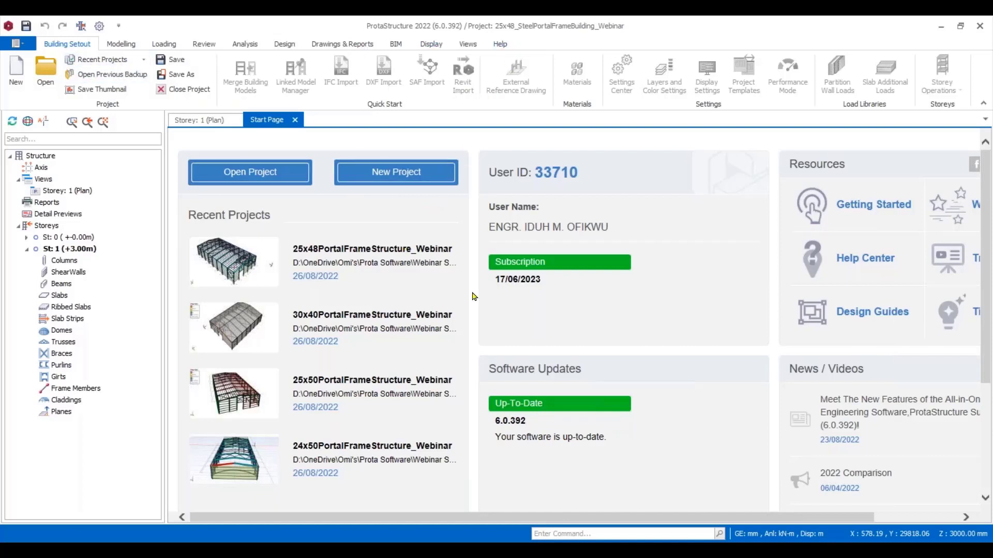
# Look through the Start Page and close it to work in the Storey: 1 plan view.
pyautogui.scroll(-2, 472, 297)
pyautogui.click(500, 44)
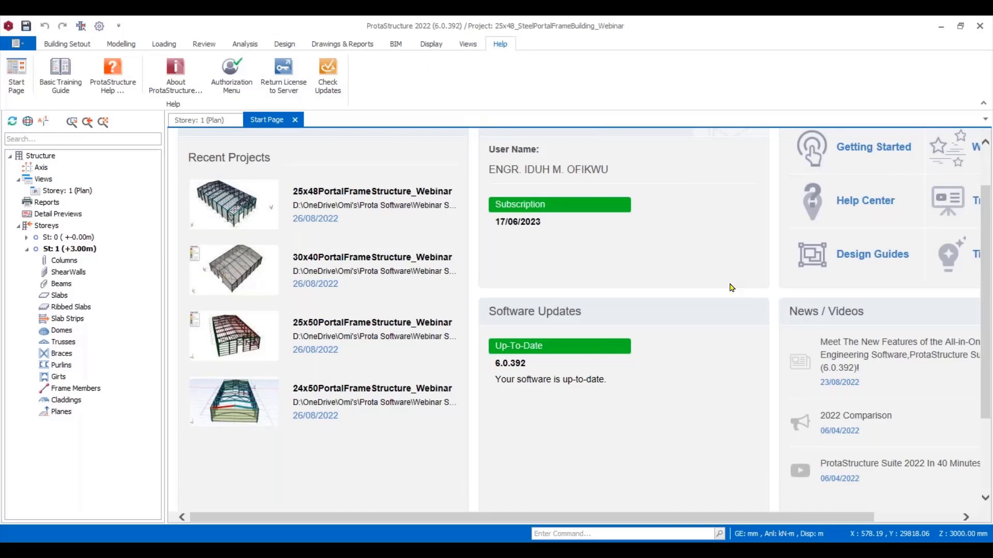
pyautogui.scroll(2, 822, 240)
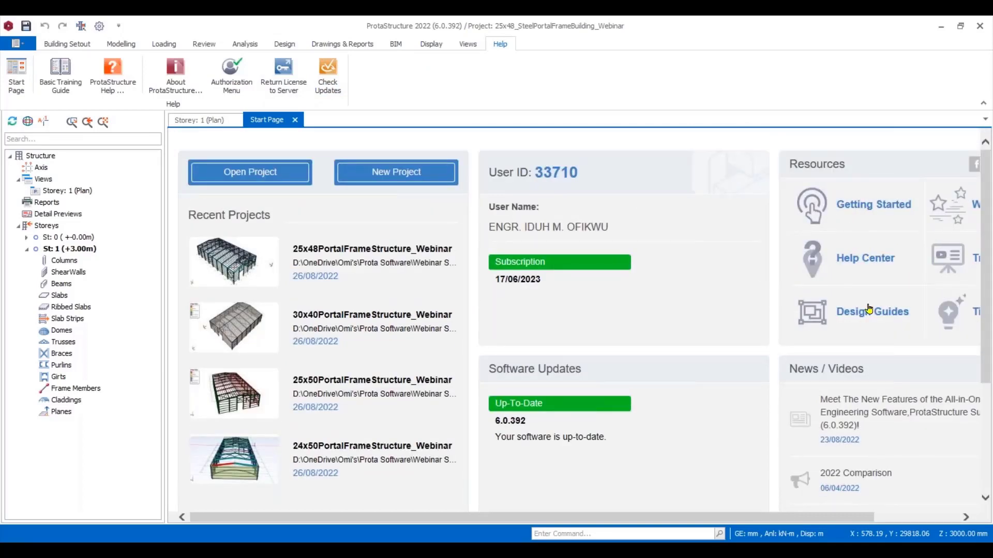
pyautogui.scroll(-1, 871, 364)
pyautogui.scroll(-4, 287, 251)
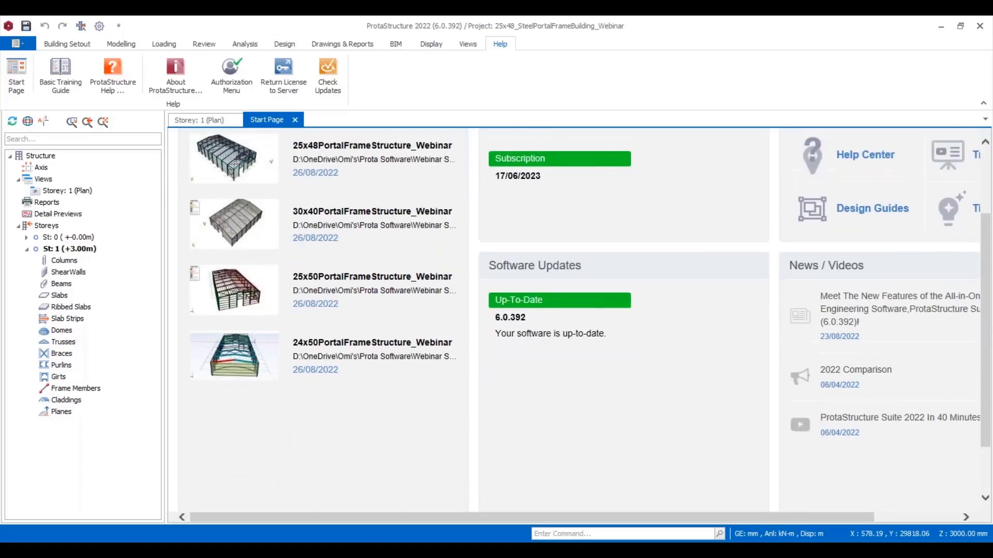
pyautogui.scroll(5, 287, 251)
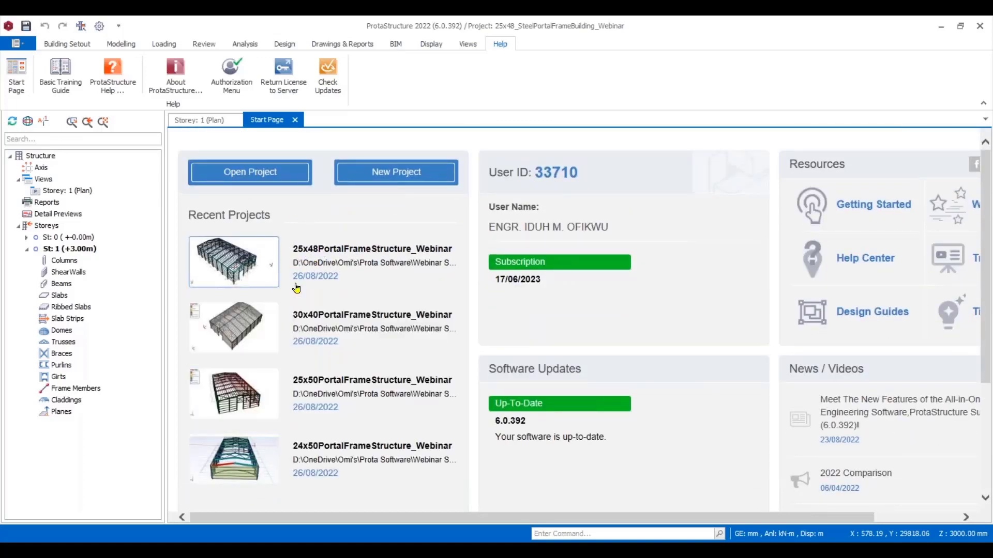
pyautogui.click(295, 120)
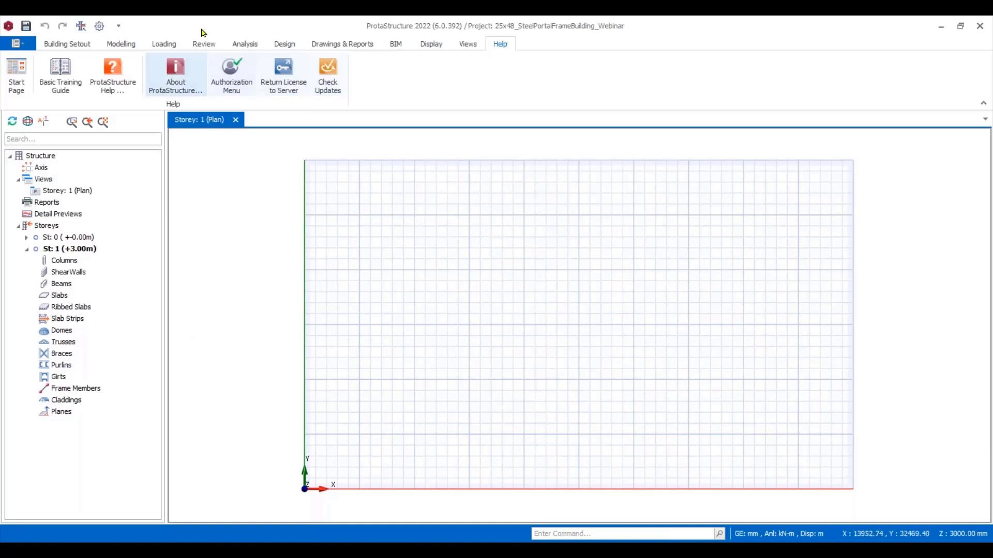
pyautogui.click(63, 45)
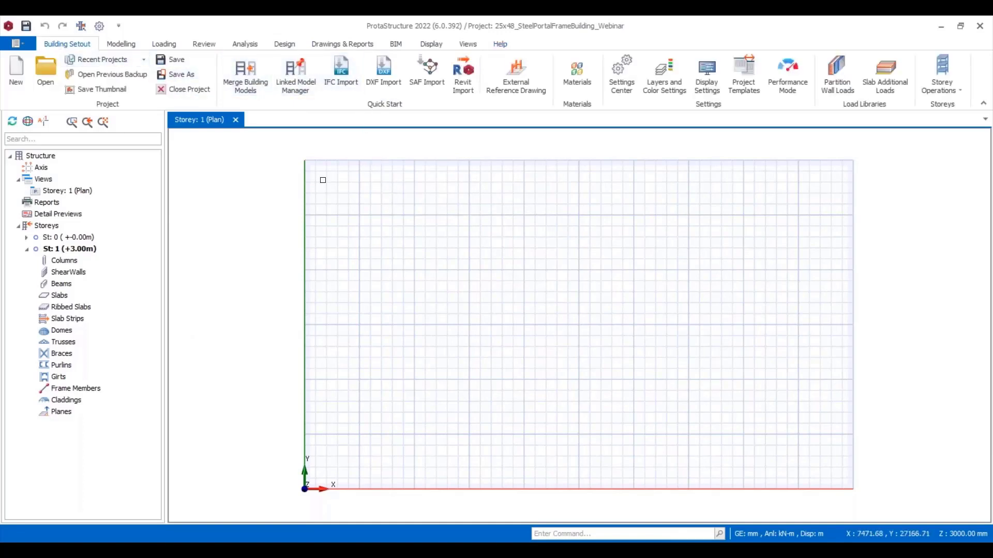
pyautogui.moveTo(423, 222); pyautogui.dragTo(403, 229, button='middle')
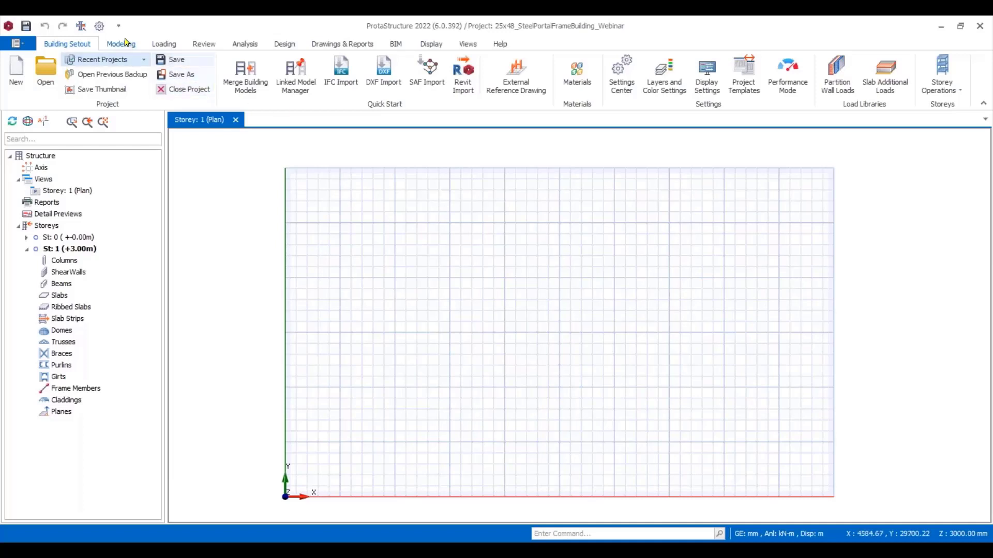
pyautogui.click(124, 44)
pyautogui.click(66, 44)
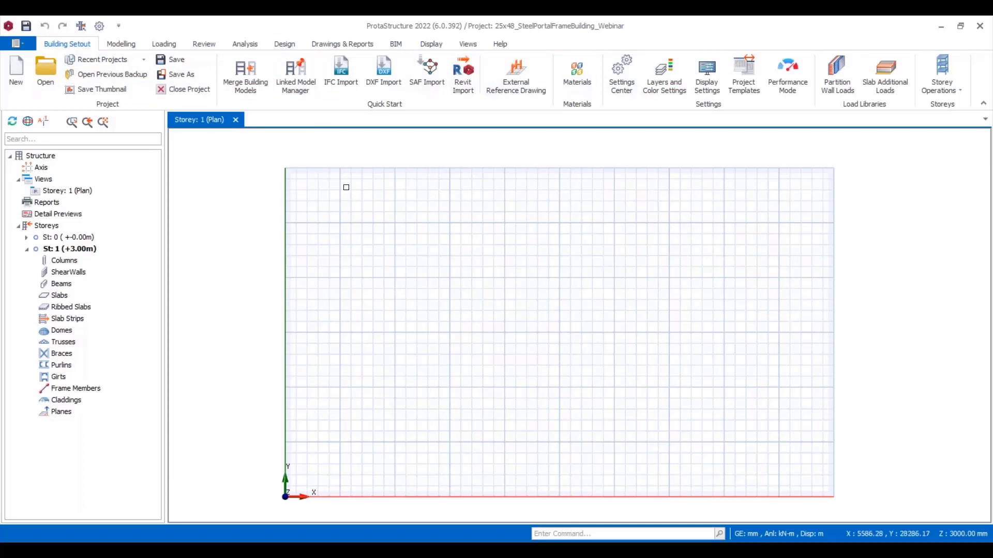
# Generate an orthogonal axis grid from reference point 5000, 5000 mm with 5000*5 Dir-1 spacing and 6000*3 Dir-2 spacing.
pyautogui.click(121, 44)
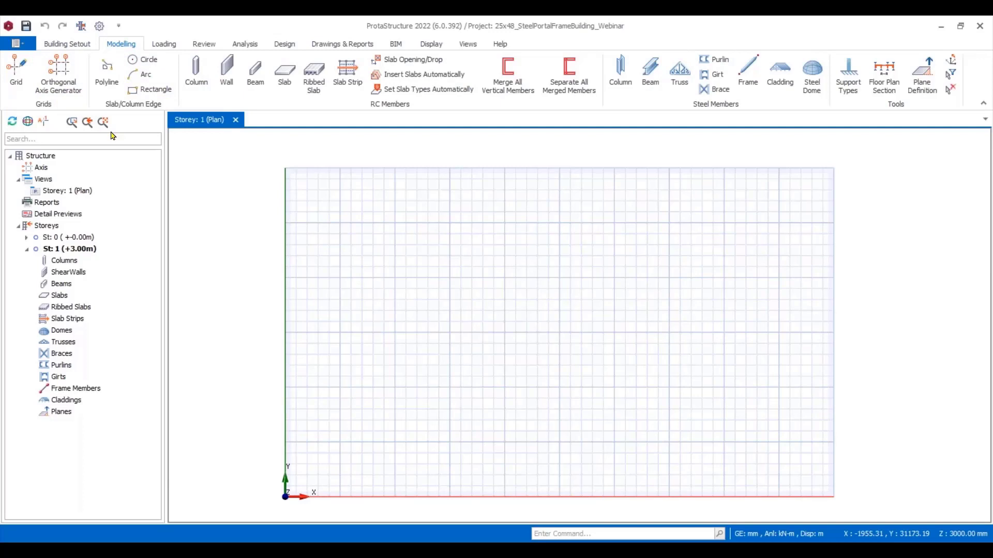
pyautogui.click(63, 77)
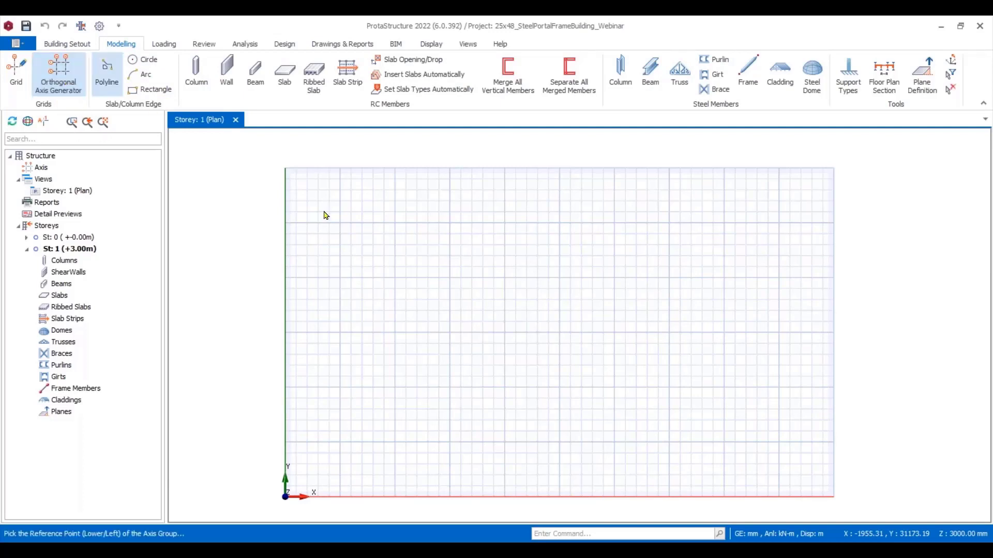
pyautogui.click(341, 441)
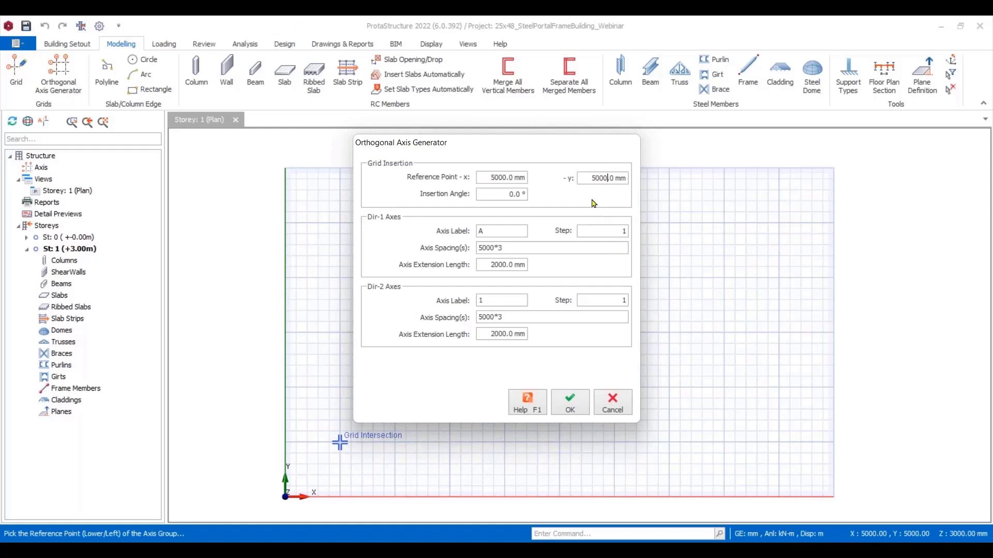
pyautogui.click(494, 232)
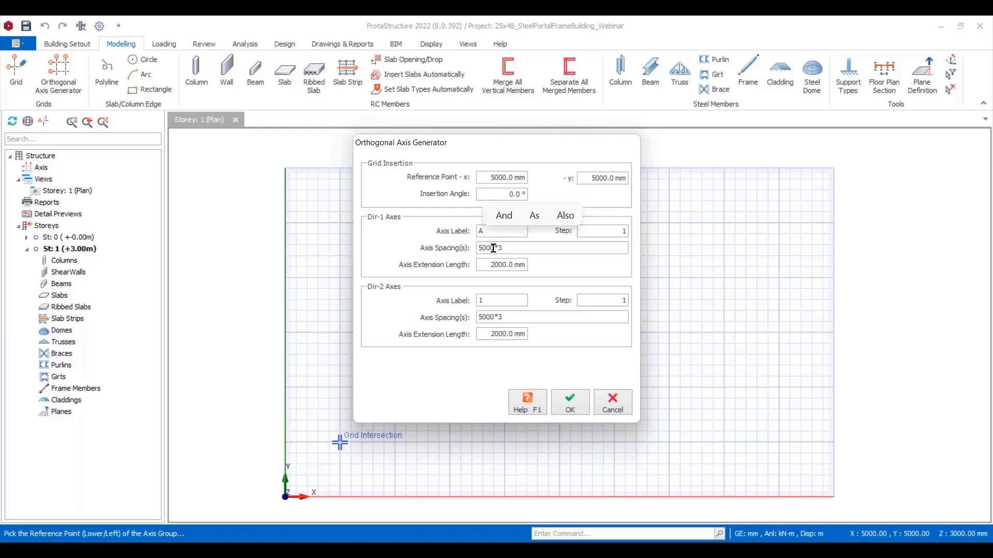
pyautogui.click(493, 248)
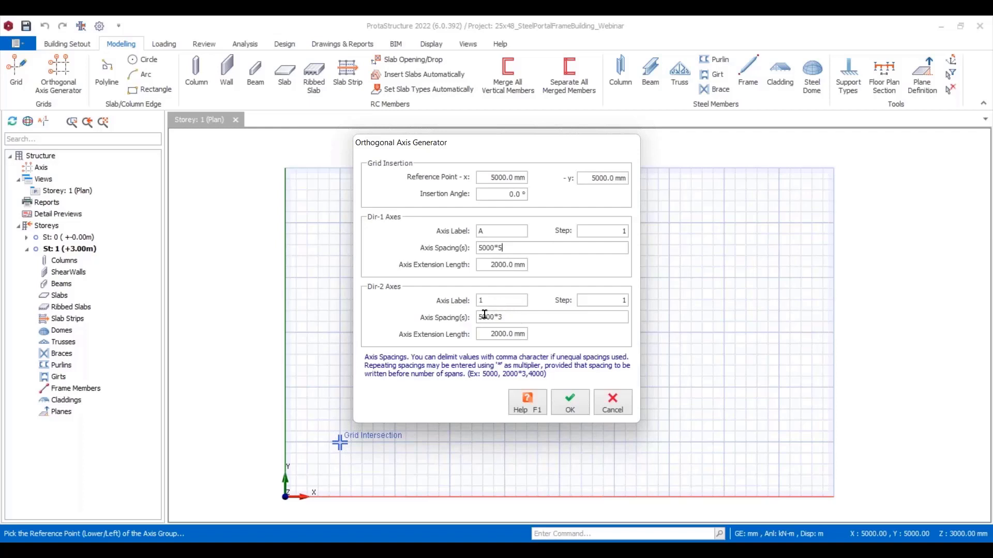
pyautogui.moveTo(483, 318); pyautogui.dragTo(471, 317)
pyautogui.write('6')
pyautogui.click(570, 406)
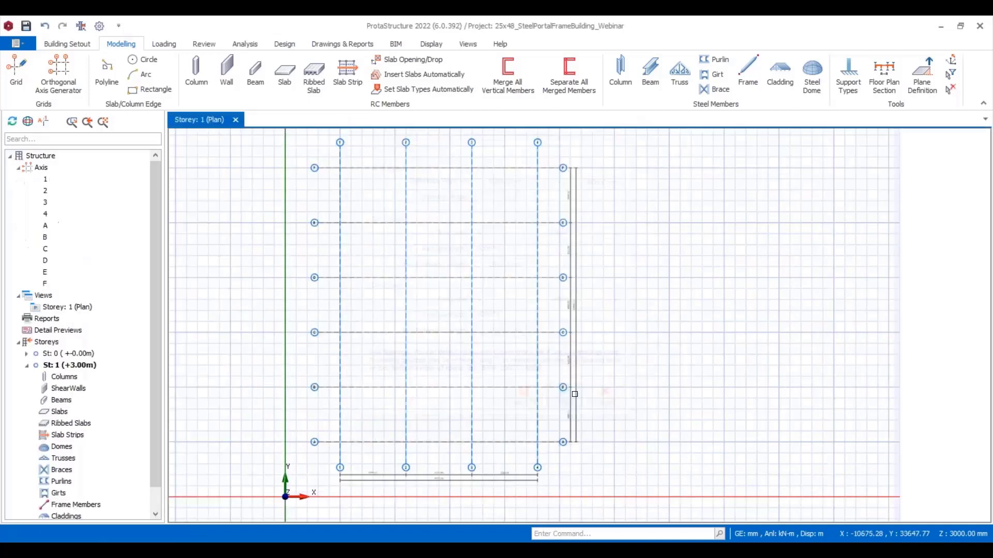
# Check the generated grid in the plan and undo its insertion.
pyautogui.scroll(-2, 519, 412)
pyautogui.scroll(3, 517, 437)
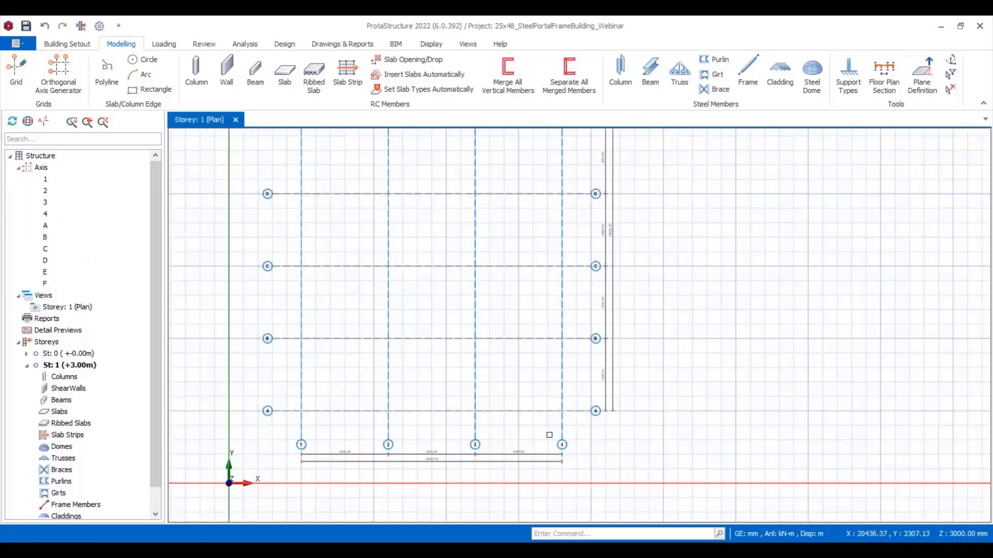
pyautogui.scroll(-1, 550, 435)
pyautogui.scroll(3, 412, 343)
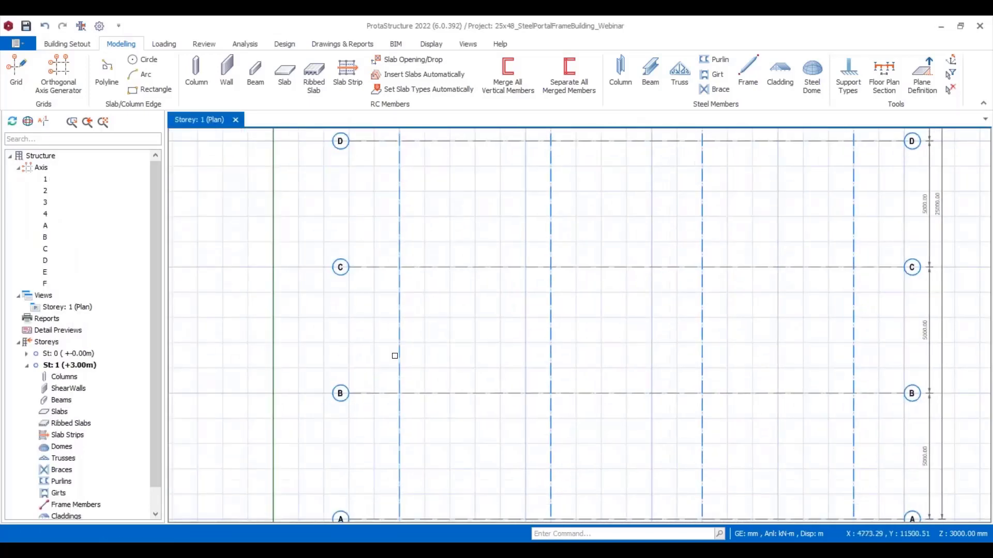
pyautogui.scroll(-2, 394, 355)
pyautogui.scroll(1, 428, 336)
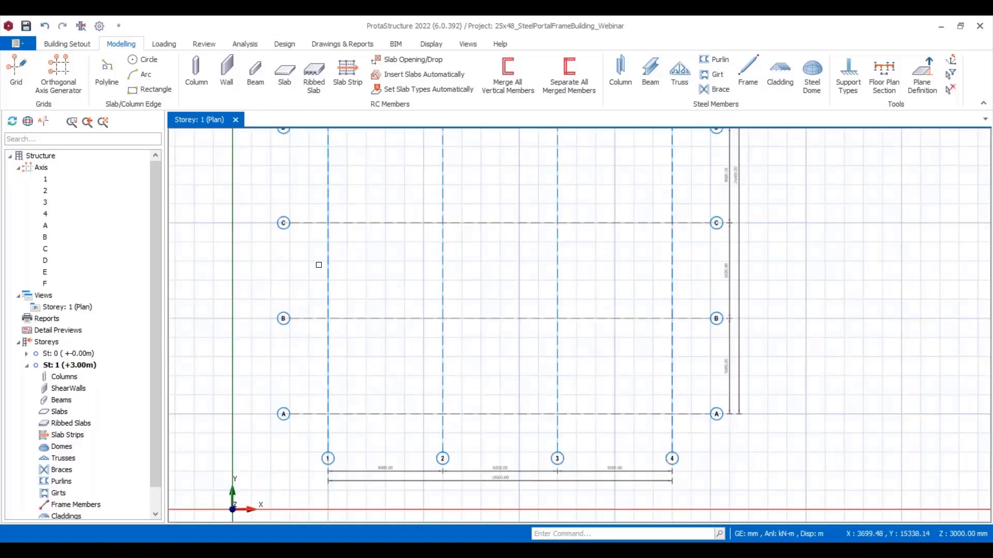
pyautogui.click(46, 27)
# Start a new orthogonal axis grid at reference point 5000, 5000 mm and set the Dir-1 axis spacing to 5000*5.
pyautogui.click(58, 75)
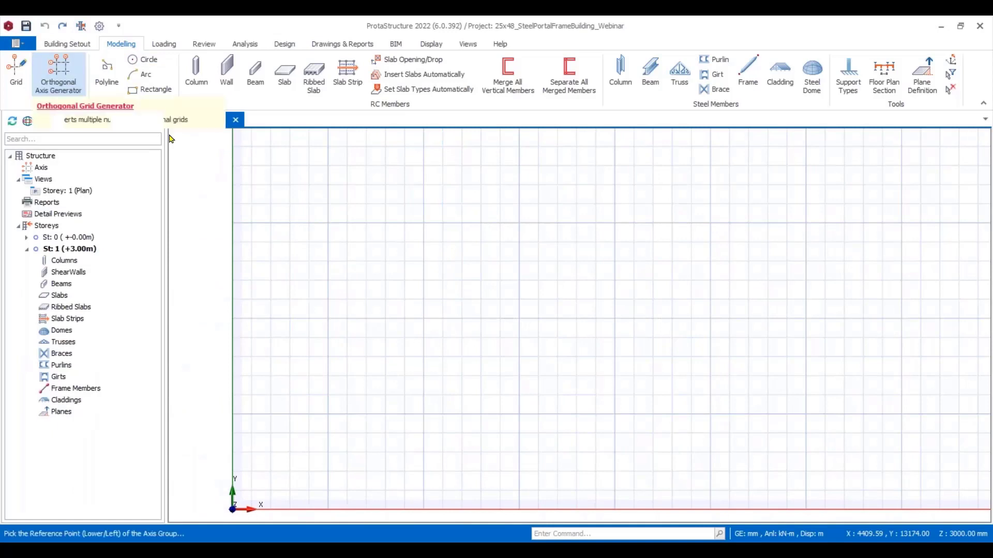
pyautogui.click(328, 414)
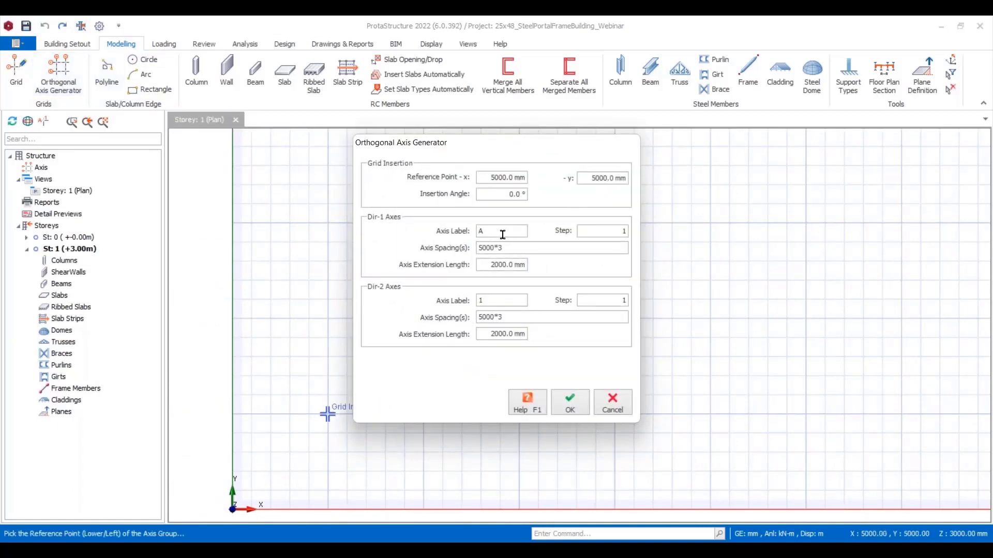
pyautogui.click(502, 247)
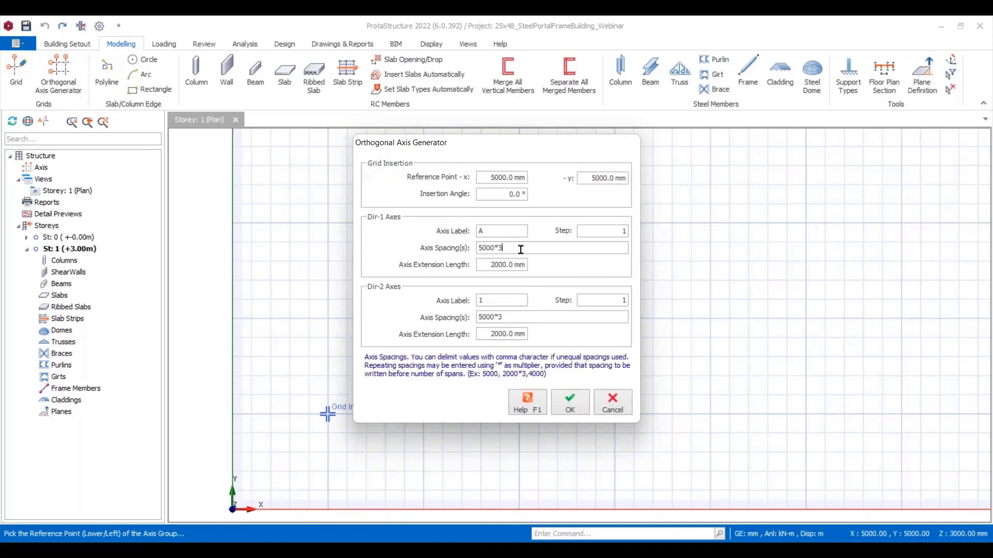
pyautogui.doubleClick(511, 249)
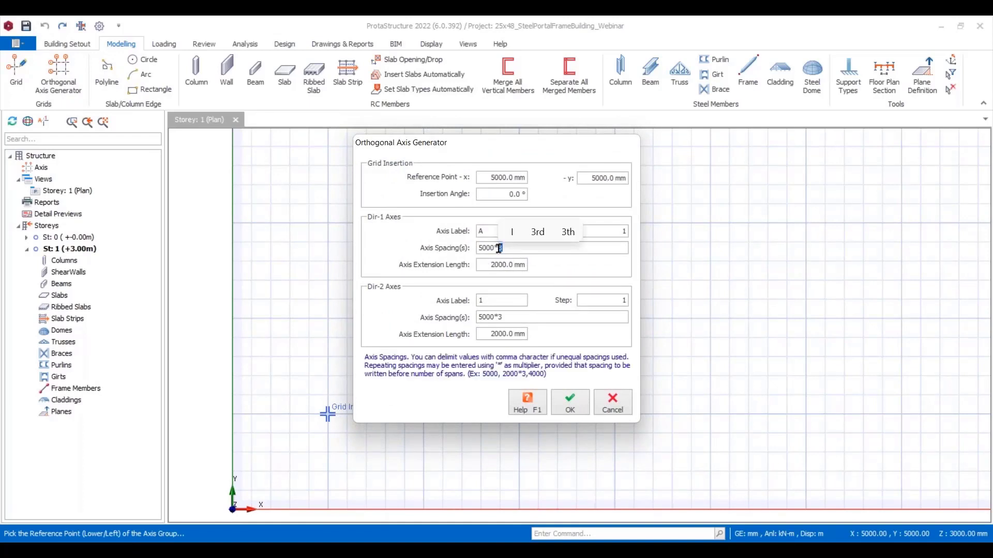
pyautogui.write('5')
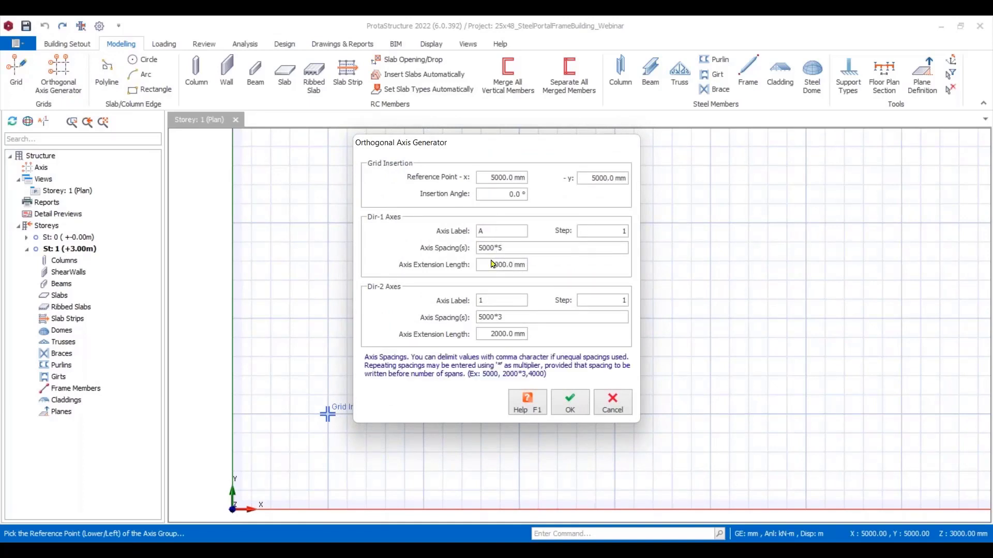
# Set the Dir-2 axis spacing to 6000*8 and generate the axis grid.
pyautogui.click(481, 316)
pyautogui.press('BackSpace')
pyautogui.write('6')
pyautogui.doubleClick(500, 317)
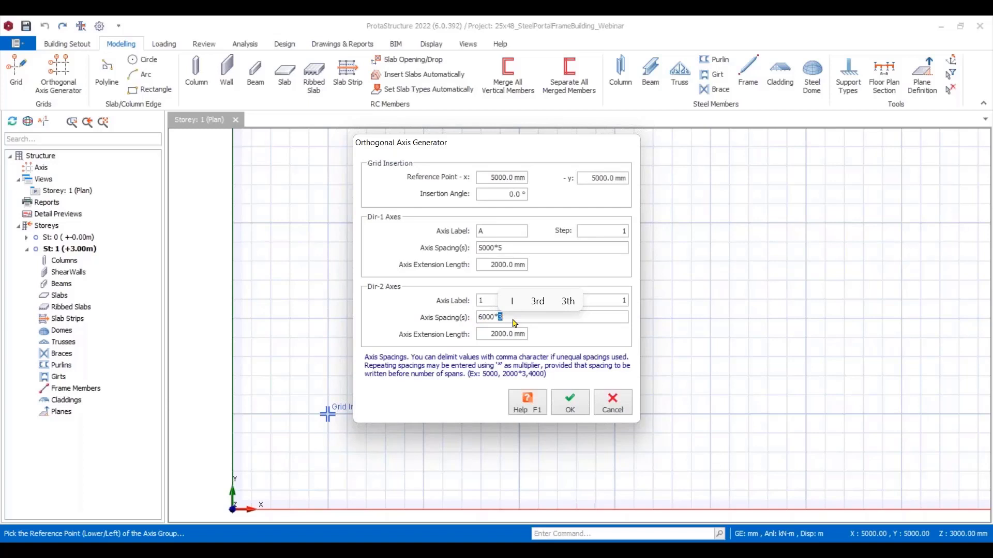
pyautogui.write('8')
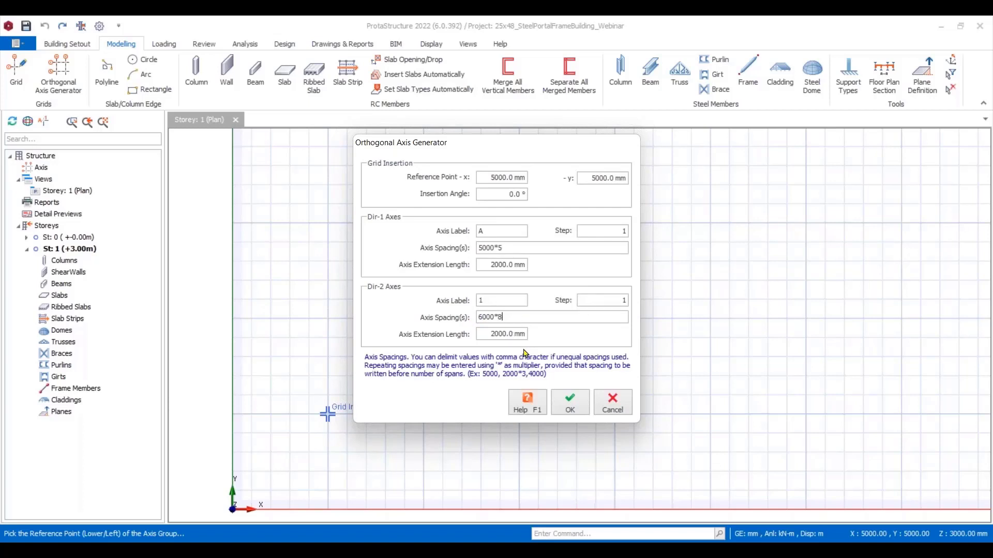
pyautogui.click(570, 402)
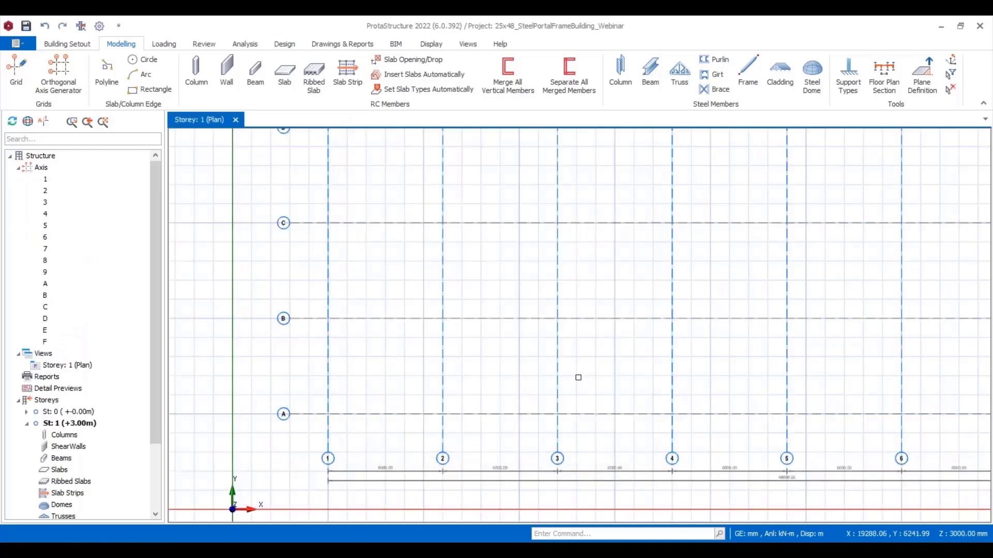
pyautogui.scroll(-4, 575, 377)
pyautogui.scroll(2, 647, 369)
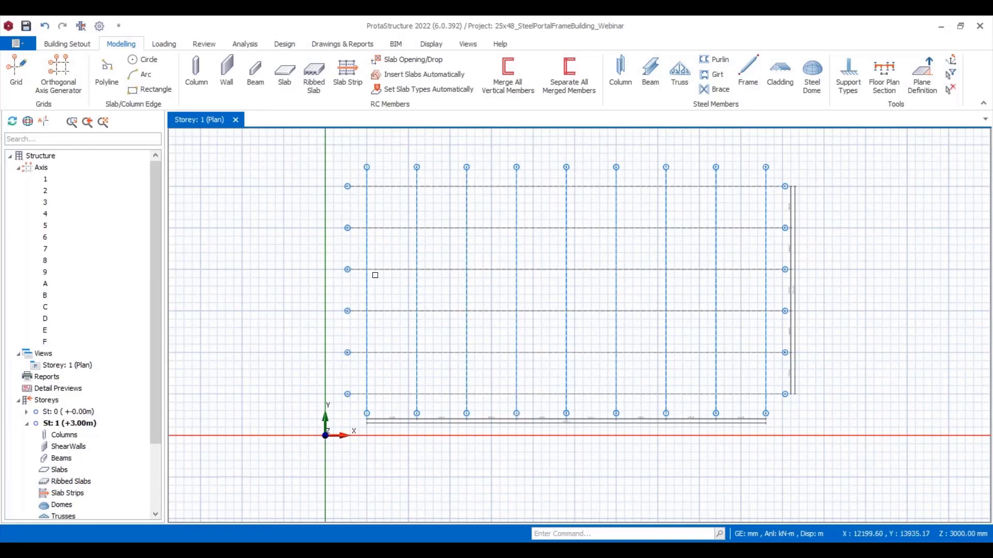
# Start inserting a storey in the building with storey number 1.
pyautogui.click(65, 46)
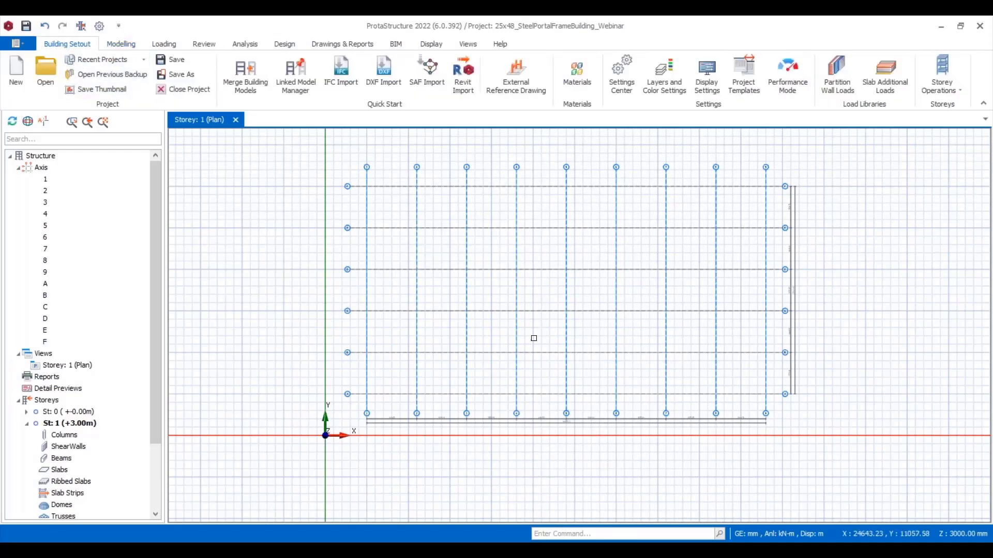
pyautogui.moveTo(532, 337); pyautogui.dragTo(520, 347, button='middle')
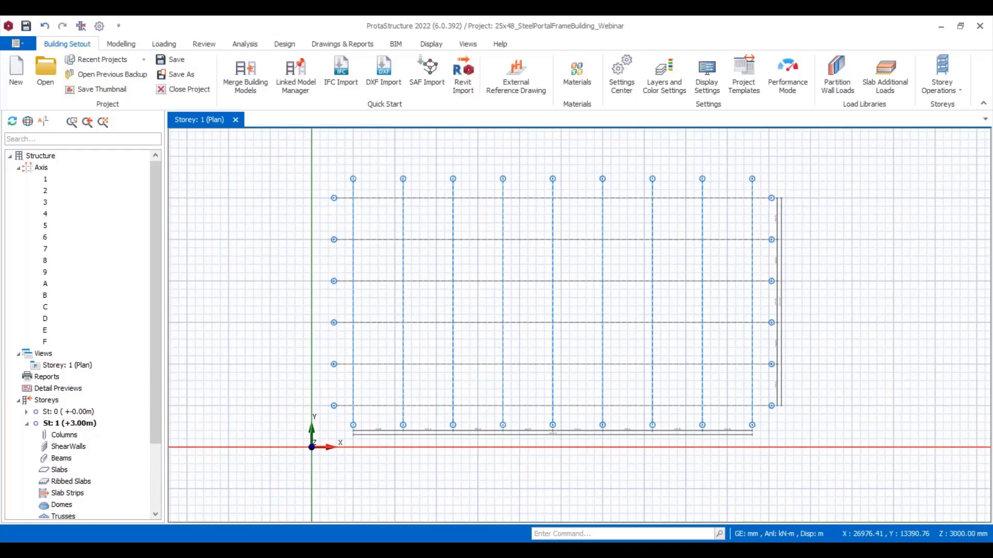
pyautogui.click(52, 405)
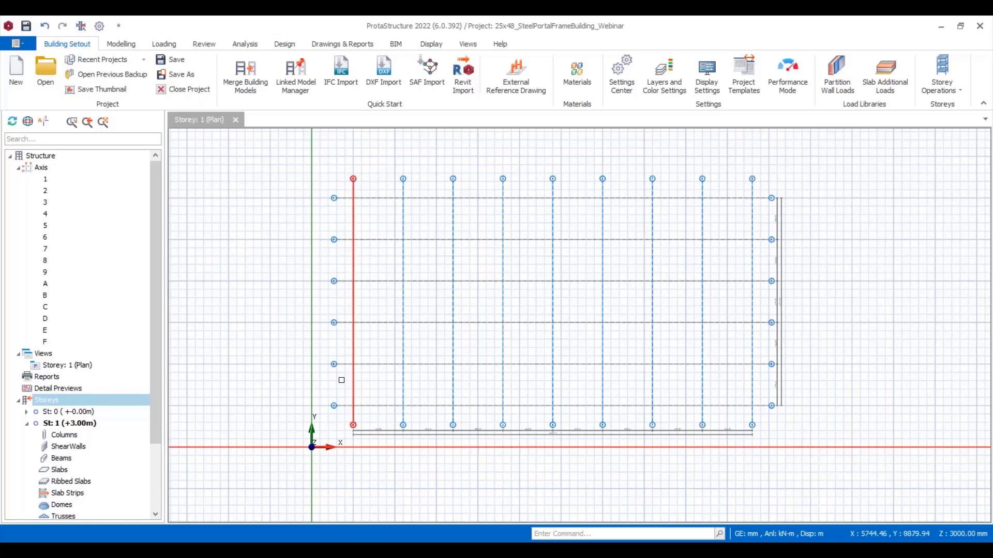
pyautogui.rightClick(50, 402)
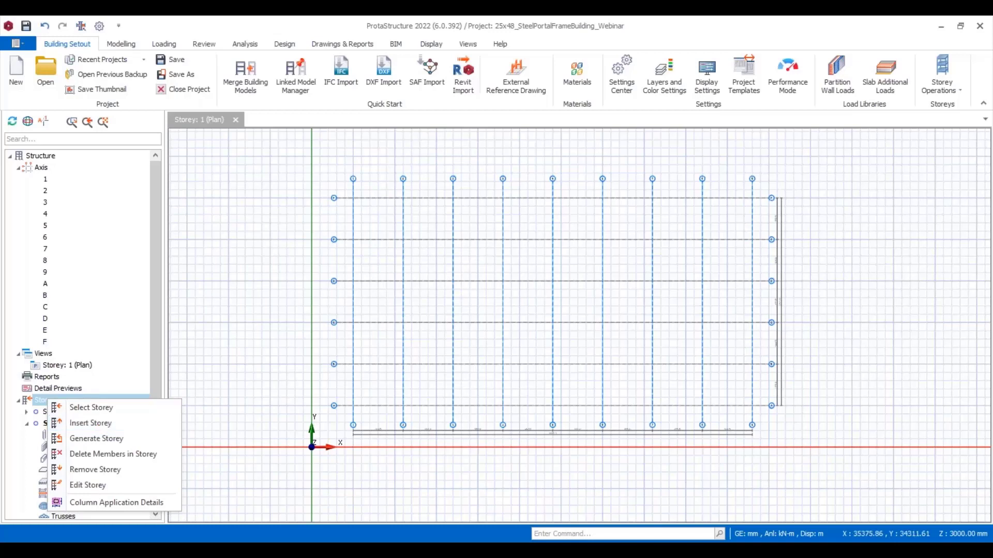
pyautogui.click(945, 87)
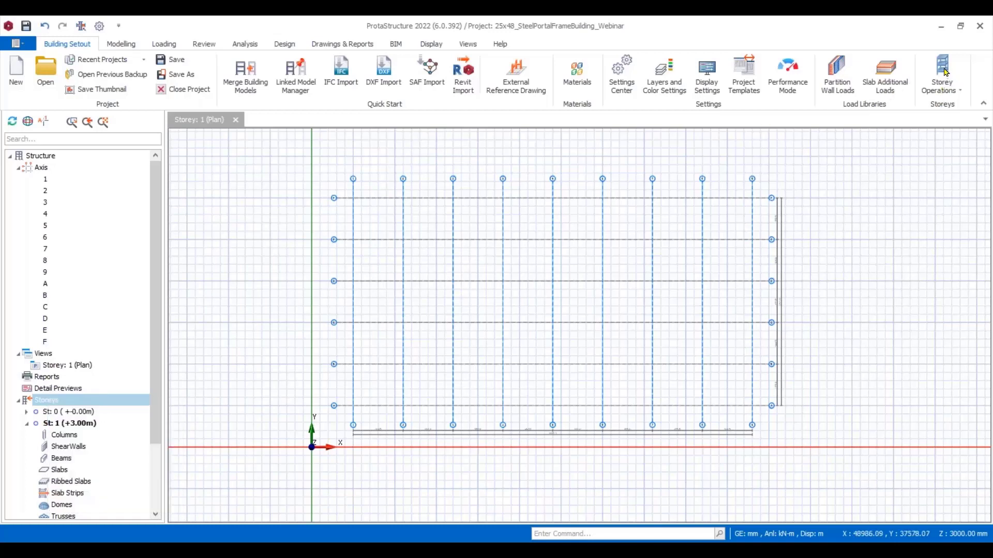
pyautogui.click(946, 87)
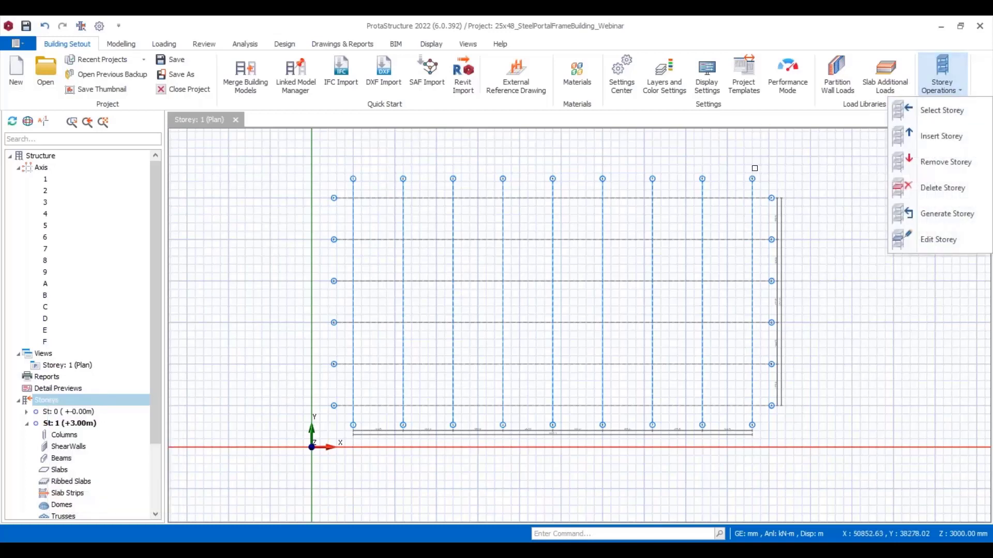
pyautogui.click(937, 139)
pyautogui.write('1')
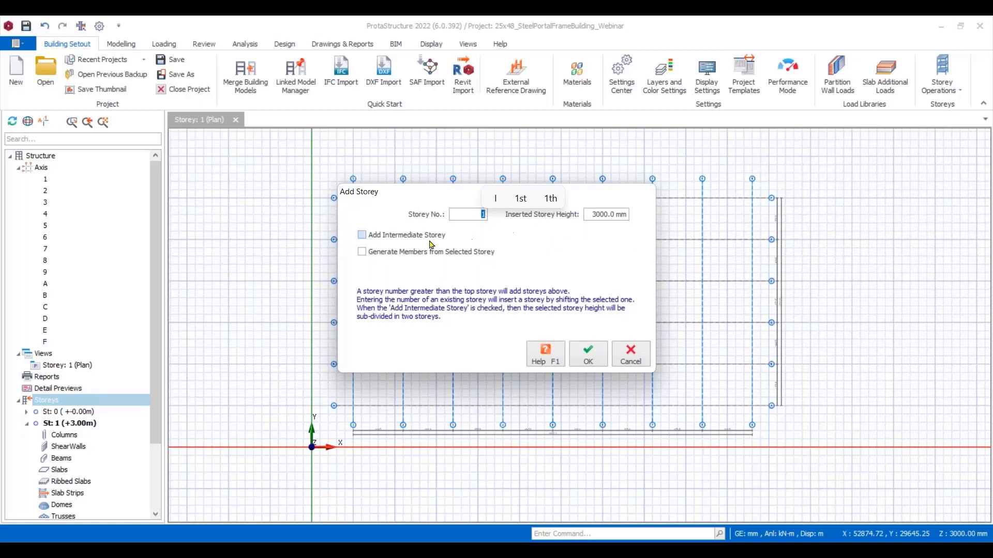
pyautogui.click(590, 215)
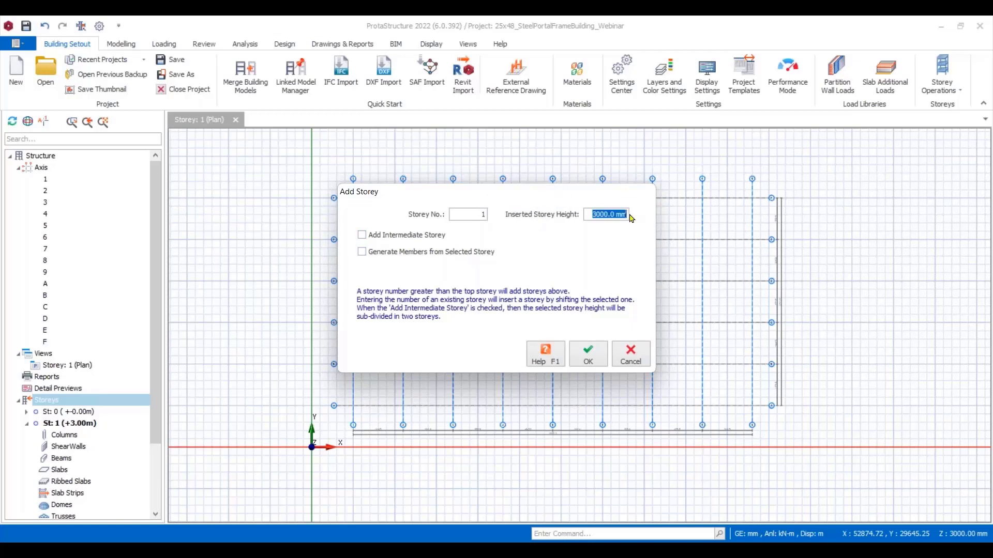
pyautogui.write('700')
pyautogui.click(362, 236)
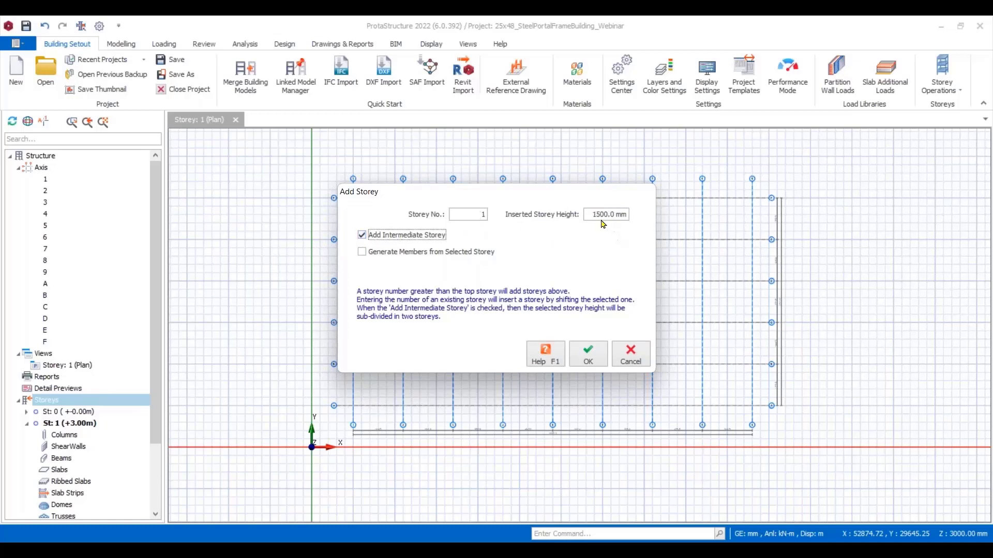
pyautogui.moveTo(595, 214)
pyautogui.mouseDown()
pyautogui.moveTo(625, 219)
pyautogui.moveTo(592, 217)
pyautogui.mouseUp()
pyautogui.click(593, 214)
pyautogui.moveTo(590, 214); pyautogui.dragTo(634, 214)
pyautogui.press('Home')
pyautogui.click(371, 235)
# Add storeys up to storey number 3 with an inserted storey height of 7000 mm.
pyautogui.moveTo(589, 214); pyautogui.dragTo(632, 215)
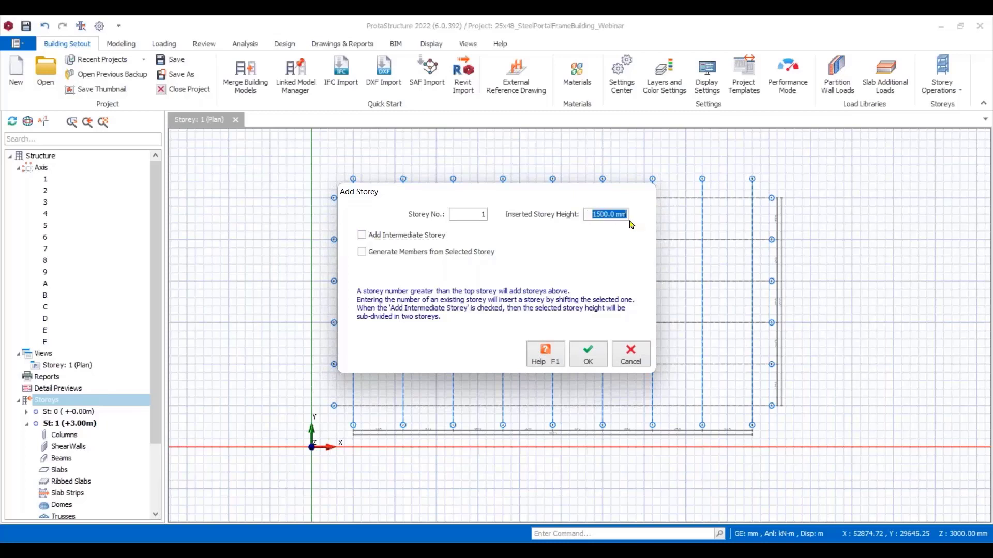
pyautogui.write('700')
pyautogui.doubleClick(472, 212)
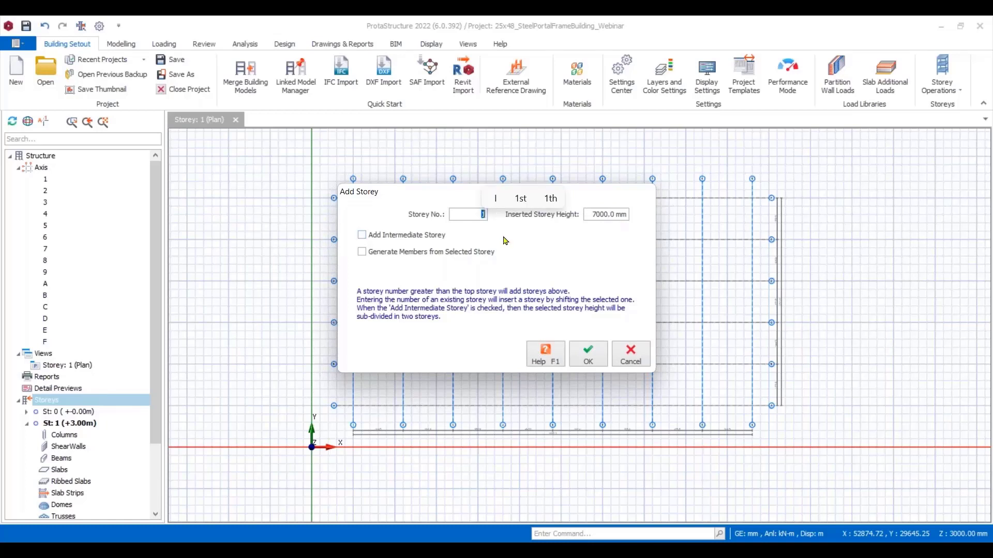
pyautogui.write('3')
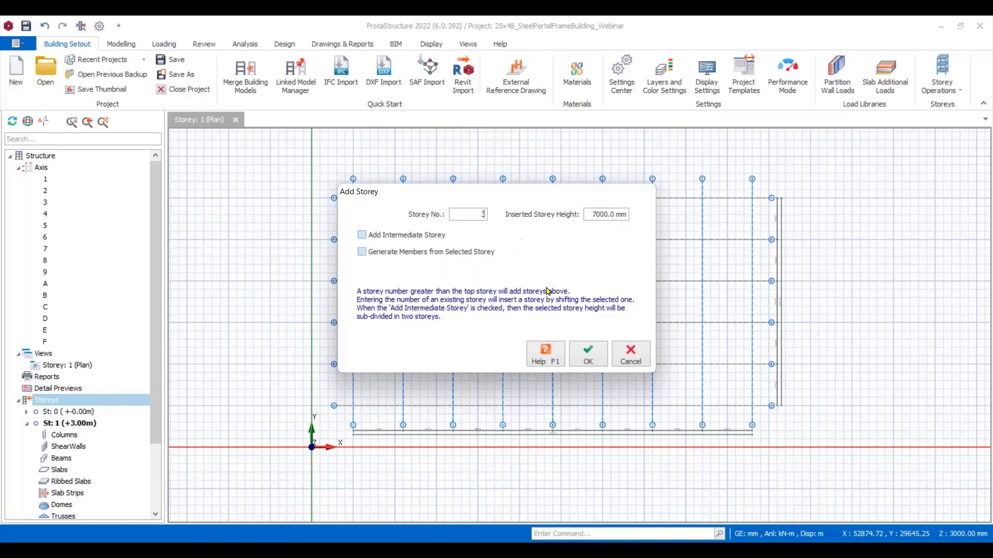
pyautogui.click(584, 355)
pyautogui.click(542, 330)
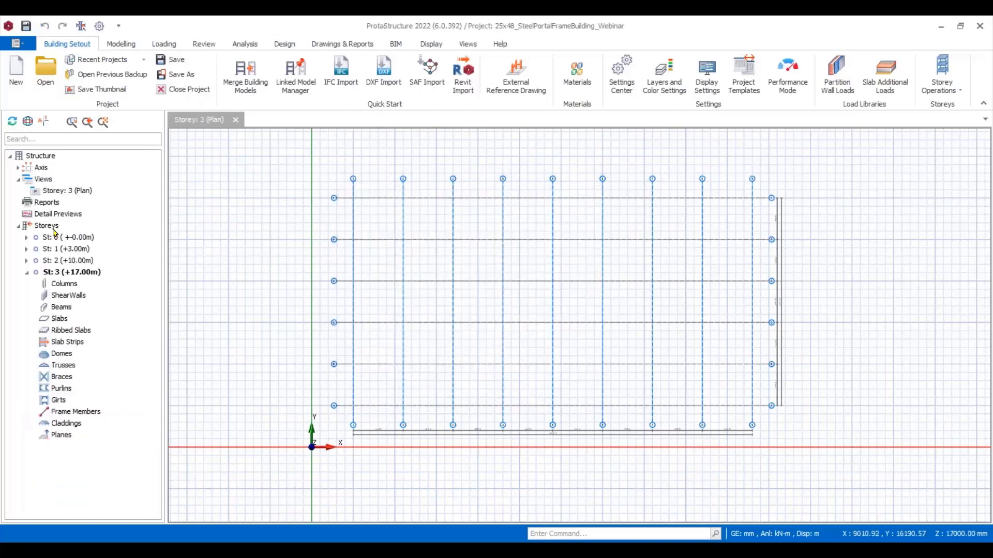
# Edit the storey table to set the height of storey 1 to 200 mm and storey 2 to 3000 mm.
pyautogui.click(51, 228)
pyautogui.rightClick(52, 230)
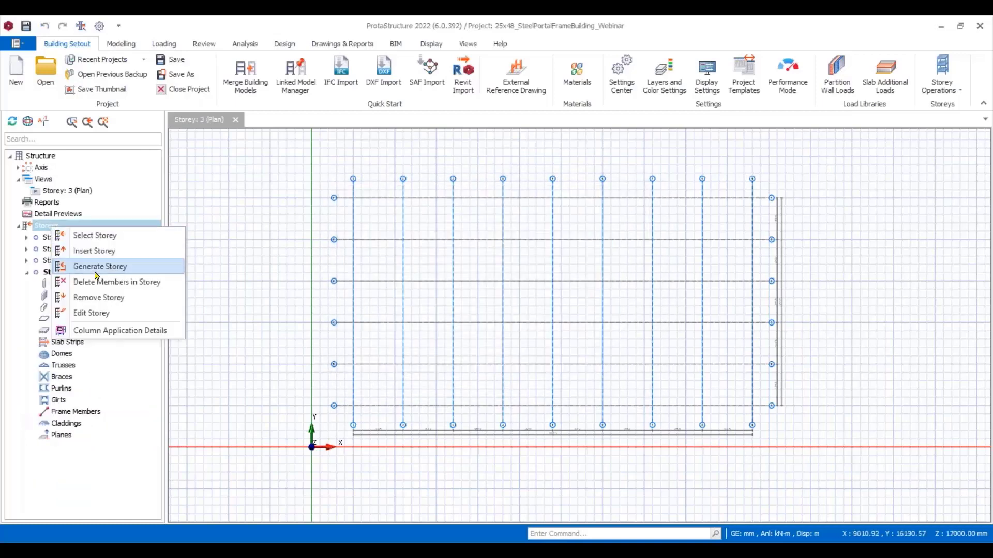
pyautogui.click(104, 312)
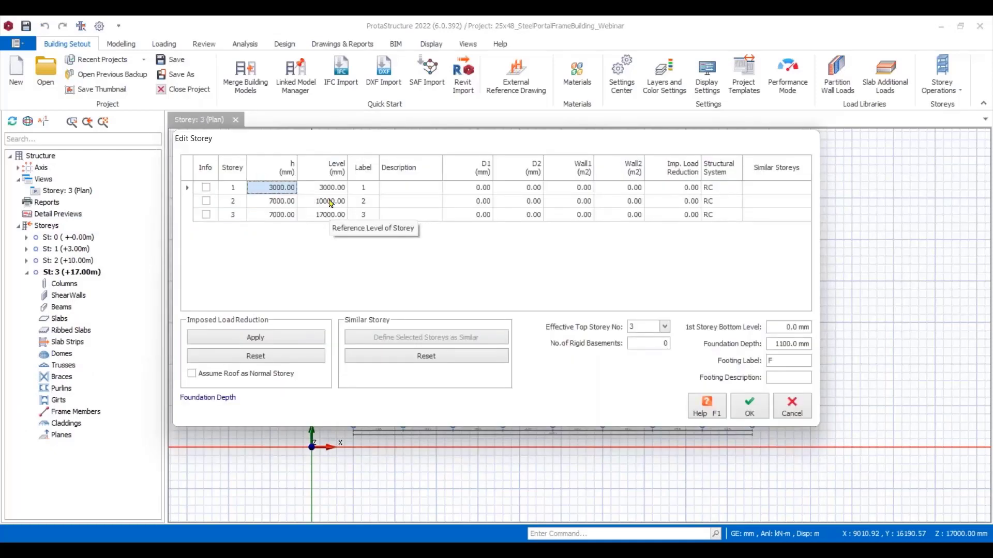
pyautogui.write('200')
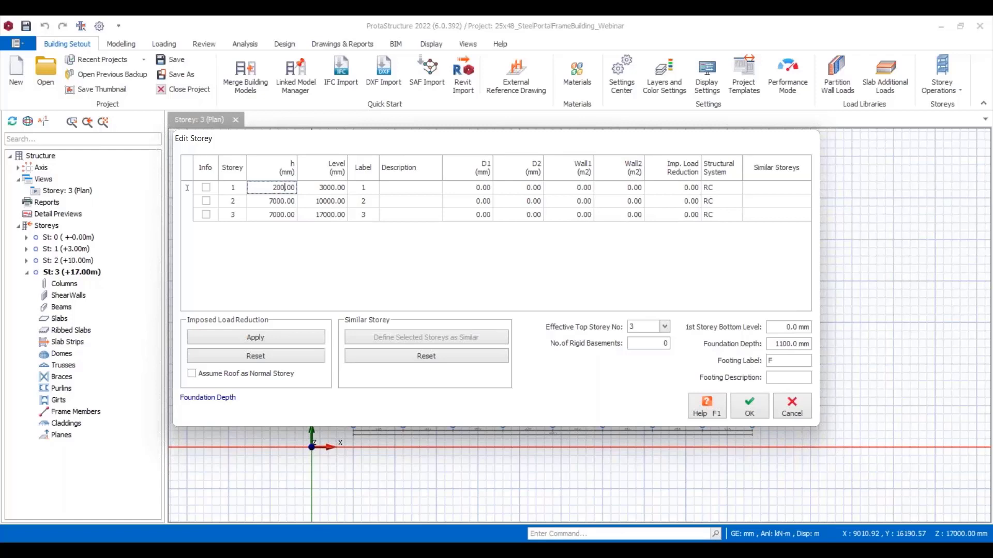
pyautogui.click(277, 201)
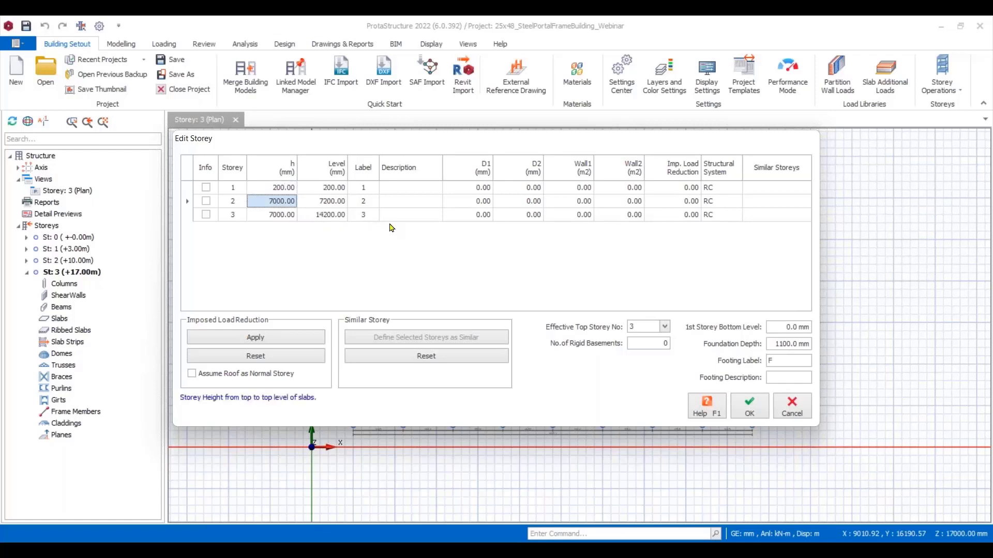
pyautogui.write('300')
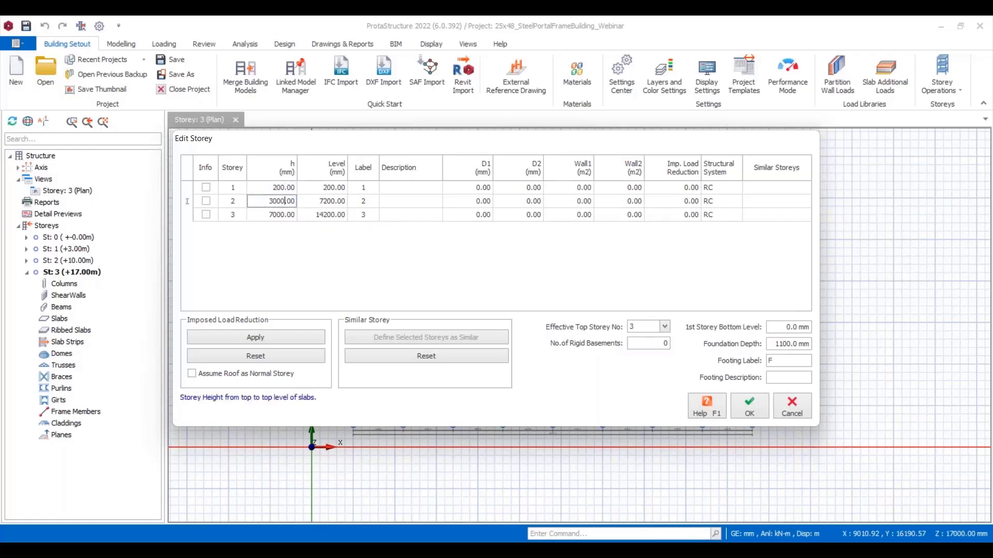
pyautogui.write('0')
pyautogui.click(282, 216)
# Enter the storey descriptions Pedestal for storey 1, Mezzanine for storey 2 and Eave Height for storey 3.
pyautogui.click(416, 189)
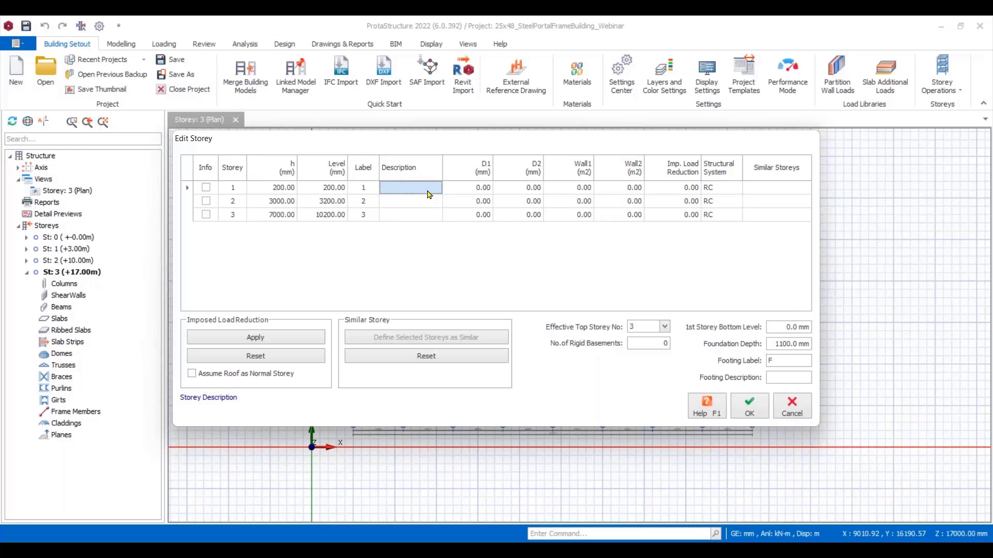
pyautogui.write('Ped')
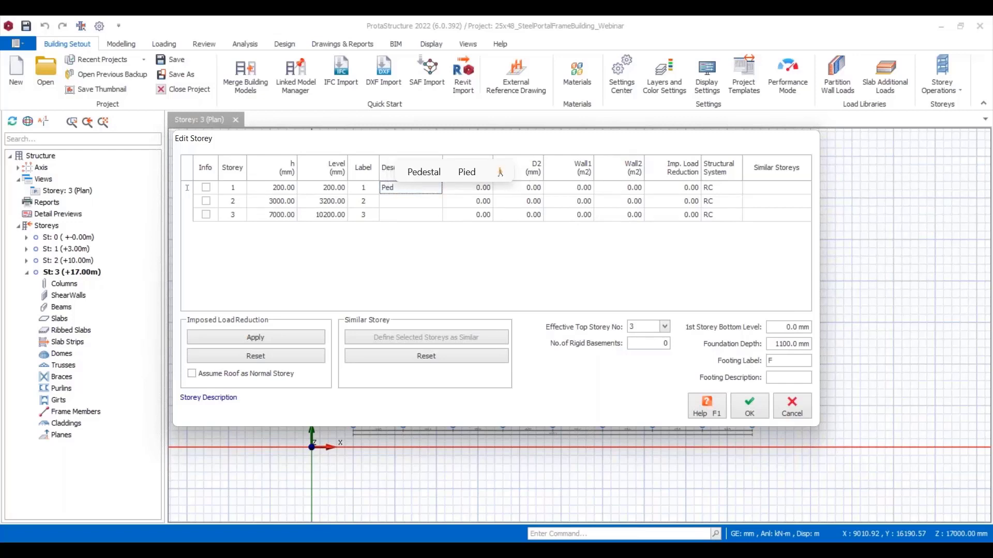
pyautogui.write('estal')
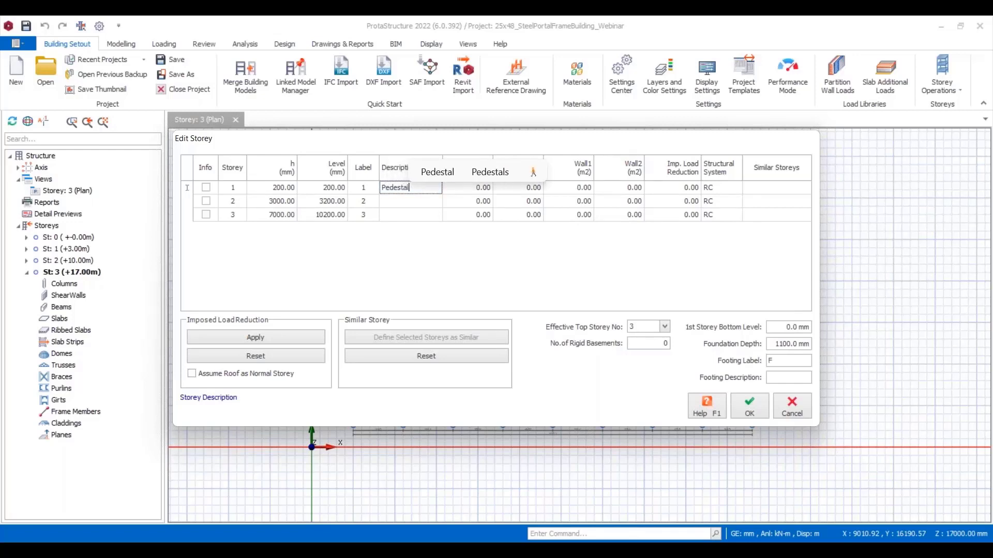
pyautogui.click(425, 206)
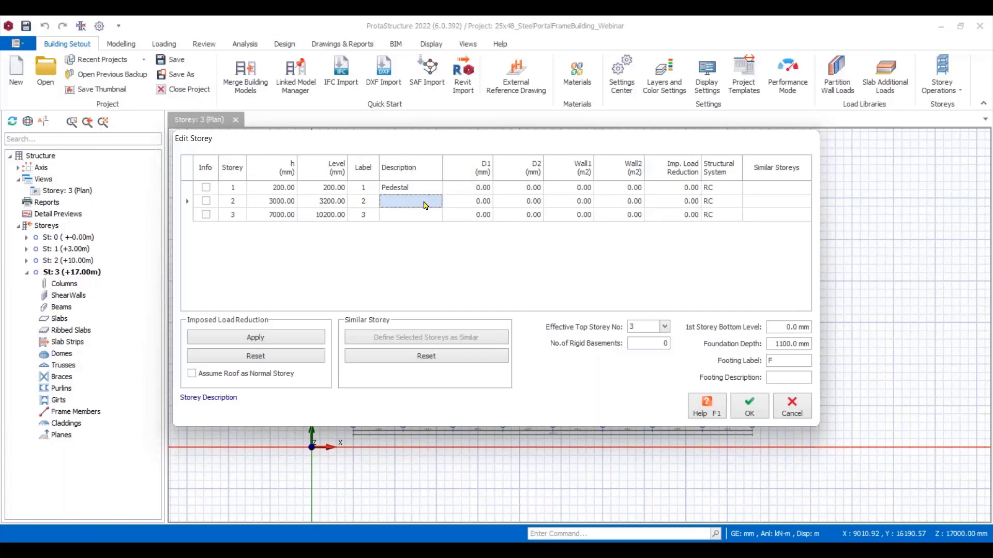
pyautogui.write('M')
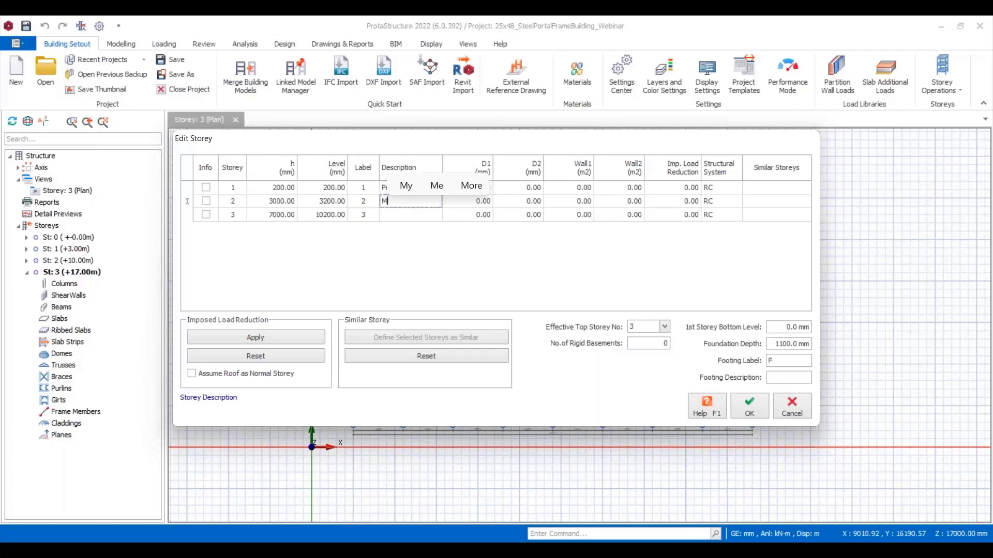
pyautogui.write('ezzanine')
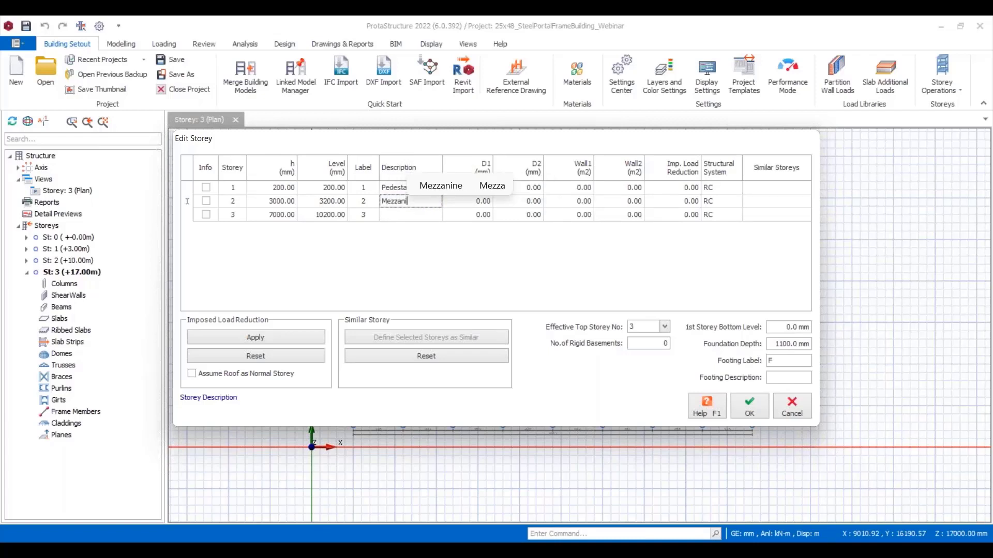
pyautogui.click(413, 217)
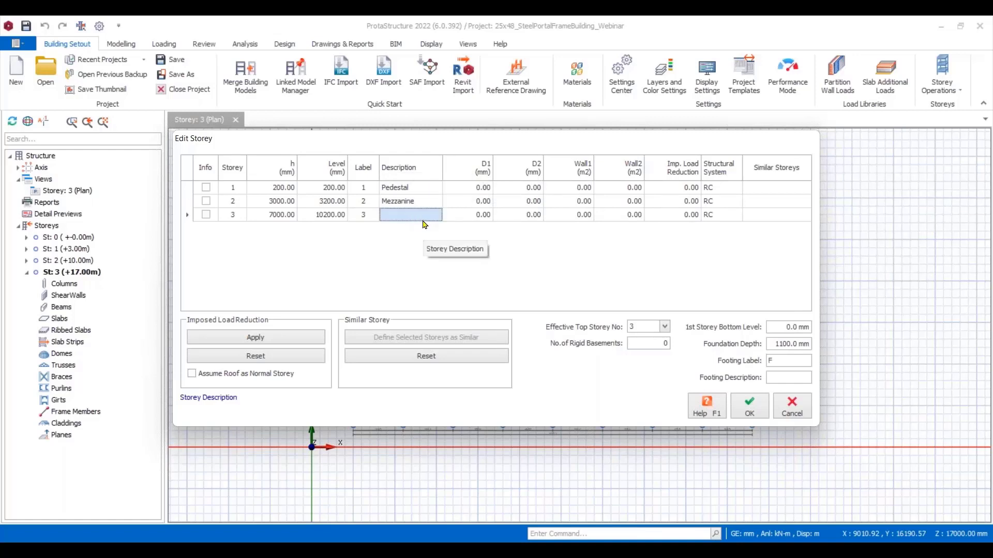
pyautogui.write('Ea')
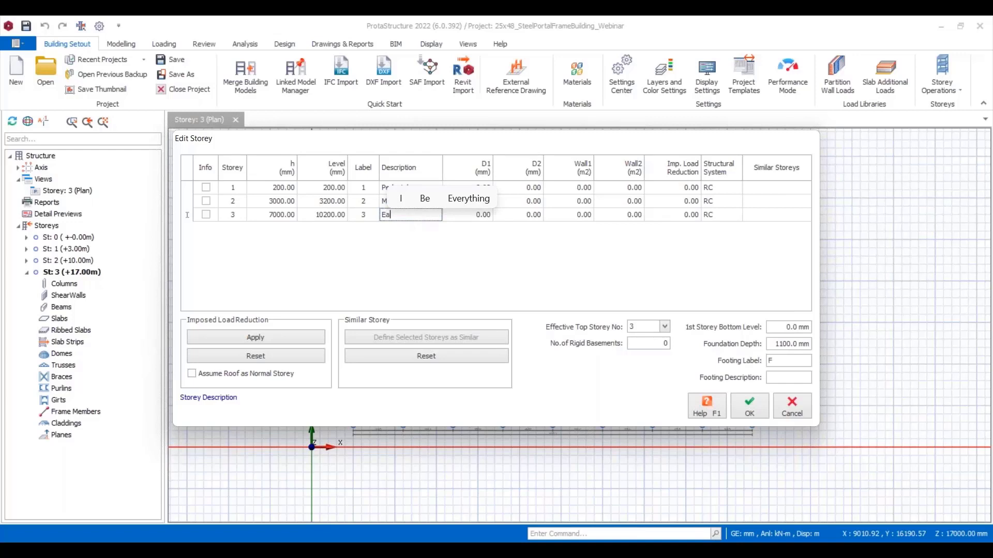
pyautogui.write('ve Hei')
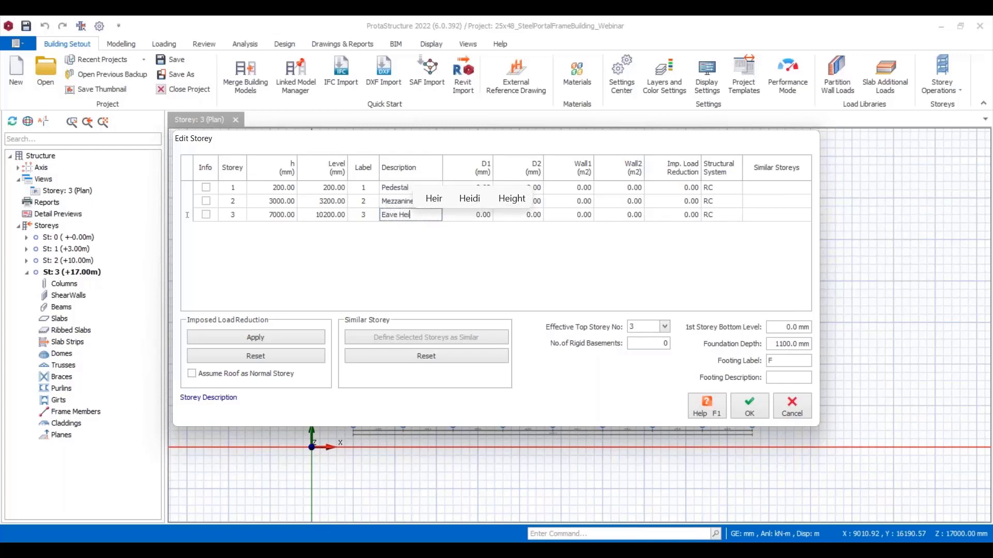
pyautogui.write('ght')
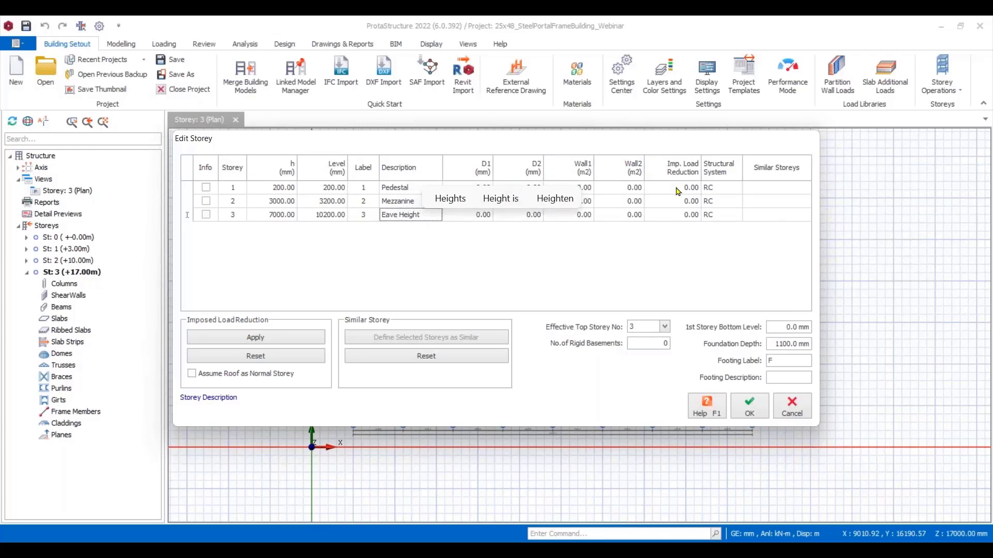
# Set the structural system of the Mezzanine and Eave Height storeys to Steel.
pyautogui.click(726, 202)
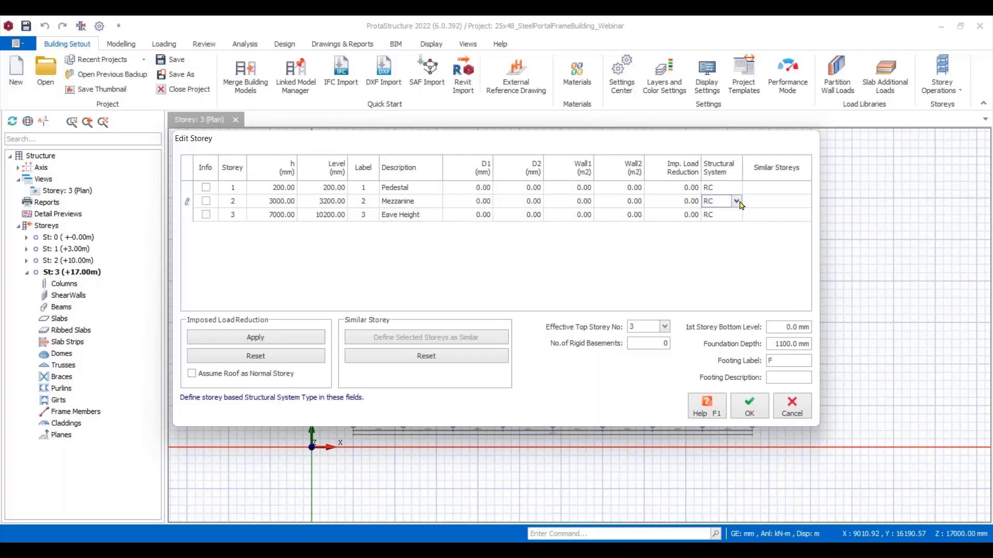
pyautogui.click(736, 201)
pyautogui.click(713, 219)
pyautogui.click(721, 189)
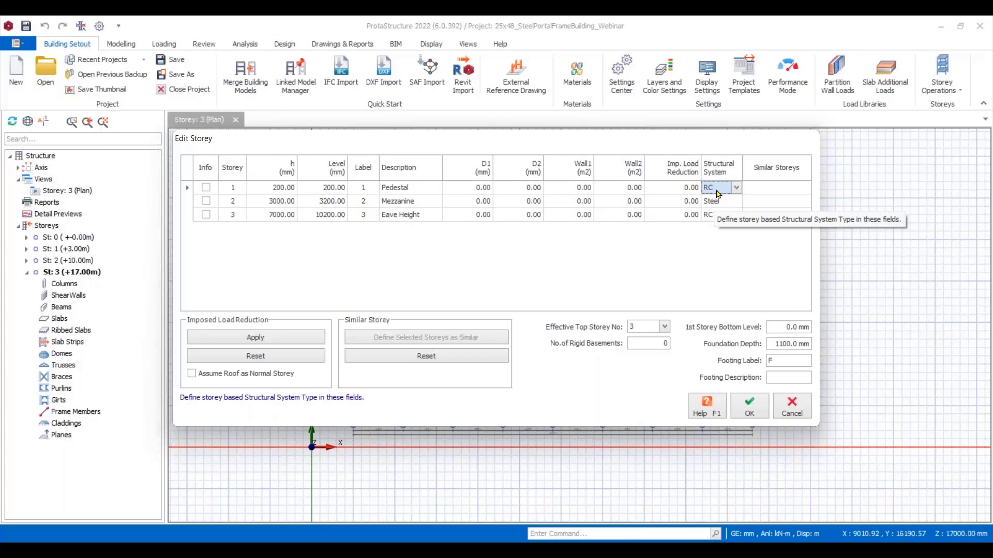
pyautogui.click(724, 215)
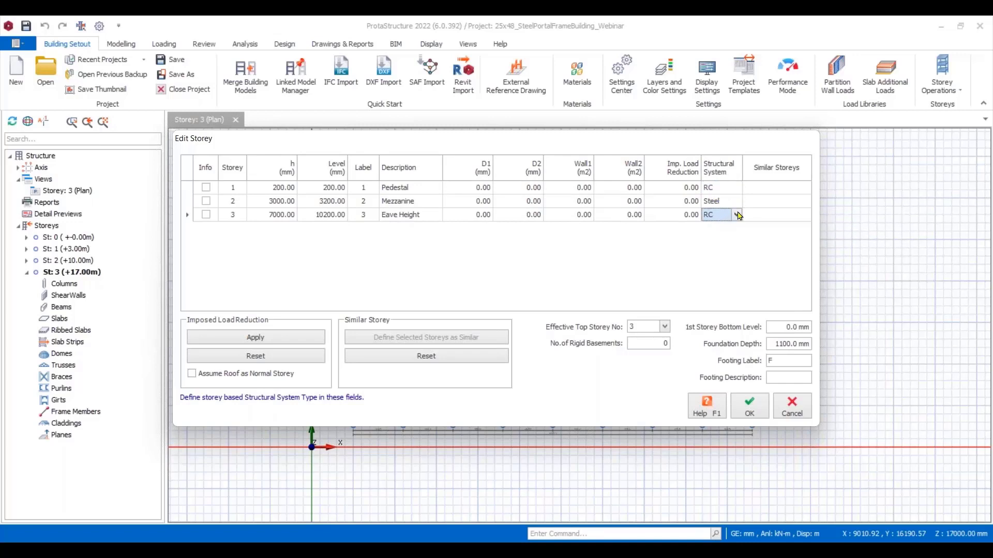
pyautogui.click(737, 216)
pyautogui.click(721, 237)
pyautogui.click(725, 189)
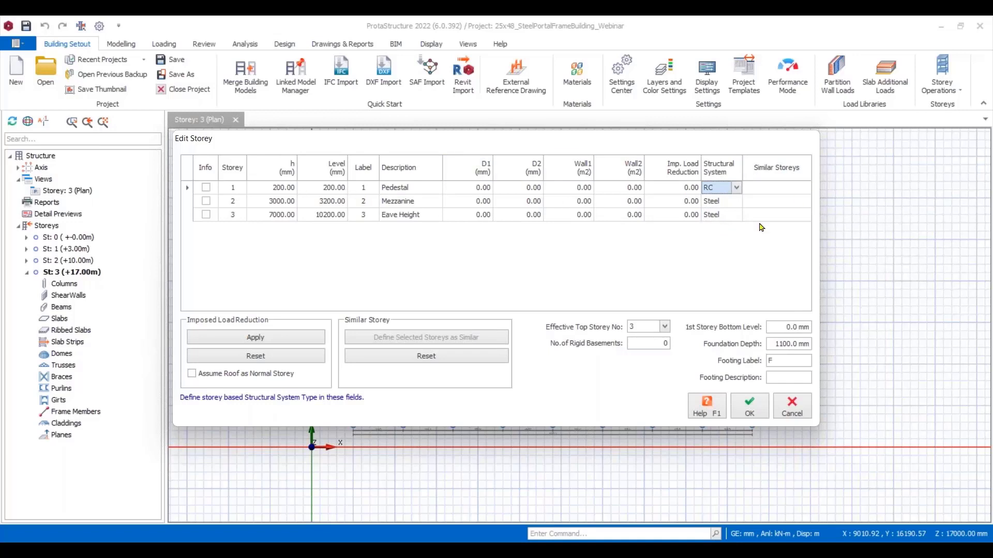
# Set the foundation depth to 1200 mm and apply the storey edits.
pyautogui.click(771, 345)
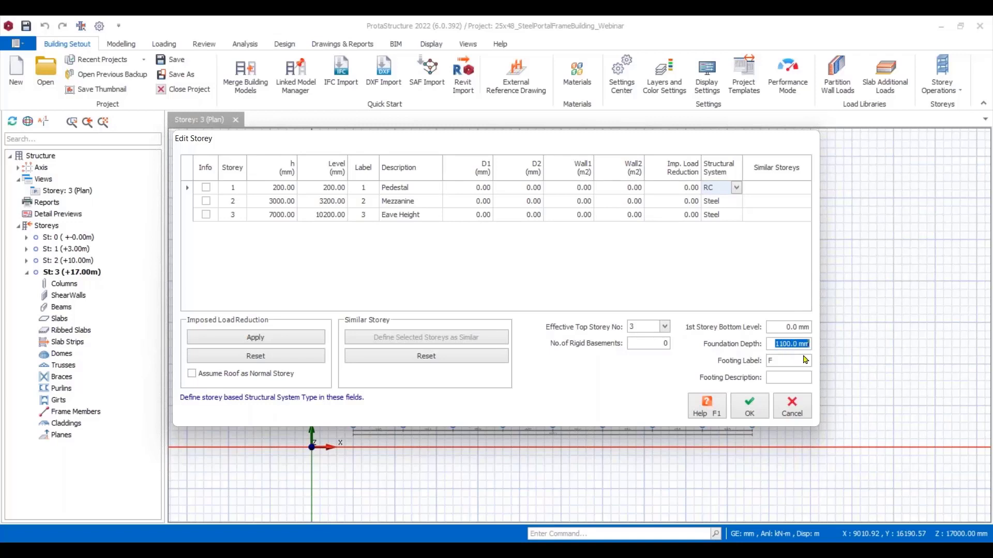
pyautogui.write('1200')
pyautogui.click(750, 411)
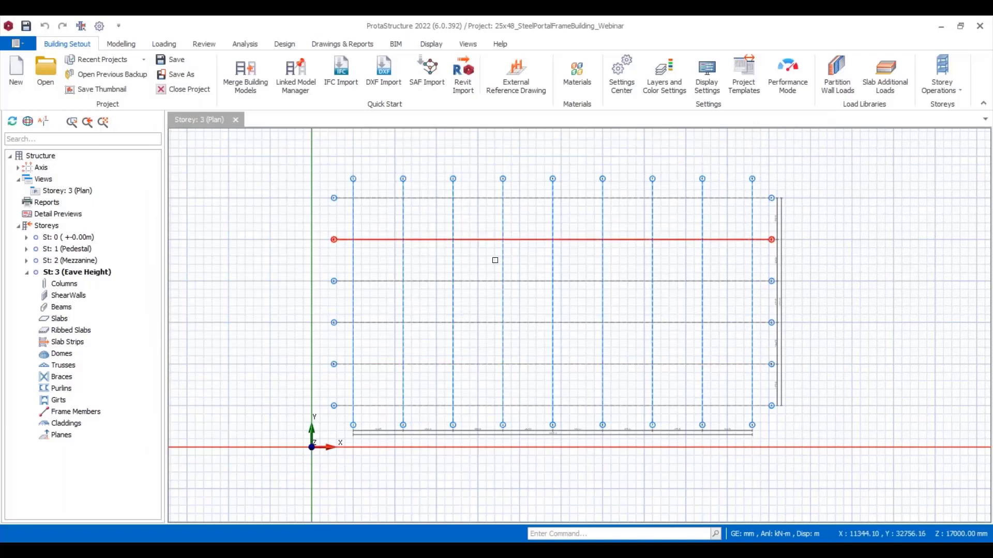
# Review the described storeys in the structure tree and examine the dimensions between the numbered axes in the plan.
pyautogui.click(78, 263)
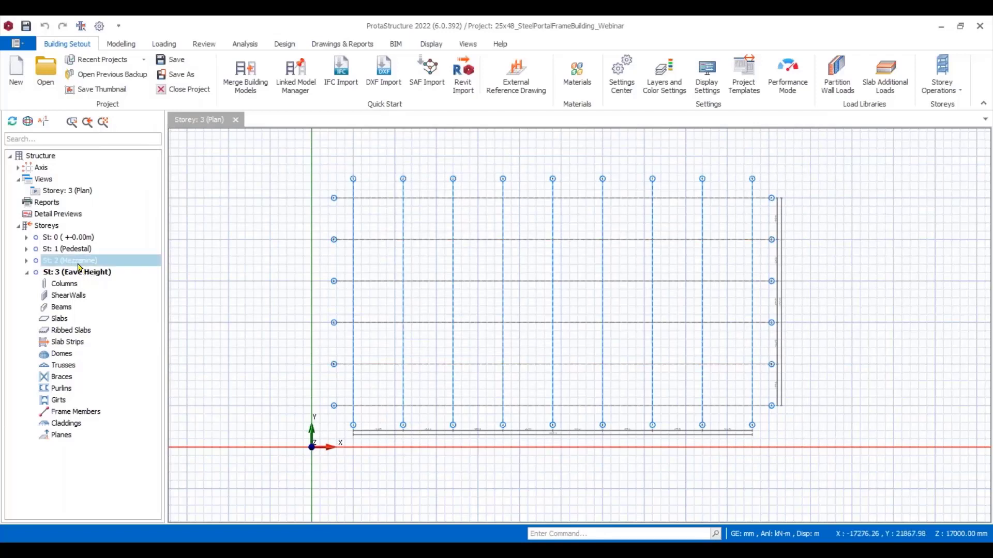
pyautogui.click(81, 250)
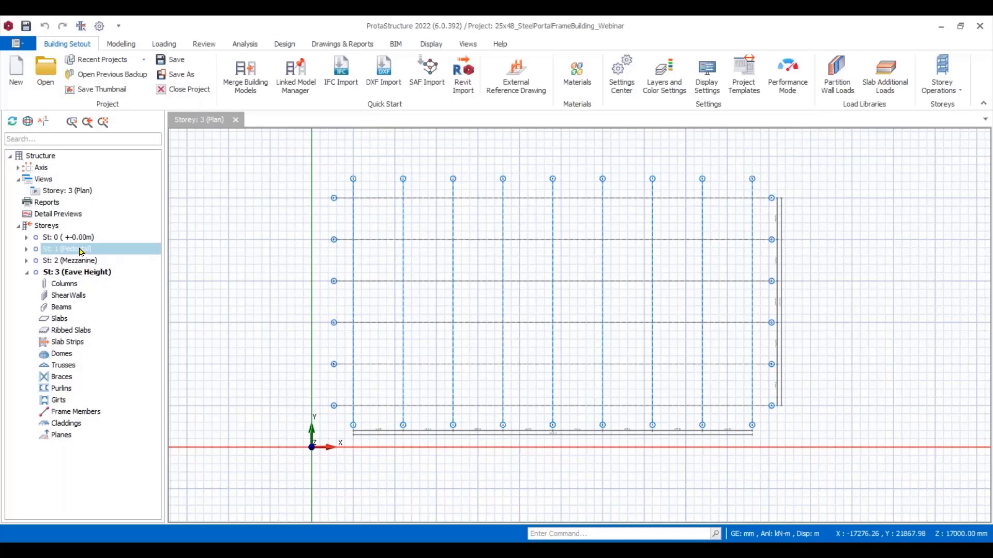
pyautogui.click(89, 273)
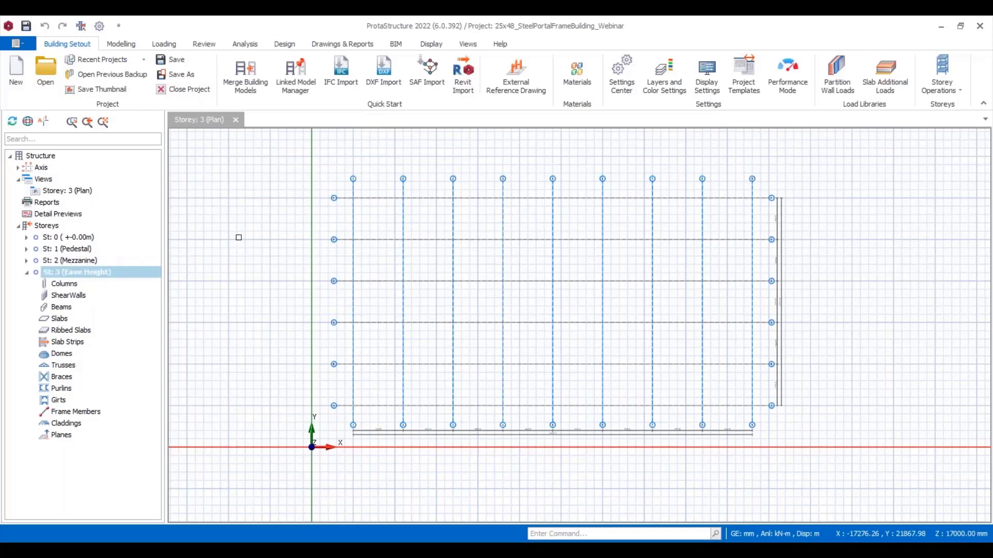
pyautogui.click(507, 240)
pyautogui.scroll(5, 684, 321)
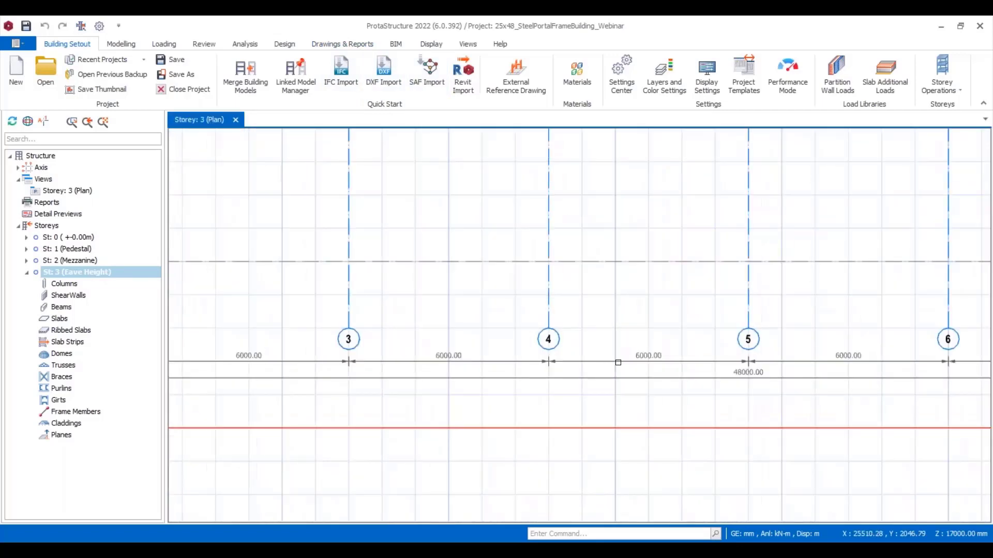
pyautogui.scroll(-3, 582, 357)
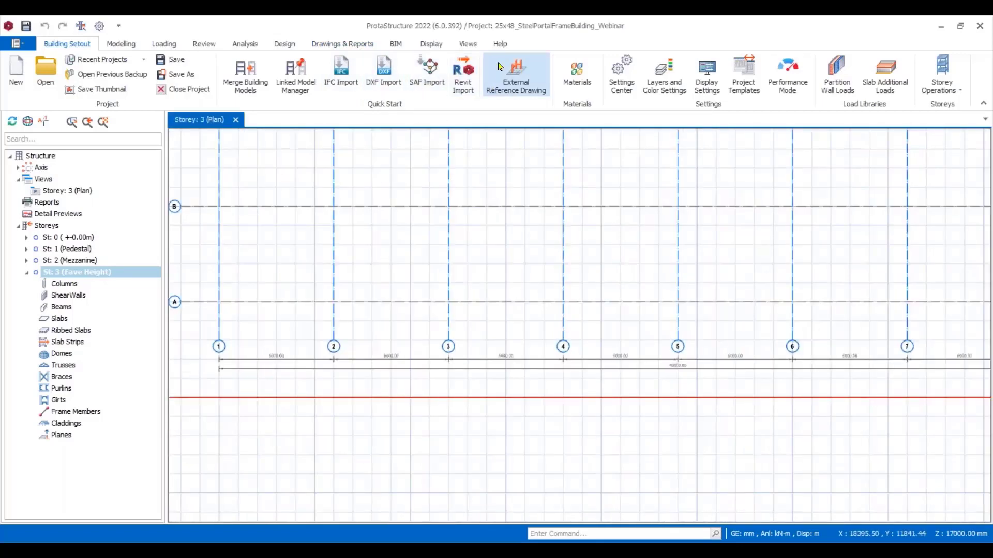
pyautogui.scroll(-2, 576, 279)
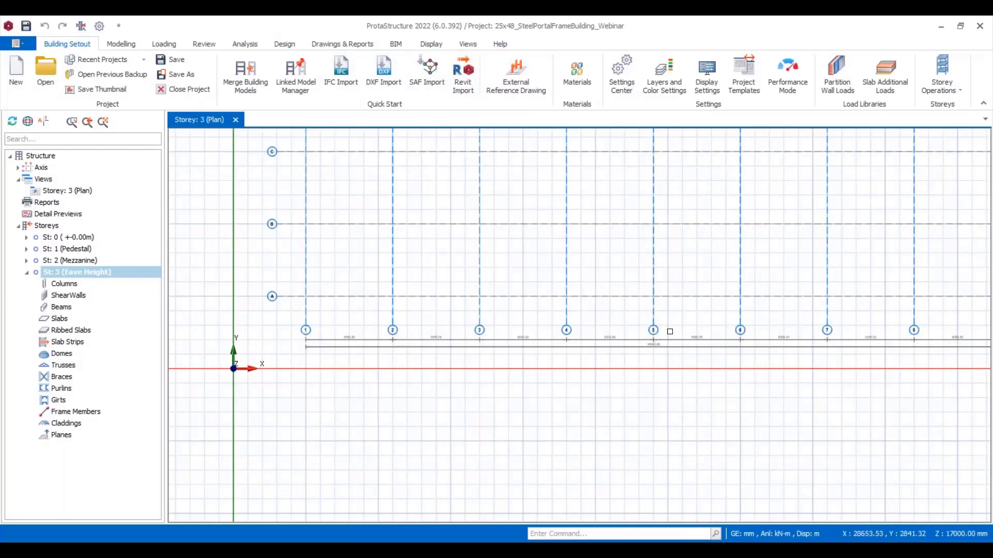
pyautogui.moveTo(669, 330); pyautogui.dragTo(617, 367, button='middle')
pyautogui.scroll(3, 692, 373)
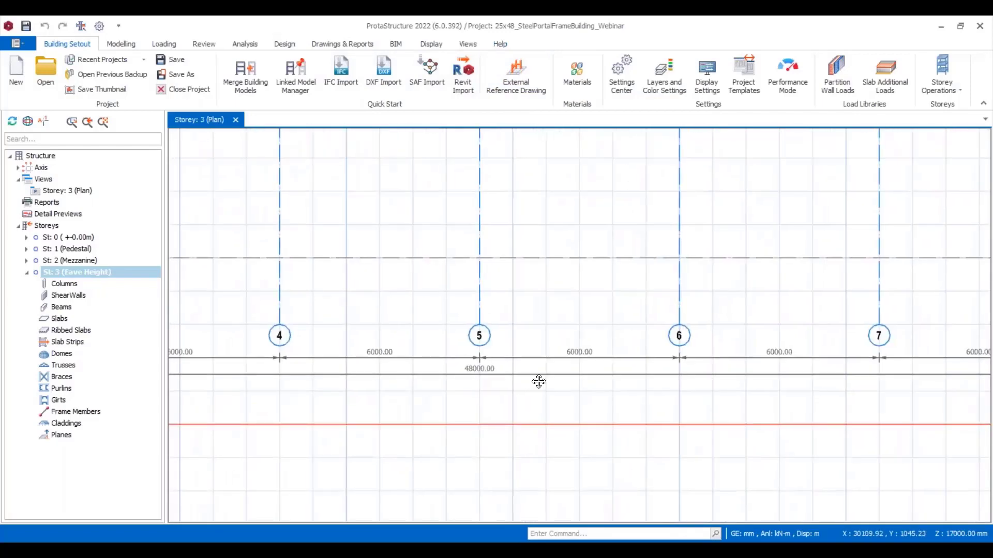
pyautogui.moveTo(536, 381); pyautogui.dragTo(658, 362, button='middle')
pyautogui.scroll(4, 658, 362)
pyautogui.scroll(-3, 568, 346)
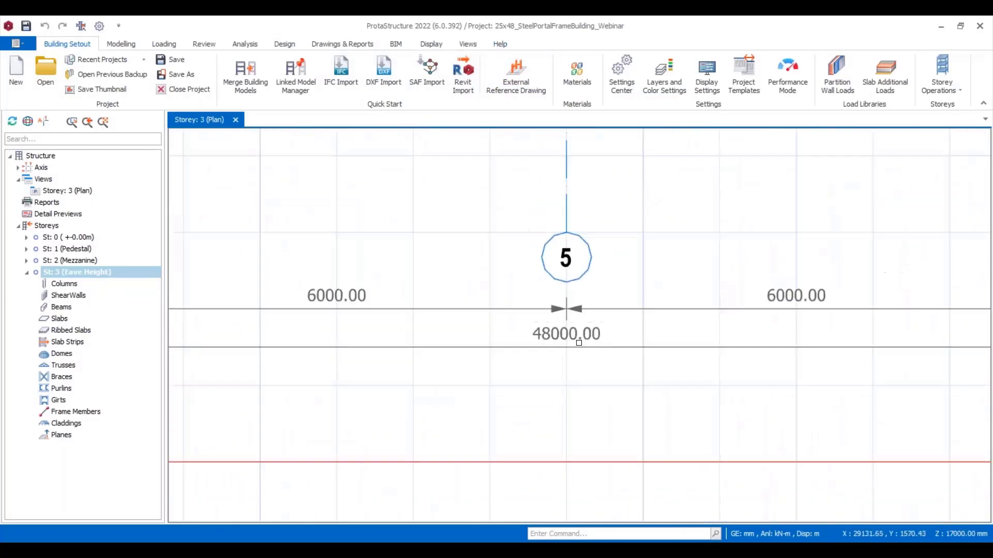
# Check each bay spacing and the overall length dimension along axes 1 to 9 in the Storey 3 plan.
pyautogui.moveTo(627, 305); pyautogui.dragTo(619, 347, button='middle')
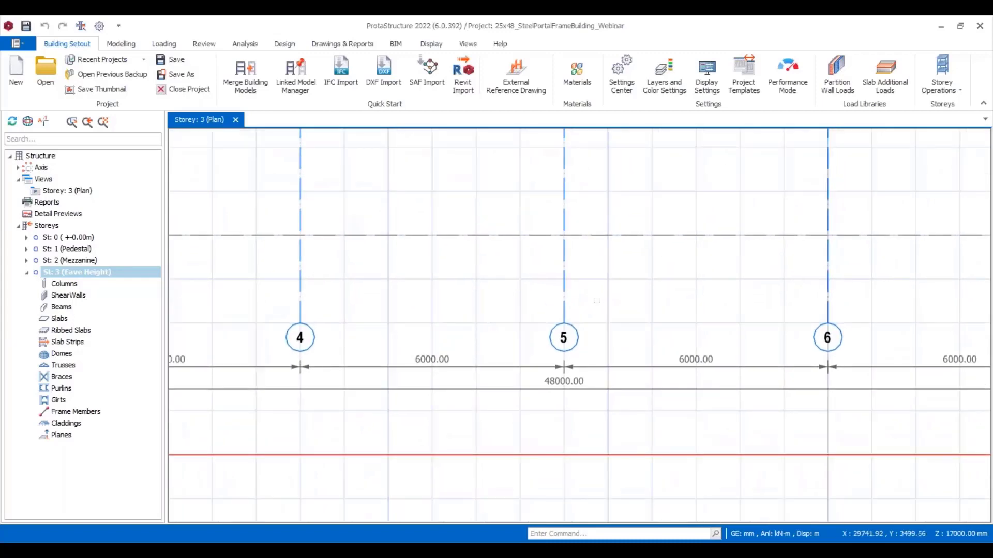
pyautogui.moveTo(594, 305); pyautogui.dragTo(592, 337, button='middle')
pyautogui.scroll(-1, 552, 249)
pyautogui.scroll(-5, 558, 260)
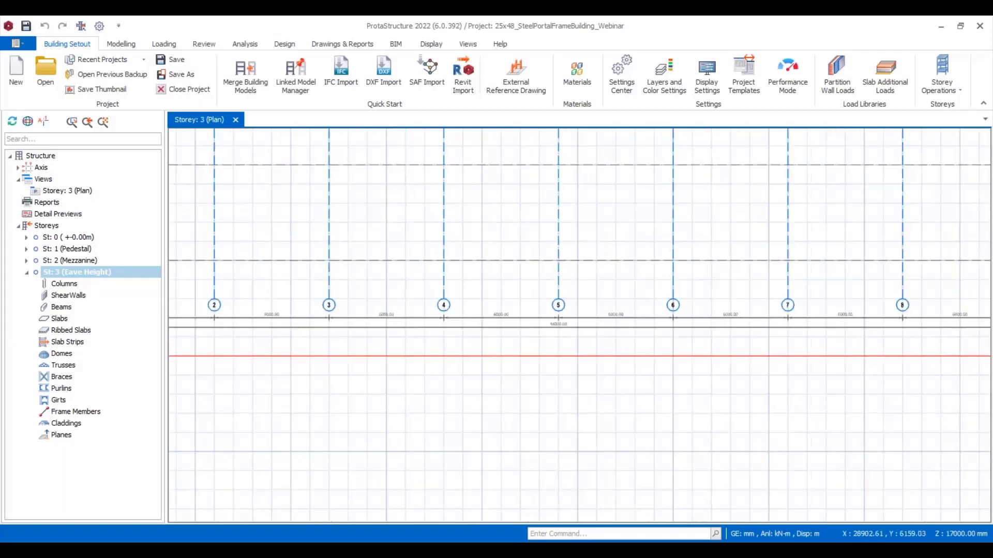
pyautogui.scroll(7, 442, 341)
pyautogui.scroll(3, 437, 334)
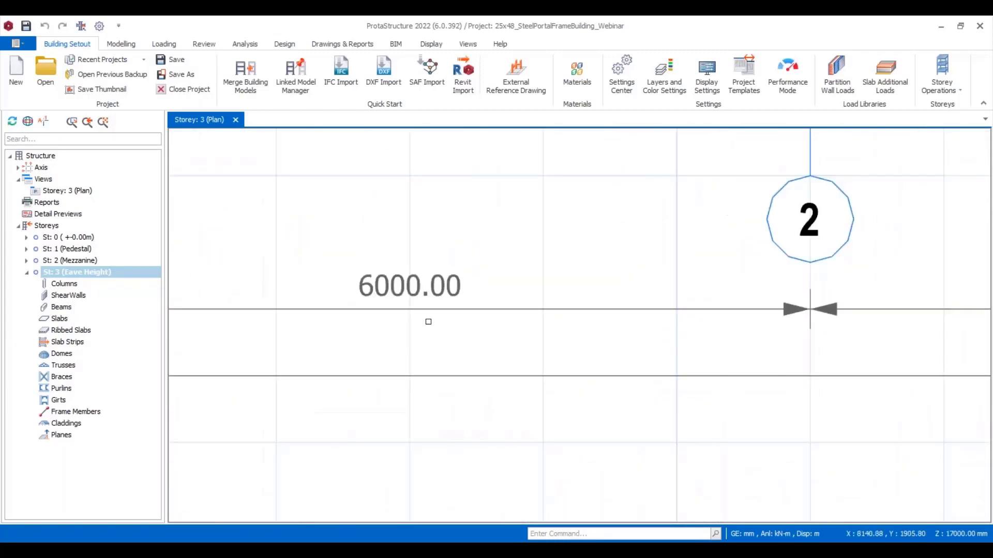
pyautogui.scroll(-1, 427, 322)
pyautogui.scroll(-3, 427, 323)
pyautogui.moveTo(740, 322); pyautogui.dragTo(429, 308, button='middle')
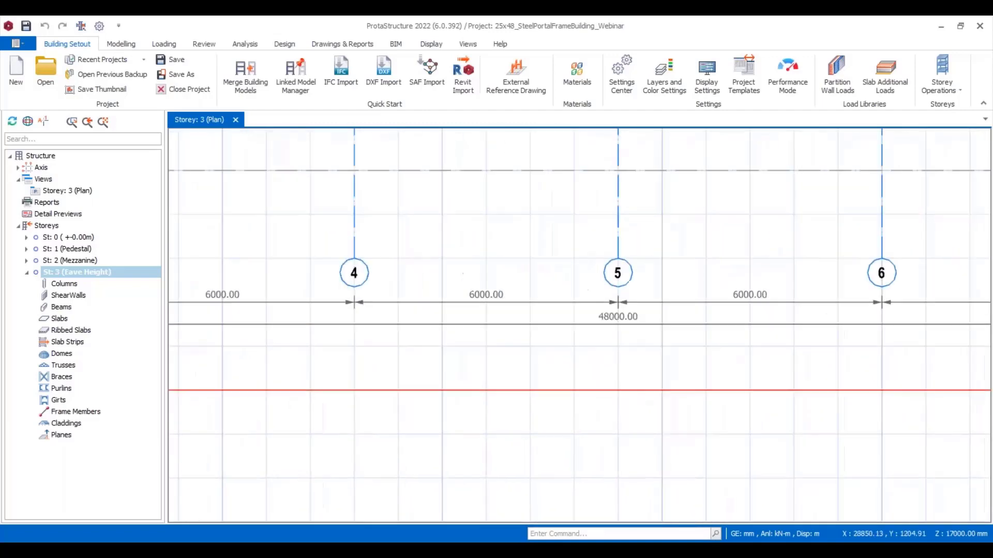
pyautogui.scroll(-1, 724, 326)
pyautogui.scroll(-3, 797, 343)
pyautogui.scroll(1, 450, 251)
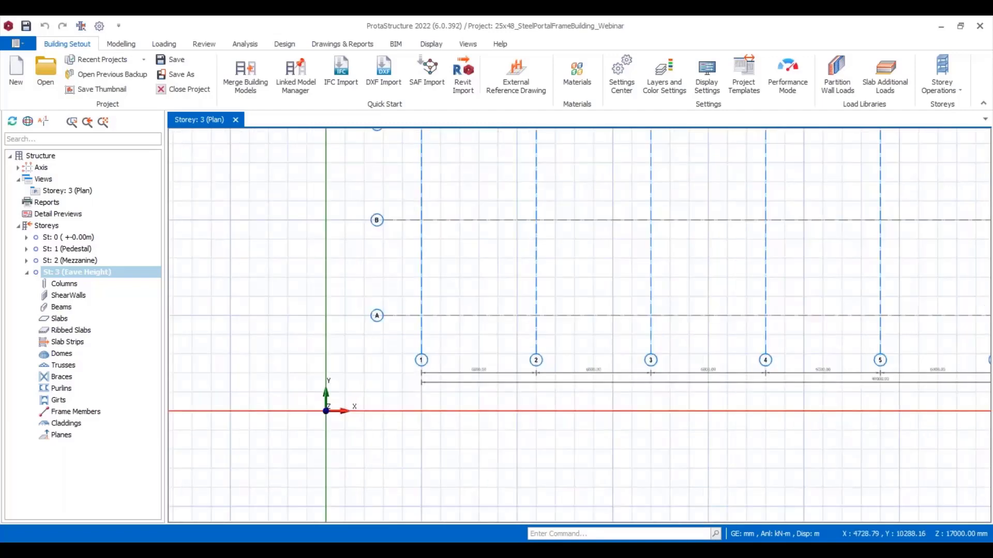
# Check the bay spacings and the overall width dimension along the lettered axes in the plan.
pyautogui.scroll(-1, 416, 251)
pyautogui.scroll(-3, 635, 233)
pyautogui.scroll(6, 636, 233)
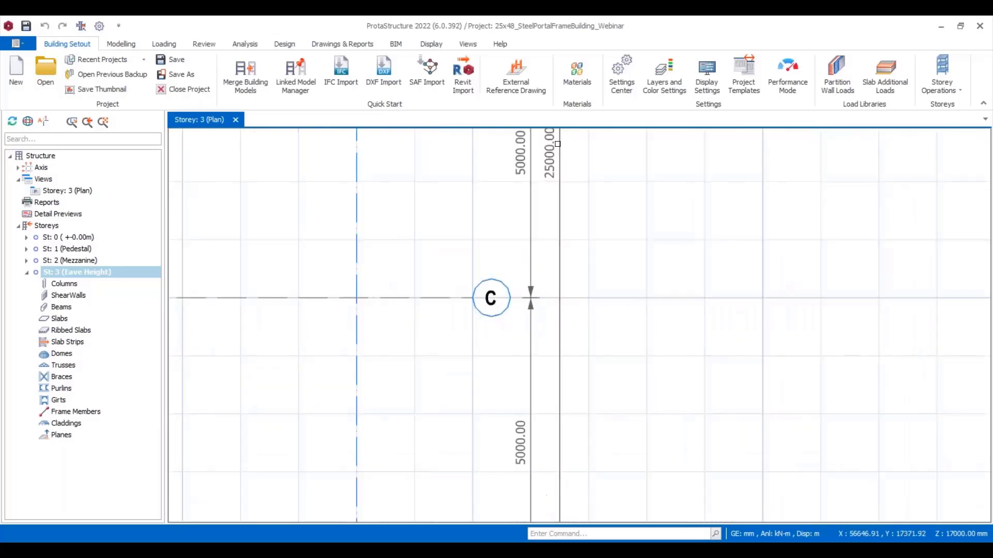
pyautogui.scroll(1, 491, 253)
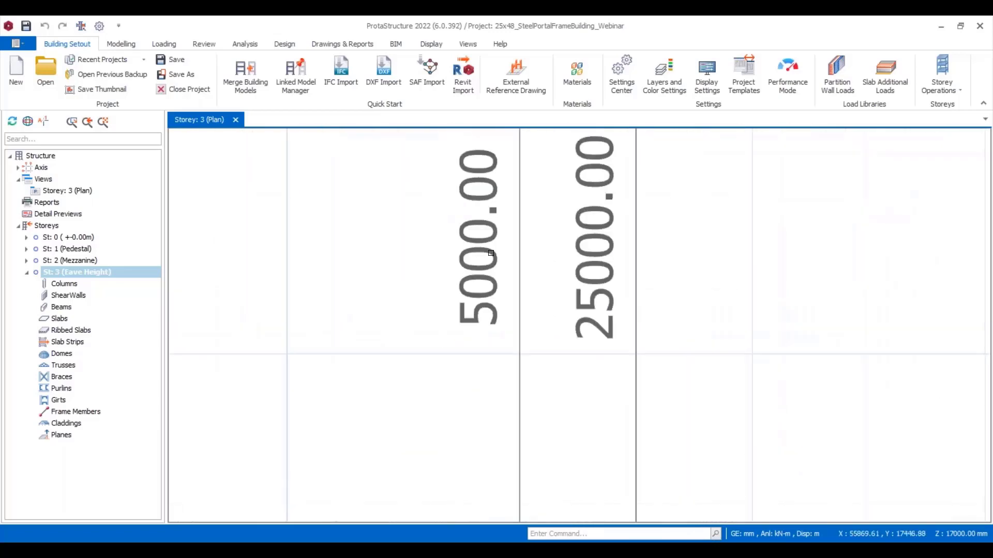
pyautogui.scroll(-5, 523, 251)
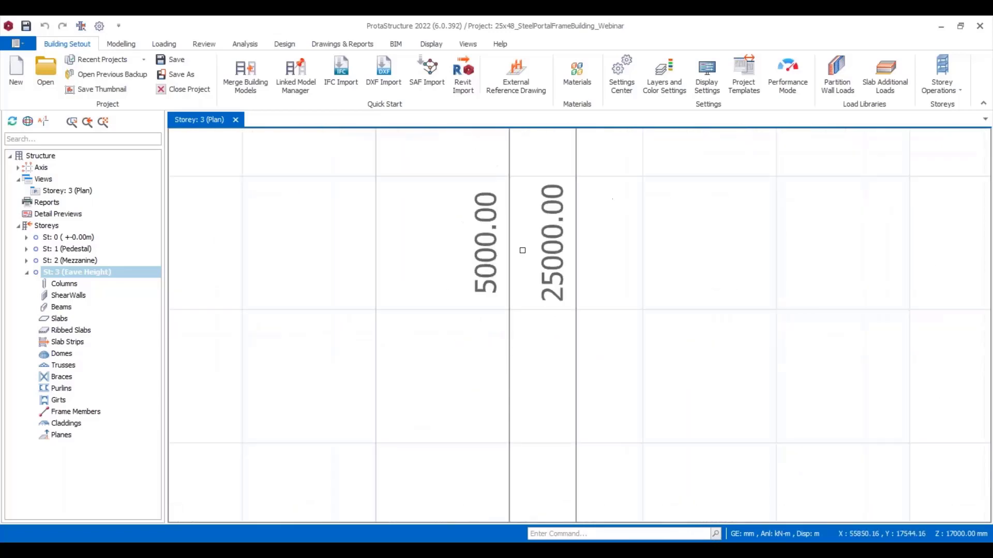
pyautogui.scroll(-6, 577, 250)
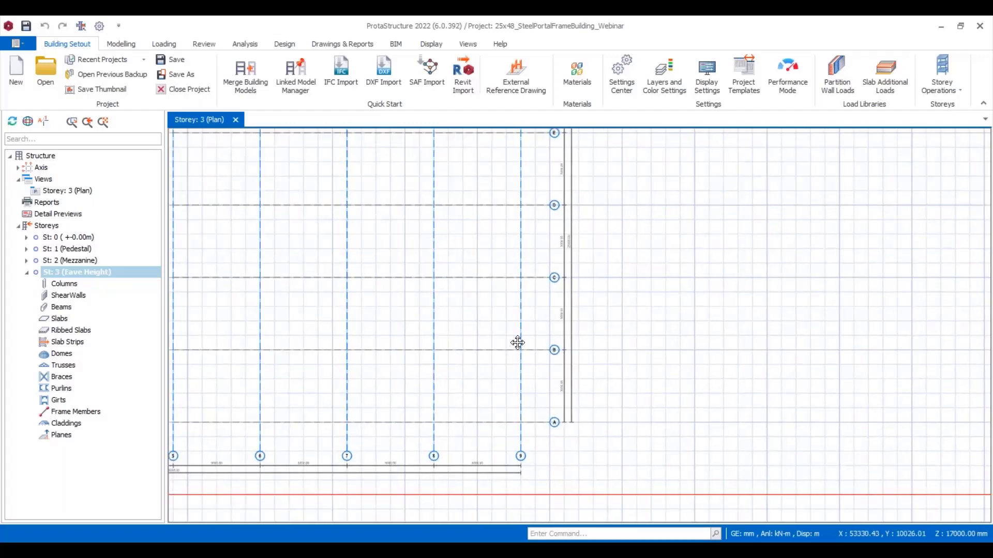
pyautogui.scroll(-5, 444, 354)
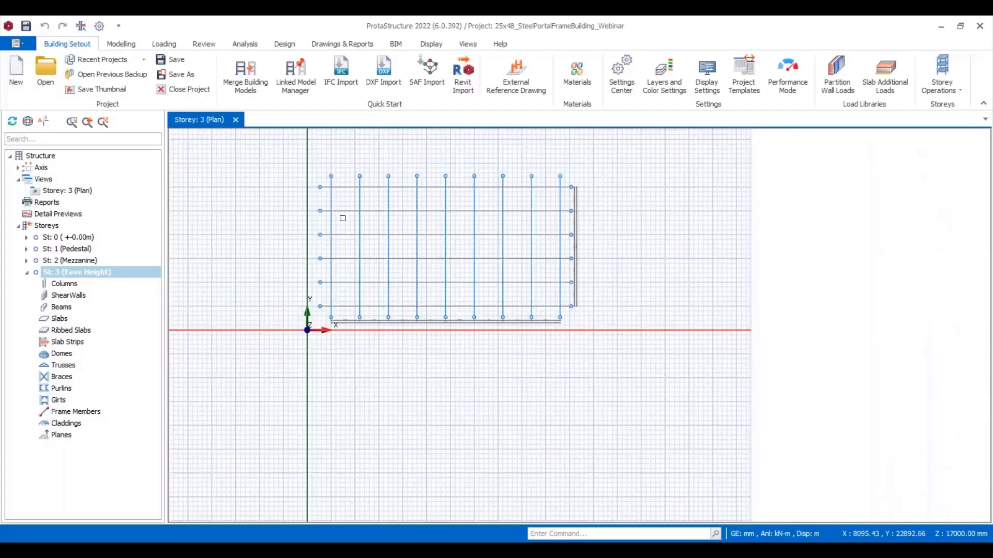
# Turn off the background grid in the scene settings of the active plan window.
pyautogui.click(205, 44)
pyautogui.click(562, 75)
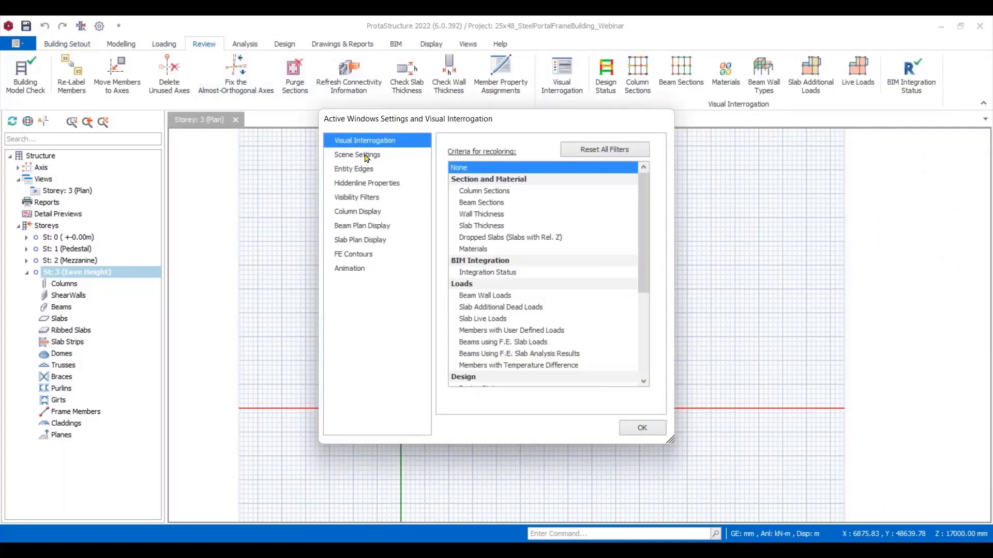
pyautogui.click(367, 155)
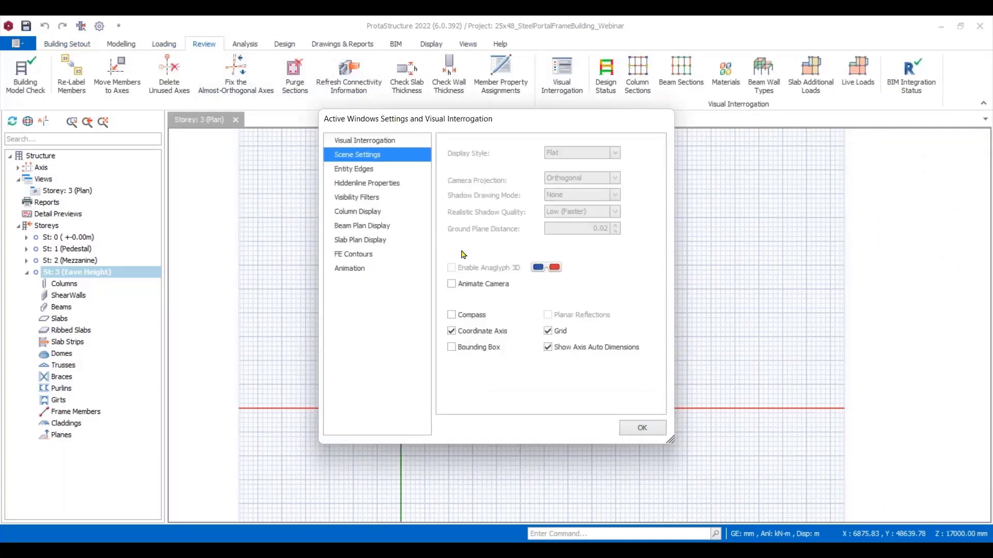
pyautogui.click(548, 331)
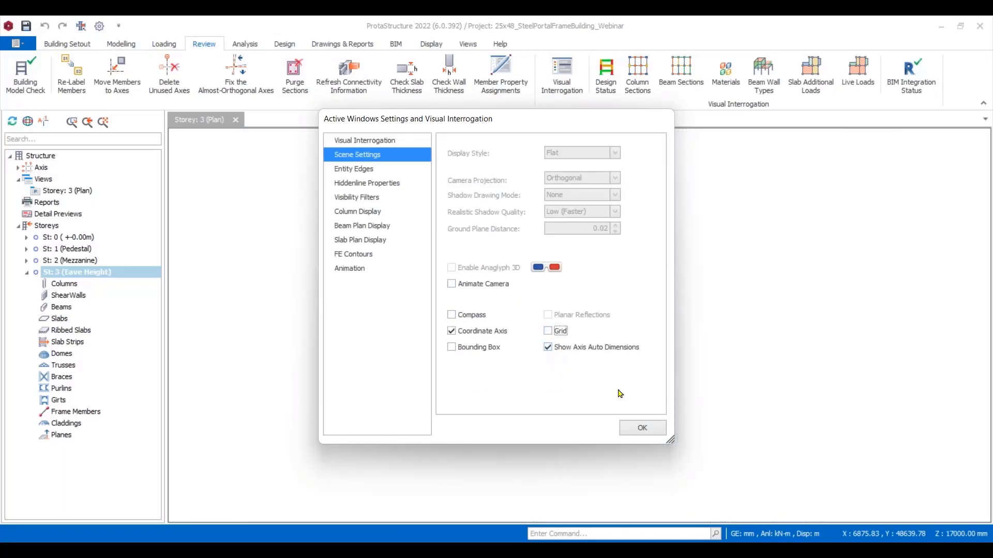
pyautogui.click(641, 427)
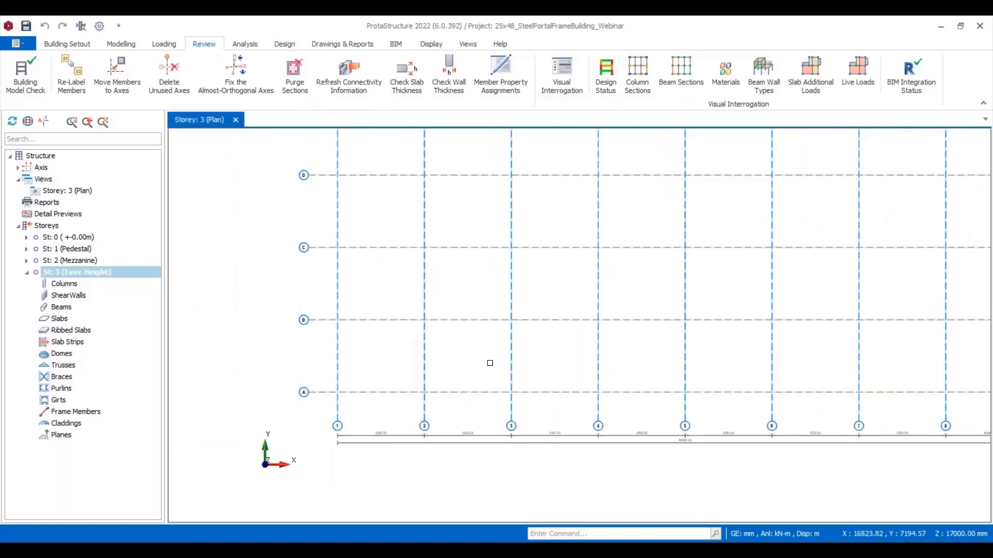
pyautogui.moveTo(516, 314); pyautogui.dragTo(492, 325, button='middle')
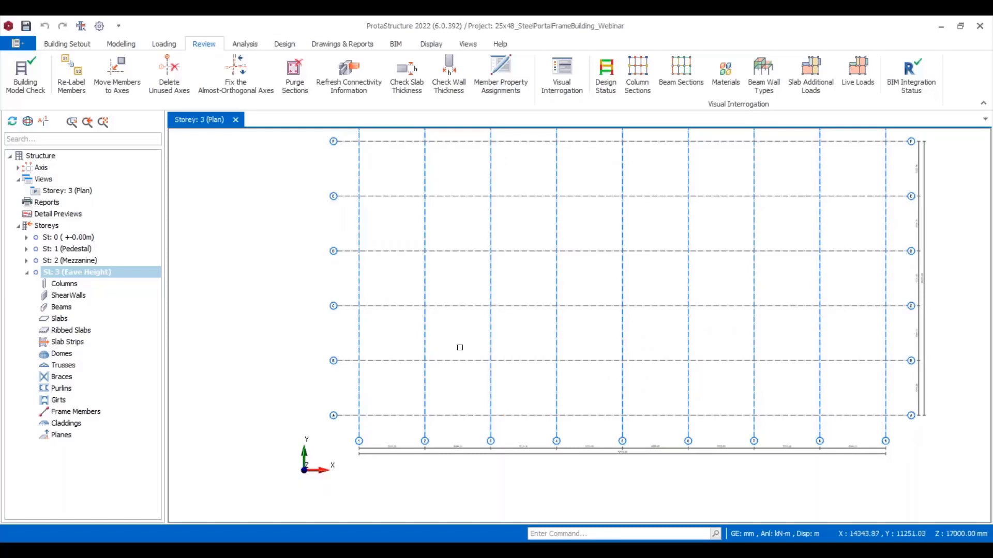
pyautogui.scroll(-1, 390, 412)
pyautogui.scroll(5, 380, 359)
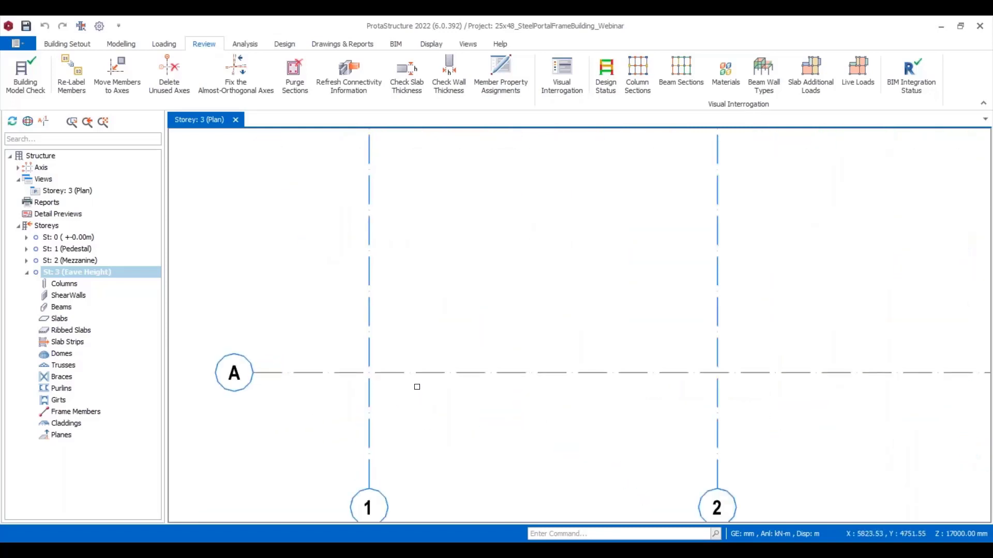
pyautogui.scroll(-5, 395, 395)
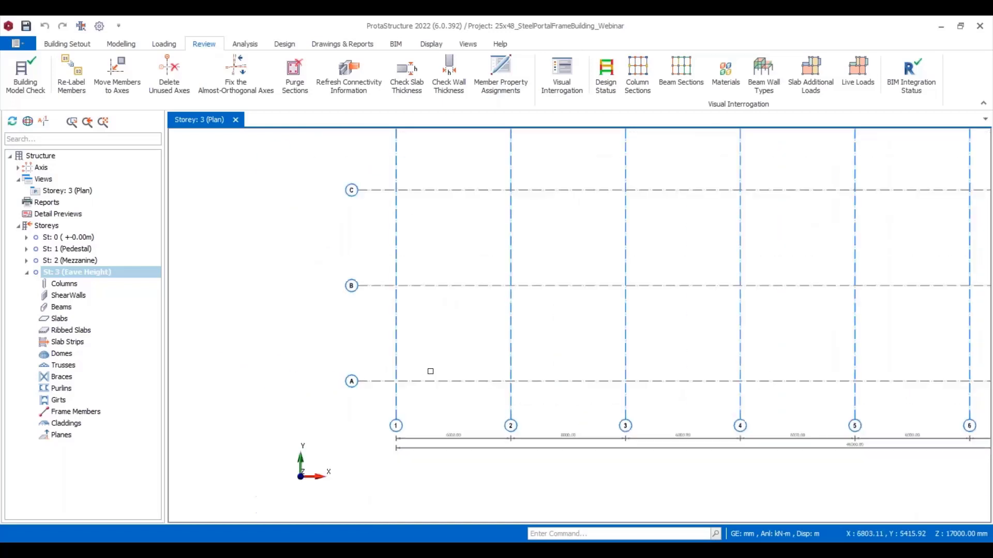
pyautogui.moveTo(430, 317); pyautogui.dragTo(386, 344, button='middle')
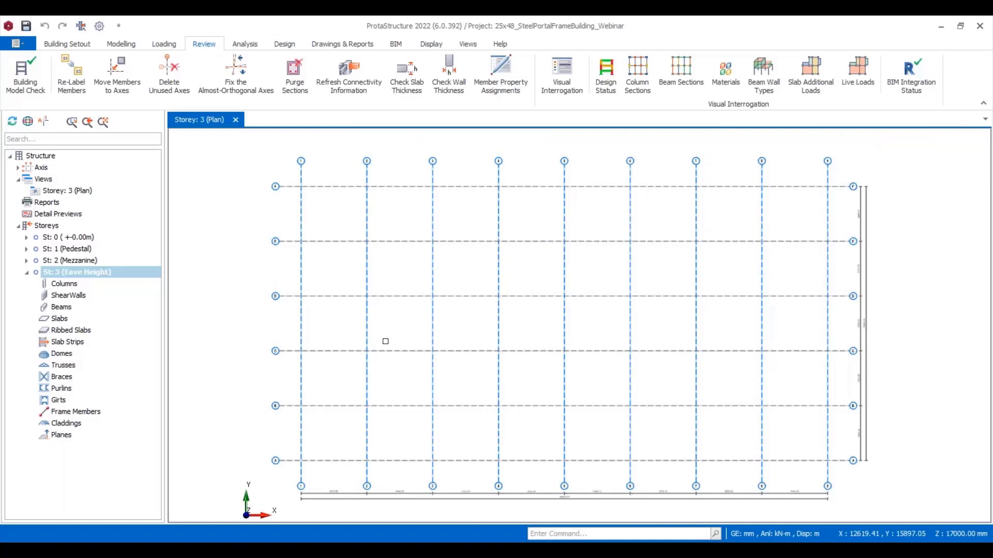
pyautogui.moveTo(370, 353)
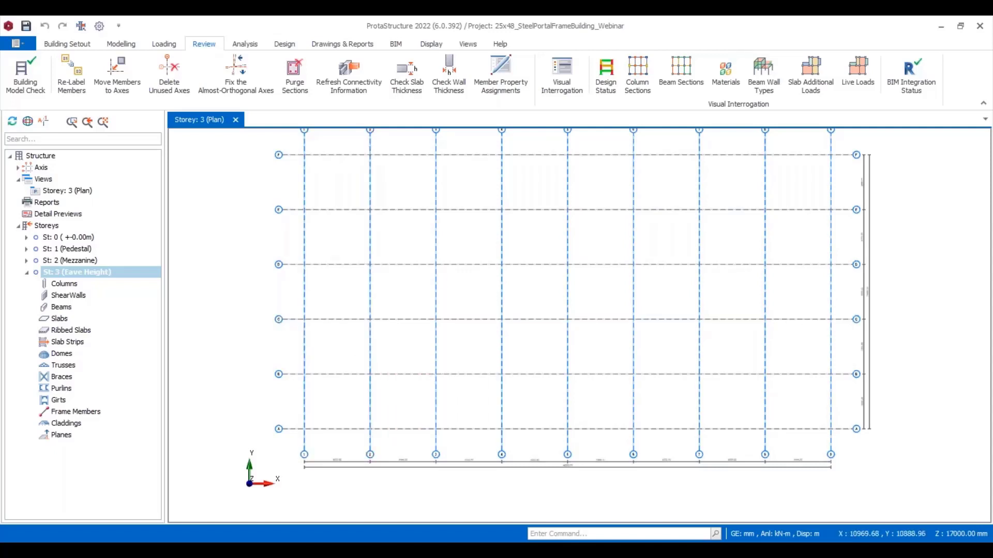
pyautogui.moveTo(370, 364); pyautogui.dragTo(338, 368, button='middle')
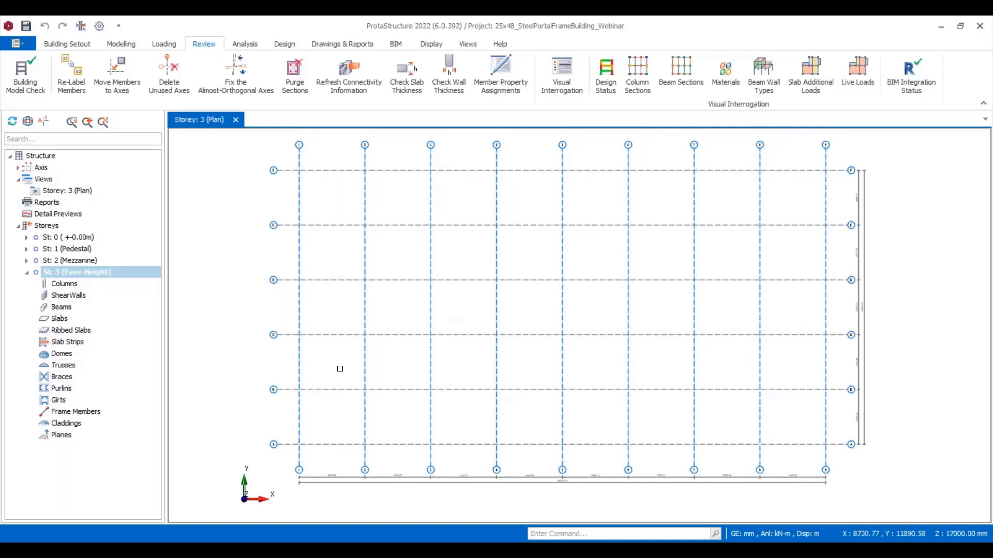
pyautogui.moveTo(323, 403); pyautogui.dragTo(328, 413, button='middle')
pyautogui.moveTo(334, 367); pyautogui.dragTo(332, 362, button='middle')
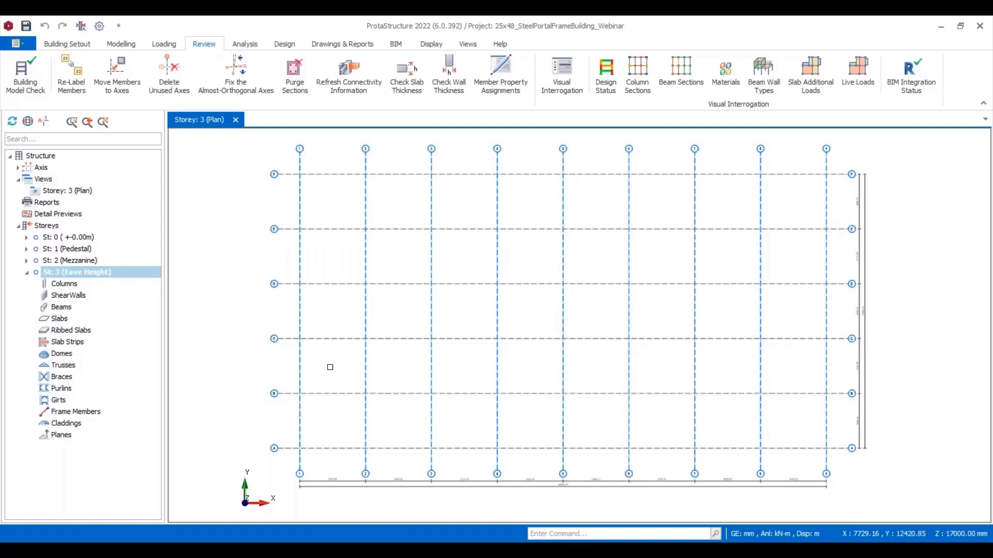
pyautogui.moveTo(328, 366); pyautogui.dragTo(320, 345, button='middle')
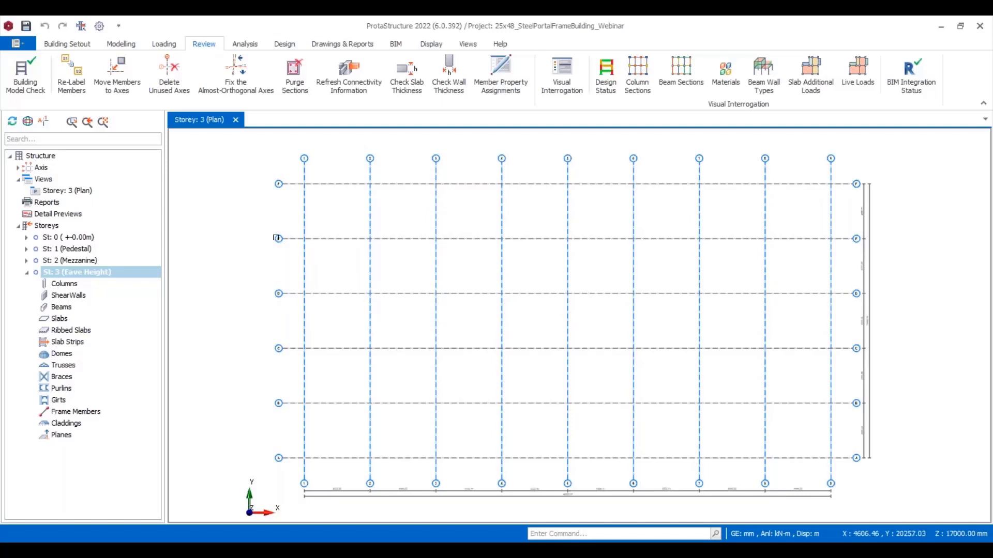
pyautogui.moveTo(373, 342)
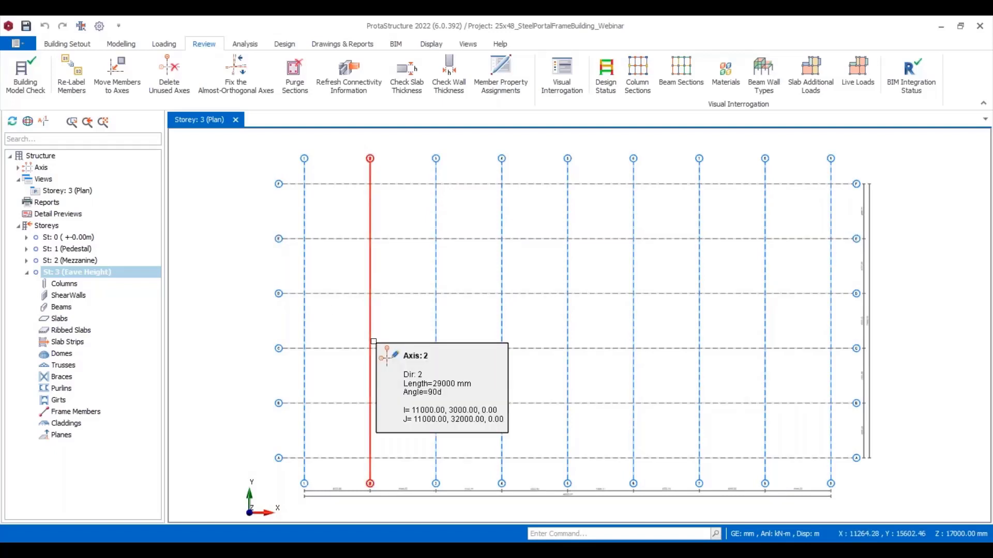
pyautogui.moveTo(417, 350); pyautogui.dragTo(392, 299, button='middle')
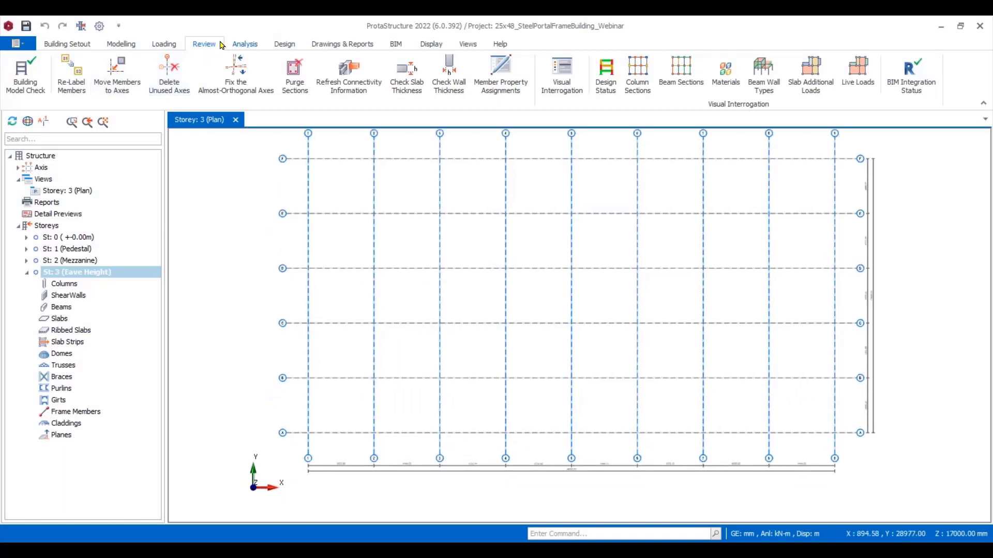
# Start a steel column, open its section selection and browse the UB family of the BS database.
pyautogui.click(122, 44)
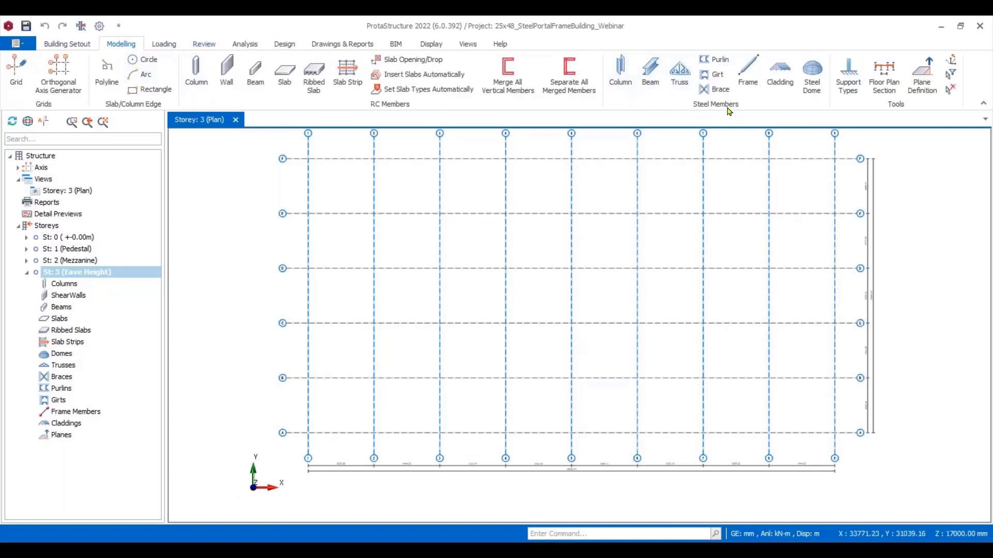
pyautogui.click(622, 70)
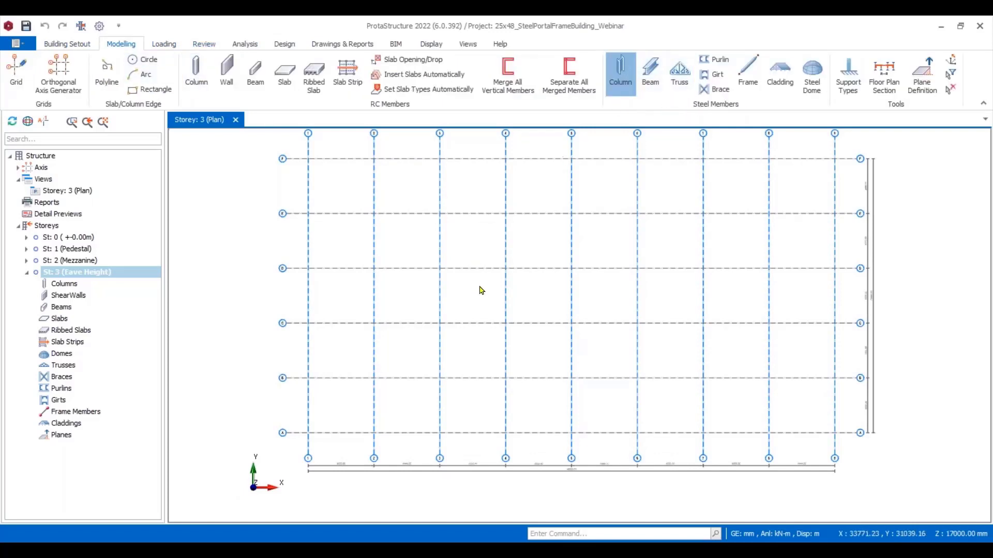
pyautogui.click(871, 231)
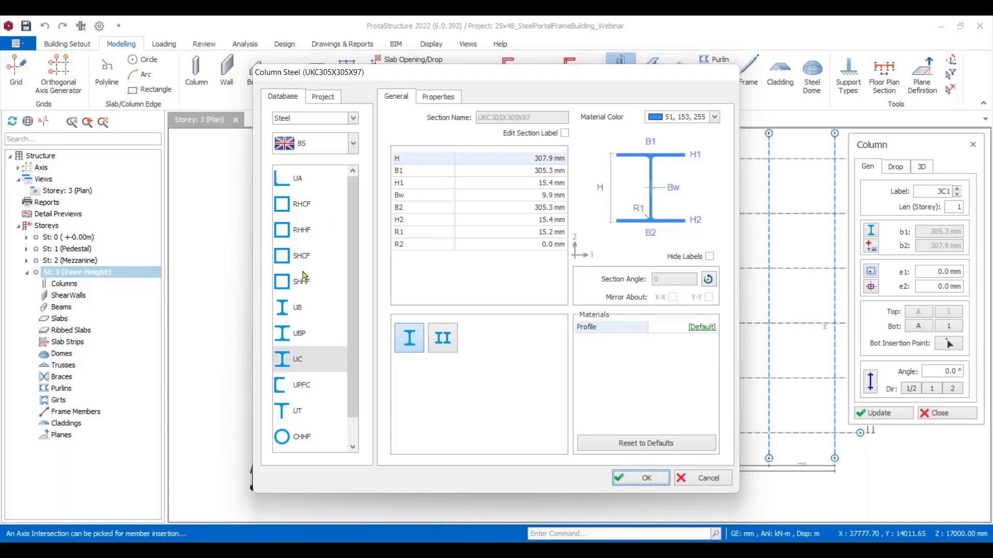
pyautogui.click(308, 313)
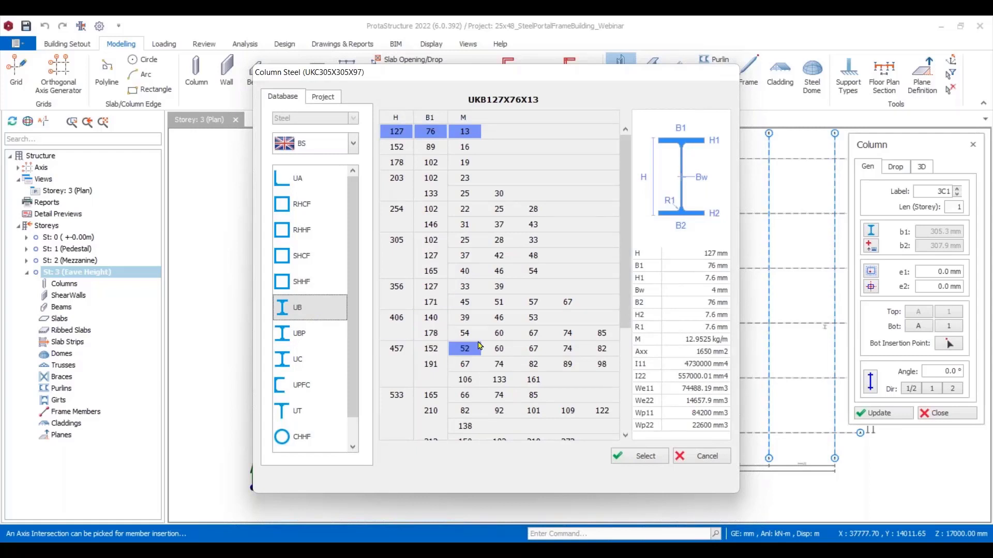
pyautogui.scroll(-5, 465, 368)
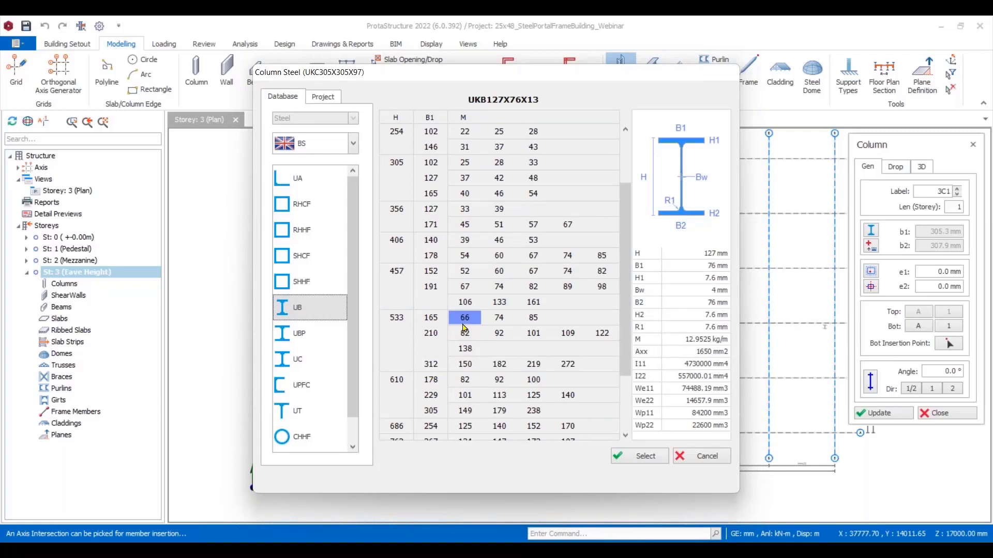
# Assign the UB 500x300x128 section from the MALAYSIA database to the new steel column.
pyautogui.click(354, 144)
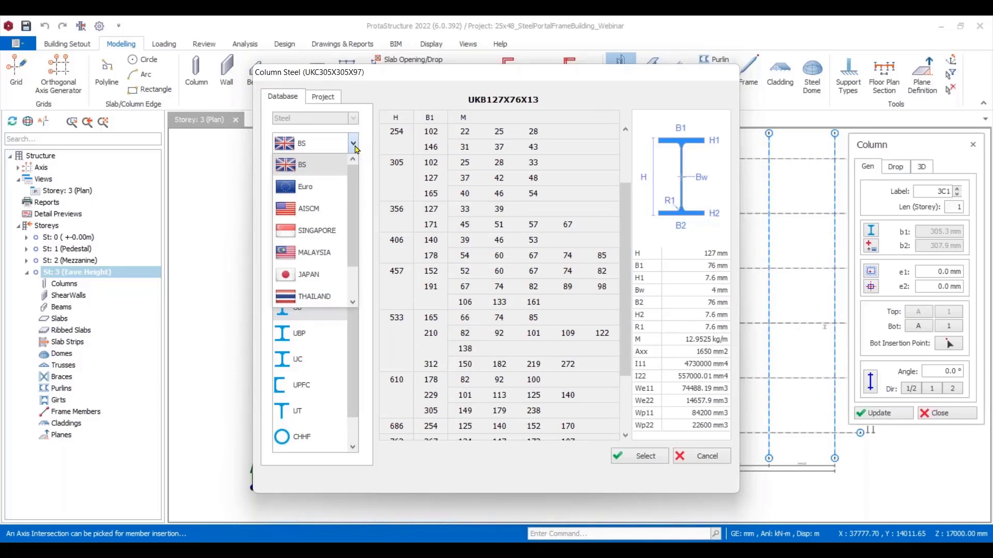
pyautogui.click(329, 257)
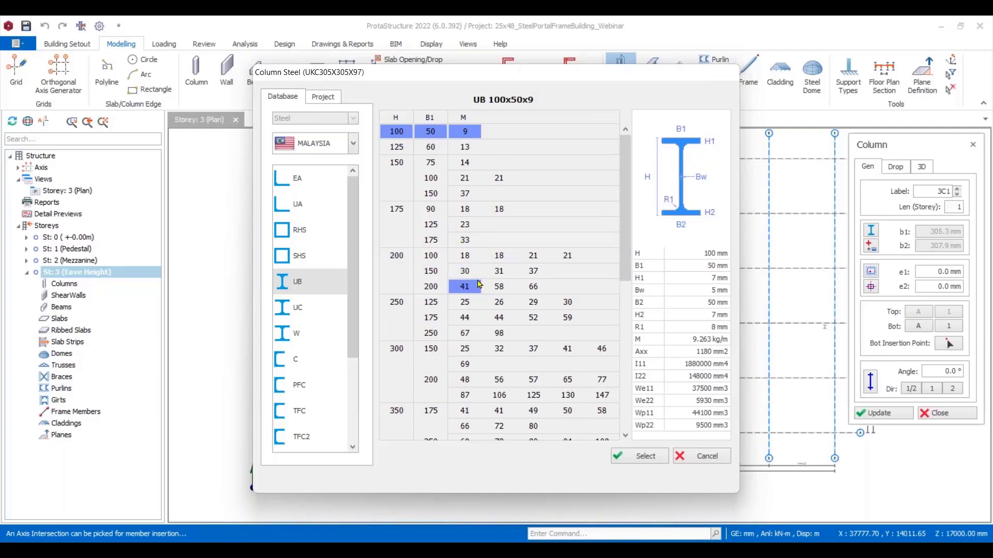
pyautogui.scroll(-5, 443, 397)
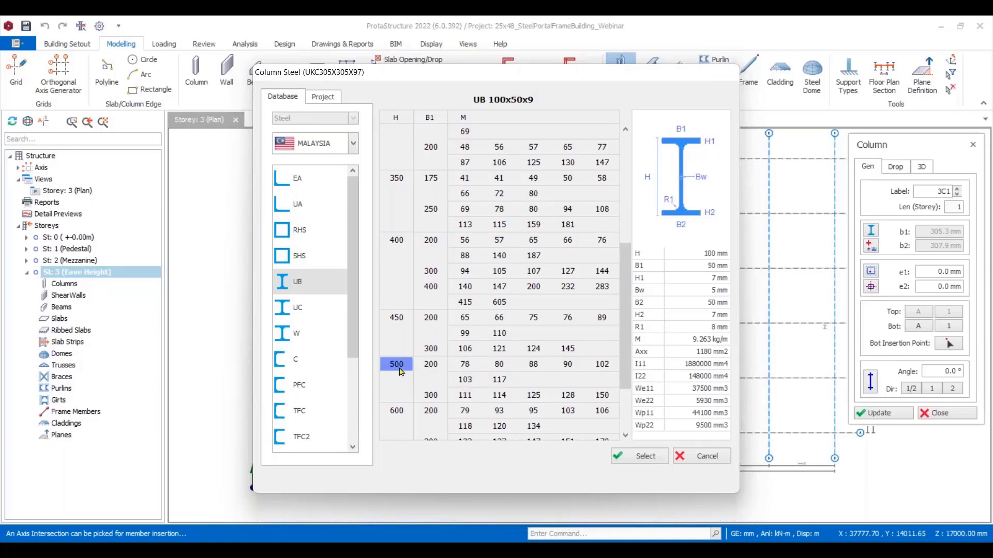
pyautogui.click(317, 289)
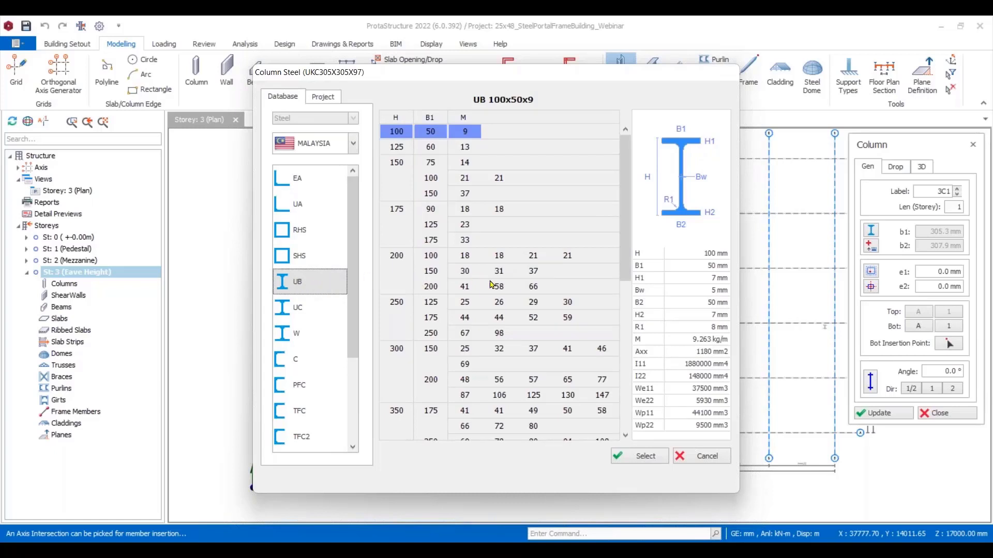
pyautogui.scroll(-3, 393, 337)
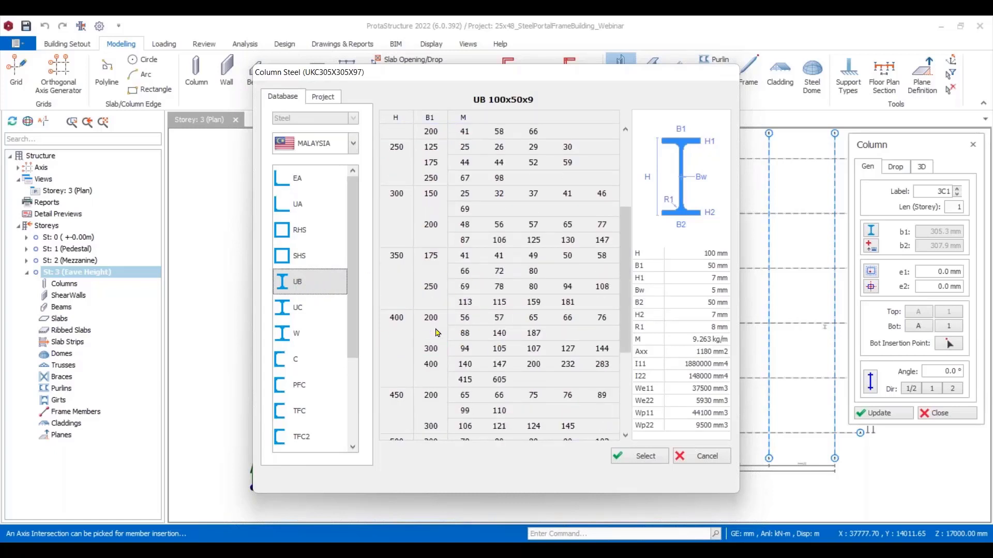
pyautogui.scroll(-2, 439, 332)
pyautogui.scroll(-2, 451, 340)
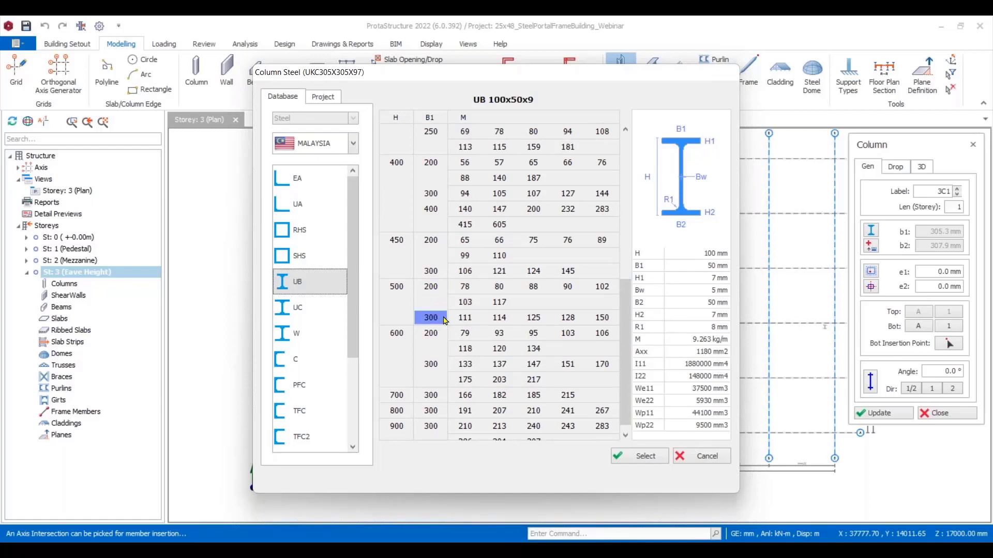
pyautogui.click(564, 318)
pyautogui.click(640, 457)
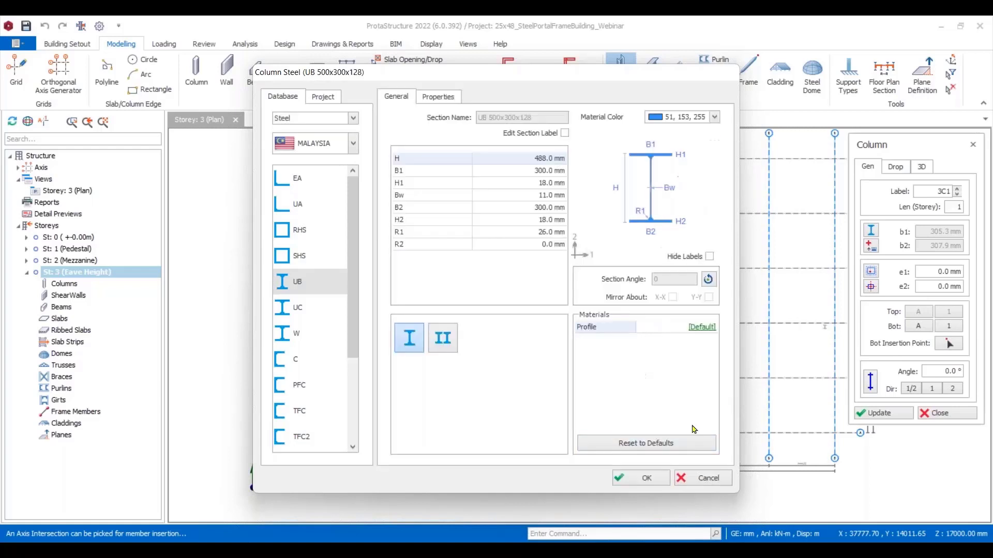
pyautogui.click(644, 479)
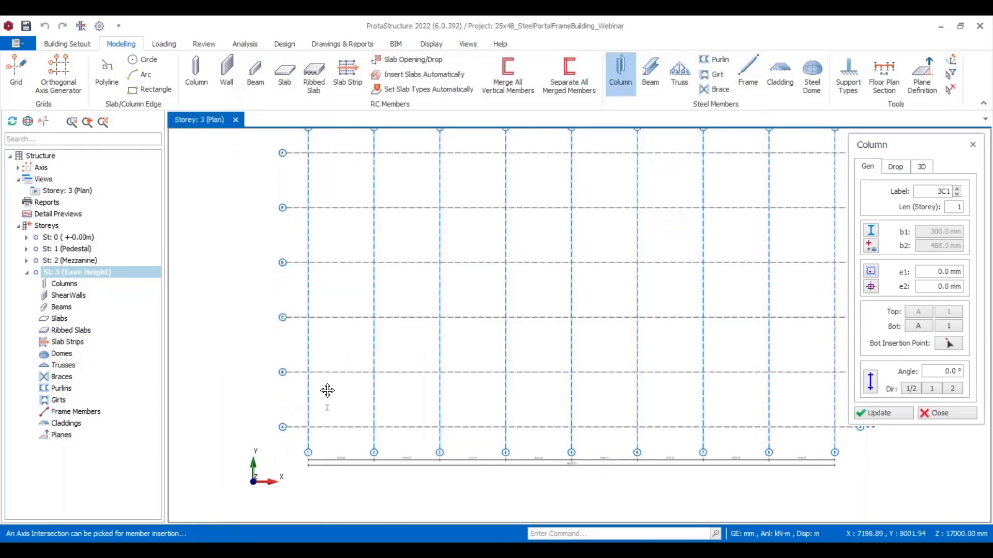
# Insert a steel column at the intersection of axes A and 1 in the Storey 3 plan.
pyautogui.scroll(3, 306, 365)
pyautogui.moveTo(295, 401); pyautogui.dragTo(280, 318, button='middle')
pyautogui.scroll(-3, 281, 315)
pyautogui.scroll(3, 282, 325)
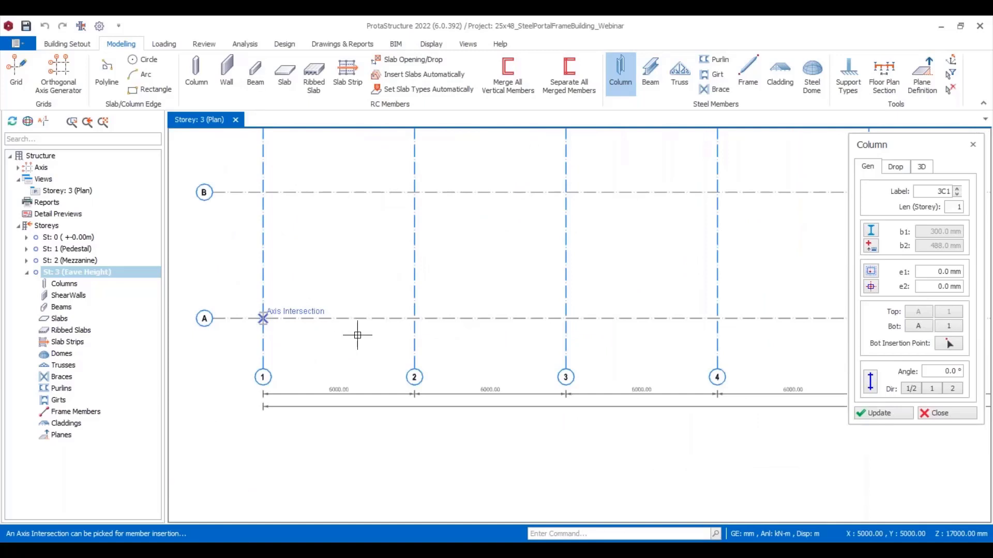
pyautogui.click(262, 318)
pyautogui.scroll(5, 266, 320)
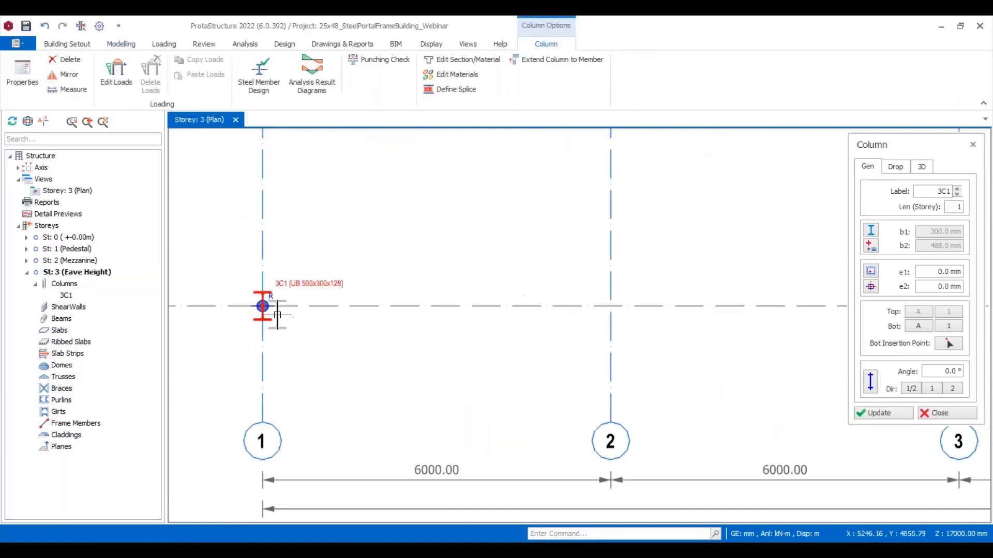
# Insert the same steel column at all remaining intersections along axis A and at axes 1 to 9 along axis F.
pyautogui.scroll(-6, 274, 311)
pyautogui.moveTo(300, 291); pyautogui.dragTo(586, 314)
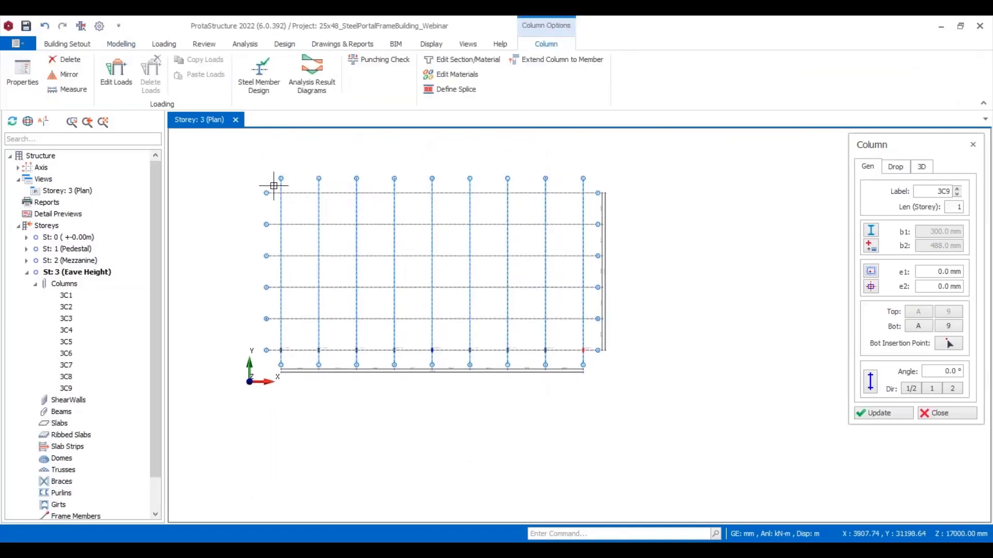
pyautogui.moveTo(274, 185); pyautogui.dragTo(589, 206)
pyautogui.scroll(6, 288, 193)
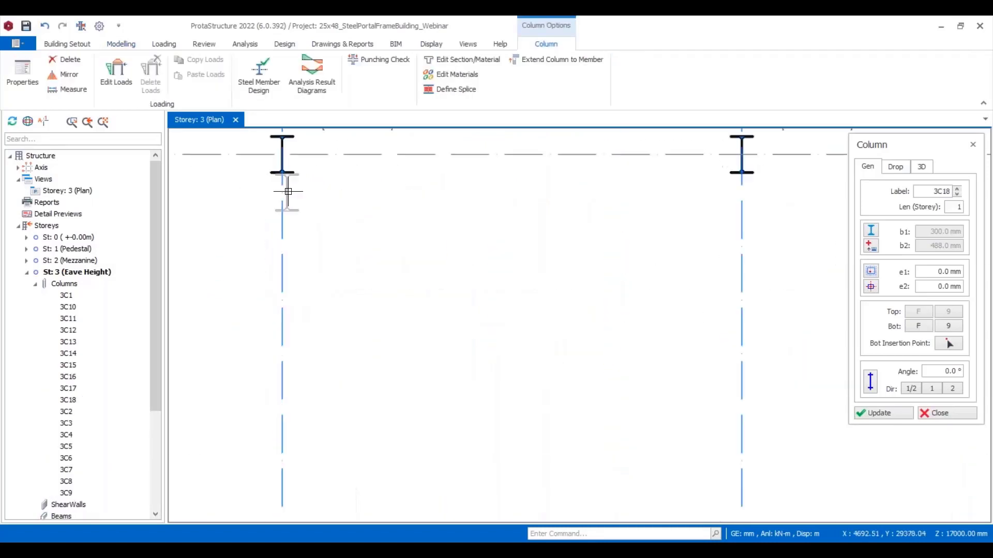
pyautogui.scroll(-5, 357, 215)
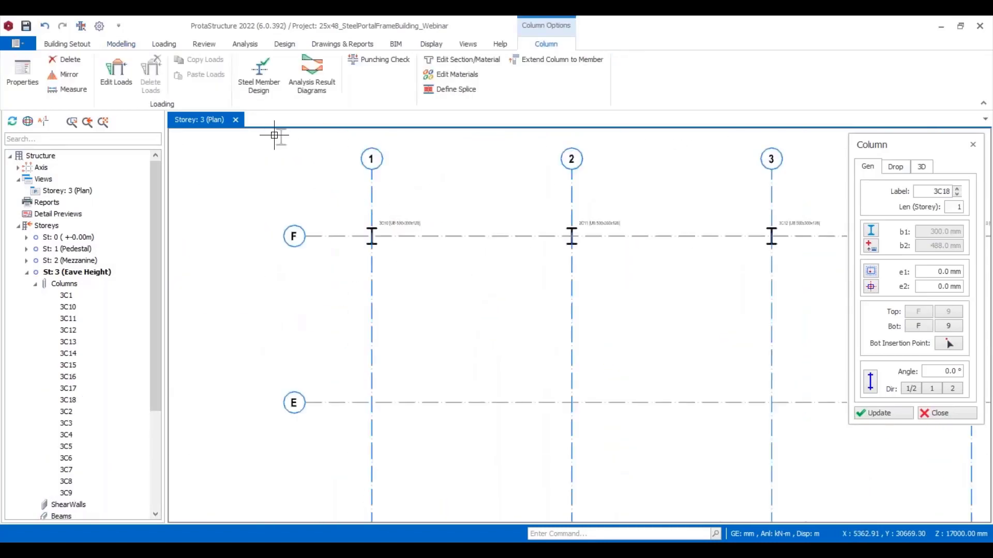
# Create a 3D physical model view of Storey 3 and view the two rows of columns at an angle.
pyautogui.rightClick(274, 123)
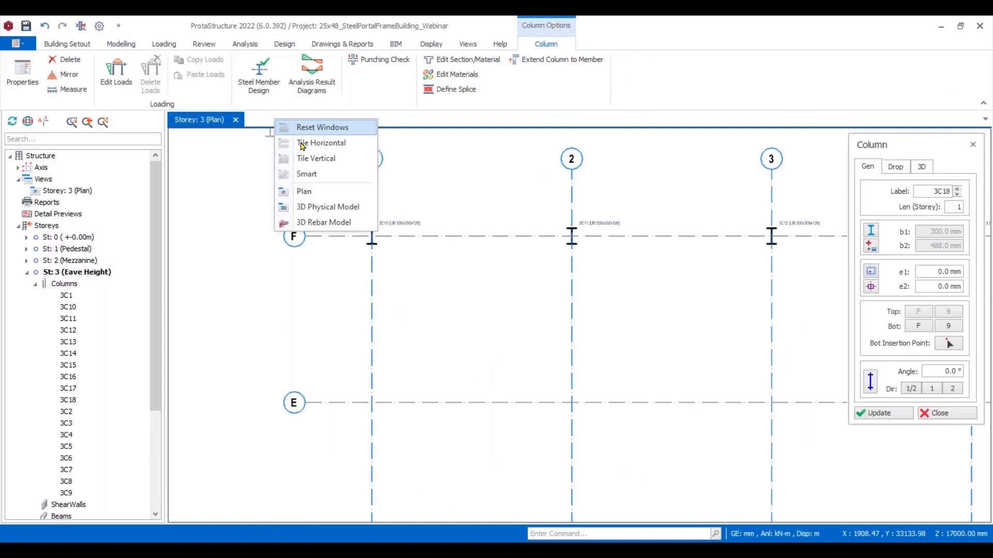
pyautogui.click(336, 207)
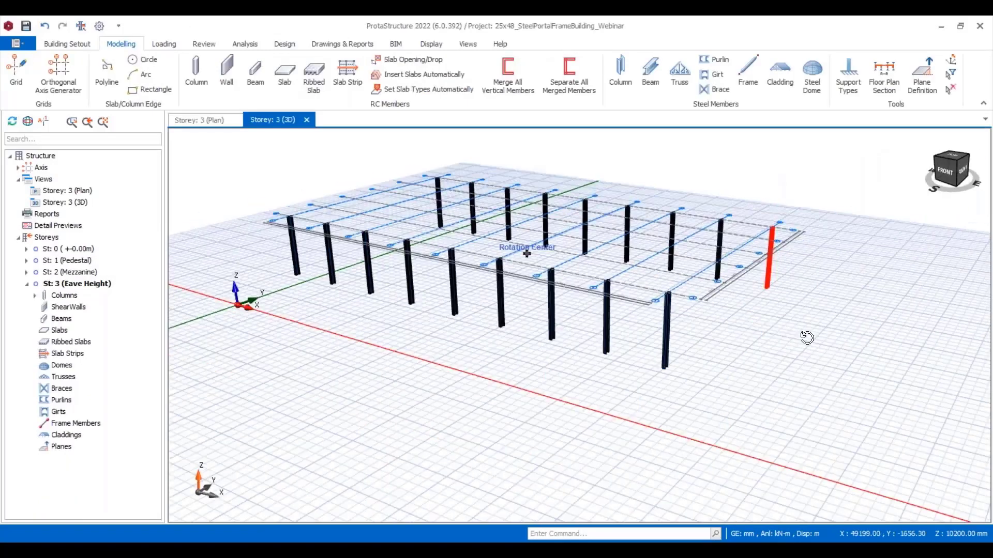
pyautogui.moveTo(807, 338); pyautogui.dragTo(647, 326, button='middle')
# Turn off the background grid in the scene settings of the 3D view.
pyautogui.click(204, 44)
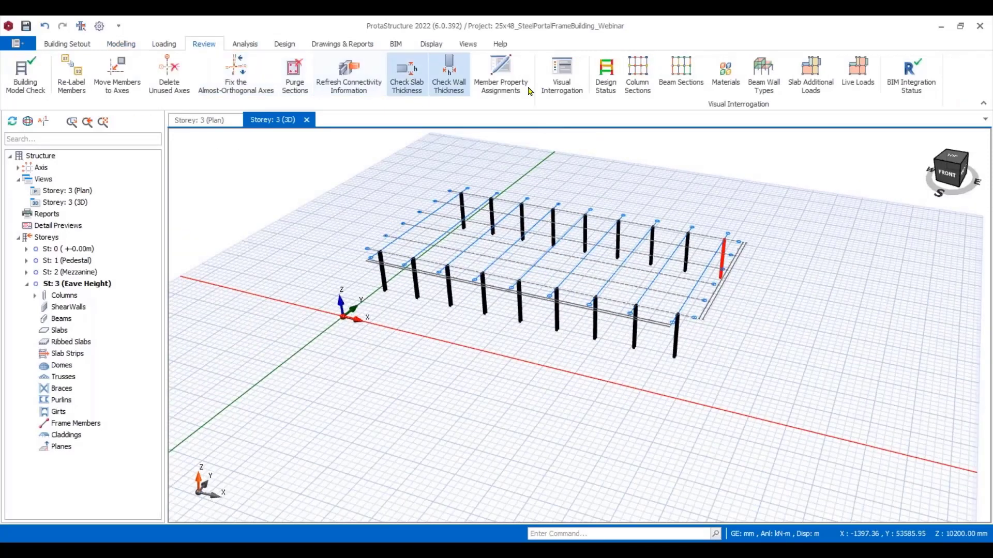
pyautogui.click(562, 76)
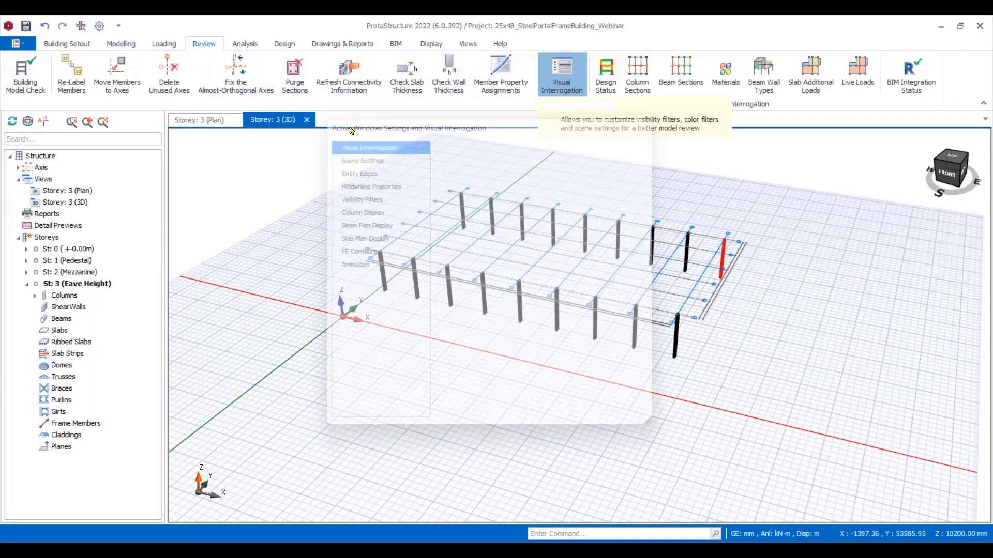
pyautogui.click(362, 155)
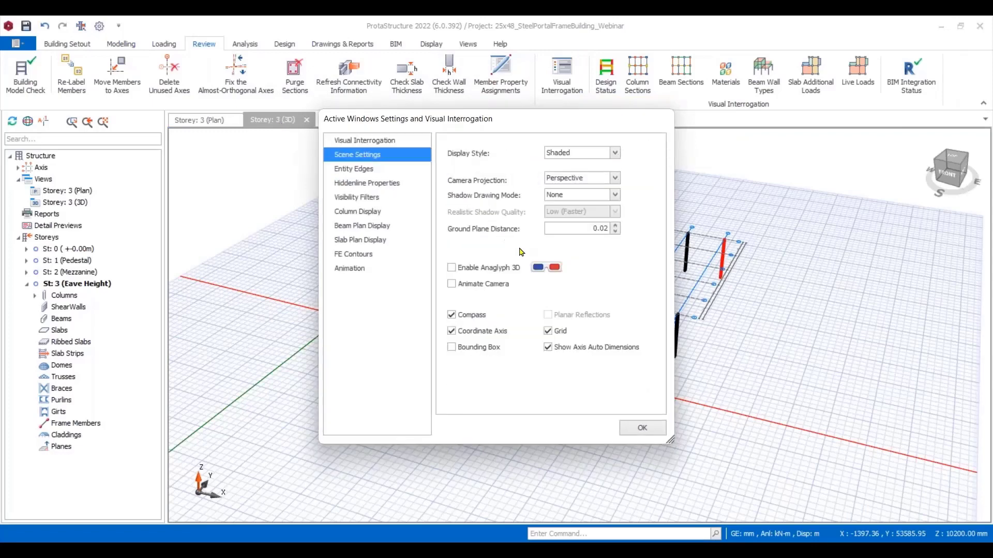
pyautogui.click(548, 331)
pyautogui.click(641, 429)
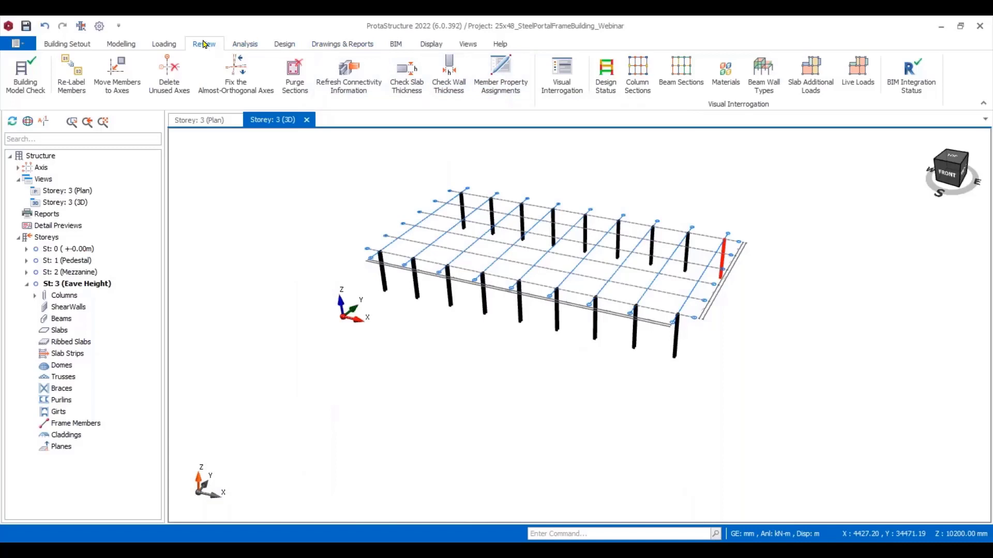
# Turn off the axis auto dimensions in the scene settings of the 3D view.
pyautogui.click(558, 81)
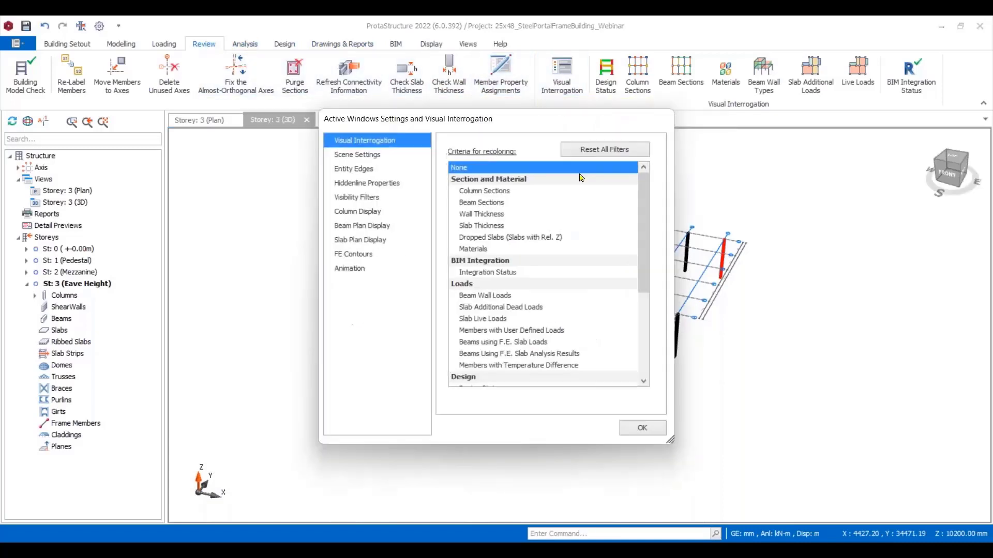
pyautogui.click(365, 155)
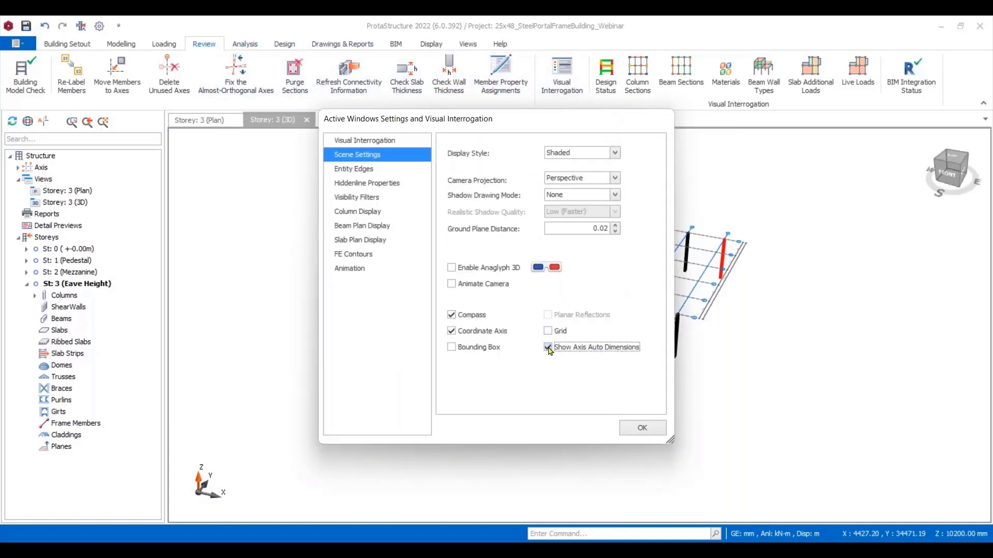
pyautogui.click(642, 428)
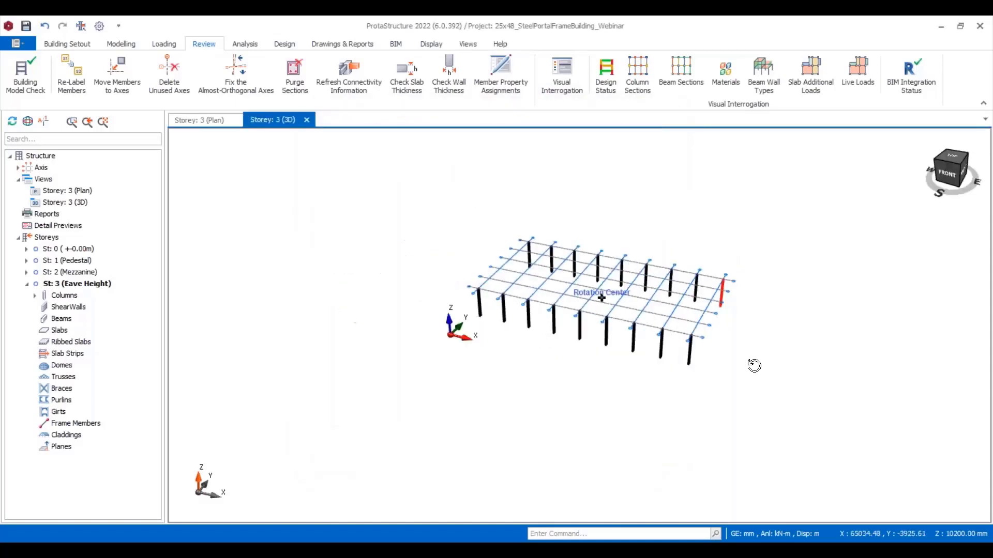
pyautogui.moveTo(753, 366); pyautogui.dragTo(600, 357, button='middle')
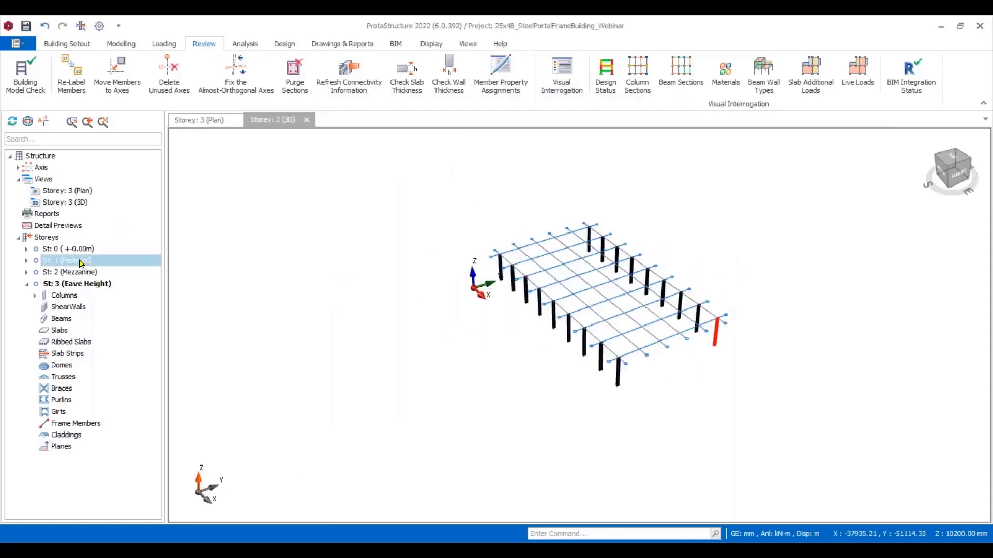
# Activate Storey 0 in the 3D view and examine the column bases relative to the ground-level axes.
pyautogui.doubleClick(67, 249)
pyautogui.scroll(10, 576, 378)
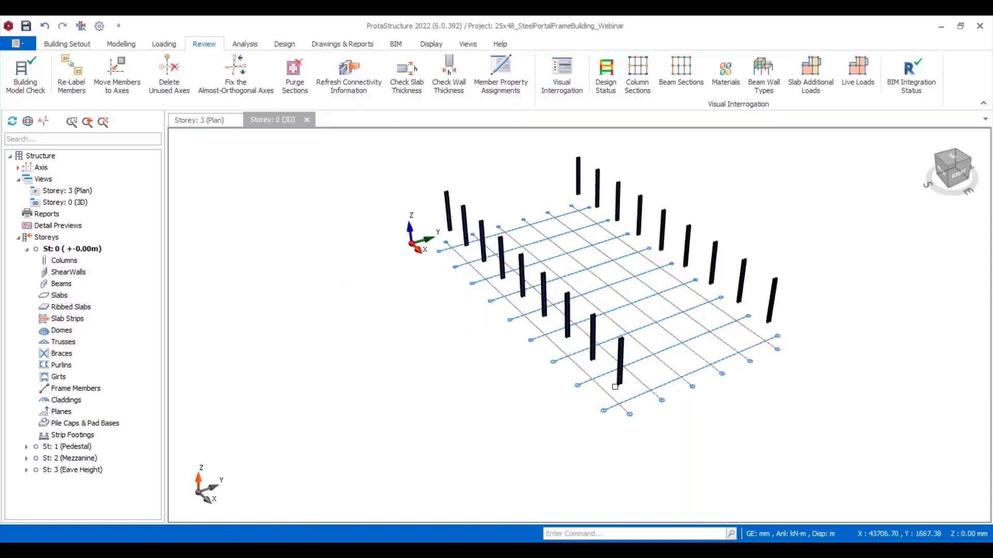
pyautogui.scroll(-10, 629, 323)
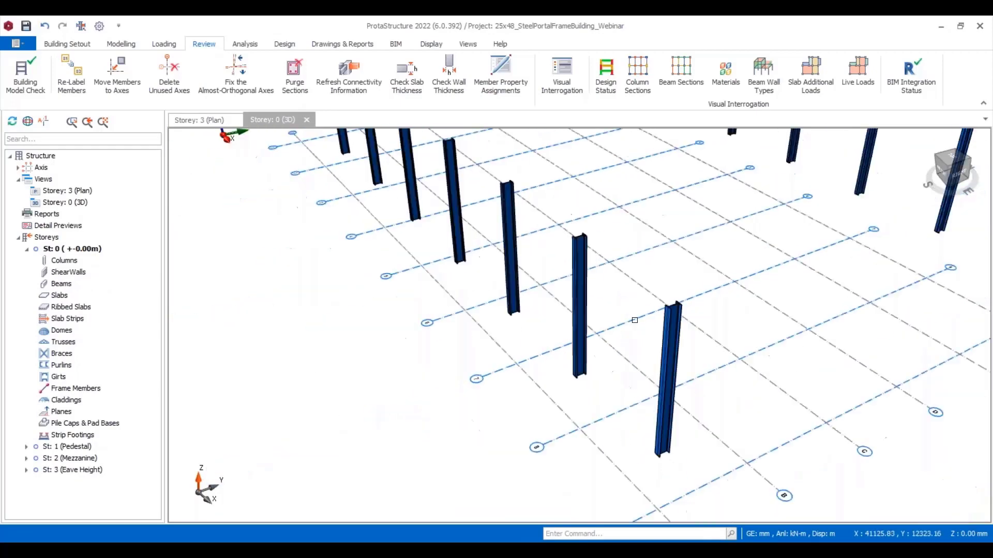
# Return to the Storey 3 plan and examine the column rows and the gable end along axis 1.
pyautogui.click(201, 120)
pyautogui.scroll(-5, 525, 286)
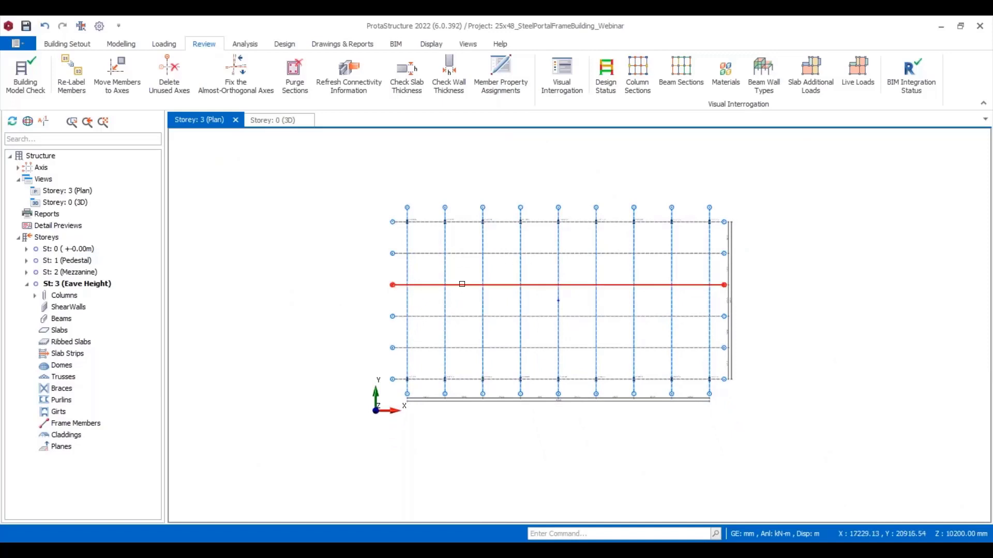
pyautogui.moveTo(458, 278); pyautogui.dragTo(468, 264, button='middle')
pyautogui.scroll(5, 468, 265)
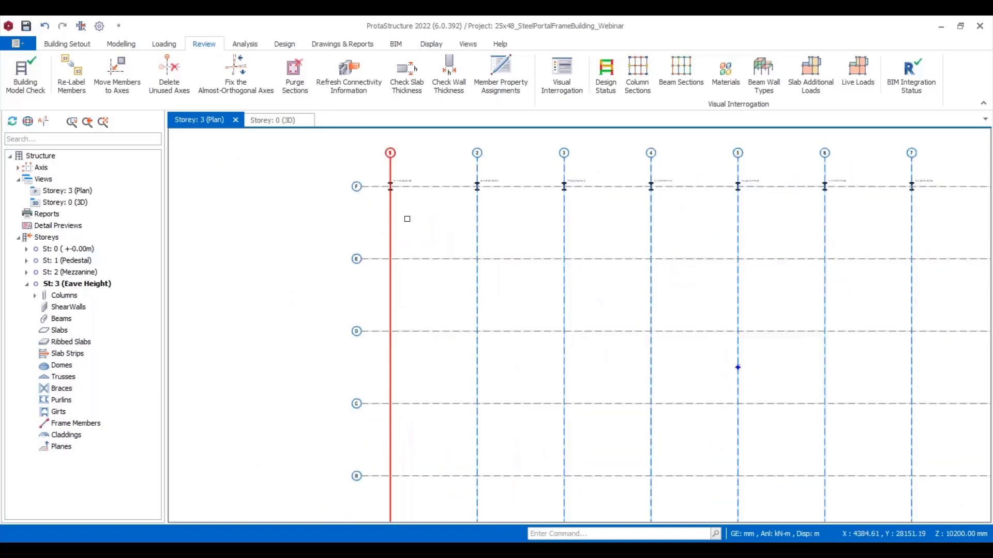
pyautogui.scroll(-2, 361, 210)
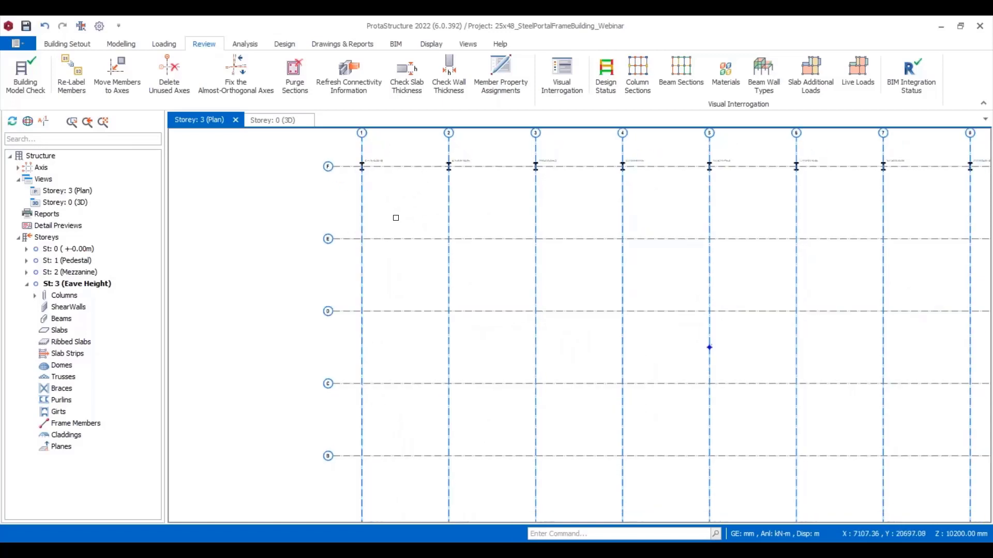
pyautogui.scroll(-2, 396, 220)
pyautogui.moveTo(442, 214); pyautogui.dragTo(411, 215, button='middle')
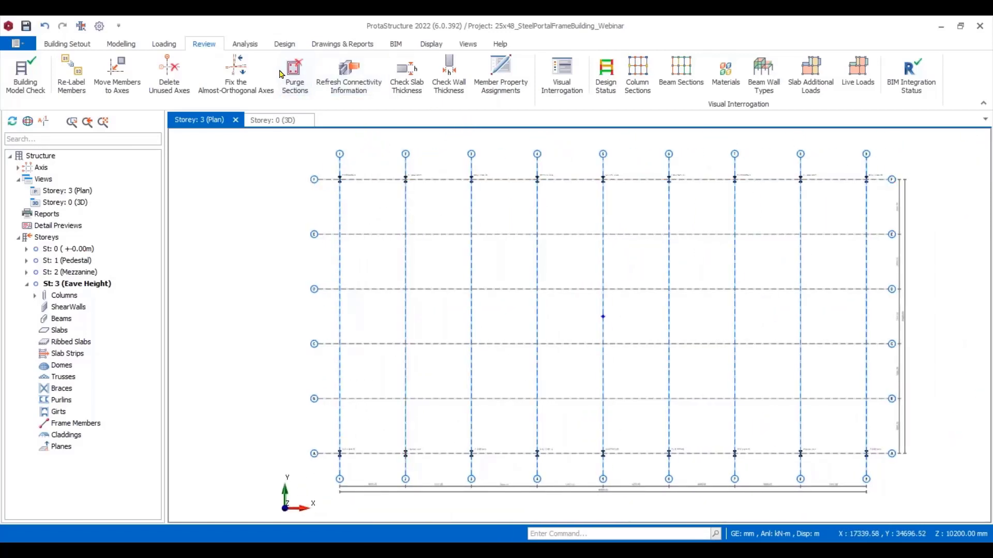
pyautogui.scroll(4, 358, 295)
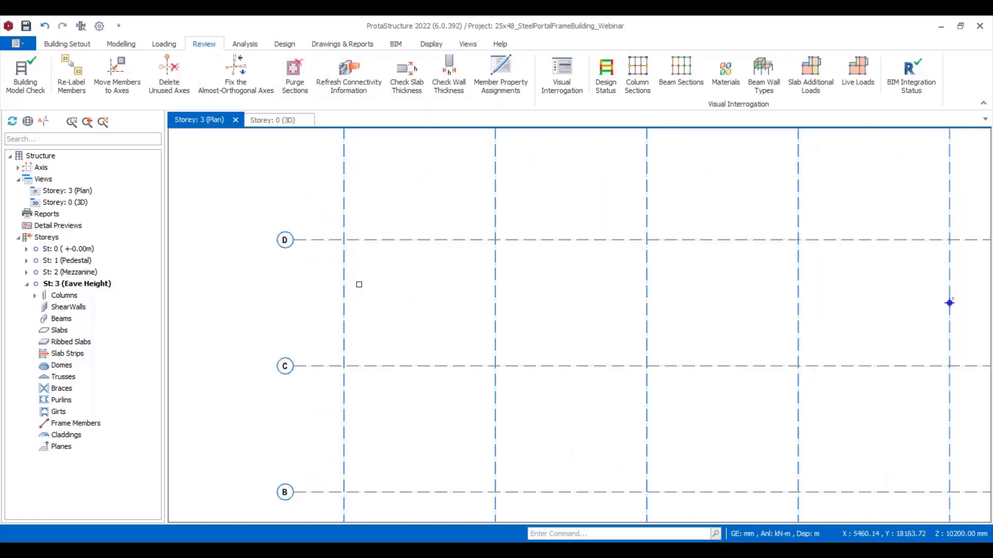
pyautogui.scroll(-2, 362, 282)
pyautogui.scroll(3, 331, 284)
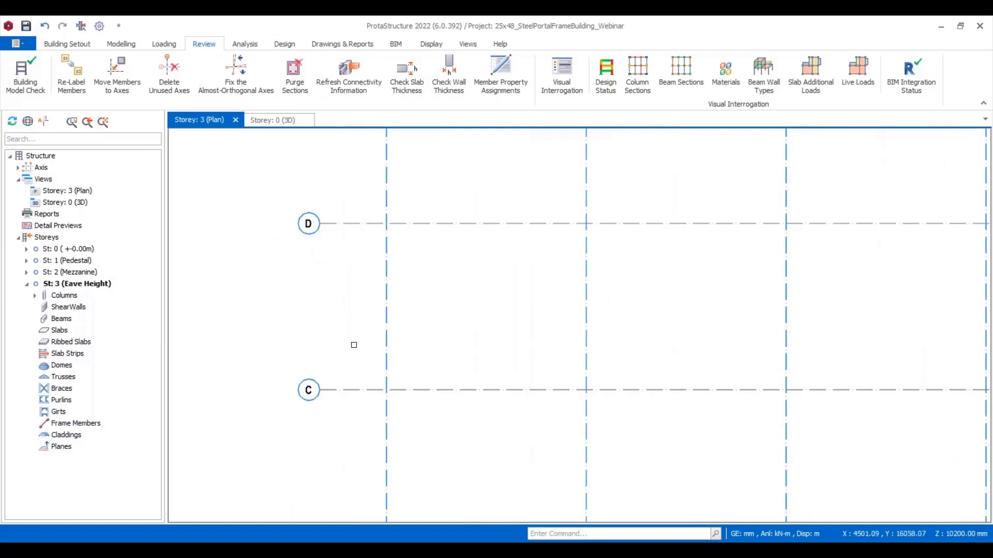
pyautogui.scroll(-4, 353, 345)
pyautogui.scroll(2, 350, 337)
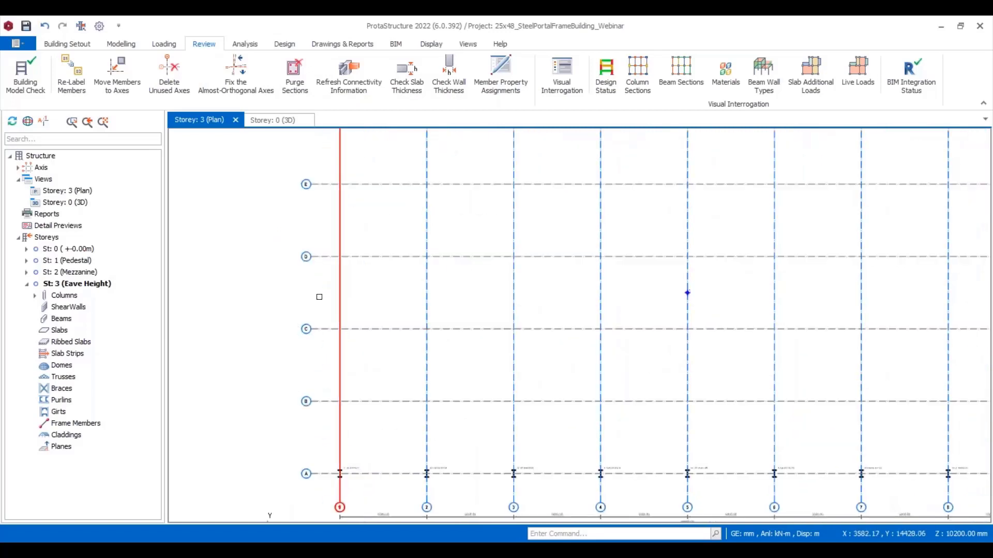
# Offset axis C to create a new parallel axis midway between axes C and D.
pyautogui.scroll(3, 319, 297)
pyautogui.click(401, 371)
pyautogui.rightClick(403, 374)
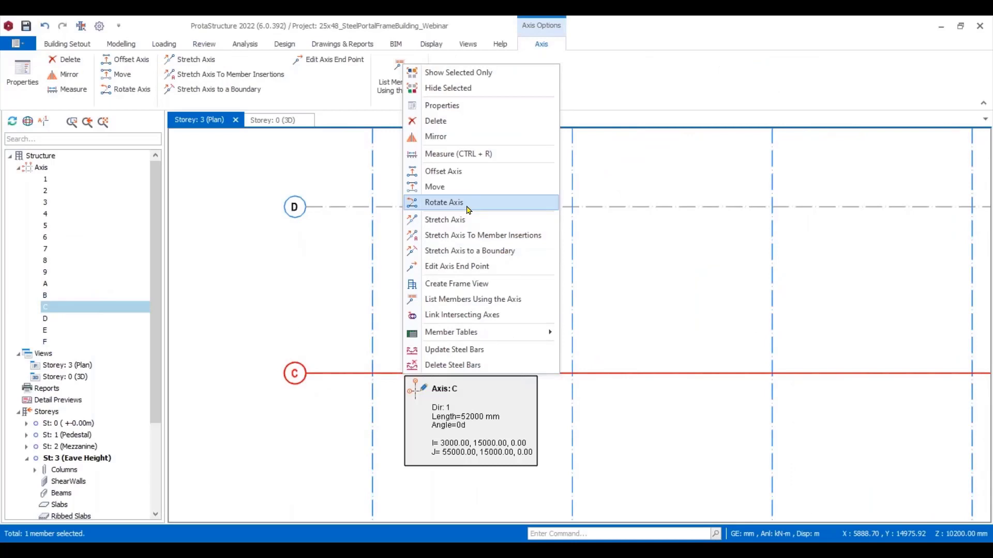
pyautogui.click(477, 177)
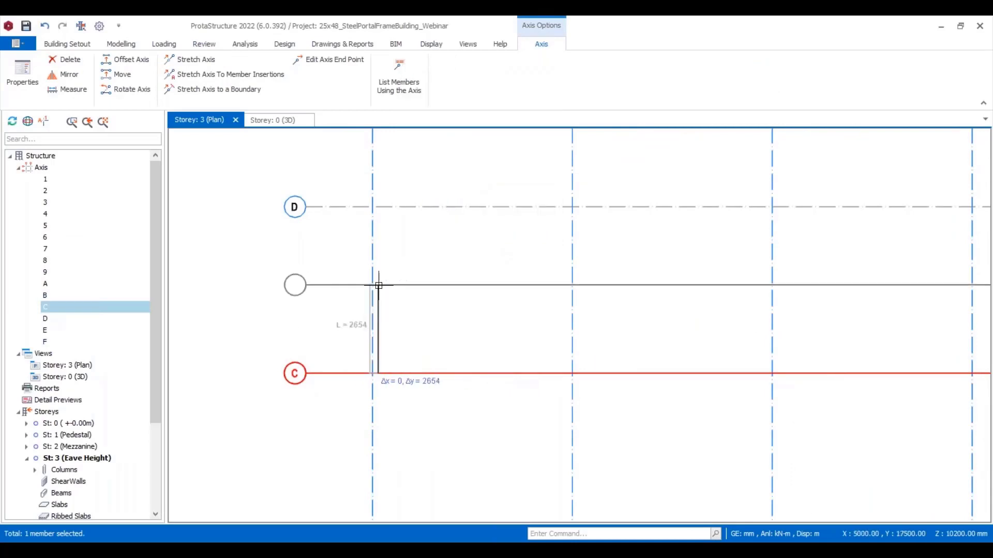
pyautogui.click(371, 291)
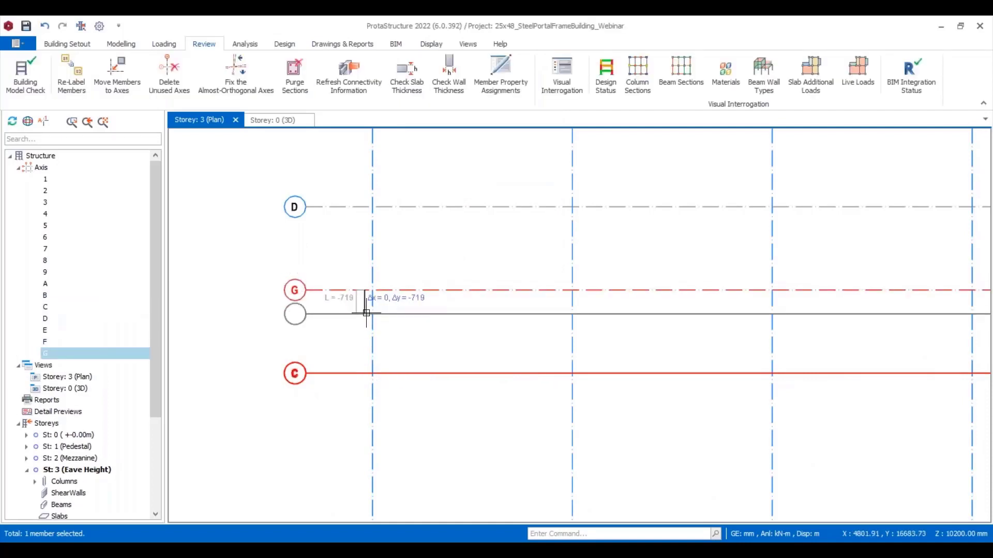
# End the axis offset and examine the new axis between axes C and D across the Storey 3 plan.
pyautogui.scroll(3, 379, 295)
pyautogui.scroll(-3, 408, 297)
pyautogui.press('Escape')
pyautogui.scroll(-5, 414, 287)
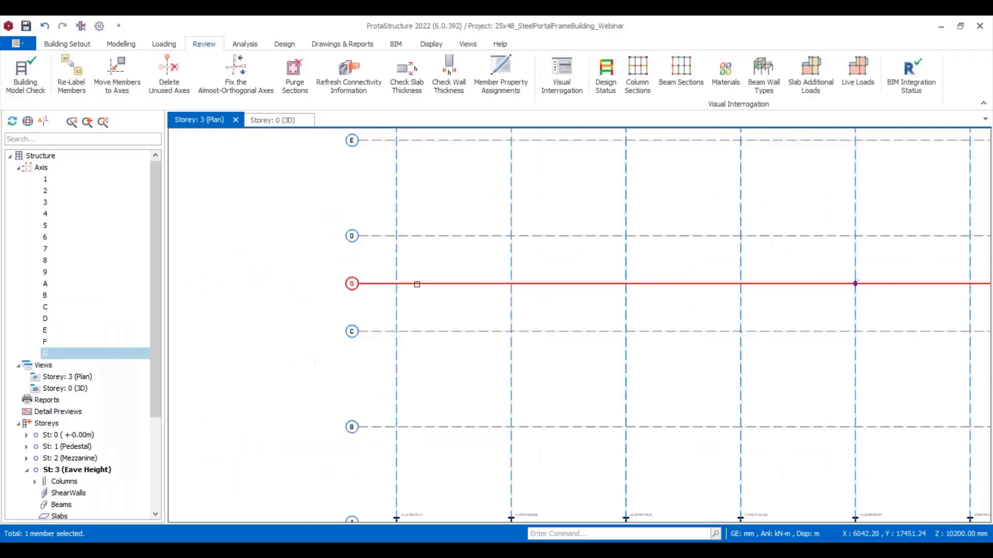
pyautogui.scroll(5, 405, 295)
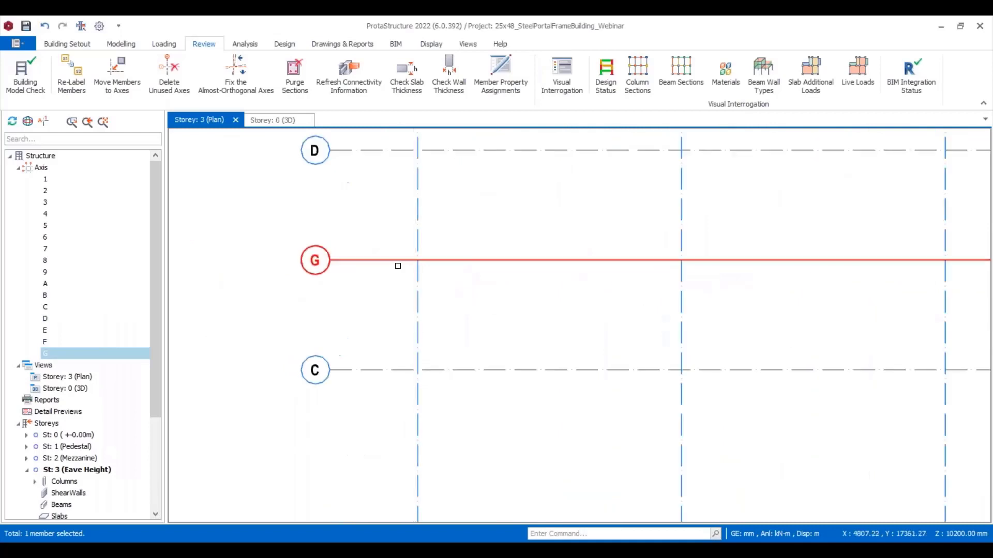
pyautogui.scroll(-5, 306, 262)
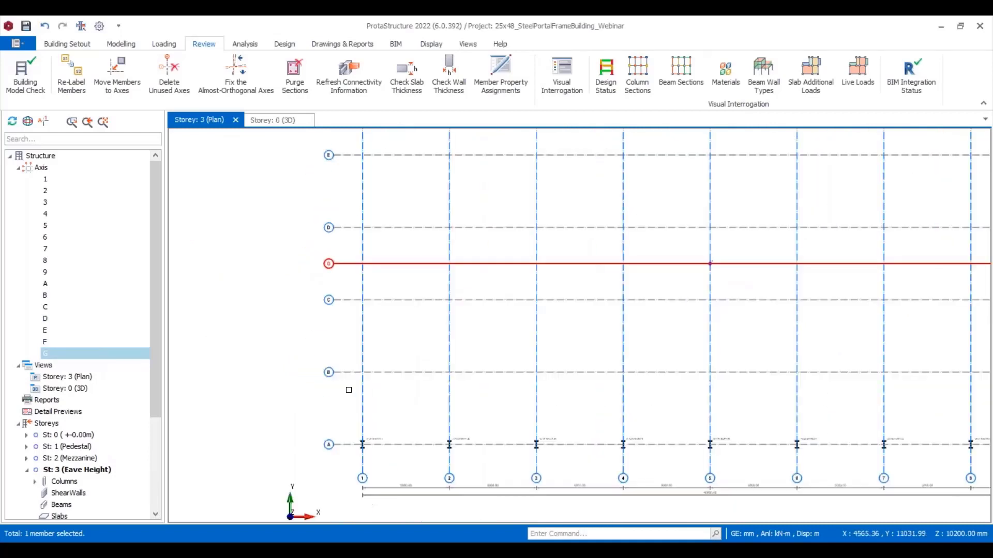
pyautogui.scroll(3, 348, 226)
pyautogui.scroll(2, 351, 175)
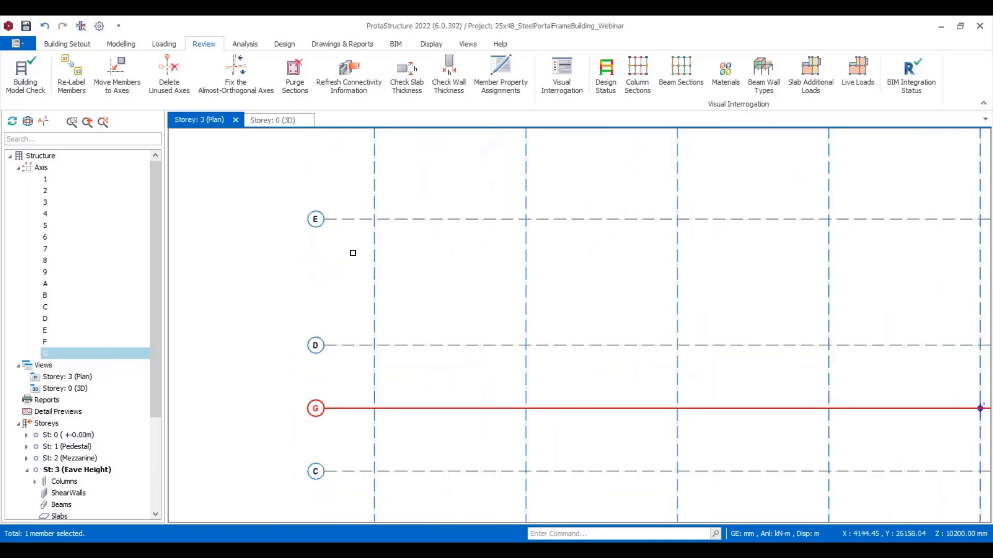
pyautogui.scroll(-4, 352, 252)
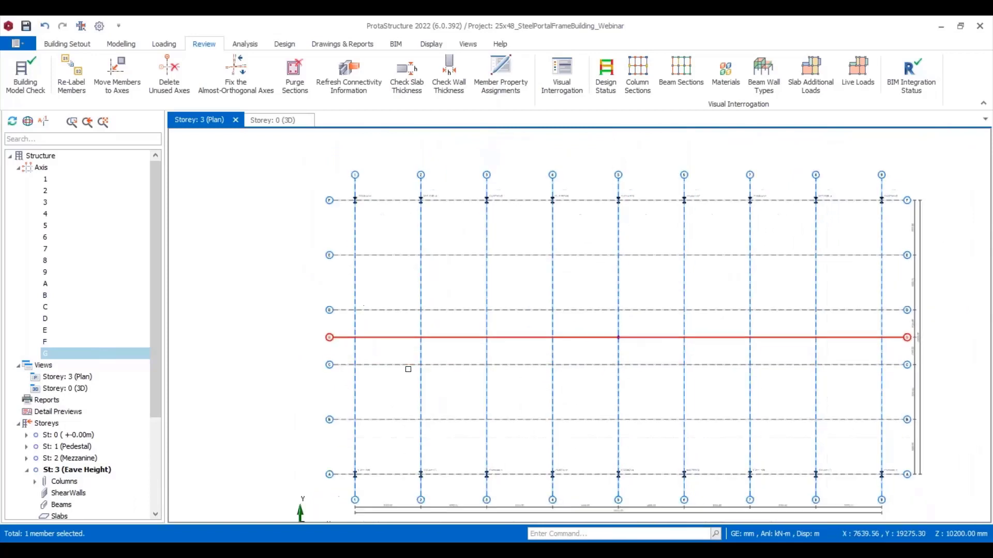
pyautogui.moveTo(408, 369); pyautogui.dragTo(392, 319, button='middle')
pyautogui.scroll(3, 359, 397)
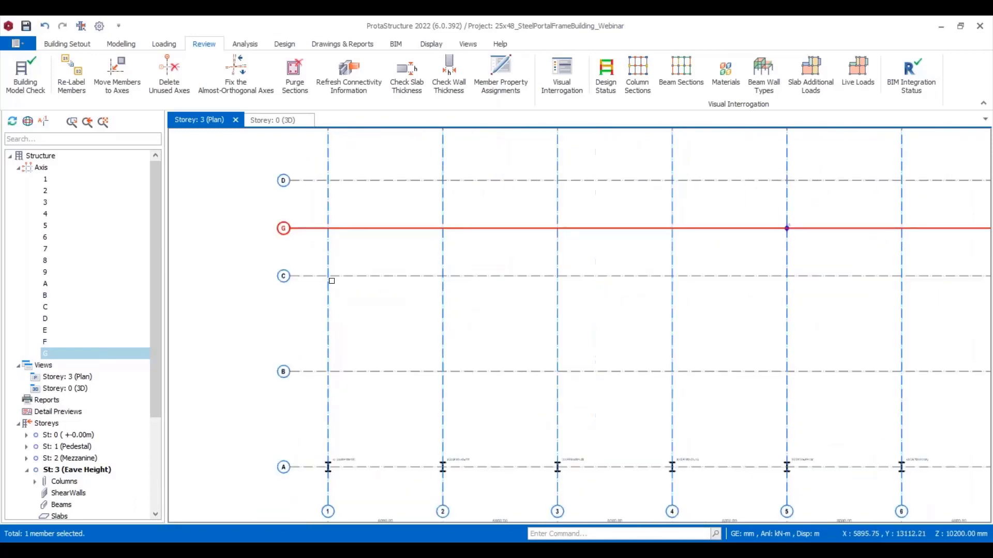
pyautogui.moveTo(332, 280); pyautogui.dragTo(356, 369, button='middle')
# Start a steel beam and assign it the Malaysian section UB 450x300x121.
pyautogui.click(121, 44)
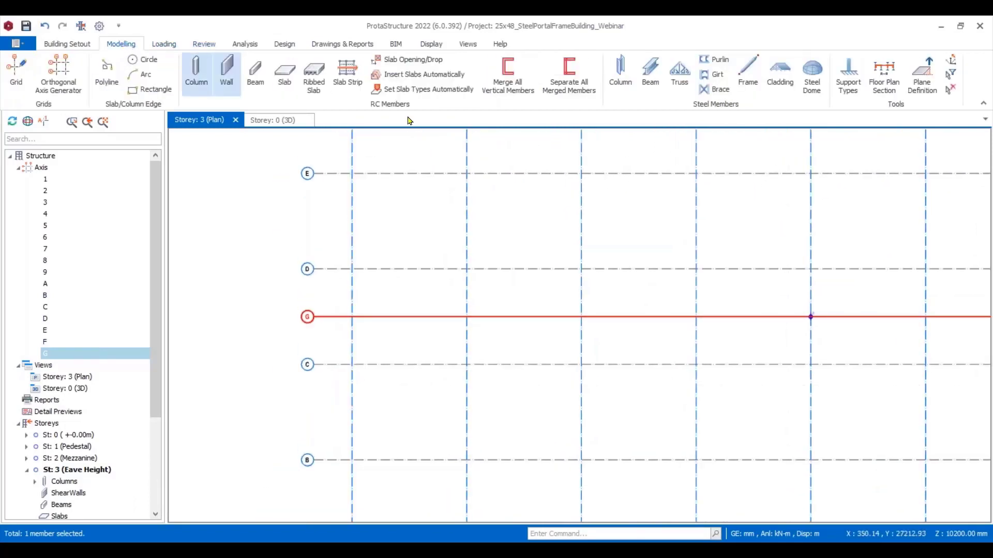
pyautogui.click(646, 83)
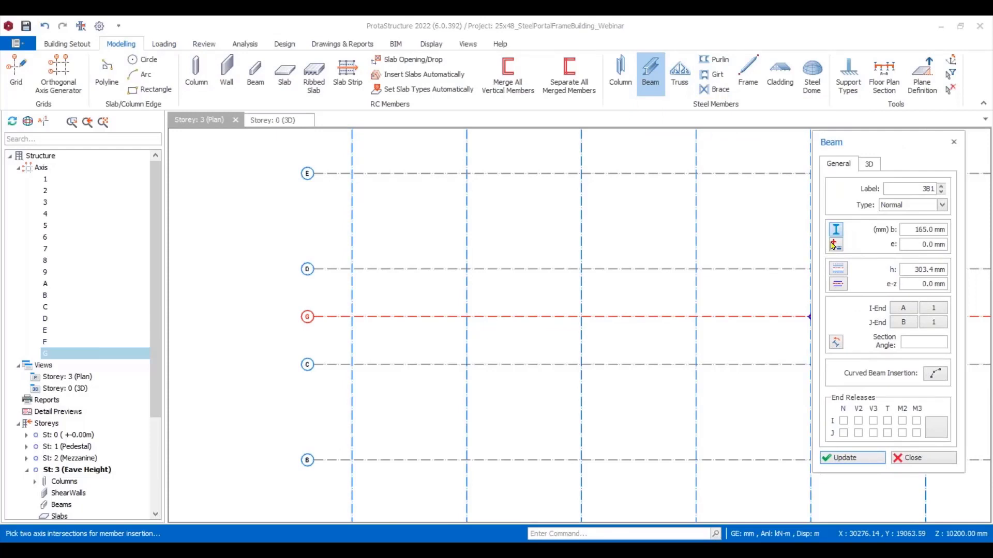
pyautogui.click(834, 245)
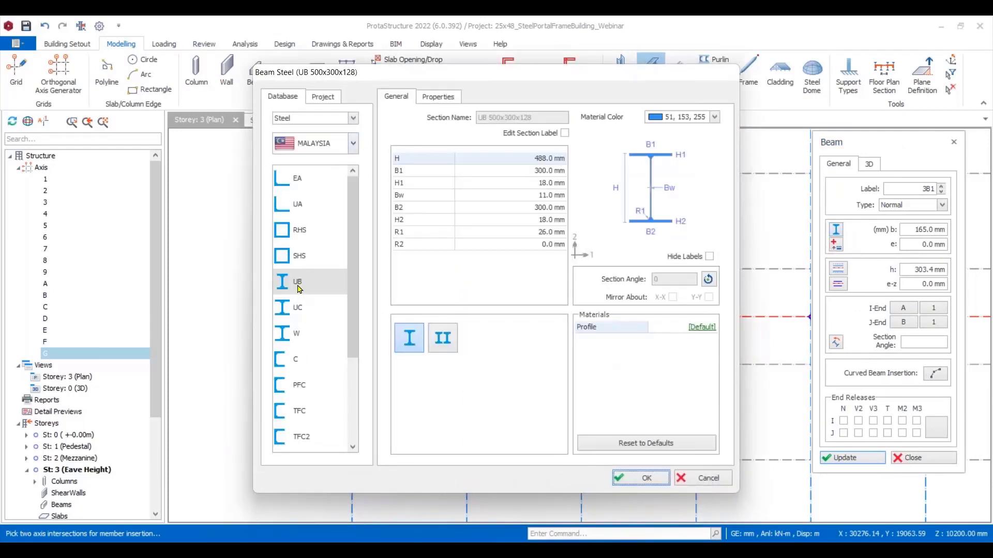
pyautogui.click(299, 286)
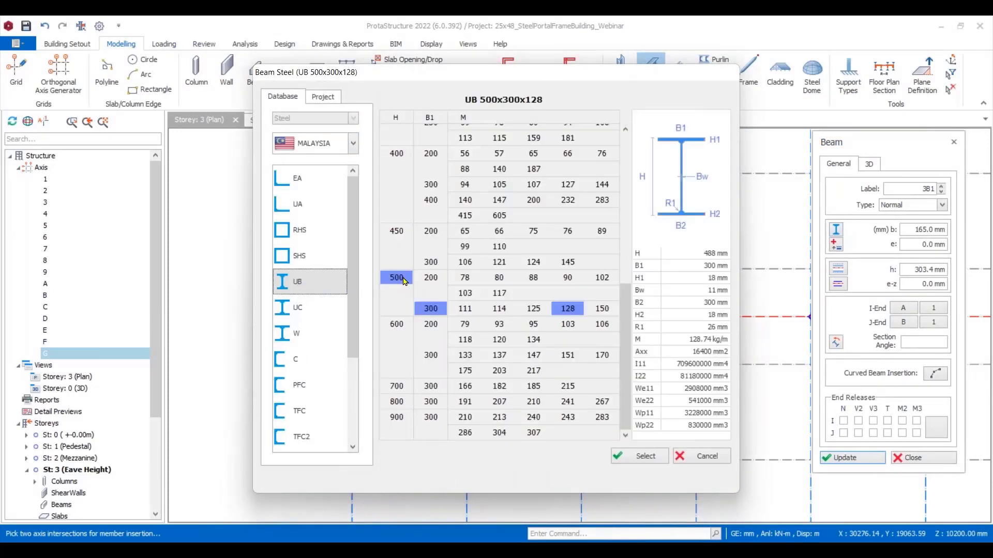
pyautogui.click(402, 238)
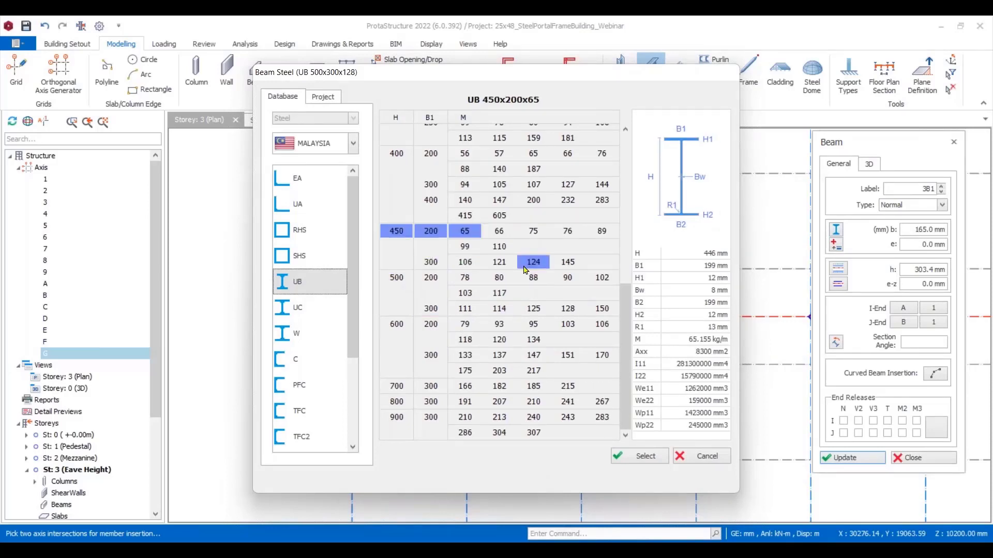
pyautogui.click(499, 263)
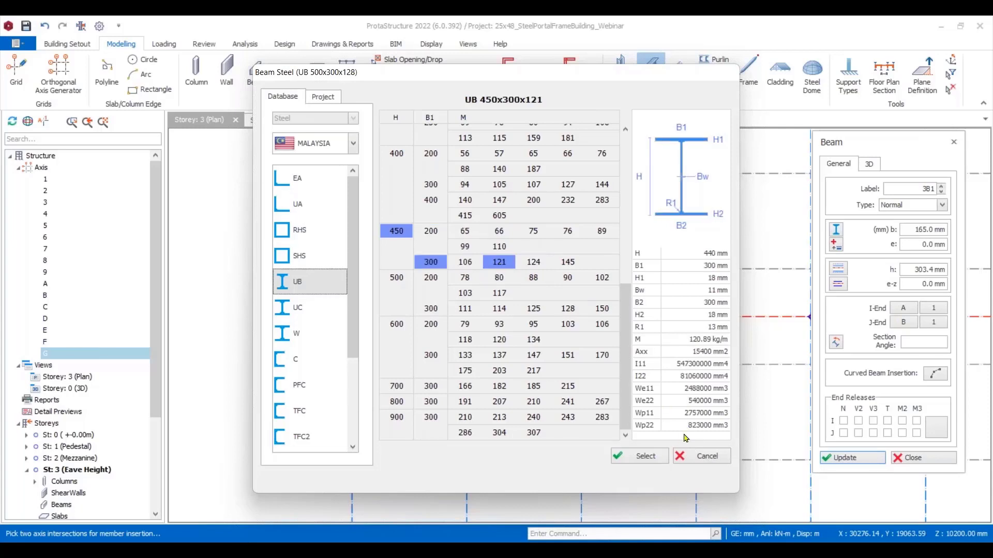
pyautogui.click(640, 457)
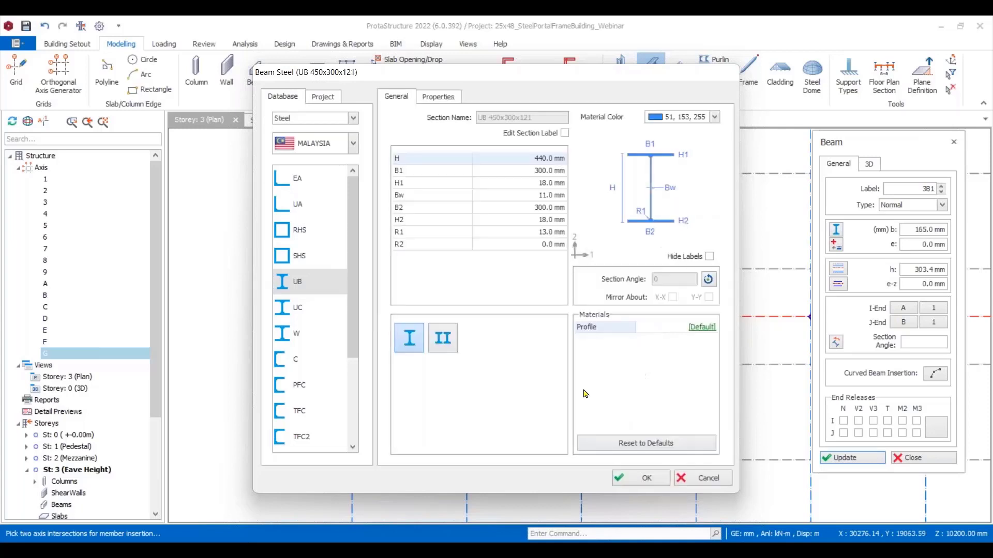
pyautogui.click(648, 478)
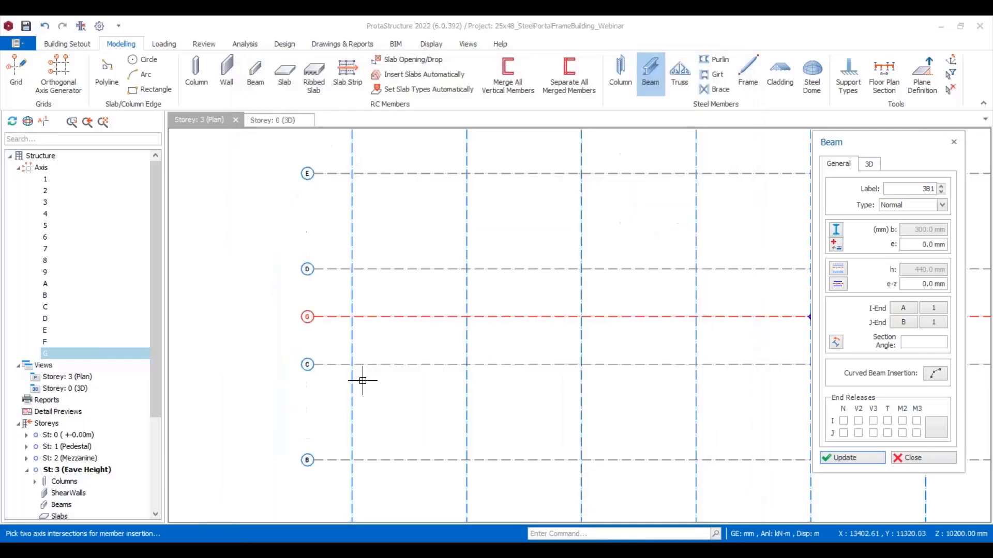
# Set the beam's delZ-J to 1310 mm and insert it along axis 1 from axis A to axis G.
pyautogui.click(868, 165)
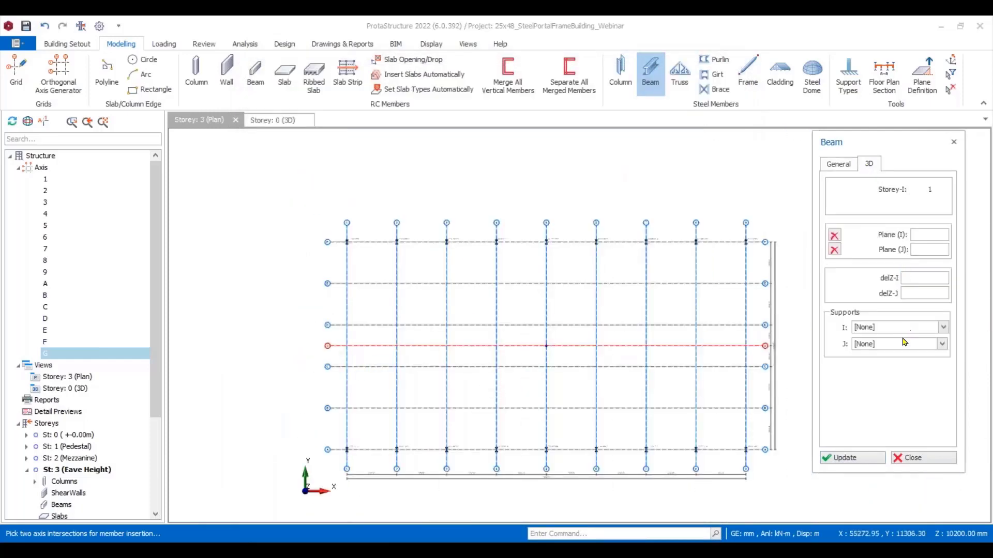
pyautogui.click(916, 294)
pyautogui.write('1.31')
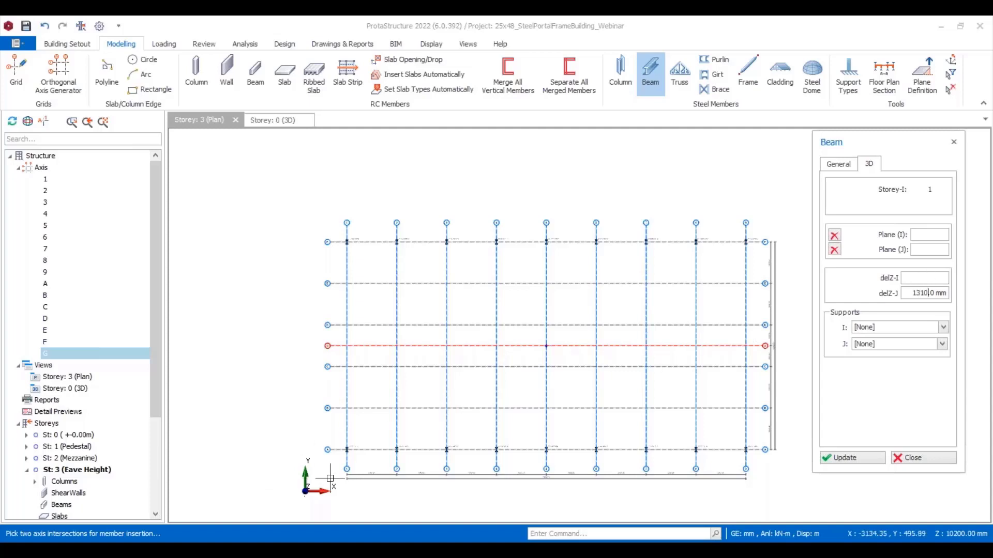
pyautogui.scroll(8, 354, 455)
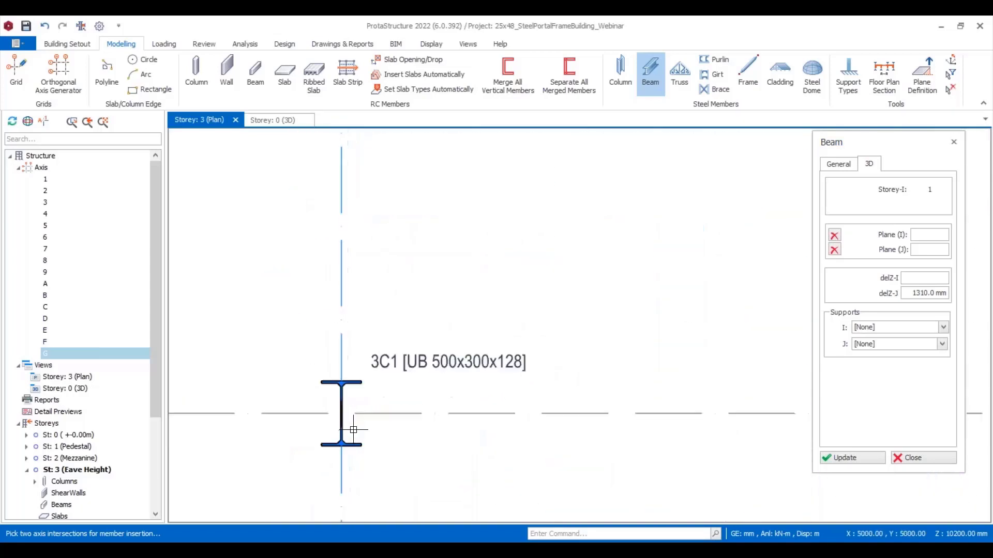
pyautogui.scroll(2, 353, 430)
pyautogui.click(337, 413)
pyautogui.scroll(-5, 373, 440)
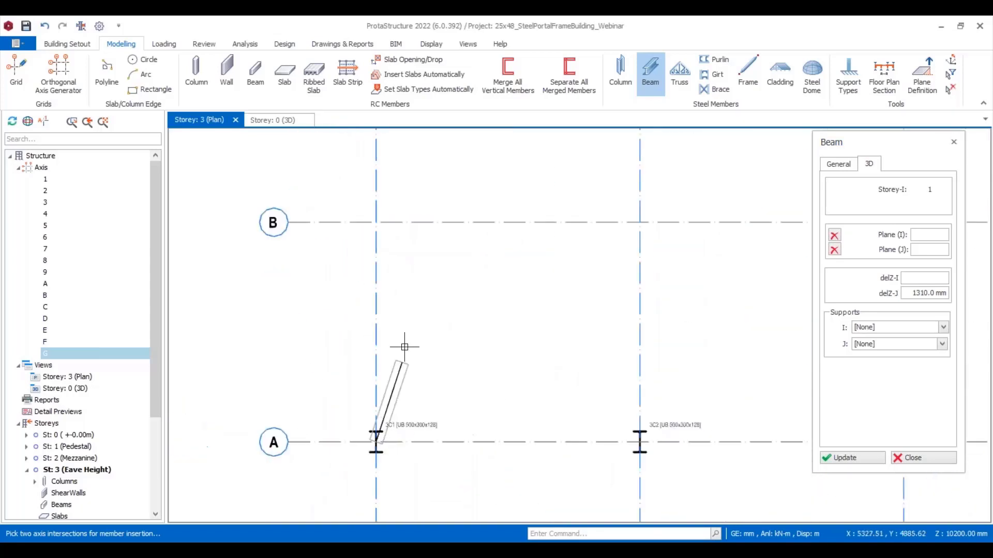
pyautogui.moveTo(416, 261); pyautogui.dragTo(416, 407, button='middle')
pyautogui.scroll(-4, 401, 262)
pyautogui.scroll(3, 402, 259)
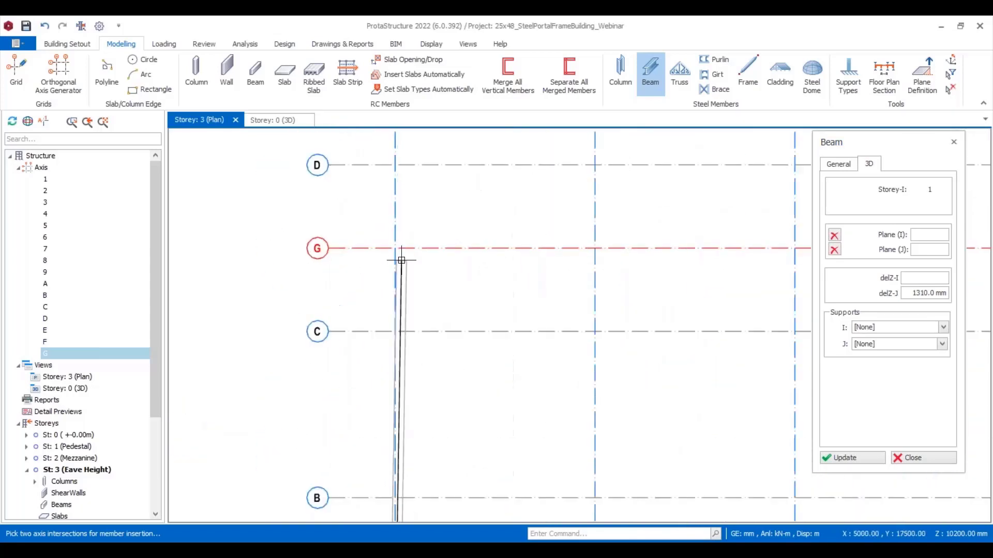
pyautogui.click(395, 249)
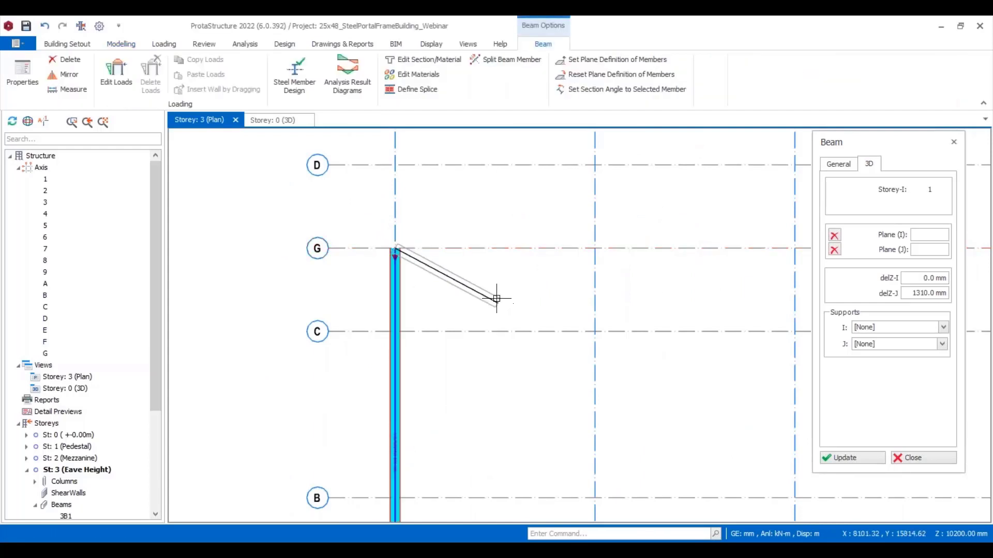
pyautogui.scroll(-2, 497, 294)
pyautogui.press('Escape')
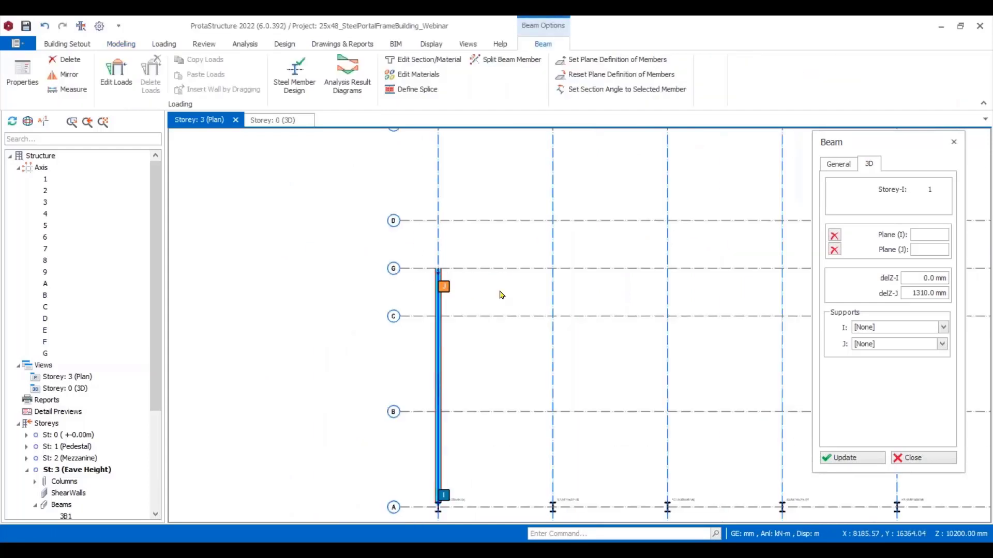
# Insert the same sloping beam between axes A and G on each of axes 2 to 9.
pyautogui.scroll(-3, 438, 280)
pyautogui.moveTo(573, 367); pyautogui.dragTo(422, 263, button='middle')
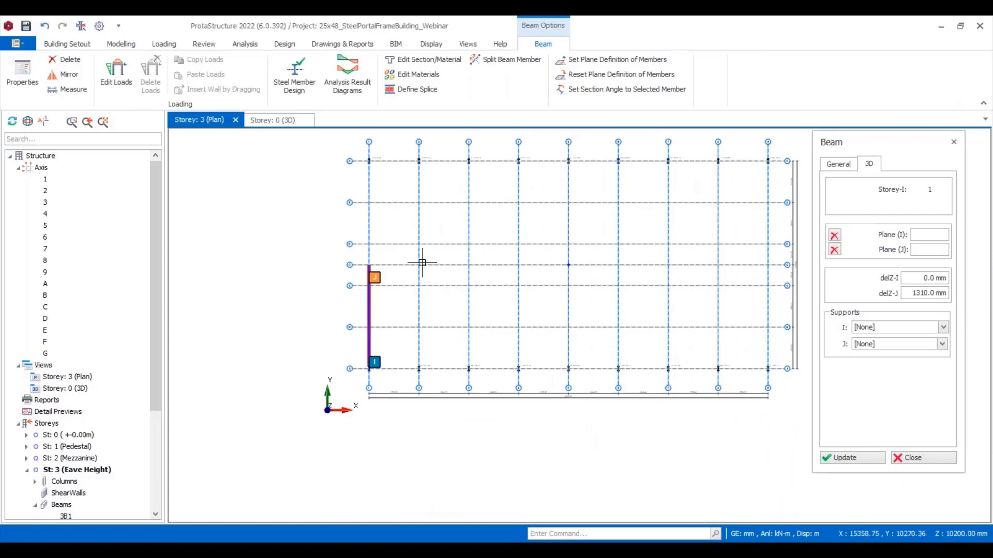
pyautogui.moveTo(408, 252); pyautogui.dragTo(453, 376)
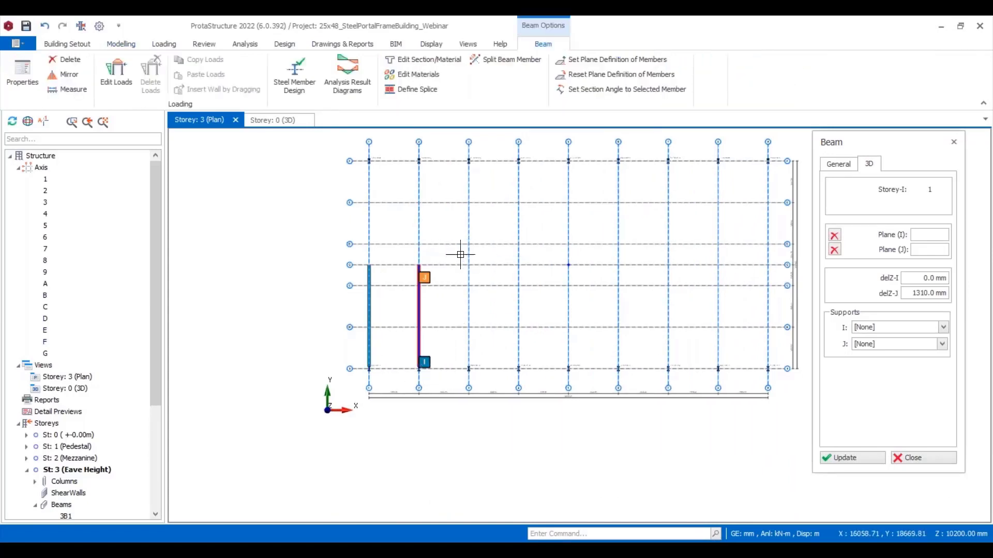
pyautogui.moveTo(460, 255); pyautogui.dragTo(496, 380)
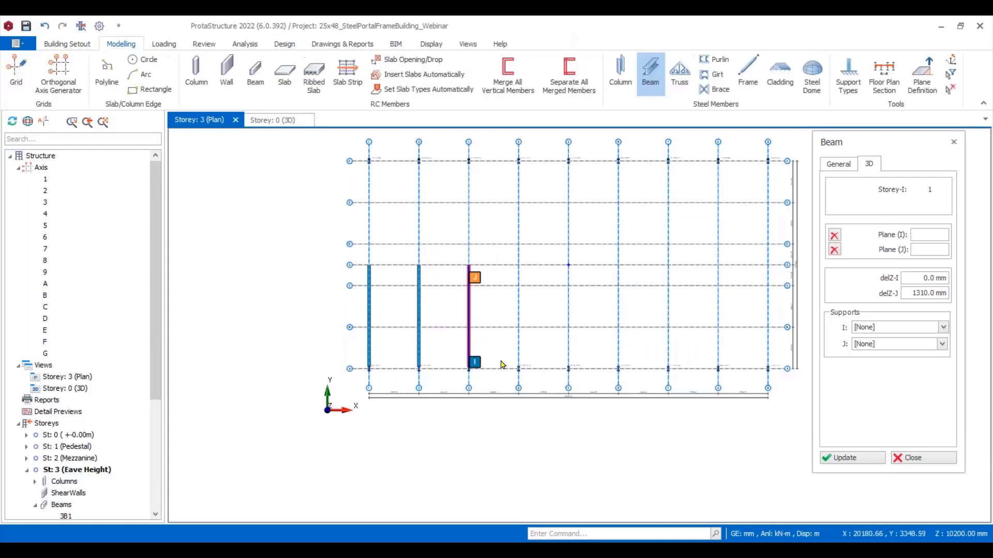
pyautogui.moveTo(506, 255); pyautogui.dragTo(544, 381)
pyautogui.moveTo(567, 340); pyautogui.dragTo(428, 321, button='middle')
pyautogui.moveTo(415, 233); pyautogui.dragTo(451, 356)
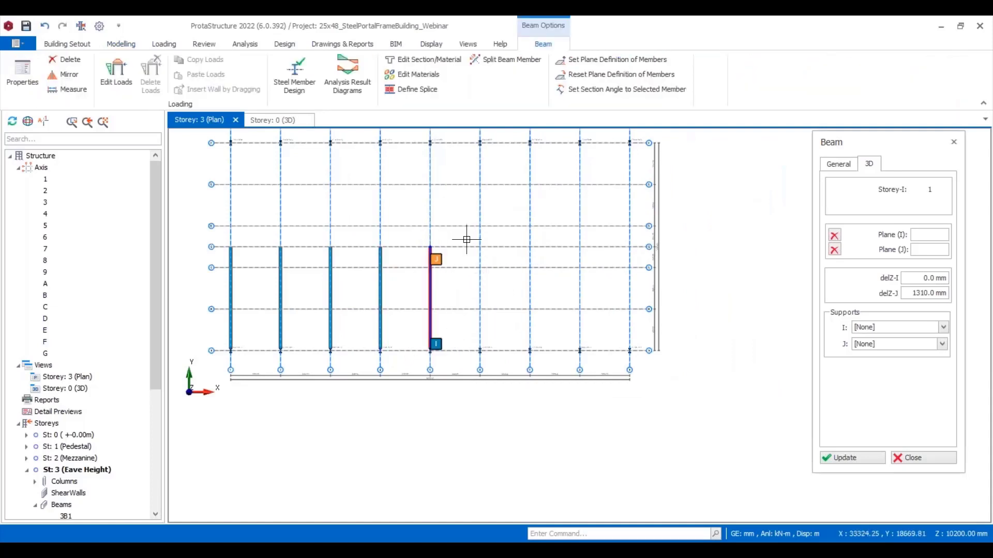
pyautogui.moveTo(466, 239); pyautogui.dragTo(494, 365)
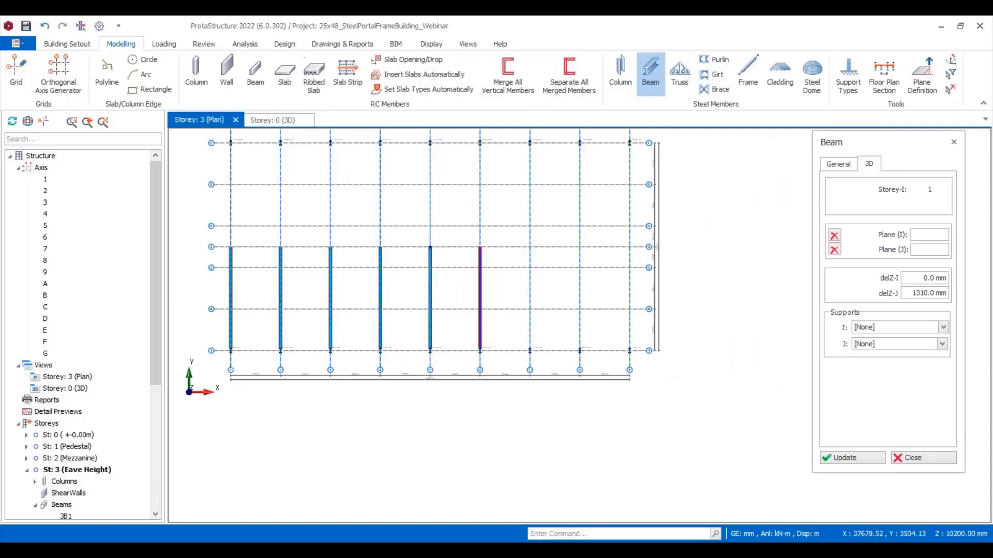
pyautogui.moveTo(512, 236); pyautogui.dragTo(546, 362)
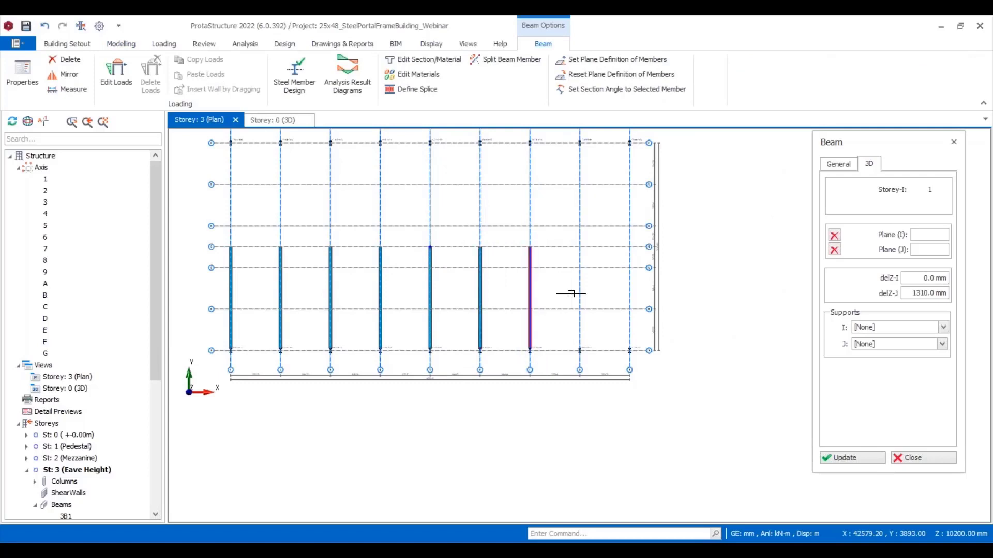
pyautogui.moveTo(569, 237); pyautogui.dragTo(594, 357)
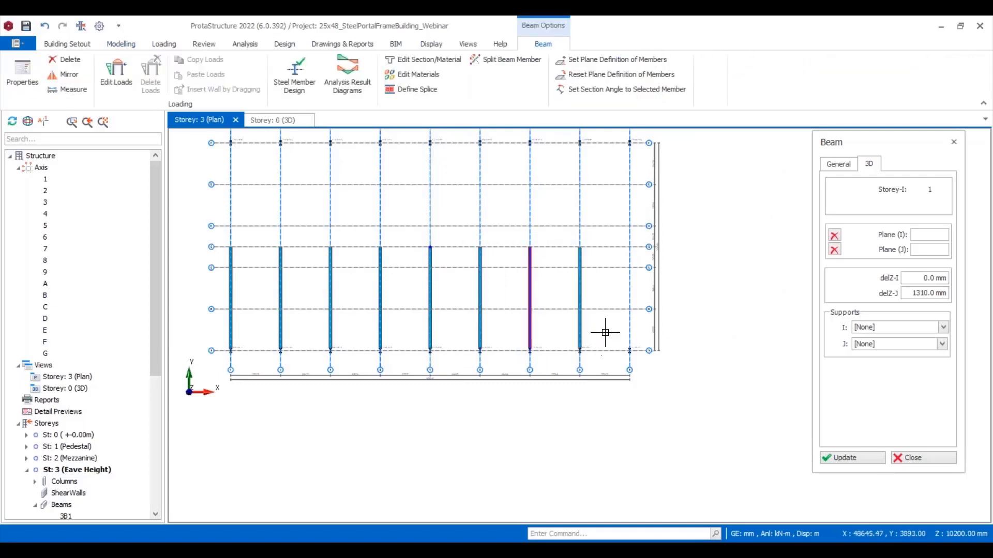
pyautogui.moveTo(614, 236); pyautogui.dragTo(640, 361)
# Try to insert a beam with the same end offsets along axis 1 between axes G and F.
pyautogui.moveTo(384, 251); pyautogui.dragTo(487, 303, button='middle')
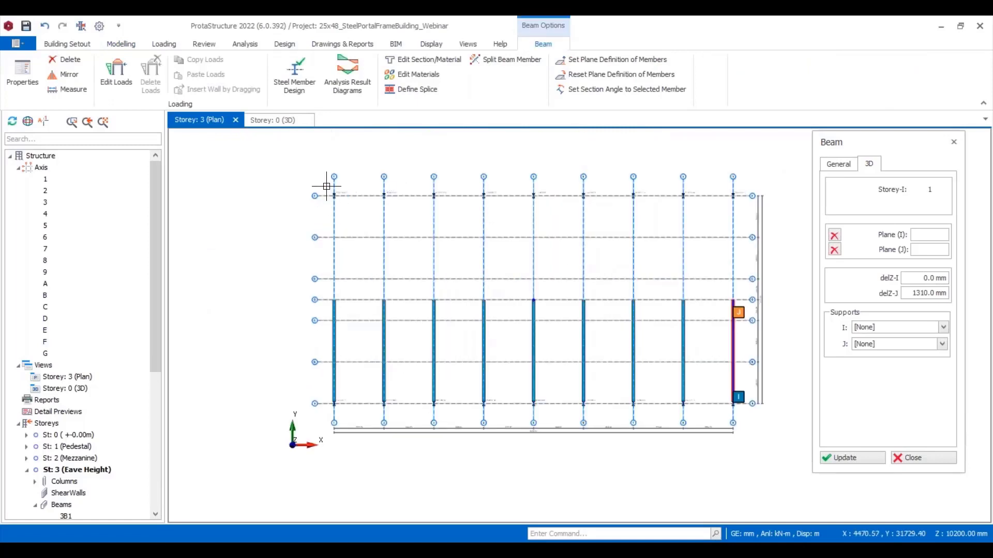
pyautogui.moveTo(358, 262); pyautogui.dragTo(356, 297)
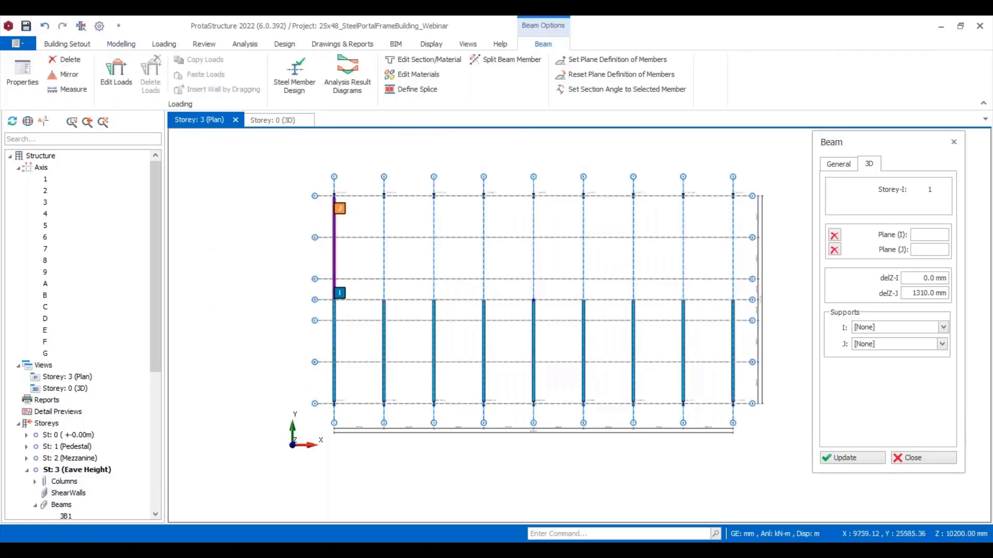
pyautogui.press('Escape')
pyautogui.scroll(-1, 366, 243)
pyautogui.press('Escape')
pyautogui.scroll(3, 361, 315)
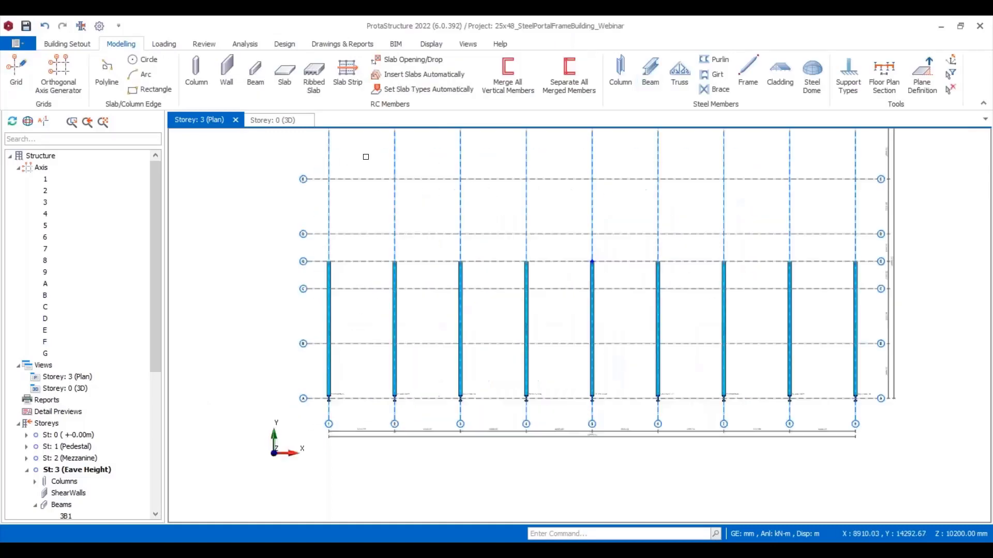
# Examine the slope of the inserted rafters in the 3D view and return to the Storey 3 plan.
pyautogui.click(272, 120)
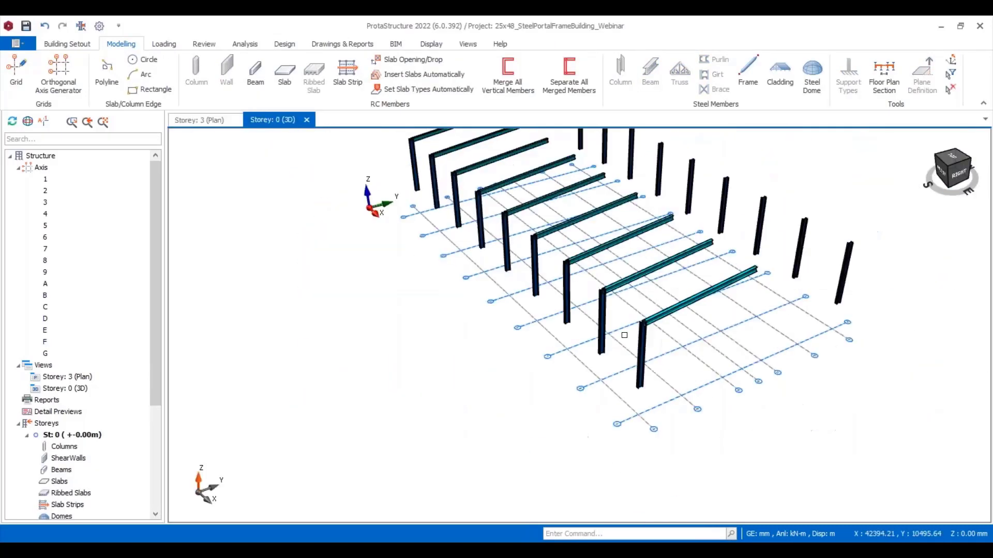
pyautogui.moveTo(672, 323)
pyautogui.mouseDown(button='middle')
pyautogui.moveTo(734, 302)
pyautogui.moveTo(647, 316)
pyautogui.mouseUp(button='middle')
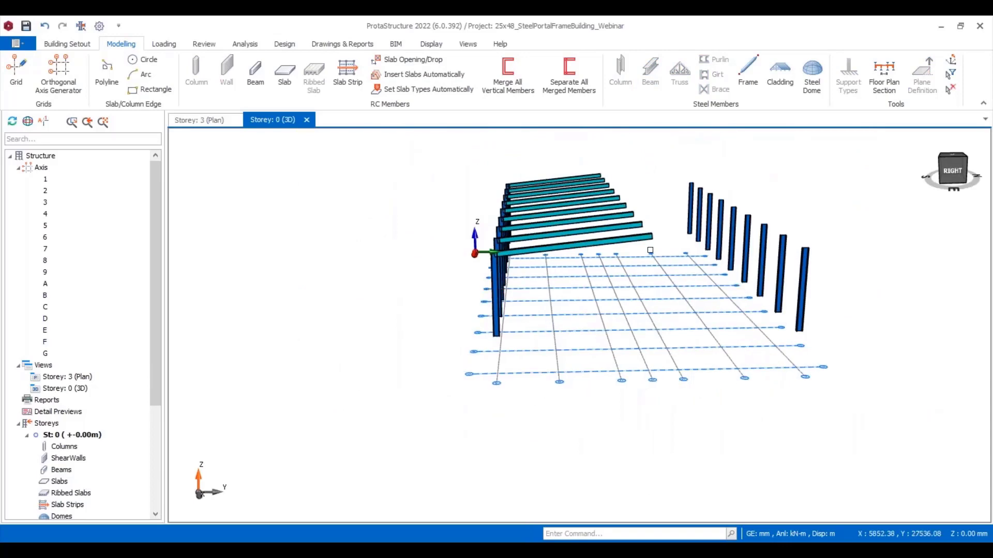
pyautogui.scroll(5, 380, 298)
pyautogui.scroll(-4, 380, 298)
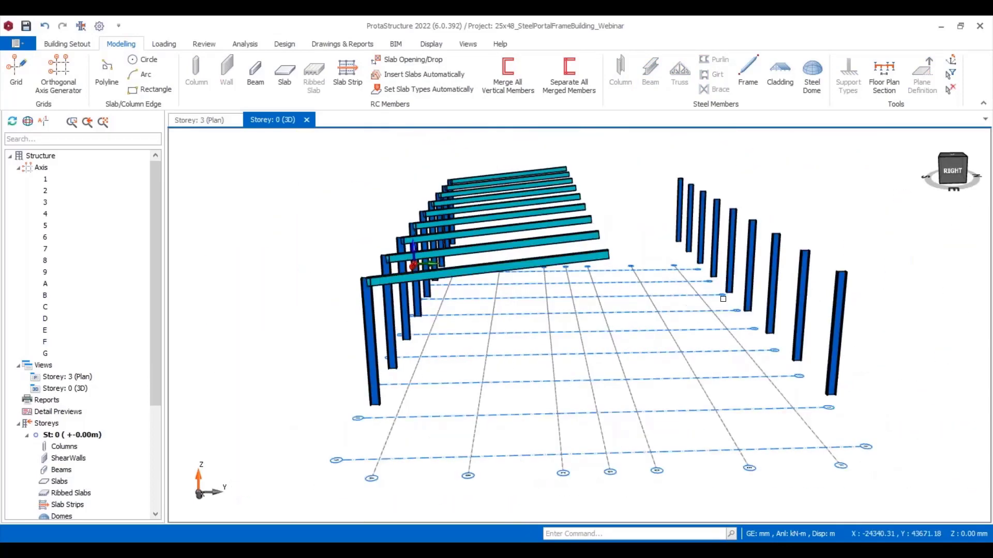
pyautogui.click(201, 120)
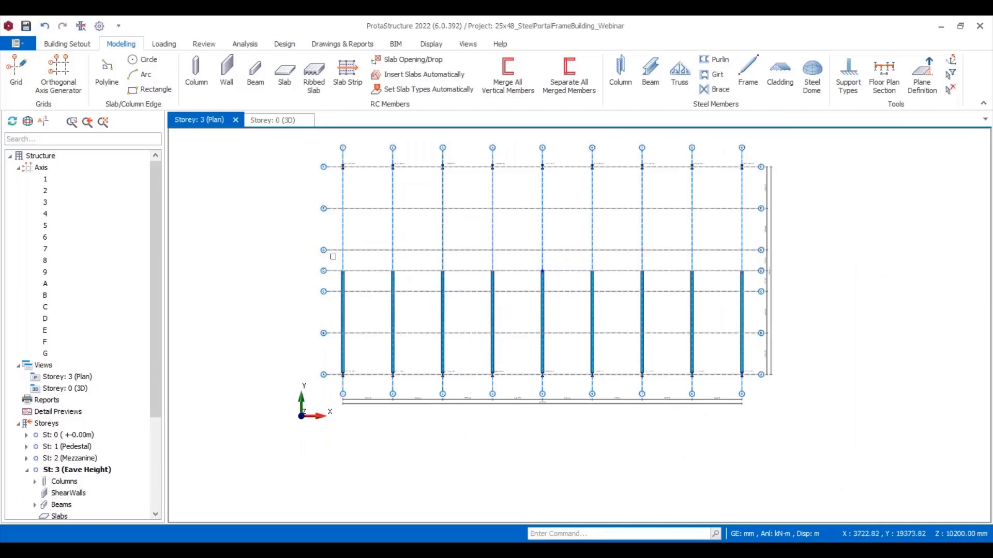
# Select the members between axes A and G on axes 1 to 9 and filter the selection to beams only.
pyautogui.moveTo(331, 255); pyautogui.dragTo(751, 385)
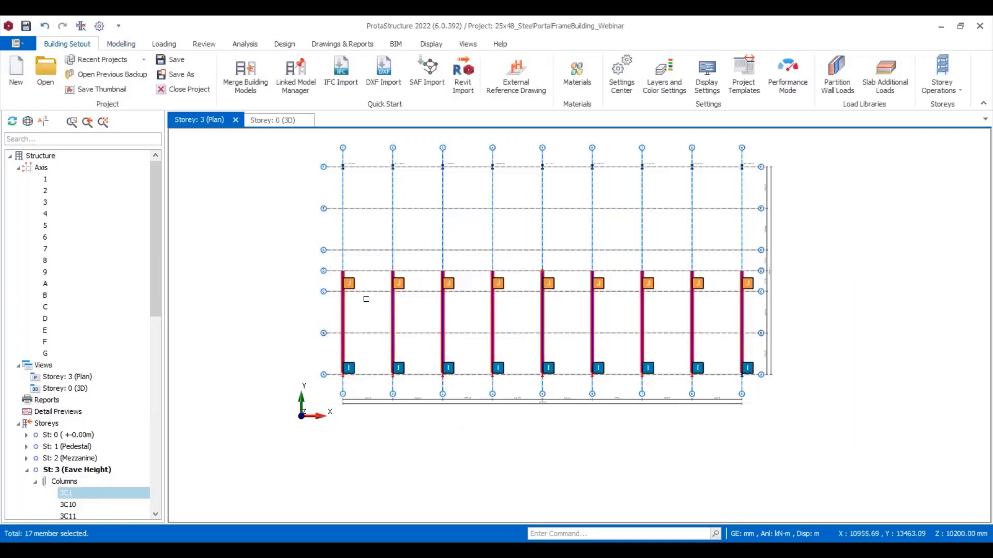
pyautogui.scroll(3, 371, 299)
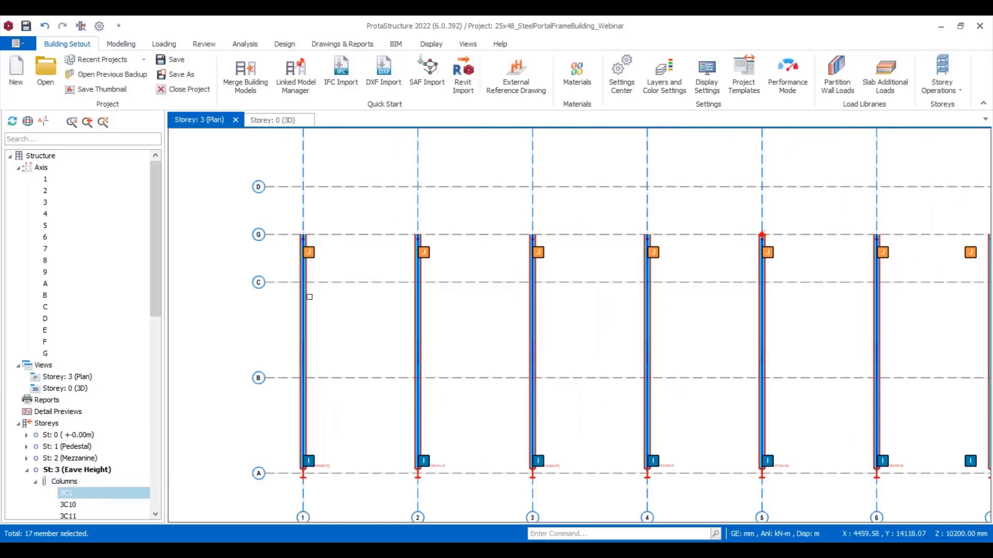
pyautogui.rightClick(308, 296)
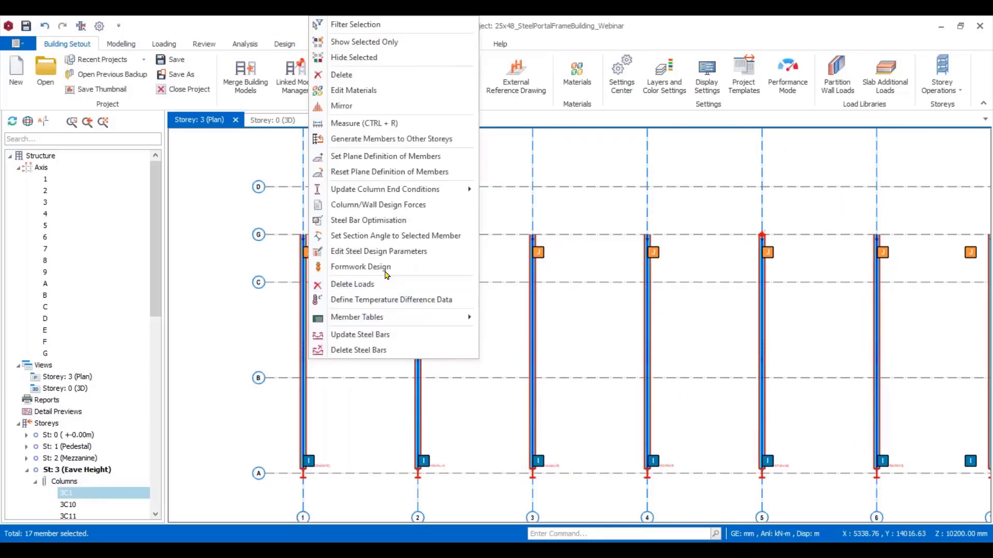
pyautogui.click(368, 26)
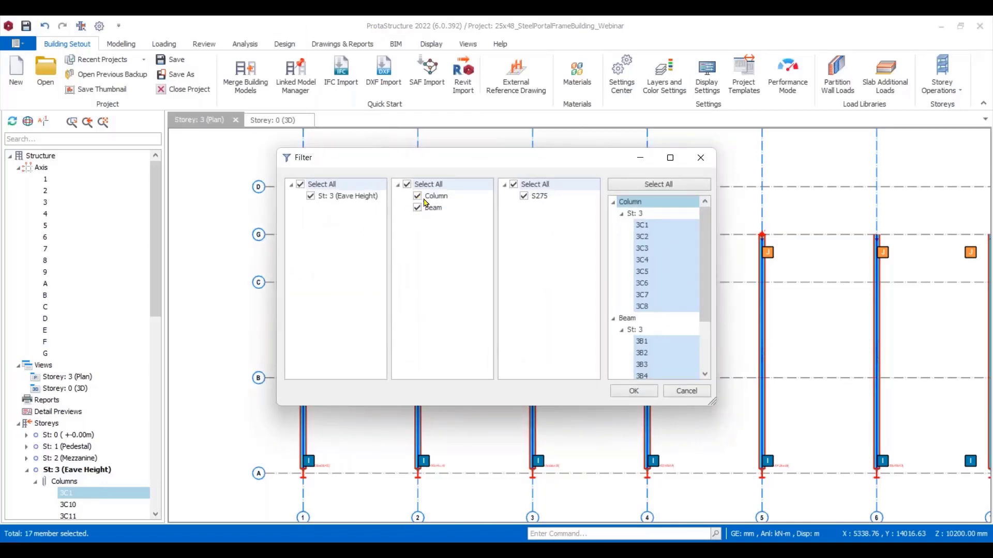
pyautogui.click(418, 199)
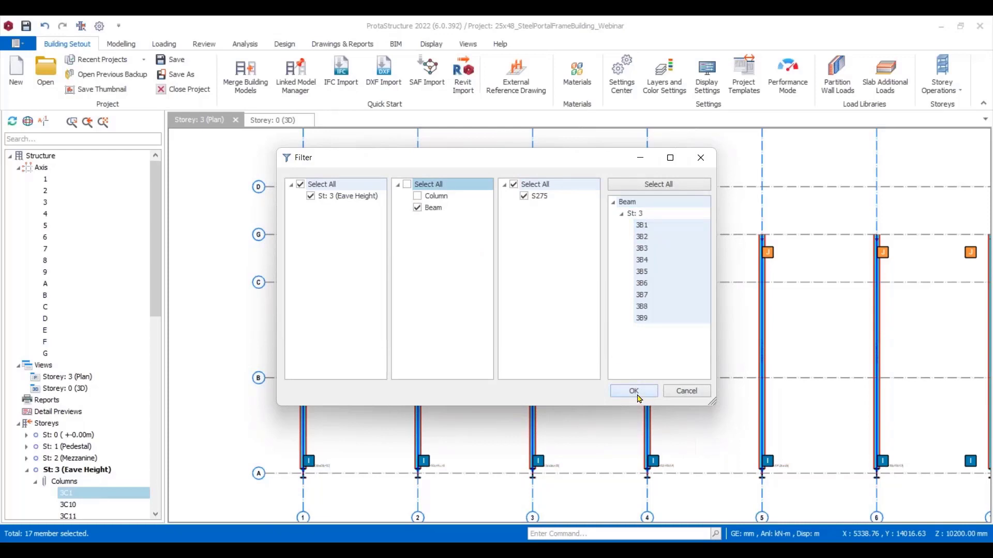
pyautogui.click(635, 392)
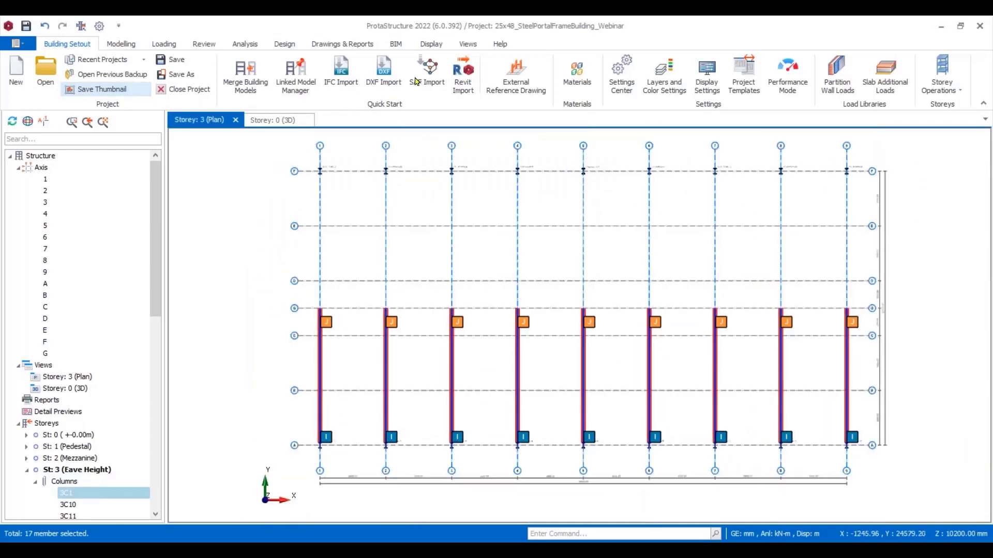
# Mirror the selected rafters about axis G with the beam's trailing letter left empty.
pyautogui.scroll(-3, 350, 383)
pyautogui.scroll(5, 349, 383)
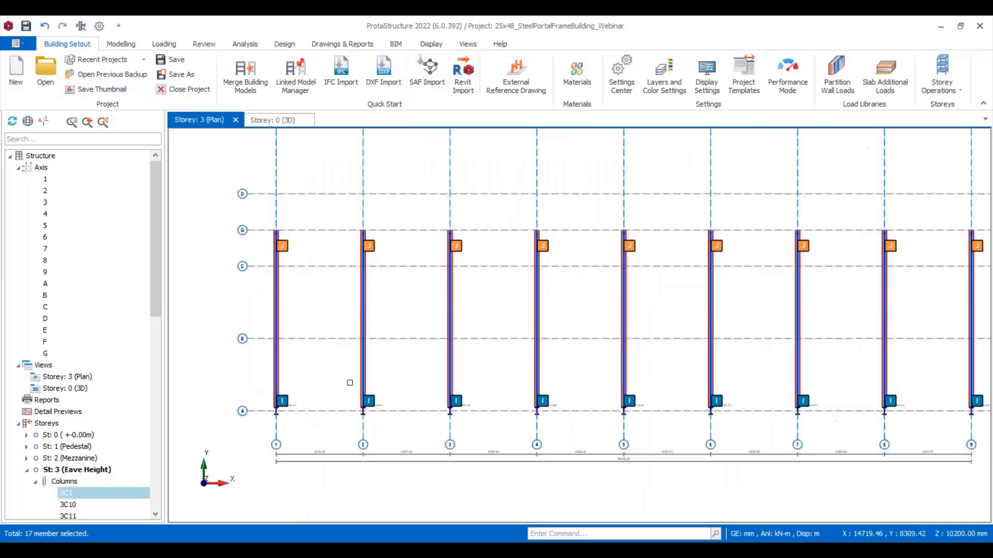
pyautogui.scroll(6, 345, 354)
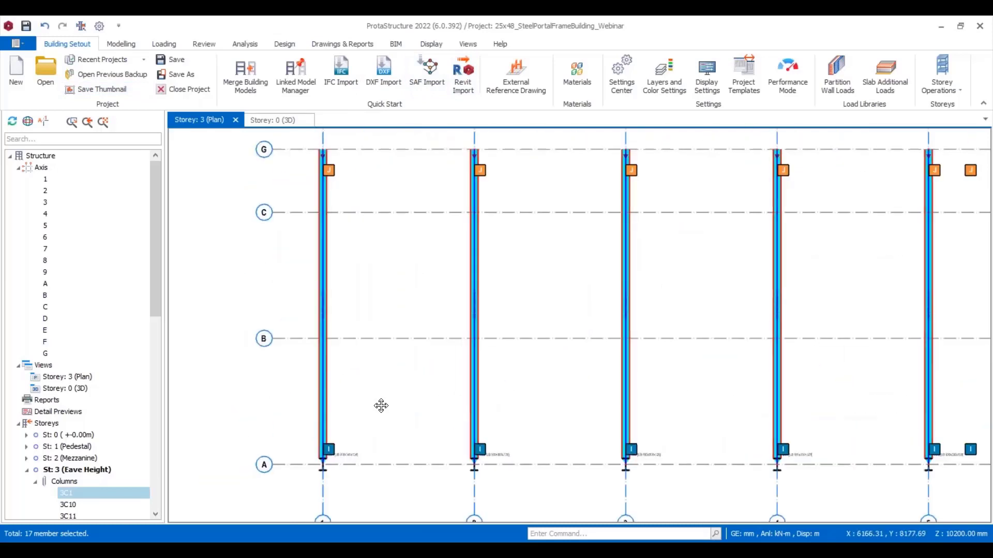
pyautogui.scroll(-5, 350, 431)
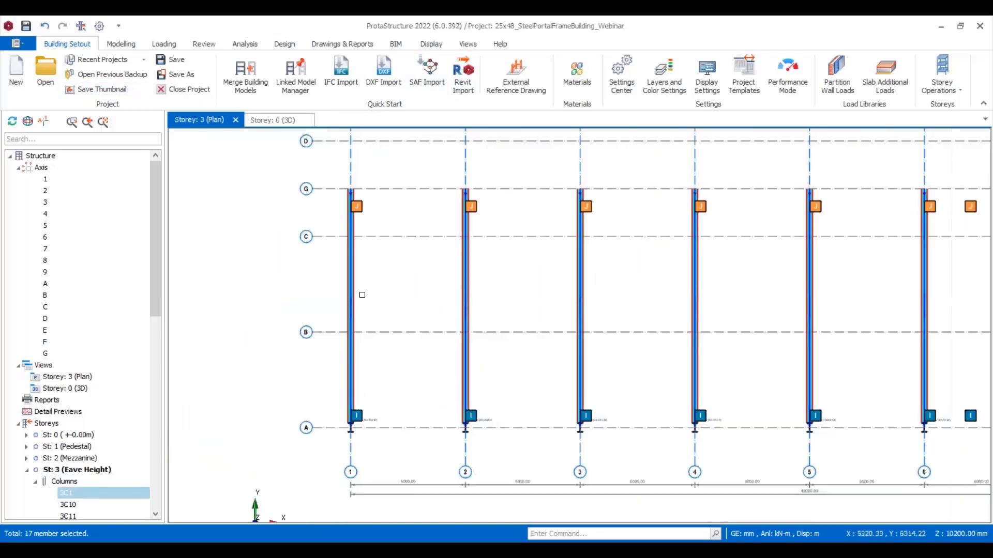
pyautogui.scroll(3, 357, 243)
pyautogui.rightClick(348, 255)
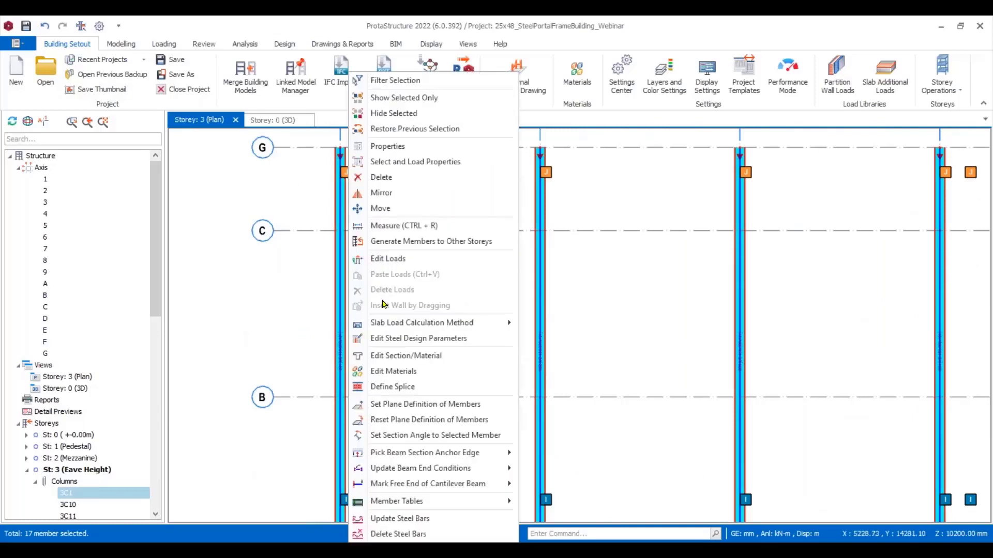
pyautogui.click(400, 197)
pyautogui.scroll(-5, 421, 303)
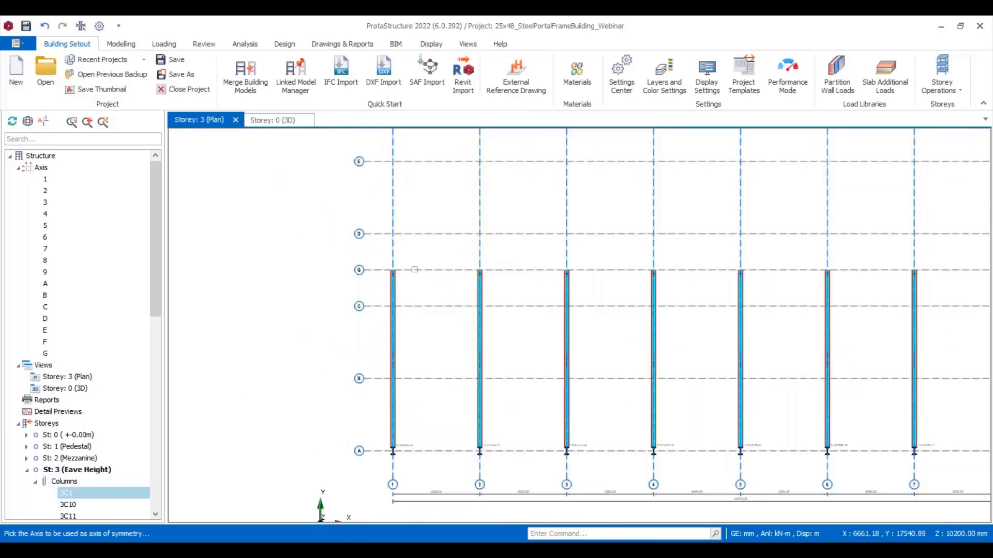
pyautogui.click(414, 270)
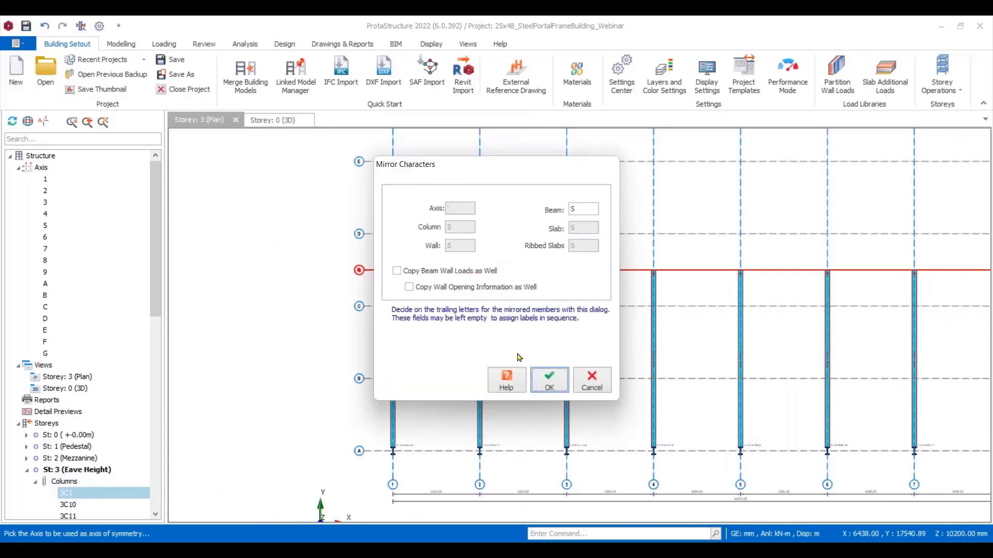
pyautogui.click(580, 207)
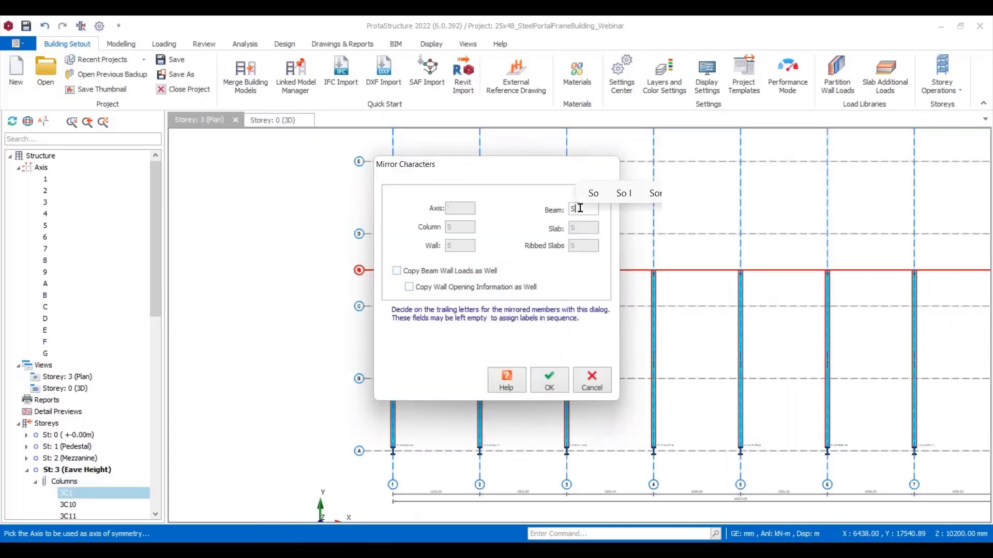
pyautogui.press('BackSpace')
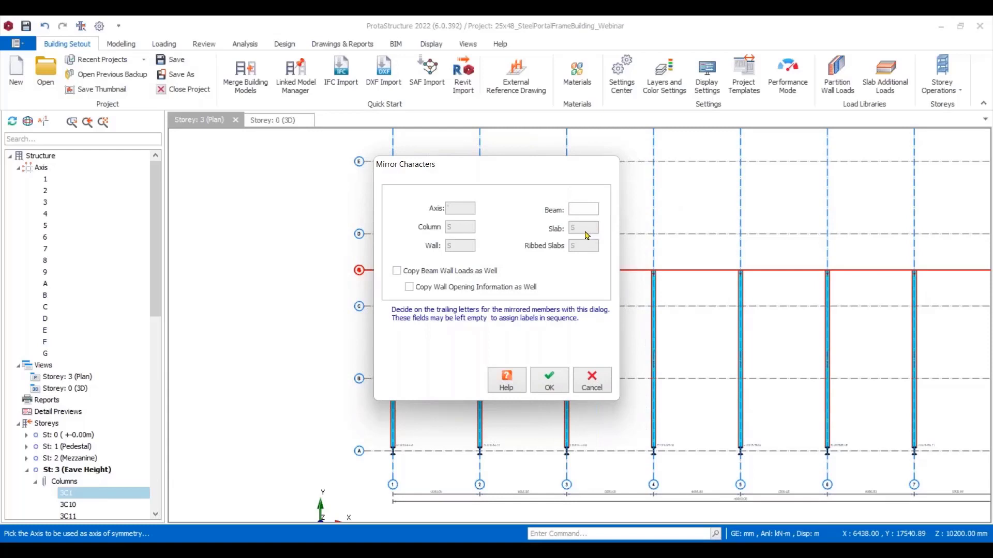
pyautogui.click(550, 388)
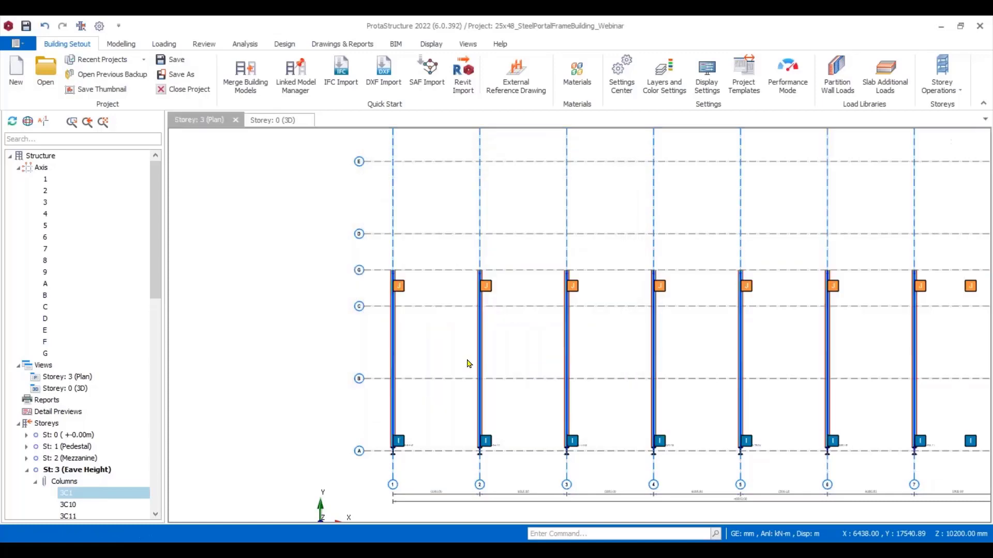
# Examine the mirrored rafters between axes G and F and their meeting points along axis G in the Storey 3 plan.
pyautogui.scroll(-2, 468, 359)
pyautogui.scroll(2, 433, 226)
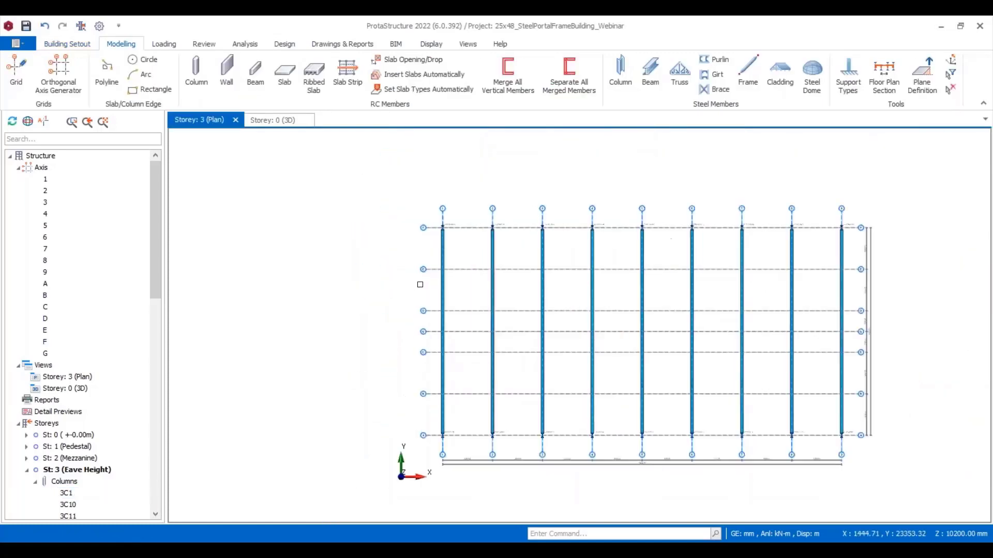
pyautogui.scroll(4, 434, 226)
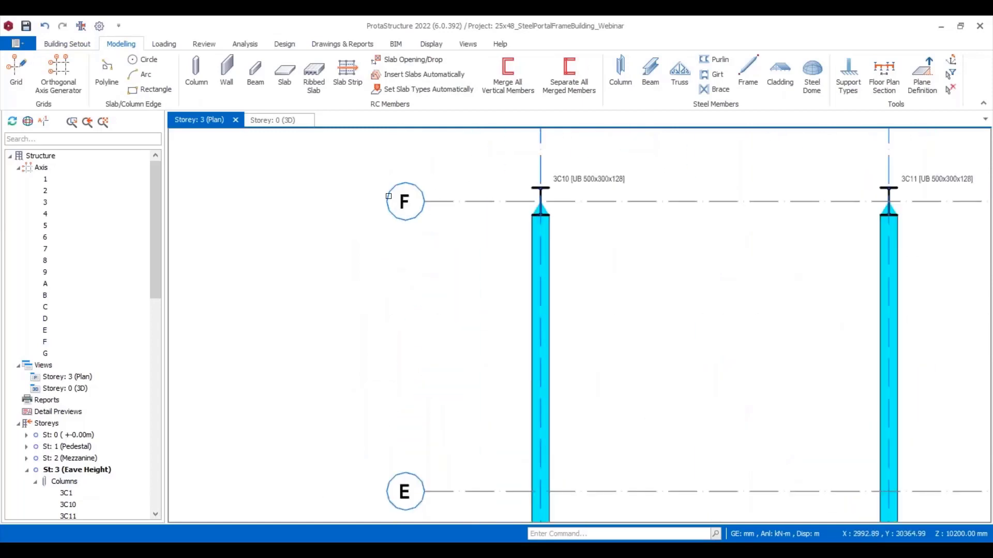
pyautogui.scroll(-2, 411, 225)
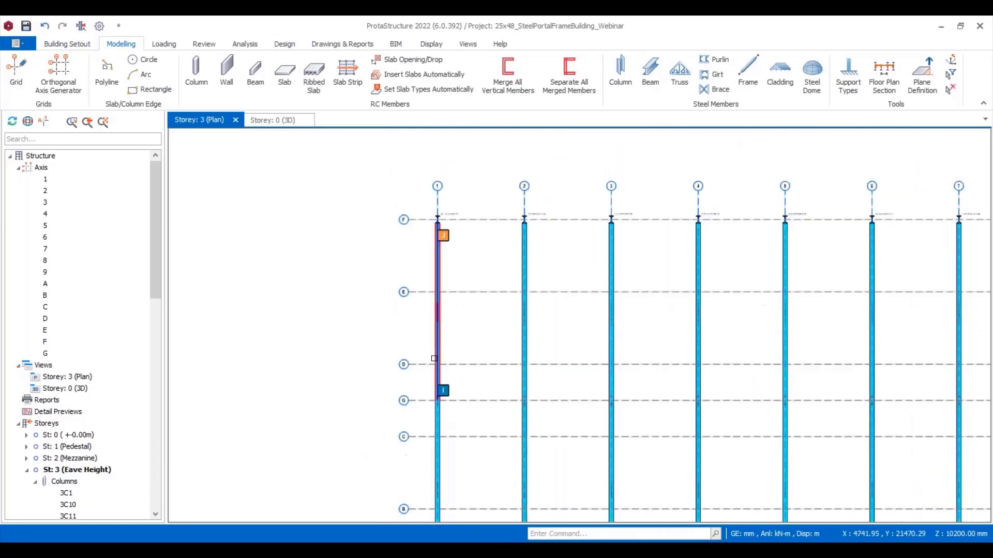
pyautogui.scroll(2, 423, 320)
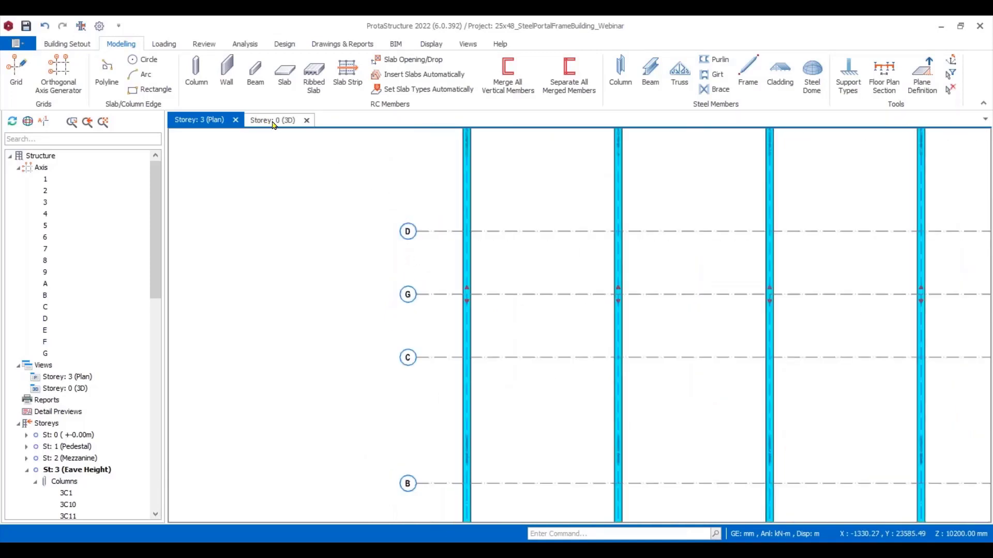
pyautogui.scroll(-4, 484, 317)
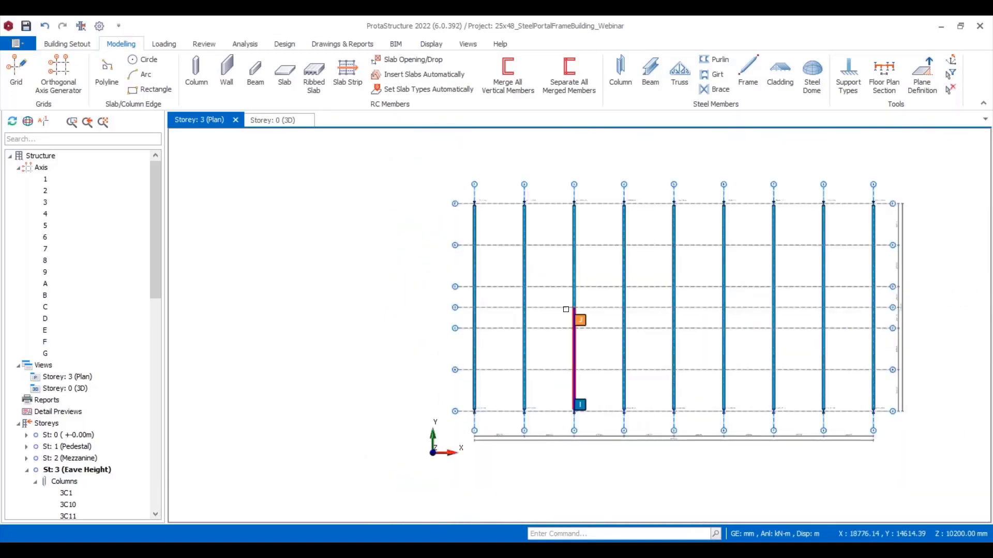
pyautogui.scroll(3, 560, 276)
pyautogui.moveTo(643, 327); pyautogui.dragTo(558, 303, button='middle')
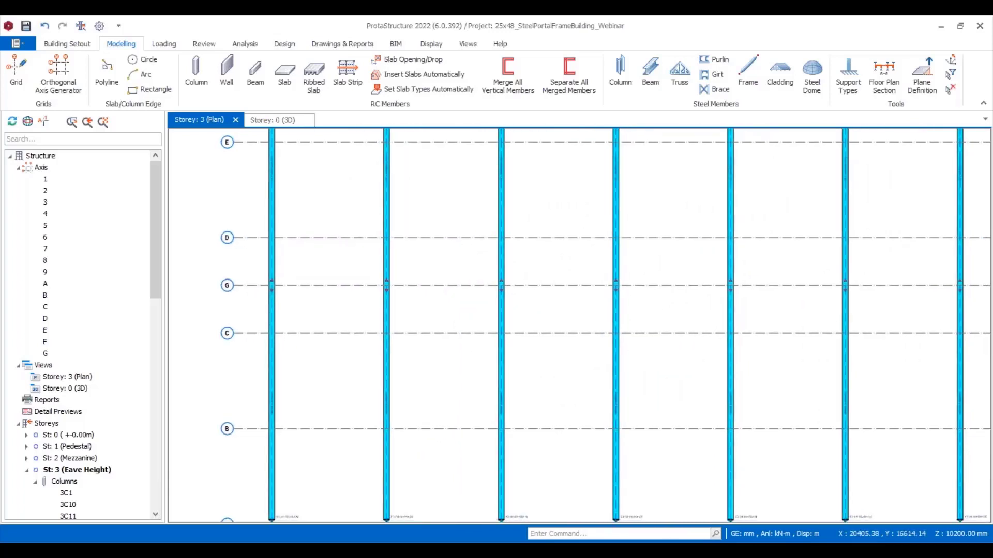
pyautogui.scroll(-3, 561, 305)
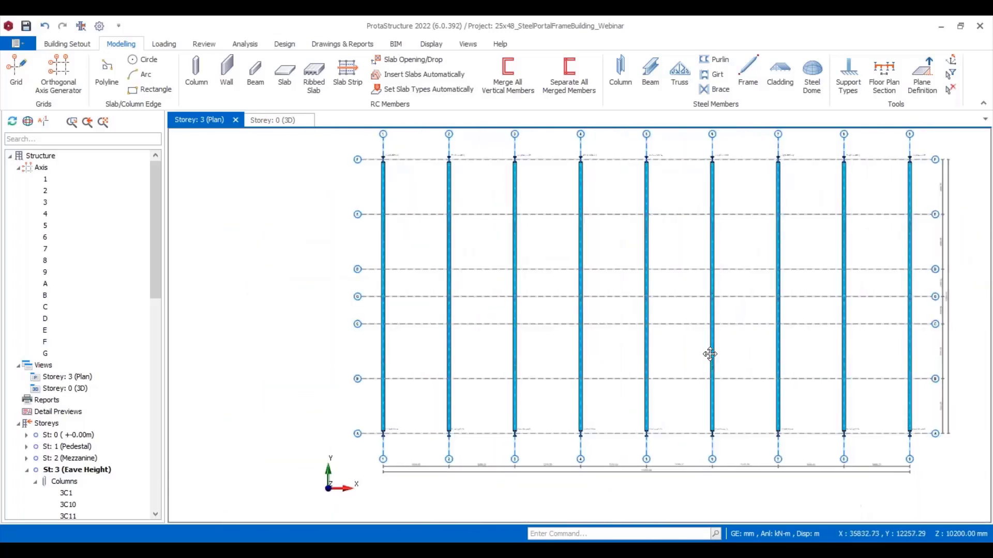
pyautogui.scroll(-1, 709, 350)
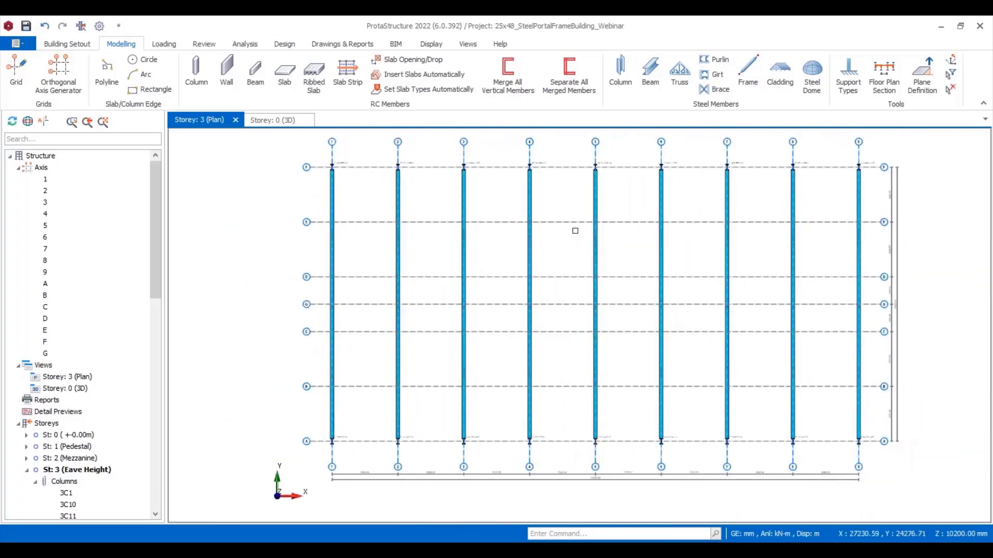
pyautogui.moveTo(579, 230); pyautogui.dragTo(574, 232, button='middle')
# Examine the portal frames' columns and rafters in the 3D view and return to the Storey 3 plan.
pyautogui.click(274, 124)
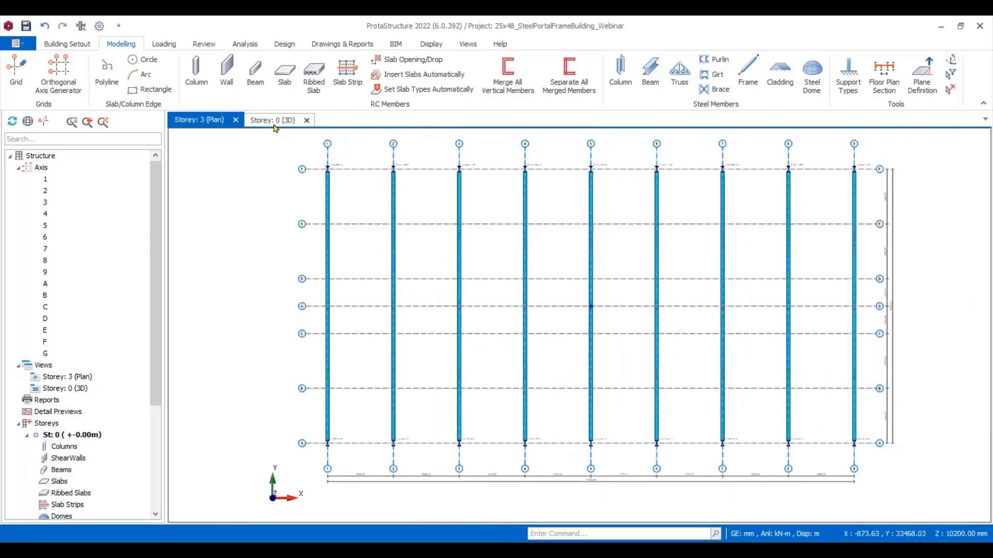
pyautogui.moveTo(749, 341); pyautogui.dragTo(723, 377, button='middle')
pyautogui.scroll(3, 523, 269)
pyautogui.scroll(-5, 522, 269)
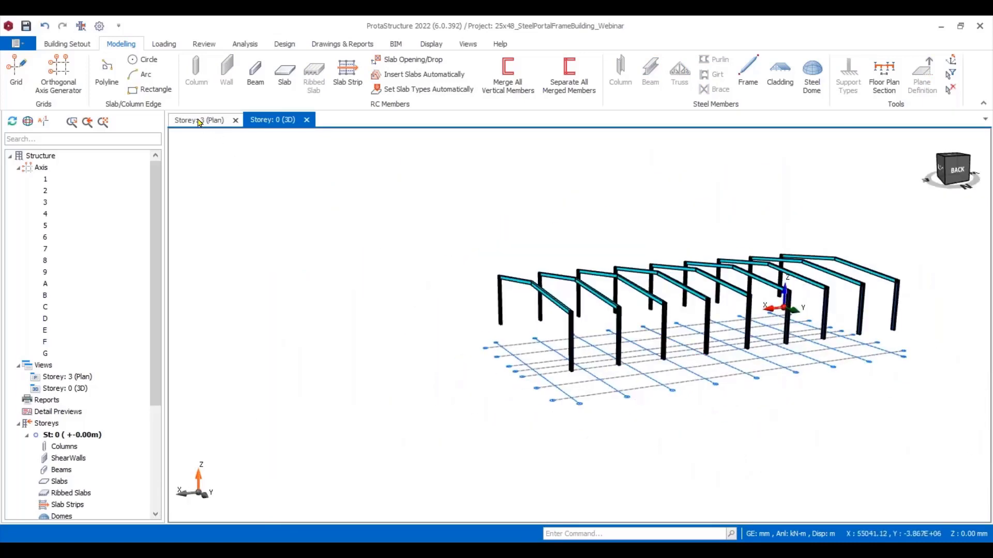
pyautogui.click(199, 121)
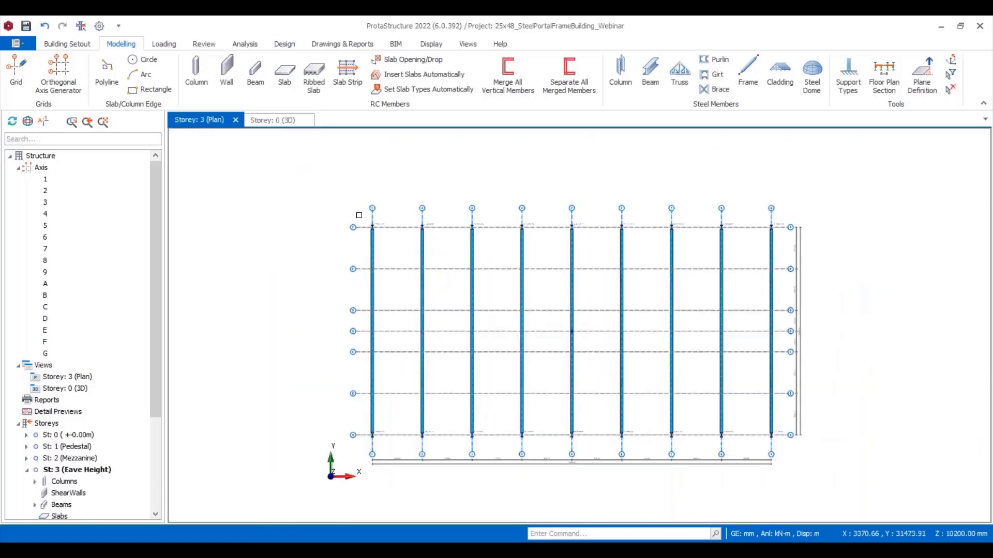
pyautogui.moveTo(359, 215); pyautogui.dragTo(784, 446)
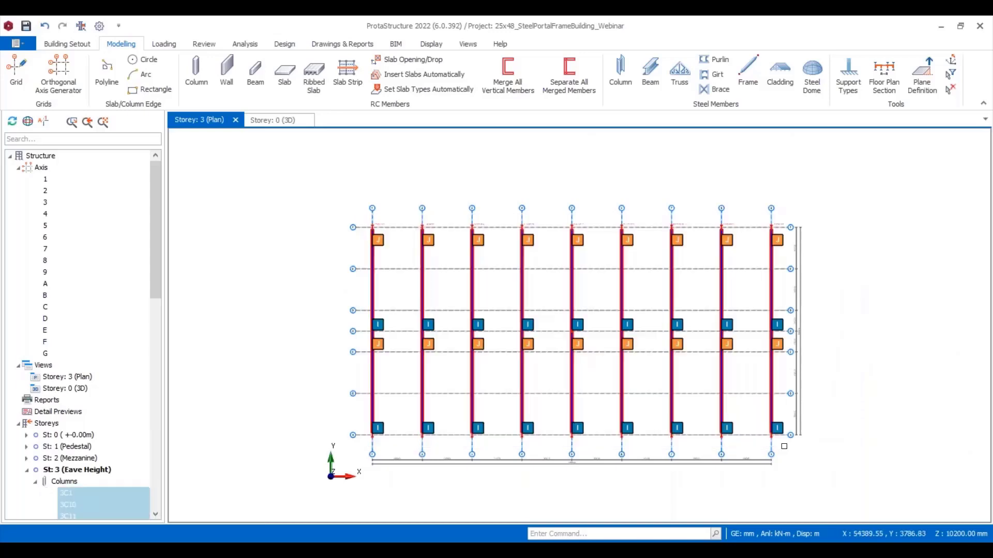
pyautogui.click(271, 122)
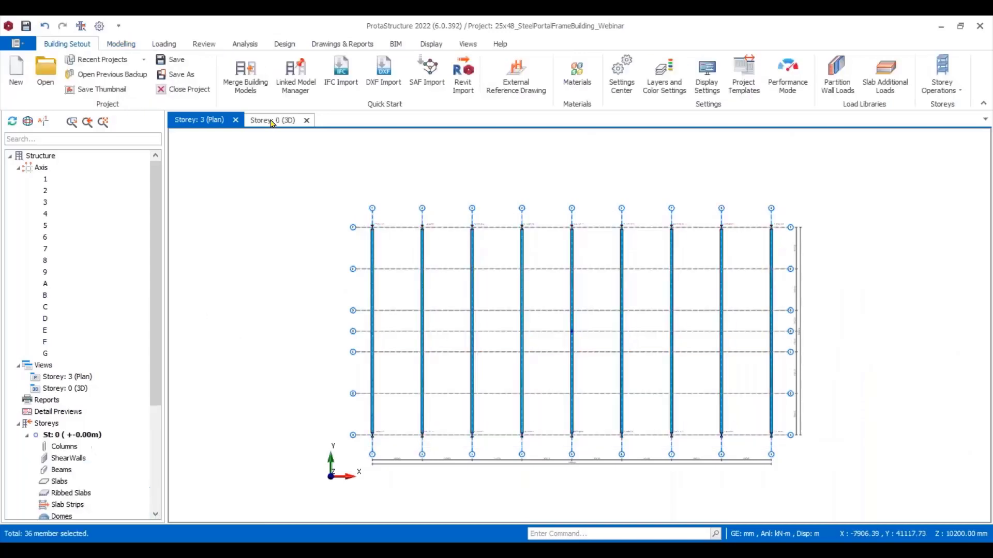
pyautogui.scroll(5, 592, 264)
pyautogui.scroll(-5, 601, 417)
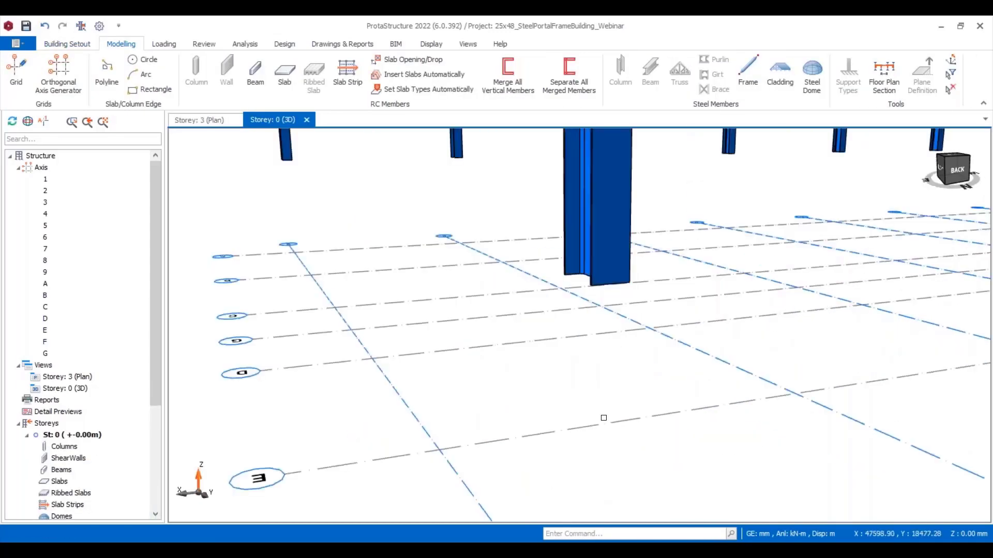
pyautogui.scroll(-8, 492, 413)
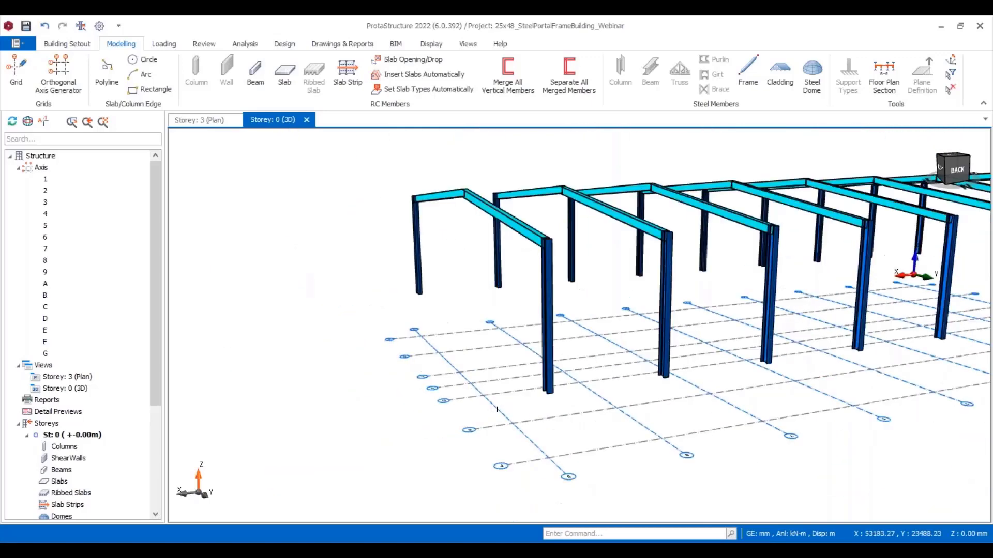
pyautogui.click(197, 122)
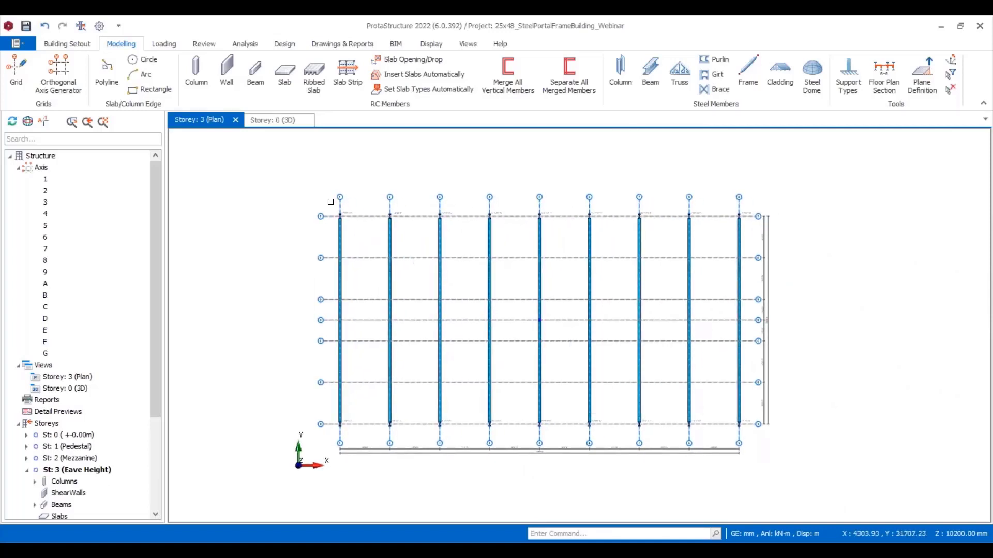
# Select all Storey 3 members in the plan and filter the selection to columns only.
pyautogui.moveTo(330, 198); pyautogui.dragTo(751, 436)
pyautogui.rightClick(409, 190)
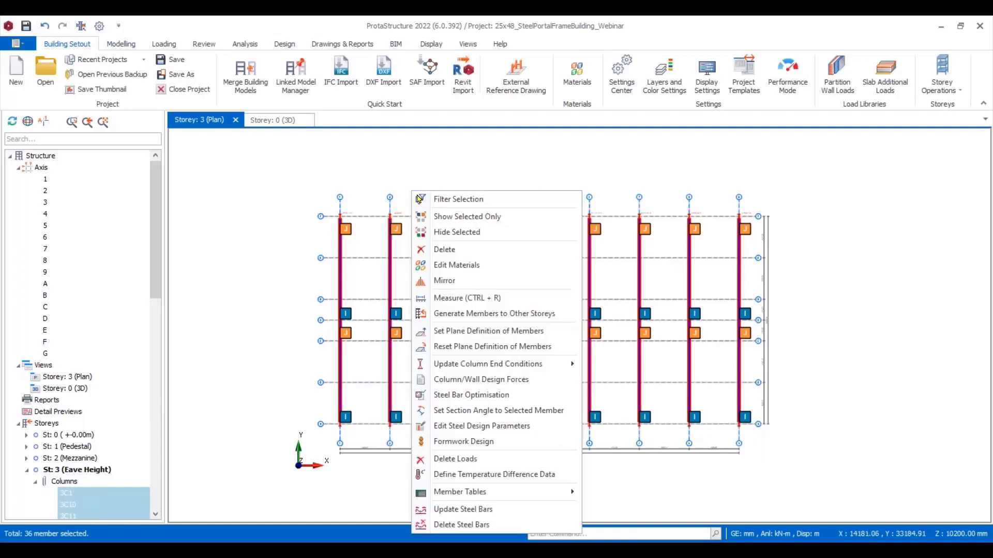
pyautogui.click(478, 202)
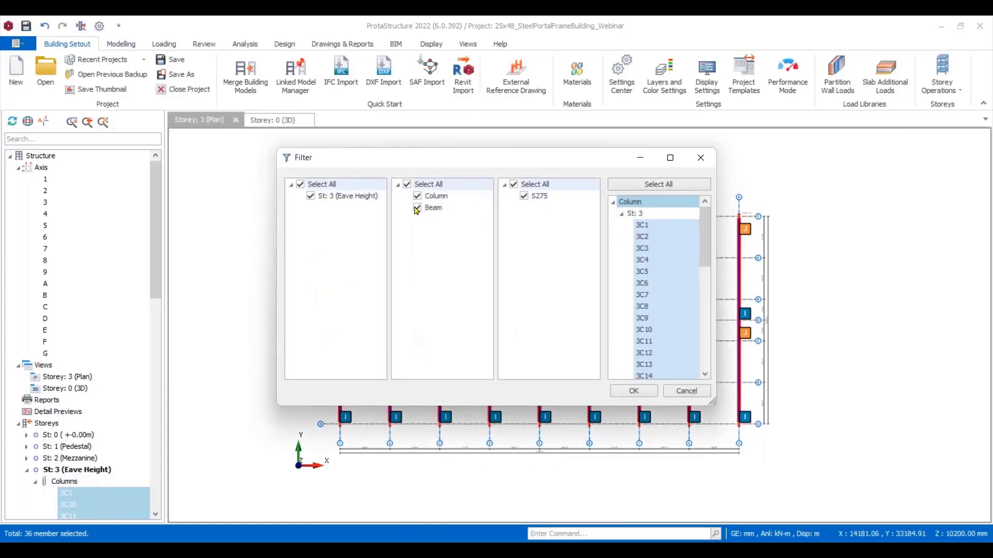
pyautogui.click(418, 208)
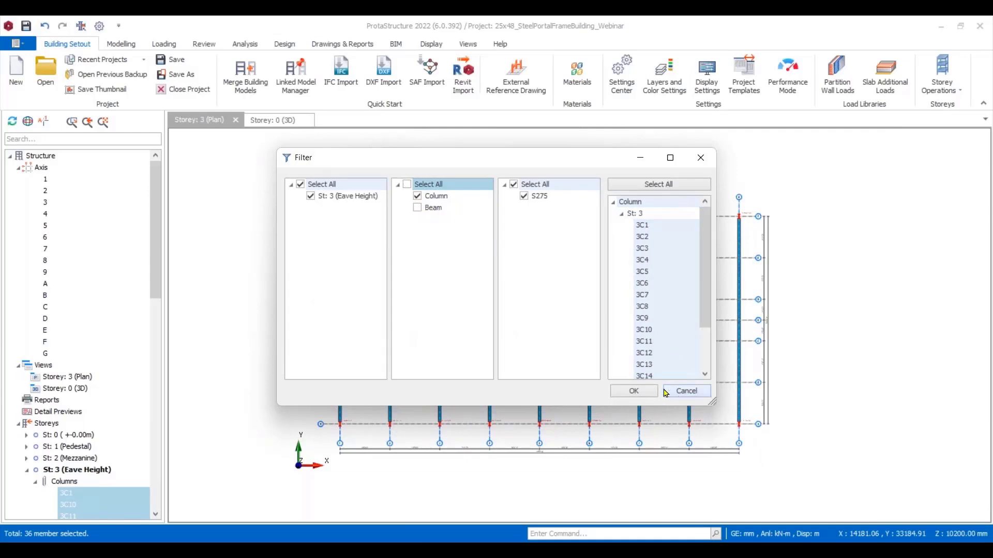
pyautogui.click(633, 391)
pyautogui.scroll(5, 393, 217)
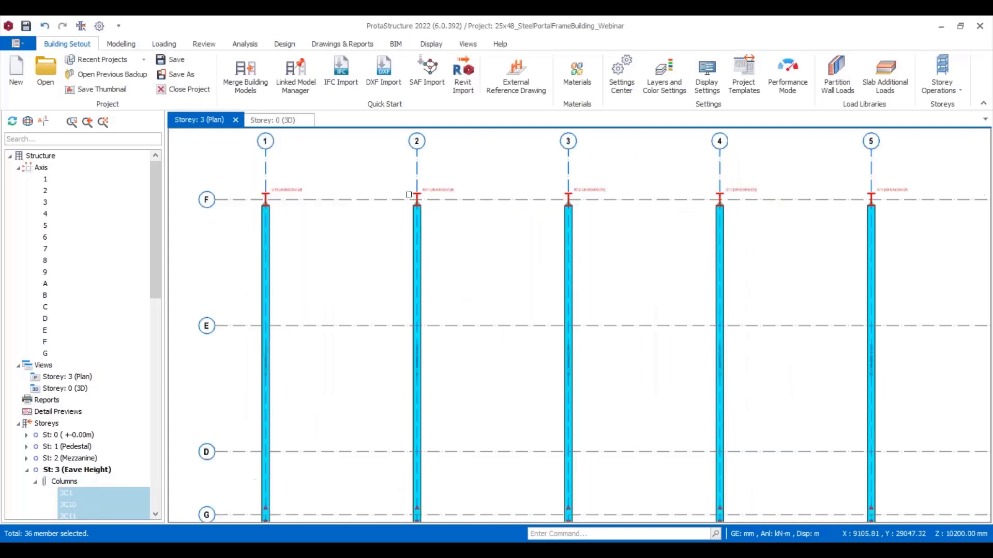
# Set the storey length of all selected Storey 3 columns to 2 in the column table.
pyautogui.scroll(2, 409, 195)
pyautogui.rightClick(462, 184)
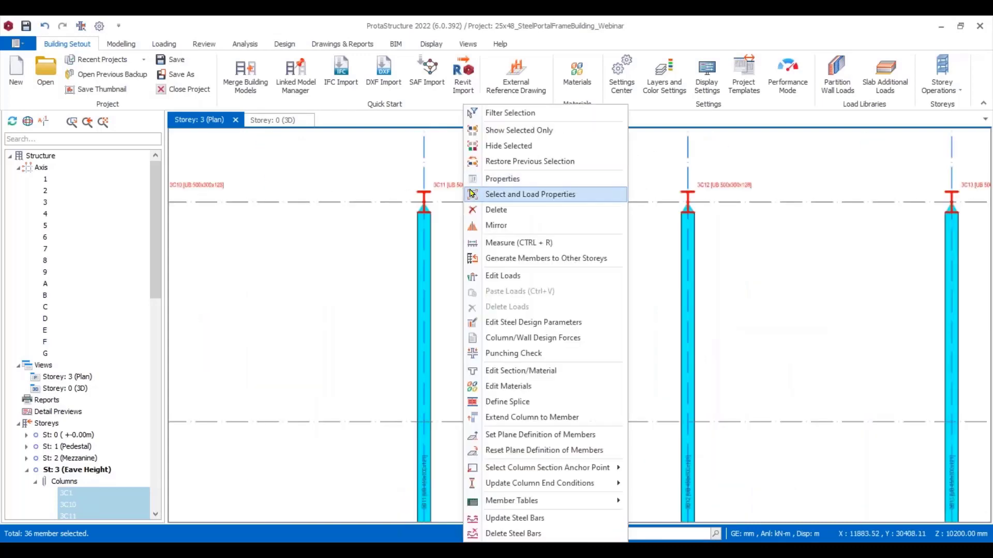
pyautogui.click(532, 177)
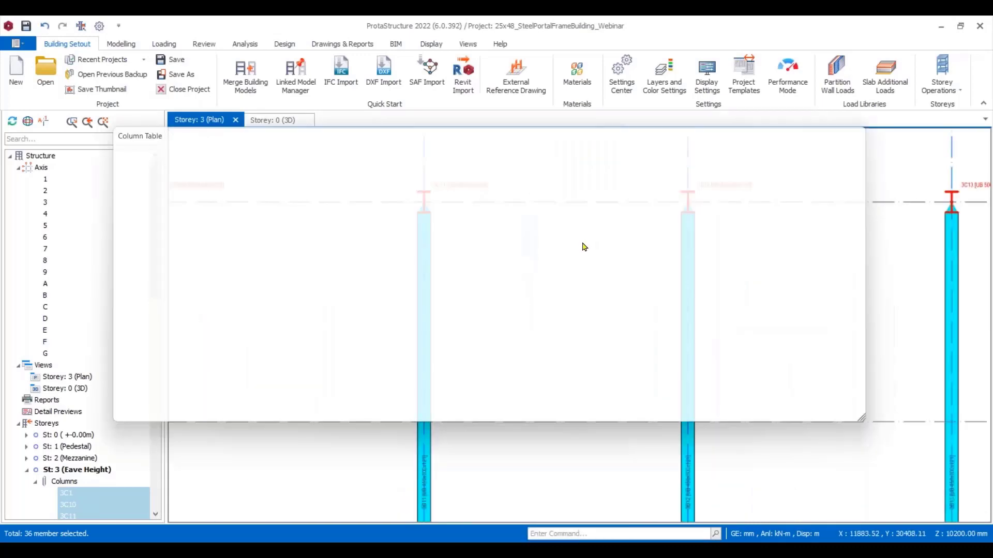
pyautogui.click(343, 169)
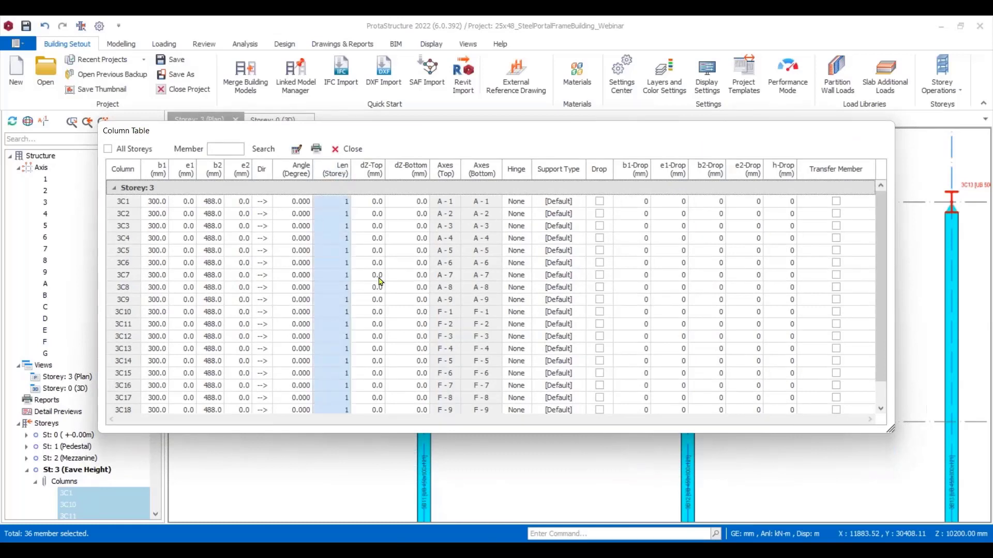
pyautogui.click(296, 149)
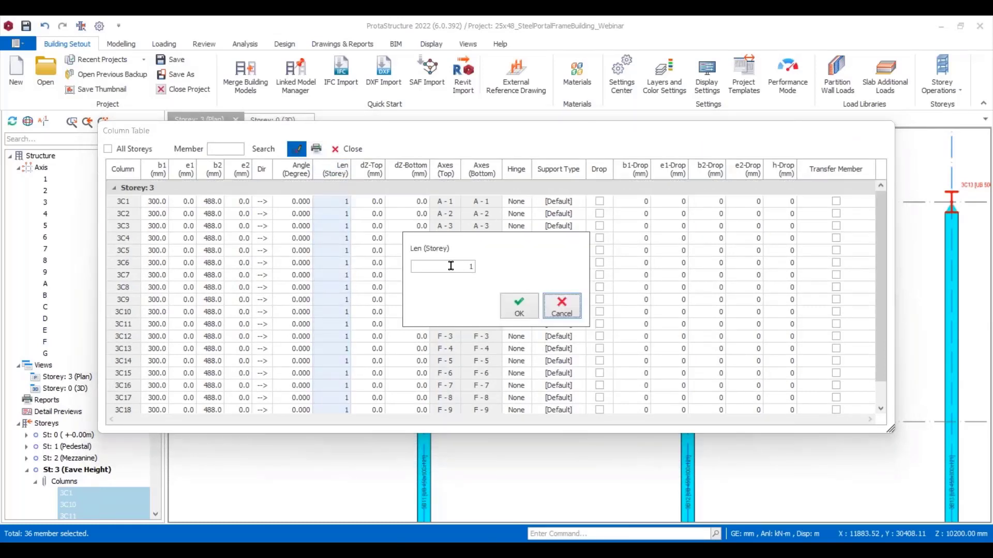
pyautogui.write('2')
pyautogui.click(519, 311)
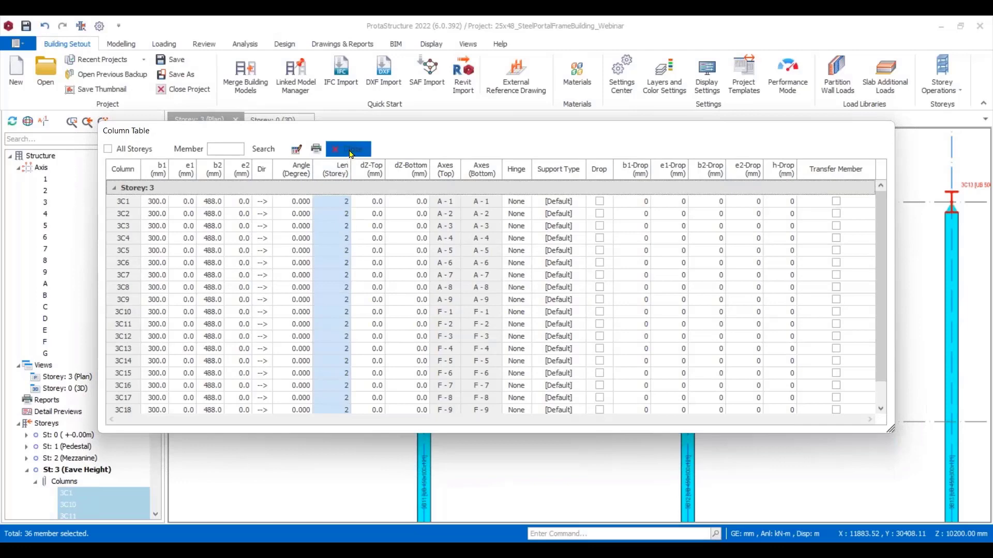
pyautogui.click(350, 154)
# Examine the column bases in the 3D view and the columns along axis F in the Storey 3 plan.
pyautogui.click(271, 119)
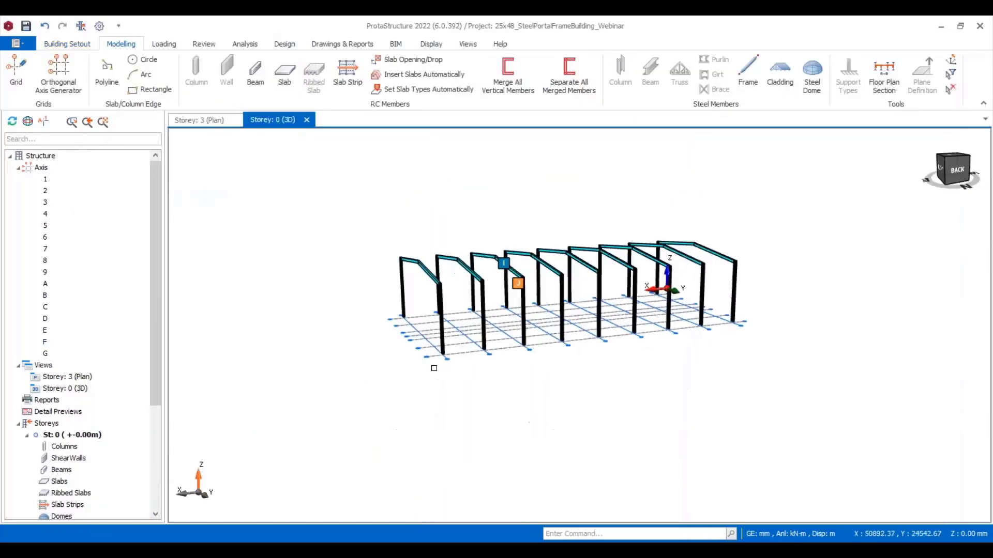
pyautogui.scroll(5, 434, 368)
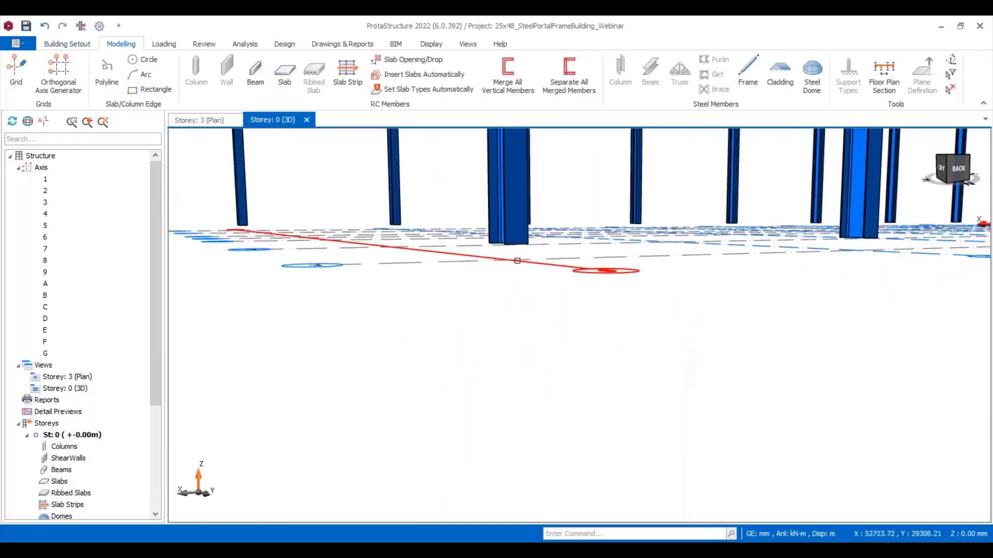
pyautogui.scroll(-3, 490, 268)
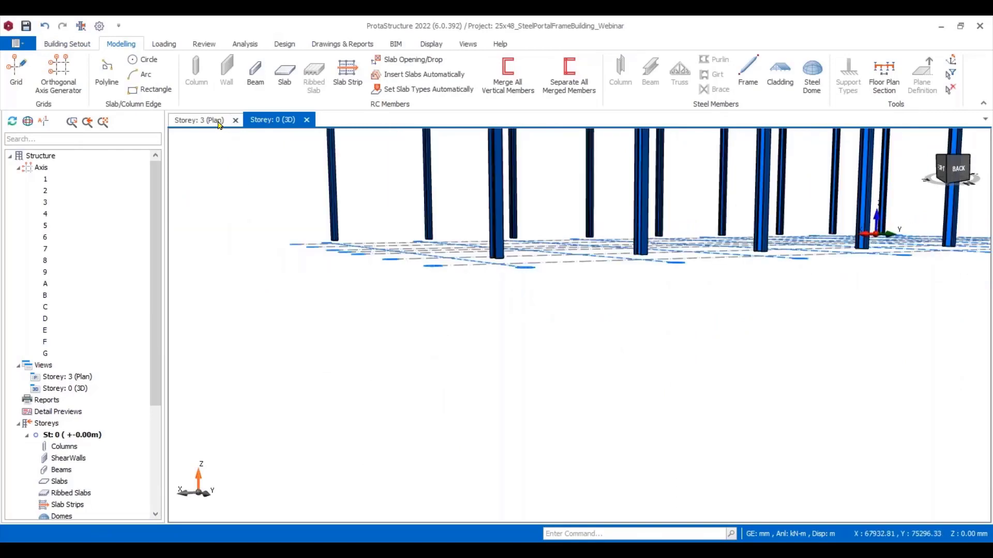
pyautogui.click(199, 120)
pyautogui.scroll(-5, 439, 248)
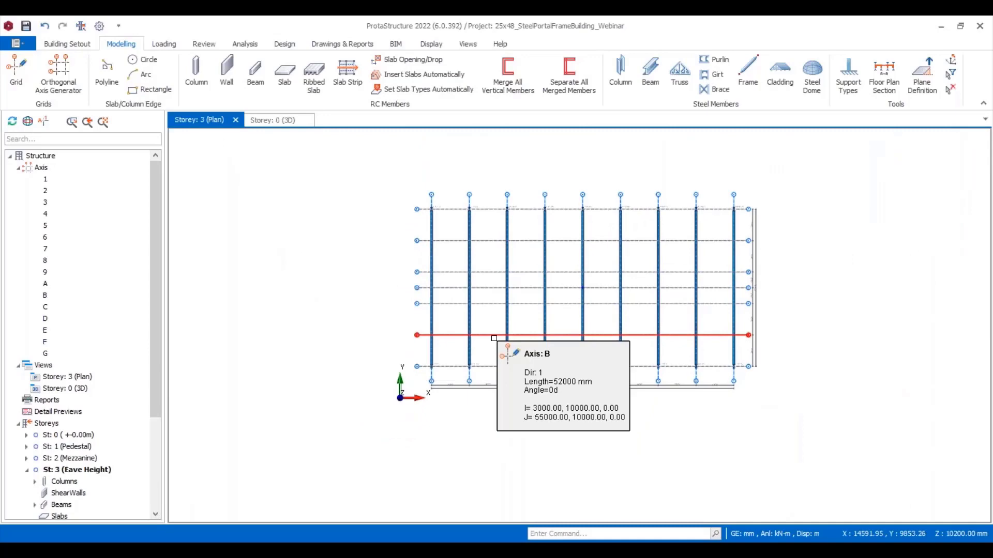
pyautogui.scroll(6, 553, 224)
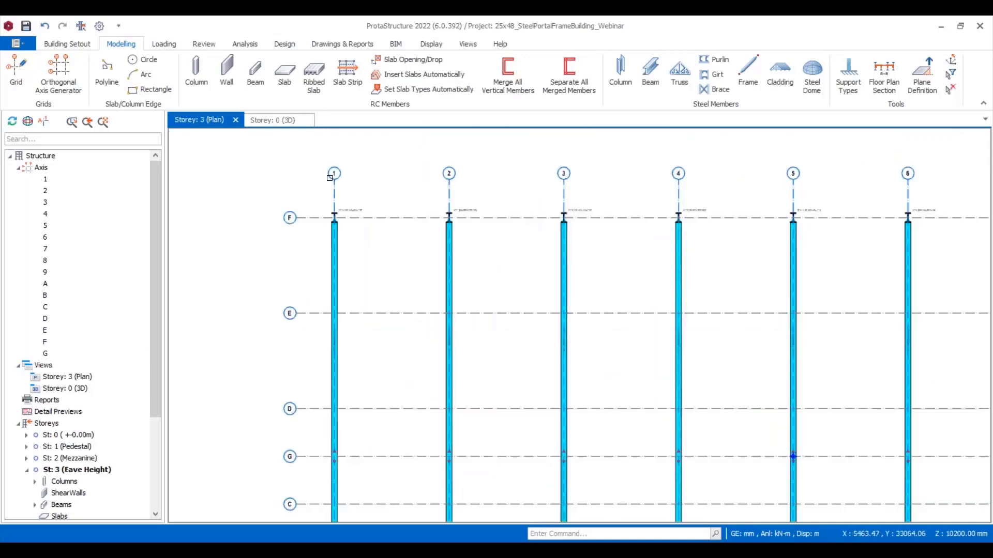
pyautogui.scroll(1, 357, 227)
pyautogui.scroll(-5, 362, 233)
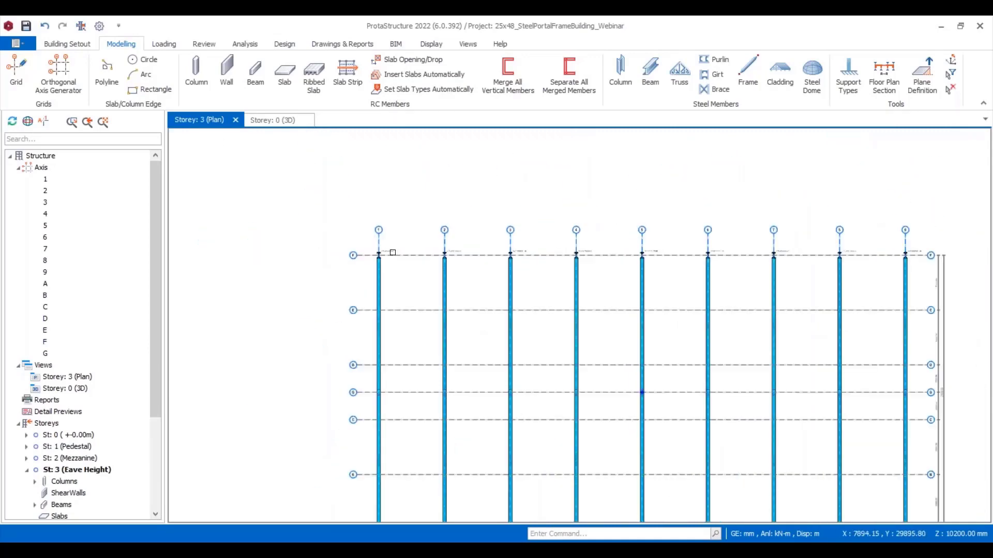
pyautogui.scroll(3, 406, 260)
pyautogui.scroll(3, 406, 254)
pyautogui.scroll(2, 406, 246)
pyautogui.scroll(-4, 405, 279)
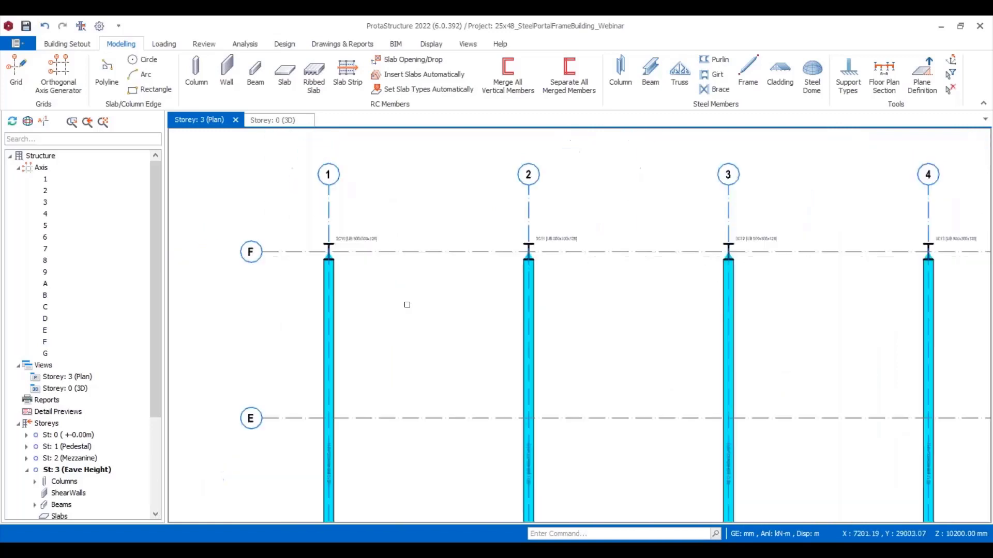
pyautogui.moveTo(406, 306); pyautogui.dragTo(401, 248, button='middle')
pyautogui.scroll(-1, 399, 235)
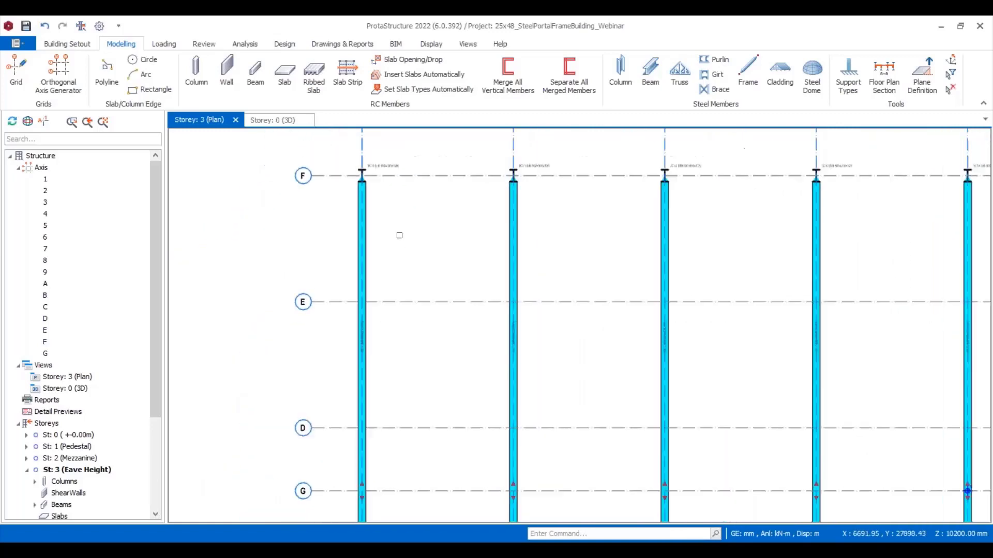
# Open the Storey 1 (Pedestal) plan and examine the grid intersections along axis F.
pyautogui.doubleClick(82, 447)
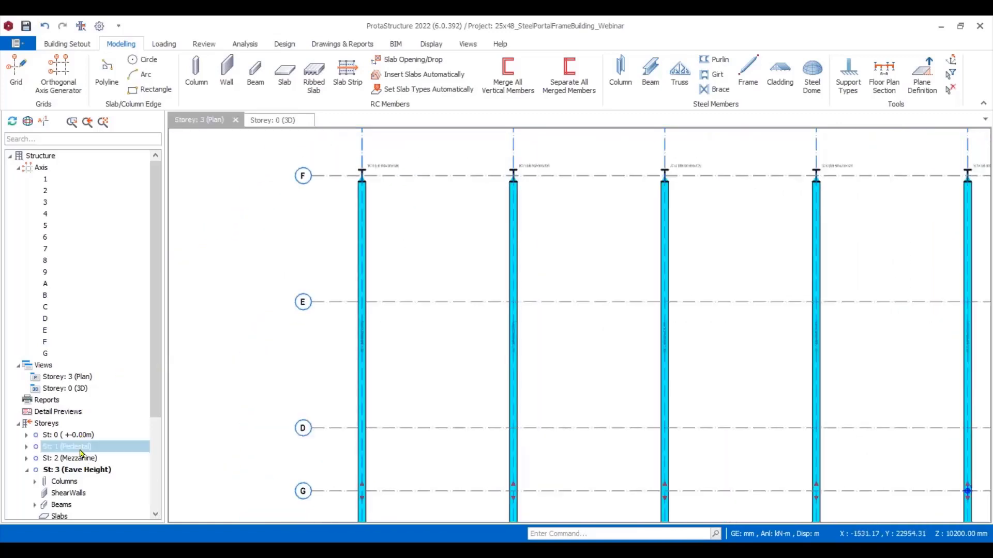
pyautogui.scroll(-3, 397, 329)
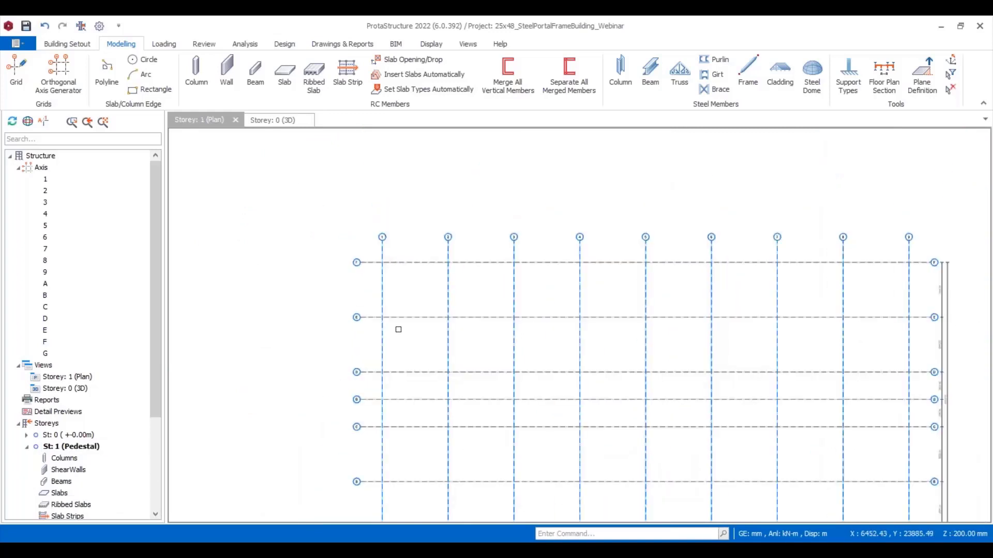
pyautogui.scroll(5, 374, 239)
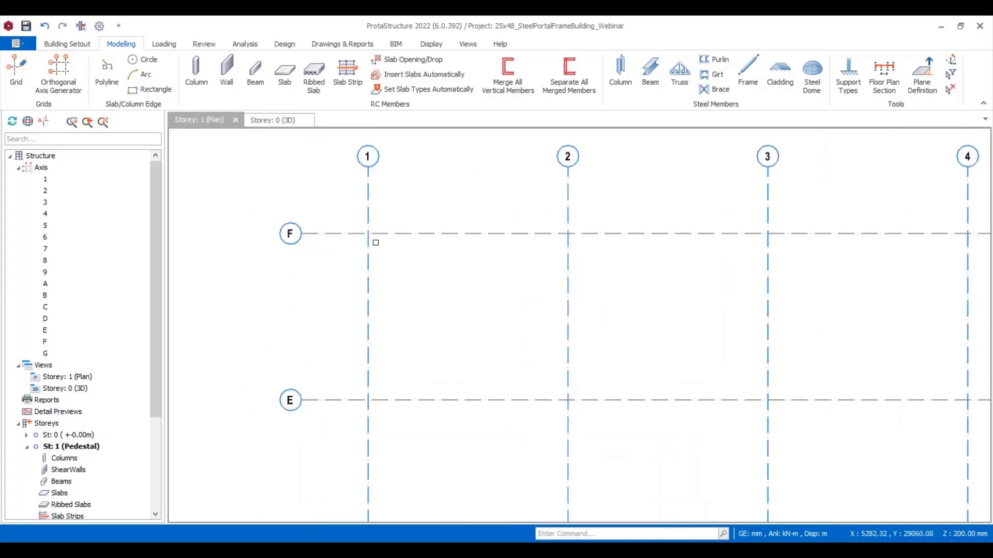
pyautogui.scroll(-3, 413, 299)
pyautogui.scroll(-1, 413, 300)
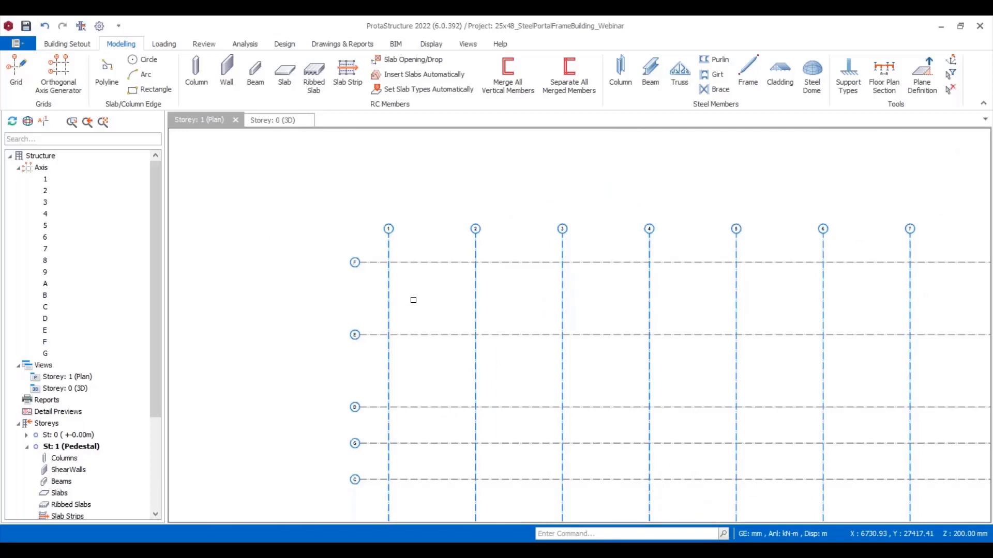
pyautogui.scroll(6, 408, 267)
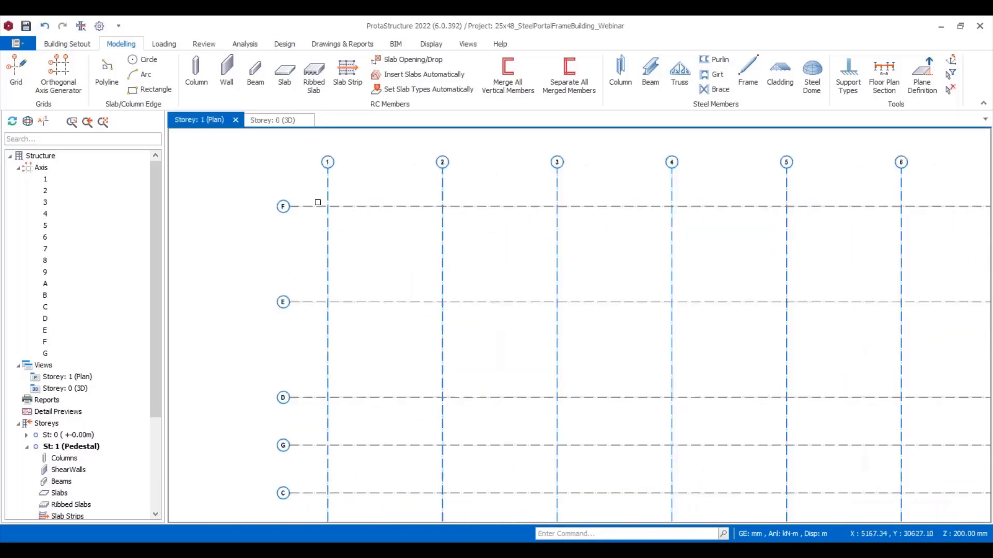
pyautogui.scroll(-6, 329, 223)
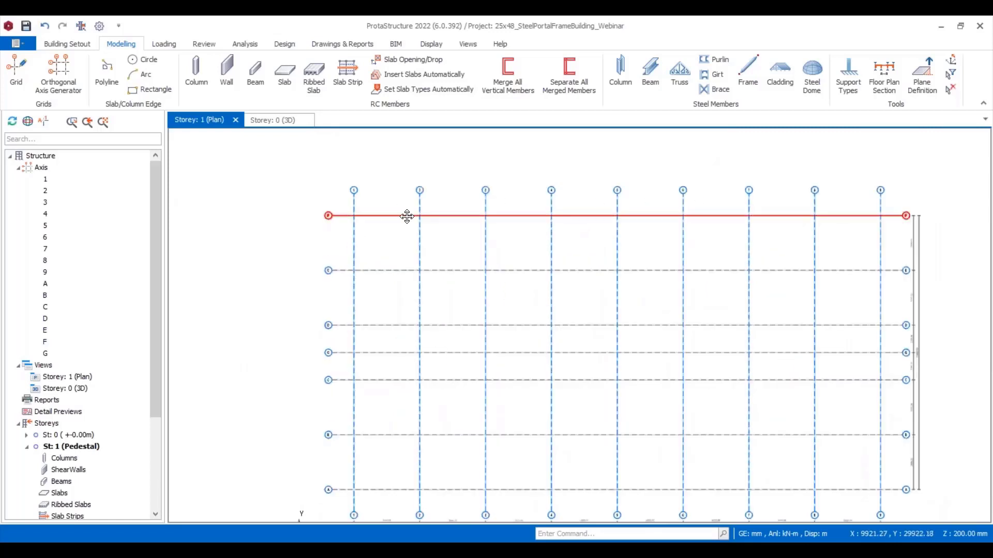
pyautogui.scroll(2, 398, 222)
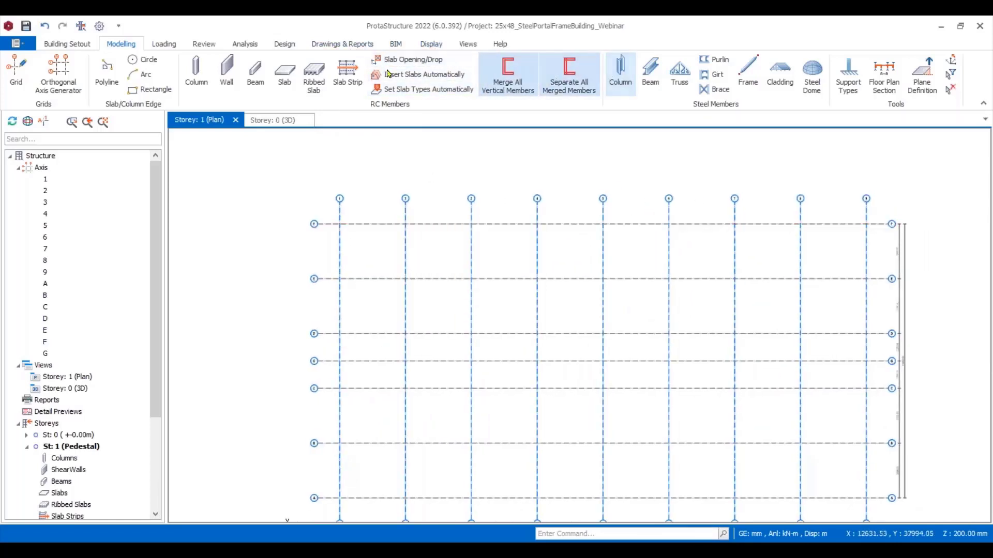
# Enable the display of transfer columns and walls on plan and inspect the steel columns along axis F.
pyautogui.click(204, 46)
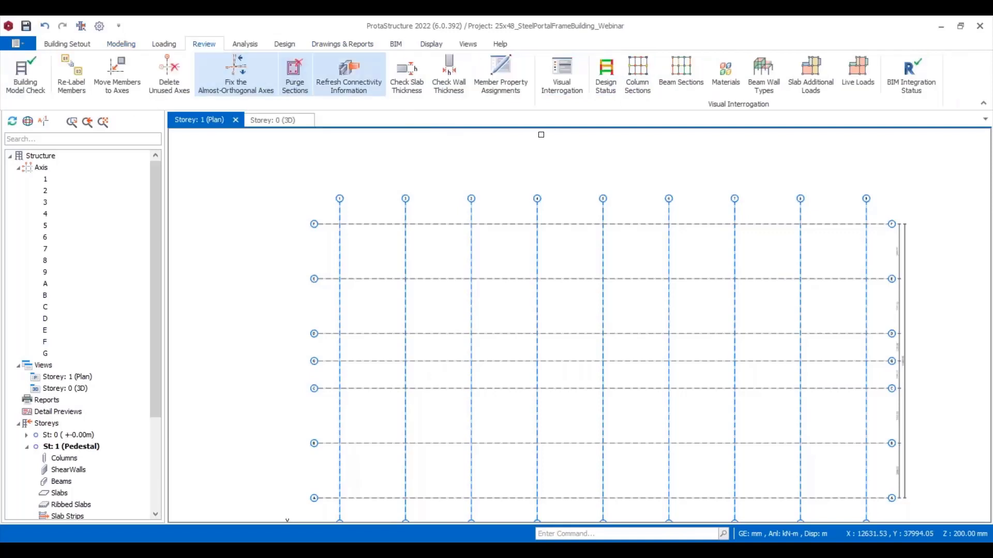
pyautogui.click(563, 75)
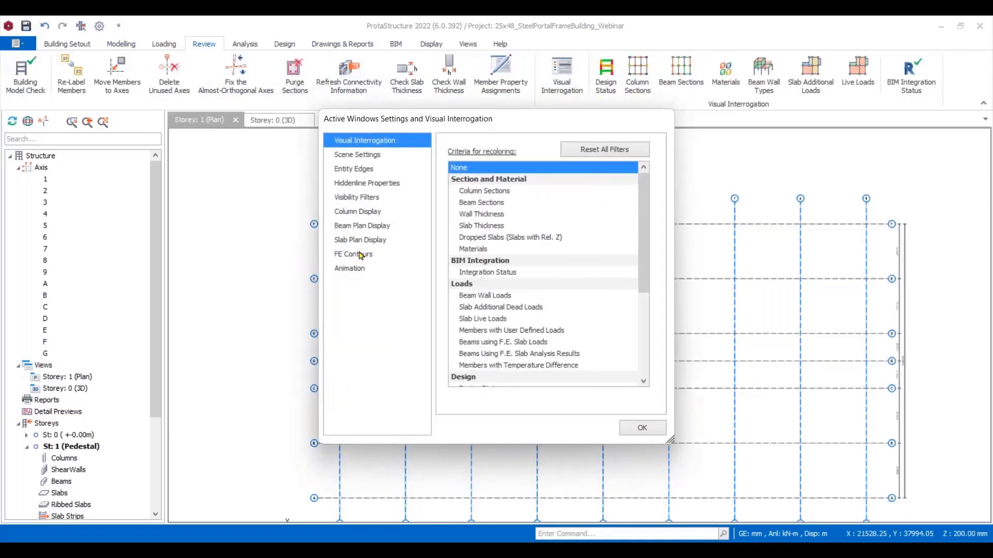
pyautogui.click(360, 213)
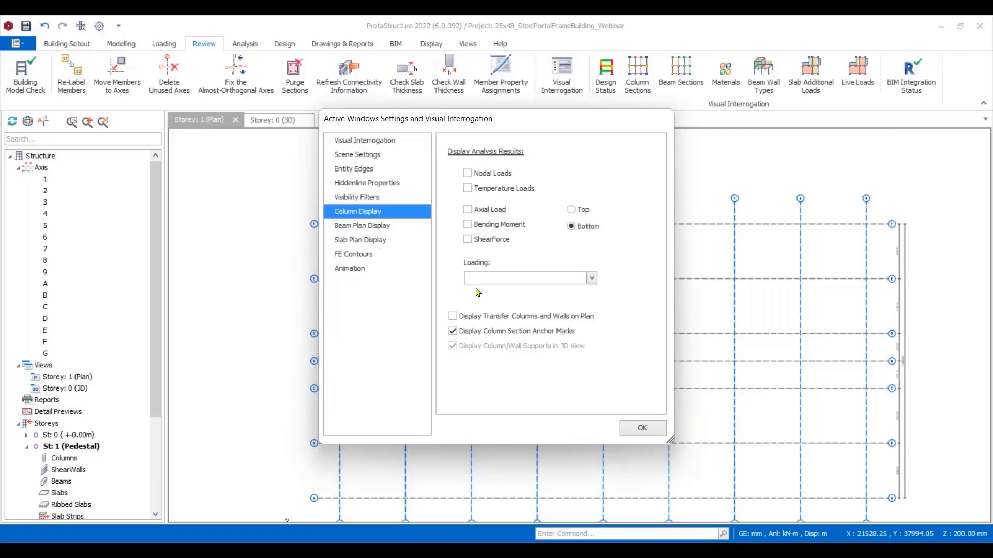
pyautogui.click(460, 317)
pyautogui.click(641, 428)
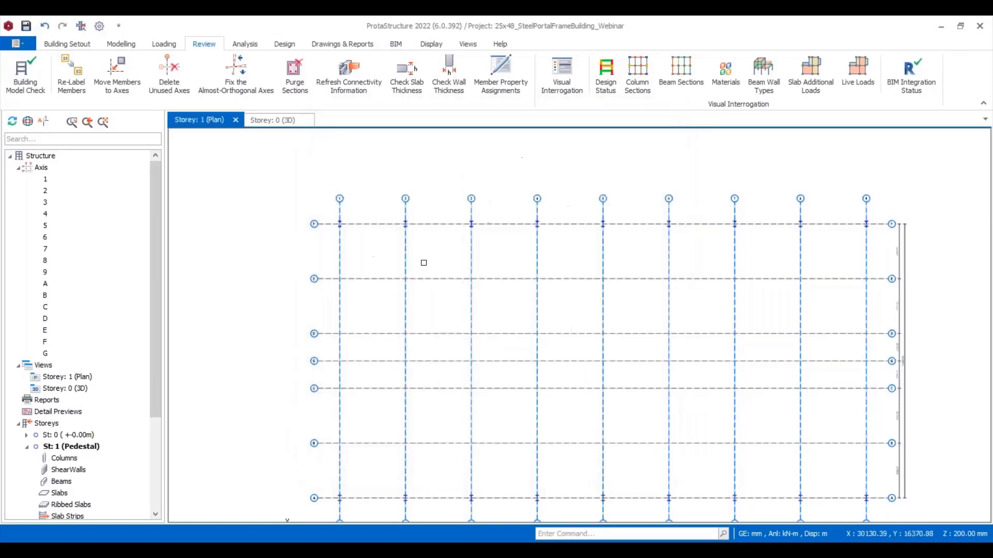
pyautogui.scroll(5, 290, 216)
pyautogui.scroll(-3, 370, 230)
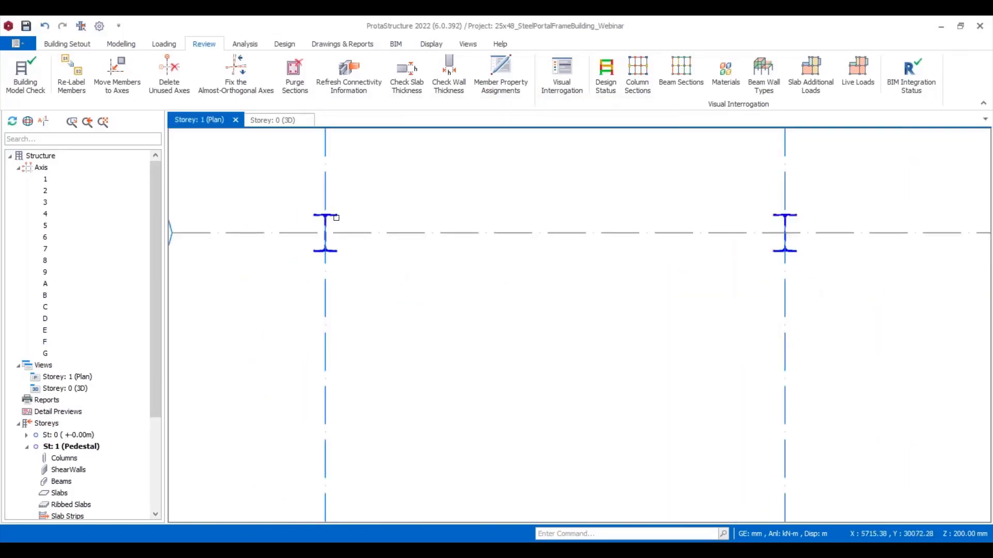
pyautogui.scroll(-3, 362, 230)
pyautogui.moveTo(355, 238); pyautogui.dragTo(448, 247, button='middle')
pyautogui.scroll(3, 412, 212)
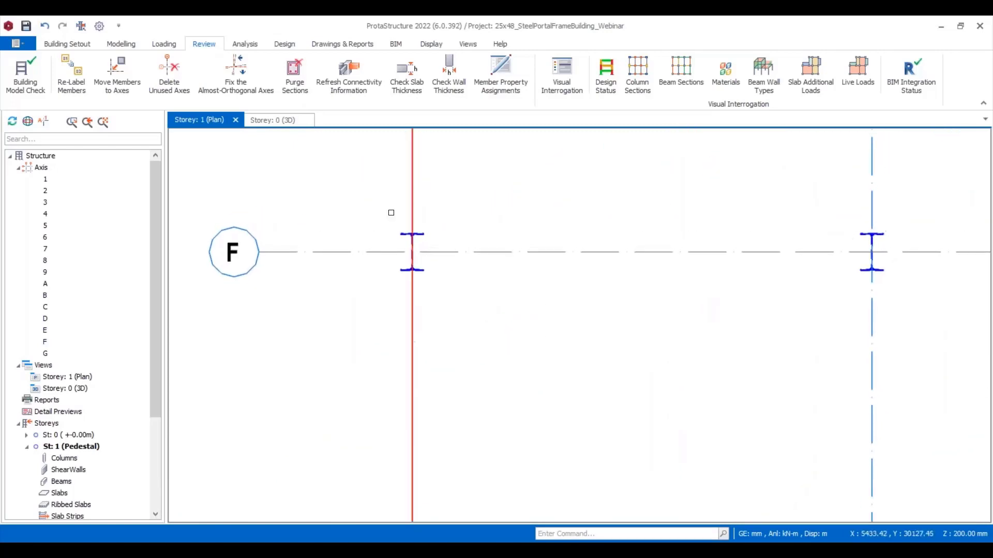
pyautogui.click(120, 45)
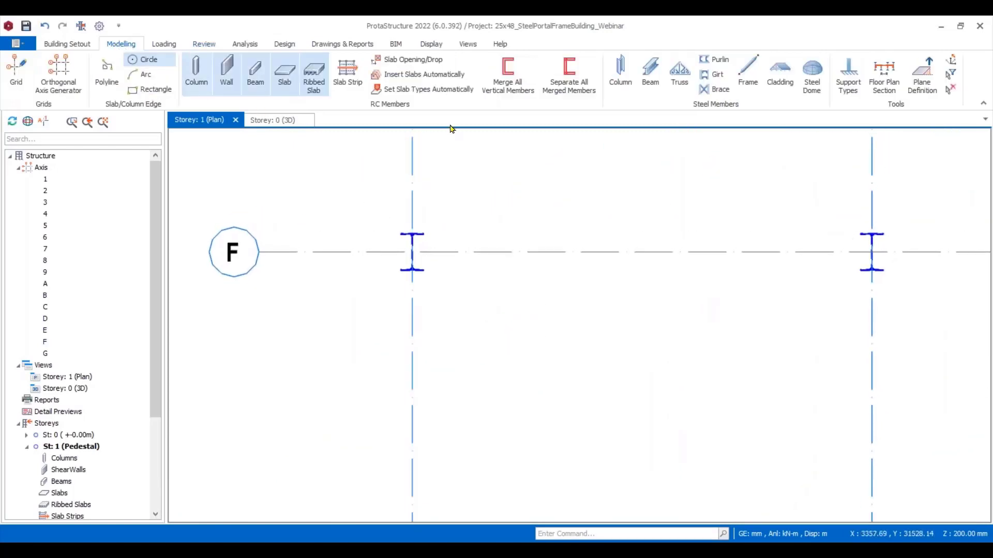
pyautogui.click(196, 73)
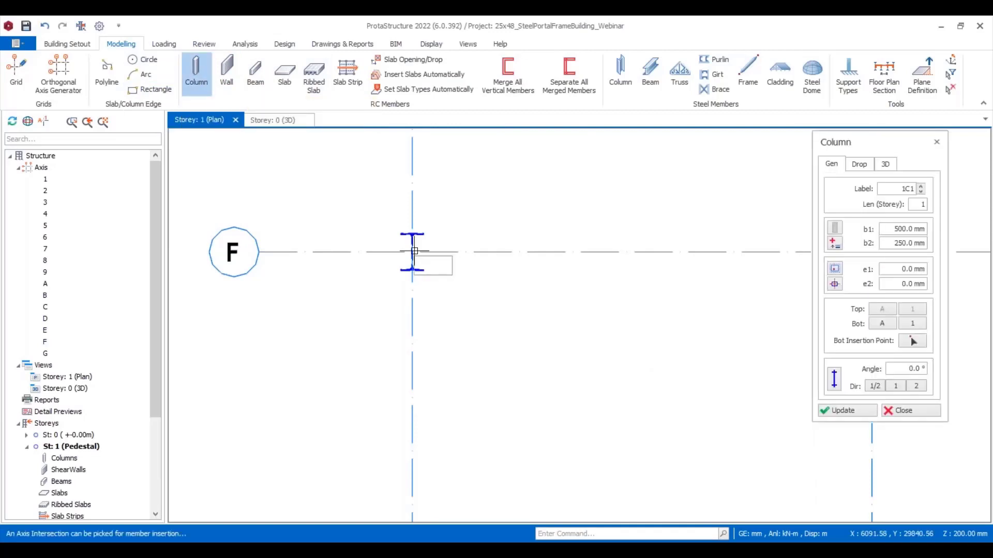
pyautogui.scroll(3, 416, 243)
pyautogui.click(911, 411)
# Insert a reinforced concrete pedestal column with b1 600 mm and b2 800 mm at the intersection of axes F and 1.
pyautogui.scroll(5, 483, 244)
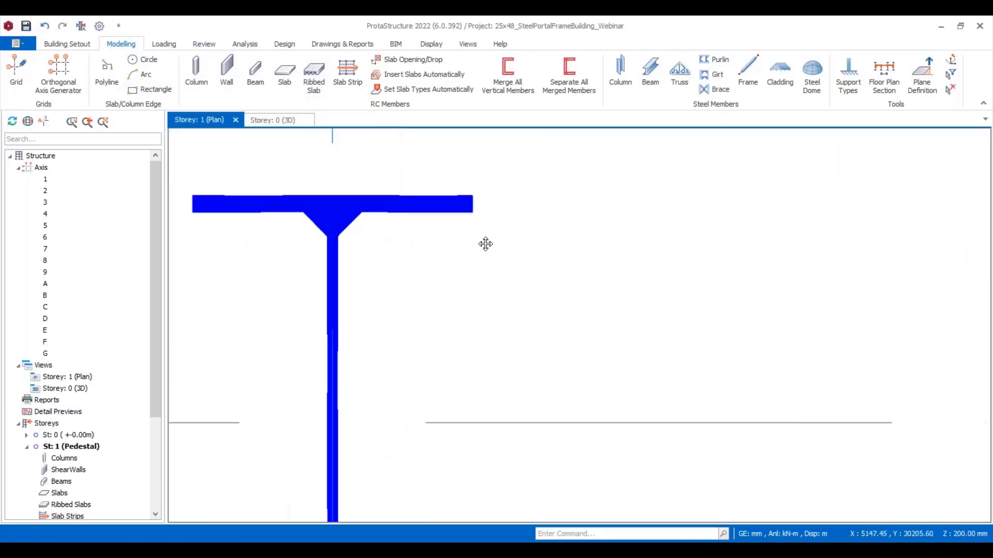
pyautogui.scroll(-3, 516, 261)
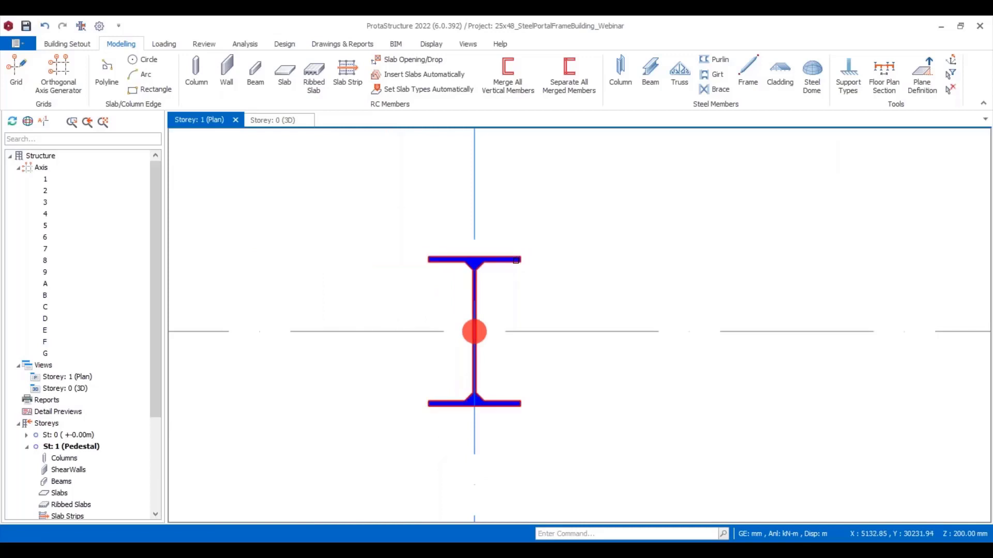
pyautogui.moveTo(516, 261)
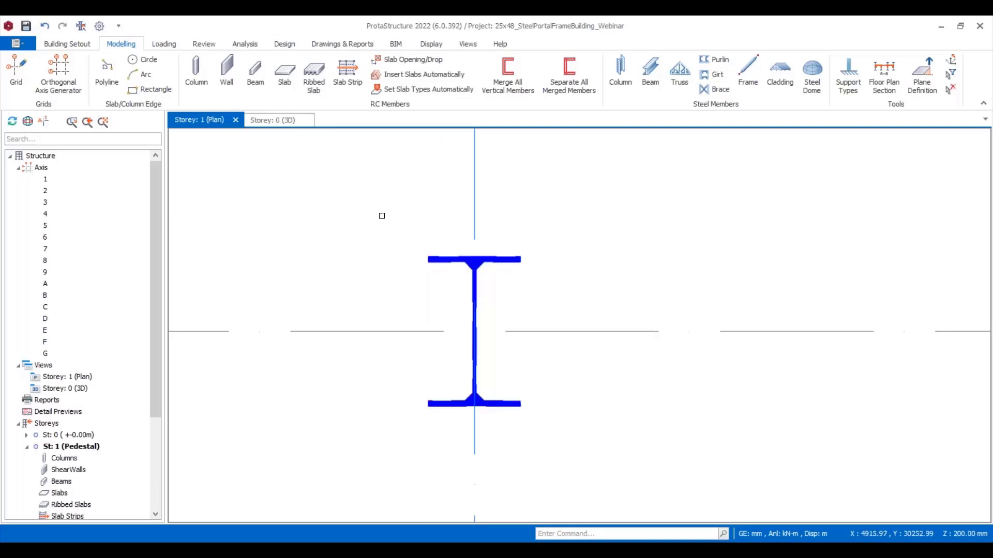
pyautogui.moveTo(387, 196); pyautogui.dragTo(338, 178, button='middle')
pyautogui.click(196, 72)
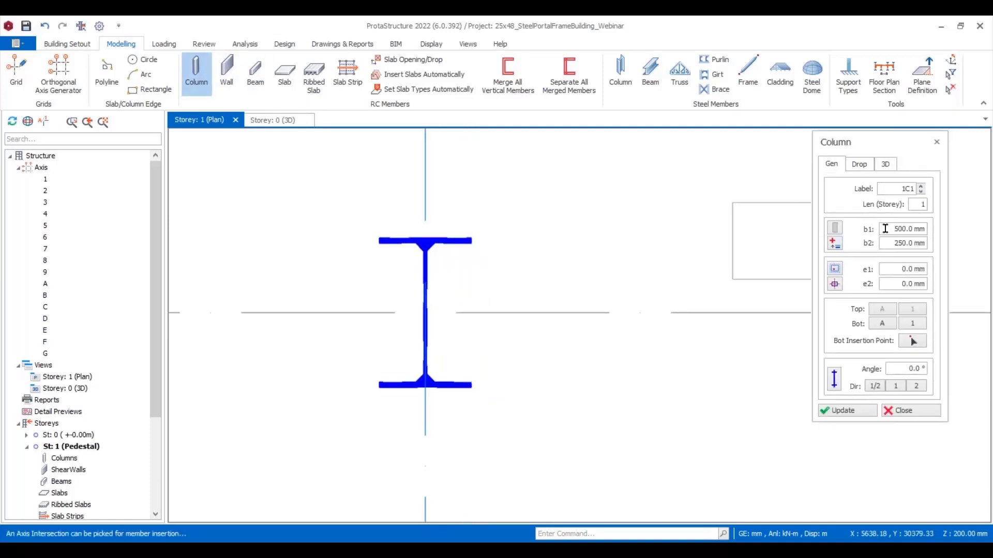
pyautogui.doubleClick(915, 228)
pyautogui.moveTo(916, 228); pyautogui.dragTo(924, 231)
pyautogui.write('8')
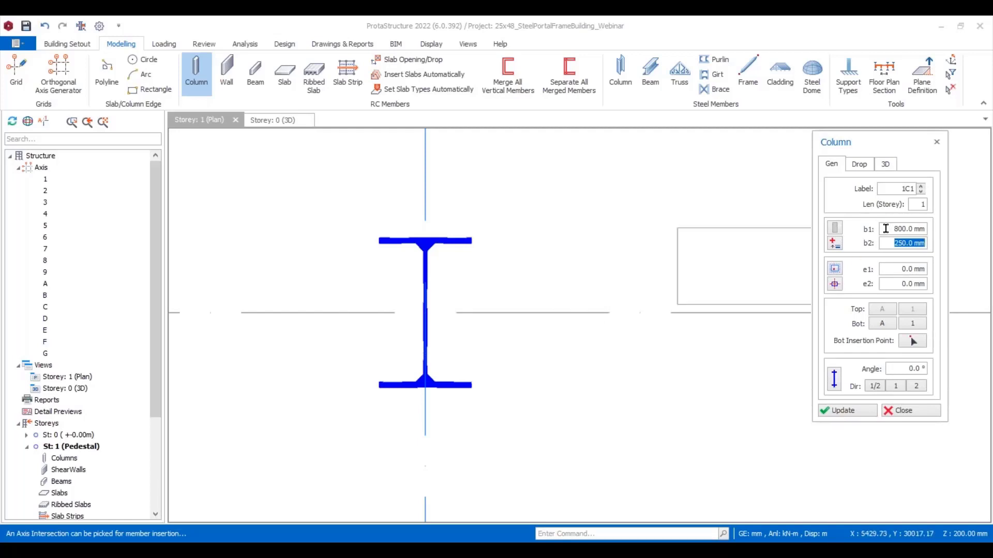
pyautogui.moveTo(885, 228); pyautogui.dragTo(928, 235)
pyautogui.write('6')
pyautogui.moveTo(885, 245); pyautogui.dragTo(940, 250)
pyautogui.write('00')
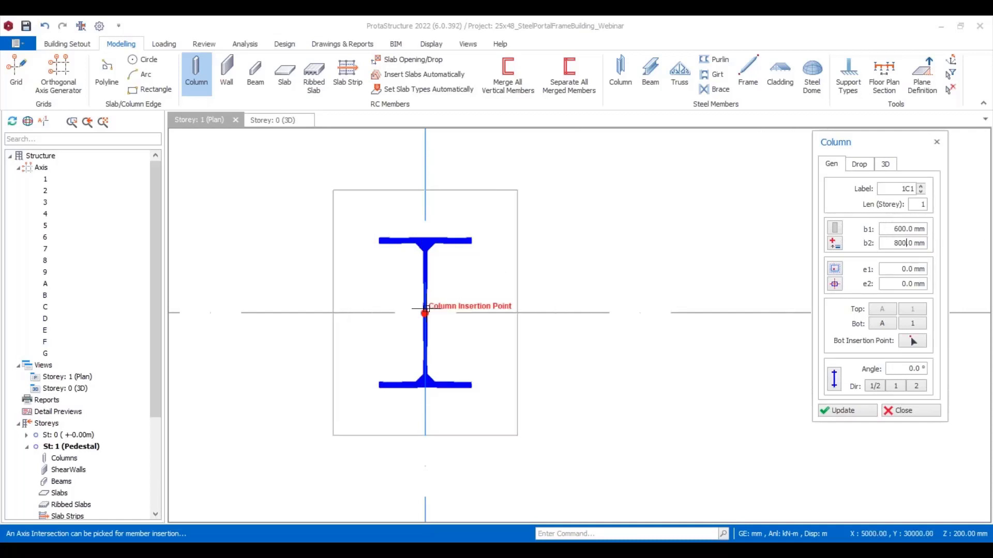
pyautogui.click(425, 313)
pyautogui.scroll(-8, 296, 280)
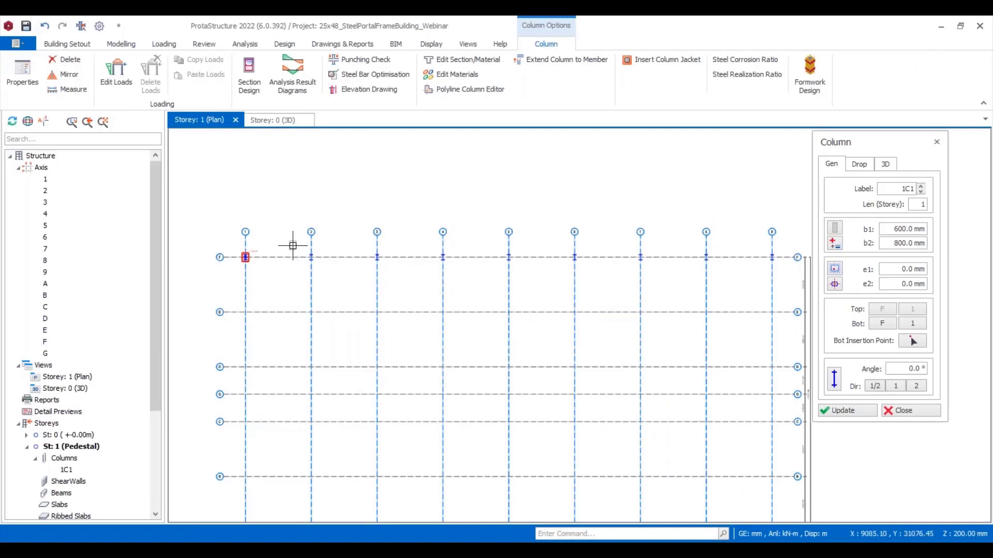
# Insert 600x800 mm concrete pedestal columns at the remaining grid intersections along axis F and at all intersections along axis A.
pyautogui.moveTo(288, 243); pyautogui.dragTo(781, 269)
pyautogui.scroll(-5, 656, 348)
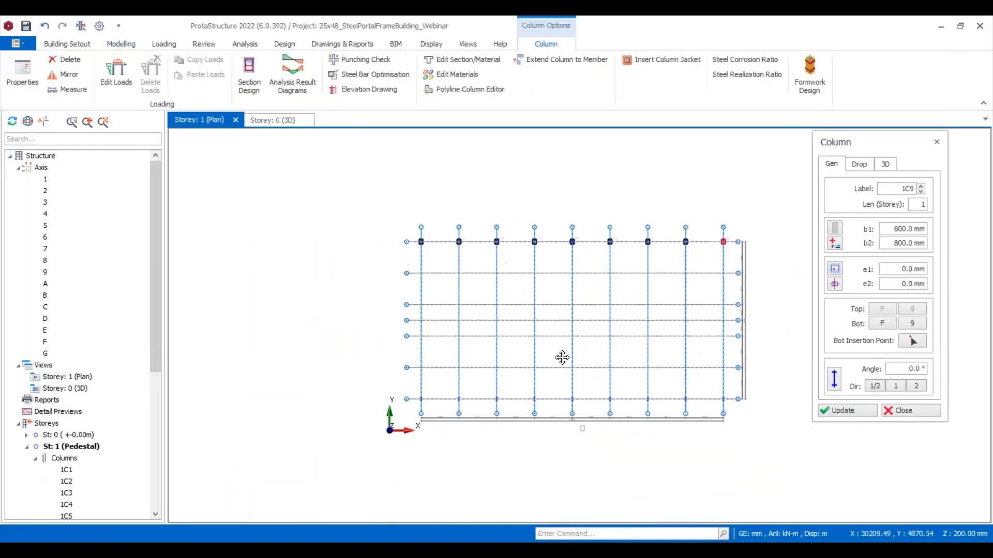
pyautogui.scroll(1, 372, 321)
pyautogui.scroll(1, 454, 332)
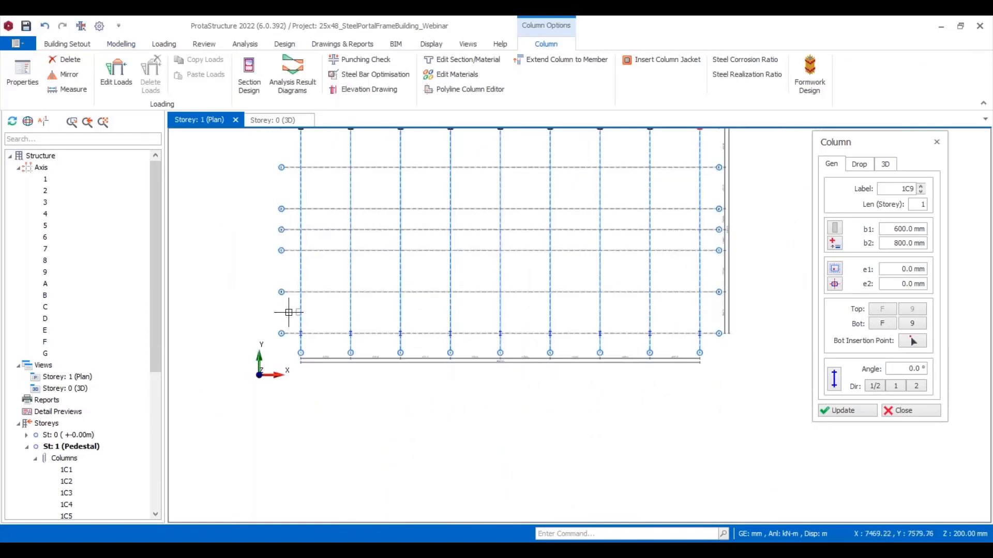
pyautogui.moveTo(293, 328); pyautogui.dragTo(710, 344)
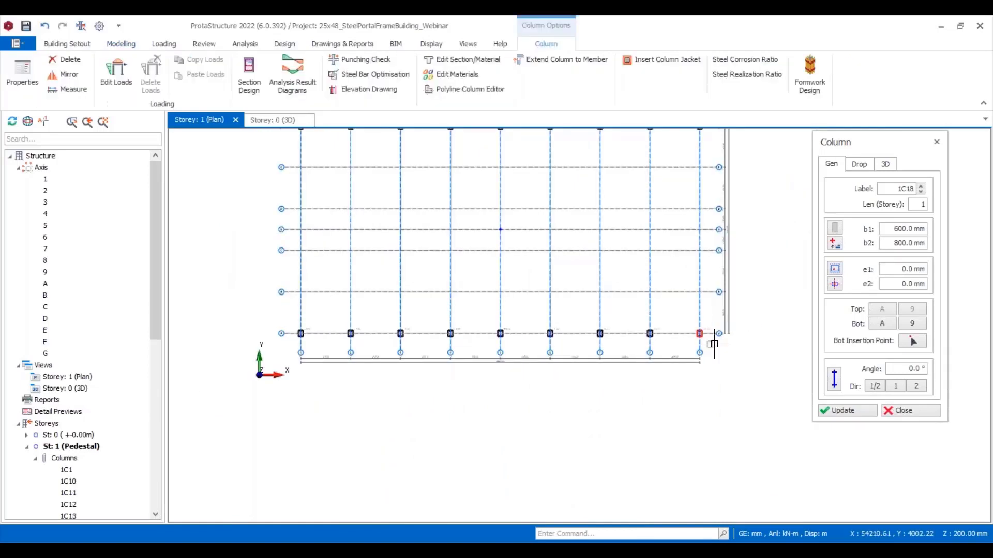
pyautogui.scroll(3, 687, 338)
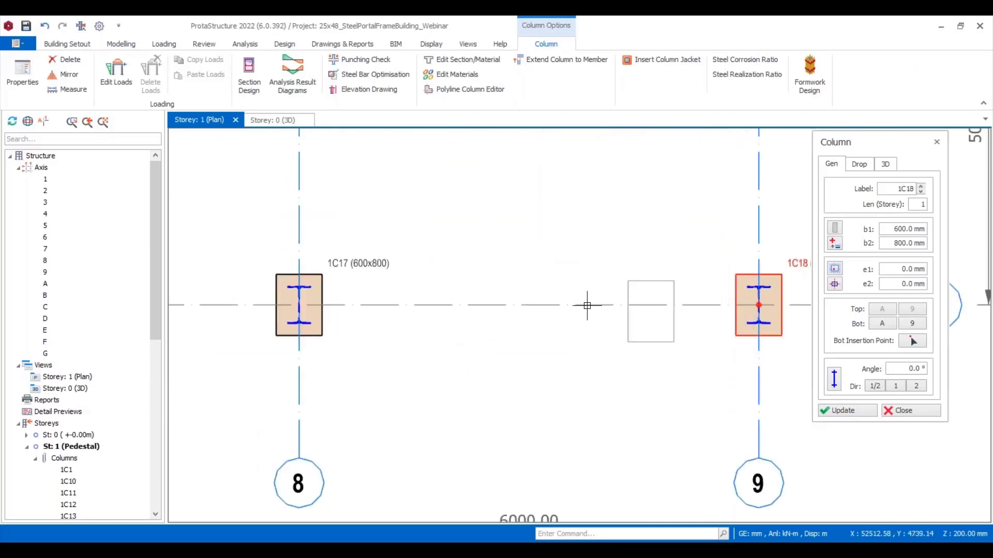
pyautogui.scroll(-2, 707, 329)
pyautogui.moveTo(653, 323); pyautogui.dragTo(803, 377, button='middle')
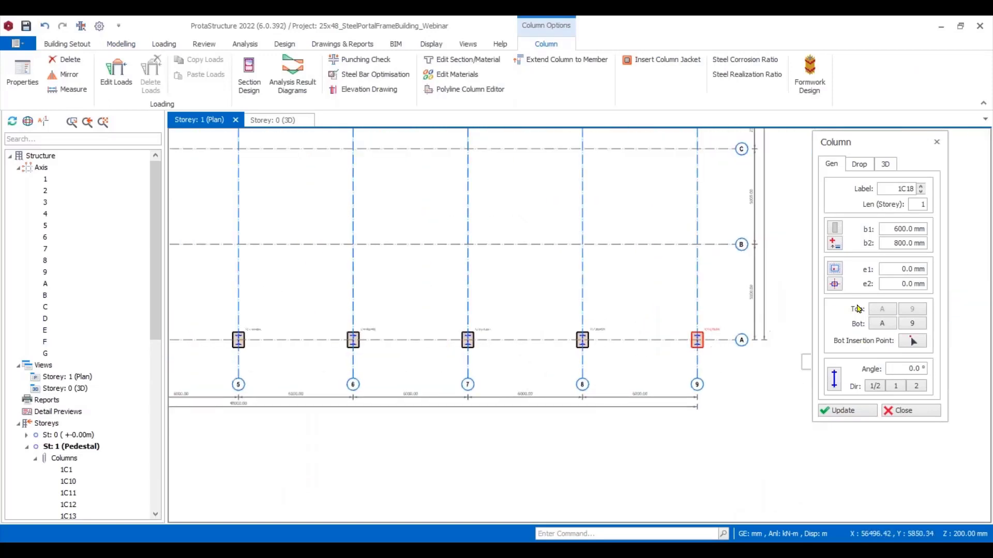
pyautogui.click(900, 411)
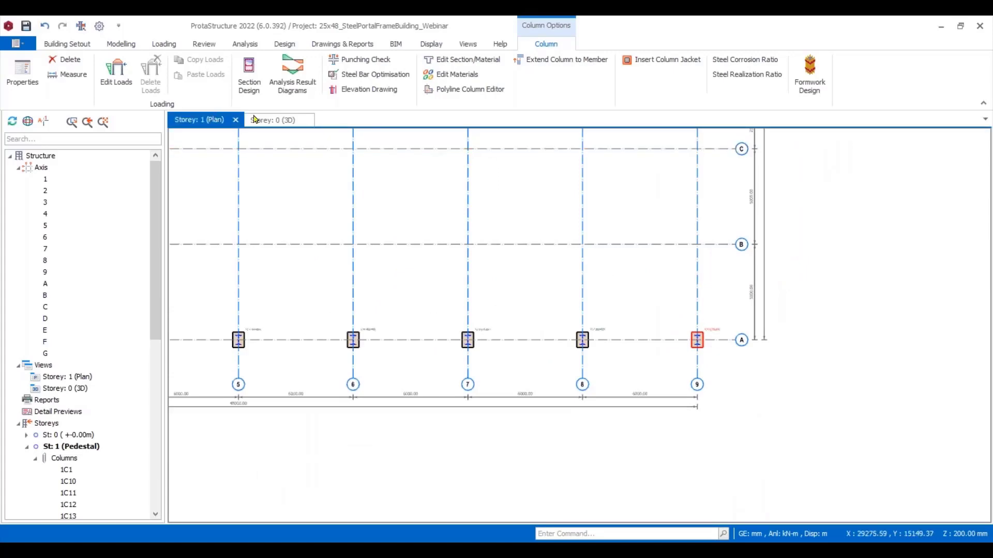
# Examine the concrete pedestals beneath the steel portal frames in the 3D view.
pyautogui.click(276, 123)
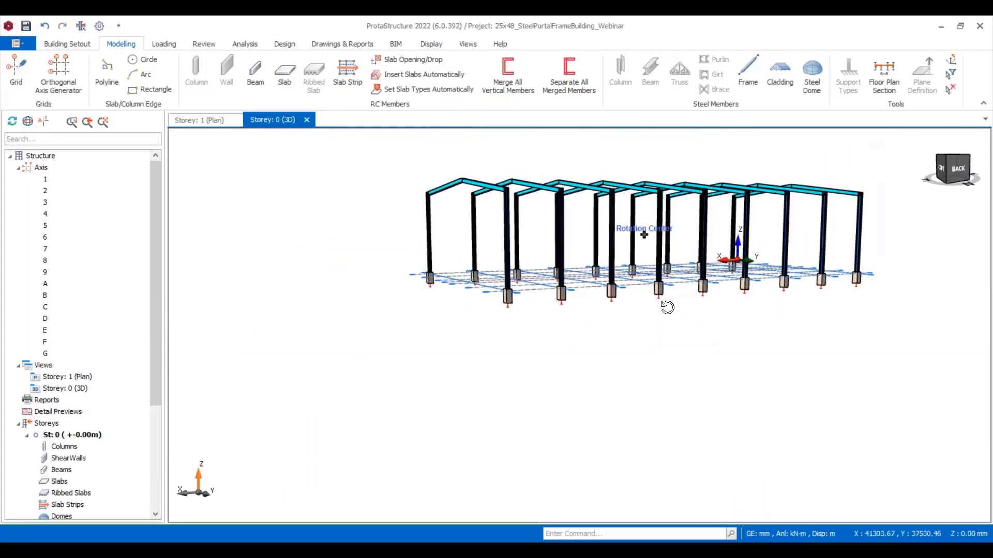
pyautogui.moveTo(643, 288)
pyautogui.mouseDown(button='middle')
pyautogui.moveTo(665, 377)
pyautogui.moveTo(631, 319)
pyautogui.moveTo(782, 348)
pyautogui.moveTo(738, 324)
pyautogui.moveTo(733, 279)
pyautogui.moveTo(693, 355)
pyautogui.moveTo(722, 338)
pyautogui.mouseUp(button='middle')
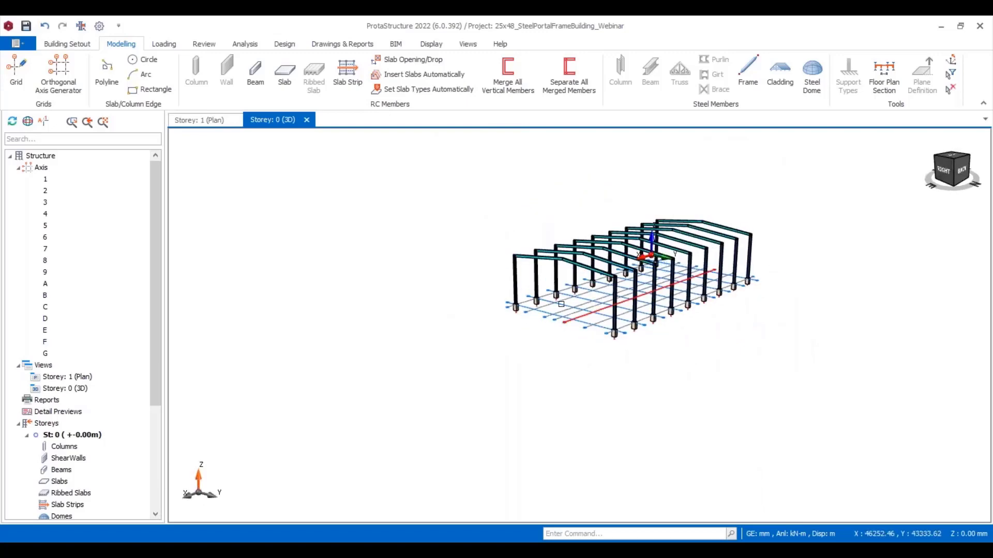
pyautogui.scroll(5, 502, 271)
# Open the Storey 2 (Mezzanine) plan in place of the Storey 1 plan.
pyautogui.click(194, 121)
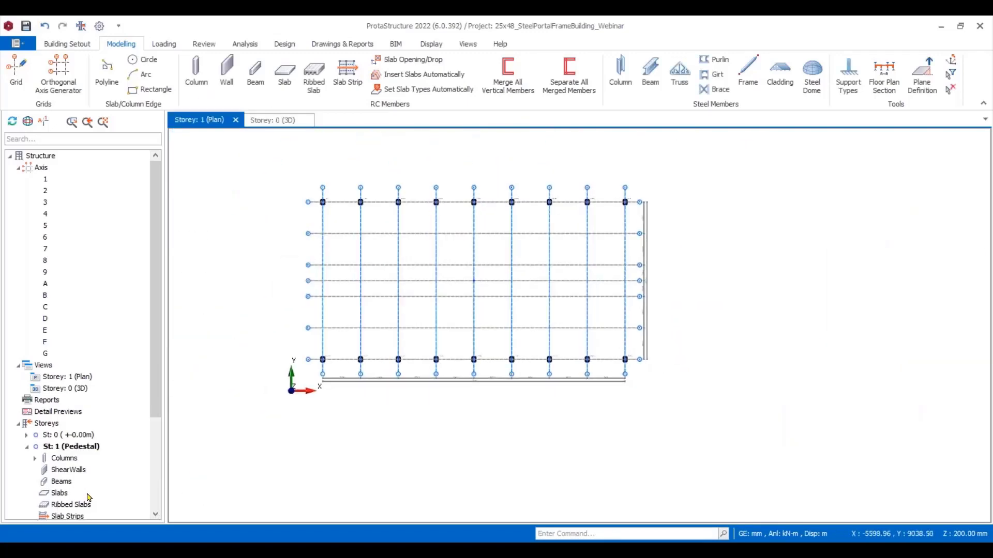
pyautogui.scroll(-3, 88, 437)
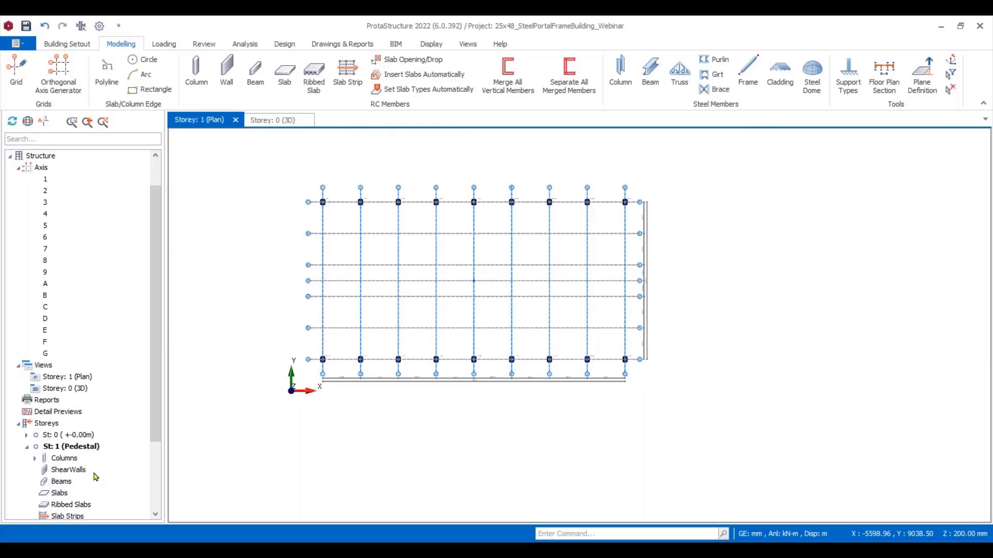
pyautogui.scroll(-1, 94, 440)
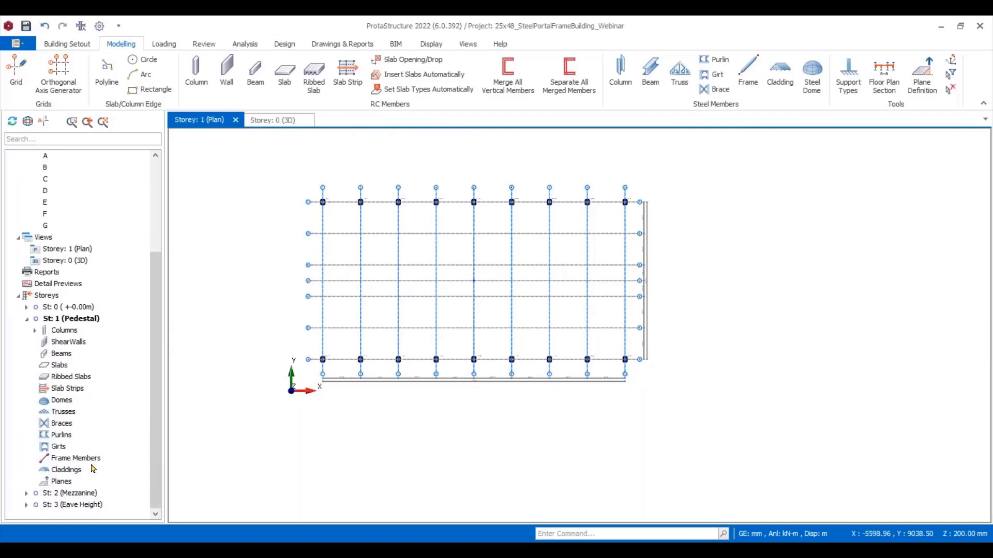
pyautogui.doubleClick(80, 494)
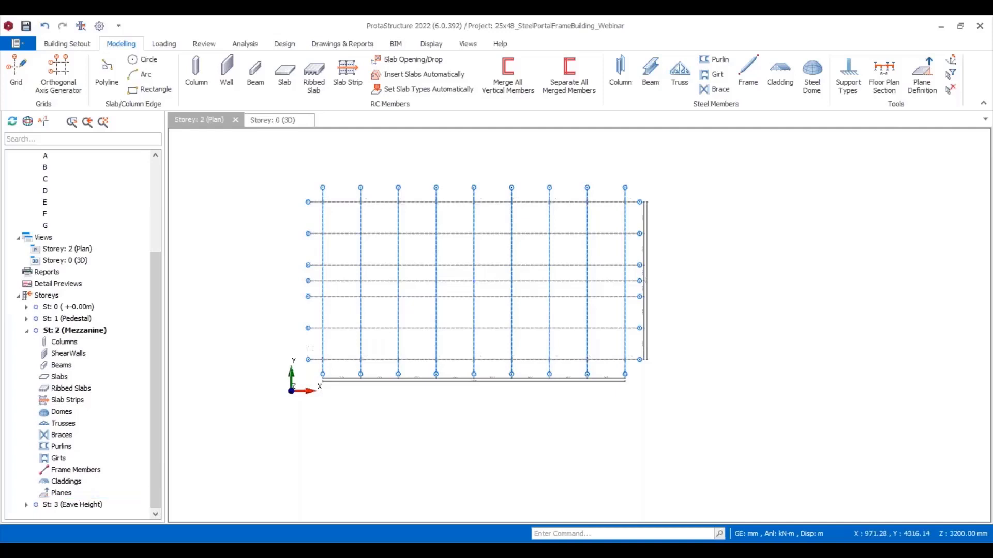
# Examine the mezzanine plan's grid intersections along axes A, B and C and the steel columns on axis A.
pyautogui.scroll(-3, 394, 341)
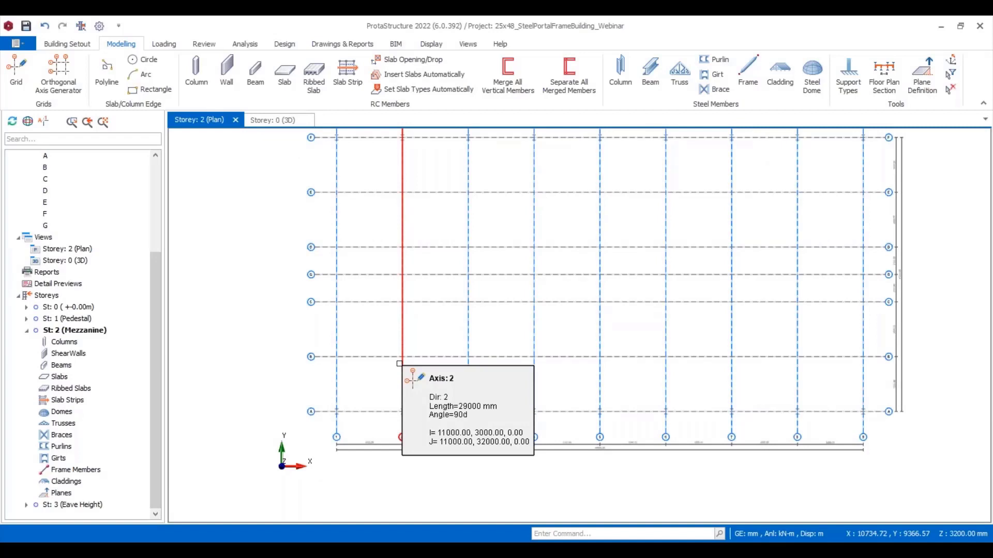
pyautogui.scroll(3, 413, 357)
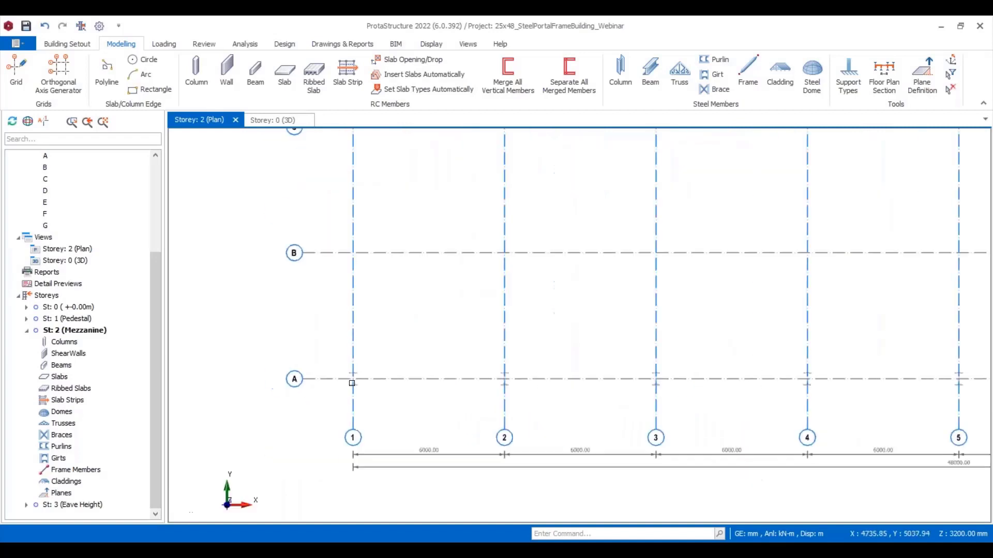
pyautogui.scroll(-2, 434, 344)
pyautogui.moveTo(434, 344); pyautogui.dragTo(397, 379, button='middle')
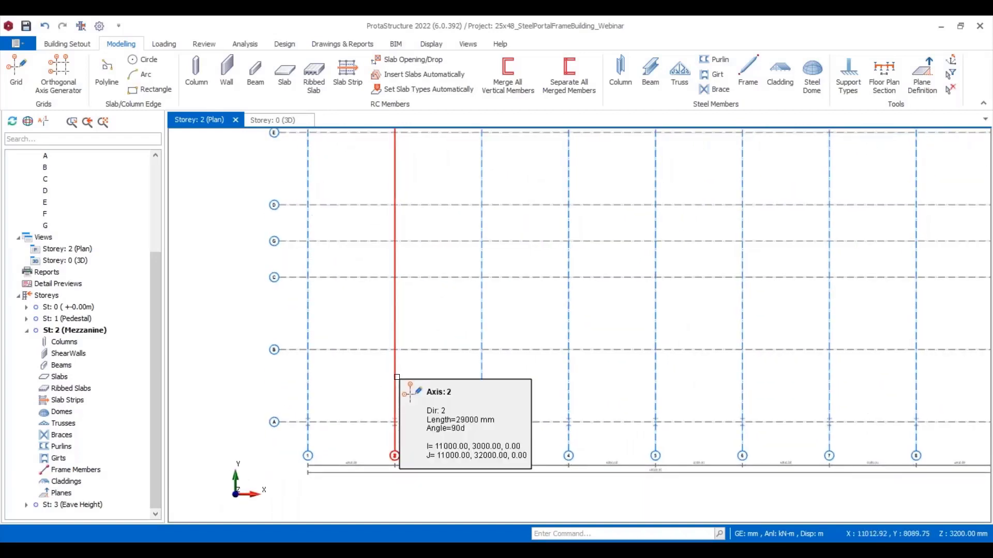
pyautogui.scroll(-2, 367, 369)
pyautogui.scroll(3, 375, 355)
pyautogui.scroll(-4, 368, 348)
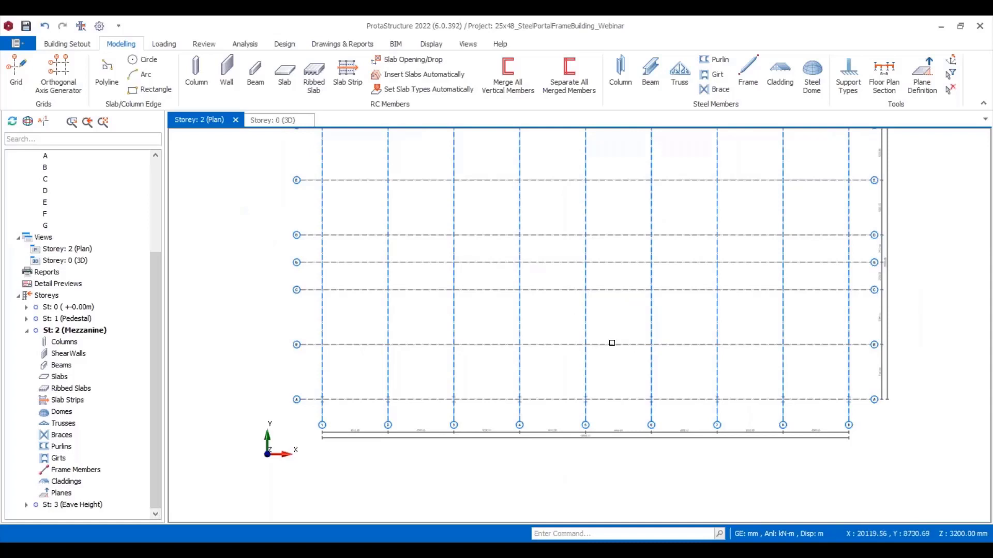
pyautogui.scroll(2, 349, 340)
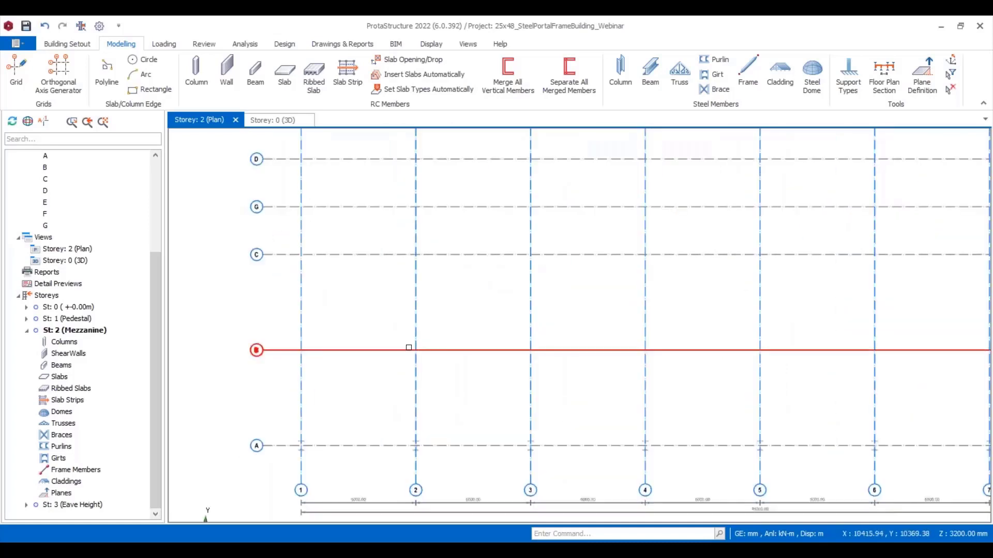
pyautogui.scroll(-4, 465, 359)
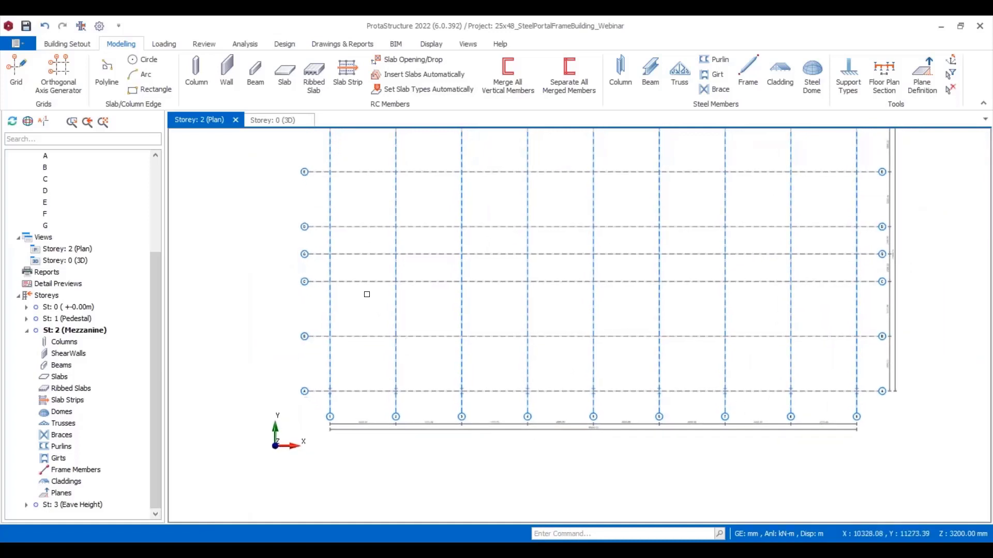
pyautogui.scroll(3, 362, 364)
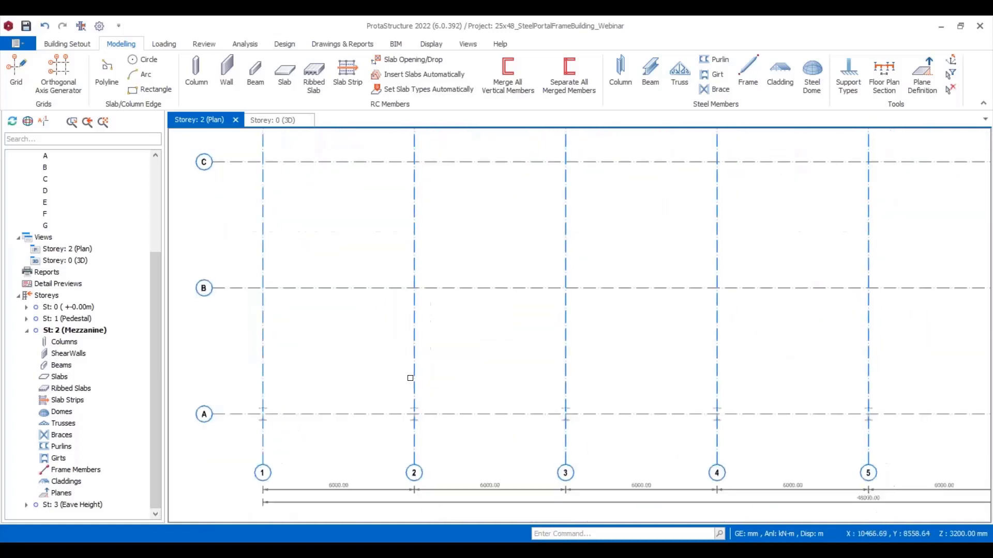
pyautogui.scroll(4, 411, 378)
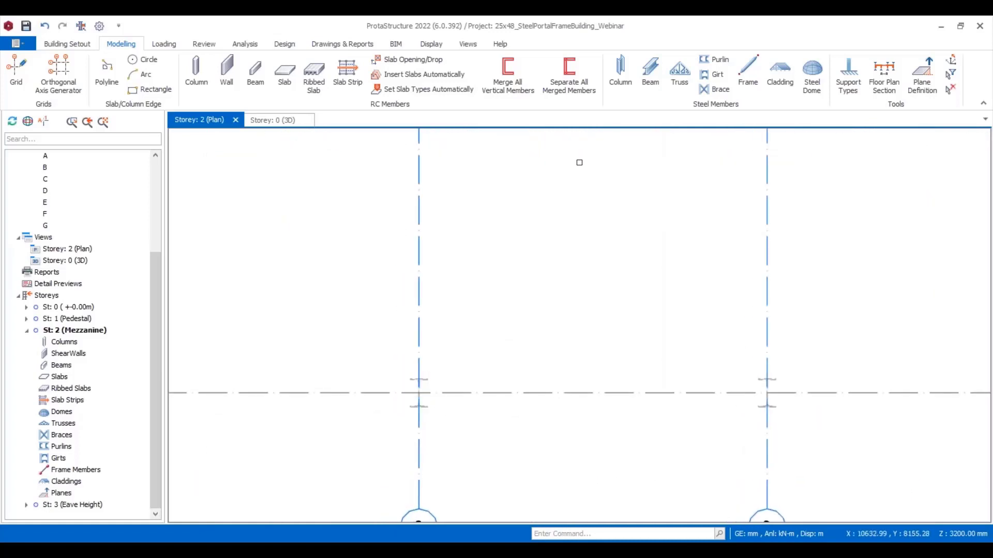
# Start a new steel column and assign it the Malaysian UB 250x250x67 section.
pyautogui.click(620, 75)
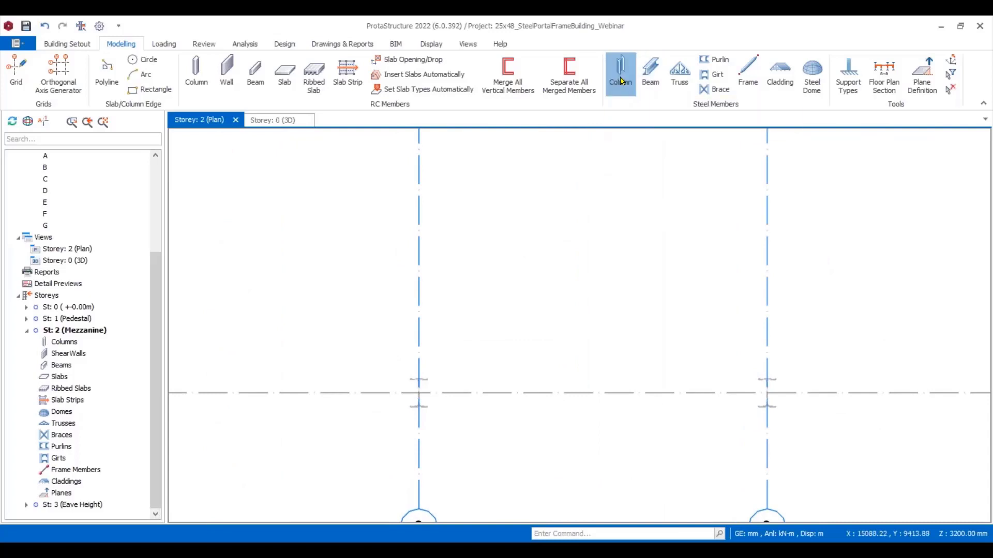
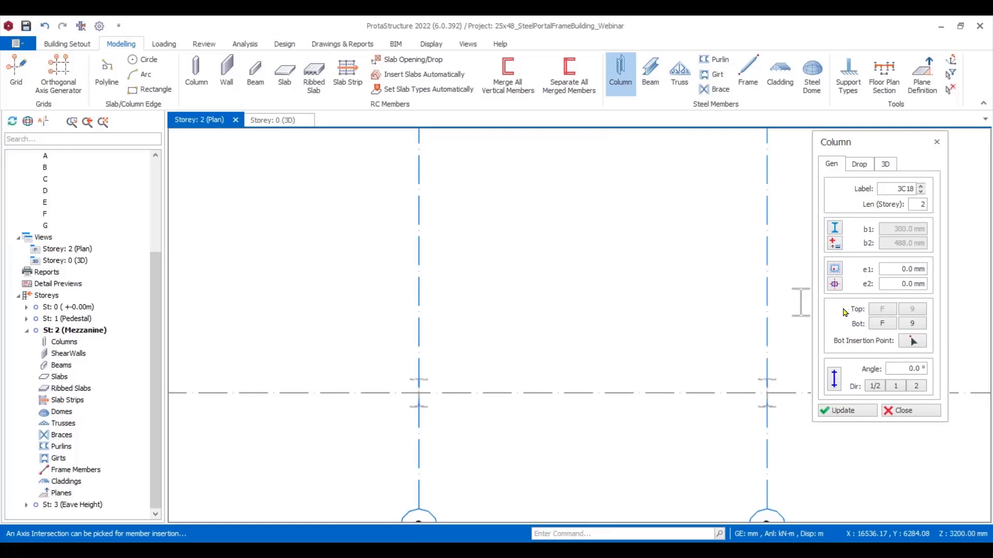
pyautogui.click(834, 229)
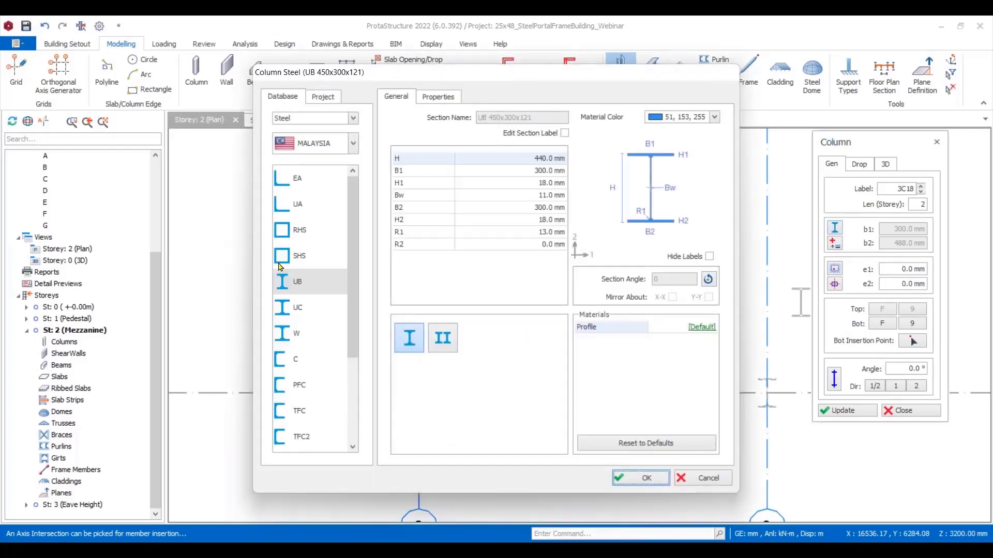
pyautogui.click(298, 283)
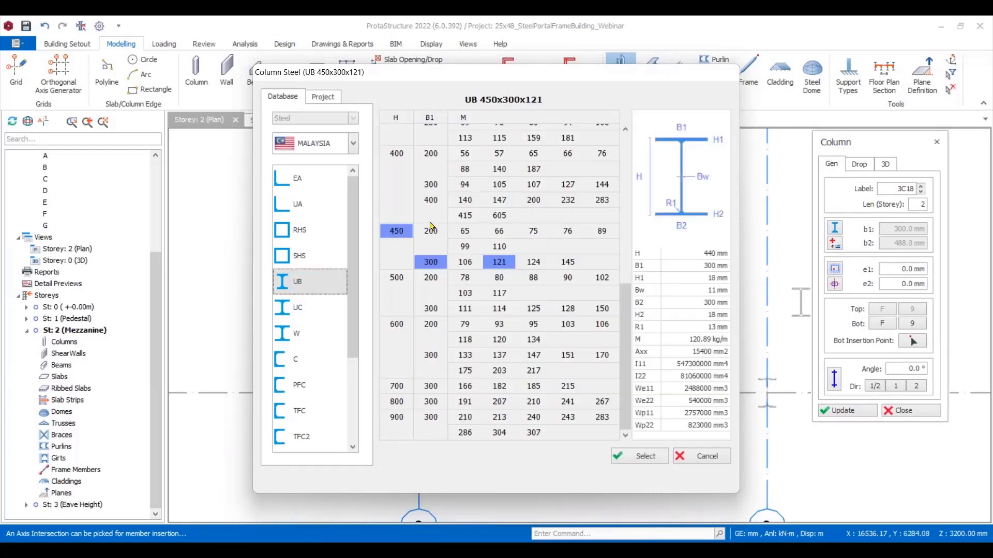
pyautogui.scroll(3, 455, 218)
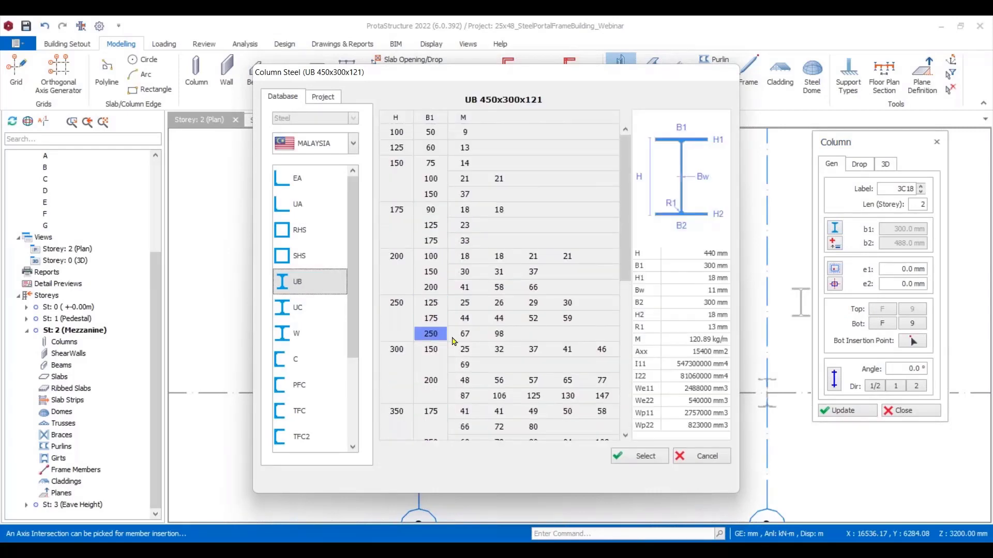
pyautogui.click(432, 337)
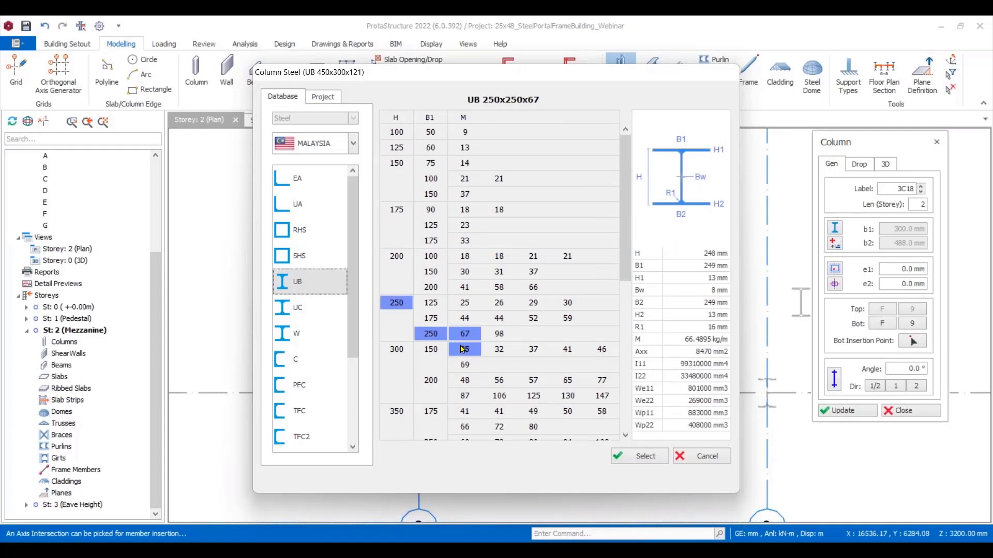
pyautogui.click(645, 457)
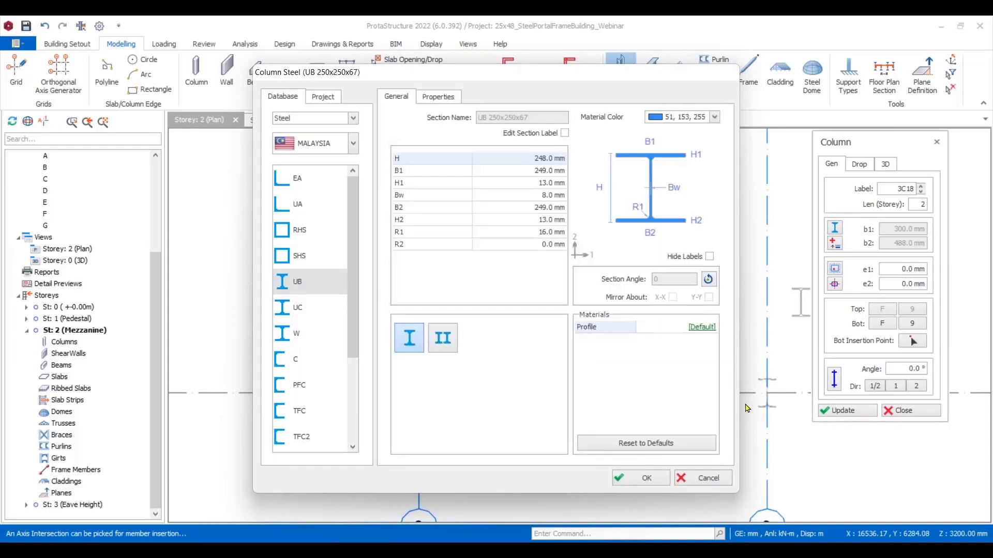
pyautogui.click(646, 479)
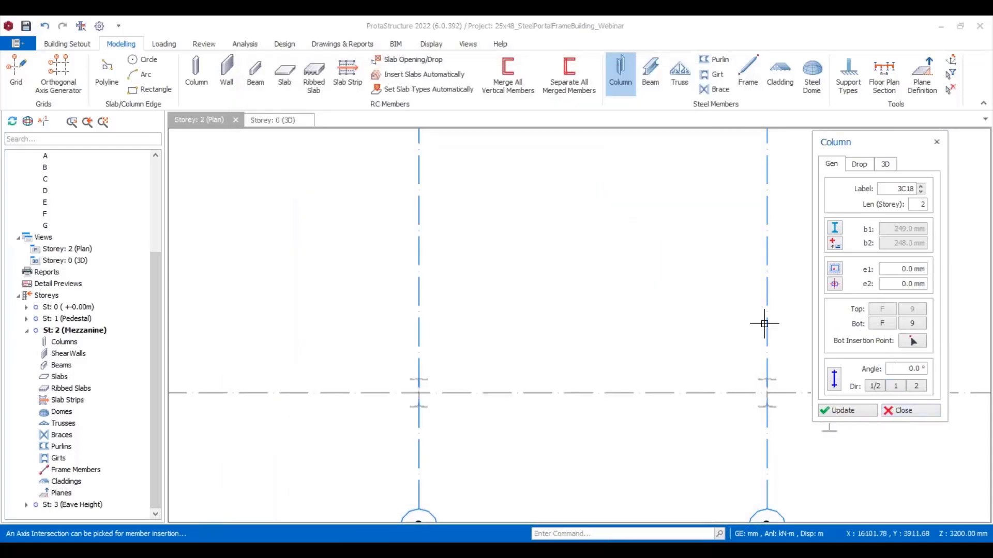
# Insert the UB 250x250x67 steel column at the intersection of axes B and 2 in the mezzanine plan.
pyautogui.scroll(-3, 547, 289)
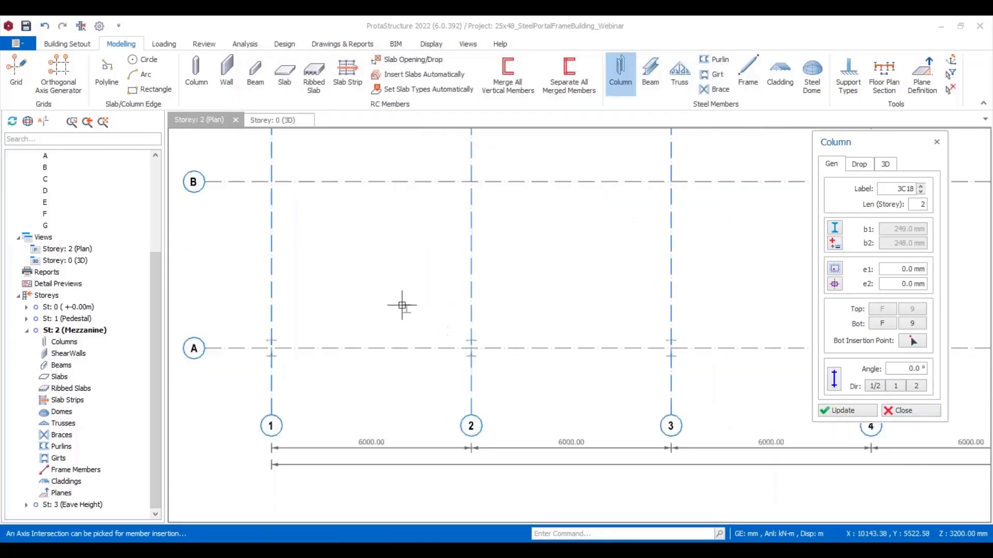
pyautogui.moveTo(402, 305); pyautogui.dragTo(480, 359, button='middle')
pyautogui.moveTo(573, 299); pyautogui.dragTo(572, 306, button='middle')
pyautogui.scroll(5, 517, 283)
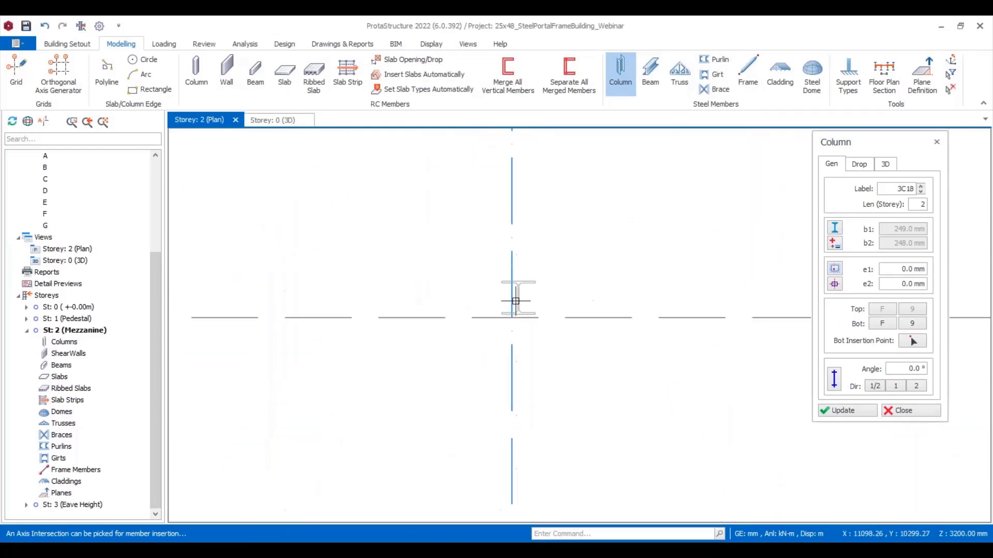
pyautogui.scroll(-5, 513, 290)
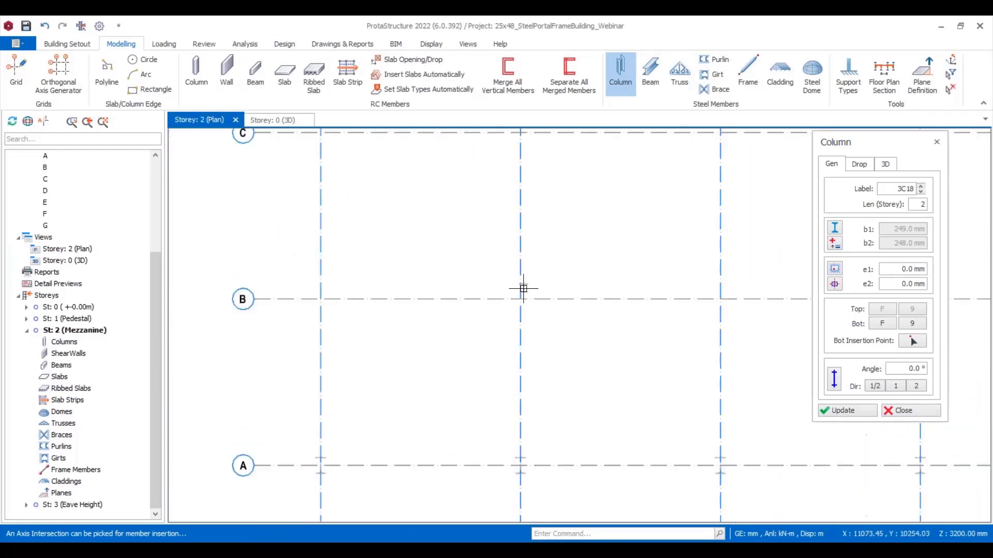
pyautogui.scroll(2, 515, 232)
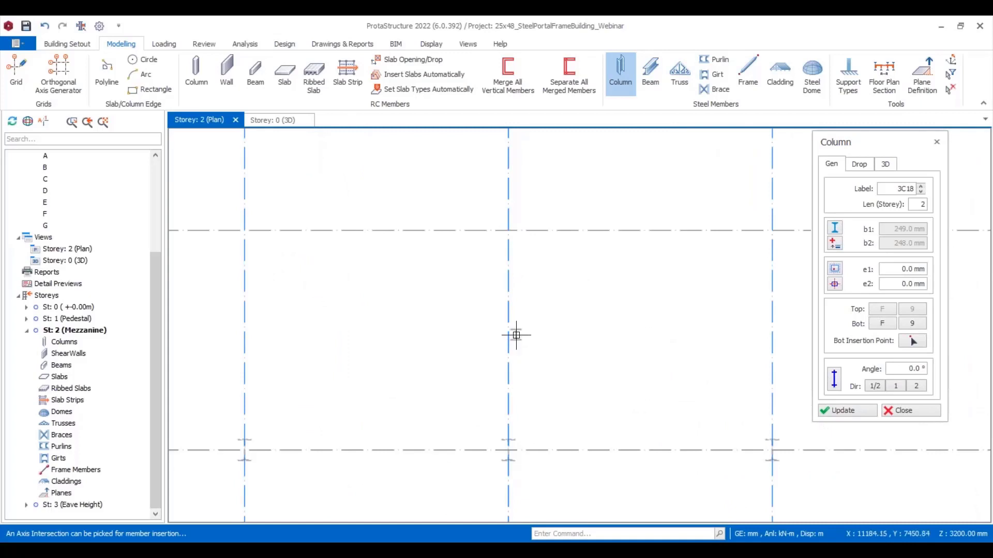
pyautogui.scroll(-2, 516, 335)
pyautogui.moveTo(543, 299); pyautogui.dragTo(556, 401, button='middle')
pyautogui.scroll(4, 355, 377)
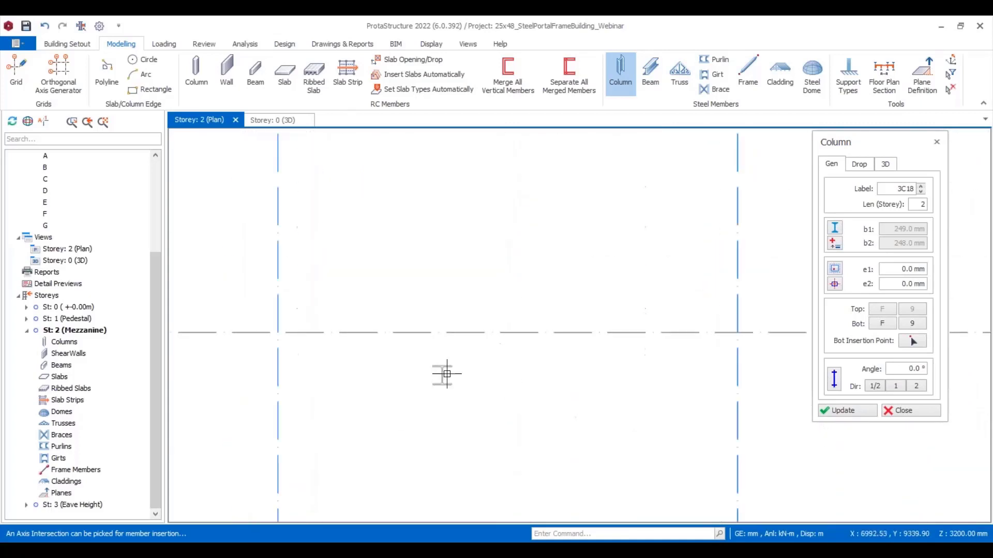
pyautogui.scroll(-2, 447, 374)
pyautogui.scroll(4, 593, 346)
pyautogui.click(594, 347)
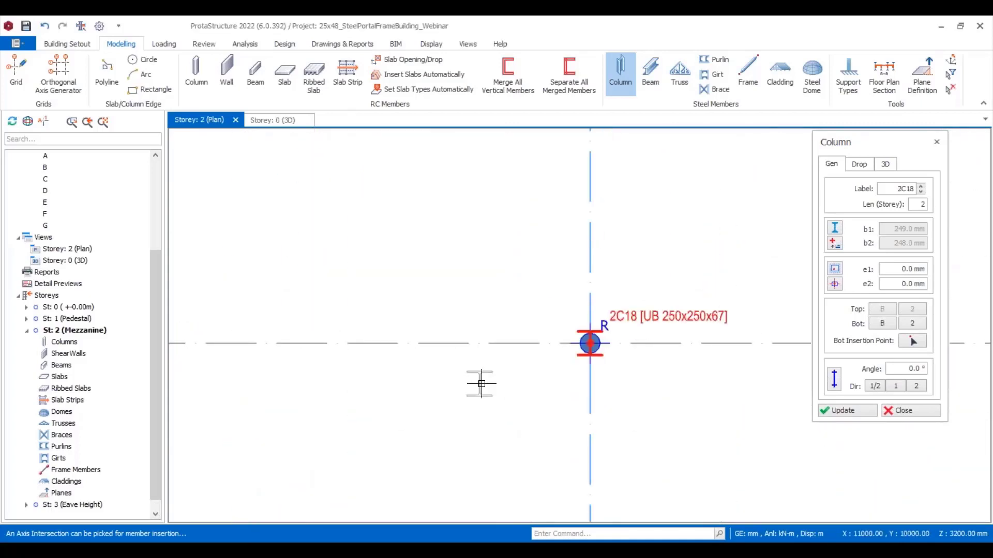
pyautogui.scroll(-2, 483, 383)
pyautogui.moveTo(301, 388); pyautogui.dragTo(419, 352, button='middle')
pyautogui.scroll(-2, 419, 351)
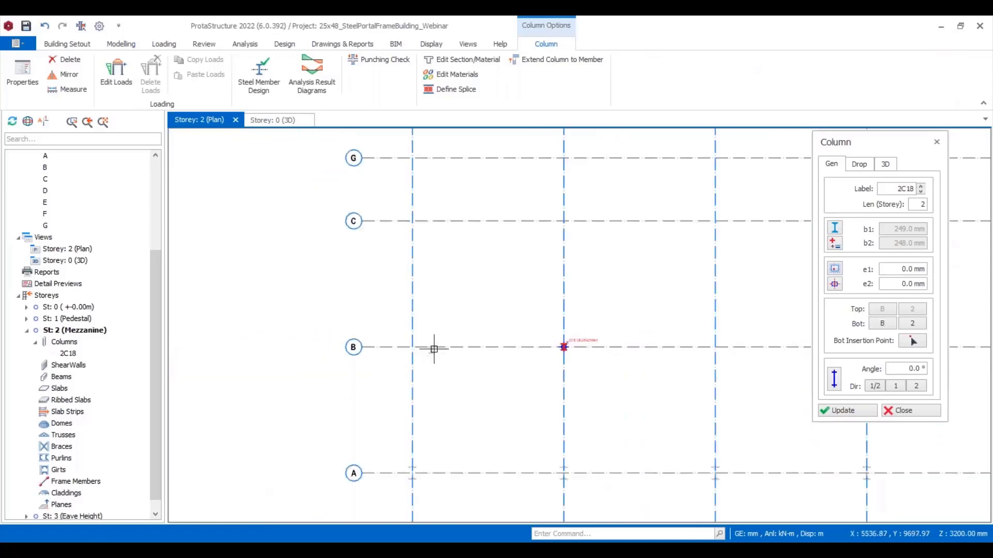
# Insert UB 250x250x67 steel columns at intersections C/2, C/3 and B/3 in the mezzanine plan and finish column insertion.
pyautogui.scroll(1, 423, 255)
pyautogui.scroll(-1, 388, 300)
pyautogui.moveTo(640, 274); pyautogui.dragTo(545, 268, button='middle')
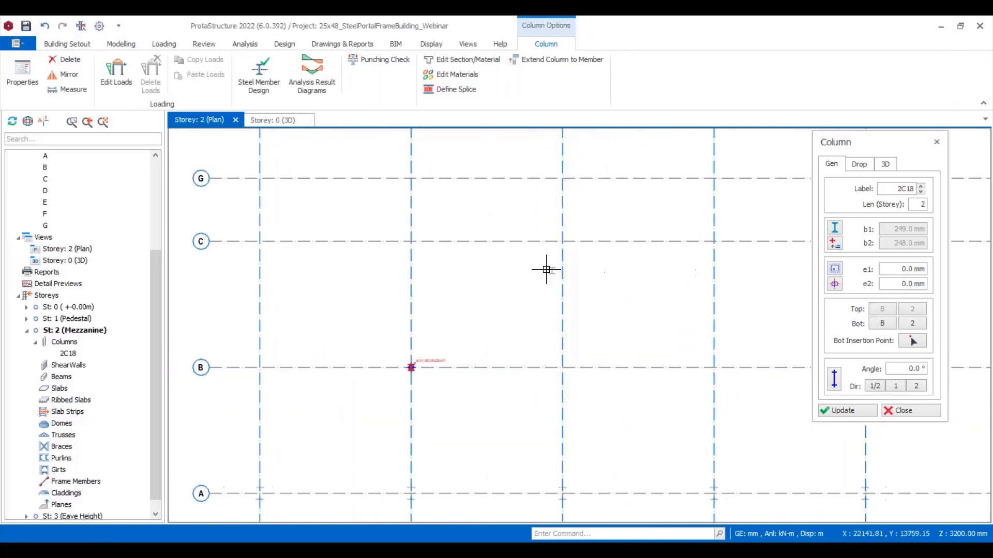
pyautogui.scroll(3, 443, 255)
pyautogui.click(392, 261)
pyautogui.scroll(-2, 392, 259)
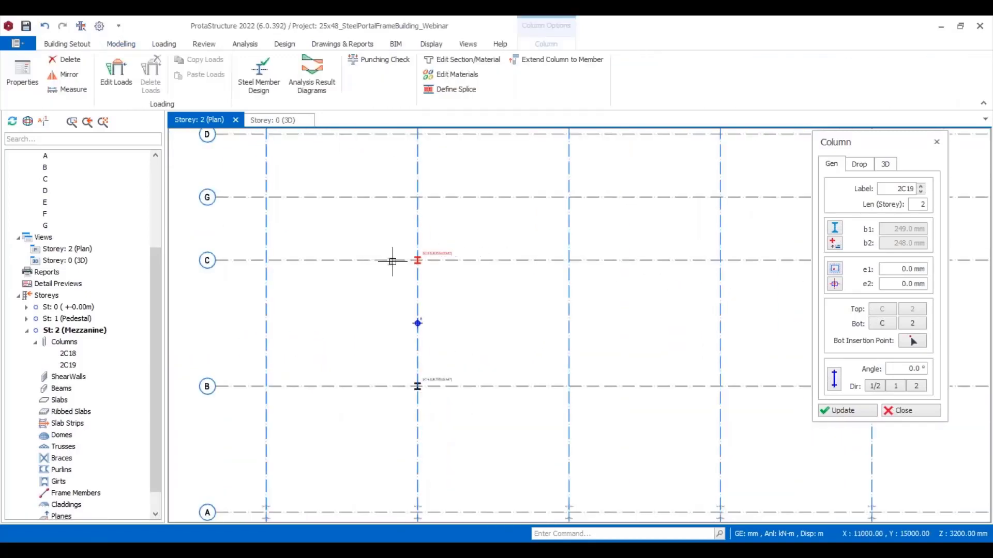
pyautogui.scroll(-2, 497, 259)
pyautogui.scroll(2, 485, 254)
pyautogui.click(484, 255)
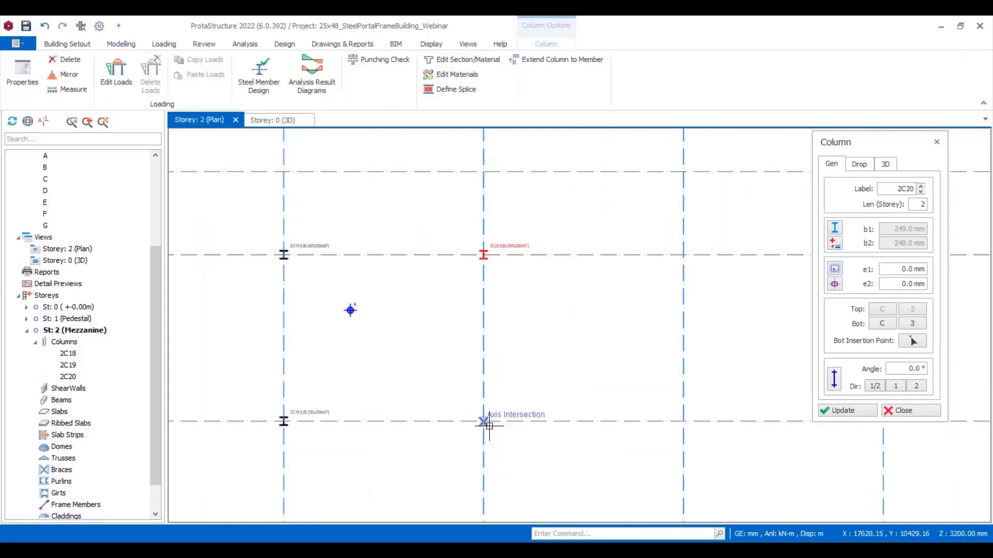
pyautogui.click(484, 422)
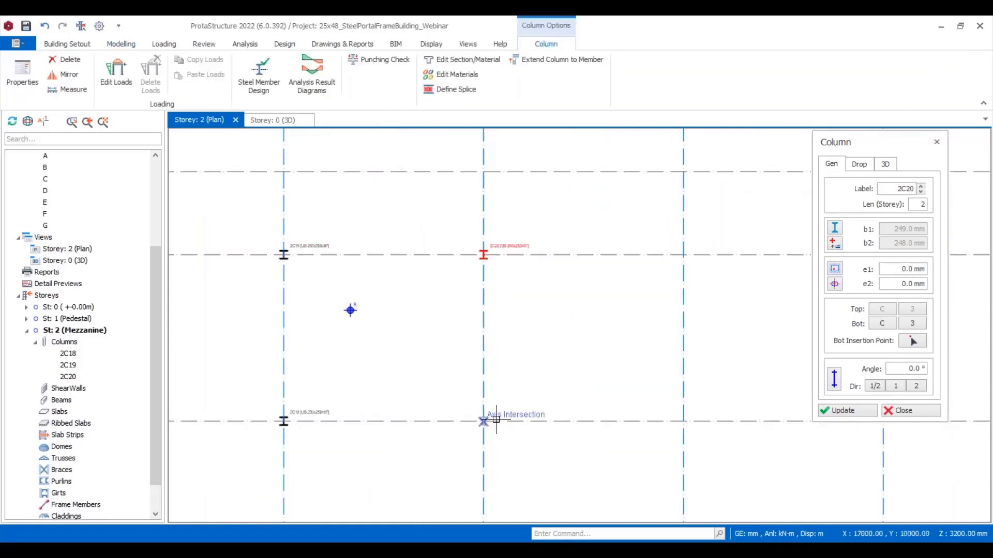
pyautogui.click(903, 411)
# Open the Storey 3 (Eave Height) plan in place of the mezzanine plan.
pyautogui.scroll(-3, 392, 357)
pyautogui.scroll(4, 445, 362)
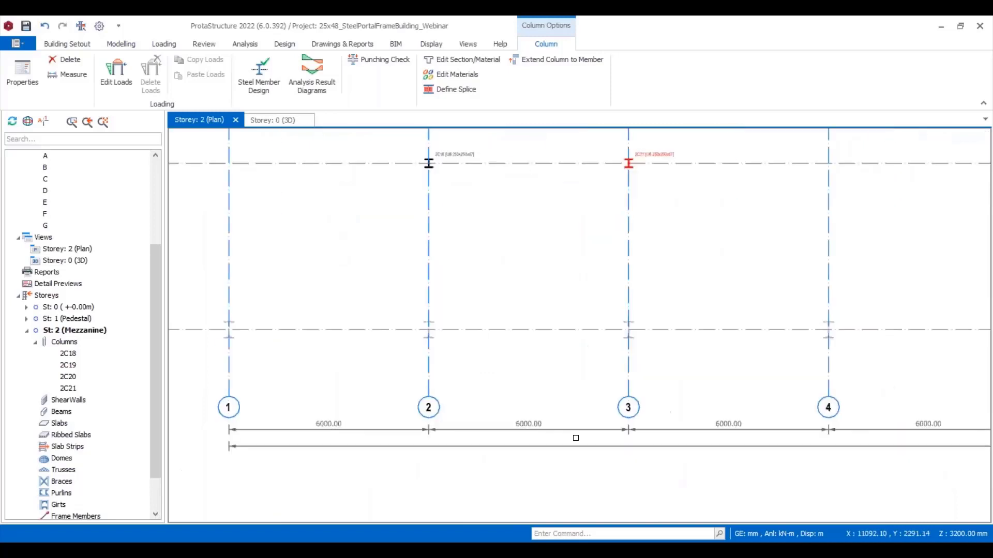
pyautogui.scroll(-2, 576, 438)
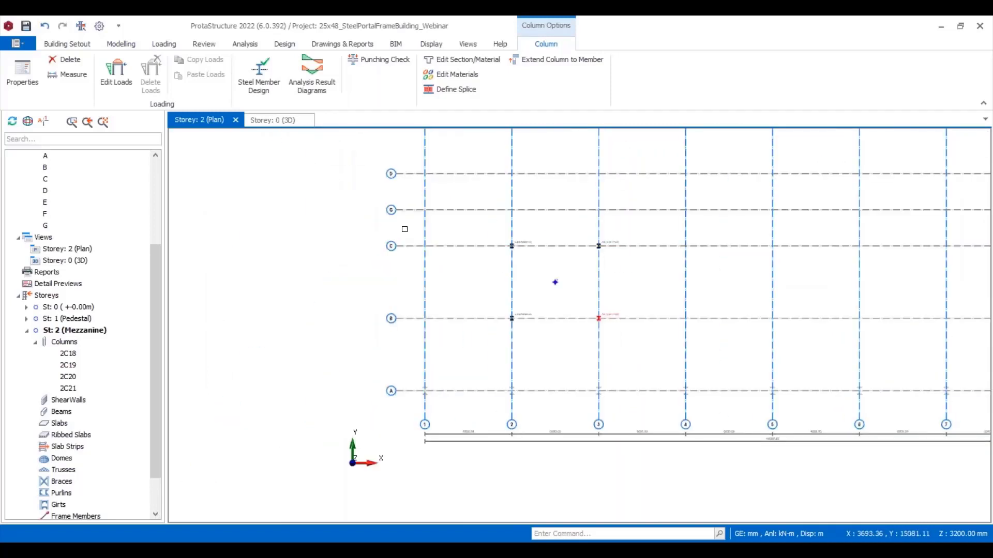
pyautogui.scroll(3, 425, 259)
pyautogui.scroll(-4, 466, 262)
pyautogui.scroll(-2, 485, 262)
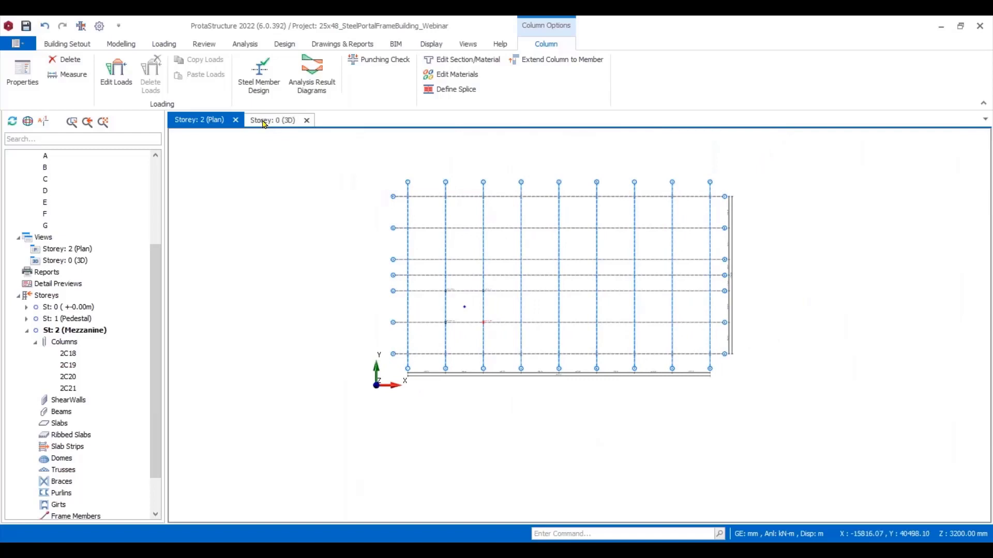
pyautogui.scroll(-1, 106, 388)
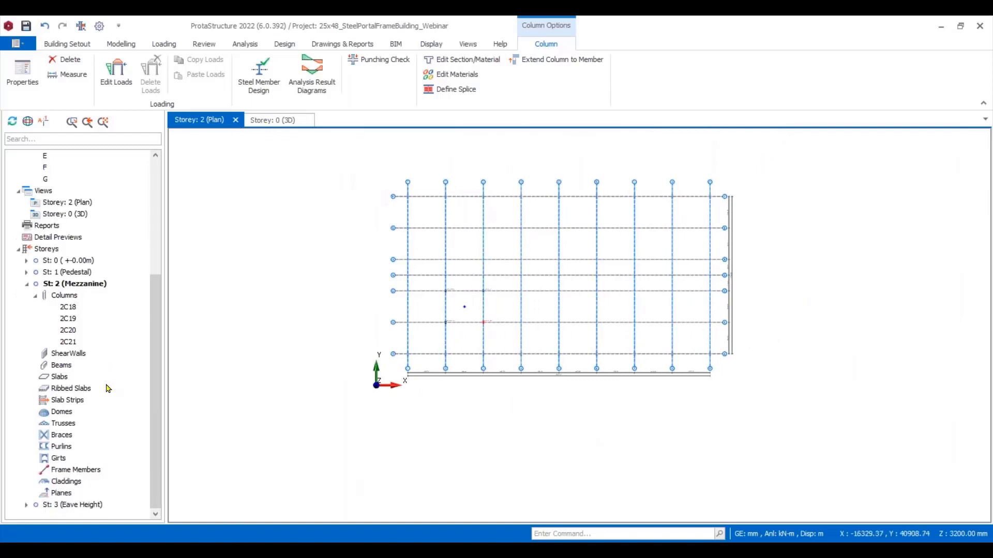
pyautogui.doubleClick(73, 506)
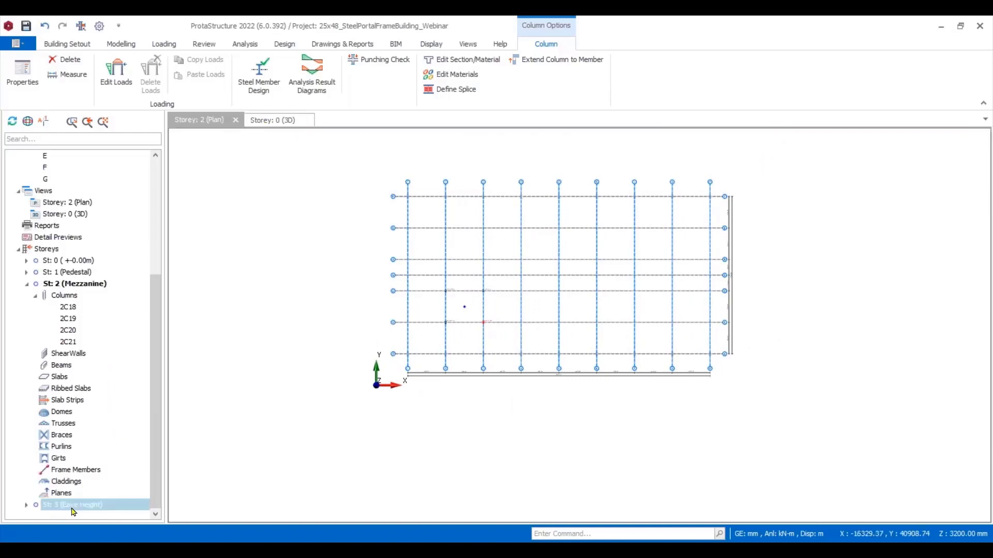
# Examine the eave height plan's portal frames and their grid intersections between axes A and F.
pyautogui.scroll(2, 492, 296)
pyautogui.scroll(3, 353, 344)
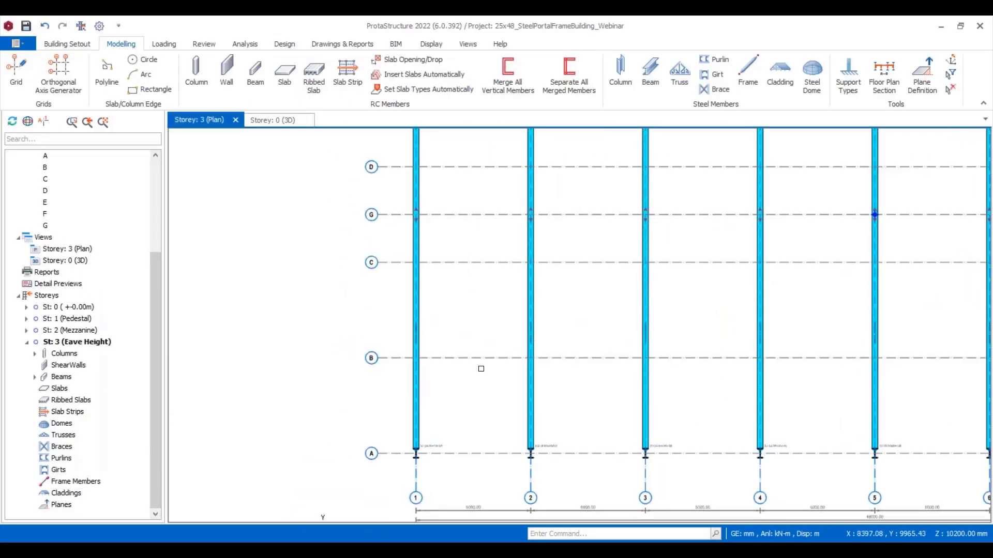
pyautogui.moveTo(481, 369); pyautogui.dragTo(494, 343, button='middle')
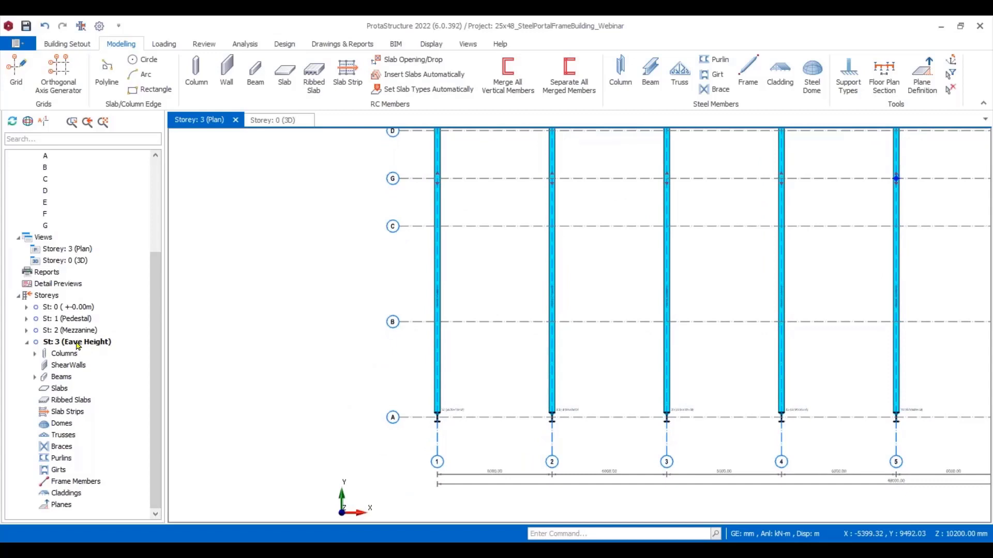
pyautogui.moveTo(466, 378); pyautogui.dragTo(474, 357, button='middle')
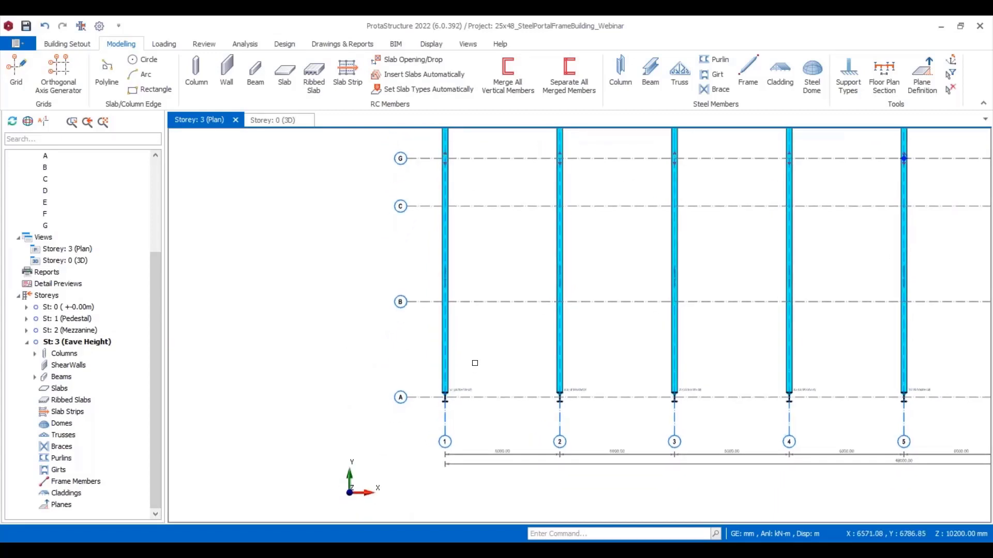
pyautogui.moveTo(433, 343); pyautogui.dragTo(452, 410, button='middle')
pyautogui.scroll(4, 452, 410)
pyautogui.scroll(-2, 451, 410)
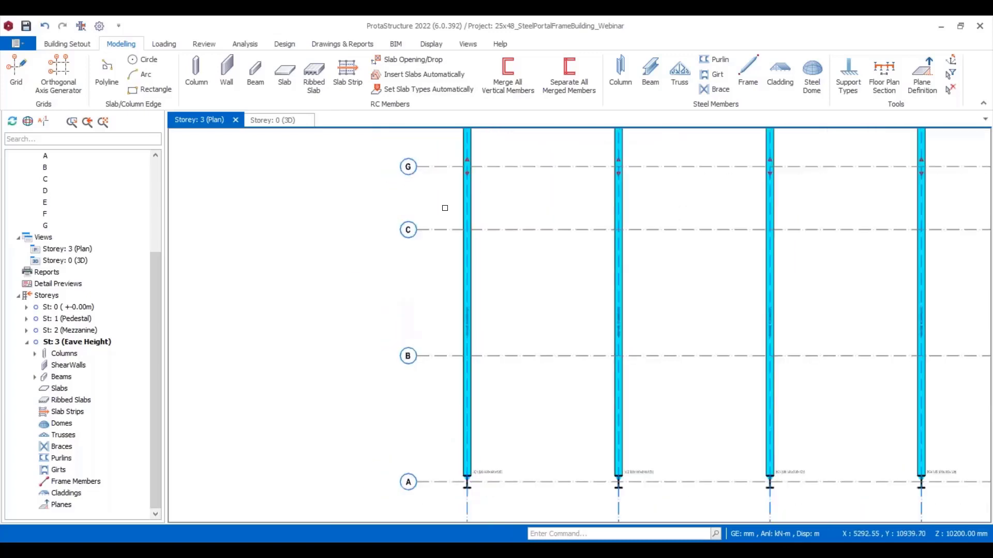
pyautogui.moveTo(450, 236); pyautogui.dragTo(482, 447, button='middle')
pyautogui.scroll(-1, 487, 398)
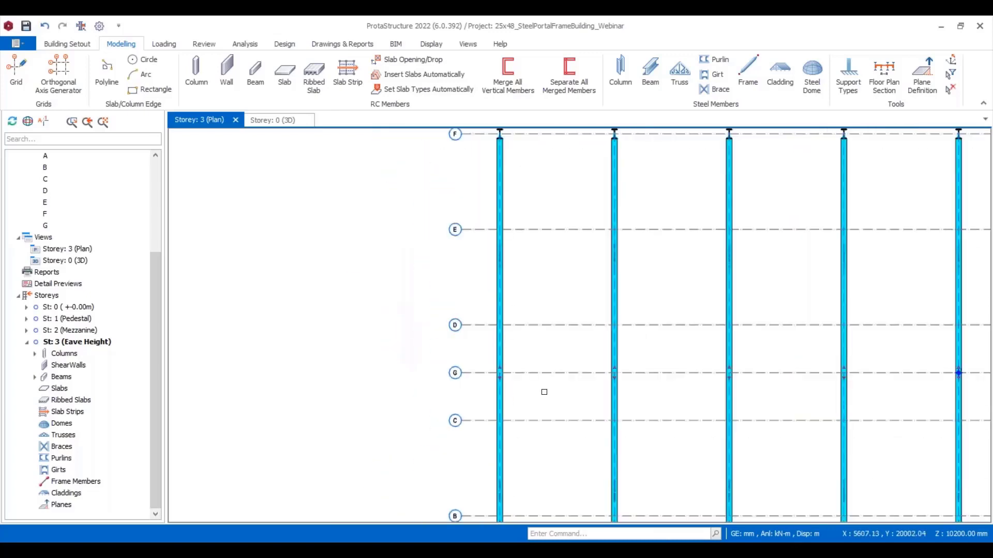
pyautogui.moveTo(521, 372); pyautogui.dragTo(354, 278, button='middle')
pyautogui.scroll(-2, 385, 303)
# Open the properties of the steel column at A/1 and choose the Malaysian UB 300x200x48 section for new columns.
pyautogui.scroll(4, 365, 396)
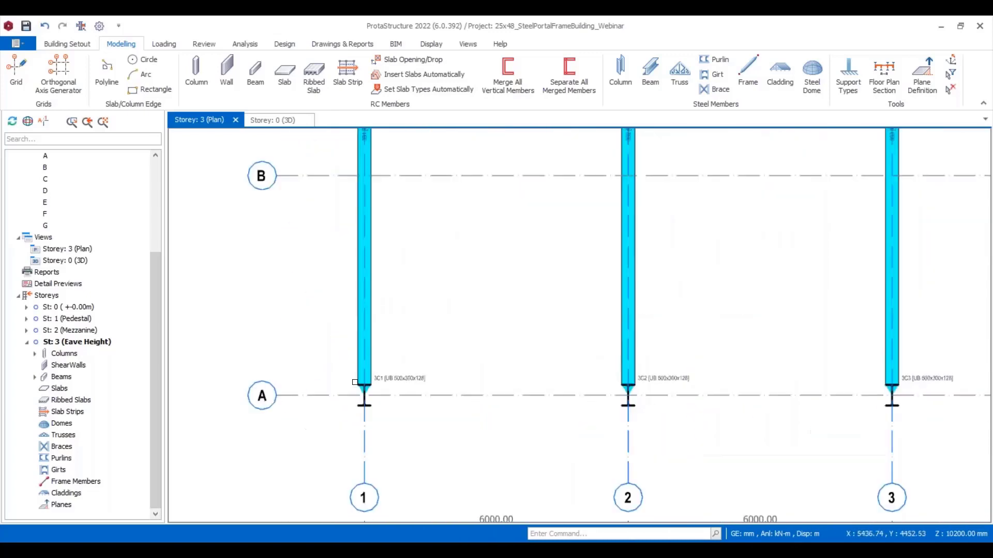
pyautogui.scroll(4, 355, 382)
pyautogui.doubleClick(527, 380)
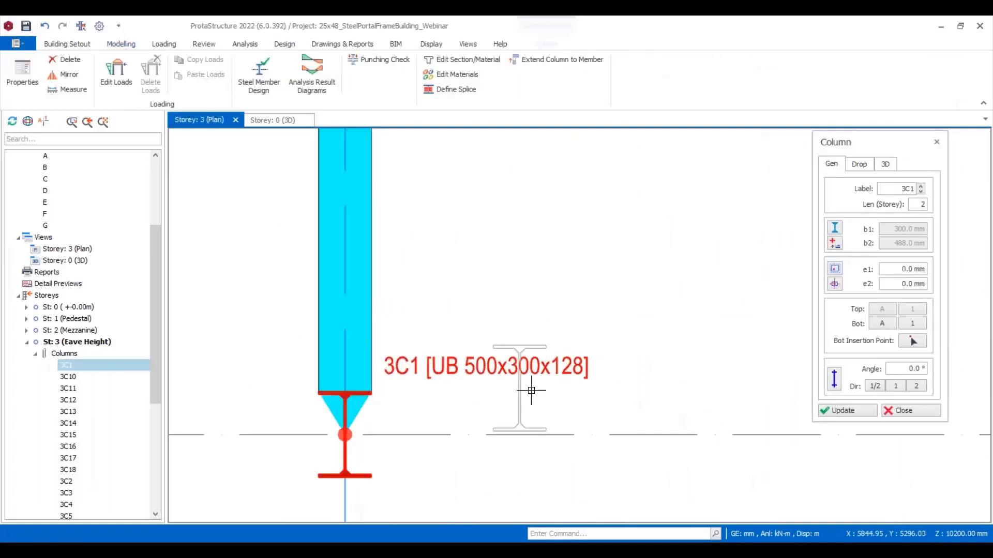
pyautogui.click(835, 229)
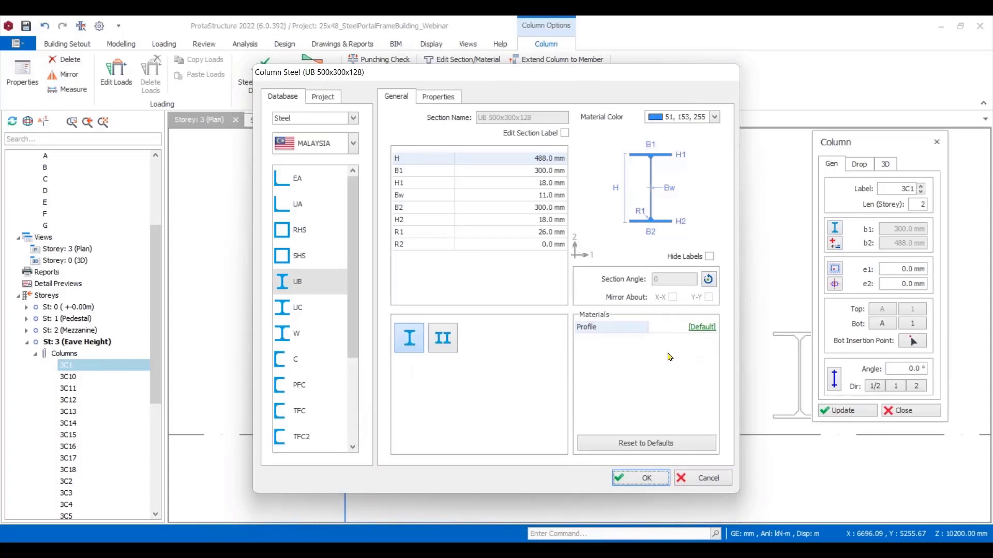
pyautogui.click(295, 283)
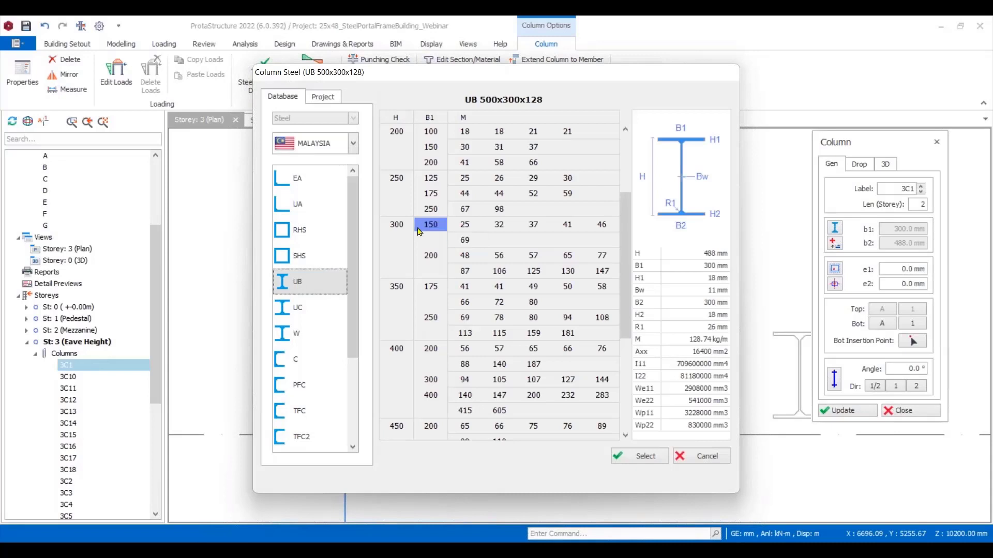
pyautogui.click(428, 257)
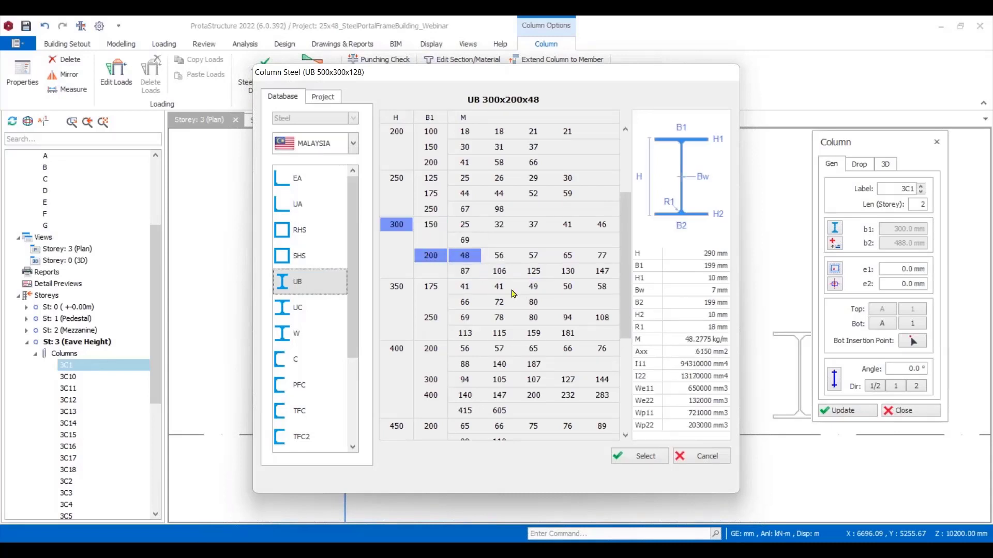
pyautogui.click(638, 457)
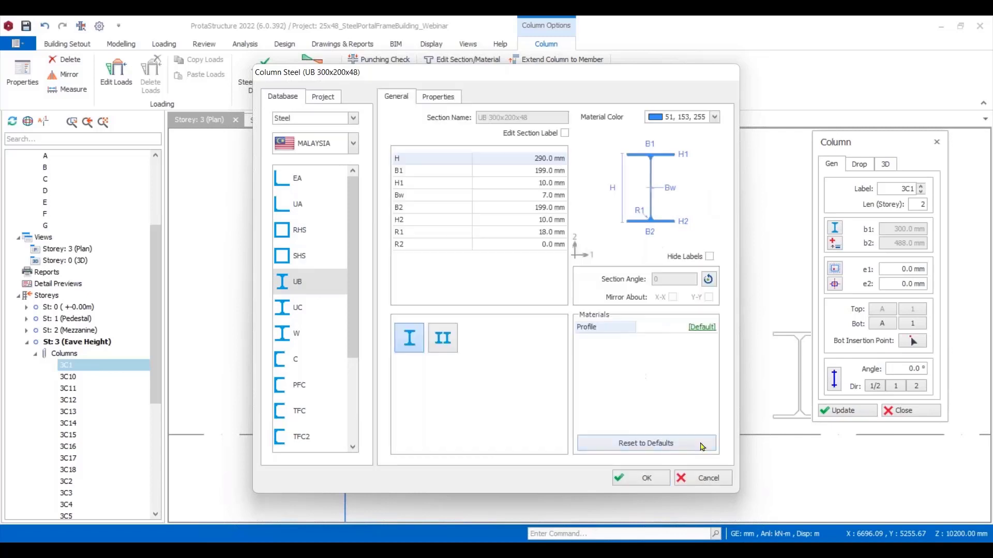
pyautogui.click(644, 479)
# Insert UB 300x200x48 gable columns on axis 1 at its intersections with axes B and C.
pyautogui.scroll(-5, 459, 367)
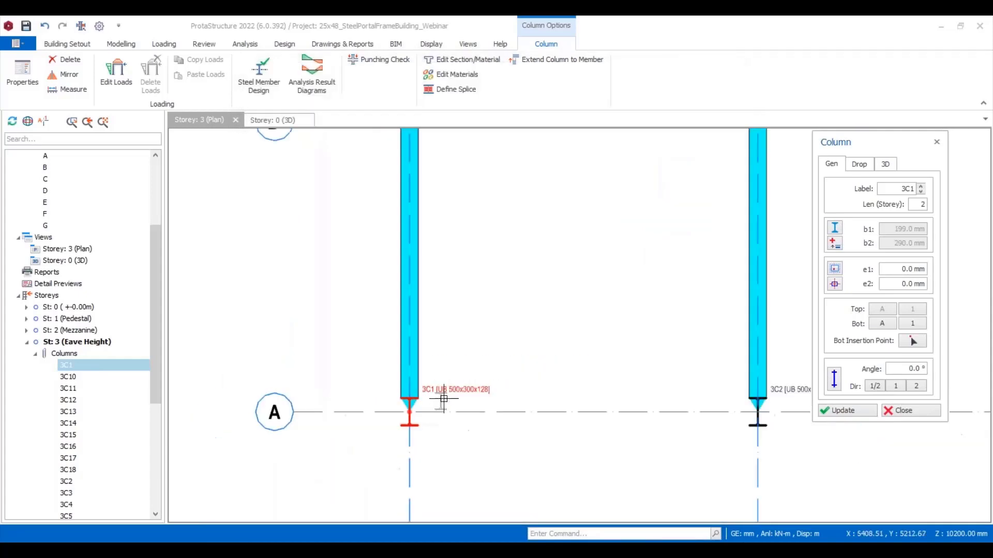
pyautogui.scroll(-5, 459, 367)
pyautogui.moveTo(453, 274); pyautogui.dragTo(435, 340, button='middle')
pyautogui.scroll(9, 443, 401)
pyautogui.scroll(-8, 443, 401)
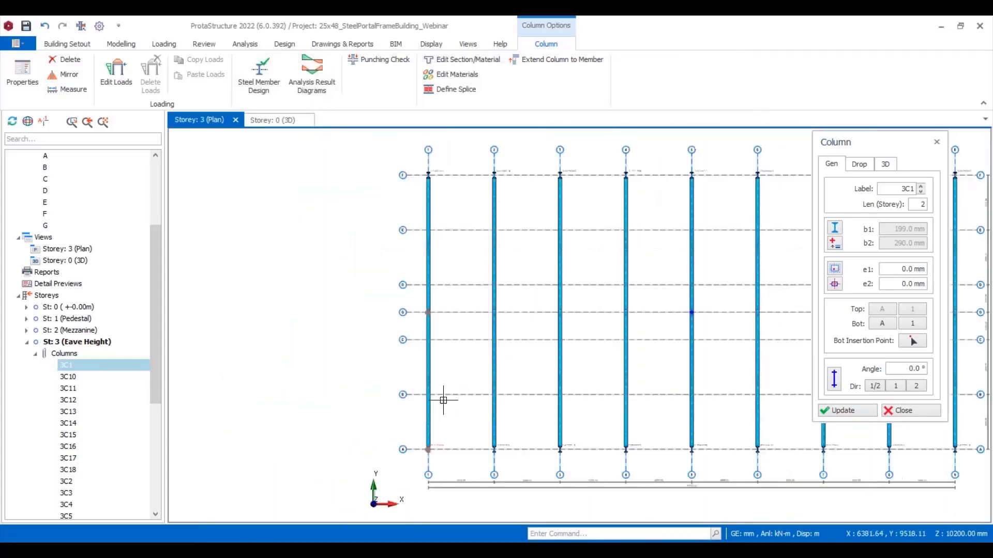
pyautogui.scroll(6, 440, 353)
pyautogui.moveTo(388, 295); pyautogui.dragTo(461, 464)
pyautogui.click(436, 310)
# Insert UB 300x200x48 gable columns on axis 1 at its intersections with axes D and E.
pyautogui.scroll(3, 365, 219)
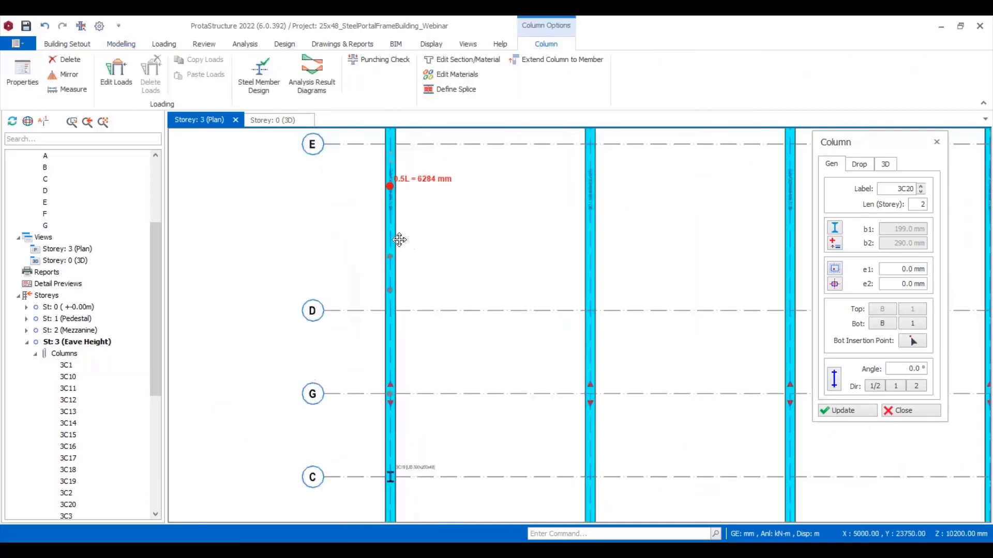
pyautogui.moveTo(365, 216); pyautogui.dragTo(432, 428)
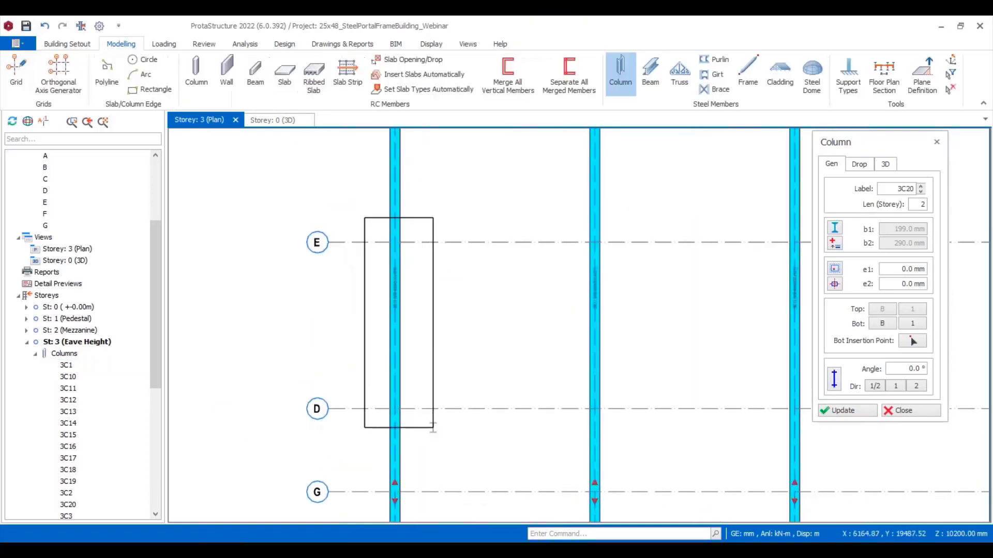
pyautogui.scroll(-4, 332, 265)
# Insert UB 300x200x48 gable columns on axis 9 at axes B, C, D and E and finish column insertion.
pyautogui.scroll(3, 605, 290)
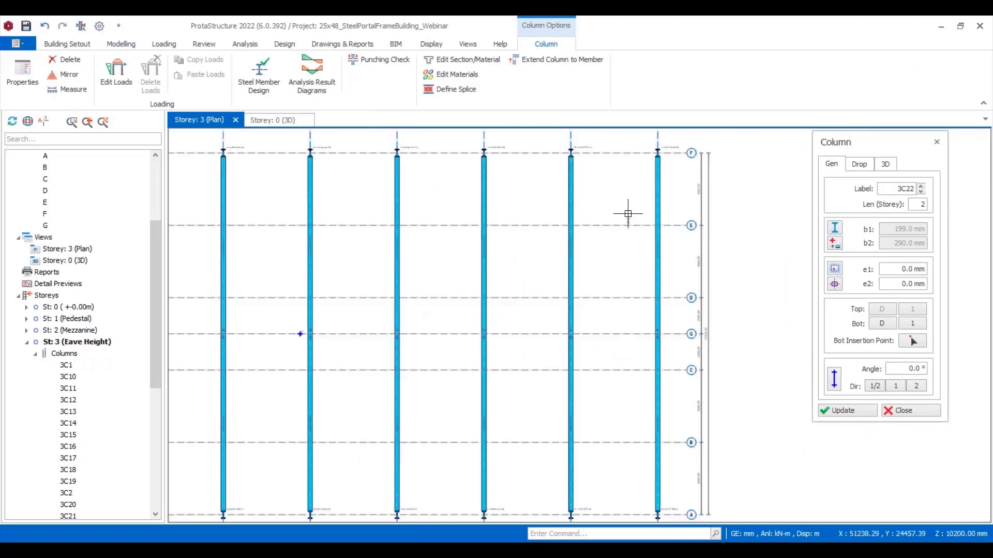
pyautogui.moveTo(629, 209); pyautogui.dragTo(673, 315)
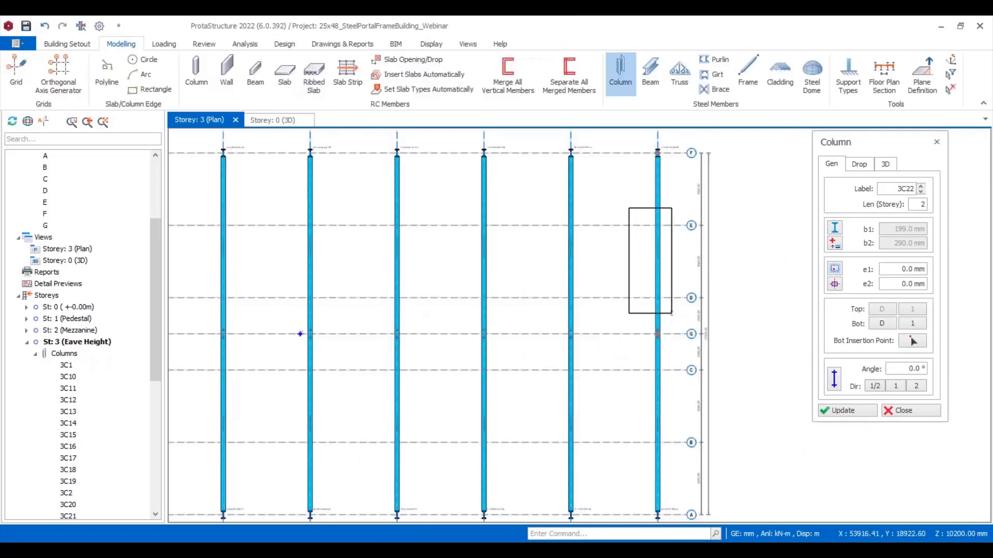
pyautogui.moveTo(669, 379); pyautogui.dragTo(529, 231, button='middle')
pyautogui.moveTo(529, 231); pyautogui.dragTo(561, 339)
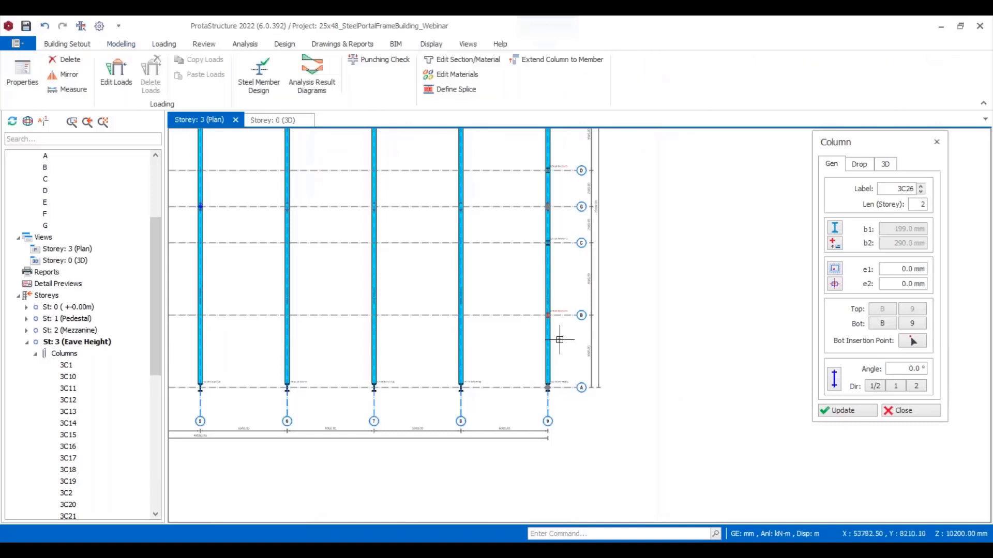
pyautogui.click(906, 410)
# Examine the rafter junction at G/9 and the gable columns around it.
pyautogui.scroll(5, 580, 203)
pyautogui.scroll(3, 579, 204)
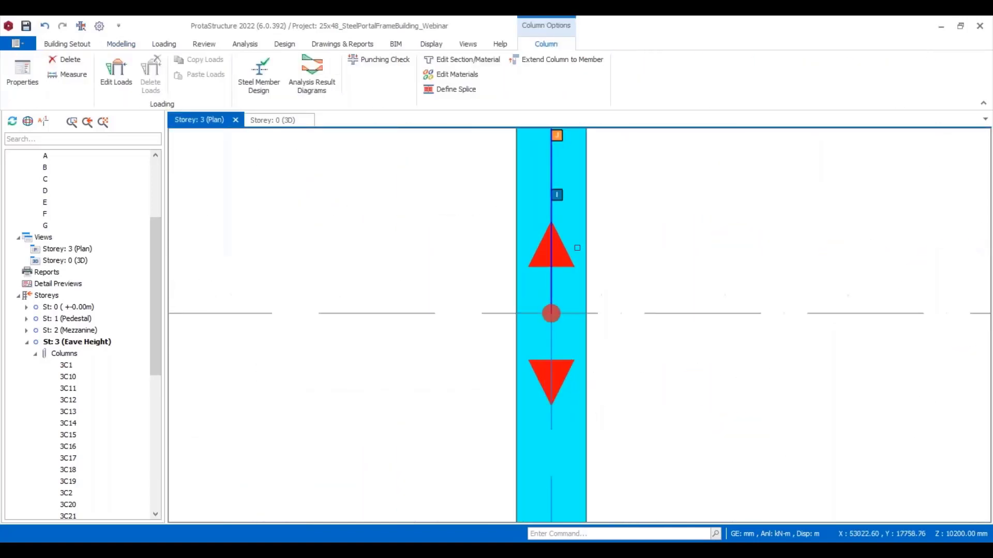
pyautogui.scroll(-2, 566, 265)
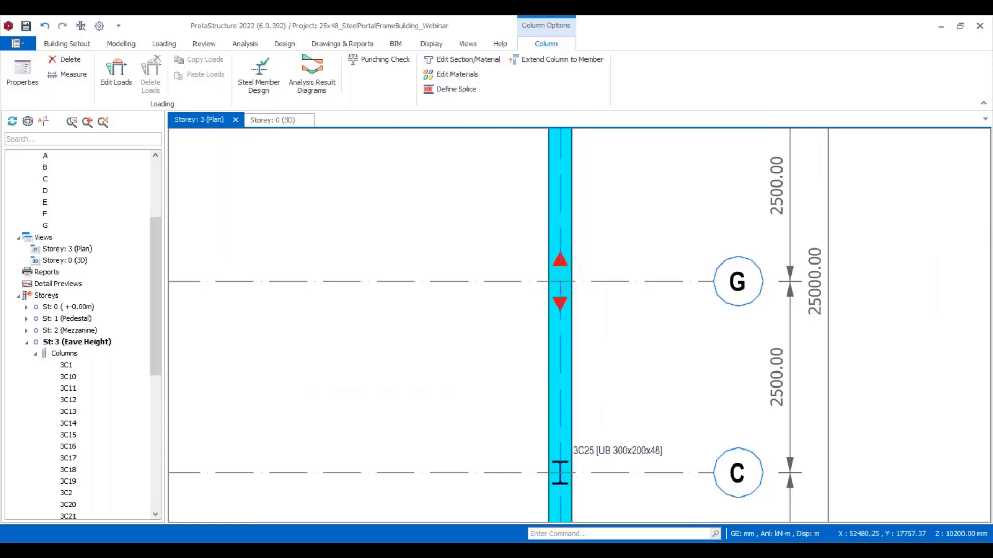
pyautogui.scroll(2, 600, 269)
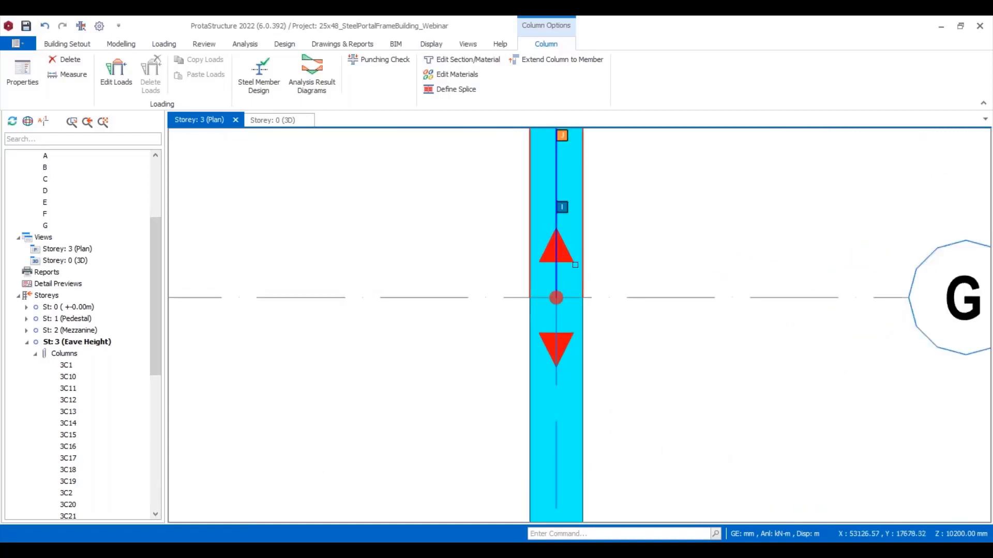
pyautogui.moveTo(575, 265)
pyautogui.scroll(-6, 580, 266)
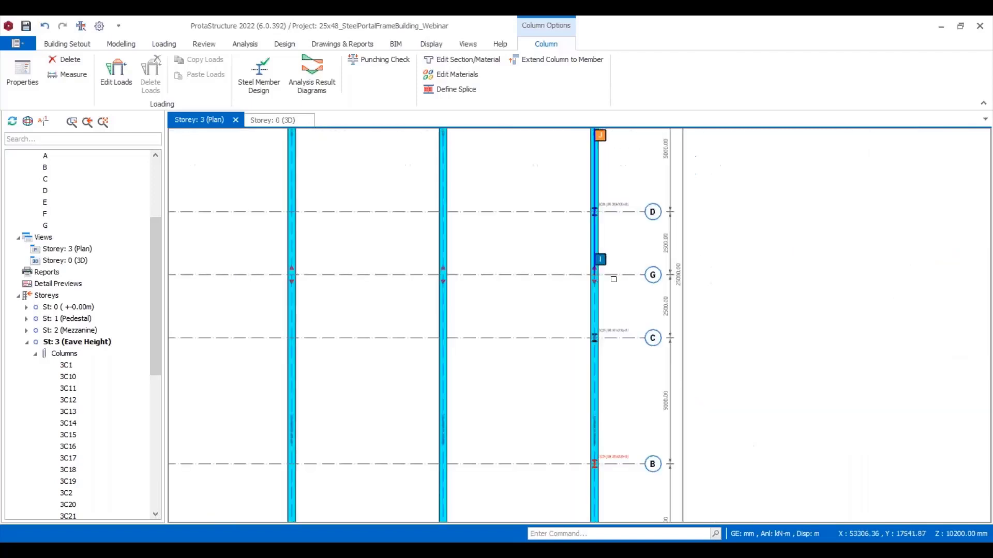
pyautogui.scroll(2, 612, 273)
pyautogui.scroll(-3, 565, 264)
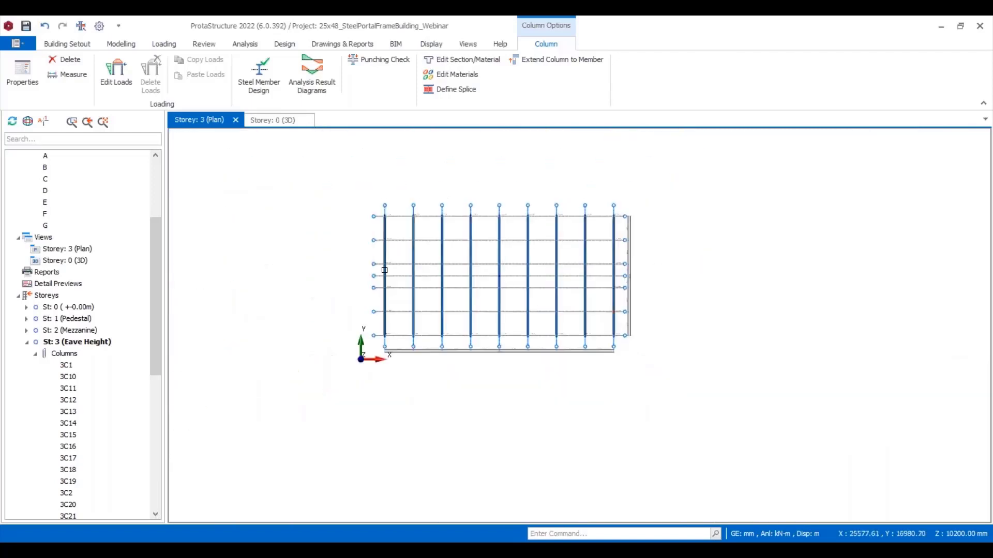
# Select all Storey 3 members in the plan and filter out the columns so that only the beams stay selected.
pyautogui.scroll(3, 513, 257)
pyautogui.moveTo(455, 266); pyautogui.dragTo(506, 269, button='middle')
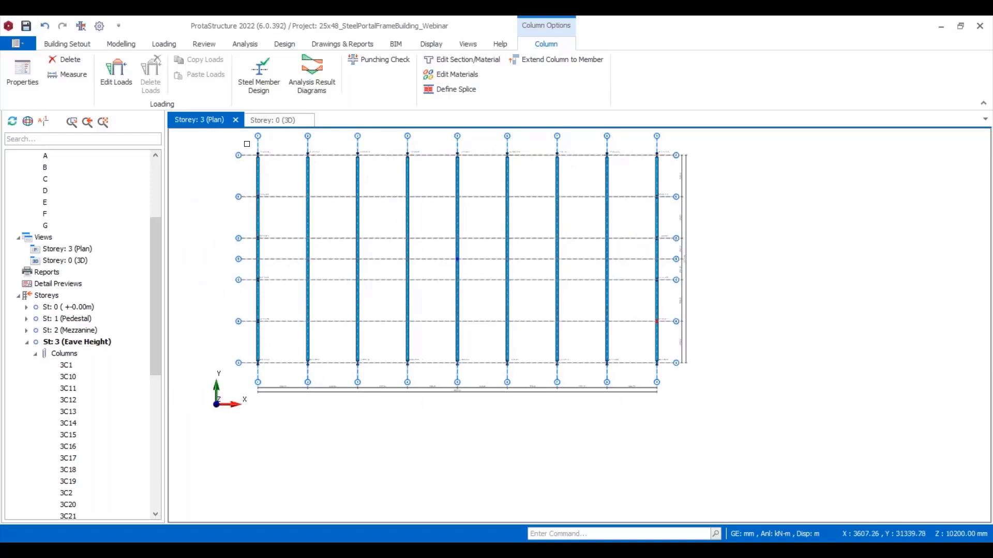
pyautogui.moveTo(260, 152); pyautogui.dragTo(670, 376)
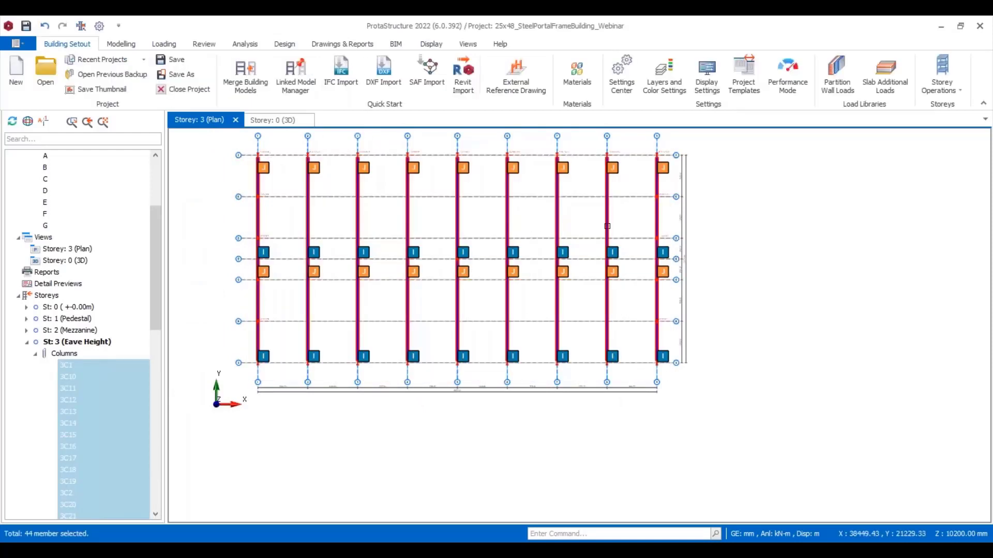
pyautogui.rightClick(726, 192)
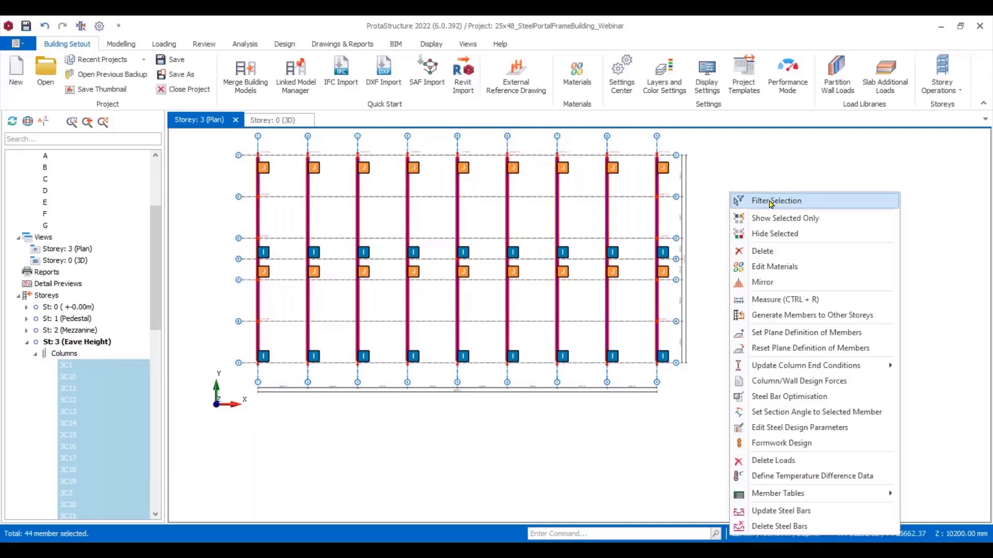
pyautogui.click(745, 200)
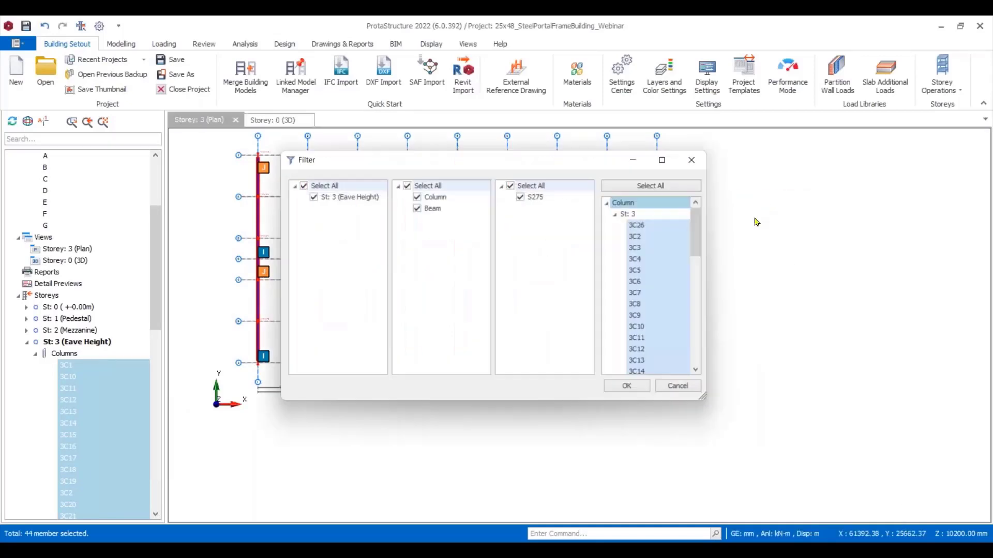
pyautogui.click(417, 196)
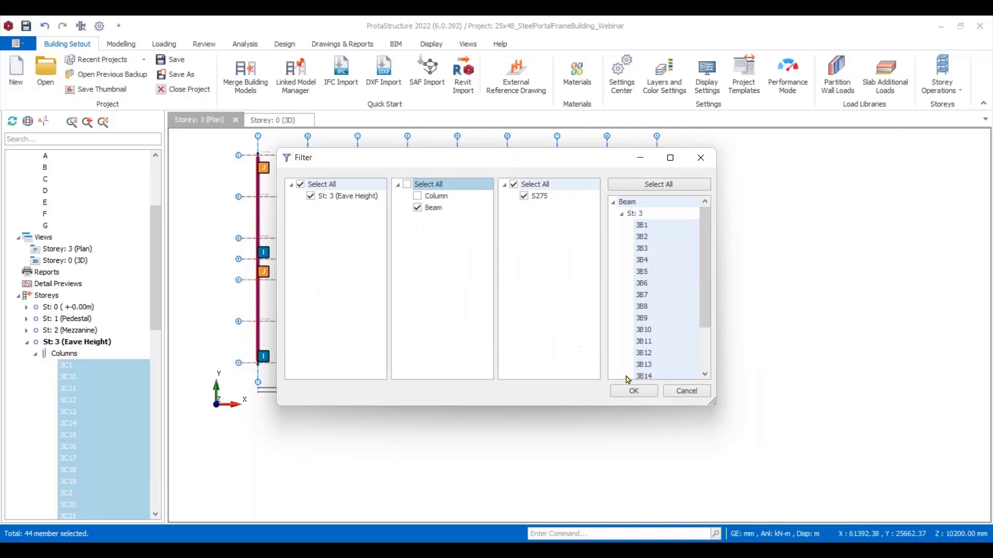
pyautogui.click(640, 394)
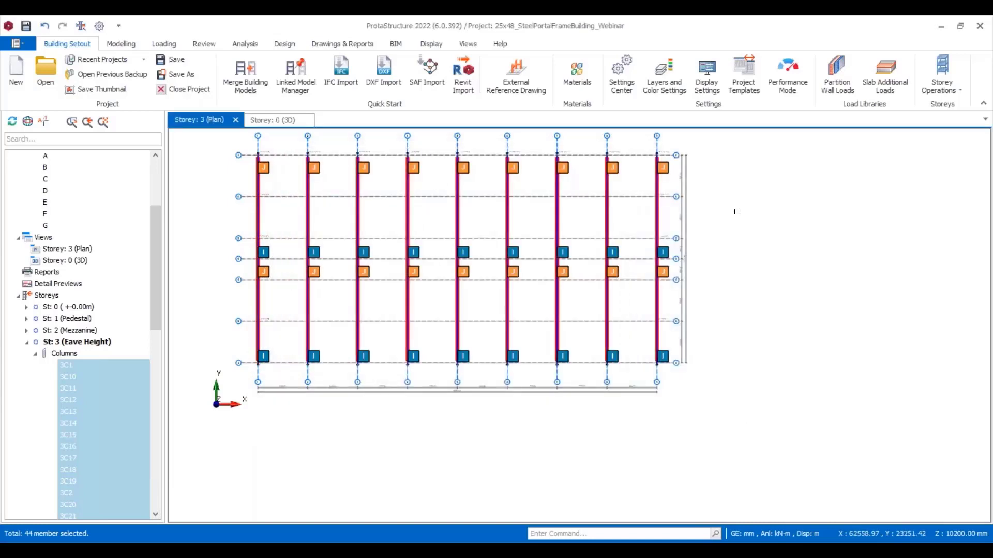
# Set the cantilever free-end marking of the selected rafters to Both Ends Supported and clear the selection.
pyautogui.rightClick(718, 224)
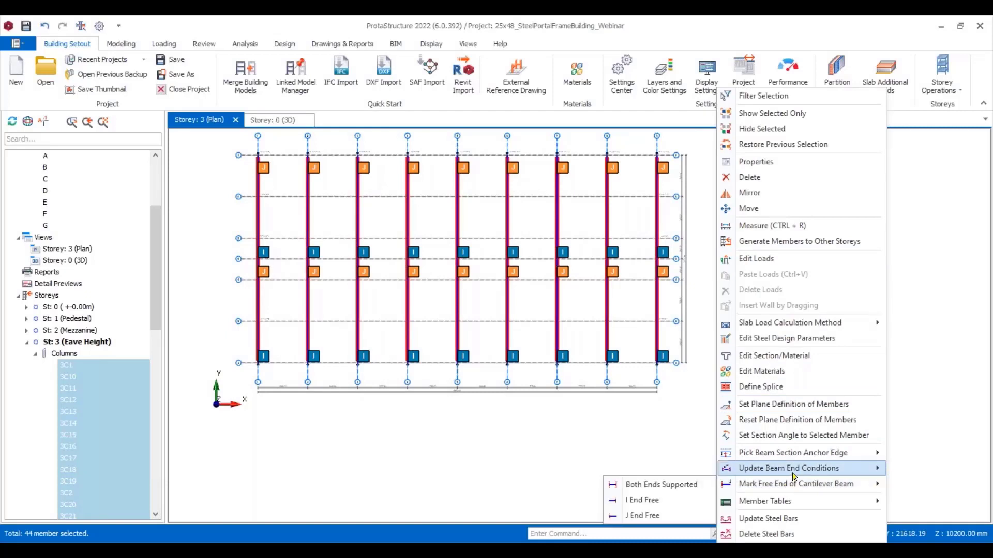
pyautogui.moveTo(831, 486)
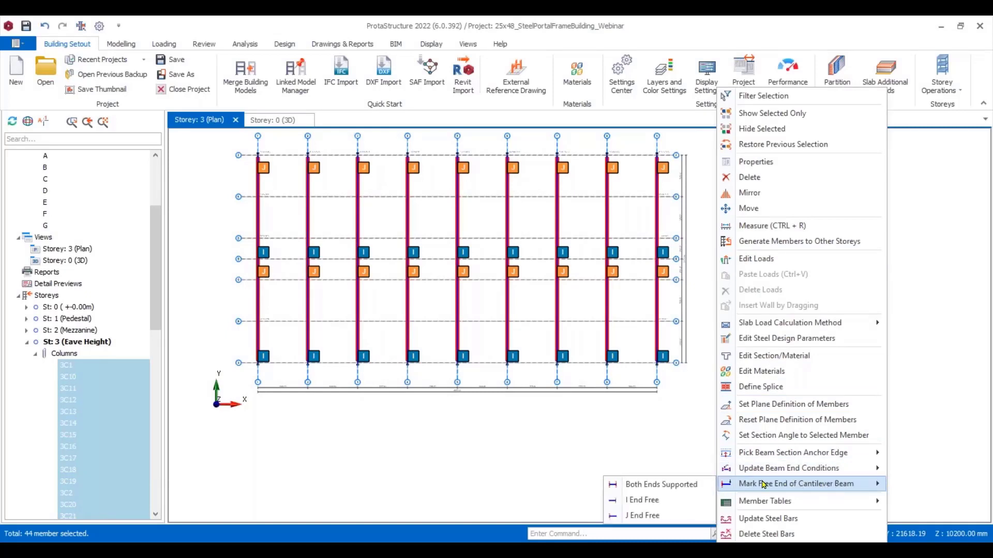
pyautogui.click(666, 486)
pyautogui.scroll(5, 539, 251)
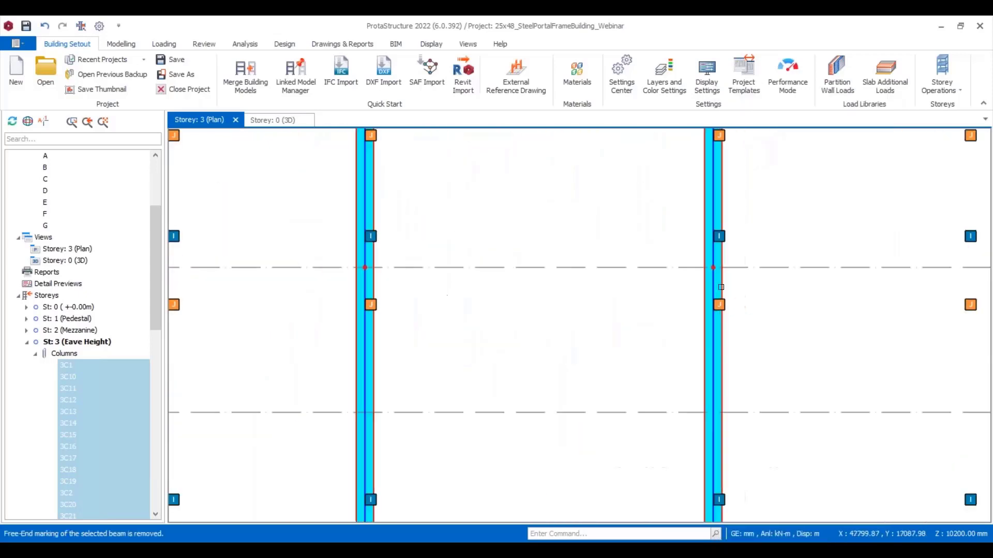
pyautogui.scroll(-2, 720, 286)
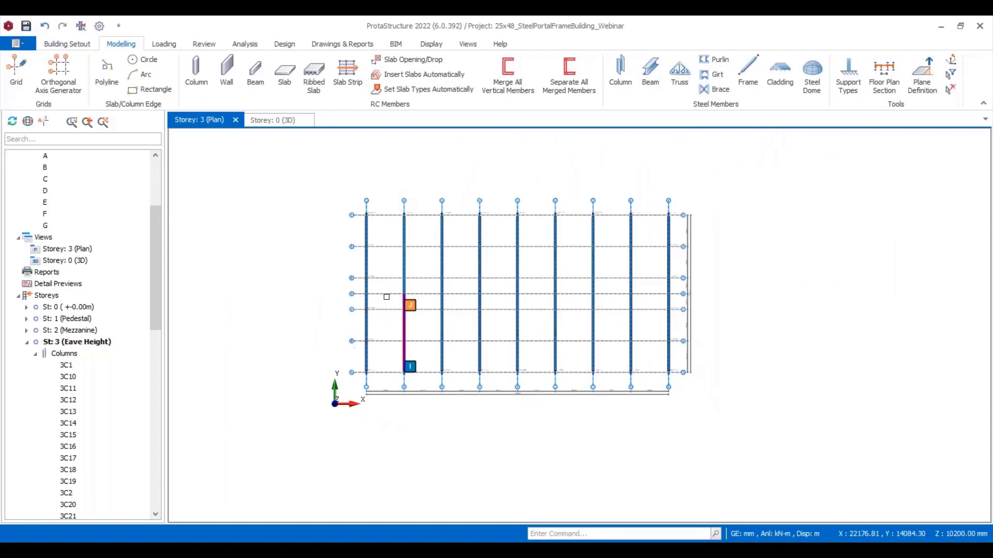
pyautogui.press('Escape')
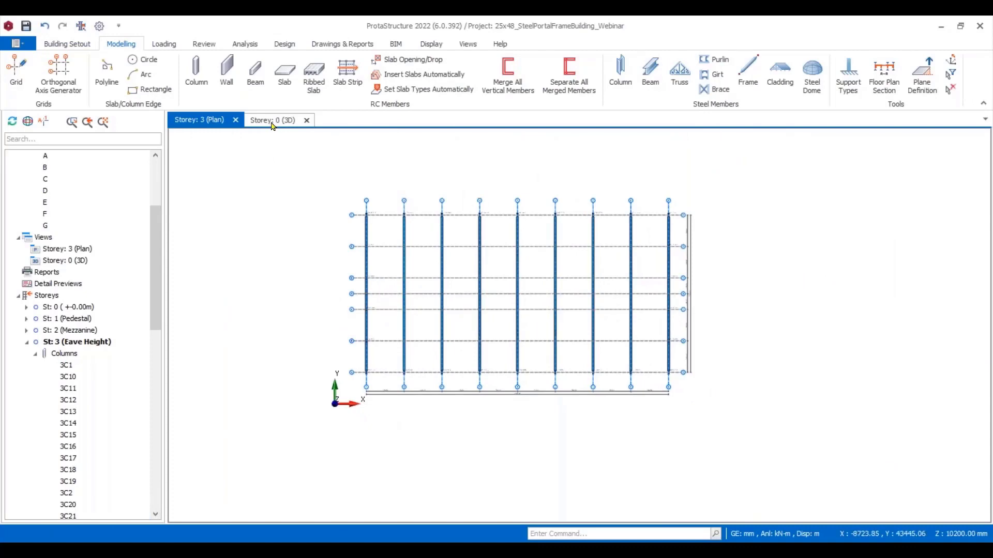
# Examine the axis 9 gable column tops relative to the end rafters in the 3D view.
pyautogui.click(265, 122)
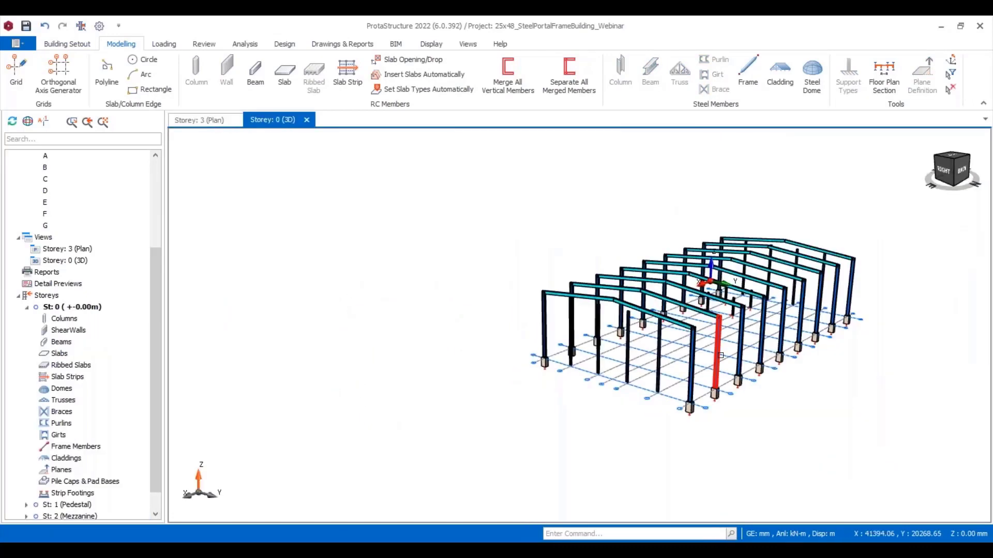
pyautogui.moveTo(721, 355); pyautogui.dragTo(595, 371, button='middle')
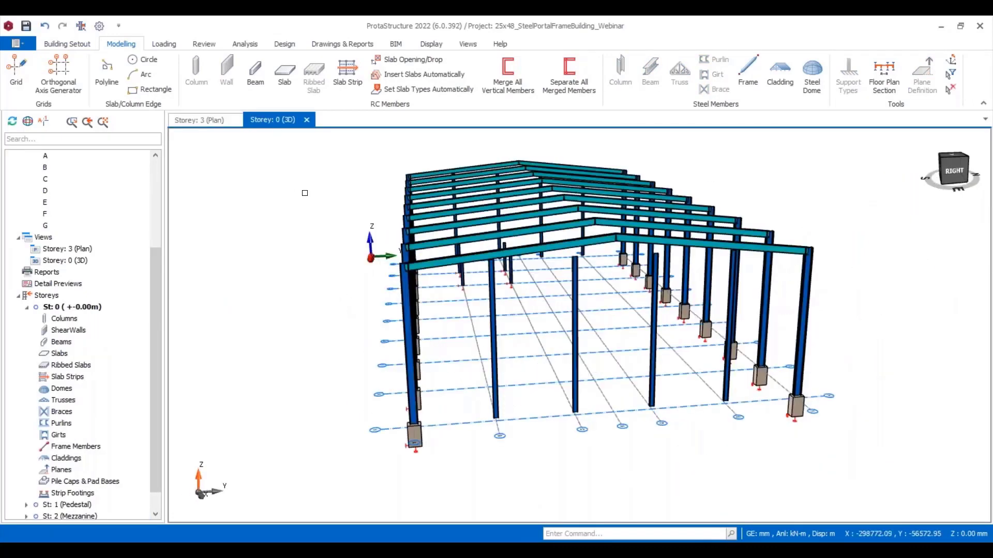
pyautogui.scroll(2, 756, 340)
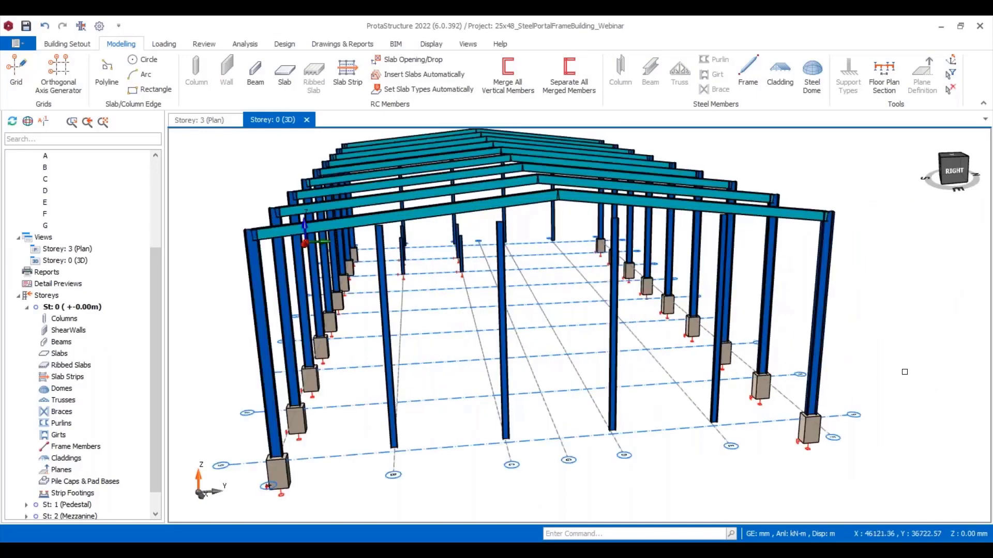
pyautogui.moveTo(904, 372)
pyautogui.mouseDown(button='middle')
pyautogui.moveTo(889, 373)
pyautogui.moveTo(898, 366)
pyautogui.moveTo(760, 289)
pyautogui.mouseUp(button='middle')
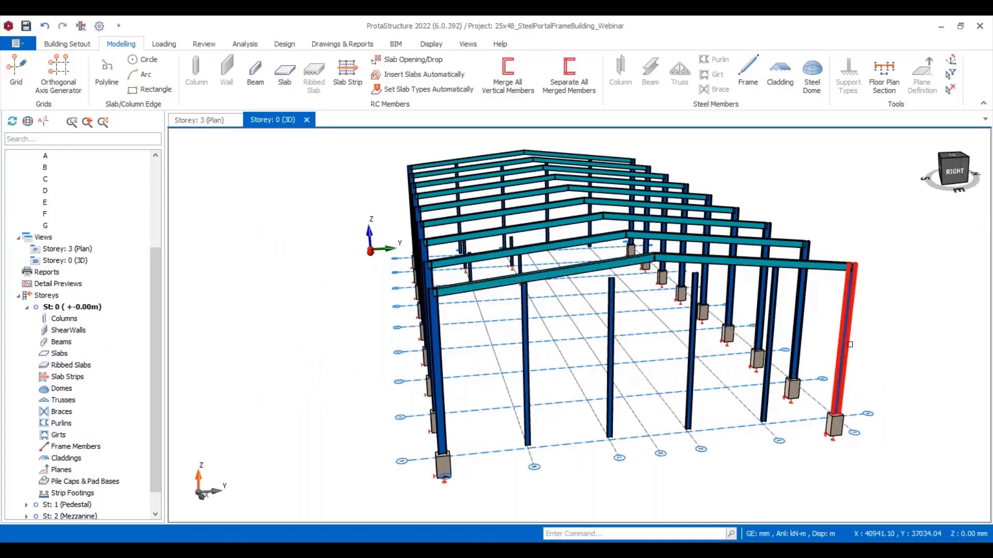
pyautogui.moveTo(854, 352)
pyautogui.mouseDown(button='middle')
pyautogui.moveTo(882, 359)
pyautogui.moveTo(806, 362)
pyautogui.mouseUp(button='middle')
pyautogui.moveTo(713, 372); pyautogui.dragTo(512, 305, button='middle')
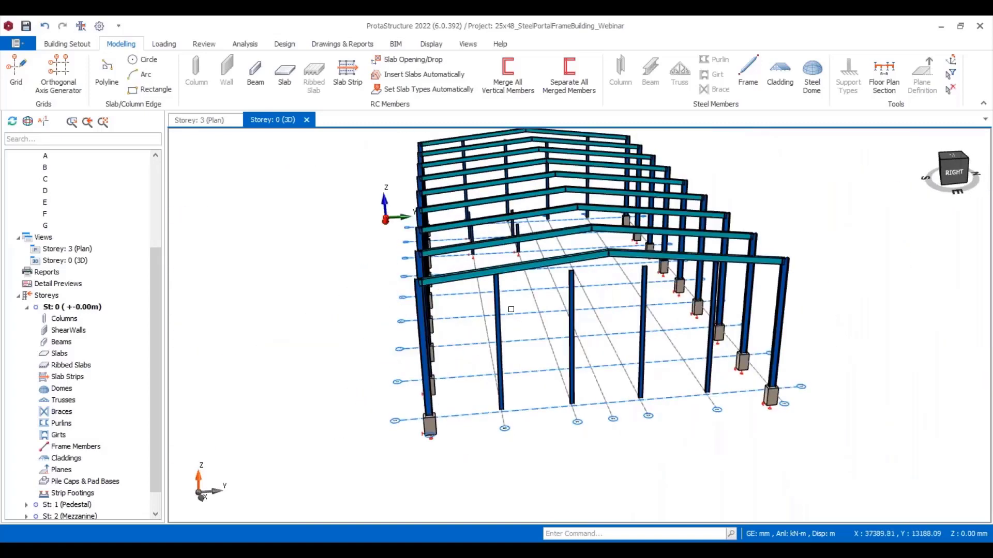
pyautogui.scroll(3, 507, 299)
pyautogui.scroll(-5, 507, 300)
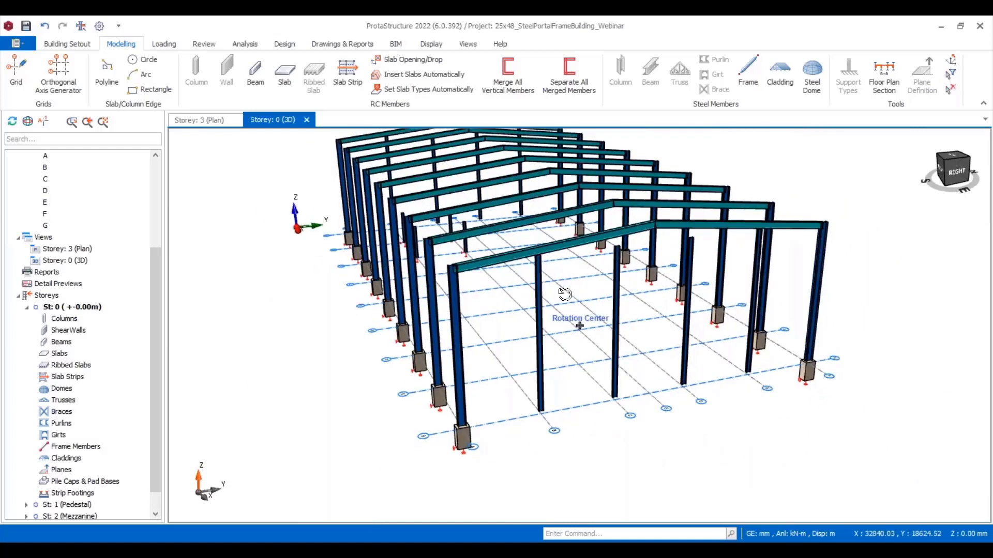
# Extend the axis 9 gable columns at axes B and C up to the end rafter above them.
pyautogui.click(499, 275)
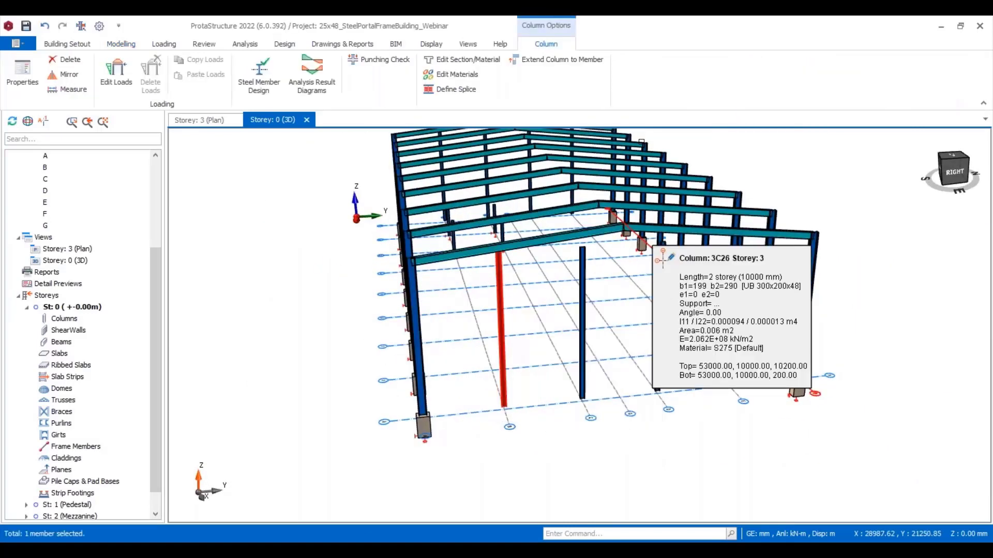
pyautogui.click(556, 61)
pyautogui.scroll(4, 564, 232)
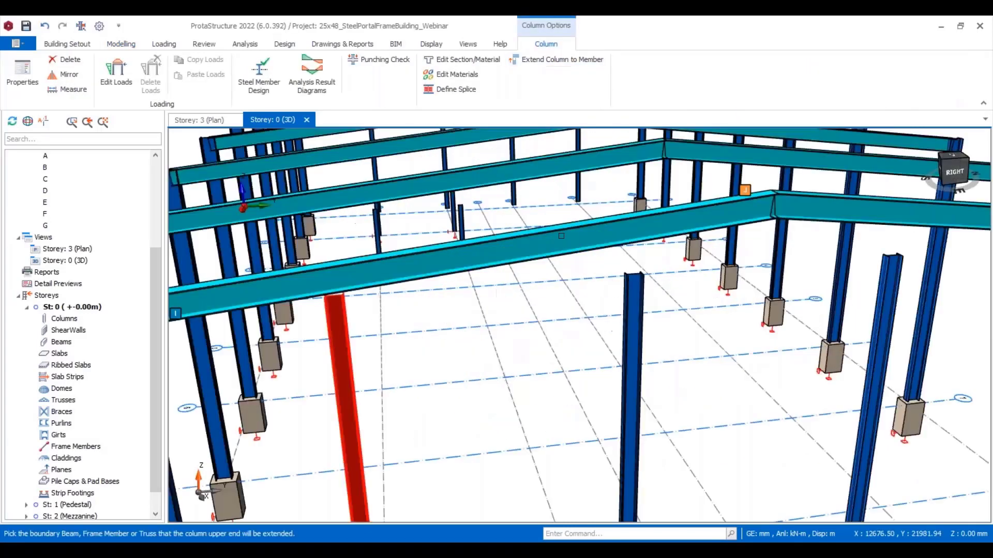
pyautogui.click(564, 232)
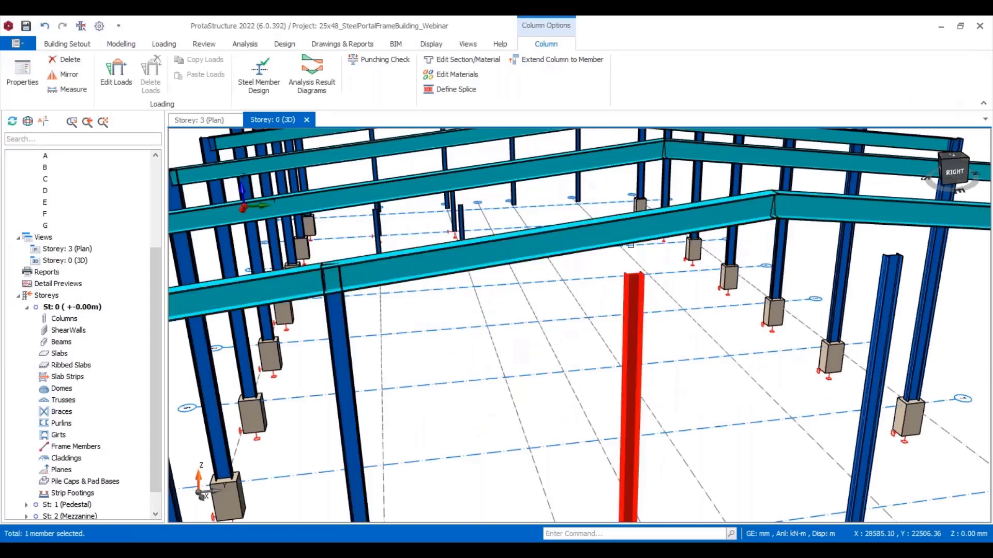
pyautogui.click(556, 60)
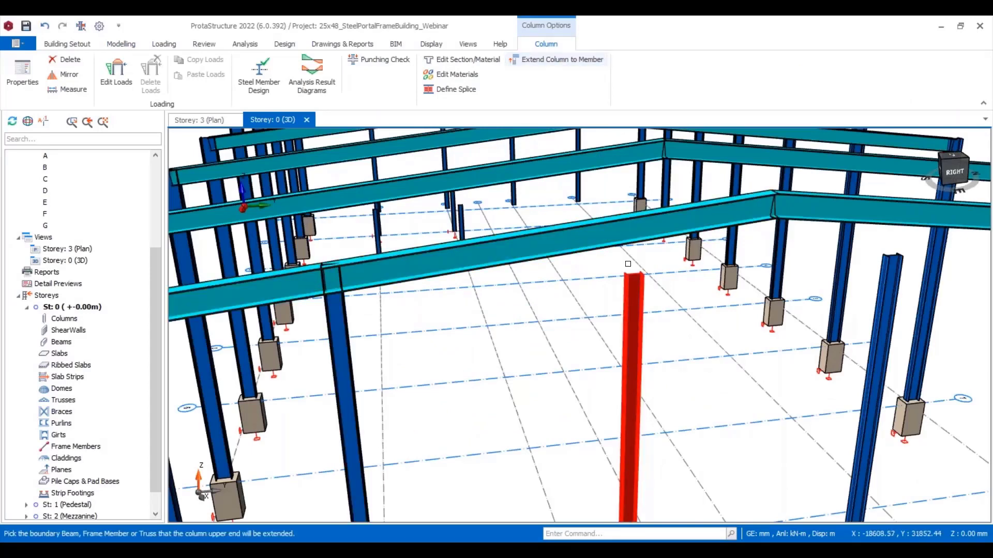
pyautogui.click(609, 241)
pyautogui.scroll(-5, 609, 241)
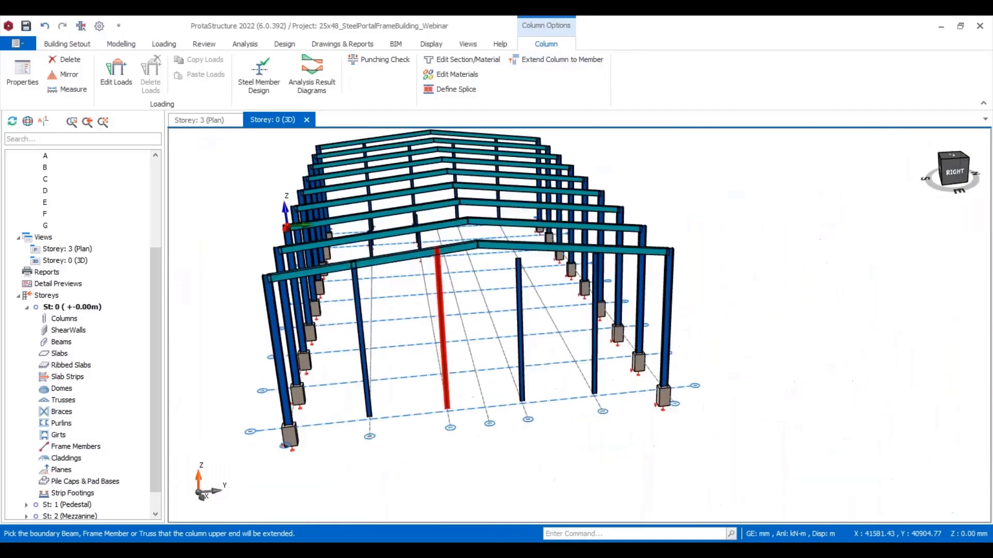
# Extend the axis 9 gable columns at axes D and E up to the other rafter of the end frame.
pyautogui.scroll(5, 503, 274)
pyautogui.click(507, 273)
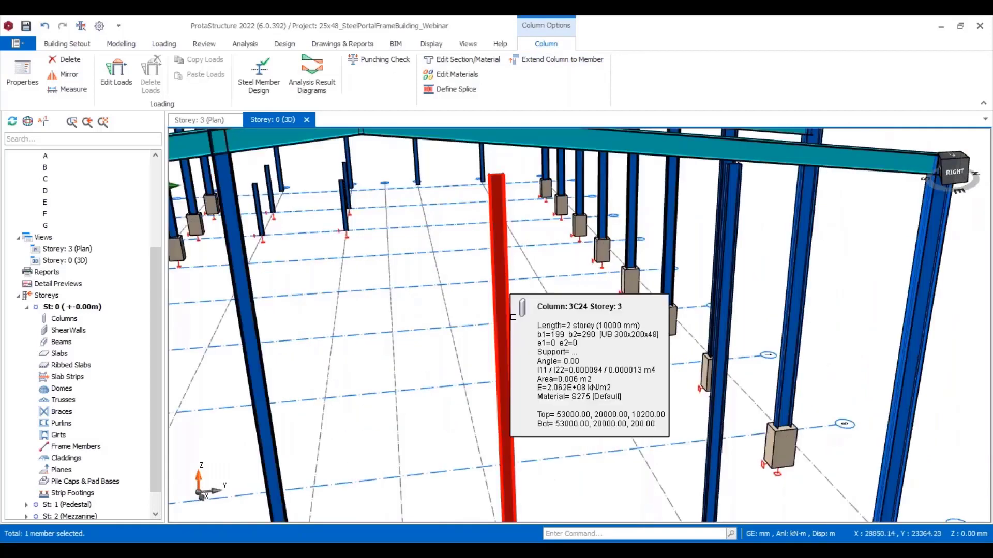
pyautogui.scroll(-3, 524, 330)
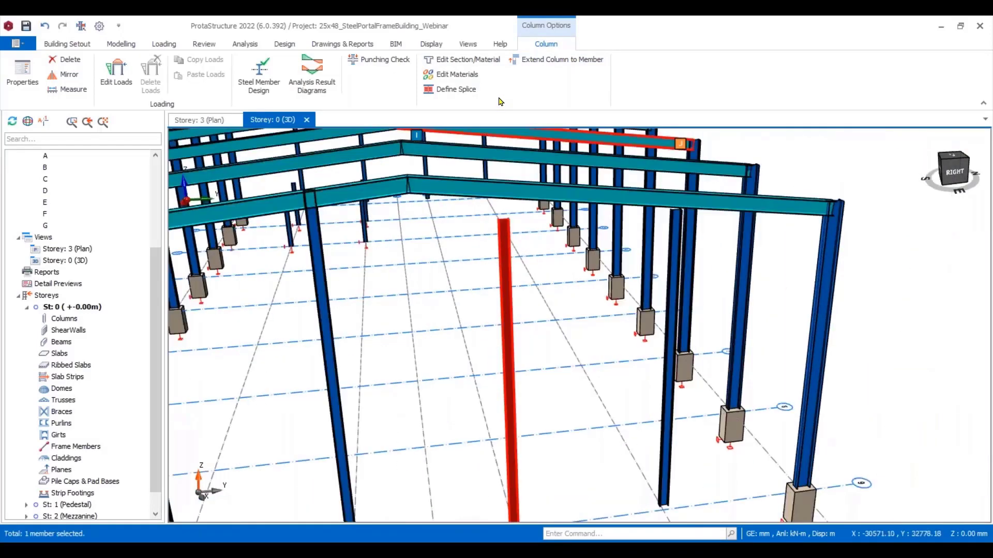
pyautogui.click(527, 60)
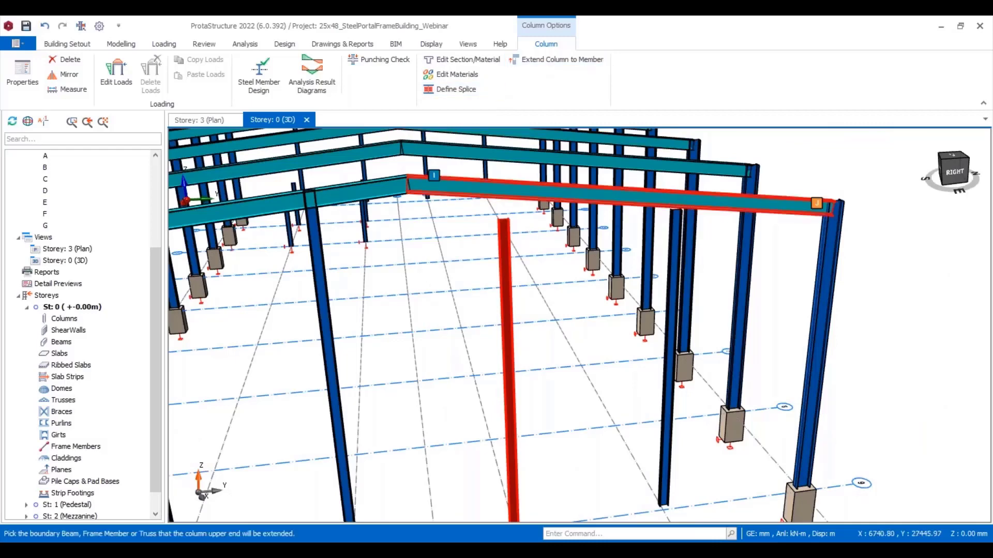
pyautogui.scroll(-5, 595, 236)
pyautogui.moveTo(630, 237); pyautogui.dragTo(568, 236, button='middle')
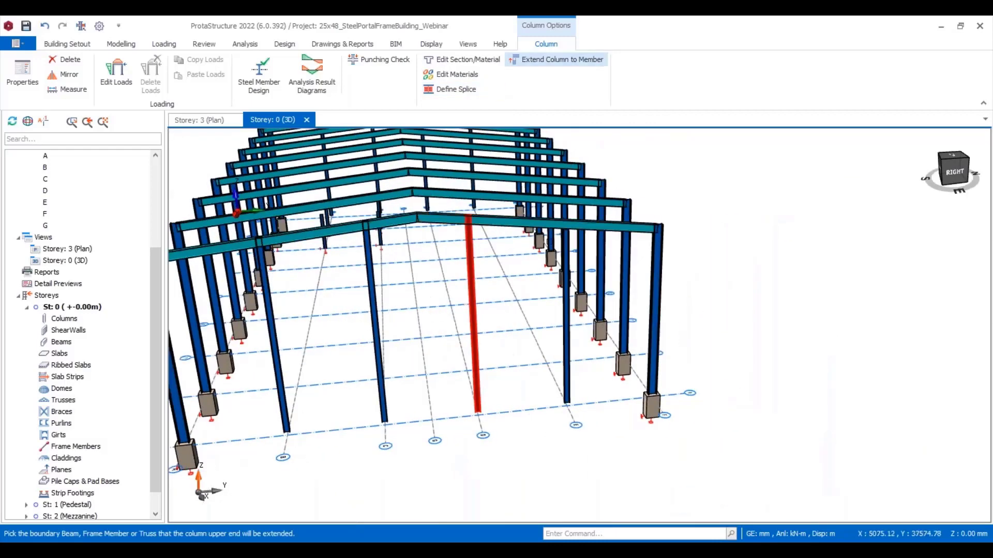
pyautogui.click(562, 307)
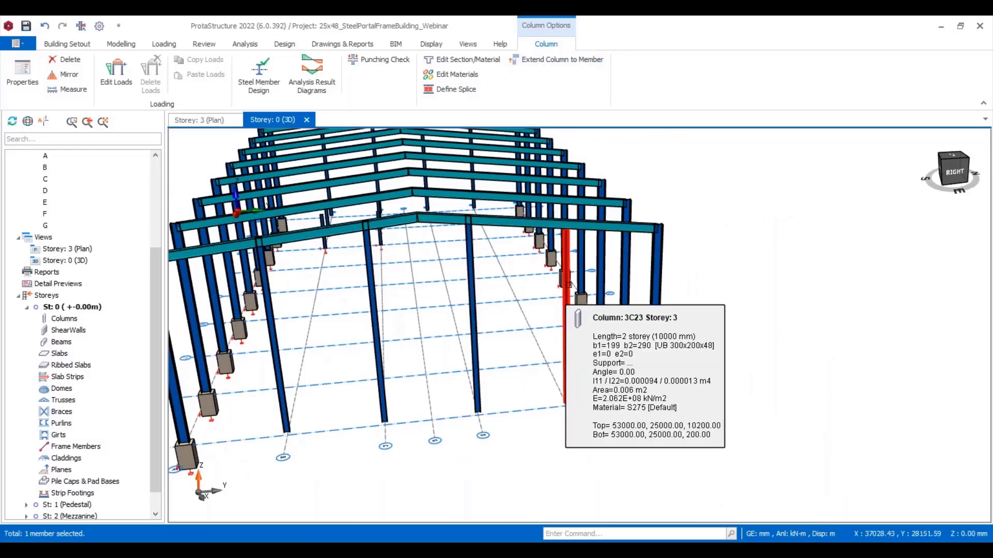
pyautogui.click(546, 61)
pyautogui.scroll(4, 648, 200)
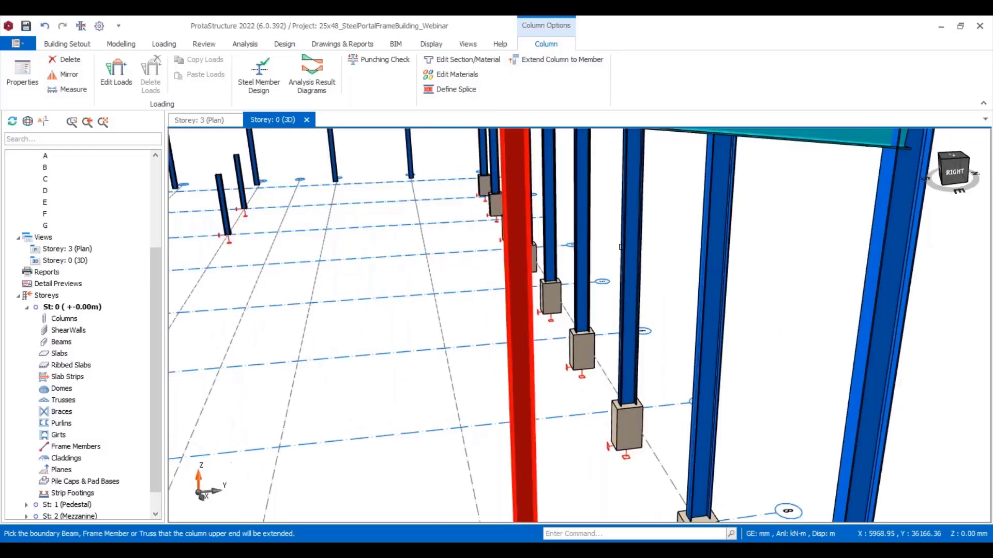
pyautogui.scroll(-3, 648, 200)
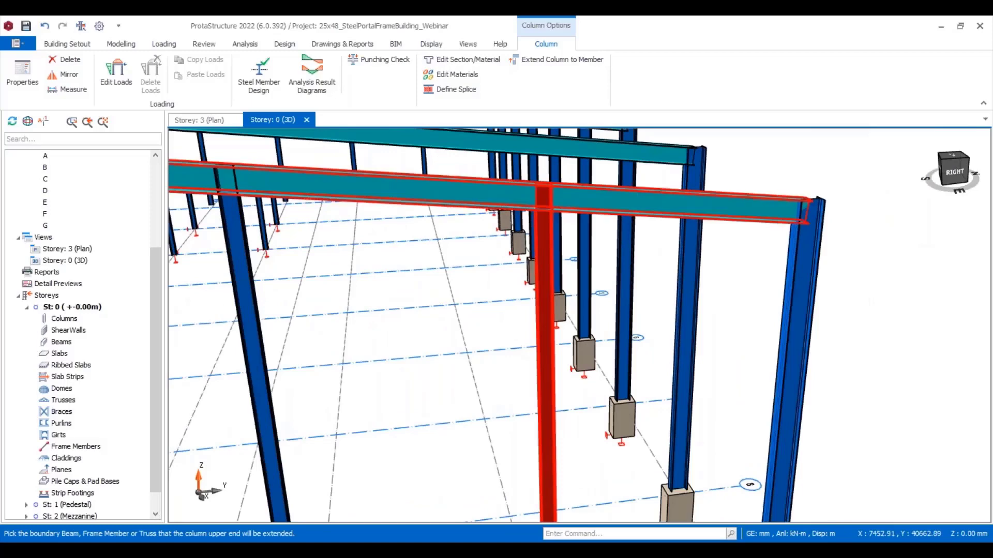
# Extend the gable column at axis E on axis 1 up to the end rafter above it.
pyautogui.scroll(-5, 648, 201)
pyautogui.moveTo(781, 245); pyautogui.dragTo(522, 284, button='middle')
pyautogui.scroll(3, 690, 311)
pyautogui.moveTo(689, 312); pyautogui.dragTo(517, 269, button='middle')
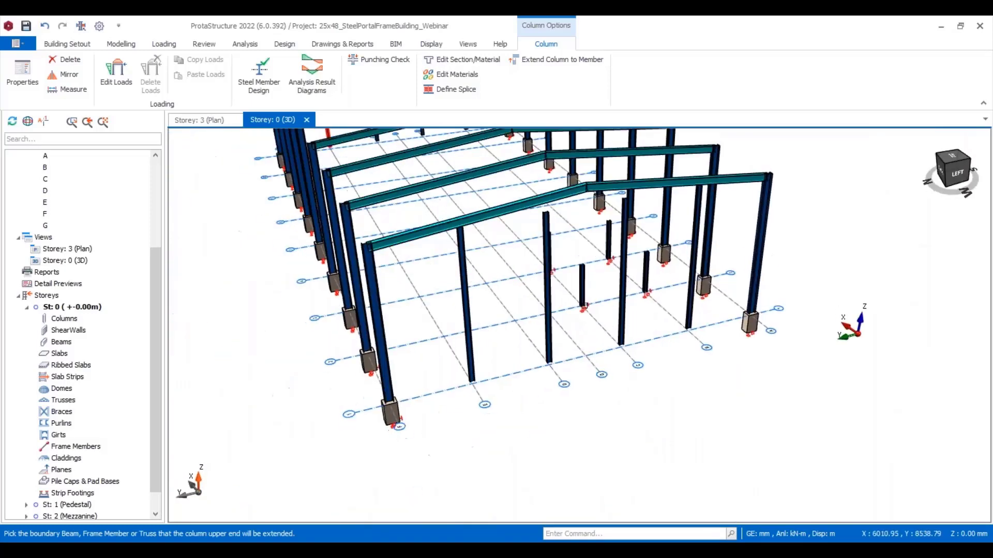
pyautogui.scroll(3, 517, 269)
pyautogui.scroll(-2, 622, 301)
pyautogui.scroll(-5, 622, 301)
pyautogui.moveTo(623, 301); pyautogui.dragTo(600, 284, button='middle')
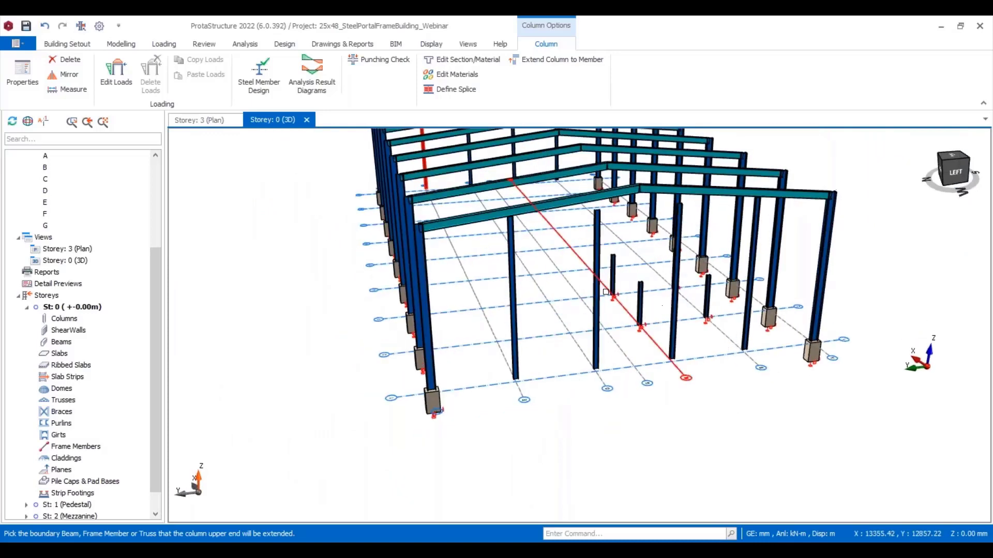
pyautogui.scroll(6, 594, 283)
pyautogui.scroll(-2, 594, 282)
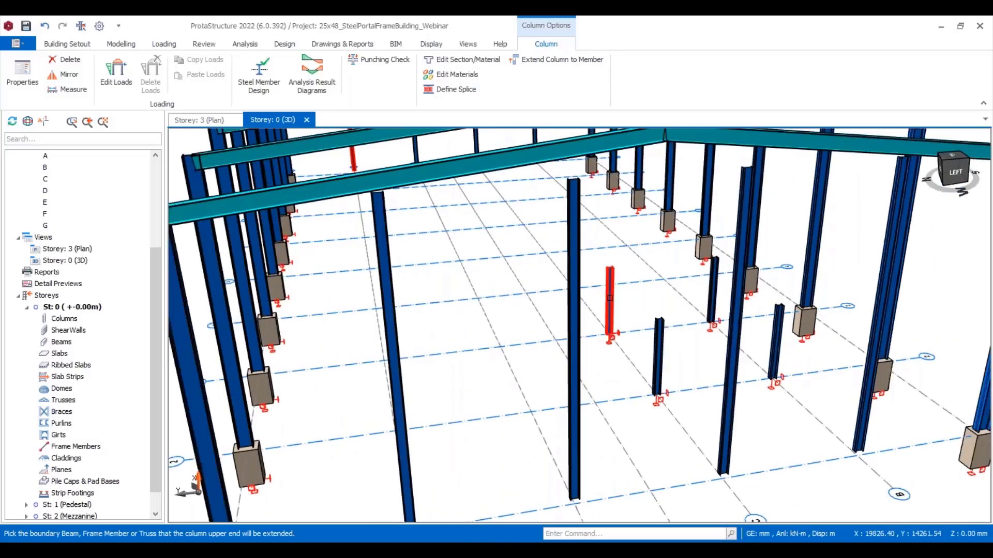
pyautogui.scroll(-3, 609, 298)
pyautogui.click(453, 264)
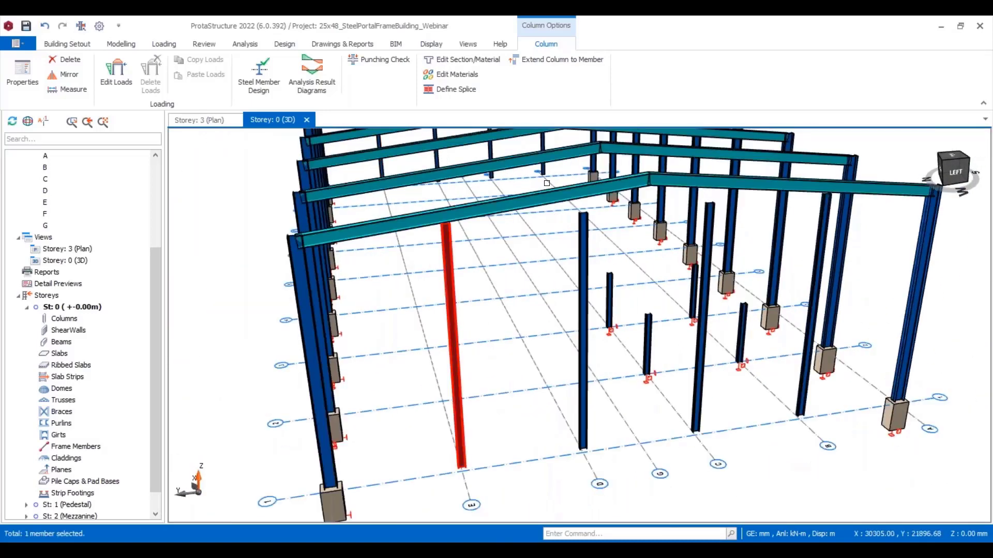
pyautogui.click(558, 59)
pyautogui.click(529, 207)
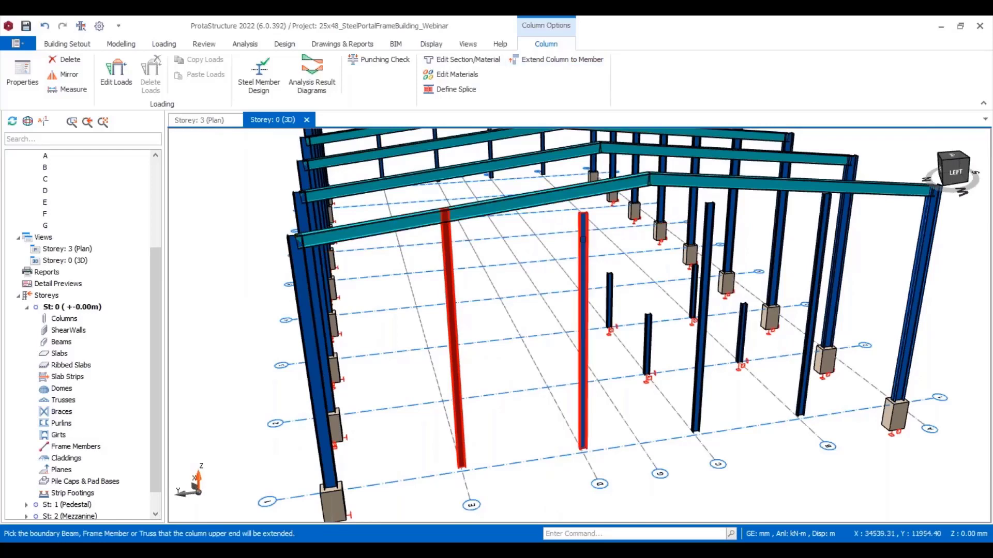
# Extend the axis 1 gable columns at axes D and C up to the end-frame rafters above them.
pyautogui.click(582, 331)
pyautogui.click(556, 61)
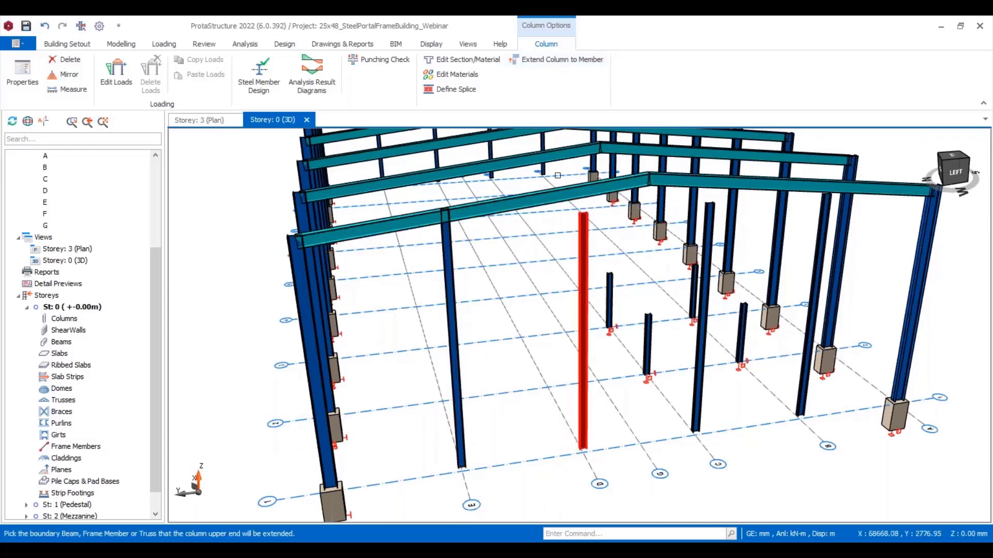
pyautogui.click(543, 194)
pyautogui.moveTo(690, 252); pyautogui.dragTo(446, 254, button='middle')
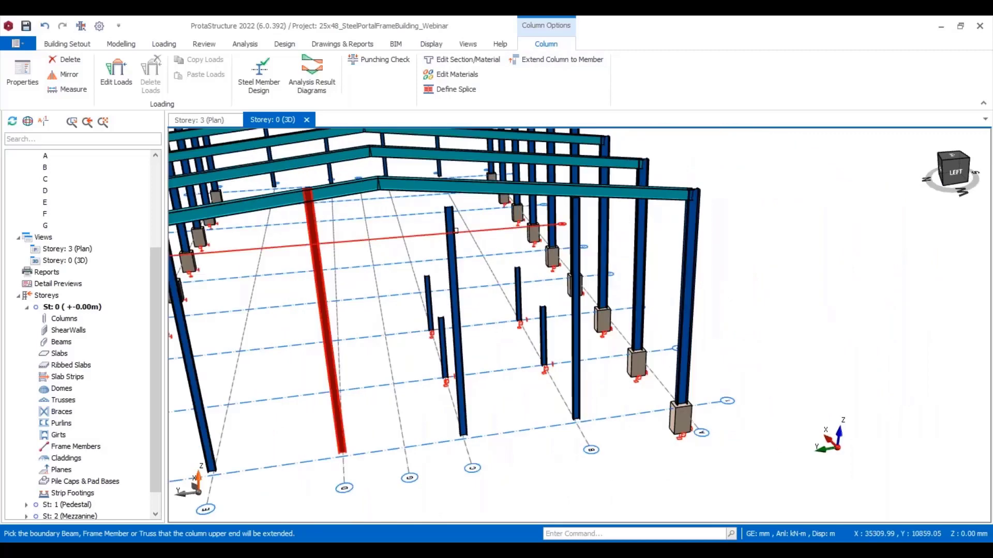
pyautogui.click(451, 224)
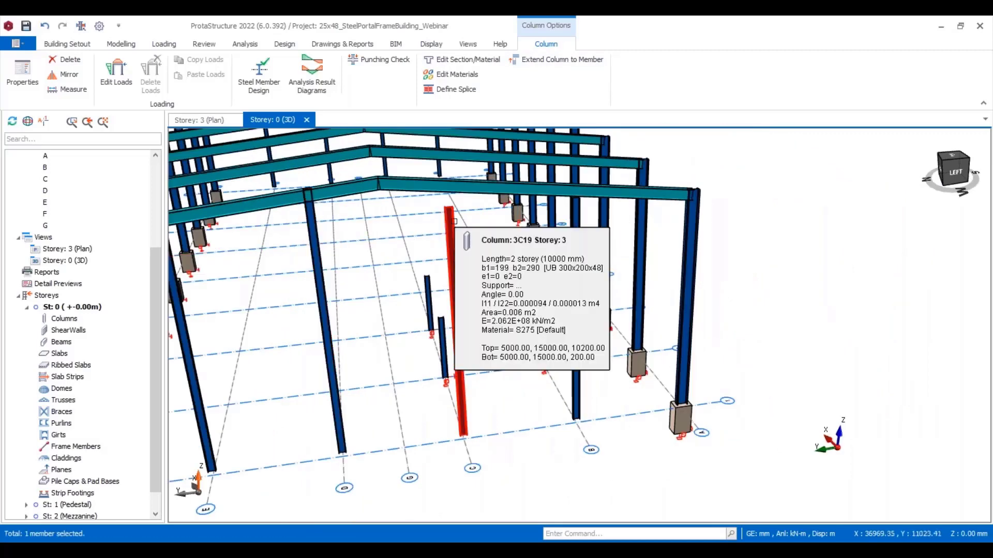
pyautogui.click(553, 60)
pyautogui.click(452, 201)
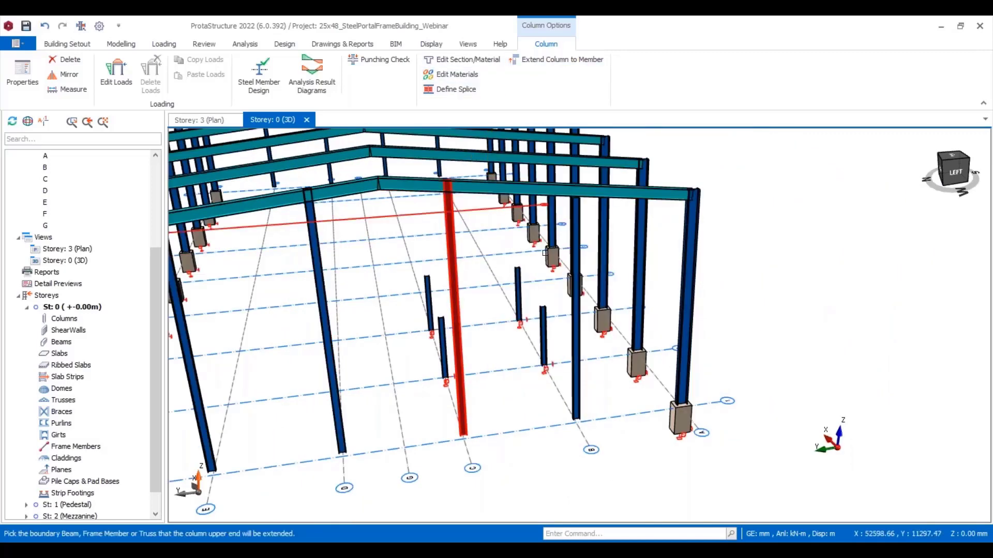
# Extend the gable column at axis B on axis 1 up to the end rafter above it.
pyautogui.moveTo(452, 201); pyautogui.dragTo(504, 249, button='middle')
pyautogui.click(506, 248)
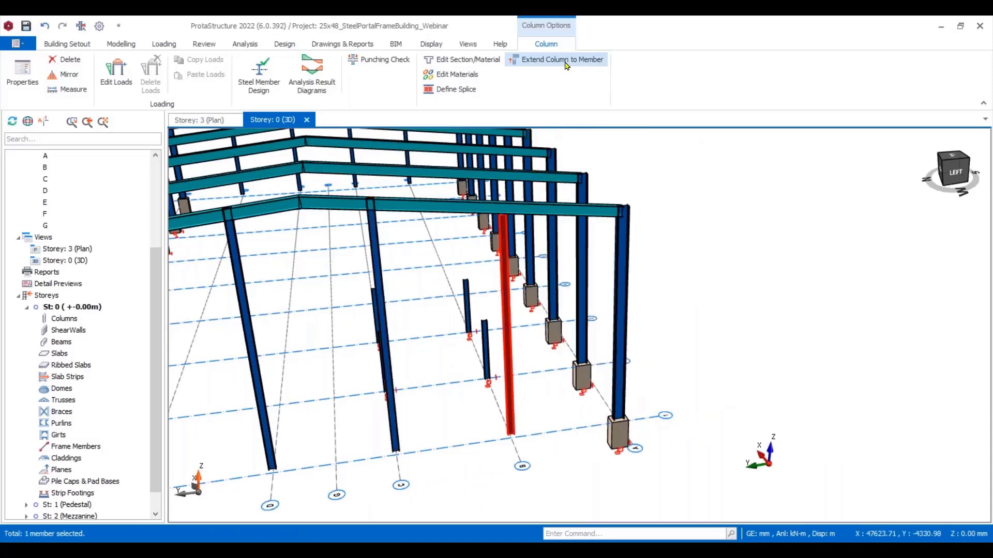
pyautogui.click(555, 60)
pyautogui.moveTo(594, 310)
pyautogui.mouseDown(button='middle')
pyautogui.moveTo(677, 314)
pyautogui.moveTo(393, 207)
pyautogui.mouseUp(button='middle')
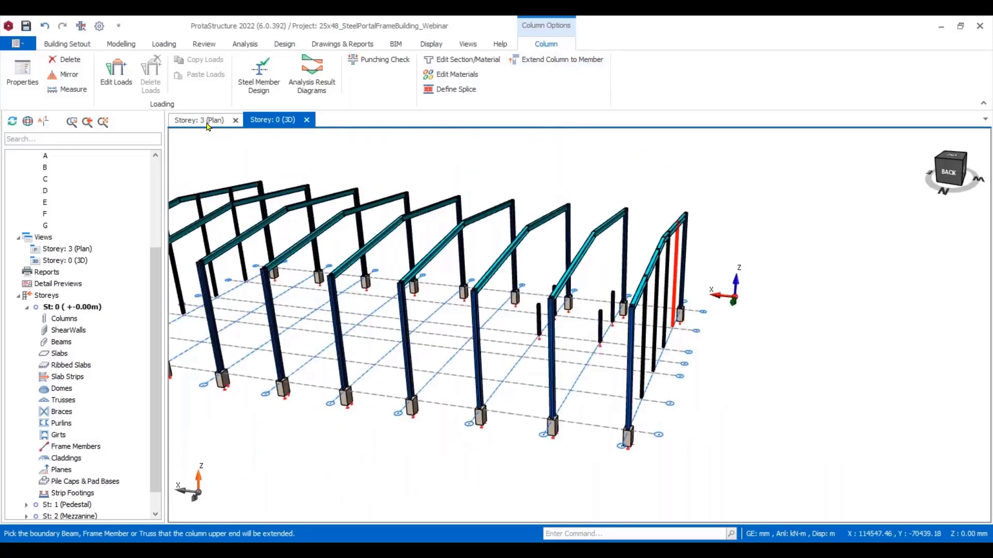
# Examine the storey 3 plan along axis A, checking the frame columns and bays between axes 1 and 9.
pyautogui.click(206, 120)
pyautogui.scroll(6, 593, 281)
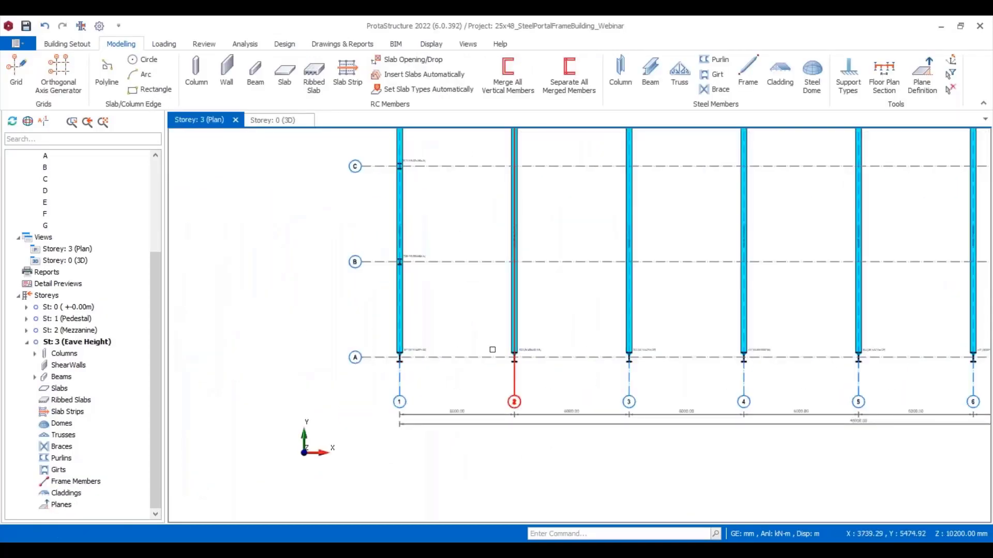
pyautogui.scroll(3, 514, 341)
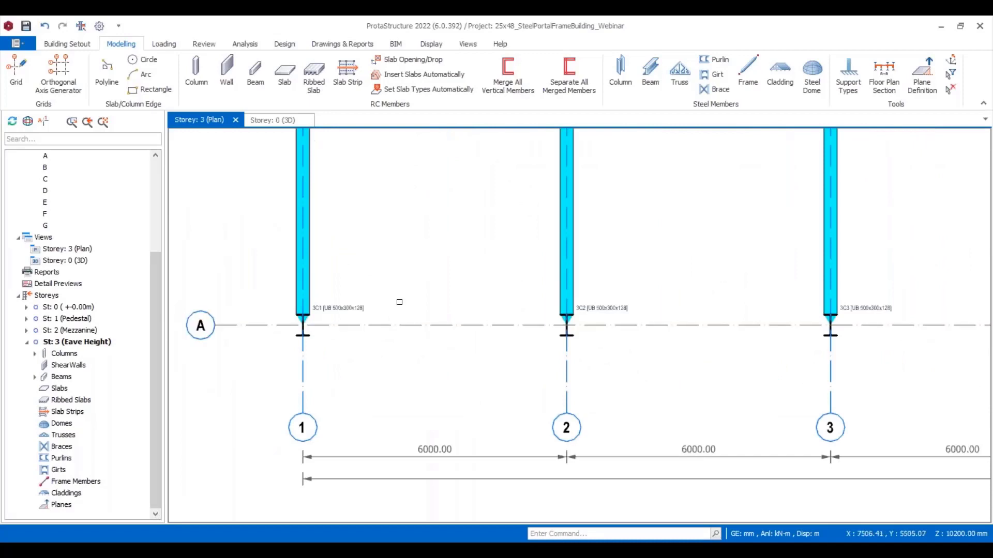
pyautogui.scroll(-3, 399, 304)
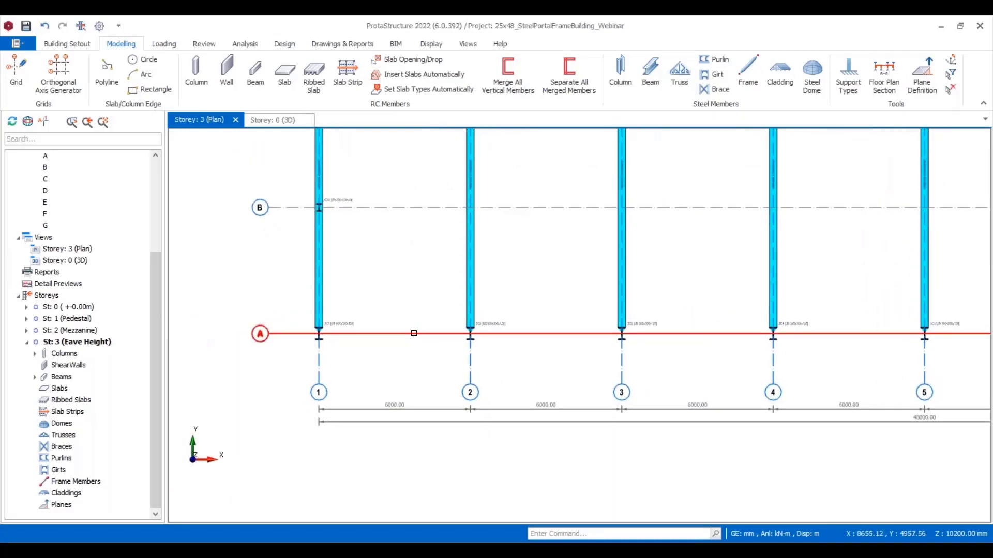
pyautogui.scroll(3, 331, 336)
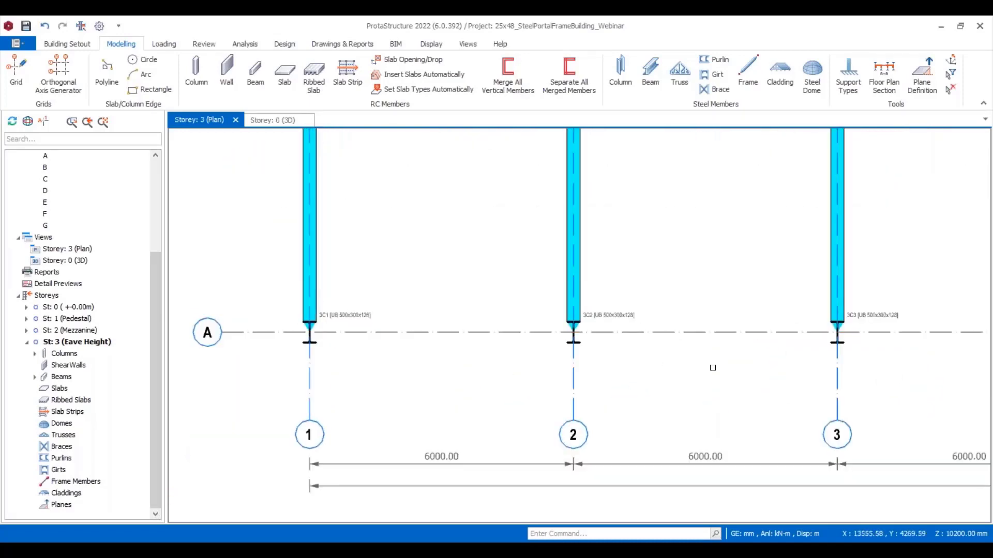
pyautogui.scroll(-2, 713, 368)
pyautogui.scroll(4, 441, 343)
pyautogui.scroll(-4, 580, 335)
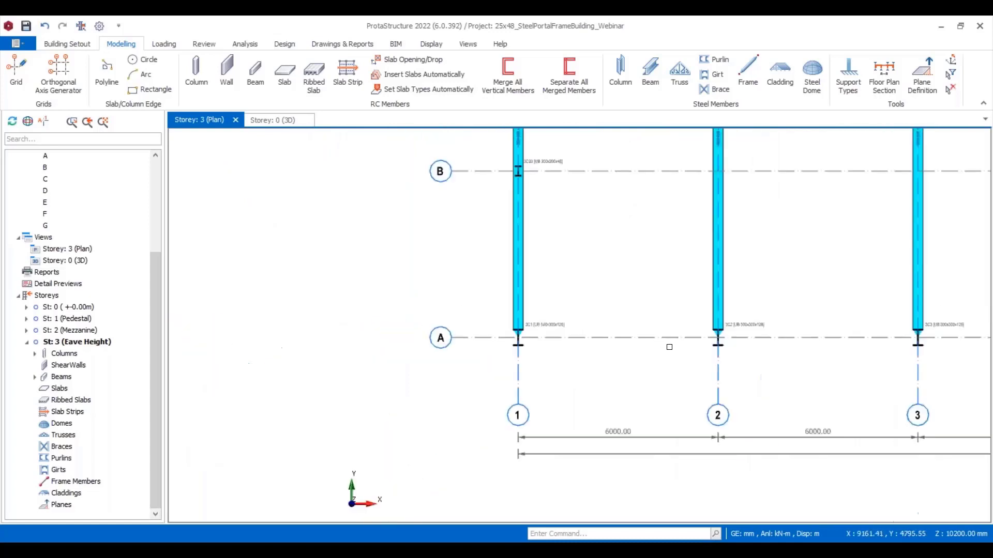
pyautogui.scroll(-5, 669, 347)
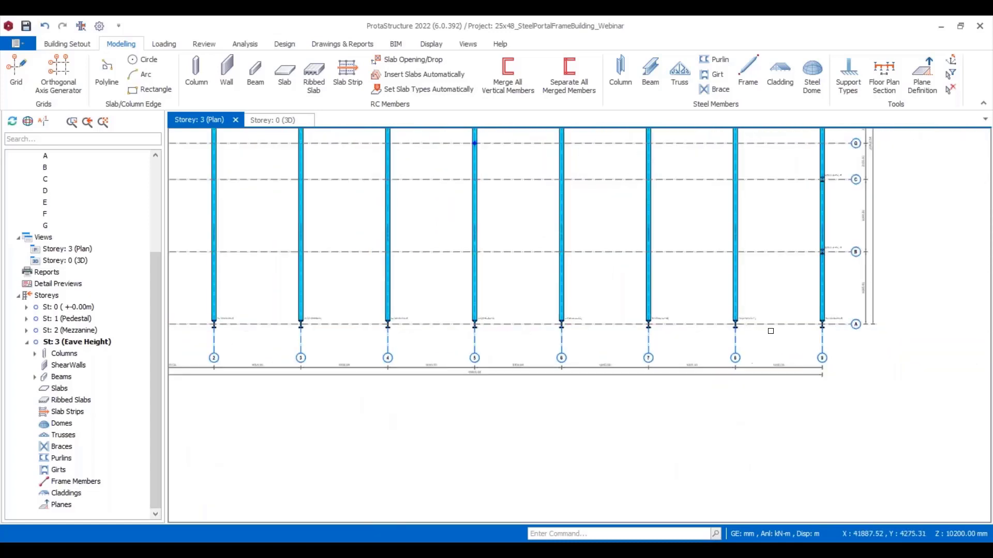
pyautogui.scroll(3, 771, 331)
pyautogui.scroll(-3, 370, 348)
pyautogui.moveTo(169, 307); pyautogui.dragTo(384, 300, button='middle')
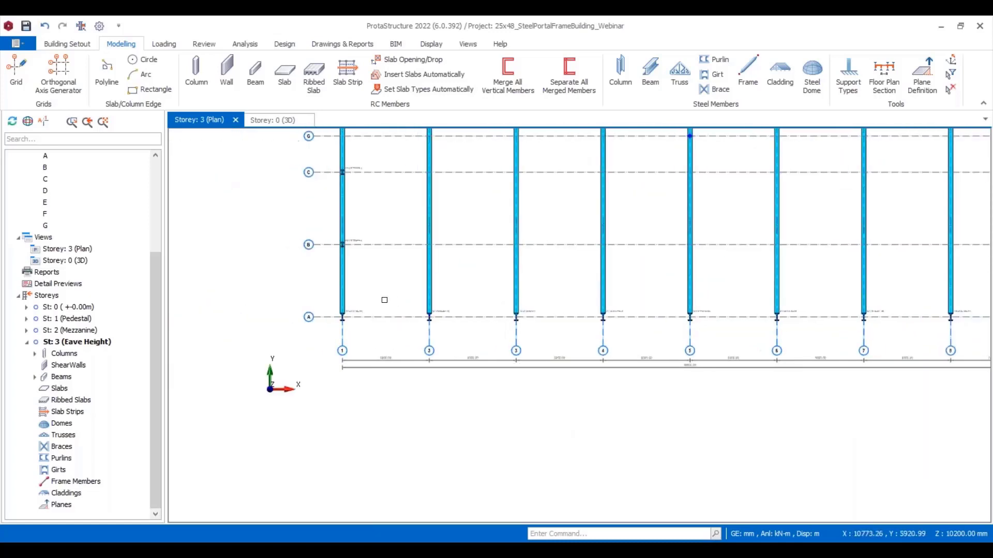
pyautogui.scroll(3, 384, 300)
pyautogui.scroll(2, 362, 343)
pyautogui.scroll(-3, 417, 332)
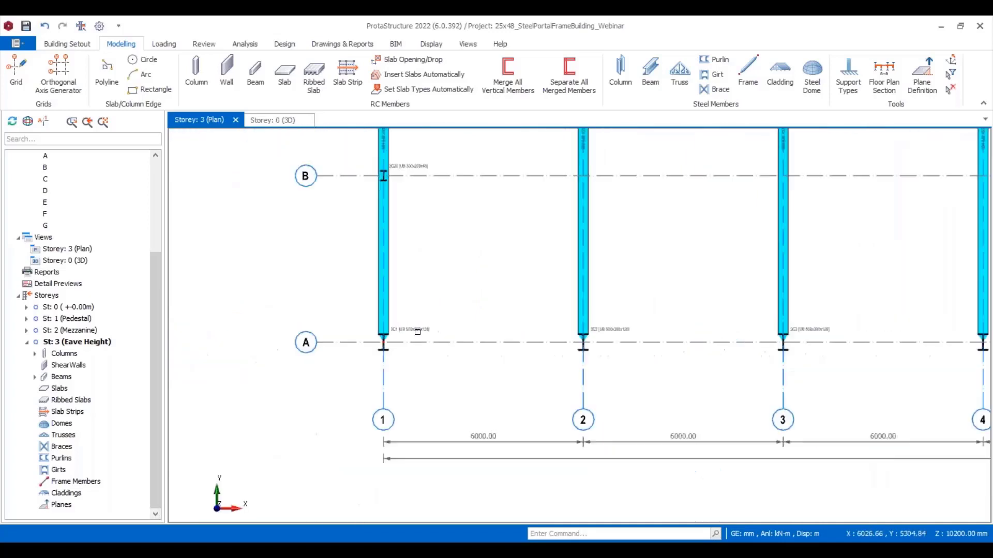
pyautogui.scroll(-3, 417, 332)
pyautogui.moveTo(463, 308); pyautogui.dragTo(306, 316, button='middle')
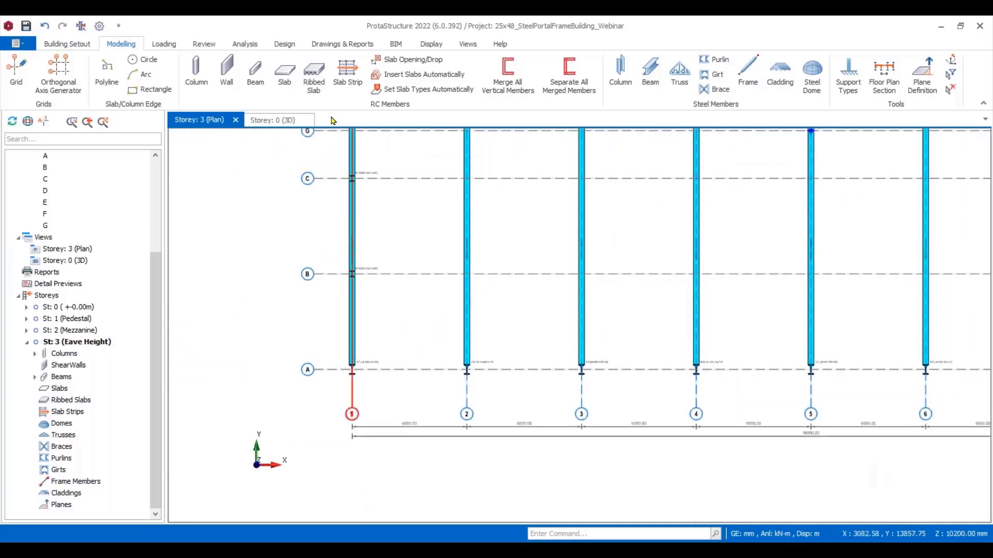
# Start a steel beam on storey 3 (Eave Height) and assign it the Malaysian section UB 200x150x30.
pyautogui.click(80, 332)
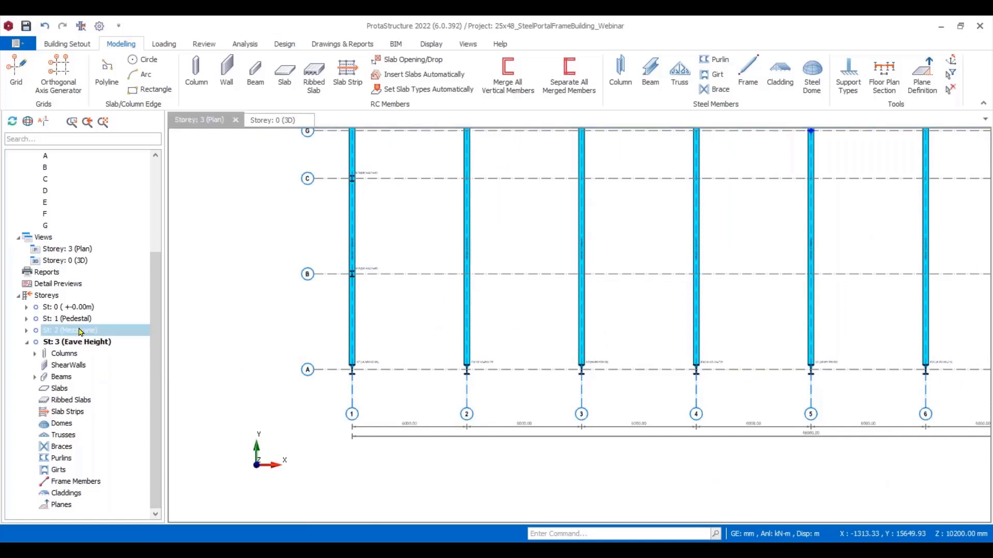
pyautogui.click(80, 343)
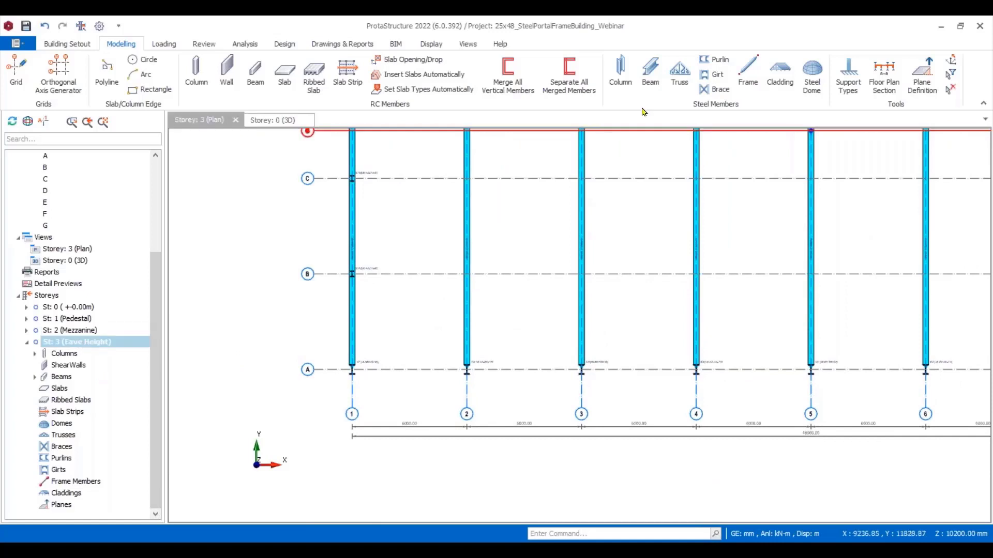
pyautogui.click(650, 74)
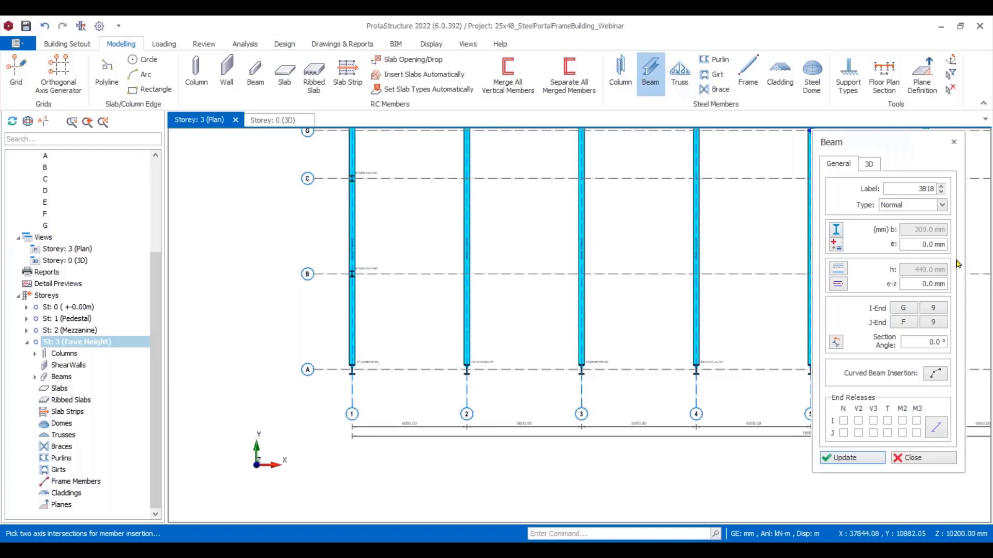
pyautogui.click(836, 231)
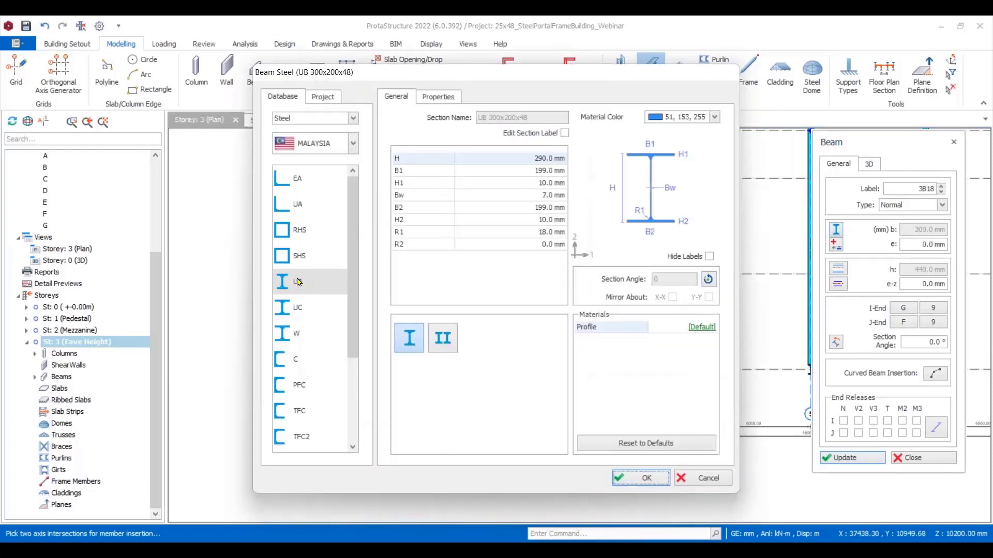
pyautogui.click(298, 282)
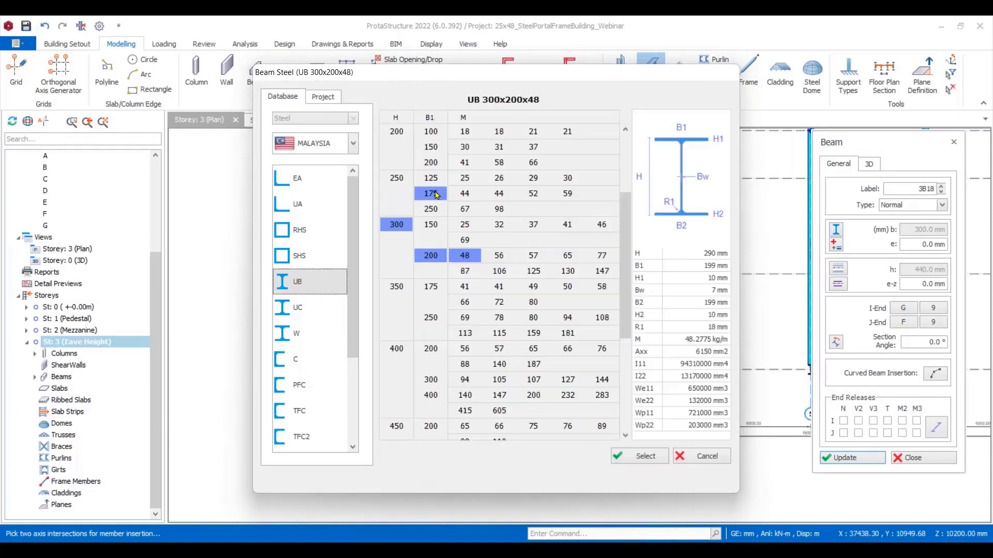
pyautogui.scroll(3, 442, 248)
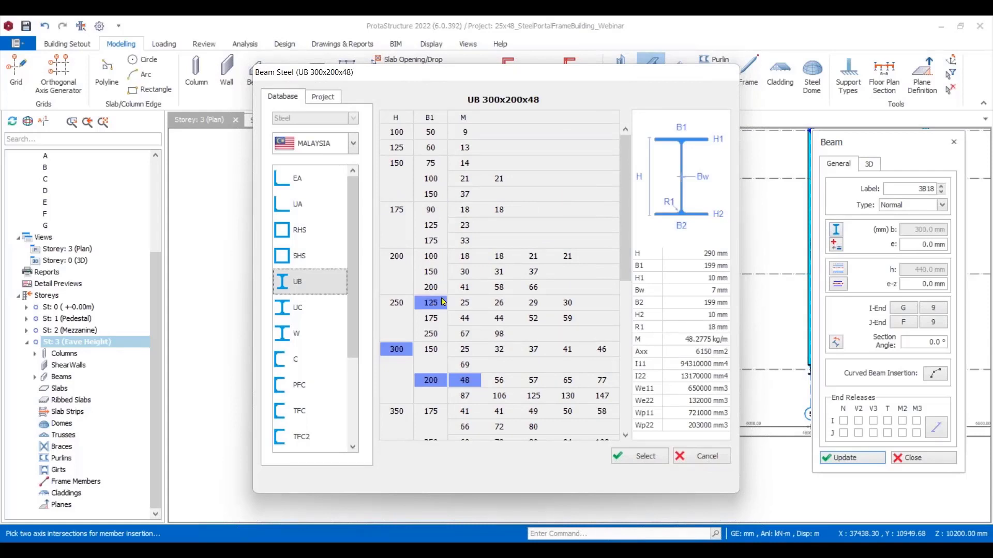
pyautogui.click(431, 272)
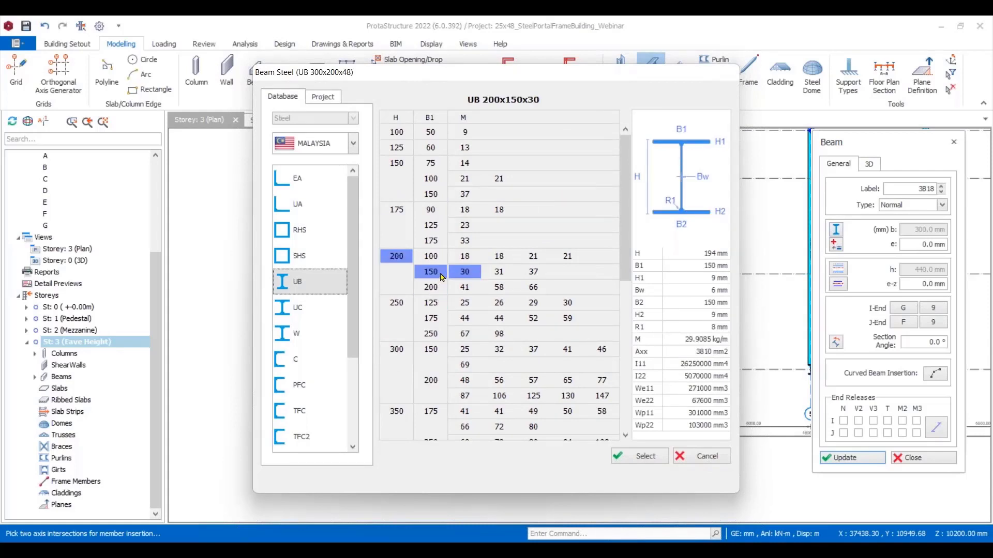
pyautogui.click(644, 457)
# Change the new beam's section to UB 150x75x14.
pyautogui.scroll(-2, 352, 372)
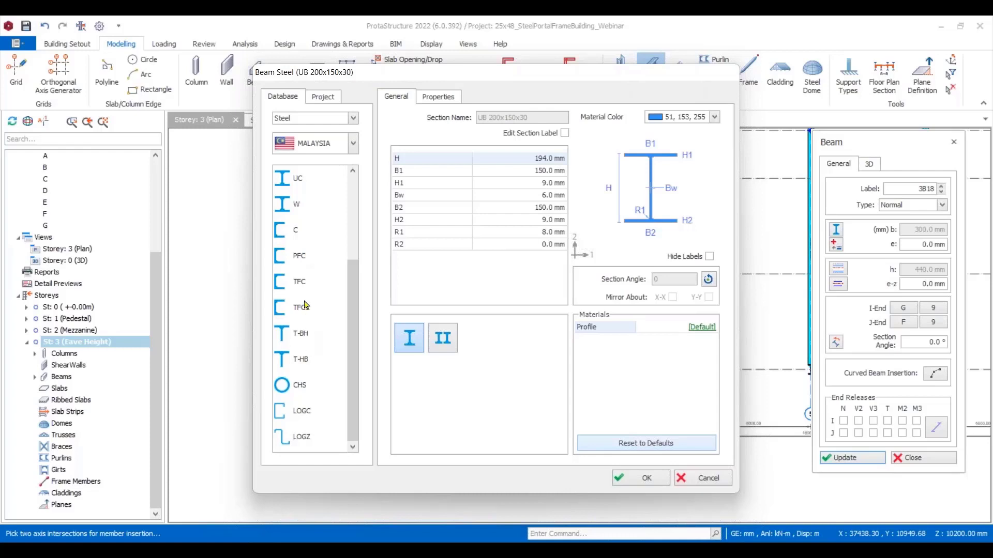
pyautogui.scroll(2, 307, 300)
pyautogui.click(302, 284)
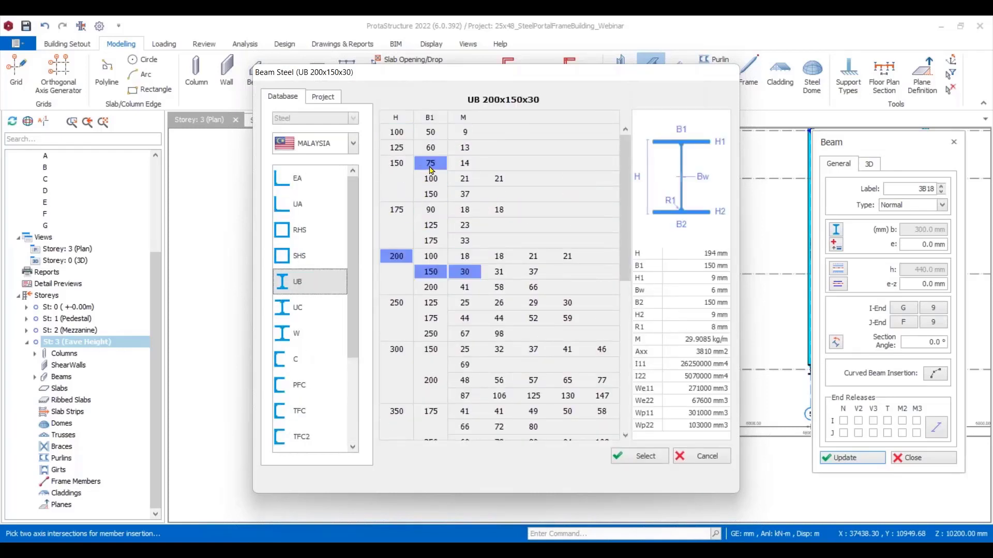
pyautogui.click(433, 165)
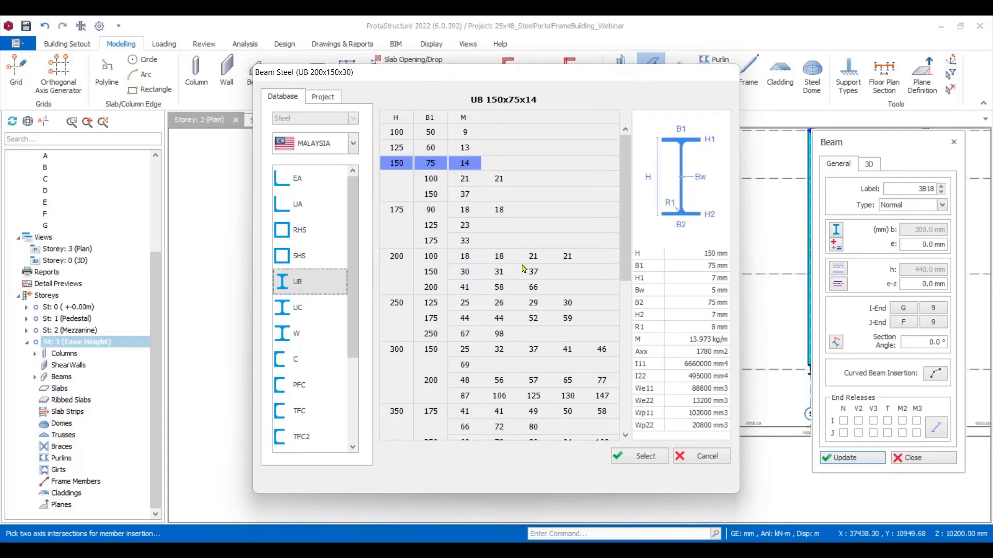
# Use the UB 150x75x14 section to insert eave-height beams along axis A from axis 1 to axis 9, splitting them at the columns.
pyautogui.click(641, 457)
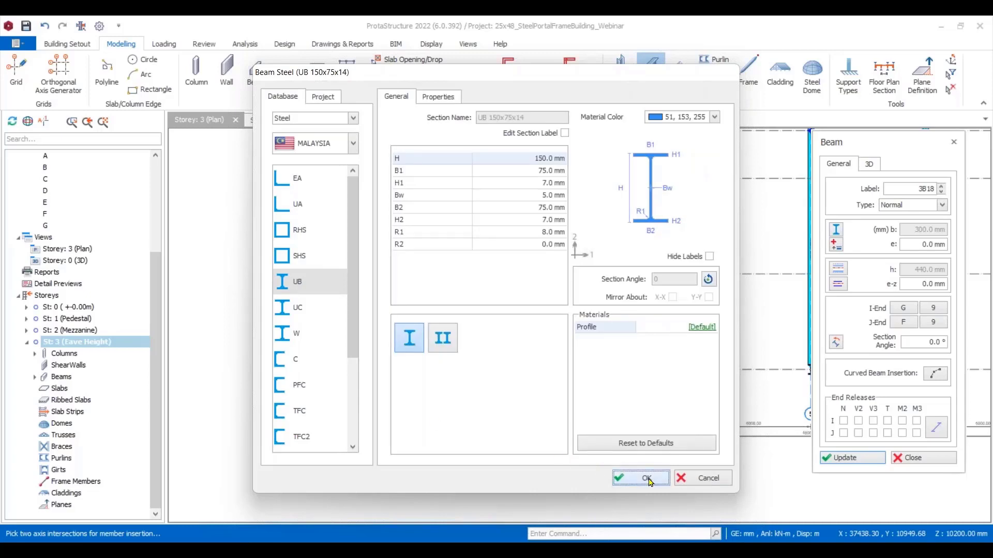
pyautogui.click(646, 479)
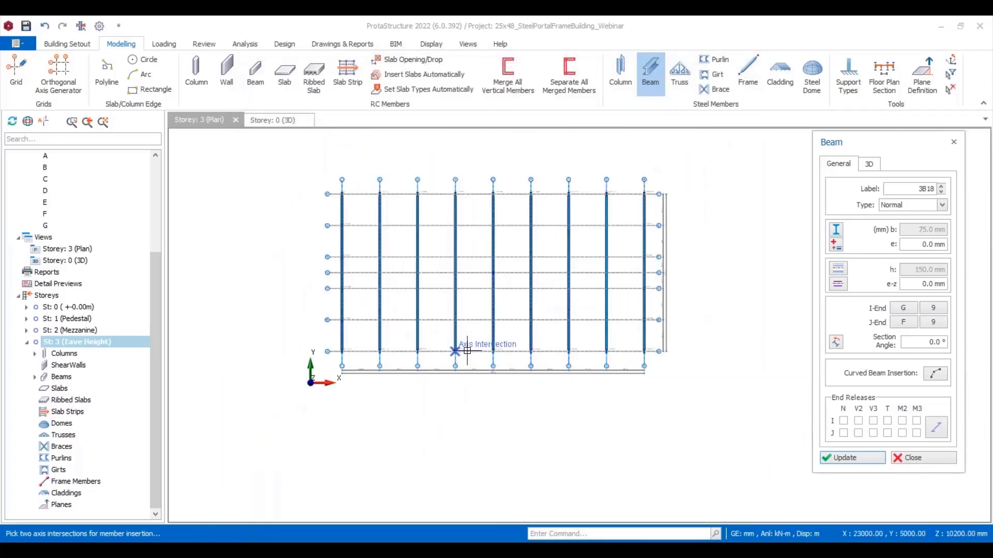
pyautogui.scroll(2, 467, 351)
pyautogui.moveTo(278, 335); pyautogui.dragTo(712, 362)
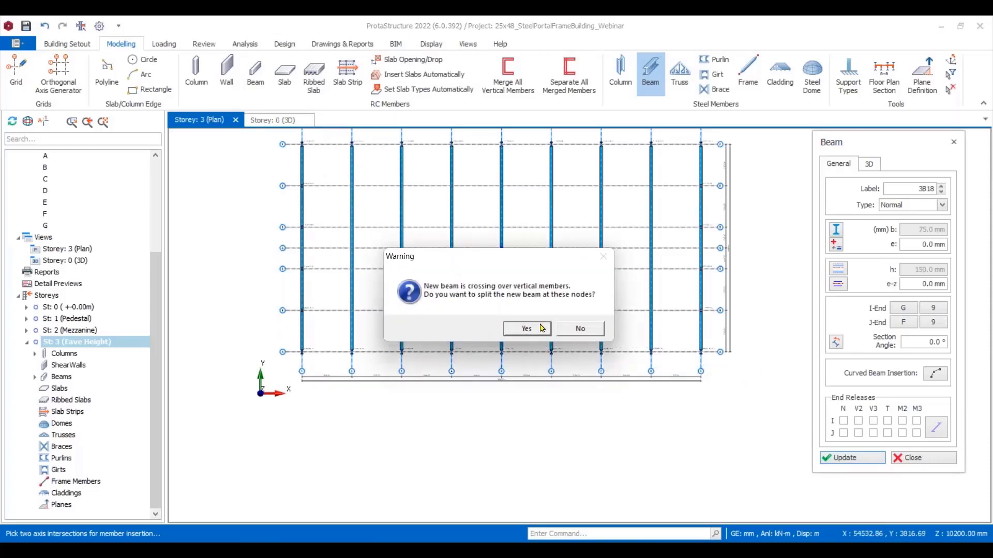
pyautogui.click(527, 328)
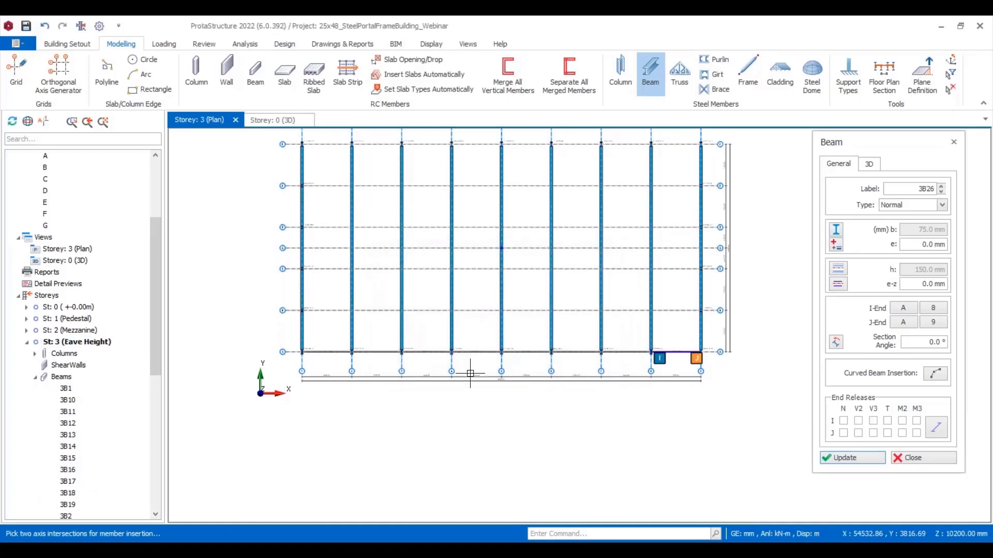
# Insert the same UB 150x75x14 beams along axis F from axis 1 to axis 9, splitting them at the columns.
pyautogui.scroll(-2, 456, 303)
pyautogui.scroll(1, 377, 238)
pyautogui.scroll(2, 377, 232)
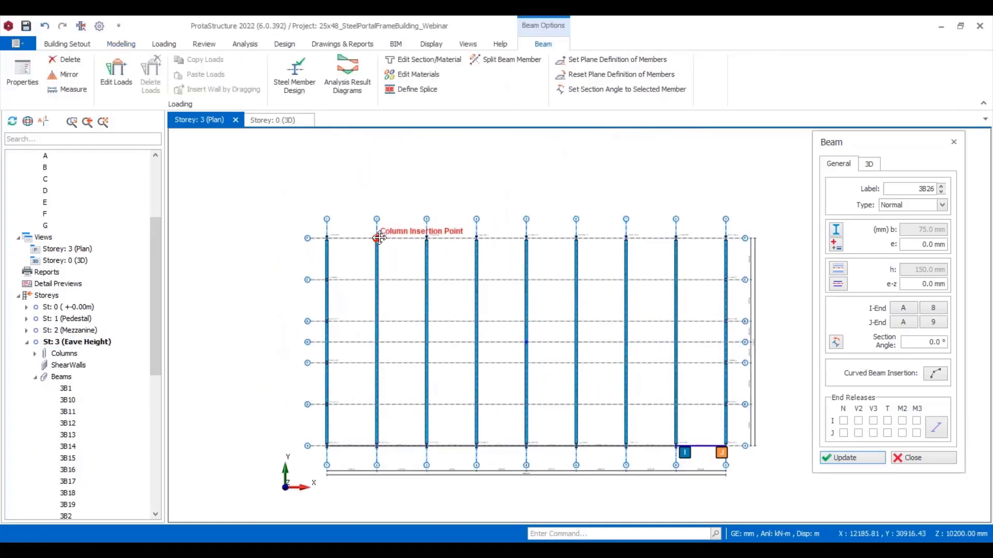
pyautogui.moveTo(285, 236); pyautogui.dragTo(709, 267)
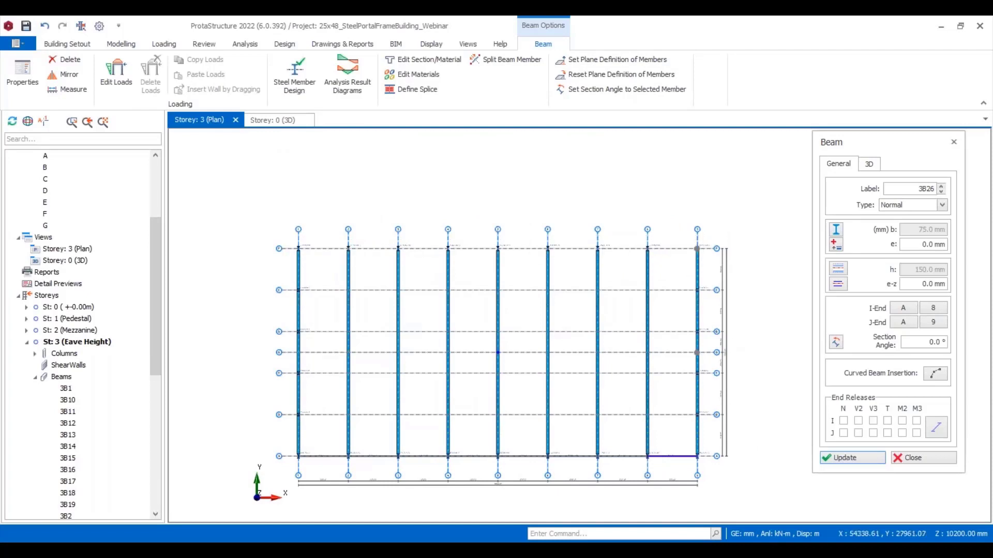
pyautogui.click(527, 331)
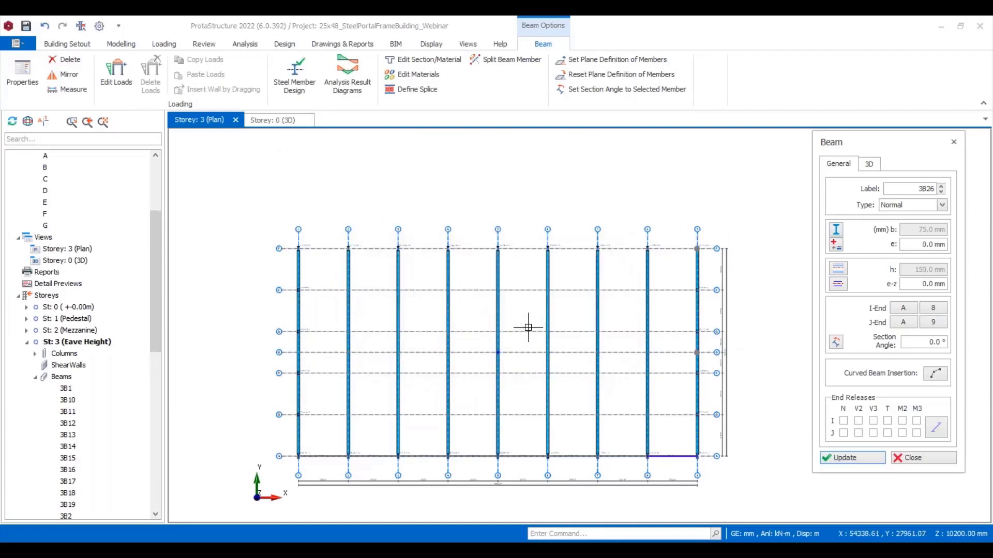
pyautogui.scroll(5, 313, 459)
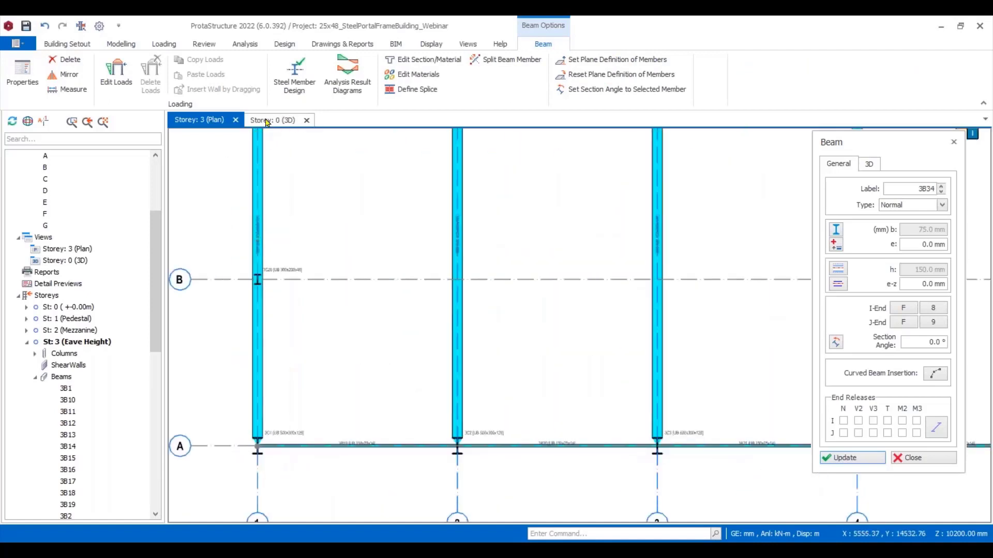
# Open the plan of St: 2 (Mezzanine) and inspect the greyed column at the intersection of axes 1 and B.
pyautogui.doubleClick(78, 331)
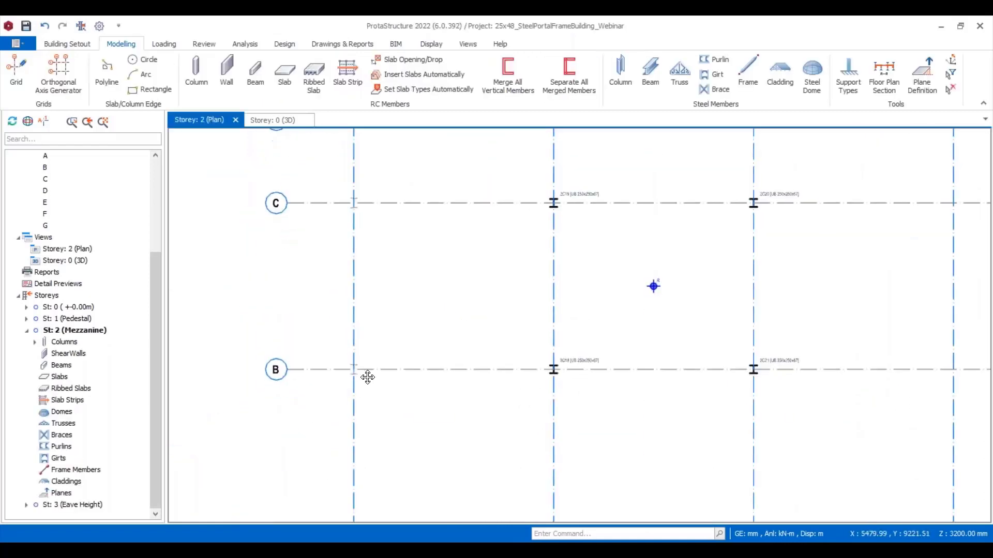
pyautogui.scroll(3, 375, 335)
pyautogui.scroll(-4, 460, 382)
pyautogui.moveTo(533, 380); pyautogui.dragTo(509, 355, button='middle')
pyautogui.scroll(3, 348, 315)
pyautogui.scroll(4, 362, 331)
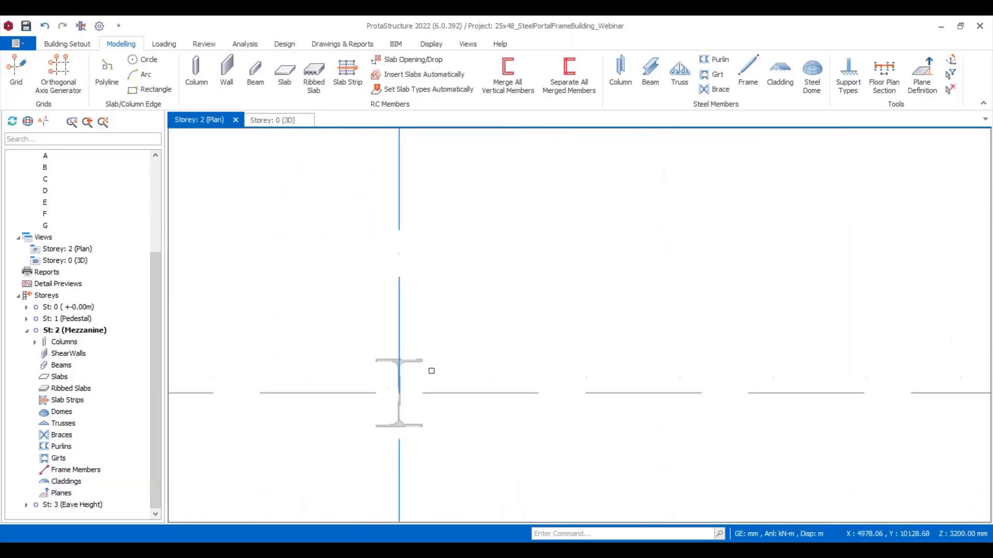
pyautogui.scroll(-2, 393, 344)
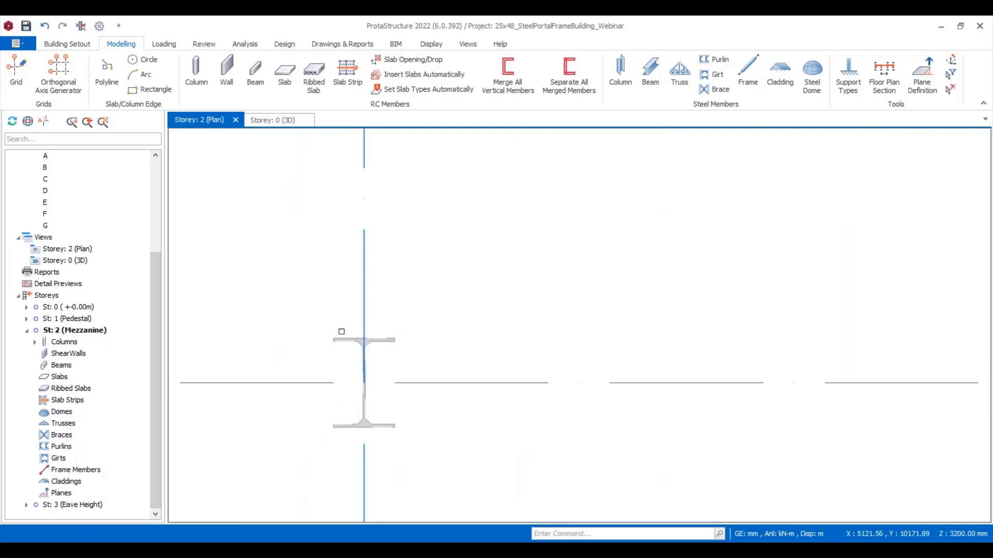
pyautogui.scroll(-1, 362, 336)
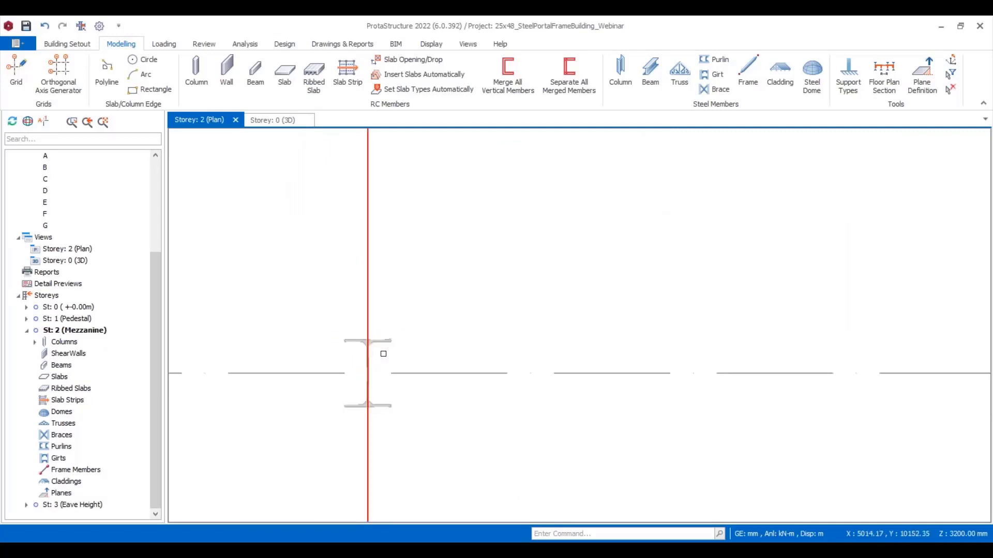
# Examine the mezzanine columns on axes B and C, comparing the greyed ones on axis 1 with those on axes 2 and 3.
pyautogui.scroll(-1, 377, 345)
pyautogui.scroll(-2, 378, 345)
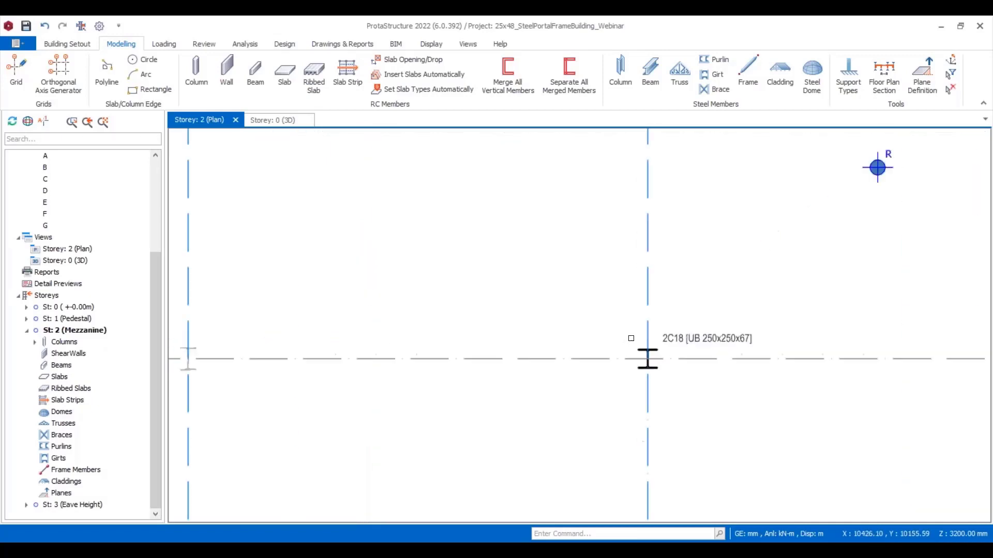
pyautogui.scroll(3, 543, 362)
pyautogui.scroll(-3, 491, 380)
pyautogui.moveTo(286, 395); pyautogui.dragTo(449, 377, button='middle')
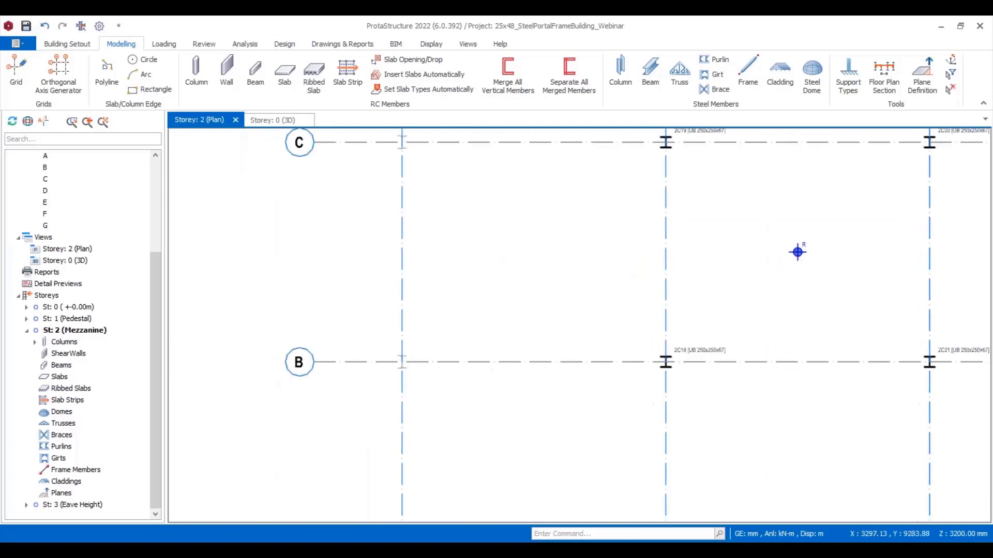
pyautogui.scroll(5, 461, 353)
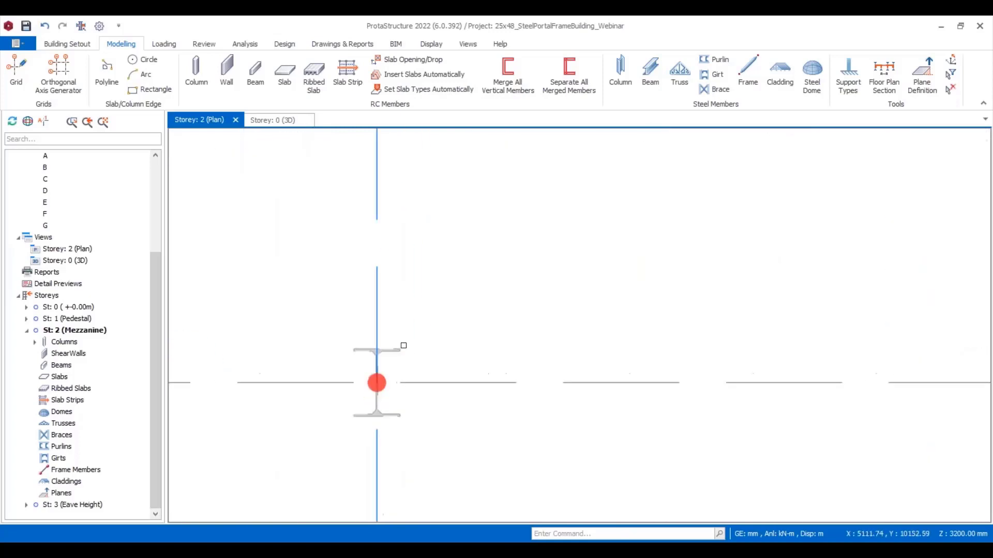
pyautogui.scroll(-4, 401, 343)
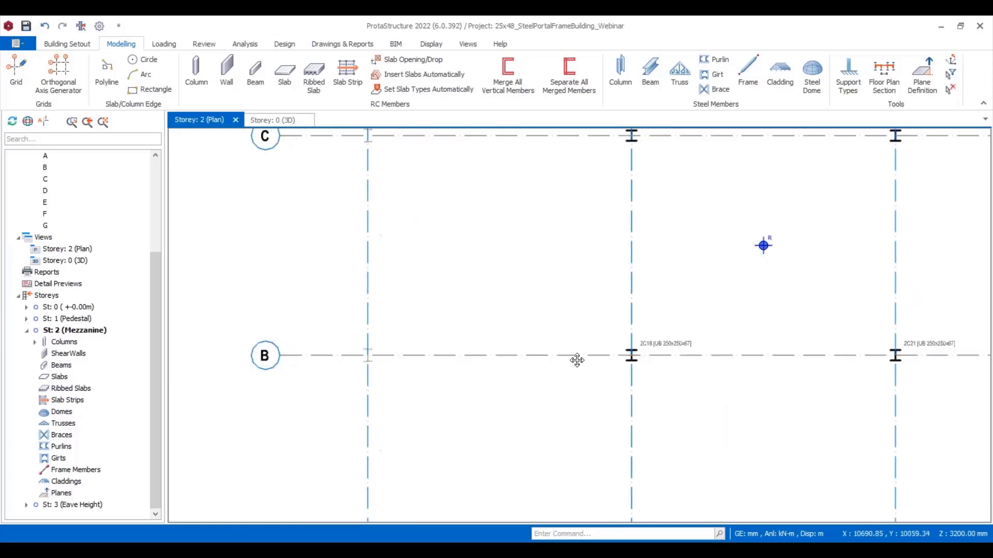
pyautogui.scroll(3, 576, 358)
pyautogui.scroll(-3, 538, 385)
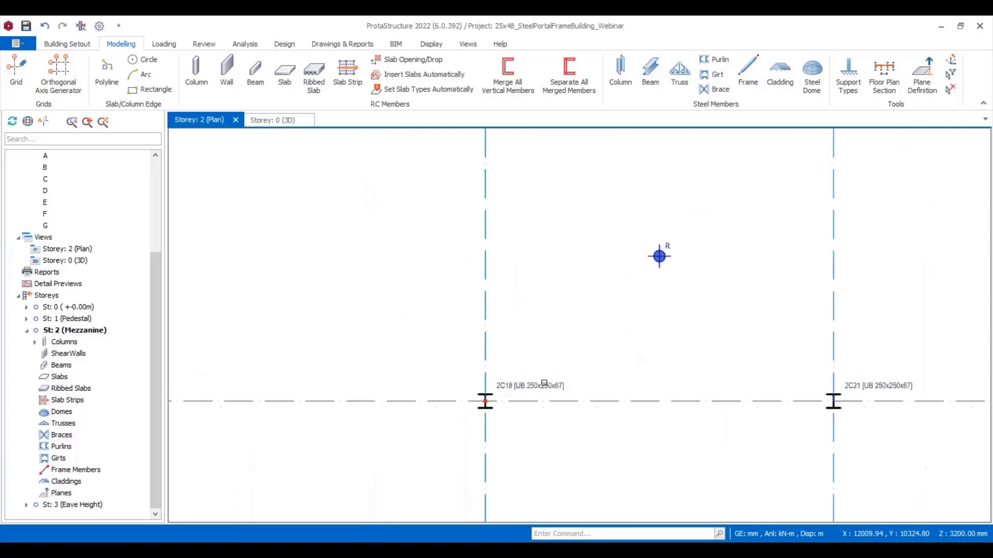
pyautogui.scroll(4, 538, 233)
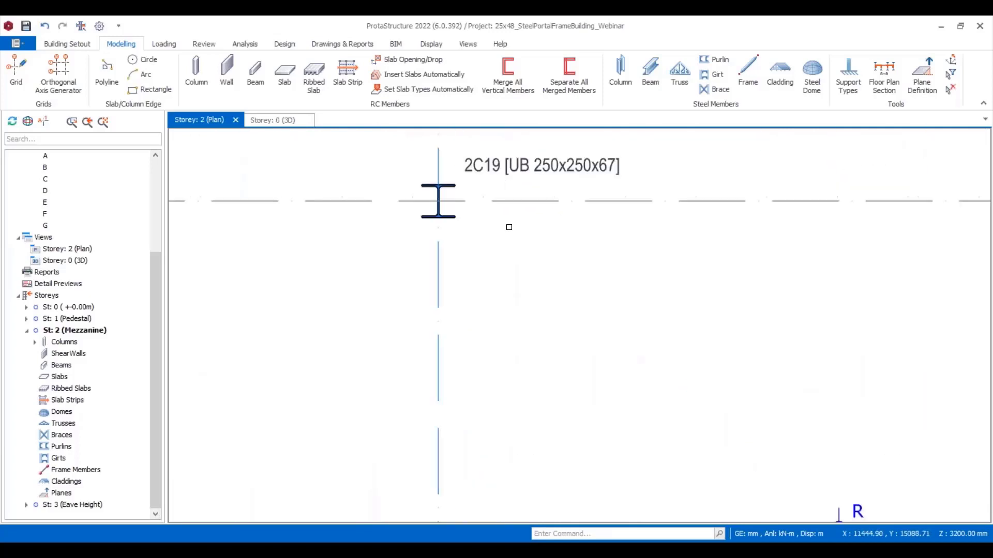
pyautogui.scroll(-2, 519, 270)
pyautogui.scroll(-2, 522, 273)
pyautogui.moveTo(519, 315); pyautogui.dragTo(508, 248, button='middle')
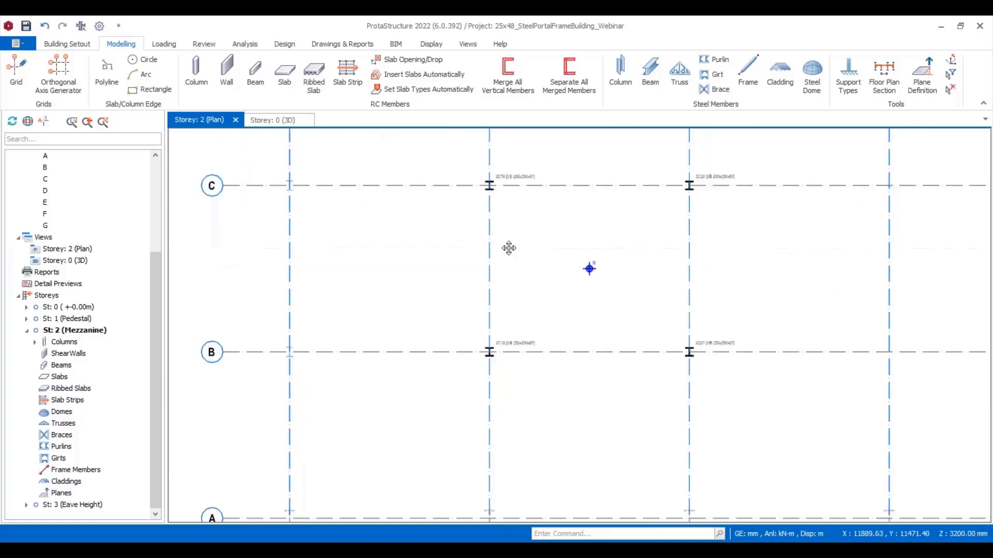
pyautogui.scroll(-2, 507, 348)
pyautogui.moveTo(507, 348); pyautogui.dragTo(488, 350, button='middle')
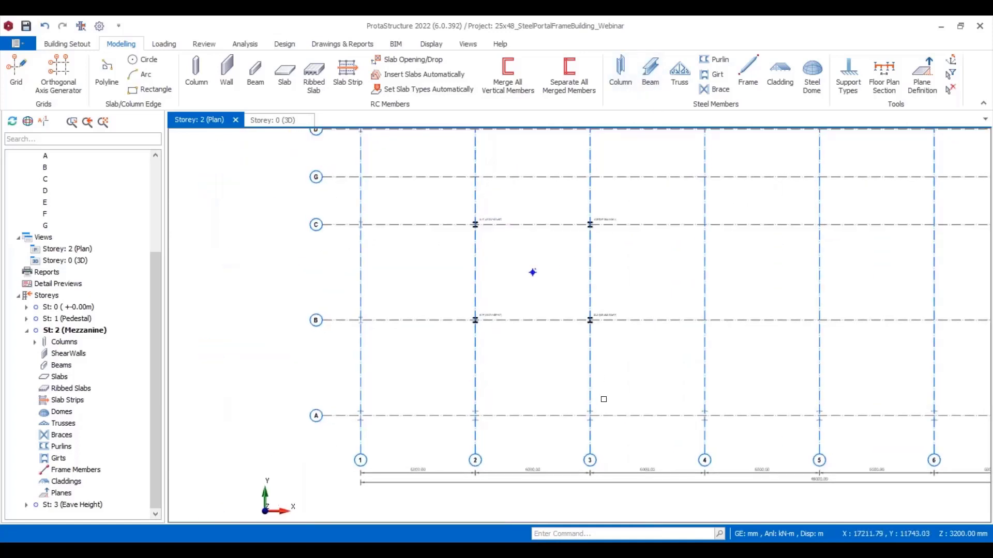
# Start a steel beam for the mezzanine and set its section to UB 200x150x30 from the Malaysian database.
pyautogui.click(649, 74)
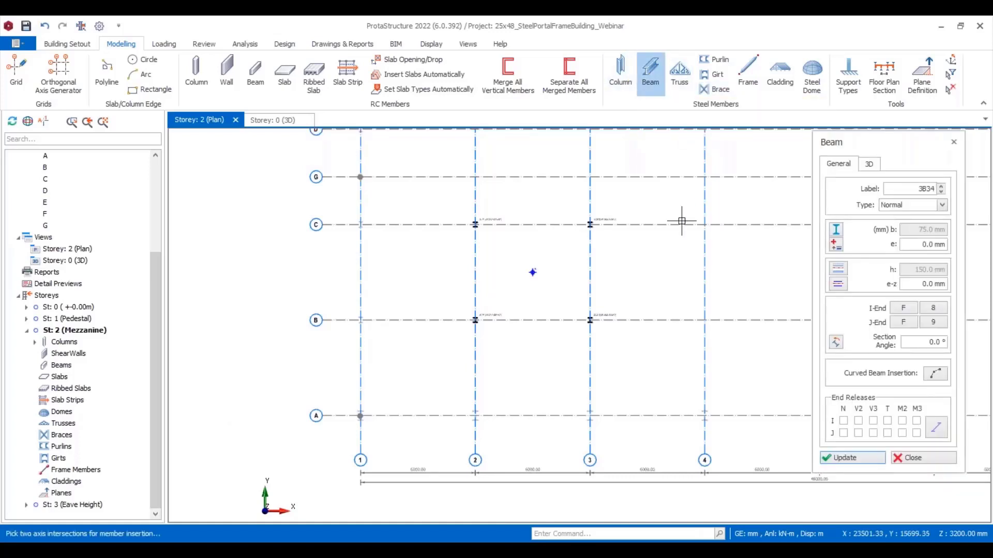
pyautogui.click(836, 230)
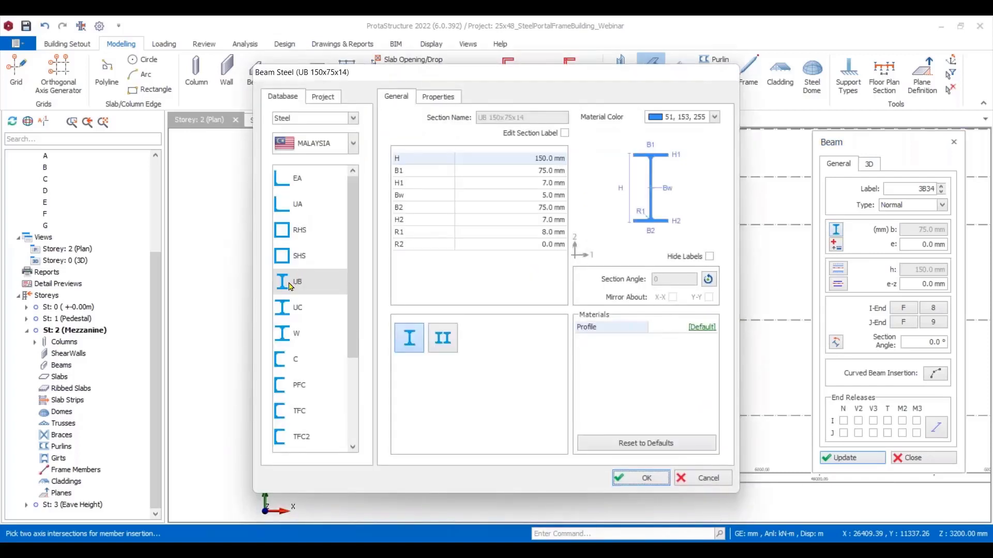
pyautogui.click(291, 285)
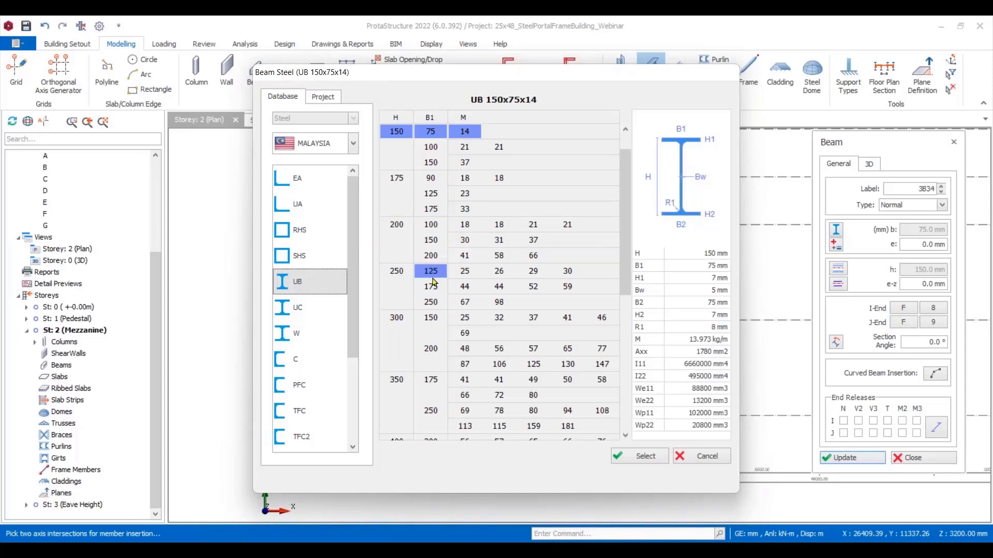
pyautogui.click(463, 306)
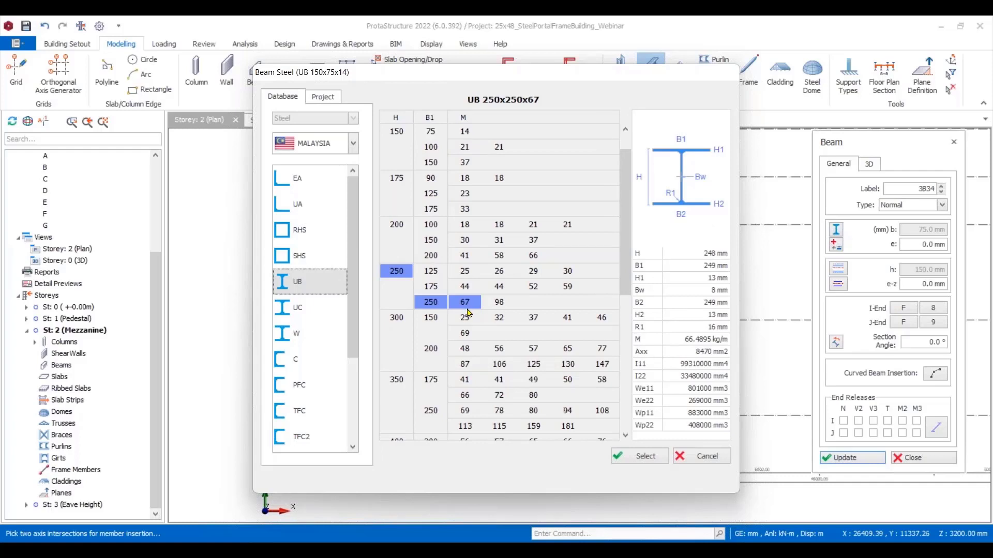
pyautogui.click(442, 242)
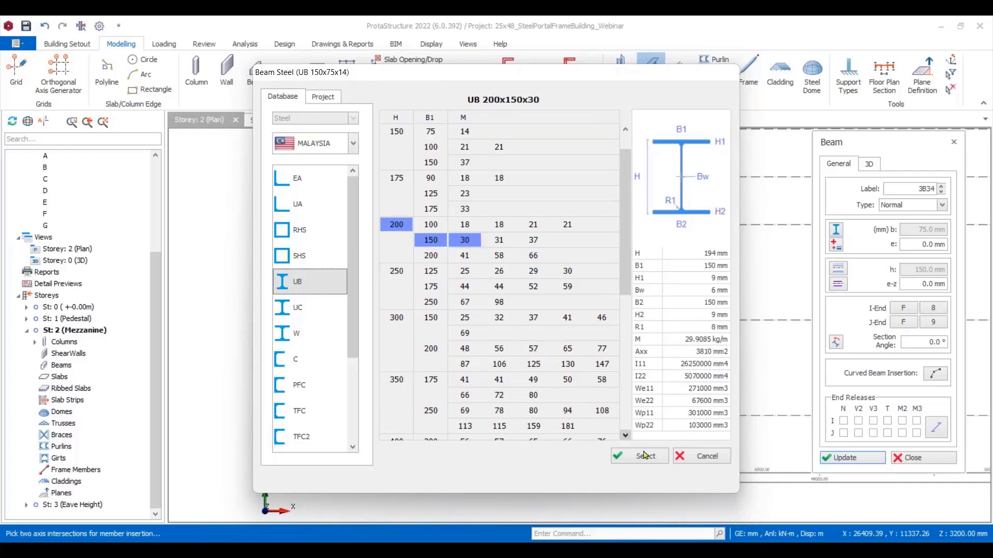
pyautogui.click(640, 455)
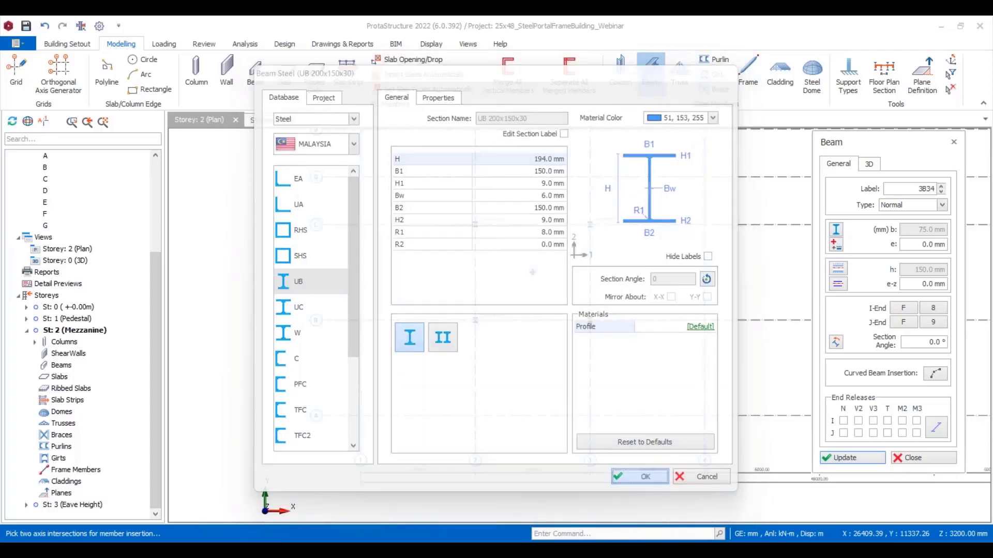
pyautogui.click(646, 479)
# Insert the mezzanine beam along axis 2 from axis A to the column on axis C, splitting it at the crossed column.
pyautogui.scroll(2, 461, 299)
pyautogui.moveTo(461, 298); pyautogui.dragTo(437, 384, button='middle')
pyautogui.scroll(6, 379, 482)
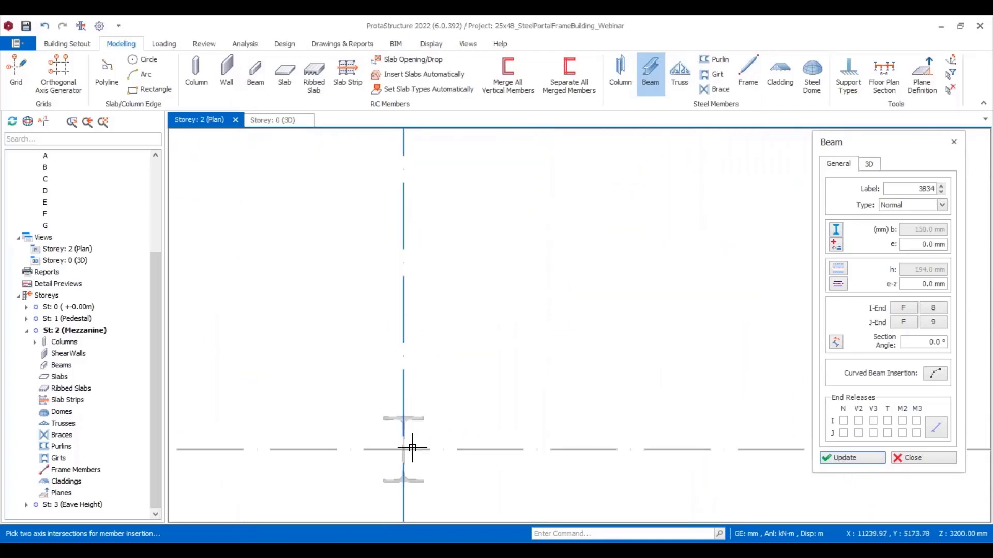
pyautogui.moveTo(432, 448); pyautogui.dragTo(386, 434, button='middle')
pyautogui.scroll(4, 336, 432)
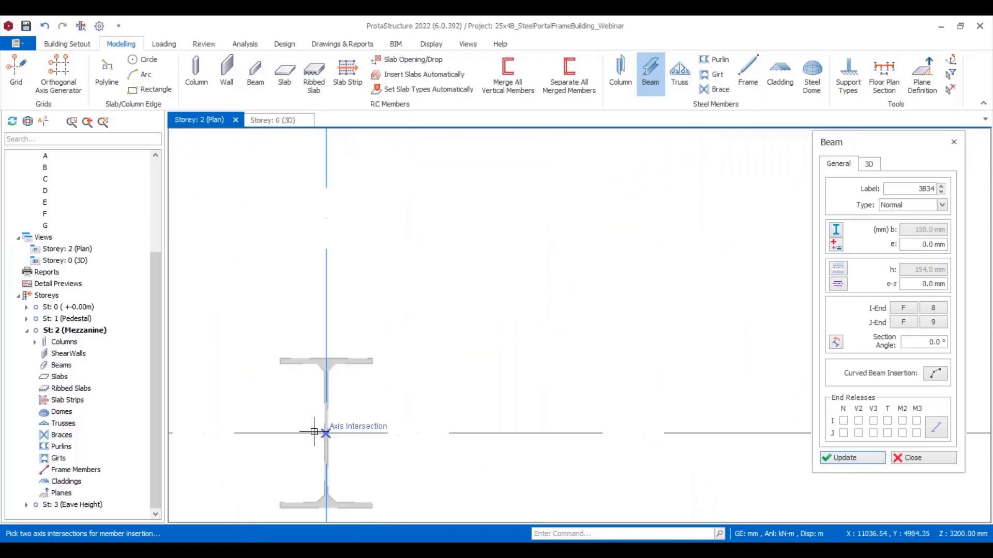
pyautogui.scroll(3, 332, 444)
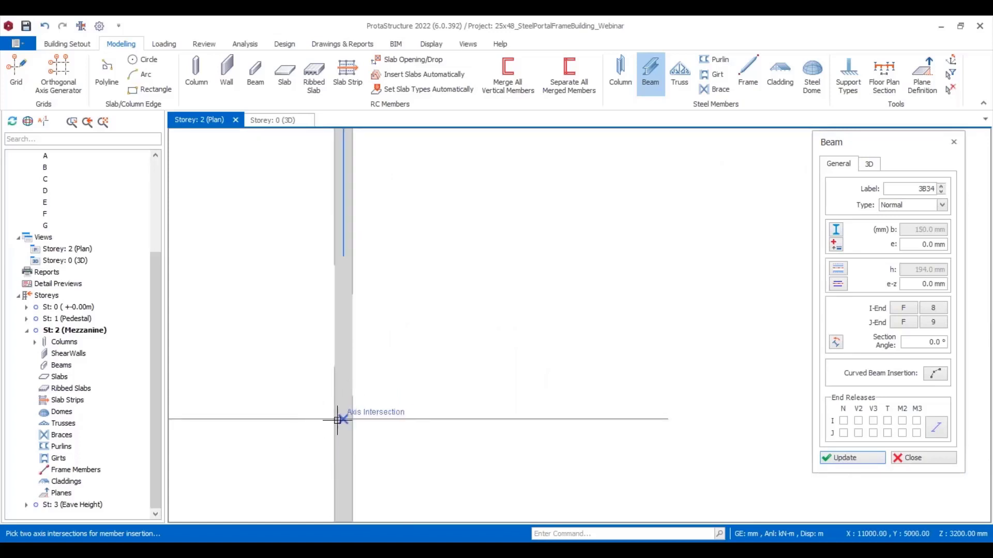
pyautogui.scroll(2, 344, 420)
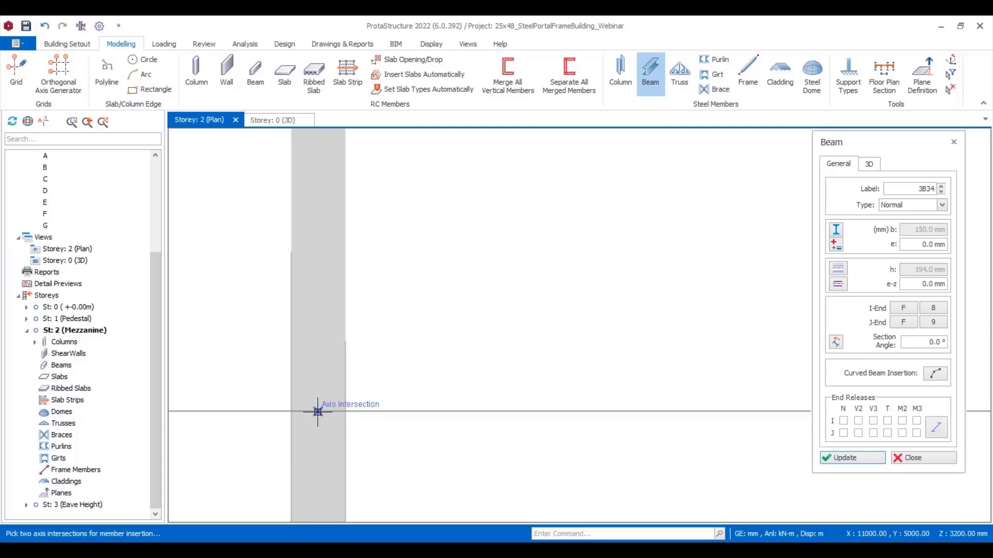
pyautogui.scroll(3, 332, 406)
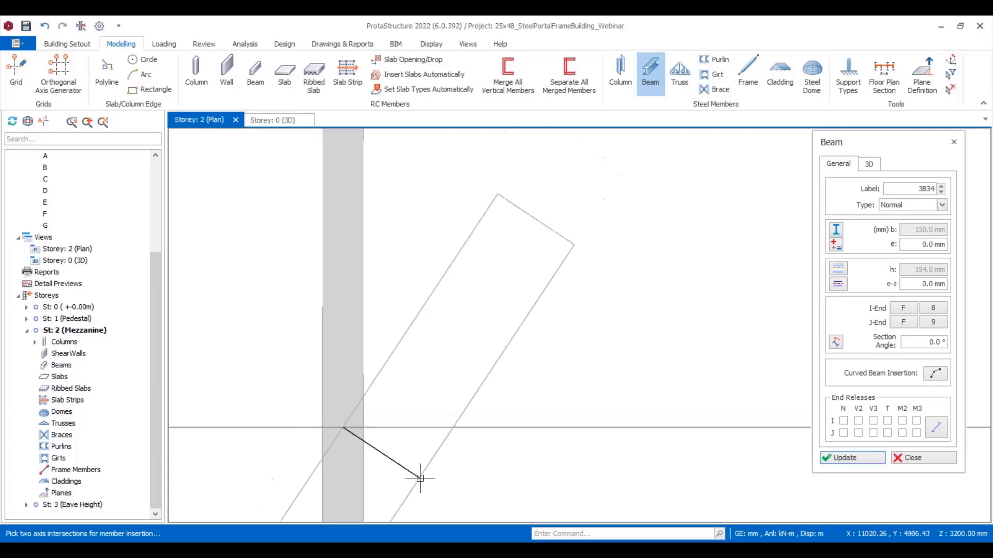
pyautogui.click(454, 303)
pyautogui.scroll(-3, 461, 255)
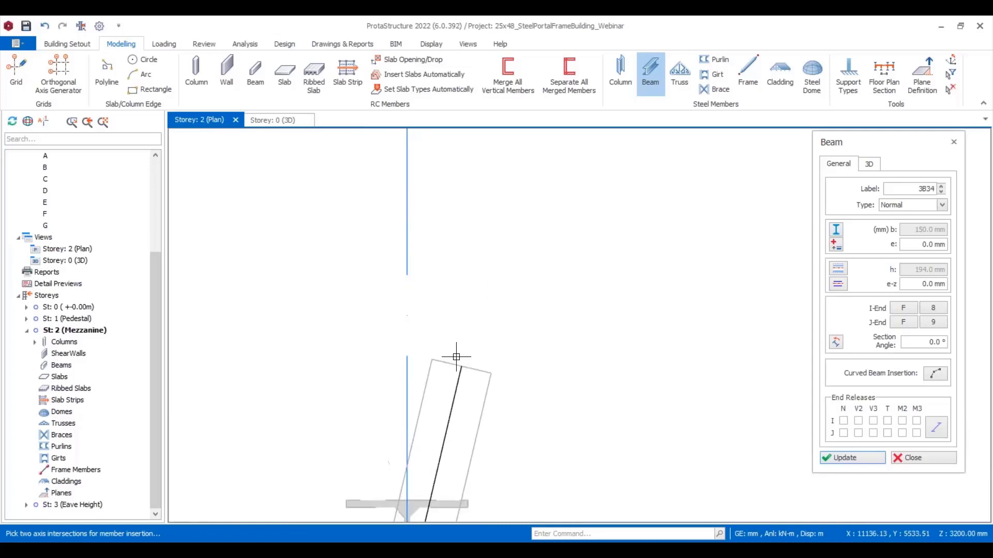
pyautogui.scroll(-2, 501, 238)
pyautogui.moveTo(504, 200); pyautogui.dragTo(474, 342, button='middle')
pyautogui.moveTo(466, 225); pyautogui.dragTo(463, 261, button='middle')
pyautogui.scroll(3, 383, 305)
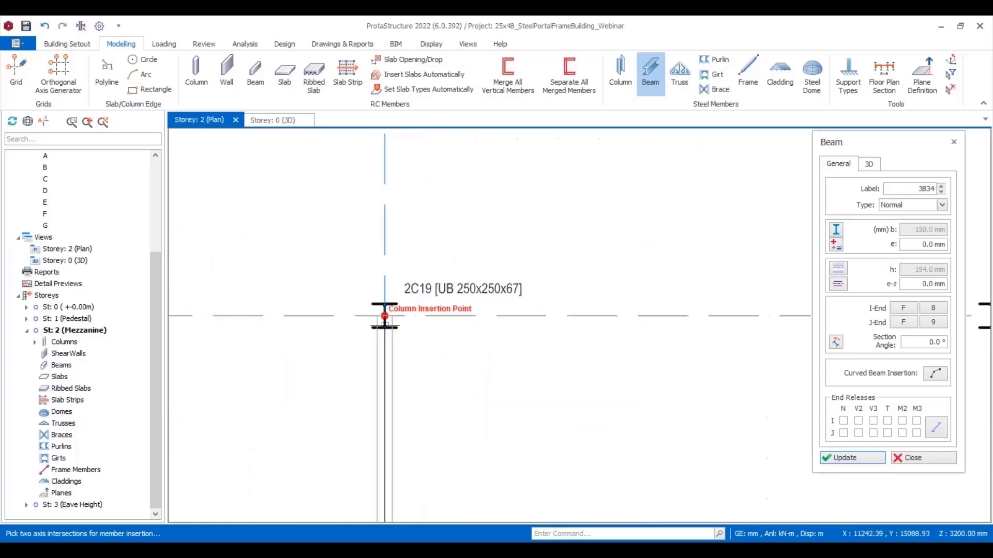
pyautogui.click(383, 305)
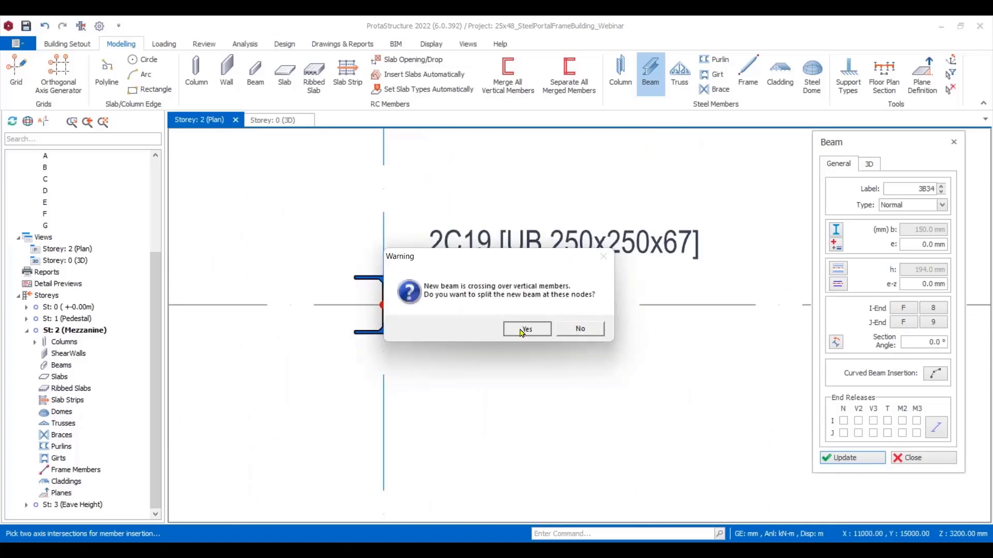
pyautogui.click(526, 330)
pyautogui.scroll(-3, 447, 223)
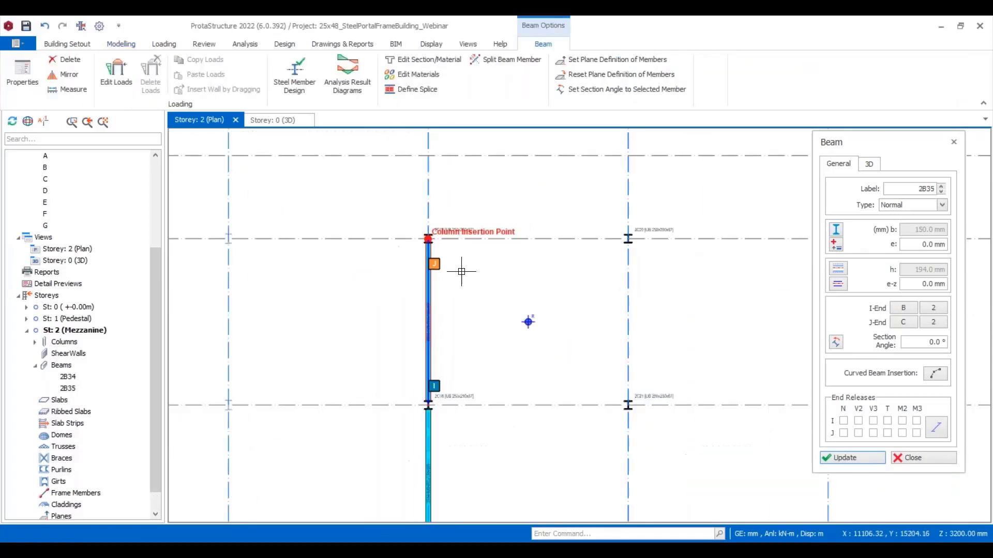
# Insert the mezzanine beam along axis 3 from axis A to the column on axis C, splitting it at the crossed column.
pyautogui.scroll(5, 506, 419)
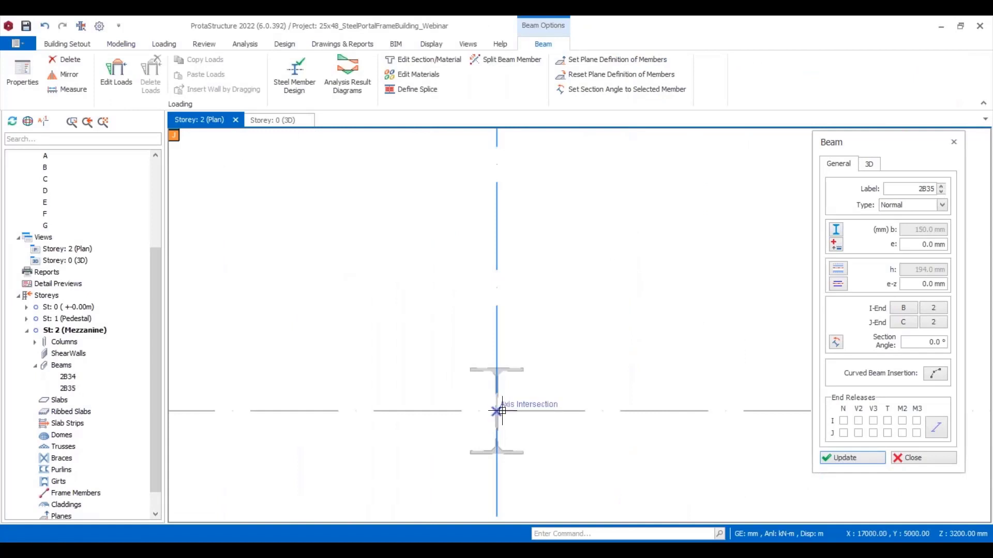
pyautogui.scroll(-5, 499, 411)
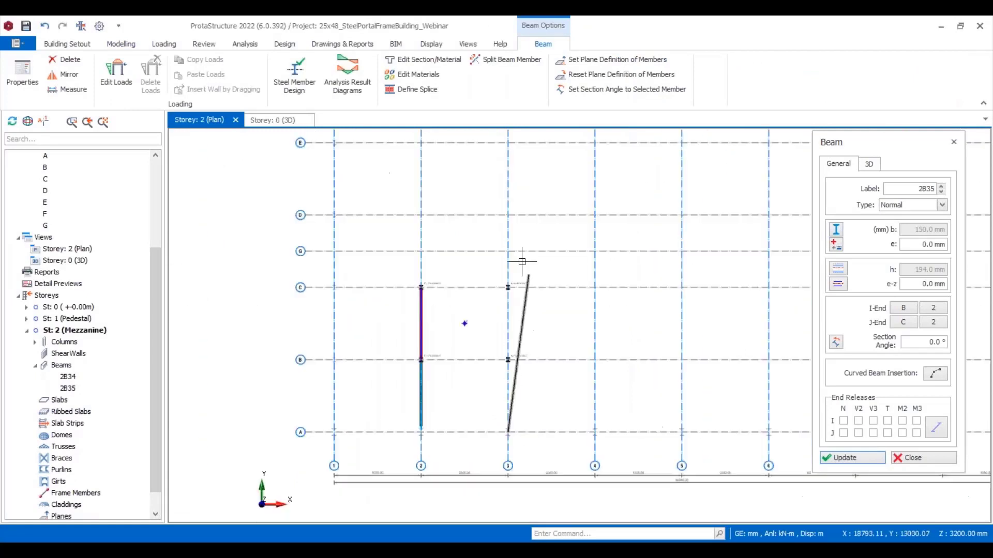
pyautogui.scroll(5, 515, 291)
pyautogui.click(464, 270)
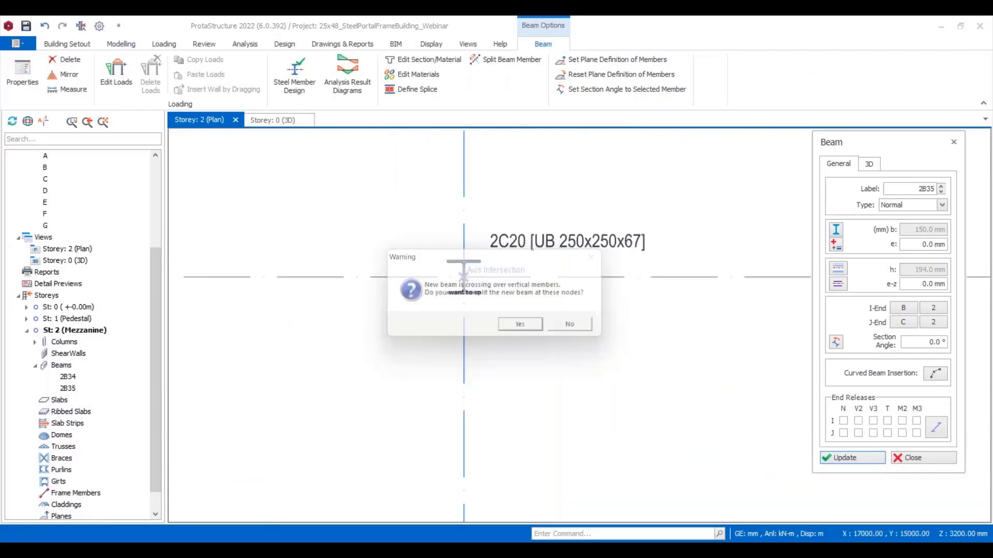
pyautogui.click(537, 328)
pyautogui.scroll(-5, 466, 400)
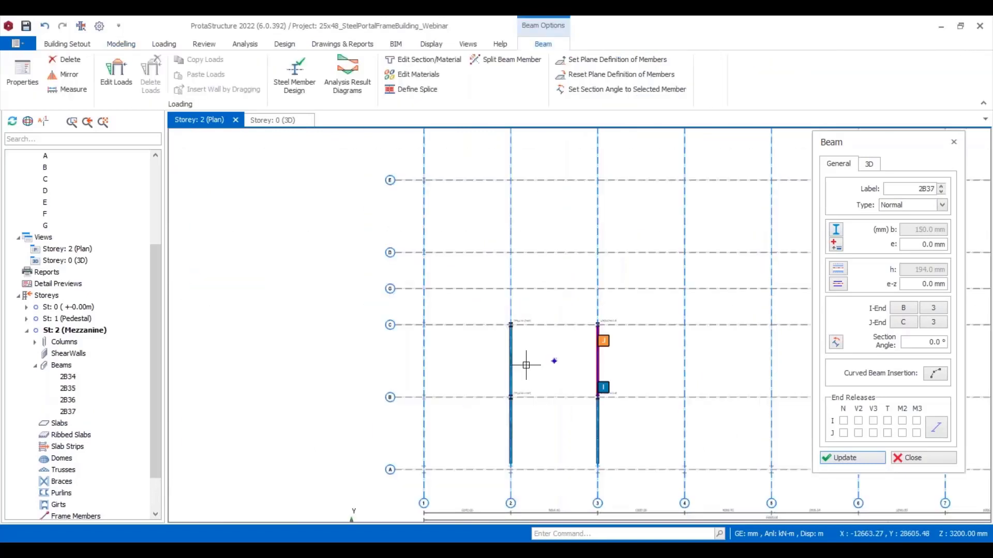
# Insert a mezzanine beam on axis 1 between the columns on axes A and B.
pyautogui.scroll(5, 510, 469)
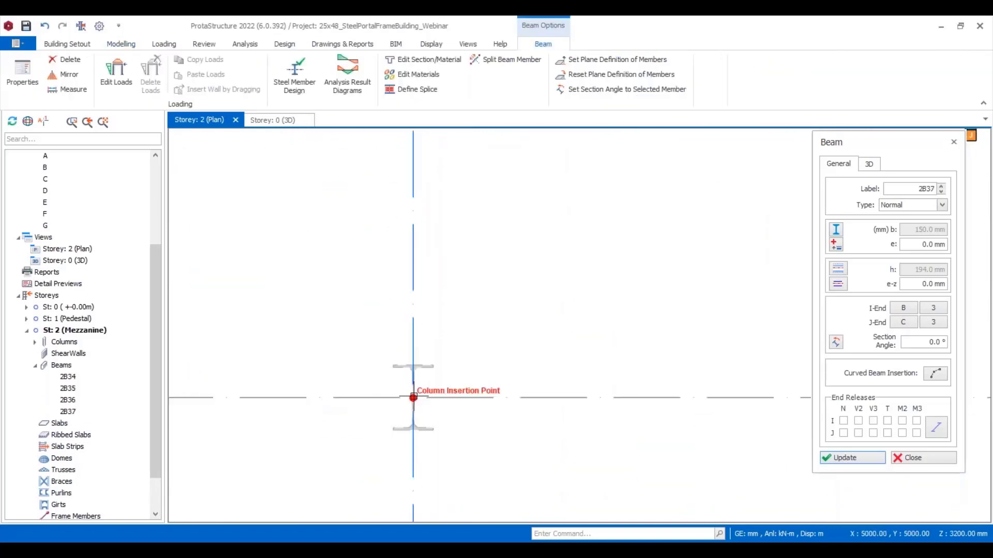
pyautogui.click(413, 398)
pyautogui.scroll(-5, 414, 399)
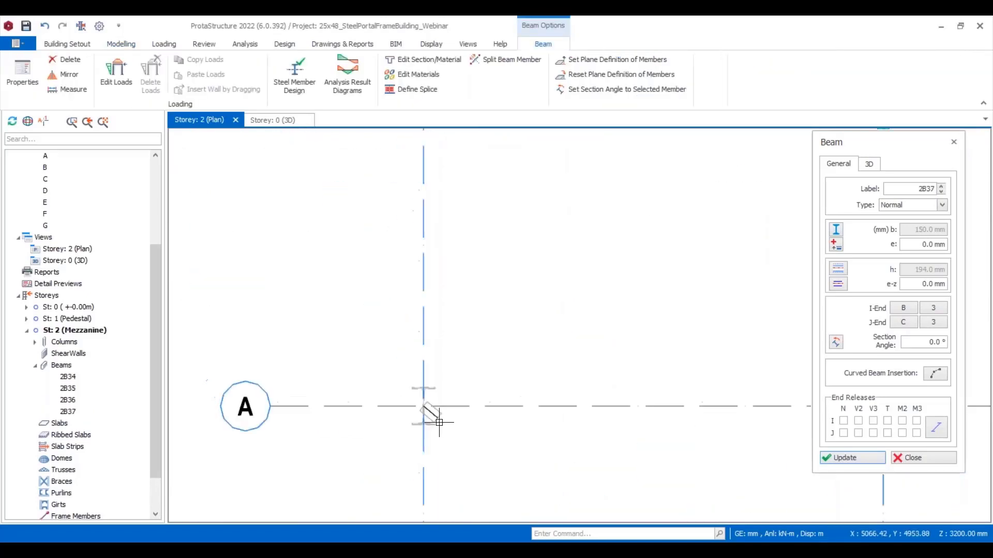
pyautogui.scroll(5, 452, 253)
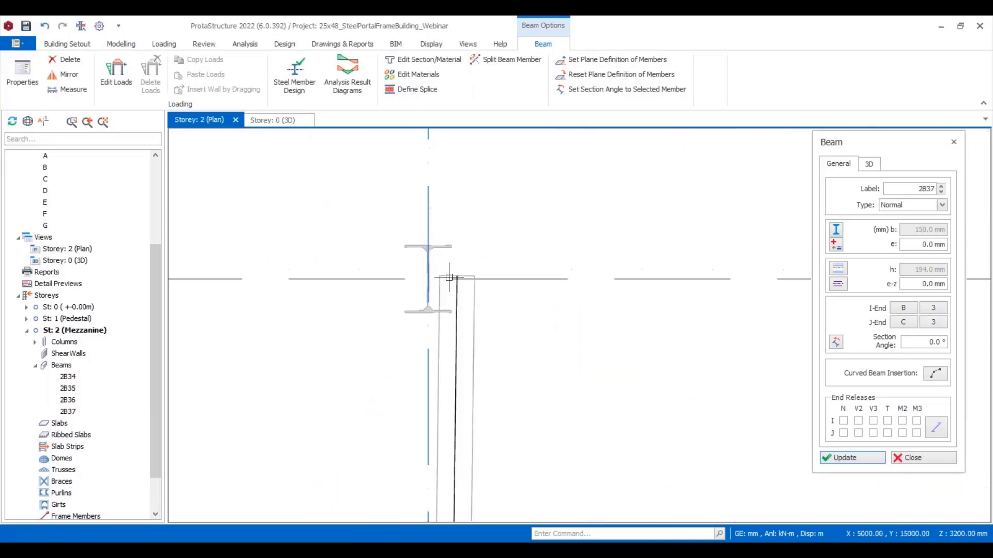
pyautogui.scroll(-5, 447, 311)
pyautogui.scroll(8, 467, 426)
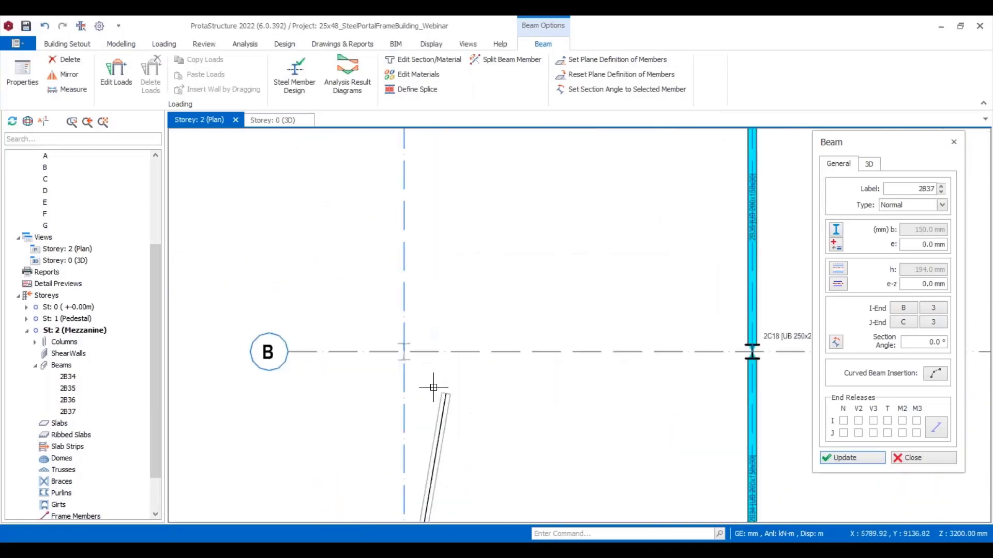
pyautogui.click(392, 355)
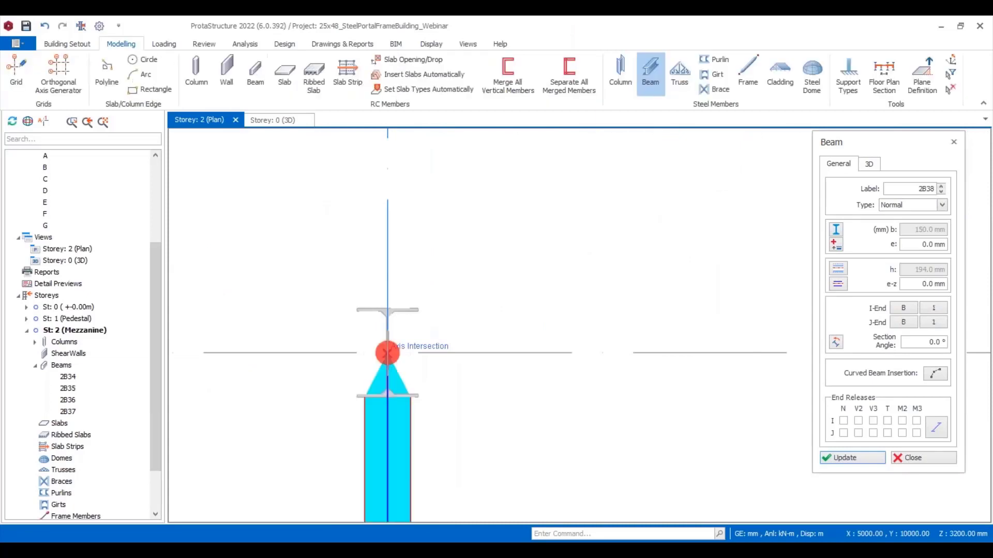
# Continue the axis 1 mezzanine beam line from axis B to the column on axis C, ending the insertion there.
pyautogui.scroll(-5, 443, 413)
pyautogui.scroll(5, 450, 316)
pyautogui.scroll(2, 449, 316)
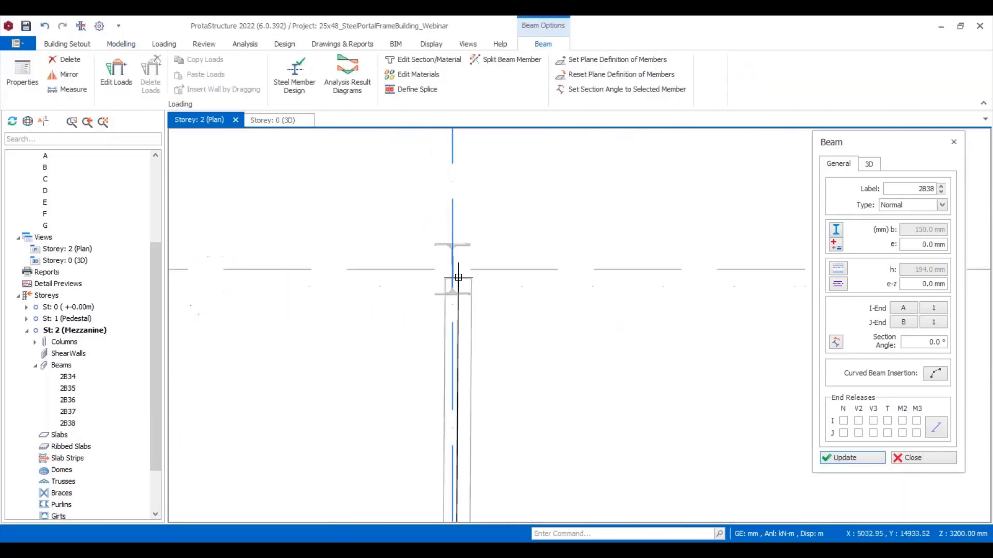
pyautogui.click(452, 270)
pyautogui.press('Escape')
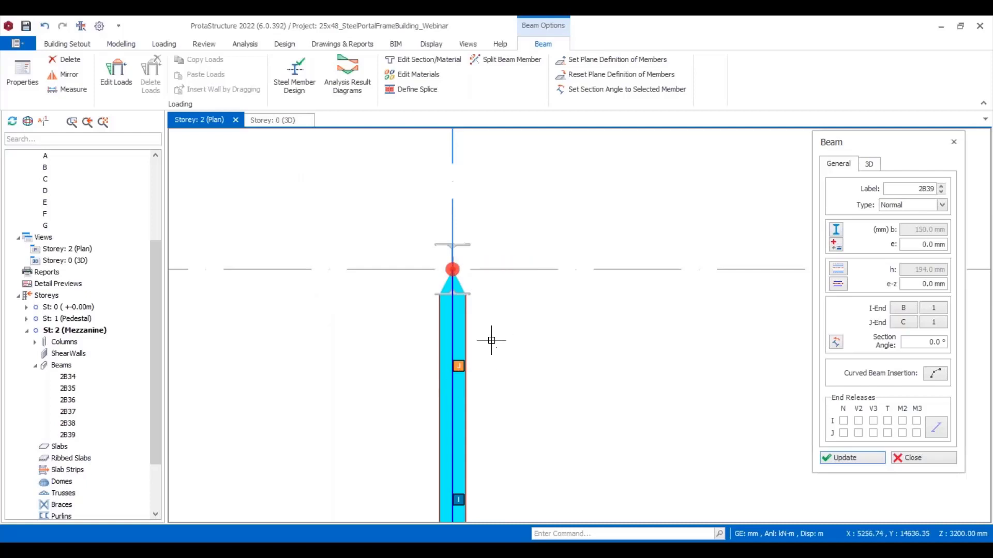
# Set the beam end releases to M2 and M3 at both the I and J ends.
pyautogui.scroll(-1, 491, 339)
pyautogui.moveTo(505, 340); pyautogui.dragTo(336, 330, button='middle')
pyautogui.scroll(-3, 428, 313)
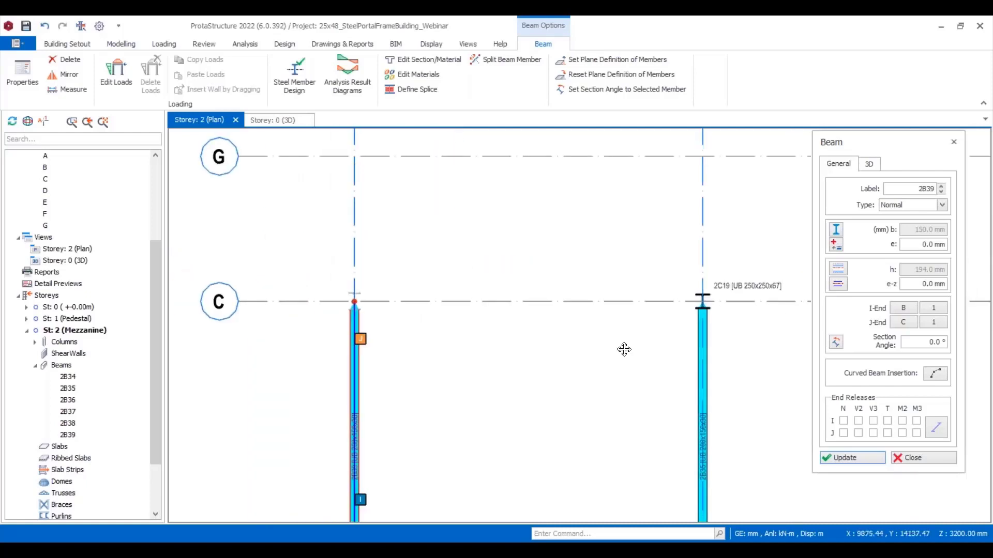
pyautogui.moveTo(622, 348); pyautogui.dragTo(509, 341, button='middle')
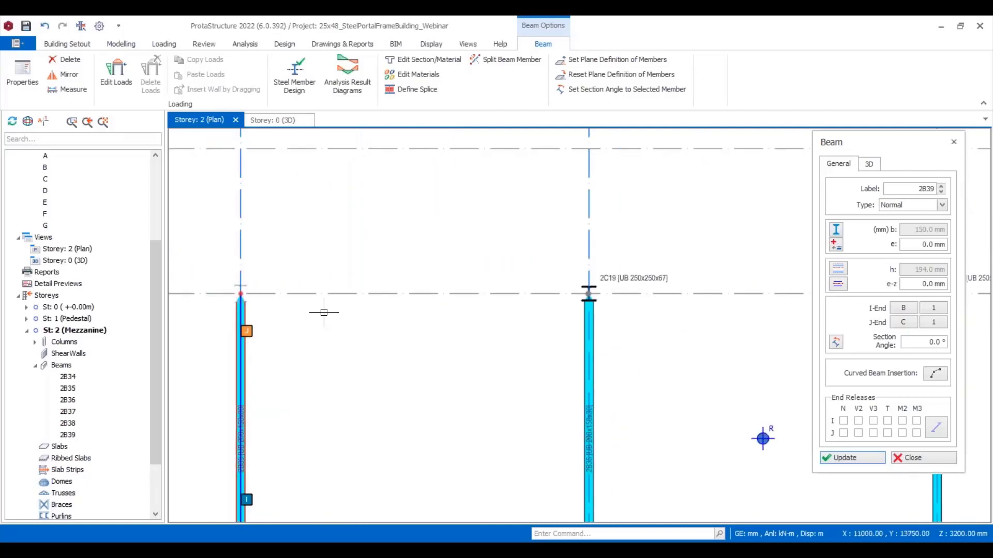
pyautogui.scroll(-1, 664, 315)
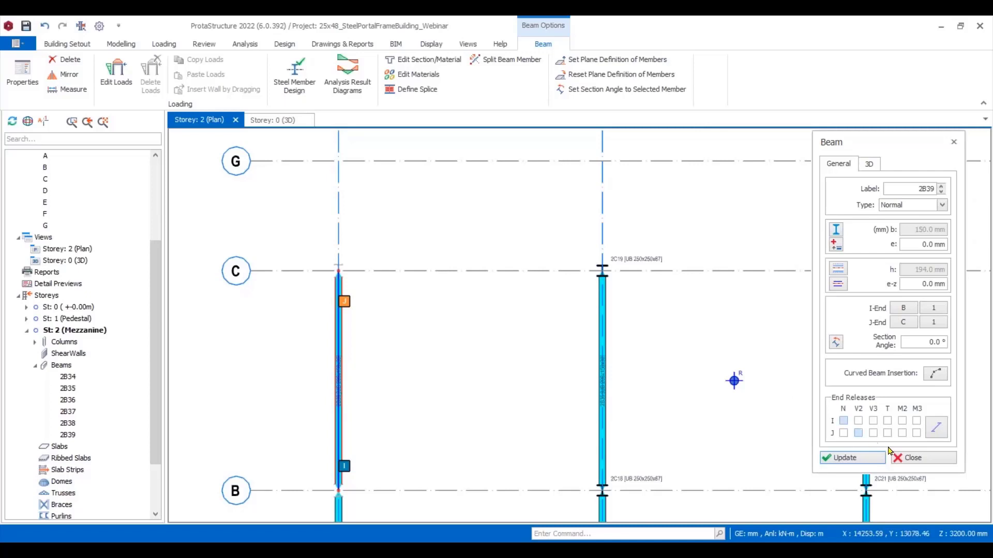
pyautogui.click(937, 428)
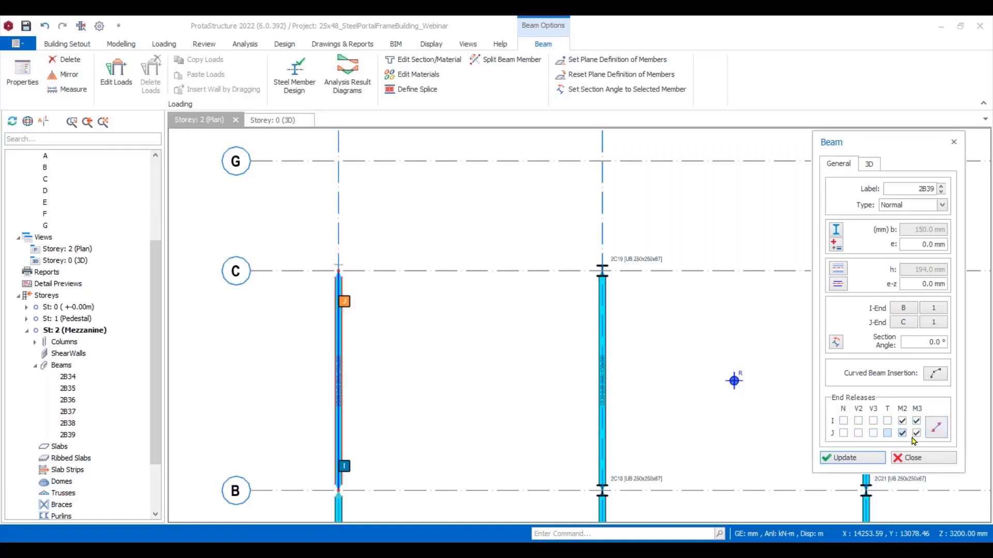
# Insert the pinned mezzanine beam along axis C from axis 1 to axis 3, splitting it at the crossed column.
pyautogui.moveTo(440, 346); pyautogui.dragTo(390, 336, button='middle')
pyautogui.scroll(-3, 387, 334)
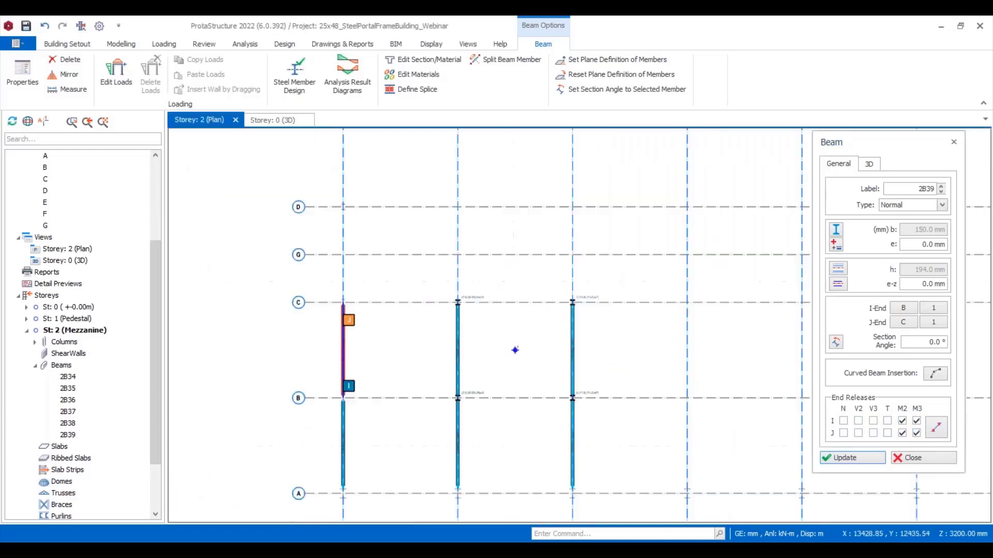
pyautogui.moveTo(488, 350); pyautogui.dragTo(439, 348, button='middle')
pyautogui.scroll(2, 326, 312)
pyautogui.scroll(5, 270, 298)
pyautogui.click(308, 260)
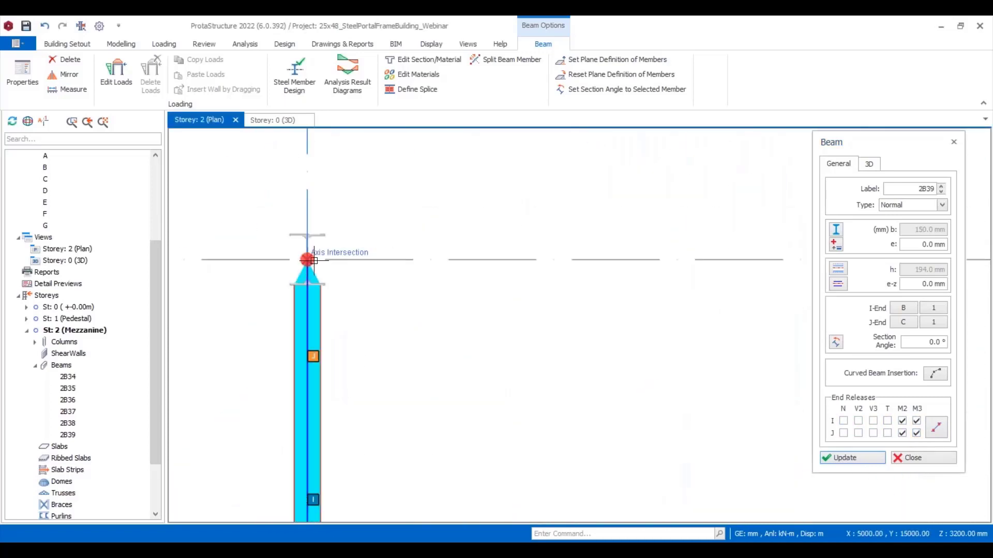
pyautogui.scroll(-3, 274, 319)
pyautogui.scroll(-3, 450, 357)
pyautogui.scroll(4, 372, 403)
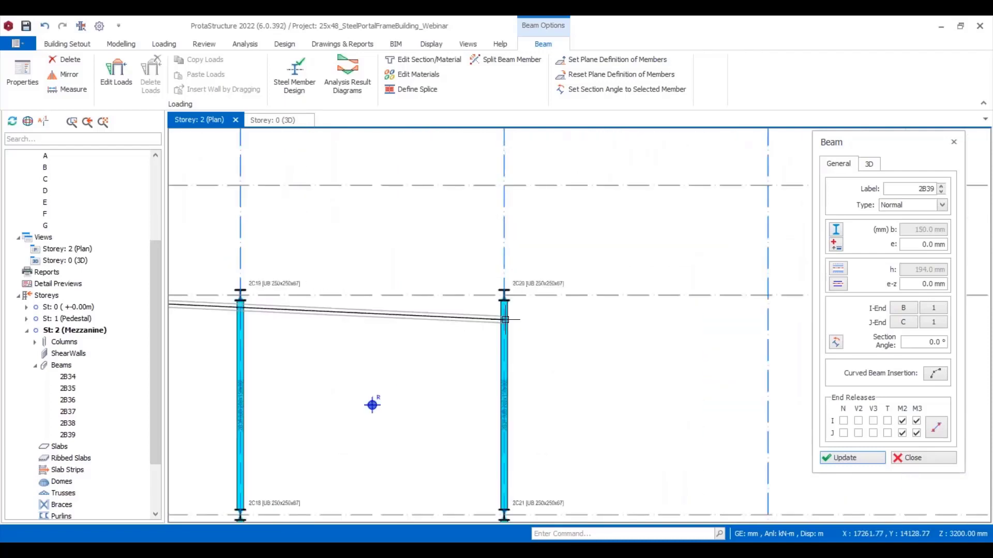
pyautogui.click(505, 278)
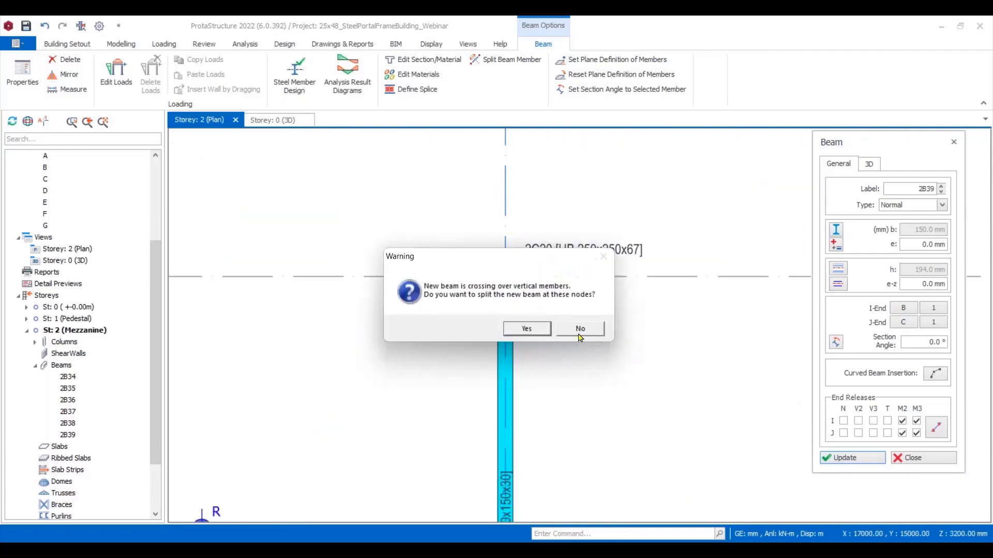
pyautogui.click(536, 330)
pyautogui.scroll(-6, 562, 335)
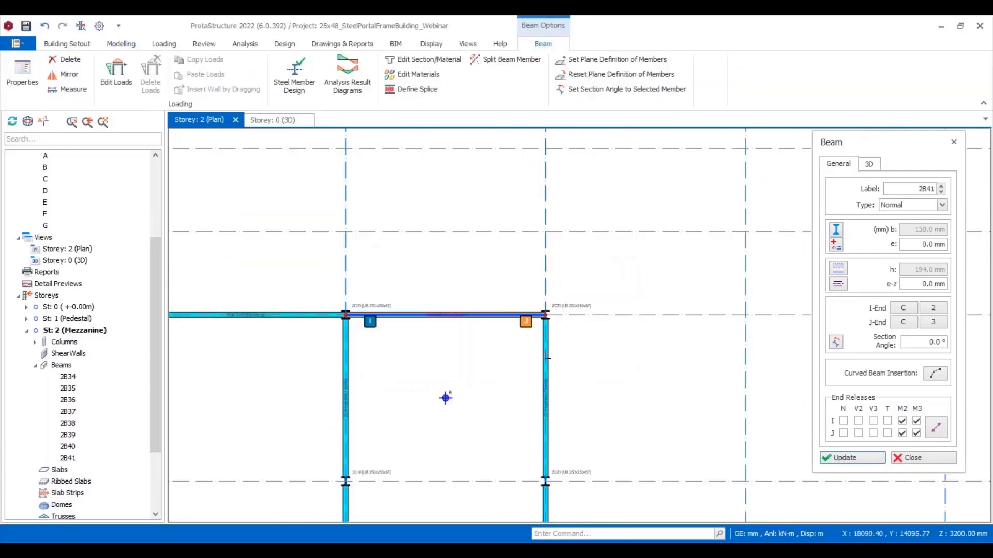
# Insert the pinned mezzanine beam along axis B from axis 1 to axis 3, splitting it at the crossed column.
pyautogui.scroll(8, 408, 339)
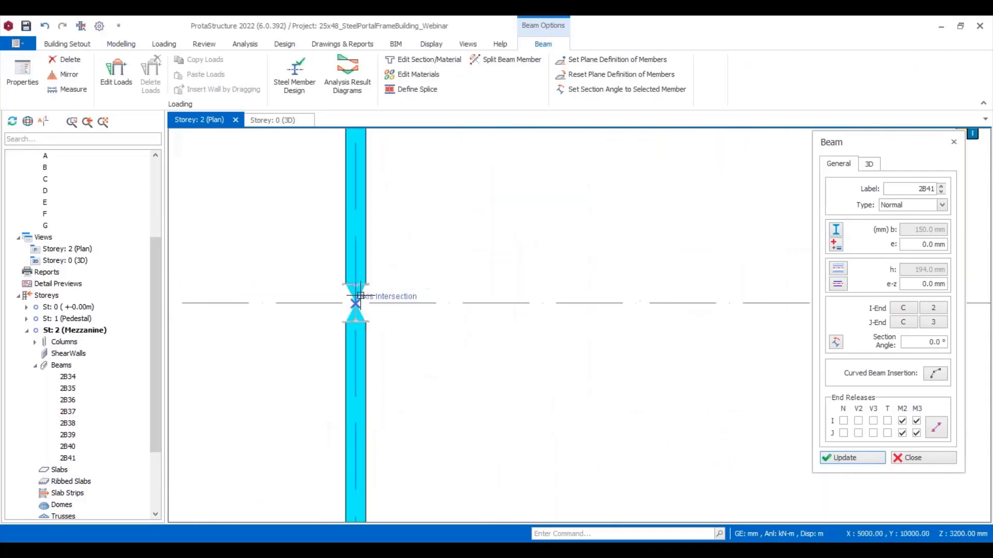
pyautogui.click(352, 309)
pyautogui.scroll(-5, 352, 309)
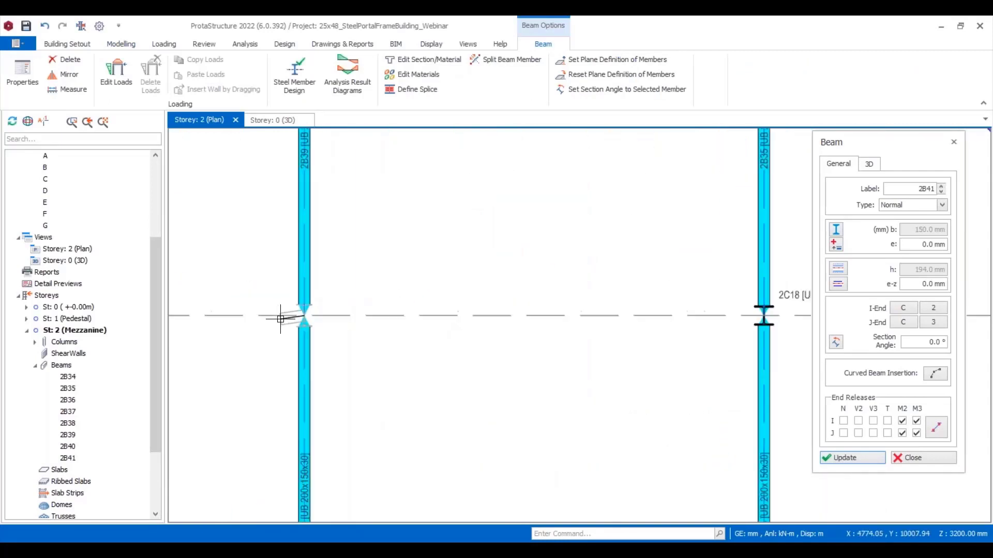
pyautogui.scroll(5, 512, 320)
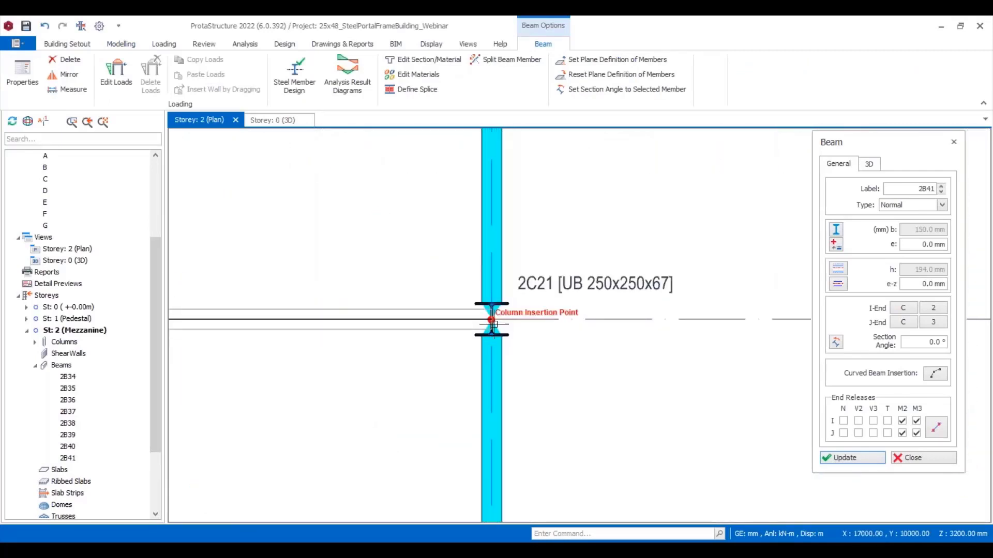
pyautogui.click(492, 321)
pyautogui.click(526, 328)
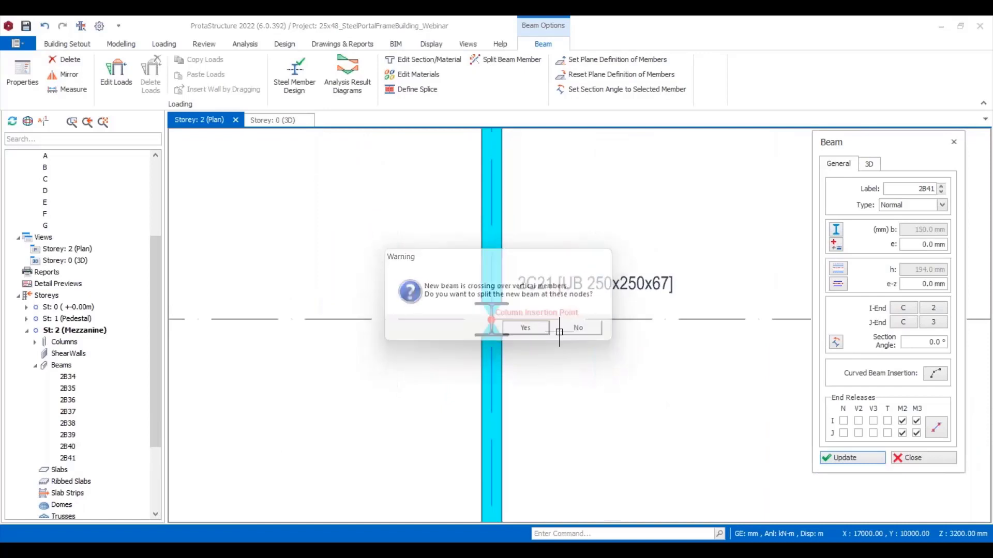
pyautogui.press('Escape')
# Insert a pinned mezzanine beam along axis A between the columns on axes 1 and 2.
pyautogui.scroll(-2, 616, 298)
pyautogui.moveTo(515, 409); pyautogui.dragTo(536, 286, button='middle')
pyautogui.scroll(-1, 536, 285)
pyautogui.moveTo(448, 353); pyautogui.dragTo(574, 313, button='middle')
pyautogui.scroll(7, 290, 326)
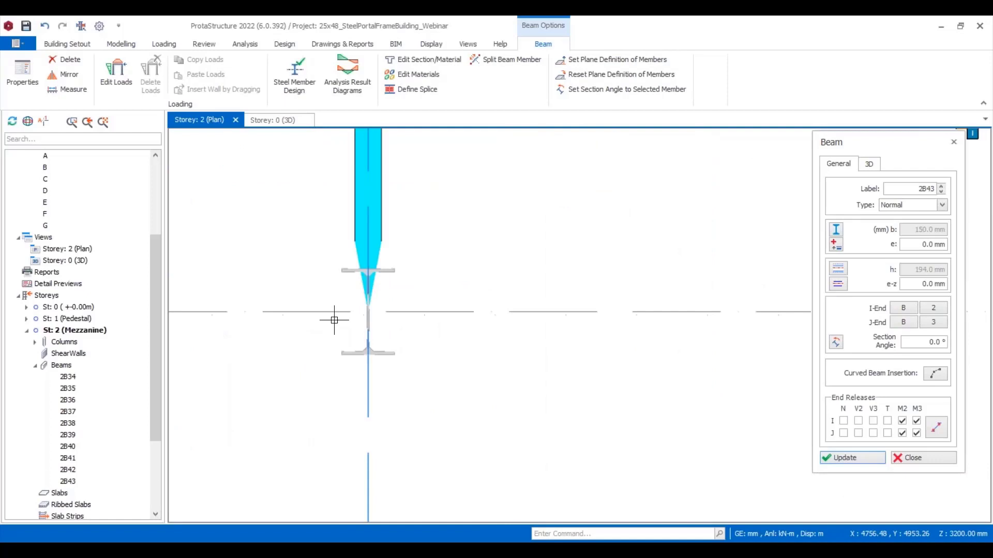
pyautogui.click(373, 316)
pyautogui.scroll(-7, 266, 333)
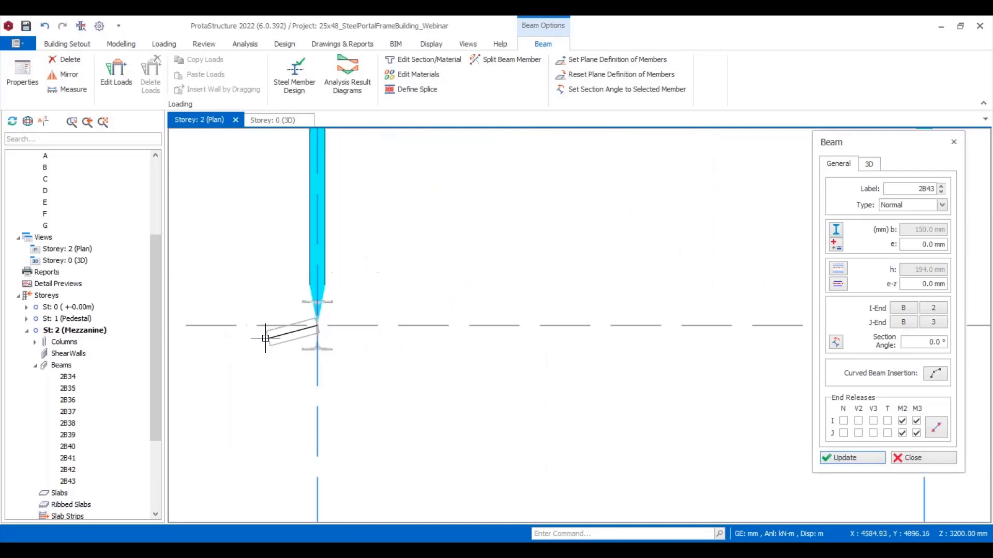
pyautogui.scroll(3, 458, 313)
pyautogui.scroll(3, 458, 313)
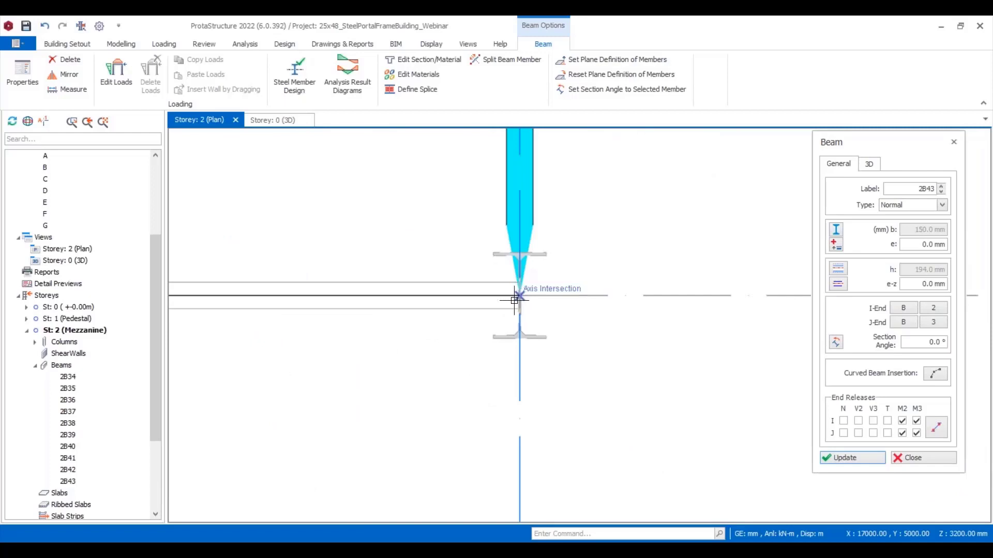
pyautogui.scroll(-5, 515, 300)
pyautogui.scroll(5, 414, 338)
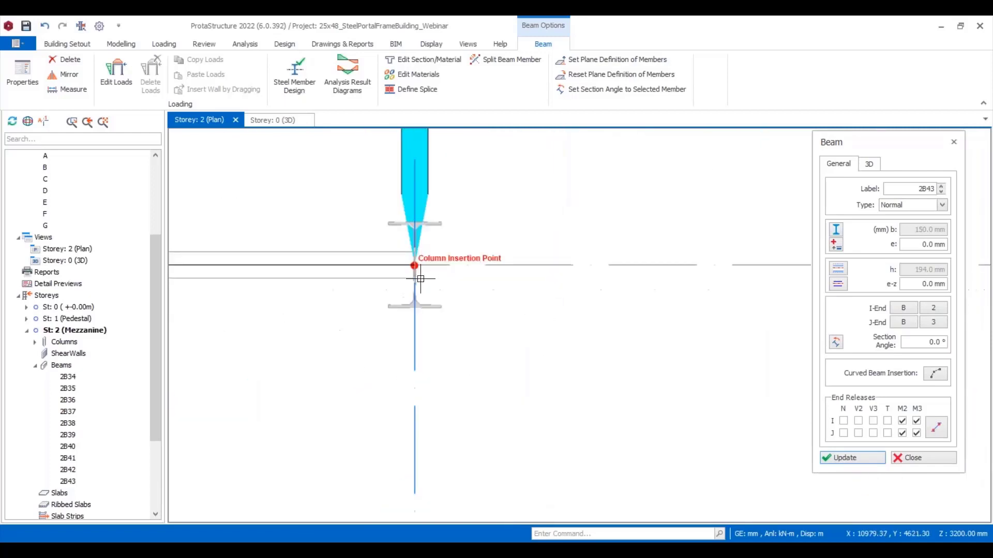
pyautogui.click(409, 253)
# Continue the pinned beam line along axis A from axis 2 to the column on axis 3.
pyautogui.scroll(-4, 409, 253)
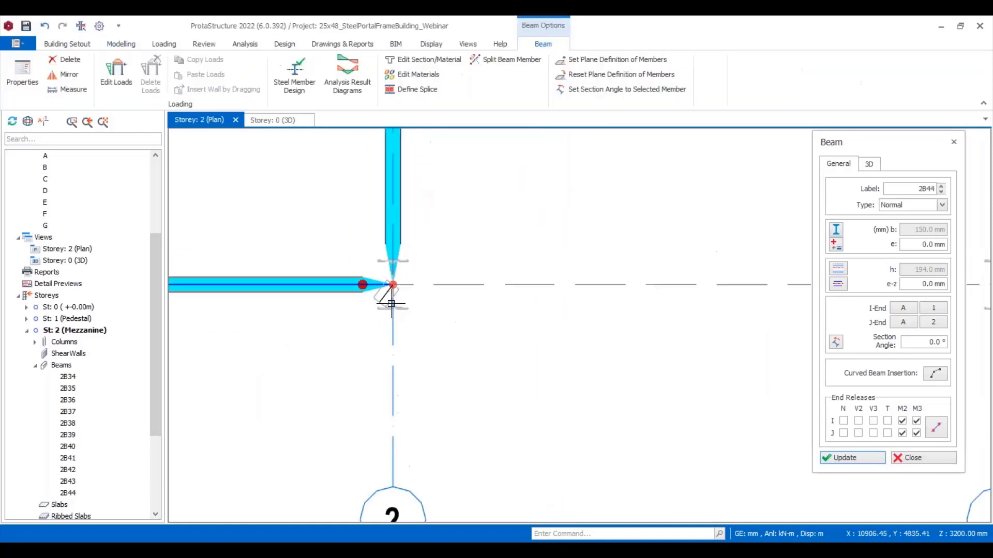
pyautogui.scroll(4, 671, 302)
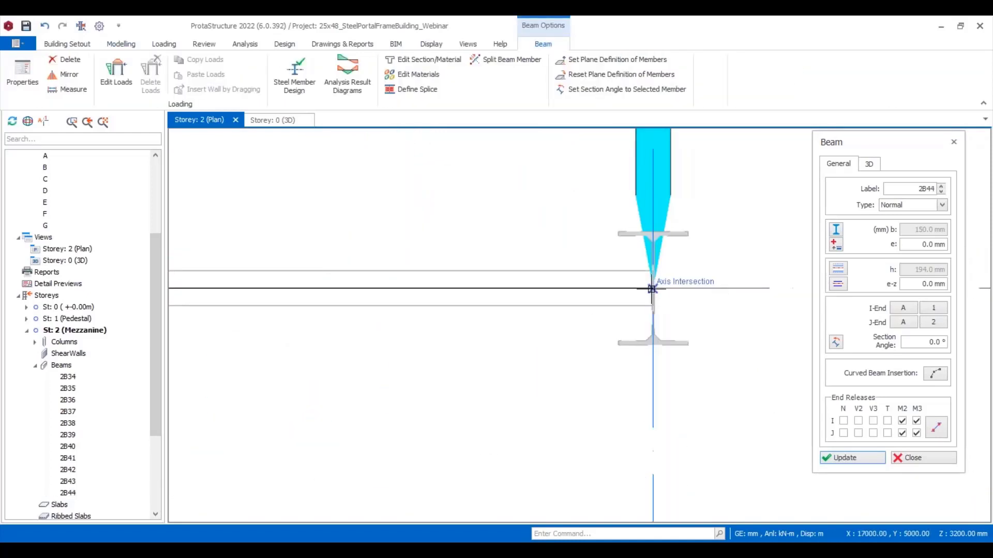
pyautogui.click(613, 303)
pyautogui.scroll(-3, 623, 339)
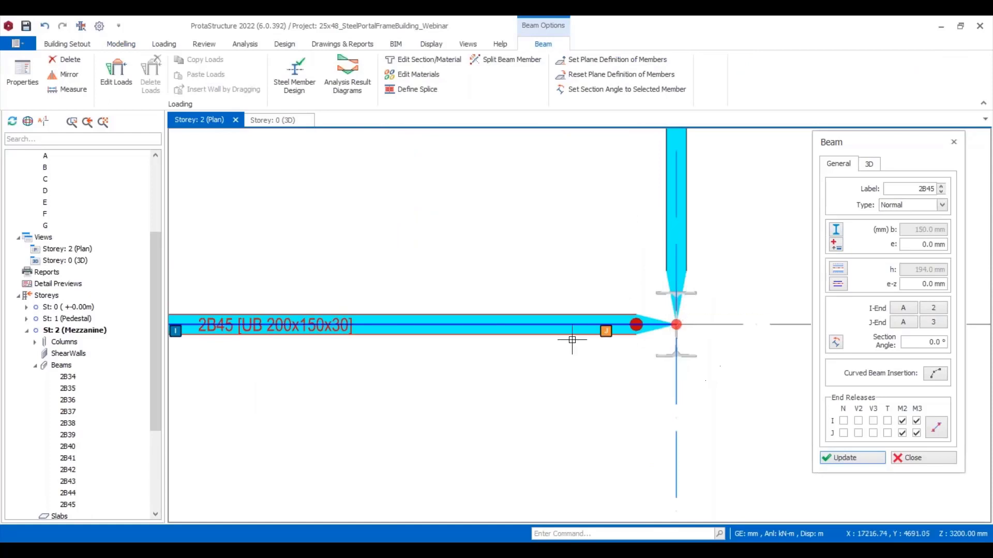
# Examine the mezzanine bays between axes B and C, especially around the middle of the axis 1 beam.
pyautogui.scroll(-4, 556, 326)
pyautogui.moveTo(441, 285); pyautogui.dragTo(504, 397, button='middle')
pyautogui.scroll(2, 344, 201)
pyautogui.scroll(3, 341, 340)
pyautogui.moveTo(311, 282); pyautogui.dragTo(350, 284, button='middle')
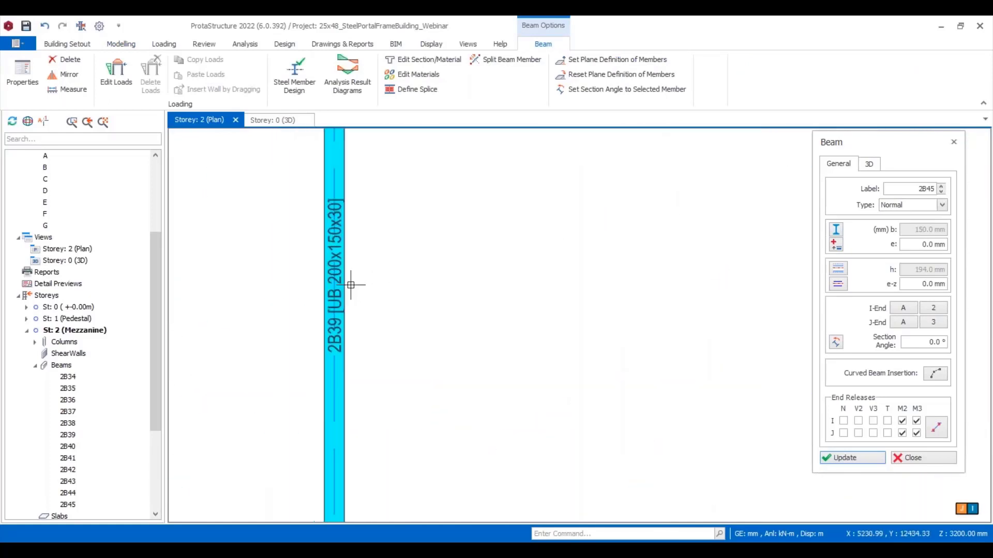
pyautogui.scroll(-2, 349, 282)
pyautogui.scroll(-2, 349, 283)
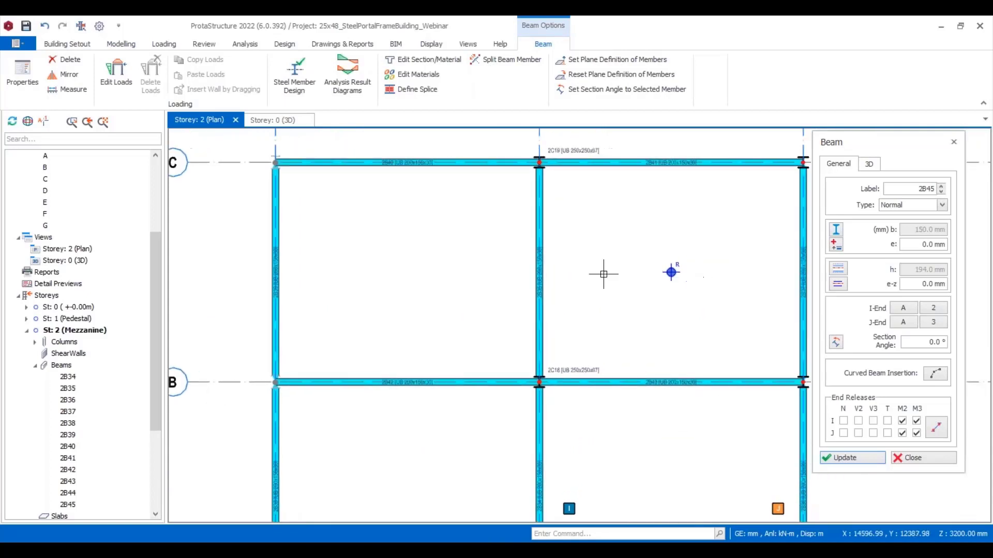
pyautogui.scroll(2, 268, 298)
pyautogui.scroll(2, 279, 257)
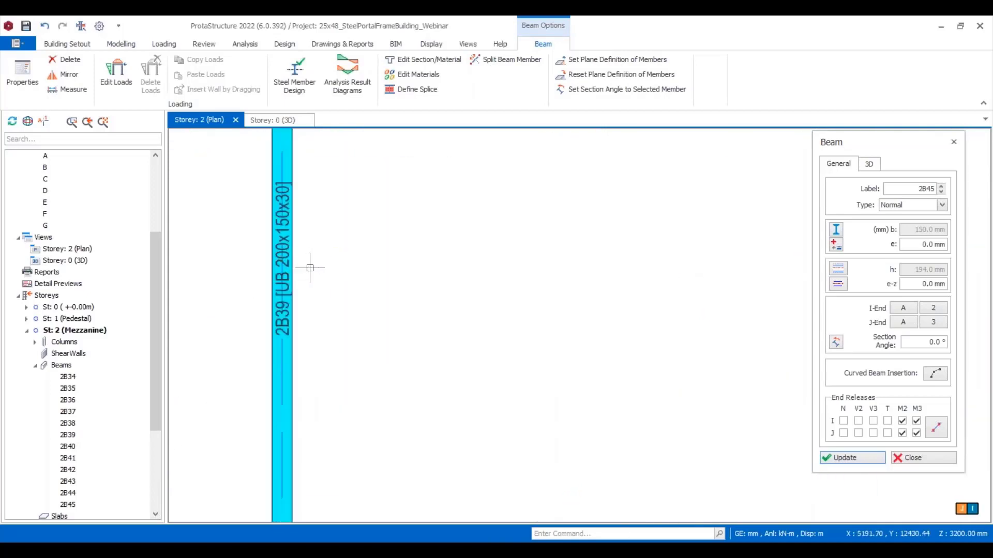
pyautogui.scroll(-3, 309, 275)
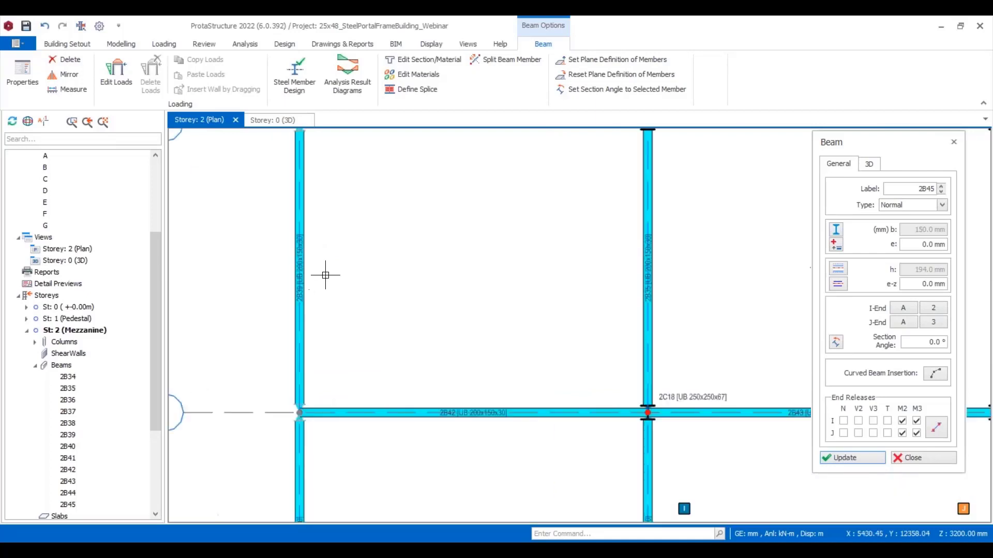
# Insert a pinned mezzanine beam midway between axes B and C from the axis 1 beam to the axis 3 beam, splitting it at supporting spans.
pyautogui.scroll(2, 418, 335)
pyautogui.scroll(-3, 419, 335)
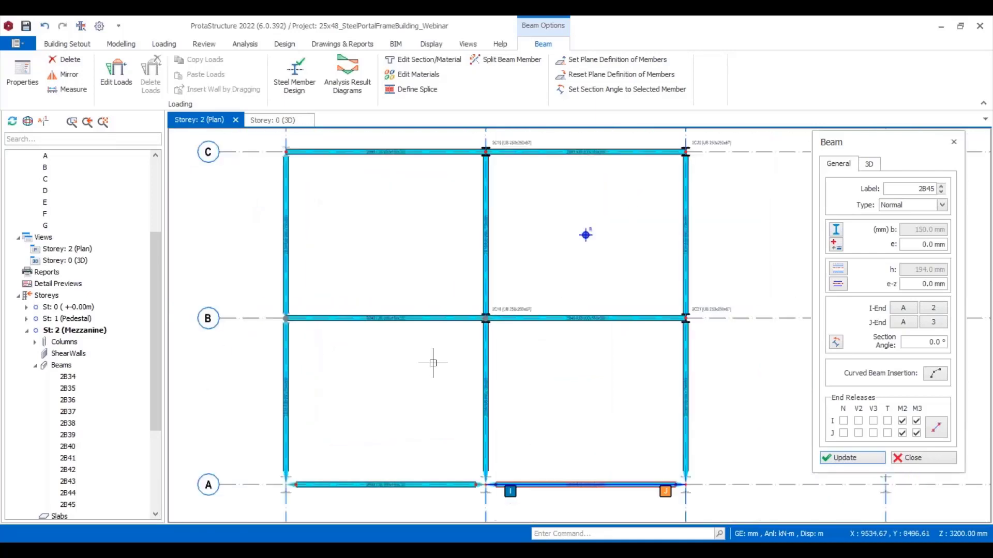
pyautogui.scroll(1, 461, 350)
pyautogui.scroll(2, 365, 228)
pyautogui.scroll(1, 246, 212)
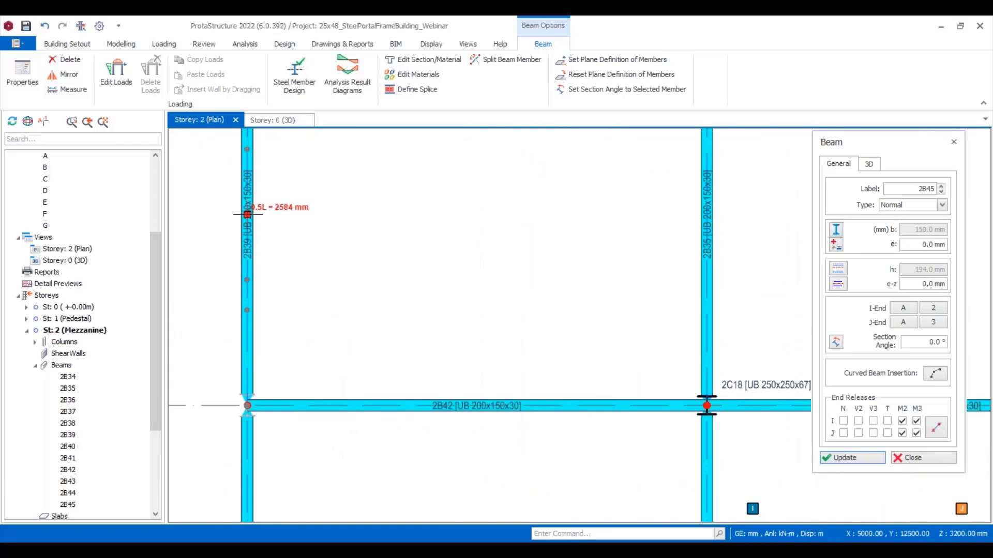
pyautogui.scroll(-1, 318, 253)
pyautogui.scroll(2, 310, 277)
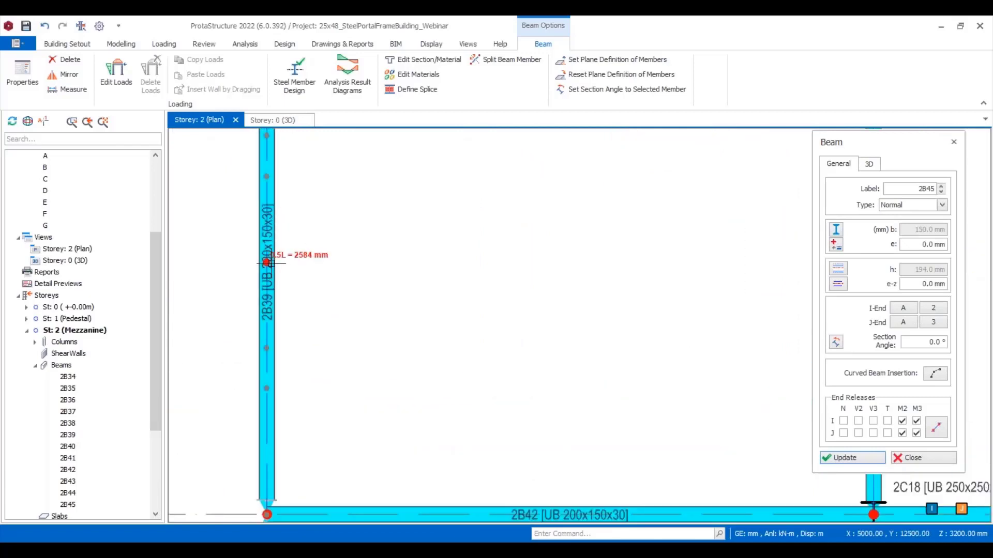
pyautogui.scroll(-3, 266, 262)
pyautogui.scroll(4, 328, 283)
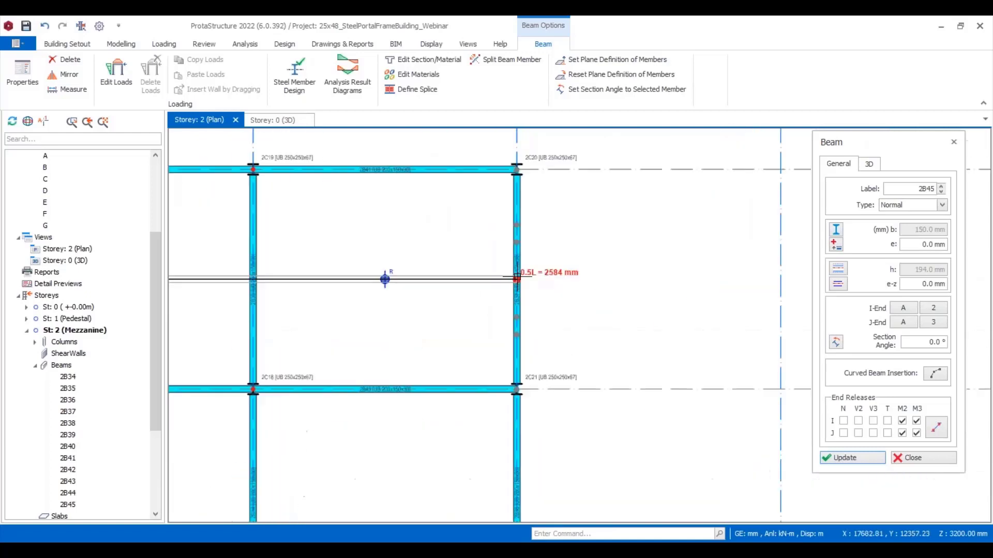
pyautogui.click(518, 286)
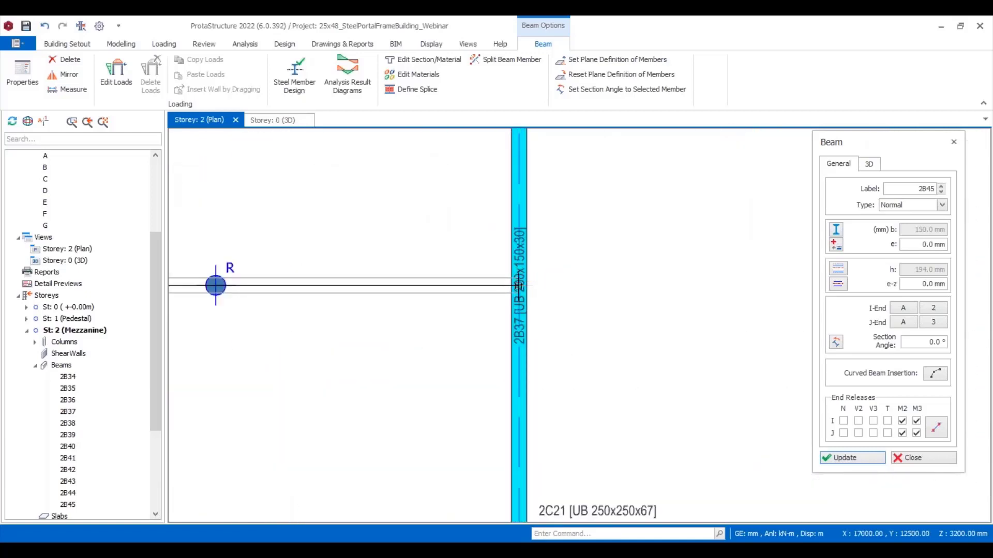
pyautogui.scroll(-3, 518, 286)
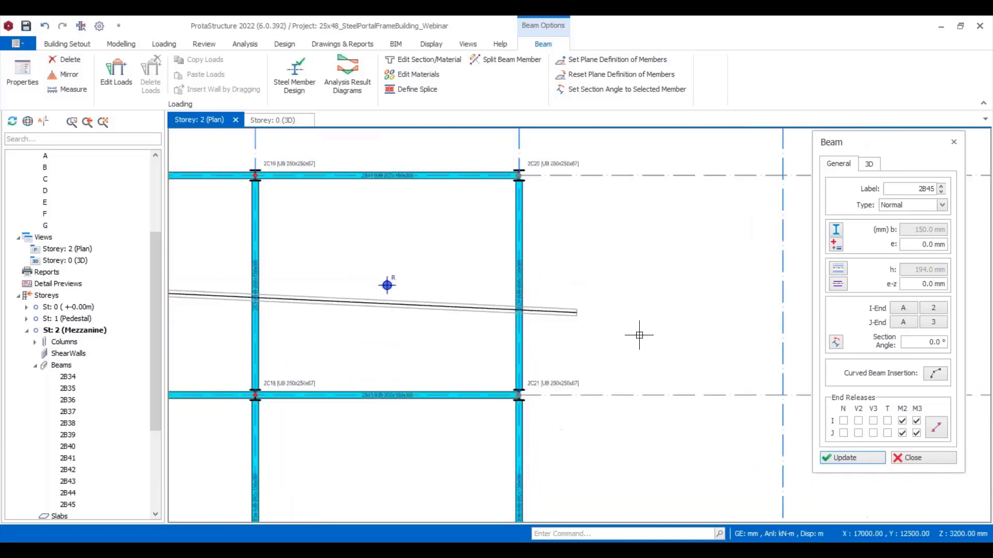
pyautogui.scroll(3, 521, 287)
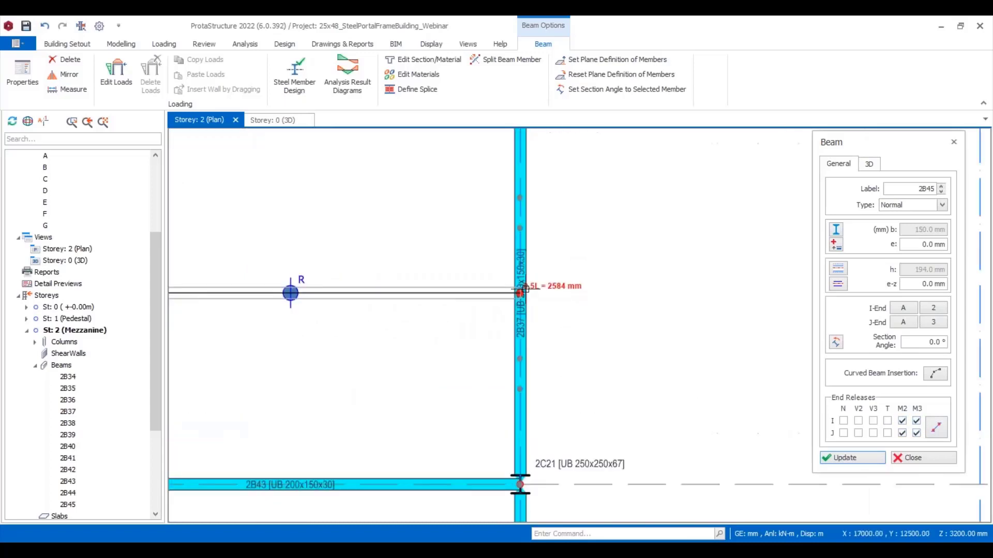
pyautogui.click(521, 293)
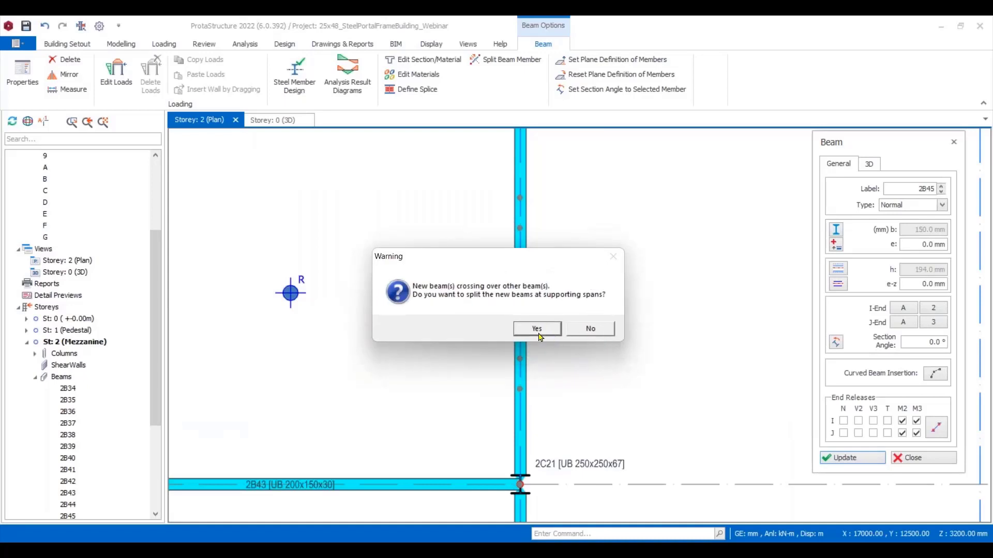
pyautogui.click(536, 329)
# Insert a pinned mezzanine beam midway between axes A and B from the axis 1 beam to the axis 3 beam, splitting it at supporting spans.
pyautogui.scroll(-3, 610, 313)
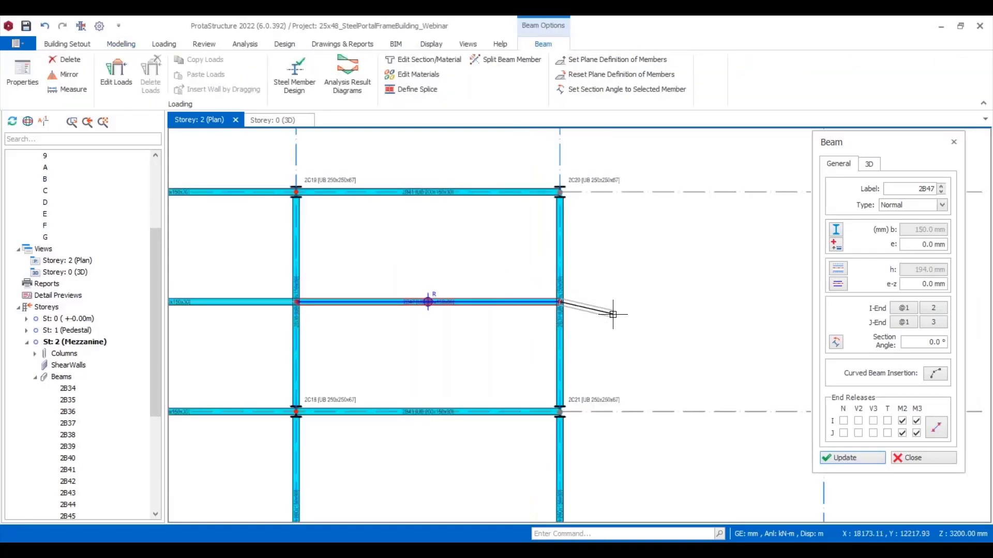
pyautogui.scroll(5, 403, 323)
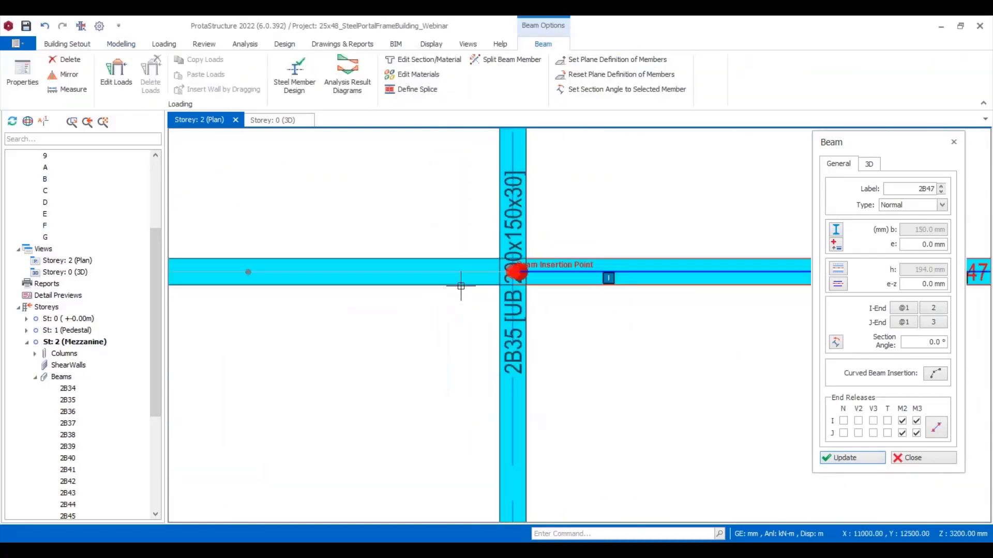
pyautogui.scroll(-5, 468, 285)
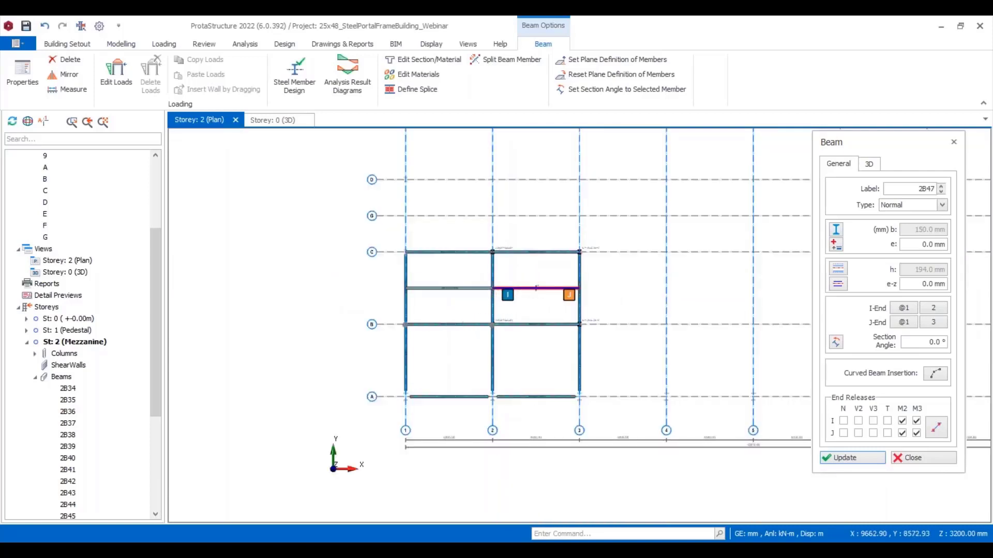
pyautogui.scroll(5, 451, 315)
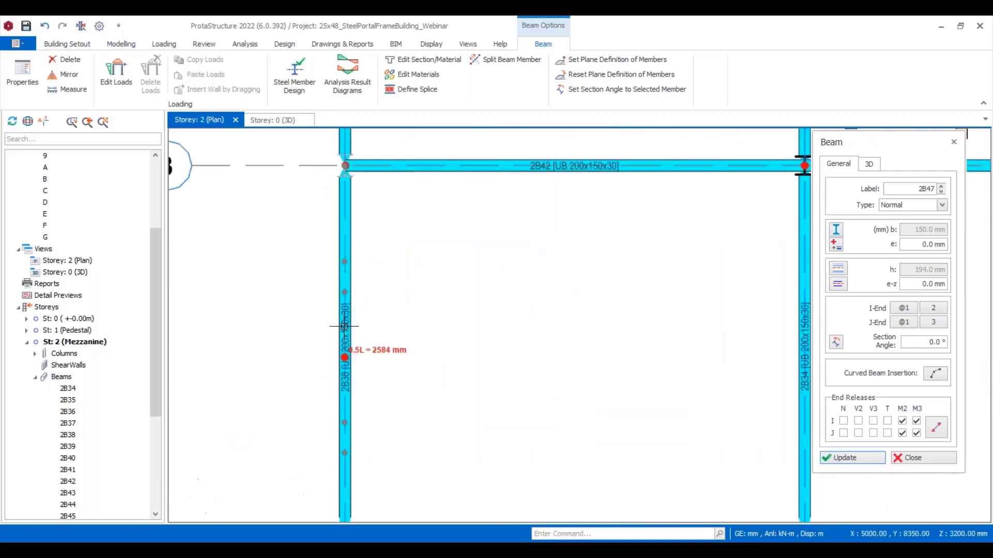
pyautogui.scroll(2, 344, 326)
pyautogui.click(345, 365)
pyautogui.scroll(-5, 228, 332)
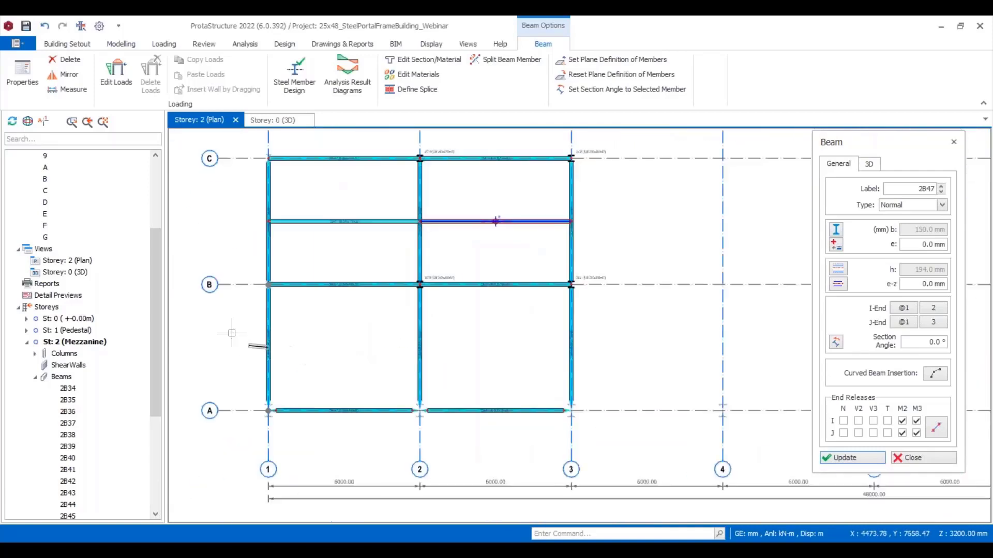
pyautogui.scroll(6, 461, 365)
pyautogui.scroll(2, 463, 336)
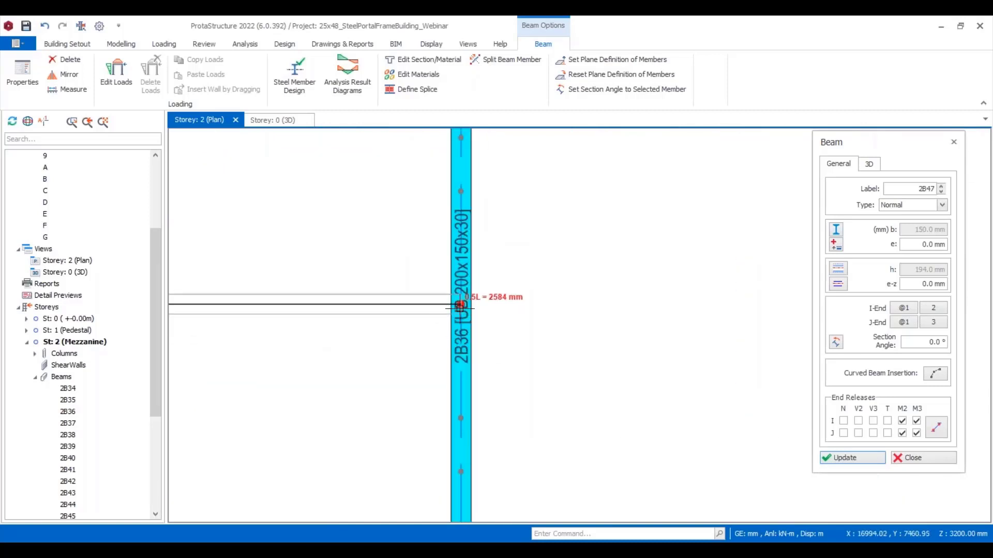
pyautogui.click(460, 307)
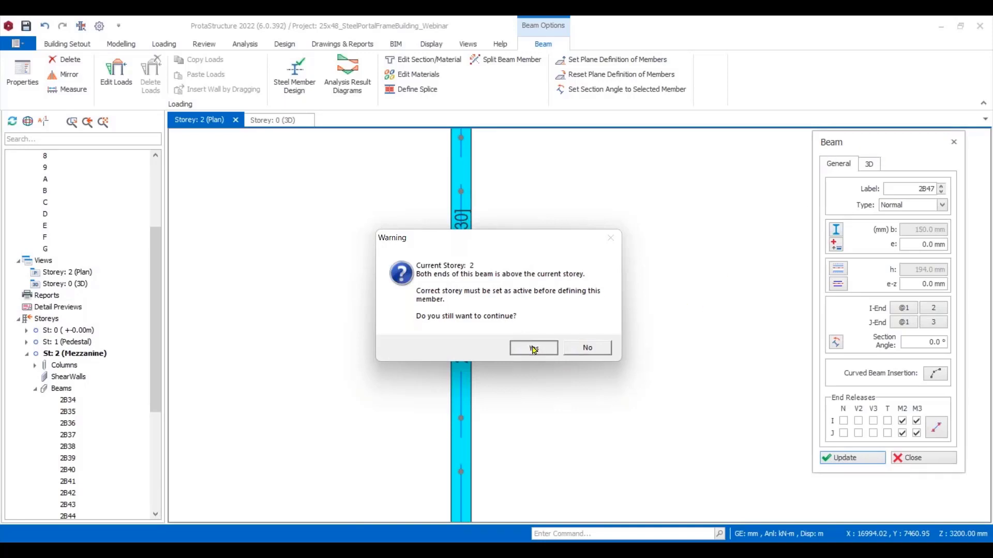
pyautogui.click(534, 349)
pyautogui.click(536, 329)
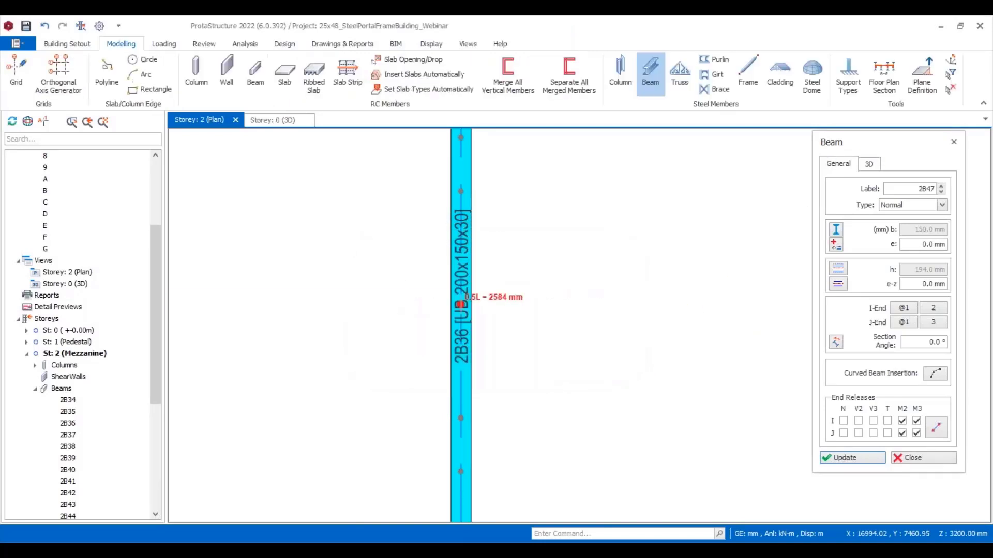
# Insert a pinned beam midway between axes 1 and 2 from the axis A beam to the axis C beam, splitting it at supporting spans.
pyautogui.scroll(-4, 661, 328)
pyautogui.scroll(-2, 672, 319)
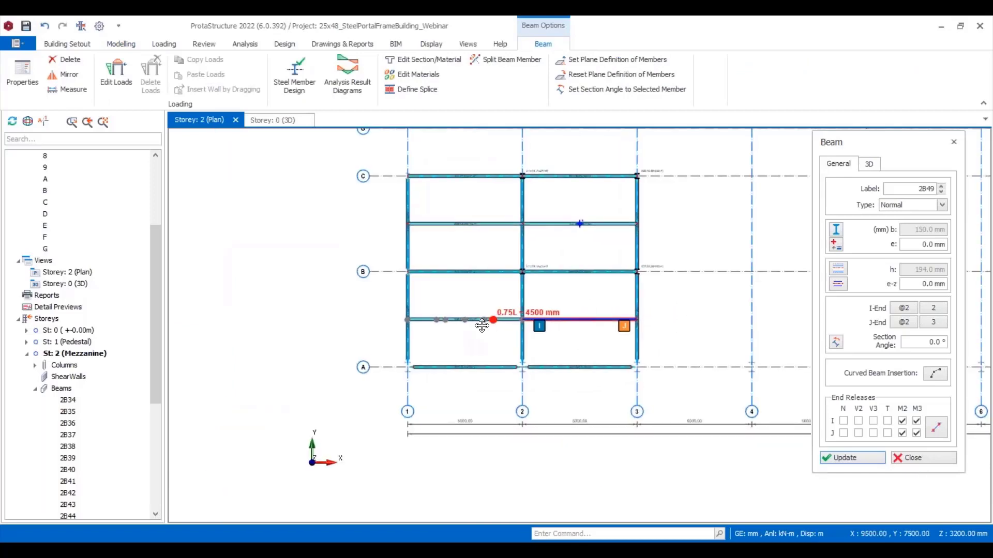
pyautogui.scroll(5, 443, 362)
pyautogui.scroll(2, 367, 451)
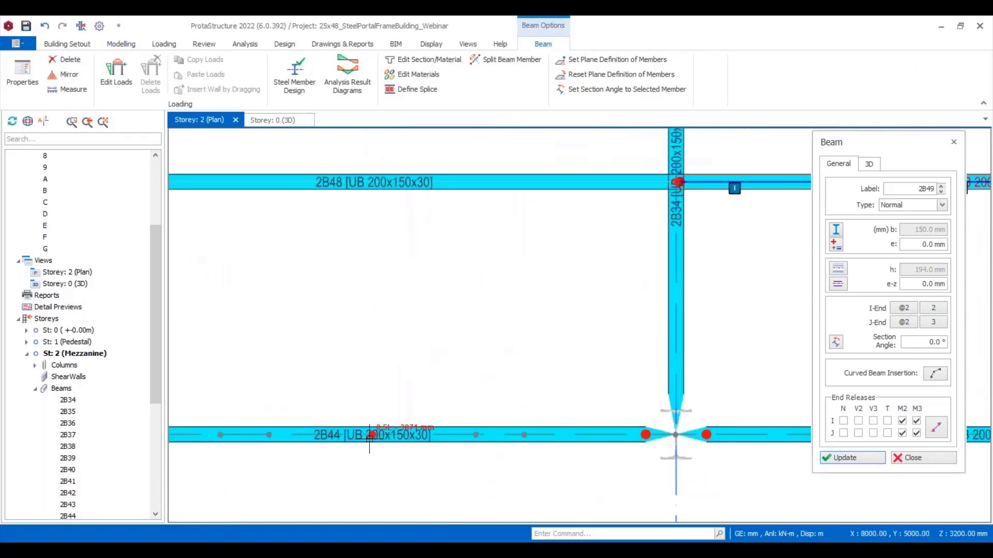
pyautogui.scroll(-3, 369, 437)
pyautogui.scroll(4, 396, 300)
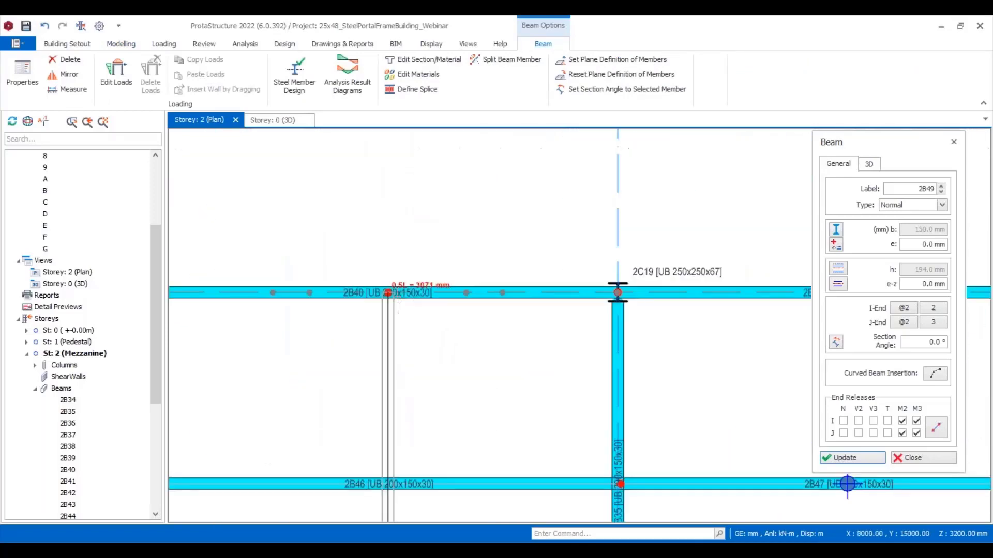
pyautogui.scroll(2, 397, 299)
pyautogui.scroll(-5, 385, 292)
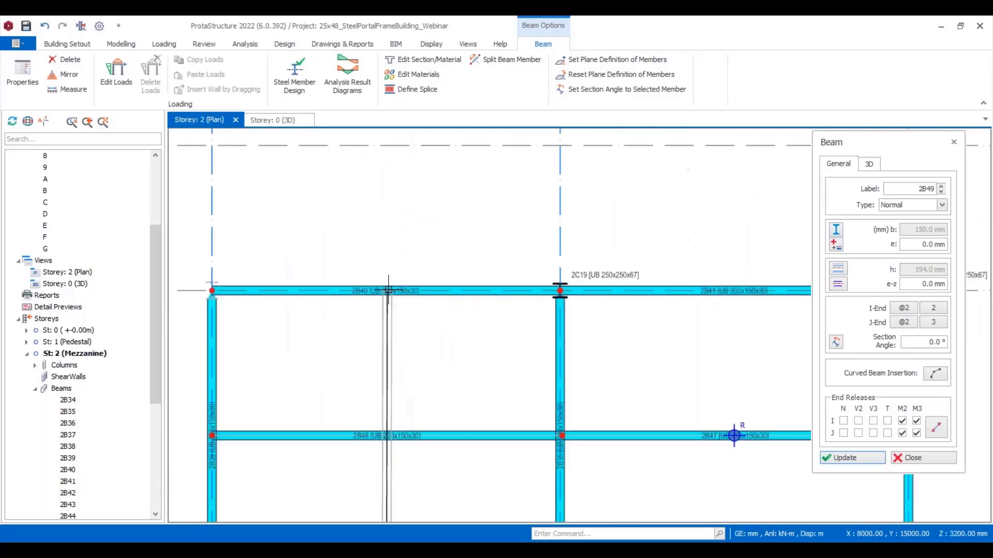
pyautogui.scroll(5, 382, 362)
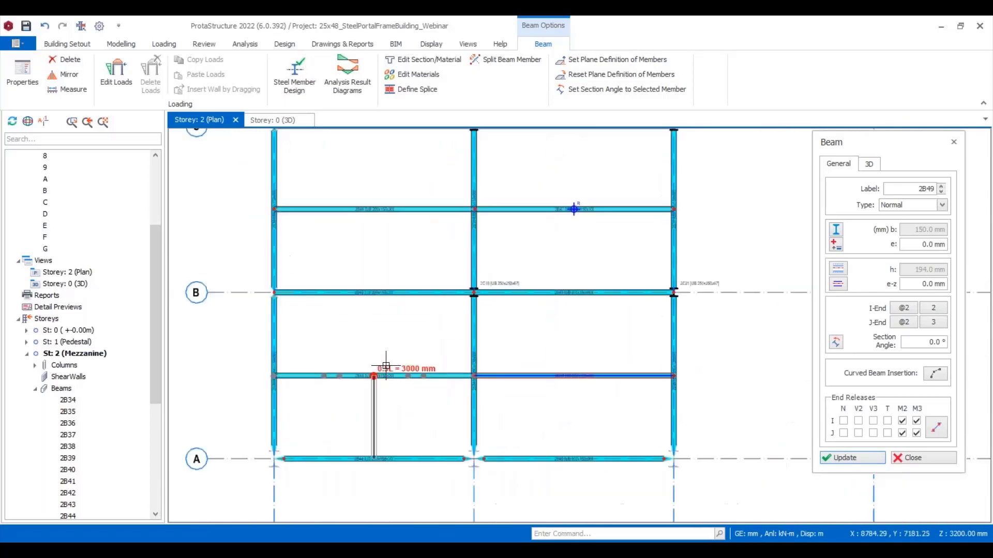
pyautogui.moveTo(390, 347); pyautogui.dragTo(414, 487, button='middle')
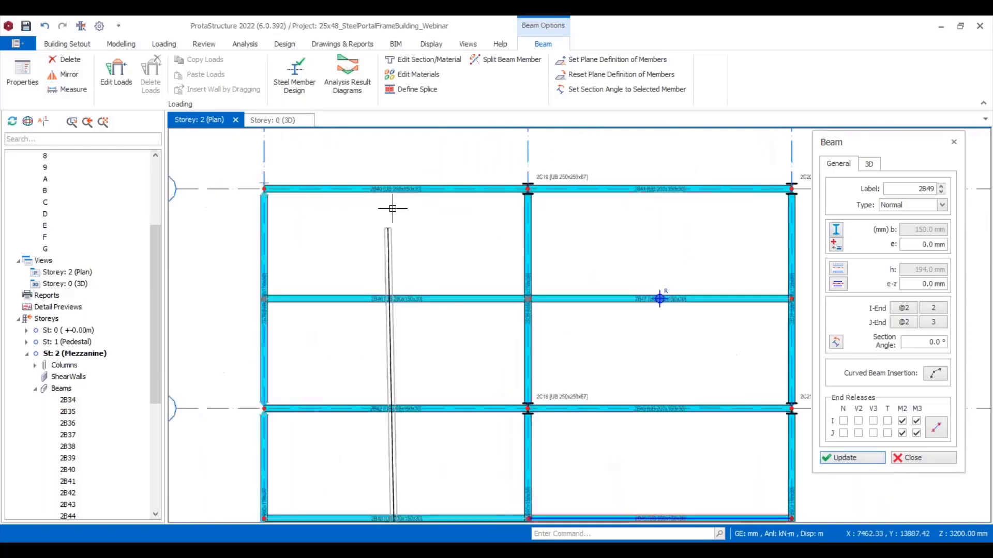
pyautogui.click(396, 189)
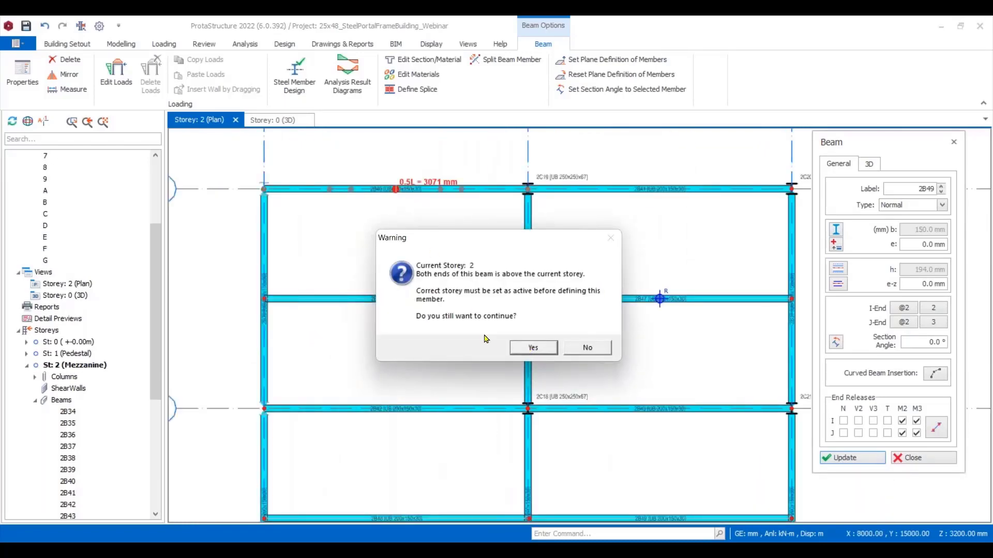
pyautogui.click(523, 352)
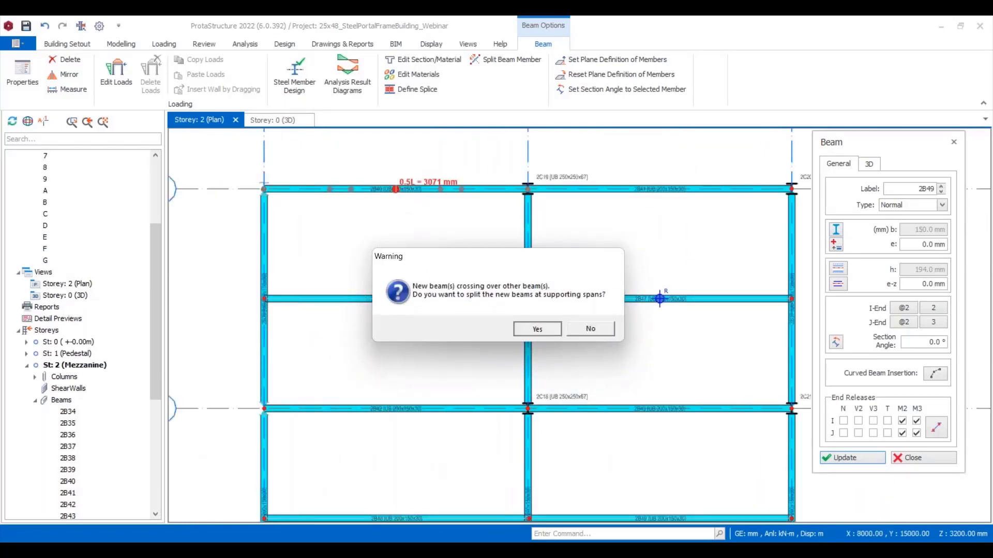
pyautogui.click(537, 329)
# Insert a pinned beam midway between axes 2 and 3 from axis A to axis C, split at supporting spans, and finish beam insertion.
pyautogui.scroll(-5, 517, 310)
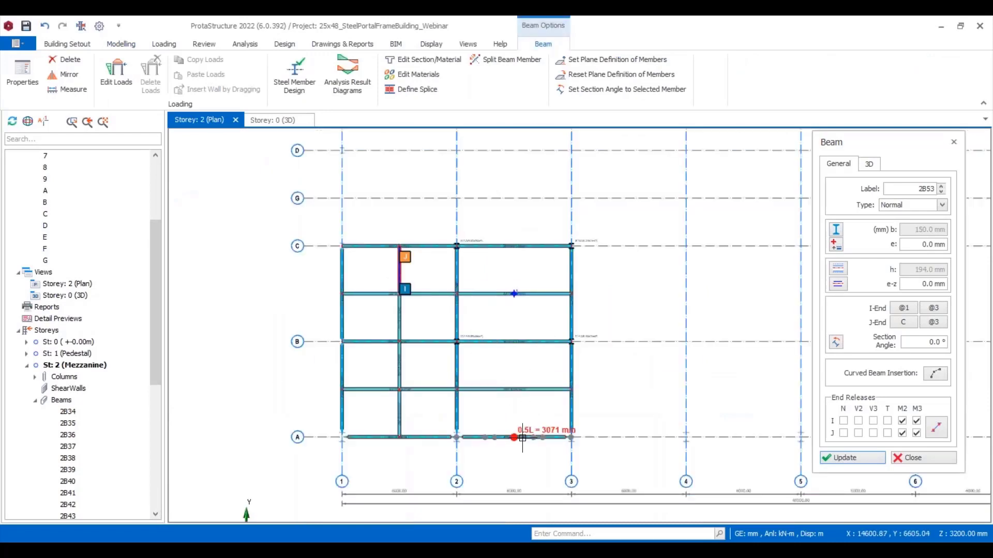
pyautogui.scroll(5, 523, 437)
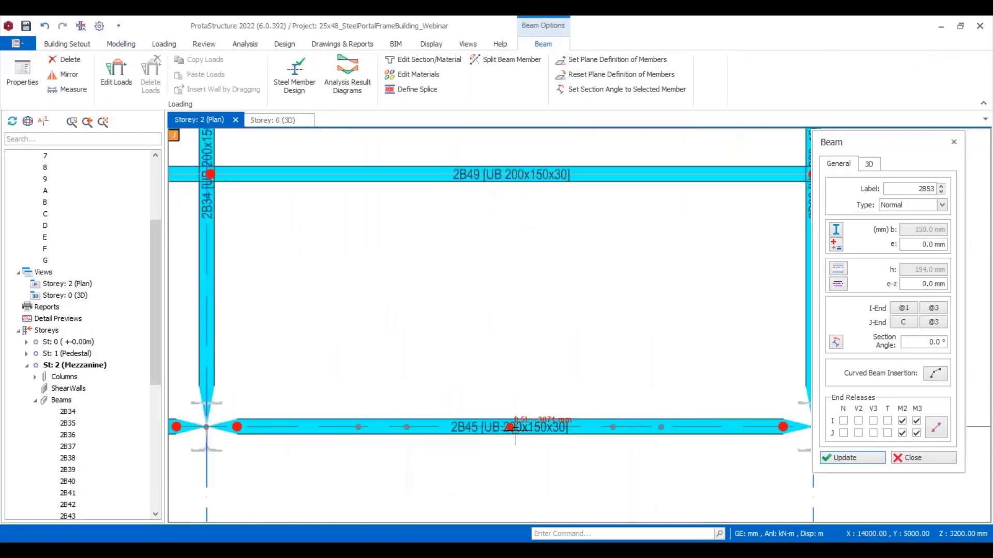
pyautogui.click(515, 427)
pyautogui.scroll(-5, 516, 429)
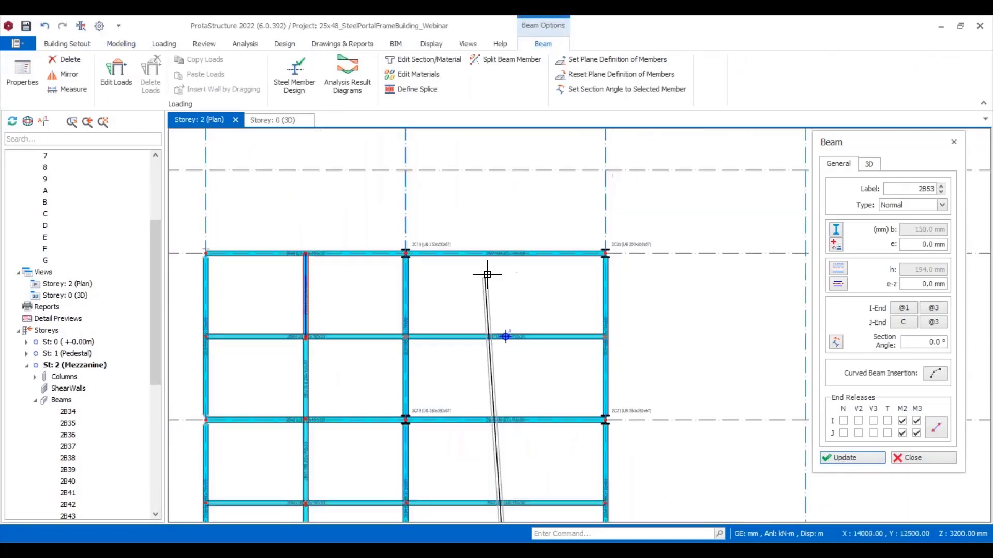
pyautogui.scroll(5, 490, 266)
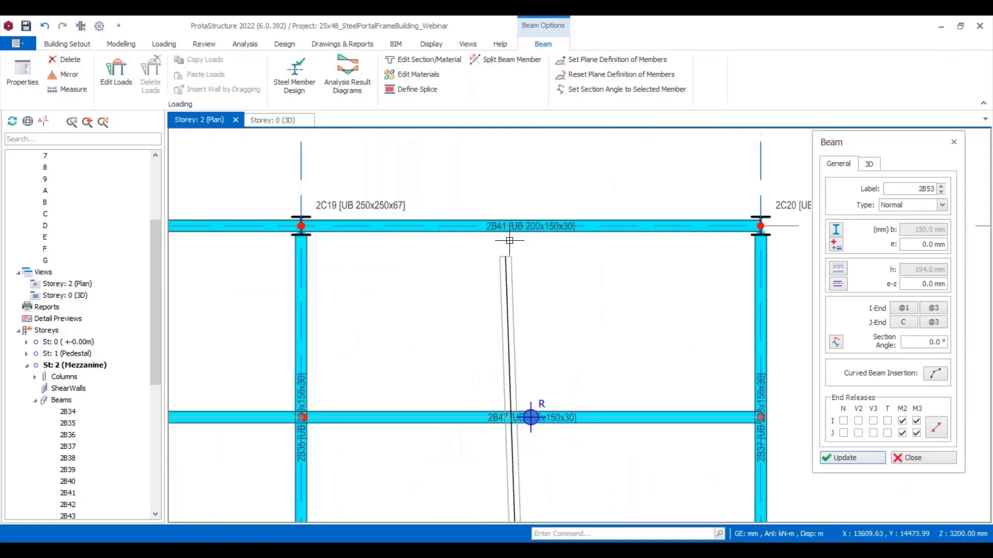
pyautogui.click(543, 224)
pyautogui.click(537, 348)
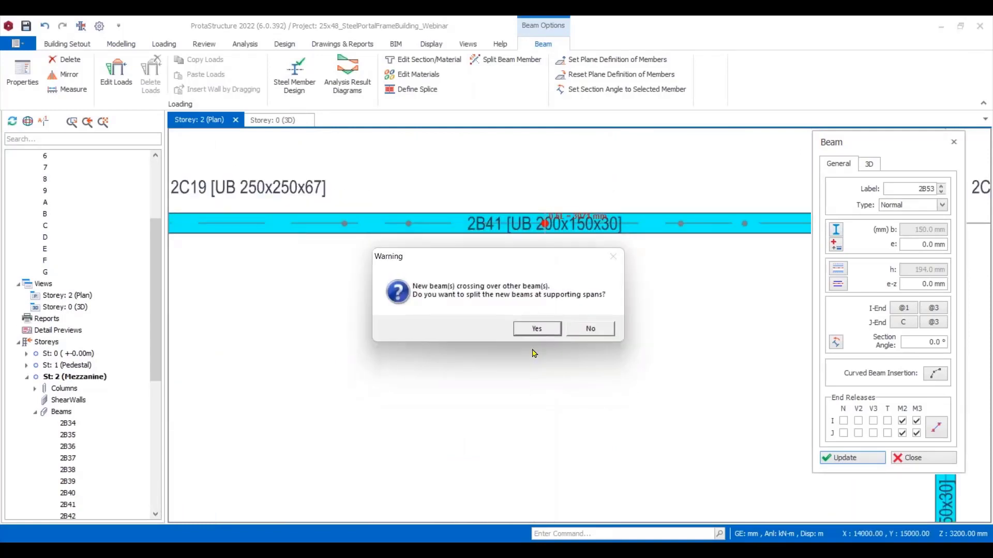
pyautogui.click(537, 330)
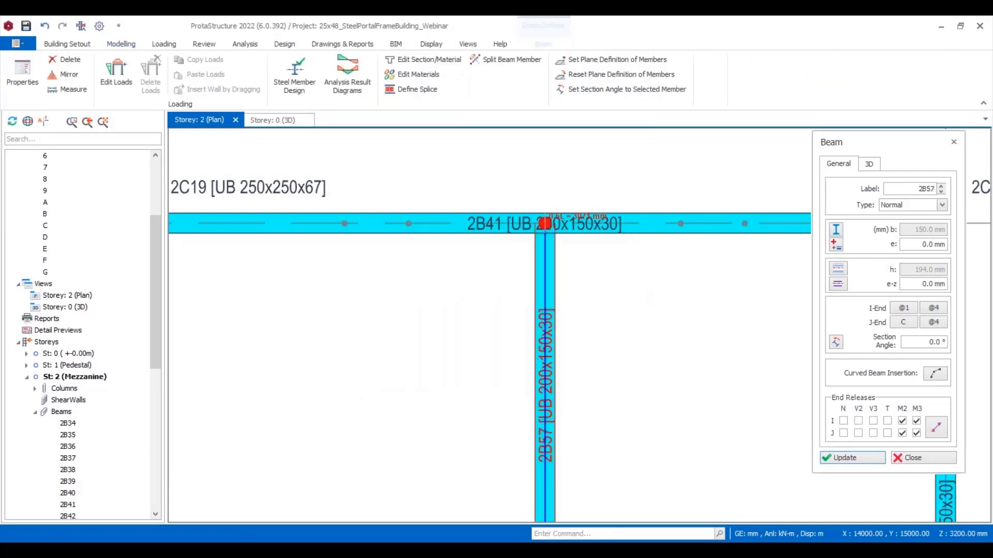
pyautogui.scroll(-5, 570, 328)
pyautogui.scroll(-4, 583, 332)
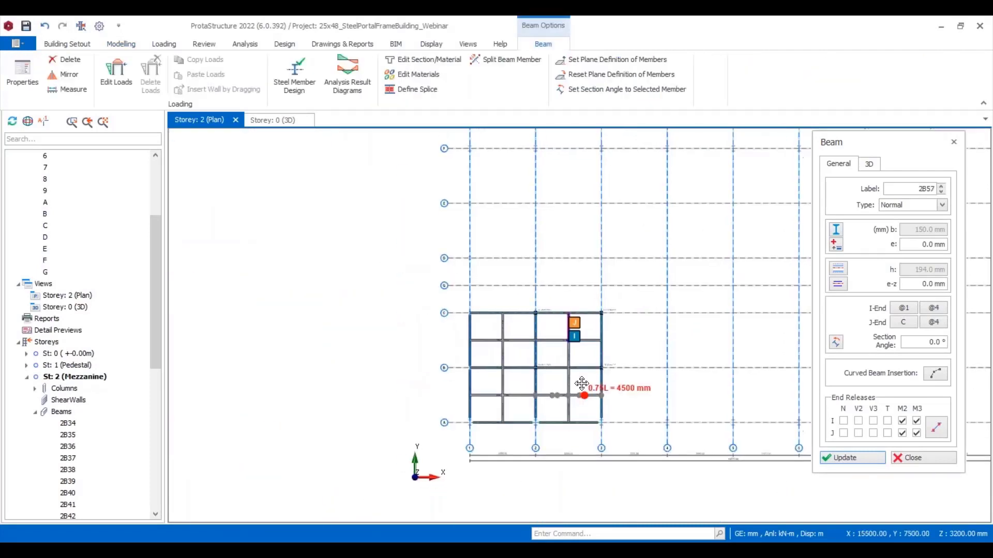
pyautogui.click(924, 459)
# Inspect the mezzanine framing from several angles in the 3D view and return to the storey 2 plan.
pyautogui.click(272, 120)
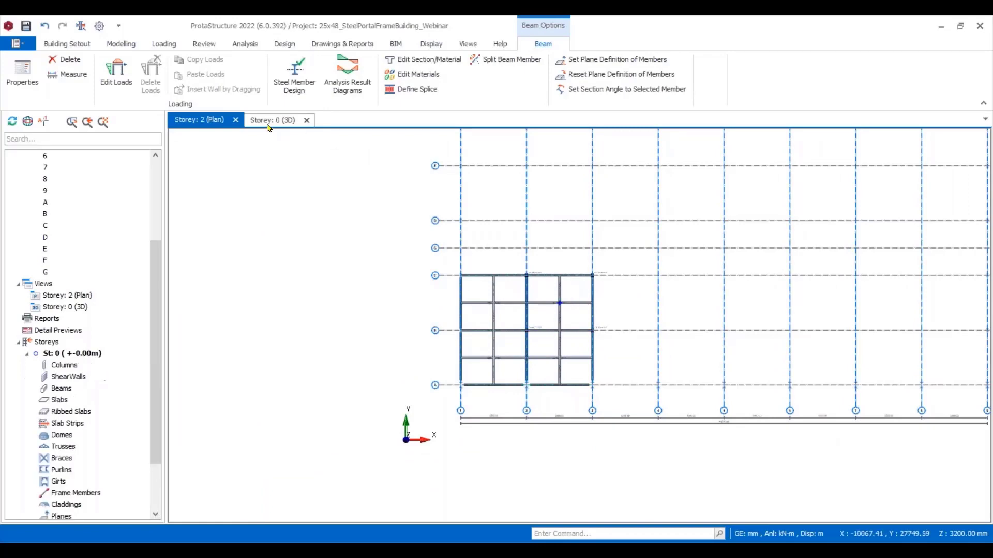
pyautogui.moveTo(740, 371); pyautogui.dragTo(408, 357, button='middle')
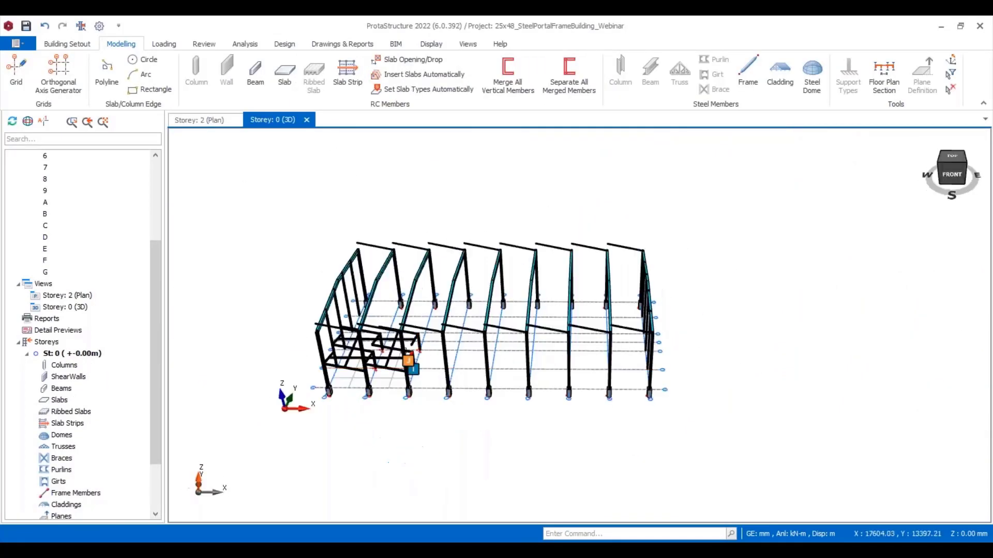
pyautogui.scroll(5, 331, 371)
pyautogui.scroll(-10, 600, 376)
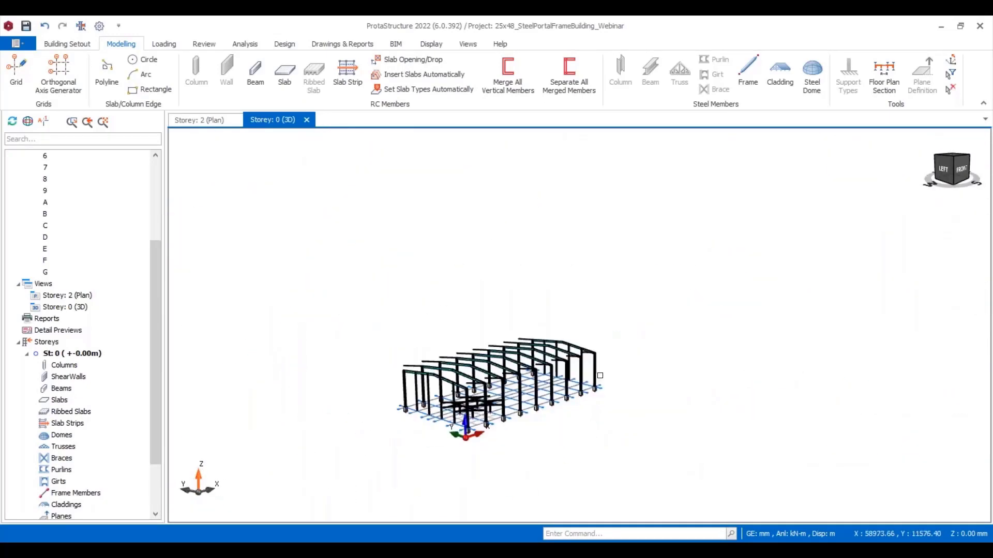
pyautogui.click(206, 120)
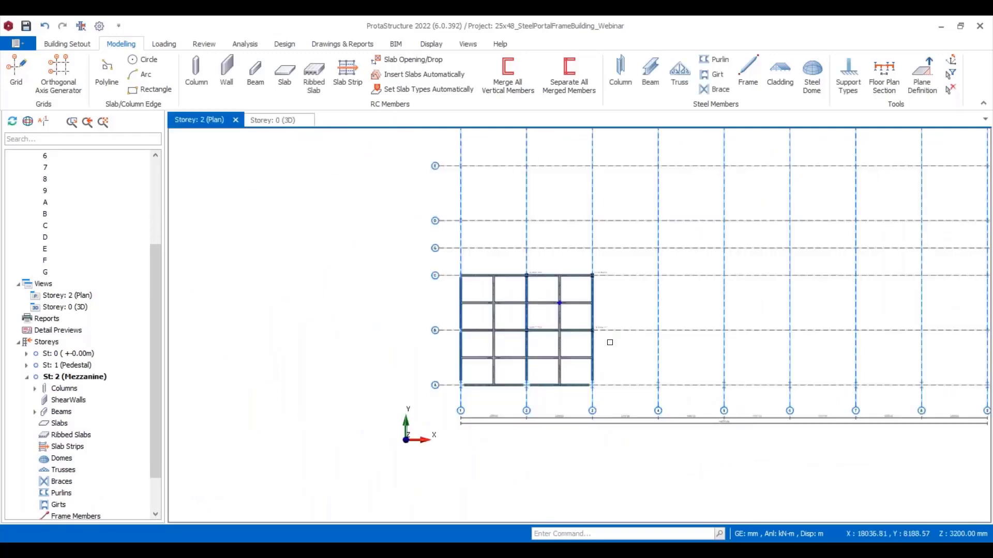
# Select the mezzanine framing between axes 1–3 and A–C, filtering the selection to beams only by excluding axes and columns.
pyautogui.scroll(3, 610, 342)
pyautogui.scroll(4, 412, 265)
pyautogui.scroll(-2, 405, 250)
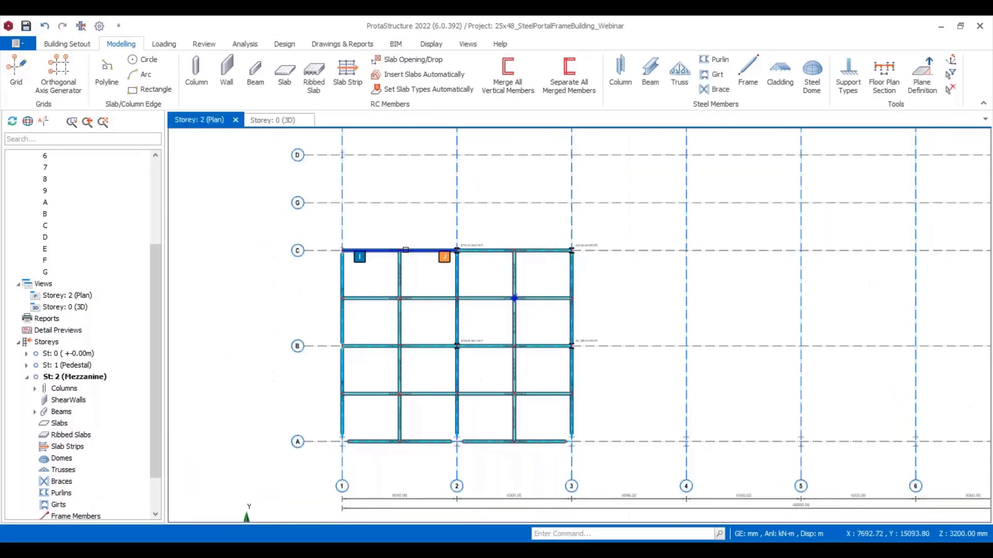
pyautogui.moveTo(405, 250); pyautogui.dragTo(435, 249, button='middle')
pyautogui.moveTo(353, 228); pyautogui.dragTo(634, 457)
pyautogui.rightClick(657, 281)
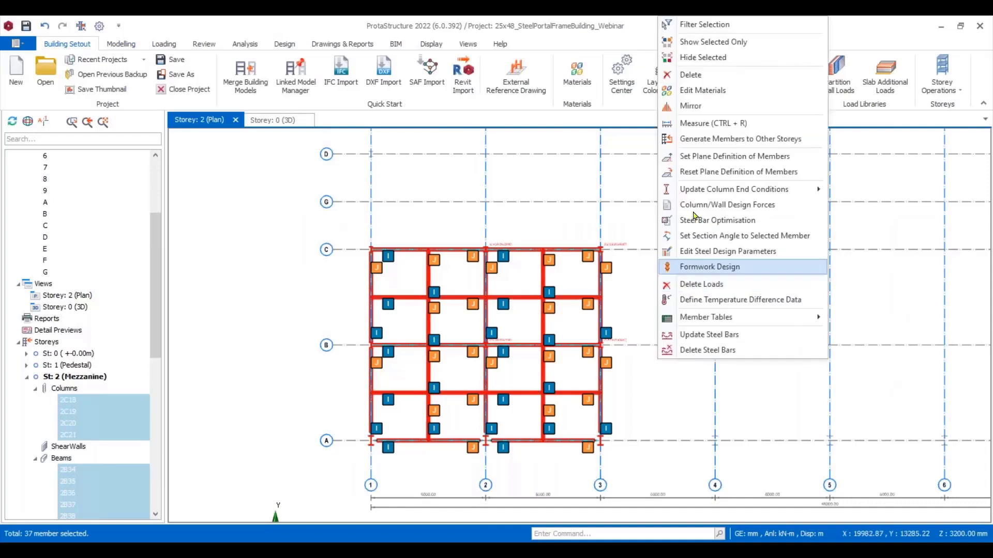
pyautogui.click(716, 25)
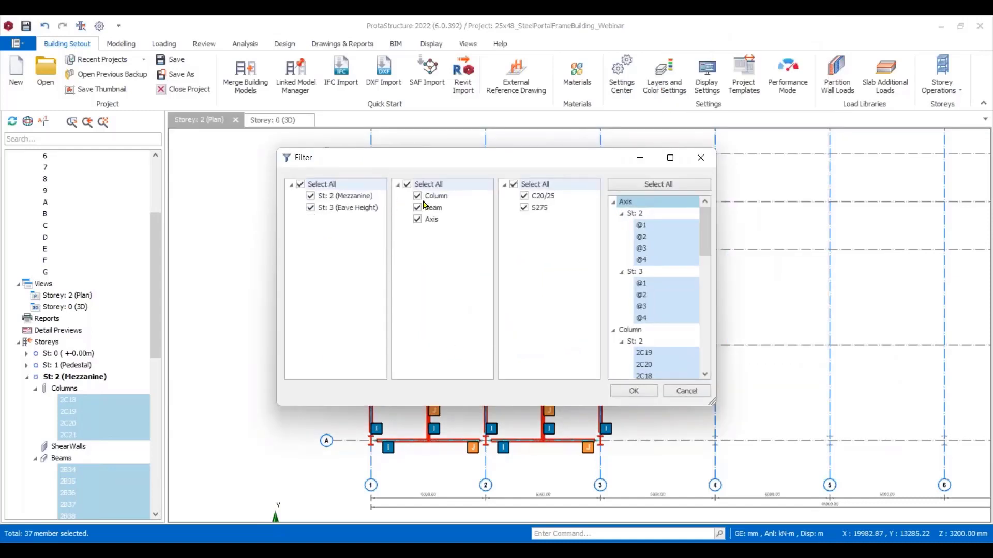
pyautogui.click(417, 219)
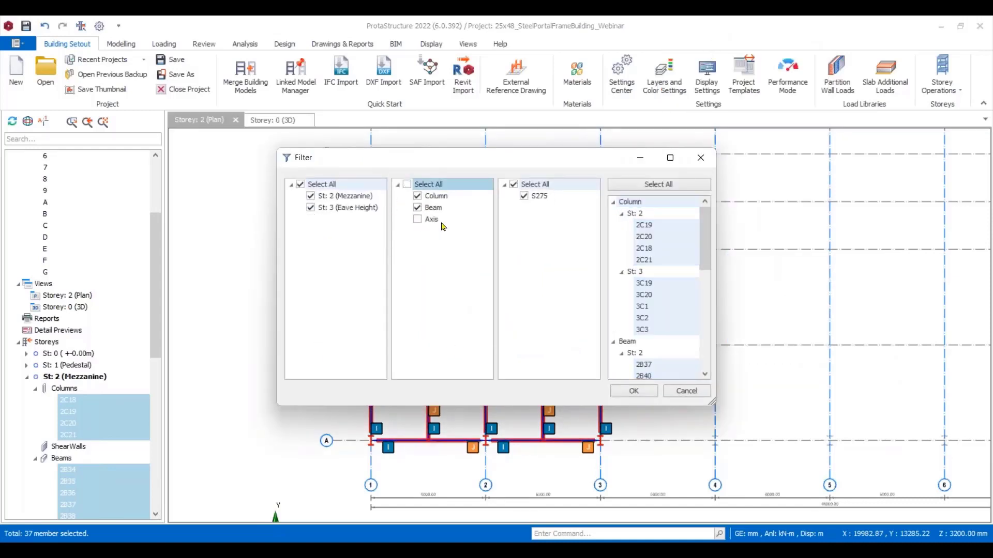
pyautogui.click(417, 196)
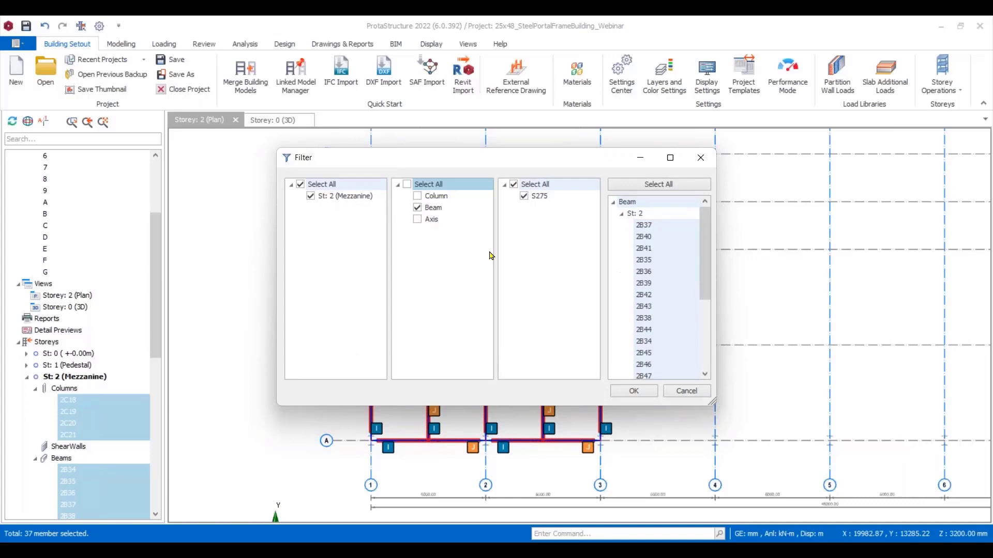
pyautogui.click(641, 392)
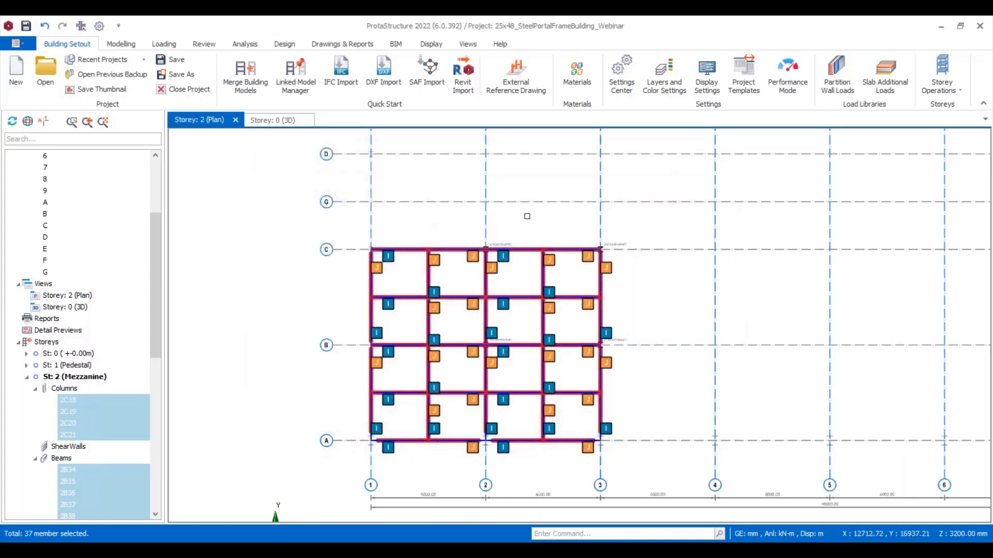
# Open the beam summary table for the selected mezzanine beams and set d Z-Left to 0 mm for all of them.
pyautogui.rightClick(533, 227)
pyautogui.click(579, 162)
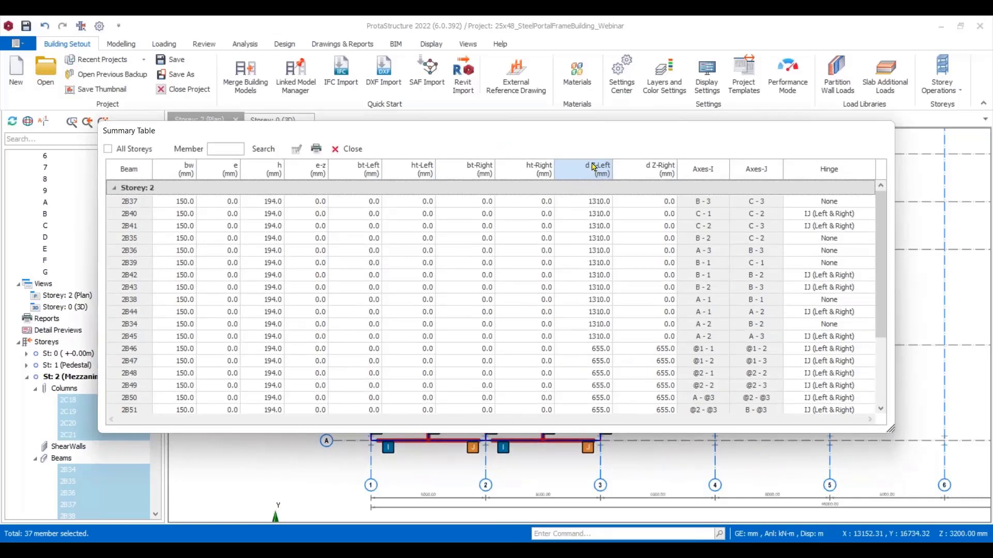
pyautogui.click(594, 166)
pyautogui.scroll(-2, 614, 323)
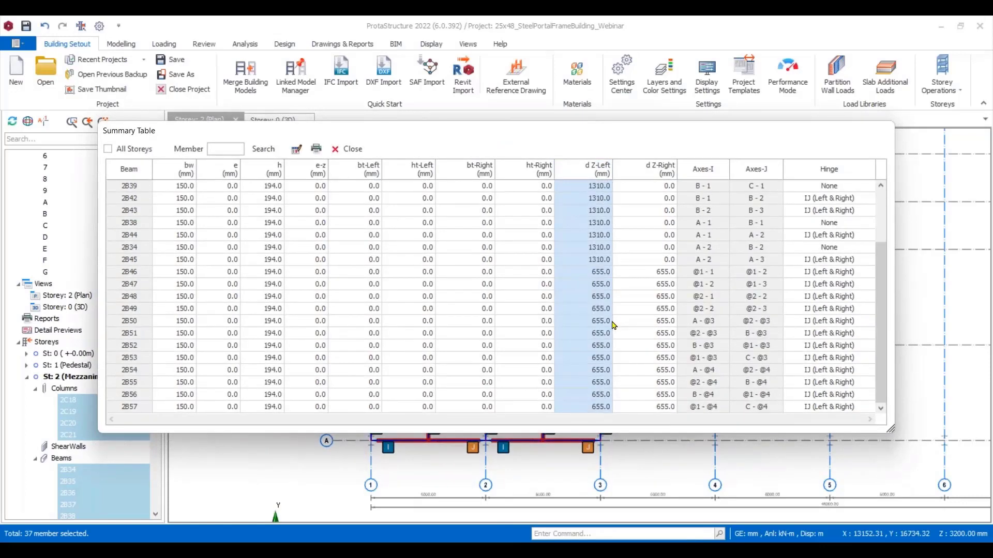
pyautogui.scroll(2, 598, 269)
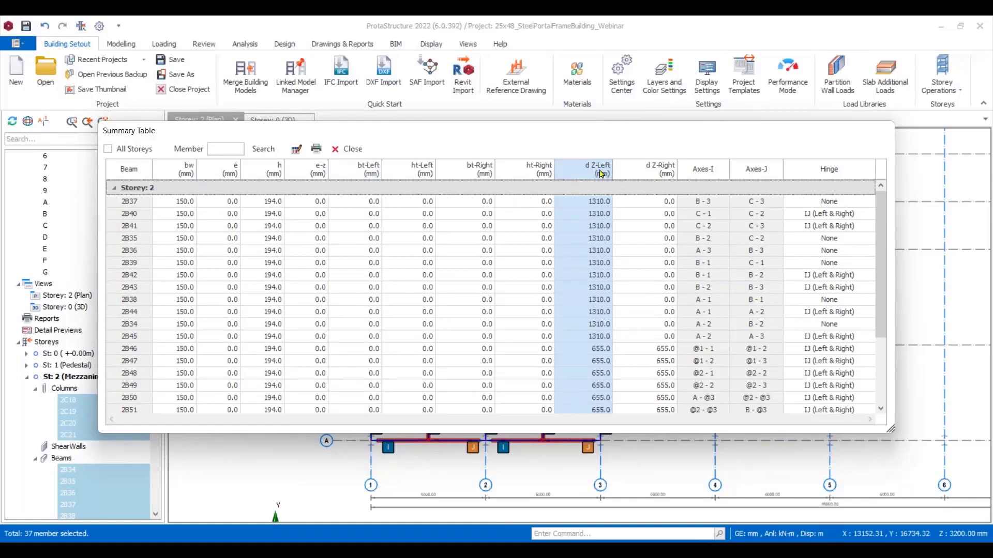
pyautogui.click(297, 150)
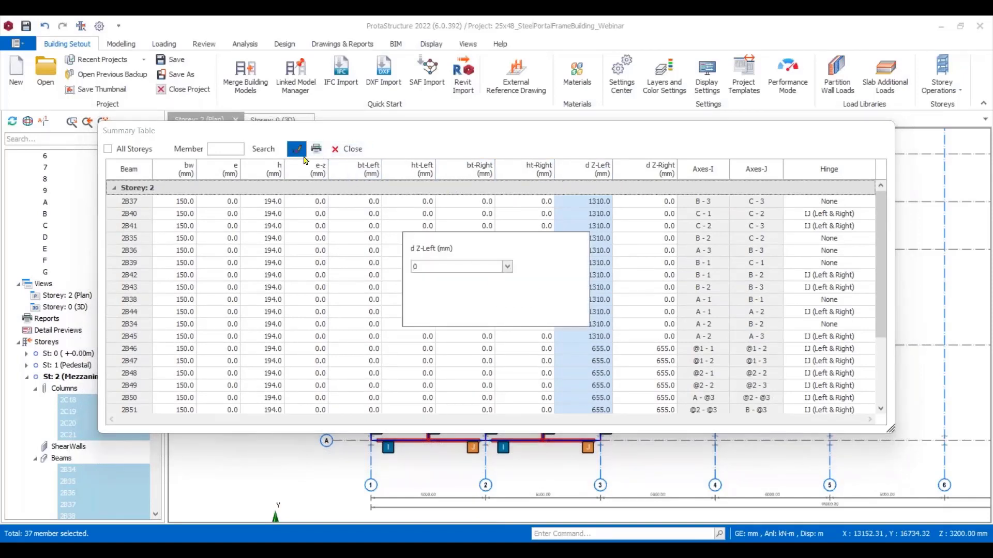
pyautogui.click(521, 307)
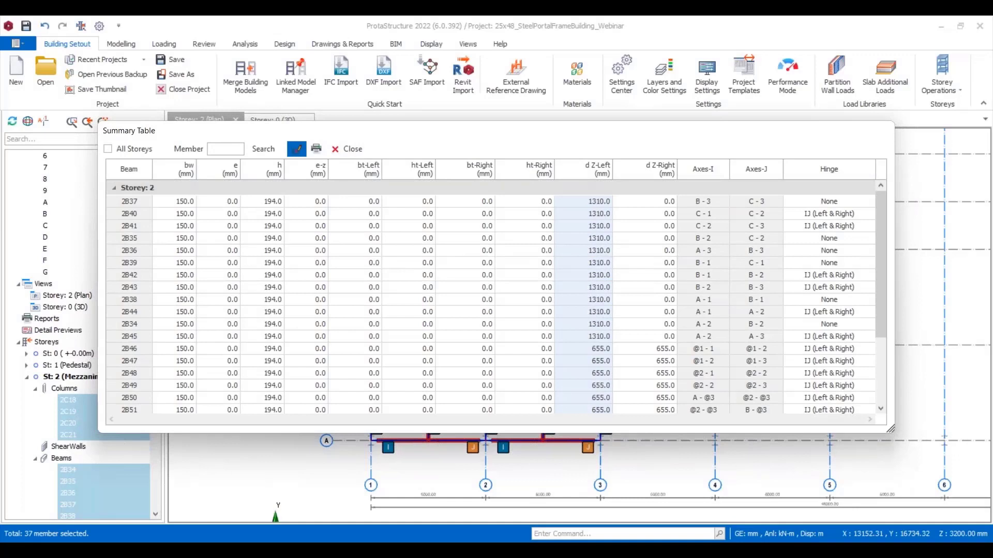
# Set d Z-Right to 0 mm for all listed mezzanine beams and close the summary table.
pyautogui.click(659, 169)
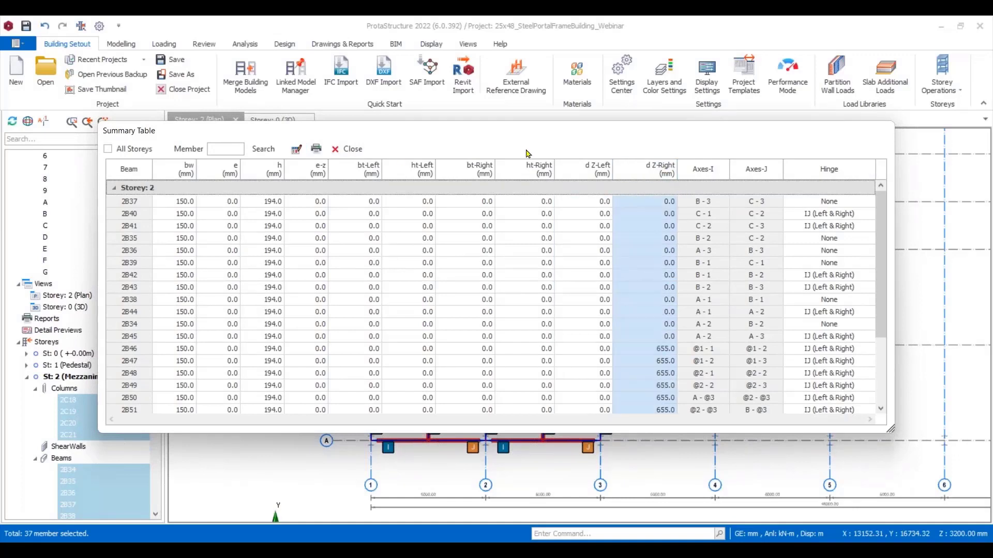
pyautogui.click(296, 152)
pyautogui.click(520, 306)
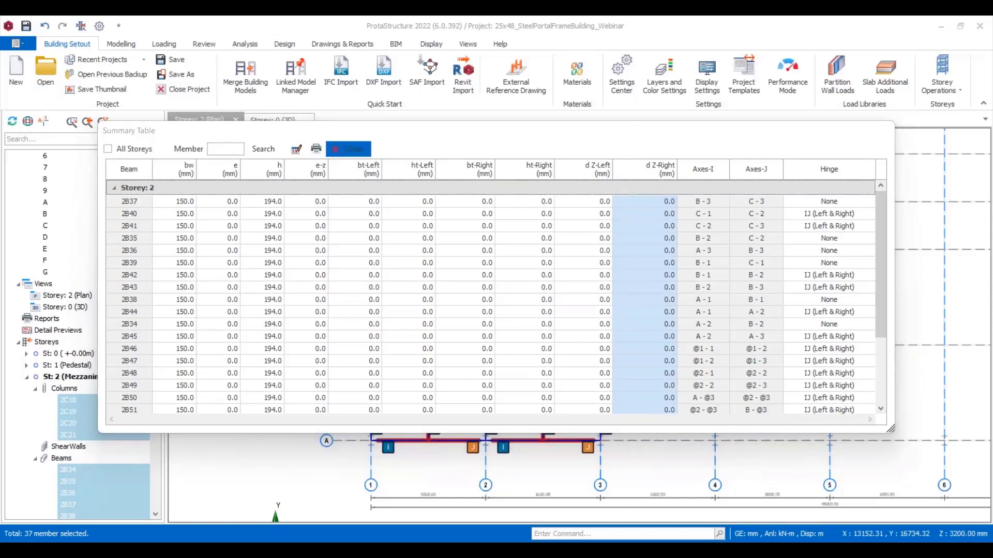
pyautogui.click(352, 150)
# Check the mezzanine beams in plan and switch to the storey 3 (Eave Height) plan.
pyautogui.scroll(2, 504, 238)
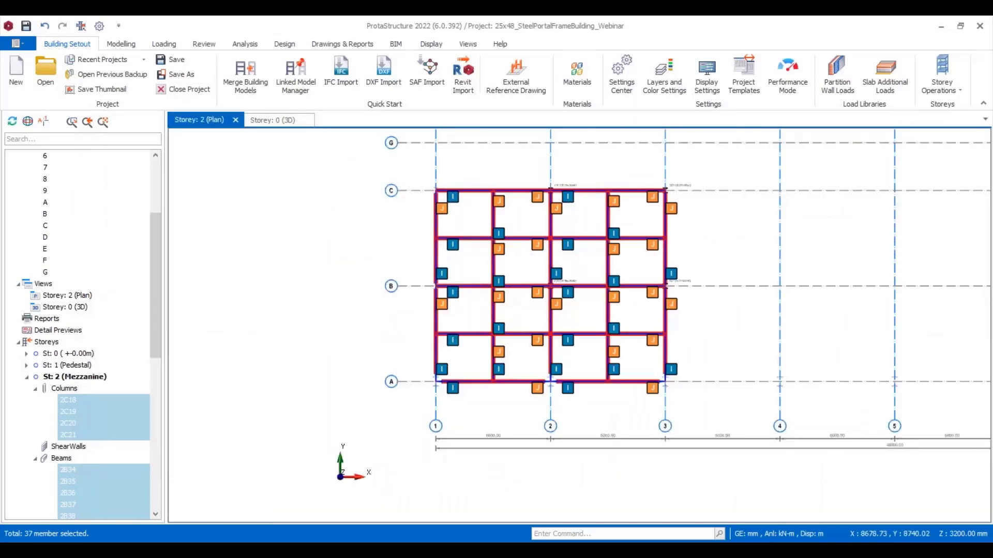
pyautogui.scroll(3, 499, 272)
pyautogui.scroll(2, 461, 366)
pyautogui.moveTo(453, 392); pyautogui.dragTo(452, 483, button='middle')
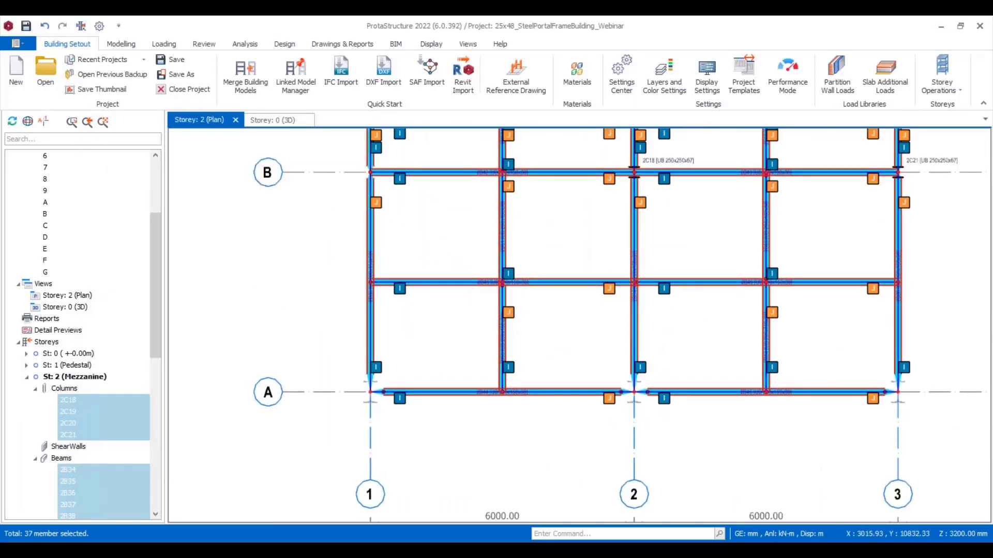
pyautogui.scroll(-5, 220, 182)
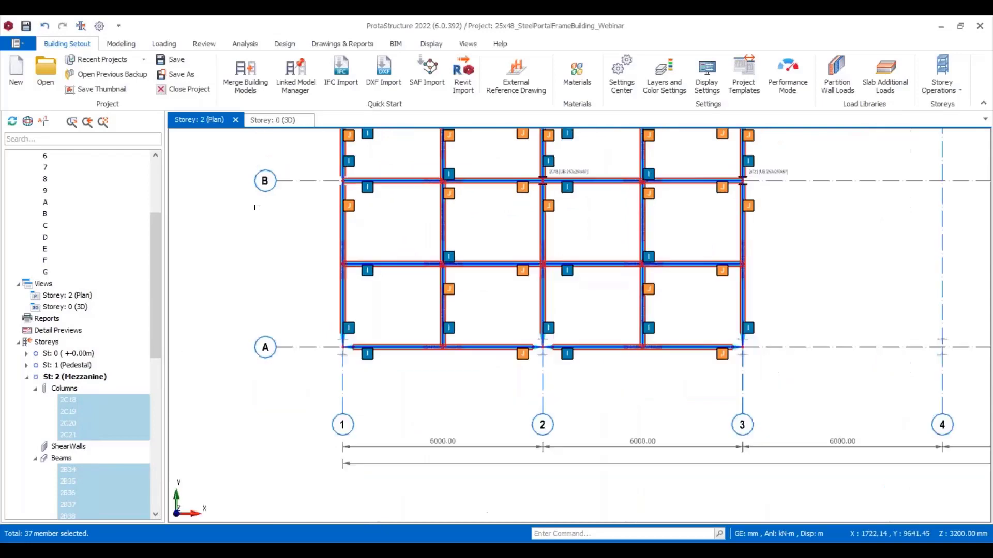
pyautogui.scroll(-10, 86, 423)
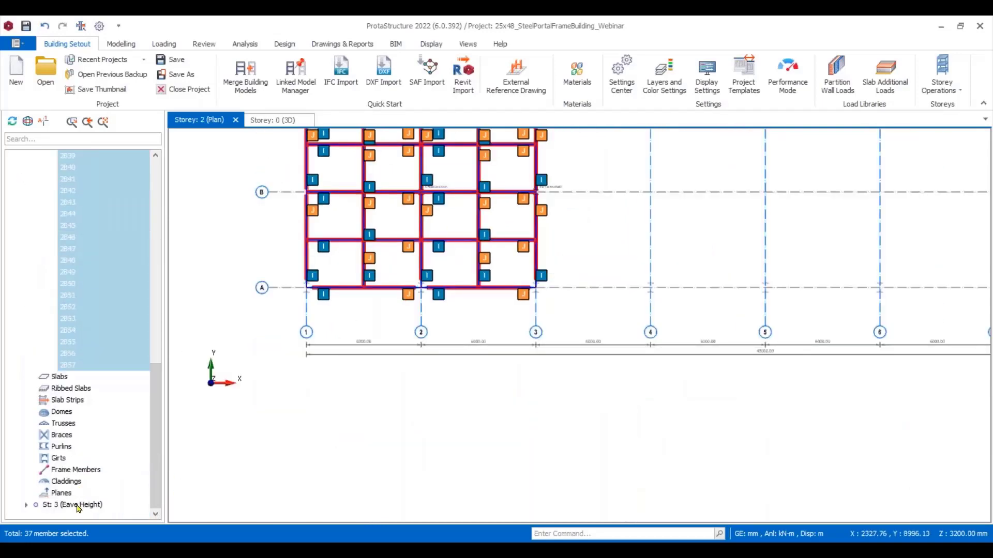
pyautogui.doubleClick(77, 506)
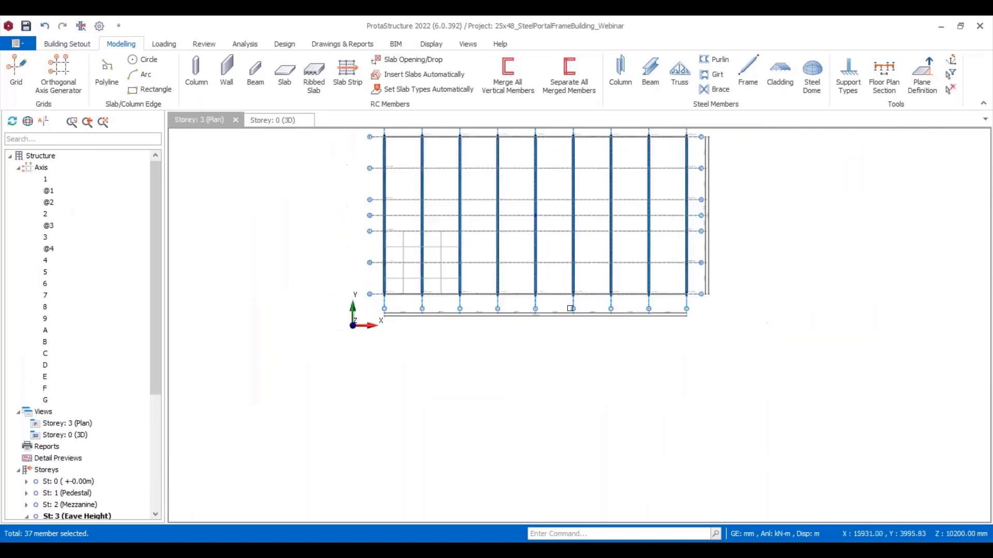
# Select the eave beams and columns along axes A and F across all bays from axis 1 to axis 9.
pyautogui.moveTo(570, 309); pyautogui.dragTo(544, 316, button='middle')
pyautogui.moveTo(341, 289); pyautogui.dragTo(667, 309)
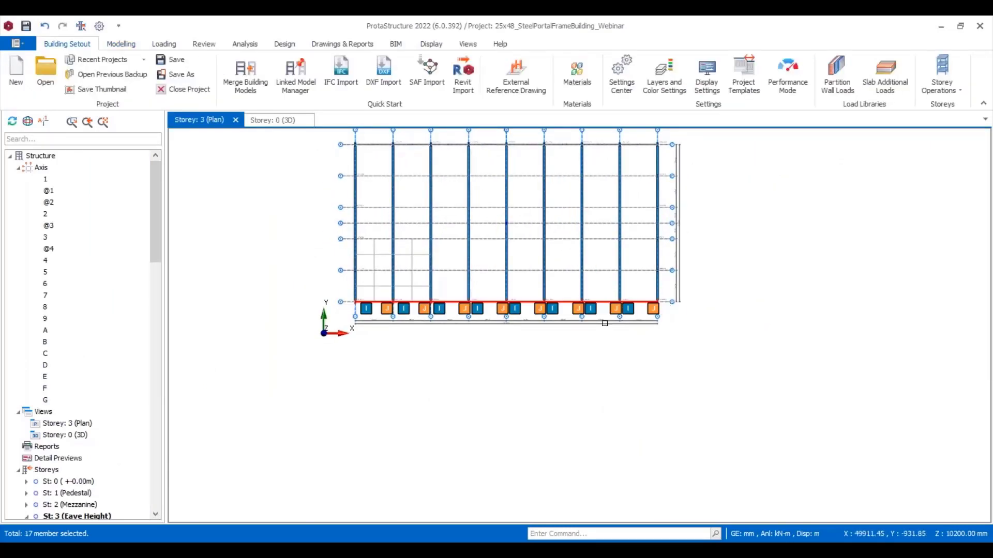
pyautogui.scroll(-1, 556, 243)
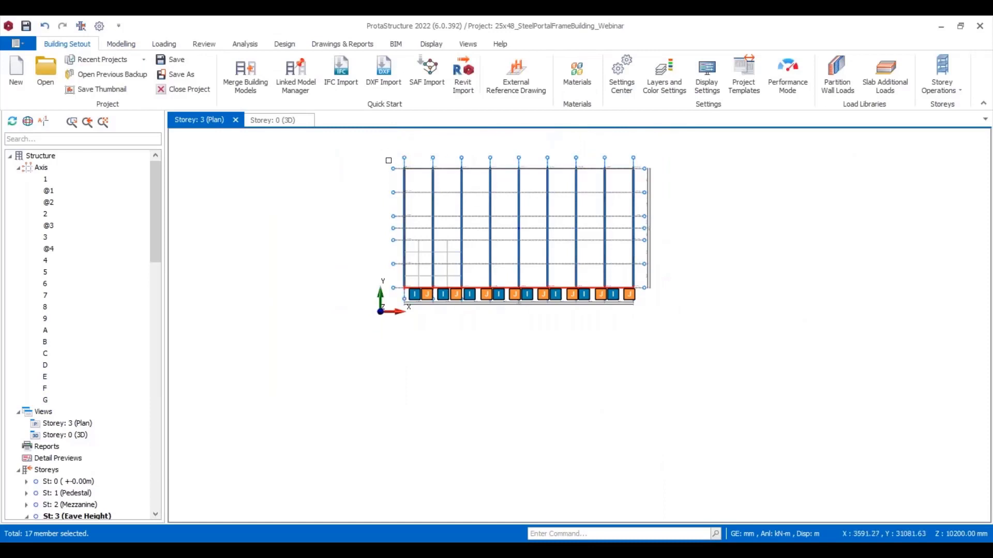
pyautogui.moveTo(387, 156); pyautogui.dragTo(641, 183)
pyautogui.scroll(2, 430, 170)
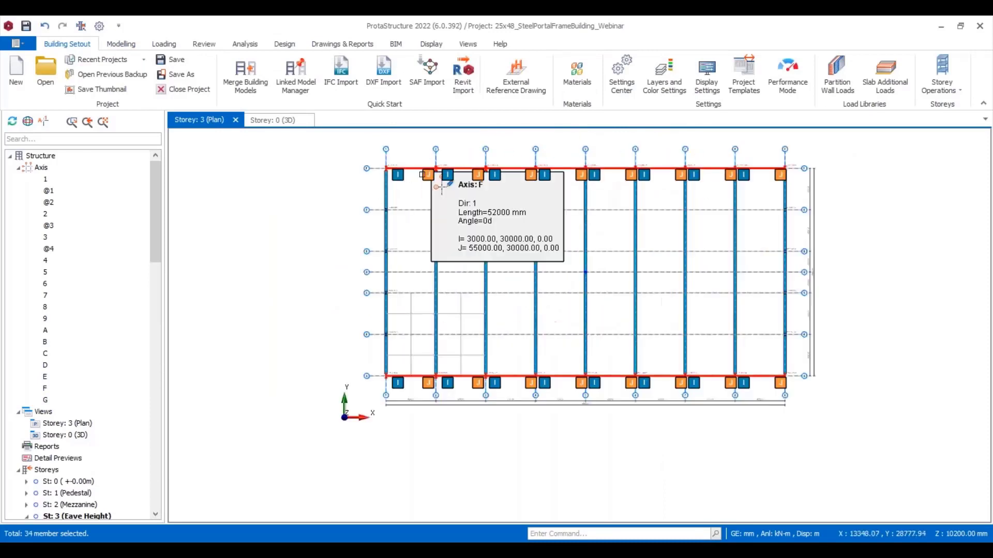
pyautogui.scroll(-1, 408, 174)
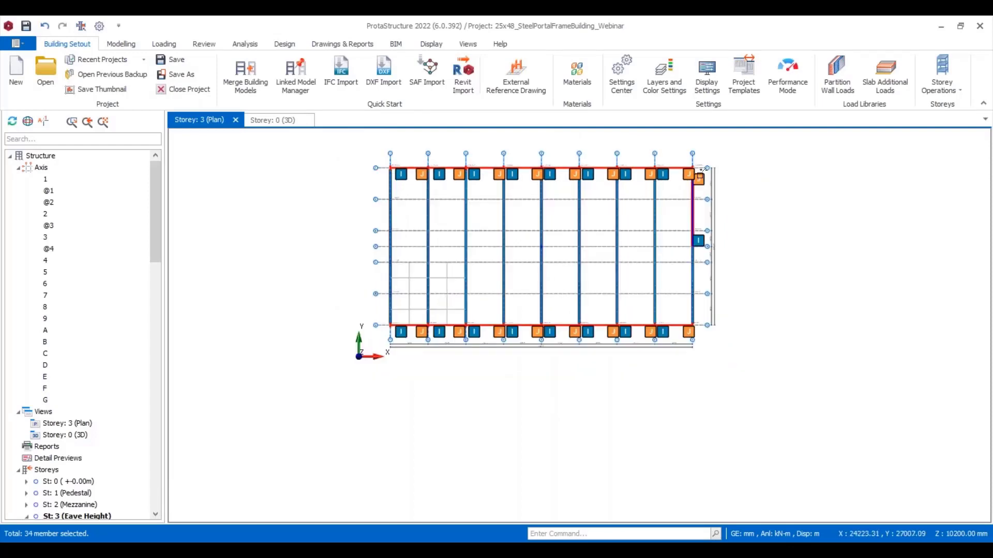
pyautogui.scroll(1, 391, 168)
pyautogui.scroll(5, 392, 168)
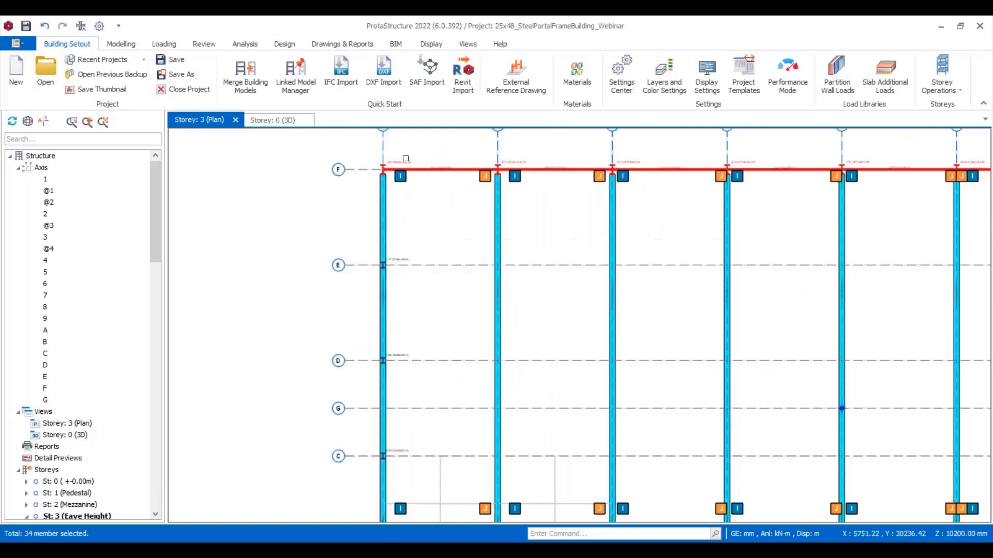
# Open the beam table for the selected eave members and set d Z-Left to 0 mm for all beams.
pyautogui.rightClick(369, 205)
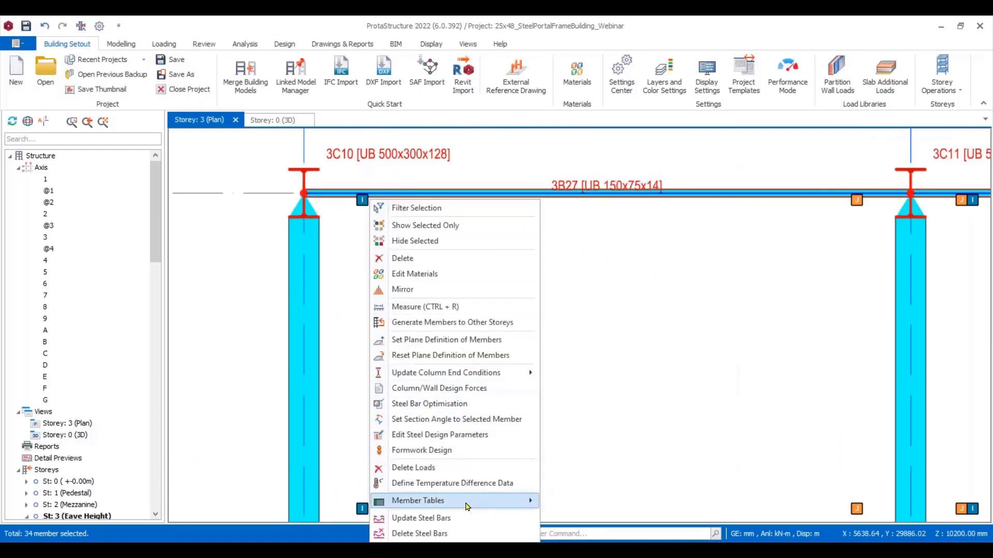
pyautogui.moveTo(467, 506)
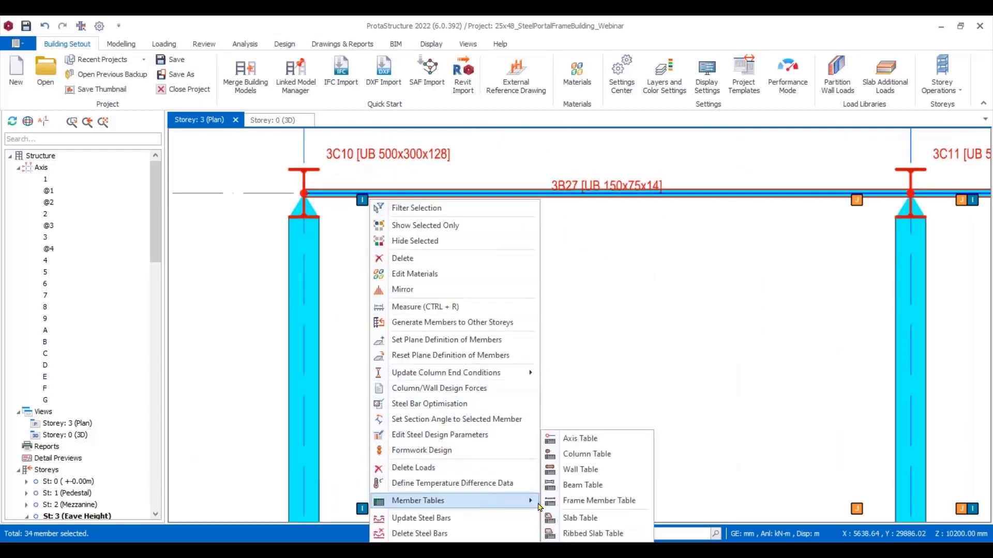
pyautogui.click(601, 486)
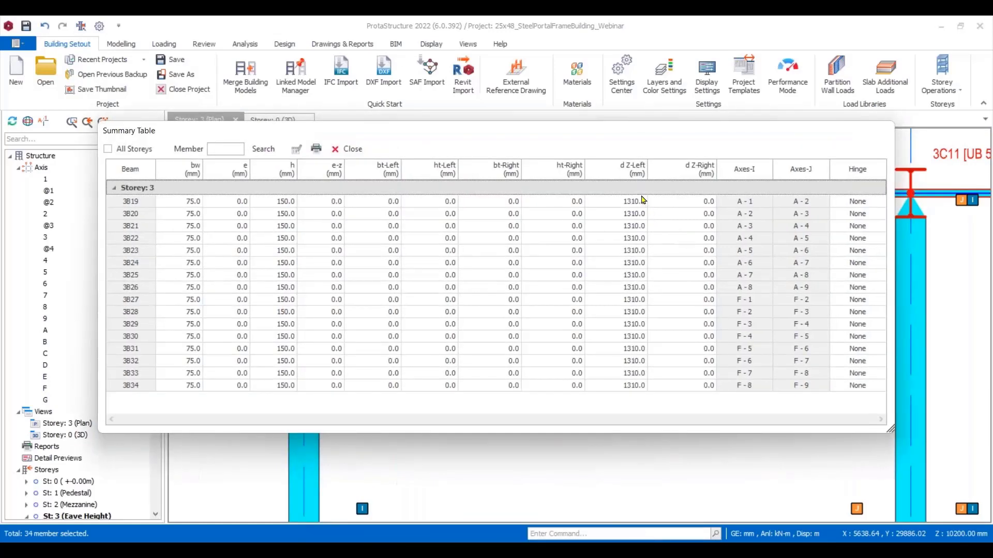
pyautogui.click(637, 170)
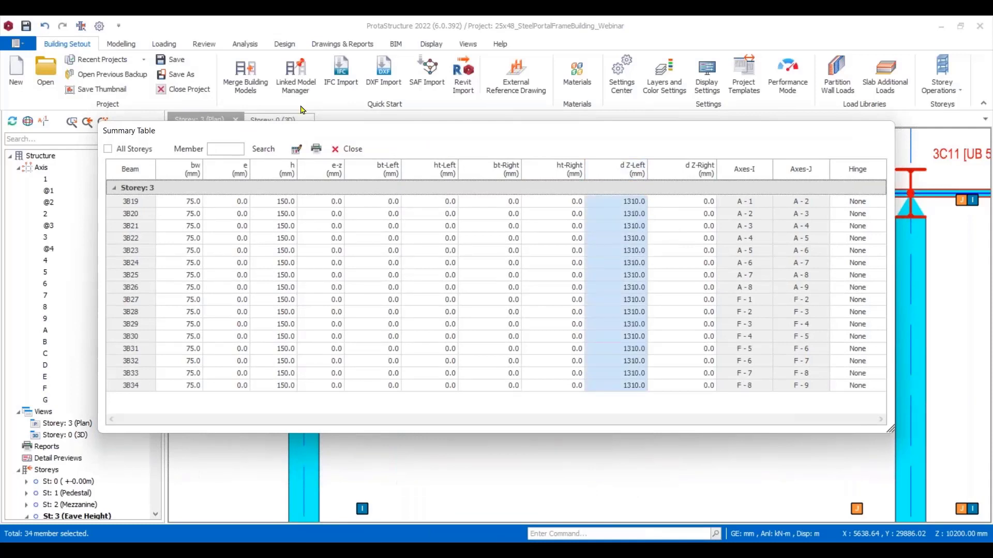
pyautogui.click(298, 150)
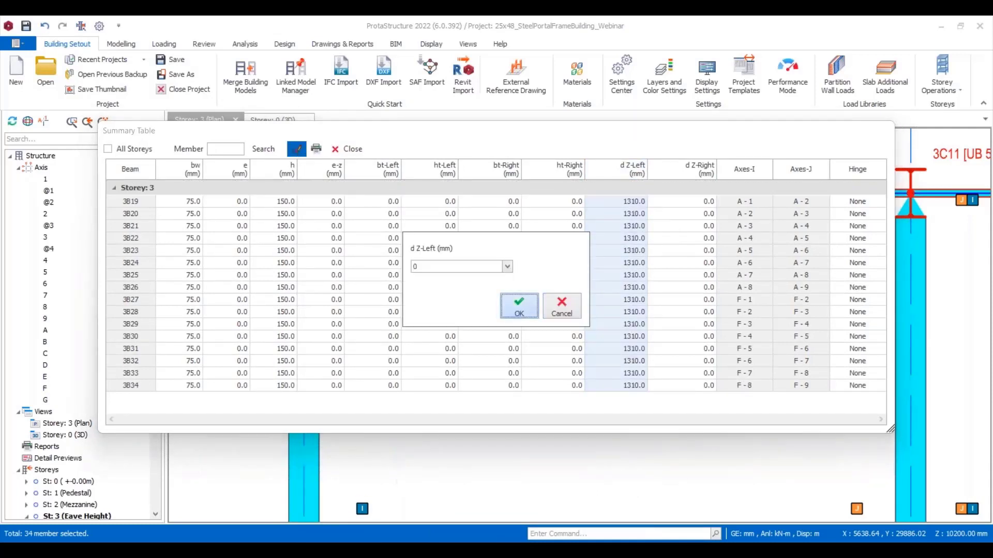
pyautogui.click(517, 305)
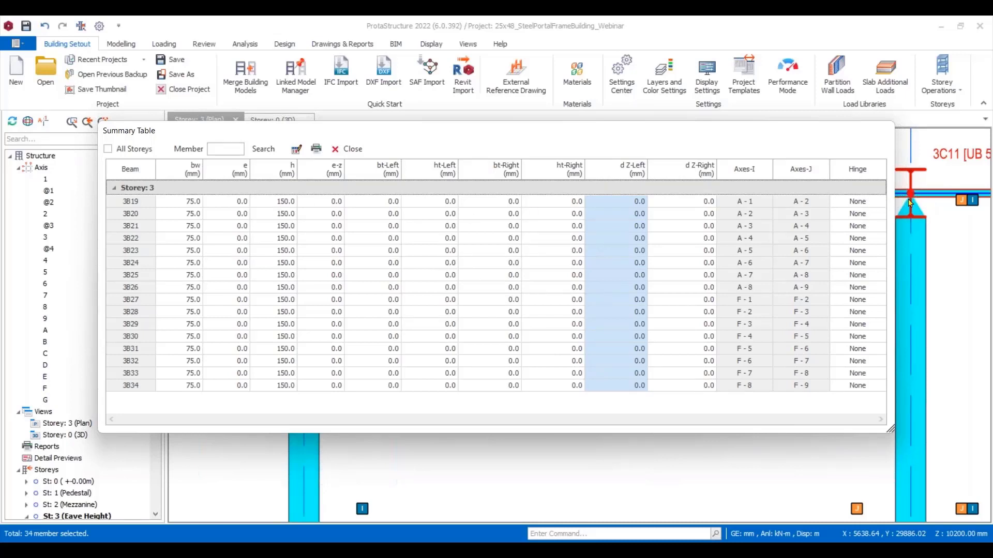
# Set the hinge condition of all listed eave beams to IJ (Left & Right) and close the summary table.
pyautogui.click(858, 171)
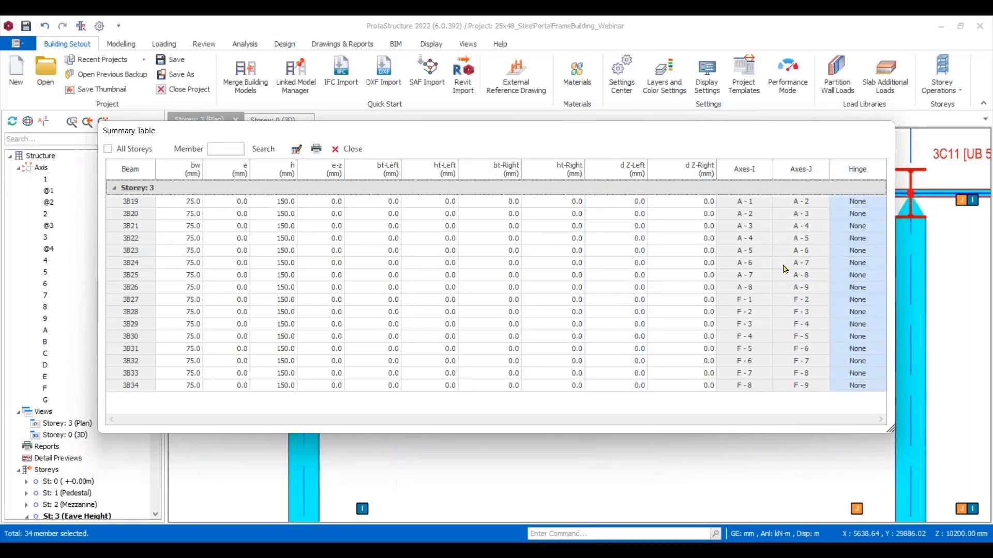
pyautogui.click(297, 150)
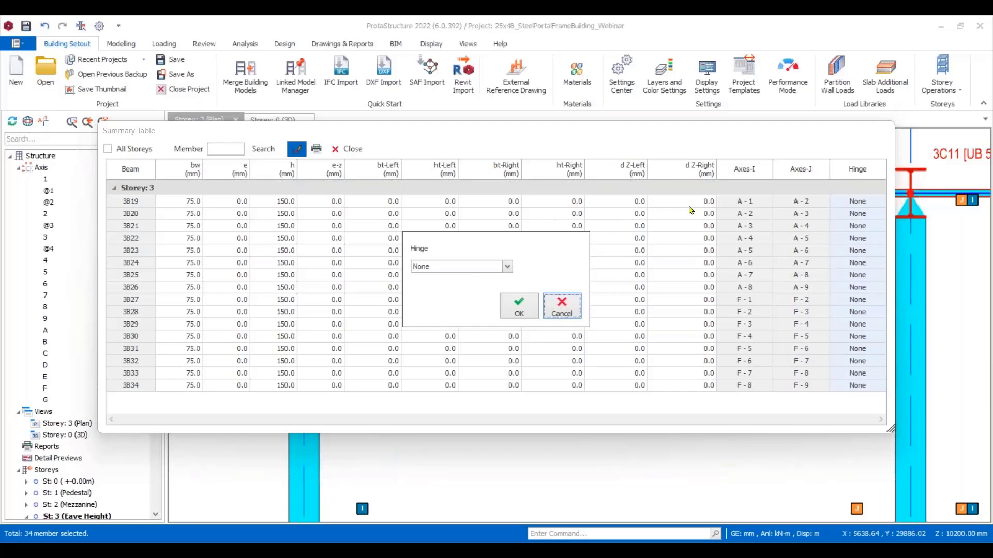
pyautogui.click(507, 267)
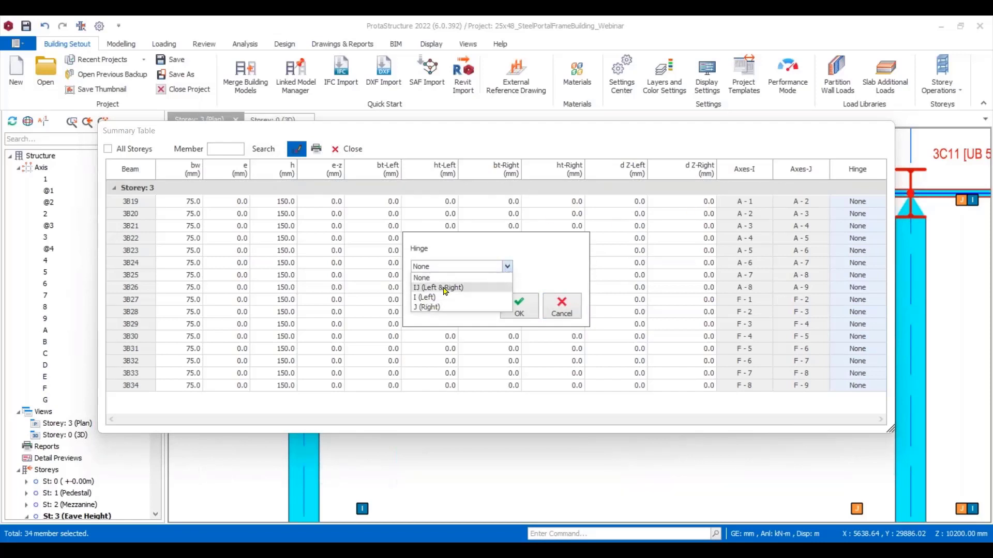
pyautogui.click(446, 287)
pyautogui.click(517, 310)
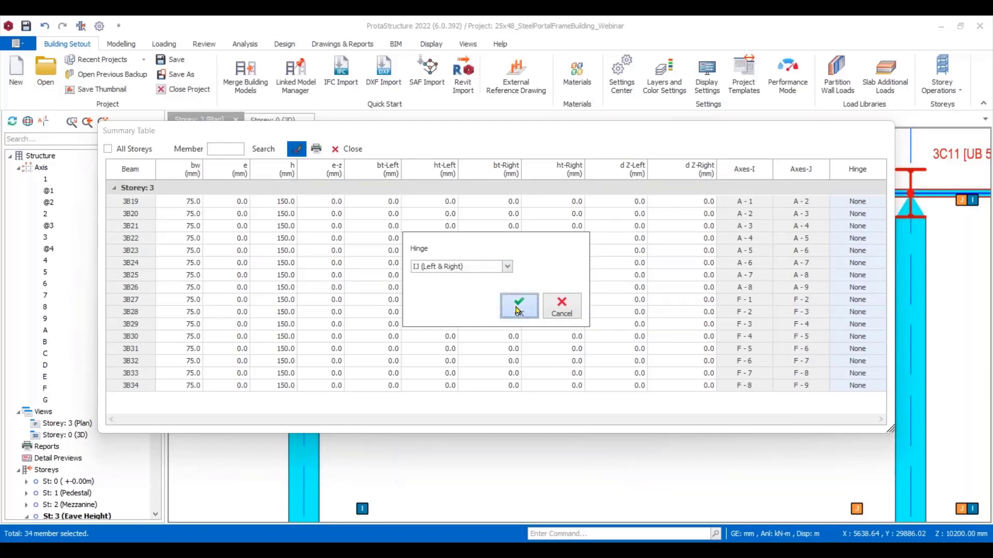
pyautogui.click(355, 154)
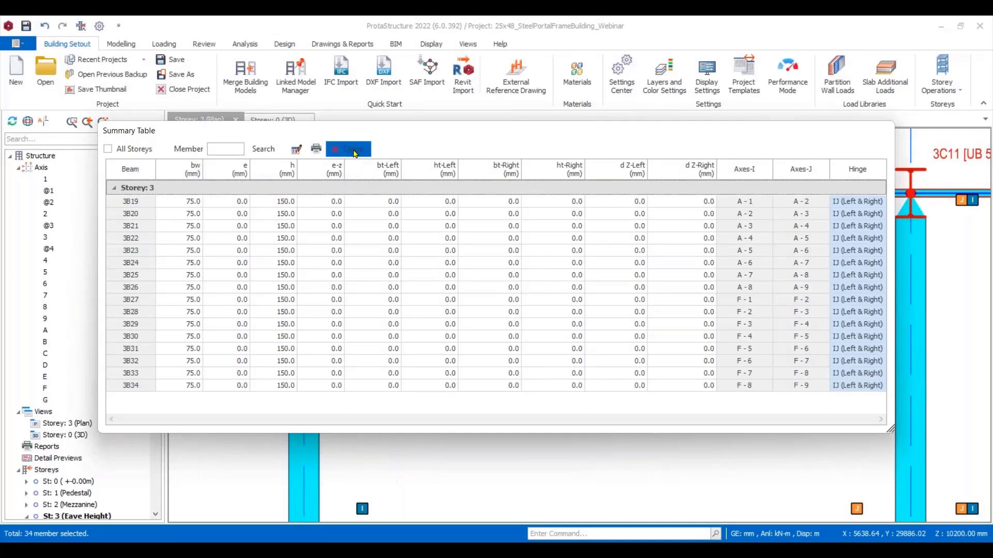
pyautogui.scroll(-2, 376, 226)
pyautogui.scroll(-5, 414, 239)
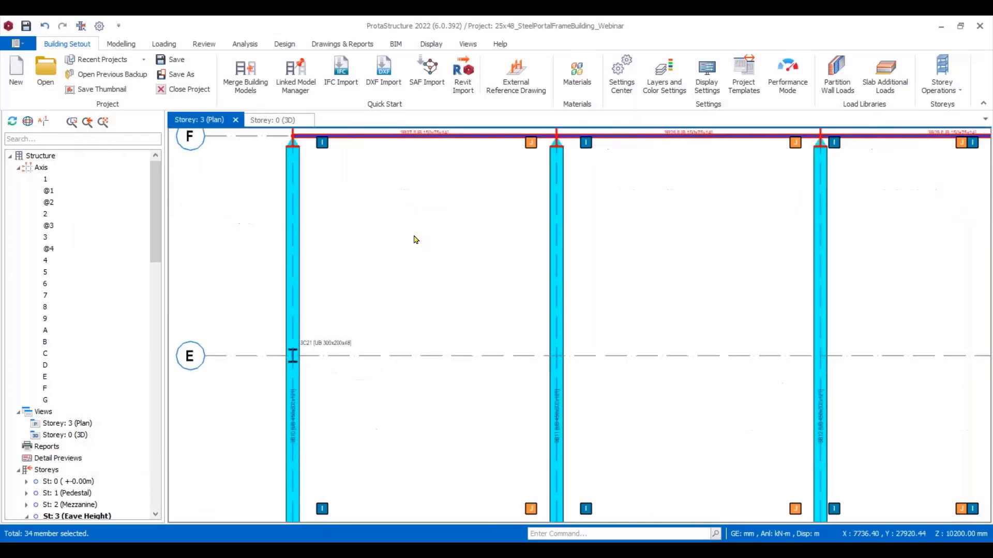
# Save the project and inspect the bases of the gable columns along axis 1 in the 3D view.
pyautogui.click(162, 61)
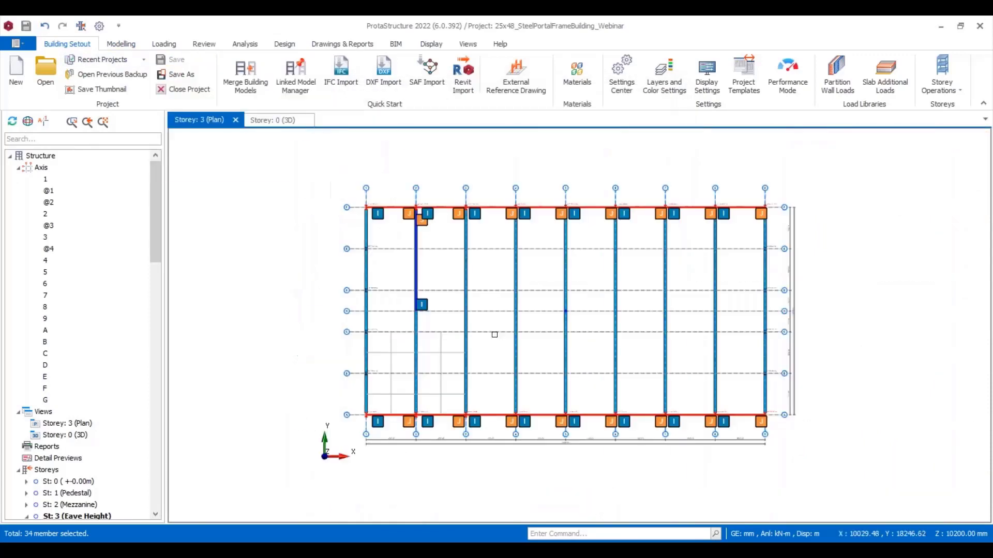
pyautogui.click(266, 119)
pyautogui.scroll(10, 470, 398)
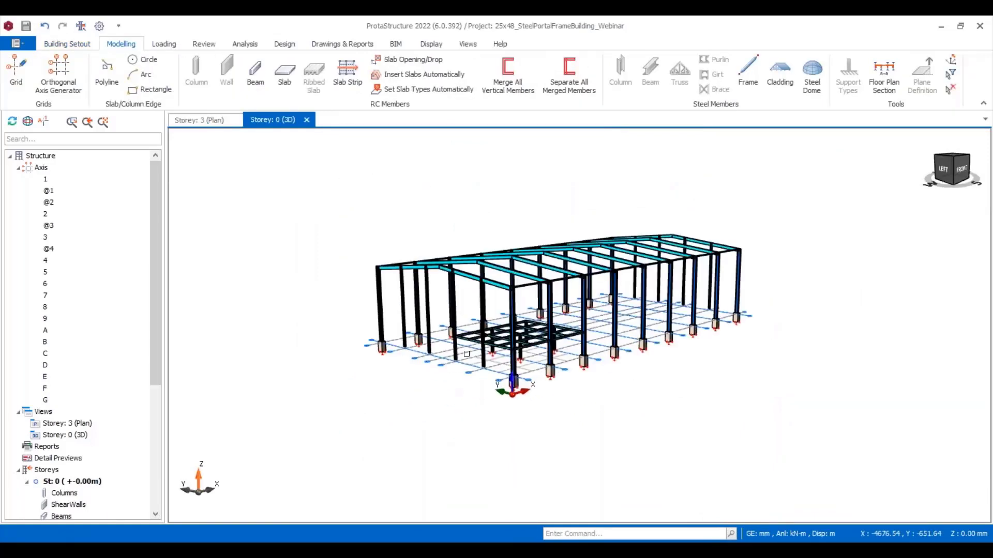
pyautogui.moveTo(470, 348); pyautogui.dragTo(482, 384, button='middle')
pyautogui.scroll(5, 483, 384)
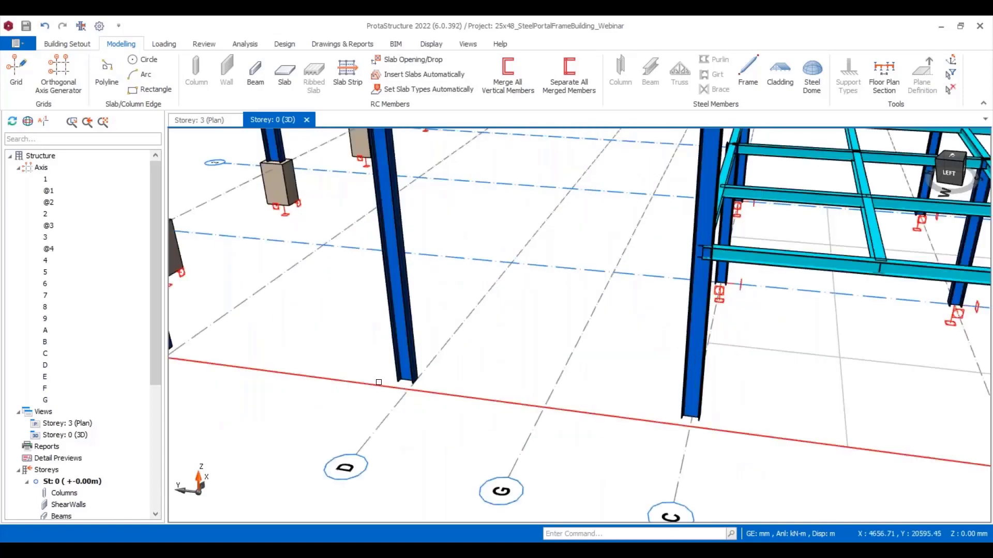
pyautogui.scroll(-5, 331, 363)
pyautogui.scroll(5, 331, 363)
pyautogui.moveTo(331, 363); pyautogui.dragTo(357, 364, button='middle')
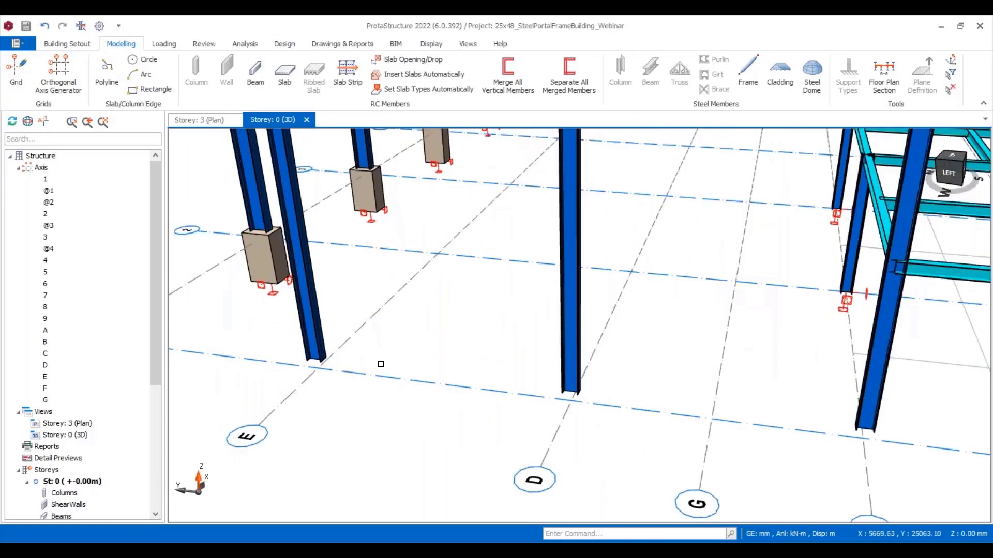
pyautogui.scroll(-3, 380, 364)
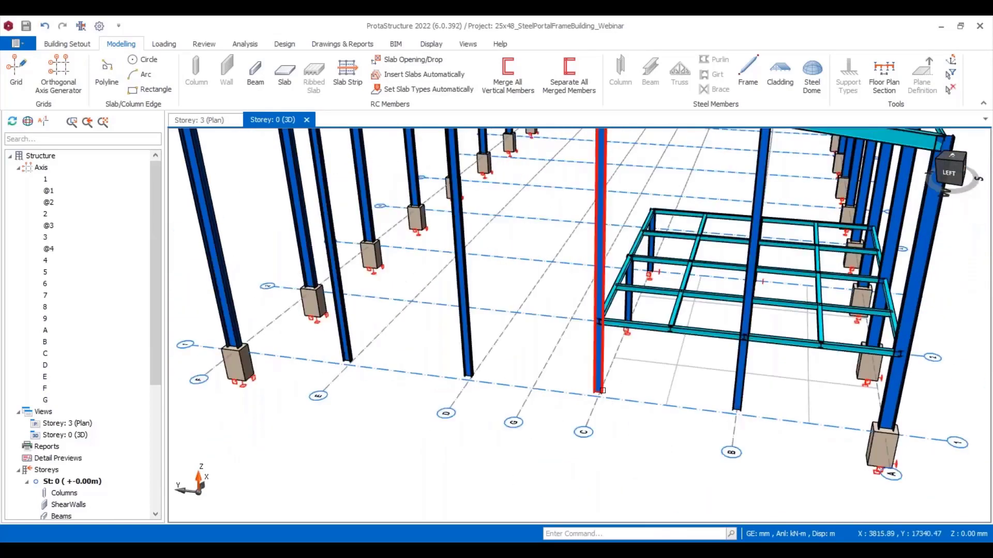
# Open the storey 1 (Pedestal) plan and check the details of the steel column at axes E/1.
pyautogui.click(205, 125)
pyautogui.scroll(5, 491, 222)
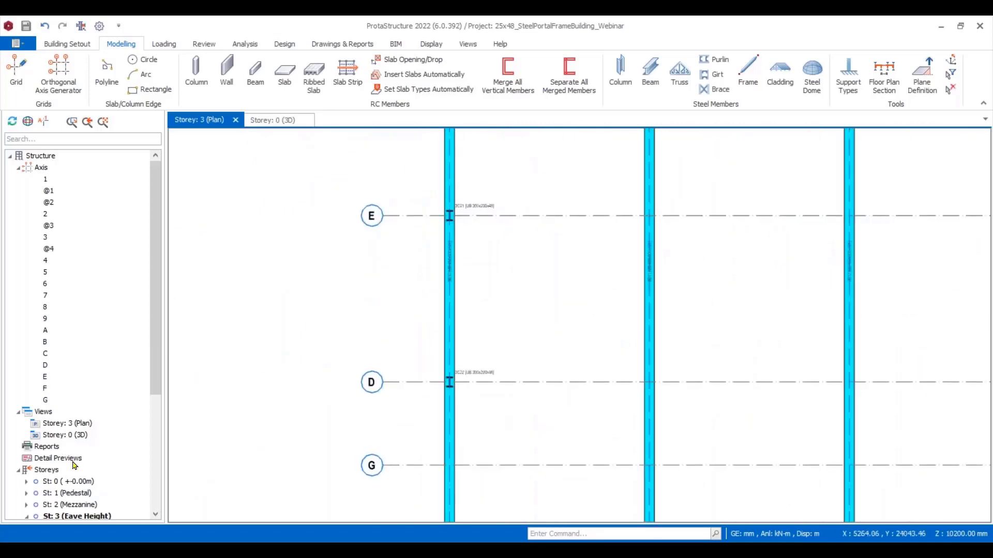
pyautogui.doubleClick(77, 494)
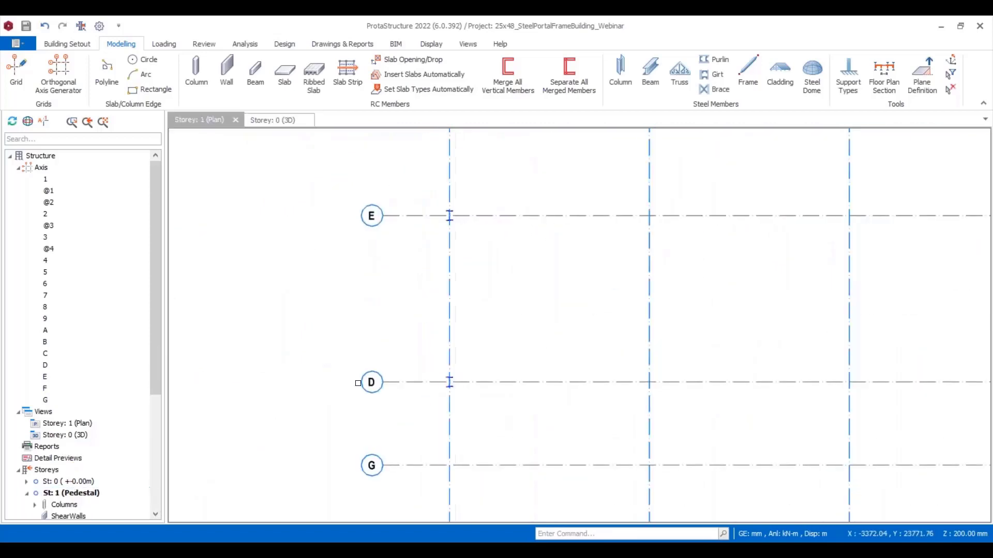
pyautogui.scroll(-4, 423, 270)
pyautogui.scroll(6, 412, 455)
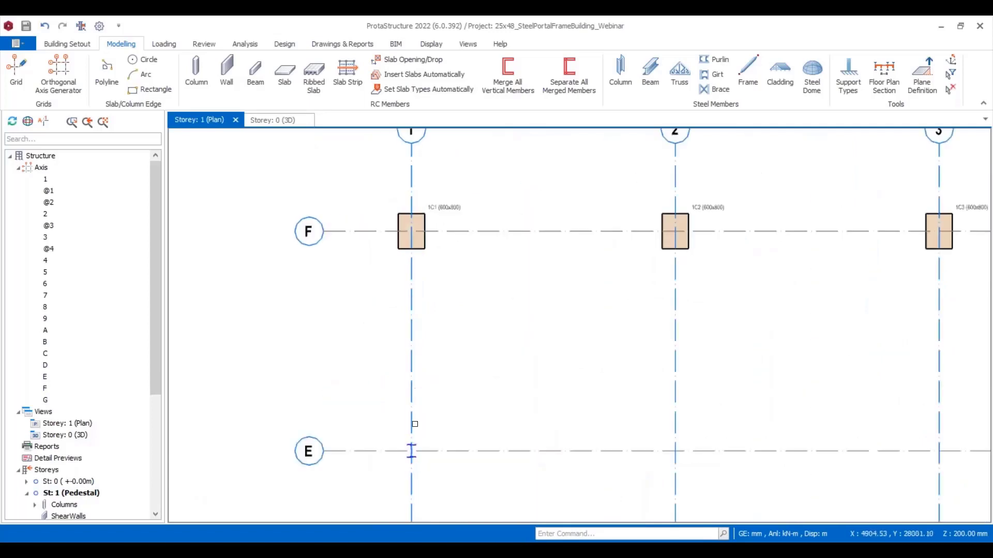
pyautogui.moveTo(462, 345)
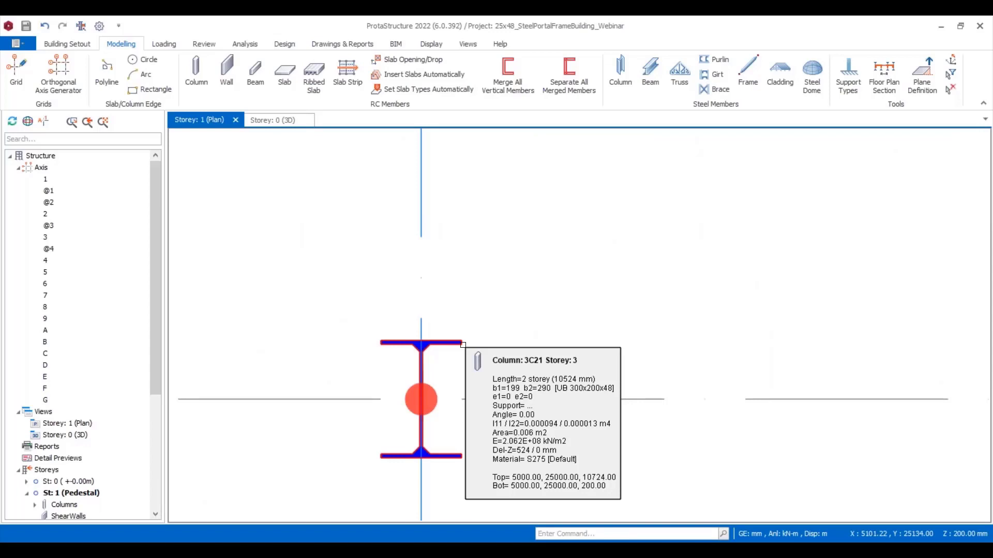
pyautogui.scroll(-8, 462, 345)
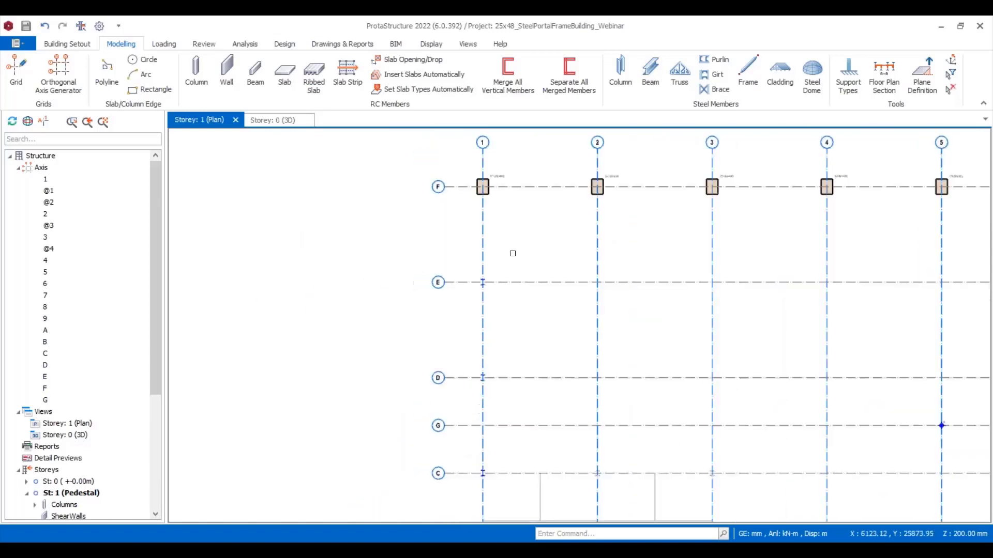
# Open the properties of the pedestal column at F/1 and set b2 to 600 mm for new pedestals.
pyautogui.scroll(6, 461, 211)
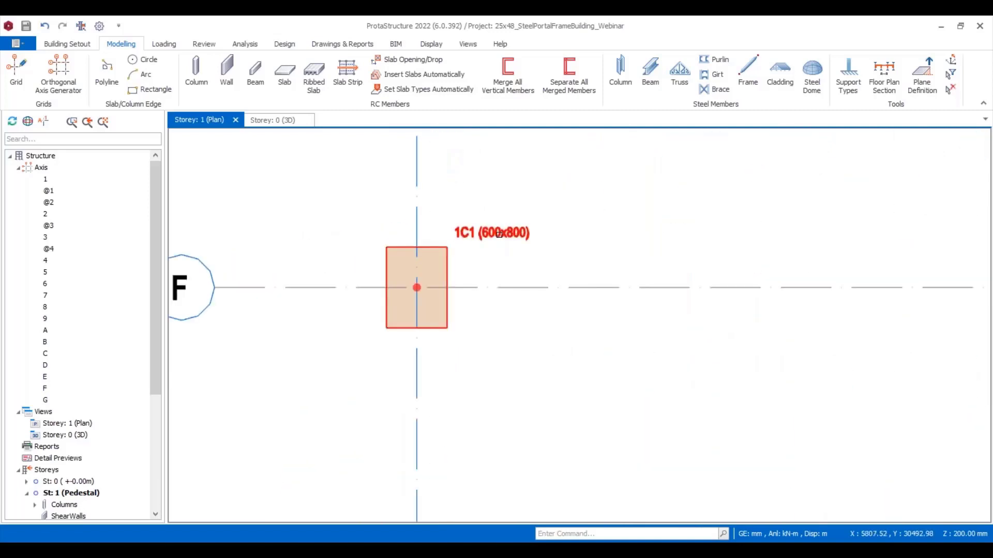
pyautogui.doubleClick(499, 233)
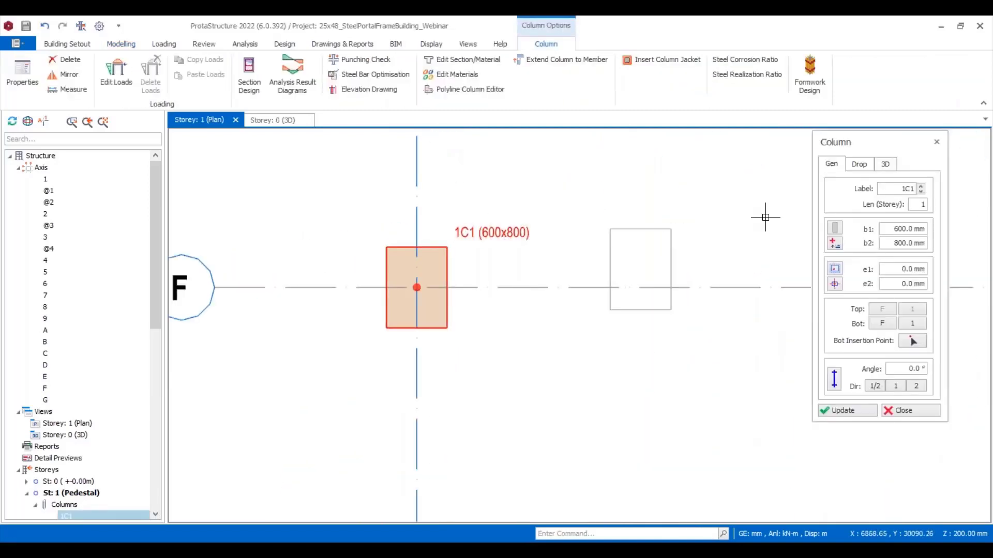
pyautogui.moveTo(888, 244); pyautogui.dragTo(930, 242)
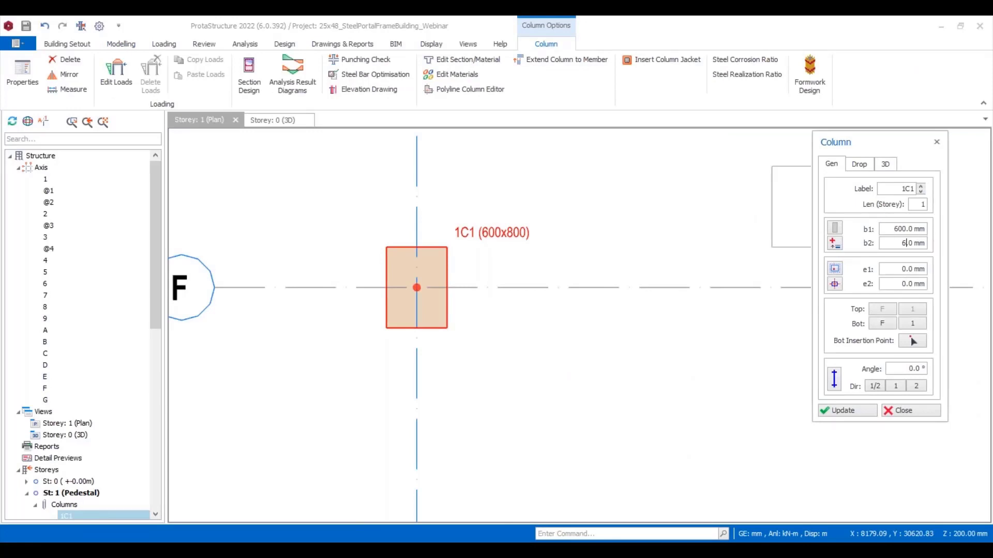
pyautogui.scroll(-5, 653, 317)
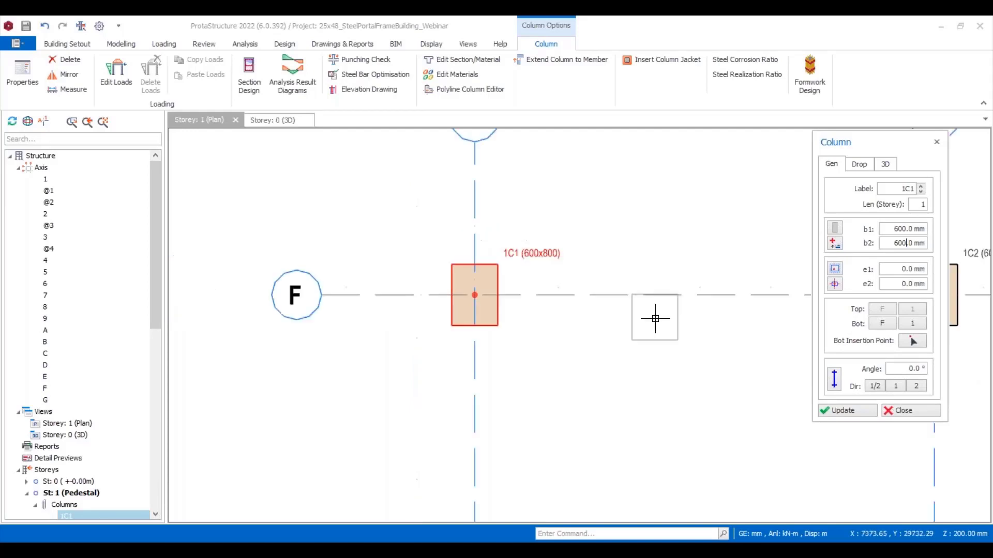
pyautogui.scroll(-2, 533, 283)
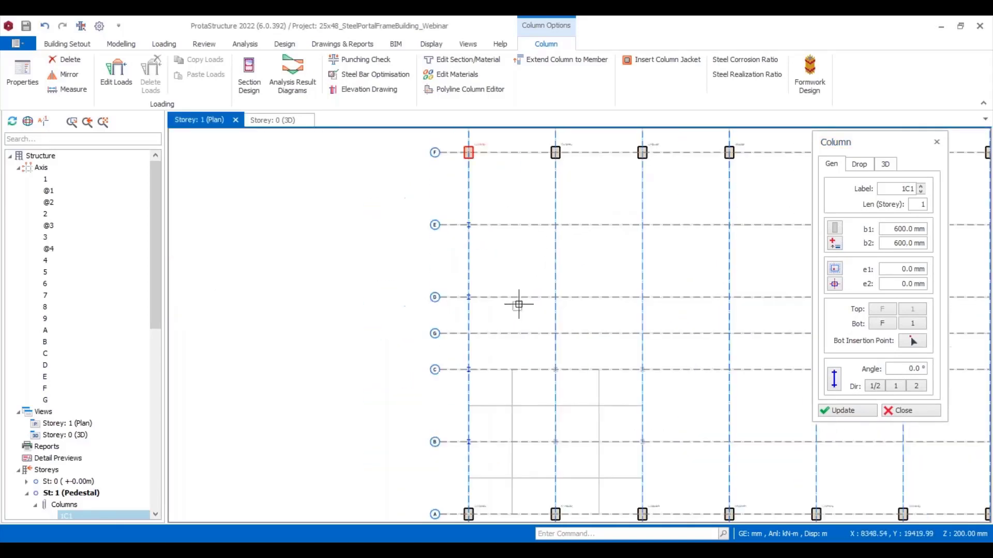
# Insert 600x600 mm pedestal columns along axis 1 at axes E, D, C and B.
pyautogui.moveTo(442, 177); pyautogui.dragTo(499, 289)
pyautogui.moveTo(471, 336); pyautogui.dragTo(443, 281, button='middle')
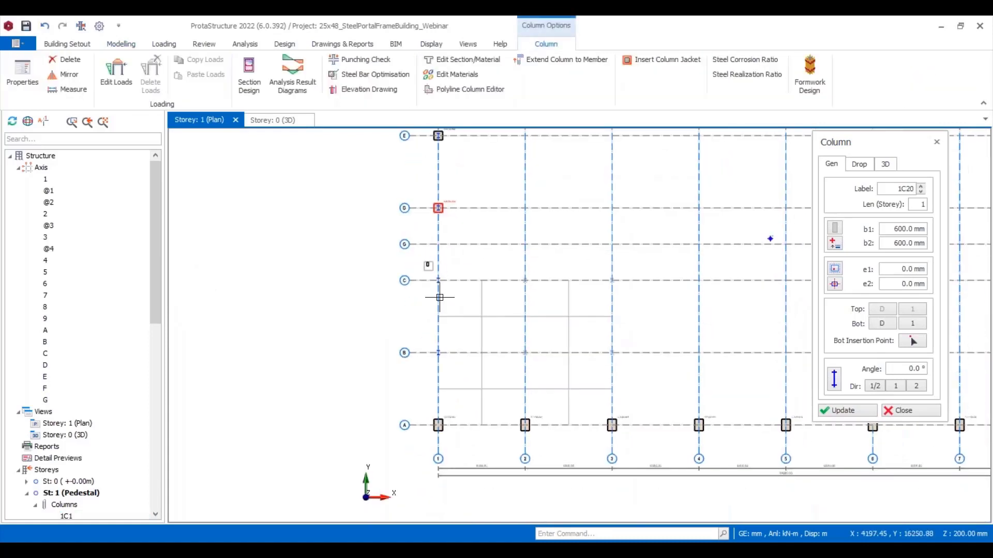
pyautogui.moveTo(427, 262); pyautogui.dragTo(457, 362)
pyautogui.scroll(-3, 402, 352)
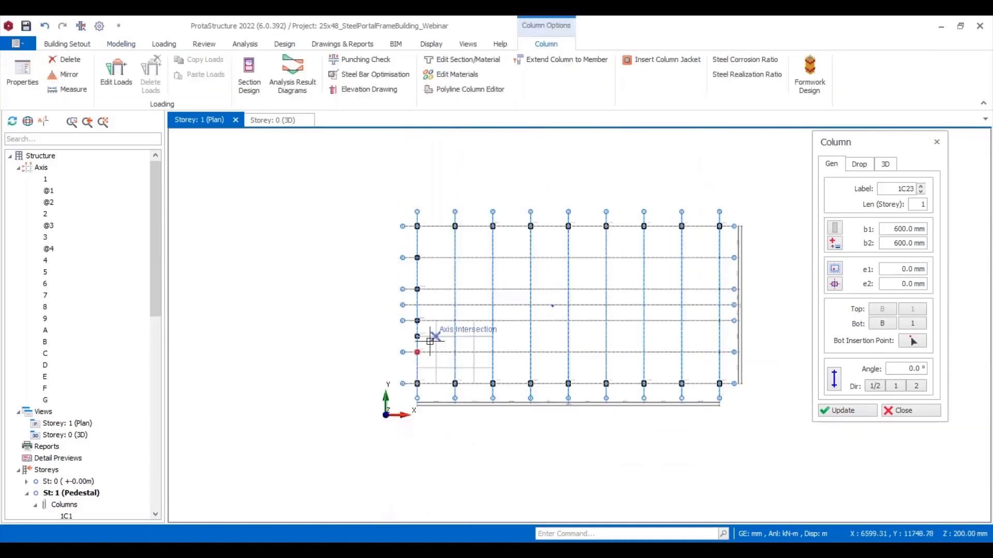
pyautogui.scroll(4, 429, 342)
pyautogui.scroll(-3, 457, 340)
# Insert 600x600 mm pedestal columns along axis 9 at axes E, D, C and B, and close the column properties.
pyautogui.moveTo(627, 330); pyautogui.dragTo(348, 334, button='middle')
pyautogui.scroll(2, 543, 276)
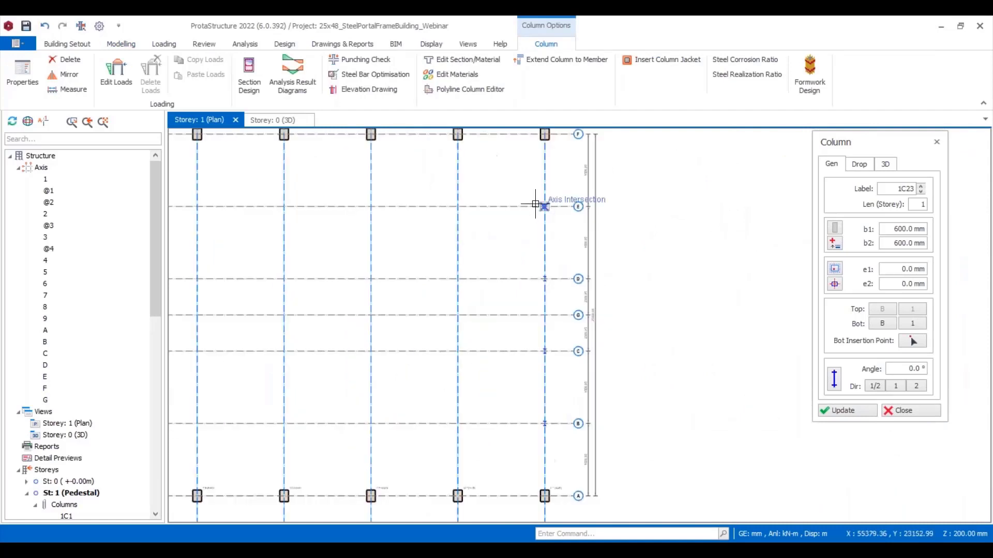
pyautogui.scroll(2, 535, 204)
pyautogui.moveTo(526, 190); pyautogui.dragTo(575, 366)
pyautogui.scroll(-3, 569, 372)
pyautogui.scroll(3, 475, 257)
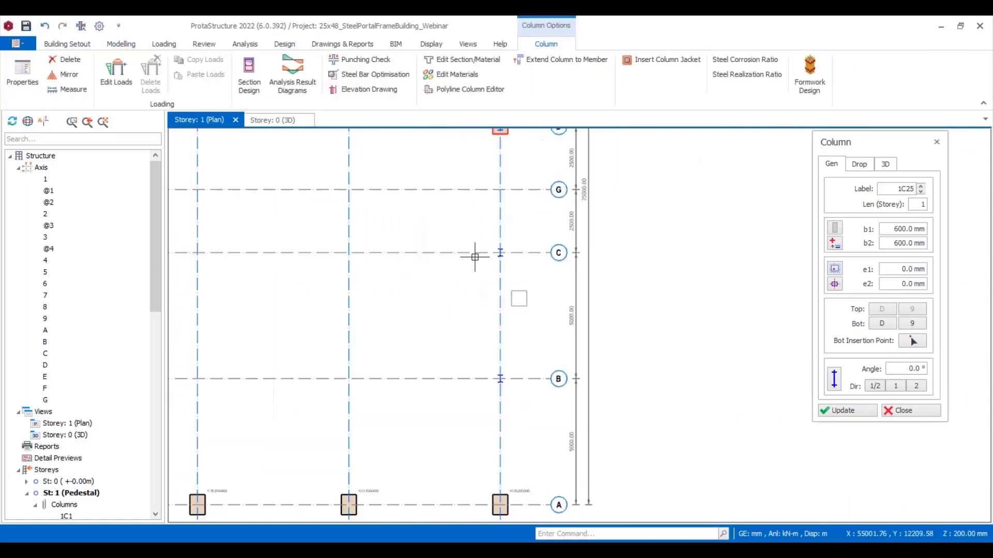
pyautogui.moveTo(462, 223); pyautogui.dragTo(549, 406)
pyautogui.scroll(-5, 684, 390)
pyautogui.click(931, 412)
# Delete the extra pedestal on axis 1 between axes C and B.
pyautogui.moveTo(370, 370); pyautogui.dragTo(507, 344, button='middle')
pyautogui.scroll(5, 431, 281)
pyautogui.click(431, 282)
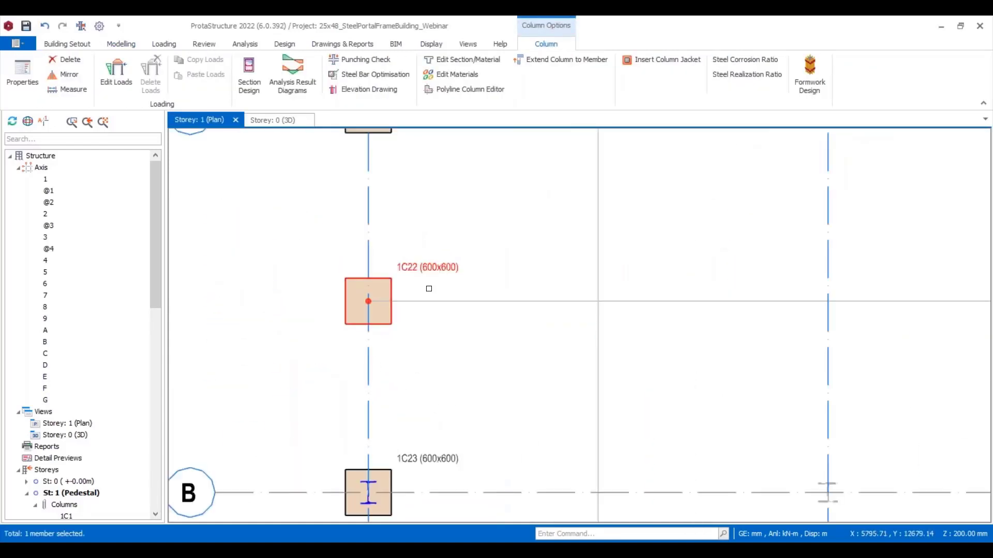
pyautogui.press('Escape')
# Examine the mezzanine column positions around axes B, C, 2 and 3, and check the details of the steel column at C/2.
pyautogui.scroll(-6, 434, 284)
pyautogui.moveTo(510, 377); pyautogui.dragTo(395, 358, button='middle')
pyautogui.scroll(4, 420, 345)
pyautogui.scroll(-3, 394, 359)
pyautogui.moveTo(500, 187); pyautogui.dragTo(450, 238, button='middle')
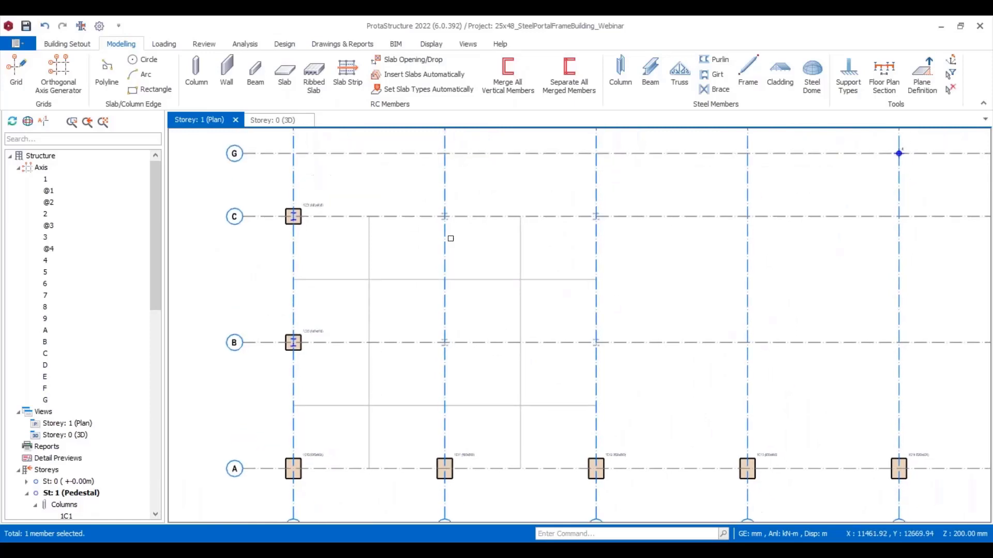
pyautogui.scroll(4, 455, 238)
pyautogui.scroll(-1, 472, 232)
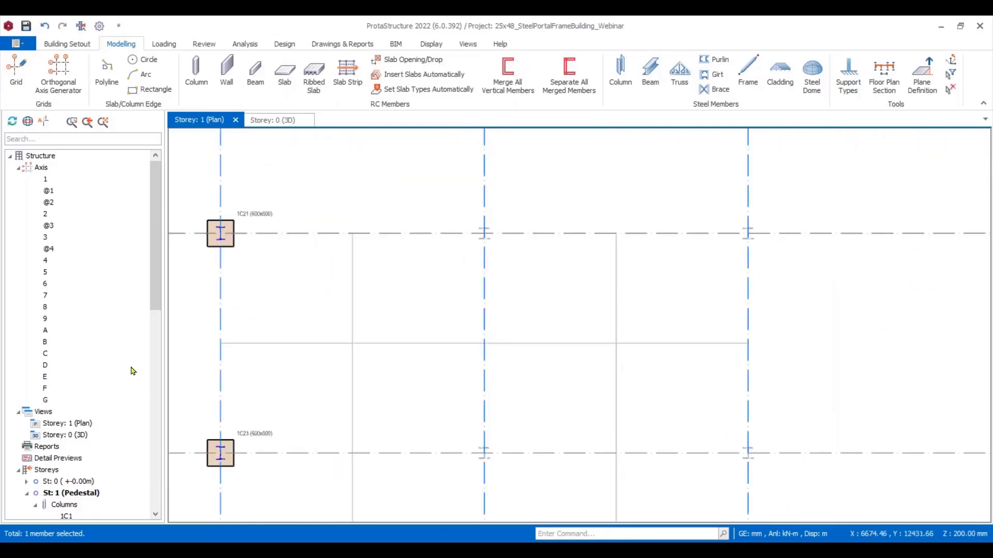
pyautogui.scroll(1, 505, 231)
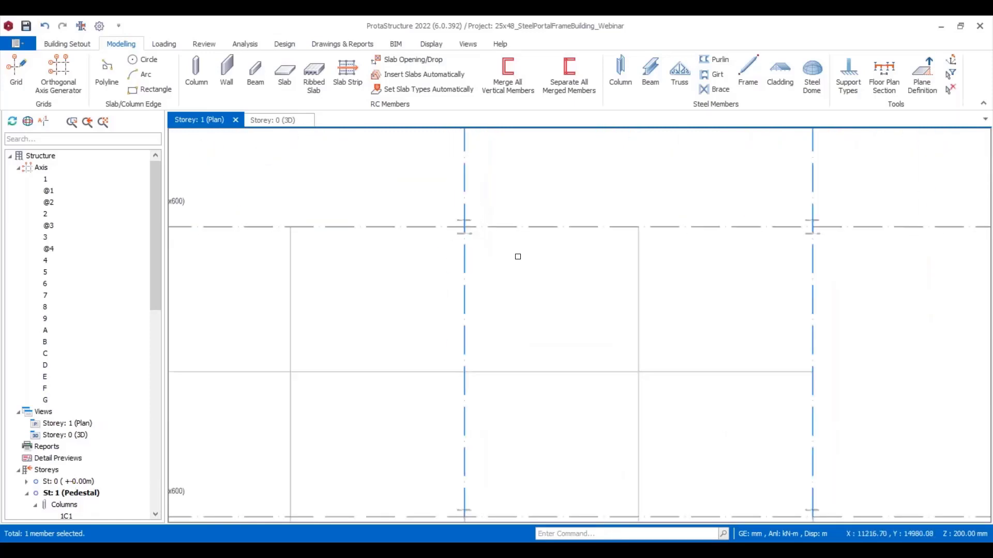
pyautogui.scroll(-3, 516, 255)
pyautogui.moveTo(608, 248); pyautogui.dragTo(574, 261, button='middle')
pyautogui.scroll(3, 503, 264)
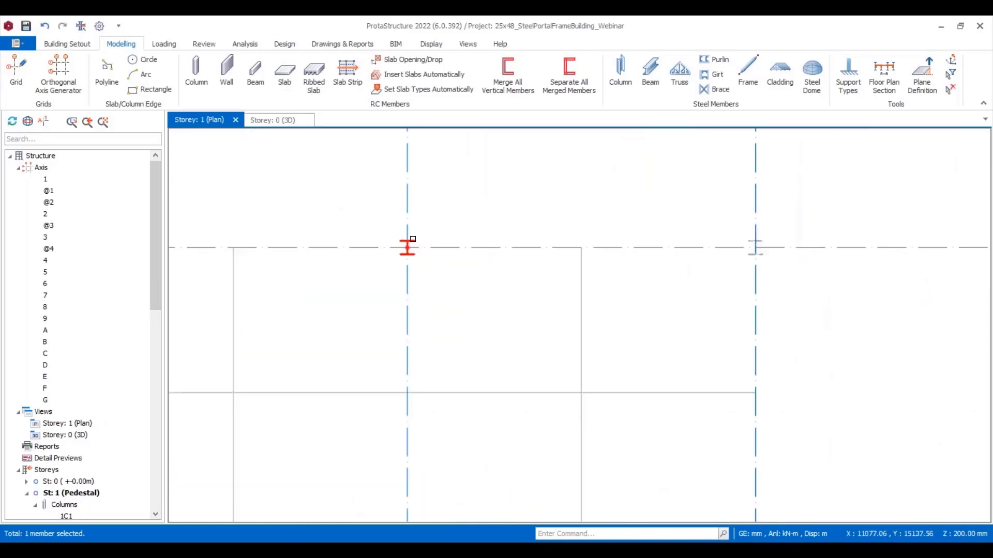
pyautogui.scroll(-2, 648, 264)
pyautogui.moveTo(381, 246); pyautogui.dragTo(395, 222, button='middle')
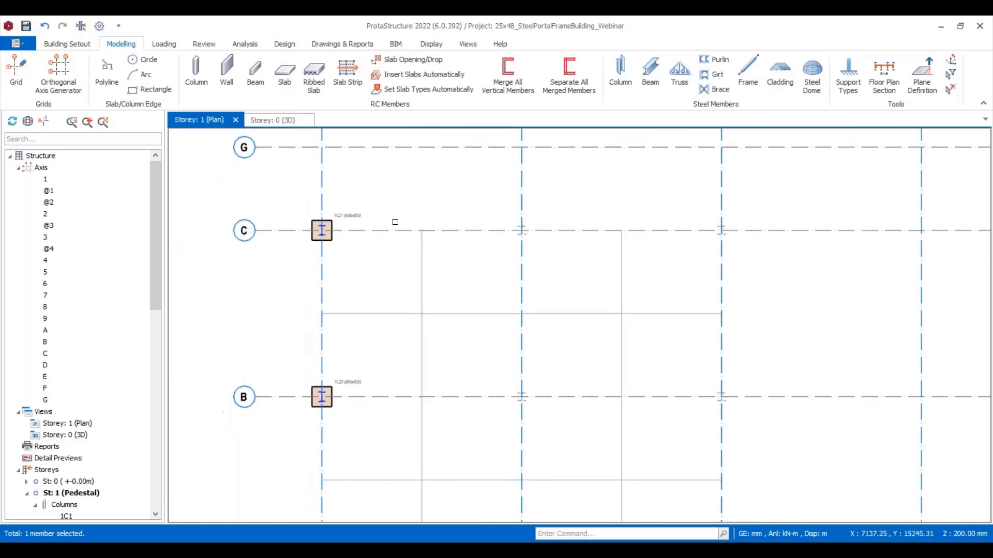
pyautogui.scroll(5, 395, 222)
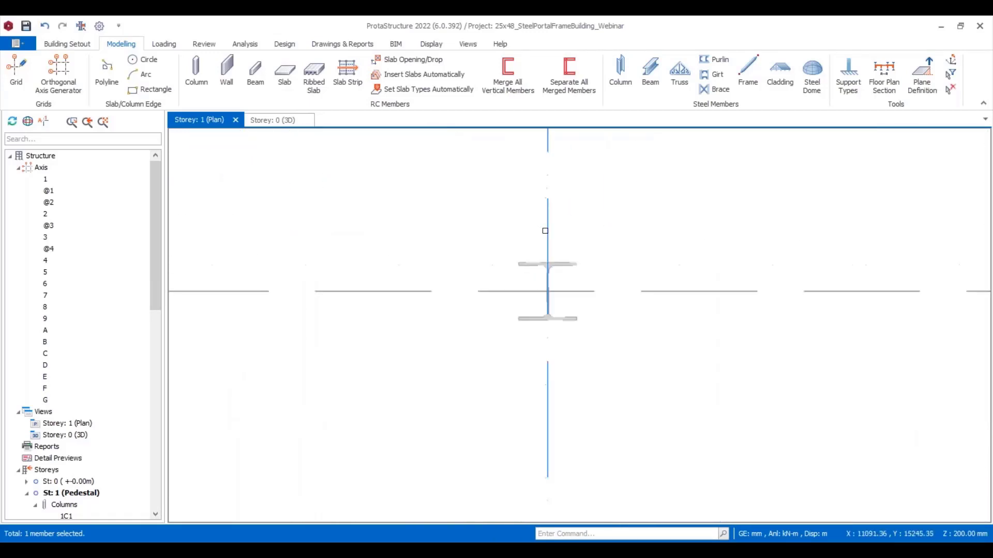
pyautogui.moveTo(574, 274)
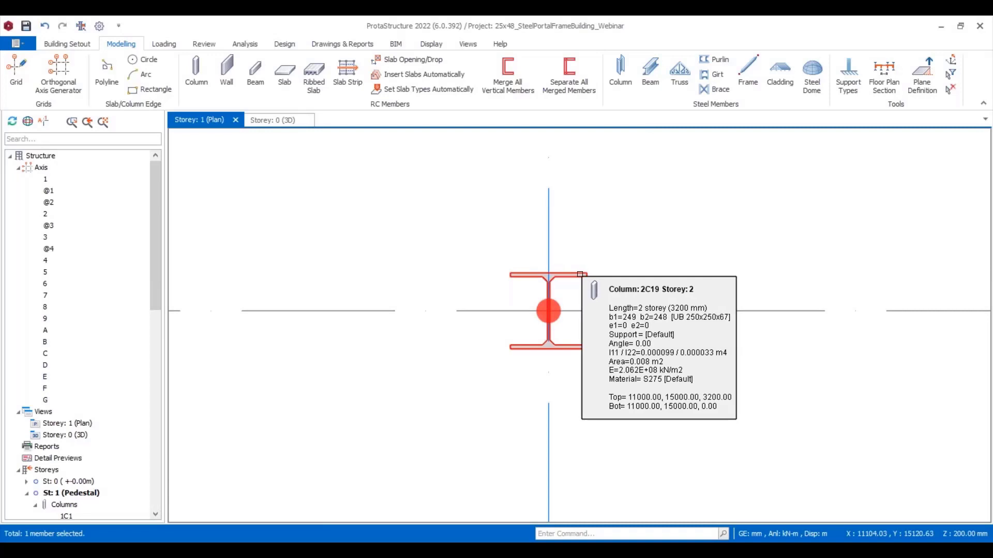
pyautogui.scroll(-6, 580, 274)
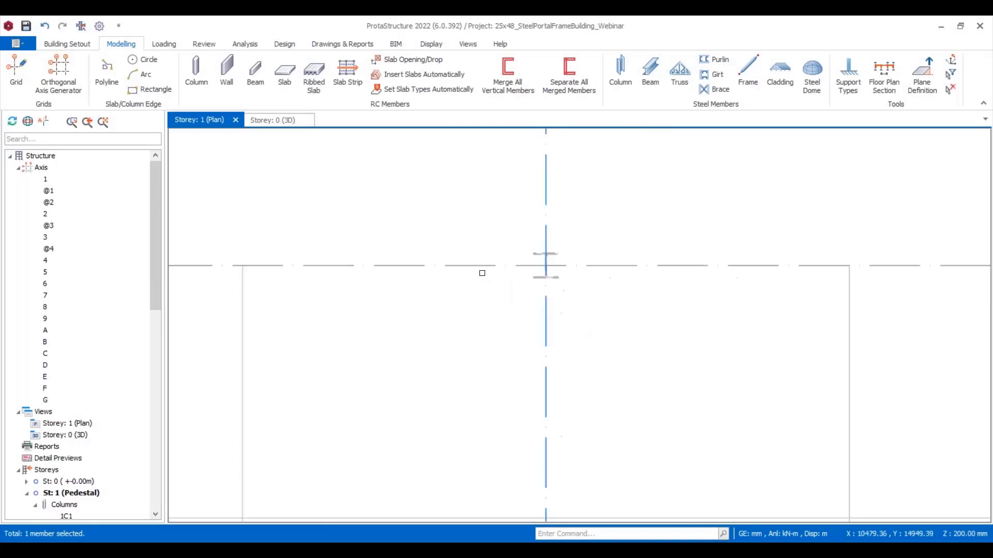
# Open the properties of the pedestal at C/1 and set b1 and b2 to 400 mm for new pedestals.
pyautogui.moveTo(436, 296); pyautogui.dragTo(465, 277, button='middle')
pyautogui.doubleClick(271, 258)
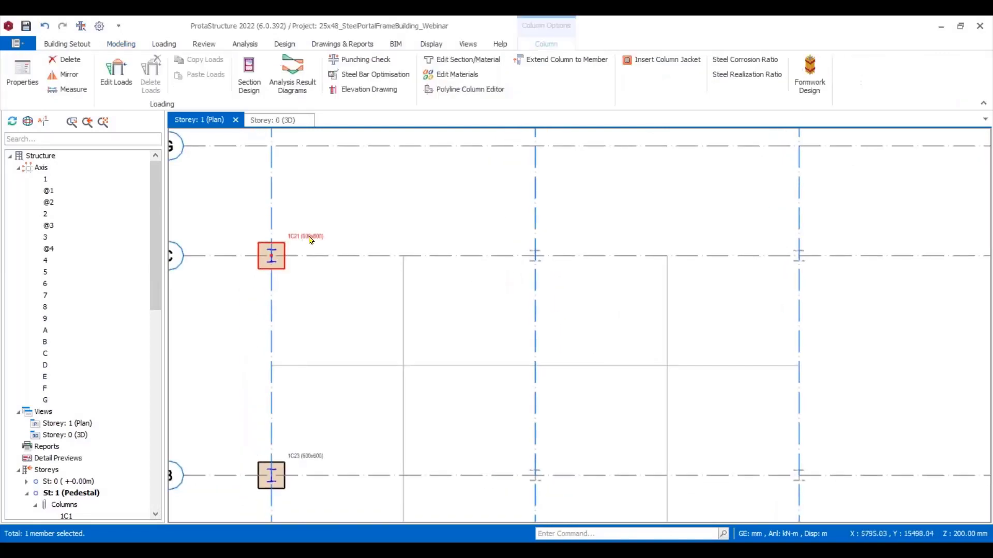
pyautogui.moveTo(888, 229); pyautogui.dragTo(953, 231)
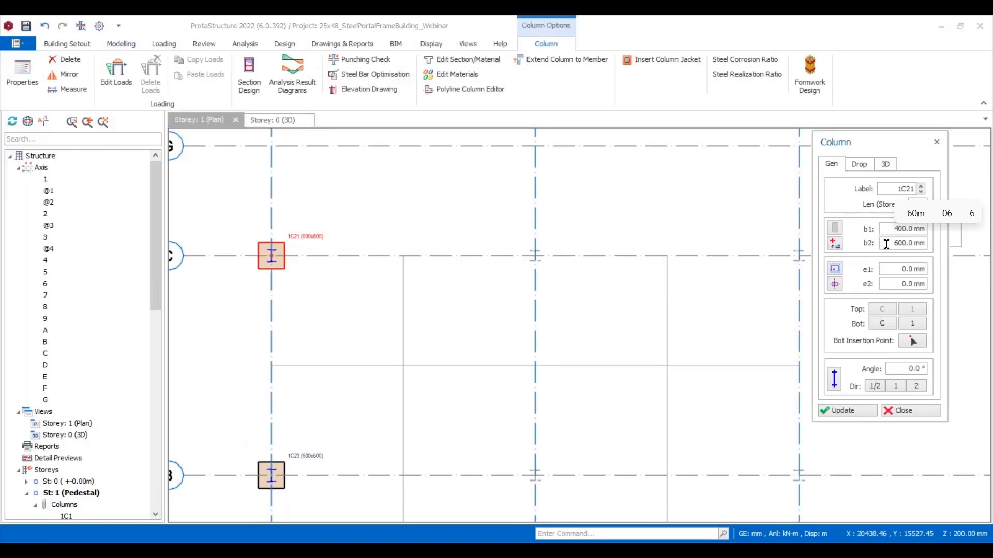
pyautogui.moveTo(886, 244); pyautogui.dragTo(950, 251)
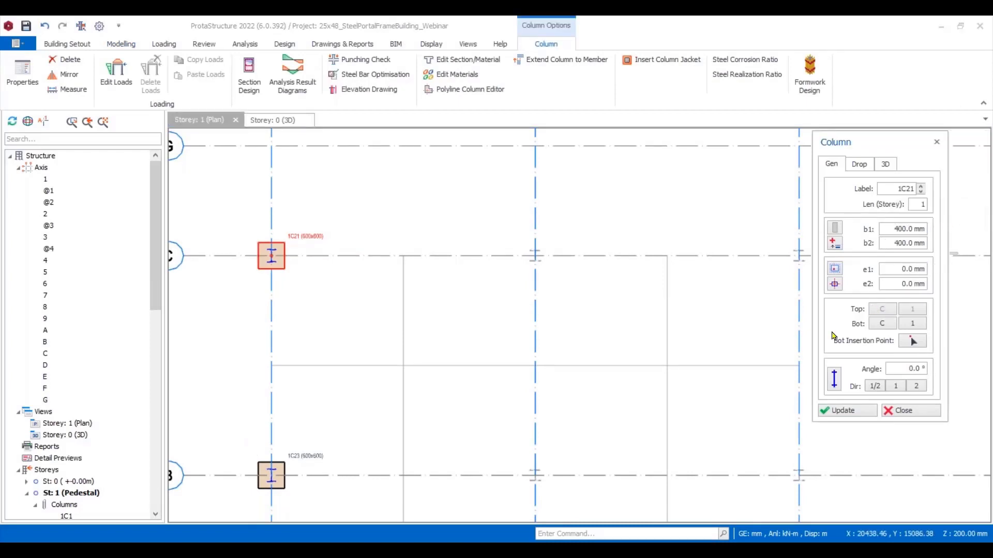
pyautogui.scroll(-5, 488, 304)
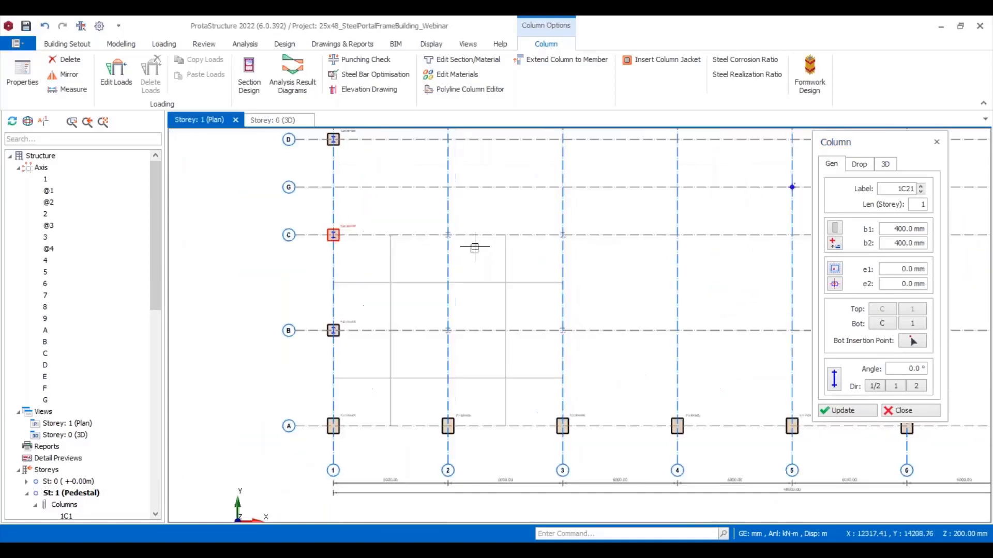
# Insert 400x400 mm pedestal columns under the mezzanine columns at C/2, C/3, B/2 and B/3, and close the column properties.
pyautogui.scroll(1, 475, 246)
pyautogui.click(410, 208)
pyautogui.click(468, 256)
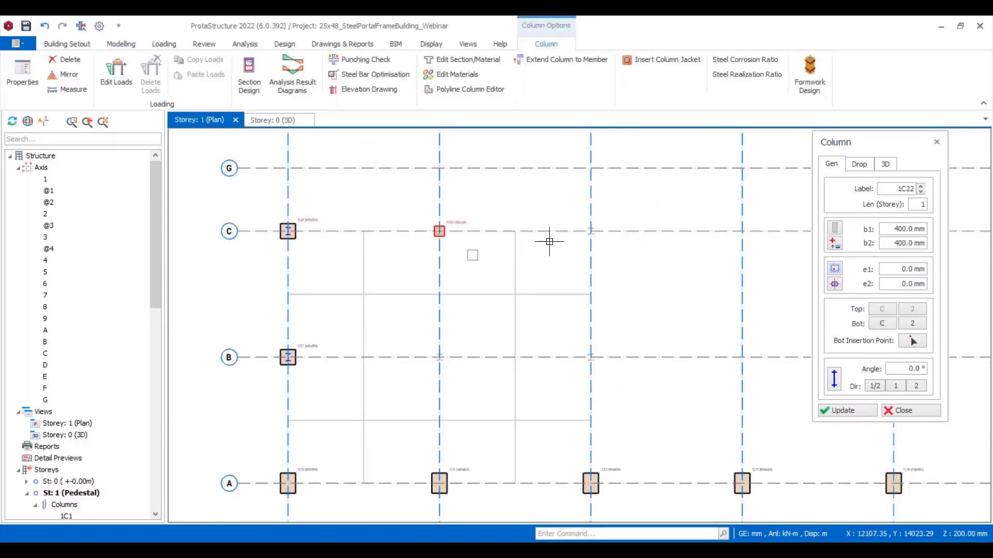
pyautogui.click(571, 213)
pyautogui.click(615, 252)
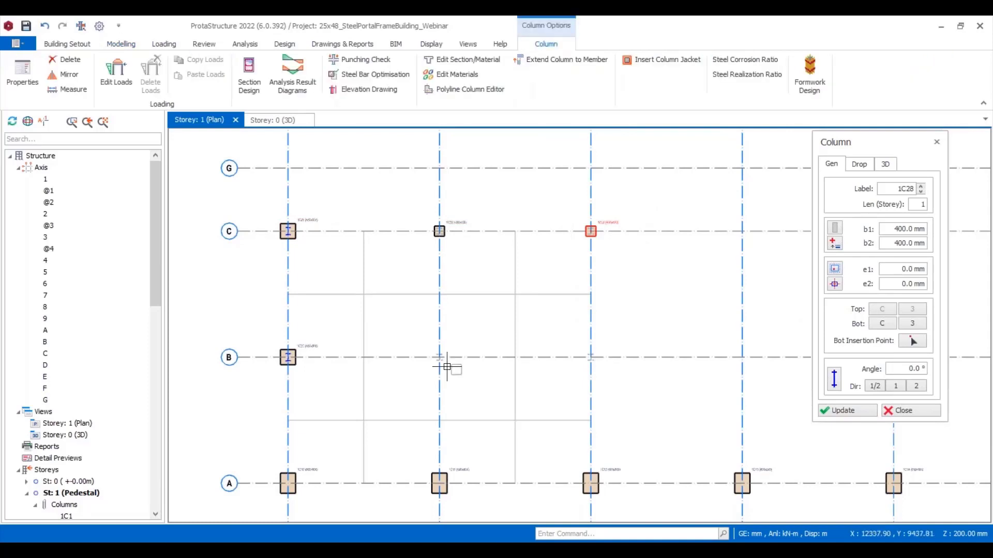
pyautogui.scroll(3, 447, 367)
pyautogui.click(432, 346)
pyautogui.scroll(-3, 487, 355)
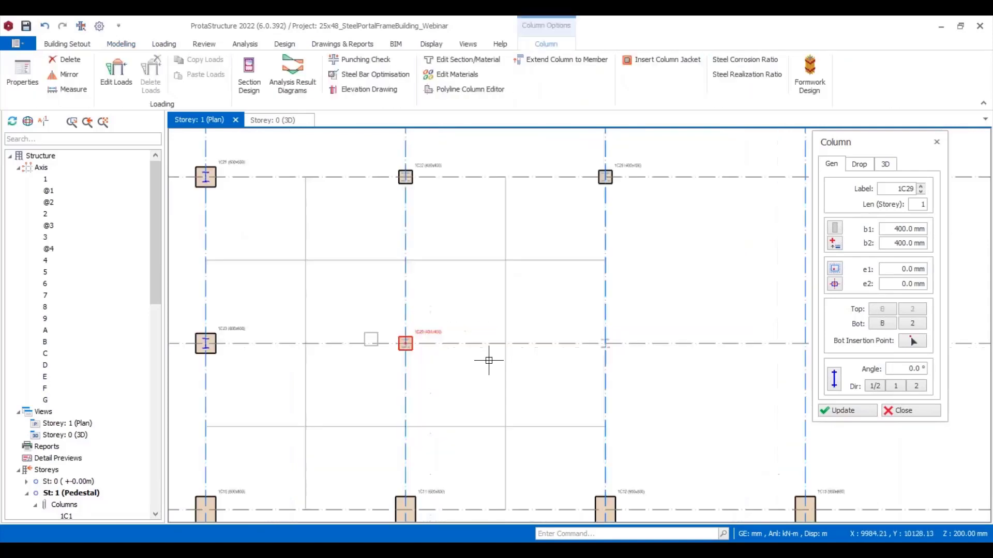
pyautogui.scroll(3, 614, 337)
pyautogui.click(754, 380)
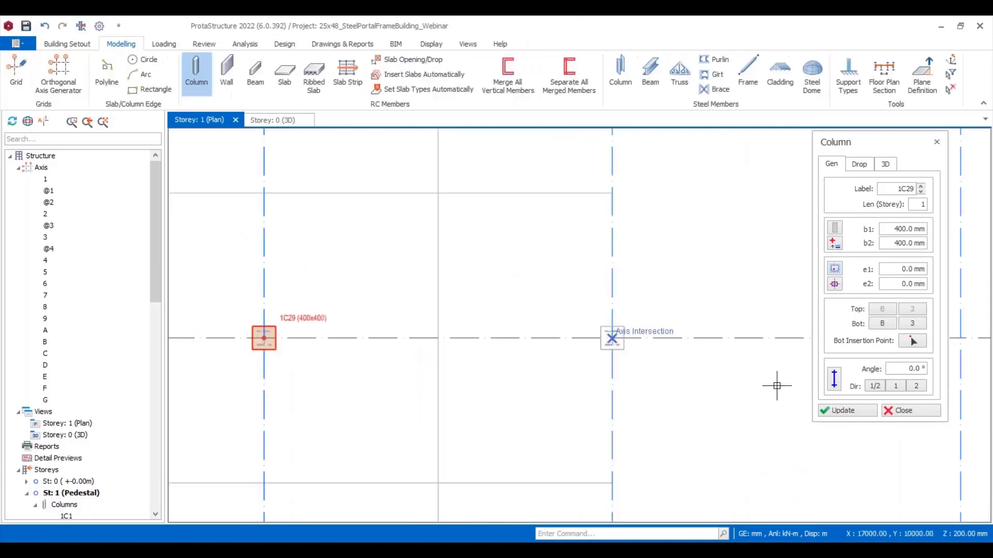
pyautogui.click(903, 410)
# Examine the pedestals under the mezzanine, gable and portal columns and the roof rafters in the 3D model.
pyautogui.click(269, 120)
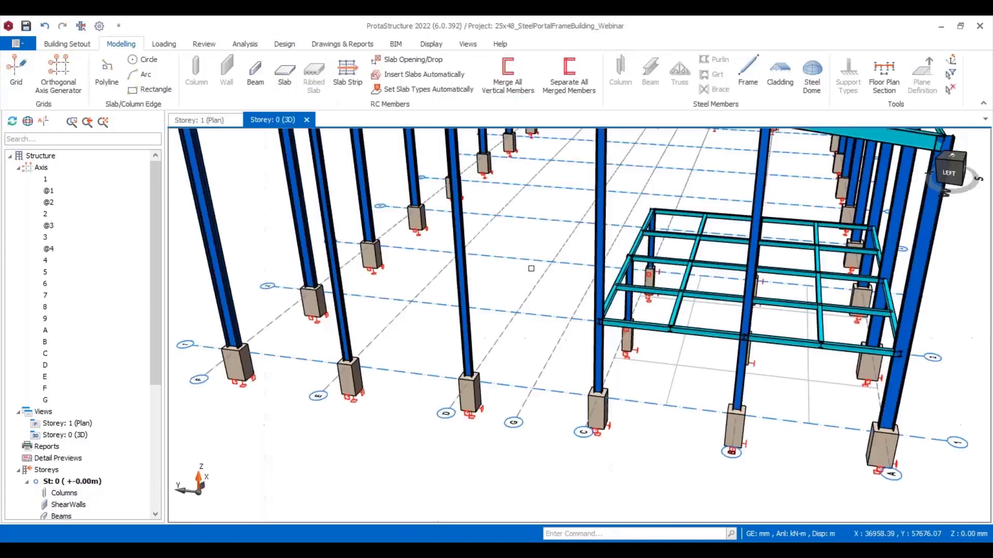
pyautogui.moveTo(709, 289)
pyautogui.mouseDown(button='middle')
pyautogui.moveTo(704, 280)
pyautogui.moveTo(696, 310)
pyautogui.moveTo(668, 341)
pyautogui.moveTo(697, 336)
pyautogui.mouseUp(button='middle')
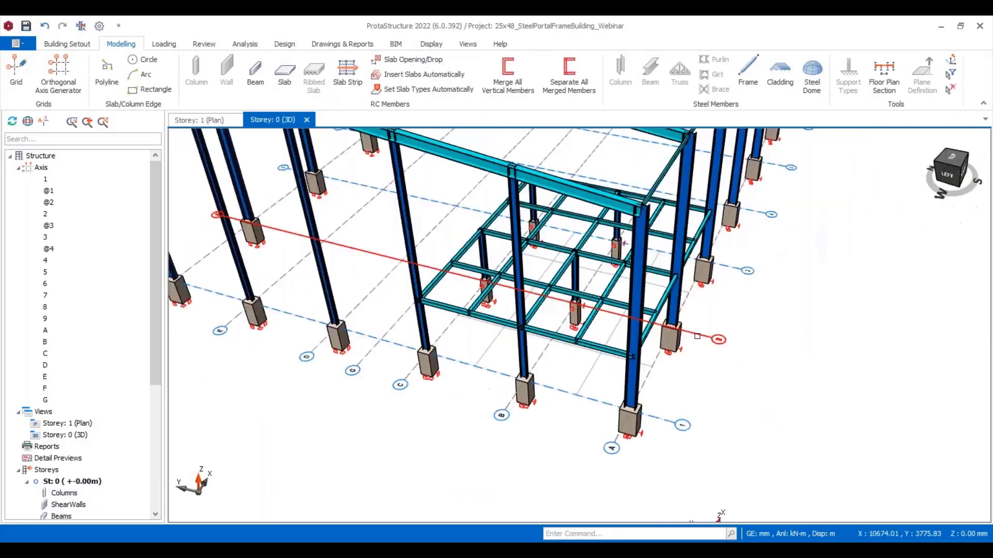
pyautogui.scroll(-5, 755, 317)
pyautogui.scroll(3, 755, 316)
pyautogui.moveTo(756, 317); pyautogui.dragTo(721, 294, button='middle')
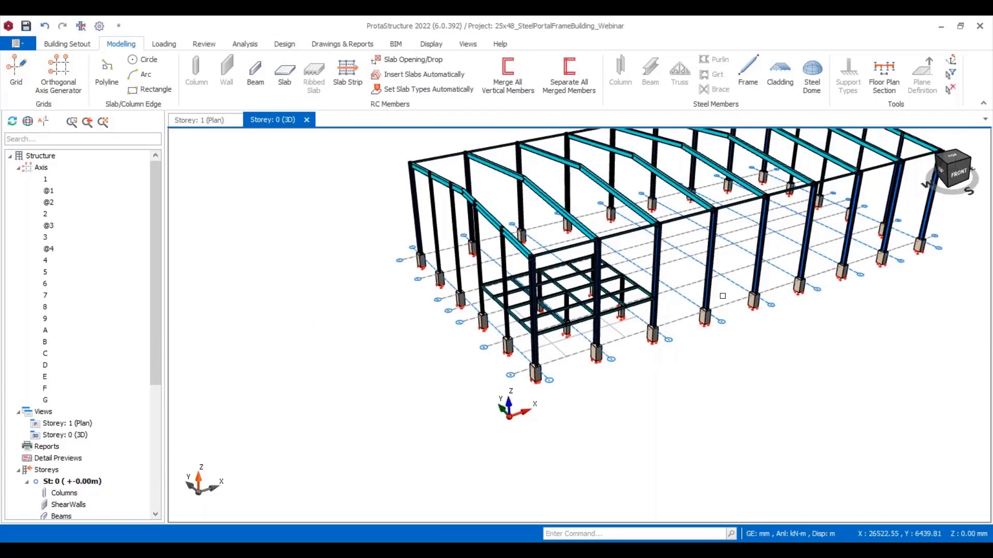
pyautogui.scroll(-3, 620, 294)
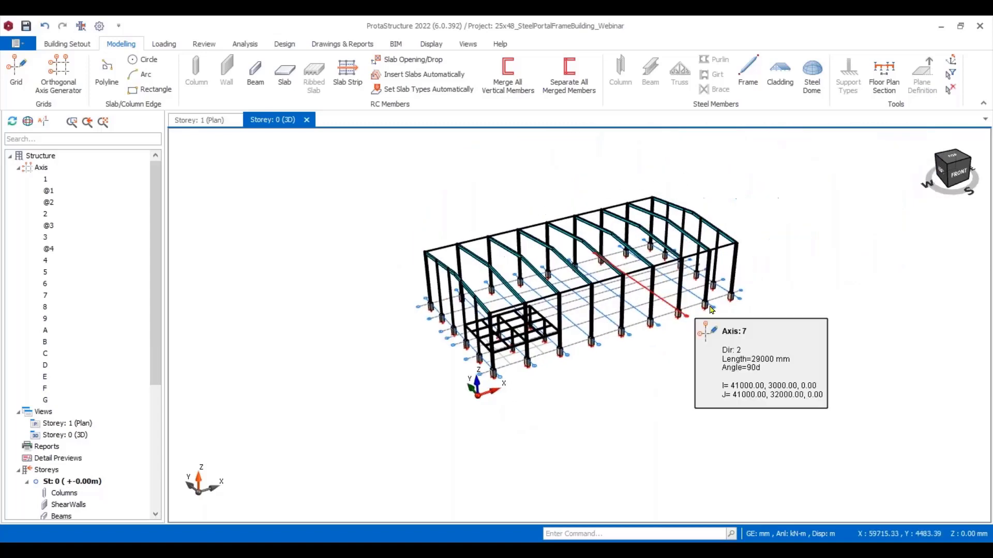
pyautogui.scroll(3, 499, 292)
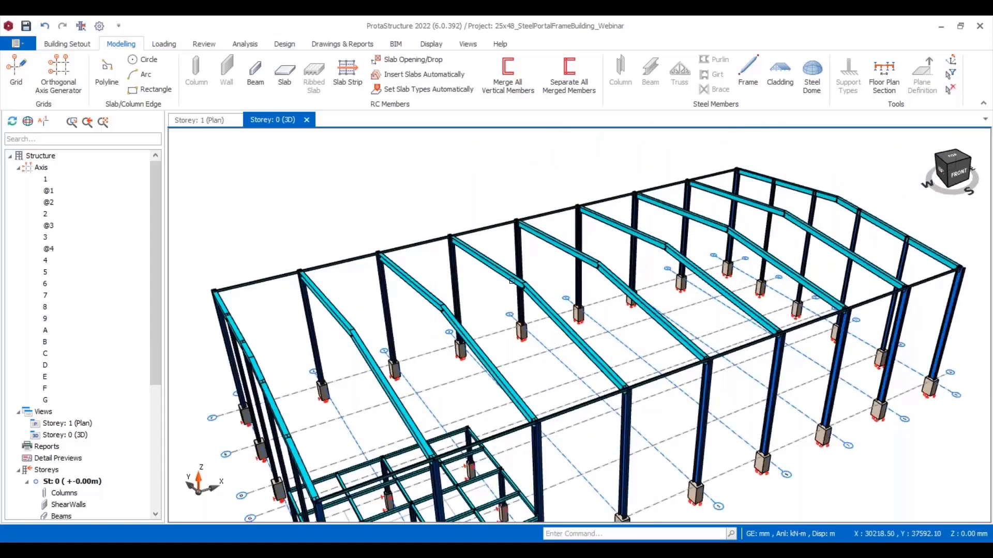
pyautogui.moveTo(500, 292); pyautogui.dragTo(694, 268, button='middle')
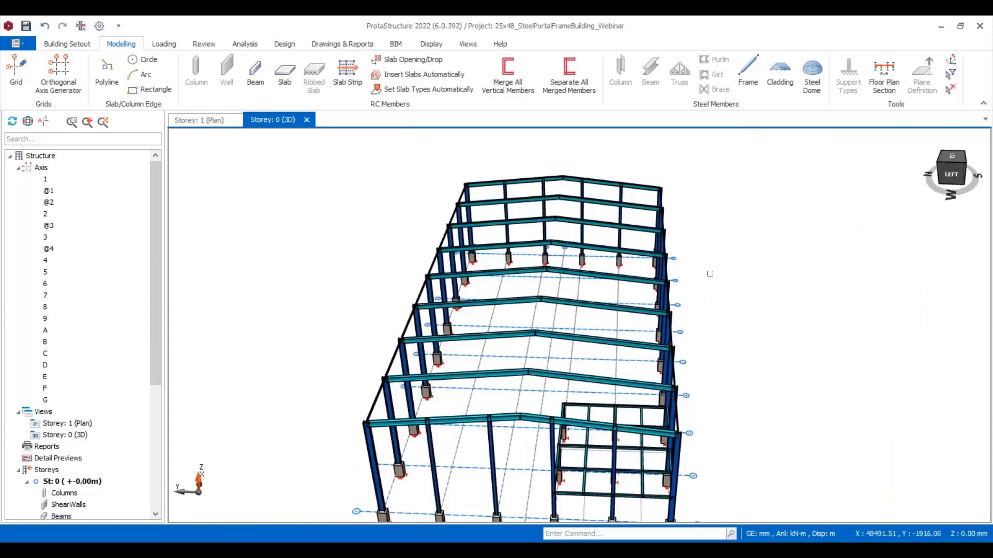
pyautogui.scroll(4, 493, 302)
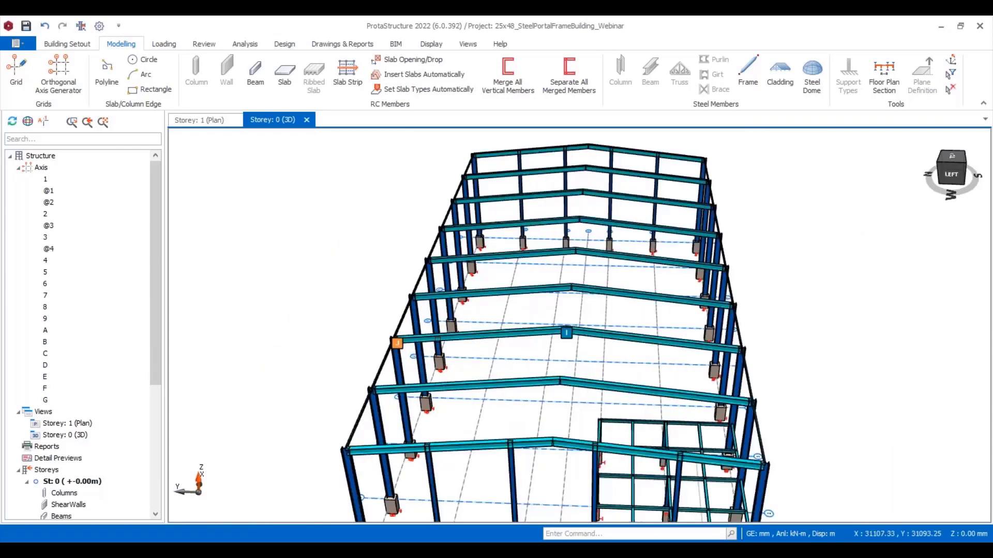
pyautogui.scroll(-4, 493, 303)
pyautogui.moveTo(434, 288)
pyautogui.mouseDown(button='middle')
pyautogui.moveTo(455, 300)
pyautogui.moveTo(424, 365)
pyautogui.moveTo(402, 368)
pyautogui.moveTo(439, 368)
pyautogui.moveTo(403, 364)
pyautogui.mouseUp(button='middle')
pyautogui.scroll(5, 422, 380)
pyautogui.scroll(-3, 422, 380)
# Delete the two rafter beams of the portal frame on axis 3.
pyautogui.click(458, 291)
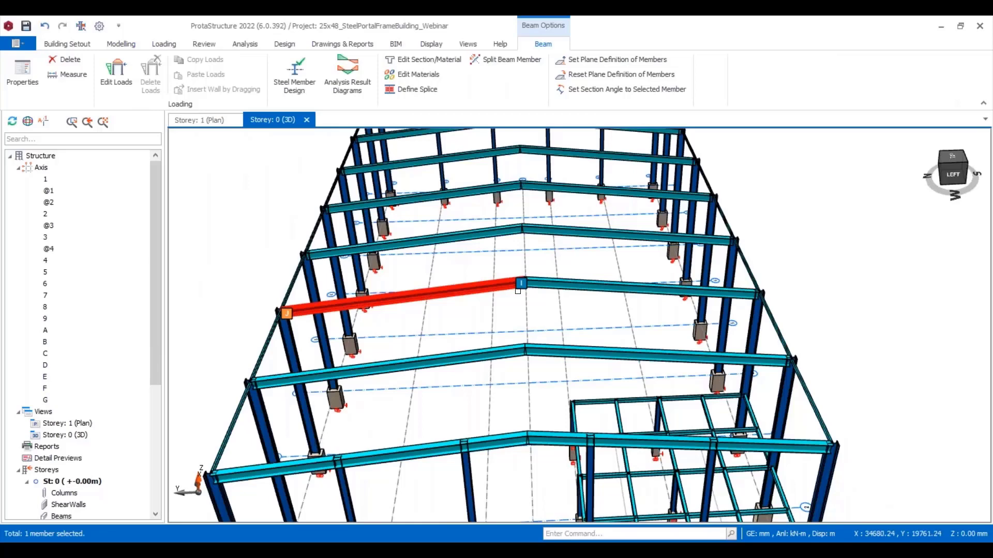
pyautogui.click(572, 290)
pyautogui.rightClick(570, 324)
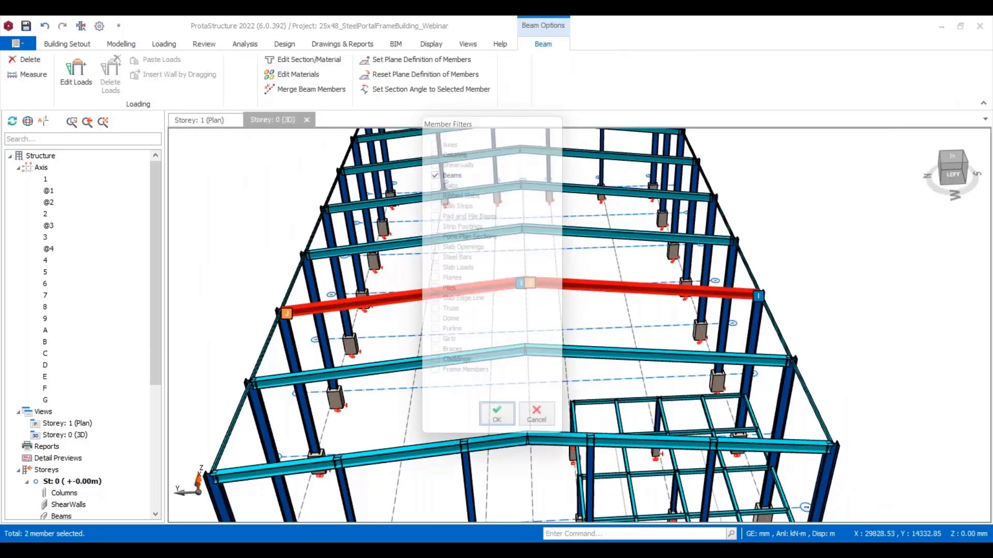
pyautogui.click(496, 425)
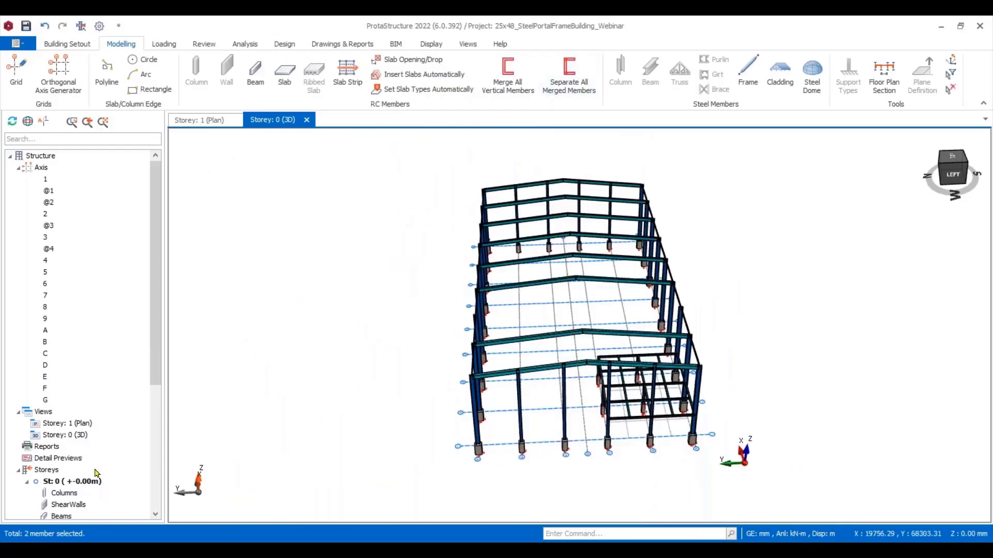
# Make storey 3 (Eave Height) the active storey in the 3D view.
pyautogui.scroll(-6, 95, 473)
pyautogui.doubleClick(80, 505)
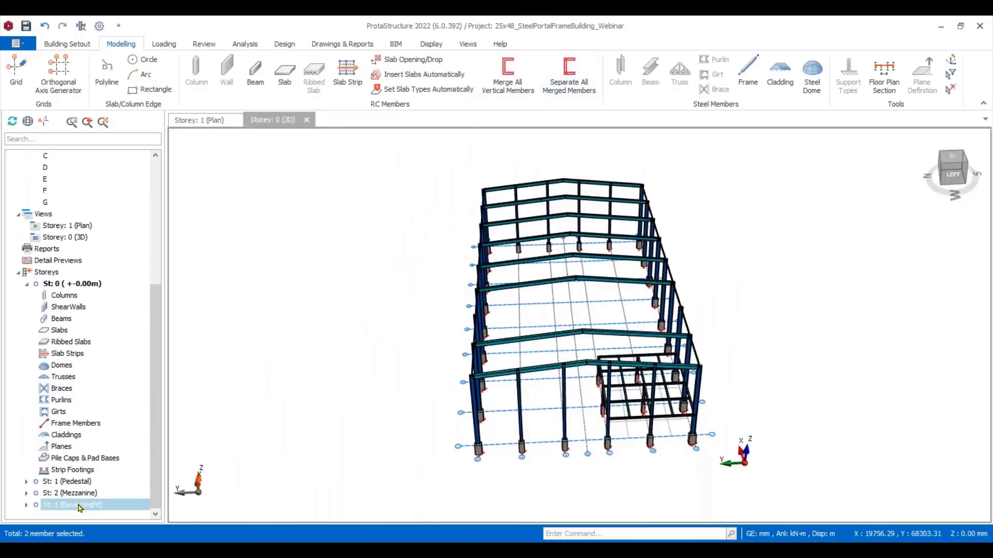
pyautogui.scroll(5, 579, 273)
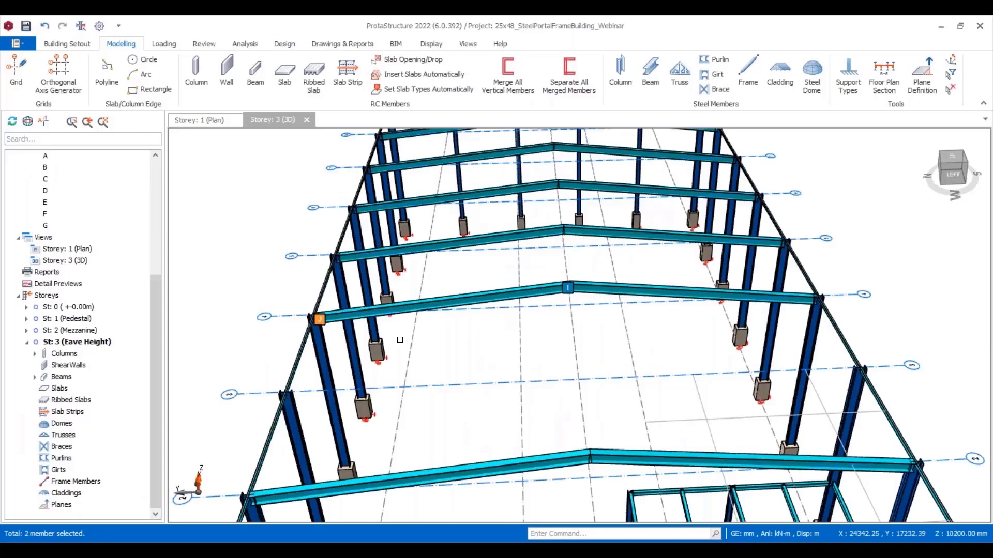
# Start a steel truss along axis 3 spanning between the column tops at axes F and A.
pyautogui.click(680, 79)
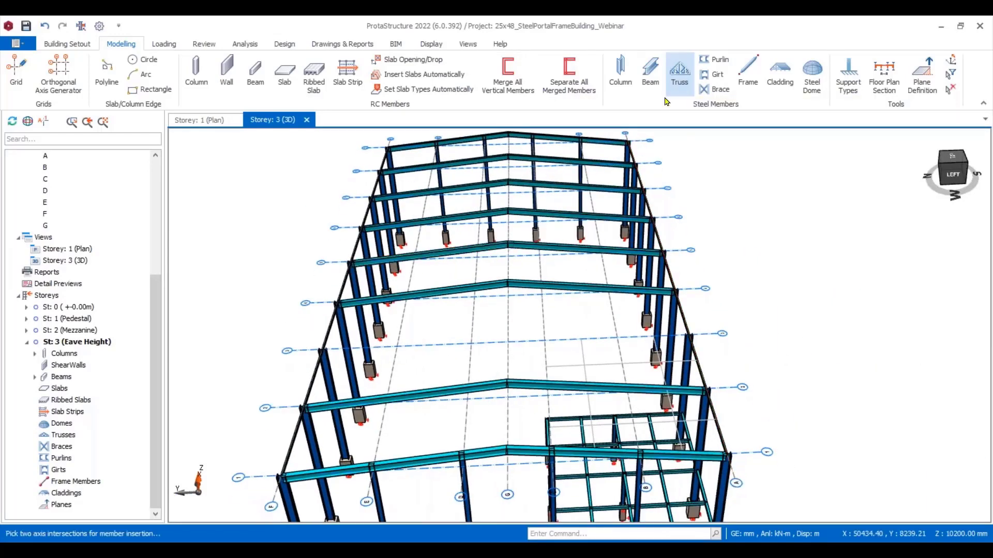
pyautogui.scroll(2, 321, 329)
pyautogui.scroll(2, 321, 329)
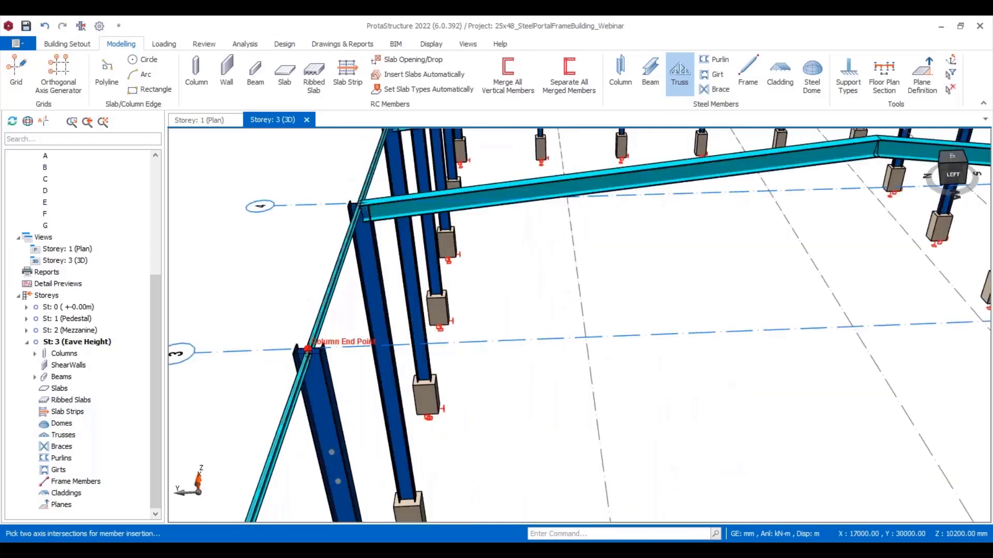
pyautogui.click(240, 341)
pyautogui.scroll(-4, 248, 339)
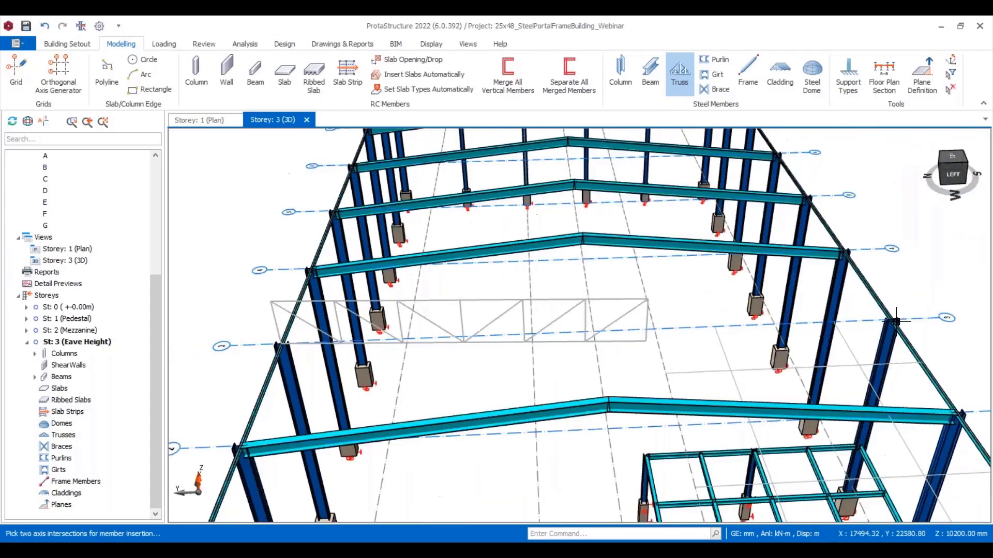
pyautogui.scroll(3, 869, 327)
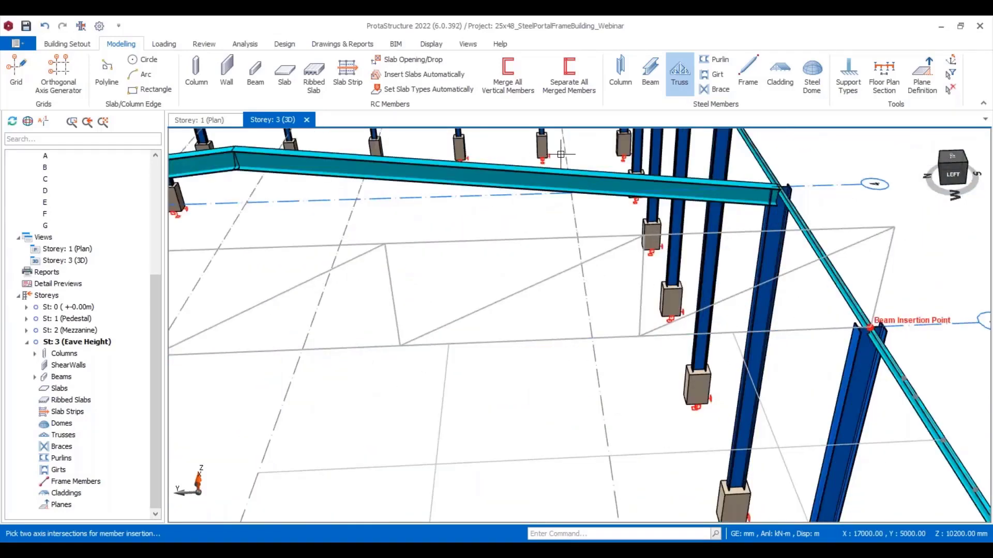
pyautogui.click(869, 327)
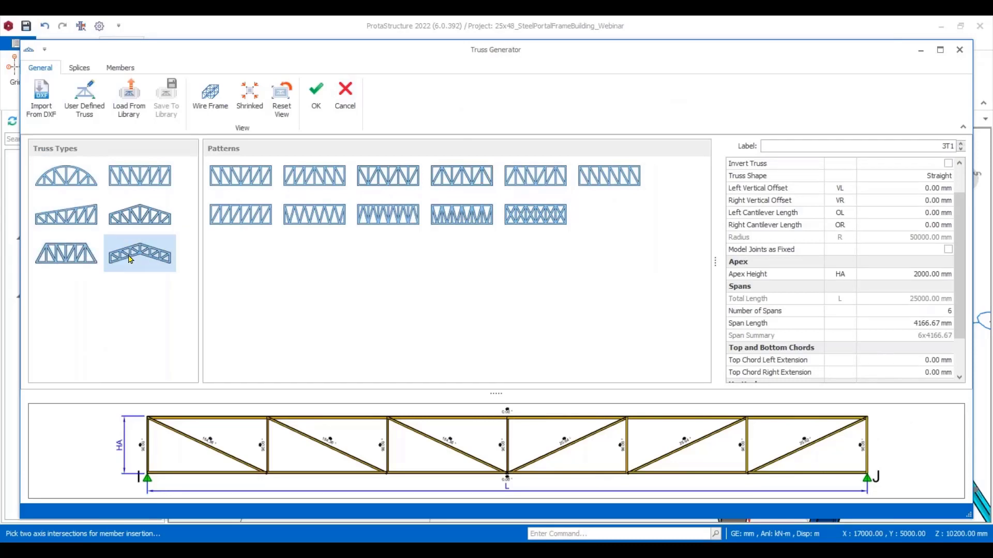
# Preview the available truss types and the patterns of the pitched truss with inclined bottom chord.
pyautogui.click(147, 266)
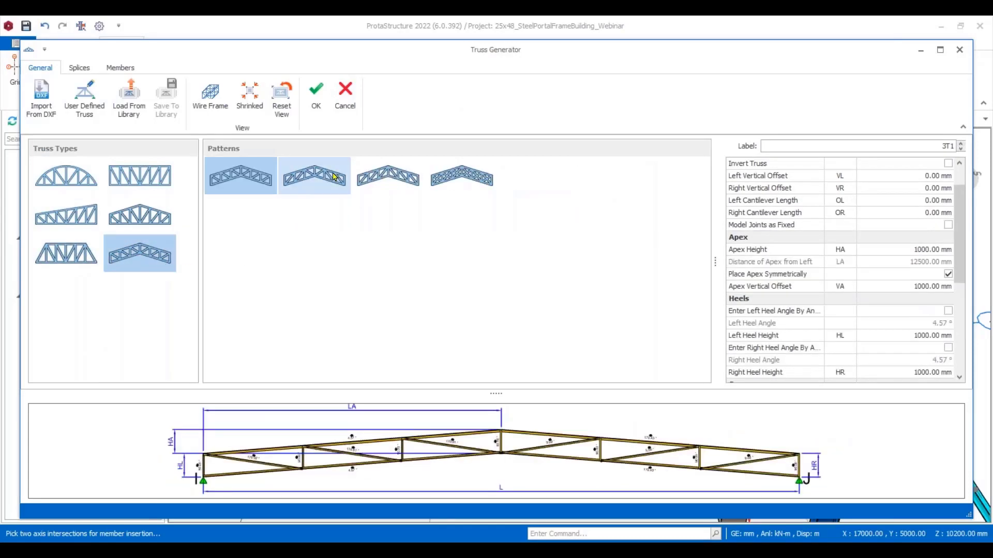
pyautogui.click(406, 178)
pyautogui.click(470, 180)
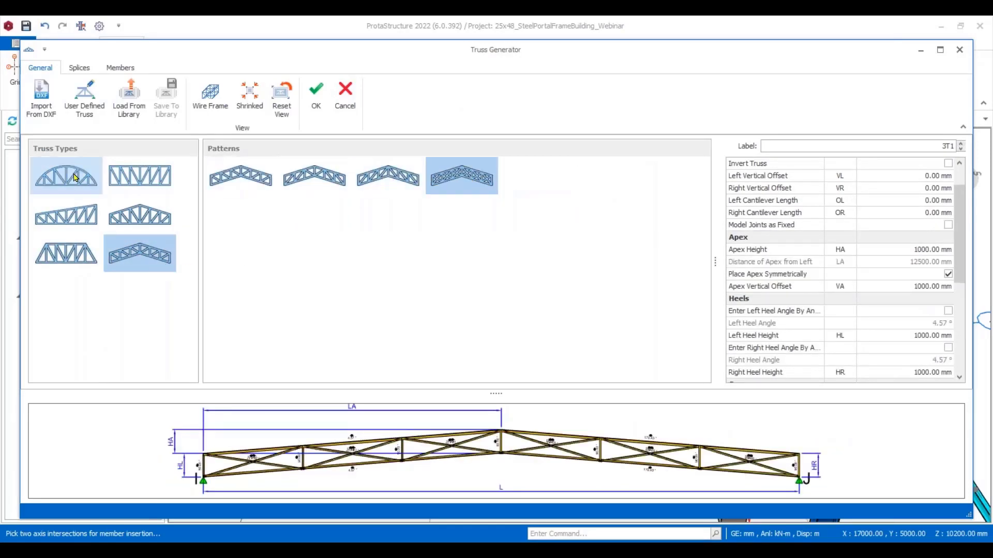
pyautogui.click(75, 178)
pyautogui.click(140, 176)
pyautogui.click(66, 215)
pyautogui.click(66, 254)
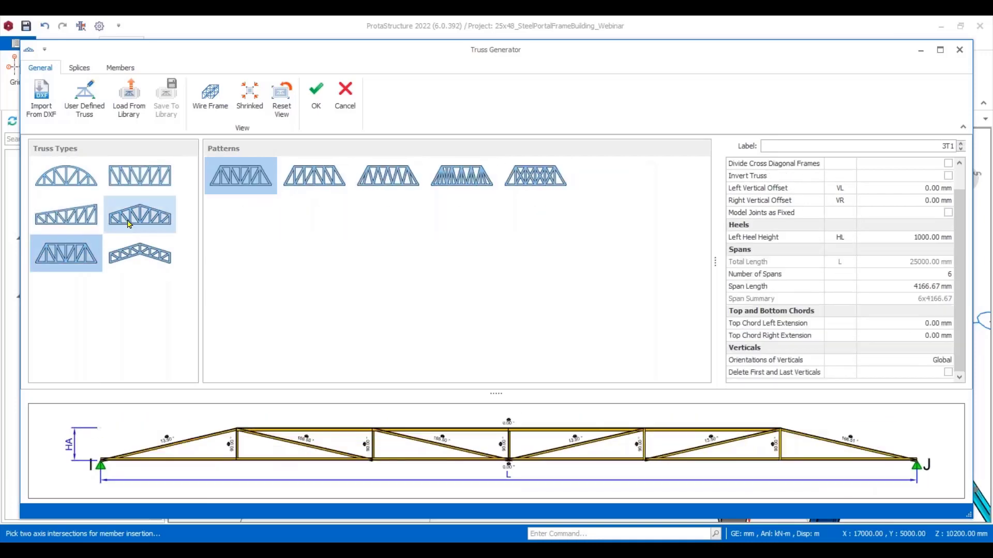
pyautogui.click(129, 223)
pyautogui.click(66, 176)
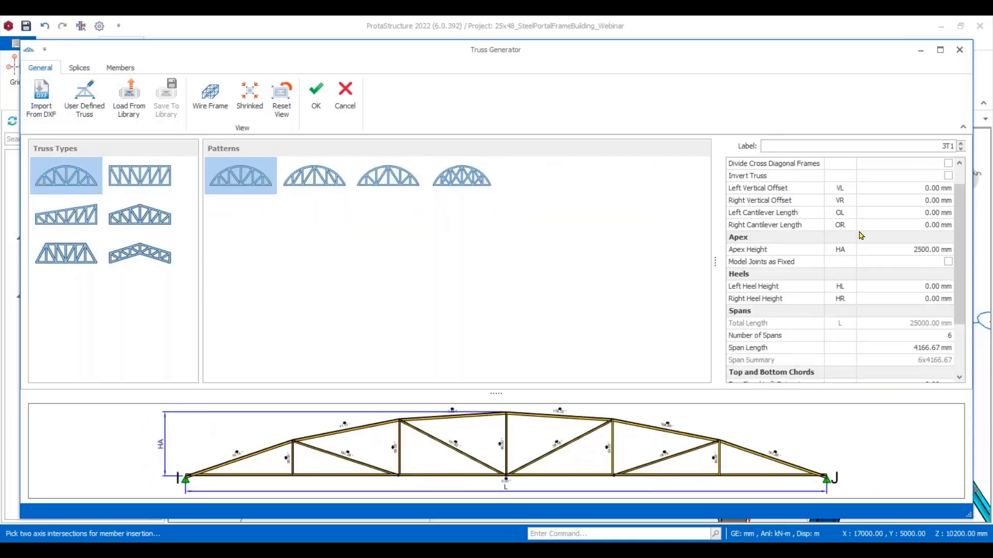
# Set the truss support placement to Bottom Chord and choose the double-pitched truss type with a straight bottom chord.
pyautogui.scroll(1, 956, 214)
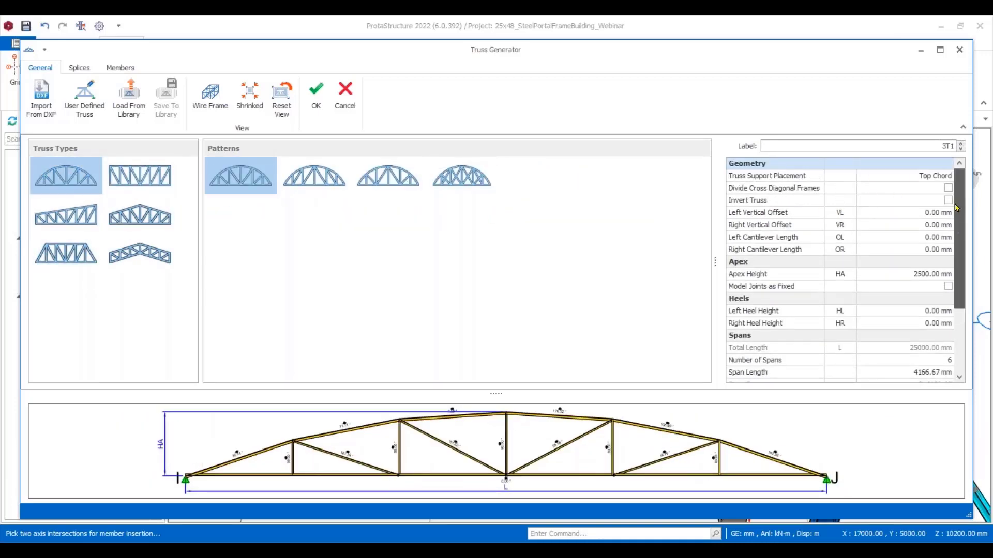
pyautogui.scroll(-1, 959, 234)
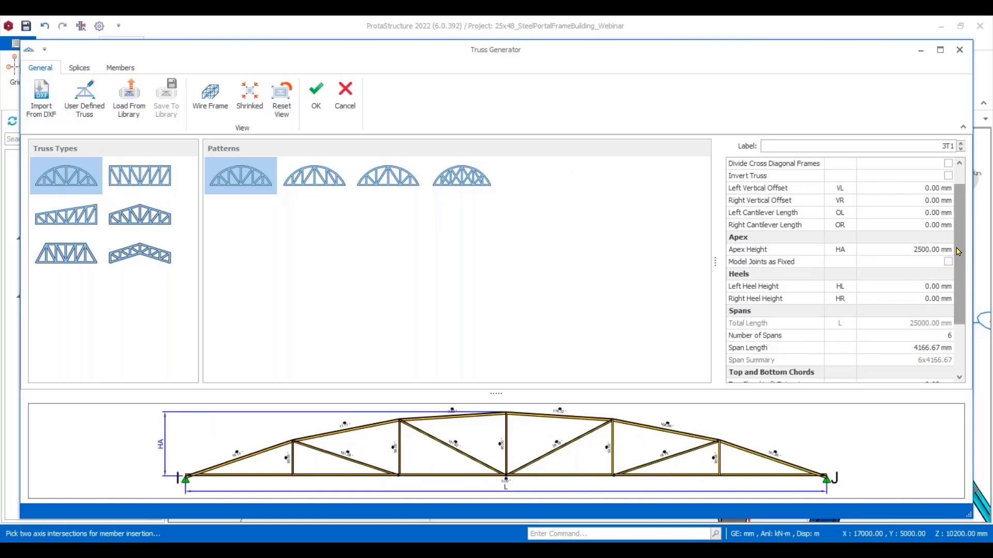
pyautogui.scroll(1, 955, 238)
pyautogui.click(948, 176)
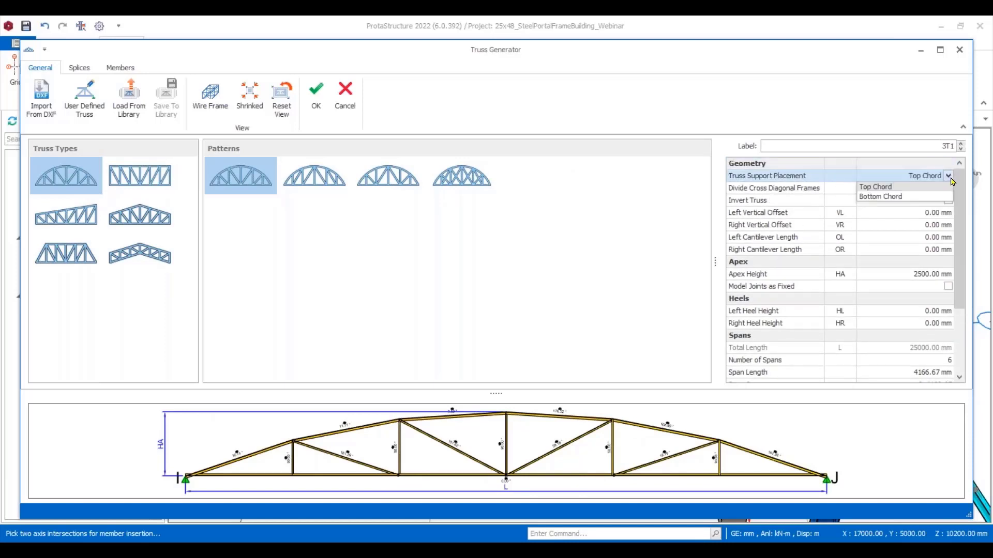
pyautogui.click(896, 196)
pyautogui.click(142, 178)
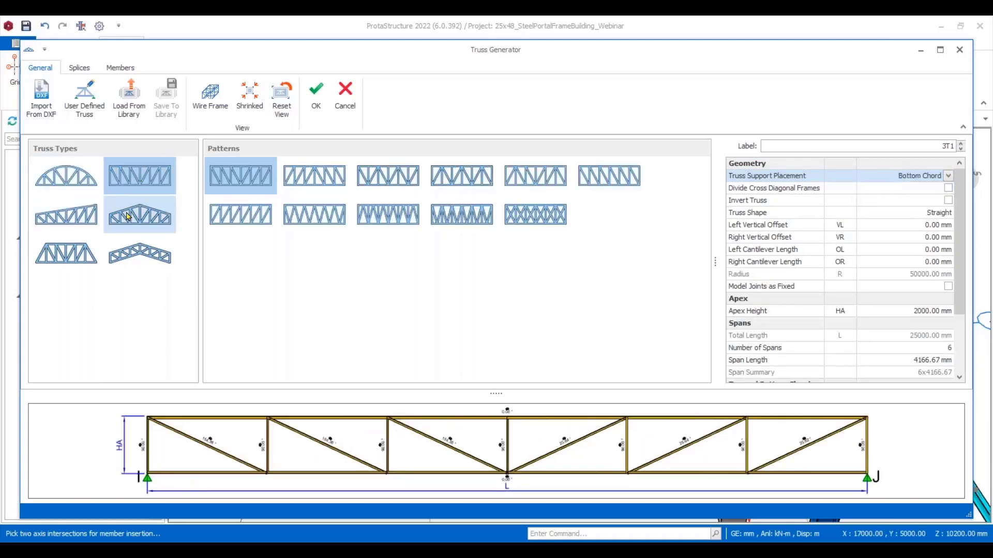
pyautogui.click(128, 216)
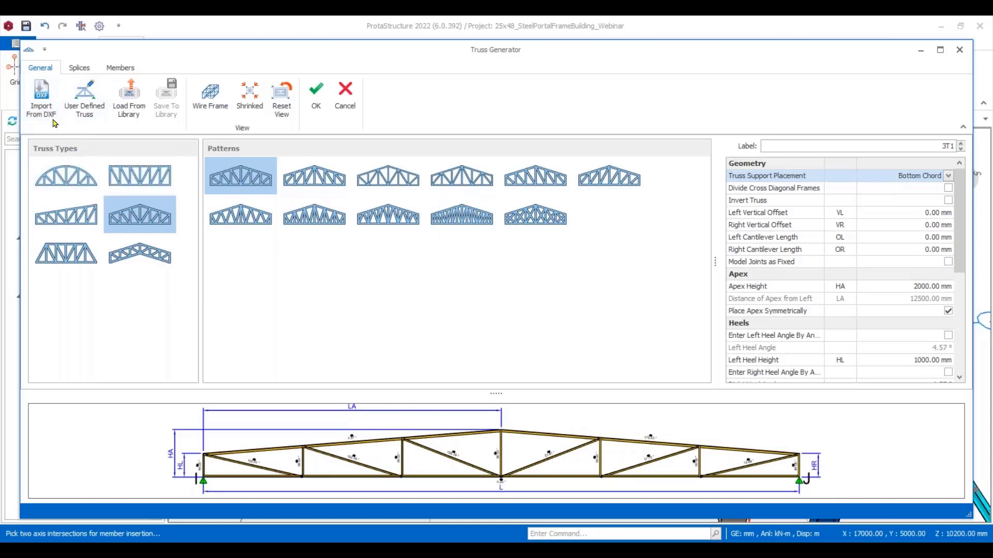
# Review the truss's splices and member sections, and accept the design to insert the truss on axis 3.
pyautogui.click(79, 68)
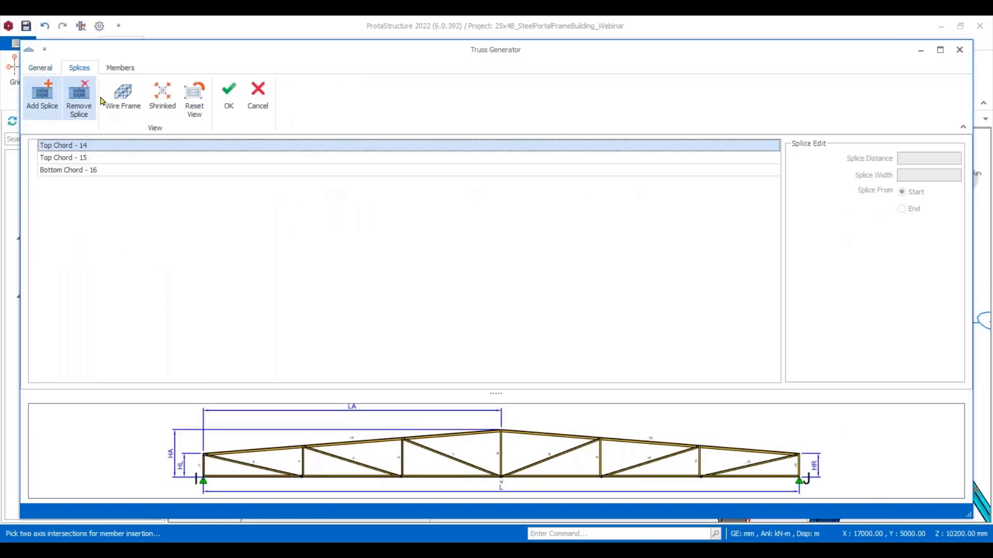
pyautogui.click(124, 70)
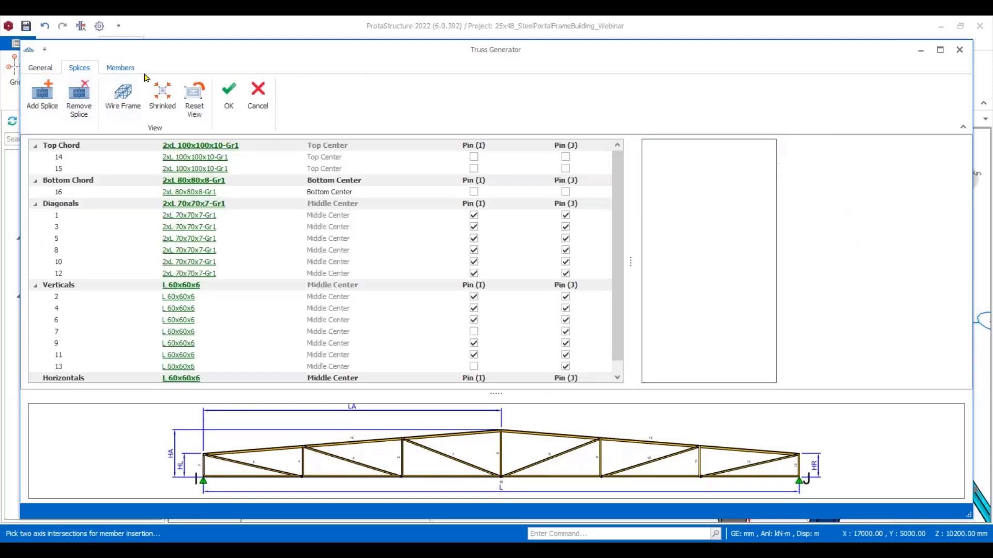
pyautogui.click(218, 101)
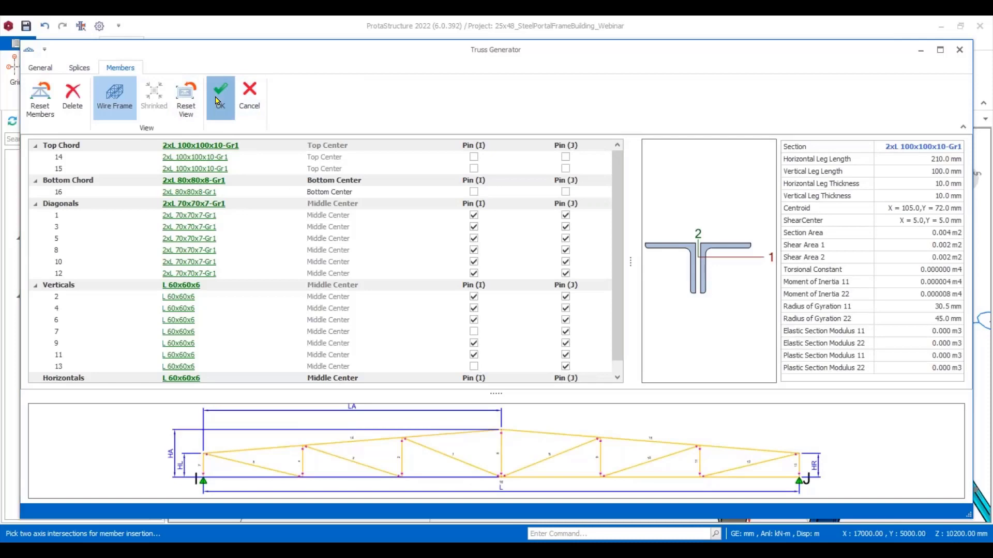
pyautogui.scroll(-4, 555, 307)
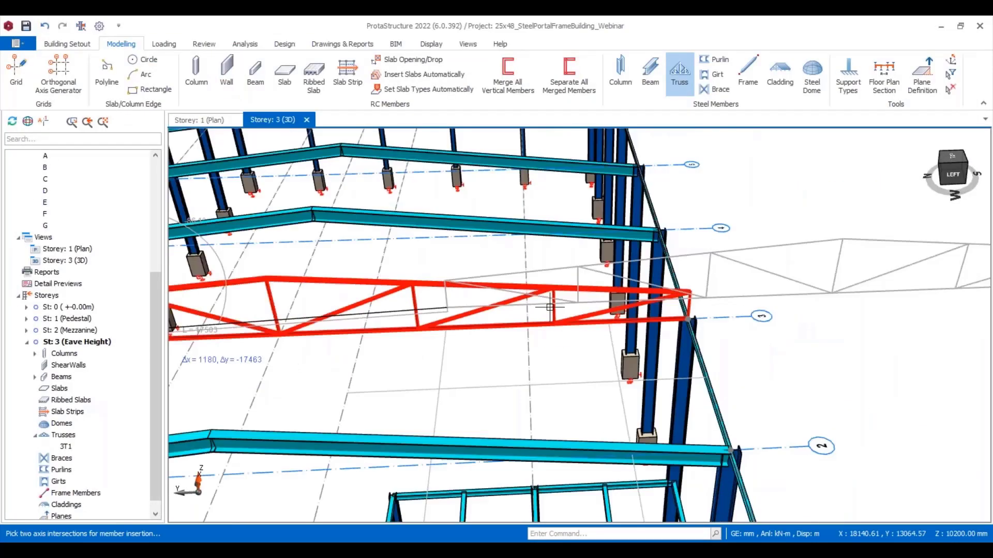
pyautogui.scroll(8, 688, 313)
pyautogui.scroll(-8, 617, 264)
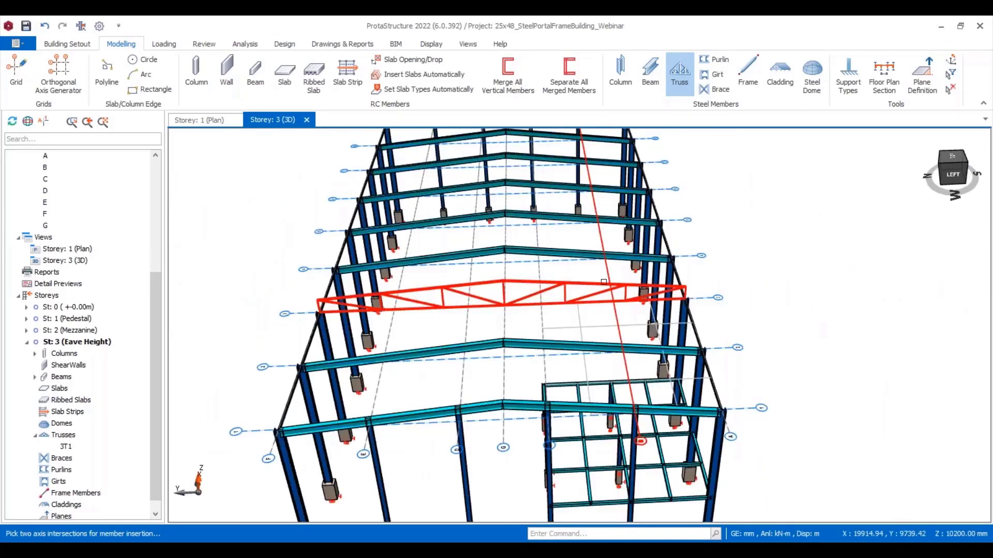
# Change the axis 3 truss's support placement to Top Chord and accept the revised design.
pyautogui.click(598, 283)
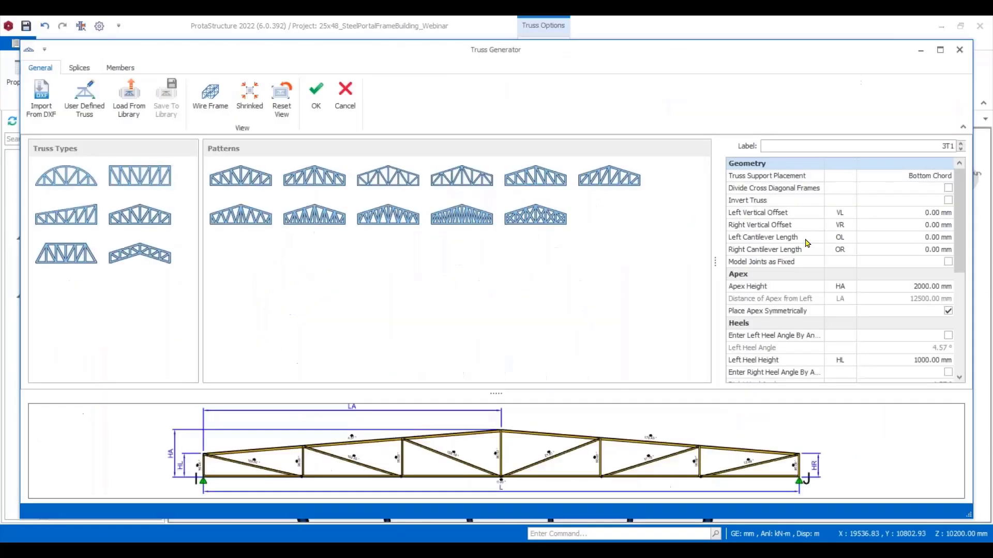
pyautogui.click(940, 180)
pyautogui.click(948, 176)
pyautogui.click(911, 194)
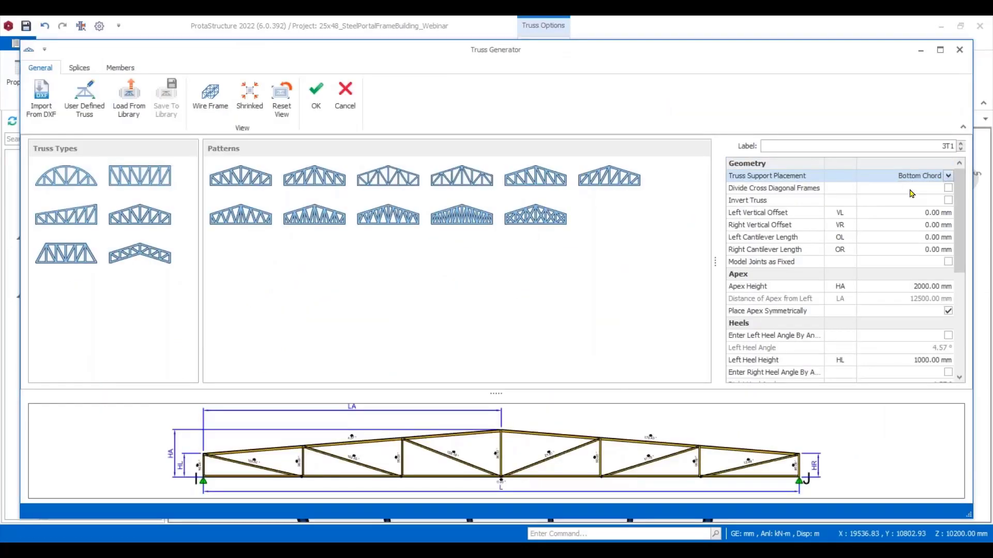
pyautogui.click(317, 100)
pyautogui.scroll(5, 455, 356)
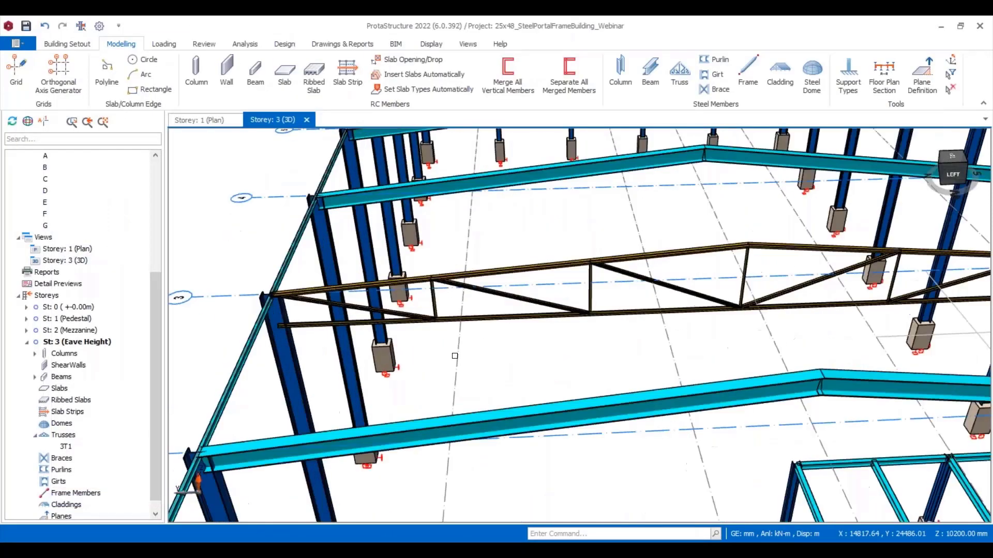
pyautogui.scroll(-5, 454, 355)
pyautogui.moveTo(454, 355); pyautogui.dragTo(599, 289, button='middle')
# Preview a denser pattern for the axis 3 truss, change it to the arched type with the first pattern, and accept it.
pyautogui.click(600, 290)
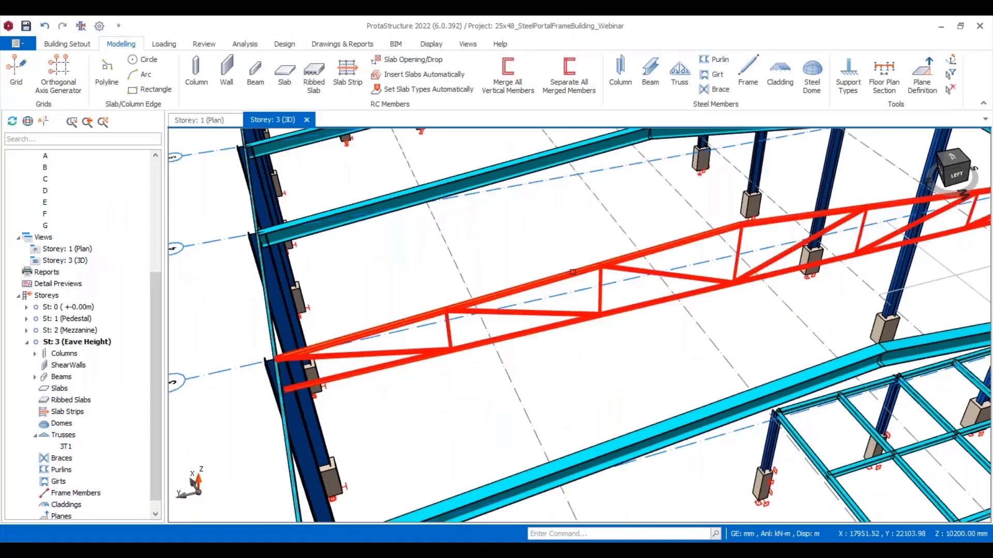
pyautogui.doubleClick(618, 271)
pyautogui.click(464, 218)
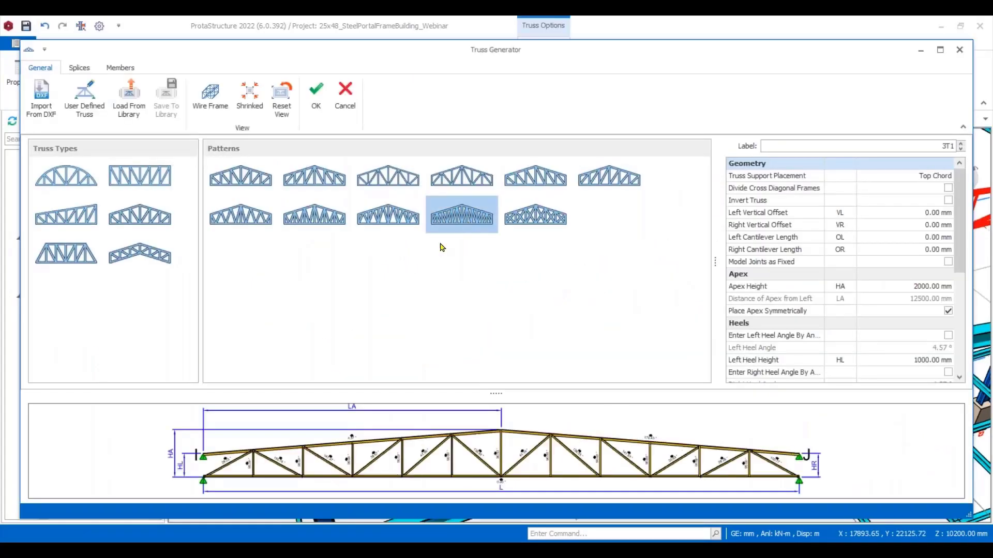
pyautogui.click(67, 182)
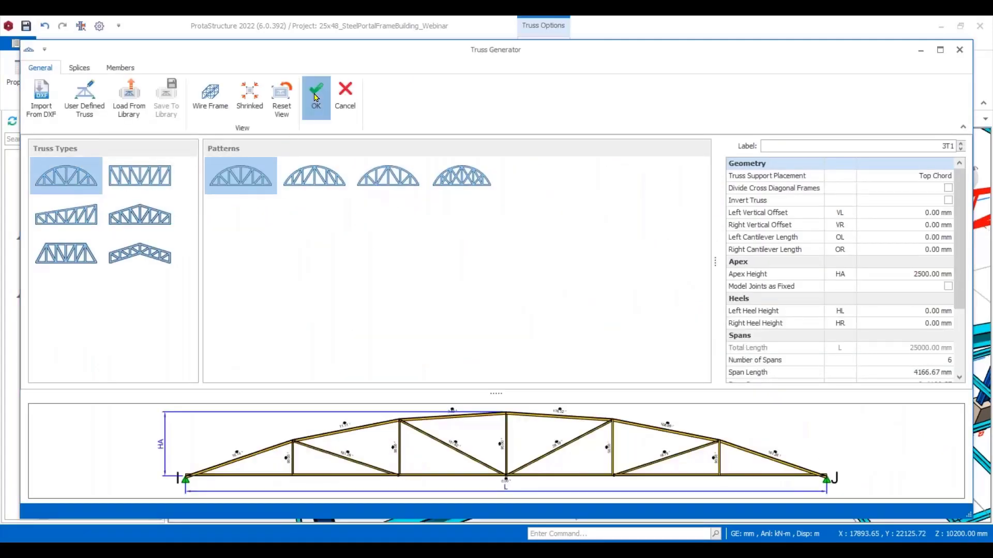
pyautogui.click(312, 97)
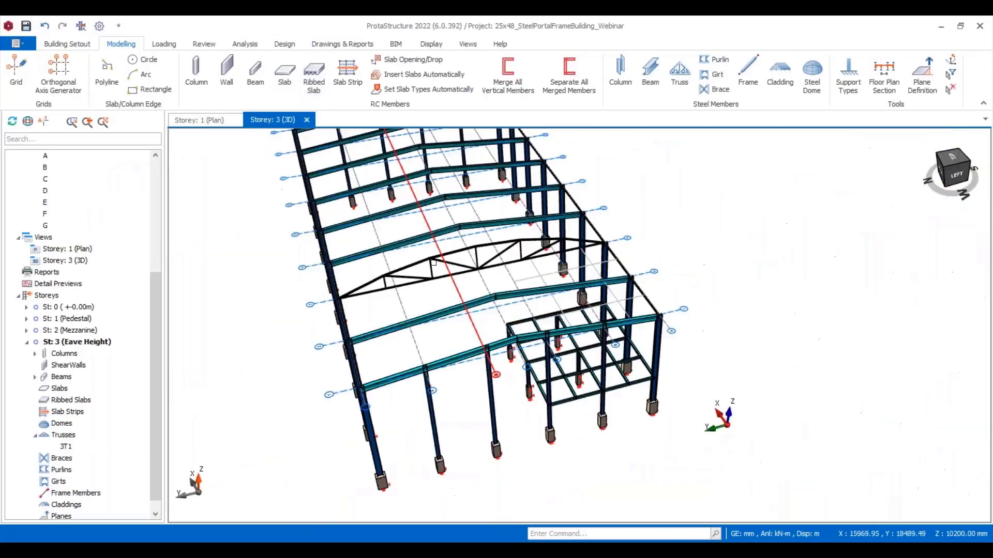
# Apply the arched pattern with crossed diagonals to the axis 3 truss and view it in the model.
pyautogui.click(418, 262)
pyautogui.doubleClick(418, 263)
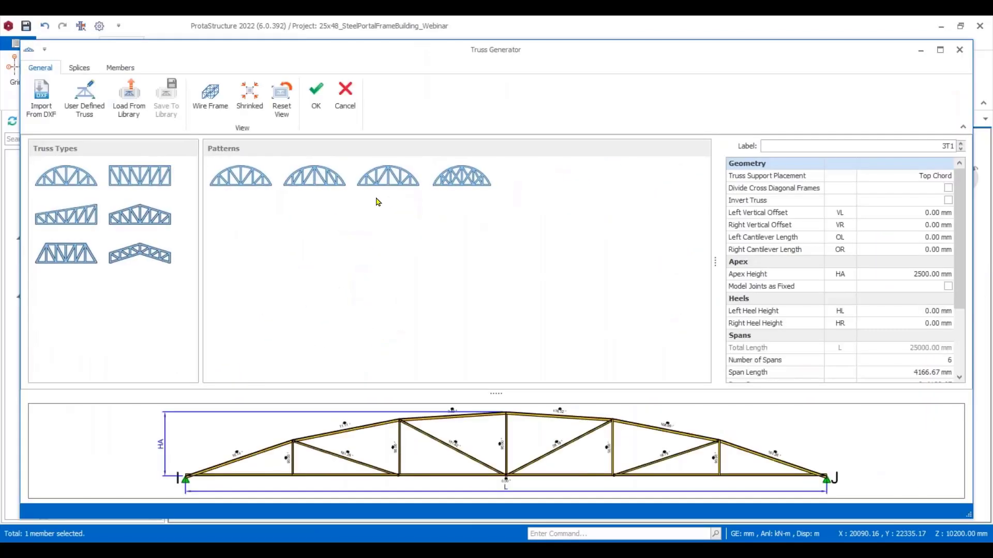
pyautogui.click(480, 188)
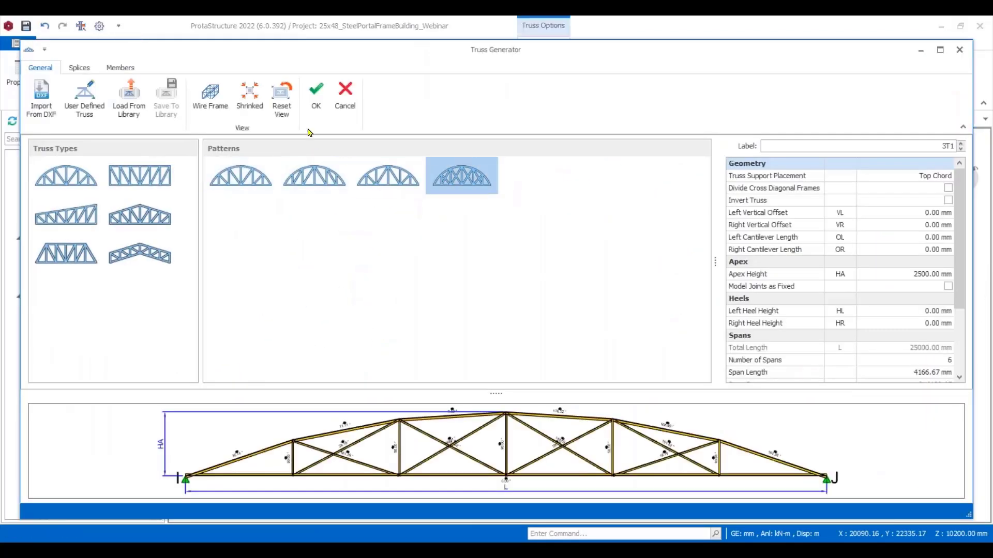
pyautogui.click(312, 97)
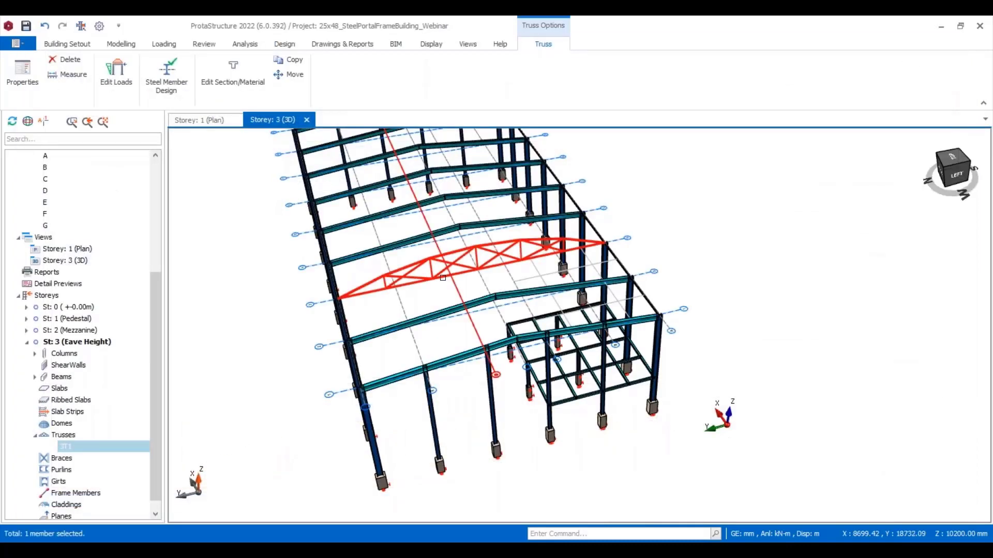
pyautogui.scroll(5, 450, 272)
pyautogui.scroll(-2, 512, 289)
pyautogui.scroll(-3, 513, 289)
pyautogui.moveTo(513, 289)
pyautogui.mouseDown(button='middle')
pyautogui.moveTo(581, 324)
pyautogui.moveTo(594, 288)
pyautogui.moveTo(576, 255)
pyautogui.mouseUp(button='middle')
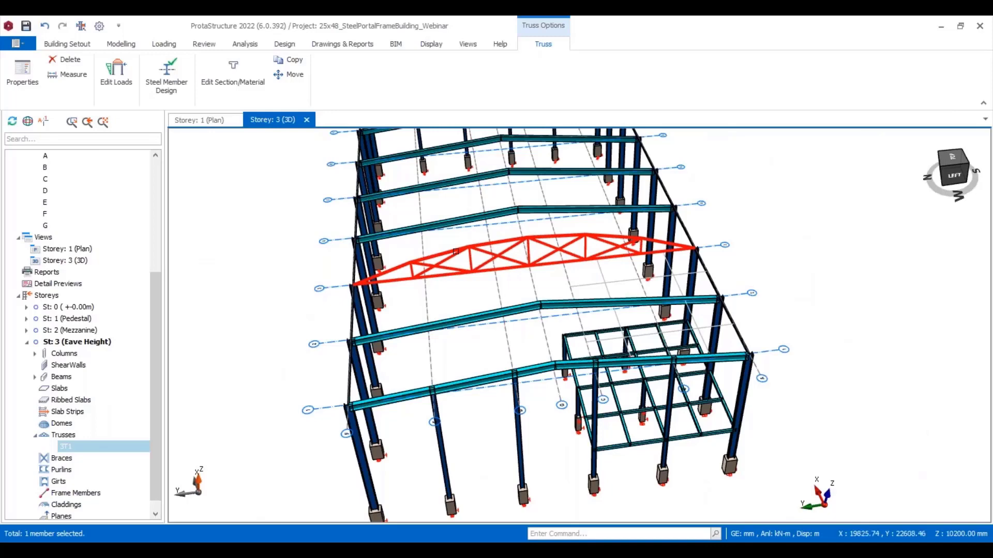
# Examine the arched truss in the user-defined truss editor and leave it without making changes.
pyautogui.doubleClick(457, 251)
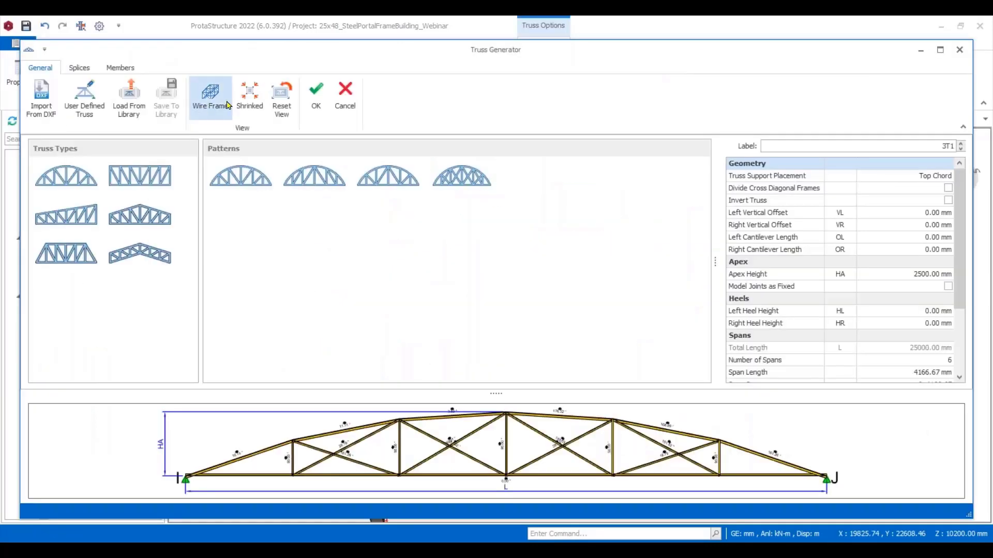
pyautogui.click(80, 103)
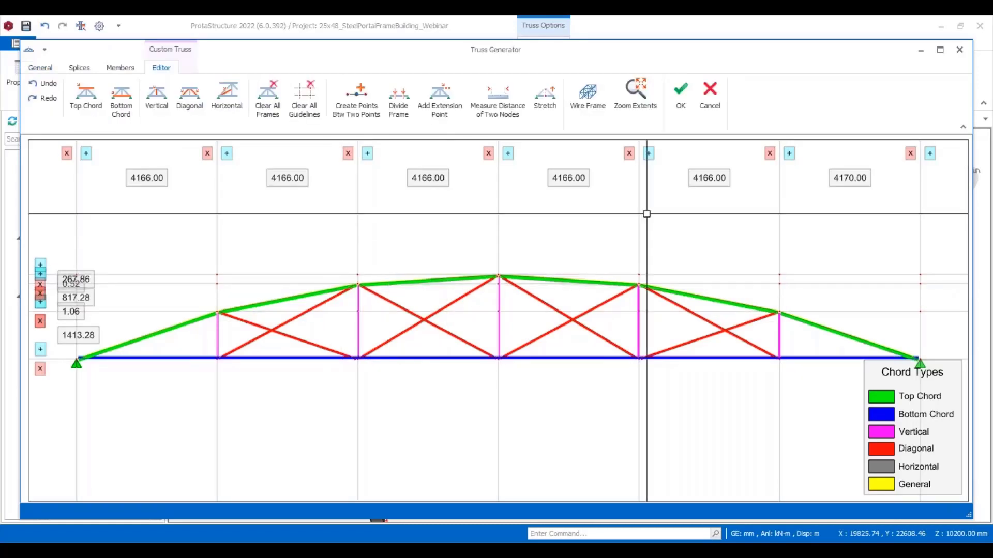
pyautogui.click(708, 98)
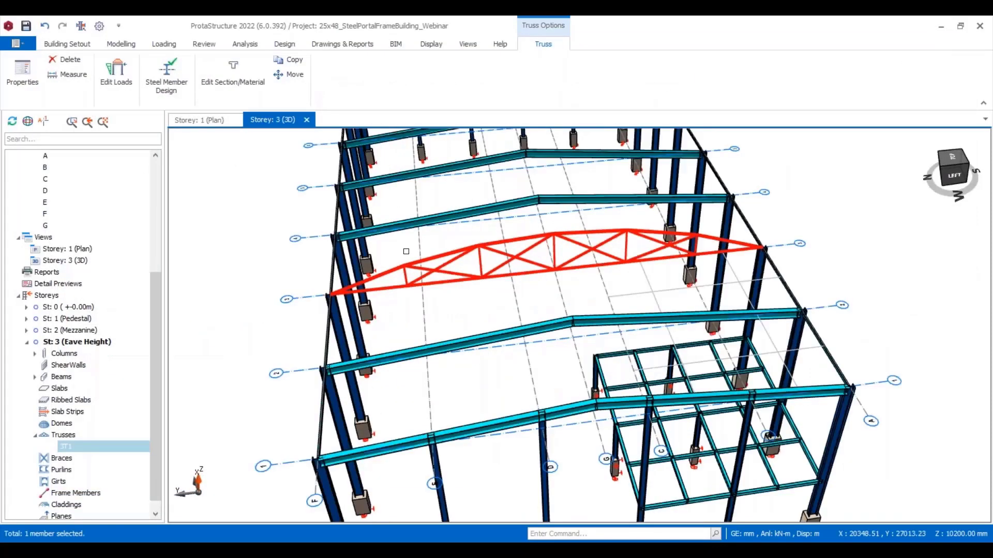
# Delete the arched truss from axis 3.
pyautogui.scroll(3, 405, 251)
pyautogui.moveTo(479, 291)
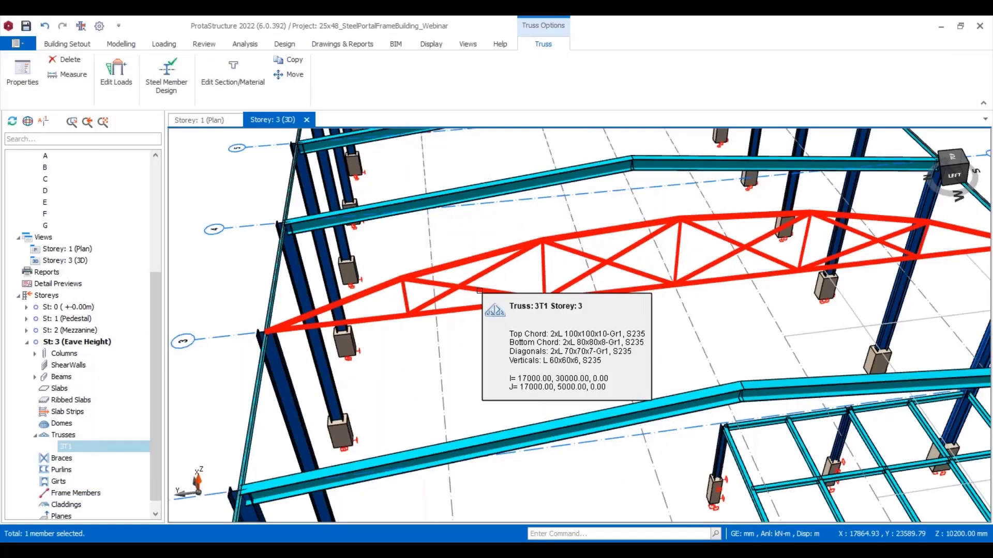
pyautogui.press('Delete')
pyautogui.scroll(-5, 466, 284)
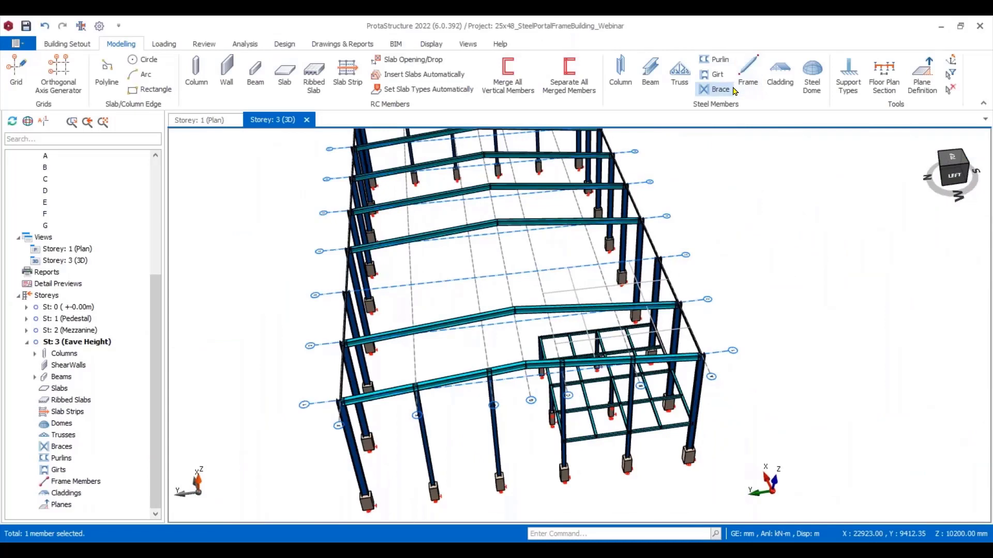
# Insert a General frame member with section W12-12x6 1/2x27 along axis 3 between the column tops at axes F and A.
pyautogui.click(745, 77)
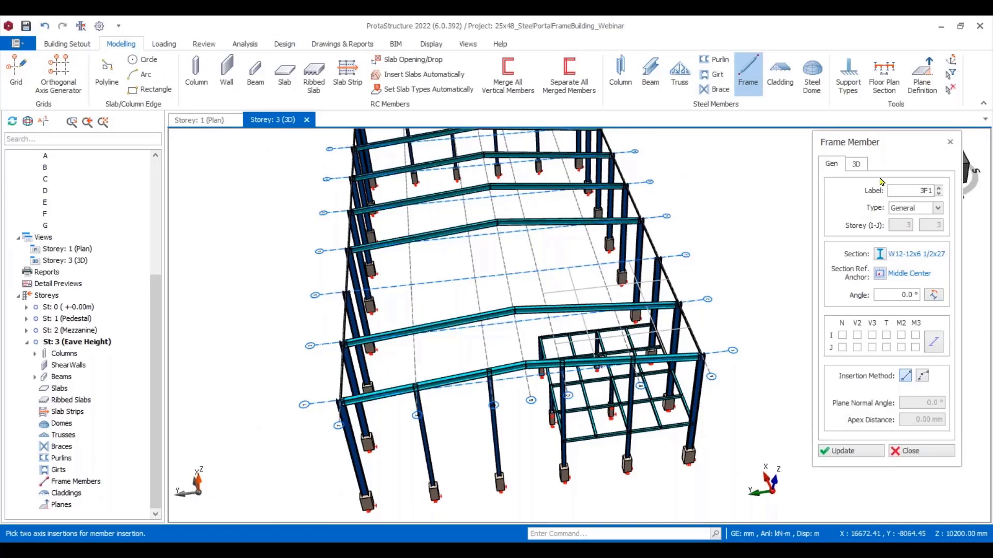
pyautogui.click(936, 209)
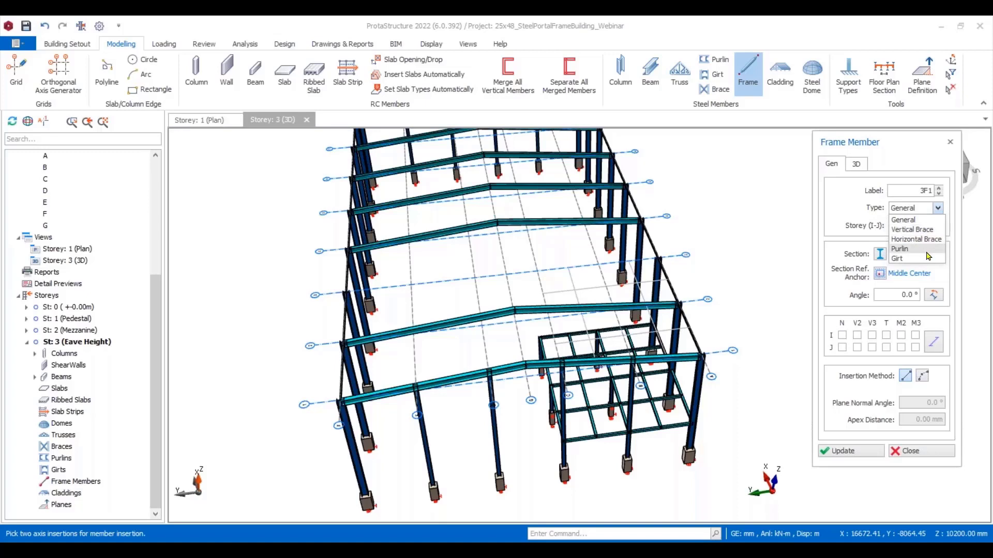
pyautogui.click(837, 214)
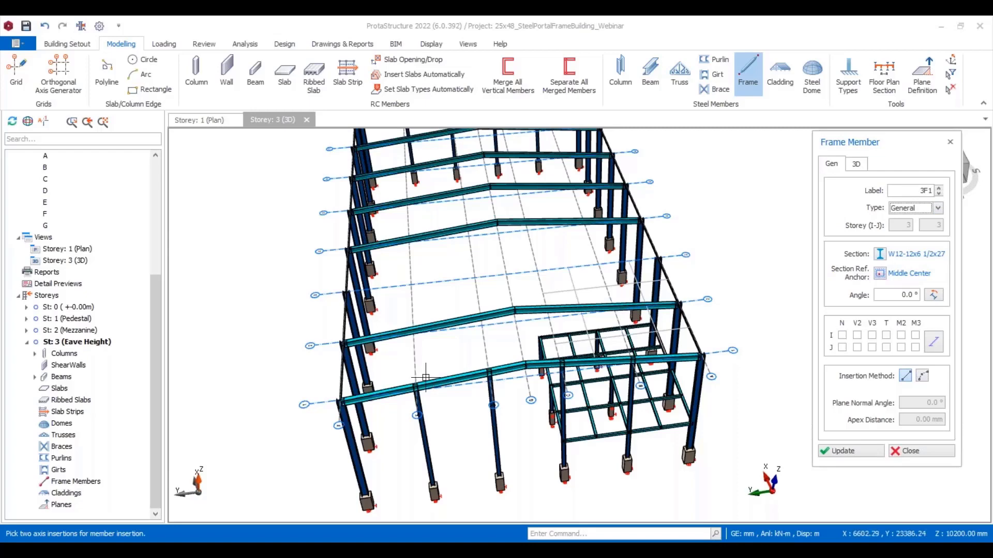
pyautogui.moveTo(429, 392); pyautogui.dragTo(344, 230, button='middle')
pyautogui.scroll(6, 247, 291)
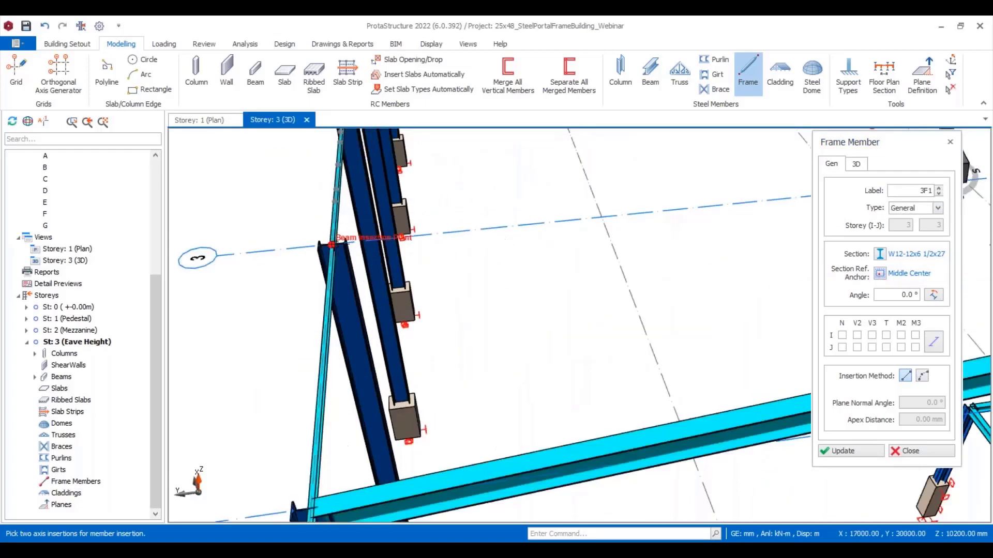
pyautogui.scroll(-6, 247, 291)
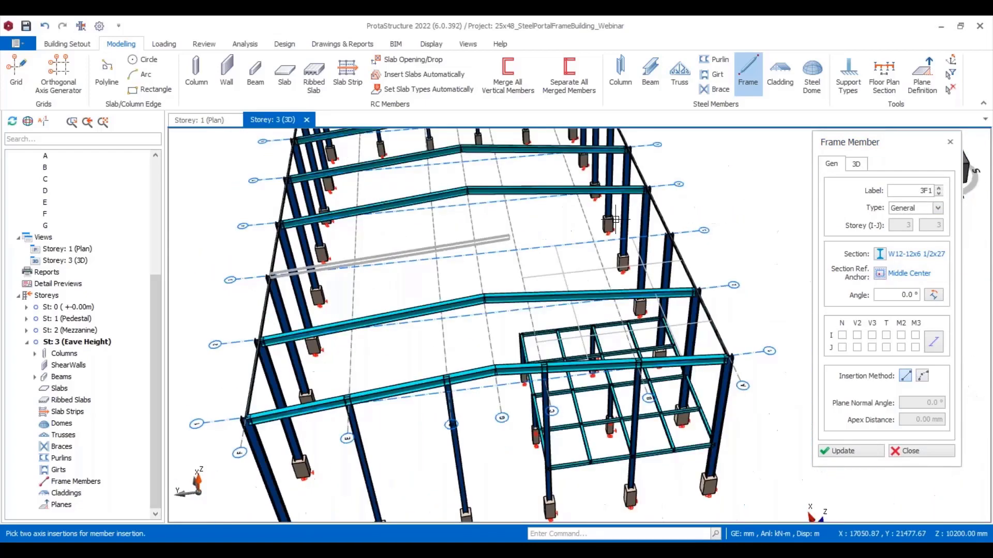
pyautogui.scroll(6, 814, 269)
pyautogui.click(778, 253)
pyautogui.scroll(-2, 655, 258)
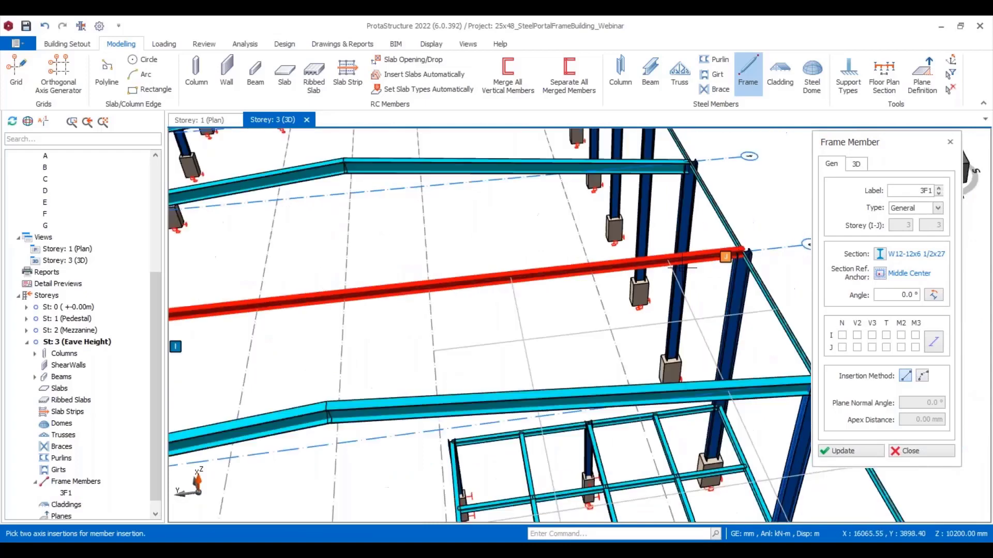
pyautogui.scroll(-3, 655, 259)
# Switch the axis 3 frame member to the curved insertion method with a 90° plane normal angle and 1500 mm apex distance.
pyautogui.click(923, 377)
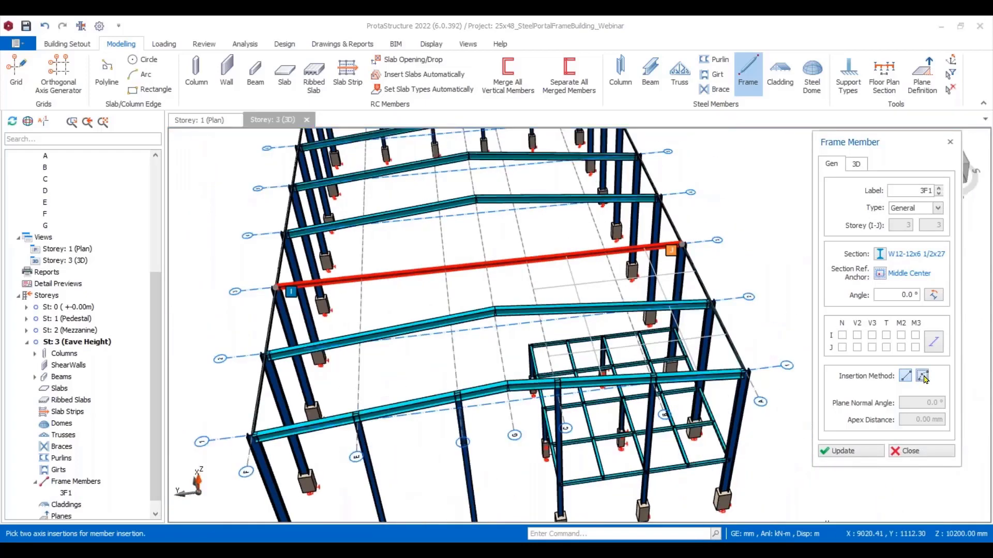
pyautogui.click(923, 377)
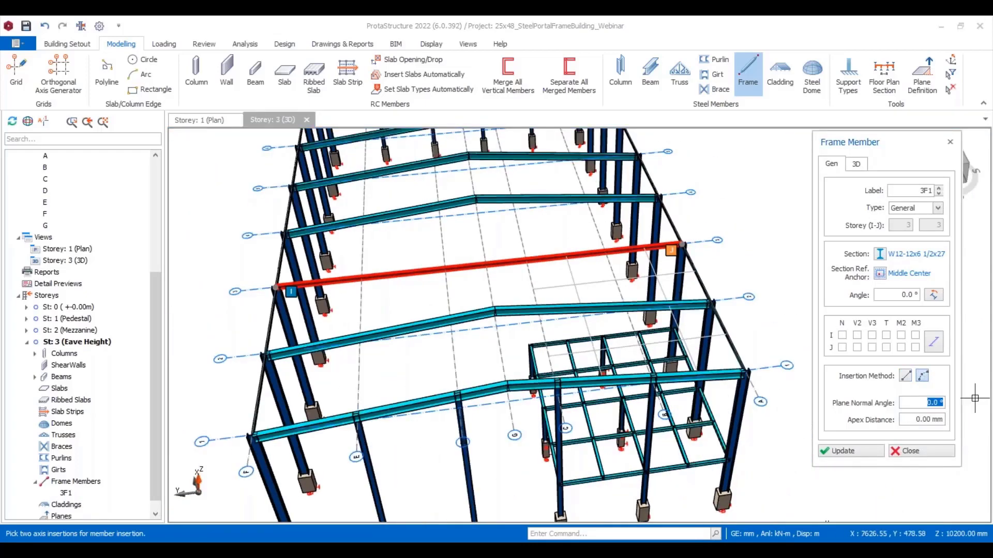
pyautogui.click(908, 420)
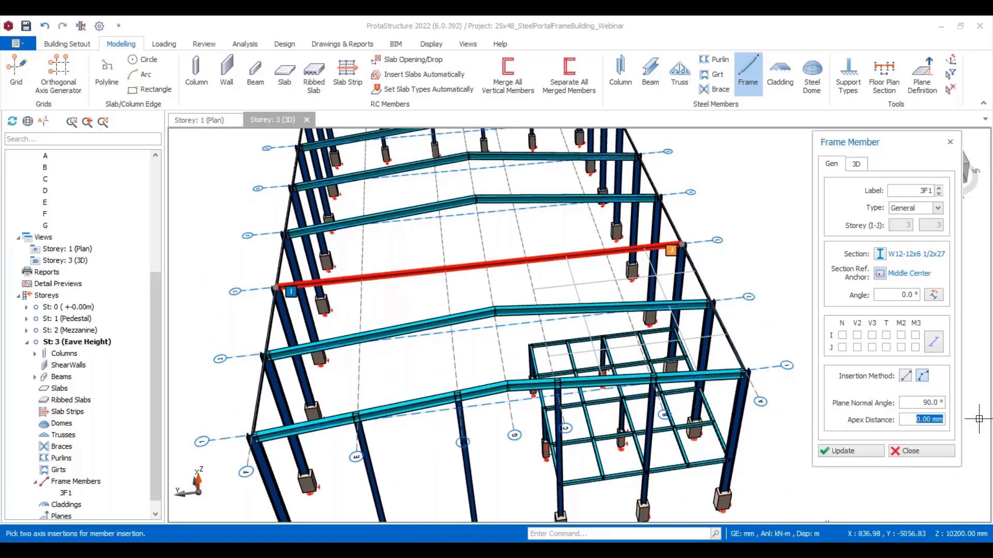
pyautogui.write('1500')
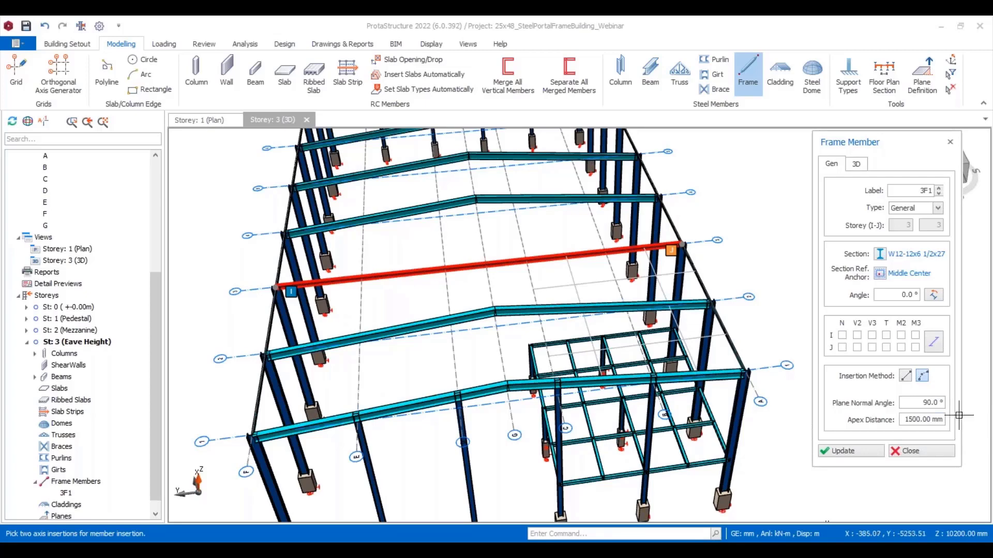
pyautogui.click(844, 451)
pyautogui.click(383, 251)
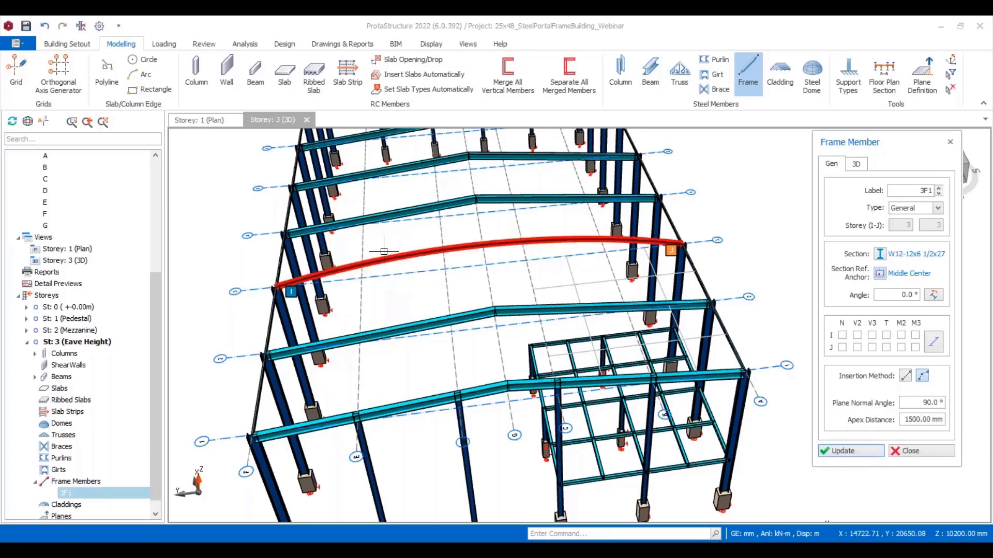
pyautogui.scroll(-4, 383, 252)
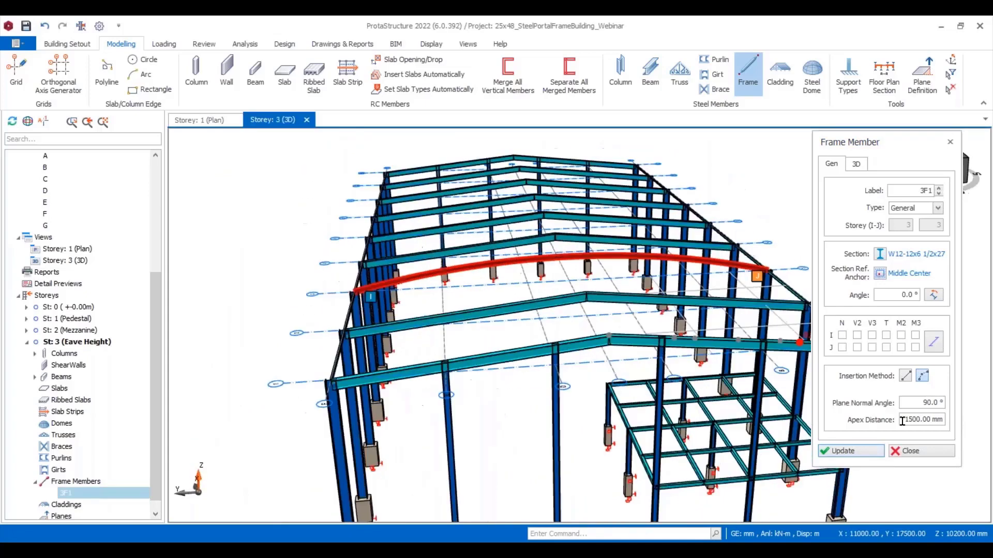
# Set the curved frame member's apex distance to 6000 mm and inspect its end at the column top.
pyautogui.doubleClick(910, 420)
pyautogui.write('300')
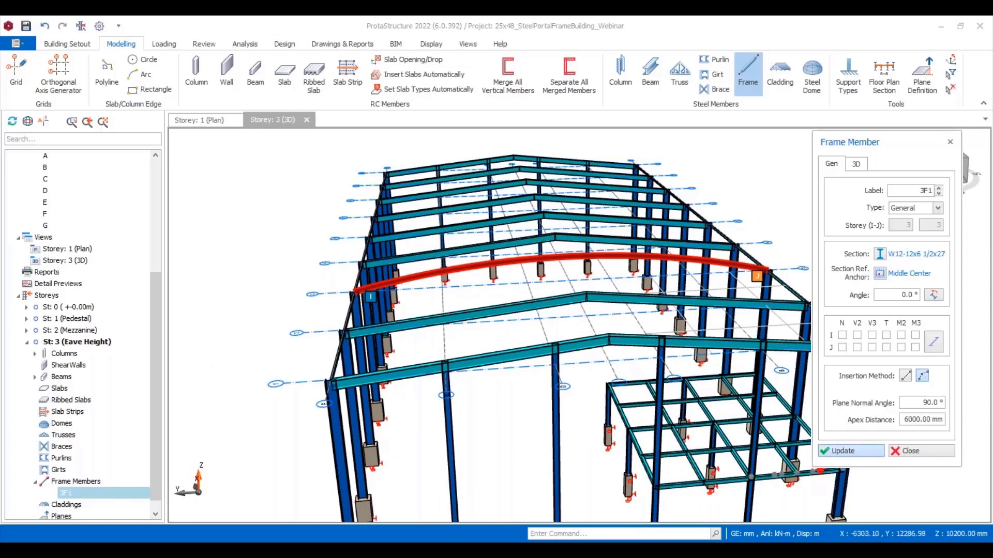
pyautogui.click(849, 452)
pyautogui.scroll(-3, 512, 296)
pyautogui.moveTo(513, 298); pyautogui.dragTo(606, 333, button='middle')
pyautogui.scroll(4, 608, 333)
pyautogui.scroll(3, 765, 339)
pyautogui.scroll(2, 670, 335)
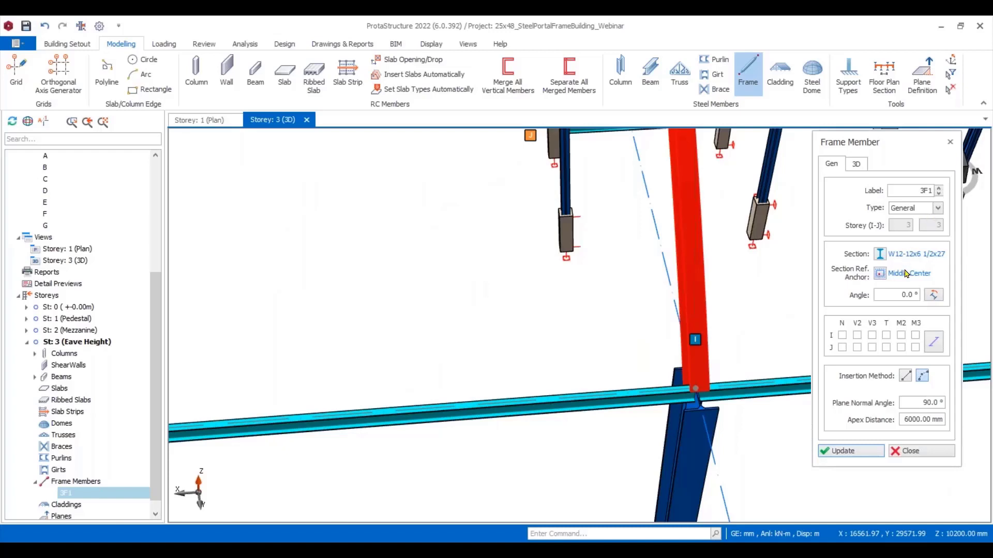
# Tilt the curved frame member by setting its plane normal angle to 45° and view the result.
pyautogui.click(913, 402)
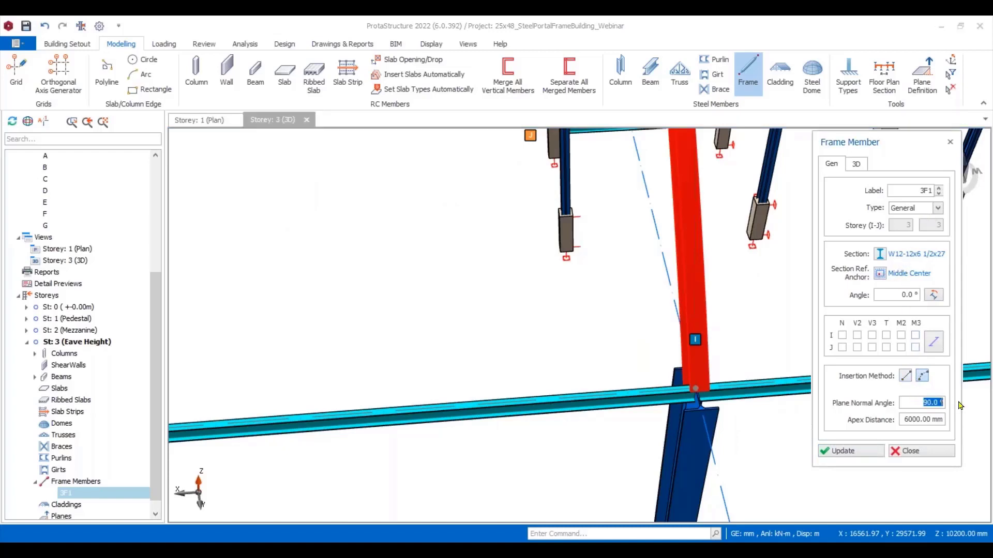
pyautogui.write('45')
pyautogui.click(848, 451)
pyautogui.scroll(-4, 636, 423)
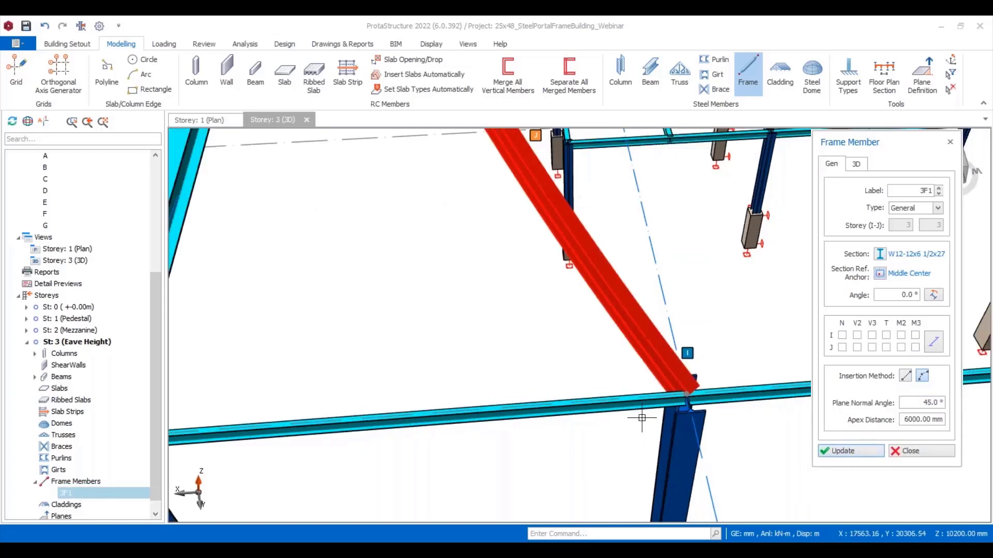
pyautogui.scroll(-6, 645, 416)
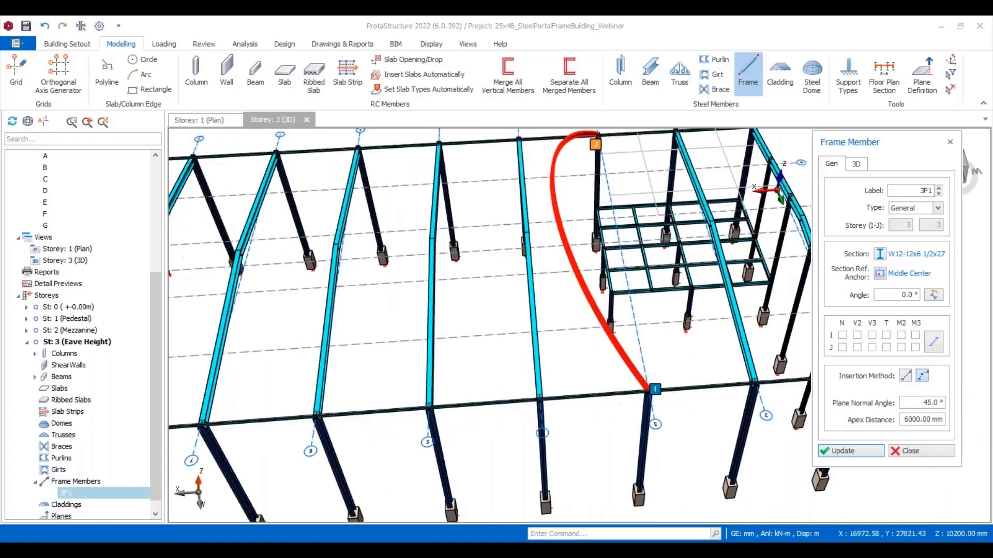
pyautogui.keyDown('shift'); pyautogui.moveTo(645, 416); pyautogui.dragTo(605, 333, button='middle'); pyautogui.keyUp('shift')
pyautogui.scroll(5, 605, 334)
pyautogui.scroll(-6, 479, 365)
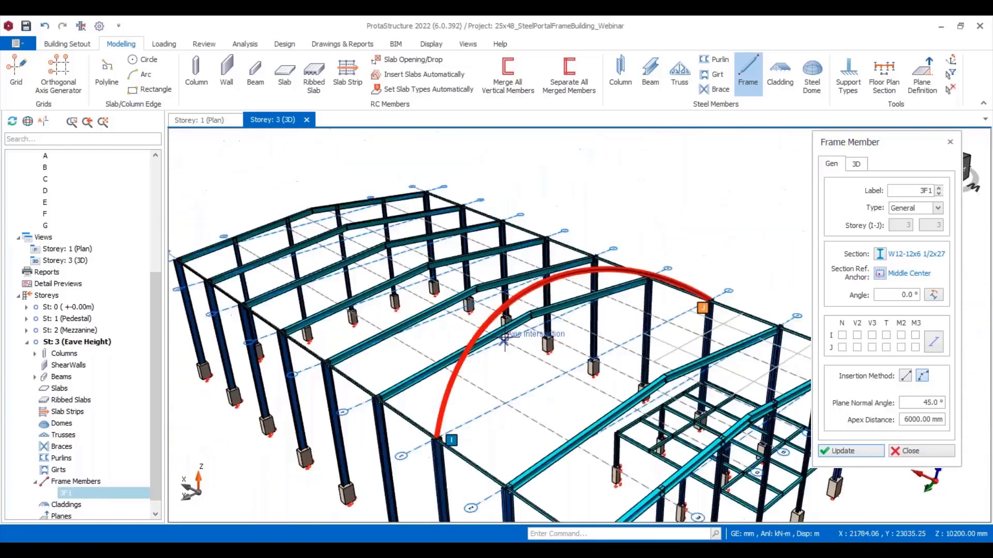
# Try tilting the curved frame member the opposite way with a plane normal angle of -45° and view its shape.
pyautogui.scroll(4, 500, 336)
pyautogui.scroll(2, 499, 336)
pyautogui.click(915, 402)
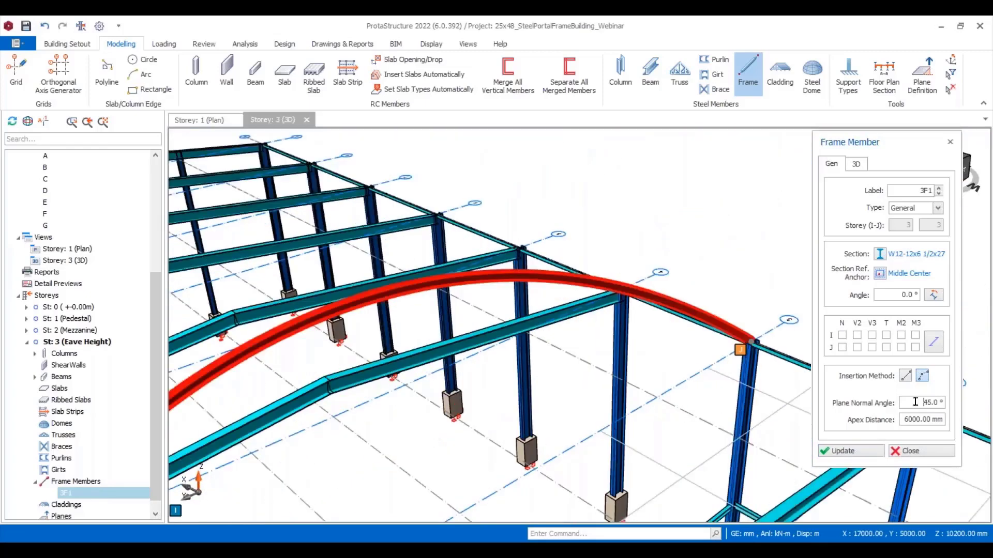
pyautogui.moveTo(915, 402); pyautogui.dragTo(967, 407)
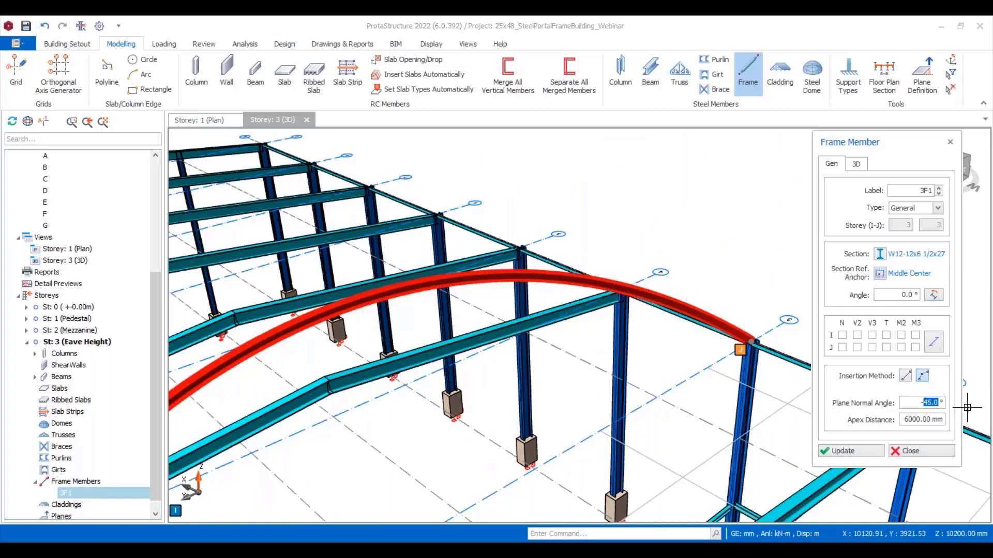
pyautogui.write('45')
pyautogui.click(846, 452)
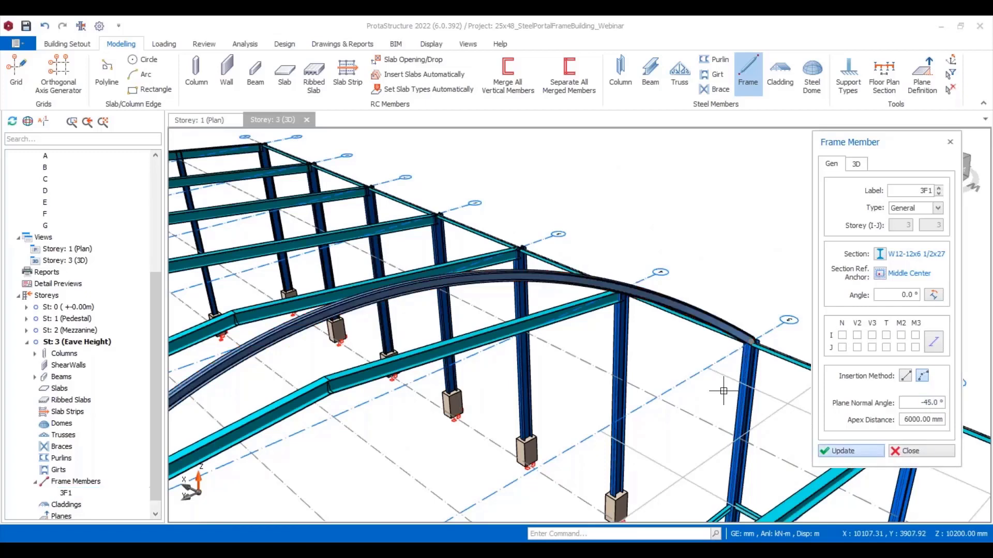
pyautogui.moveTo(664, 326)
pyautogui.mouseDown(button='middle')
pyautogui.moveTo(657, 401)
pyautogui.moveTo(595, 430)
pyautogui.moveTo(910, 338)
pyautogui.mouseUp(button='middle')
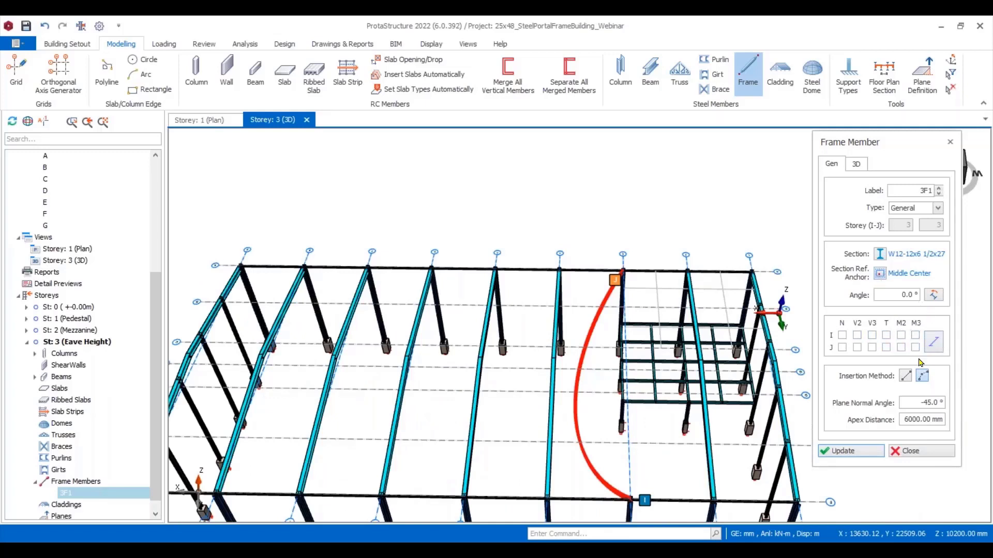
# Lay the curved frame member flat by setting its plane normal angle to 0° and view the result.
pyautogui.click(911, 402)
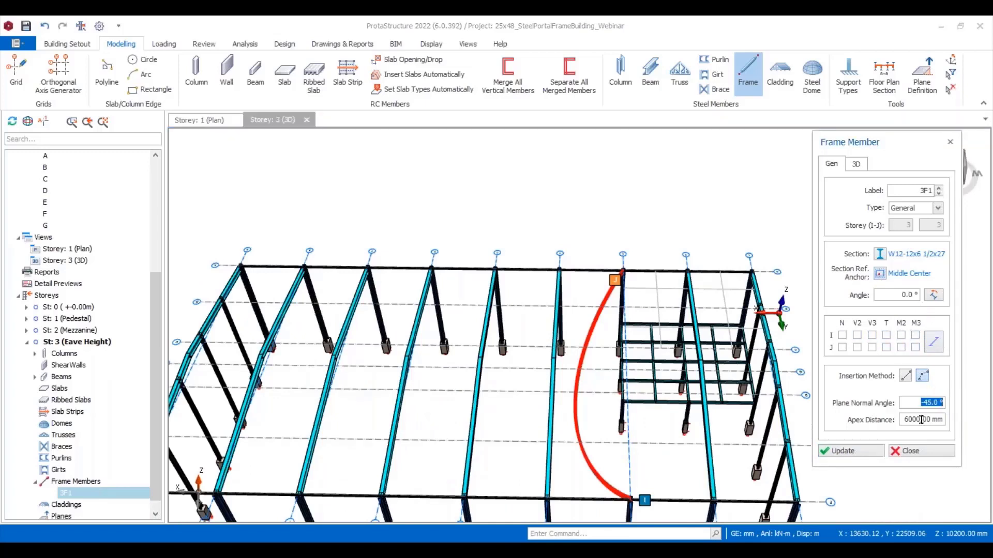
pyautogui.write('90')
pyautogui.moveTo(912, 403); pyautogui.dragTo(988, 402)
pyautogui.write('0')
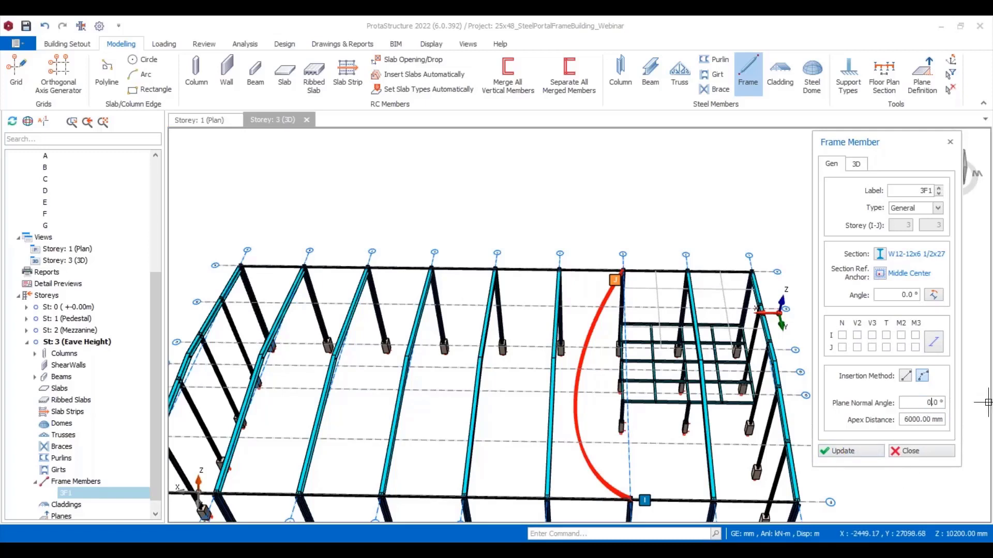
pyautogui.click(861, 452)
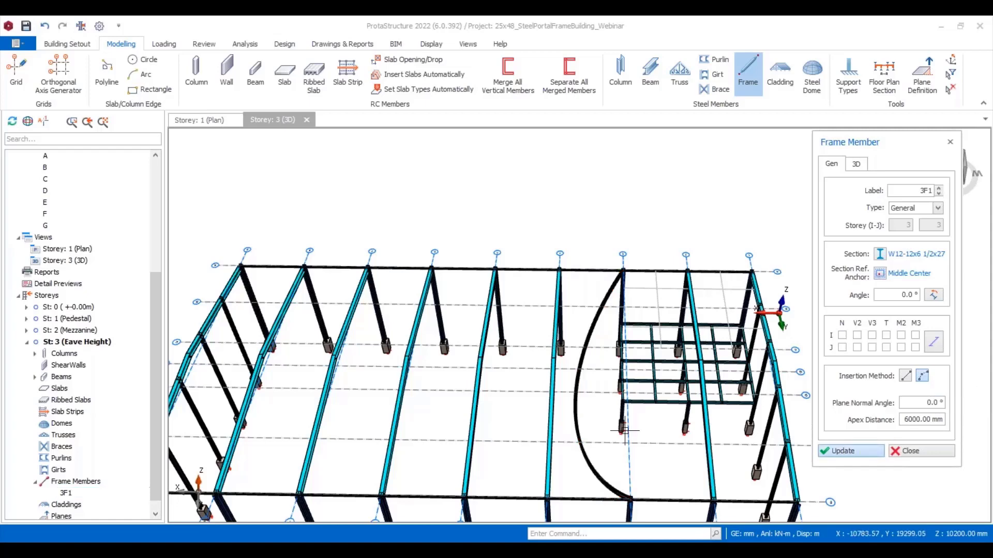
pyautogui.moveTo(624, 439); pyautogui.dragTo(734, 383, button='middle')
# Offset the curved member's J-end analytically by 500 mm in Y and inspect both of its ends.
pyautogui.click(856, 164)
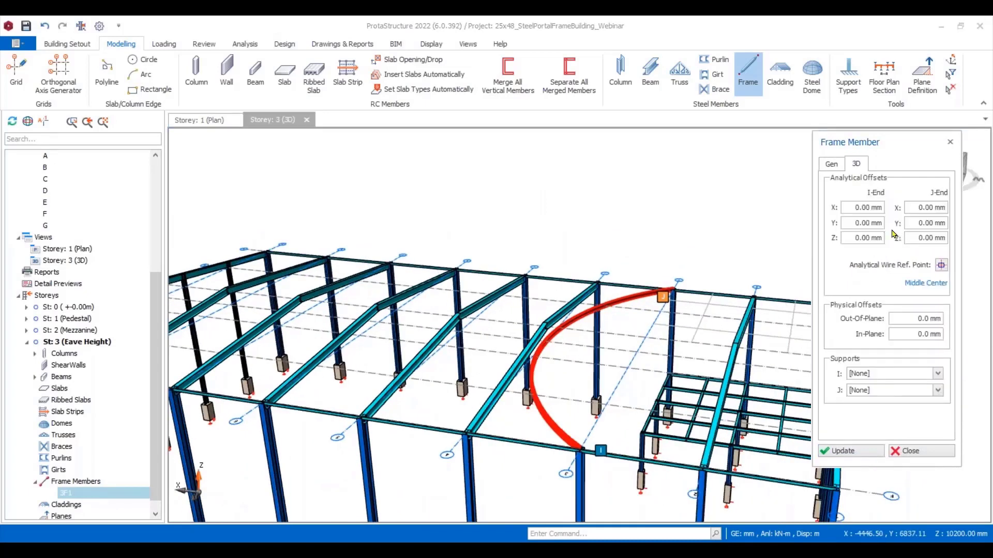
pyautogui.click(860, 222)
pyautogui.click(946, 223)
pyautogui.write('500')
pyautogui.click(841, 454)
pyautogui.scroll(2, 591, 455)
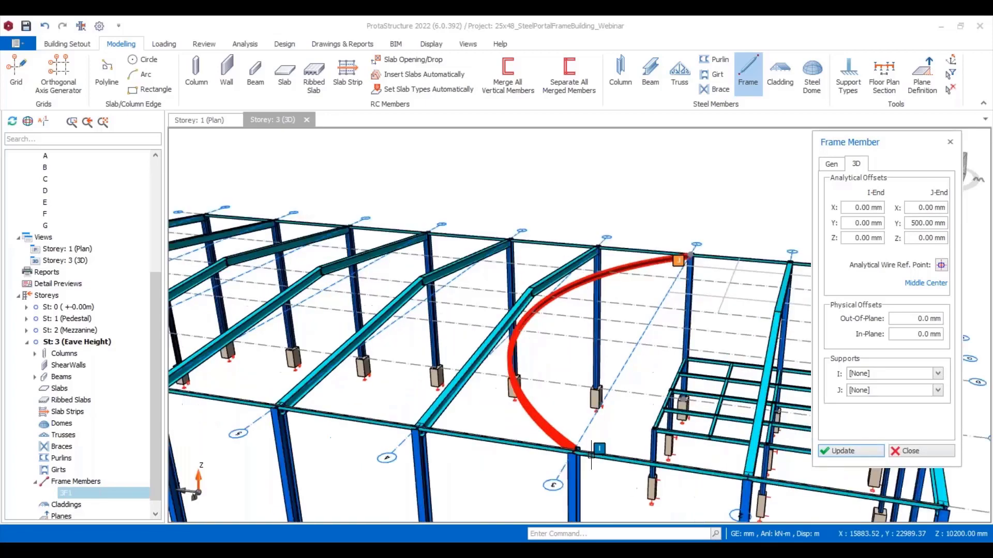
pyautogui.scroll(4, 565, 480)
pyautogui.scroll(-5, 522, 416)
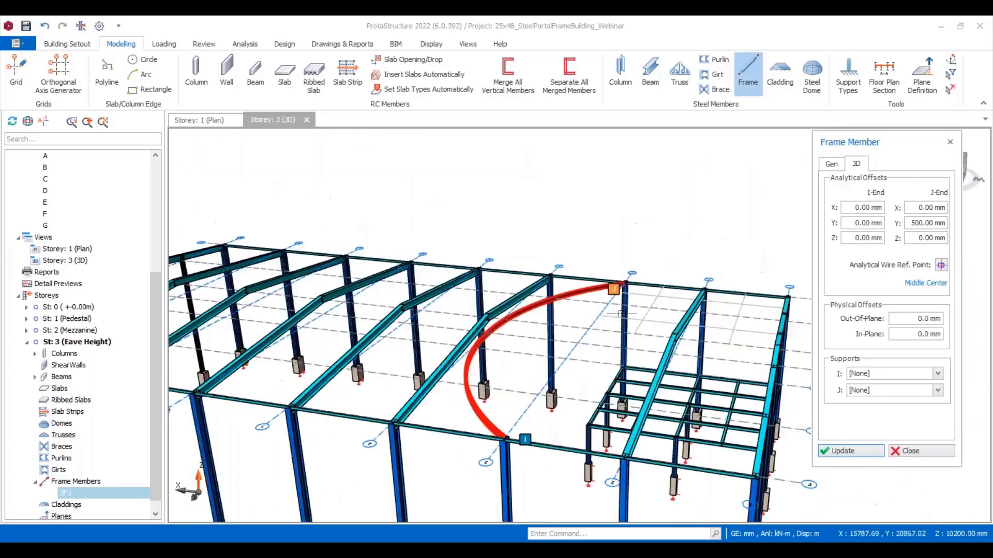
pyautogui.scroll(2, 621, 314)
pyautogui.moveTo(581, 321); pyautogui.dragTo(677, 258, button='middle')
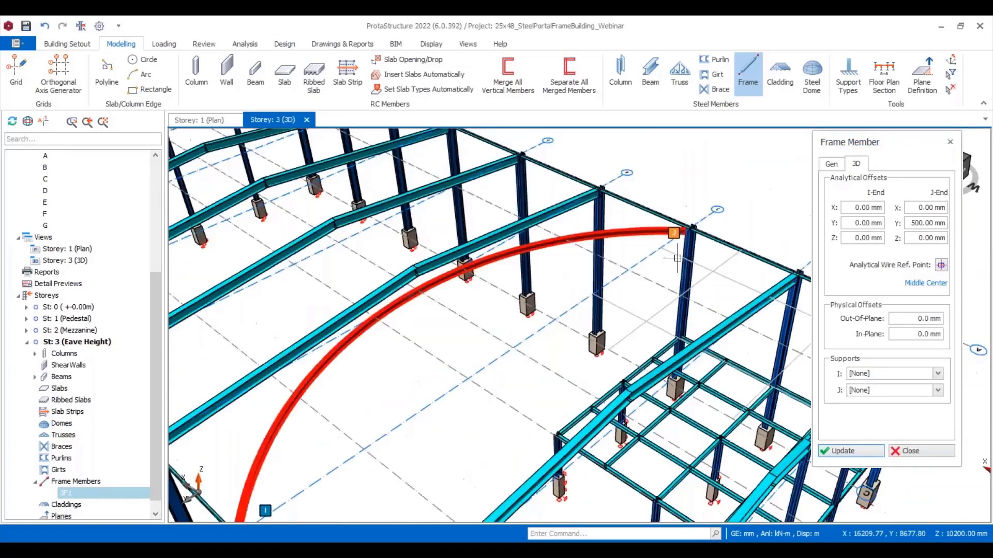
# Add a 900 mm analytical Z offset at the curved member's J-end and look at that end.
pyautogui.scroll(-2, 678, 258)
pyautogui.click(936, 239)
pyautogui.write('900')
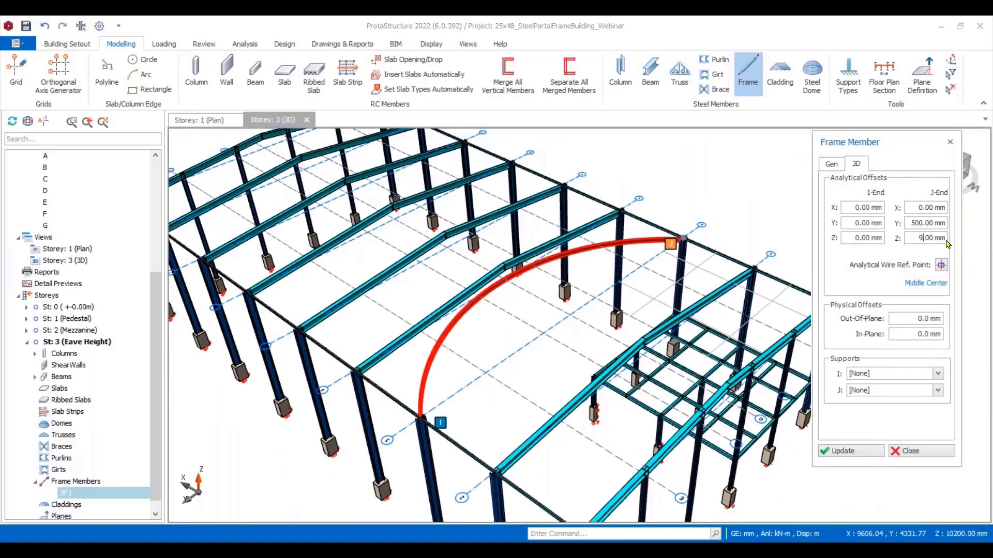
pyautogui.click(850, 450)
pyautogui.scroll(4, 714, 250)
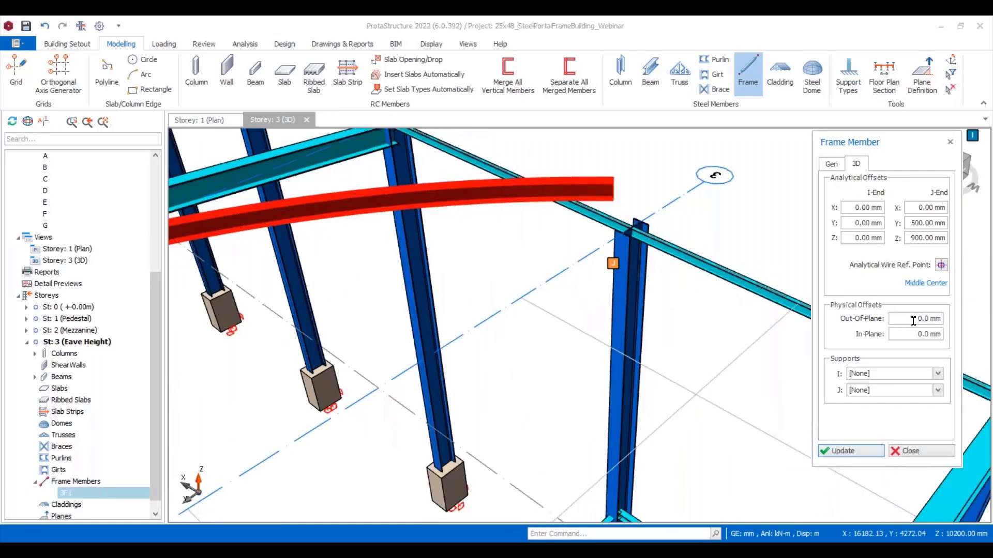
# Assign the Default support to the curved member's I-end and inspect the connection at the column top.
pyautogui.click(937, 374)
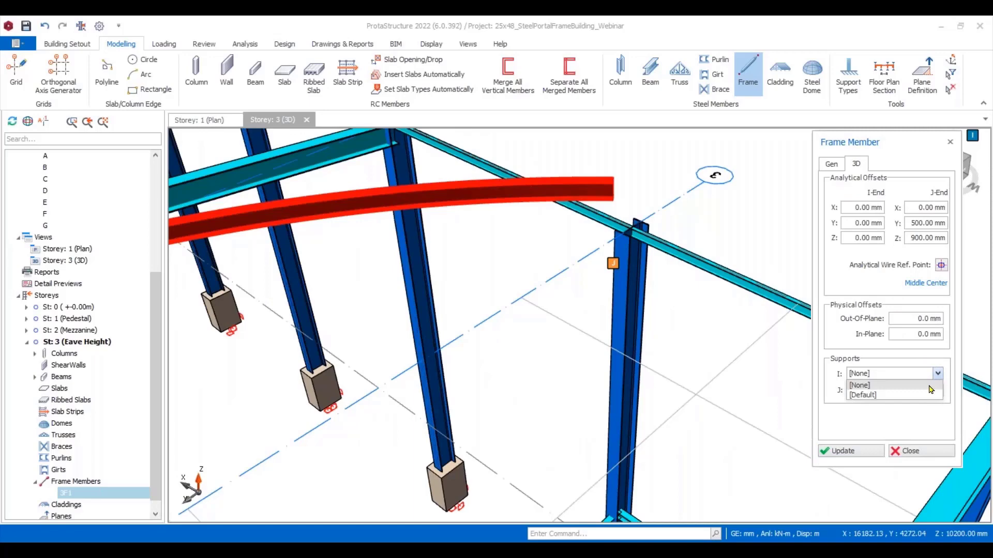
pyautogui.click(883, 396)
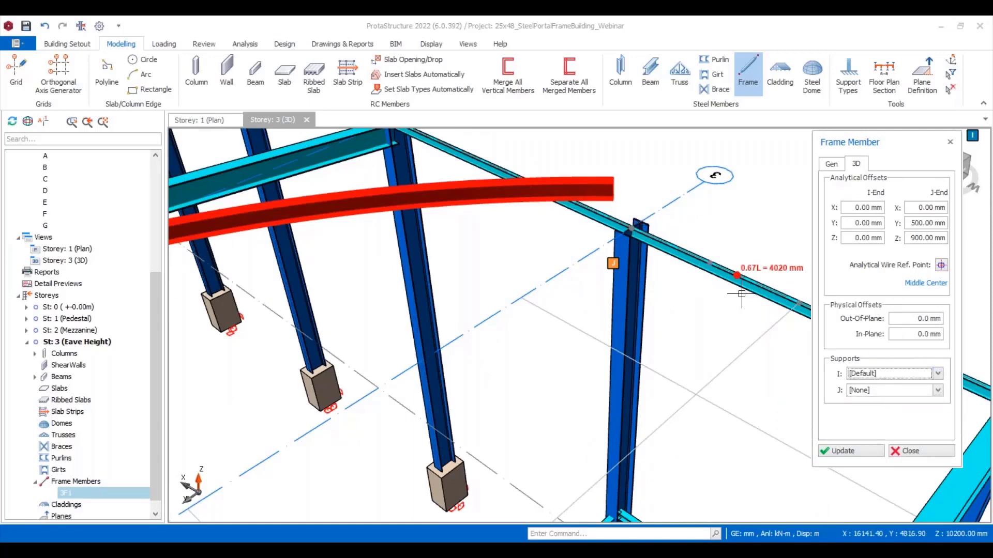
pyautogui.click(852, 451)
pyautogui.scroll(-5, 798, 406)
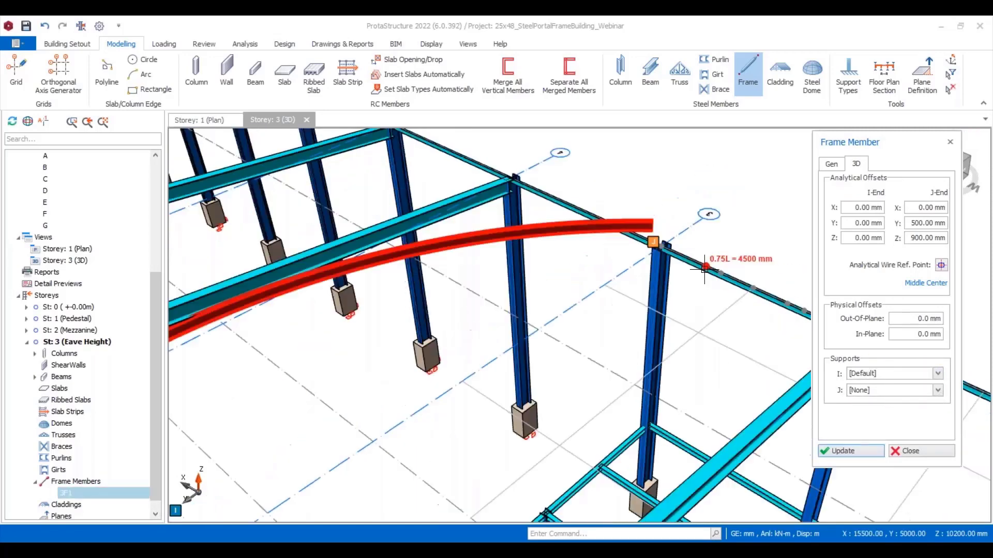
pyautogui.scroll(8, 476, 443)
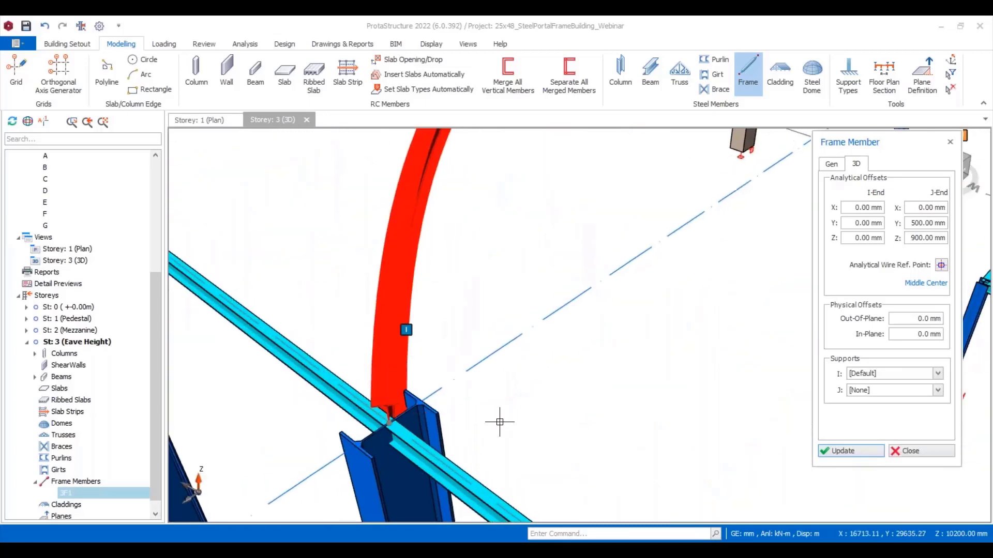
pyautogui.moveTo(499, 421)
pyautogui.mouseDown(button='middle')
pyautogui.moveTo(511, 429)
pyautogui.moveTo(552, 414)
pyautogui.mouseUp(button='middle')
pyautogui.scroll(-6, 587, 405)
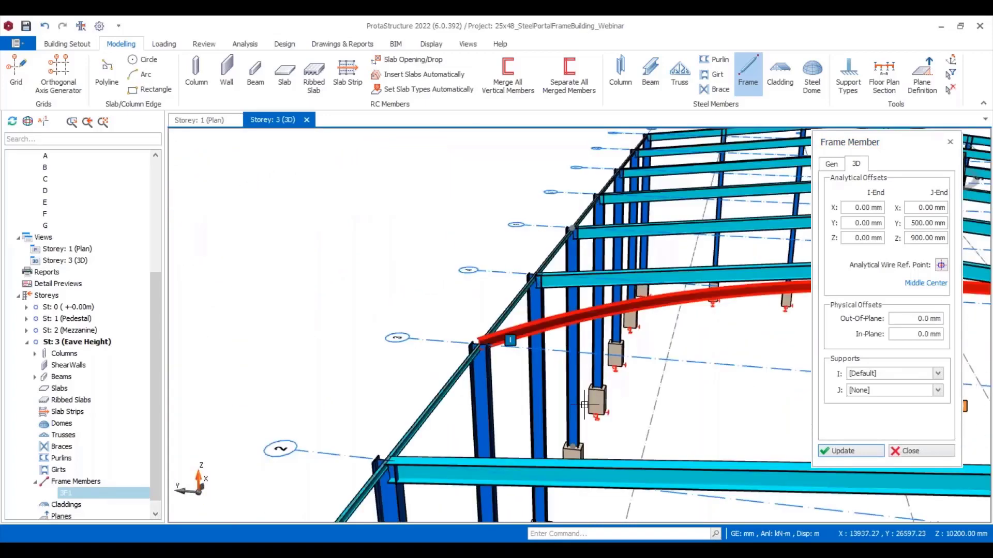
# Assign the Default support to the curved member's J-end.
pyautogui.moveTo(650, 396); pyautogui.dragTo(662, 350, button='middle')
pyautogui.scroll(4, 664, 351)
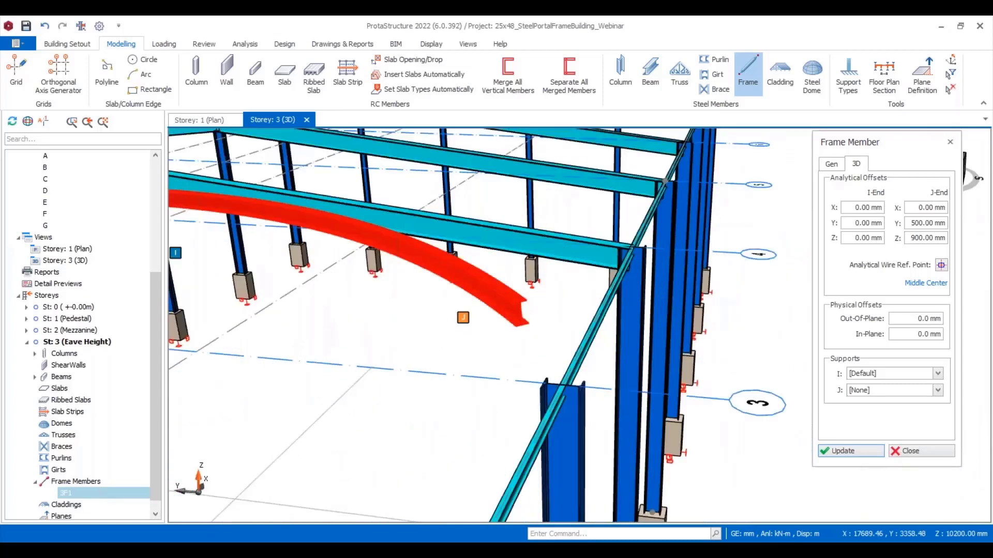
pyautogui.click(894, 390)
pyautogui.click(879, 402)
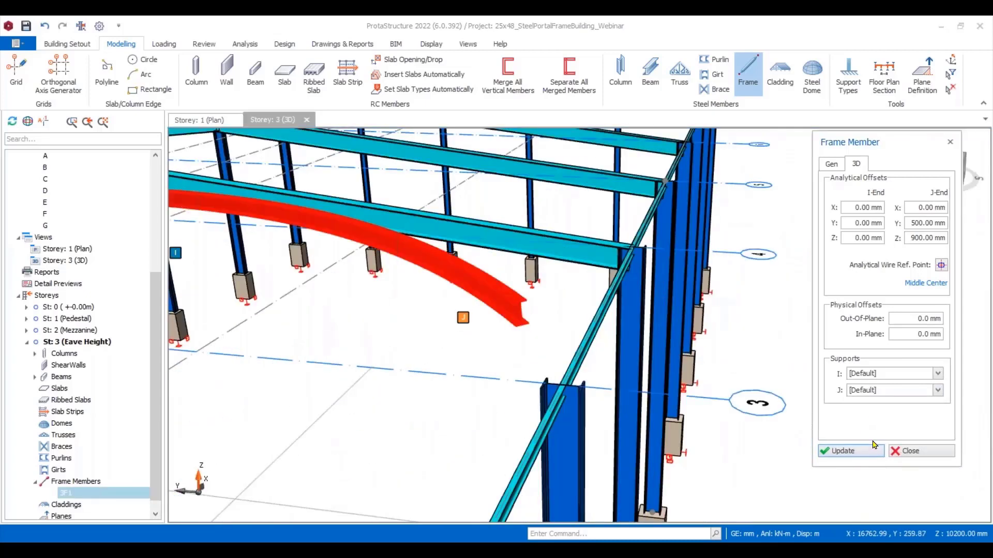
pyautogui.scroll(-6, 548, 348)
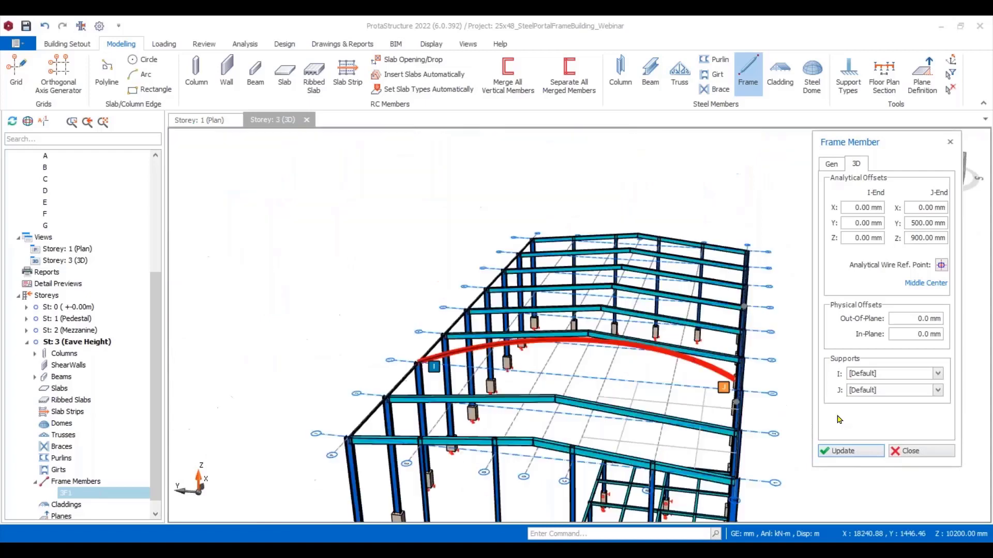
# Reset the curved member's J-end Y and Z analytical offsets to 0 mm.
pyautogui.click(832, 164)
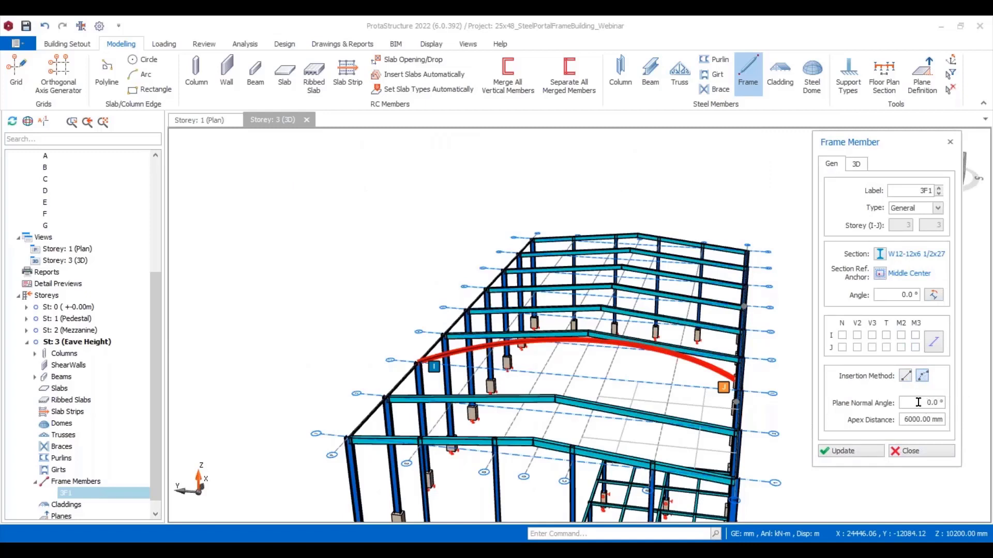
pyautogui.moveTo(919, 403); pyautogui.dragTo(951, 405)
pyautogui.click(862, 167)
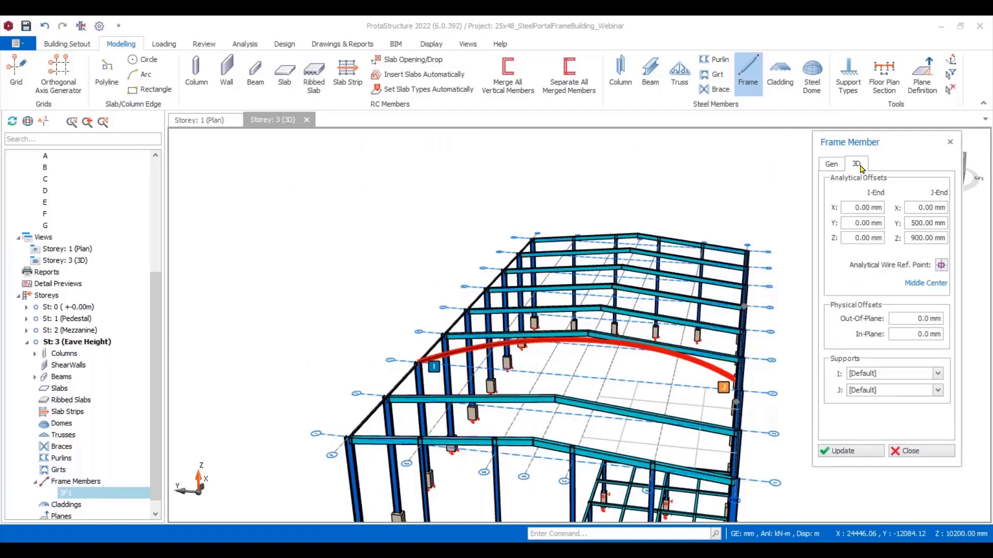
pyautogui.moveTo(906, 227); pyautogui.dragTo(954, 242)
pyautogui.write('00')
# Stand the curved frame member upright by setting its plane normal angle to 90°.
pyautogui.click(830, 166)
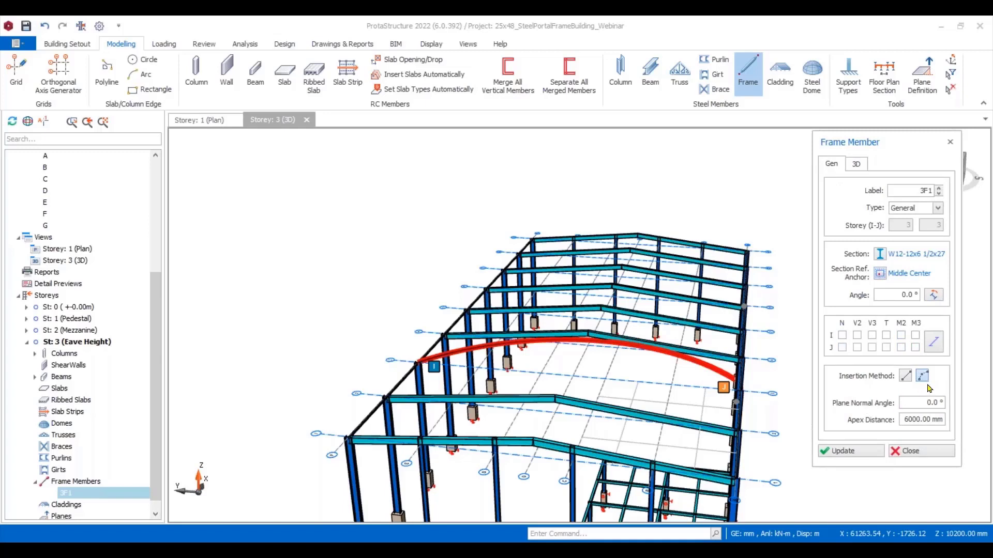
pyautogui.moveTo(912, 402); pyautogui.dragTo(956, 407)
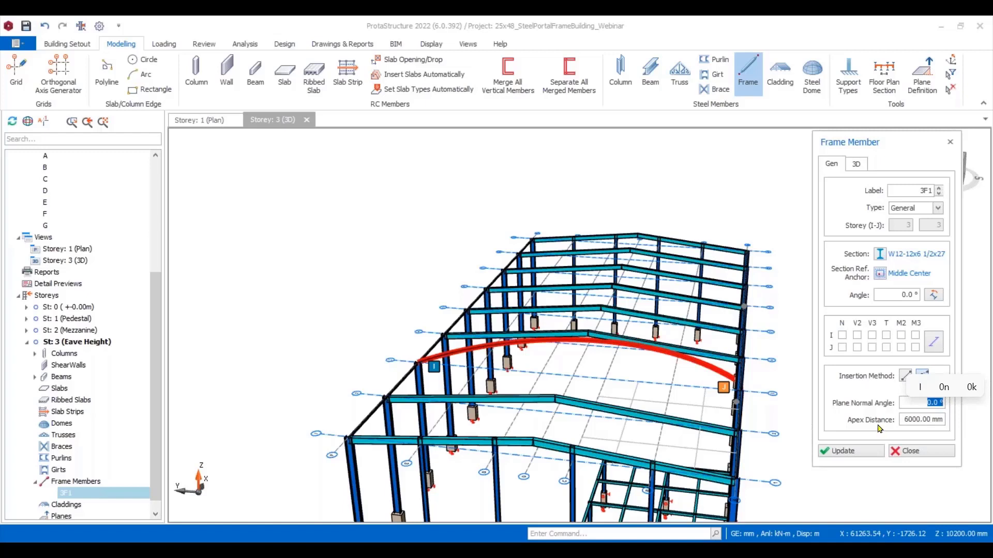
pyautogui.write('90')
pyautogui.click(860, 453)
pyautogui.scroll(-3, 601, 391)
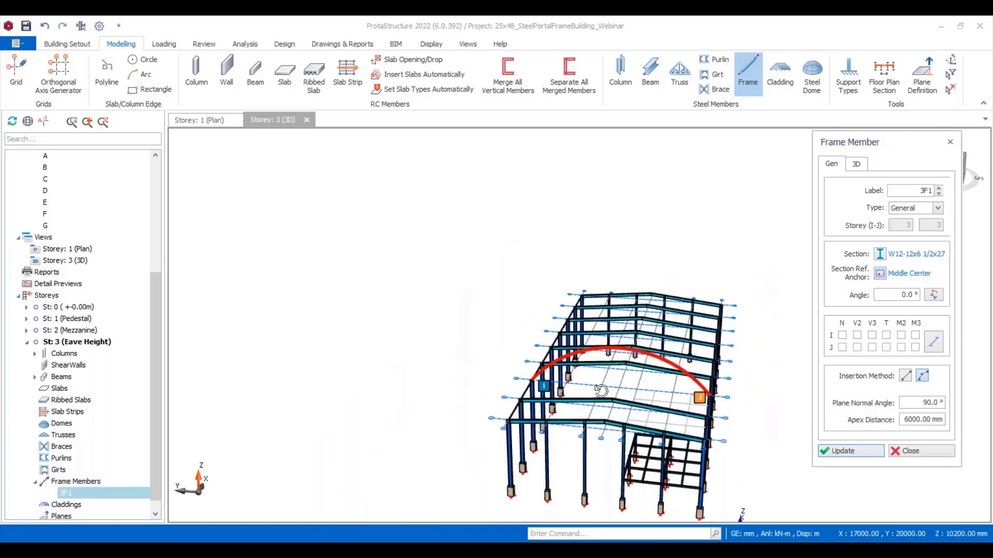
pyautogui.scroll(5, 727, 425)
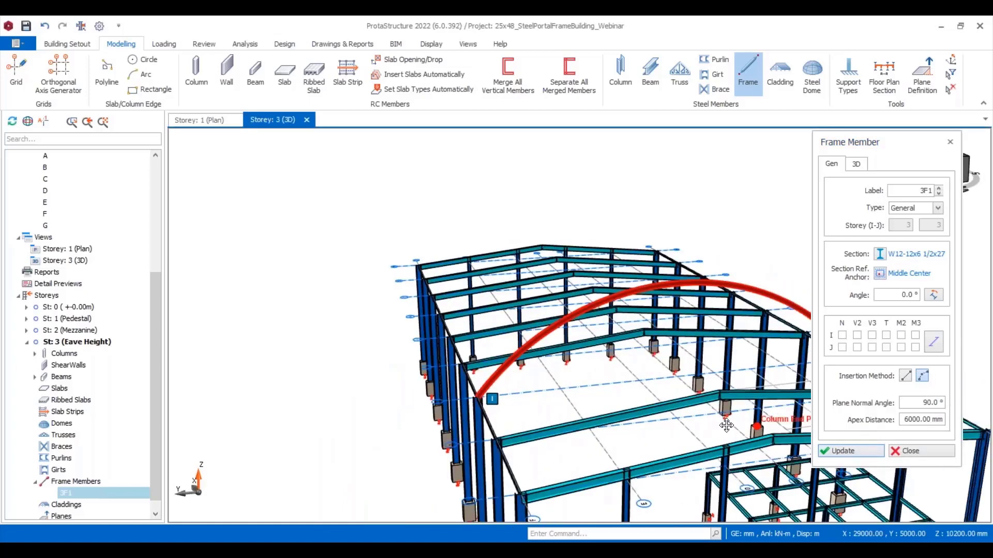
# Insert a straight W12-12x6 1/2x27 frame member beneath the arch, joining the 0.25L (2500 mm) points of the two axis 3 columns.
pyautogui.scroll(-3, 726, 425)
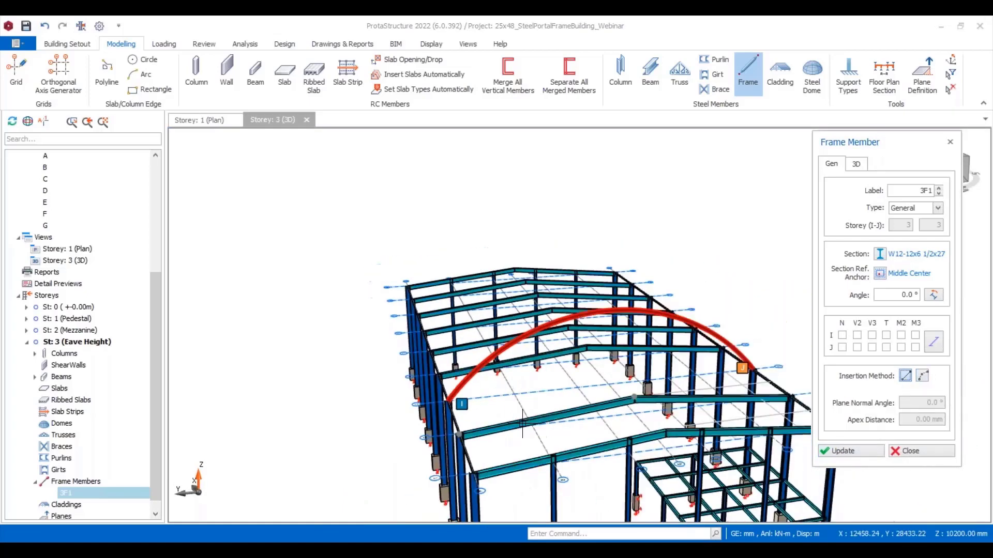
pyautogui.scroll(5, 465, 432)
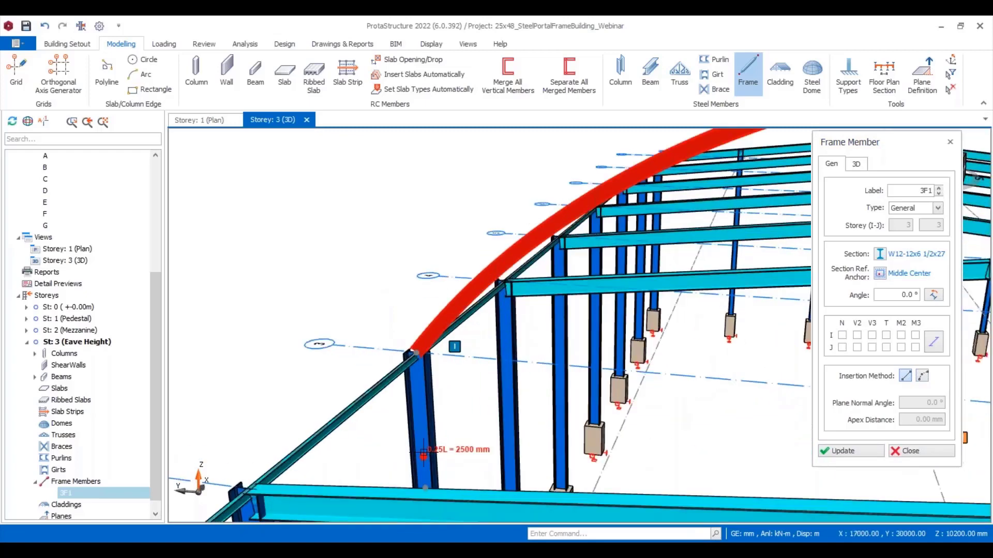
pyautogui.scroll(-5, 568, 415)
pyautogui.scroll(8, 675, 440)
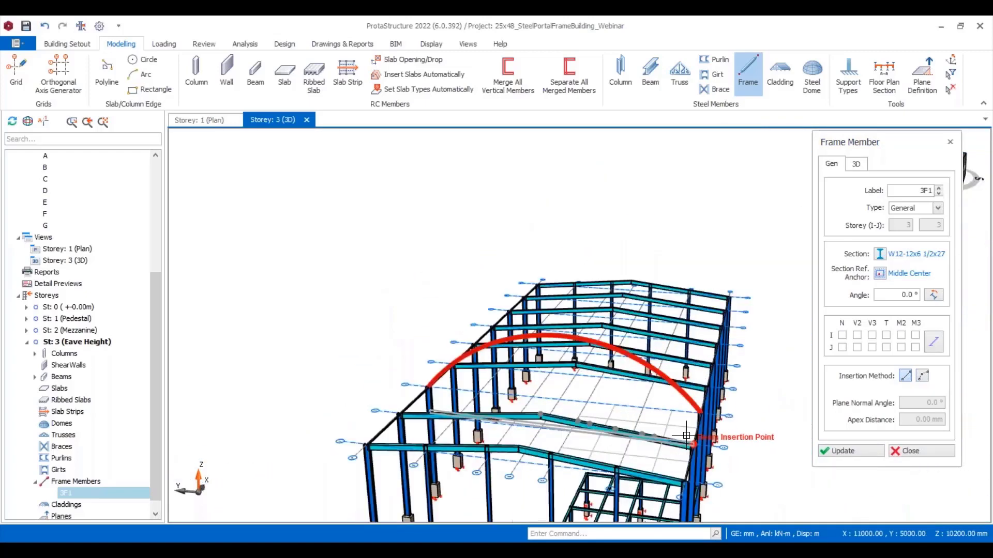
pyautogui.keyDown('shift'); pyautogui.moveTo(686, 436); pyautogui.dragTo(670, 385, button='middle'); pyautogui.keyUp('shift')
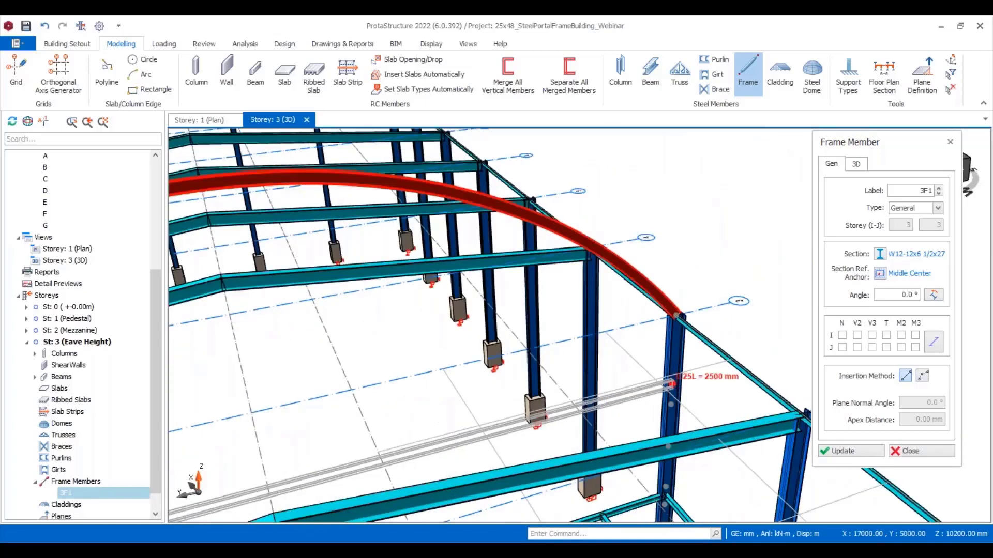
pyautogui.click(671, 384)
# Add a vertical frame member from the horizontal member's midpoint to the arch's midpoint, and a diagonal from the same lower point to the arch.
pyautogui.scroll(-5, 729, 372)
pyautogui.scroll(1, 627, 397)
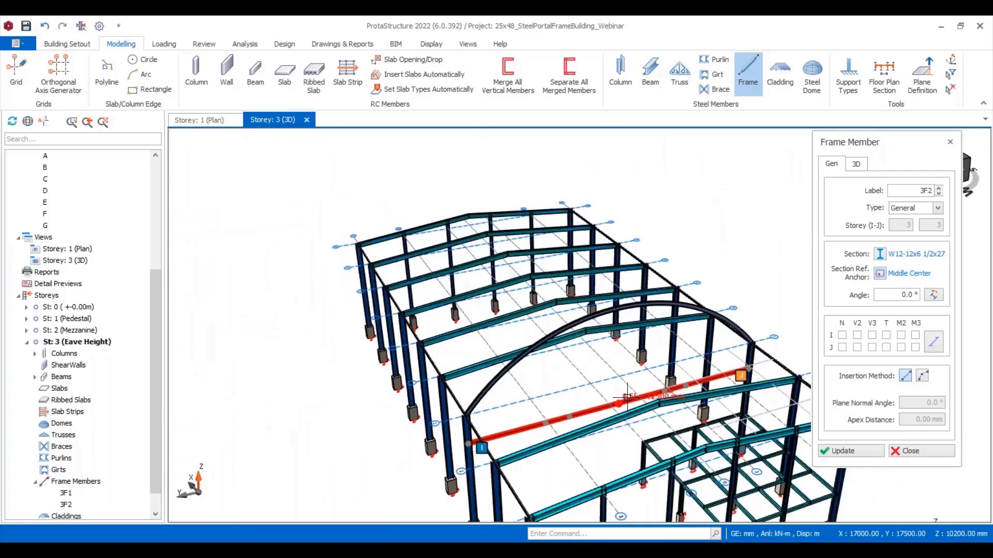
pyautogui.scroll(3, 627, 398)
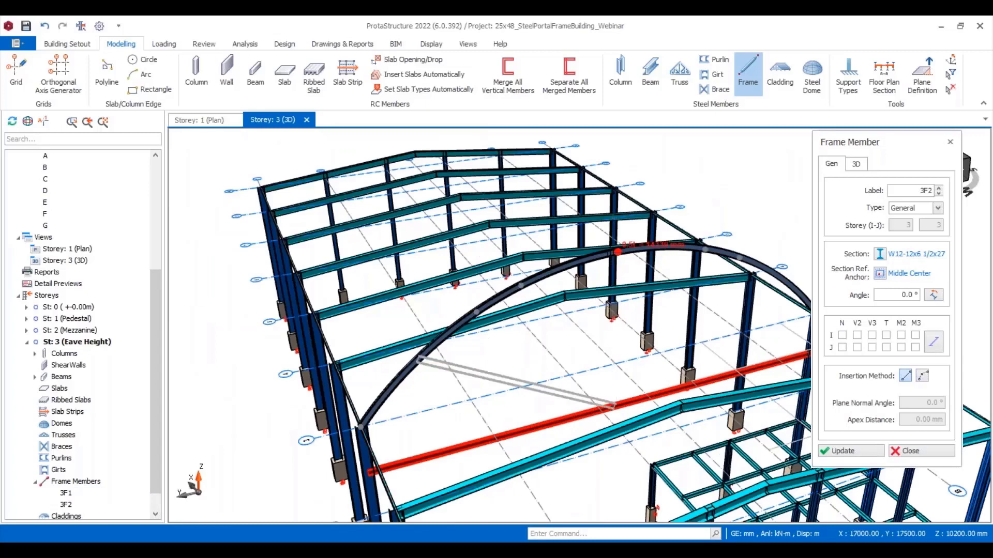
pyautogui.click(617, 251)
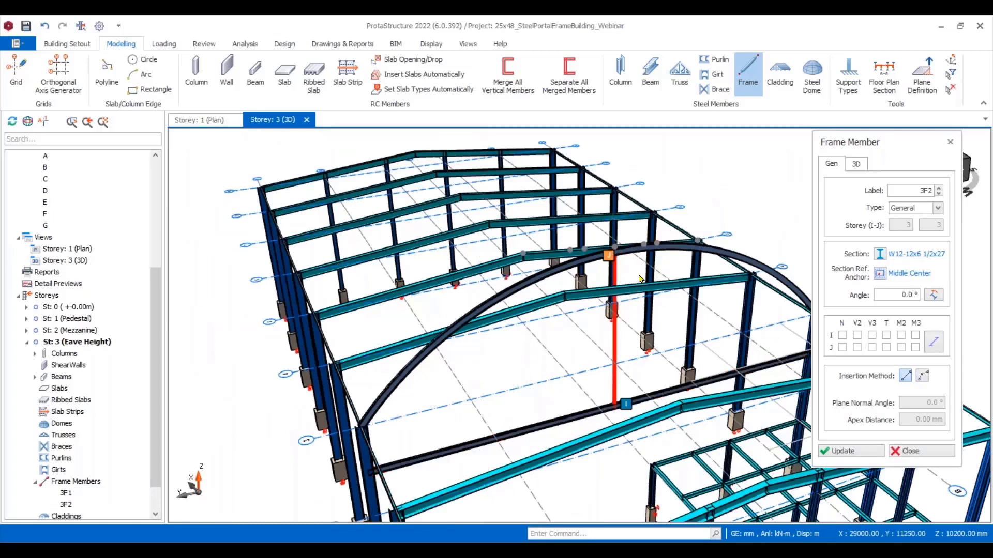
pyautogui.click(614, 405)
pyautogui.click(439, 345)
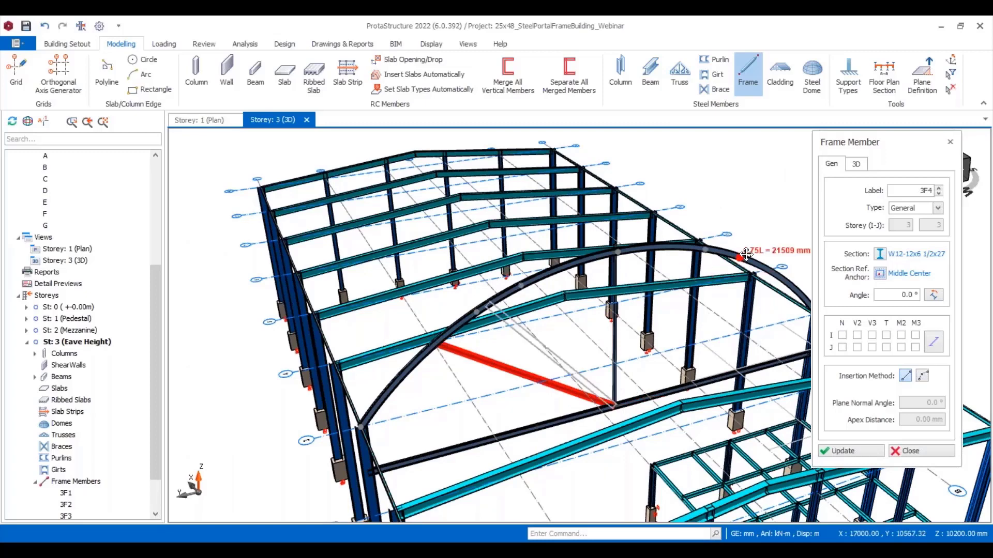
# Add a diagonal frame member from the horizontal member's midpoint to the arch's 0.75L (21509 mm) point, without splitting it at supporting spans.
pyautogui.scroll(5, 746, 255)
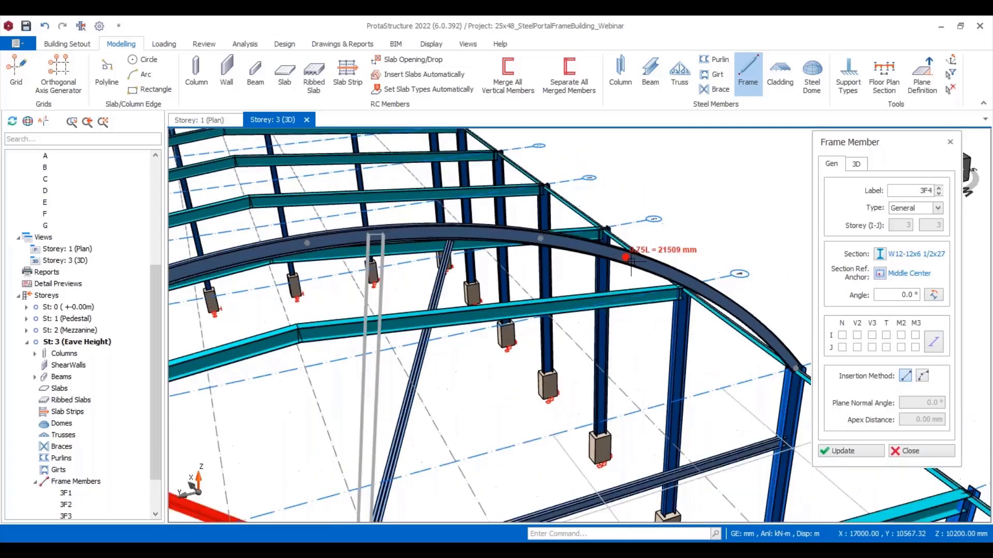
pyautogui.click(625, 256)
pyautogui.click(591, 330)
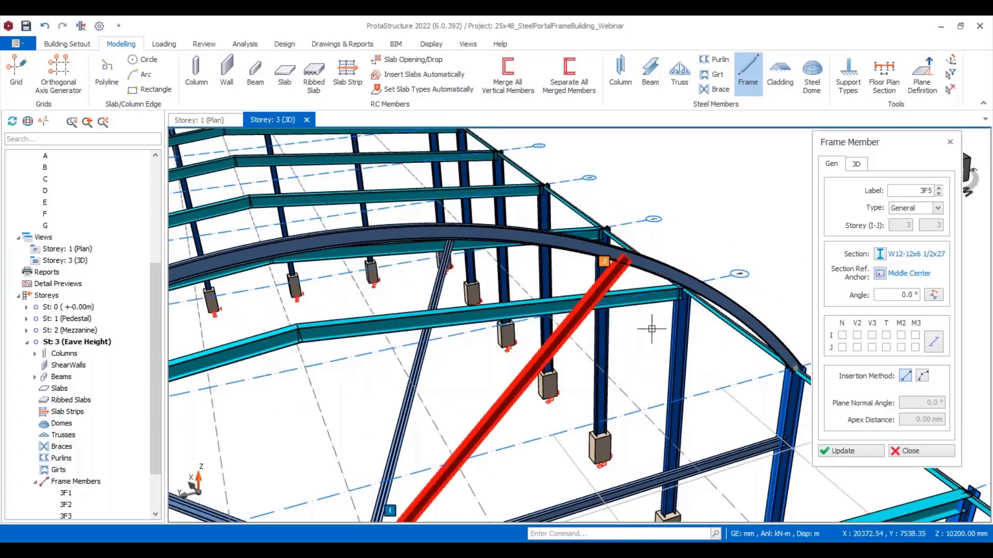
# Delete the two misplaced web members that miss the arch, keeping the diagonal that ends at its 0.75L point.
pyautogui.scroll(-5, 646, 330)
pyautogui.moveTo(732, 330); pyautogui.dragTo(701, 316, button='middle')
pyautogui.scroll(5, 708, 310)
pyautogui.press('Escape')
pyautogui.click(708, 310)
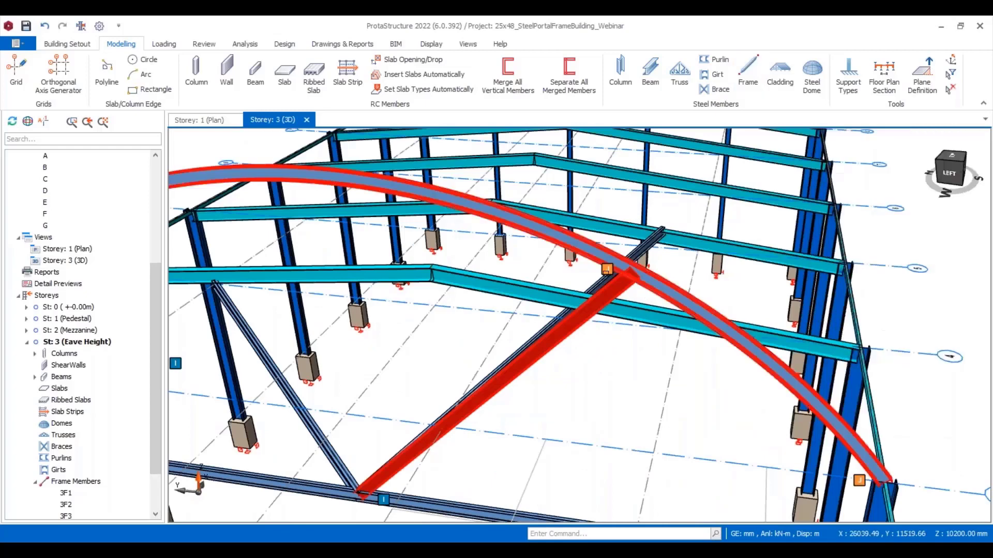
pyautogui.click(584, 335)
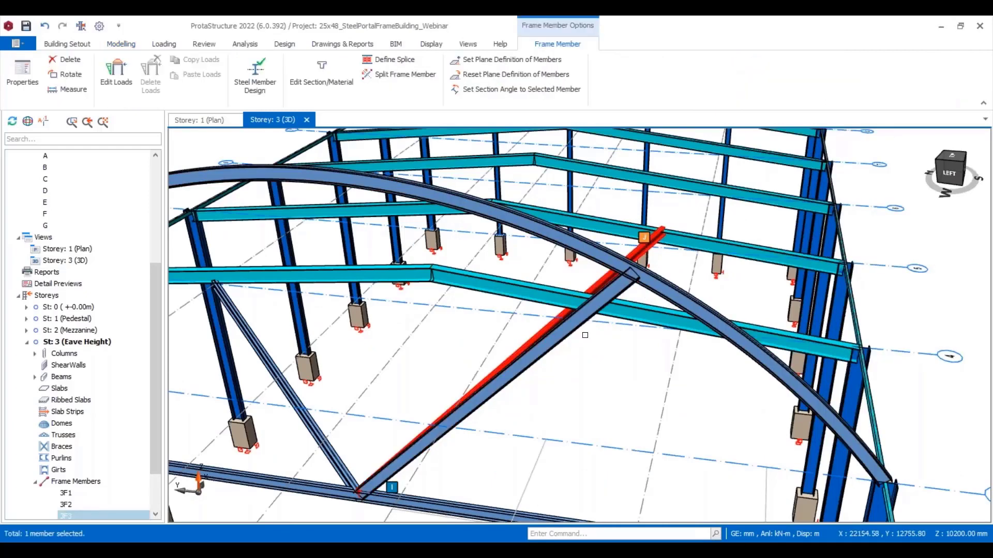
pyautogui.press('Escape')
pyautogui.scroll(-3, 585, 335)
pyautogui.moveTo(581, 326); pyautogui.dragTo(605, 331, button='middle')
pyautogui.click(435, 372)
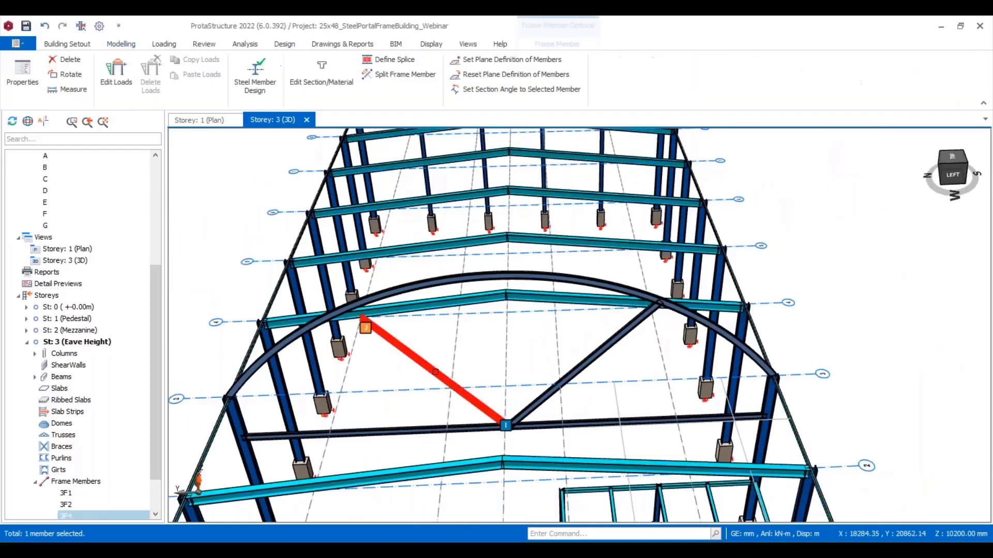
# Add a W12-12x6 1/2x27 vertical from the horizontal member's midpoint to the arch's 0.5L (14339 mm) point, without splitting it.
pyautogui.click(586, 368)
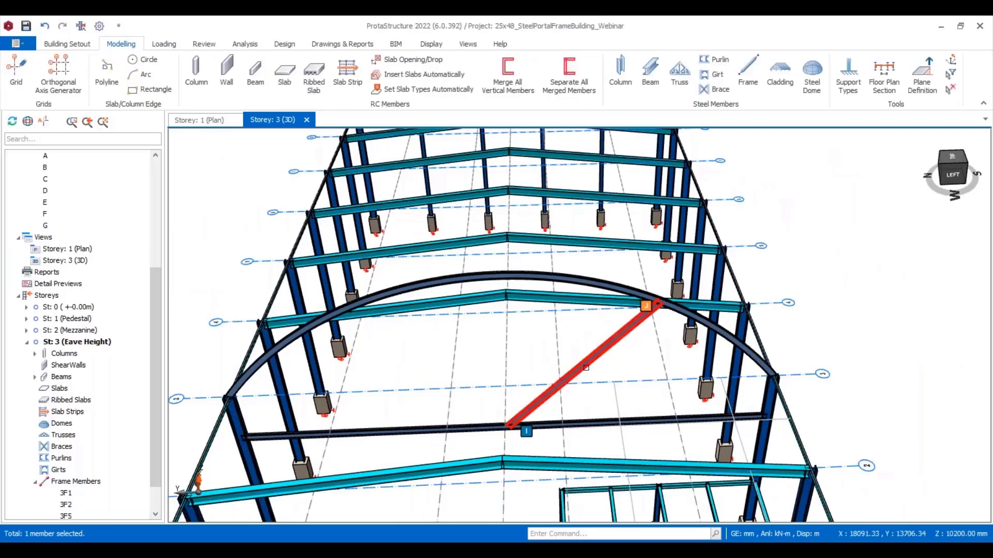
pyautogui.doubleClick(557, 396)
pyautogui.click(510, 426)
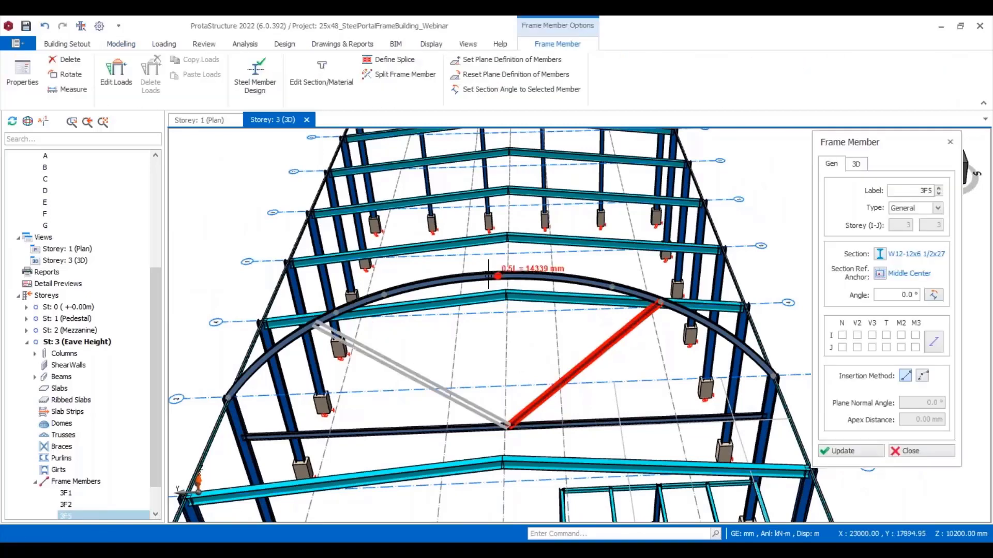
pyautogui.scroll(4, 501, 282)
pyautogui.click(491, 281)
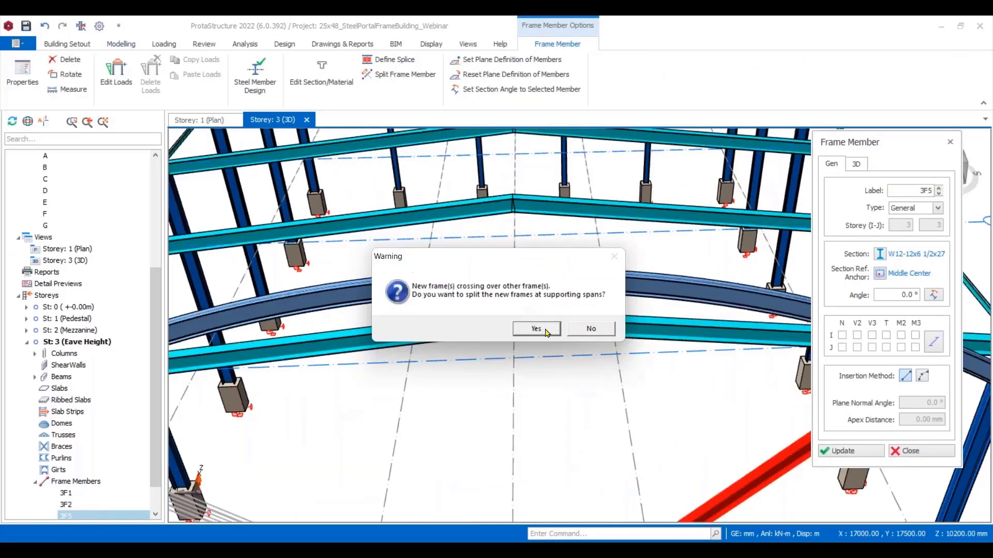
pyautogui.click(584, 329)
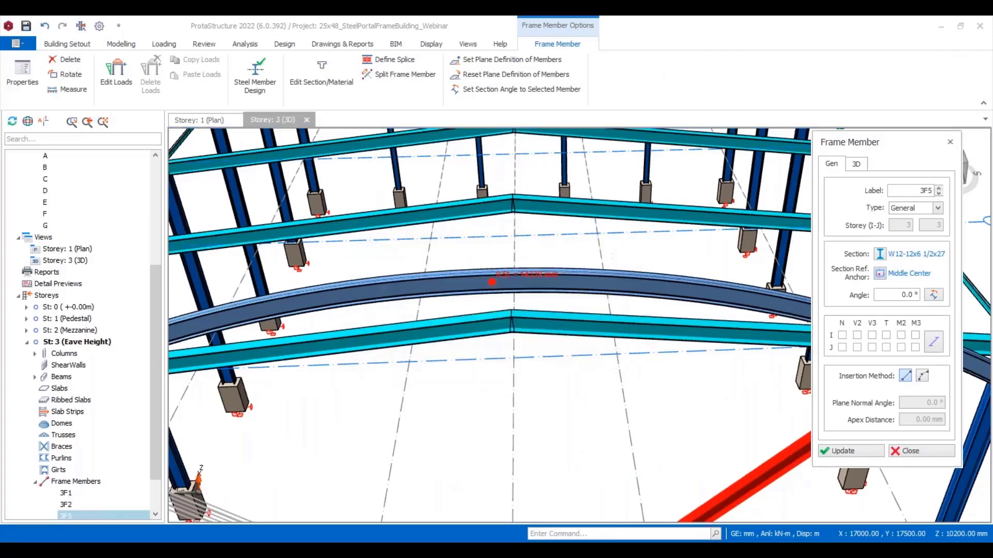
# Add an unsplit diagonal frame member from the horizontal member's midpoint to the arch, on the opposite side of the vertical from the existing diagonal.
pyautogui.scroll(-4, 609, 313)
pyautogui.click(577, 455)
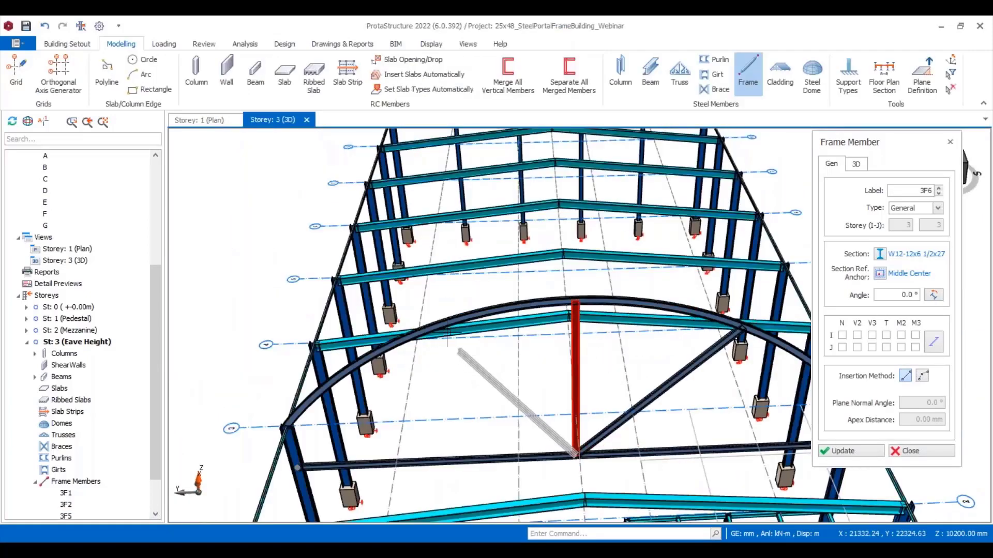
pyautogui.scroll(2, 438, 317)
pyautogui.scroll(1, 455, 311)
pyautogui.click(455, 311)
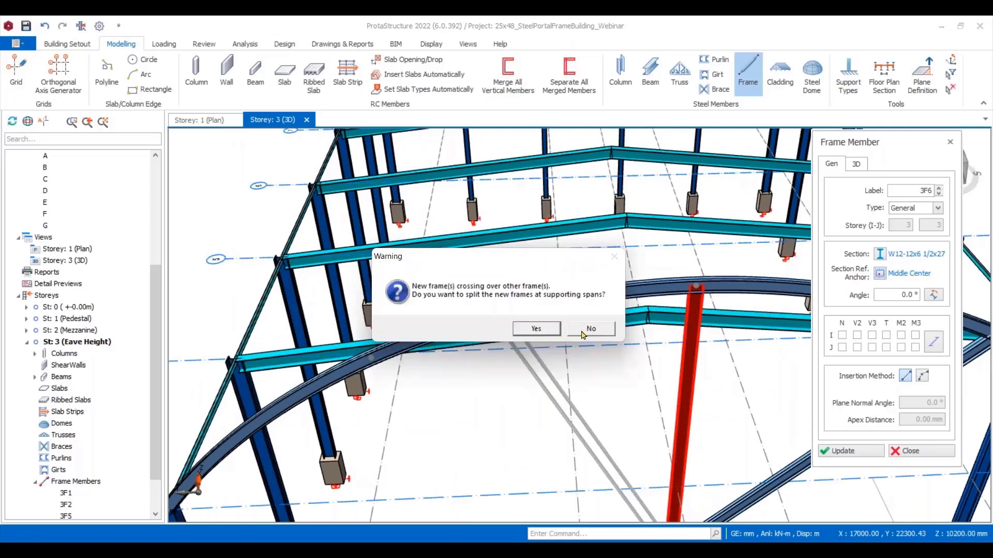
pyautogui.click(591, 329)
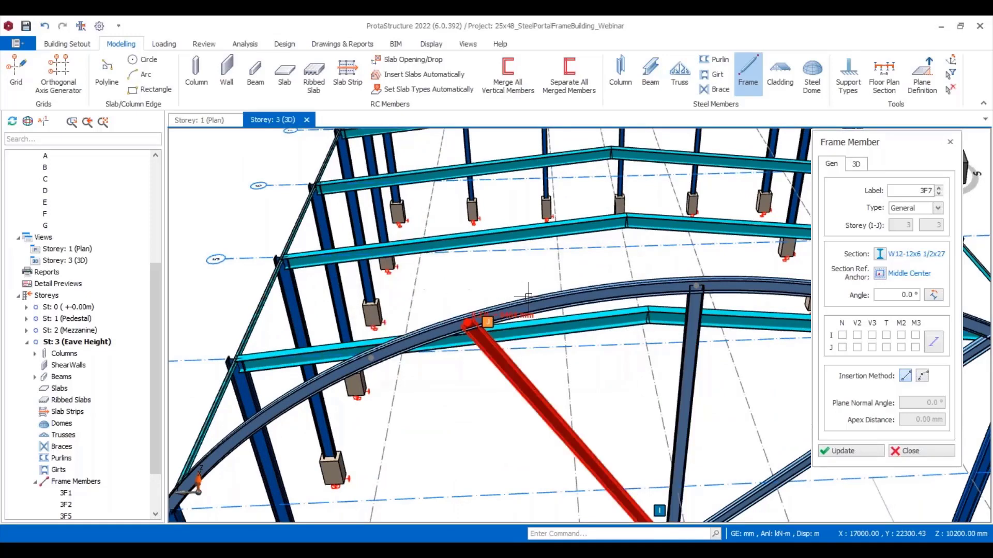
# Add an unsplit frame member from the top of the new diagonal down to the horizontal member.
pyautogui.scroll(-2, 449, 407)
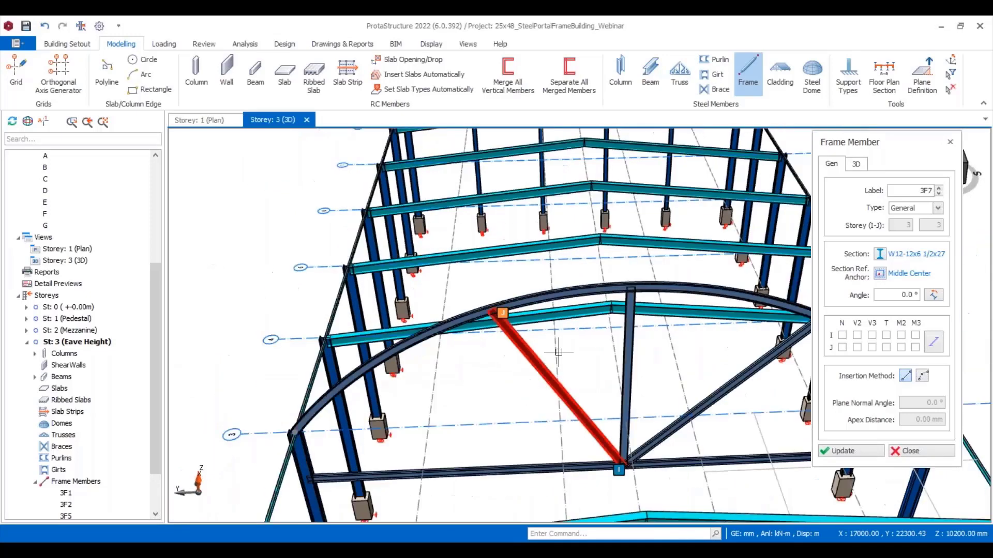
pyautogui.scroll(3, 420, 474)
pyautogui.click(421, 473)
pyautogui.click(591, 330)
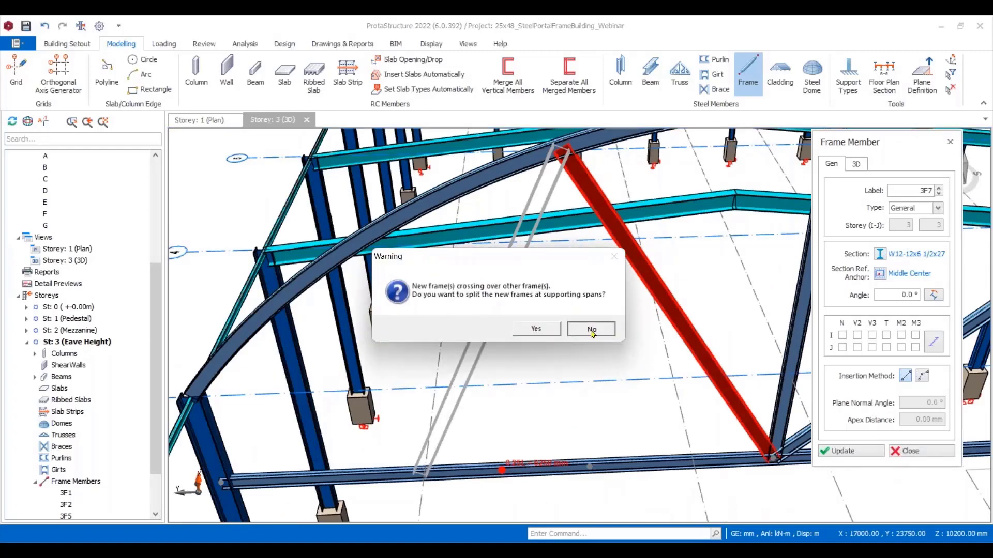
# Add an unsplit frame member from the 0.75L diagonal's top down perpendicular to the horizontal member, and finish frame insertion.
pyautogui.scroll(-5, 535, 343)
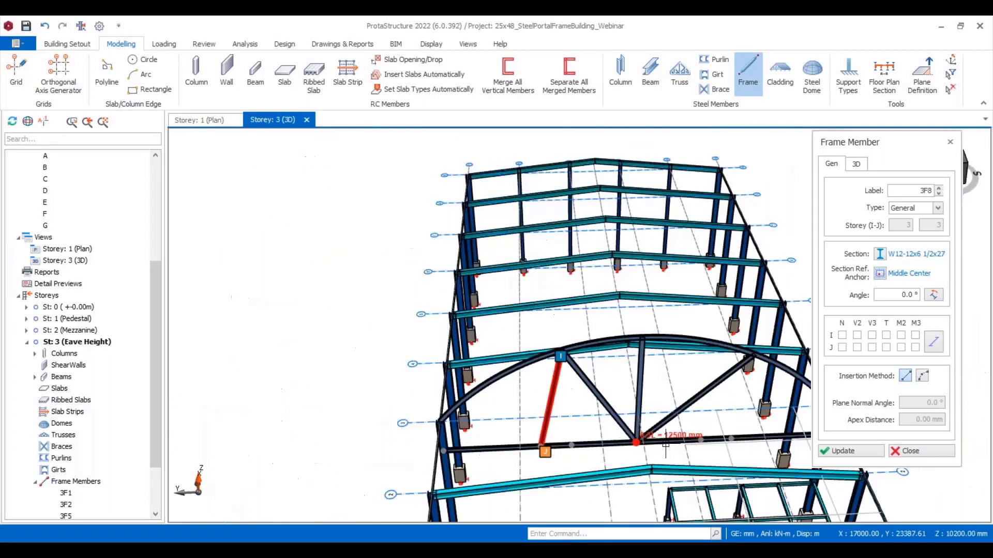
pyautogui.moveTo(666, 443); pyautogui.dragTo(468, 388, button='middle')
pyautogui.click(537, 297)
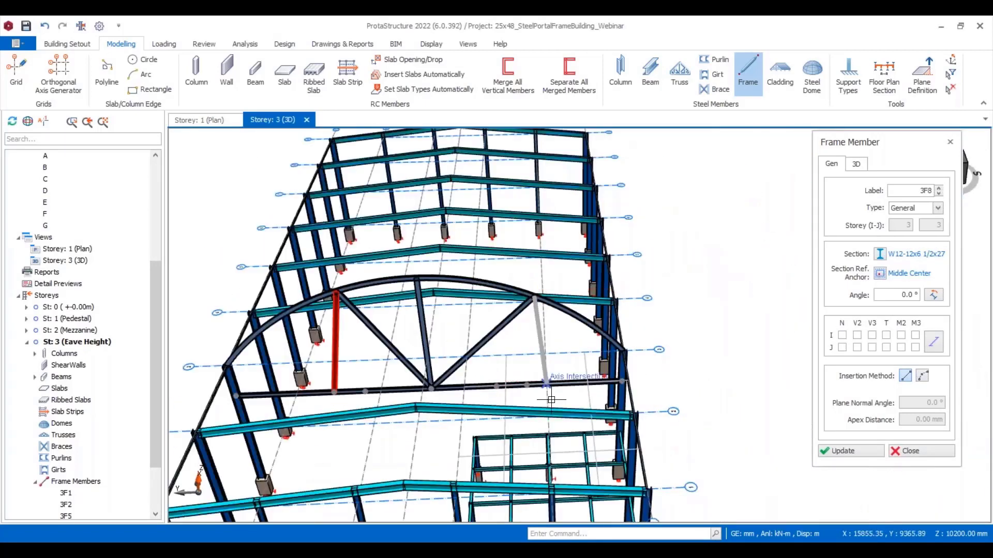
pyautogui.scroll(3, 566, 395)
pyautogui.scroll(2, 566, 395)
pyautogui.click(509, 366)
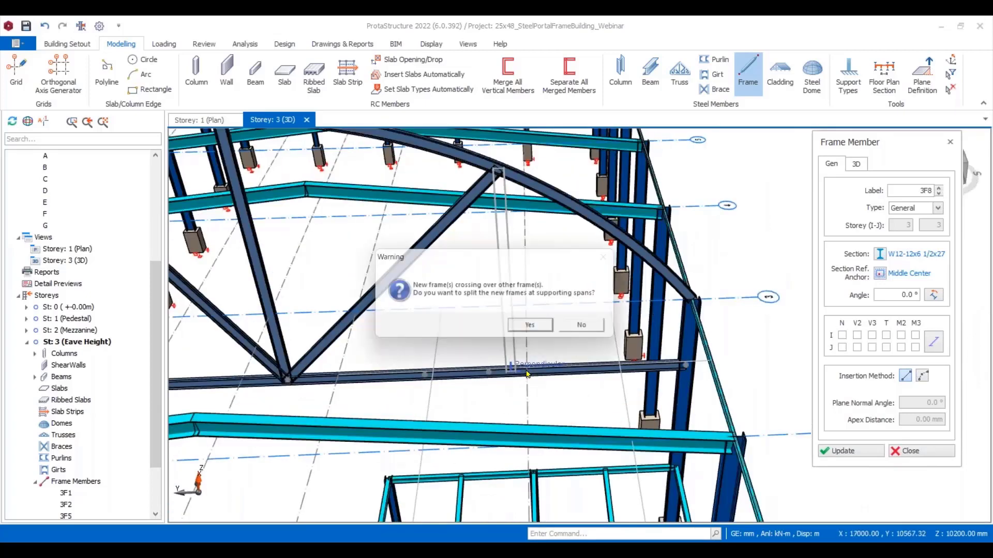
pyautogui.click(591, 329)
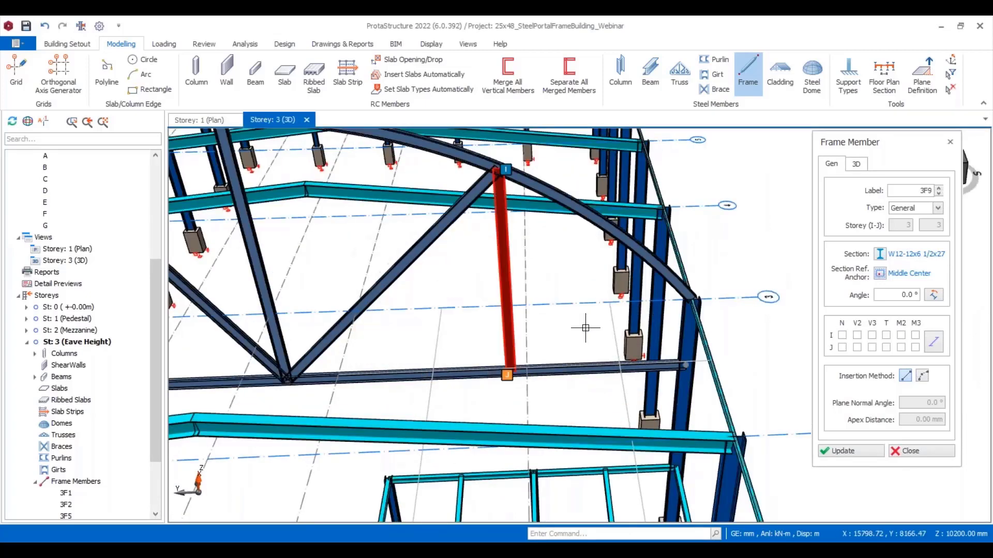
pyautogui.scroll(-6, 585, 327)
pyautogui.press('Escape')
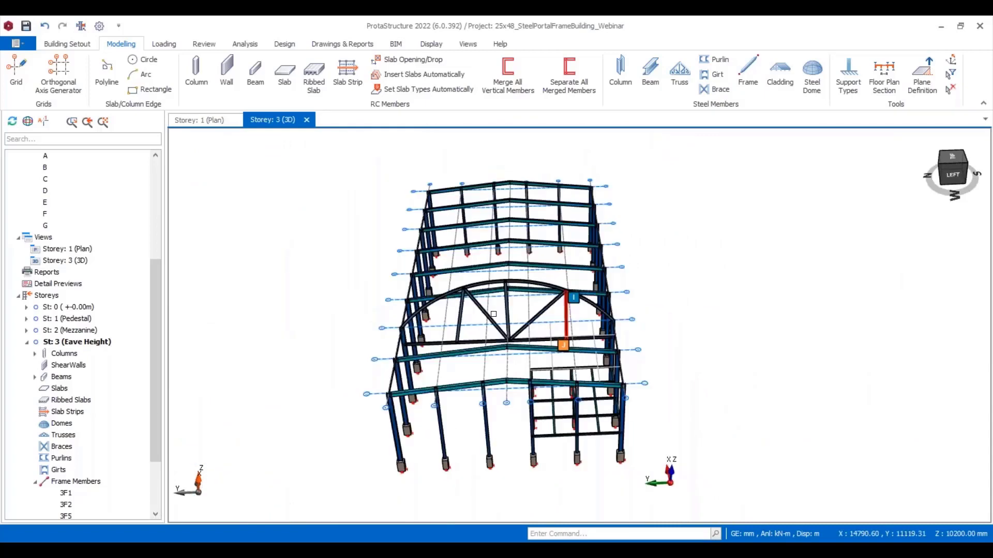
# Select the arch, the horizontal member and all five web members, and convert them to a custom truss.
pyautogui.moveTo(500, 321); pyautogui.dragTo(588, 337, button='middle')
pyautogui.scroll(5, 588, 336)
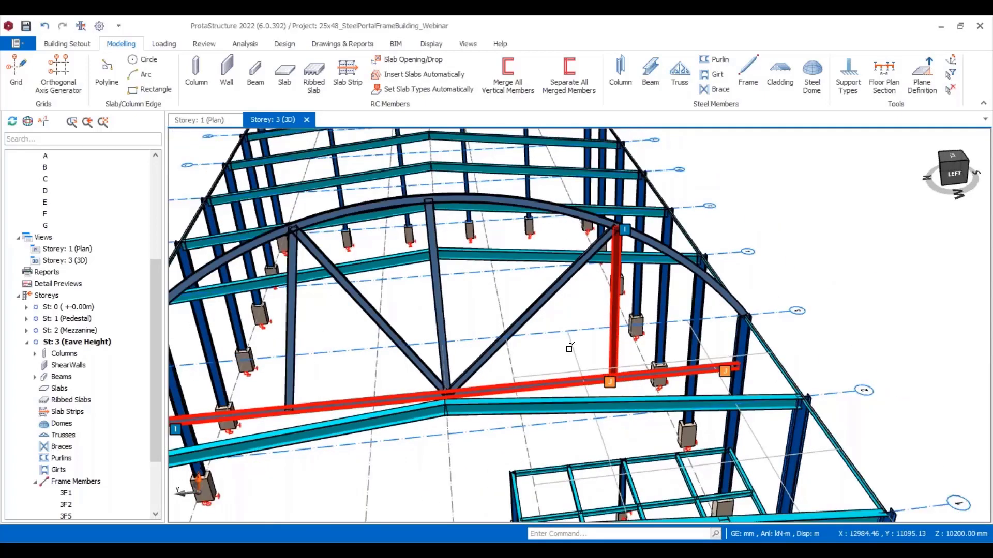
pyautogui.click(594, 379)
pyautogui.click(538, 300)
pyautogui.click(436, 259)
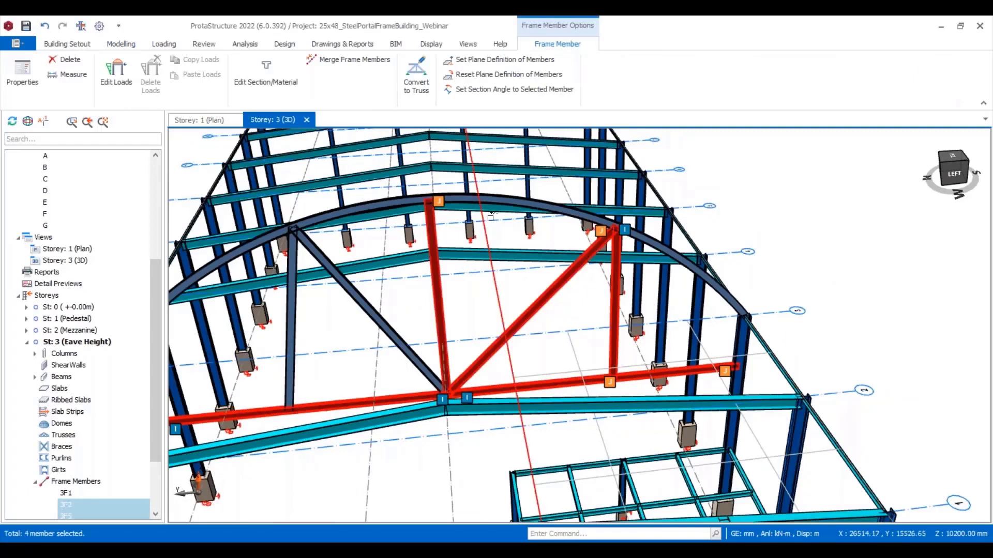
pyautogui.click(490, 217)
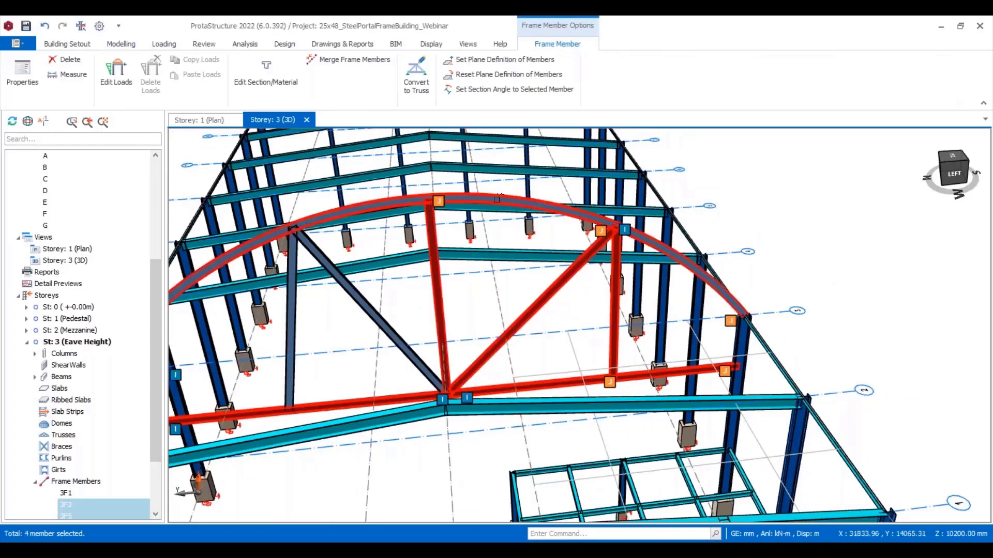
pyautogui.click(358, 302)
pyautogui.scroll(-3, 504, 365)
pyautogui.scroll(5, 504, 365)
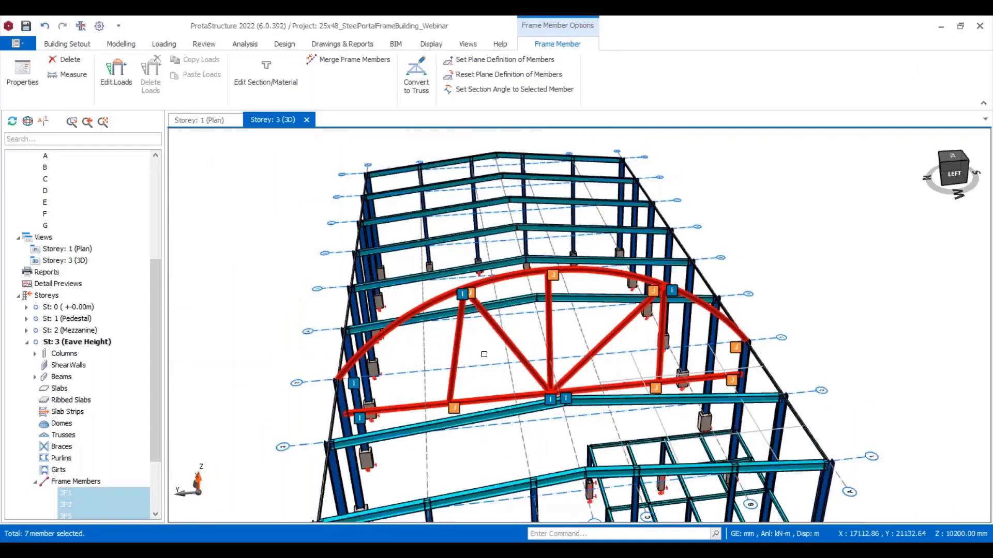
pyautogui.rightClick(533, 333)
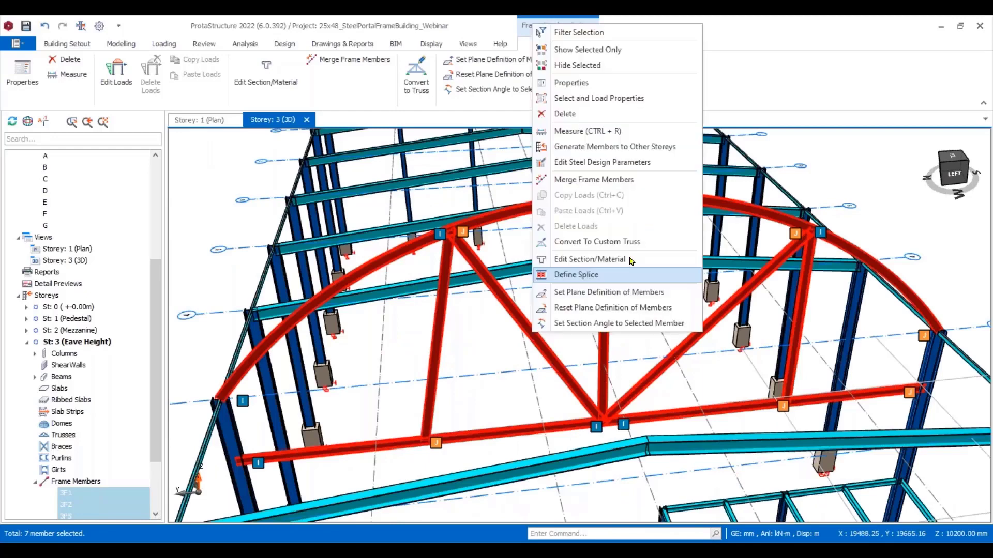
pyautogui.click(631, 248)
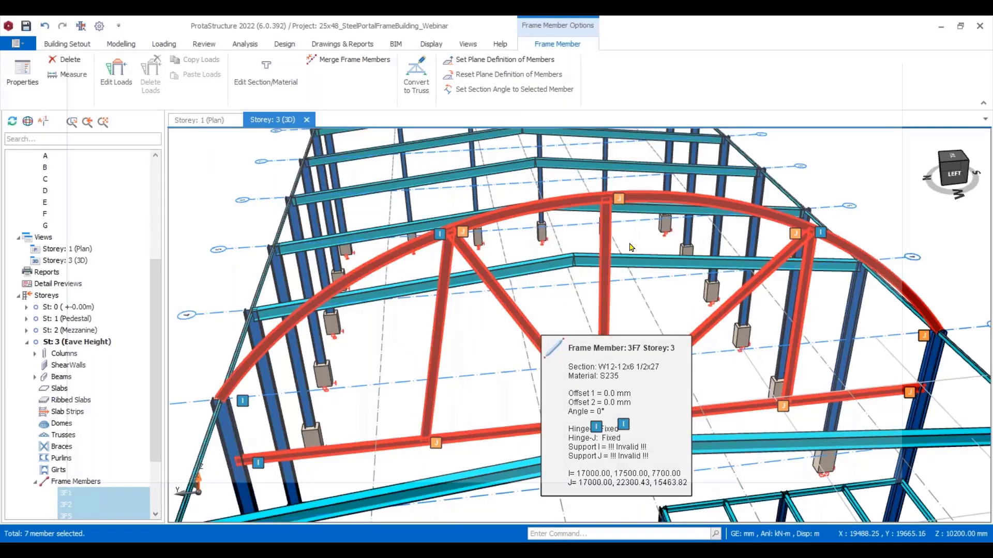
# Set the curved member as the top chord and the straight horizontal member as the bottom chord of the custom truss.
pyautogui.scroll(-3, 636, 253)
pyautogui.scroll(4, 649, 264)
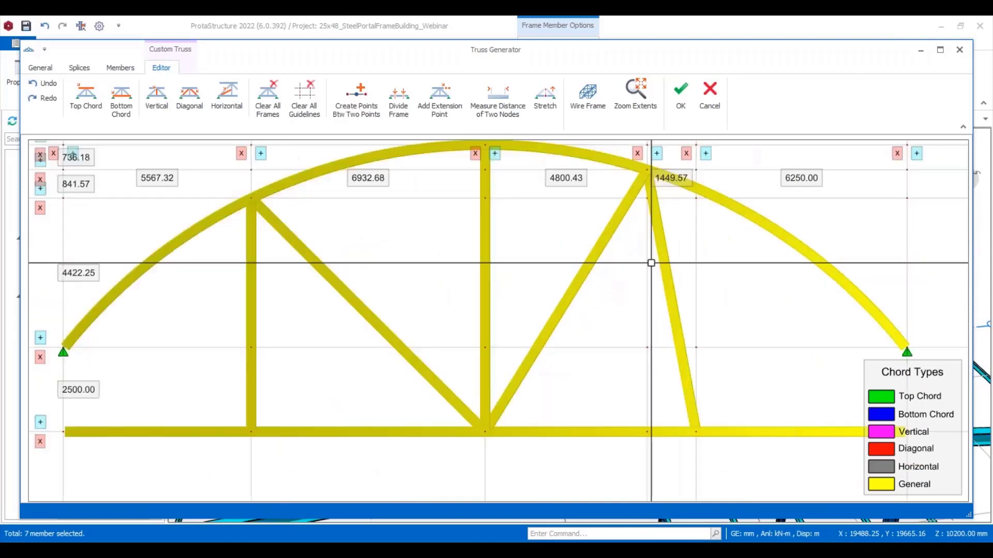
pyautogui.scroll(-6, 651, 262)
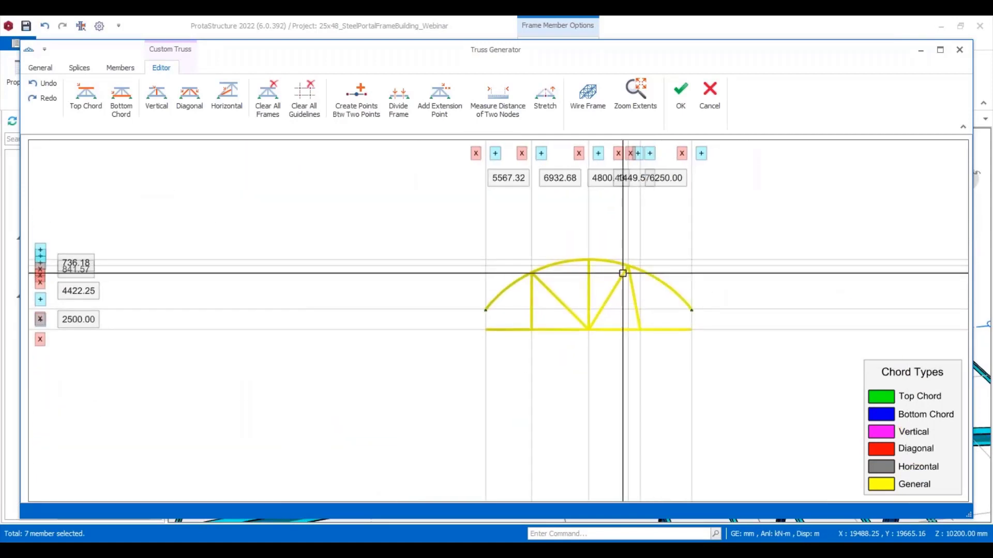
pyautogui.scroll(5, 620, 268)
pyautogui.scroll(-5, 605, 229)
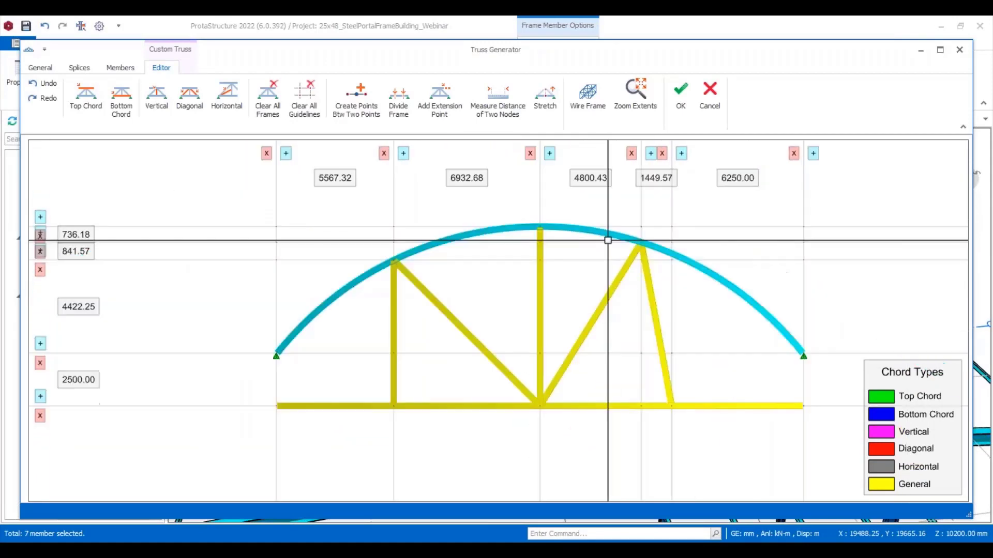
pyautogui.rightClick(591, 229)
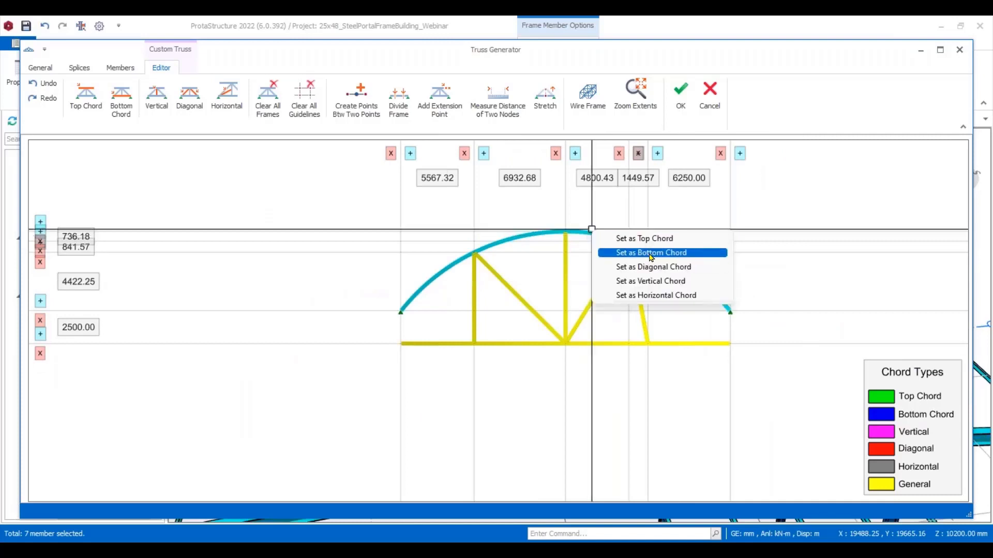
pyautogui.click(643, 238)
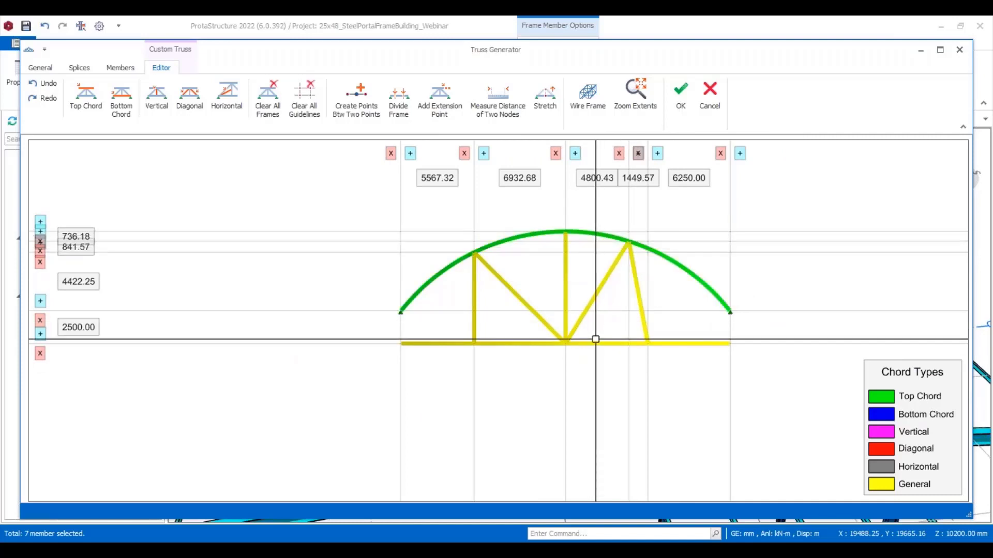
pyautogui.rightClick(596, 345)
pyautogui.click(657, 369)
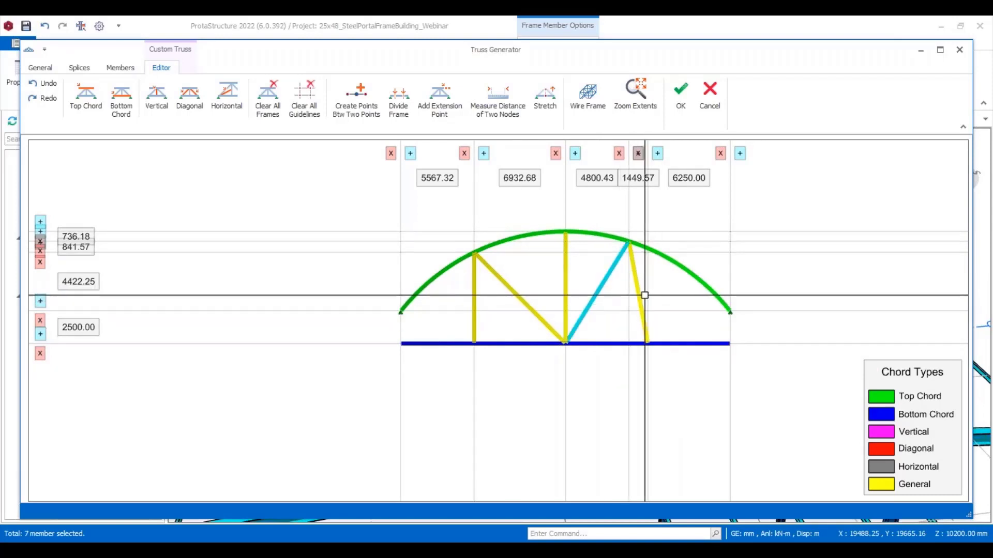
# Set the three inclined web members of the custom truss as diagonal chords.
pyautogui.click(641, 295)
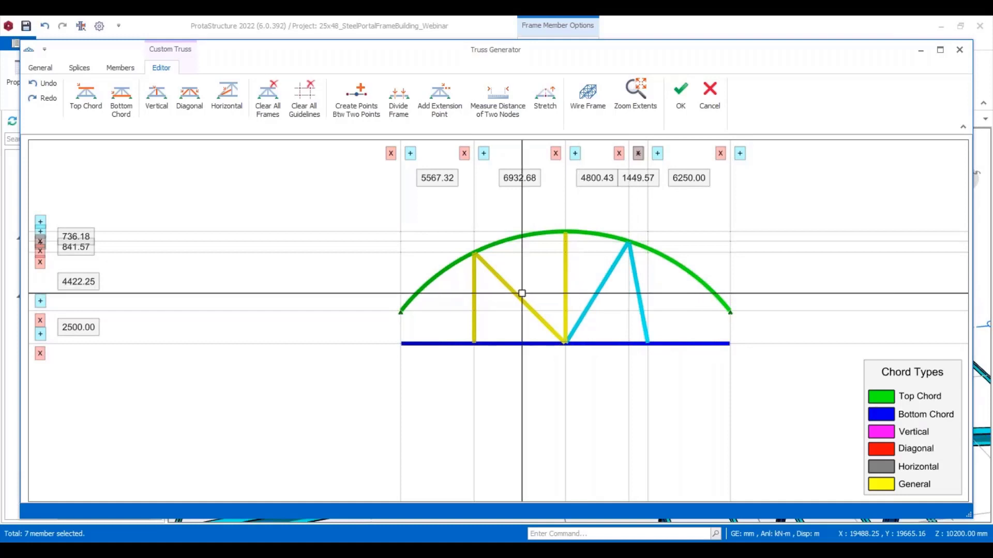
pyautogui.rightClick(516, 293)
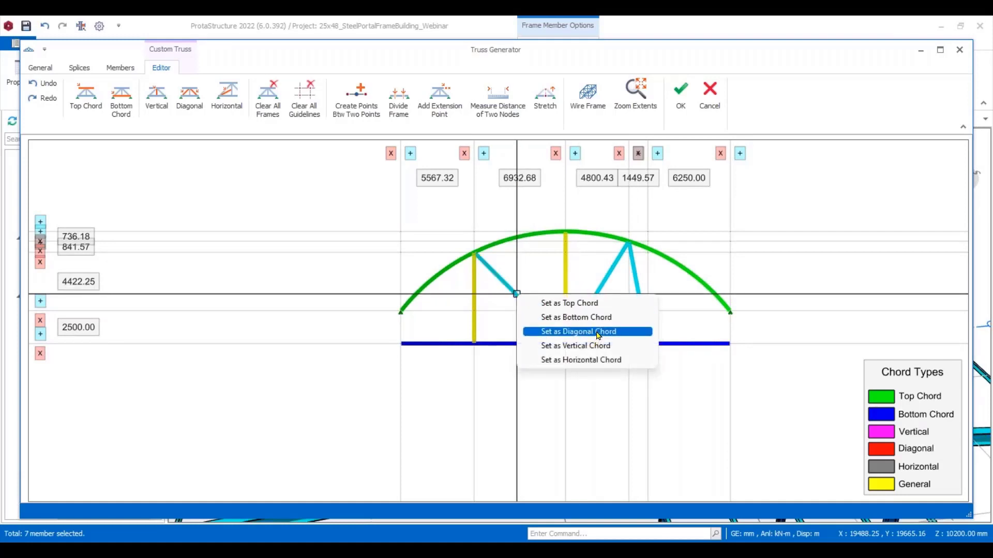
pyautogui.click(598, 332)
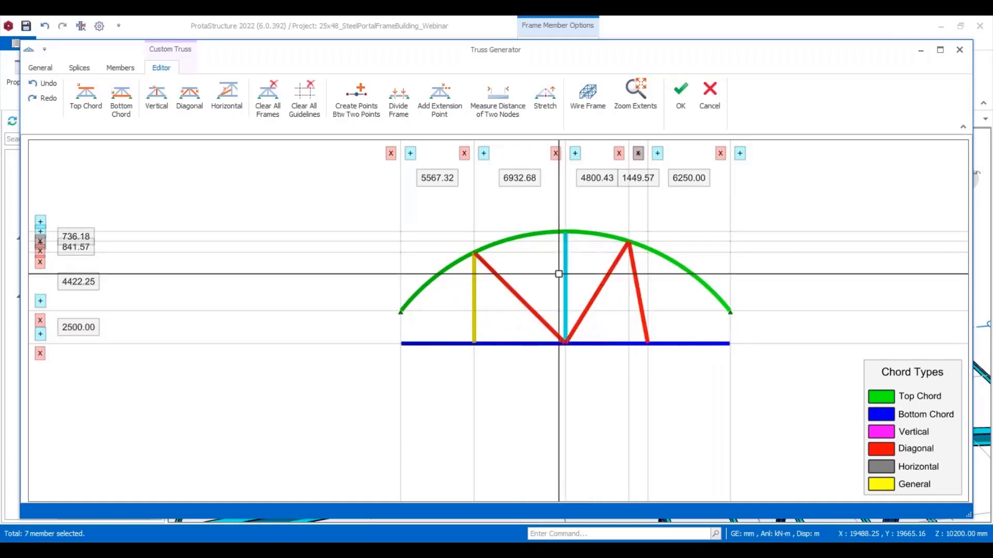
# Set the two upright web members of the custom truss as vertical chords and accept the truss.
pyautogui.click(475, 299)
pyautogui.rightClick(475, 298)
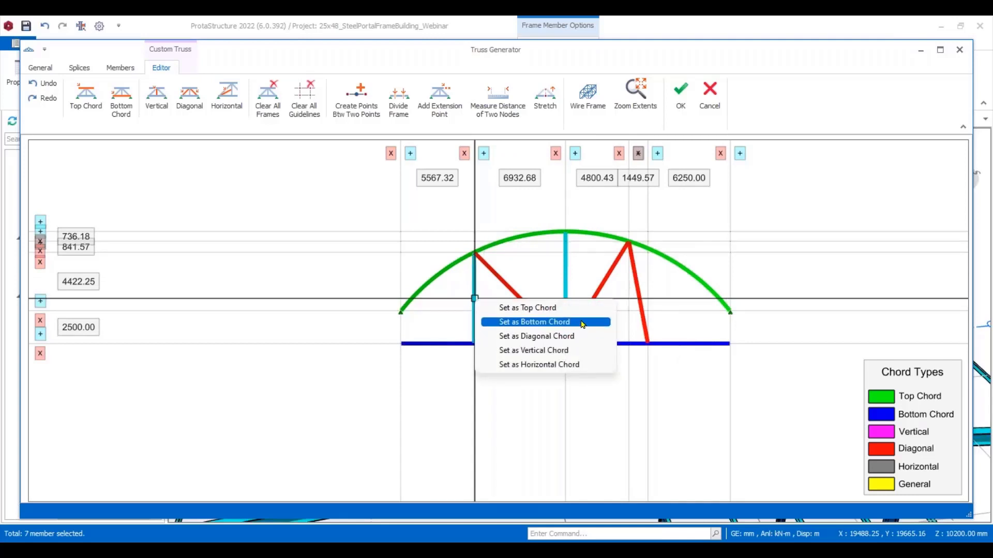
pyautogui.click(548, 351)
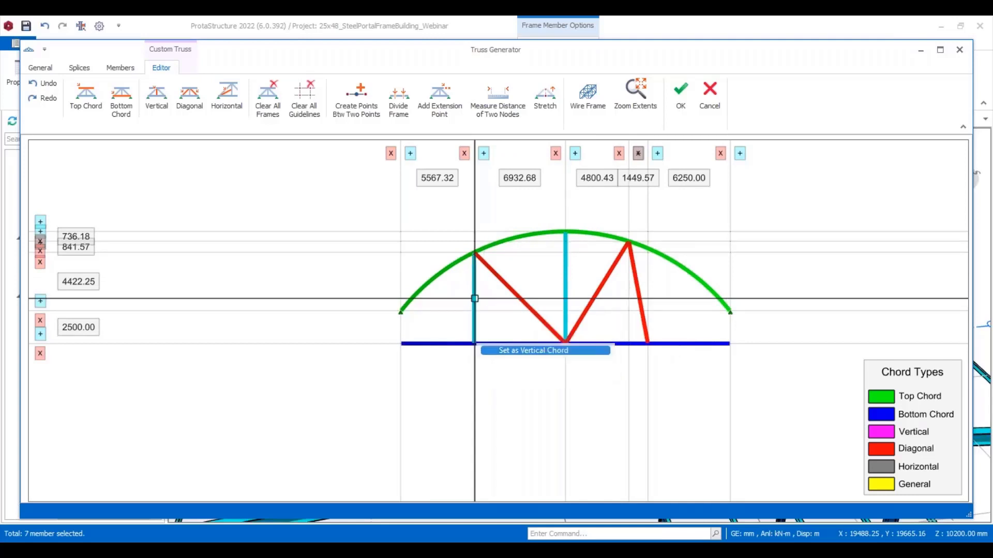
pyautogui.scroll(-2, 633, 298)
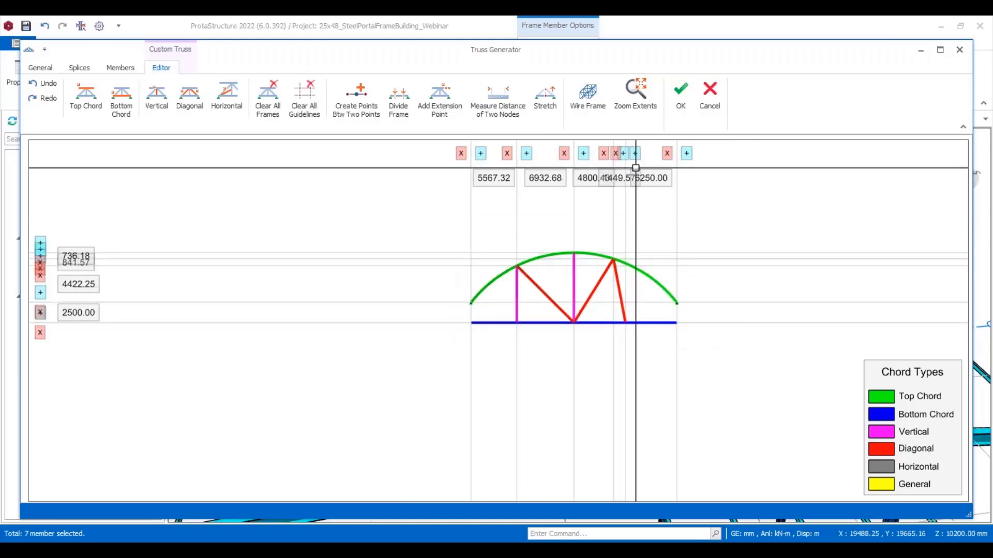
pyautogui.click(678, 93)
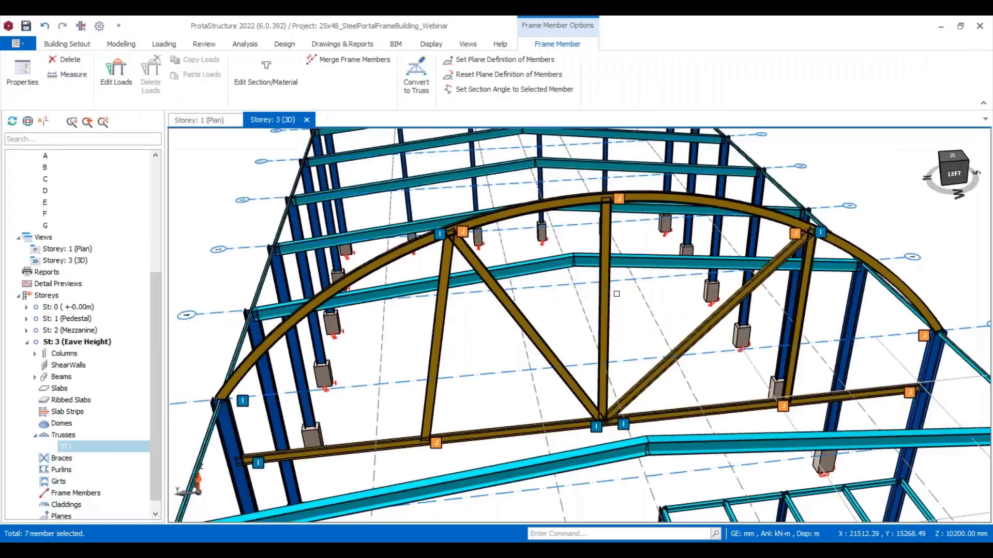
# Edit the custom truss on axis 3 and choose the Malaysian equal angle L 100x100x6 as its top chord section.
pyautogui.scroll(-2, 566, 253)
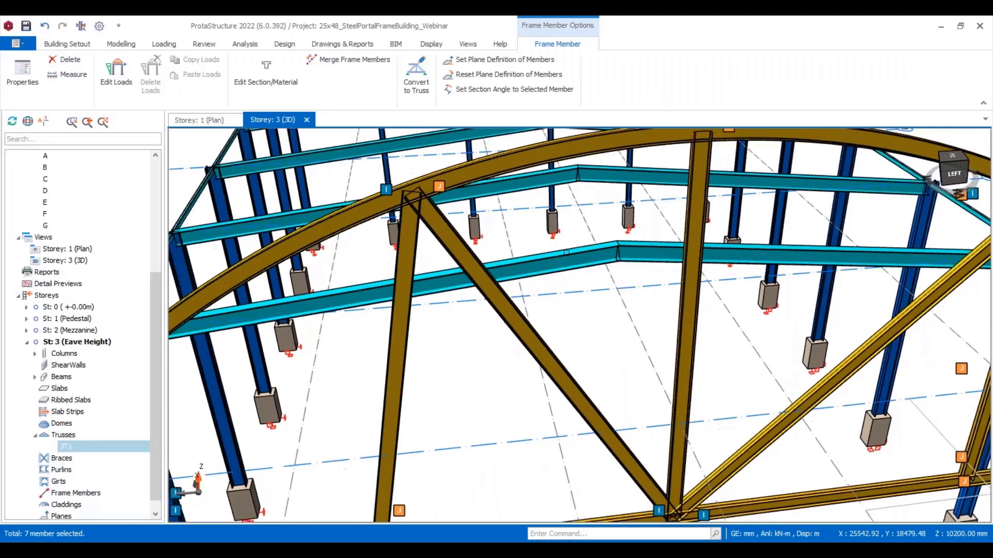
pyautogui.scroll(-6, 566, 253)
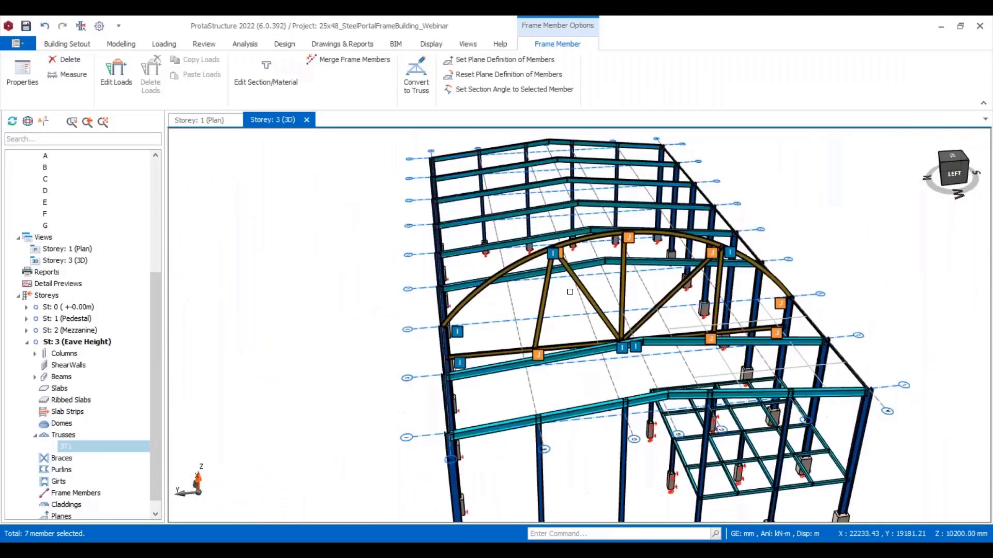
pyautogui.scroll(3, 575, 286)
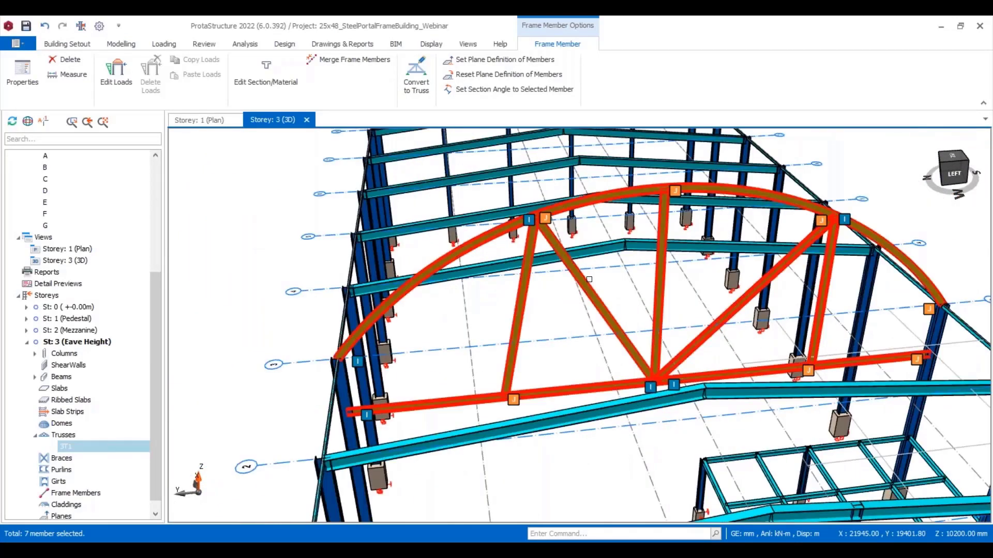
pyautogui.doubleClick(589, 279)
pyautogui.click(120, 67)
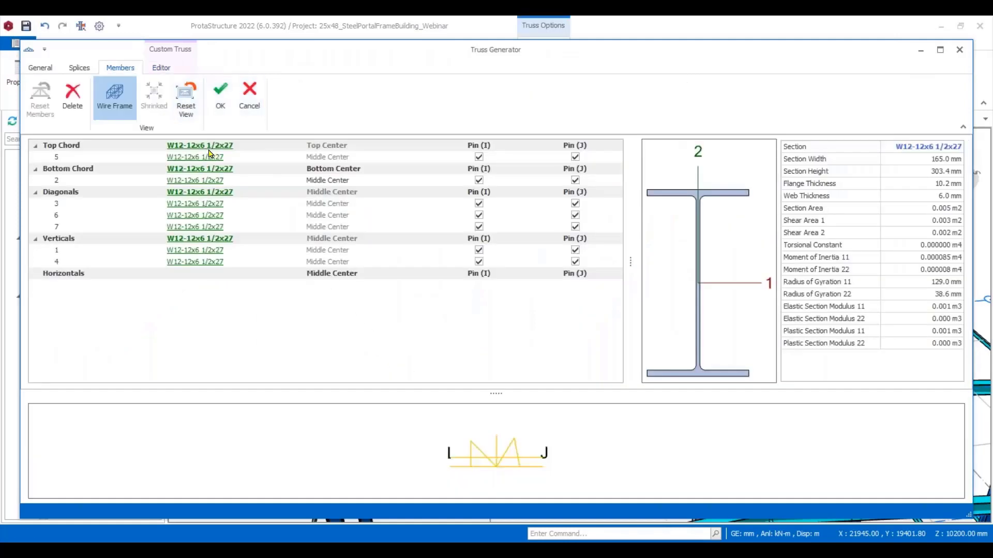
pyautogui.click(209, 154)
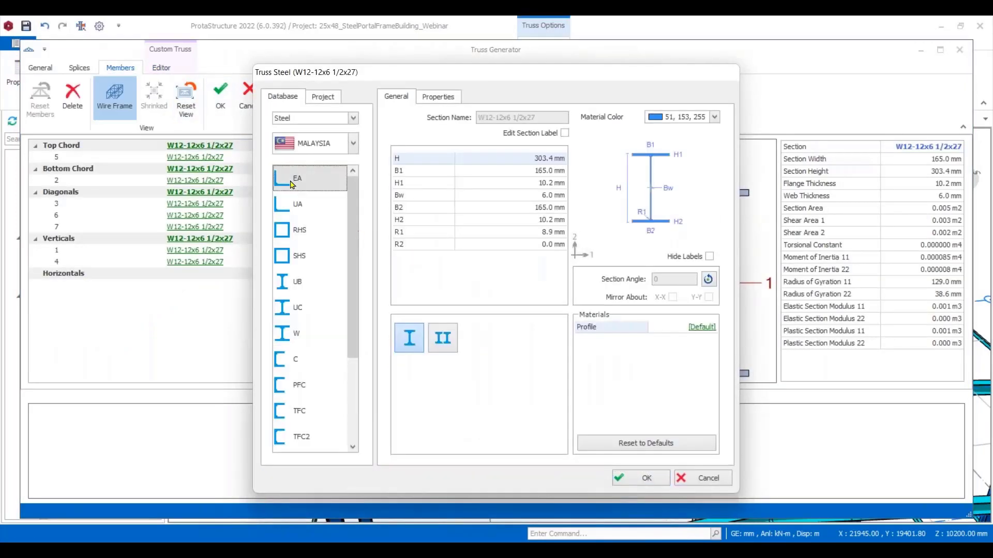
pyautogui.click(292, 182)
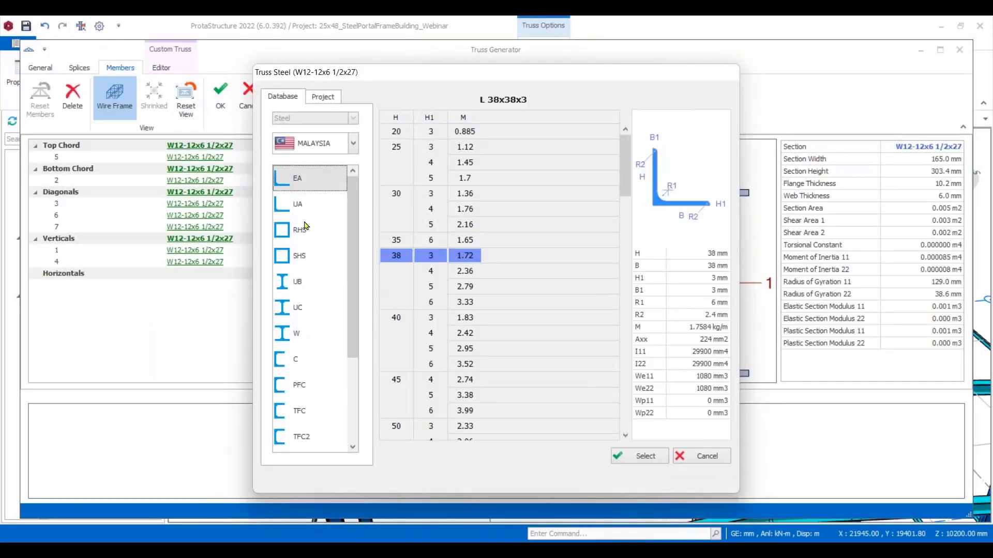
pyautogui.scroll(-10, 444, 377)
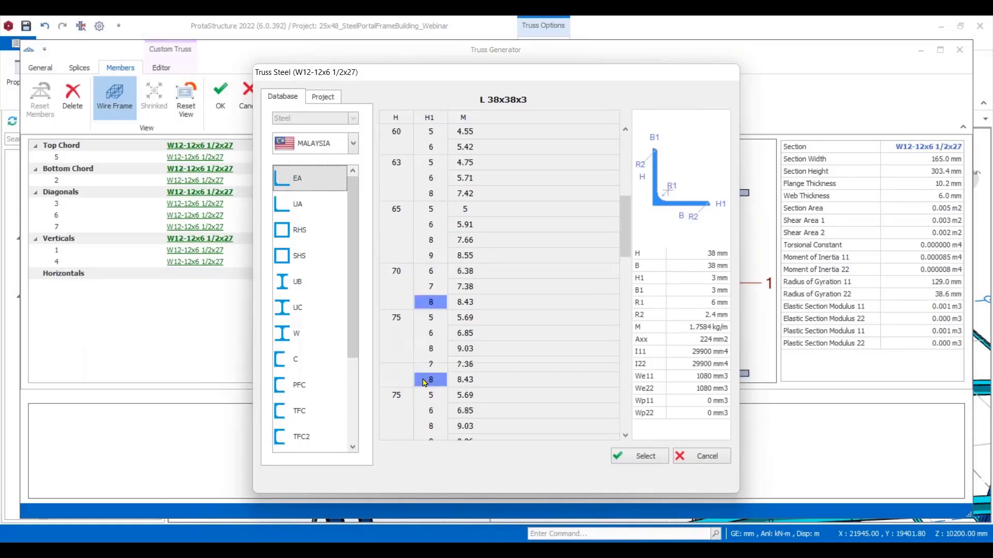
pyautogui.click(403, 336)
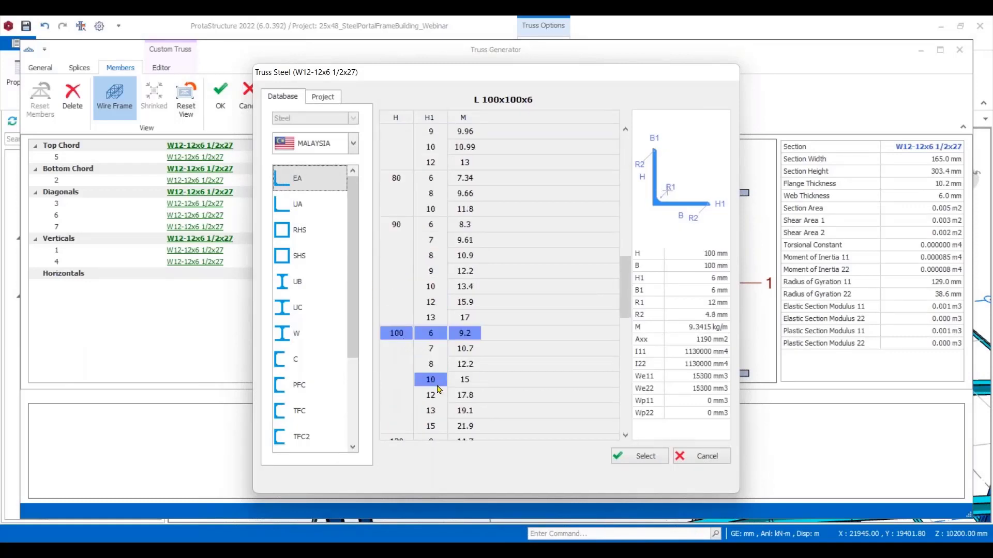
pyautogui.click(645, 456)
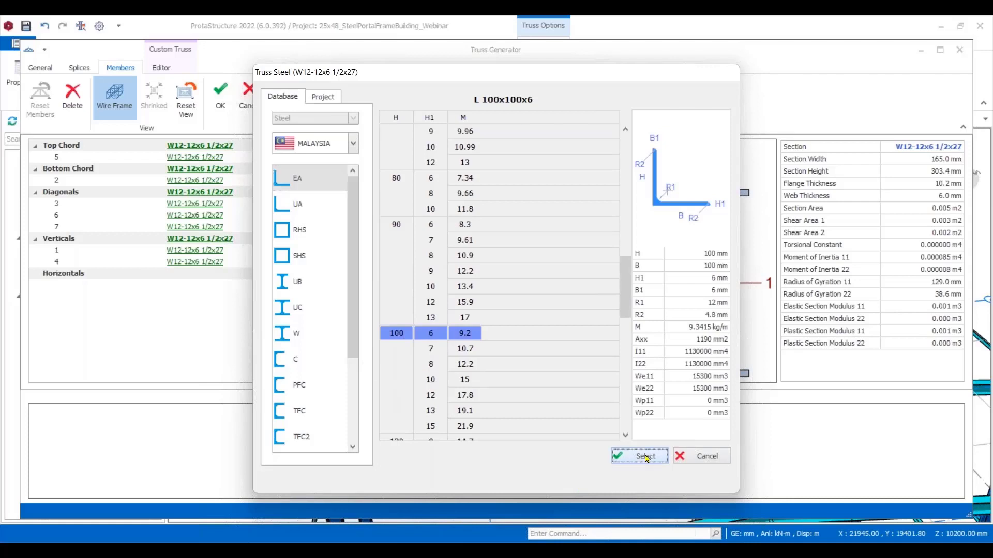
# Make the top chord a double-angle compound section of L 100x100x6 and apply it to the truss.
pyautogui.click(444, 343)
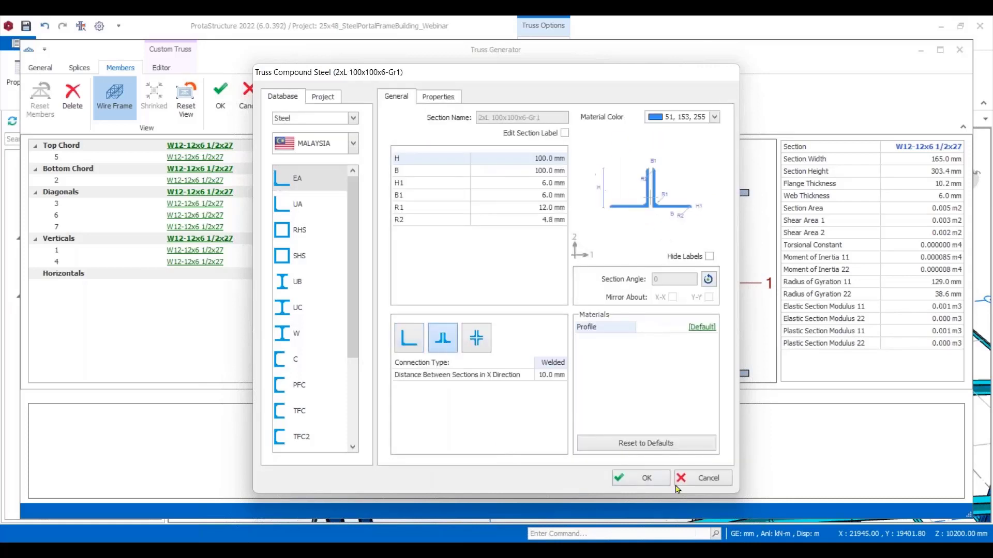
pyautogui.click(646, 483)
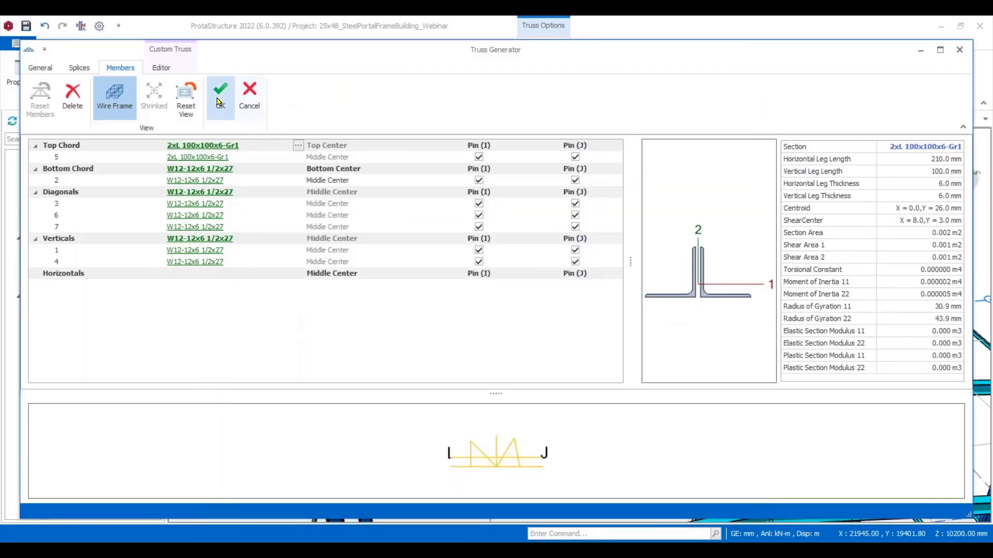
pyautogui.click(220, 98)
pyautogui.scroll(10, 598, 277)
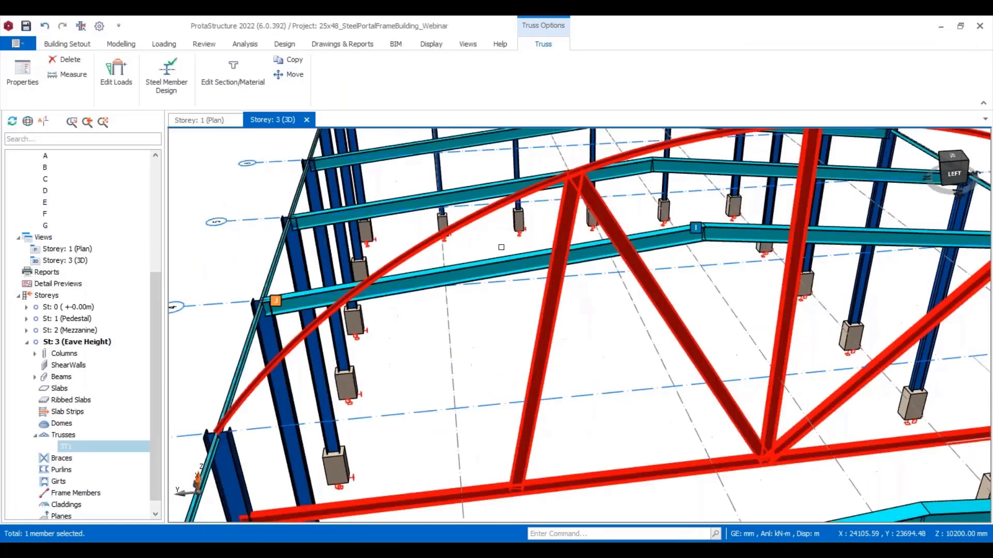
pyautogui.scroll(-10, 744, 280)
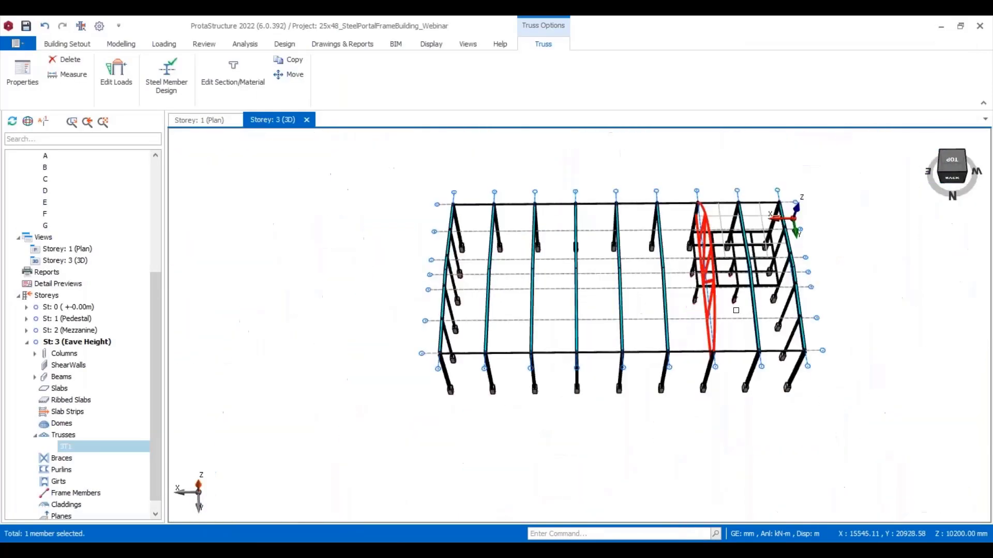
# Delete the custom truss on axis 3.
pyautogui.moveTo(772, 328); pyautogui.dragTo(666, 315, button='middle')
pyautogui.scroll(5, 666, 315)
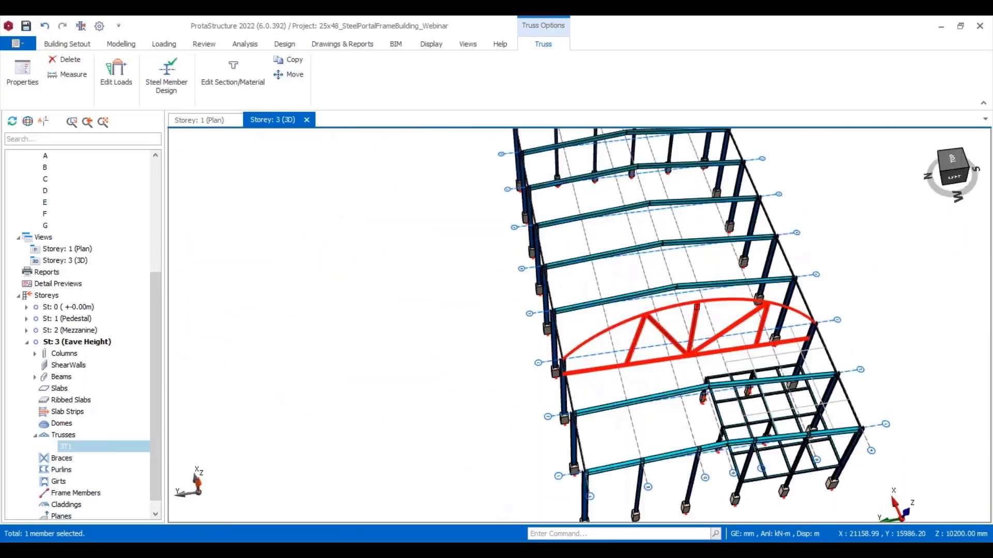
pyautogui.press('Delete')
pyautogui.scroll(4, 707, 328)
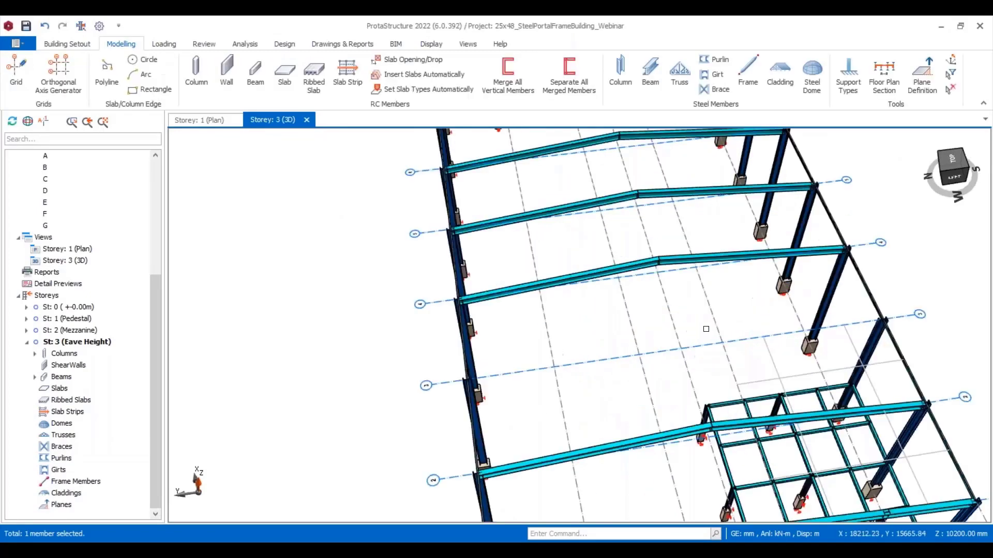
pyautogui.moveTo(707, 328)
pyautogui.mouseDown(button='middle')
pyautogui.moveTo(777, 367)
pyautogui.moveTo(784, 405)
pyautogui.moveTo(723, 387)
pyautogui.mouseUp(button='middle')
pyautogui.scroll(-5, 785, 405)
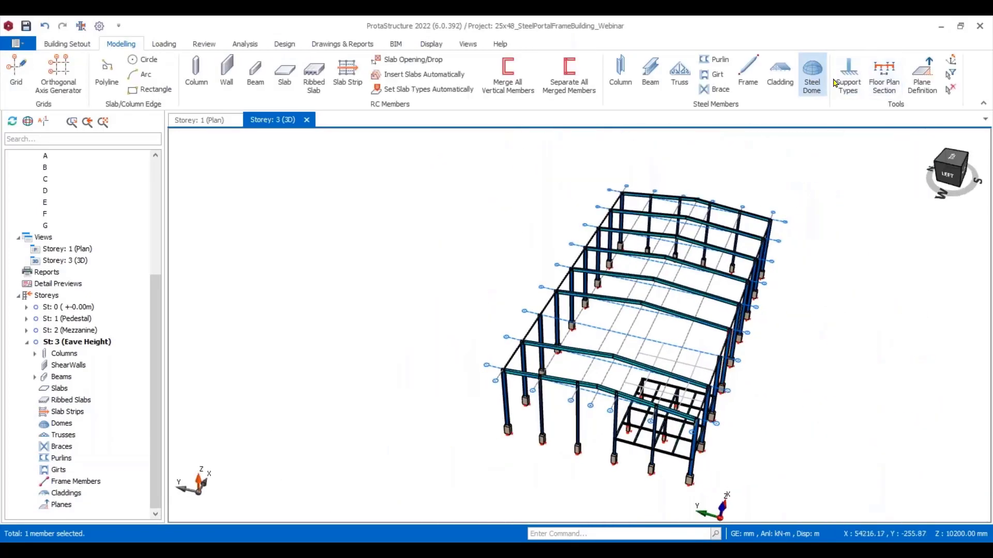
pyautogui.click(819, 77)
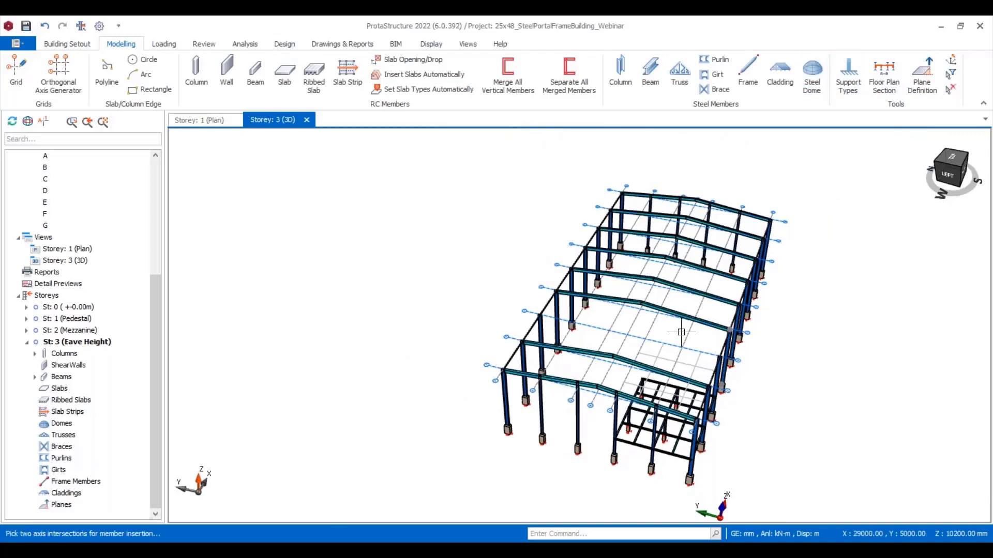
pyautogui.scroll(5, 594, 356)
pyautogui.scroll(3, 594, 356)
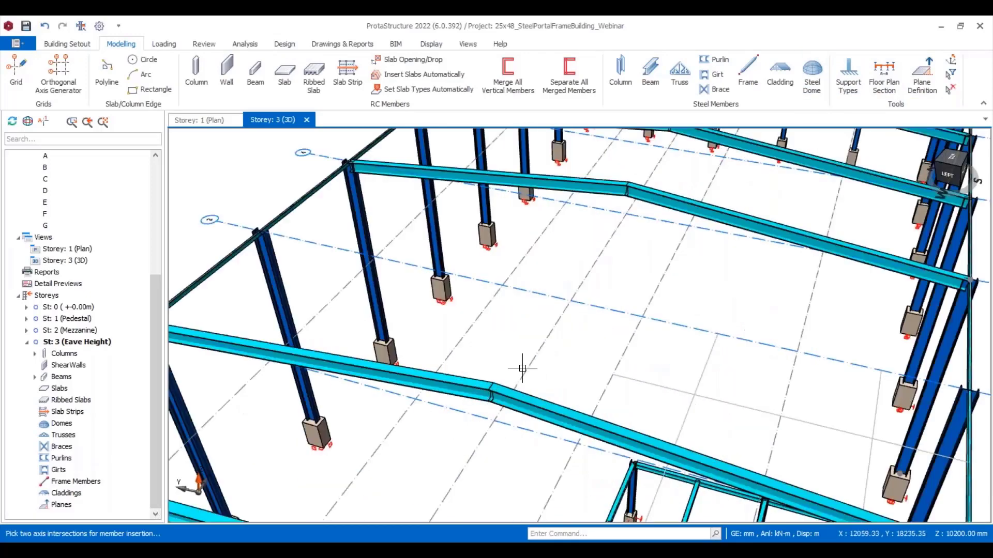
pyautogui.press('Escape')
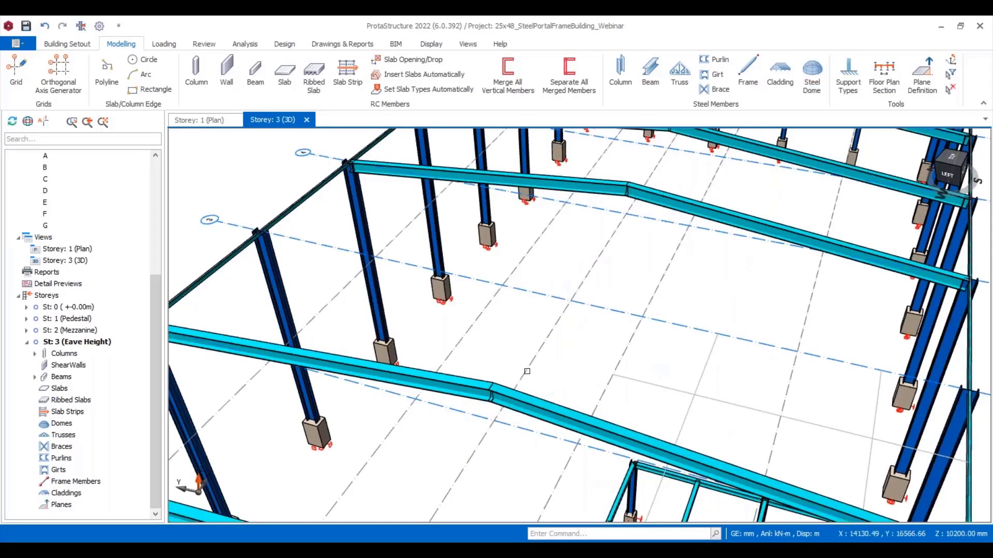
pyautogui.scroll(-10, 527, 372)
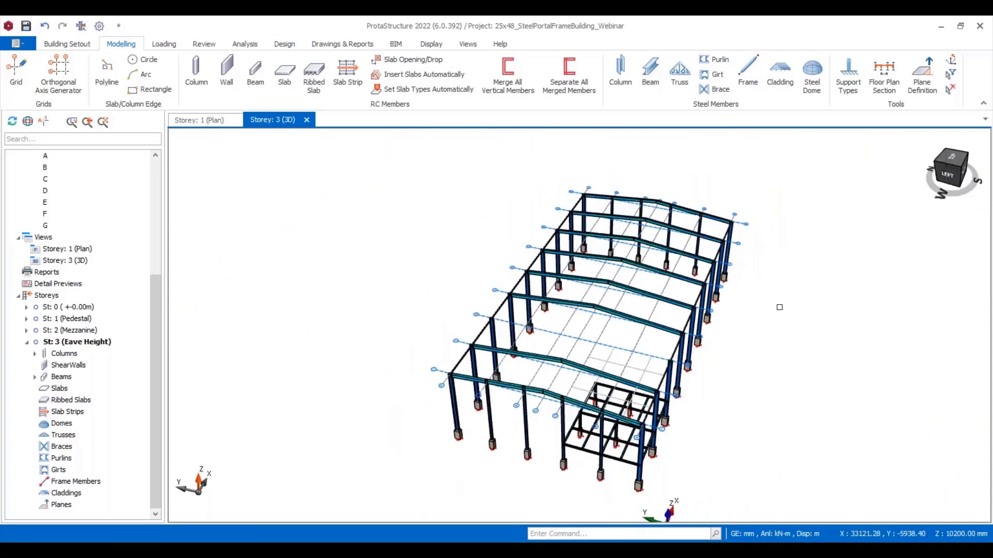
pyautogui.scroll(-5, 779, 307)
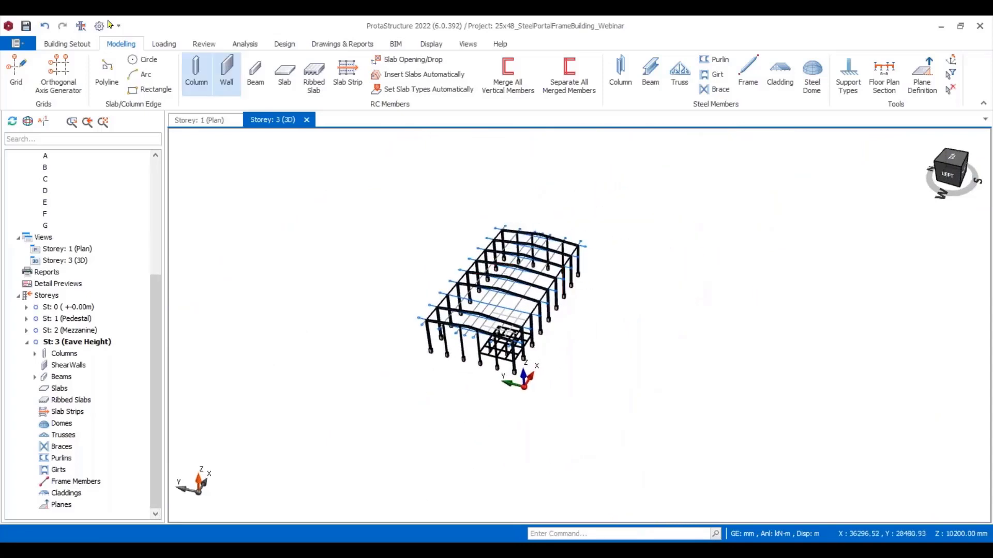
# Save the project.
pyautogui.click(26, 27)
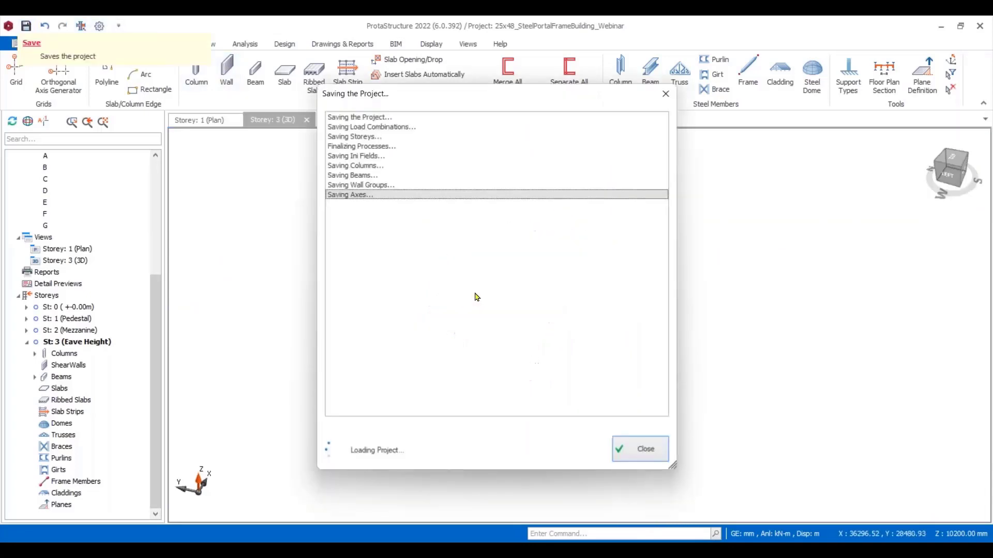
pyautogui.scroll(2, 474, 305)
pyautogui.moveTo(475, 305); pyautogui.dragTo(575, 288, button='middle')
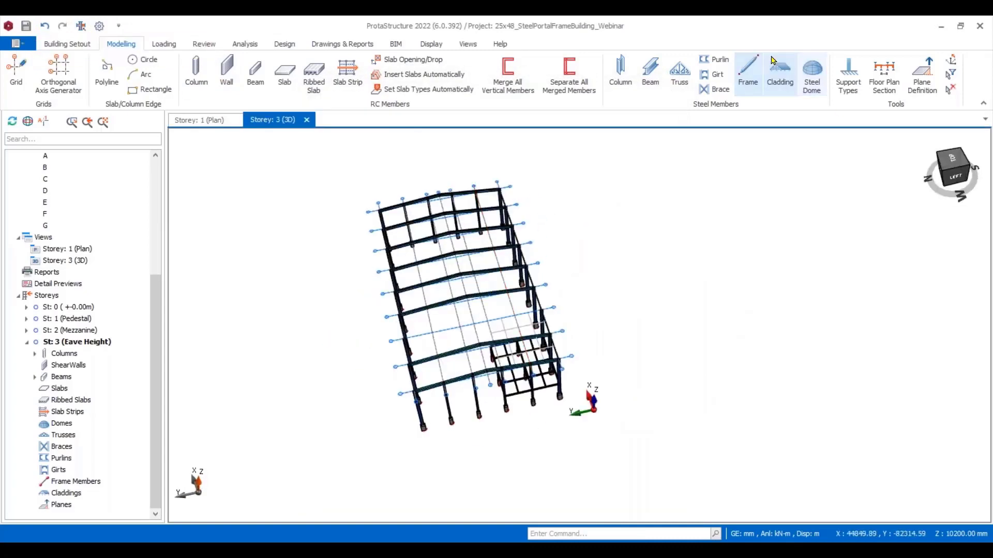
pyautogui.click(780, 74)
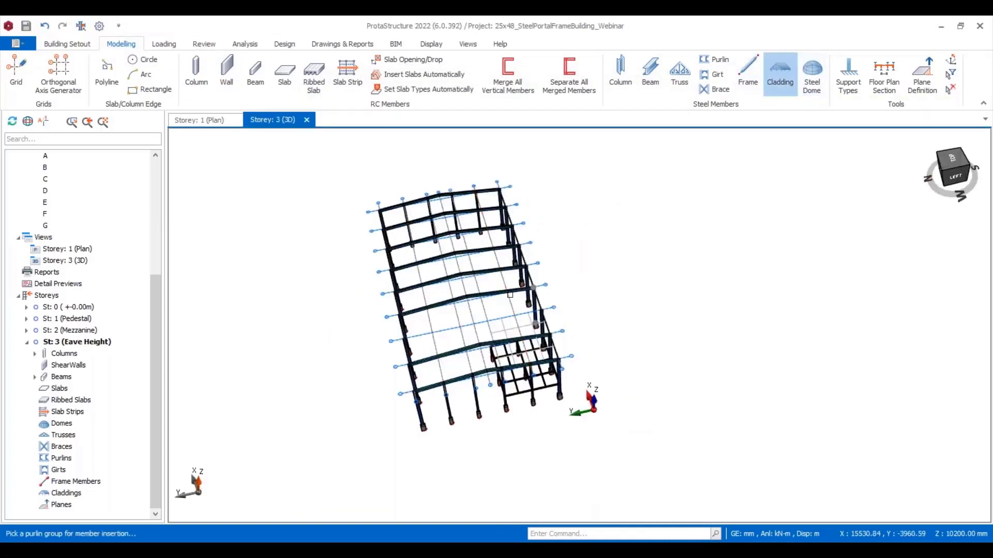
pyautogui.scroll(5, 432, 303)
pyautogui.scroll(2, 432, 302)
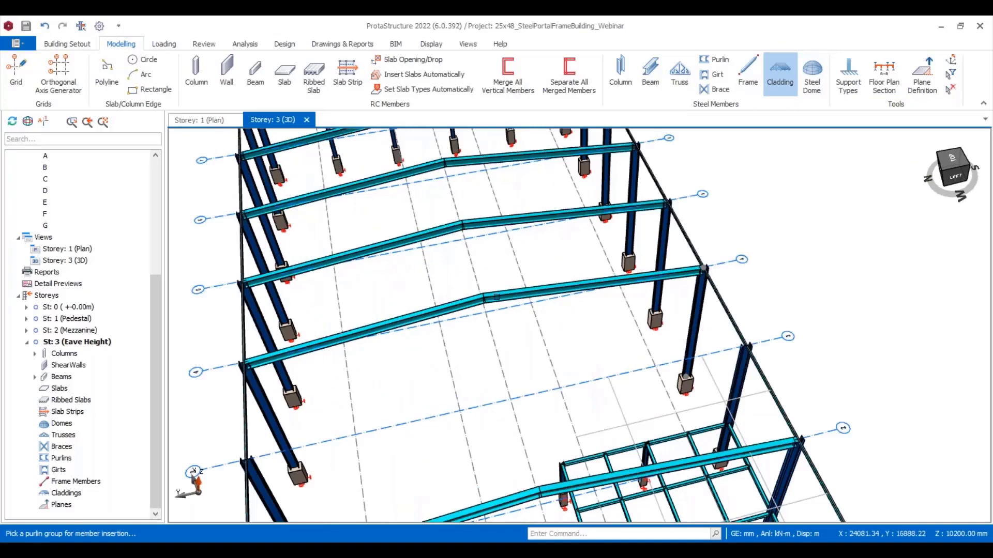
pyautogui.scroll(-7, 496, 297)
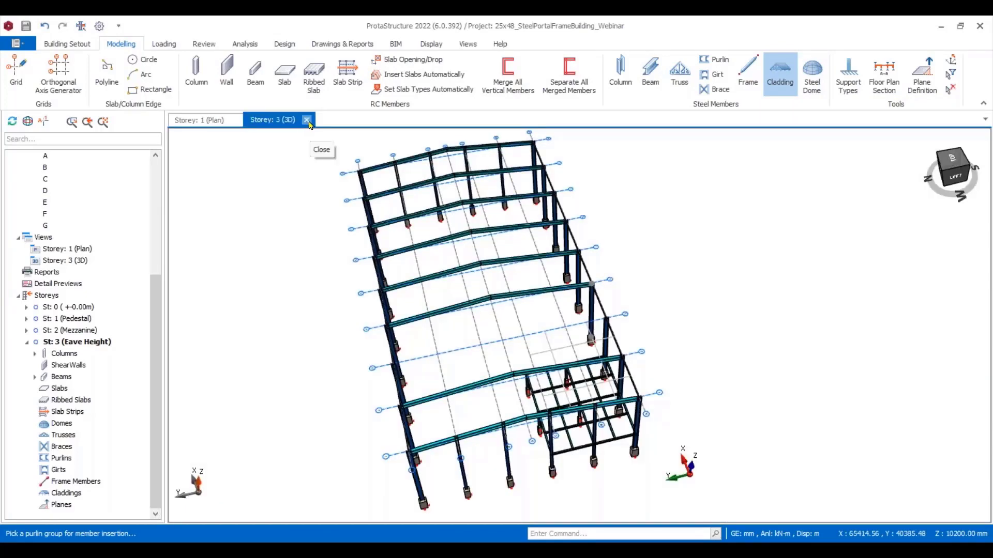
# Close the 3D view and switch the plan view to storey 3 (Eave Height).
pyautogui.click(307, 121)
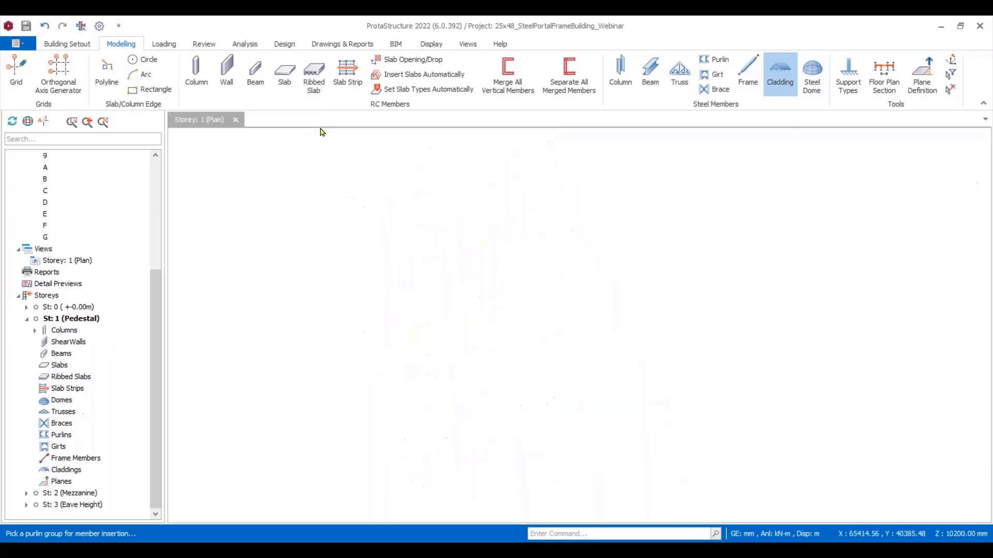
pyautogui.rightClick(293, 119)
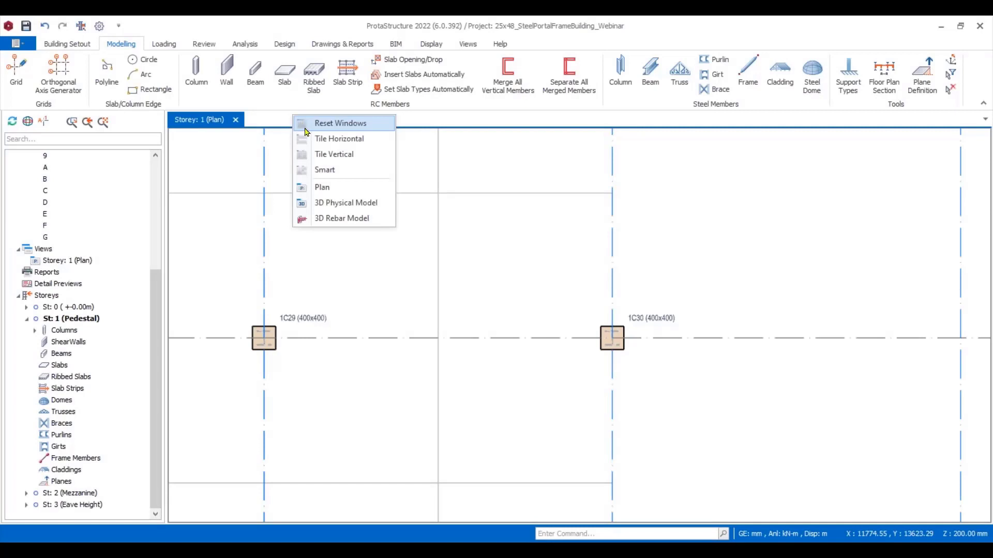
pyautogui.click(111, 405)
pyautogui.doubleClick(77, 504)
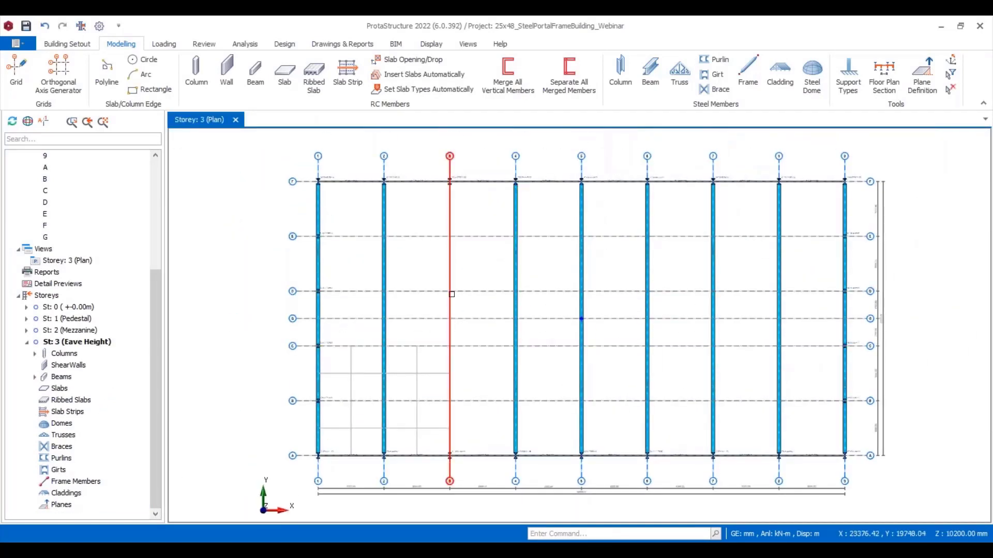
# Start a steel dome on axis 3 spanning its intersections with axes E and G.
pyautogui.scroll(3, 452, 294)
pyautogui.click(812, 72)
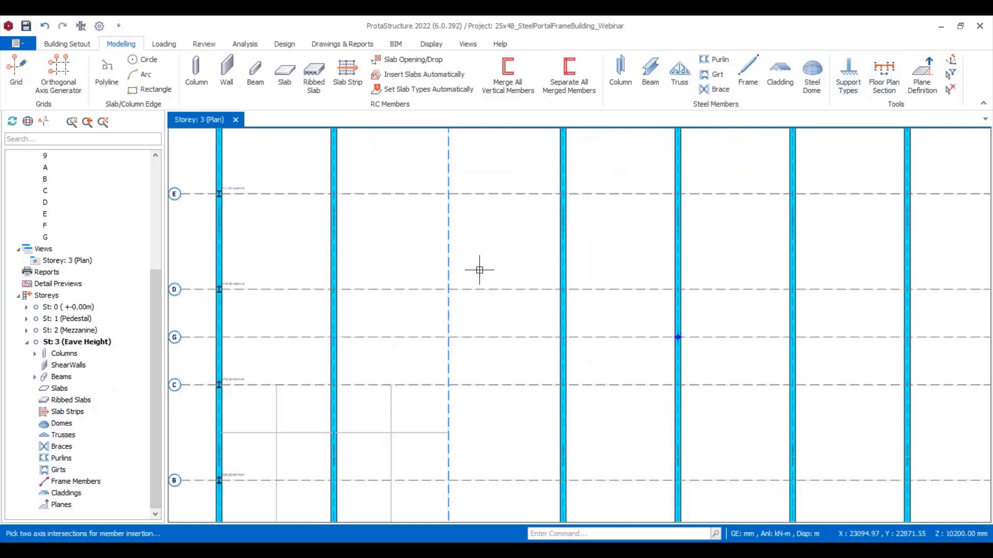
pyautogui.scroll(1, 443, 336)
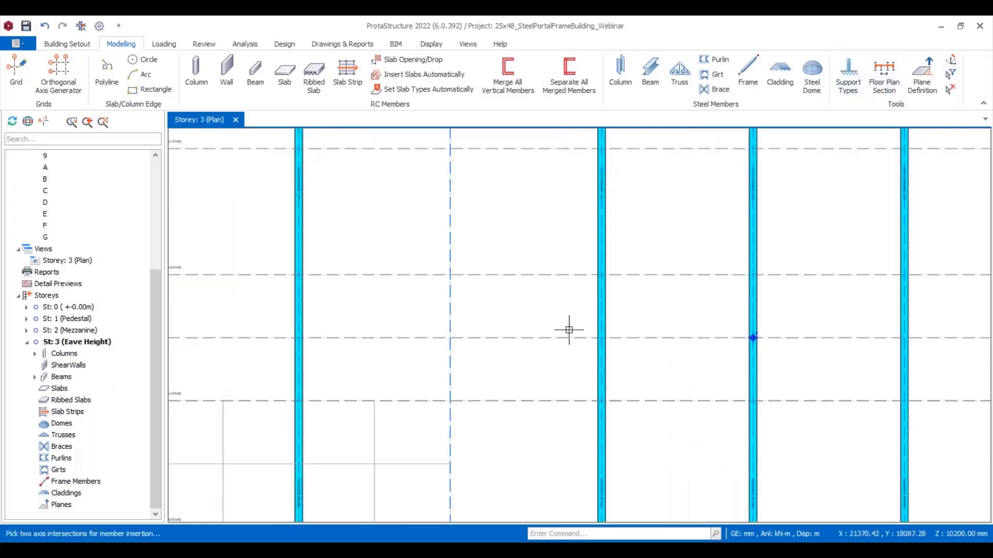
pyautogui.scroll(-1, 483, 271)
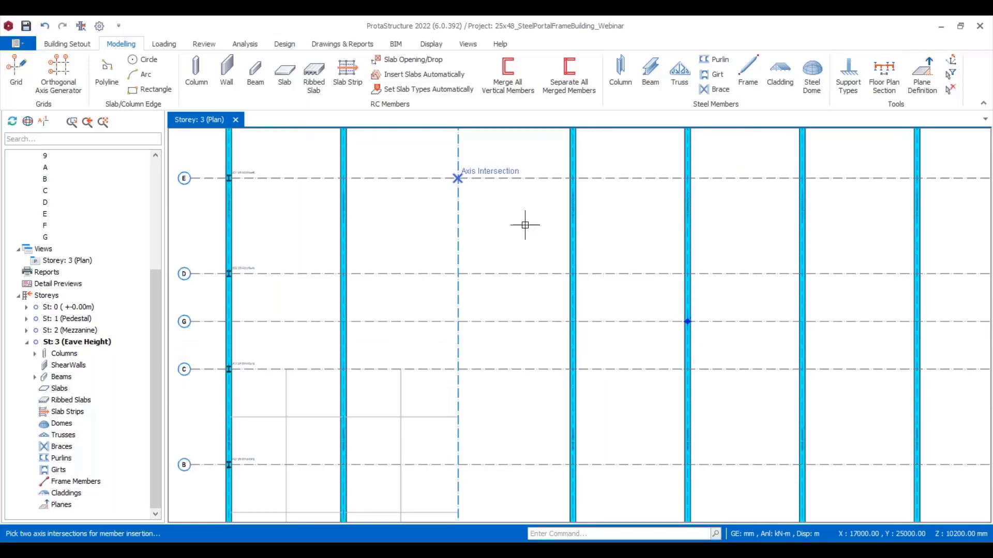
pyautogui.click(635, 305)
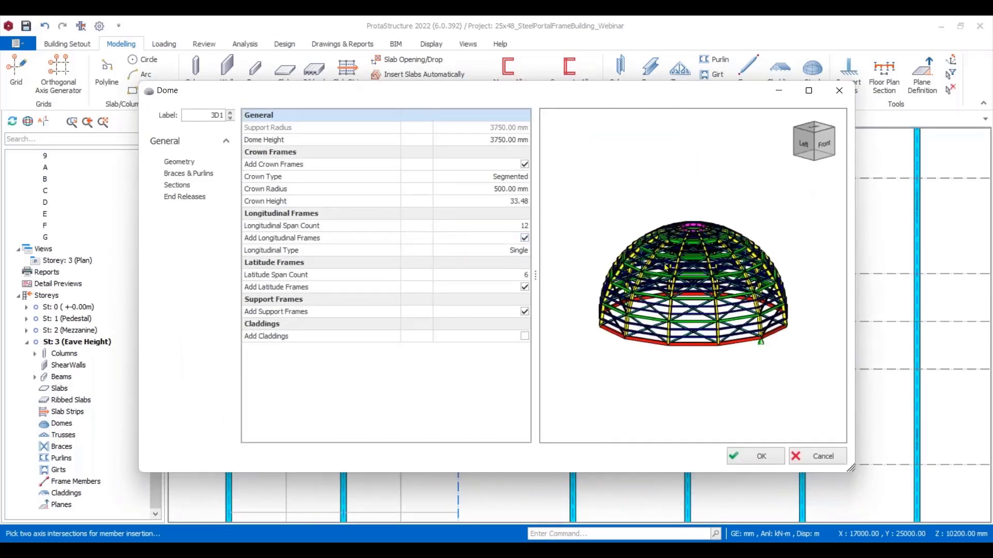
# Review the dome preview and crown settings, and set the dome height to 6000 mm.
pyautogui.moveTo(697, 283); pyautogui.dragTo(695, 316)
pyautogui.scroll(8, 694, 252)
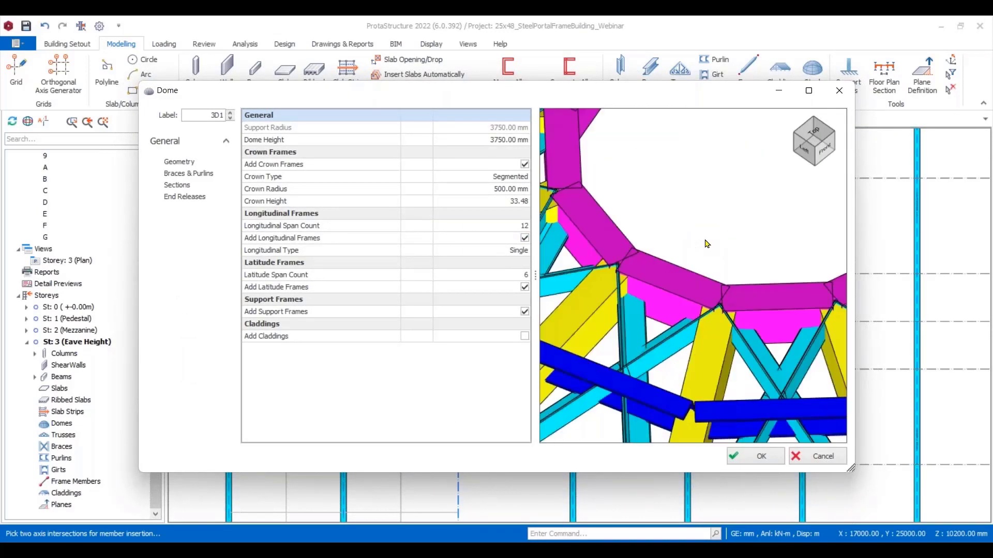
pyautogui.scroll(-8, 707, 243)
pyautogui.click(511, 189)
pyautogui.click(520, 206)
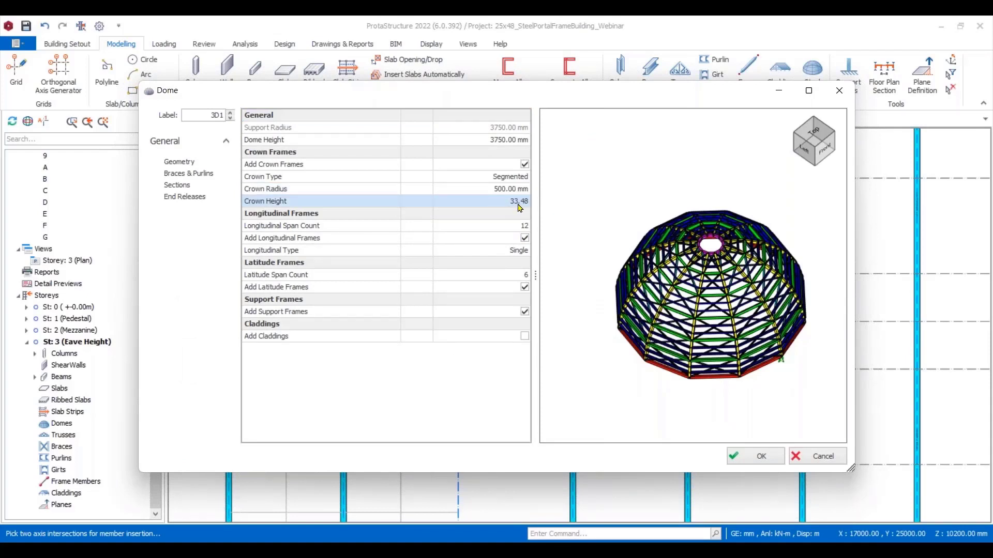
pyautogui.click(524, 184)
pyautogui.click(526, 184)
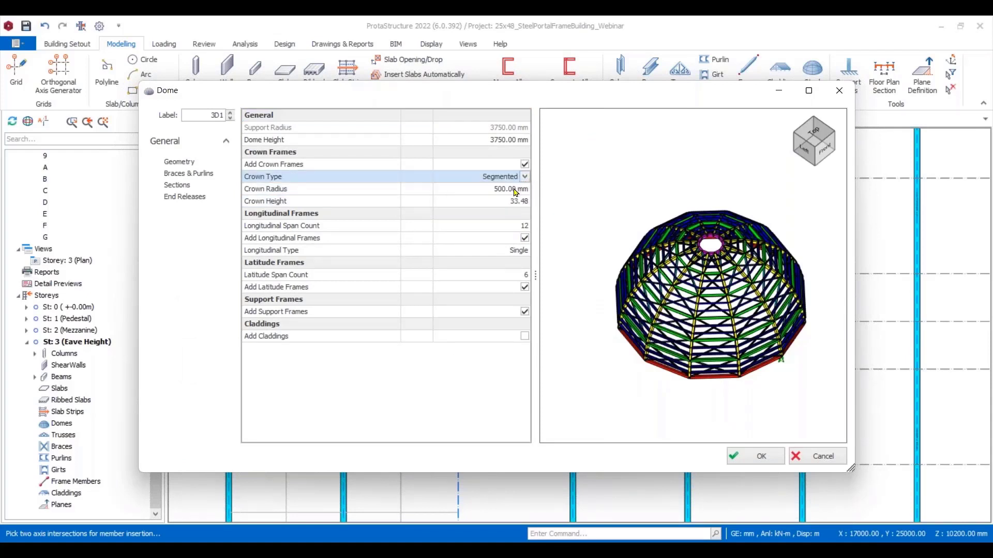
pyautogui.click(504, 142)
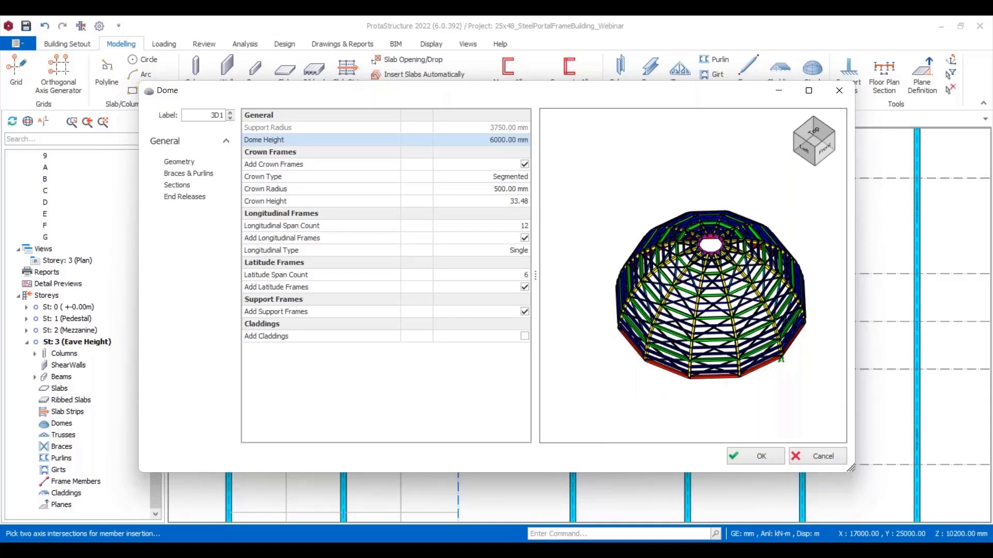
# Set the longitudinal span count to 24 and insert the dome.
pyautogui.click(526, 226)
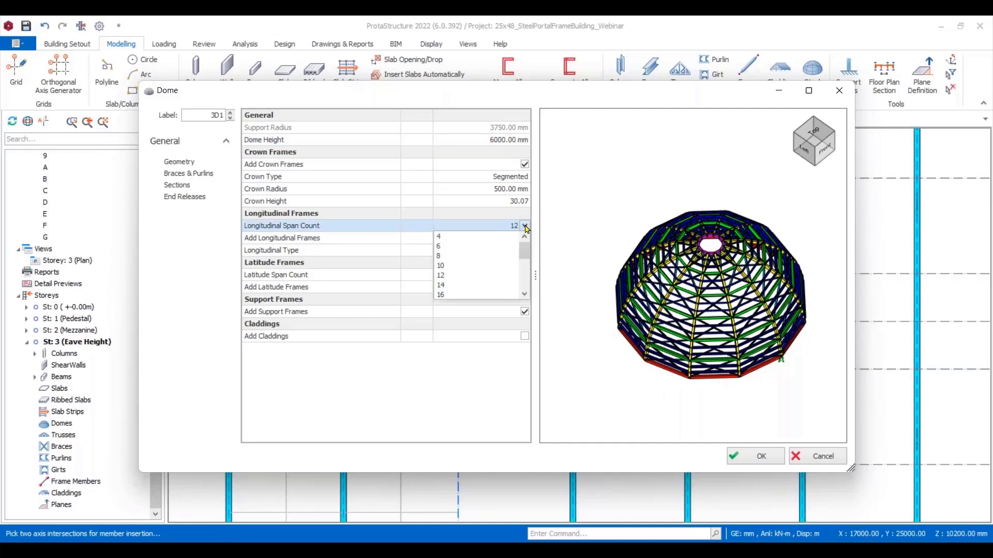
pyautogui.scroll(-2, 444, 275)
pyautogui.click(443, 276)
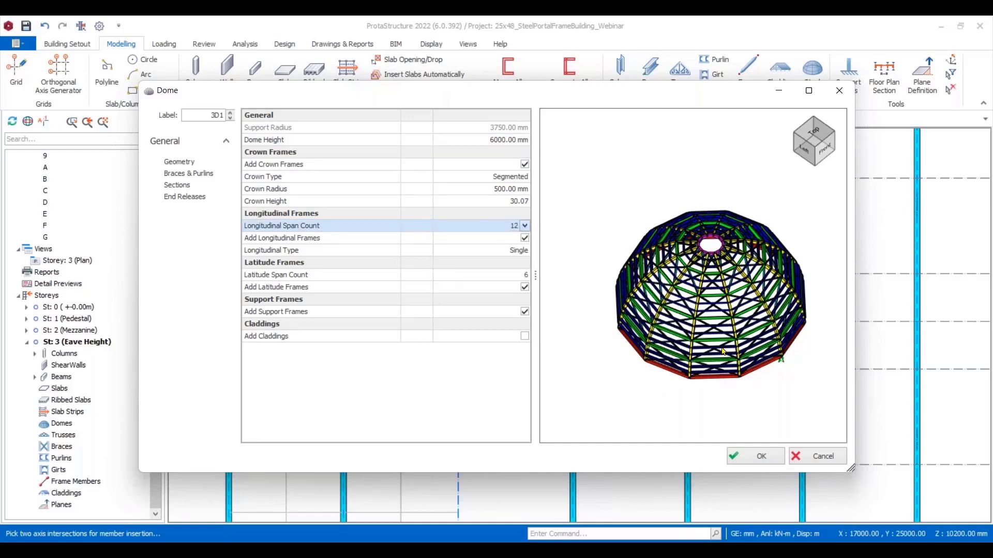
pyautogui.scroll(-3, 732, 409)
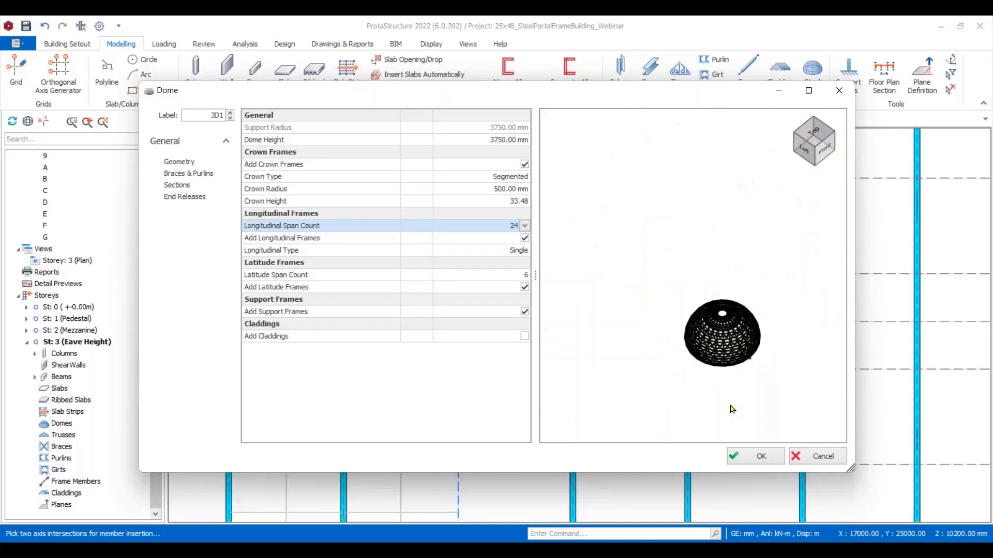
pyautogui.click(754, 457)
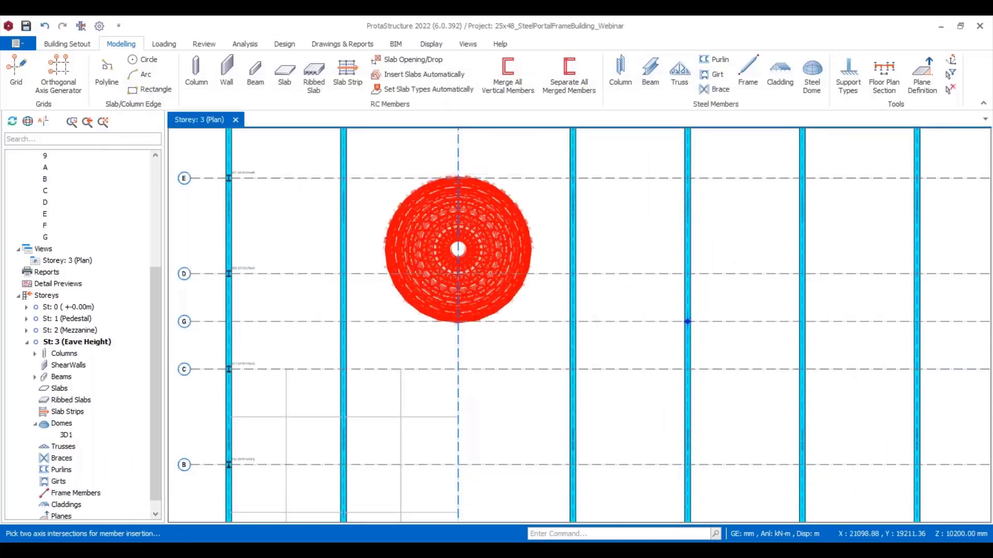
# Open the 3D physical model view of storey 3.
pyautogui.scroll(-2, 555, 267)
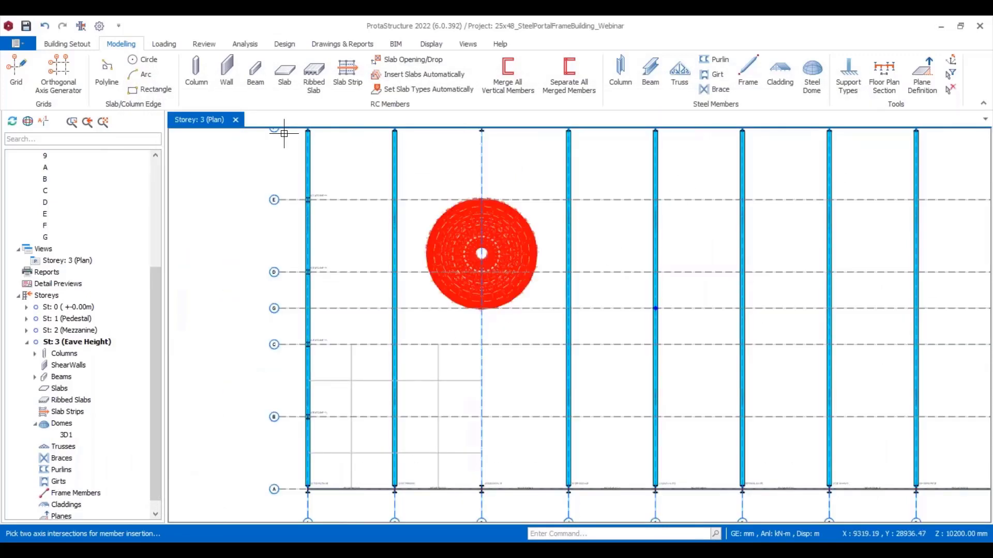
pyautogui.rightClick(273, 120)
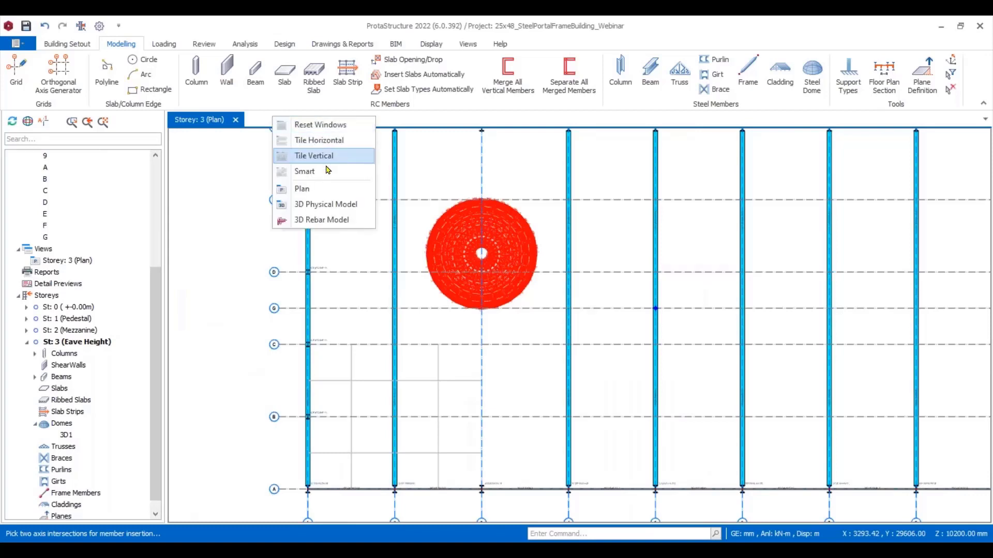
pyautogui.click(323, 204)
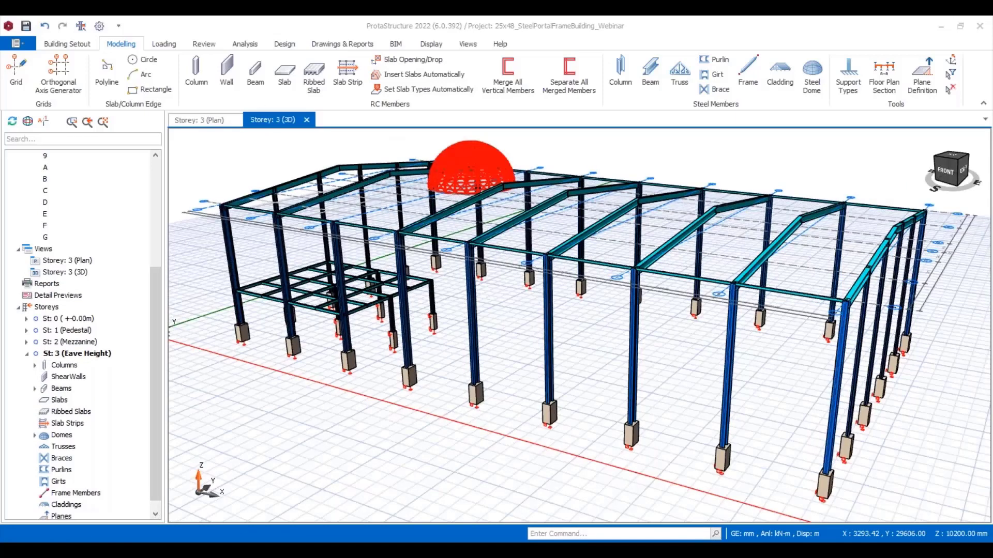
# Examine the dome's shape and its position on the portal frame from several sides.
pyautogui.scroll(-2, 524, 269)
pyautogui.scroll(4, 525, 269)
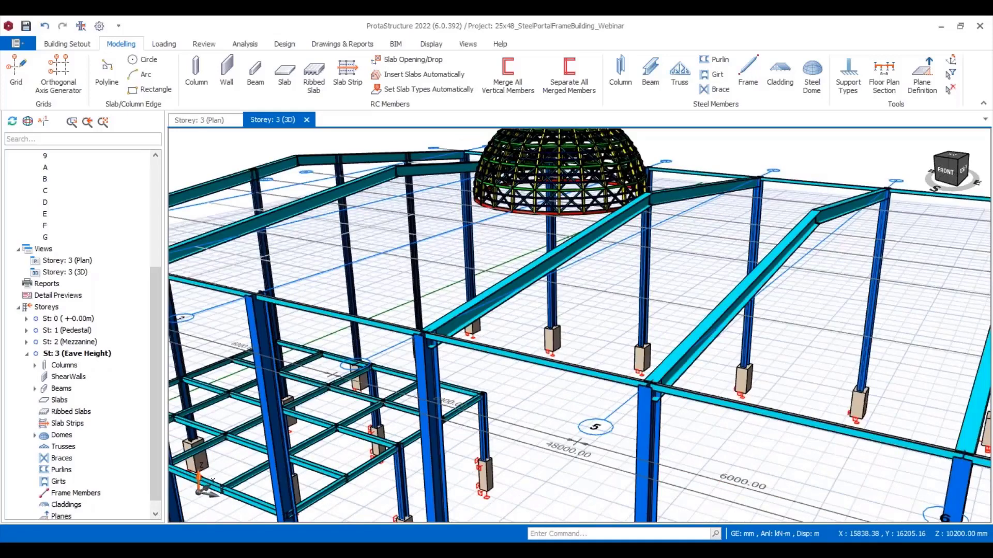
pyautogui.scroll(-5, 524, 269)
pyautogui.moveTo(525, 269); pyautogui.dragTo(460, 235, button='middle')
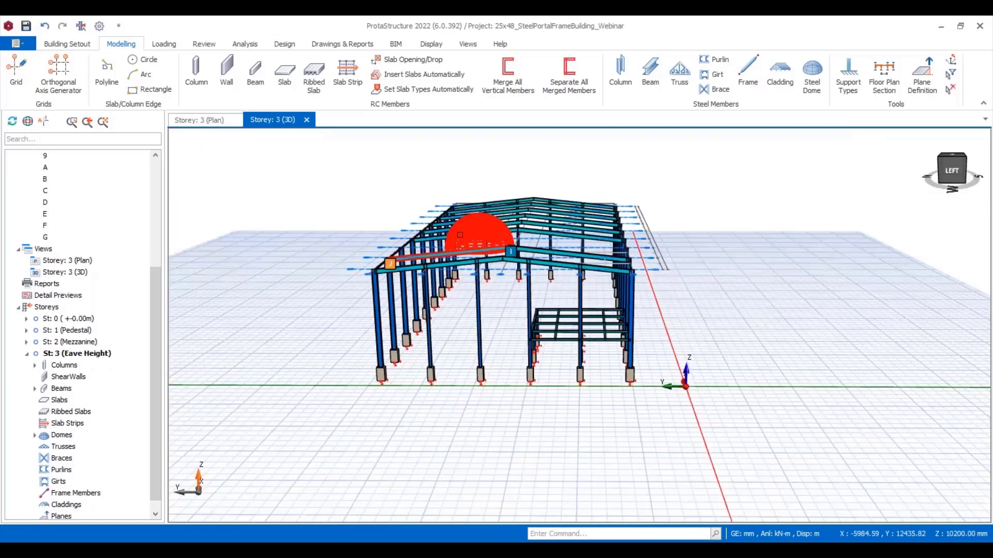
pyautogui.scroll(2, 460, 235)
pyautogui.moveTo(520, 246)
pyautogui.mouseDown(button='middle')
pyautogui.moveTo(525, 280)
pyautogui.moveTo(459, 261)
pyautogui.moveTo(545, 255)
pyautogui.mouseUp(button='middle')
pyautogui.scroll(-3, 459, 262)
pyautogui.scroll(3, 545, 256)
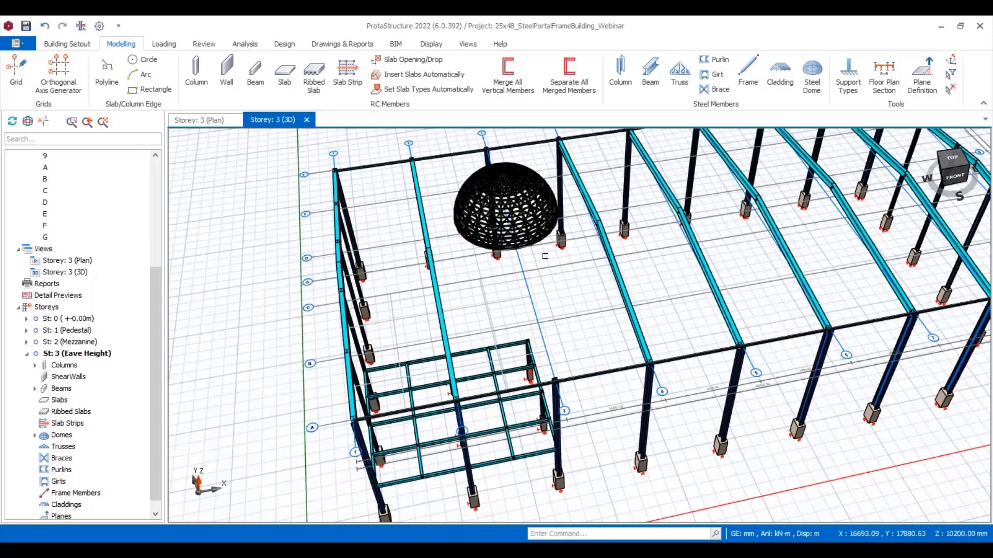
pyautogui.scroll(-2, 544, 256)
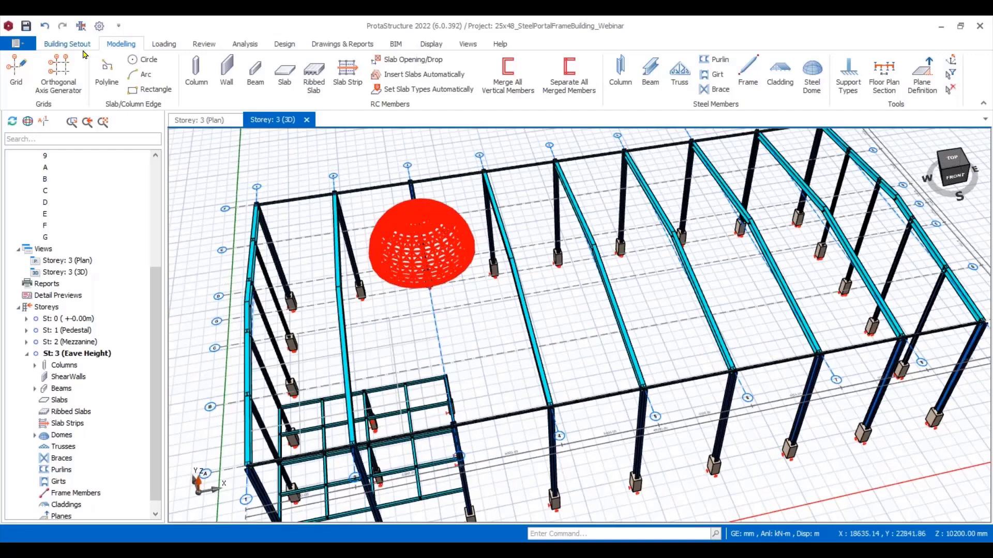
# Undo the dome insertion.
pyautogui.click(44, 26)
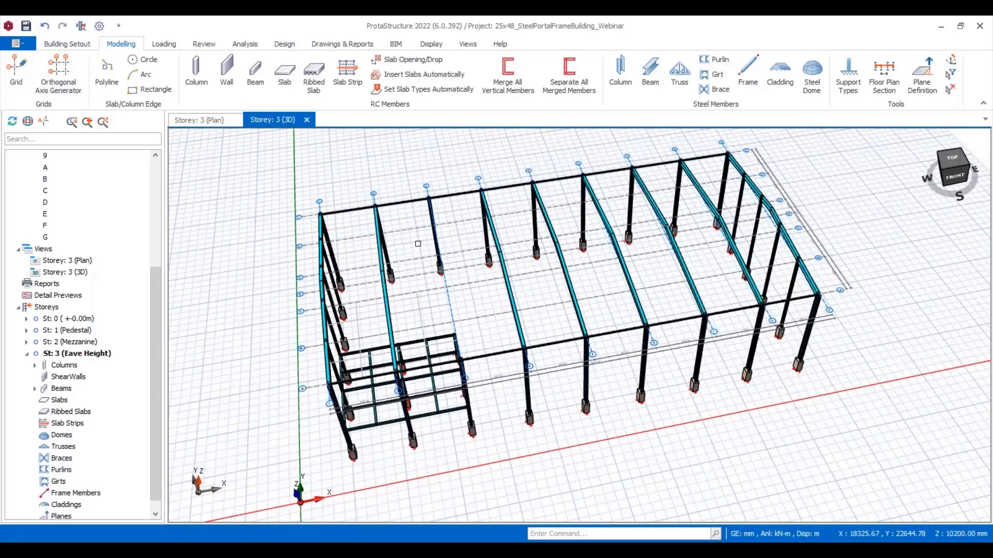
# In the Storey 3 plan, insert a rafter beam on axis 3 from A to G using the axis 2 rafter's properties.
pyautogui.moveTo(418, 244); pyautogui.dragTo(414, 132, button='middle')
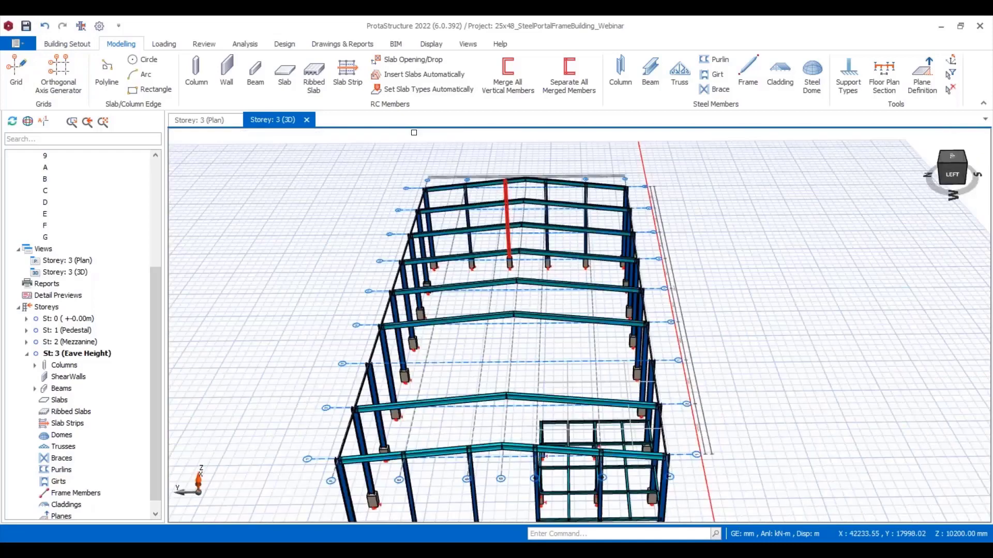
pyautogui.click(199, 120)
pyautogui.scroll(4, 490, 268)
pyautogui.scroll(5, 377, 212)
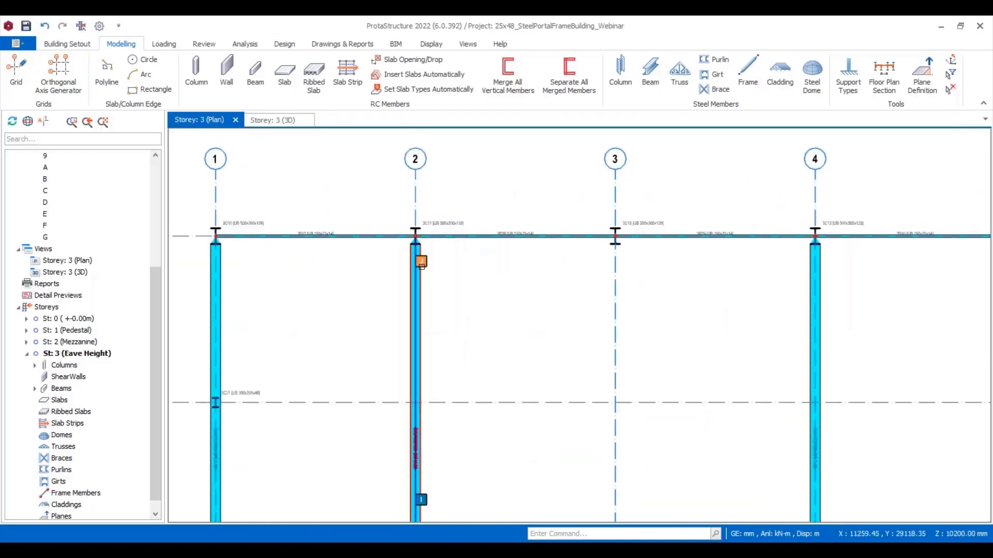
pyautogui.scroll(-6, 423, 263)
pyautogui.moveTo(470, 417); pyautogui.dragTo(436, 290, button='middle')
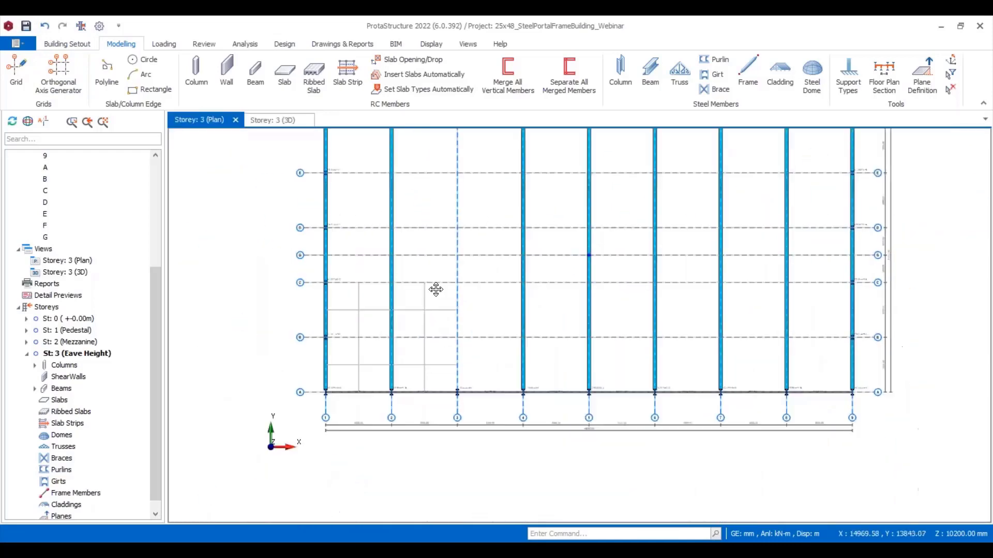
pyautogui.scroll(4, 436, 290)
pyautogui.click(381, 311)
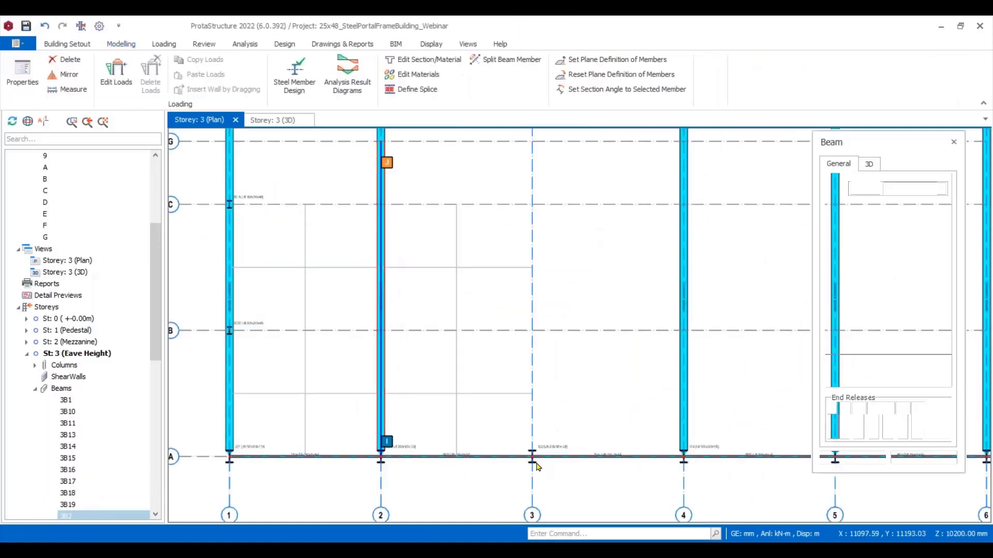
pyautogui.scroll(3, 535, 460)
pyautogui.scroll(-5, 505, 204)
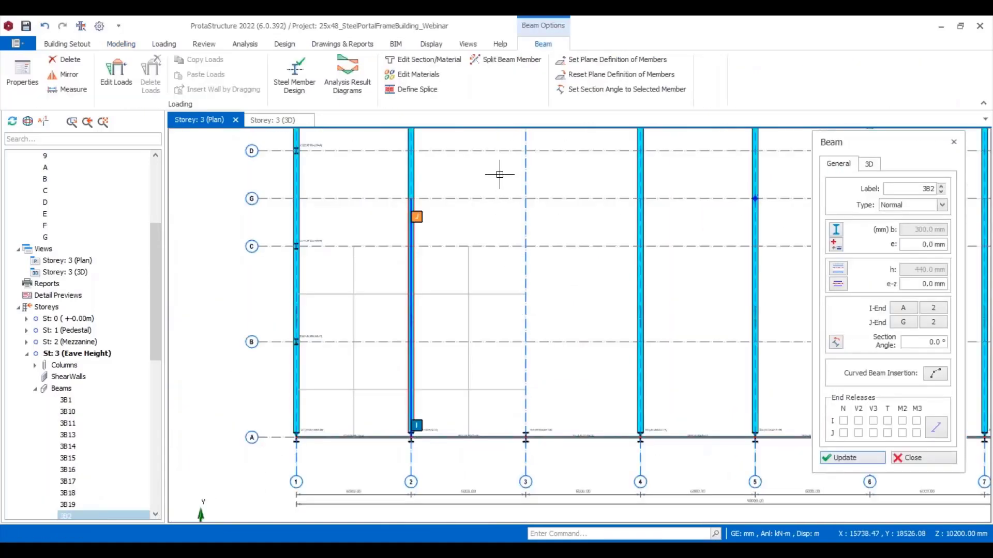
pyautogui.moveTo(500, 172); pyautogui.dragTo(568, 456)
pyautogui.scroll(-4, 593, 386)
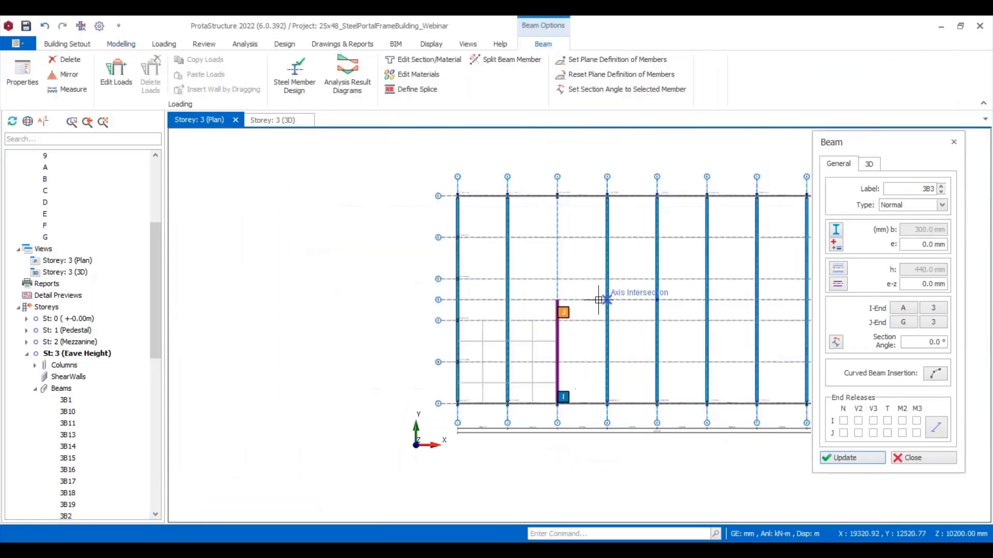
# Insert the second rafter on axis 3 from G to F, with delZ-I 1310 mm and delZ-J 0 mm.
pyautogui.moveTo(598, 300); pyautogui.dragTo(564, 321, button='middle')
pyautogui.moveTo(506, 203); pyautogui.dragTo(563, 354)
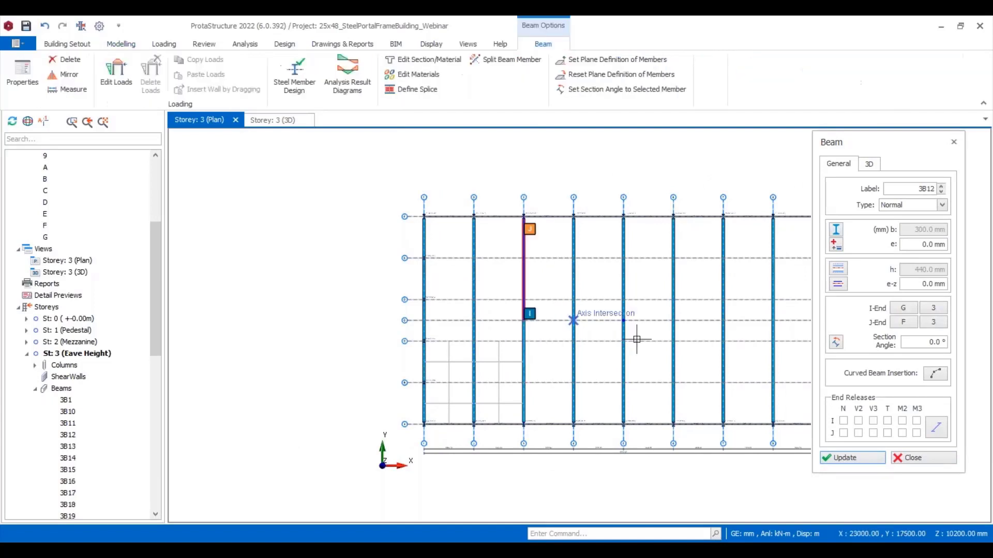
pyautogui.scroll(2, 538, 323)
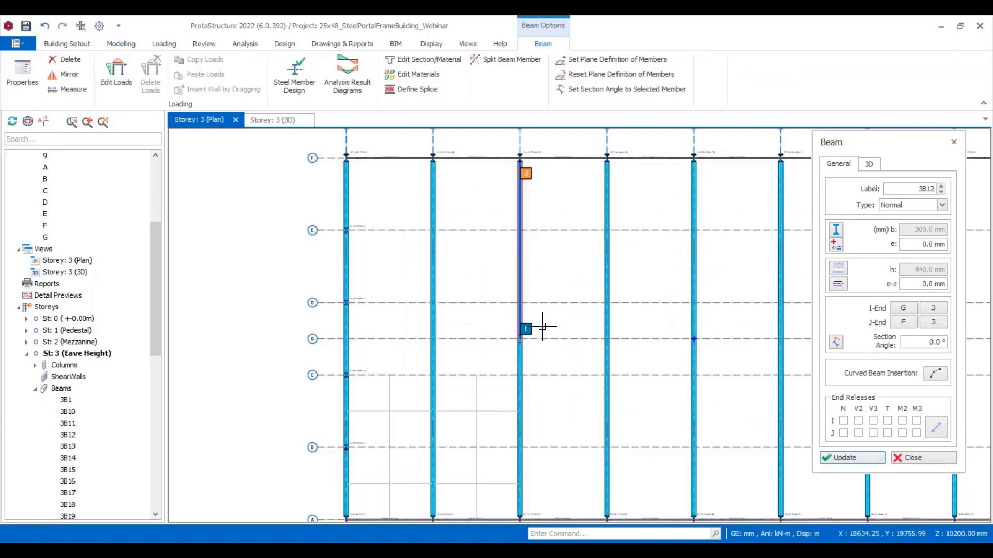
pyautogui.click(870, 165)
pyautogui.moveTo(912, 293); pyautogui.dragTo(962, 277)
pyautogui.write('0')
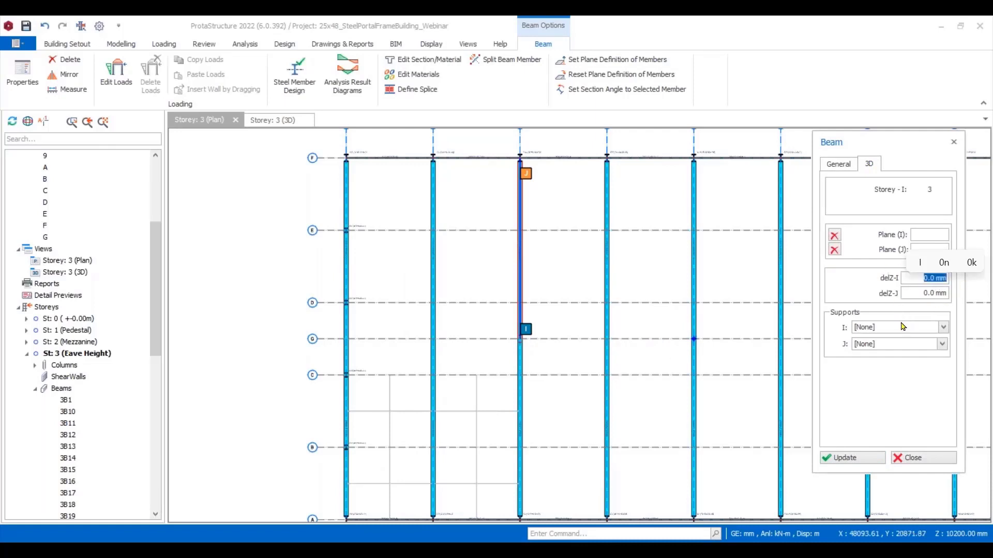
pyautogui.write('1310')
pyautogui.click(849, 460)
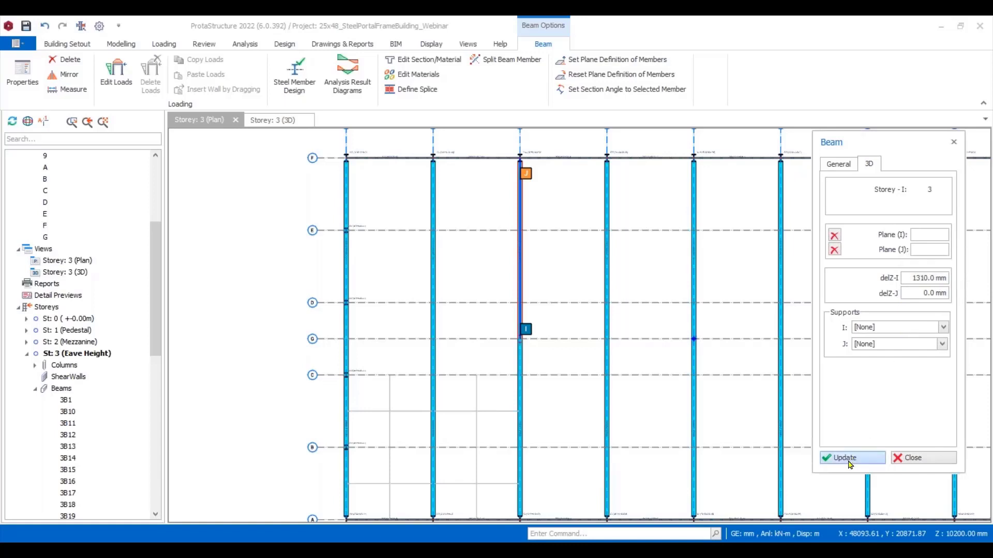
pyautogui.click(914, 459)
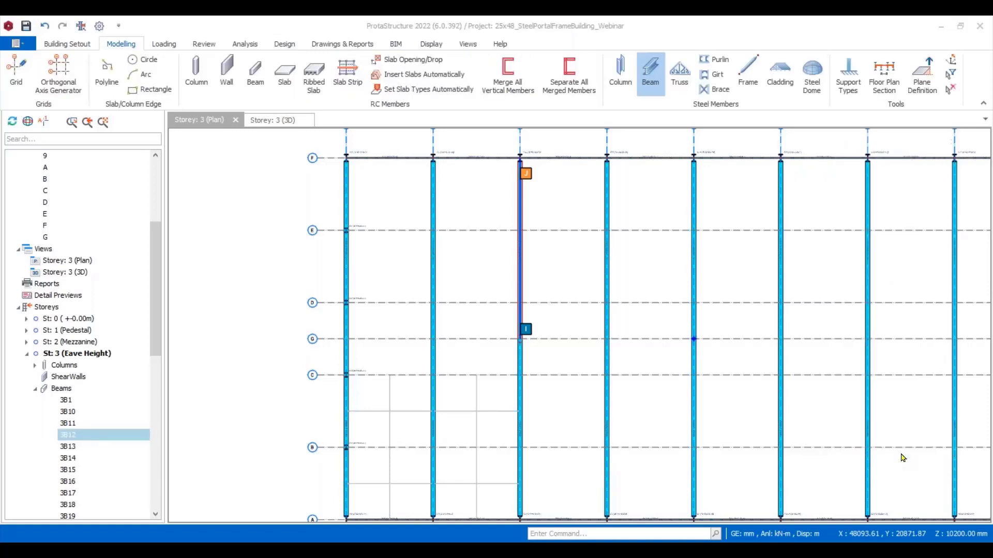
# Check the axis 3 frame in 3D and make Storey 2 (Mezzanine) active in the 3D and plan views.
pyautogui.click(261, 121)
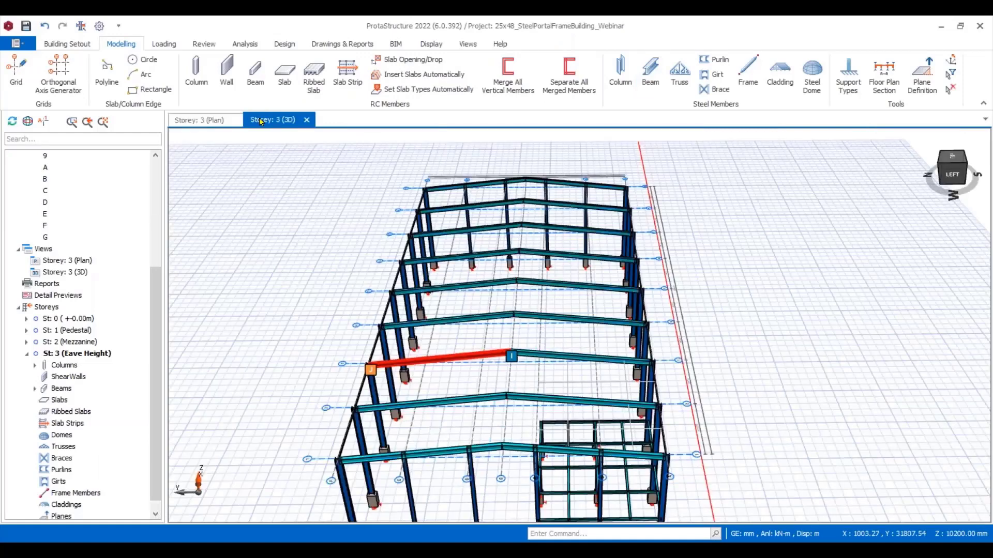
pyautogui.scroll(-5, 621, 311)
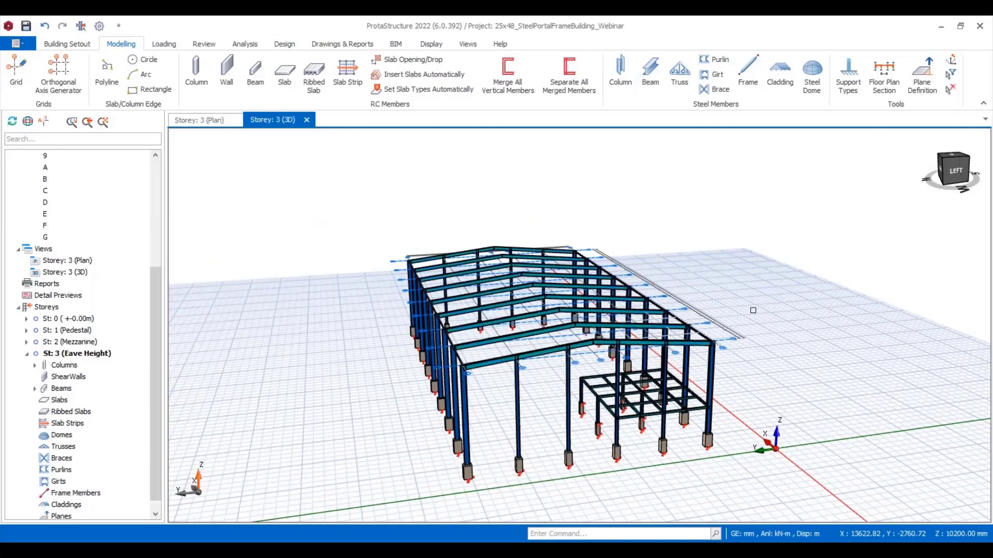
pyautogui.scroll(5, 530, 309)
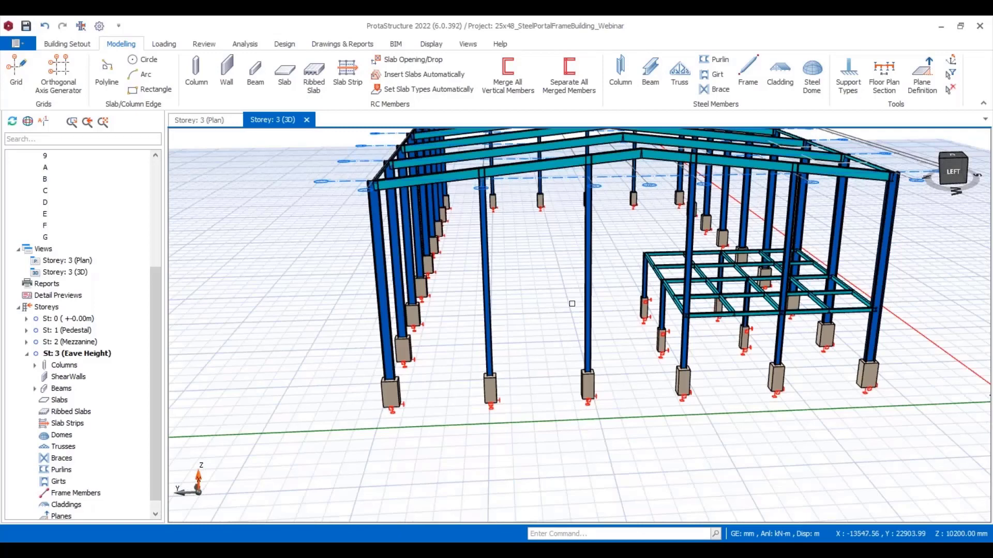
pyautogui.scroll(-3, 571, 303)
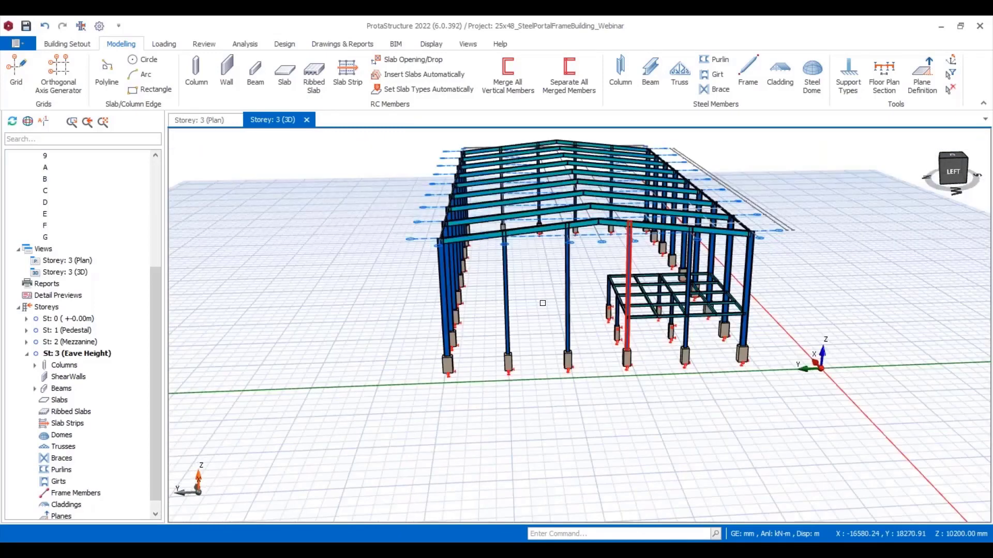
pyautogui.click(71, 343)
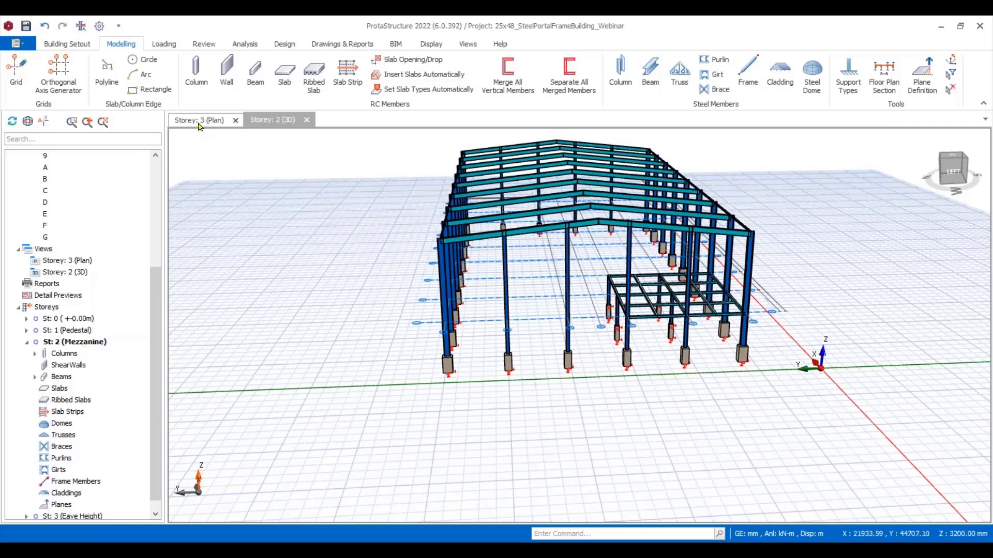
pyautogui.click(199, 120)
pyautogui.doubleClick(94, 341)
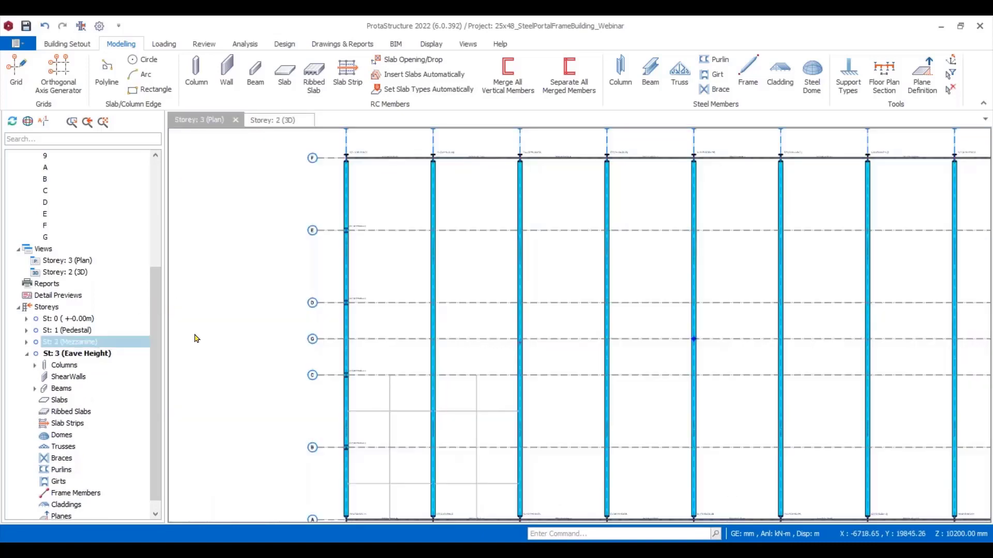
# Load the properties of the mezzanine beam on axis C between axes 1 and 2, and clear all its end releases.
pyautogui.scroll(5, 450, 255)
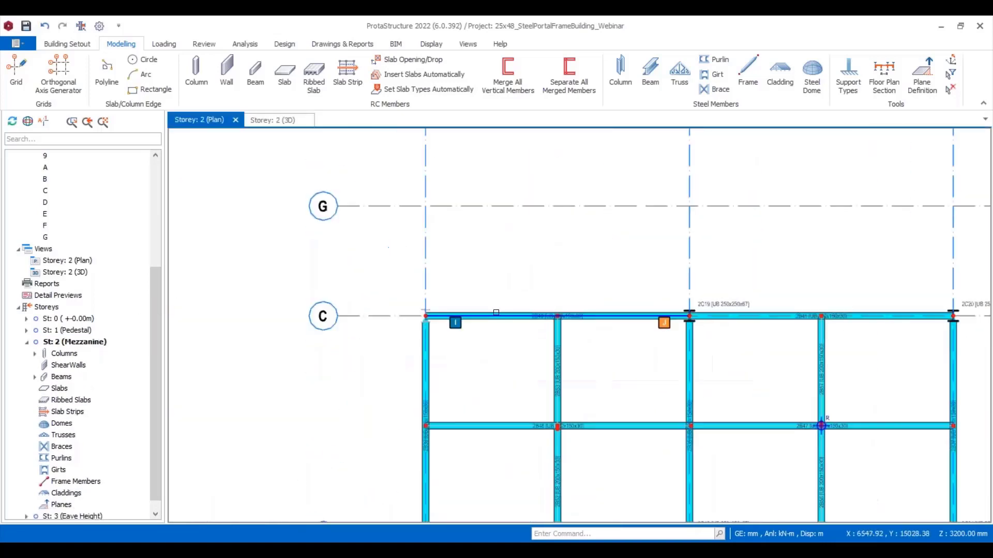
pyautogui.click(505, 326)
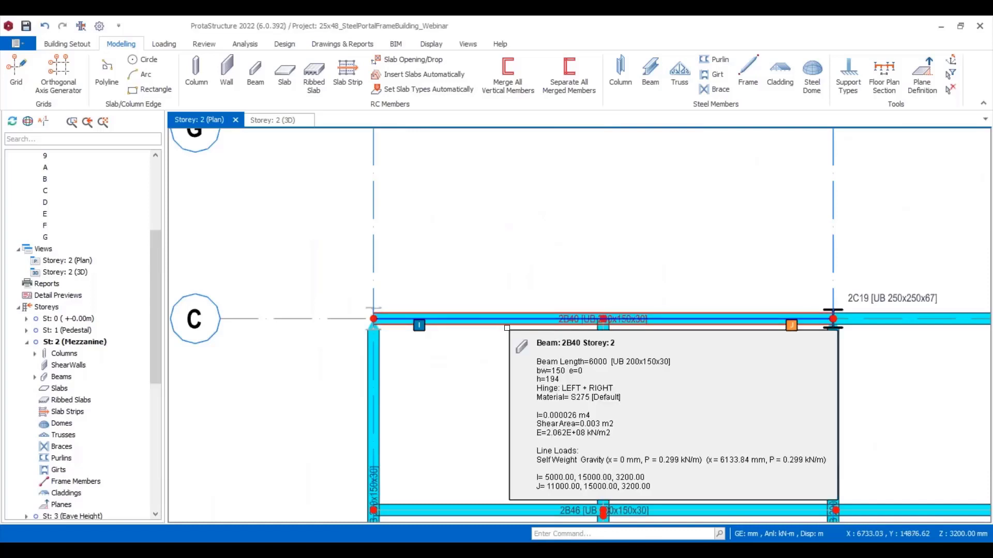
pyautogui.scroll(-5, 586, 368)
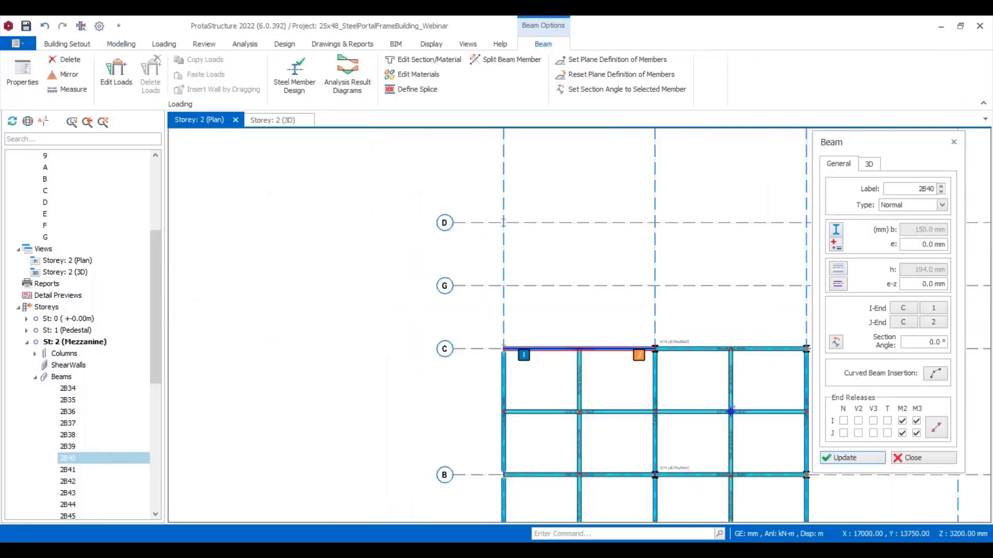
pyautogui.click(936, 429)
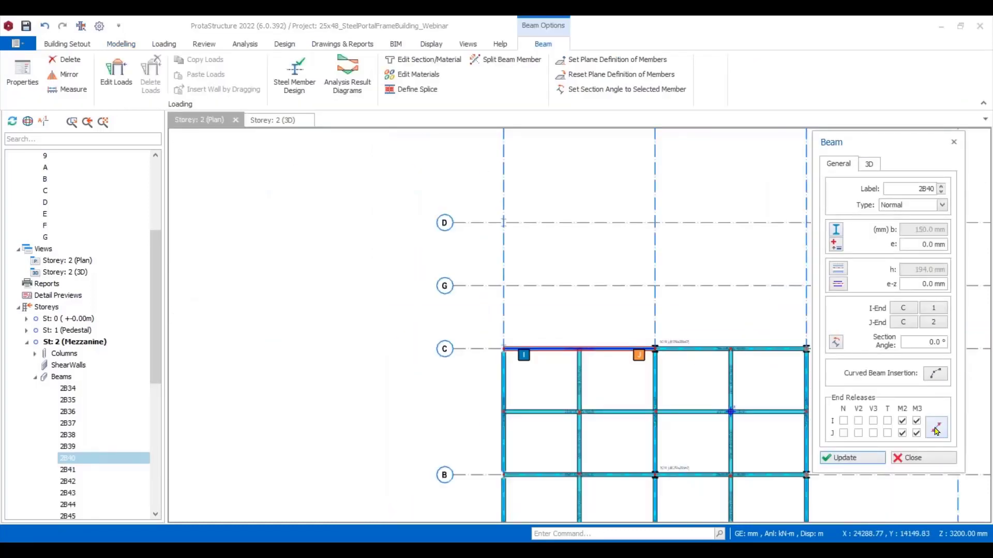
pyautogui.click(937, 428)
# Set both delZ-I and delZ-J to 1500 mm for the new beam.
pyautogui.moveTo(534, 244); pyautogui.dragTo(483, 352, button='middle')
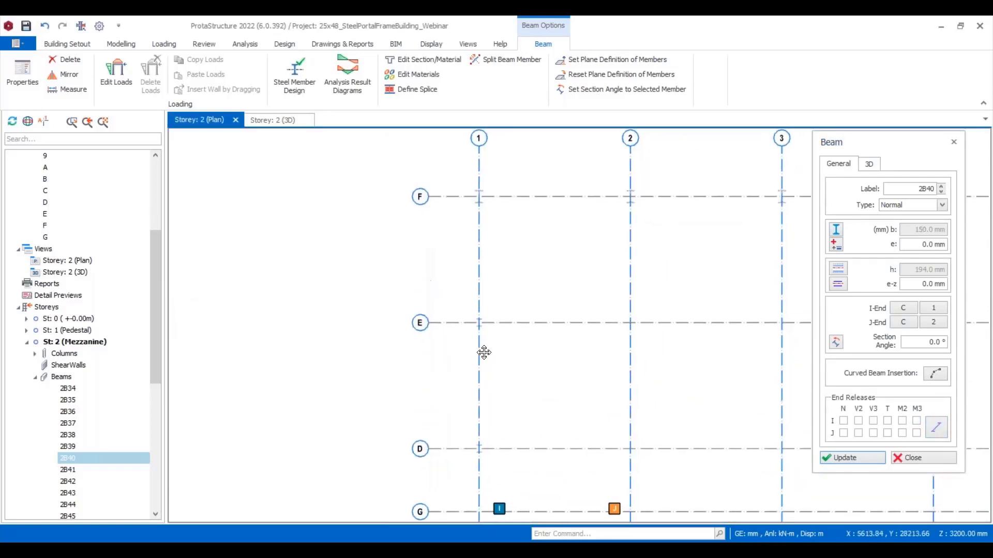
pyautogui.scroll(2, 473, 448)
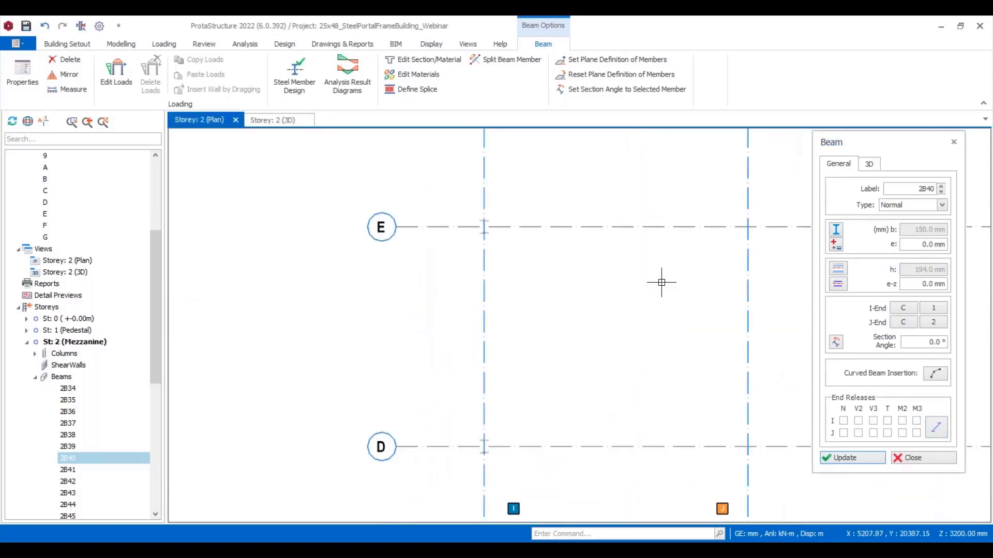
pyautogui.click(869, 164)
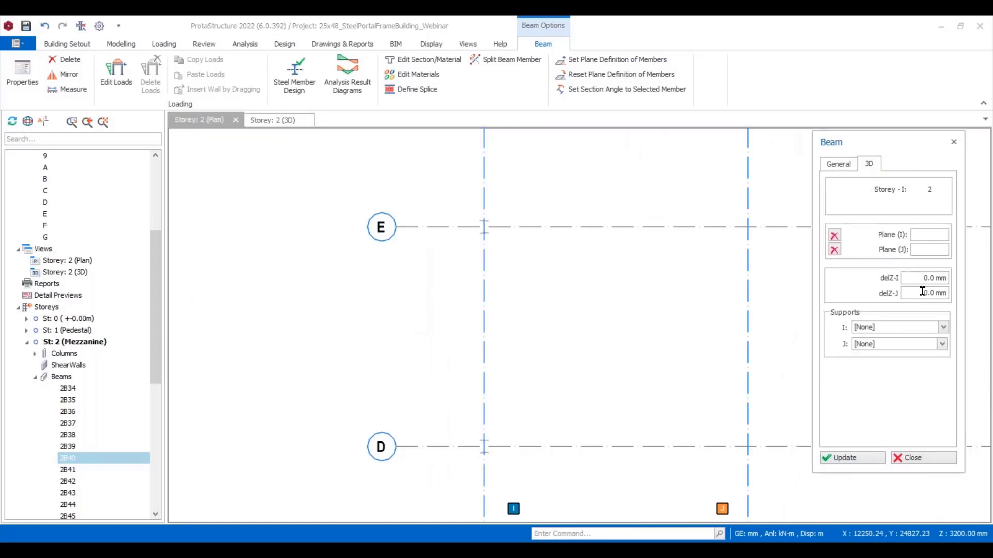
pyautogui.moveTo(949, 293); pyautogui.dragTo(906, 292)
pyautogui.write('150')
pyautogui.moveTo(914, 278); pyautogui.dragTo(956, 278)
pyautogui.write('15')
pyautogui.scroll(-1, 487, 379)
pyautogui.scroll(5, 489, 412)
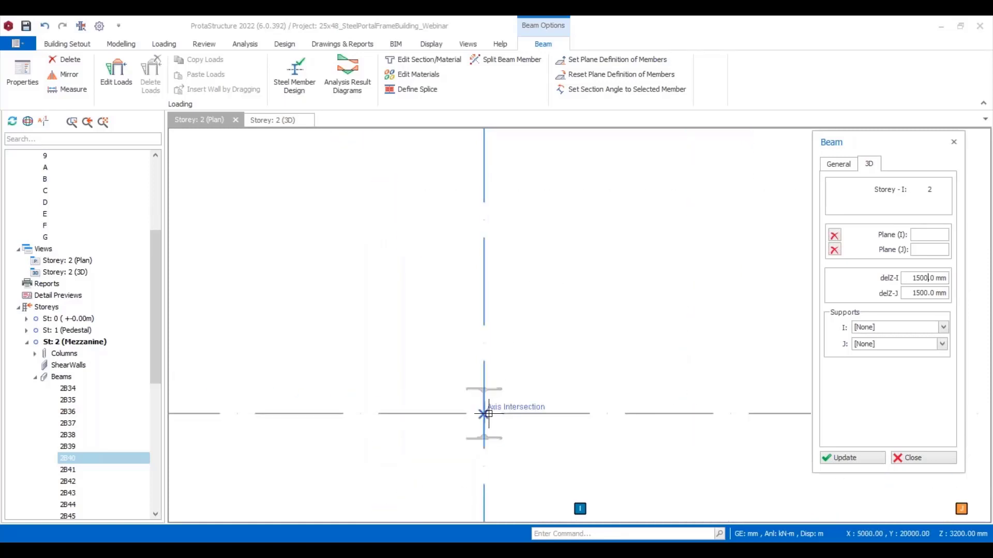
# Insert the raised beam on axis 1 from D to E, accepting its placement above the current storey.
pyautogui.scroll(-2, 490, 413)
pyautogui.click(512, 420)
pyautogui.scroll(3, 465, 277)
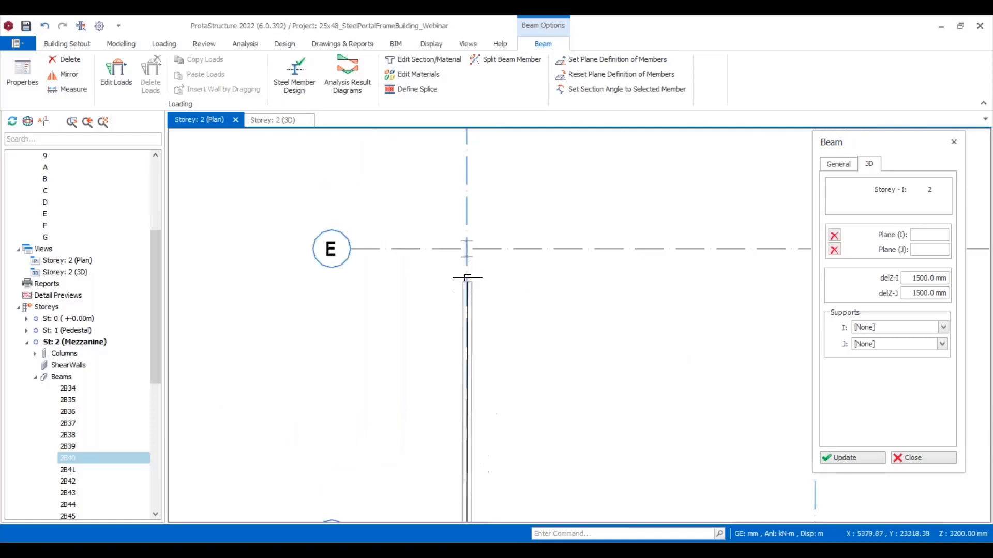
pyautogui.click(465, 222)
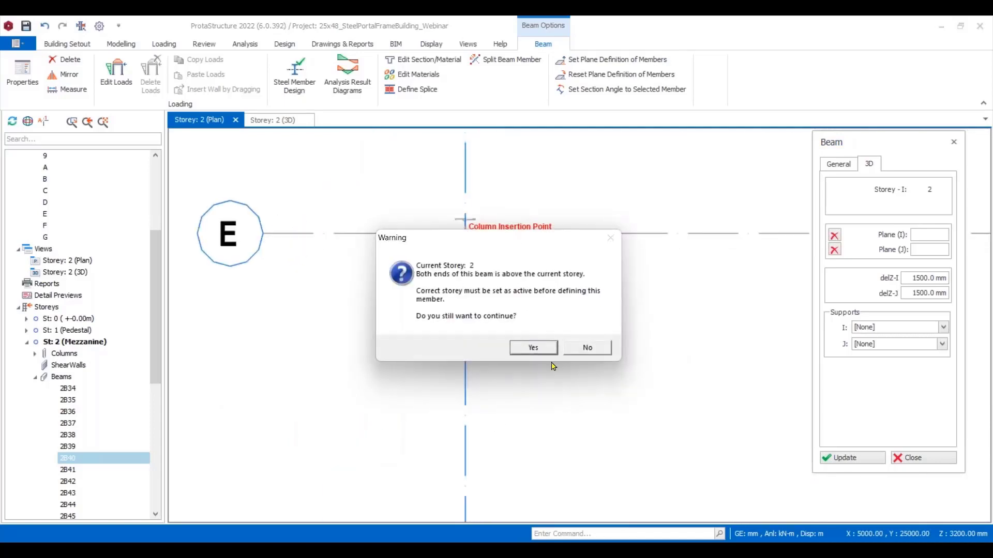
pyautogui.click(533, 348)
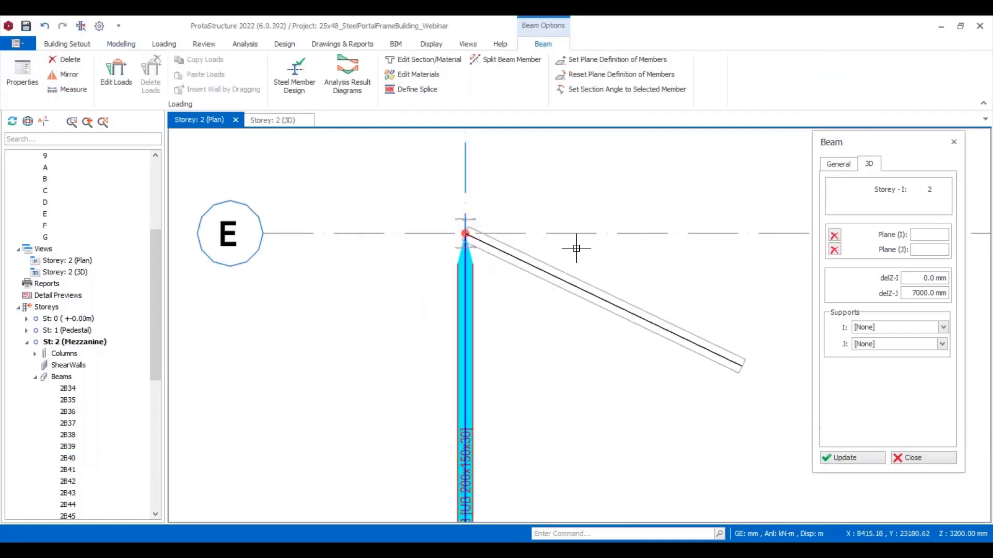
pyautogui.press('Escape')
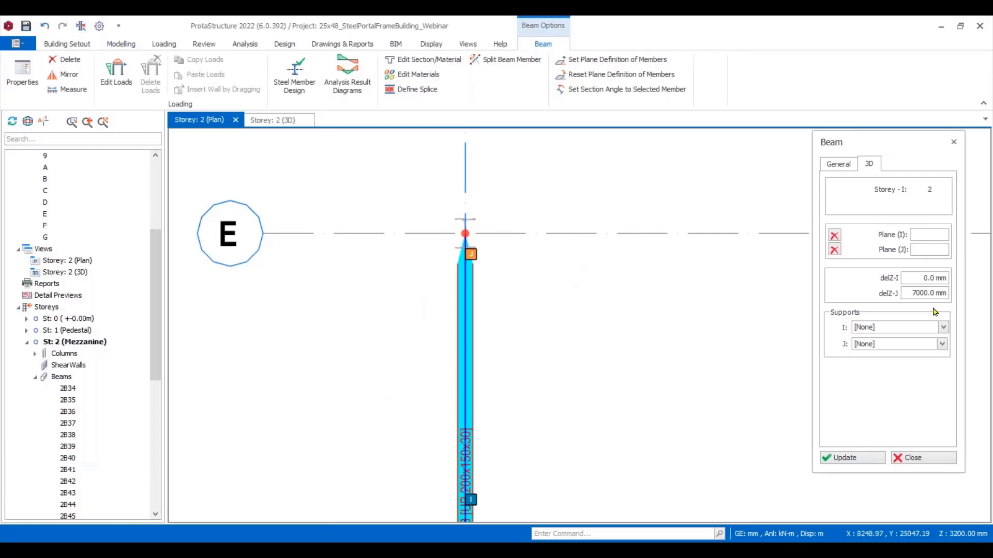
# Update the axis 1 beam between D and E with delZ-I and delZ-J of 1500 mm.
pyautogui.moveTo(913, 293); pyautogui.dragTo(960, 298)
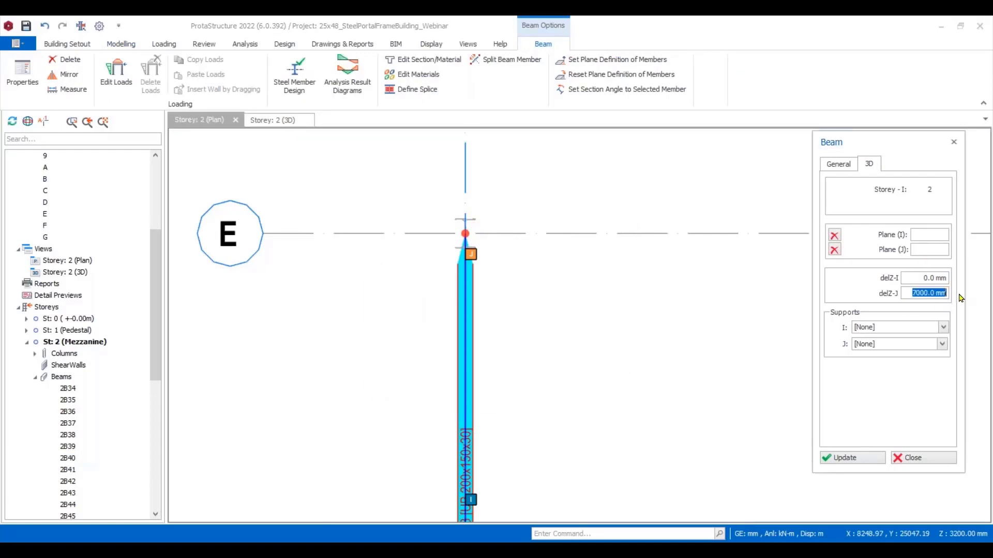
pyautogui.write('1500')
pyautogui.moveTo(914, 277); pyautogui.dragTo(960, 281)
pyautogui.write('4500')
pyautogui.moveTo(910, 277); pyautogui.dragTo(966, 283)
pyautogui.write('1500')
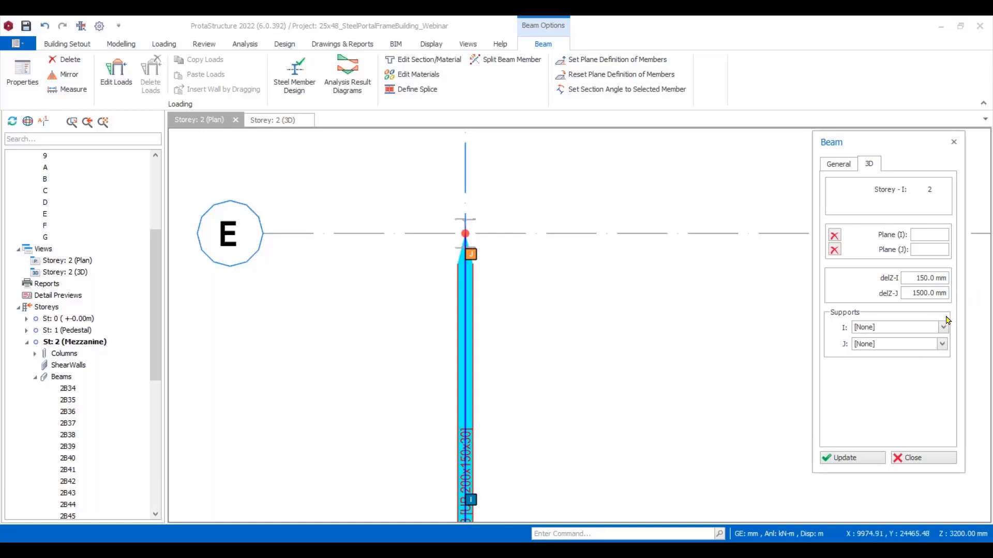
pyautogui.click(854, 460)
pyautogui.click(910, 458)
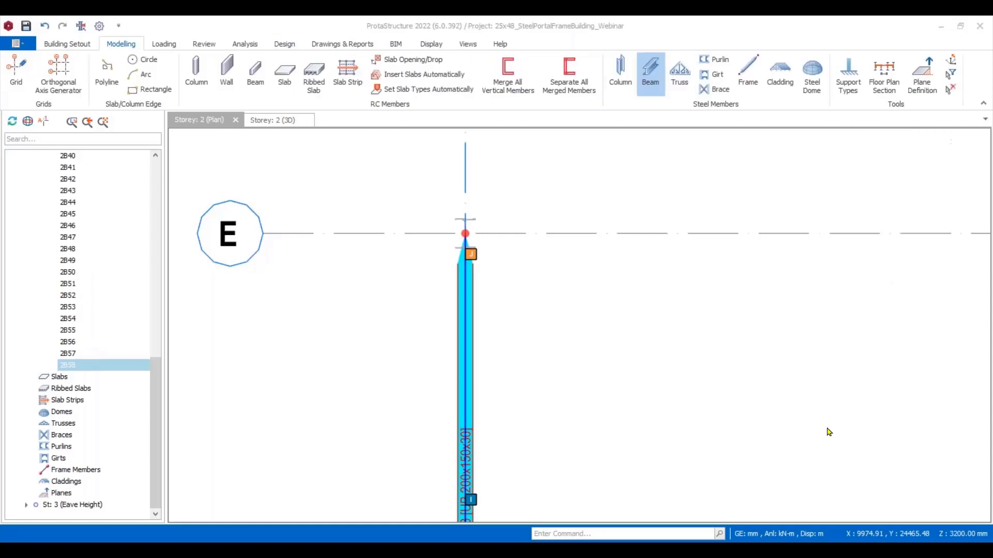
# Examine the new raised beam between the gable columns at D and E in the 3D view.
pyautogui.click(270, 121)
pyautogui.moveTo(580, 326)
pyautogui.mouseDown(button='middle')
pyautogui.moveTo(569, 338)
pyautogui.moveTo(572, 290)
pyautogui.mouseUp(button='middle')
pyautogui.rightClick(572, 290)
pyautogui.press('Escape')
pyautogui.press('Escape')
pyautogui.scroll(3, 516, 244)
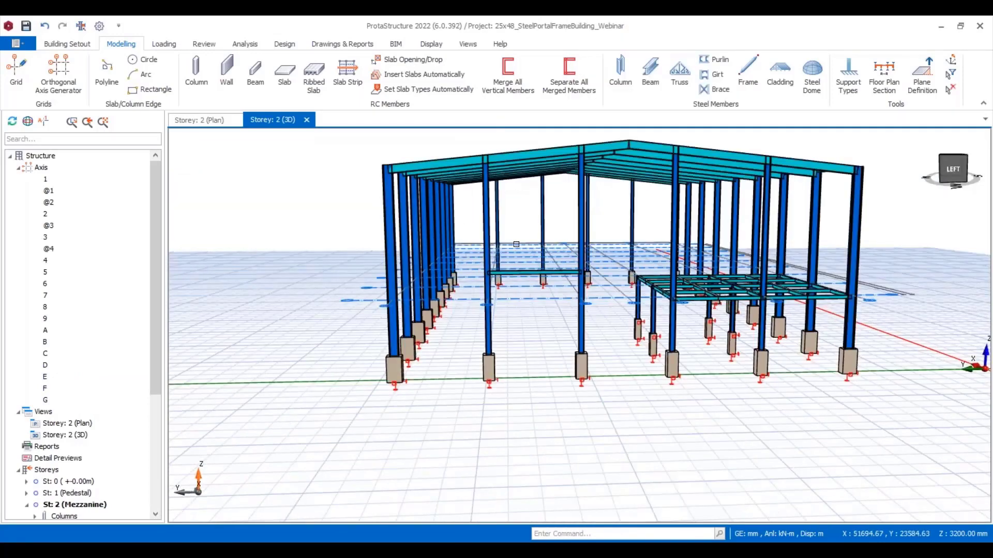
pyautogui.moveTo(516, 244)
pyautogui.mouseDown(button='middle')
pyautogui.moveTo(601, 297)
pyautogui.moveTo(679, 324)
pyautogui.moveTo(565, 373)
pyautogui.moveTo(585, 361)
pyautogui.mouseUp(button='middle')
pyautogui.scroll(-3, 83, 409)
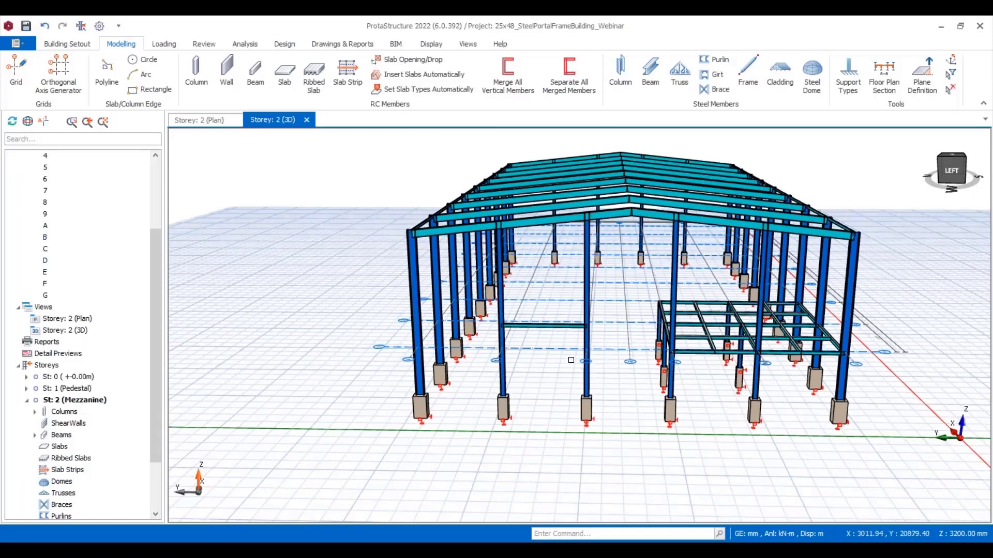
pyautogui.scroll(2, 571, 360)
pyautogui.scroll(-6, 571, 360)
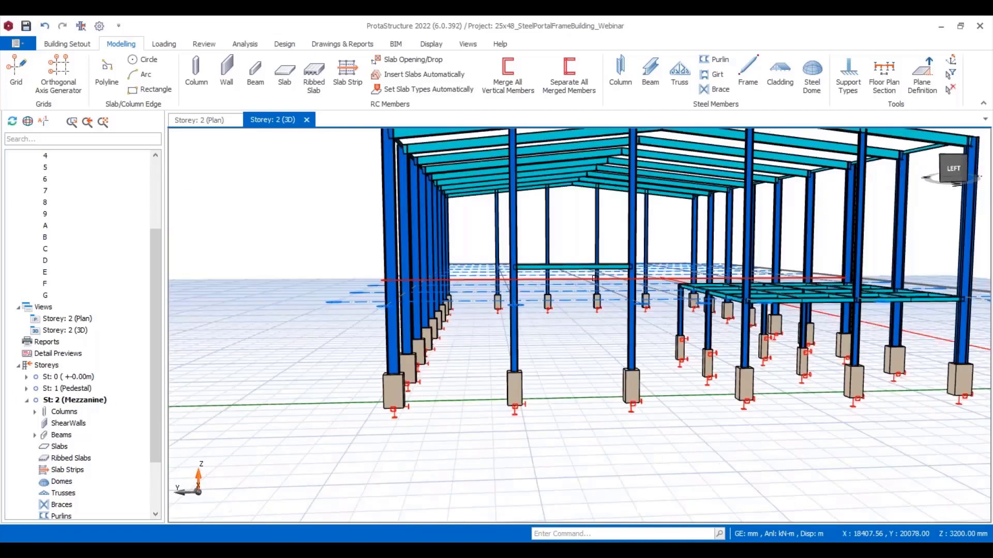
# Examine the full portal frame with its mezzanine from the gable end and the long front side in the 3D view.
pyautogui.moveTo(653, 290); pyautogui.dragTo(589, 336, button='middle')
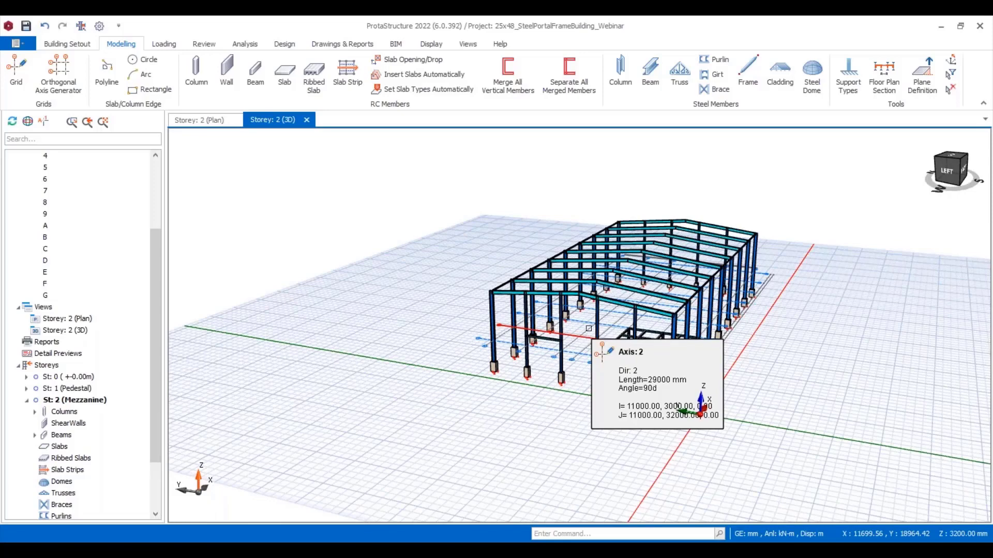
pyautogui.scroll(-2, 600, 279)
pyautogui.scroll(2, 684, 314)
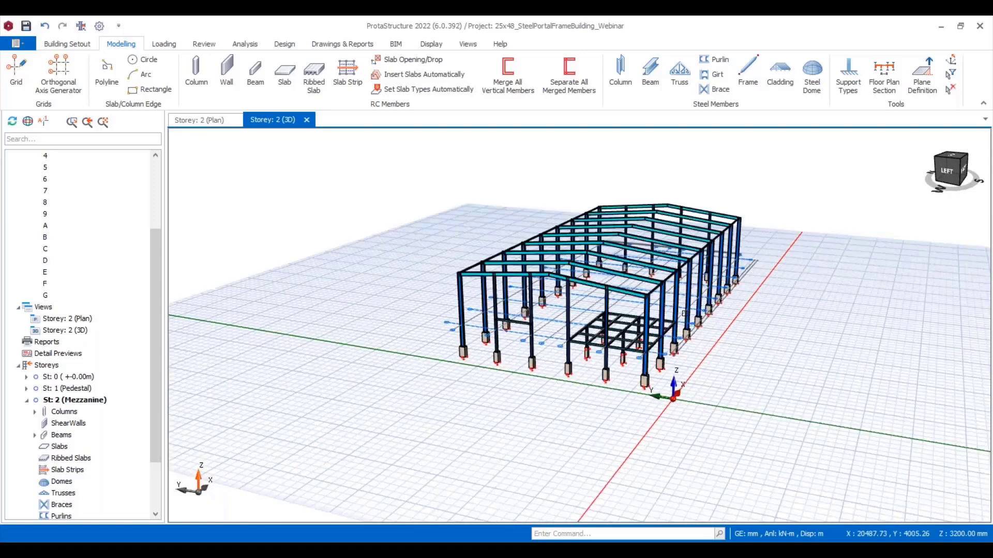
pyautogui.moveTo(683, 314)
pyautogui.mouseDown(button='middle')
pyautogui.moveTo(773, 346)
pyautogui.moveTo(433, 313)
pyautogui.moveTo(616, 343)
pyautogui.moveTo(569, 303)
pyautogui.moveTo(446, 349)
pyautogui.moveTo(474, 291)
pyautogui.moveTo(450, 286)
pyautogui.moveTo(751, 317)
pyautogui.moveTo(739, 337)
pyautogui.moveTo(406, 323)
pyautogui.moveTo(440, 314)
pyautogui.mouseUp(button='middle')
pyautogui.scroll(4, 406, 324)
pyautogui.scroll(-5, 444, 313)
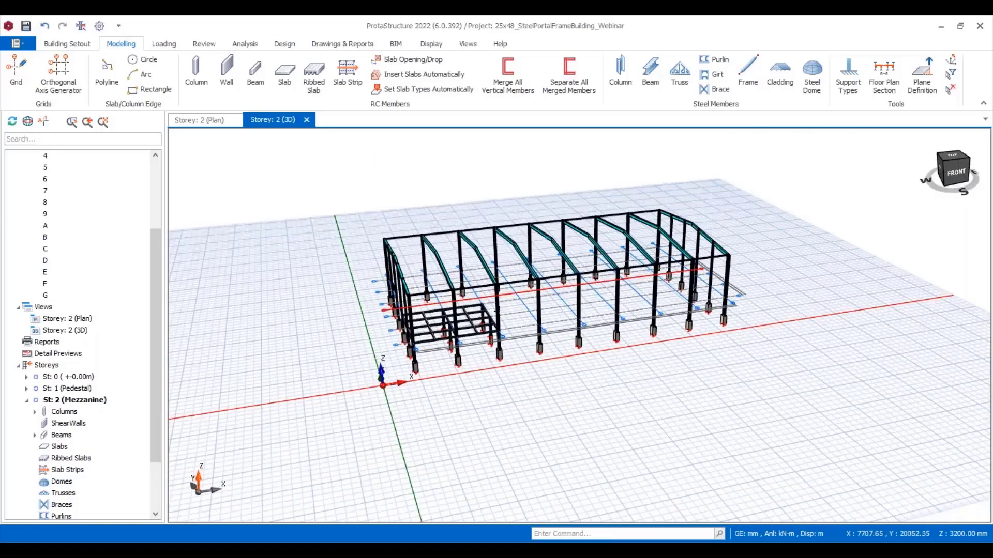
pyautogui.scroll(-1, 646, 325)
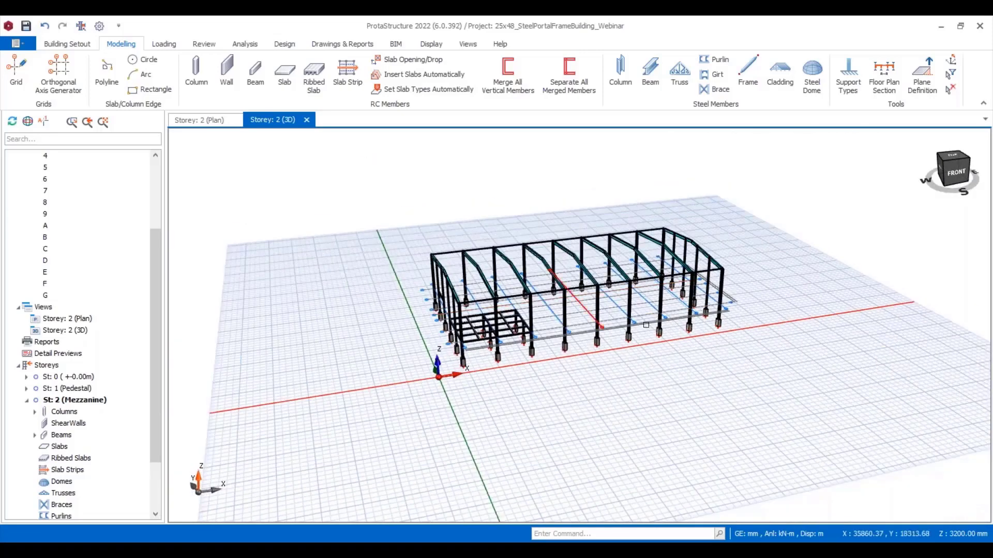
pyautogui.scroll(-2, 646, 325)
pyautogui.moveTo(765, 333); pyautogui.dragTo(558, 341, button='middle')
pyautogui.scroll(1, 610, 349)
# Hide the grid and the axis auto dimensions in the 3D view's scene settings.
pyautogui.click(251, 46)
pyautogui.click(203, 45)
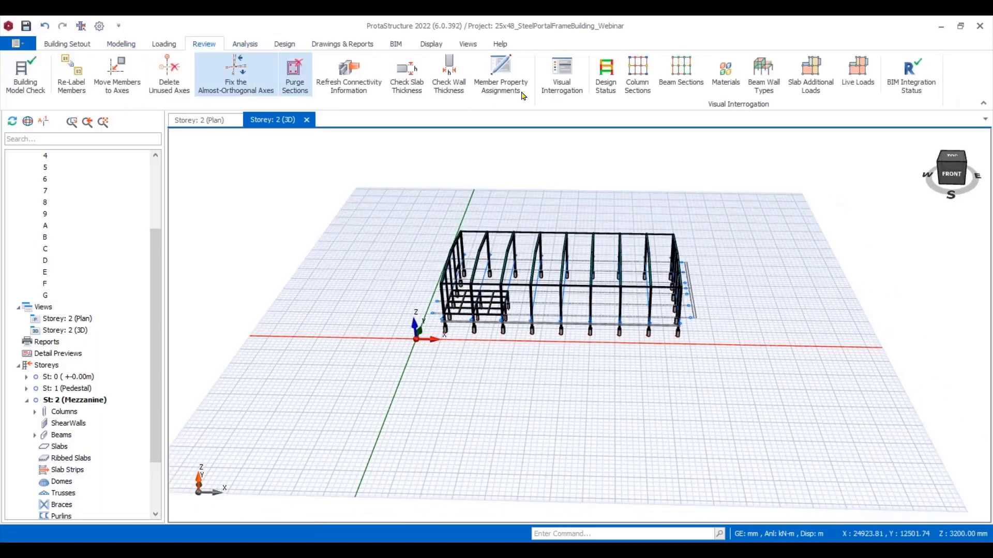
pyautogui.click(561, 75)
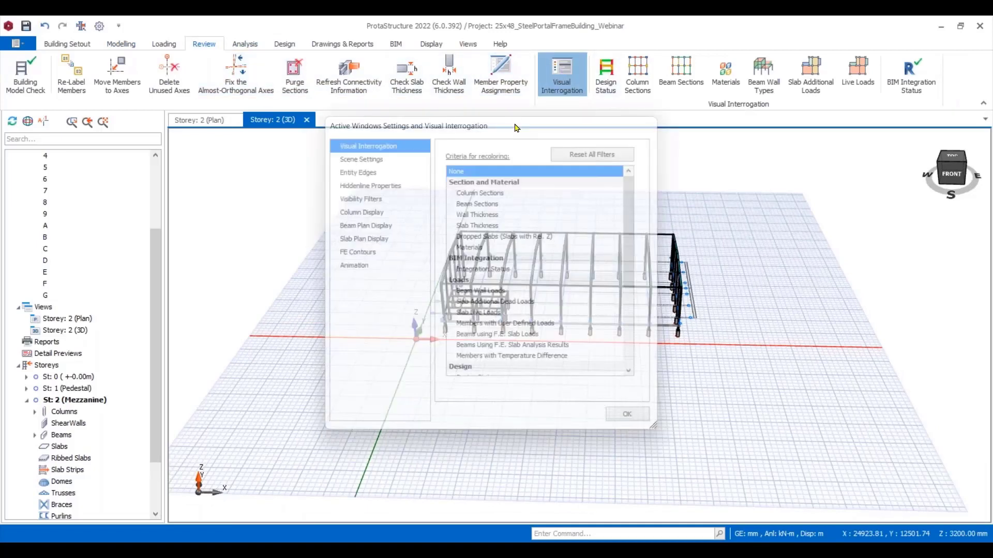
pyautogui.click(549, 331)
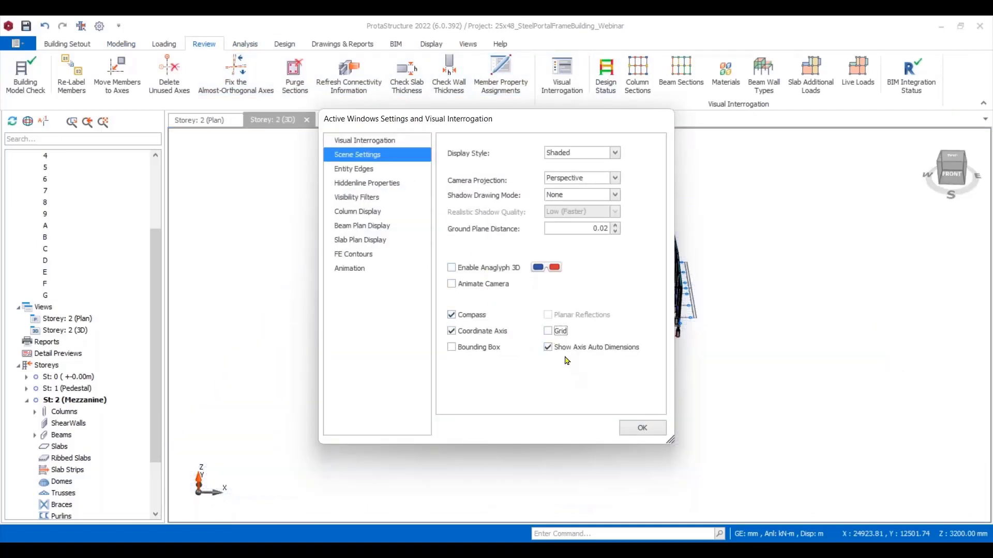
pyautogui.click(569, 349)
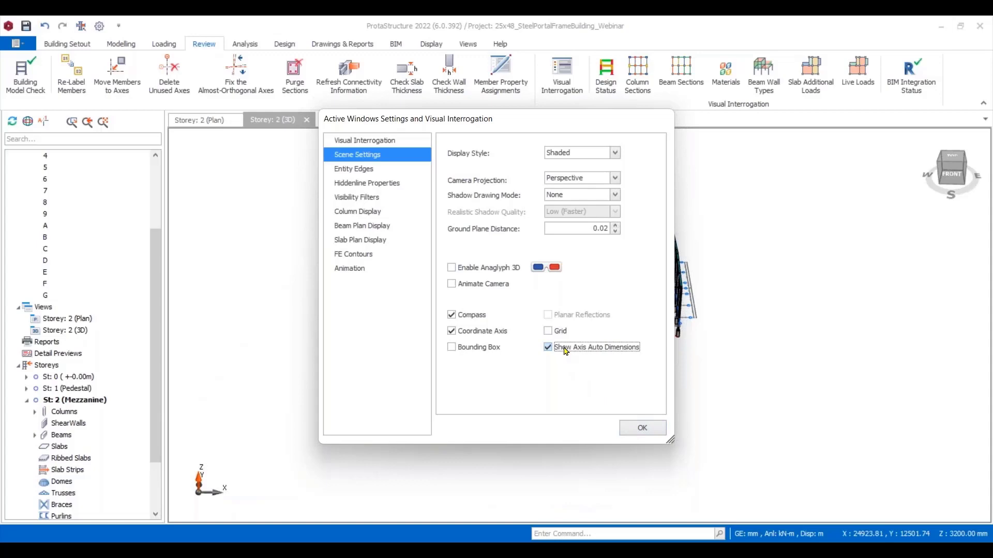
pyautogui.click(642, 429)
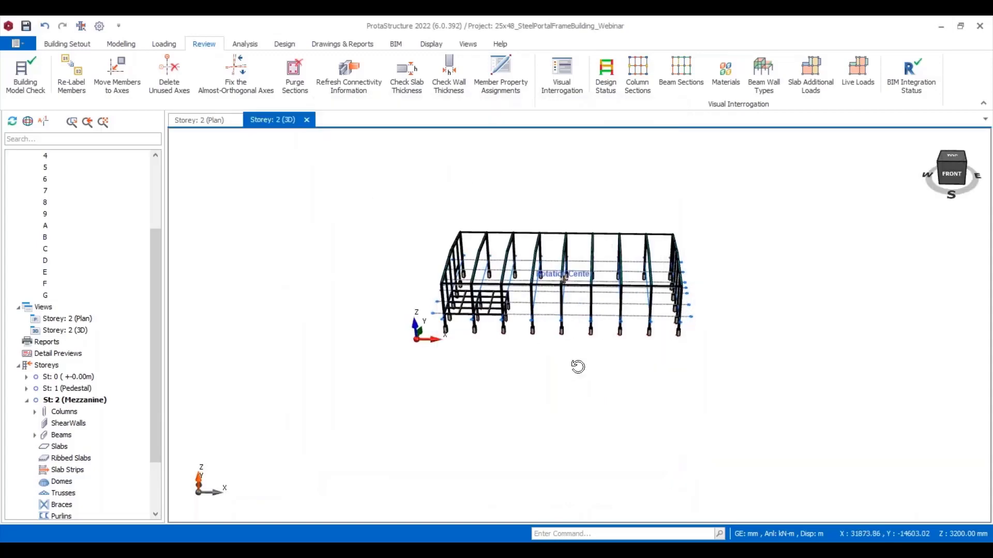
# Start a steel brace between the corner column and its neighbouring column in the front side bay beside the mezzanine.
pyautogui.scroll(10, 492, 335)
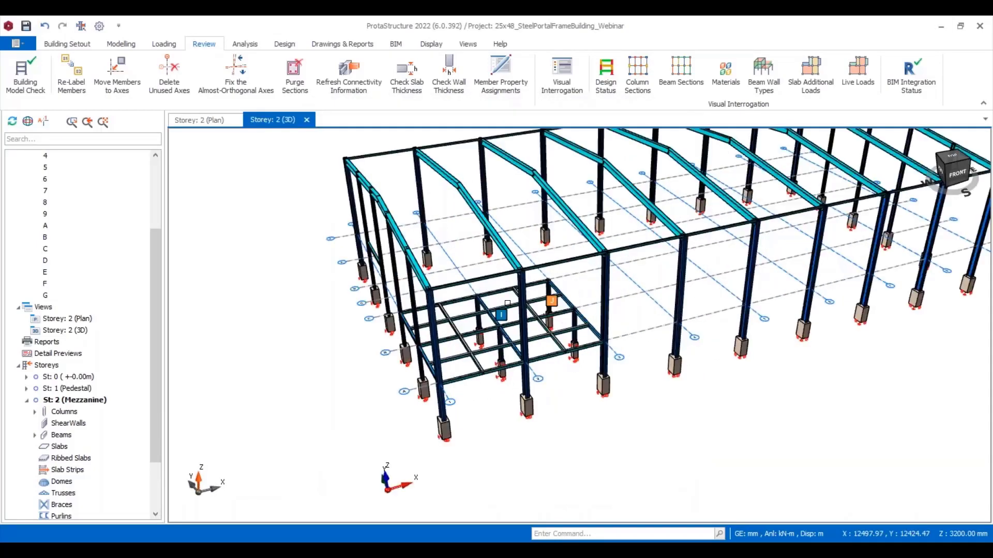
pyautogui.scroll(-10, 539, 339)
pyautogui.moveTo(642, 361); pyautogui.dragTo(561, 327, button='middle')
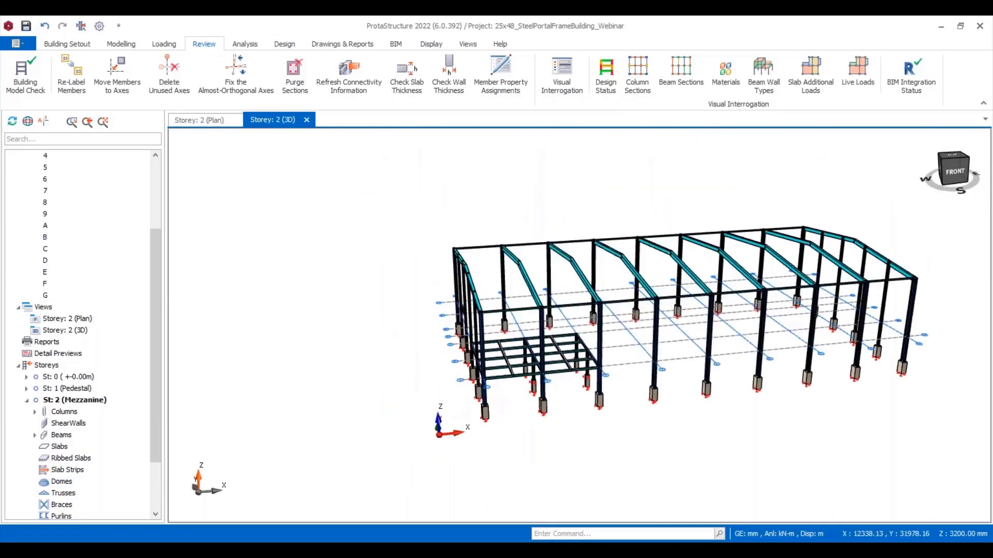
pyautogui.click(121, 44)
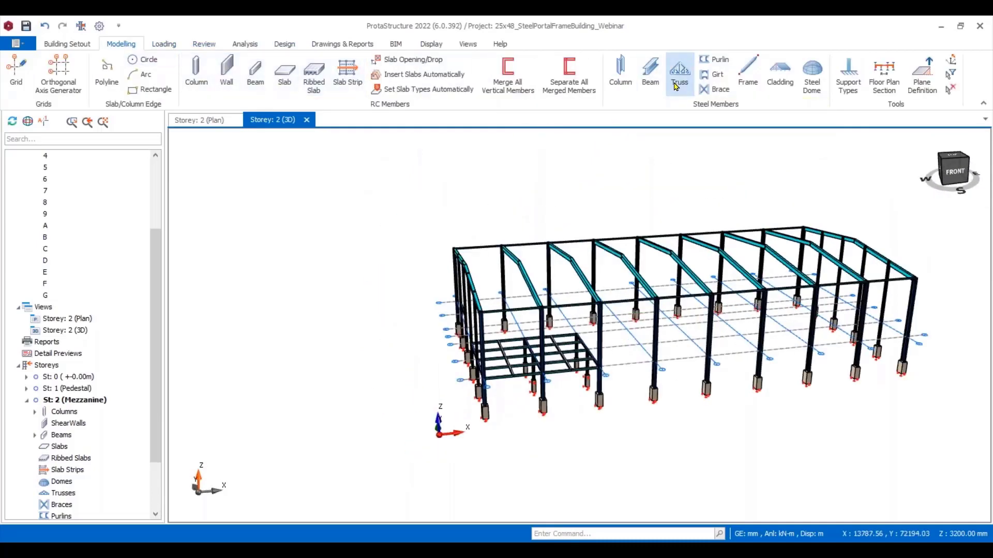
pyautogui.click(719, 90)
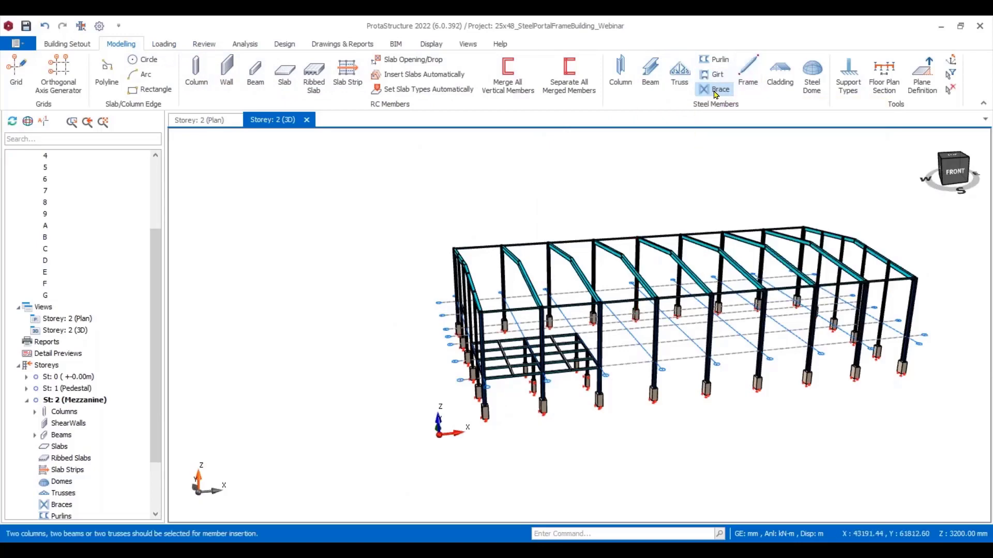
pyautogui.scroll(5, 481, 353)
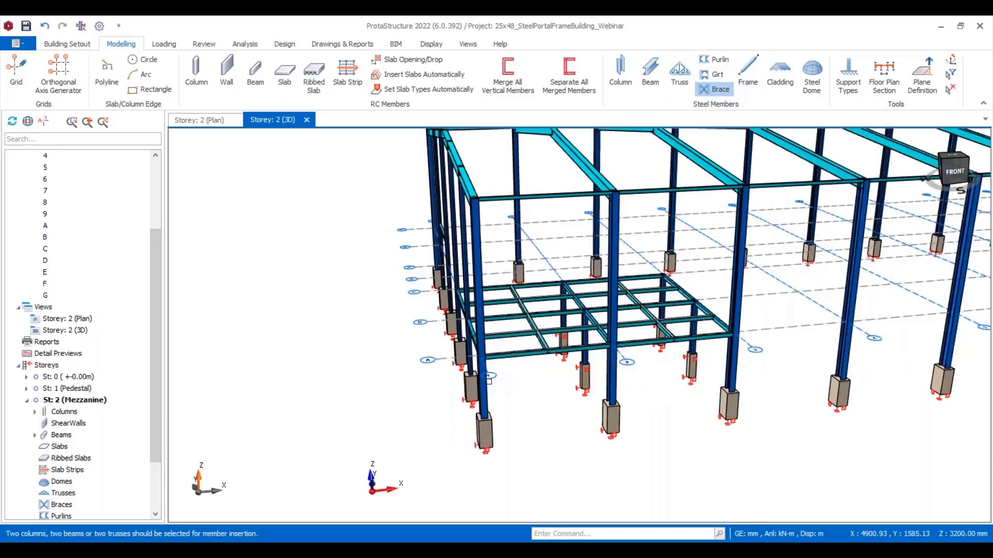
pyautogui.click(525, 359)
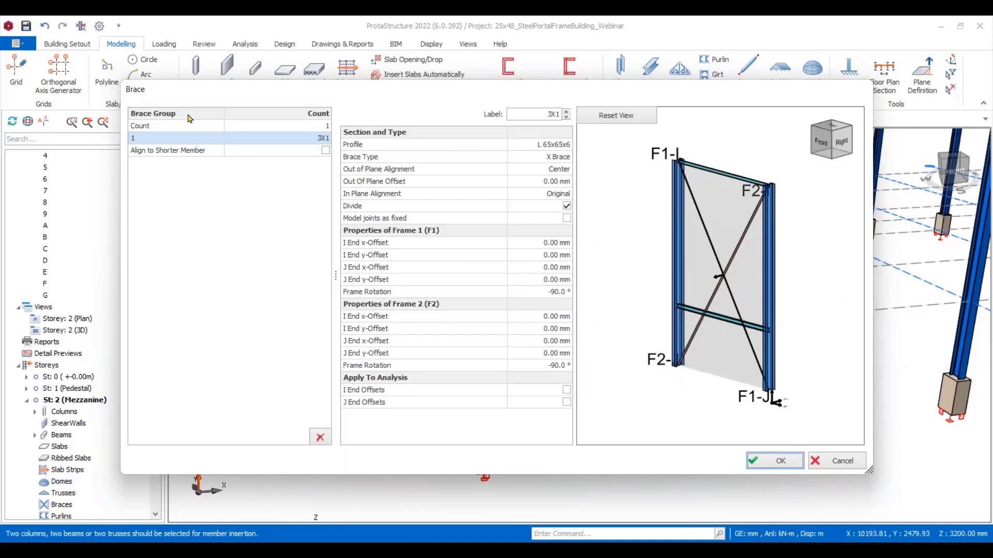
# Try a brace group count of 2 with Align to Shorter Member enabled.
pyautogui.click(288, 130)
pyautogui.click(233, 129)
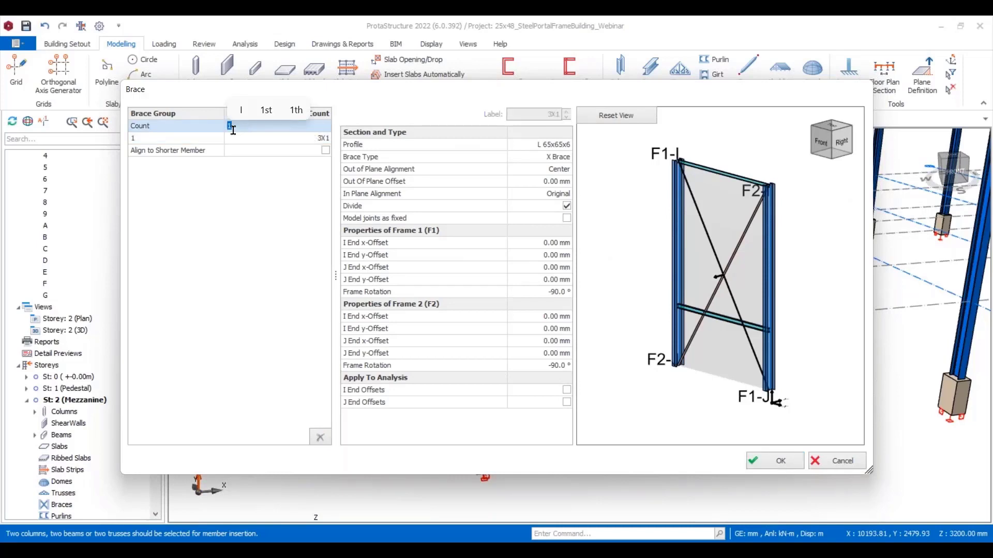
pyautogui.write('2')
pyautogui.click(250, 150)
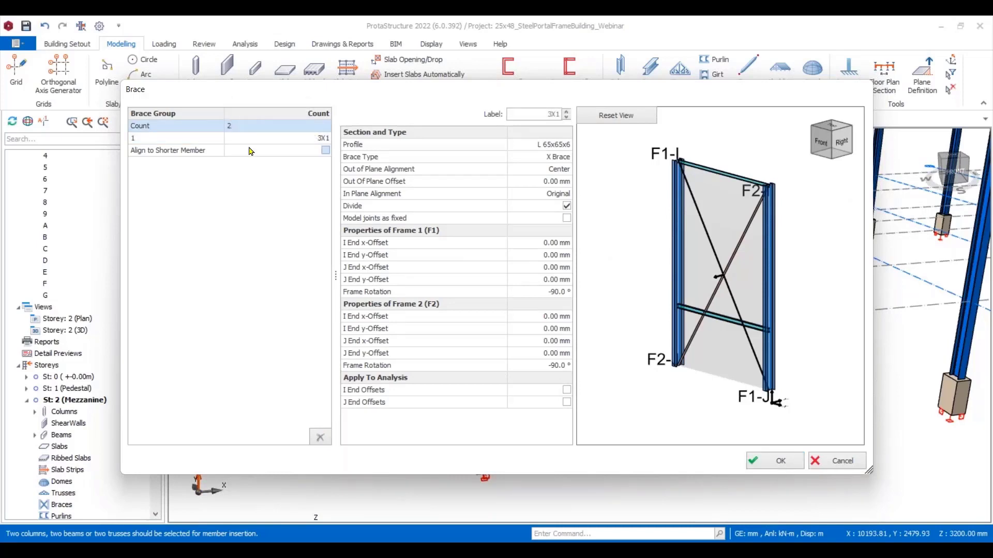
pyautogui.click(270, 115)
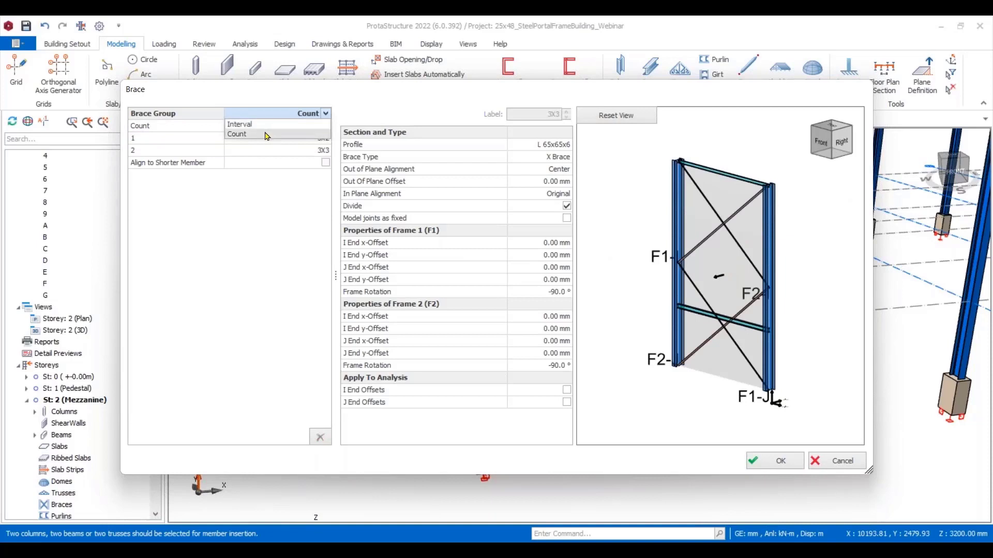
pyautogui.click(260, 166)
# Try a brace group count of 4 for the column bay.
pyautogui.click(308, 126)
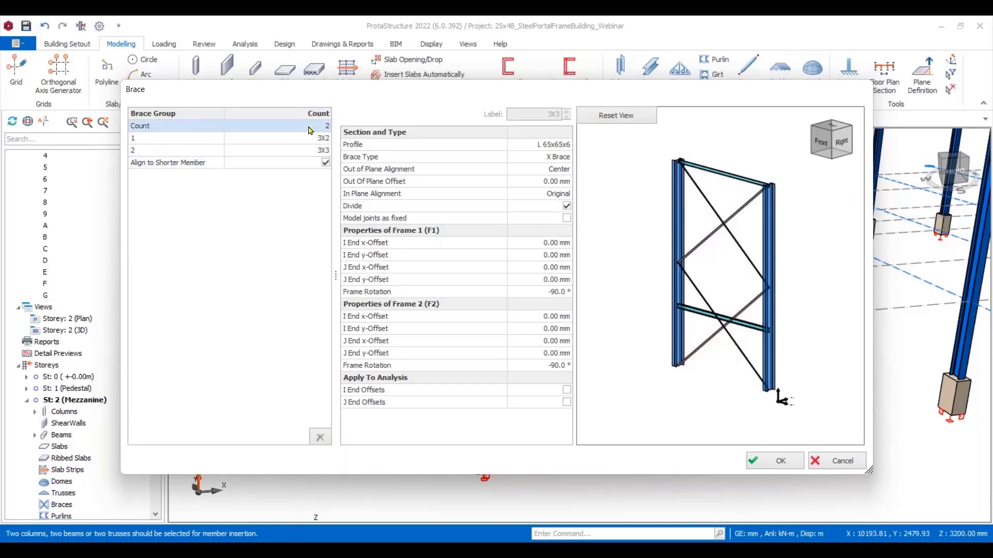
pyautogui.click(313, 126)
pyautogui.doubleClick(277, 126)
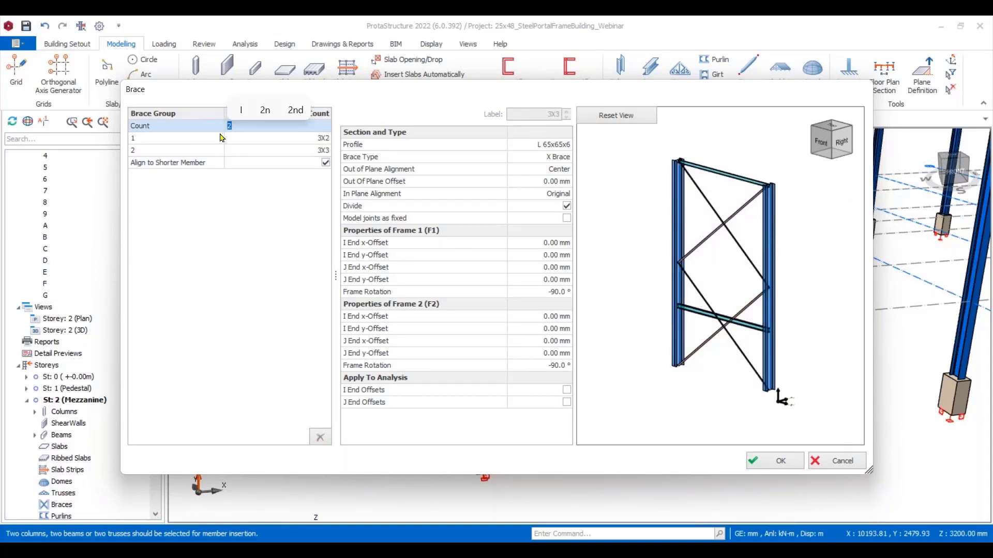
pyautogui.write('4')
pyautogui.click(252, 178)
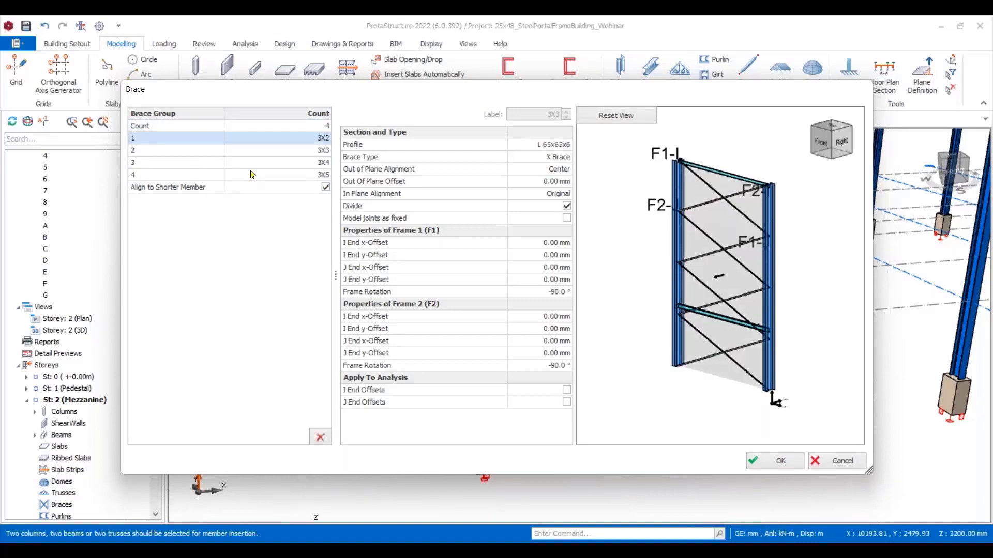
# Return the brace group count to 1 and disable Align to Shorter Member.
pyautogui.doubleClick(271, 124)
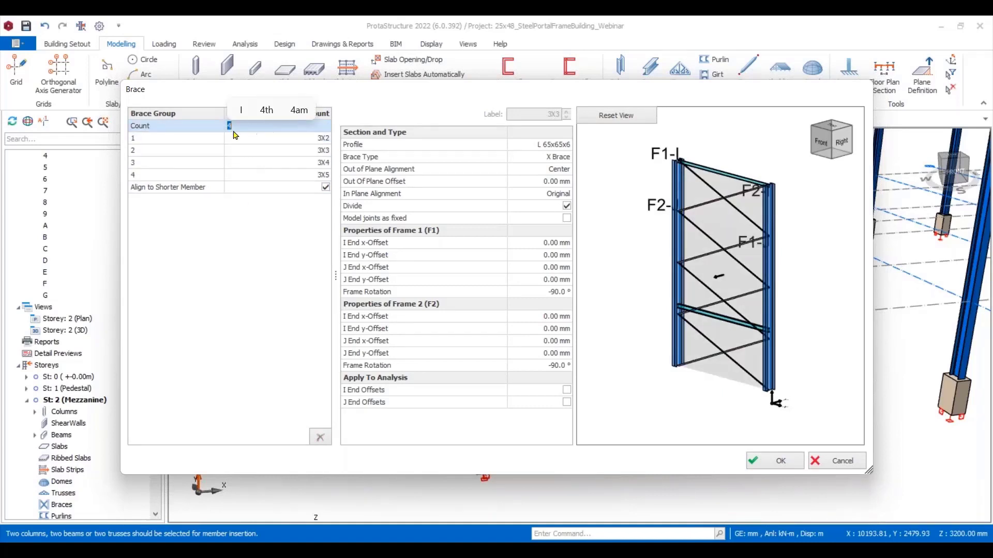
pyautogui.write('2')
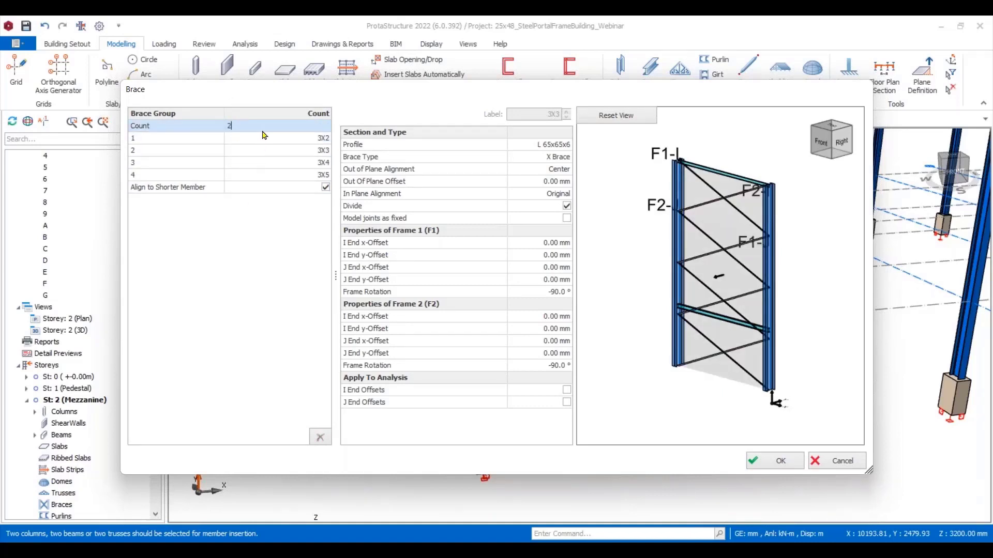
pyautogui.moveTo(261, 125); pyautogui.dragTo(219, 130)
pyautogui.write('1')
pyautogui.click(266, 189)
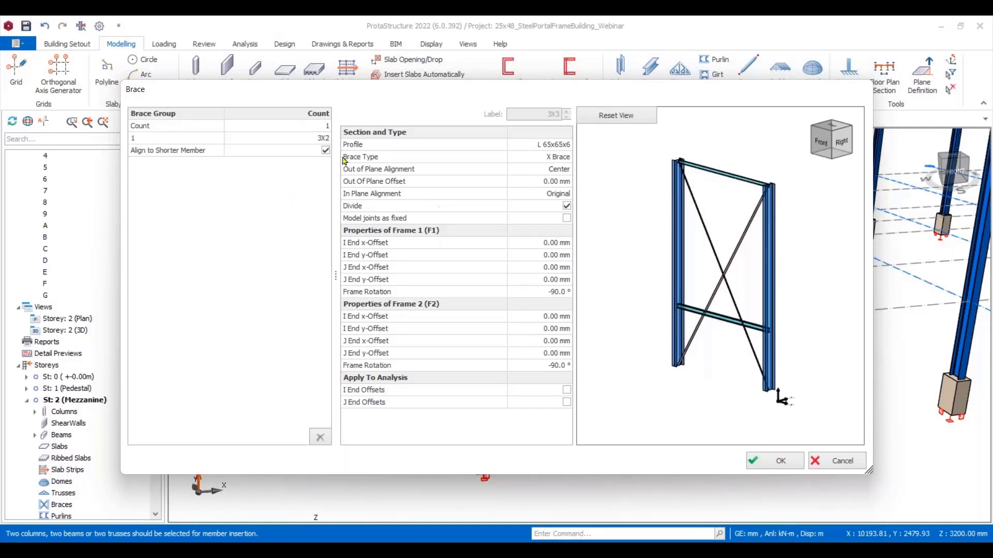
pyautogui.click(325, 150)
# Change the brace profile to the Malaysian equal angle L 100x100x6.
pyautogui.click(549, 147)
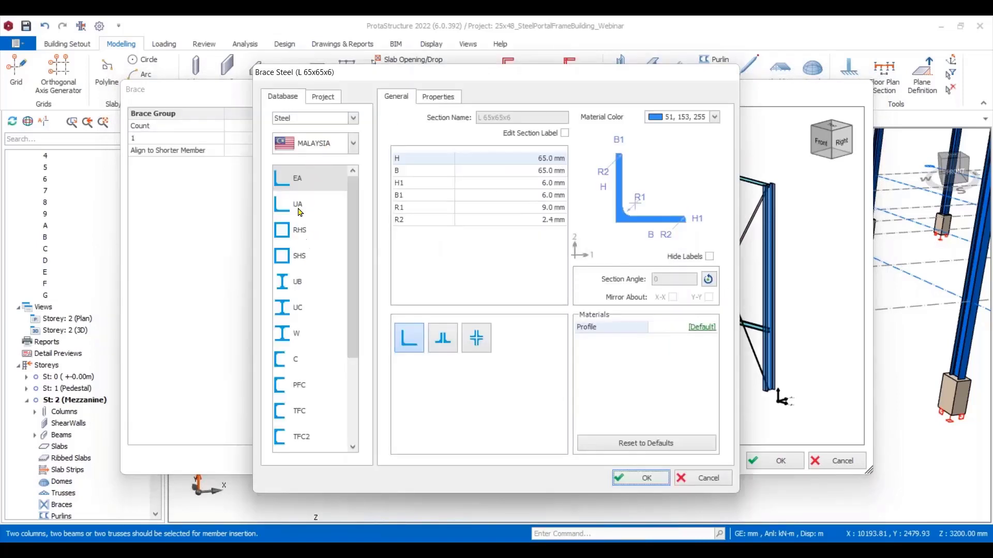
pyautogui.click(299, 183)
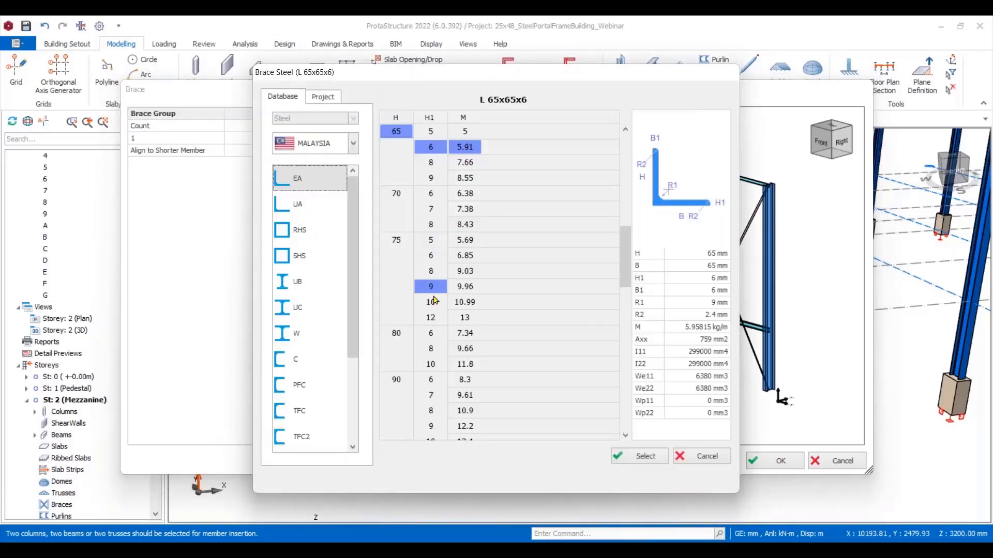
pyautogui.click(450, 332)
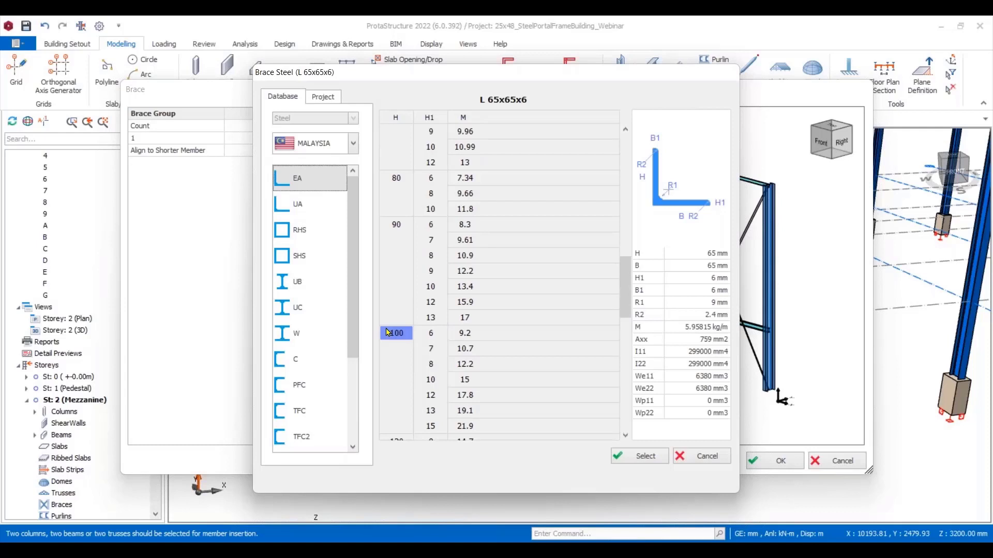
pyautogui.click(662, 458)
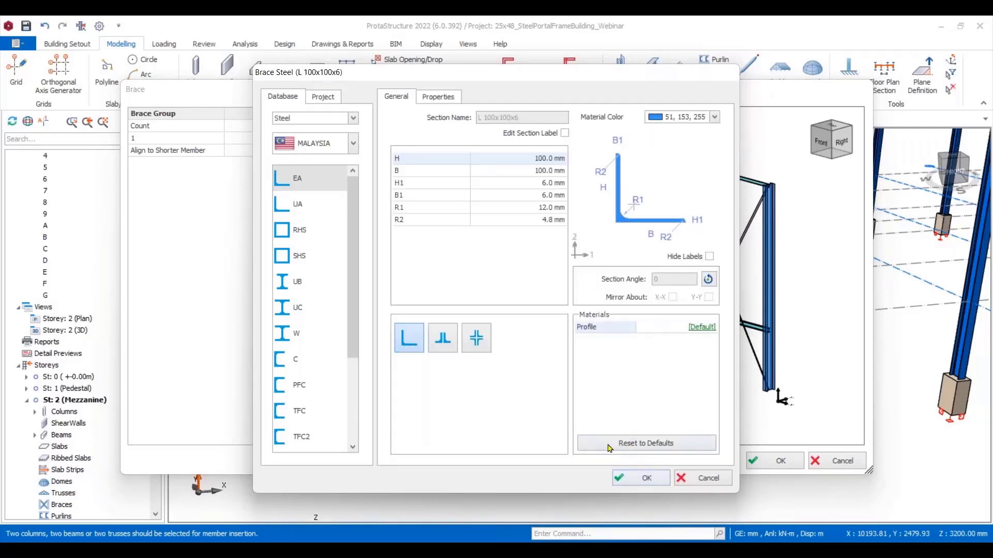
pyautogui.click(637, 479)
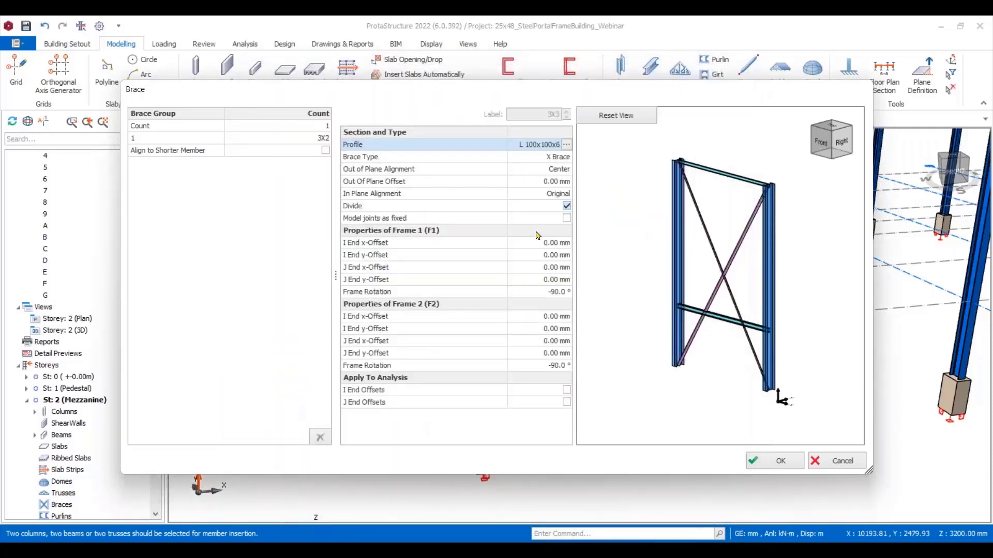
# Try the V Brace and K Brace types in the preview and return the brace type to X Brace.
pyautogui.click(563, 157)
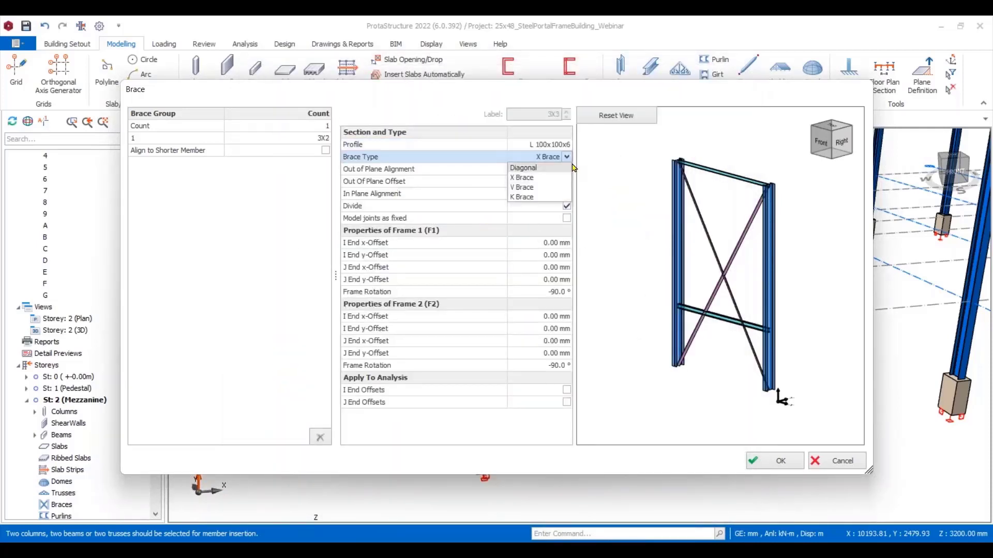
pyautogui.click(536, 187)
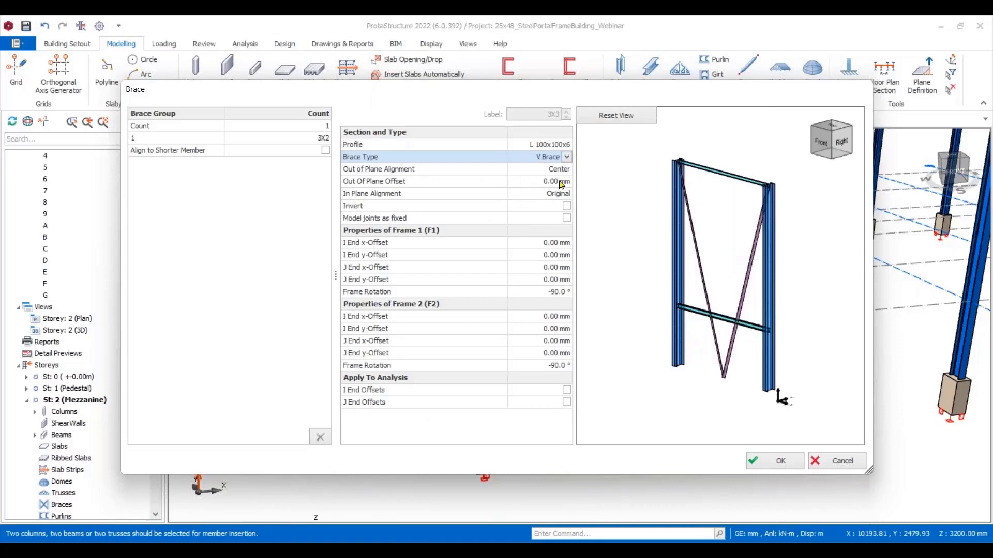
pyautogui.click(567, 157)
pyautogui.click(536, 200)
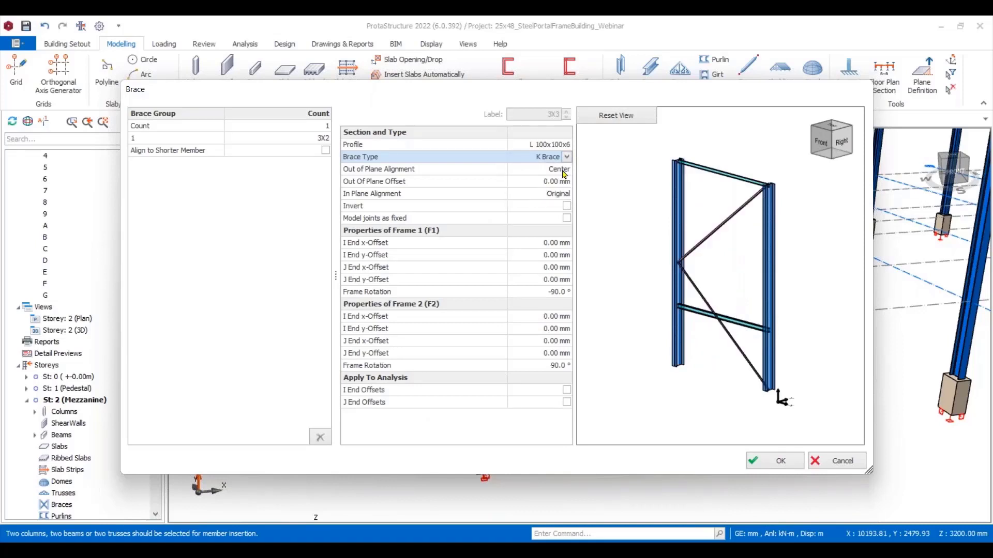
pyautogui.click(566, 157)
pyautogui.click(538, 179)
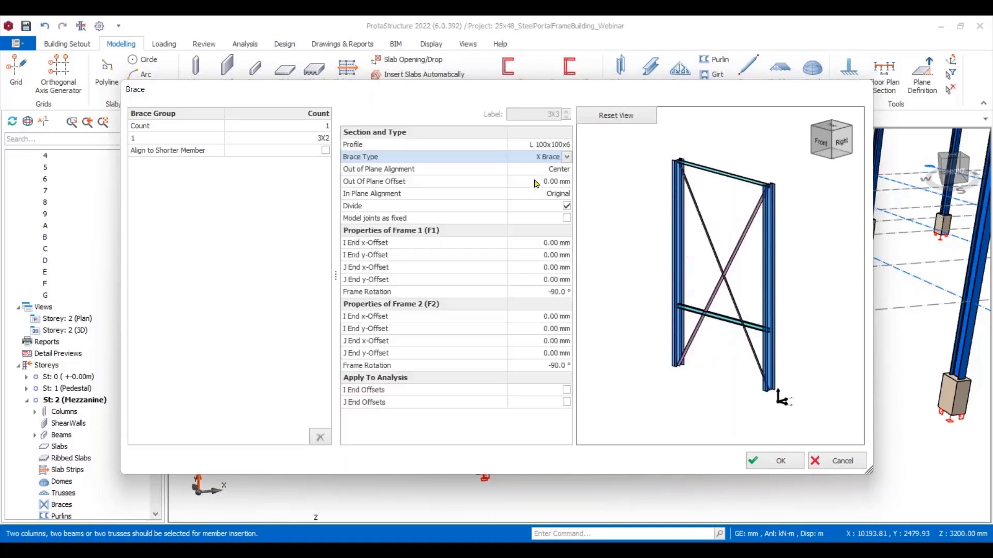
# Try the Diagonal brace type in the preview and return the brace type to X Brace.
pyautogui.click(567, 157)
pyautogui.click(548, 168)
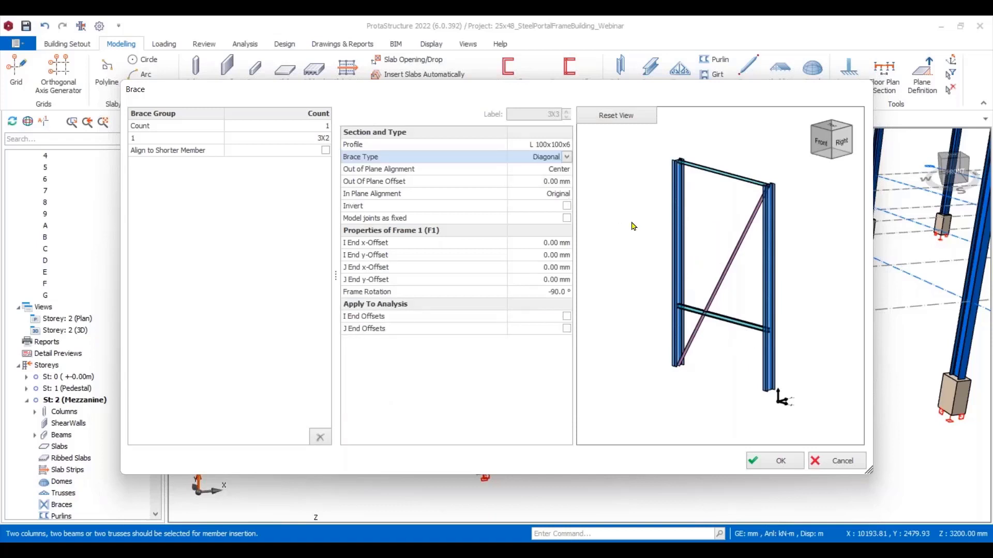
pyautogui.click(568, 158)
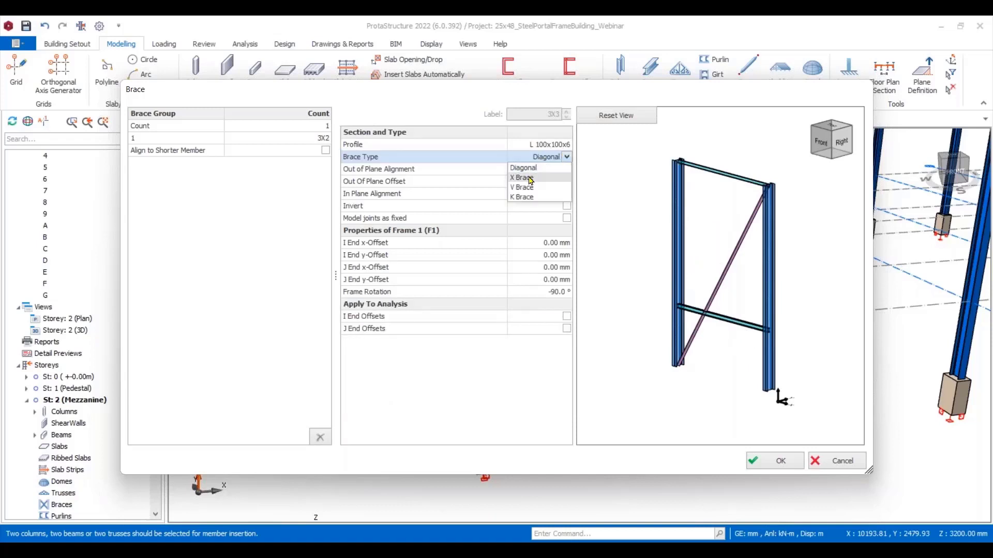
pyautogui.click(531, 179)
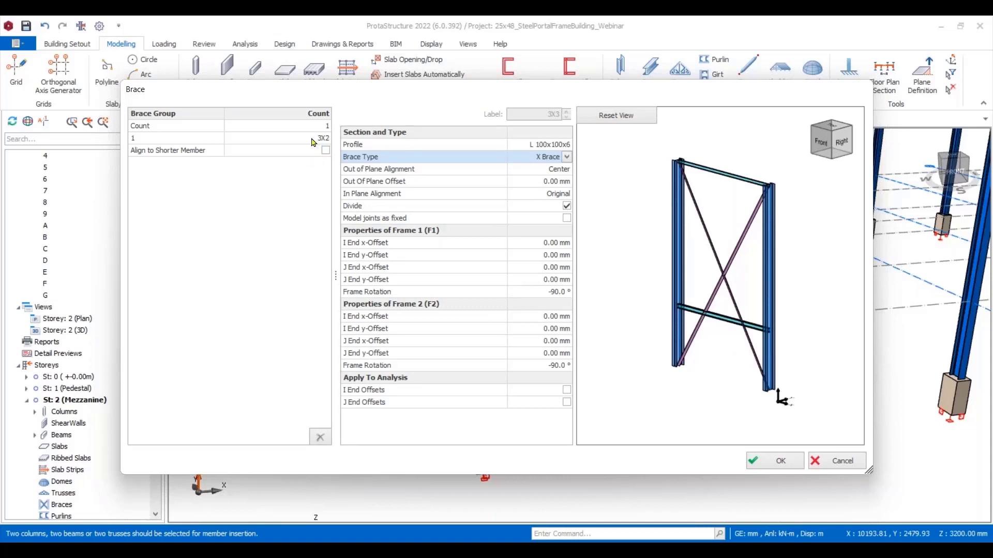
# Set the I End y-Offset to 400 mm for both Frame 1 and Frame 2 of the X brace.
pyautogui.click(553, 261)
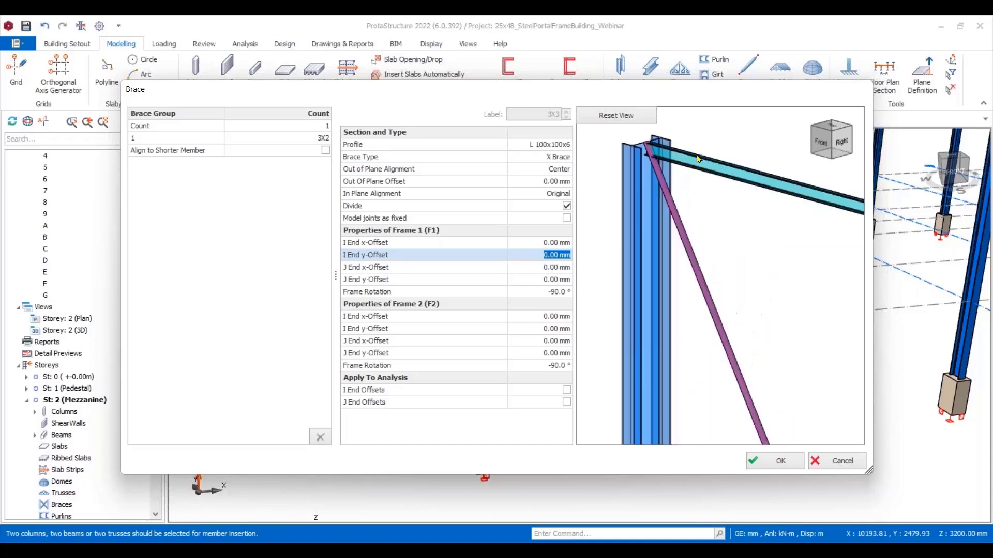
pyautogui.scroll(3, 688, 166)
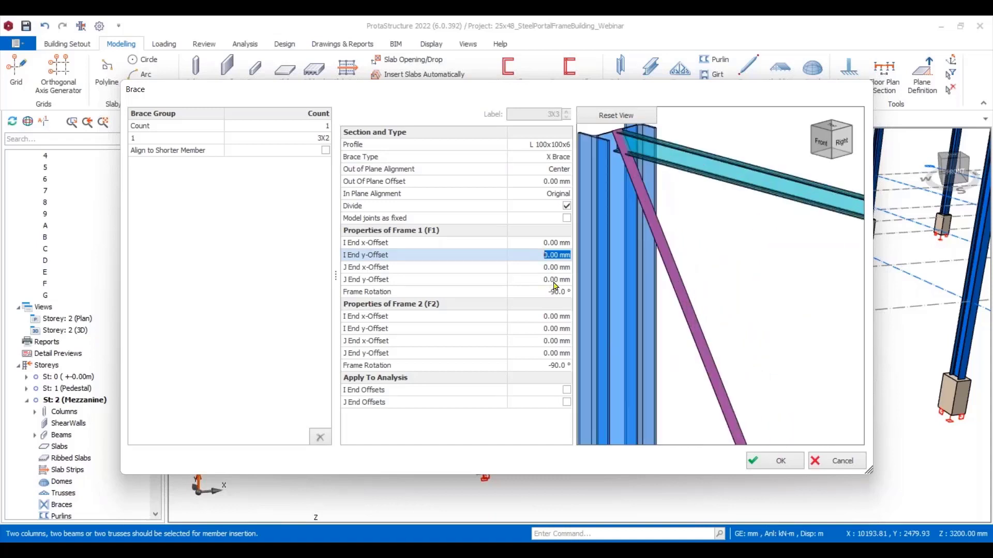
pyautogui.write('400')
pyautogui.click(561, 267)
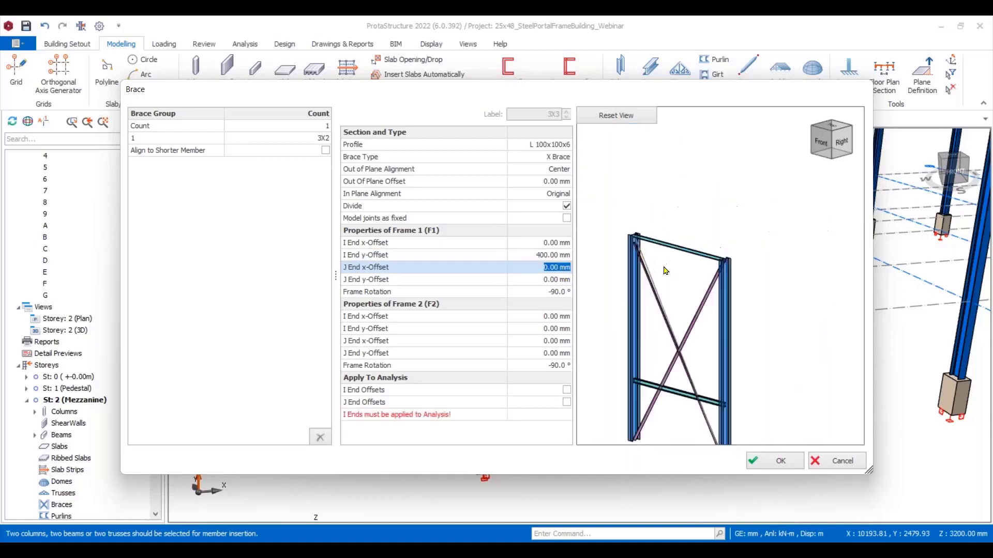
pyautogui.click(565, 329)
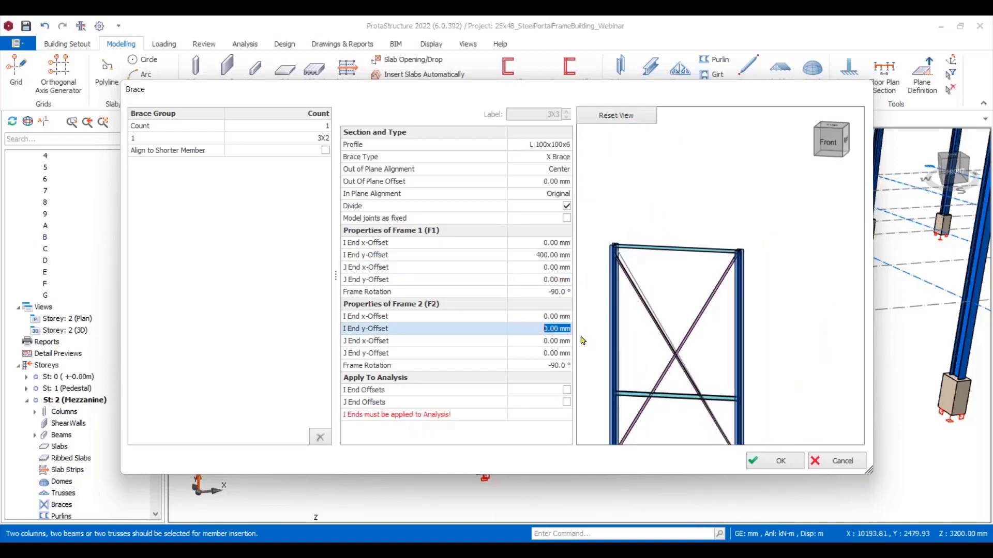
pyautogui.write('40')
pyautogui.press('Return')
# Set the J End y-Offset to 200 mm for both Frame 1 and Frame 2 of the X brace.
pyautogui.click(561, 355)
pyautogui.scroll(-3, 688, 349)
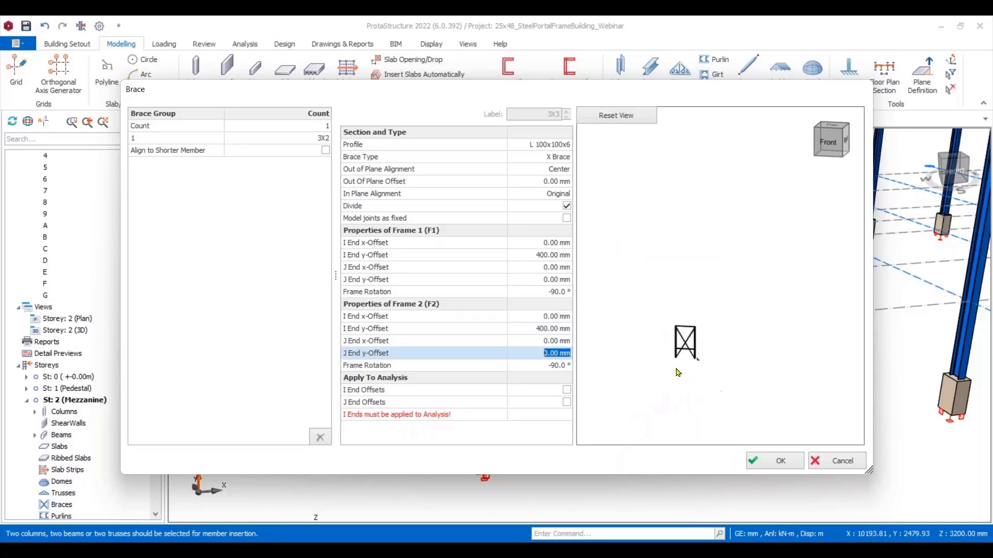
pyautogui.scroll(8, 692, 288)
pyautogui.scroll(4, 691, 288)
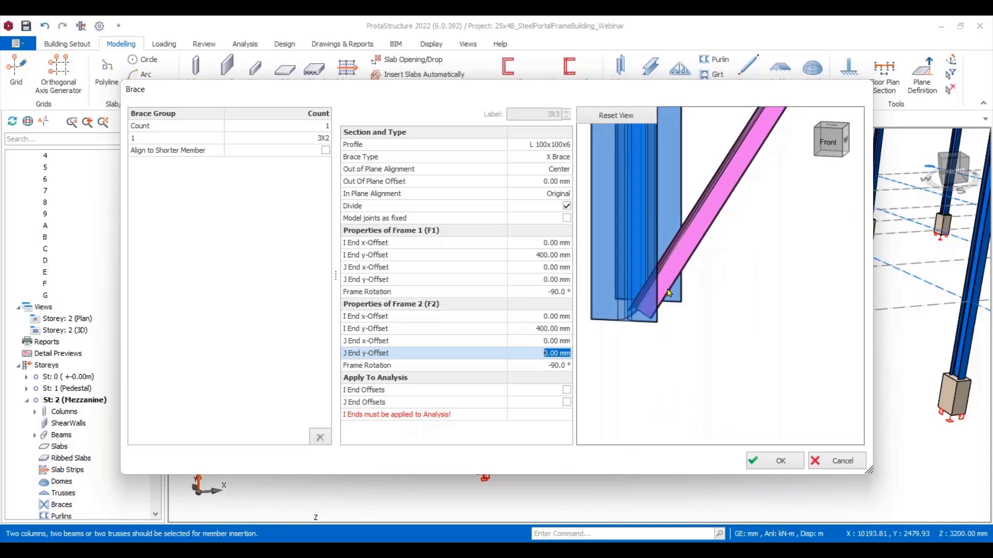
pyautogui.write('200')
pyautogui.press('Return')
pyautogui.click(556, 269)
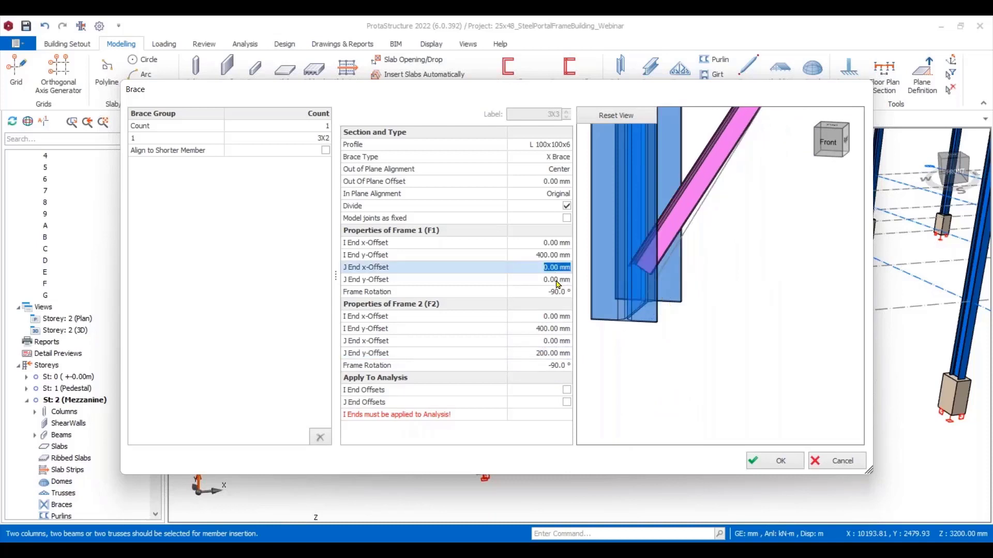
pyautogui.click(557, 280)
pyautogui.write('20')
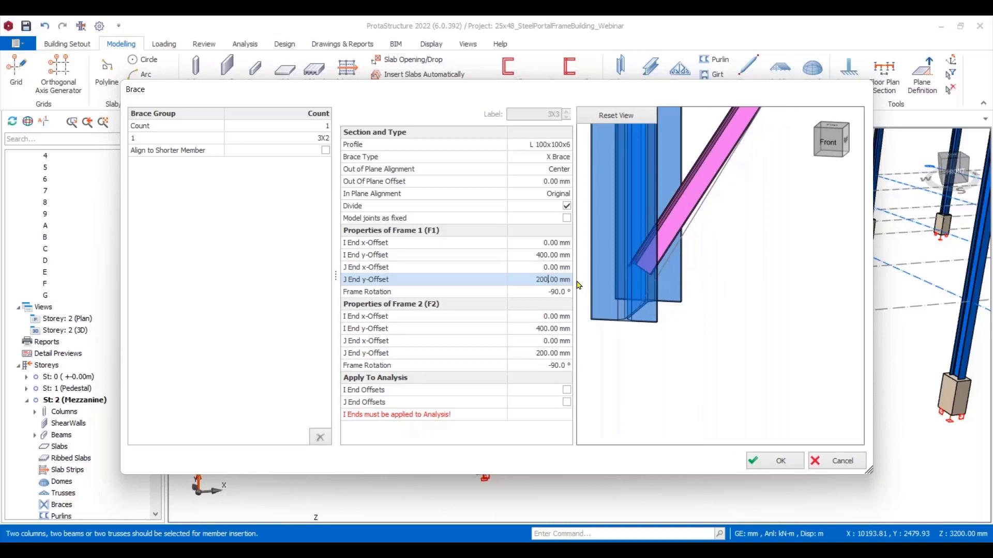
pyautogui.click(557, 268)
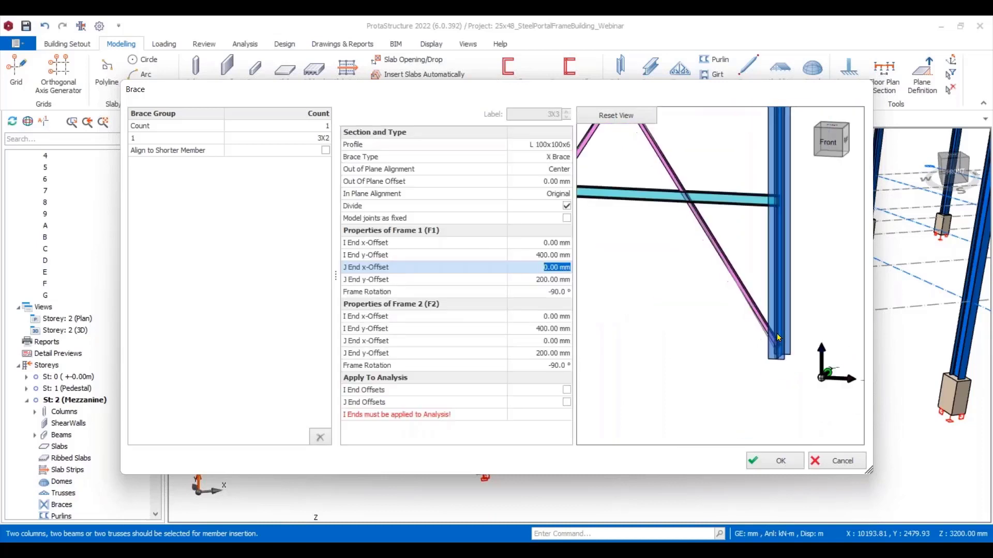
# Apply both the I End and J End offsets to the analysis.
pyautogui.click(566, 389)
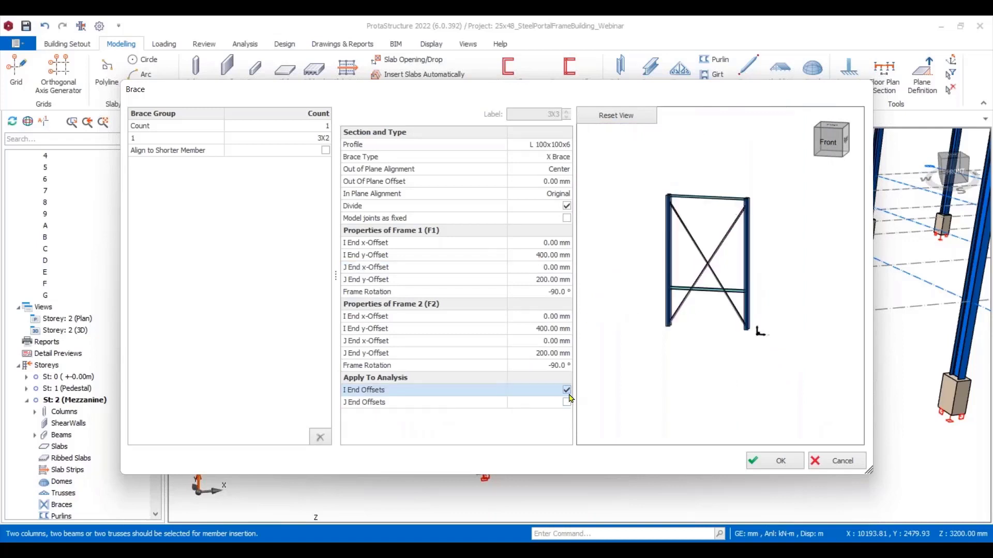
pyautogui.click(567, 403)
pyautogui.click(567, 402)
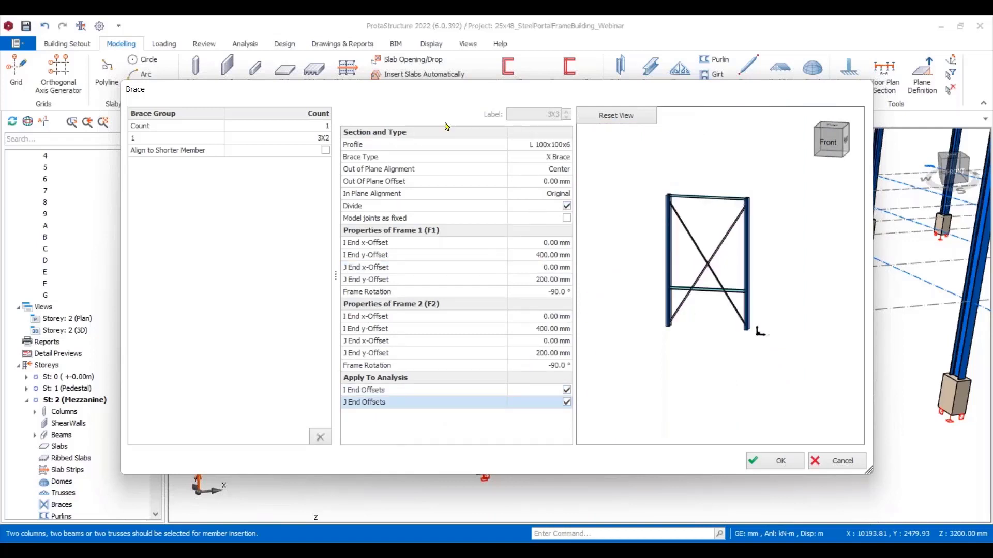
# Set the brace group count to 2 for the column bay.
pyautogui.click(322, 127)
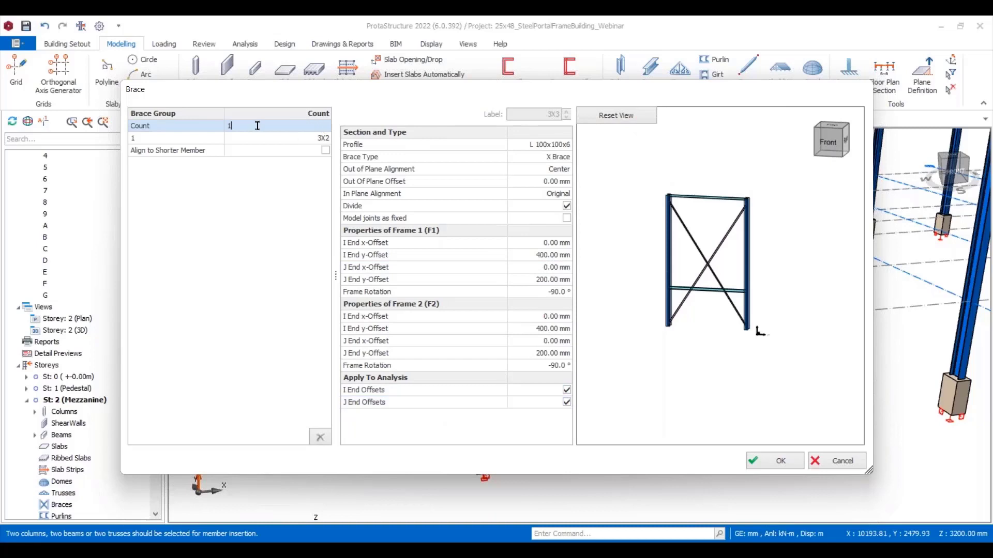
pyautogui.click(225, 126)
pyautogui.write('2')
pyautogui.press('Return')
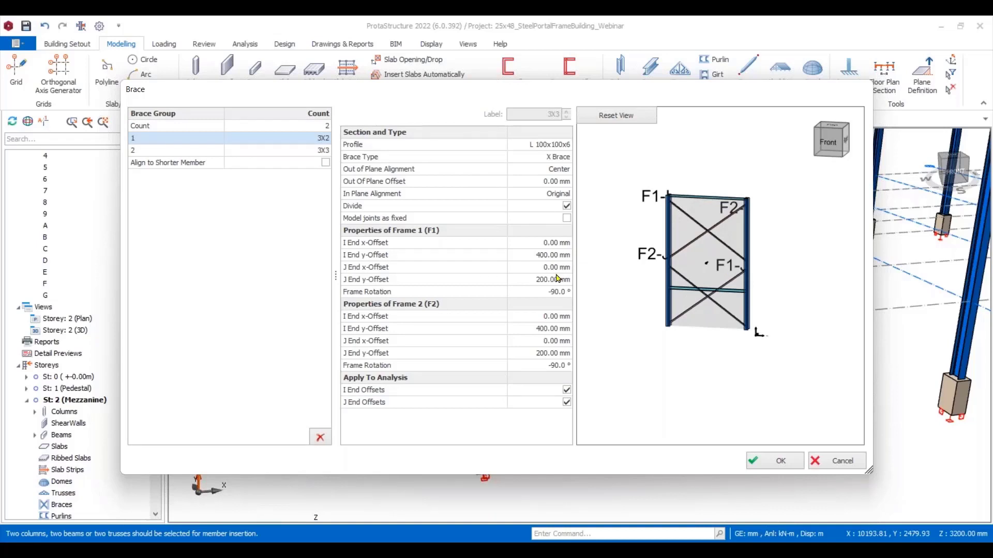
# Set the J End y-Offset to 0 mm for both frames of the first brace in the group.
pyautogui.click(558, 255)
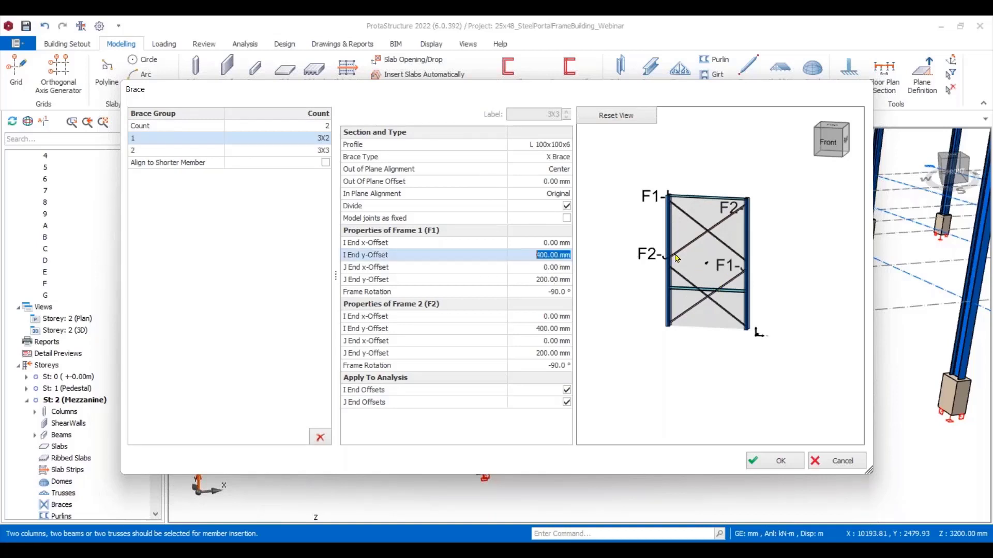
pyautogui.click(189, 150)
pyautogui.click(191, 139)
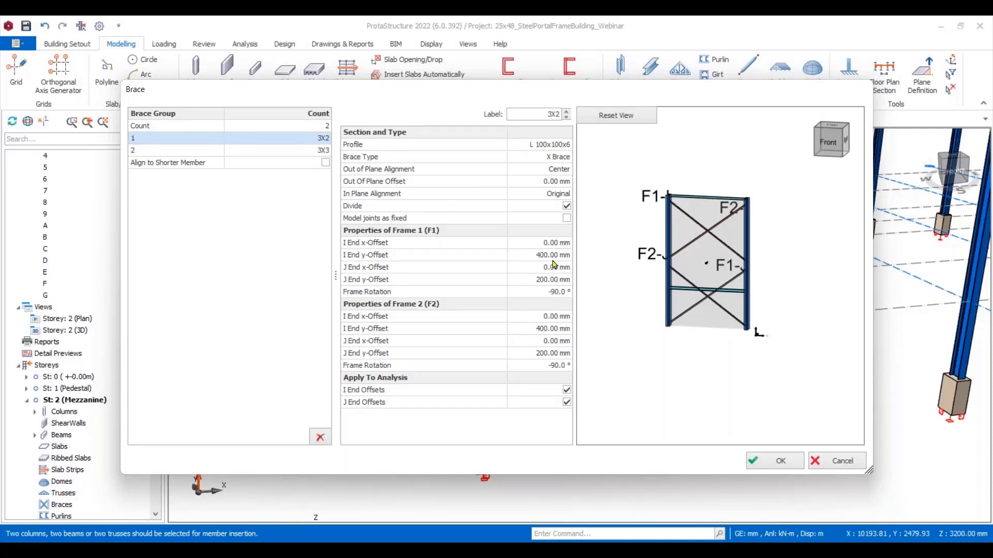
pyautogui.click(549, 279)
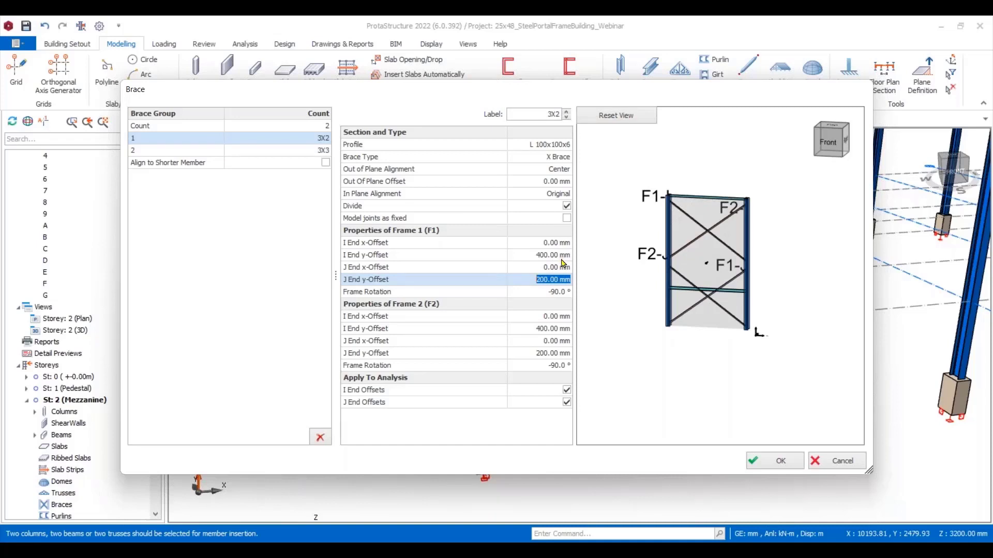
pyautogui.write('0')
pyautogui.click(553, 353)
pyautogui.write('0')
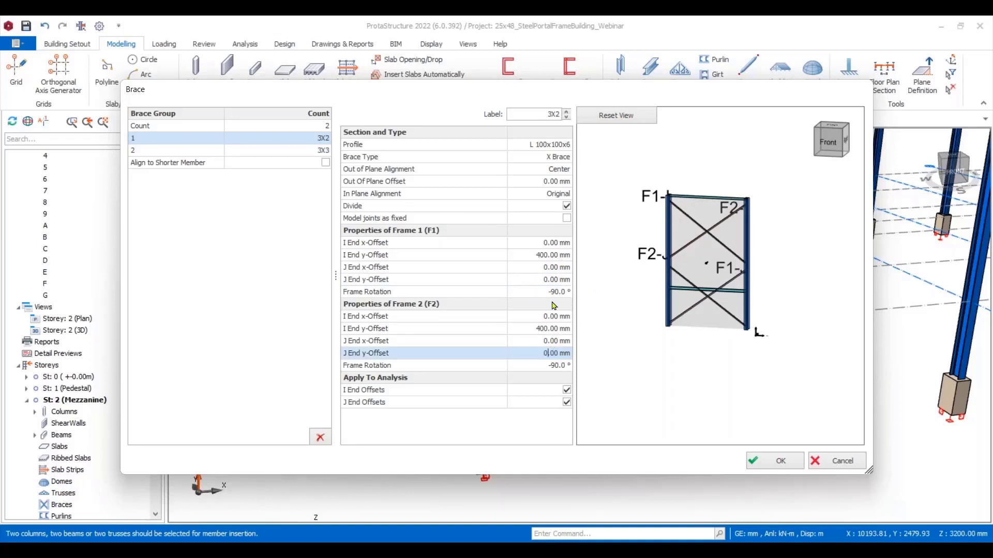
pyautogui.click(548, 182)
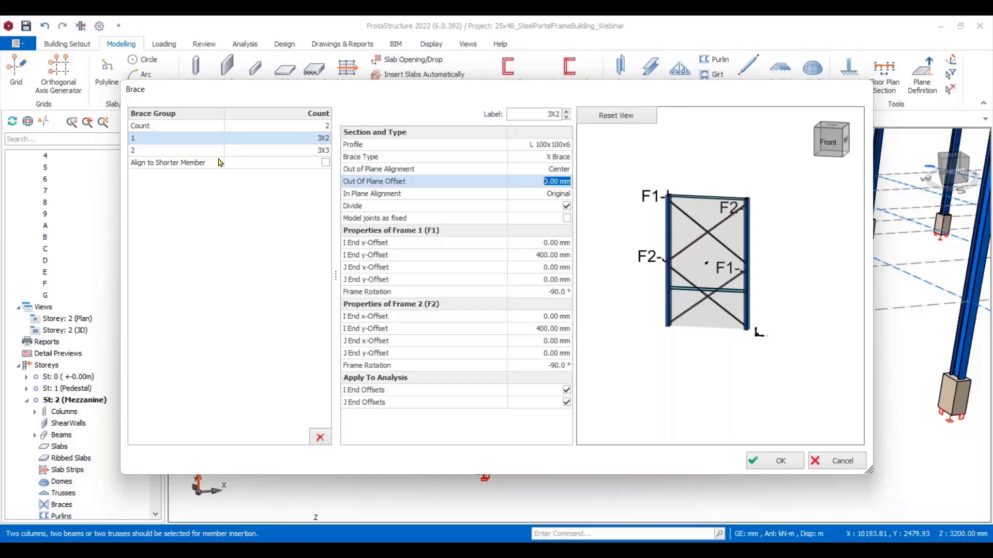
# Set the I End y-Offset to 0 mm for both frames of the second brace and insert the brace group into the bay.
pyautogui.click(190, 152)
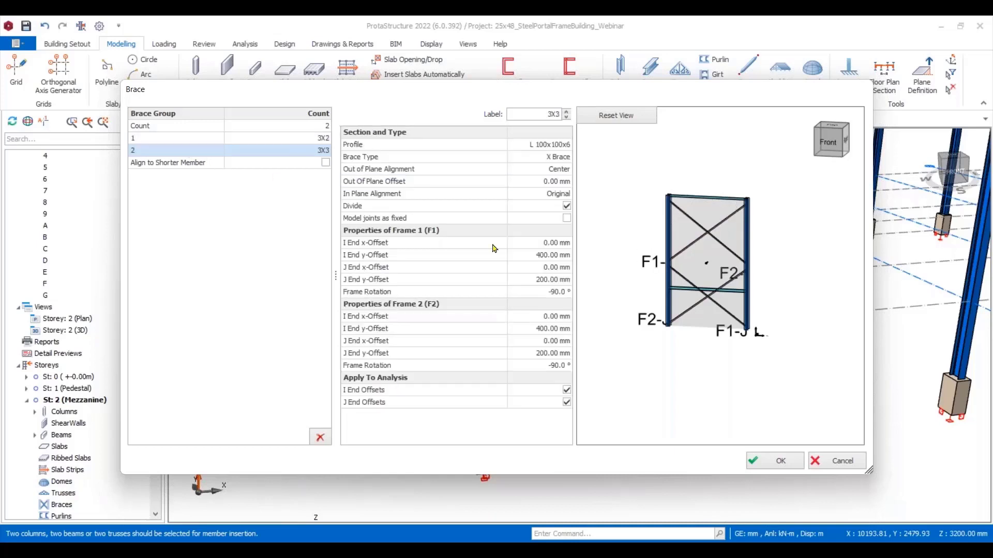
pyautogui.click(553, 329)
pyautogui.write('0')
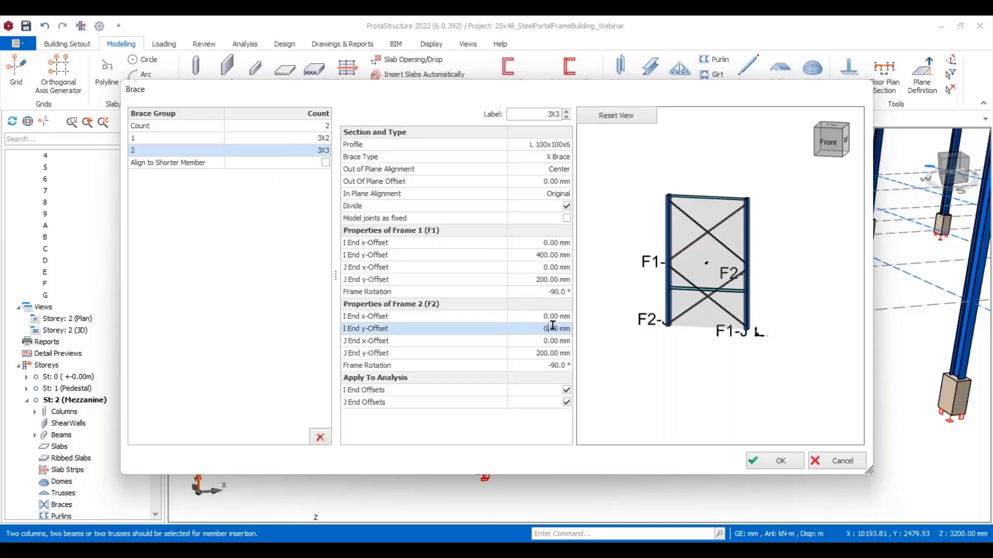
pyautogui.click(553, 256)
pyautogui.write('0')
pyautogui.click(552, 280)
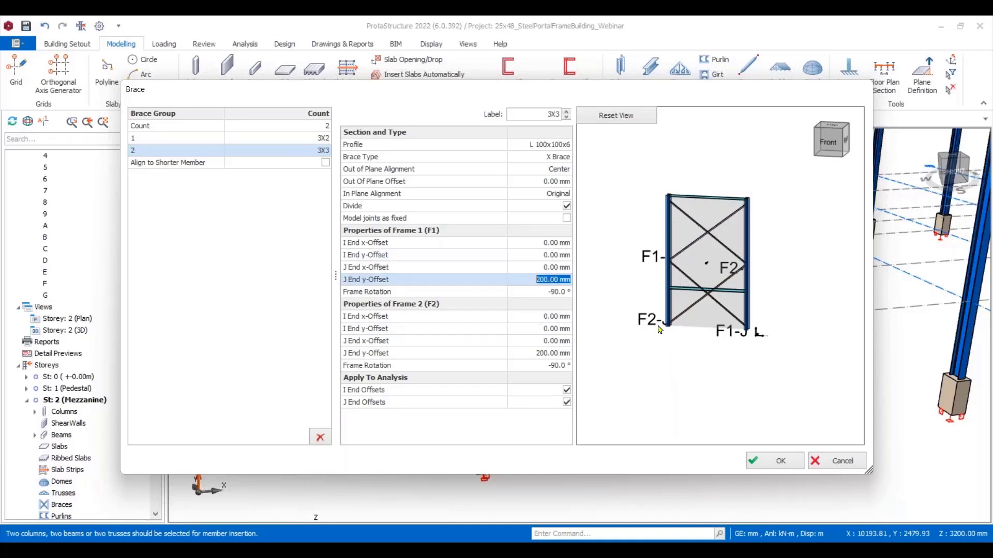
pyautogui.scroll(10, 667, 265)
pyautogui.scroll(-15, 613, 253)
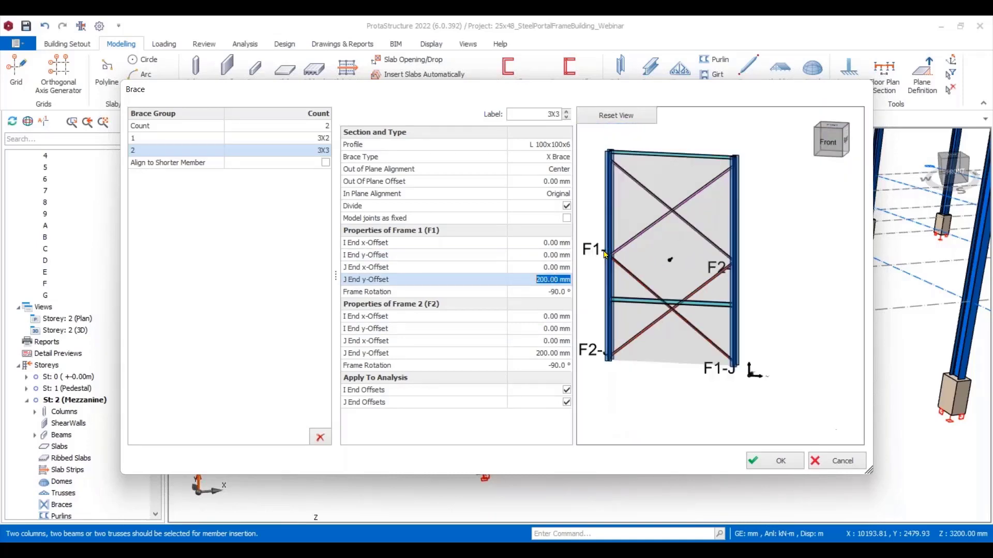
pyautogui.click(779, 465)
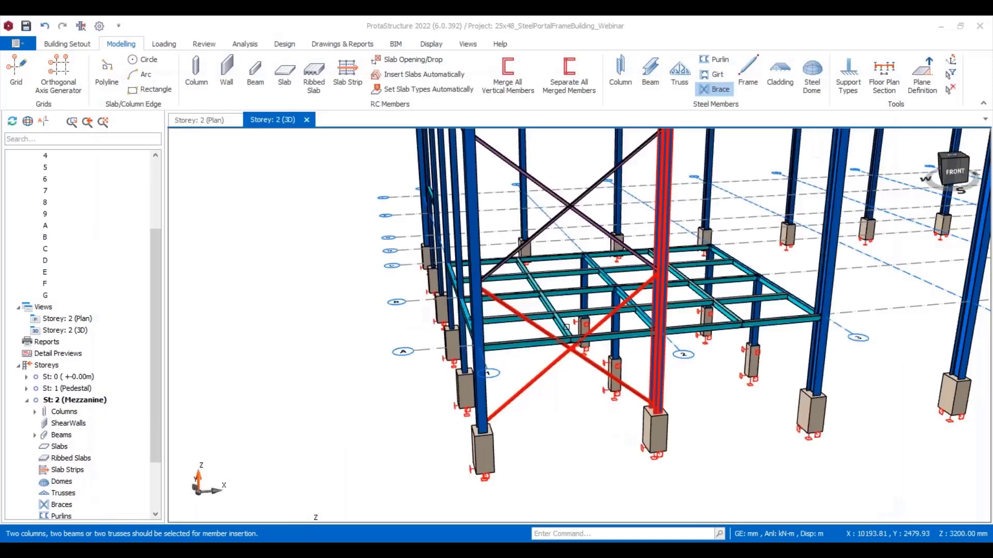
# Insert the same two-tier X bracing between the last two side columns at the other end of this long side.
pyautogui.scroll(-5, 720, 331)
pyautogui.moveTo(905, 286); pyautogui.dragTo(619, 268, button='middle')
pyautogui.scroll(3, 618, 267)
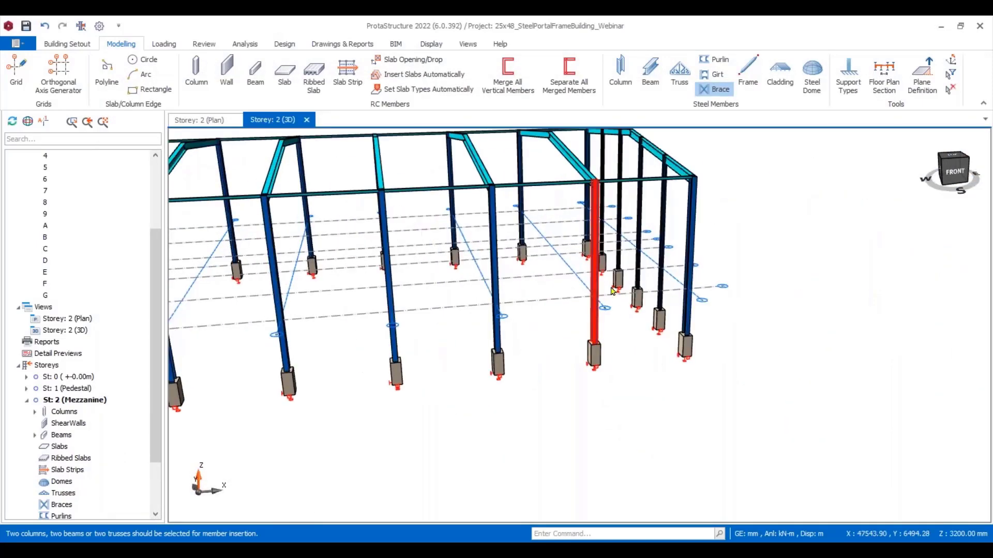
pyautogui.click(687, 265)
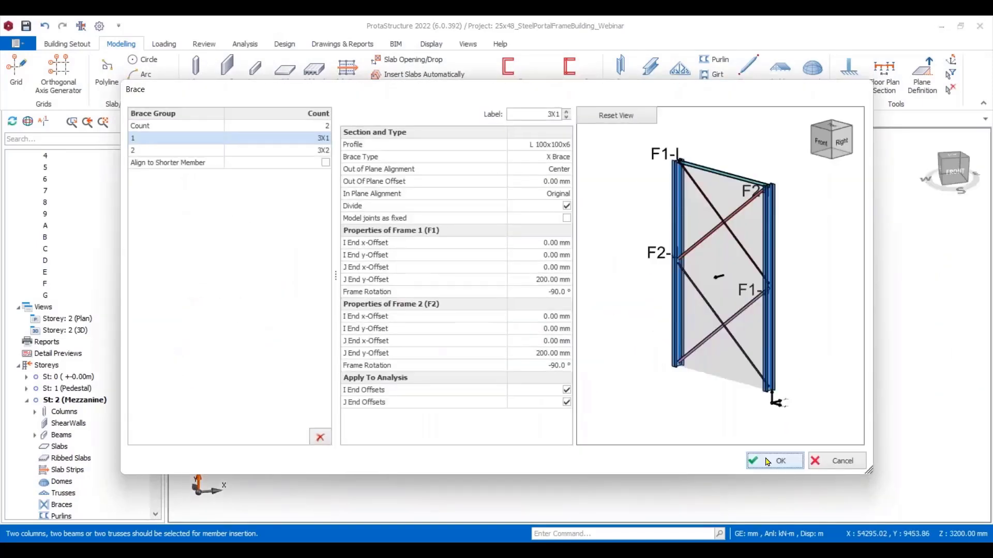
# Insert the two-tier X bracing between the last two side columns, axes 8 and 9, on the opposite long side.
pyautogui.scroll(-3, 518, 295)
pyautogui.keyDown('shift'); pyautogui.moveTo(519, 295); pyautogui.dragTo(813, 425, button='middle'); pyautogui.keyUp('shift')
pyautogui.scroll(1, 813, 425)
pyautogui.scroll(4, 813, 425)
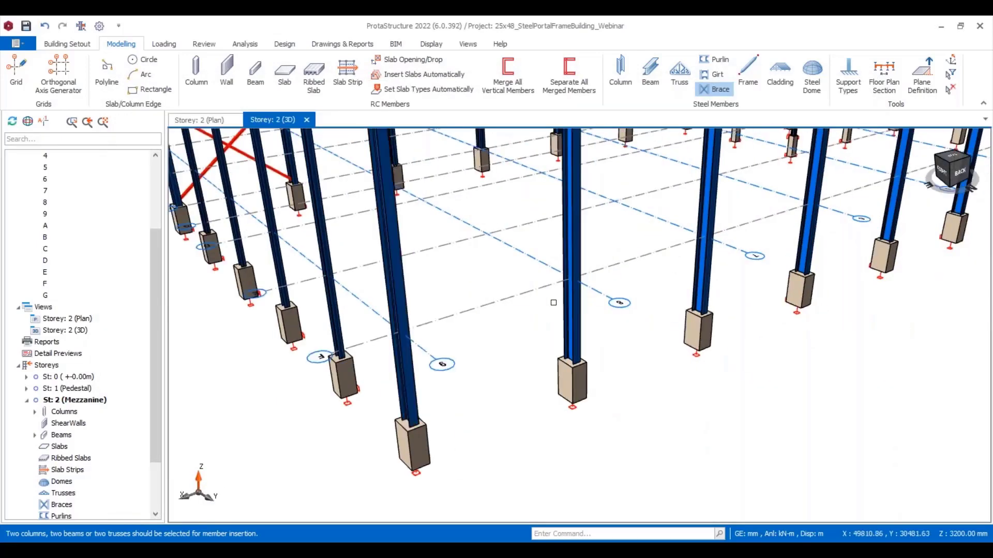
pyautogui.click(571, 258)
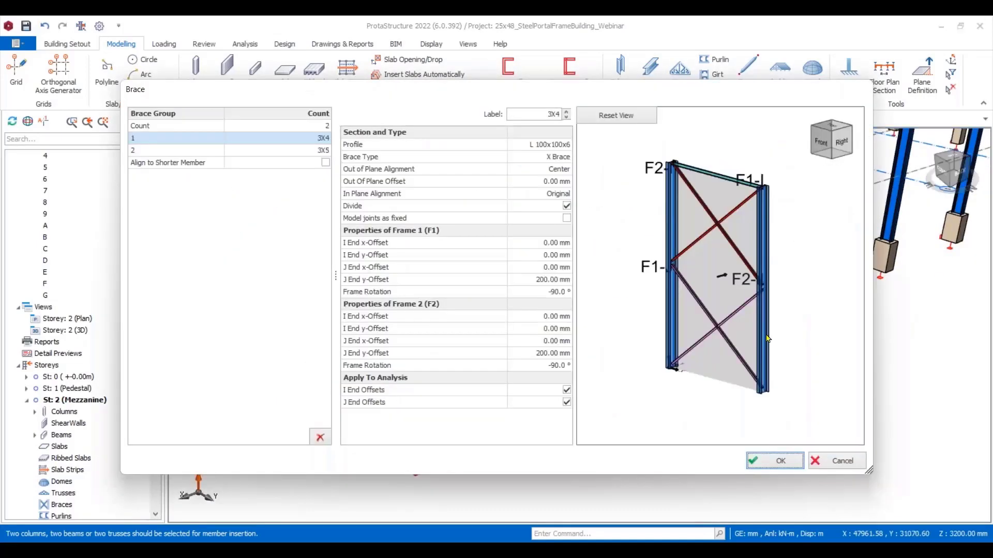
pyautogui.click(778, 461)
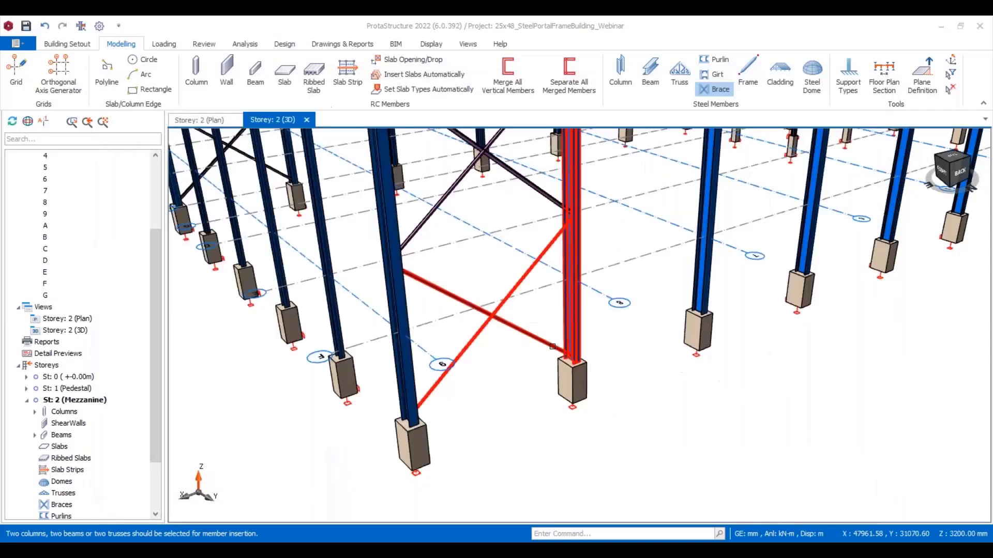
# Insert the two-tier X bracing in the first bay of the opposite long side, at the mezzanine end of the building.
pyautogui.scroll(-4, 722, 315)
pyautogui.scroll(5, 698, 274)
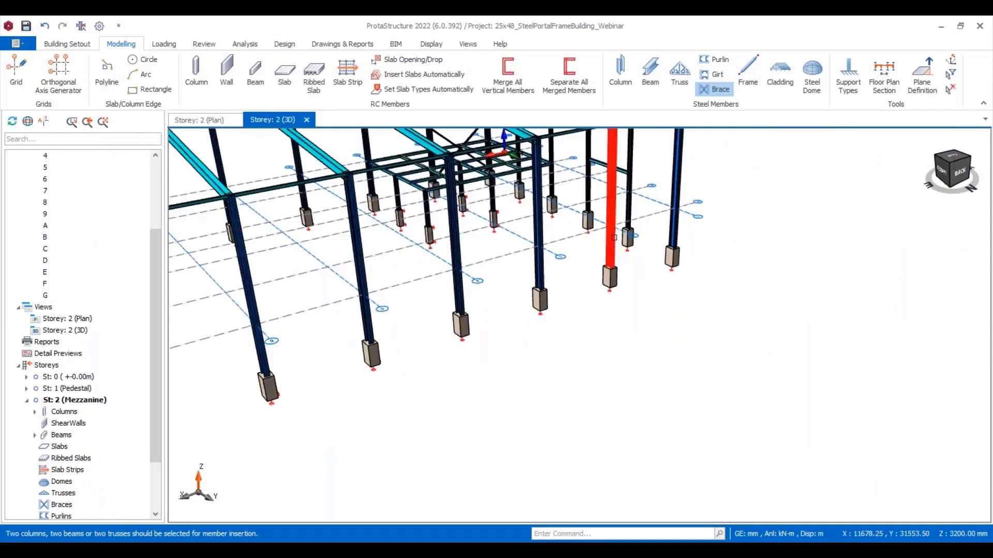
pyautogui.click(678, 229)
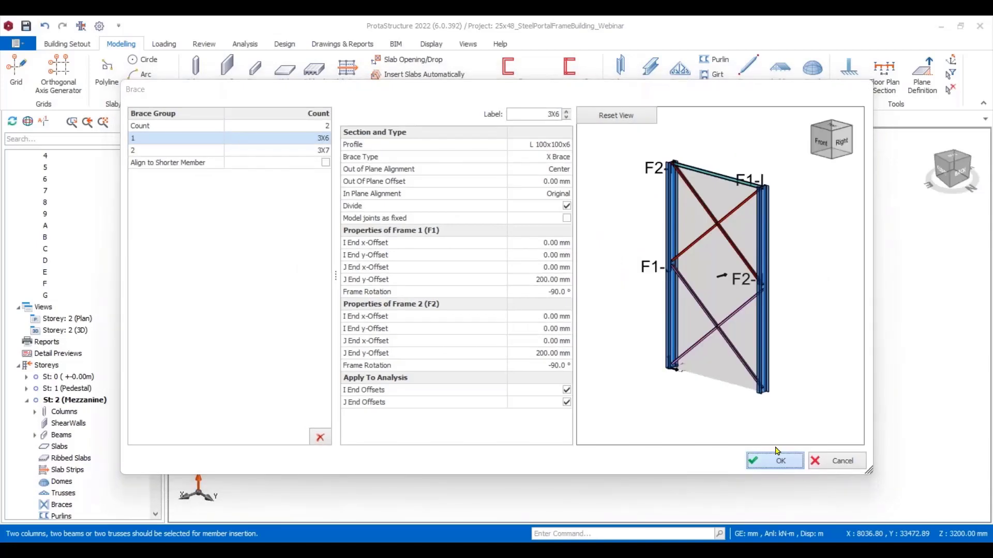
pyautogui.click(775, 458)
pyautogui.scroll(-5, 765, 377)
pyautogui.moveTo(745, 380); pyautogui.dragTo(567, 334, button='middle')
pyautogui.scroll(1, 567, 333)
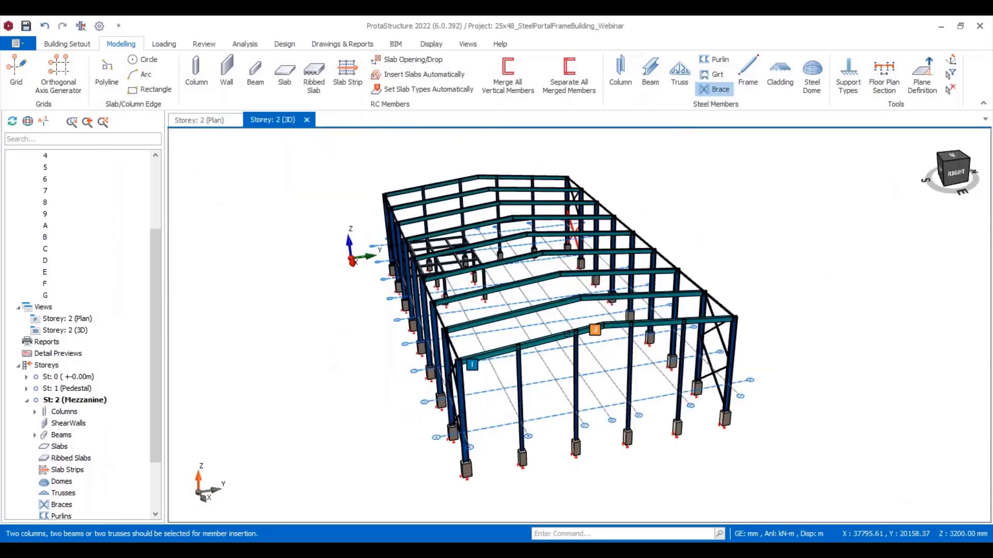
pyautogui.scroll(3, 566, 334)
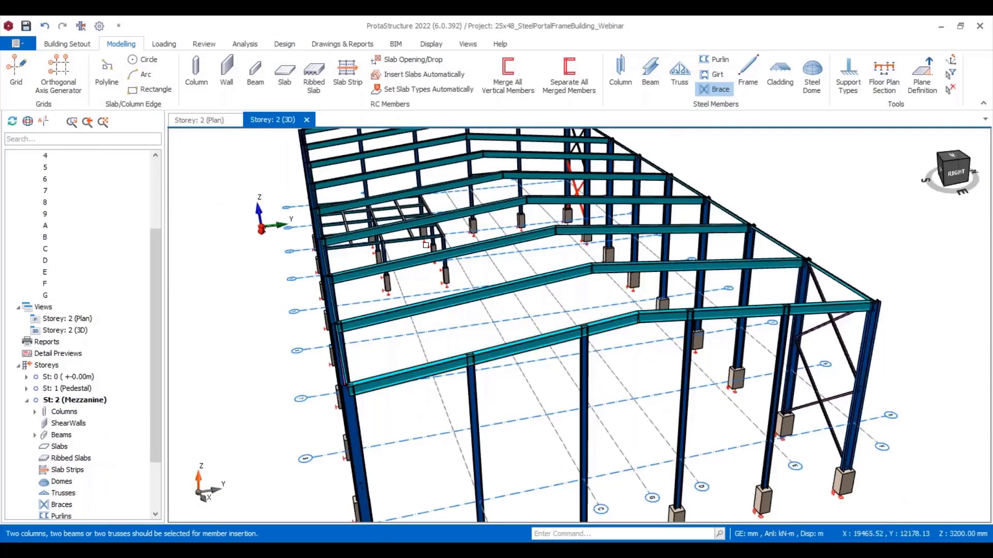
# Start an X brace between the rafters of end bay 8–9 on one roof slope, with J End y-Offset 0 mm for both frames of the first brace.
pyautogui.click(534, 279)
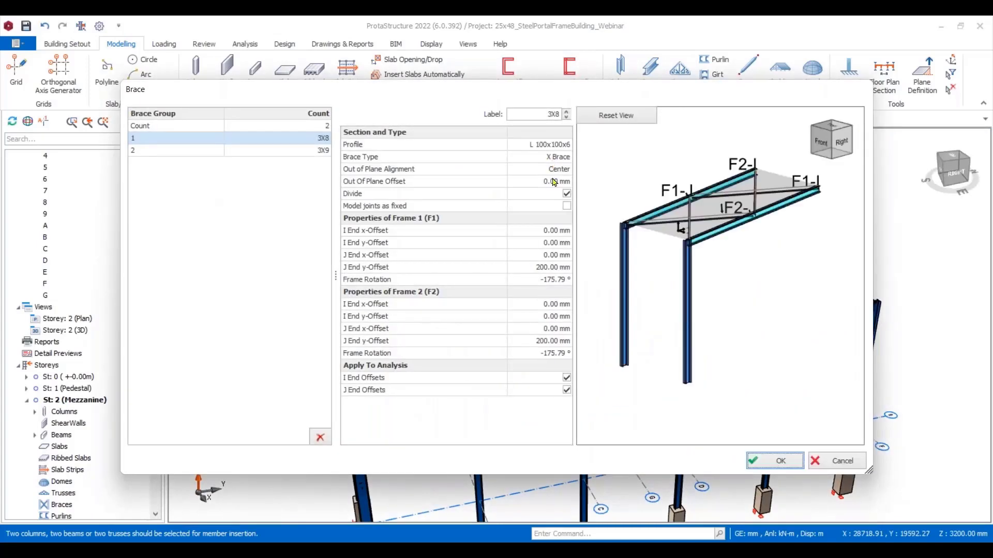
pyautogui.doubleClick(542, 267)
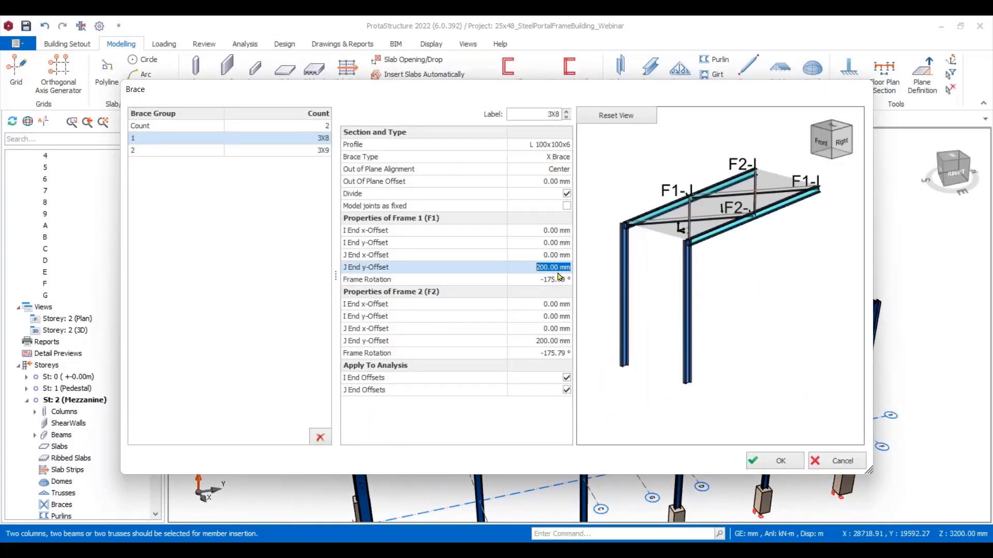
pyautogui.write('0')
pyautogui.doubleClick(552, 339)
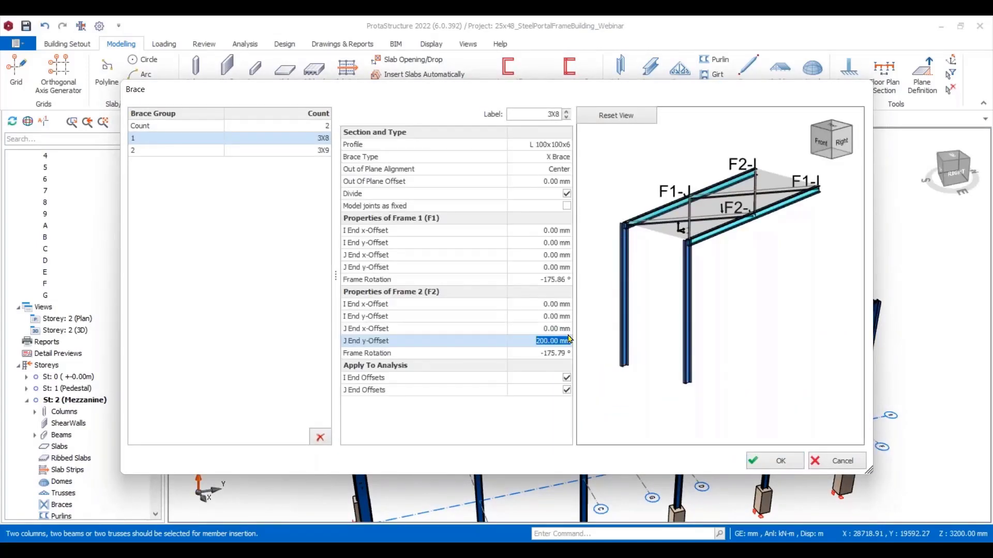
pyautogui.write('0')
pyautogui.click(556, 267)
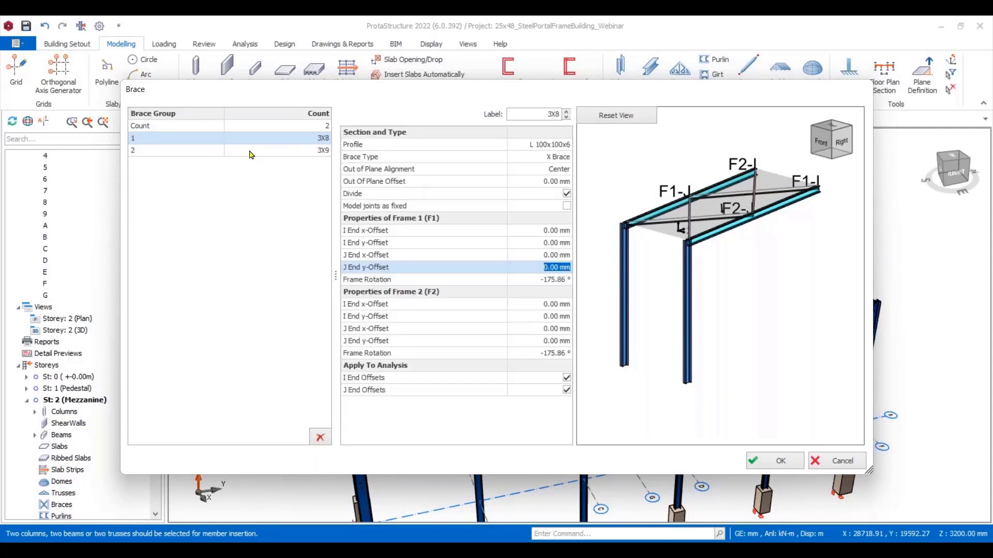
# Set the J End y-Offset to 0 mm for both frames of the second brace and insert roof bracing on both slopes of the end bay.
pyautogui.click(250, 151)
pyautogui.doubleClick(553, 340)
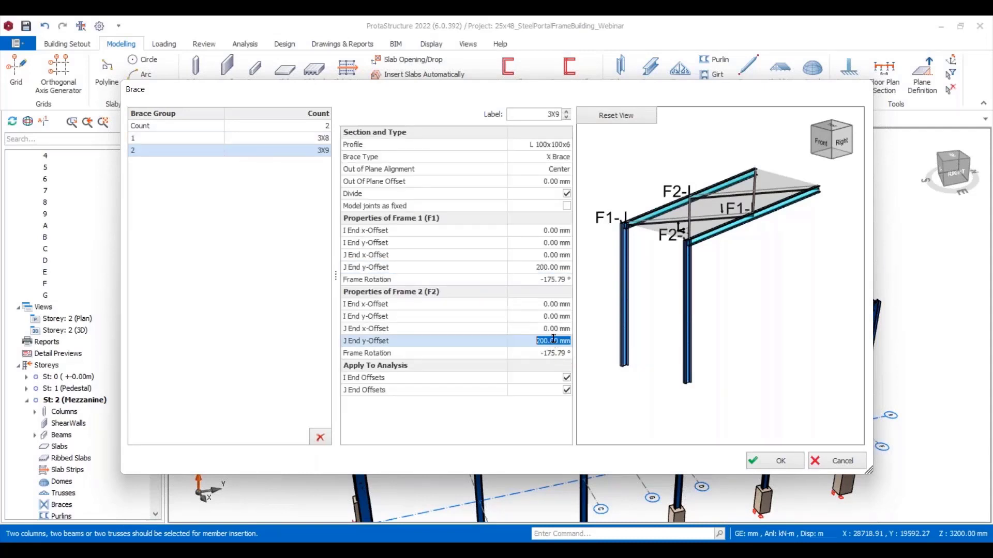
pyautogui.write('0')
pyautogui.click(560, 267)
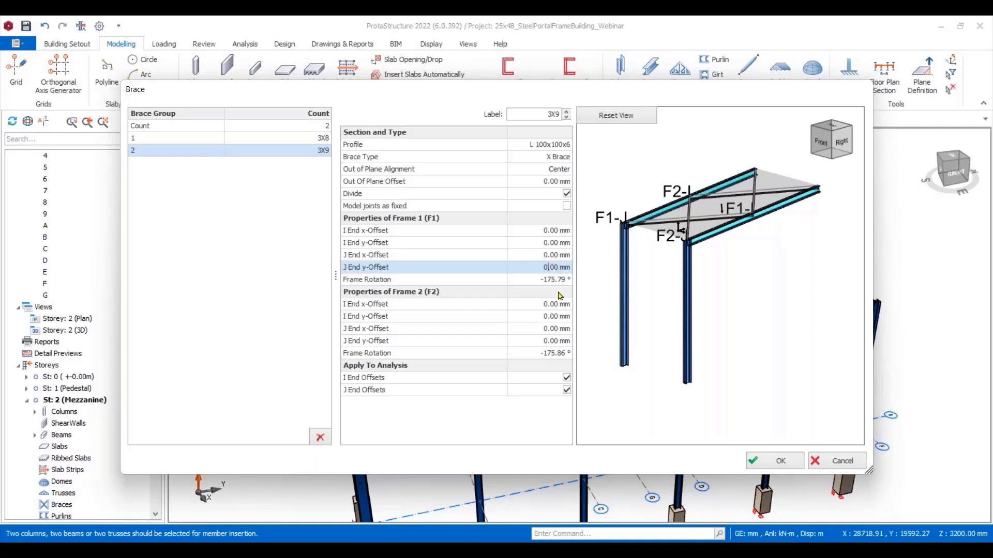
pyautogui.click(551, 306)
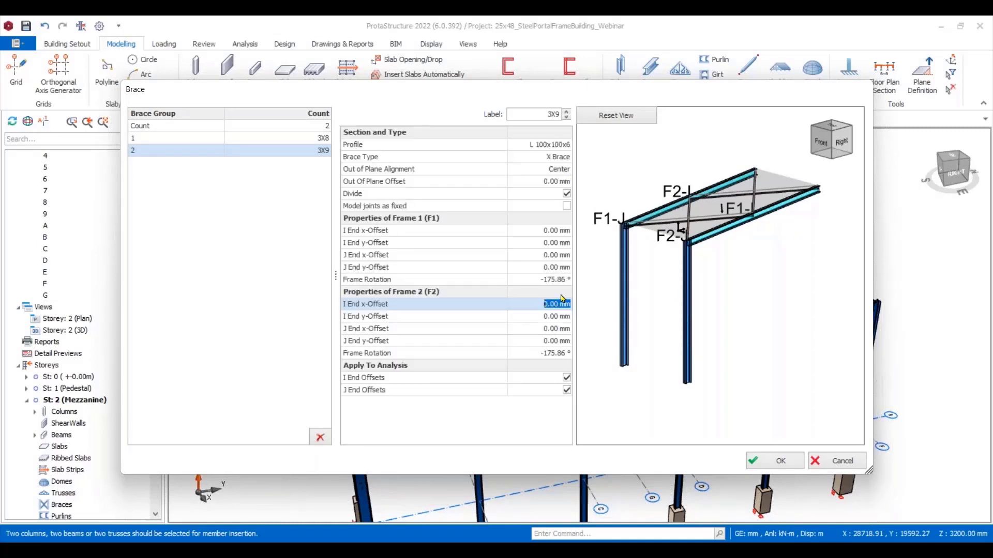
pyautogui.click(775, 461)
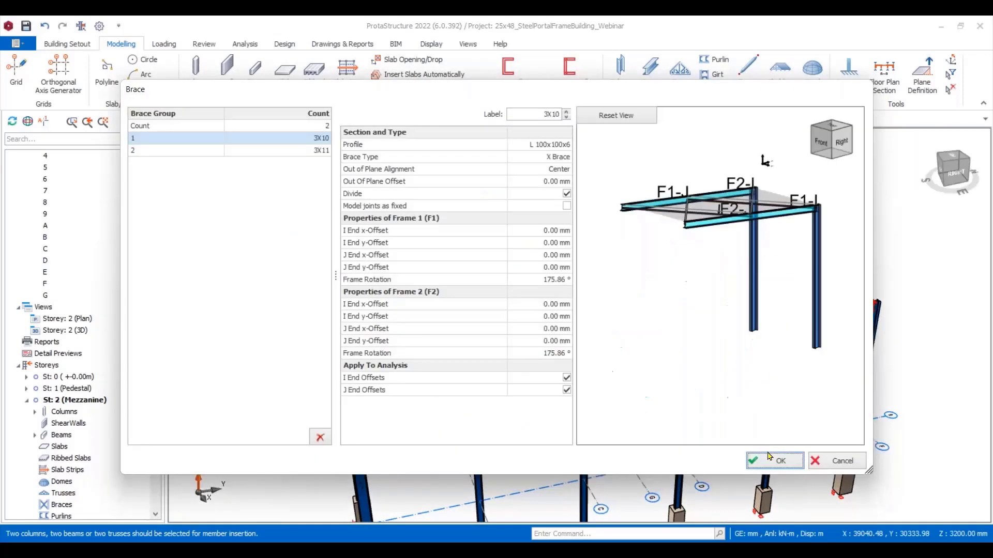
pyautogui.click(776, 460)
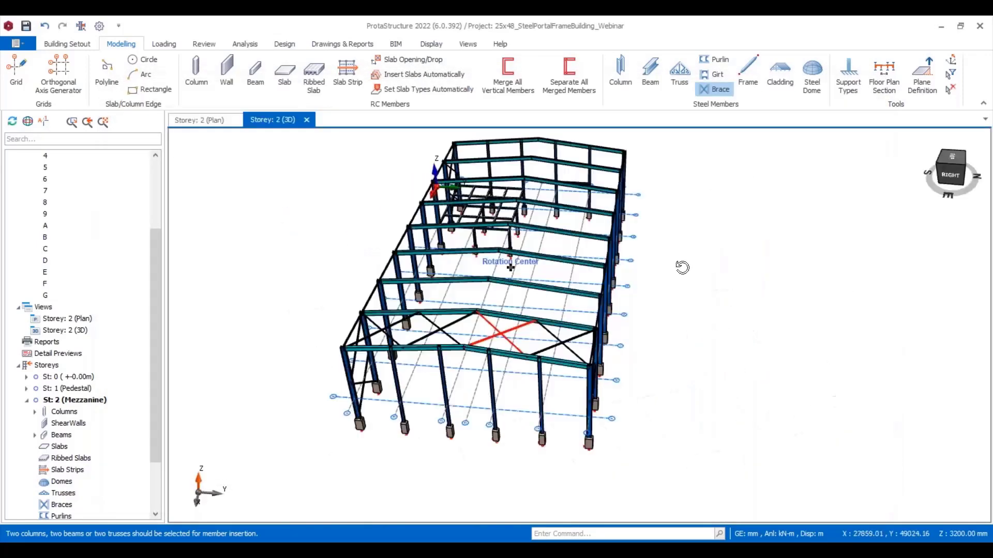
# Insert L 100x100x6 X bracing between the rafters on both roof slopes of the end bay above the mezzanine.
pyautogui.moveTo(683, 268); pyautogui.dragTo(726, 264, button='middle')
pyautogui.scroll(4, 796, 257)
pyautogui.scroll(-5, 727, 259)
pyautogui.moveTo(726, 226); pyautogui.dragTo(715, 221, button='middle')
pyautogui.scroll(3, 716, 222)
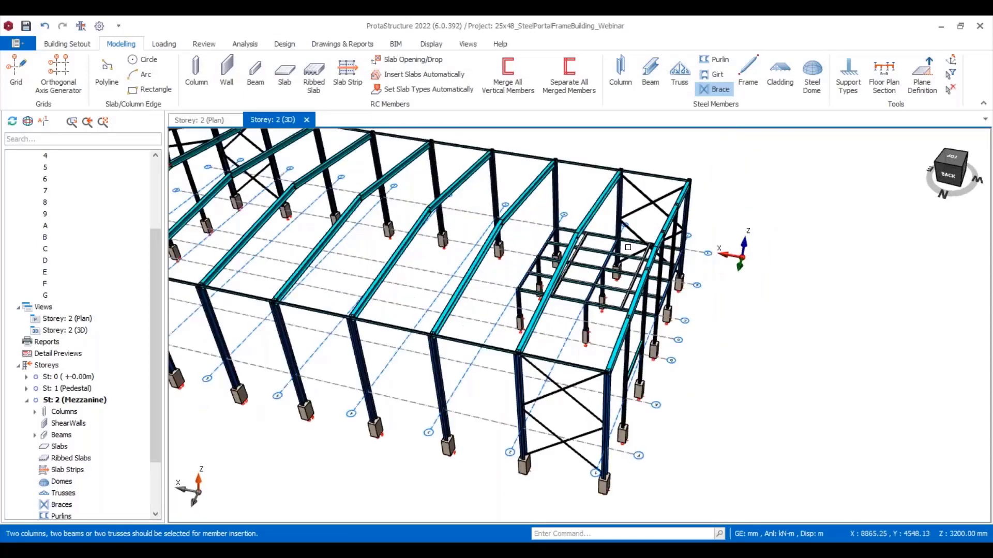
pyautogui.click(625, 333)
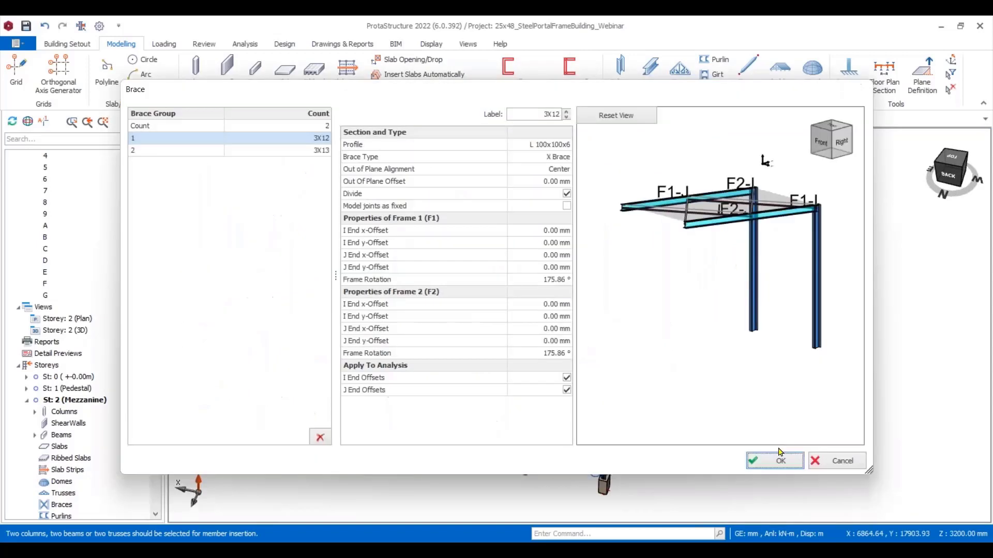
pyautogui.click(778, 461)
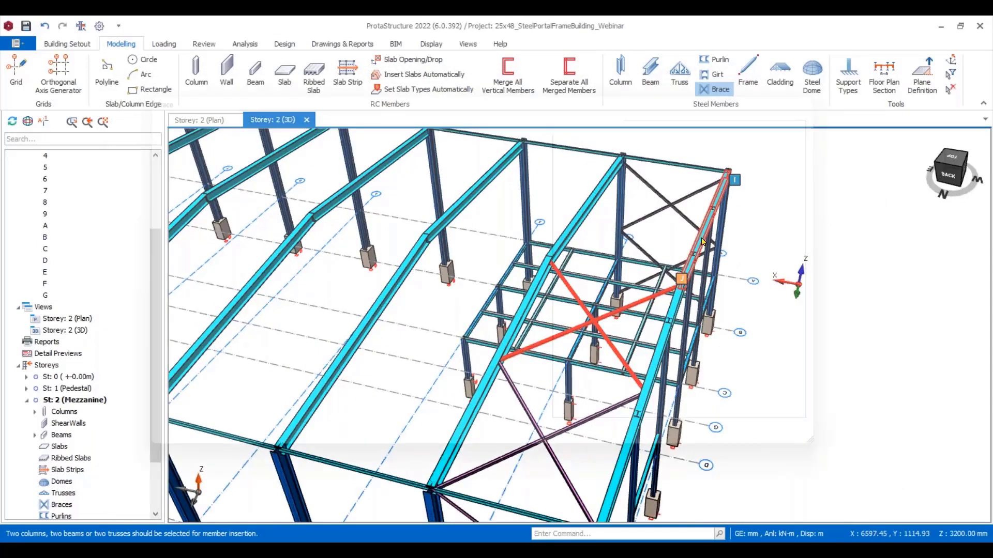
pyautogui.click(790, 336)
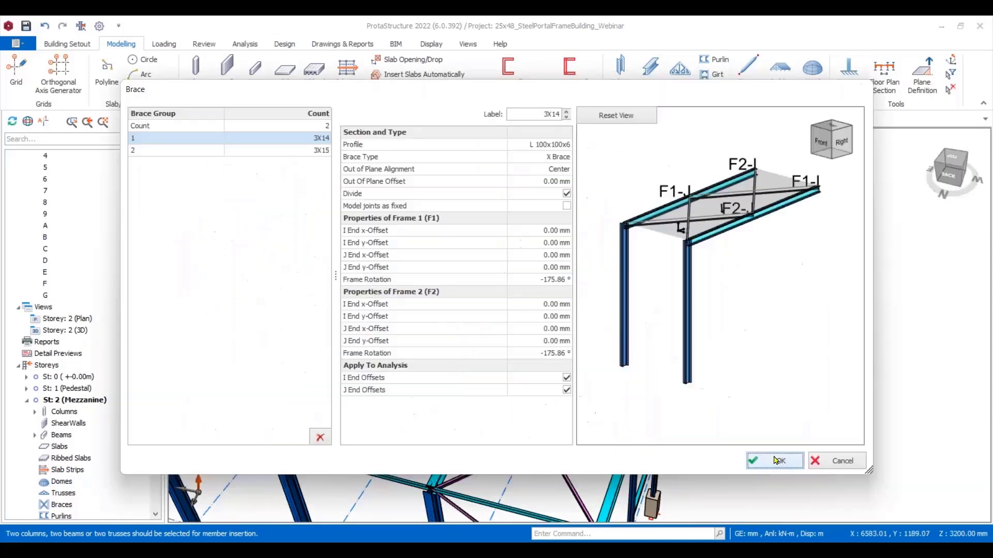
pyautogui.click(776, 459)
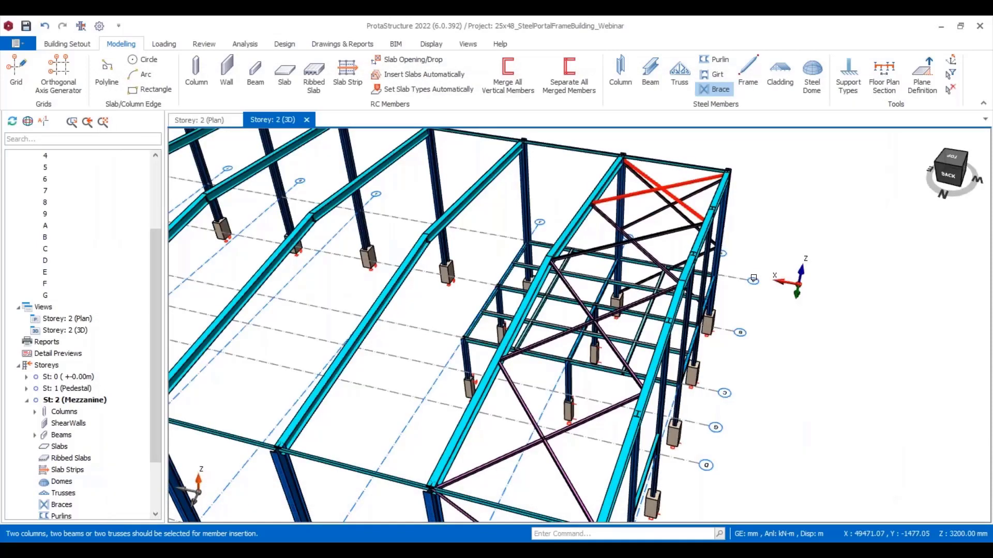
# Insert L 100x100x6 X bracing between the rafters of the fifth and sixth frames on both roof slopes.
pyautogui.keyDown('shift'); pyautogui.moveTo(748, 292); pyautogui.dragTo(581, 298, button='middle'); pyautogui.keyUp('shift')
pyautogui.keyDown('shift'); pyautogui.moveTo(649, 306); pyautogui.dragTo(515, 376, button='middle'); pyautogui.keyUp('shift')
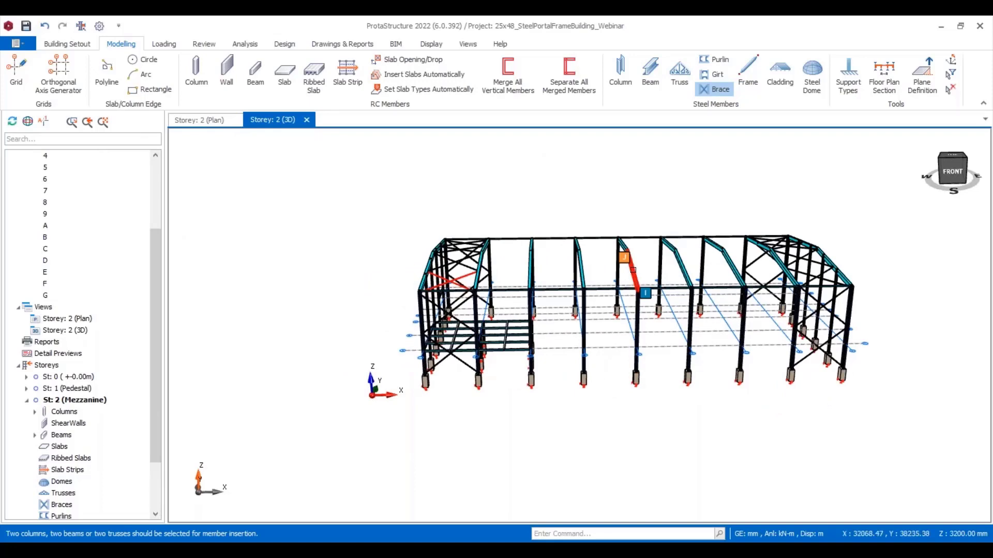
pyautogui.click(689, 269)
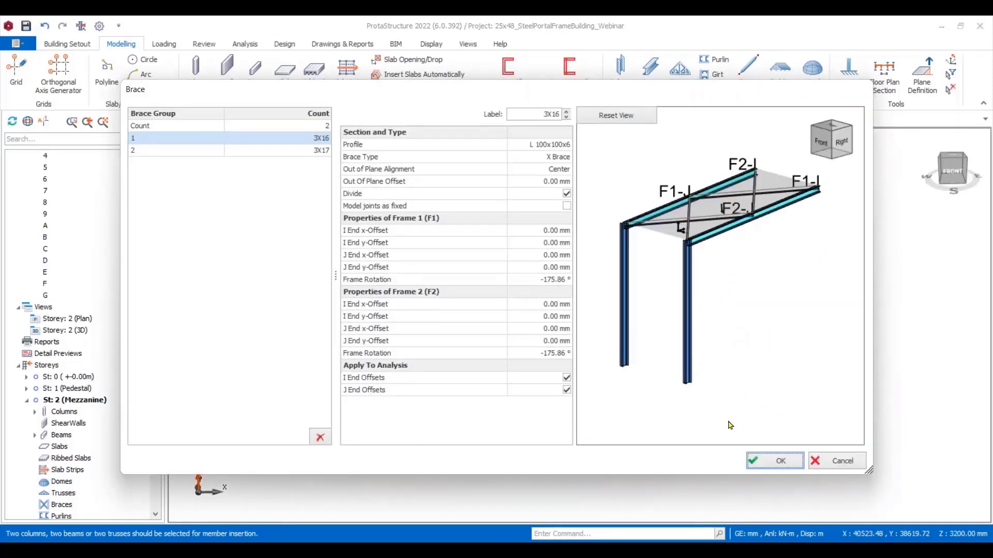
pyautogui.click(758, 456)
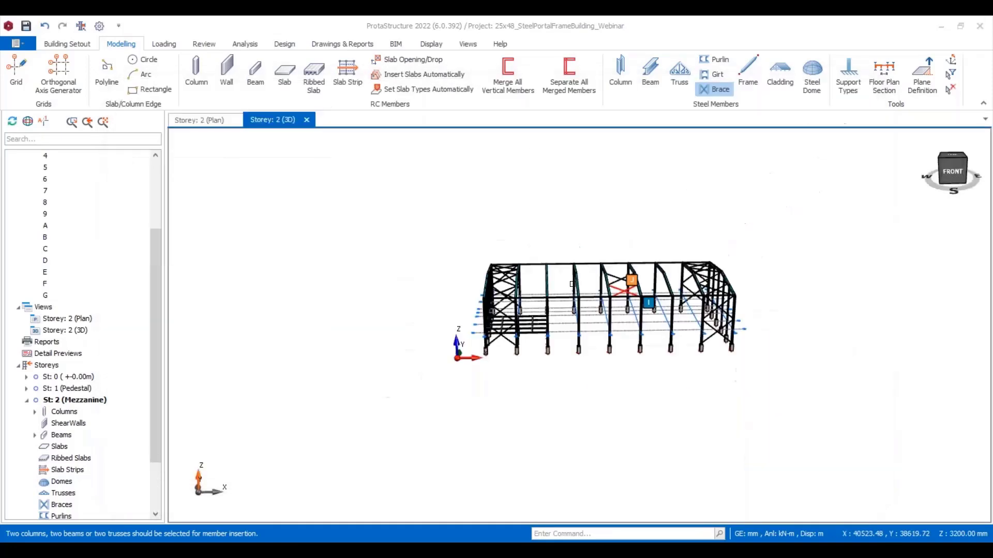
pyautogui.scroll(2, 587, 290)
pyautogui.scroll(1, 587, 291)
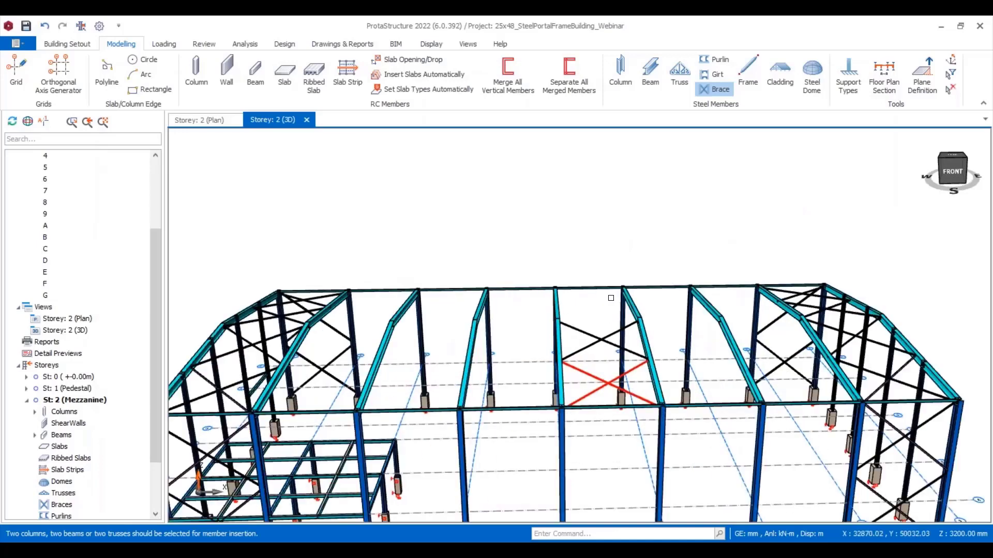
pyautogui.click(637, 308)
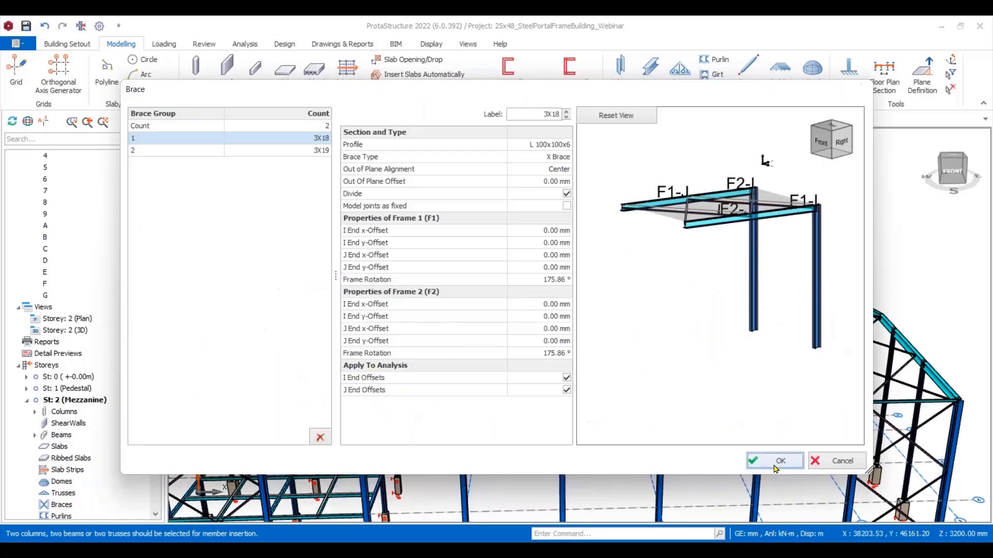
pyautogui.click(778, 461)
# Insert two-tier L 100x100x6 X bracing between the fifth and sixth side columns on the front long side.
pyautogui.scroll(-5, 466, 321)
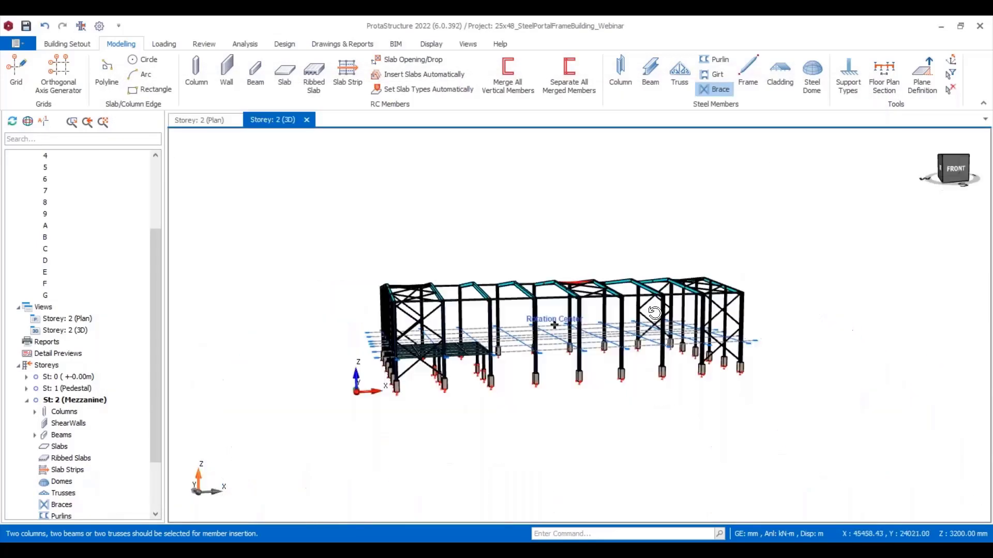
pyautogui.scroll(5, 428, 334)
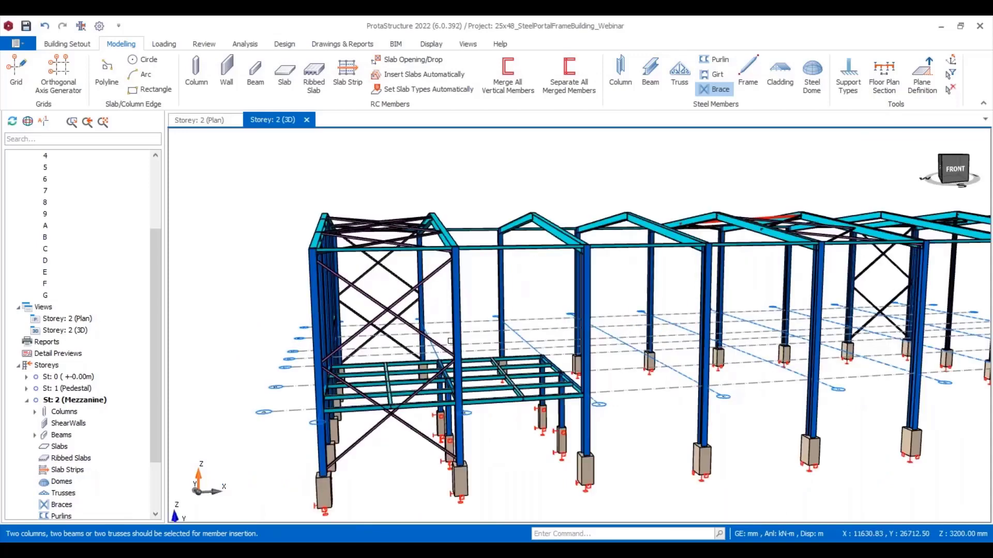
pyautogui.scroll(-5, 433, 336)
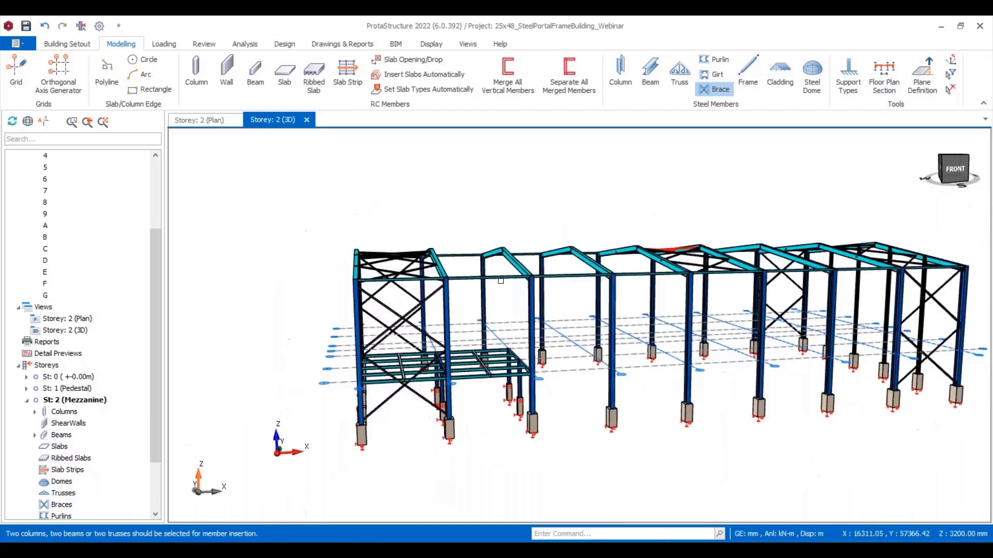
pyautogui.scroll(3, 811, 331)
pyautogui.moveTo(689, 315); pyautogui.dragTo(663, 319, button='middle')
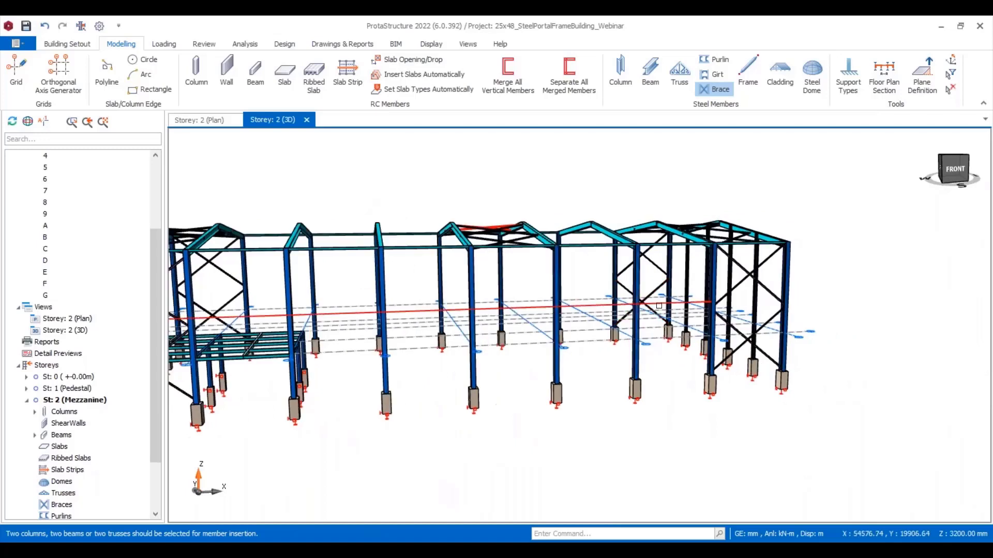
pyautogui.click(719, 90)
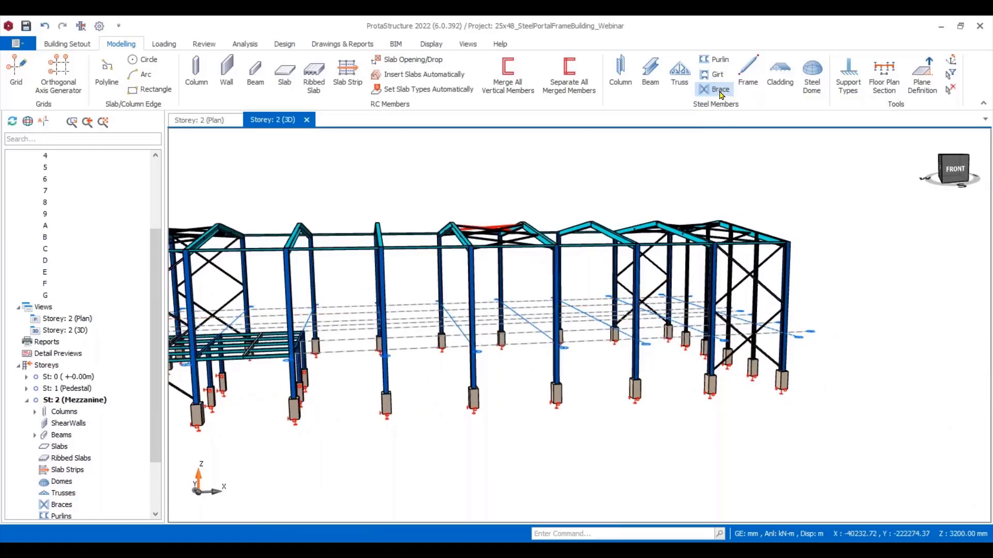
pyautogui.click(556, 337)
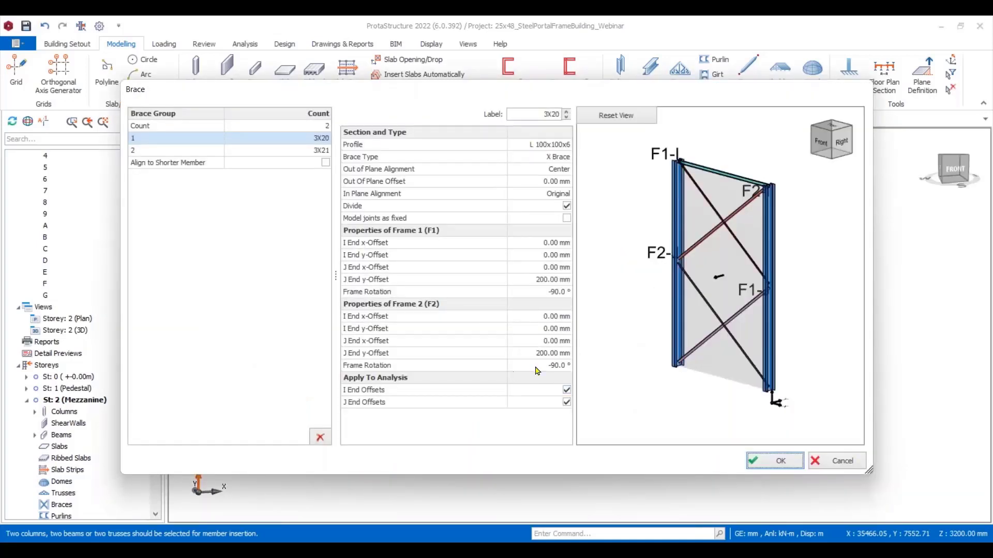
pyautogui.click(773, 461)
# Edit the new column bracing and set the I End y-Offset to 400 mm for both frames of its upper X brace.
pyautogui.scroll(3, 570, 278)
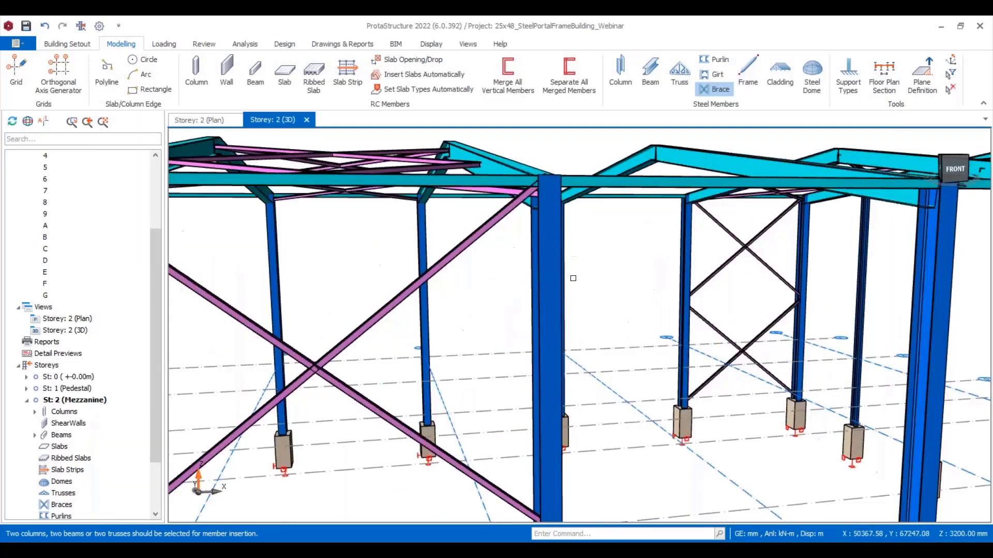
pyautogui.scroll(-3, 571, 277)
pyautogui.doubleClick(520, 292)
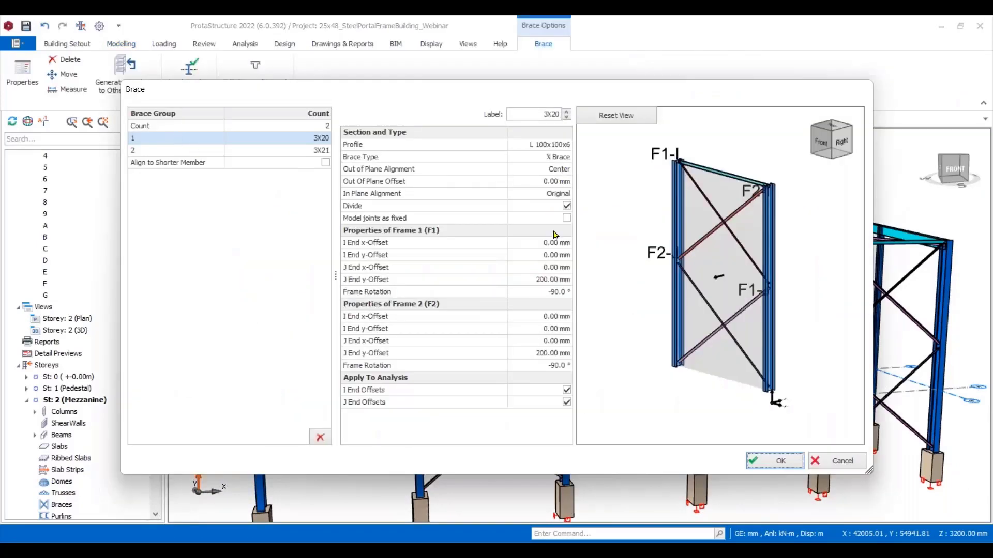
pyautogui.click(555, 255)
pyautogui.write('400')
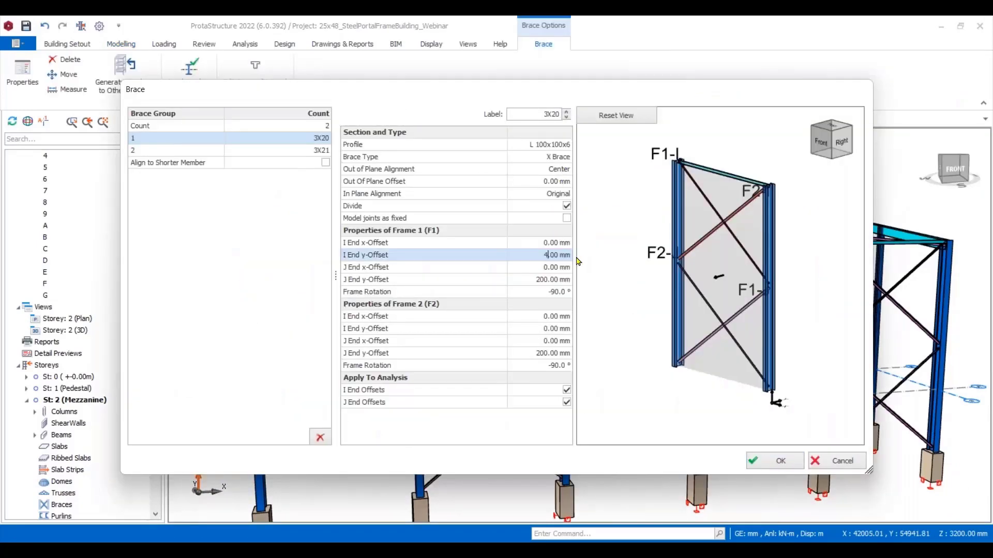
pyautogui.click(555, 317)
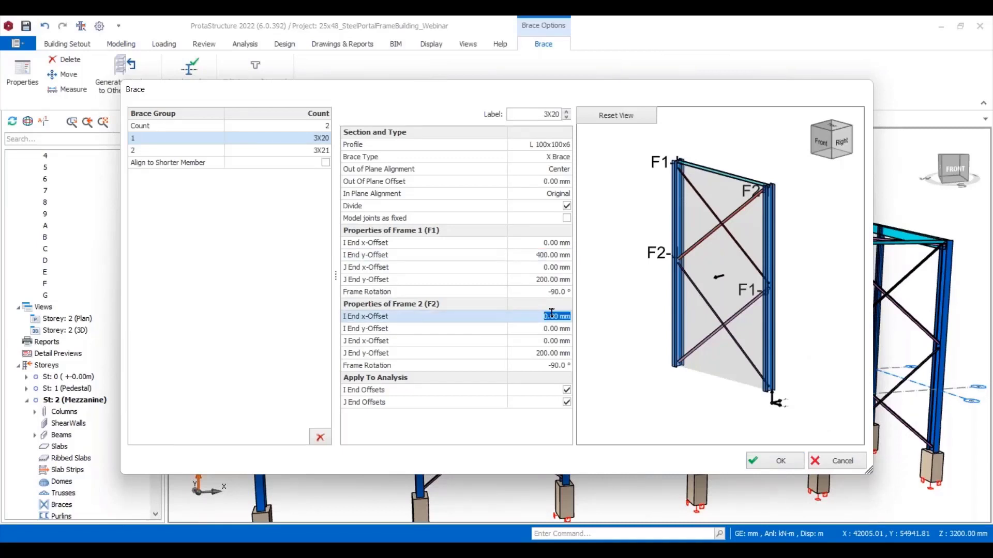
pyautogui.click(563, 328)
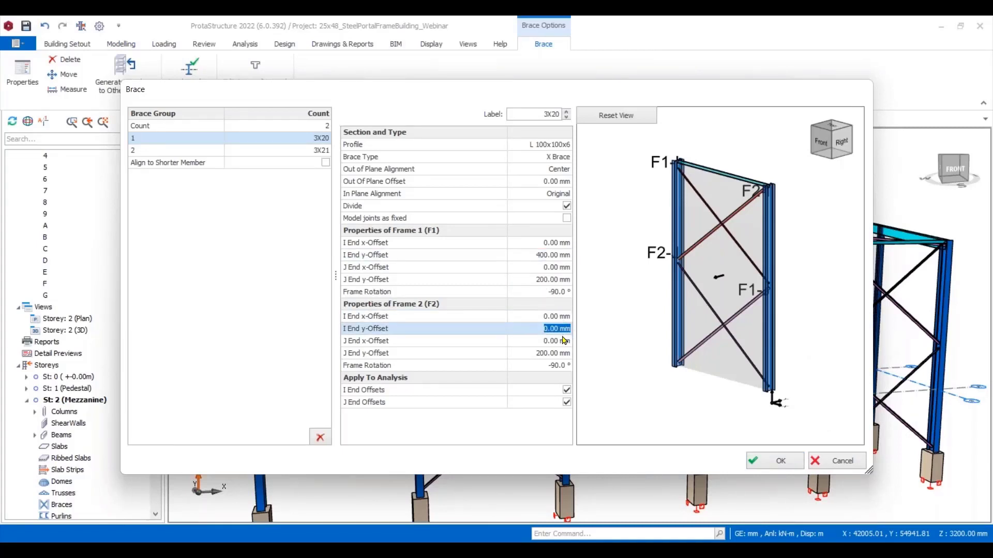
pyautogui.write('40')
# Set the J End y-Offset to 0 mm for both frames of the upper brace and apply the changes to the brace group.
pyautogui.click(552, 354)
pyautogui.click(551, 280)
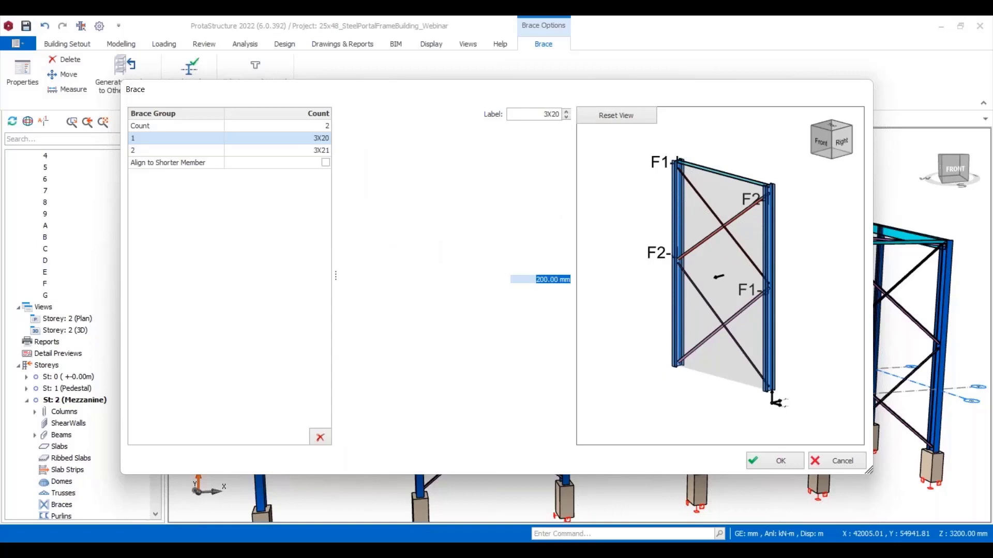
pyautogui.write('0')
pyautogui.click(563, 344)
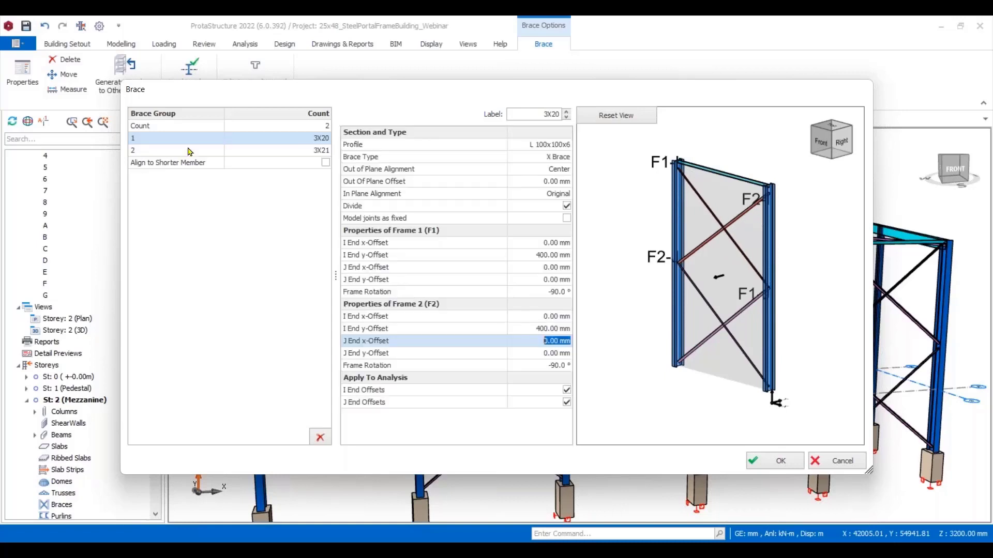
pyautogui.click(170, 150)
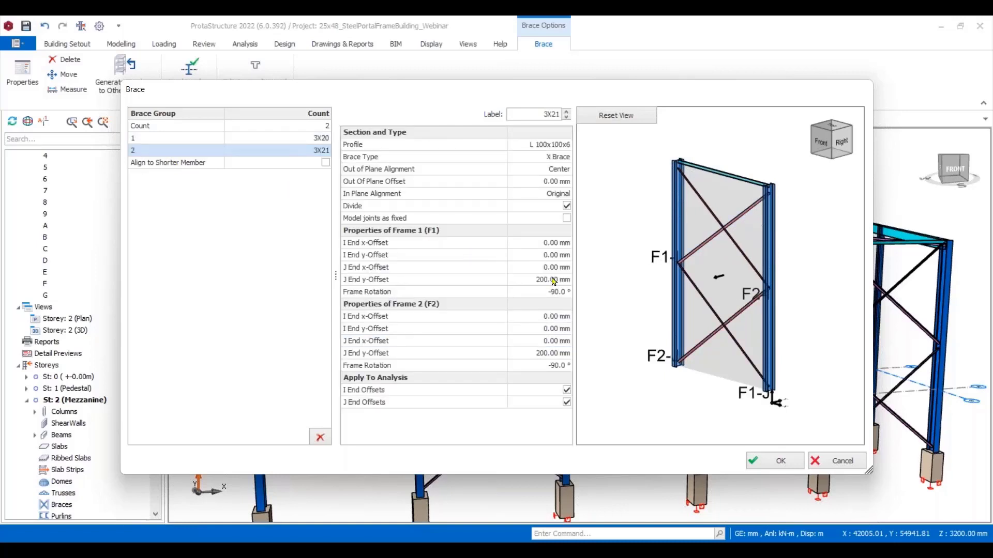
pyautogui.click(781, 460)
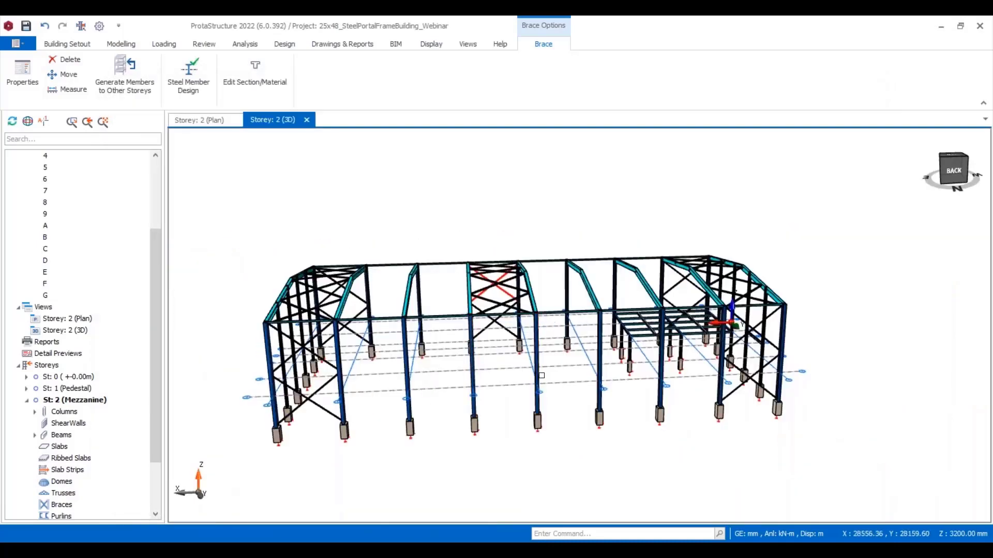
# Insert two-tier L 100x100x6 X bracing between the middle-bay side columns on the back long side.
pyautogui.doubleClick(580, 387)
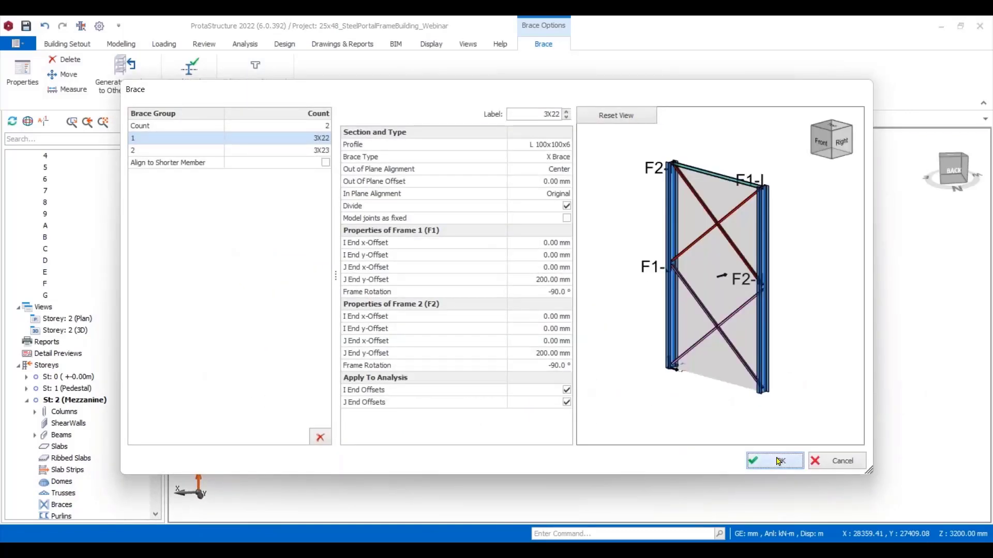
pyautogui.click(778, 461)
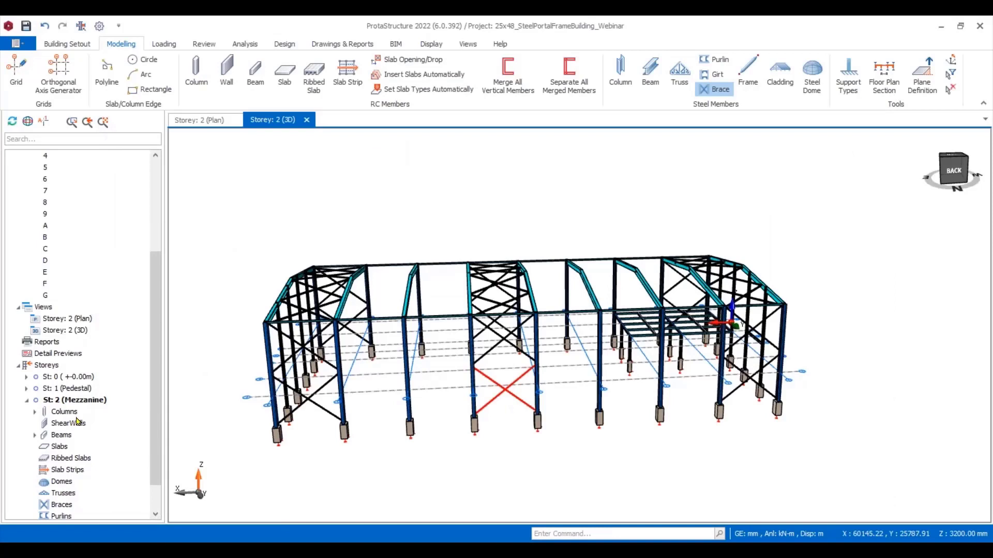
# Insert two L 100x100x6 X braces in plan between the mezzanine's axis C beam and its adjacent parallel beam, from axis 2 to axis 3.
pyautogui.scroll(-2, 78, 421)
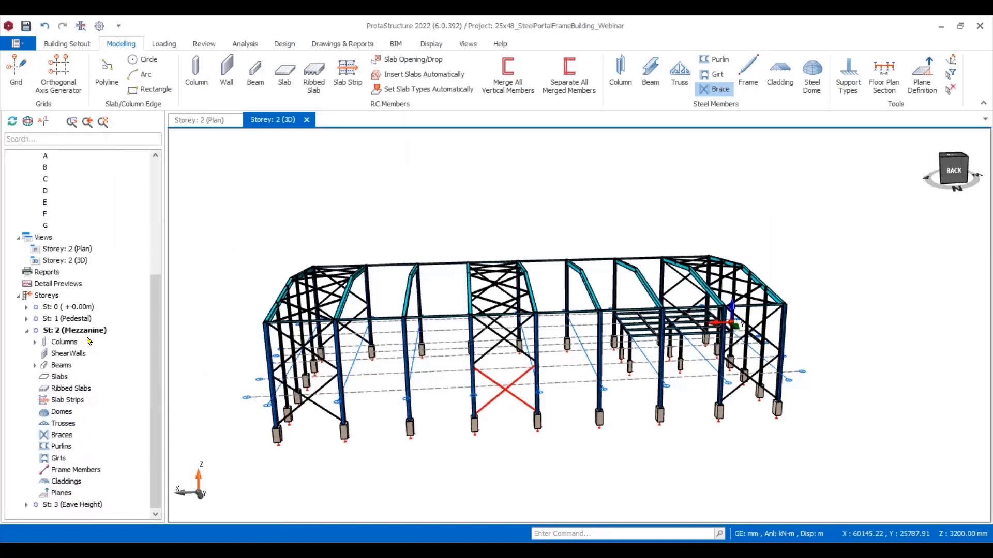
pyautogui.click(201, 121)
pyautogui.scroll(-6, 495, 305)
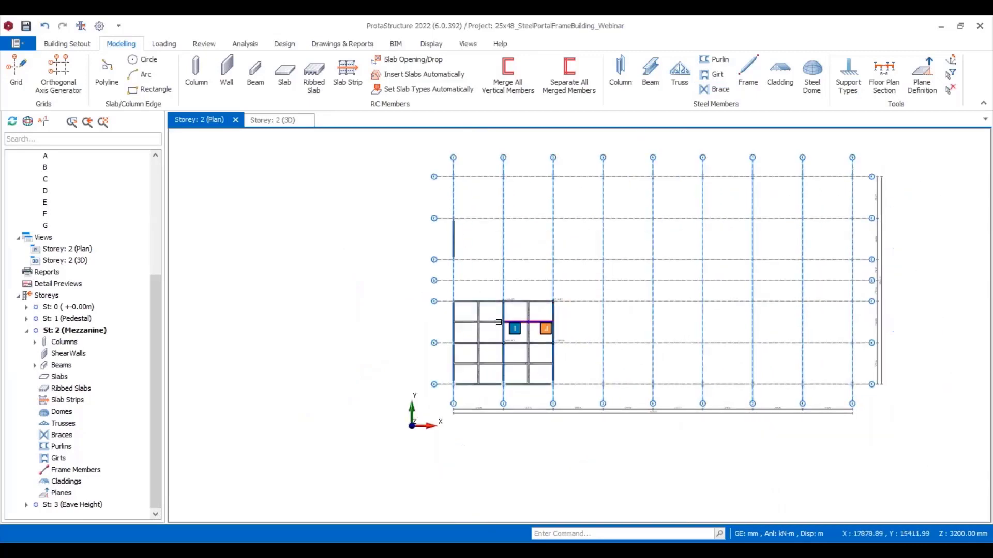
pyautogui.scroll(6, 498, 322)
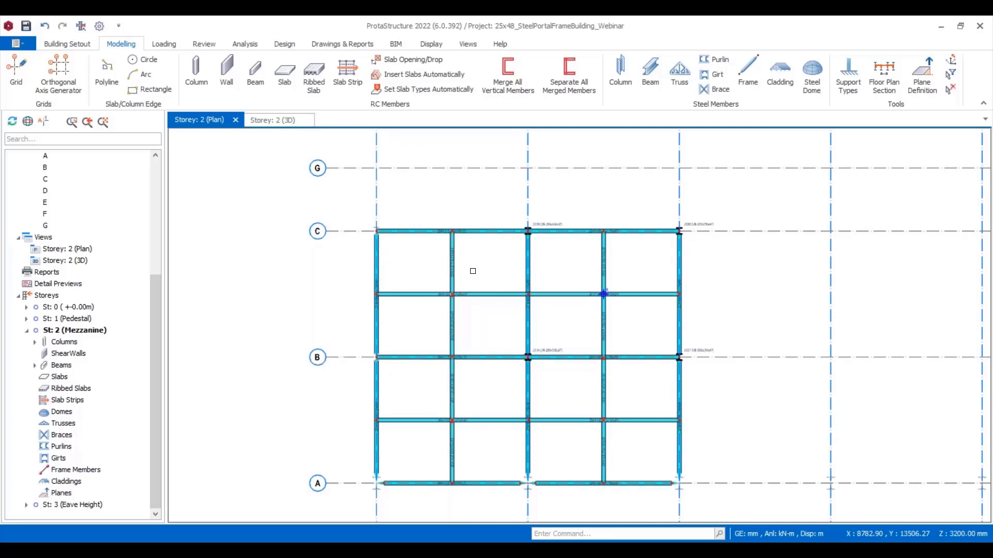
pyautogui.click(715, 89)
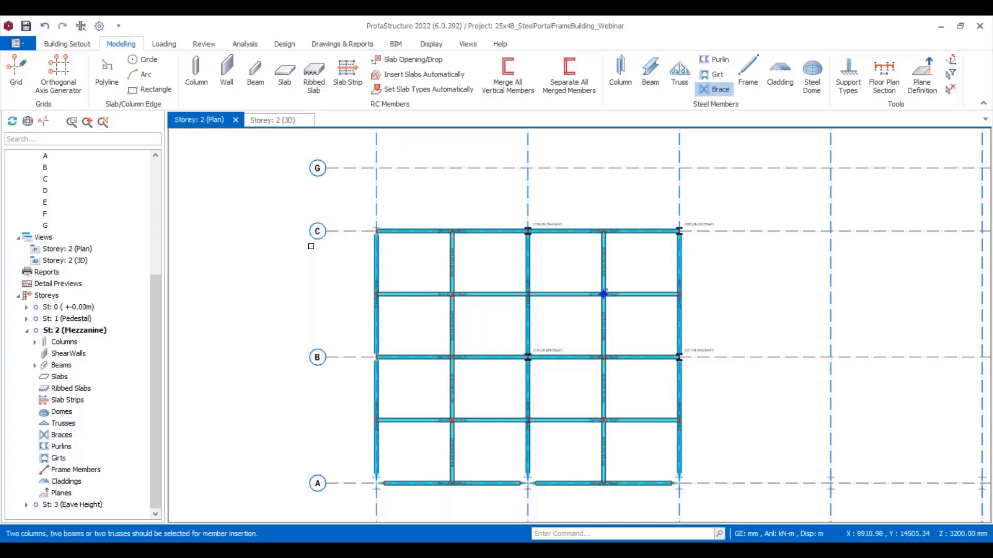
pyautogui.scroll(3, 396, 263)
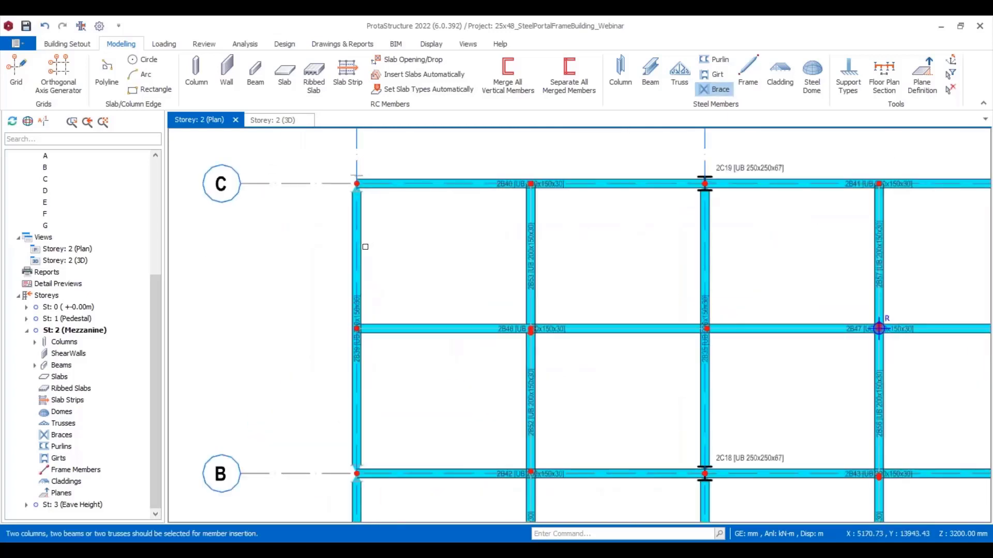
pyautogui.scroll(-3, 455, 201)
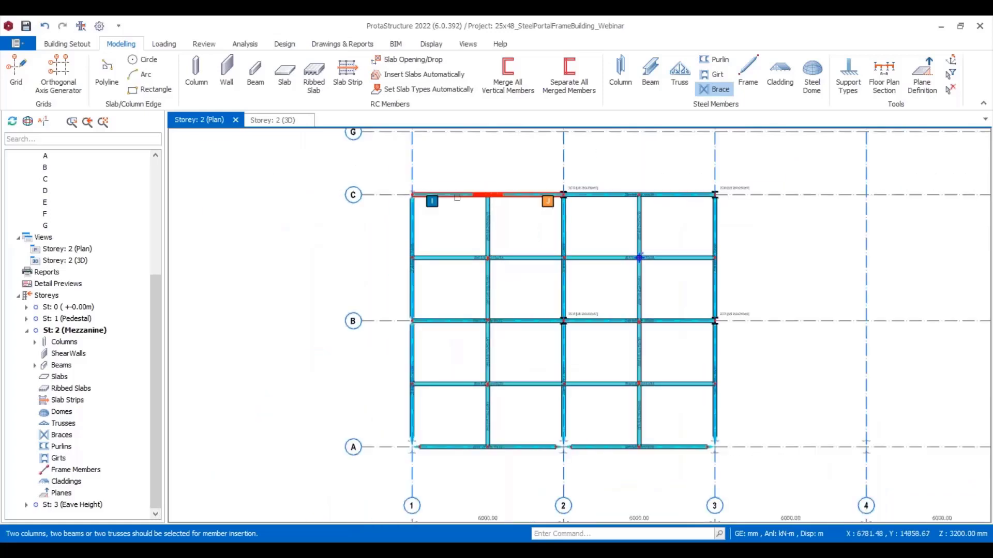
pyautogui.scroll(-2, 468, 203)
pyautogui.scroll(3, 636, 204)
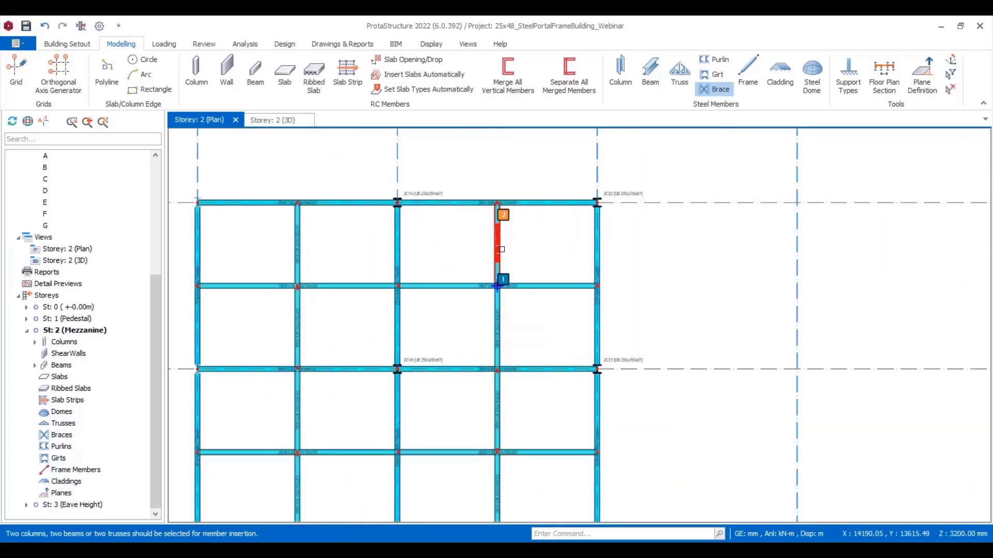
pyautogui.click(501, 249)
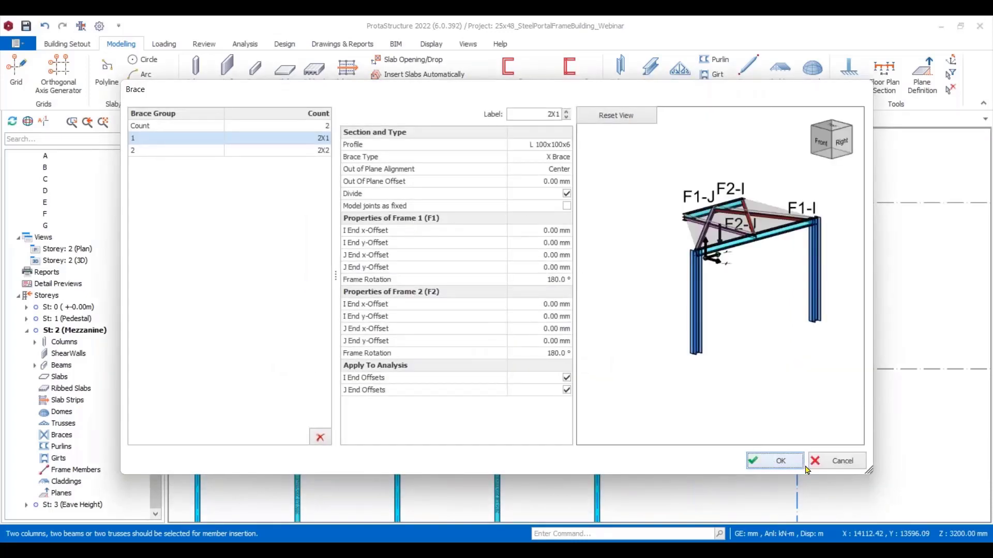
pyautogui.click(842, 465)
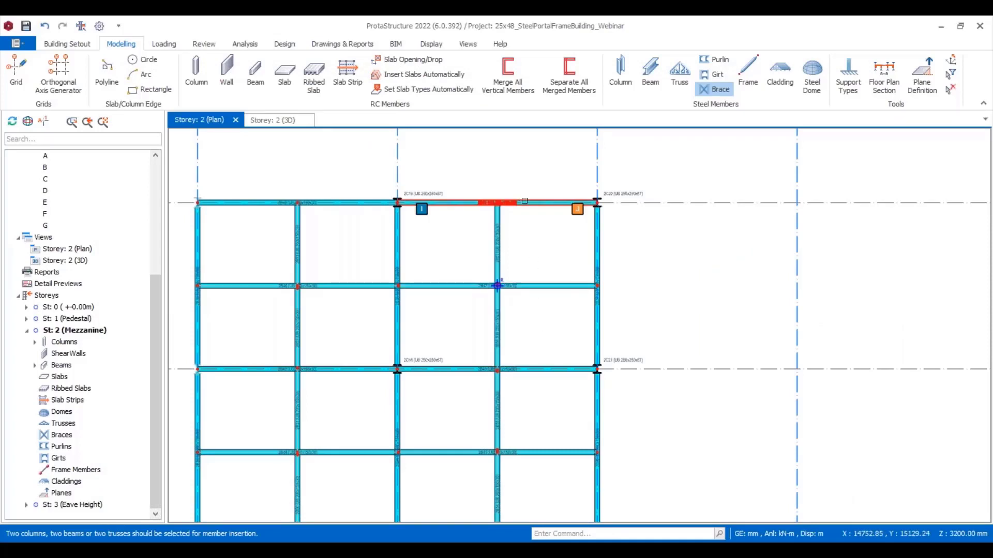
pyautogui.click(543, 289)
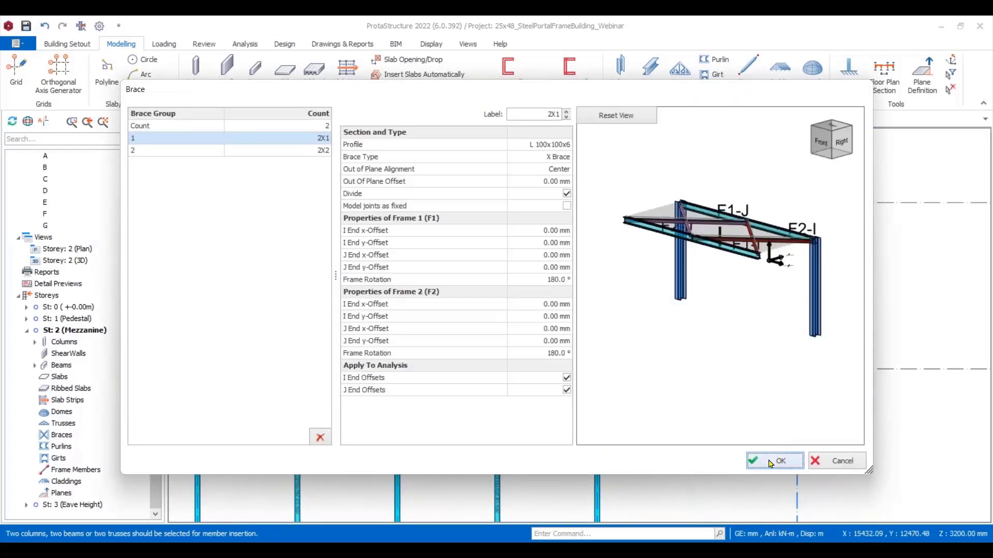
pyautogui.click(774, 461)
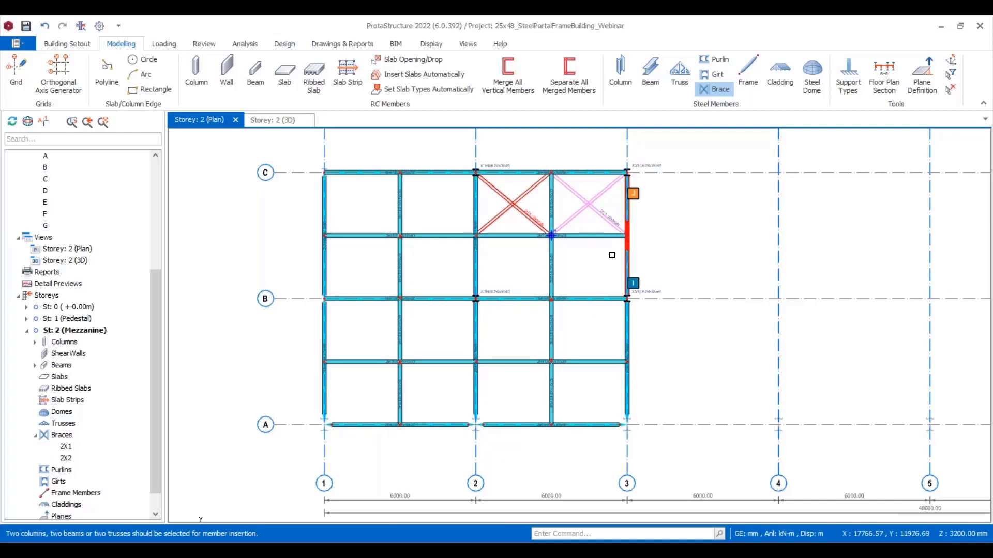
# Examine the remaining mezzanine floor bays in plan between axes A and C and axes 1 and 3.
pyautogui.scroll(-1, 589, 267)
pyautogui.scroll(1, 451, 238)
pyautogui.scroll(1, 450, 238)
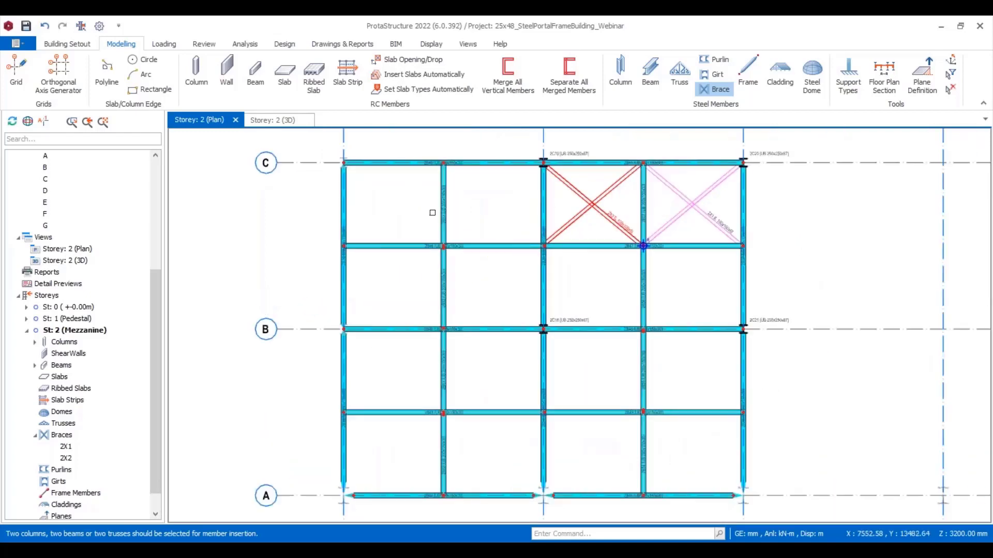
pyautogui.scroll(-2, 433, 212)
pyautogui.moveTo(600, 333); pyautogui.dragTo(587, 313, button='middle')
pyautogui.scroll(2, 590, 310)
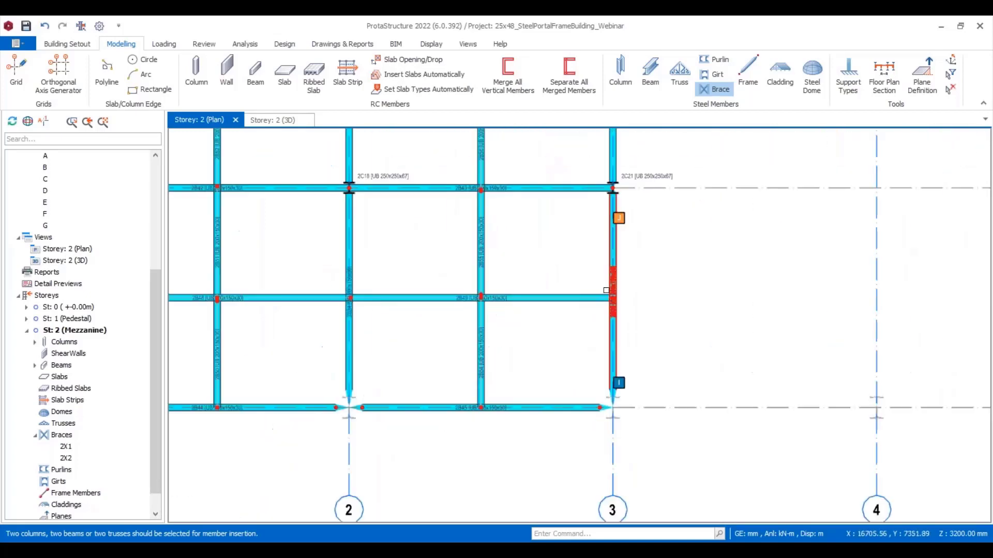
pyautogui.scroll(-3, 605, 300)
pyautogui.moveTo(417, 241); pyautogui.dragTo(457, 299, button='middle')
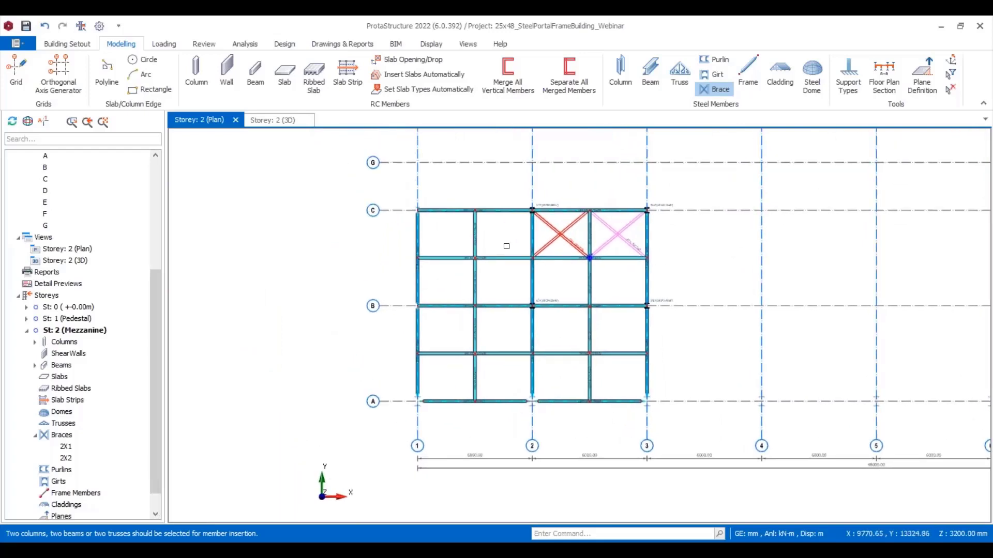
pyautogui.scroll(-1, 506, 245)
pyautogui.scroll(3, 591, 305)
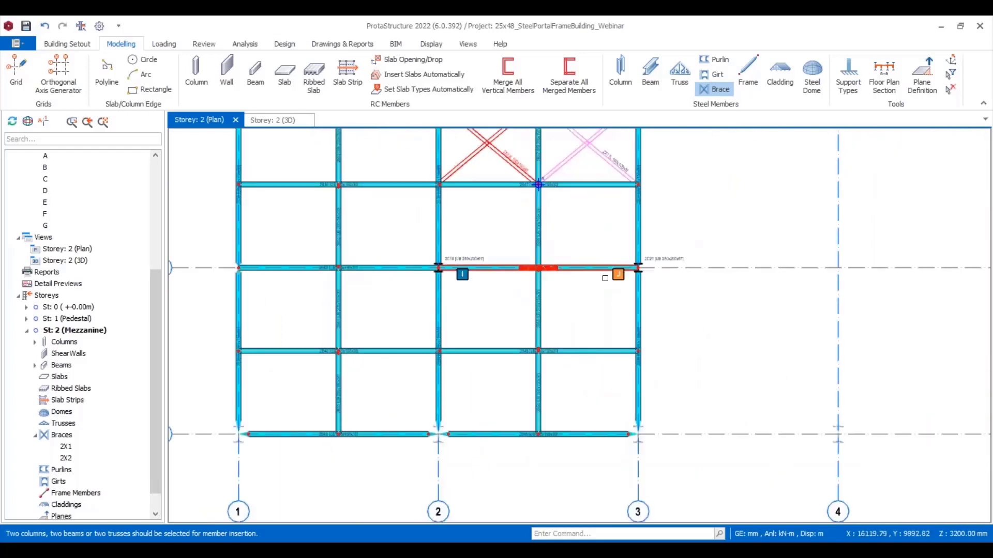
pyautogui.moveTo(598, 356); pyautogui.dragTo(591, 327, button='middle')
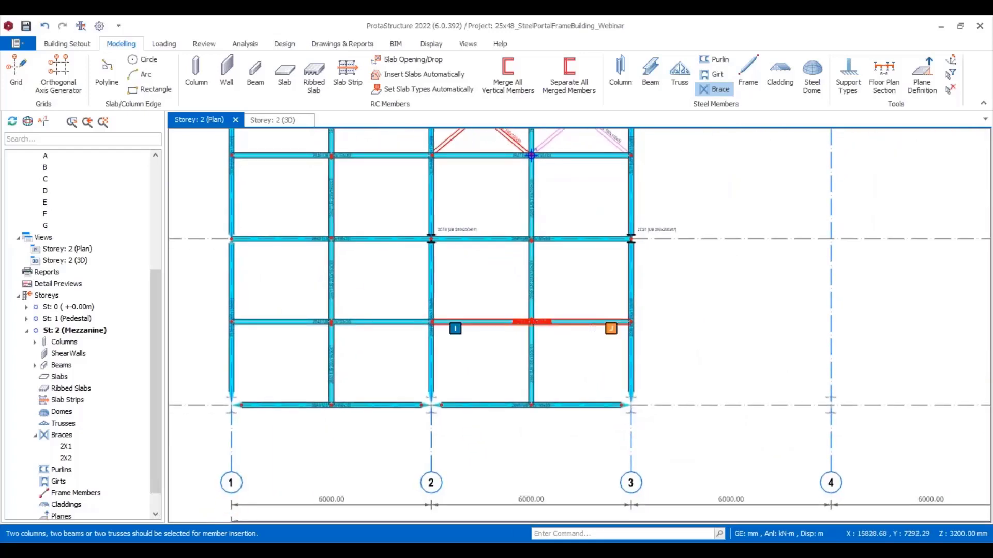
pyautogui.scroll(-1, 594, 277)
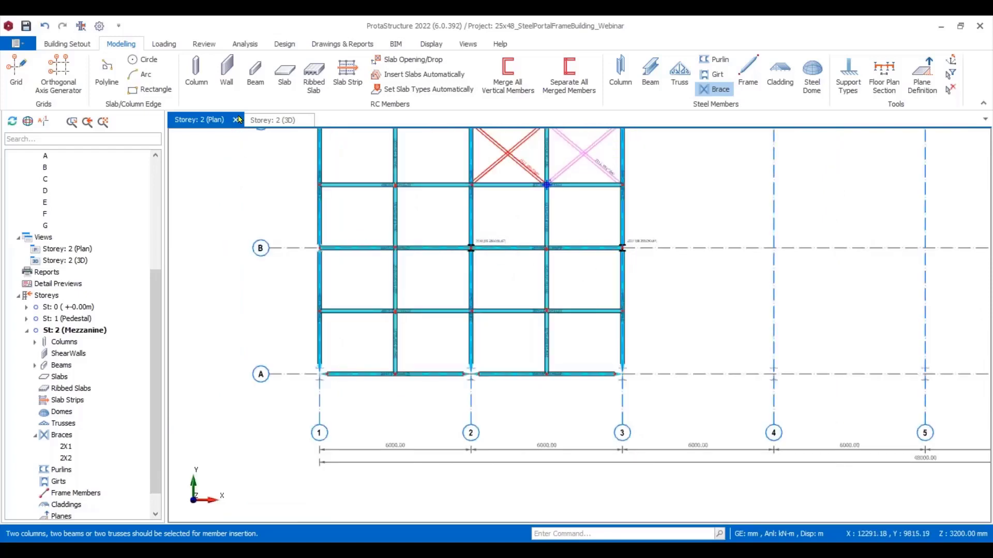
# Examine the braced mezzanine and its supporting columns in the 3D model from low level and from above.
pyautogui.click(267, 119)
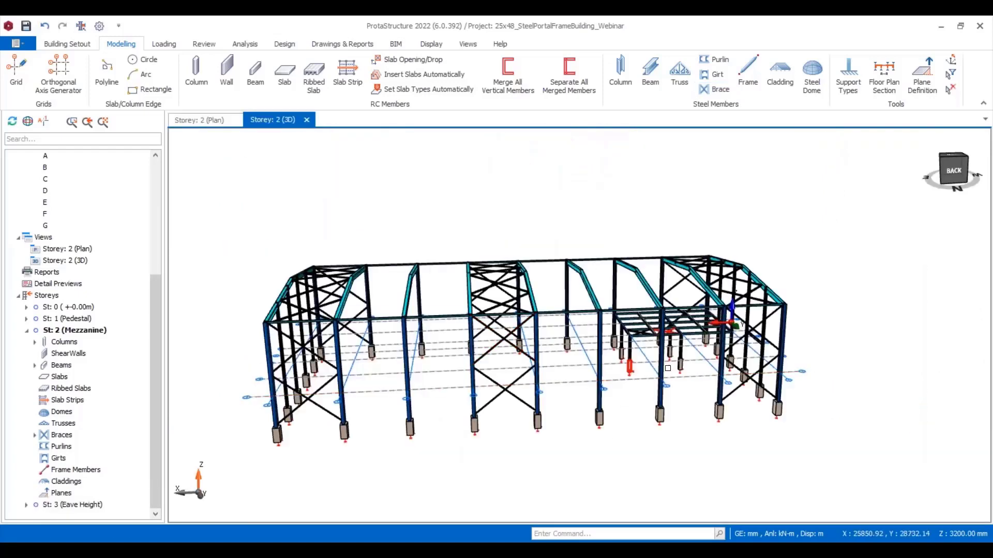
pyautogui.keyDown('shift'); pyautogui.moveTo(668, 369); pyautogui.dragTo(653, 350, button='middle'); pyautogui.keyUp('shift')
pyautogui.scroll(6, 653, 356)
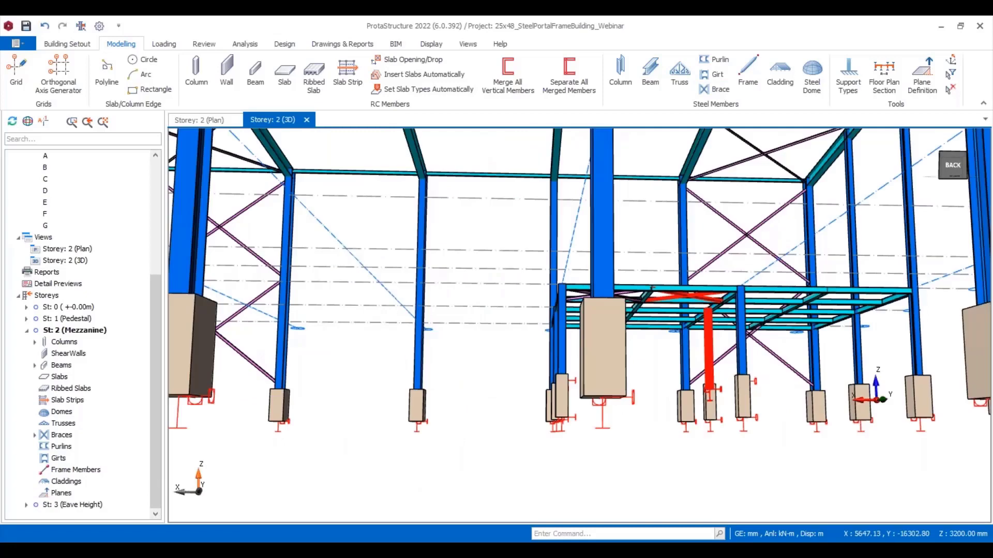
pyautogui.moveTo(652, 288)
pyautogui.keyDown('shift'); pyautogui.mouseDown(button='middle')
pyautogui.moveTo(616, 348)
pyautogui.moveTo(492, 350)
pyautogui.mouseUp(button='middle'); pyautogui.keyUp('shift')
pyautogui.scroll(4, 492, 350)
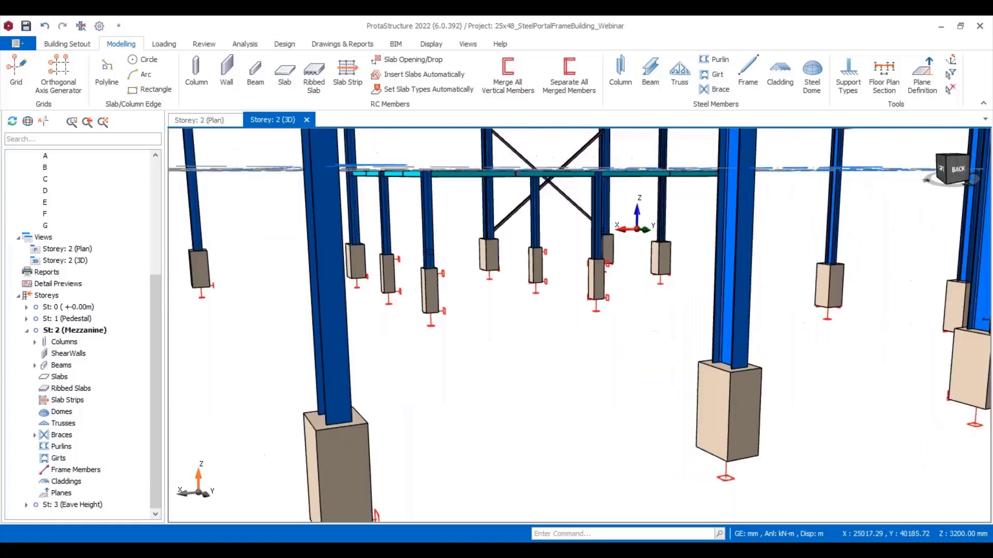
pyautogui.moveTo(429, 228)
pyautogui.keyDown('shift'); pyautogui.mouseDown(button='middle')
pyautogui.moveTo(536, 282)
pyautogui.moveTo(620, 302)
pyautogui.mouseUp(button='middle'); pyautogui.keyUp('shift')
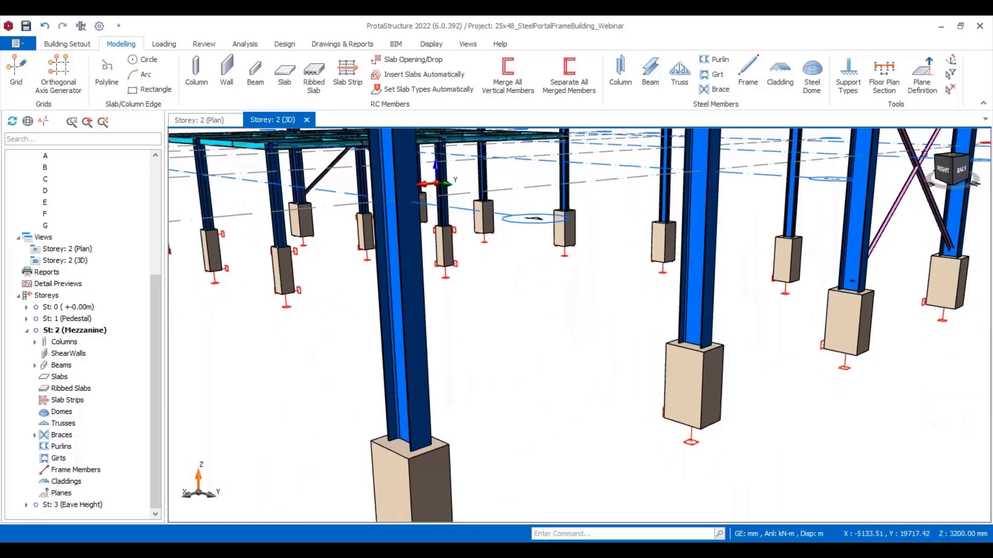
pyautogui.click(953, 163)
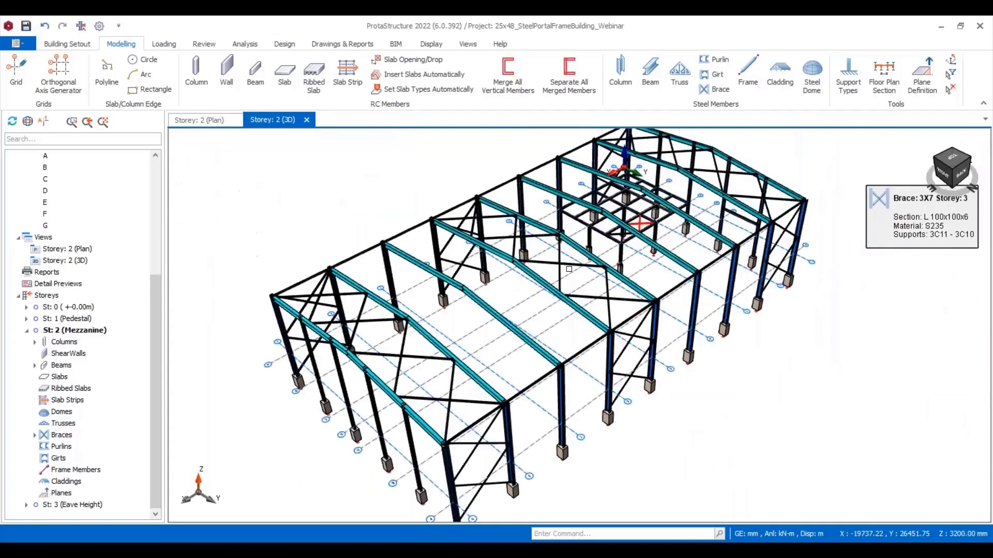
pyautogui.scroll(5, 667, 279)
pyautogui.scroll(2, 668, 279)
# Insert single-tier L 100x100x6 X braces with a count of 1 between the mezzanine columns on axis 3, B to C, and on axis C, 2 to 3.
pyautogui.click(624, 263)
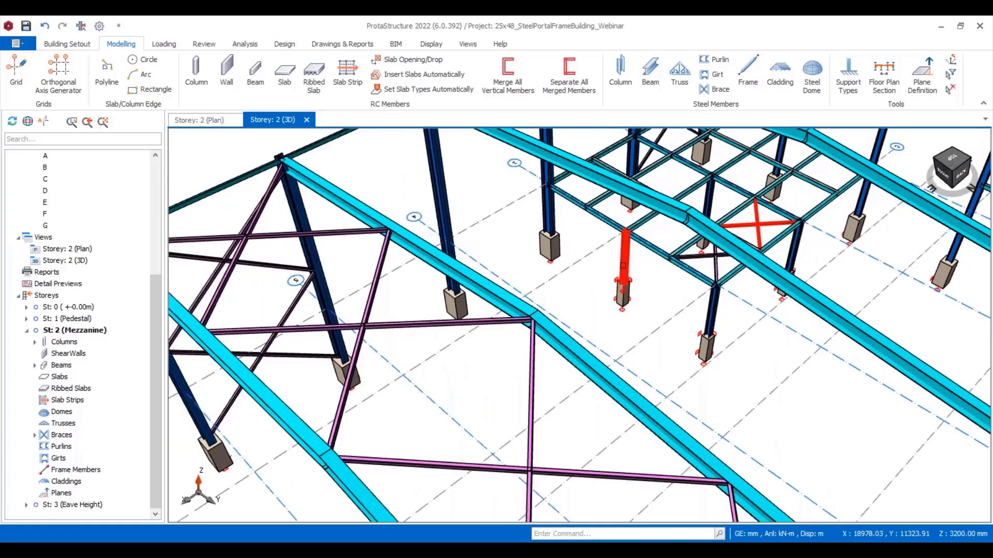
pyautogui.click(706, 306)
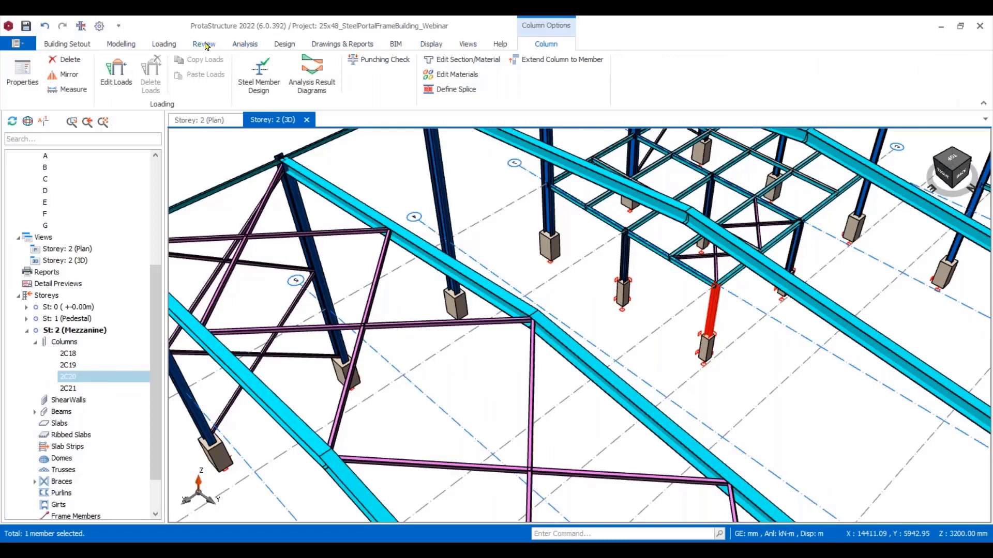
pyautogui.click(119, 47)
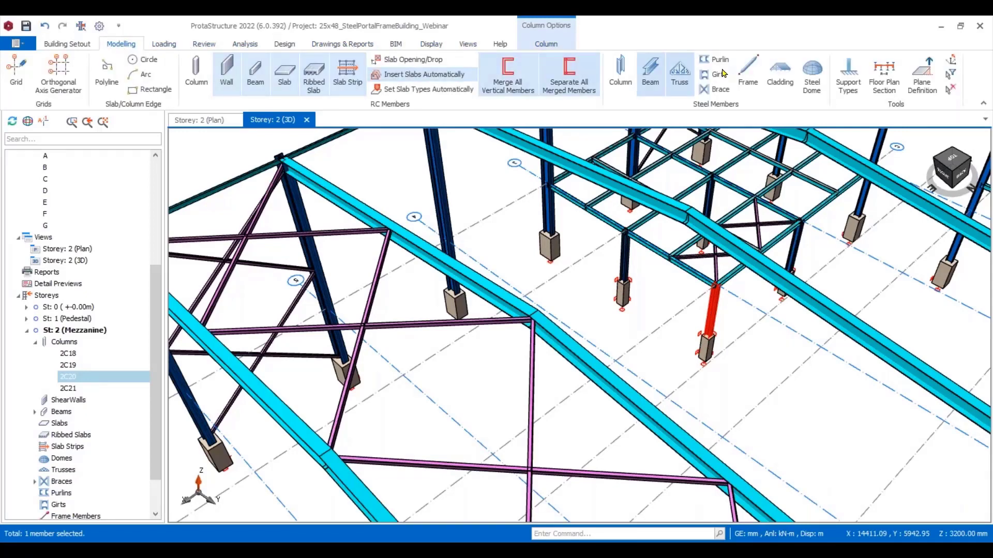
pyautogui.click(675, 77)
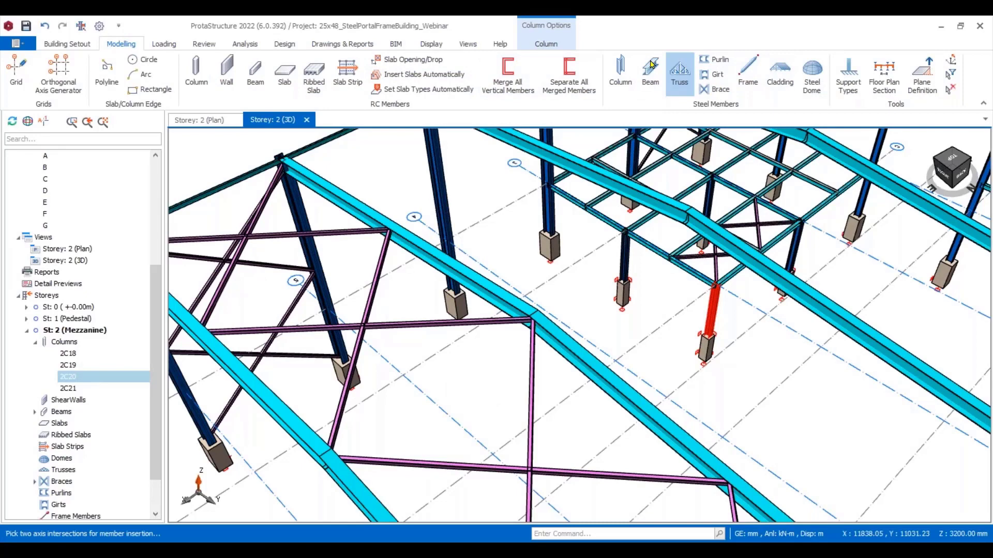
pyautogui.click(723, 90)
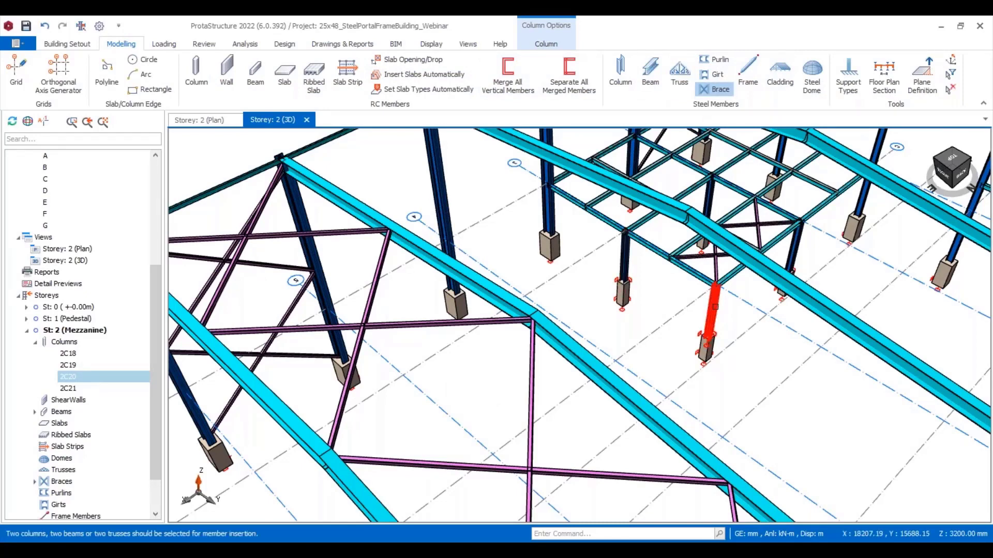
pyautogui.click(715, 307)
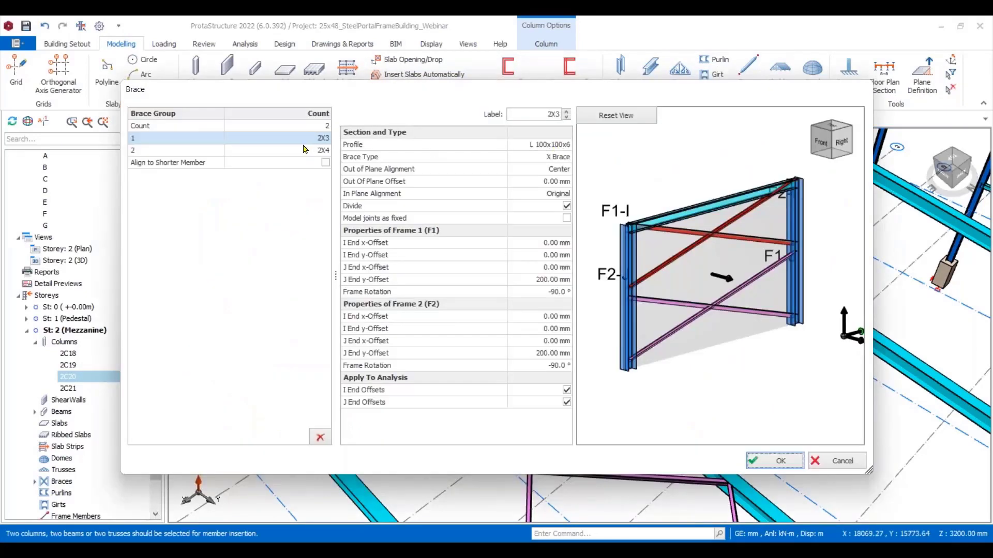
pyautogui.click(321, 126)
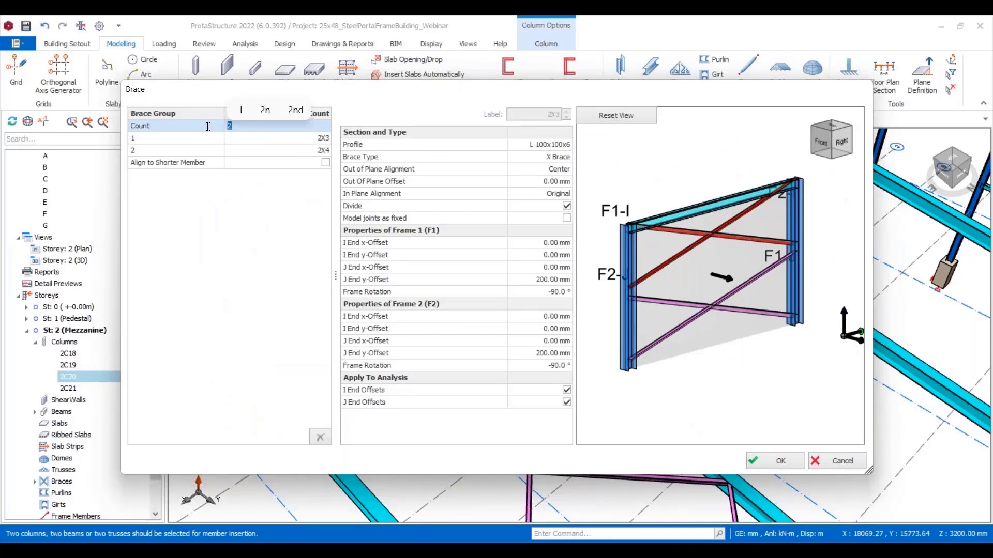
pyautogui.write('1')
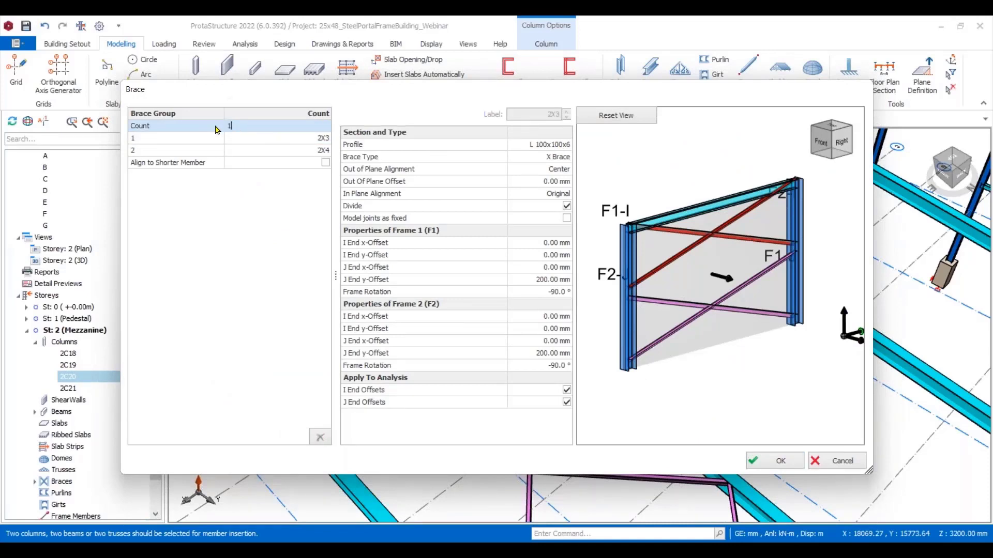
pyautogui.click(775, 461)
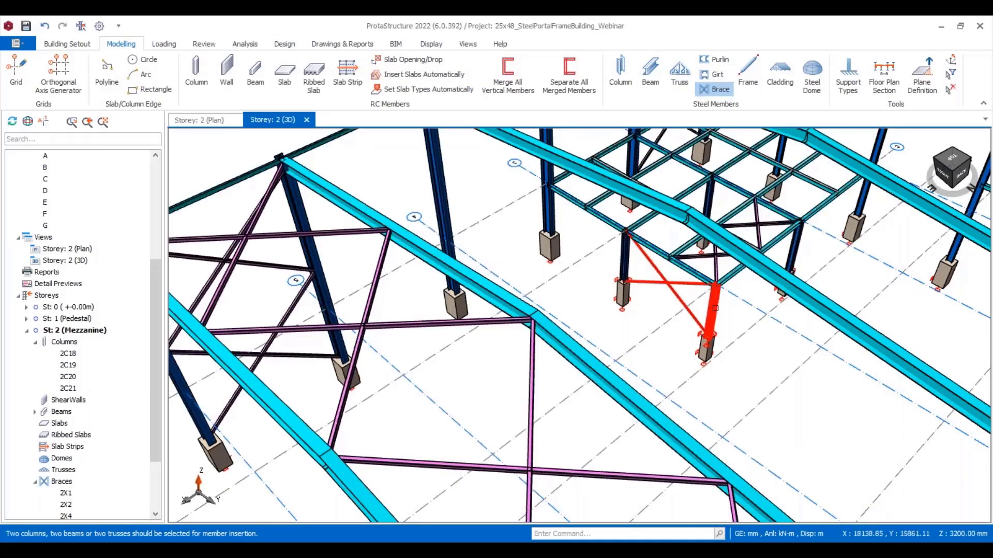
pyautogui.click(786, 255)
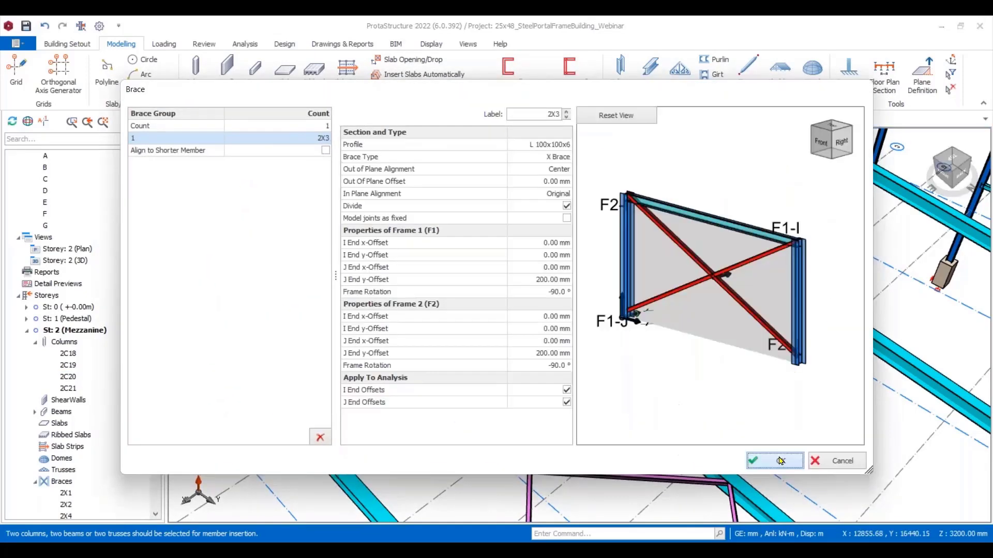
pyautogui.click(780, 461)
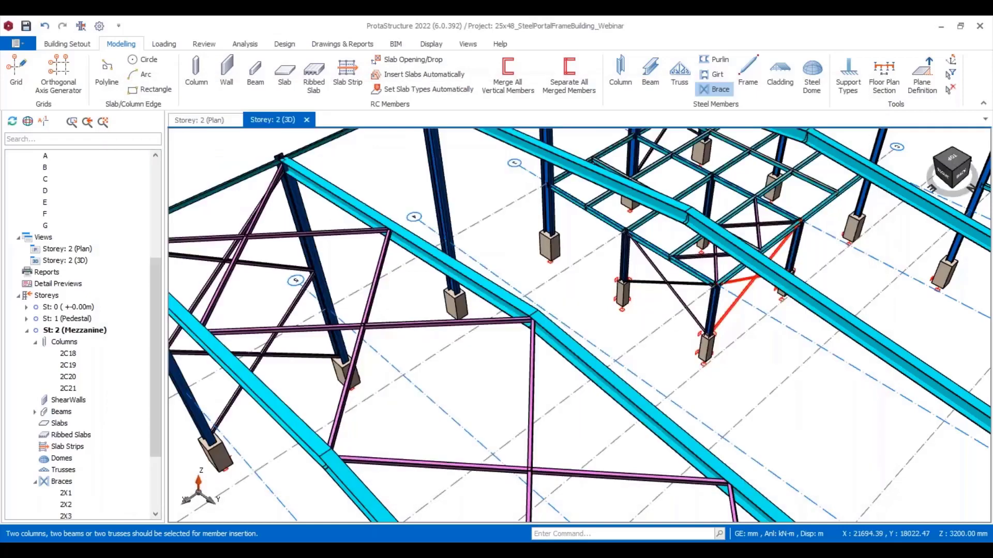
# Save the project with the completed mezzanine bracing.
pyautogui.moveTo(580, 326); pyautogui.dragTo(734, 362, button='middle')
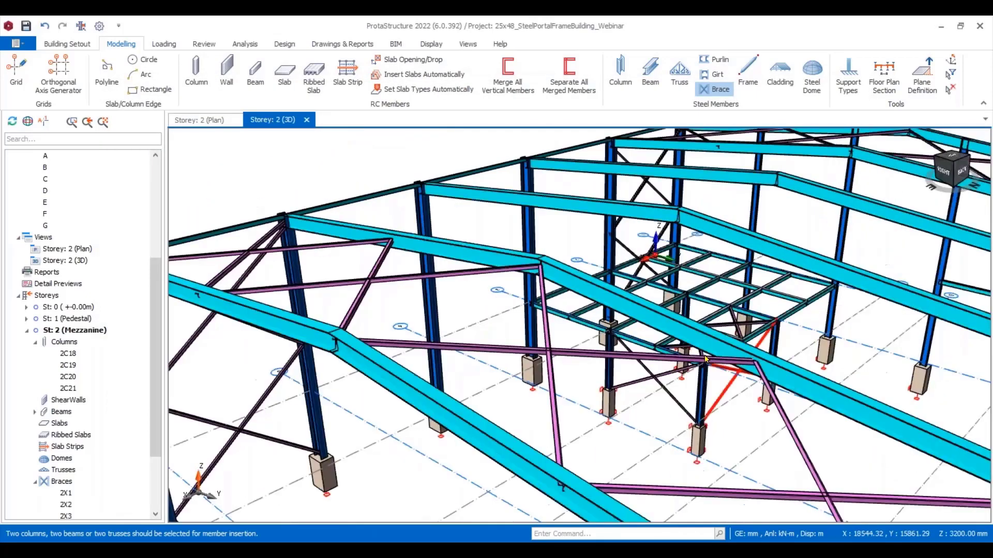
pyautogui.click(27, 27)
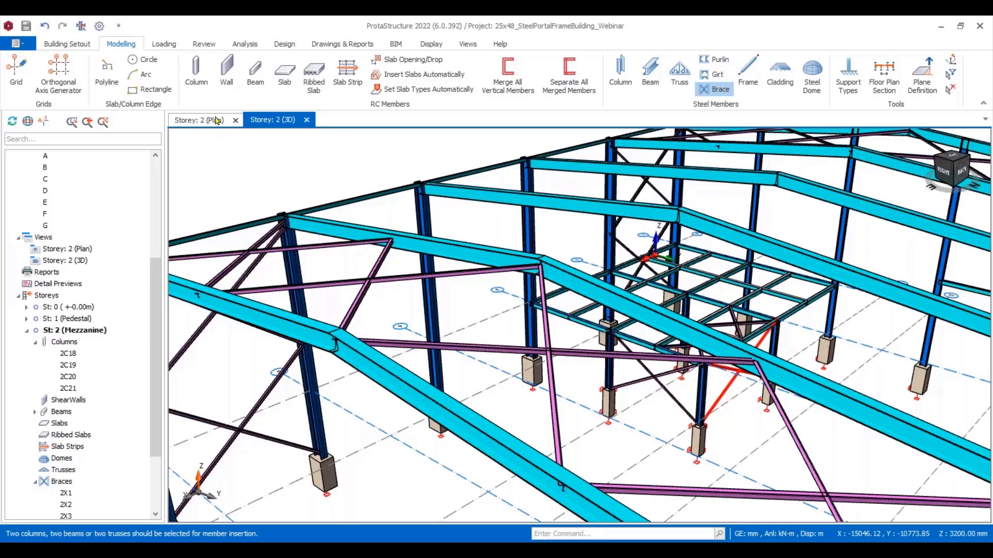
pyautogui.click(332, 230)
pyautogui.scroll(-1, 346, 238)
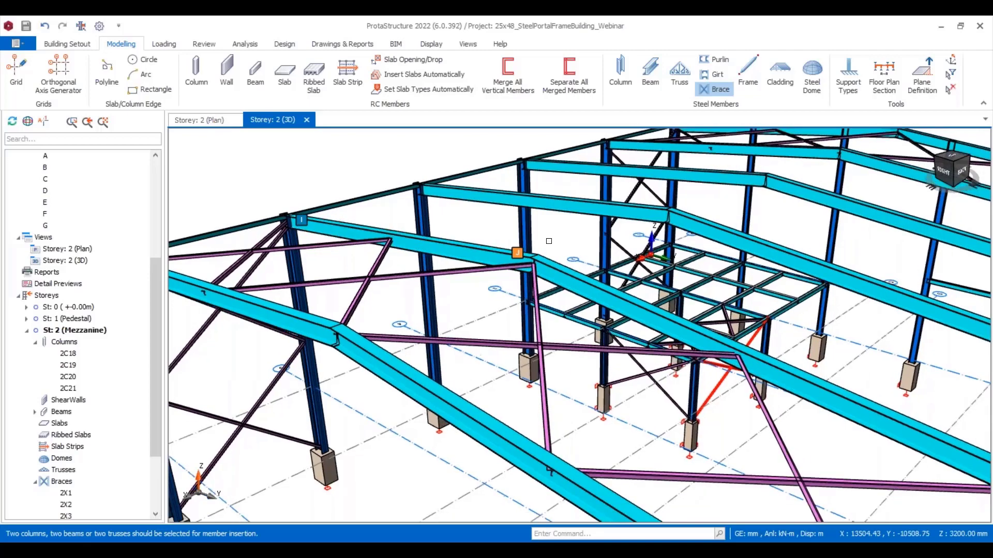
pyautogui.click(847, 134)
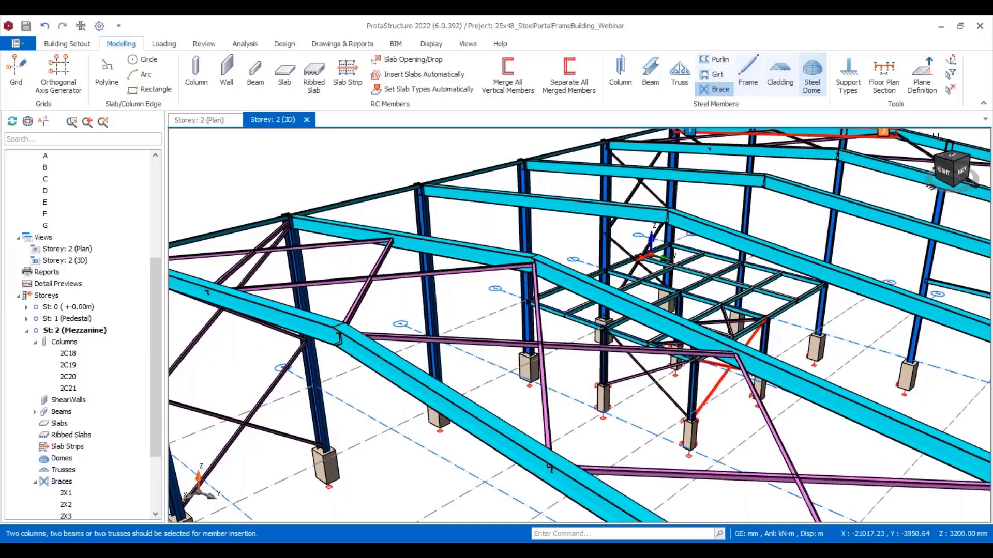
pyautogui.moveTo(905, 207)
pyautogui.mouseDown(button='middle')
pyautogui.moveTo(821, 365)
pyautogui.moveTo(786, 217)
pyautogui.mouseUp(button='middle')
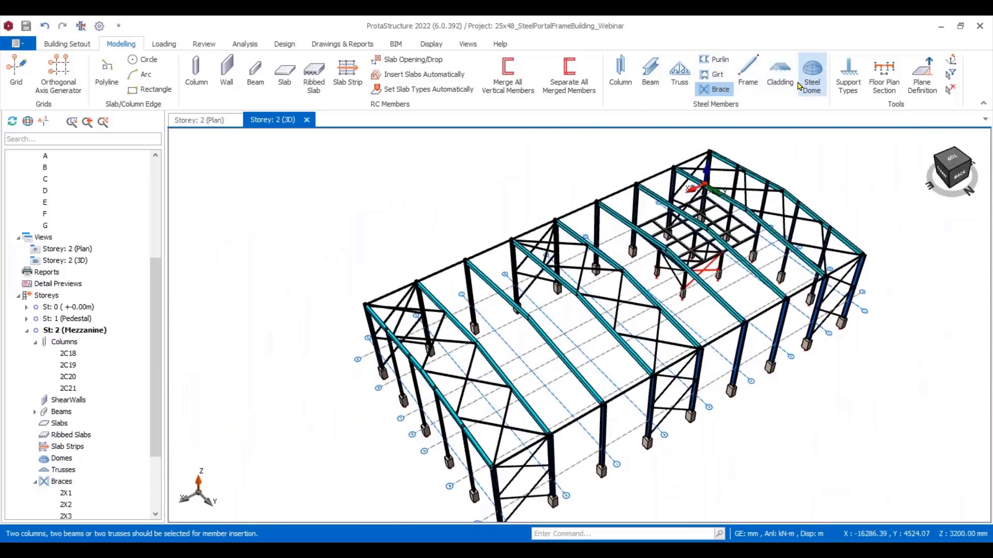
# Start a purlin layout across the rafters of the north roof slope, using the Malaysian C 150x65x9.36 profile.
pyautogui.click(725, 63)
pyautogui.scroll(-2, 595, 402)
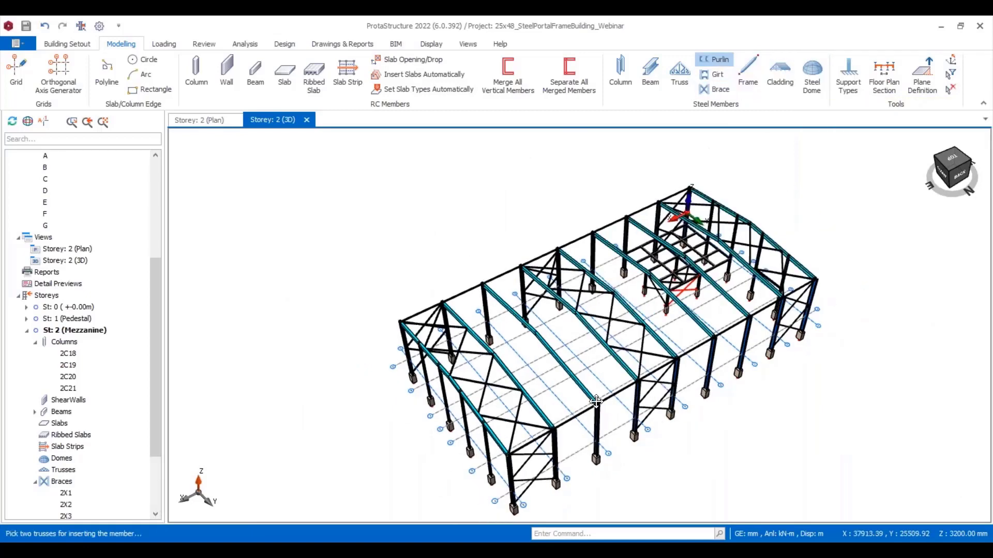
pyautogui.moveTo(592, 397); pyautogui.dragTo(673, 231, button='middle')
pyautogui.scroll(2, 580, 388)
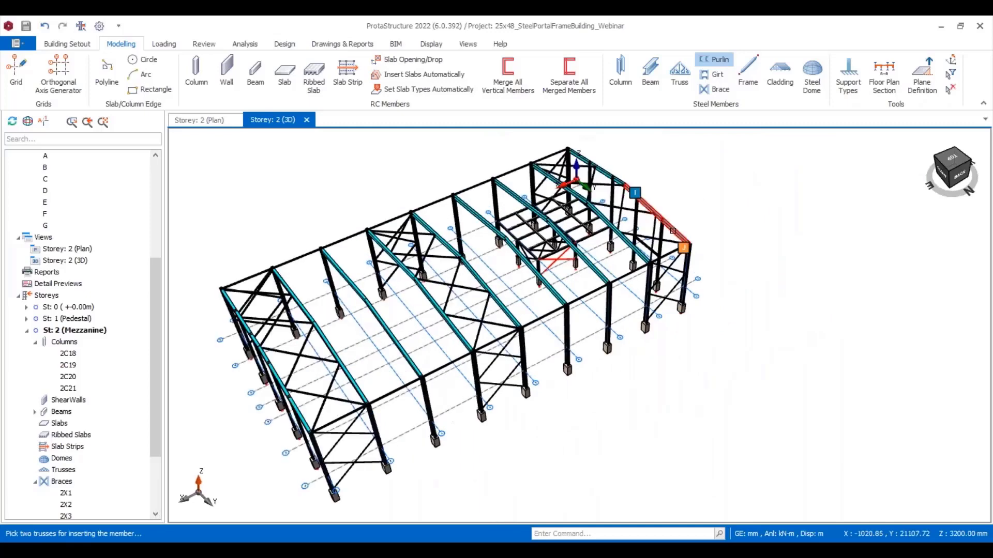
pyautogui.click(690, 259)
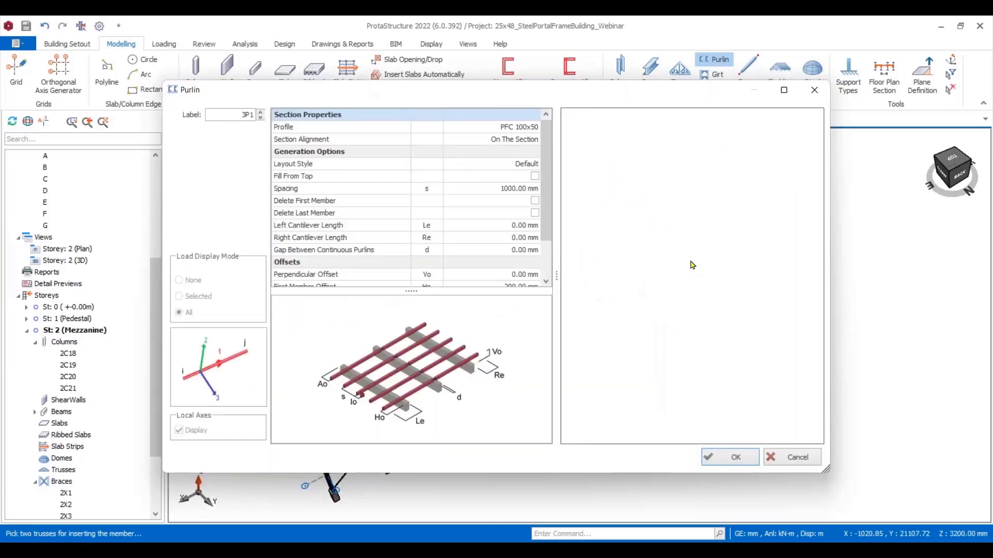
pyautogui.doubleClick(525, 129)
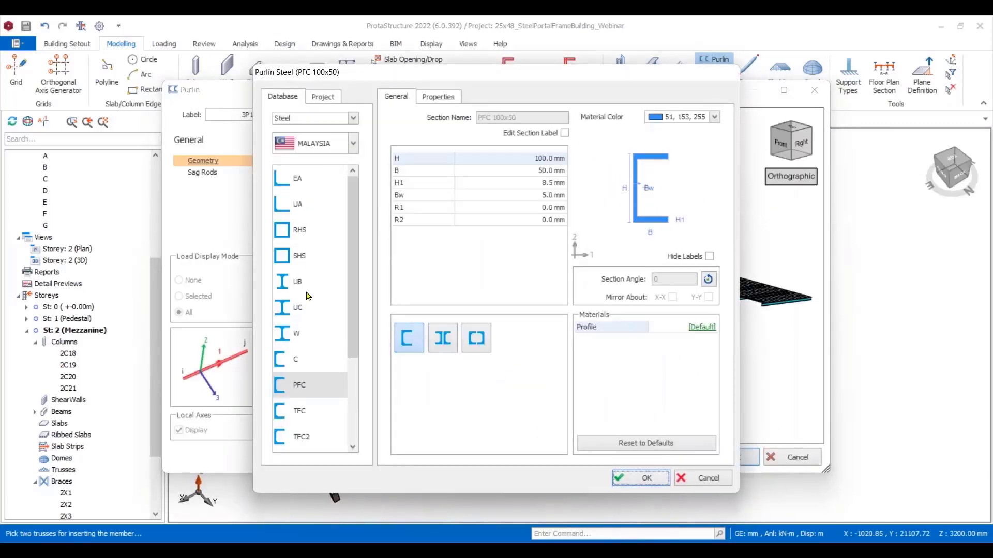
pyautogui.click(305, 360)
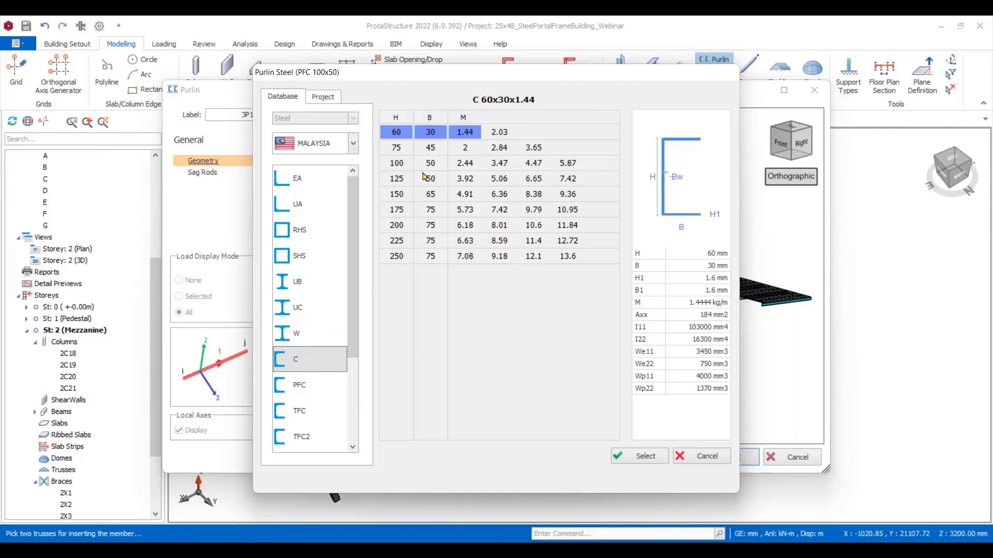
pyautogui.click(406, 195)
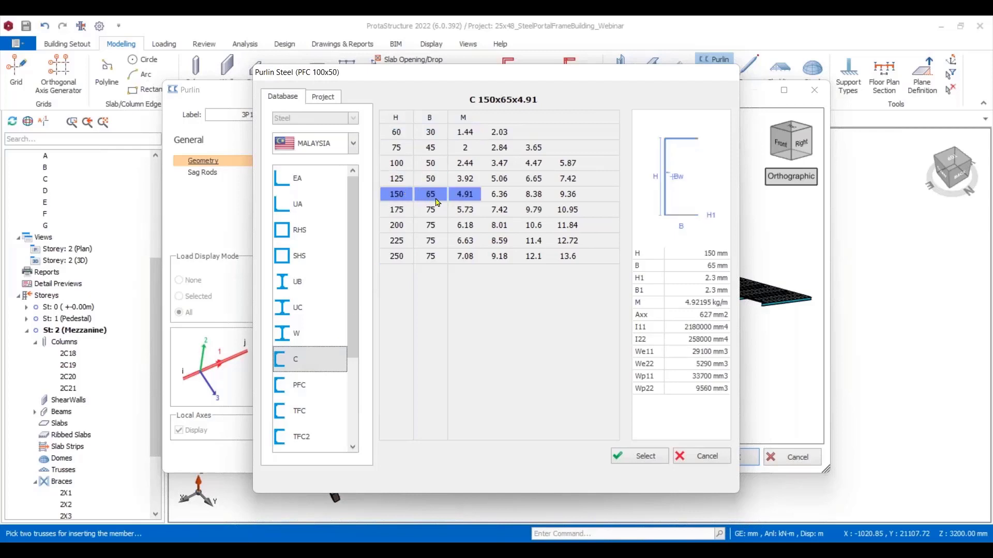
pyautogui.click(568, 195)
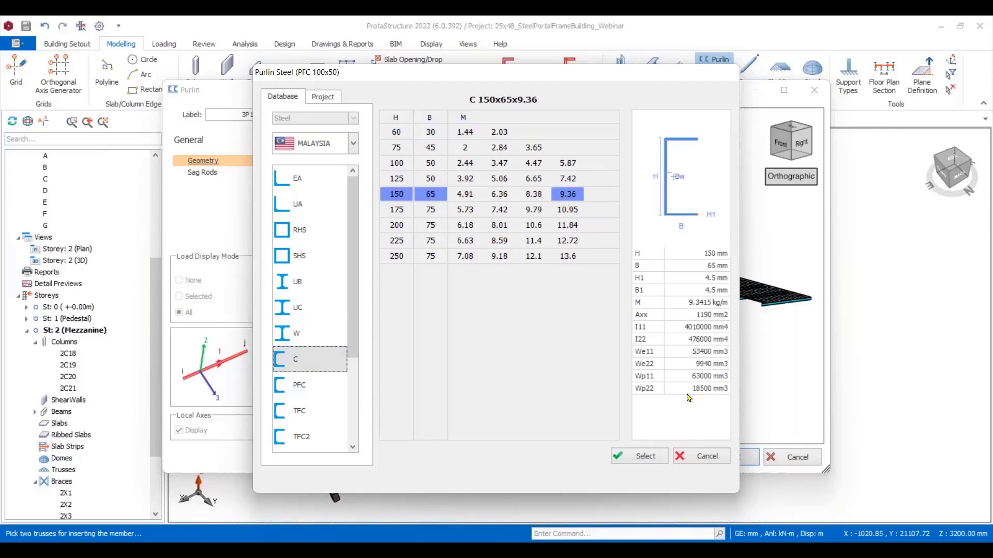
pyautogui.click(646, 456)
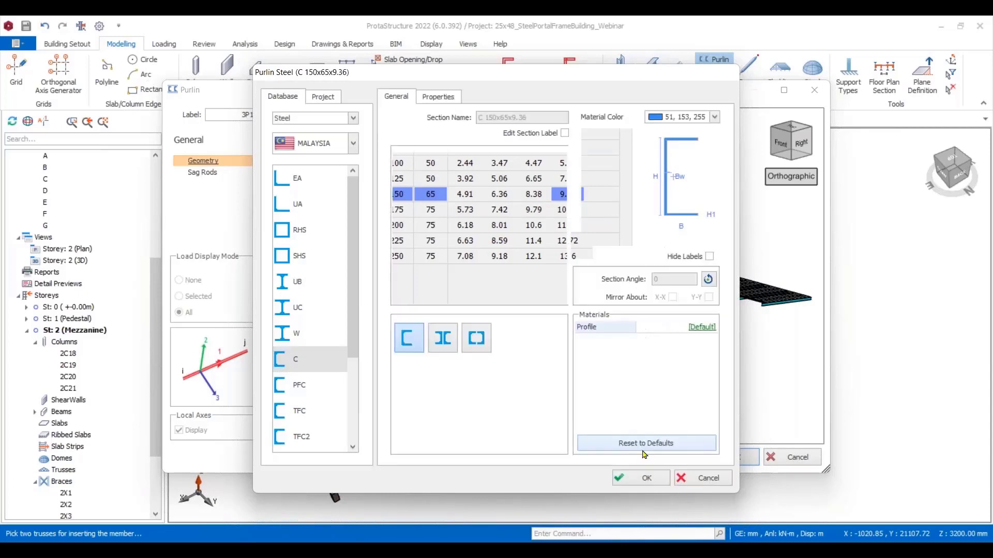
pyautogui.click(649, 479)
# Set the purlin spacing to 1200 mm.
pyautogui.scroll(6, 664, 309)
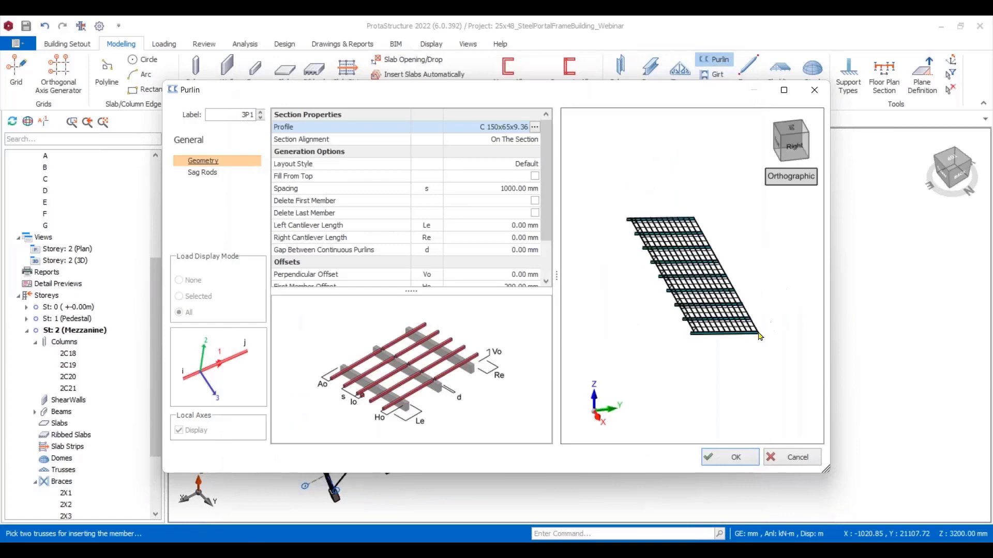
pyautogui.scroll(-6, 689, 324)
pyautogui.moveTo(680, 313); pyautogui.dragTo(641, 347, button='middle')
pyautogui.click(516, 189)
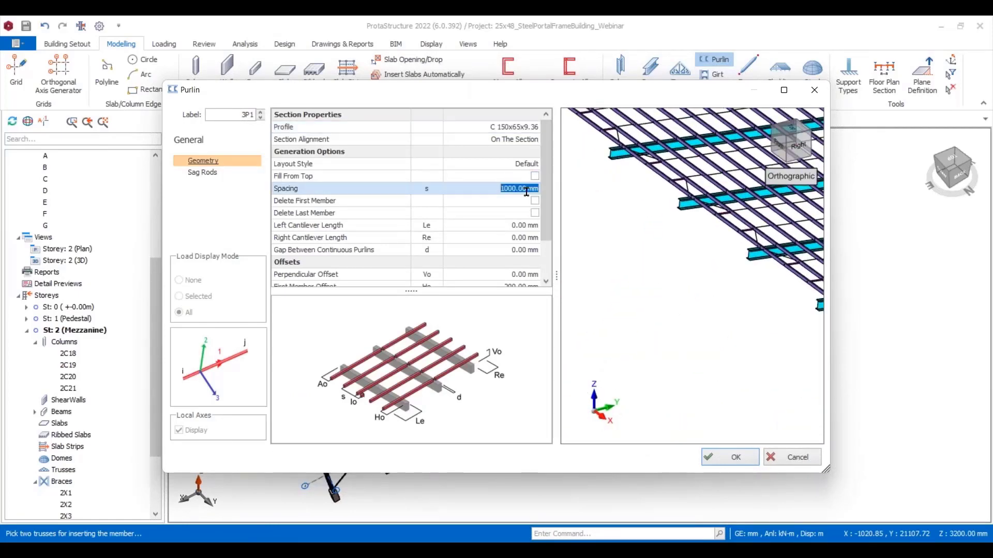
pyautogui.write('1200')
pyautogui.click(514, 140)
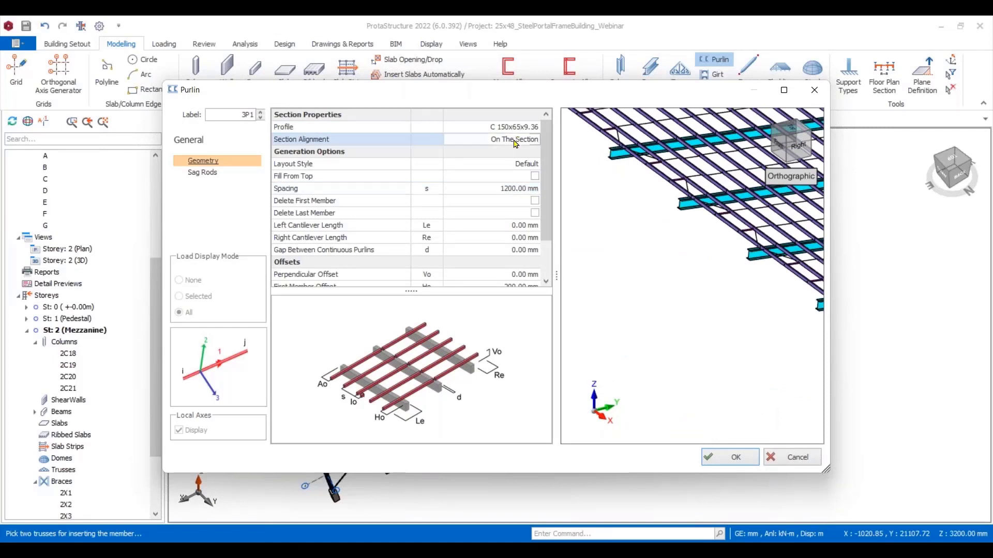
# Turn off the sag rods' profile hanger and ridge rod, and set their stagger offset to 0 mm.
pyautogui.click(203, 175)
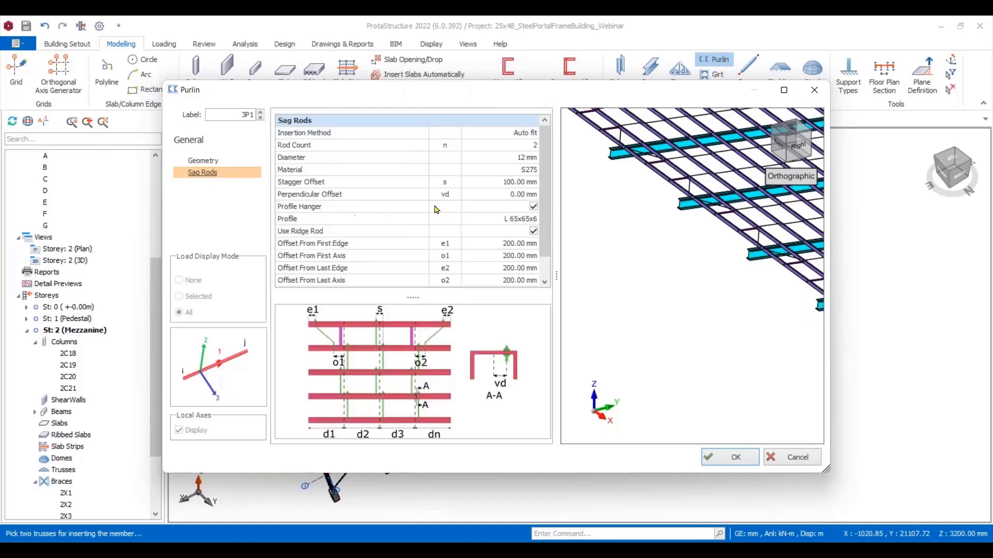
pyautogui.click(533, 207)
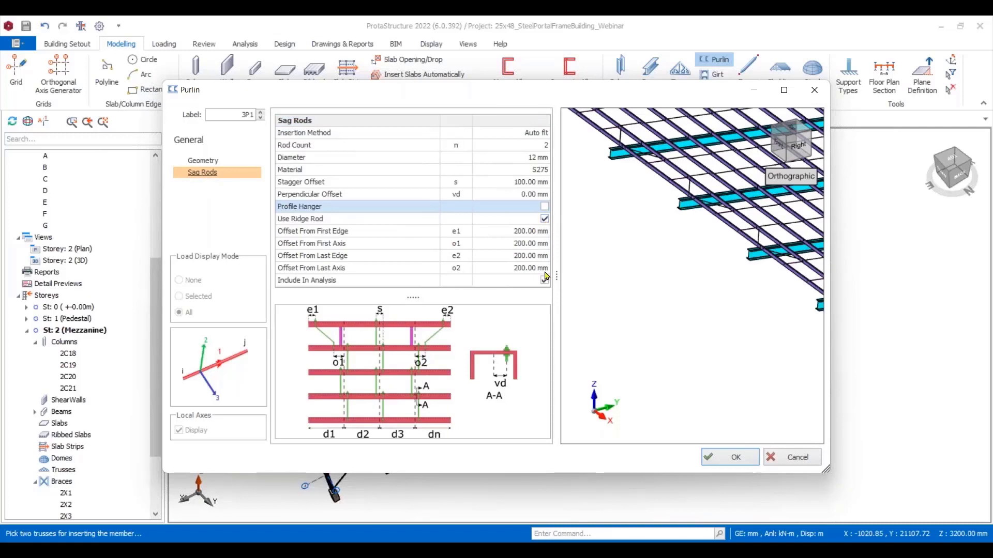
pyautogui.click(544, 219)
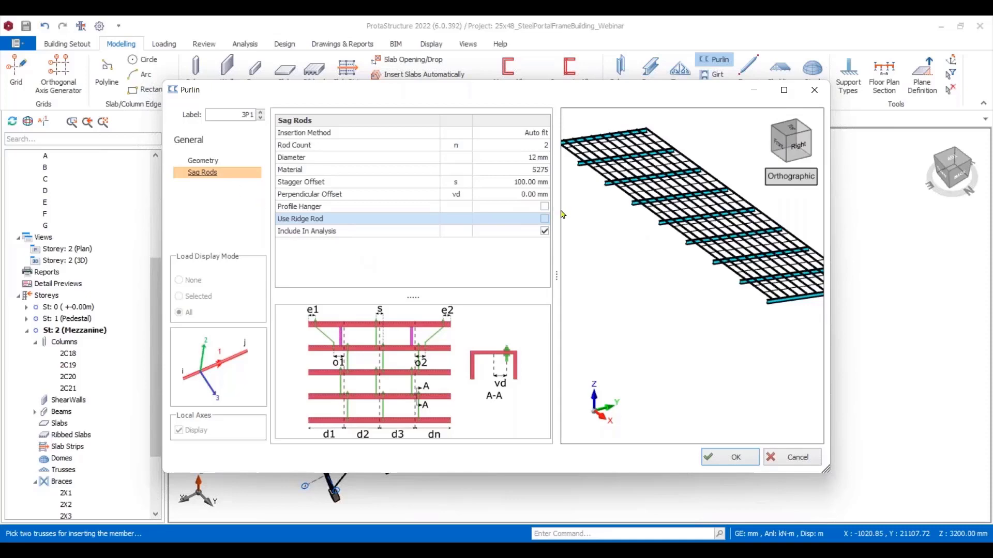
pyautogui.click(535, 182)
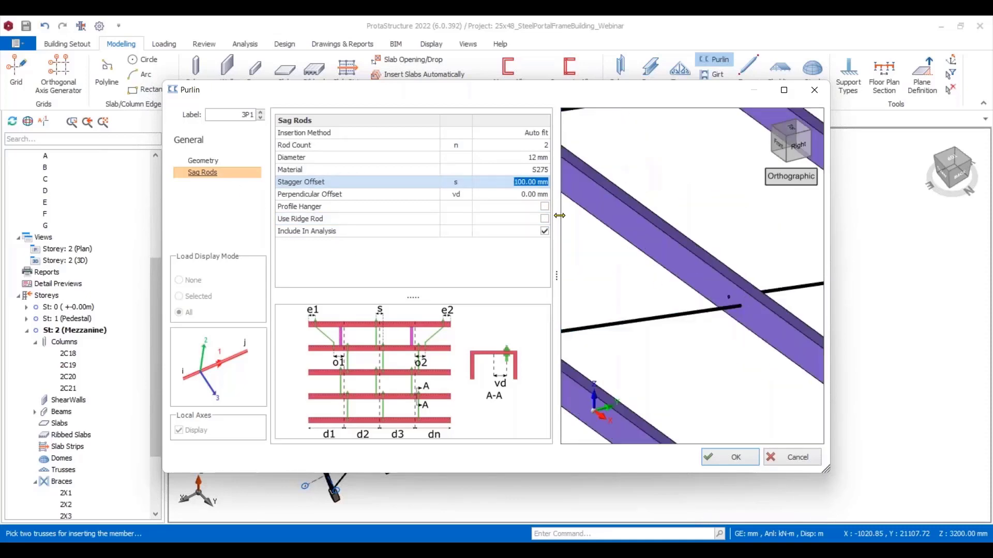
pyautogui.write('0')
pyautogui.click(517, 158)
pyautogui.scroll(-5, 697, 303)
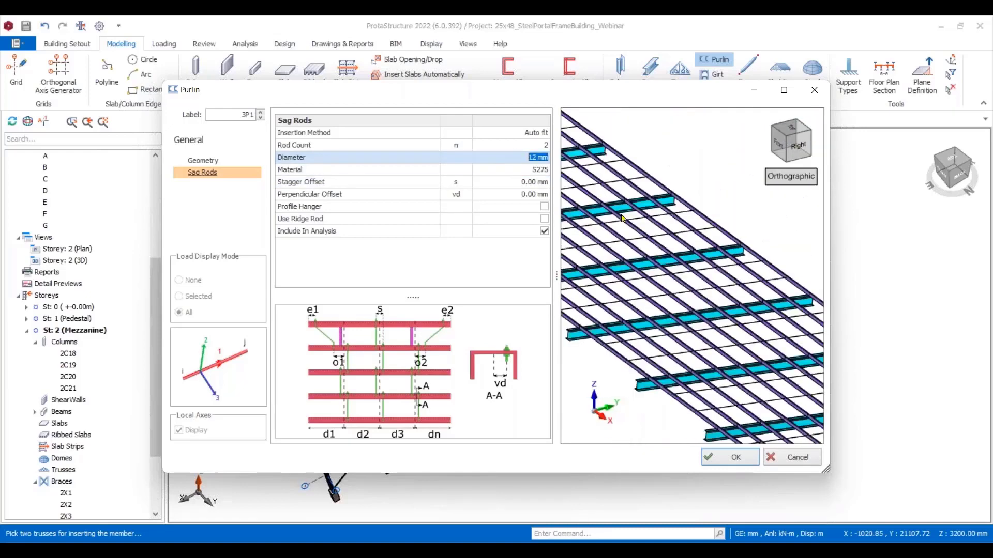
pyautogui.click(545, 133)
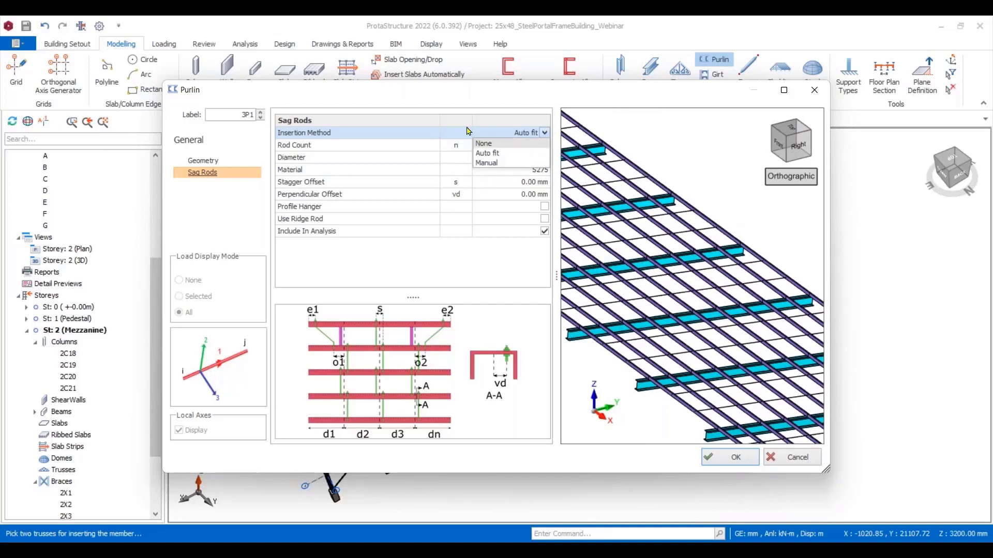
pyautogui.click(479, 117)
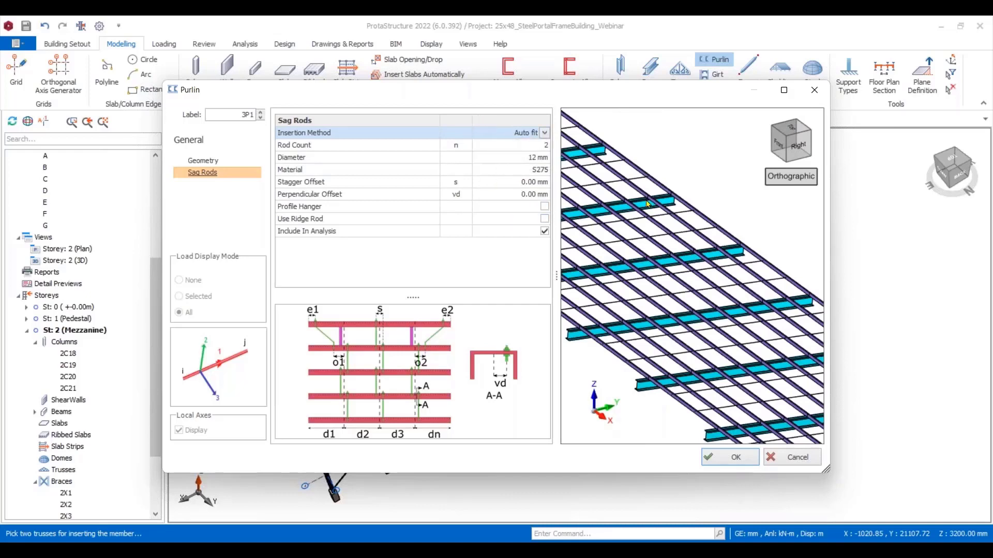
pyautogui.scroll(-4, 682, 218)
pyautogui.moveTo(751, 305); pyautogui.dragTo(749, 335, button='middle')
# Insert the configured purlins on the north roof slope with first and last member offsets of 200 mm.
pyautogui.click(203, 161)
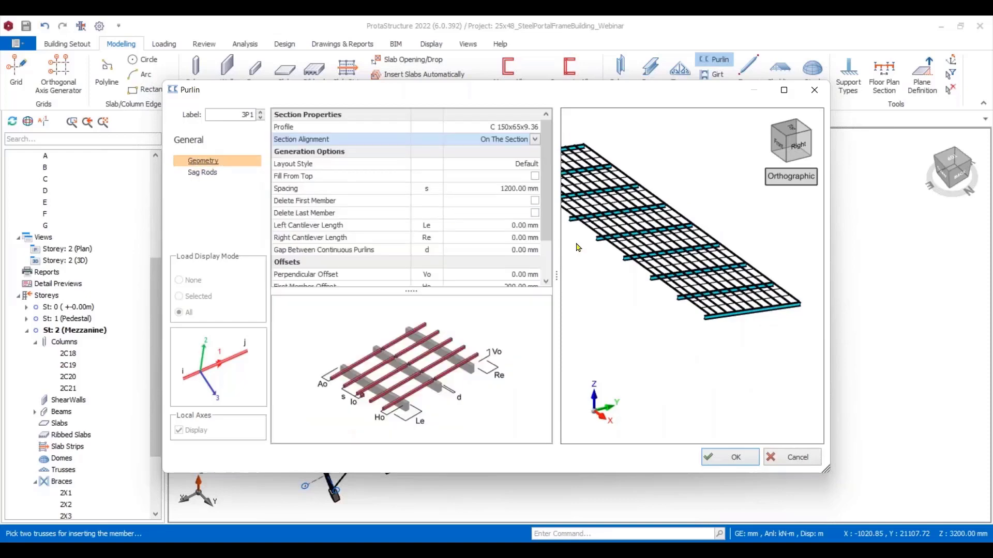
pyautogui.scroll(-2, 544, 207)
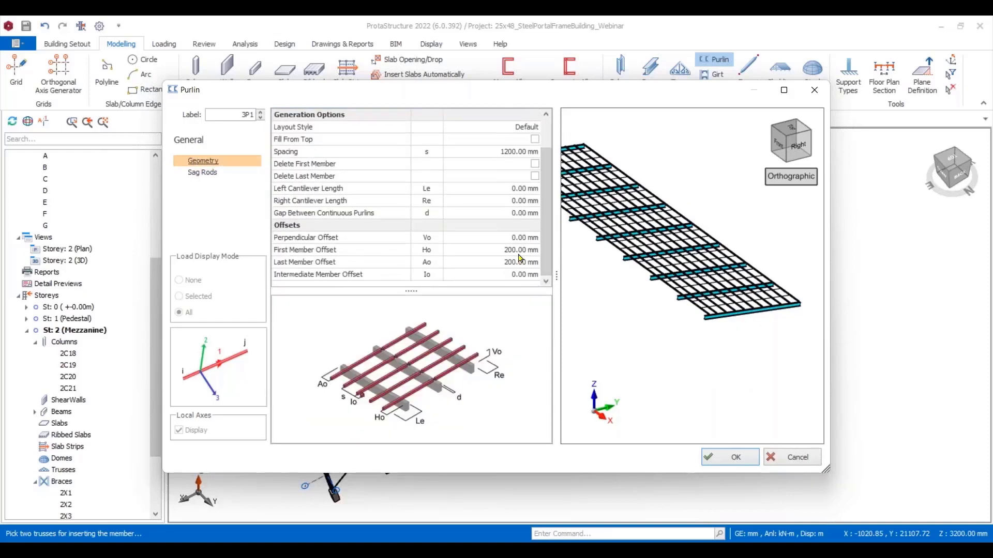
pyautogui.moveTo(793, 304); pyautogui.dragTo(568, 274, button='middle')
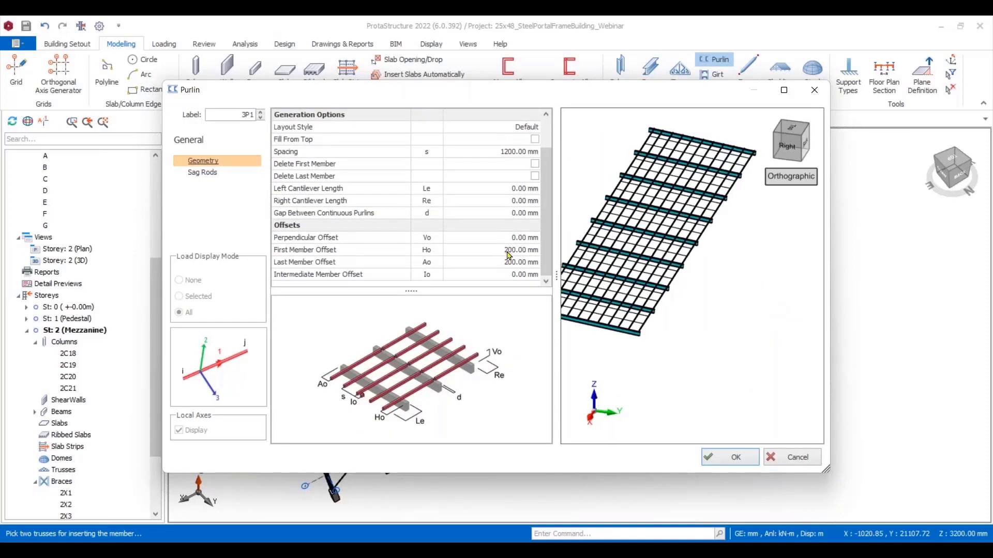
pyautogui.click(514, 250)
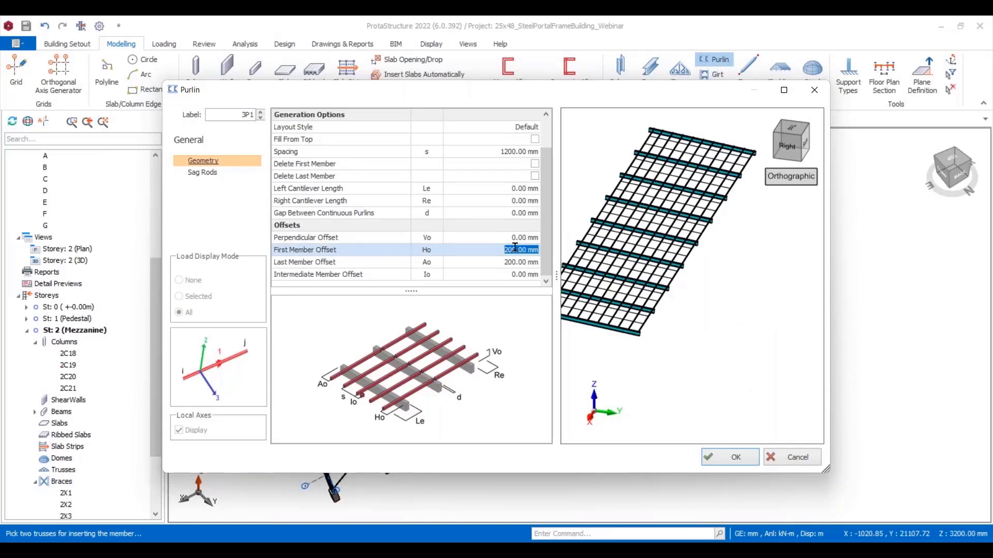
pyautogui.click(732, 458)
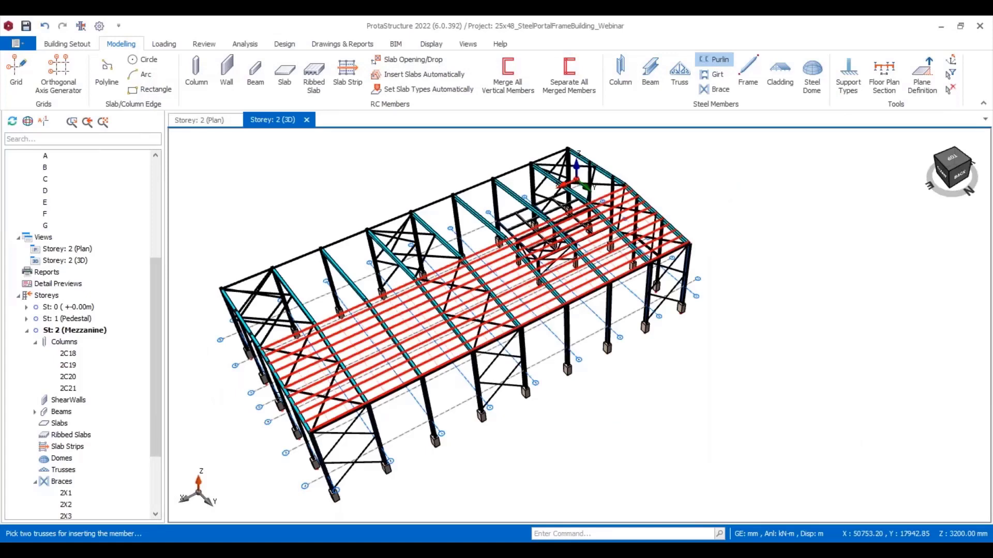
# Inspect the purlin ends near the roof ridge and reopen the inserted purlins' geometry properties.
pyautogui.scroll(10, 511, 429)
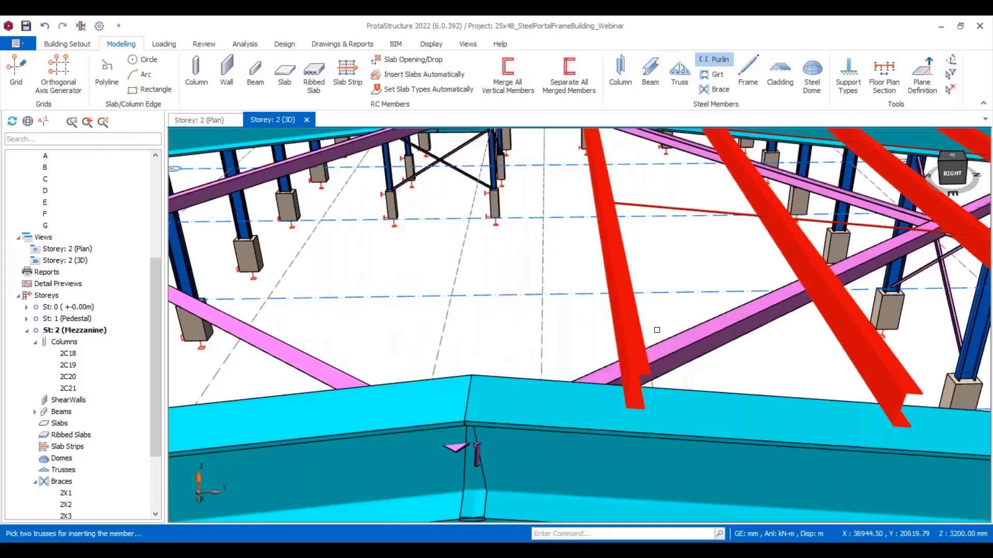
pyautogui.doubleClick(499, 419)
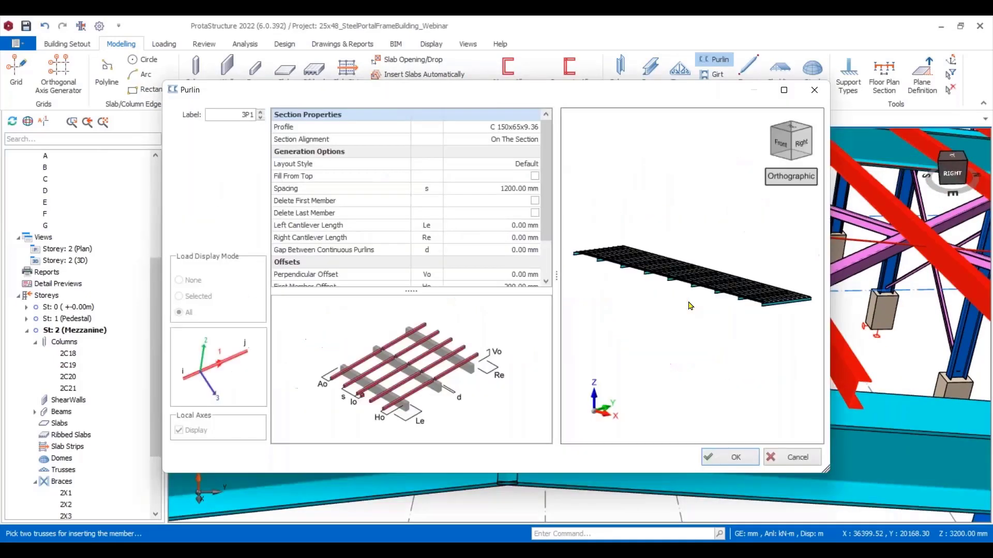
pyautogui.moveTo(703, 294); pyautogui.dragTo(666, 315)
pyautogui.scroll(-1, 532, 269)
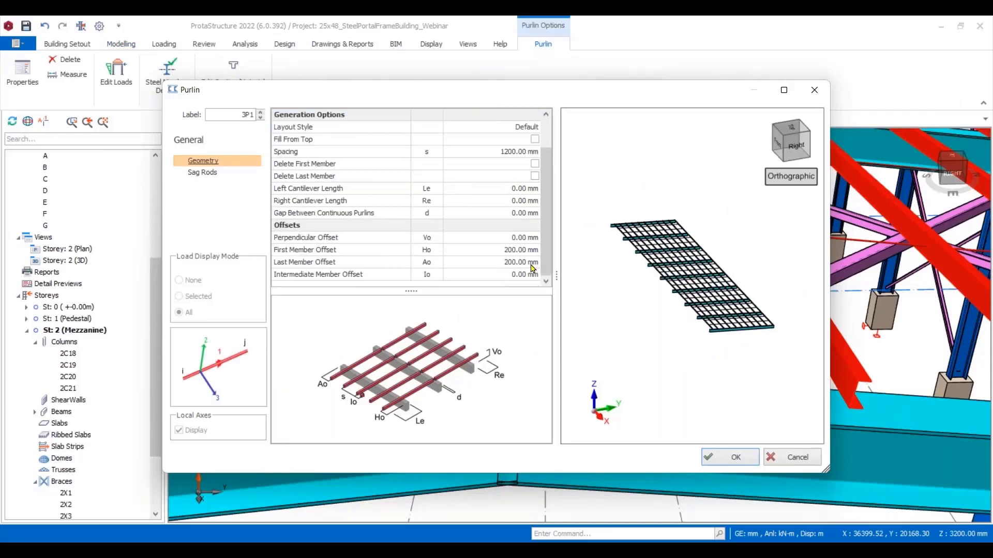
# Try a First Member Offset of 100 mm on the purlins, and restore it to 200 mm.
pyautogui.click(516, 250)
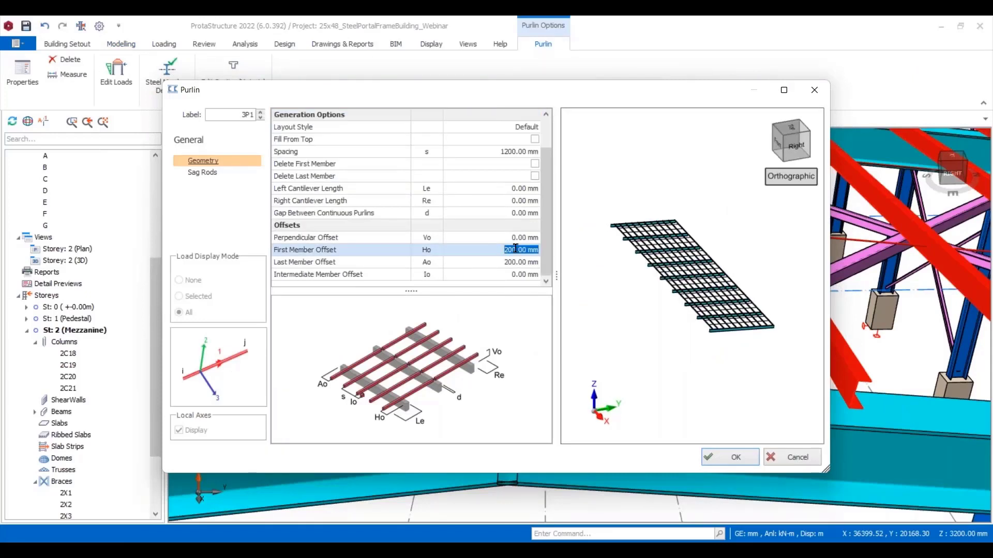
pyautogui.write('100')
pyautogui.click(739, 424)
pyautogui.scroll(5, 777, 332)
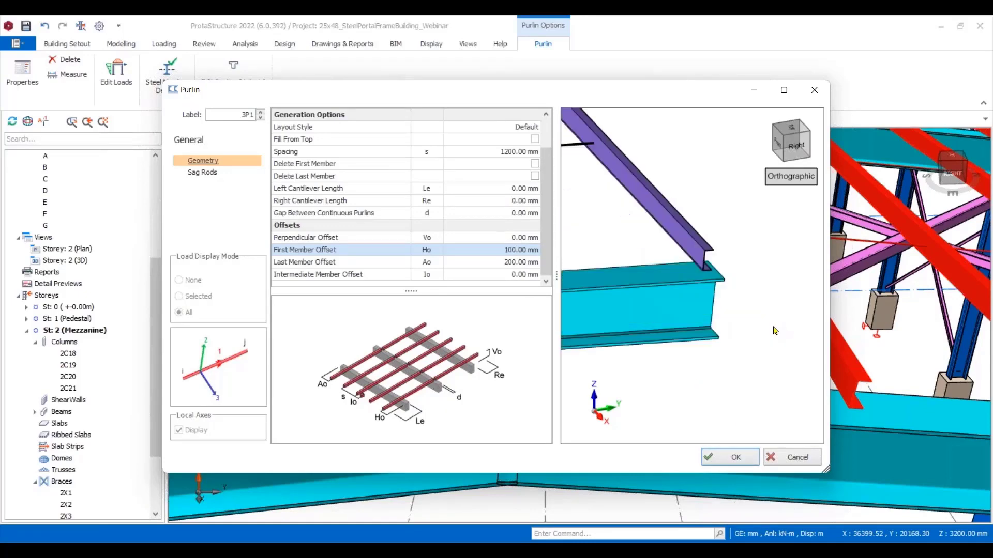
pyautogui.click(504, 251)
pyautogui.write('2')
# Set the purlins' Last Member Offset to 10 mm and apply the change to the roof slope.
pyautogui.click(501, 262)
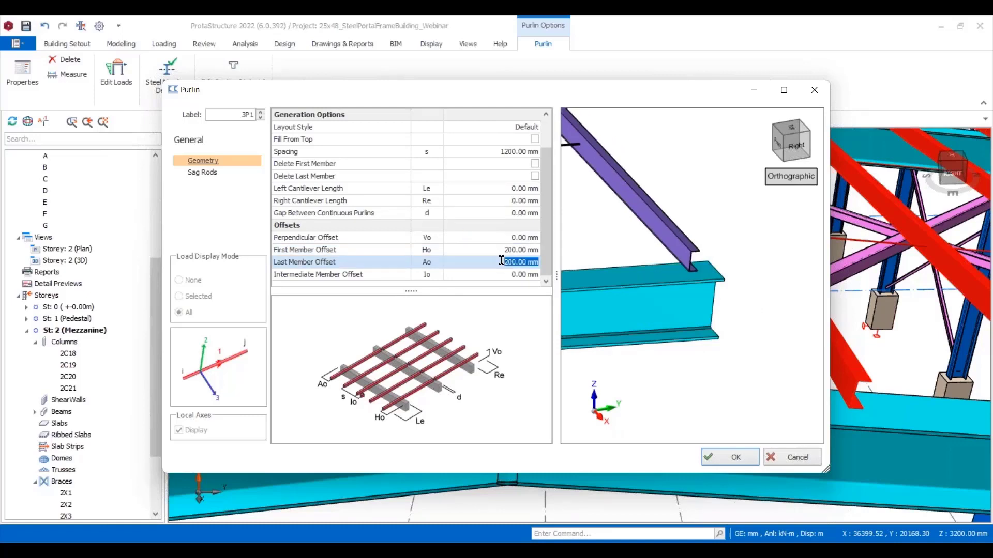
pyautogui.write('10')
pyautogui.click(729, 457)
pyautogui.scroll(-5, 735, 391)
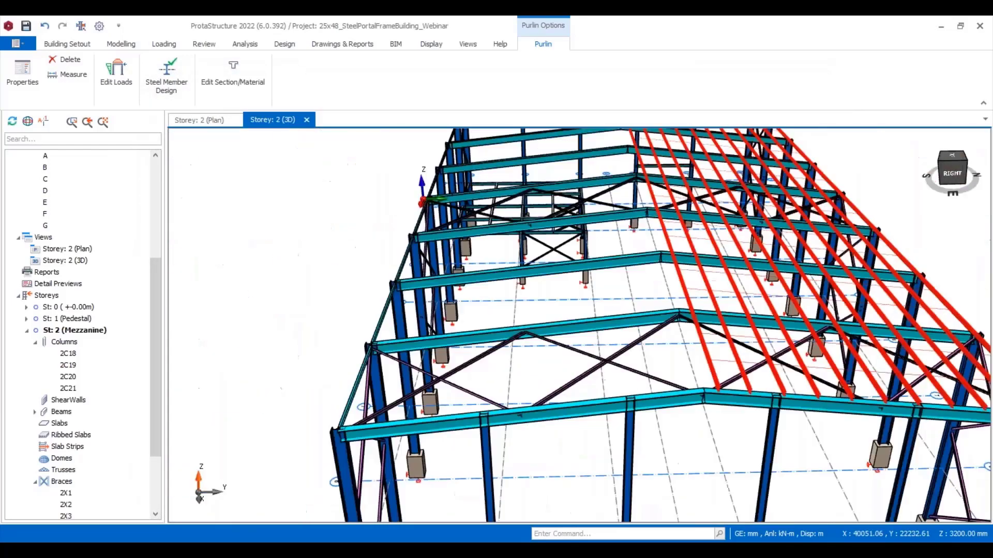
pyautogui.scroll(-3, 636, 383)
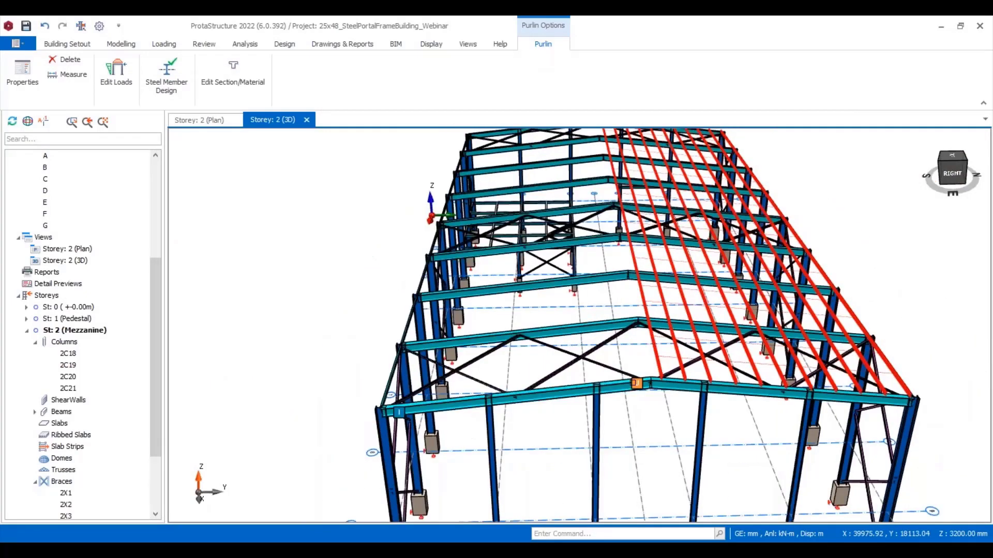
pyautogui.moveTo(635, 382); pyautogui.dragTo(582, 411, button='middle')
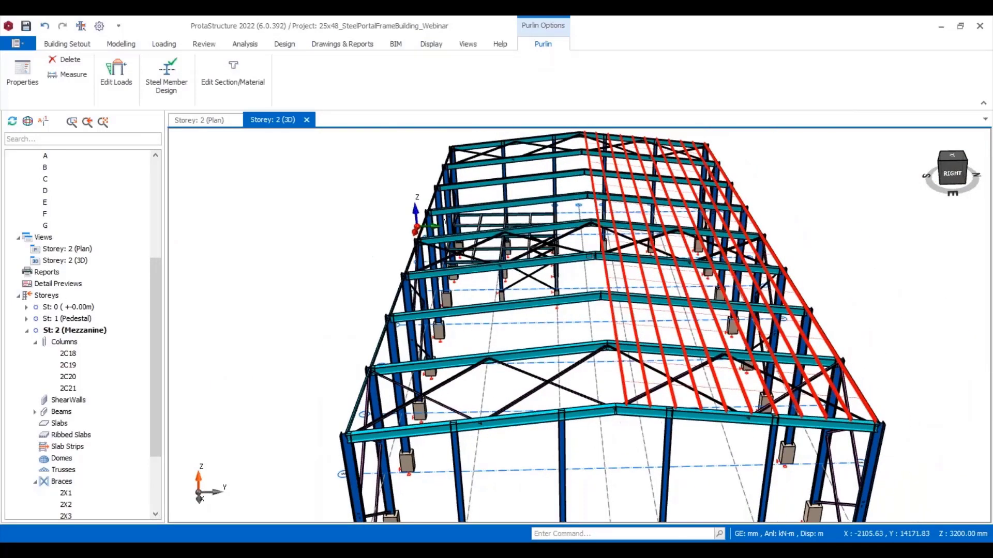
pyautogui.click(583, 404)
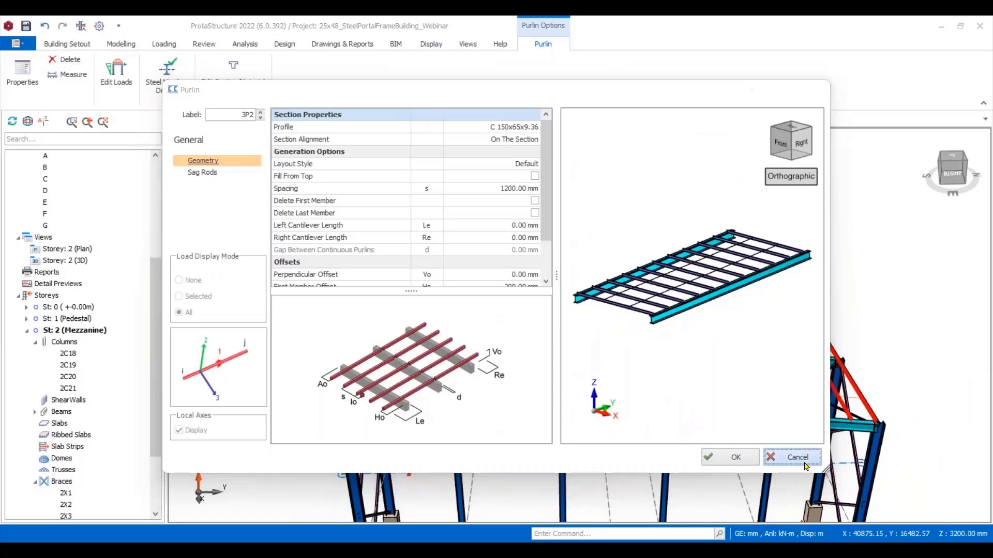
pyautogui.click(796, 457)
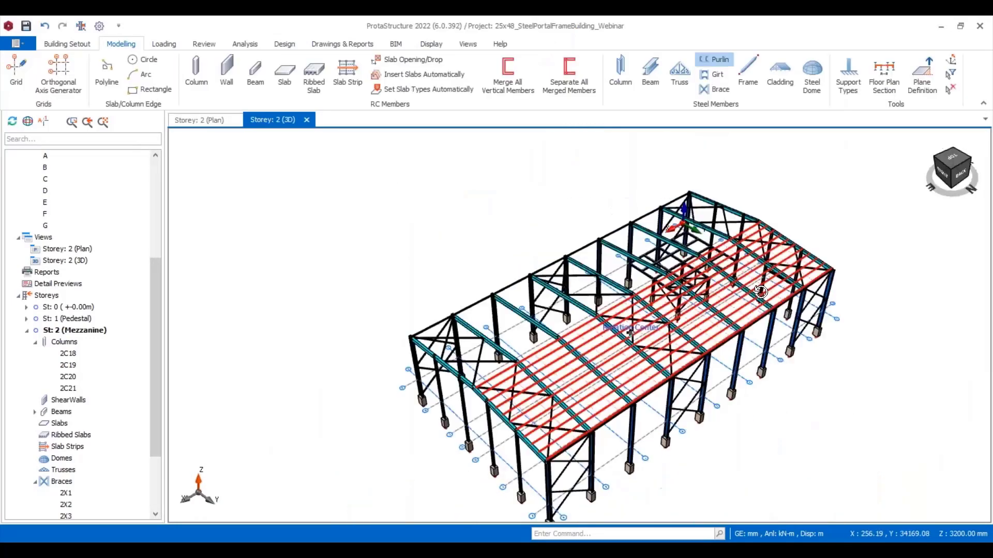
# Insert C 150x65x9.36 purlins at 1200 mm spacing on the south roof slope across all portal frames.
pyautogui.click(713, 60)
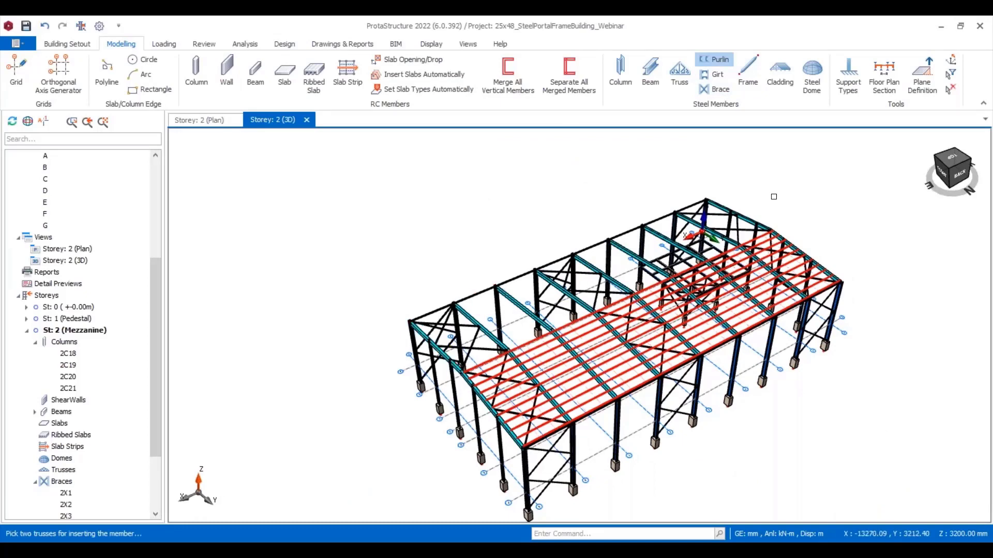
pyautogui.click(745, 216)
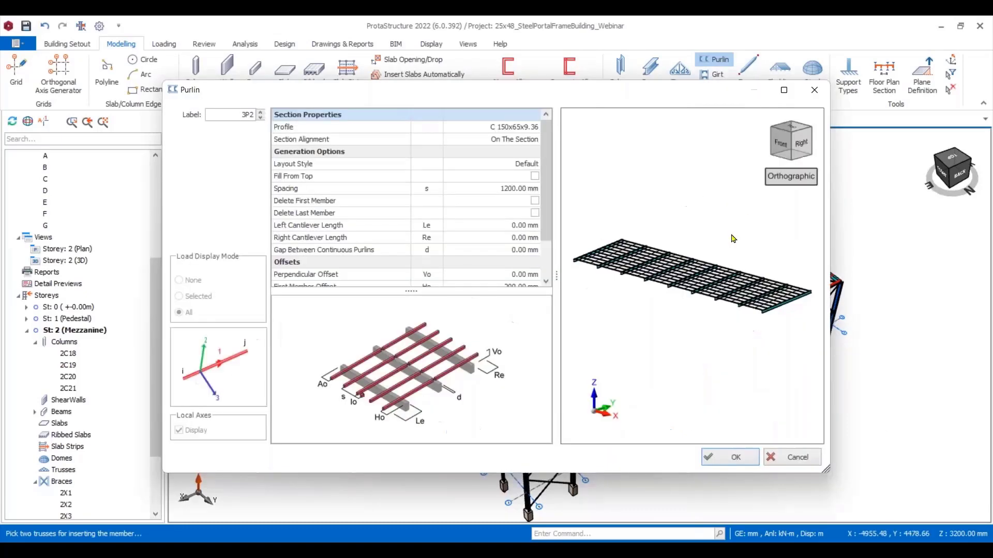
pyautogui.click(735, 457)
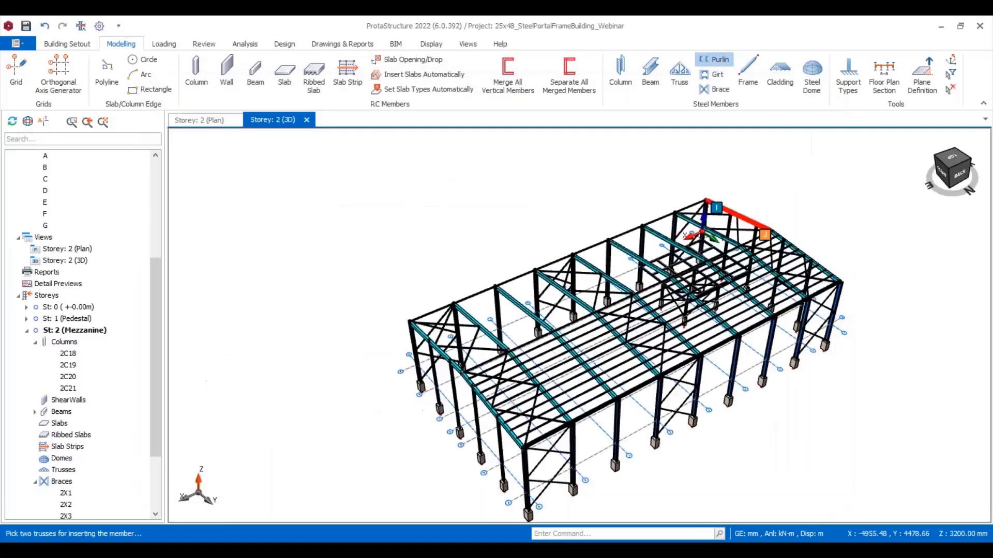
# Inspect the purlins on both roof slopes from several angles around the building.
pyautogui.moveTo(579, 362); pyautogui.dragTo(510, 409, button='middle')
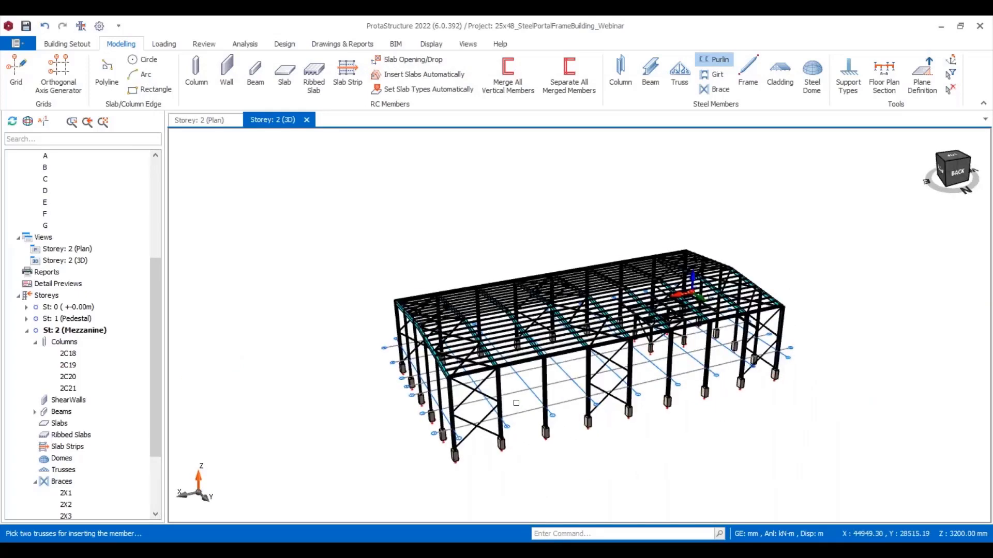
pyautogui.scroll(2, 425, 329)
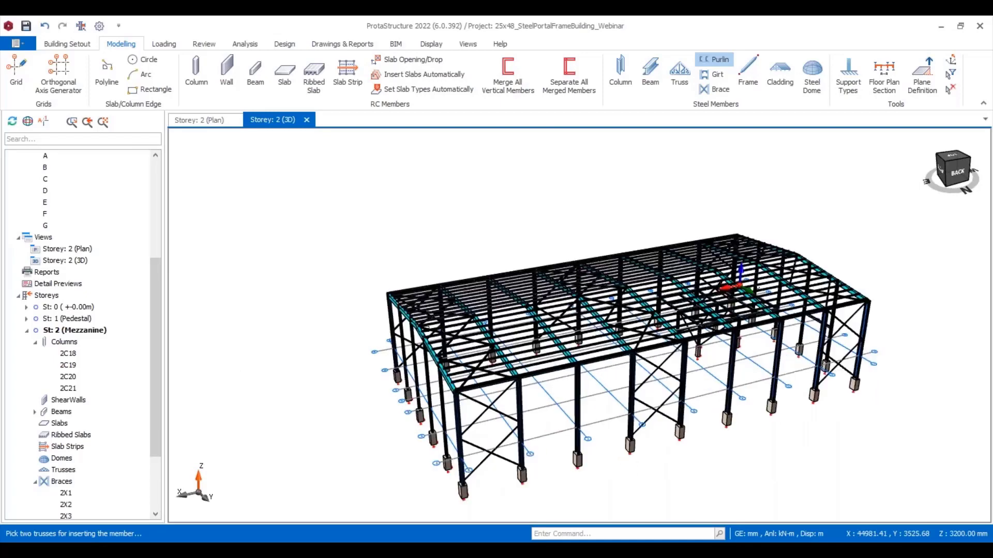
pyautogui.scroll(2, 425, 329)
pyautogui.scroll(-3, 494, 274)
pyautogui.scroll(2, 509, 272)
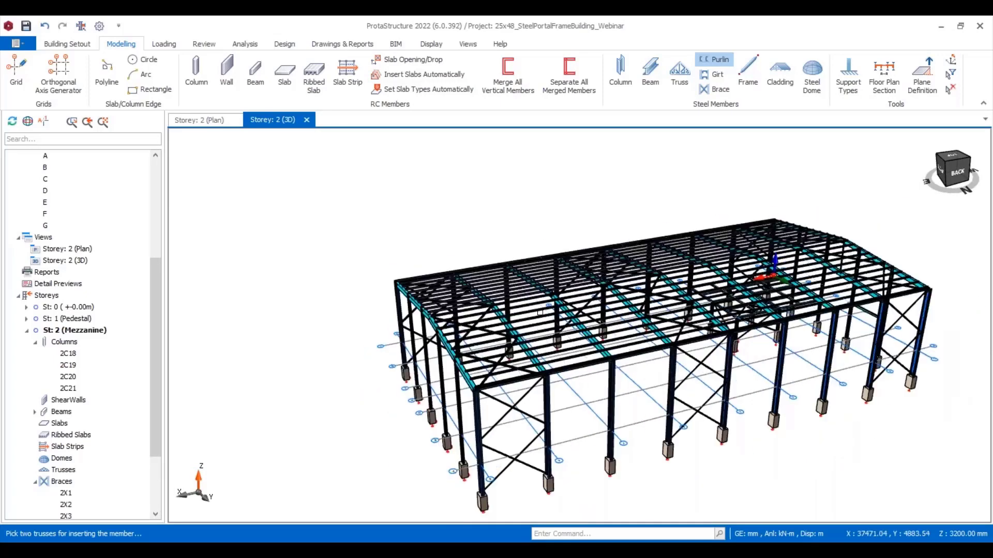
pyautogui.scroll(-3, 527, 295)
pyautogui.moveTo(811, 325)
pyautogui.mouseDown(button='middle')
pyautogui.moveTo(759, 331)
pyautogui.moveTo(799, 330)
pyautogui.mouseUp(button='middle')
pyautogui.moveTo(599, 319); pyautogui.dragTo(603, 367, button='middle')
pyautogui.scroll(3, 568, 331)
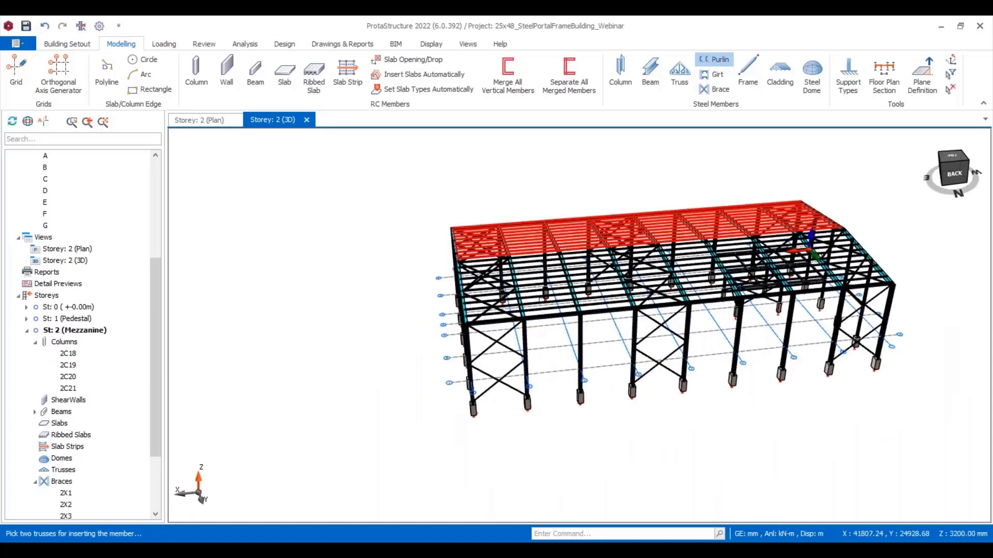
pyautogui.scroll(3, 529, 295)
pyautogui.scroll(-4, 521, 278)
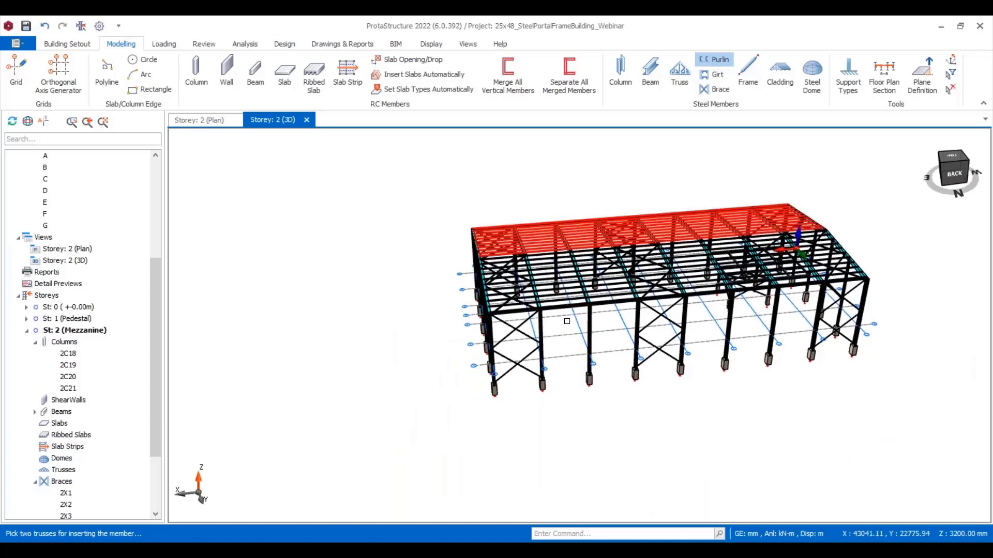
pyautogui.moveTo(563, 327); pyautogui.dragTo(600, 338, button='middle')
pyautogui.scroll(5, 600, 338)
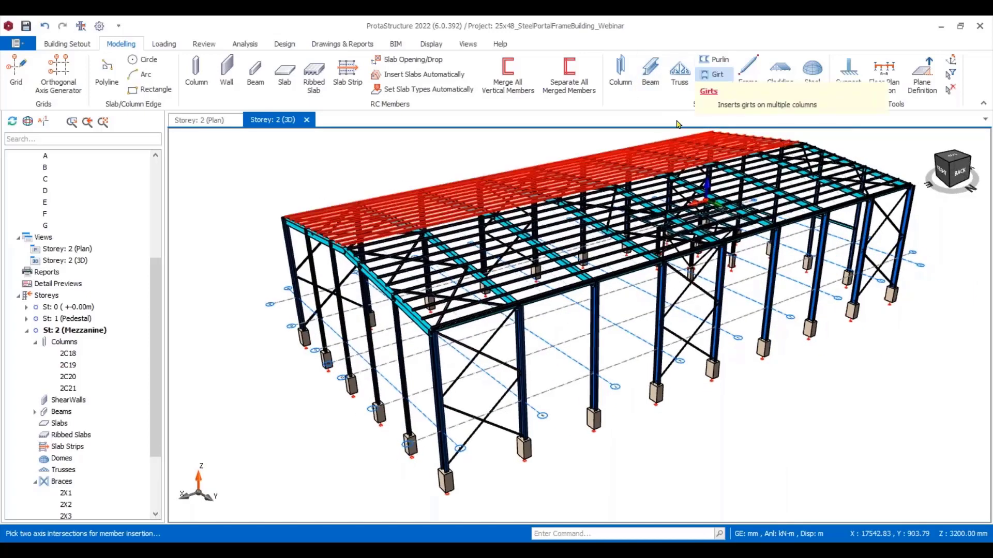
# Start girts along the north side wall columns and assign them the Malaysian C 150x65x9.36 profile.
pyautogui.click(714, 74)
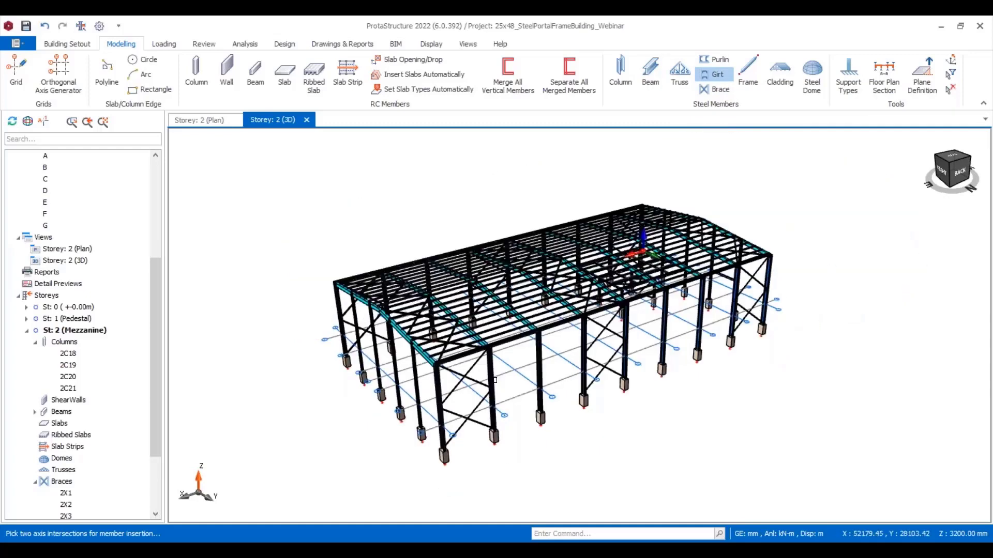
pyautogui.scroll(3, 742, 307)
pyautogui.scroll(2, 741, 307)
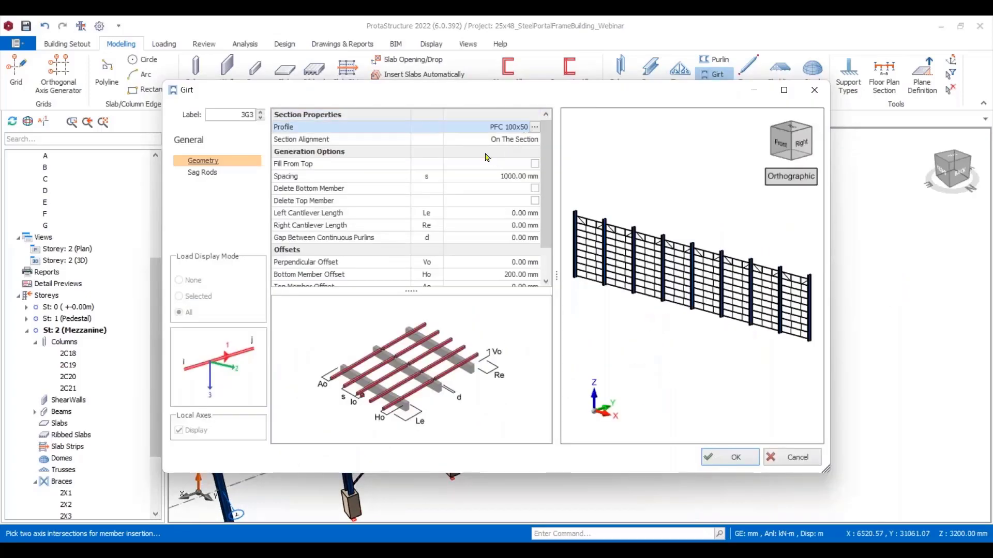
pyautogui.click(522, 129)
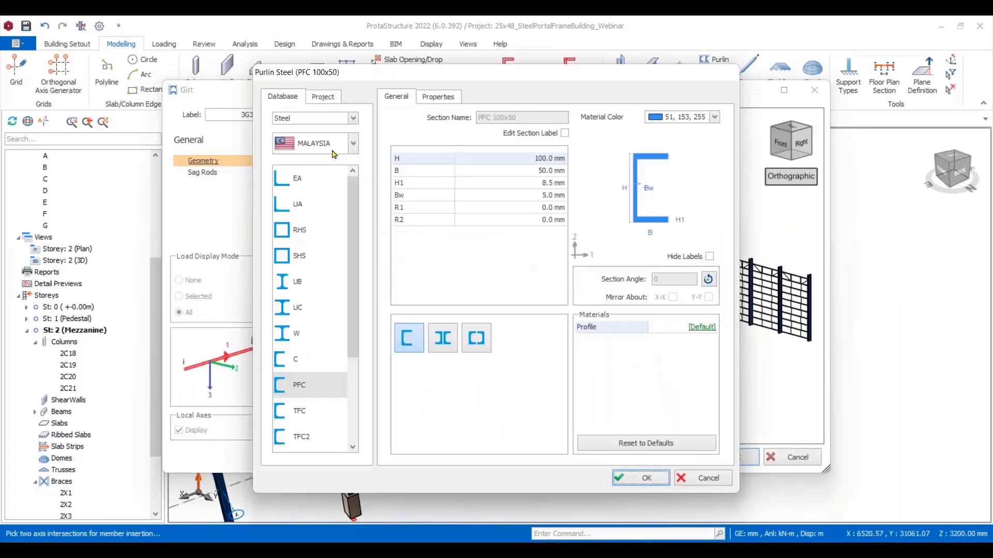
pyautogui.click(298, 361)
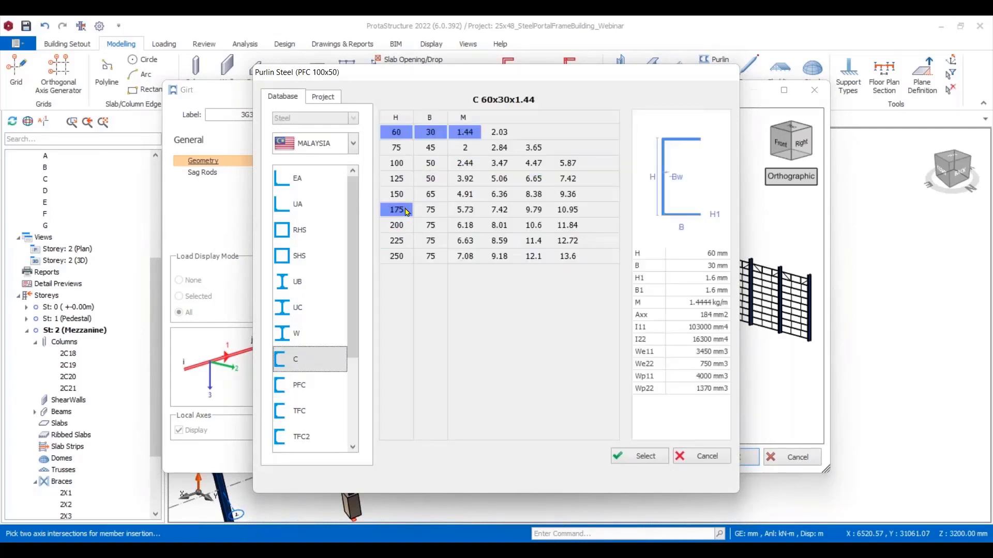
pyautogui.click(464, 194)
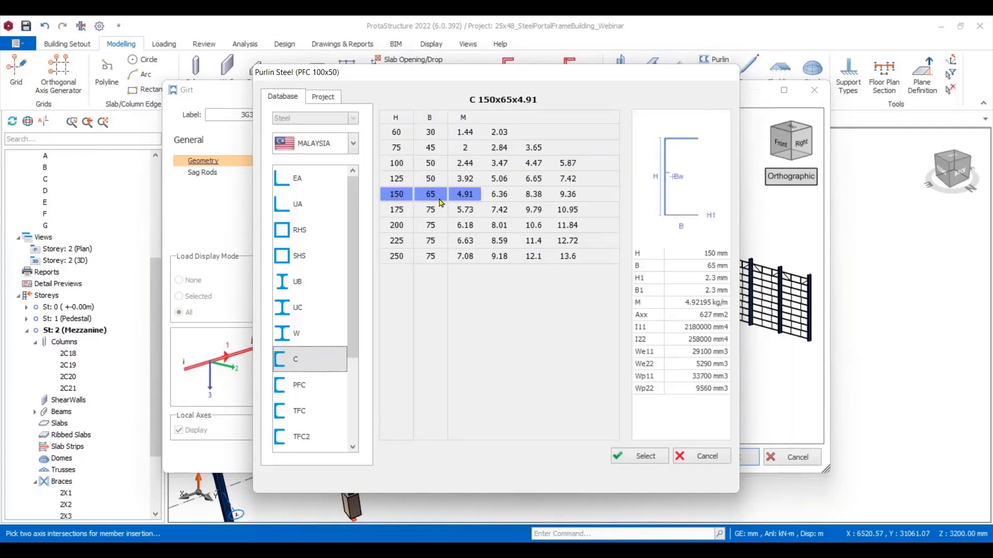
pyautogui.click(574, 195)
pyautogui.click(646, 457)
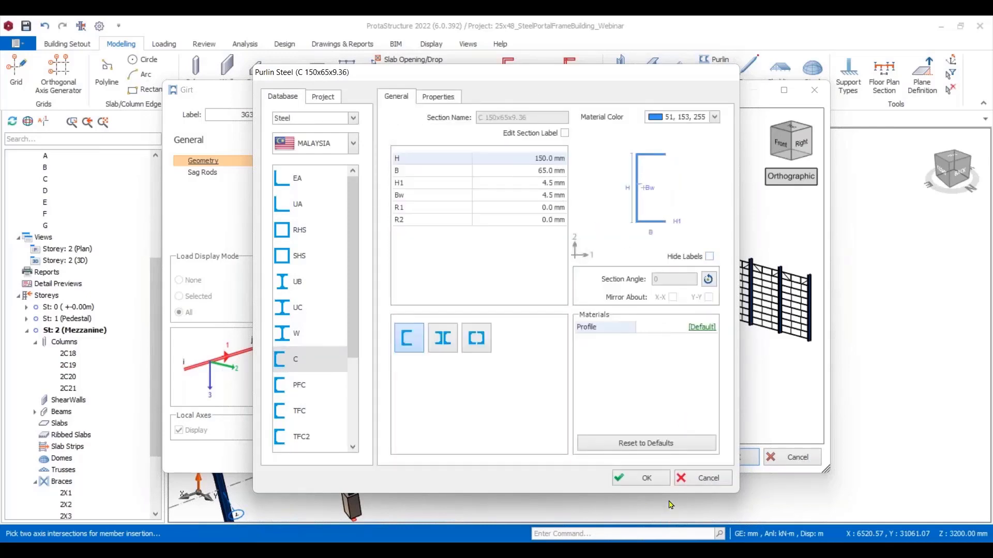
pyautogui.click(643, 477)
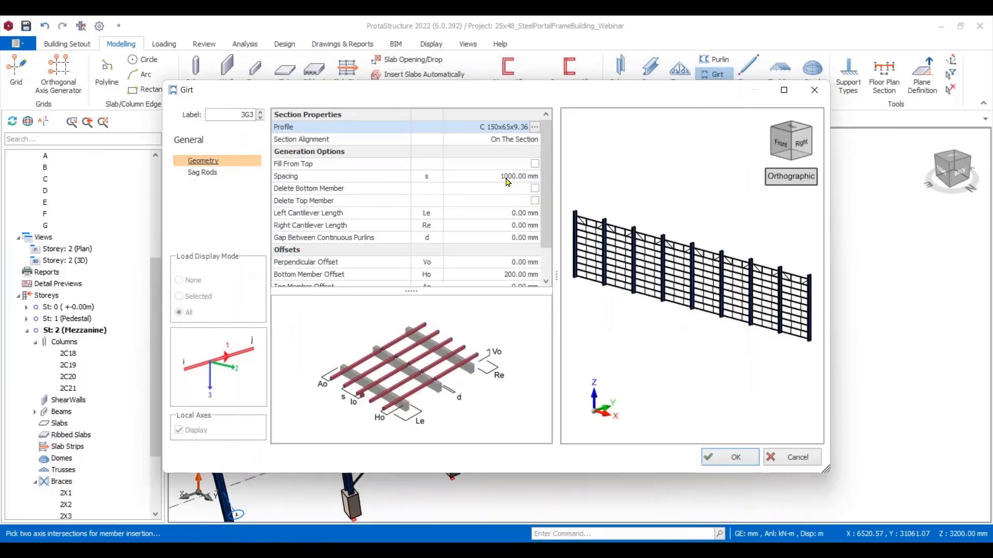
# Set the girt spacing to 1200 mm and review the girts' member offsets.
pyautogui.click(506, 178)
pyautogui.write('1')
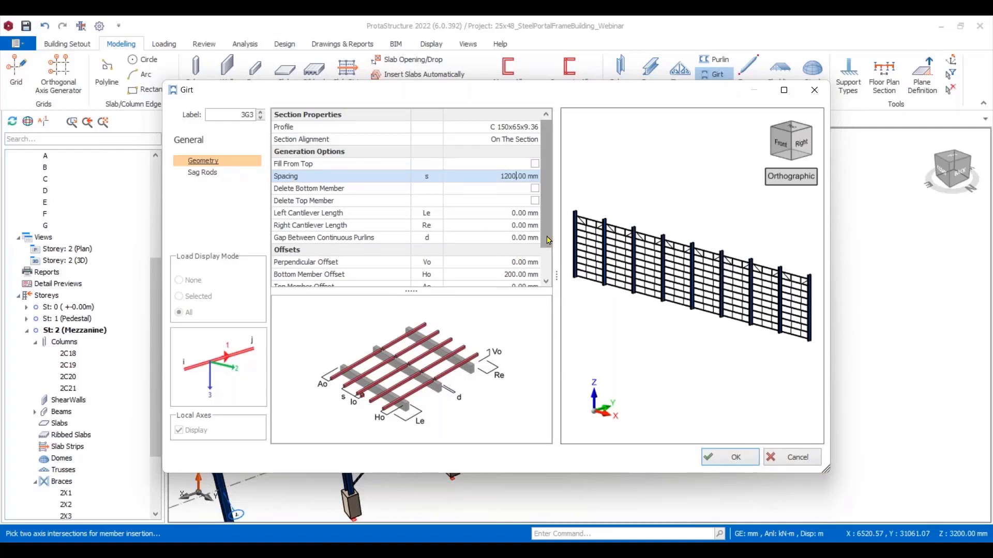
pyautogui.scroll(-1, 522, 265)
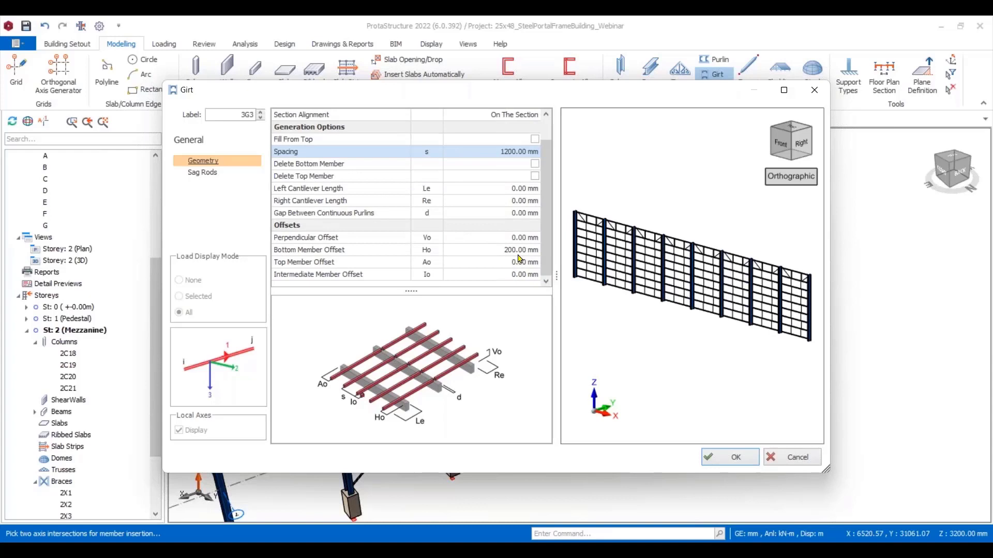
# Disable Profile Hanger and Use Ridge Rod, set the sag rods' Stagger Offset to 0 mm, and insert the north wall girts.
pyautogui.click(213, 176)
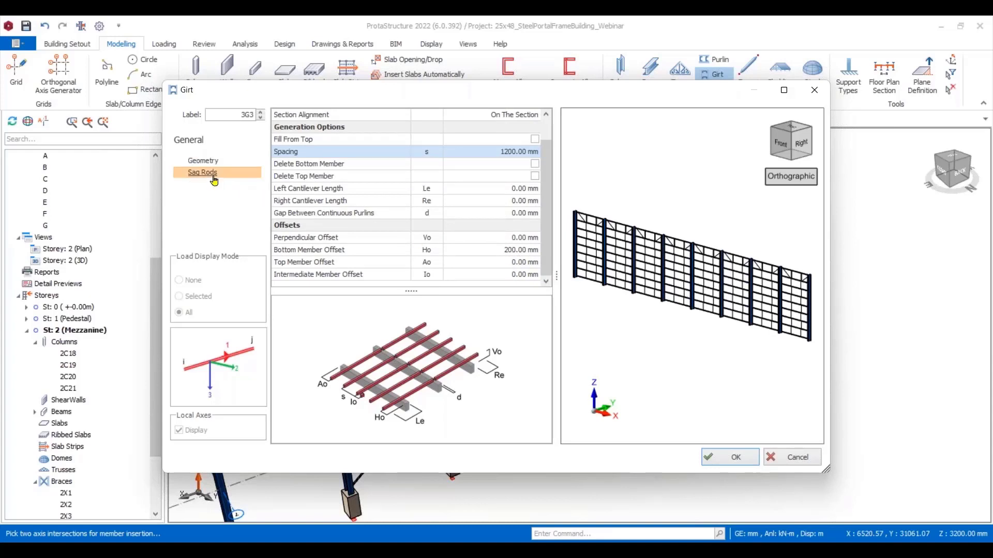
pyautogui.click(532, 207)
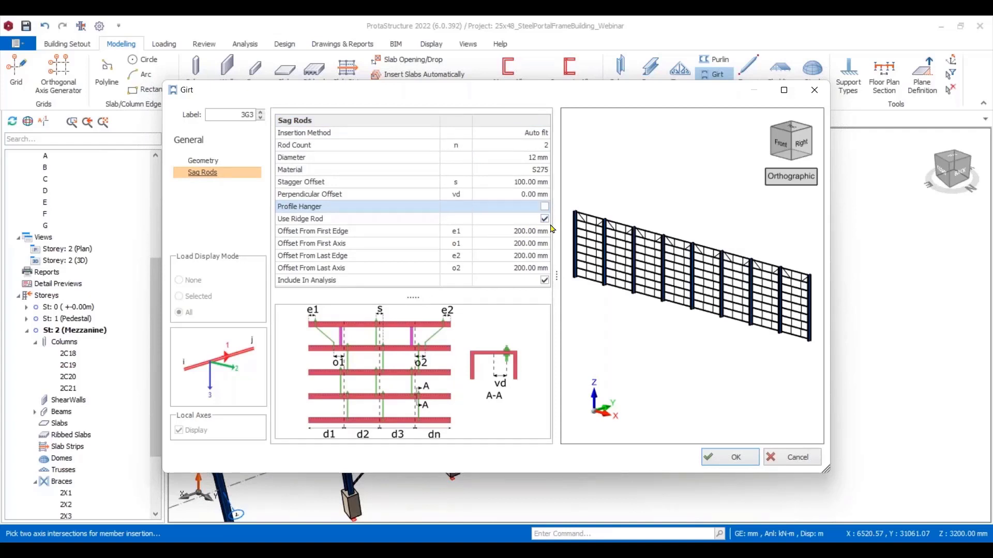
pyautogui.click(544, 218)
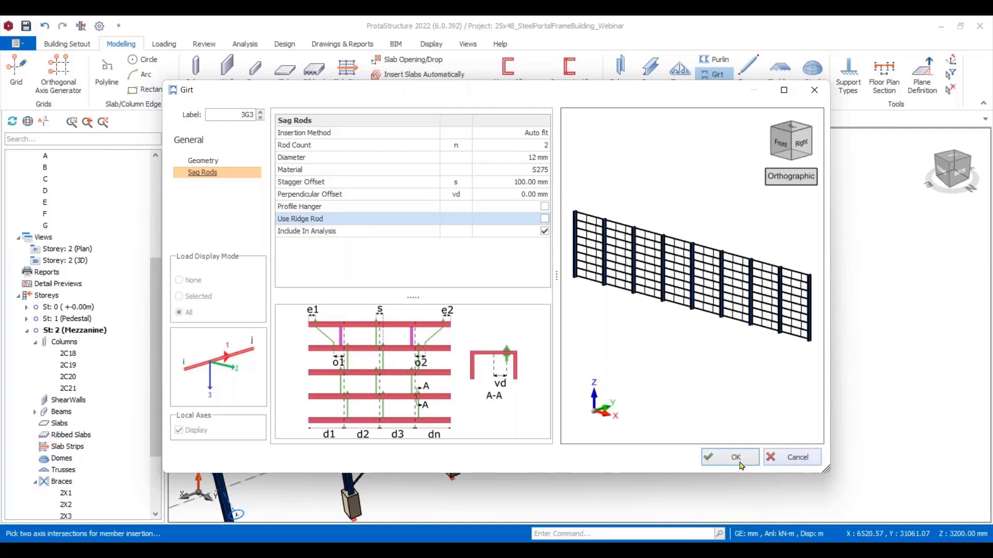
pyautogui.click(535, 183)
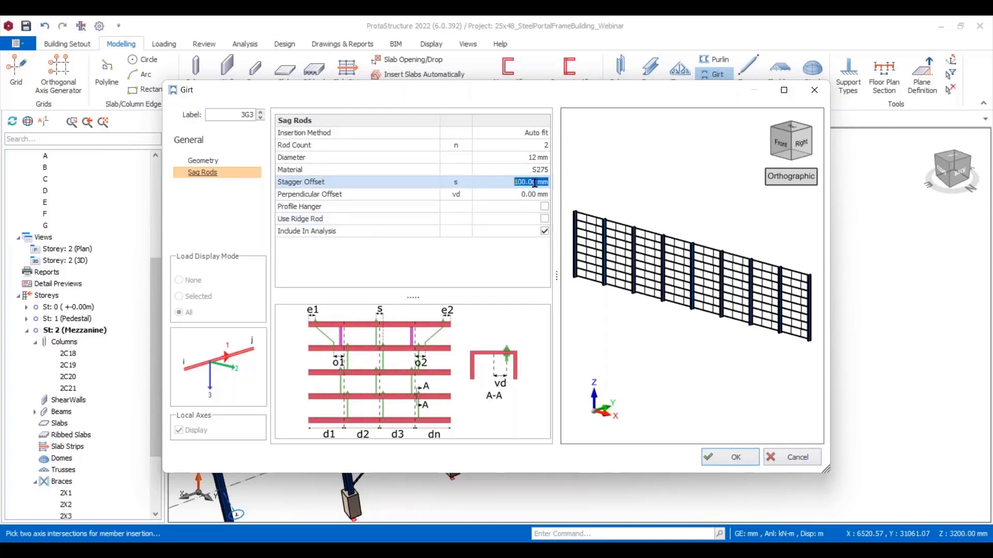
pyautogui.write('1')
pyautogui.press('Up')
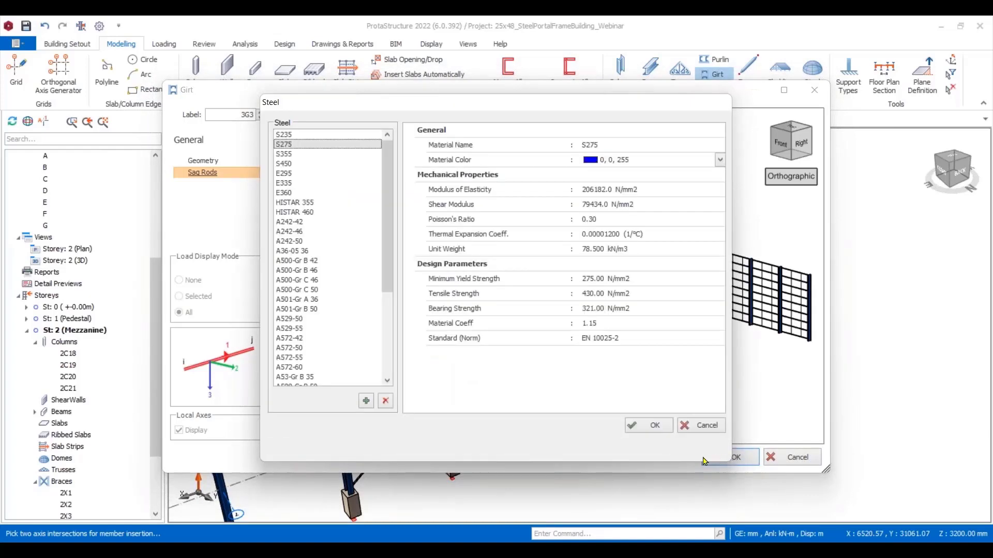
pyautogui.click(654, 426)
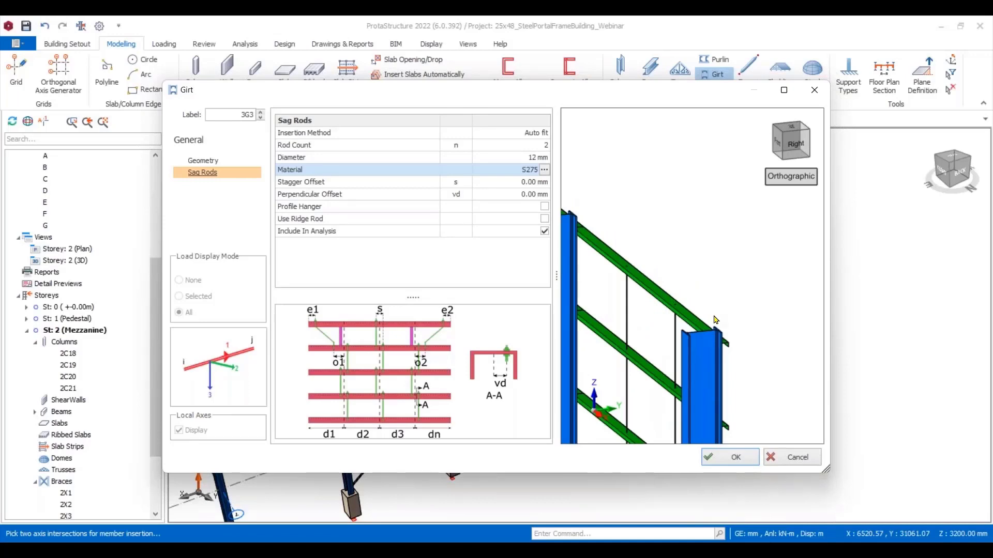
pyautogui.click(736, 457)
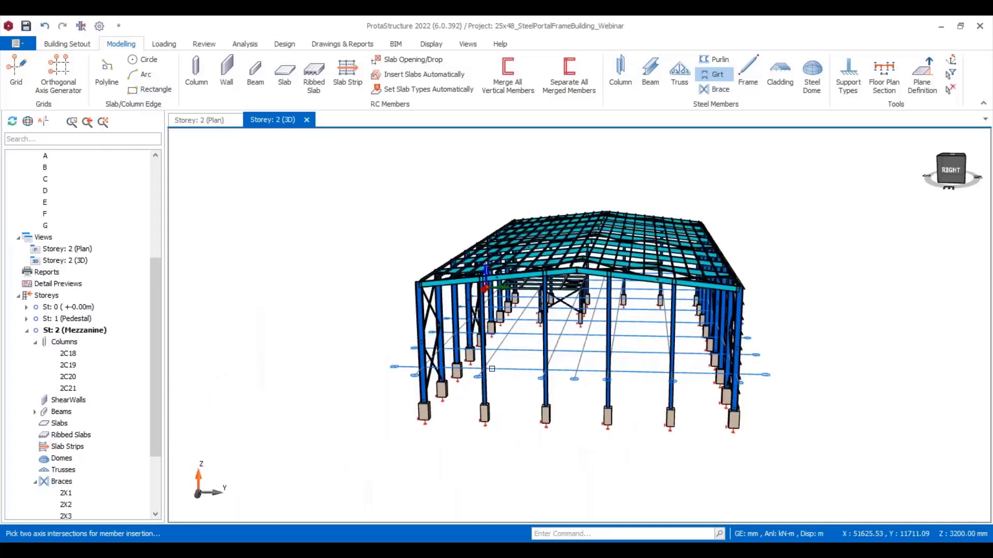
# Insert girts with the same C 150x65x9.36 settings on the east gable wall and the south side wall.
pyautogui.click(875, 369)
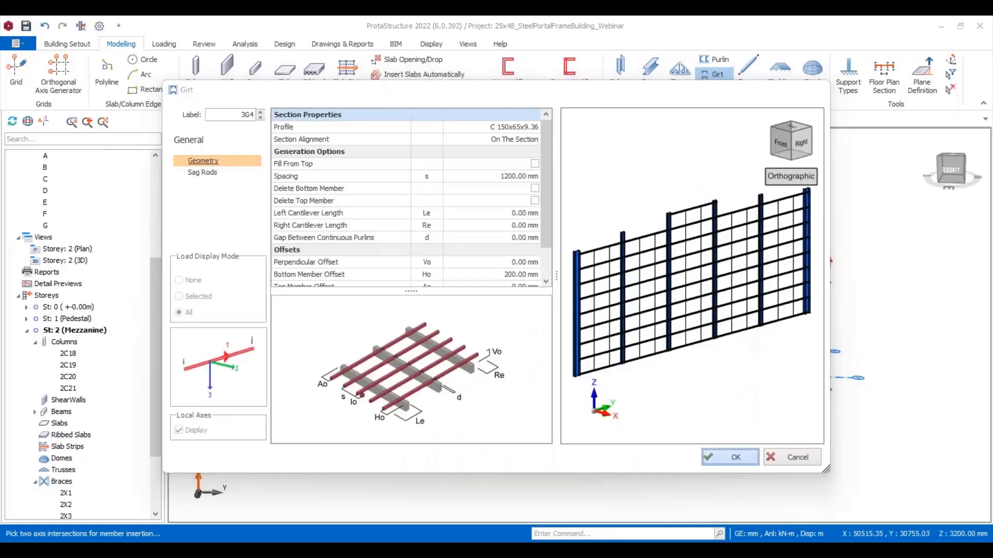
pyautogui.press('Return')
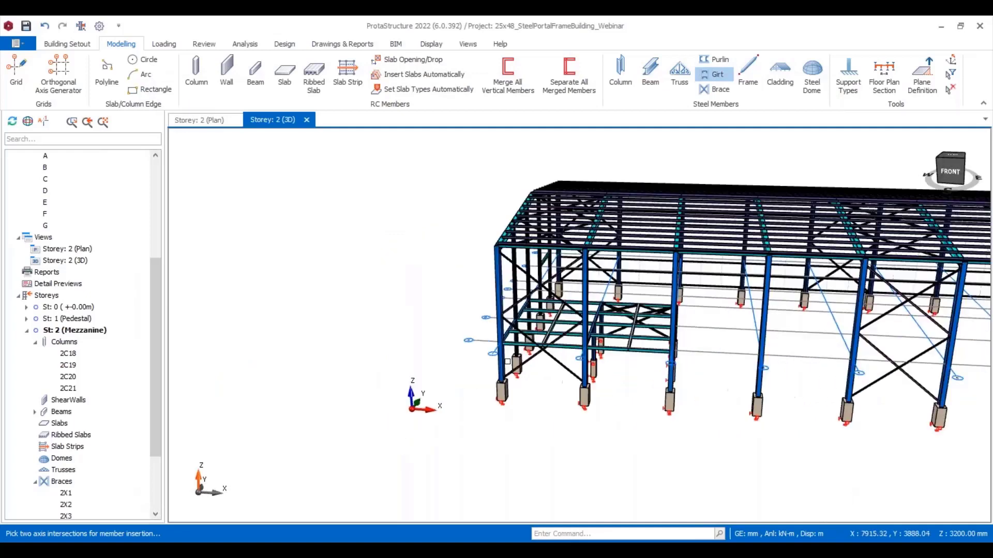
pyautogui.scroll(-3, 507, 361)
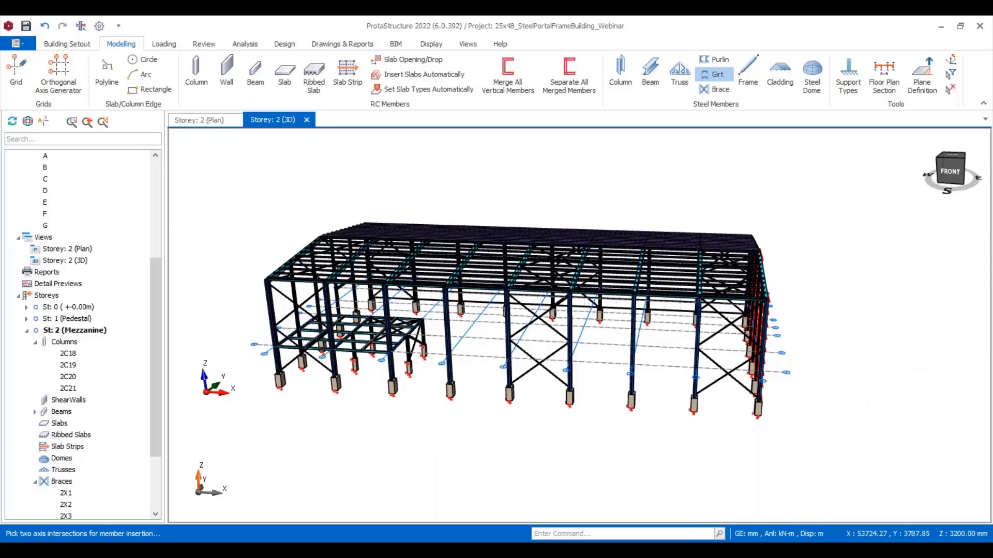
pyautogui.moveTo(796, 384); pyautogui.dragTo(733, 409, button='middle')
pyautogui.scroll(4, 733, 409)
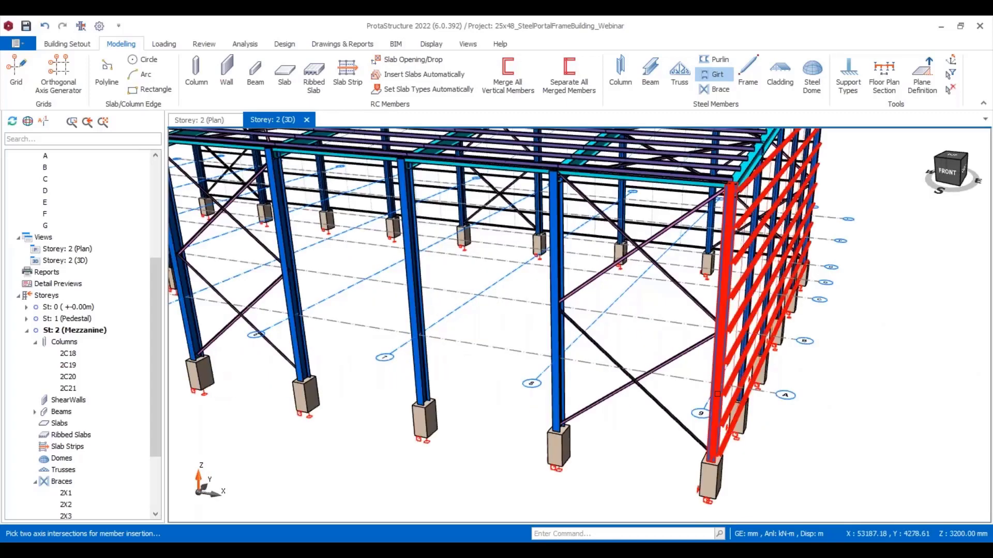
pyautogui.doubleClick(734, 416)
pyautogui.click(743, 455)
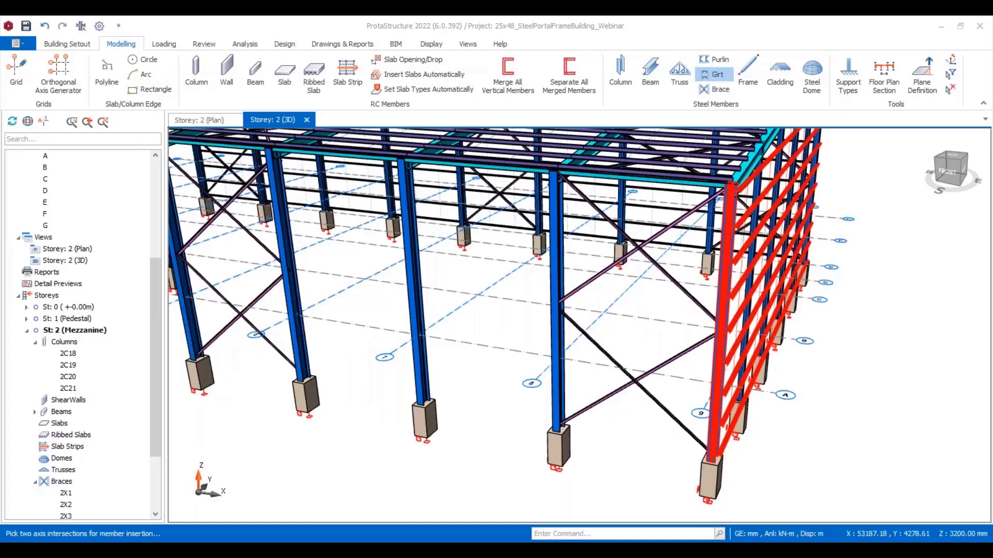
# Insert C 150x65x9.36 girts at 1200 mm spacing on the west gable wall, on both sides of the door bay.
pyautogui.scroll(-4, 822, 368)
pyautogui.moveTo(822, 368); pyautogui.dragTo(579, 427, button='middle')
pyautogui.scroll(5, 587, 393)
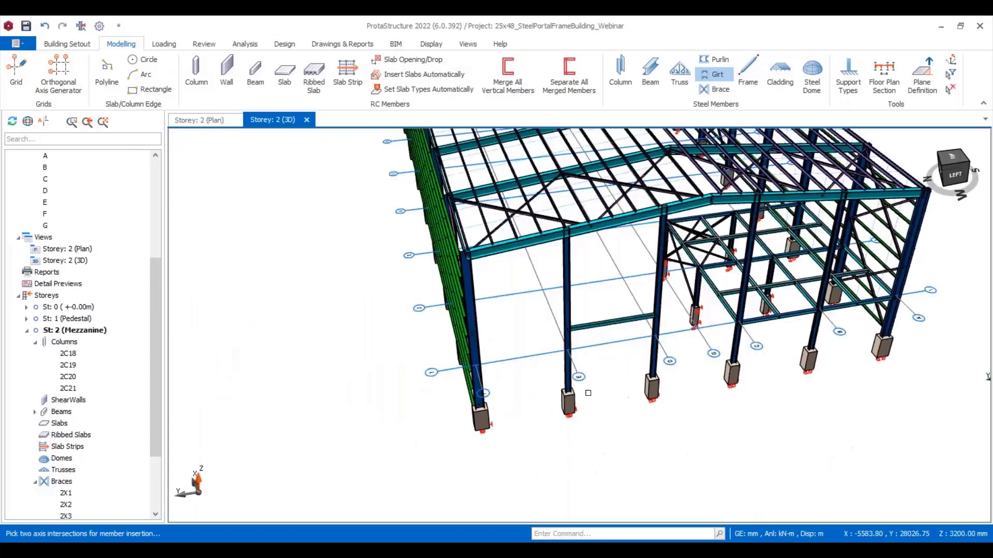
pyautogui.moveTo(674, 336); pyautogui.dragTo(648, 320, button='middle')
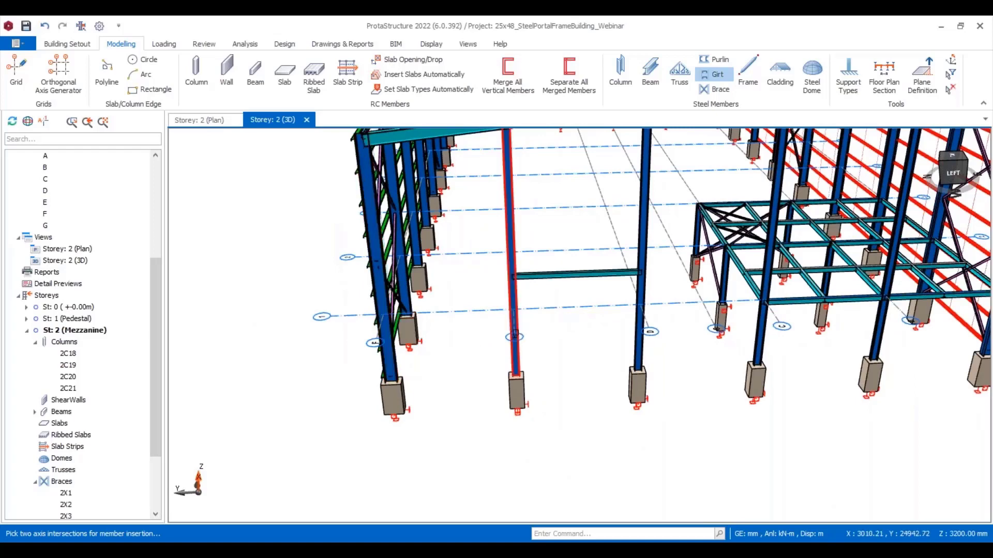
pyautogui.click(515, 334)
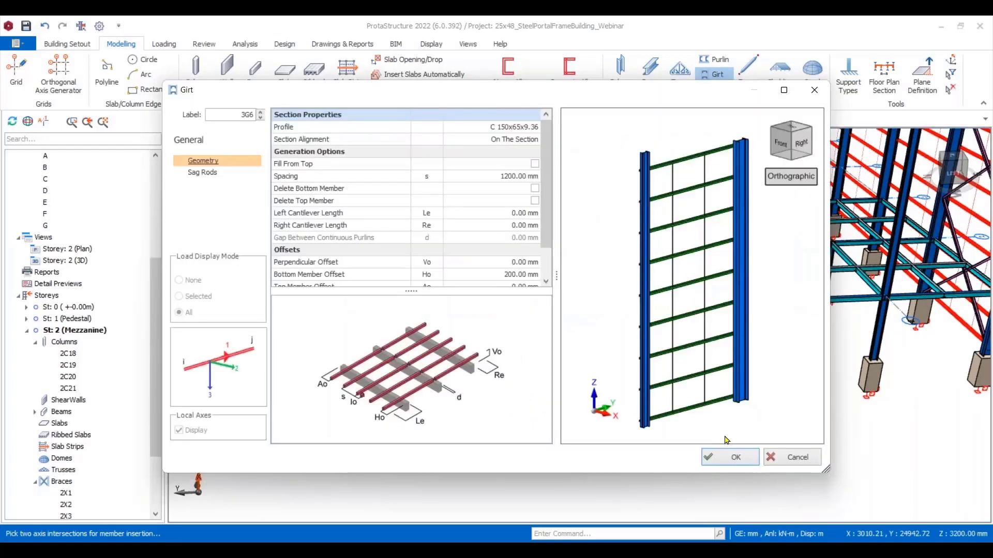
pyautogui.click(735, 456)
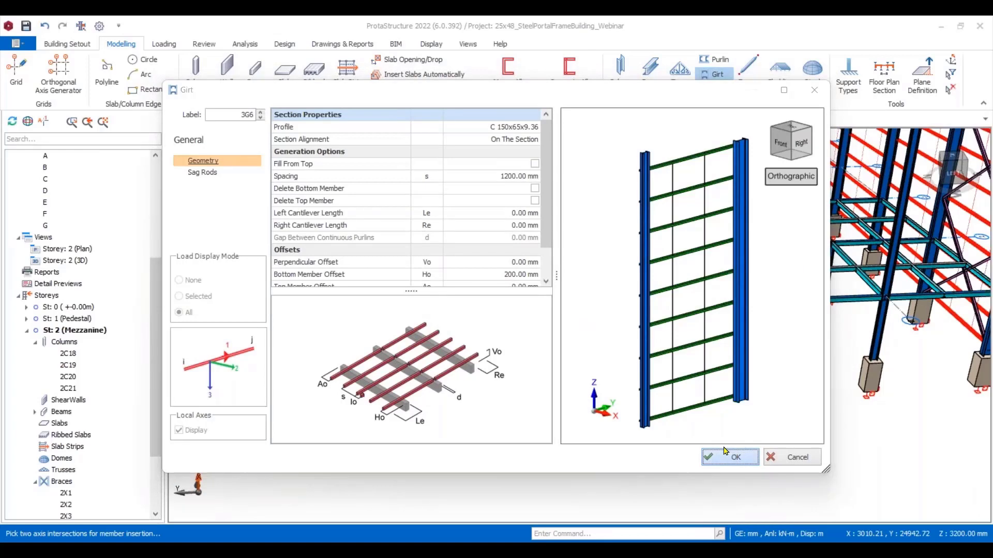
pyautogui.scroll(-4, 536, 359)
pyautogui.scroll(3, 582, 336)
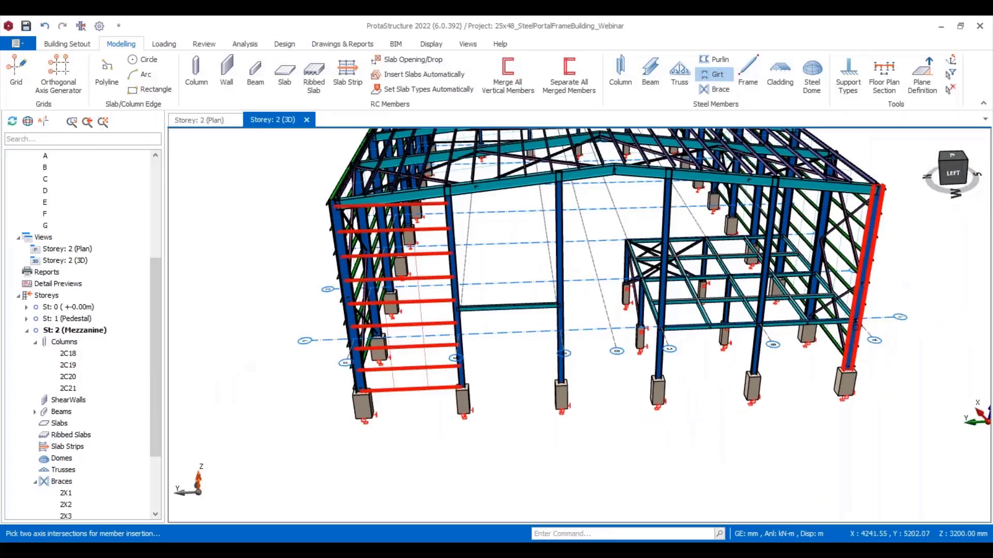
pyautogui.click(856, 327)
pyautogui.click(730, 456)
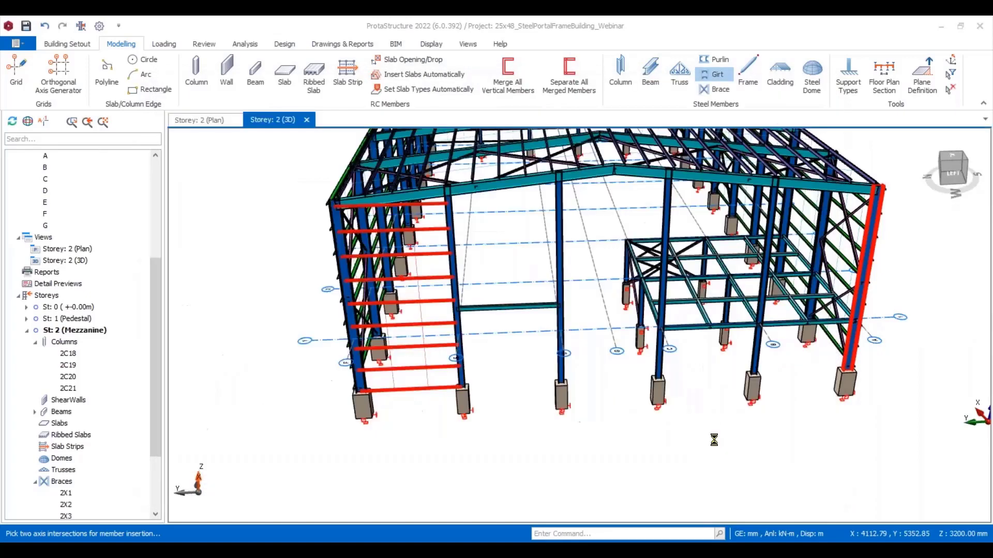
# Insert girts in the west gable's door bay with the Bottom Member Offset set to 4500 mm.
pyautogui.scroll(5, 466, 254)
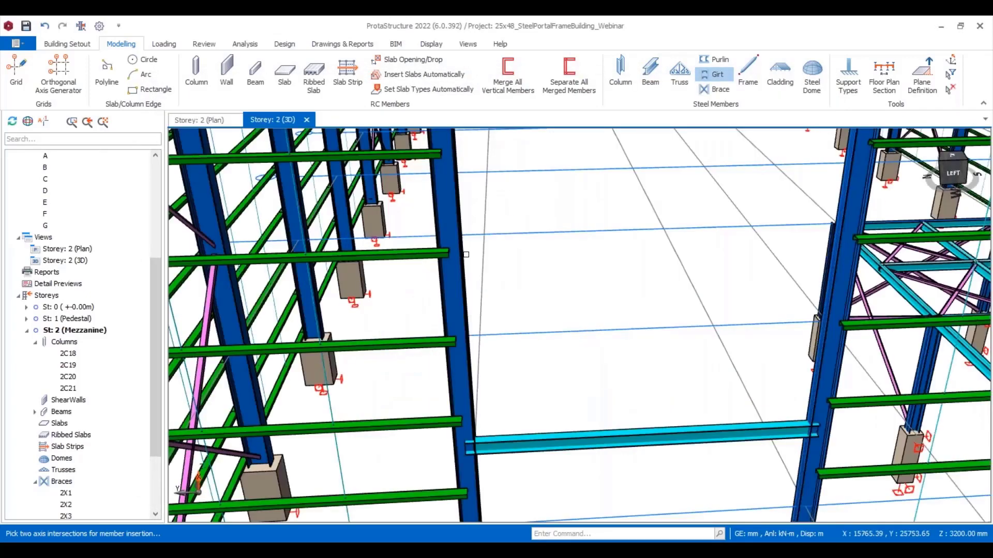
pyautogui.click(811, 274)
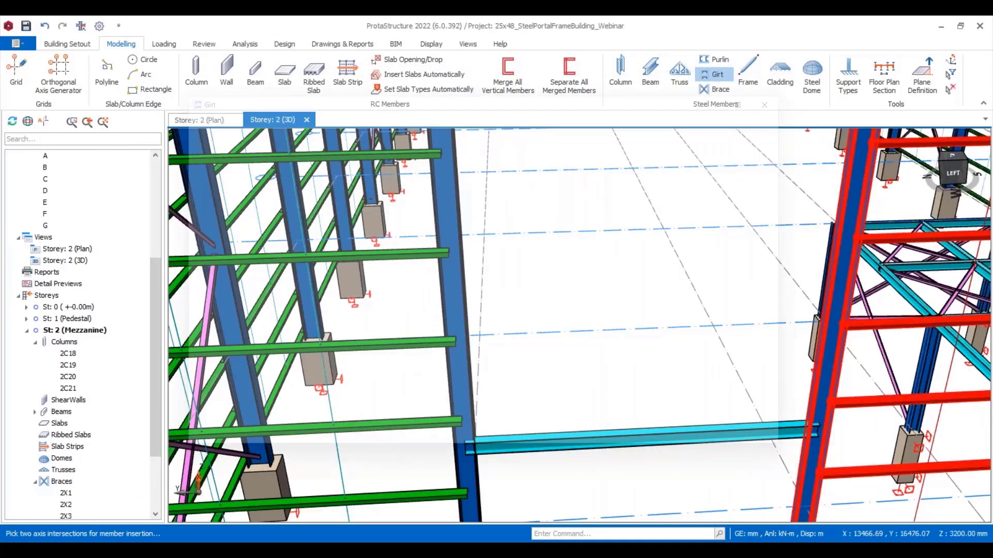
pyautogui.click(527, 274)
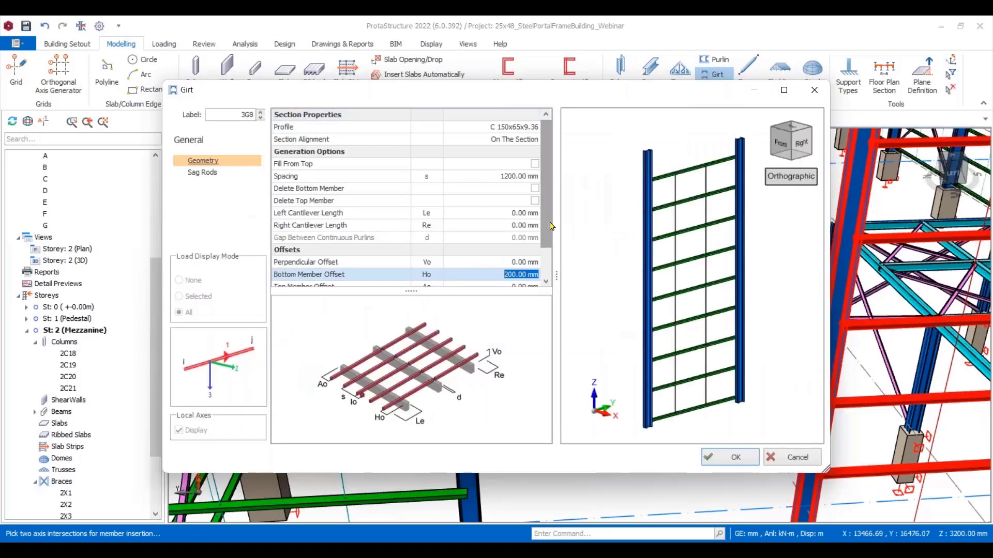
pyautogui.scroll(-1, 544, 245)
pyautogui.click(505, 251)
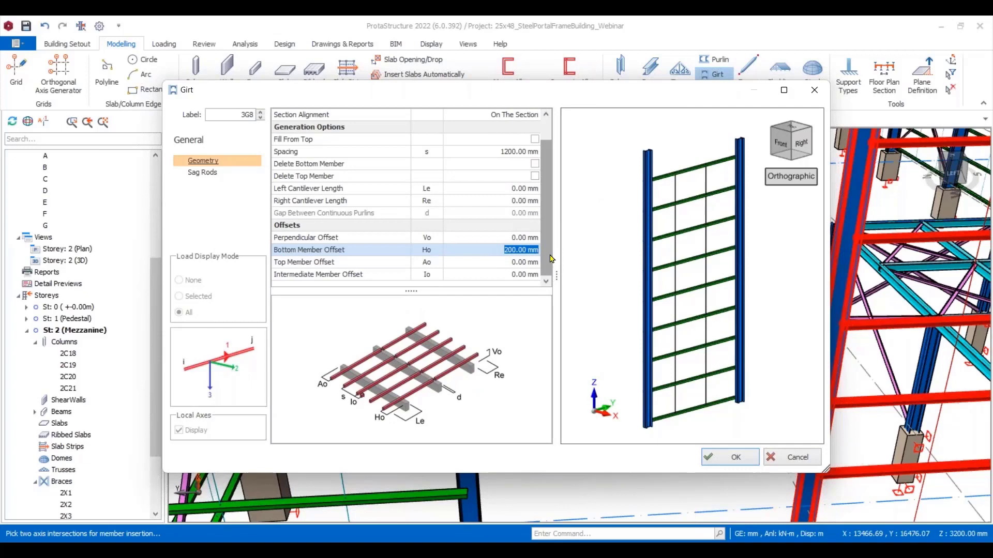
pyautogui.write('45')
pyautogui.doubleClick(508, 253)
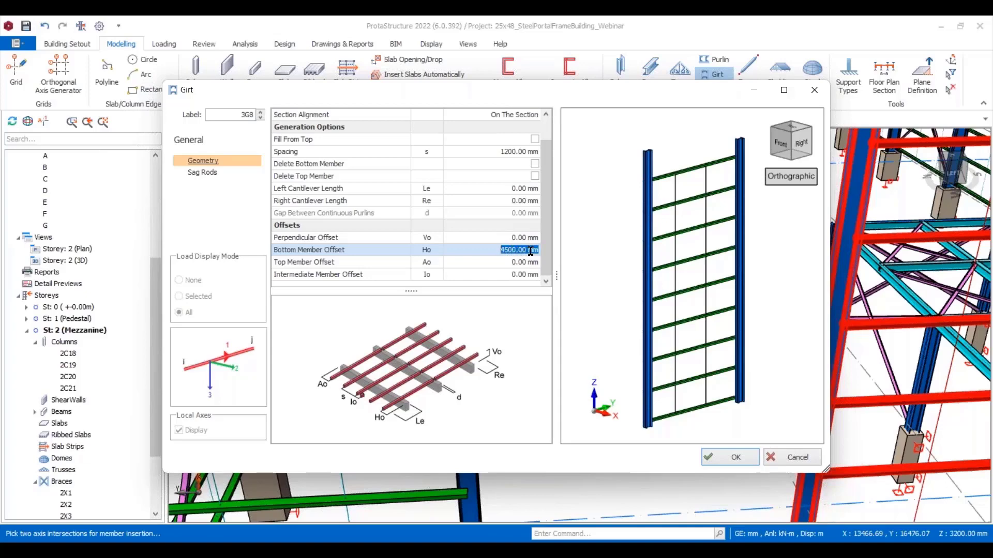
pyautogui.click(736, 458)
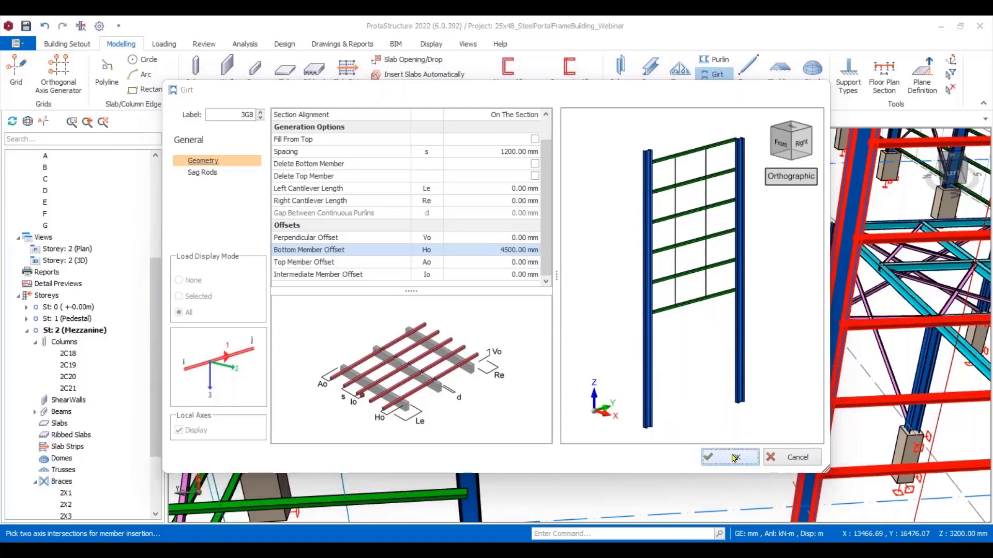
pyautogui.scroll(-5, 647, 417)
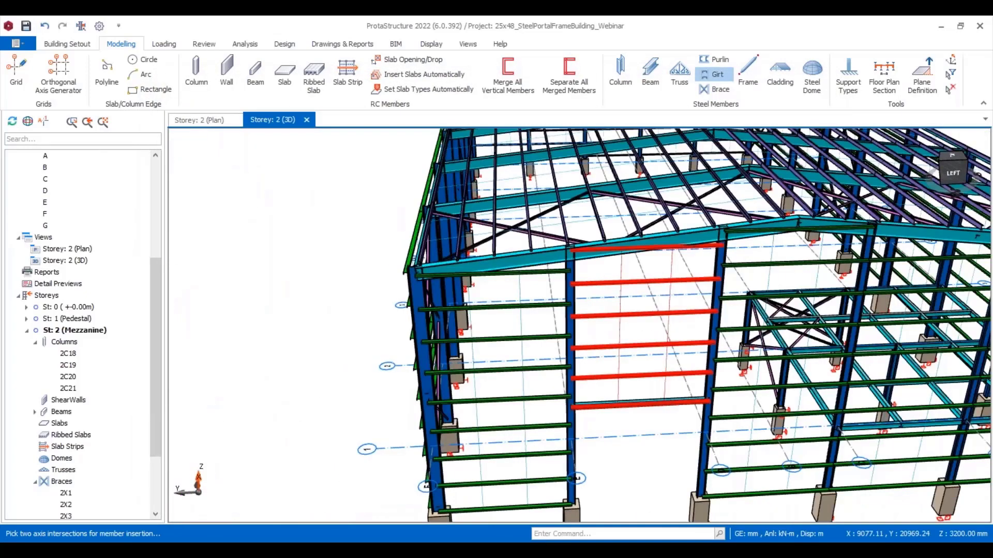
# Check the girts over the whole building and save the project.
pyautogui.scroll(-10, 788, 383)
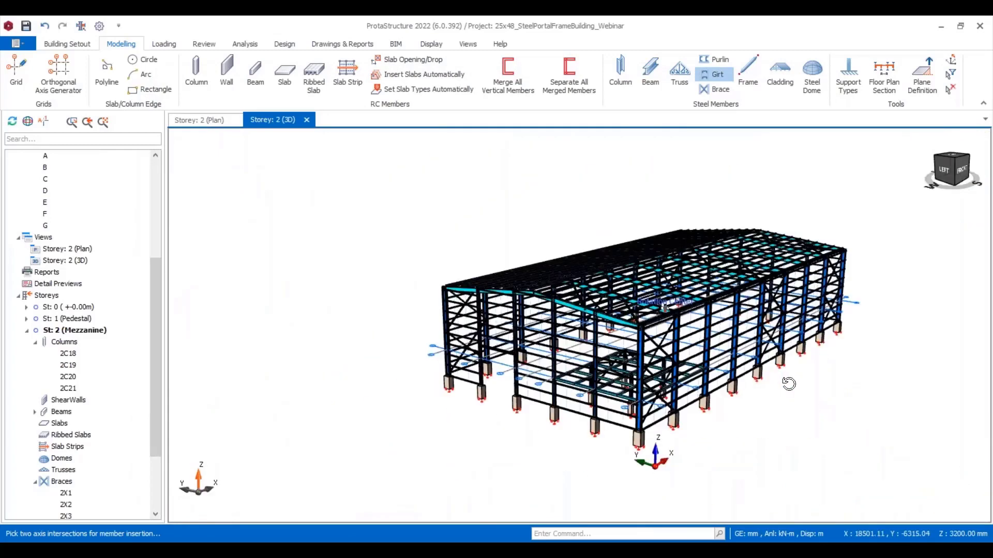
pyautogui.moveTo(788, 384); pyautogui.dragTo(755, 385, button='middle')
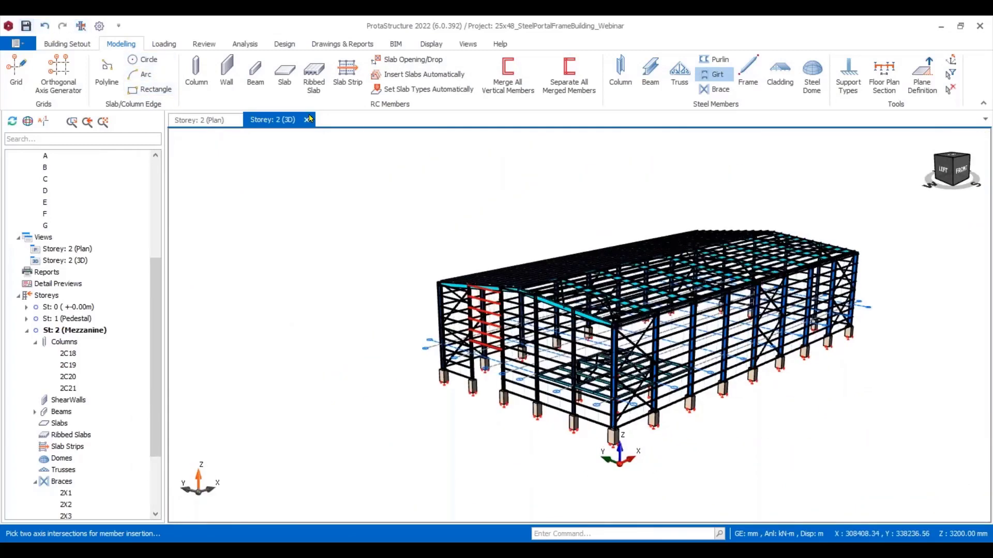
pyautogui.click(26, 25)
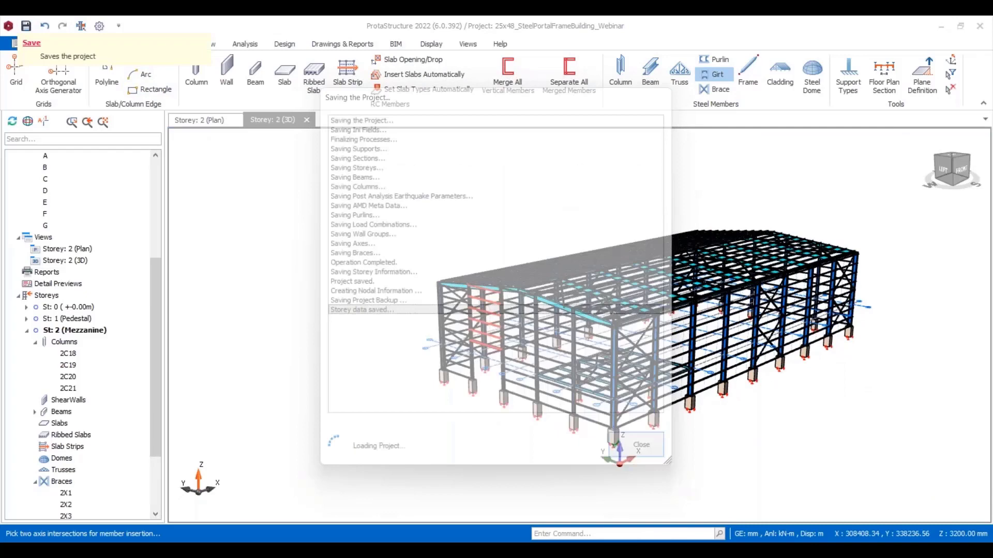
# Start the Cladding command and clad the south side wall over its girts with zero point offsets.
pyautogui.click(777, 74)
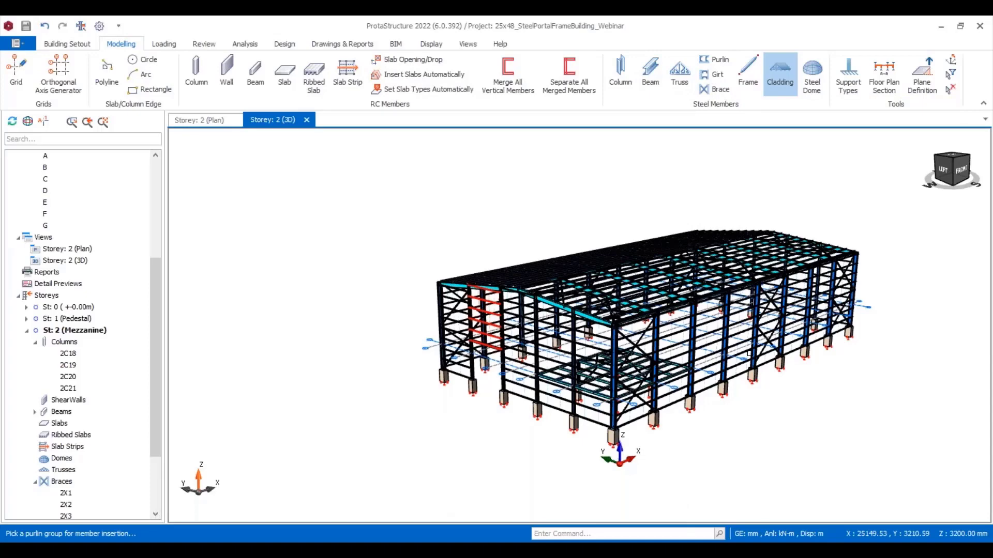
pyautogui.scroll(3, 757, 368)
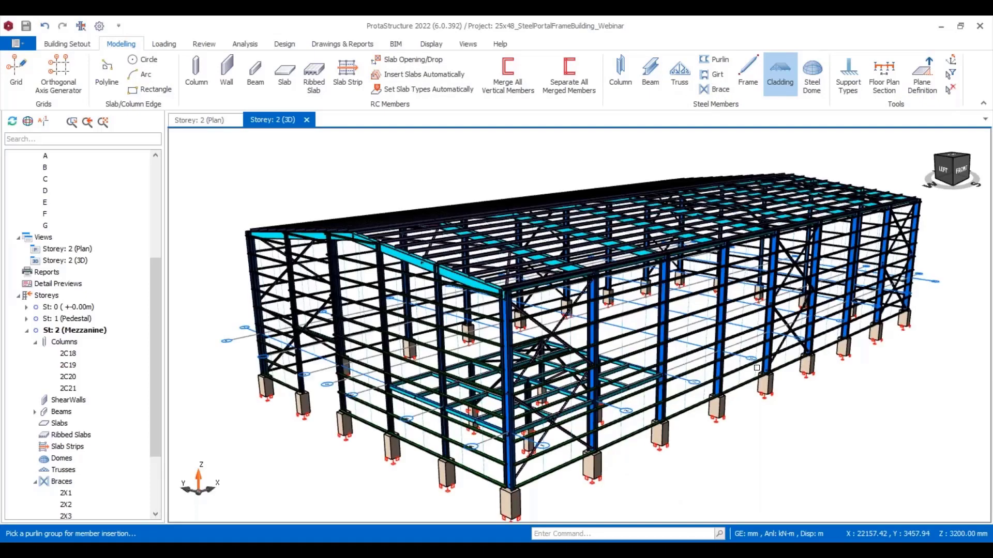
pyautogui.scroll(-3, 756, 368)
pyautogui.moveTo(838, 421)
pyautogui.mouseDown(button='middle')
pyautogui.moveTo(742, 396)
pyautogui.moveTo(810, 420)
pyautogui.moveTo(739, 452)
pyautogui.moveTo(786, 453)
pyautogui.moveTo(750, 454)
pyautogui.moveTo(683, 400)
pyautogui.mouseUp(button='middle')
pyautogui.scroll(-3, 814, 420)
pyautogui.scroll(1, 683, 400)
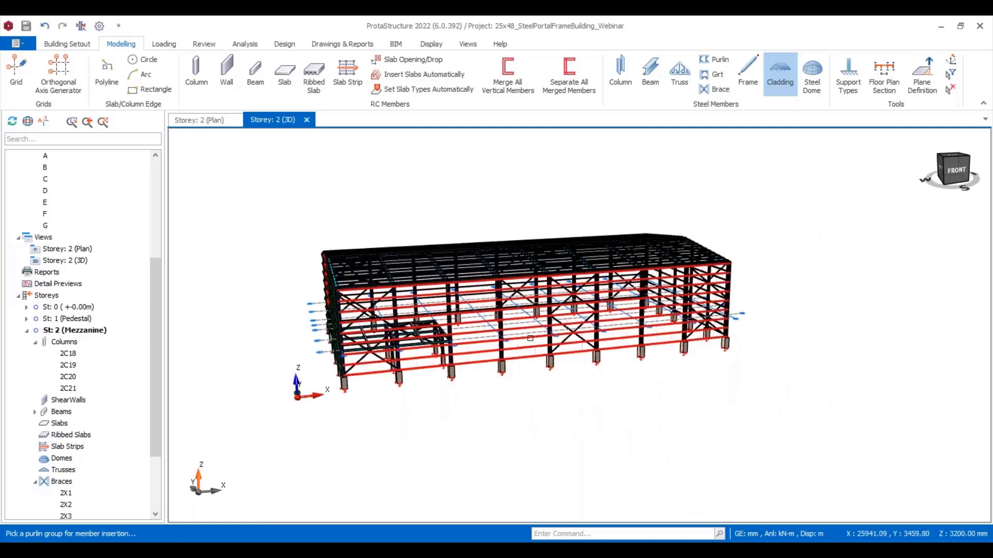
pyautogui.scroll(1, 526, 340)
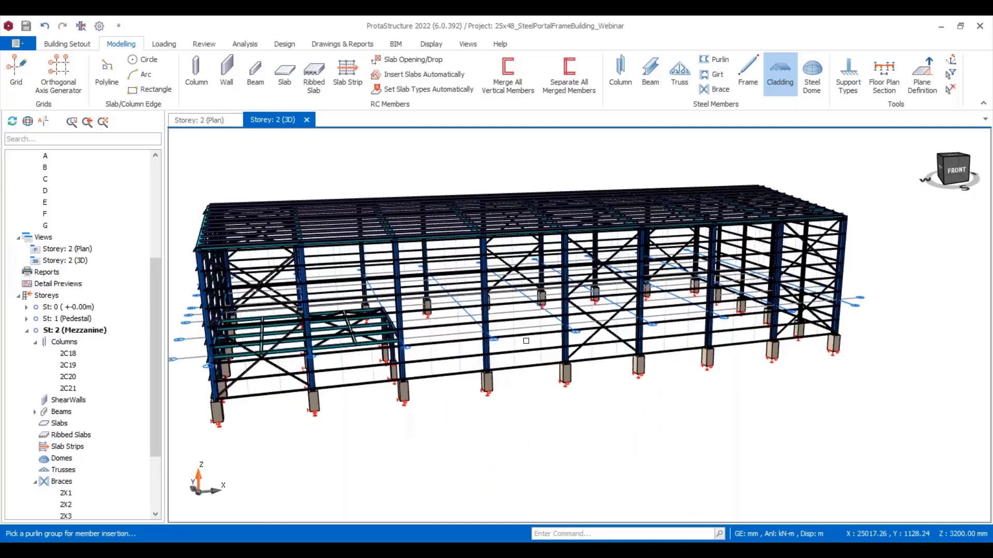
pyautogui.click(634, 515)
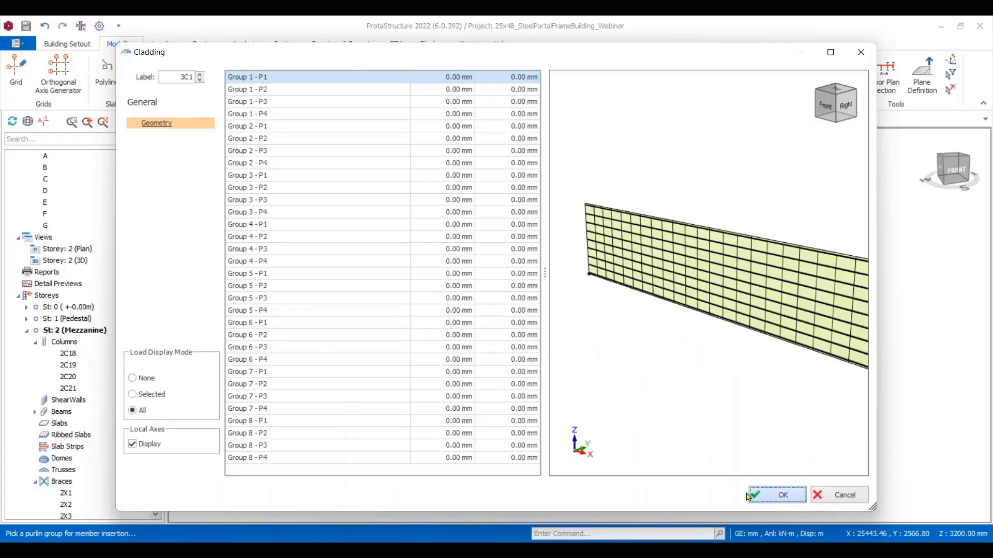
pyautogui.click(748, 496)
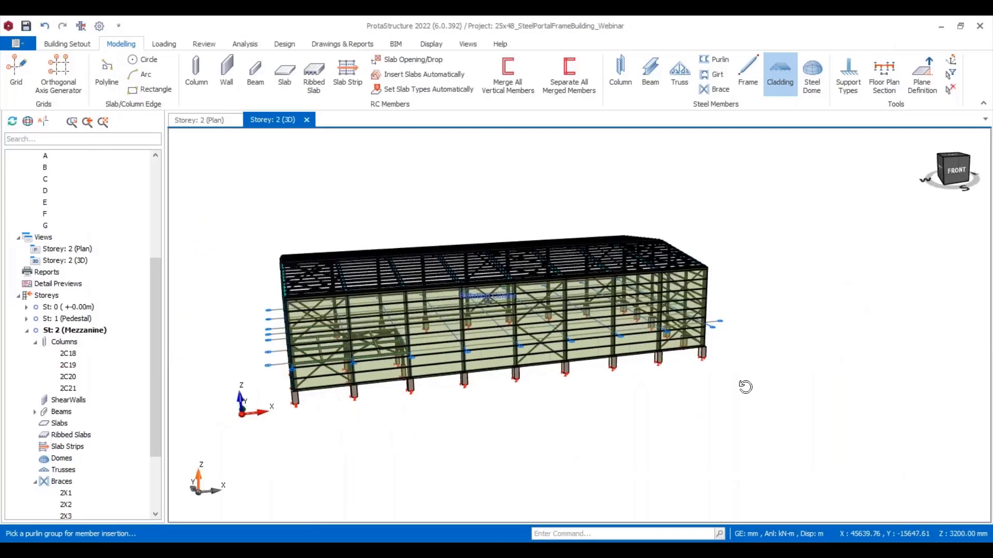
# Add cladding with zero point offsets to the east gable wall and the north side wall.
pyautogui.moveTo(745, 387); pyautogui.dragTo(538, 367, button='middle')
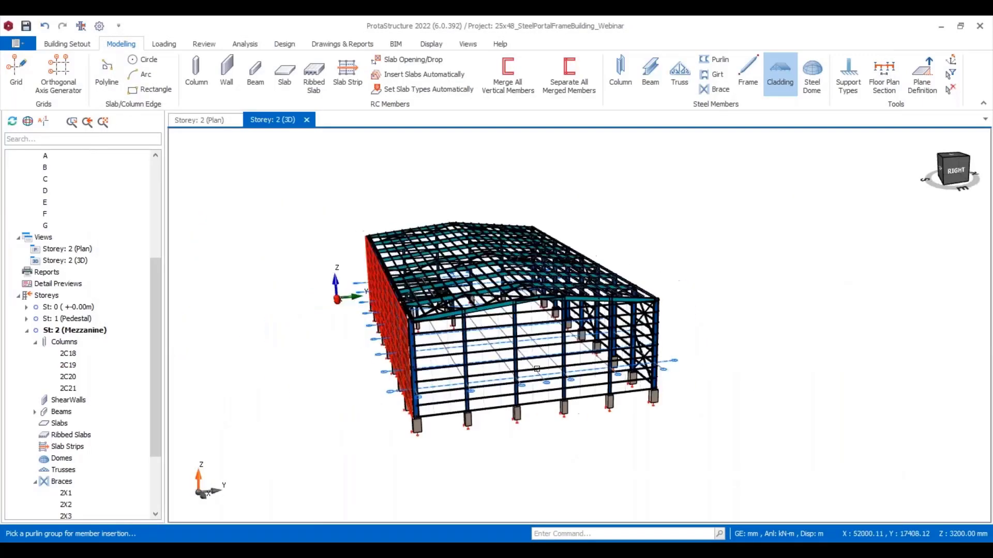
pyautogui.click(671, 399)
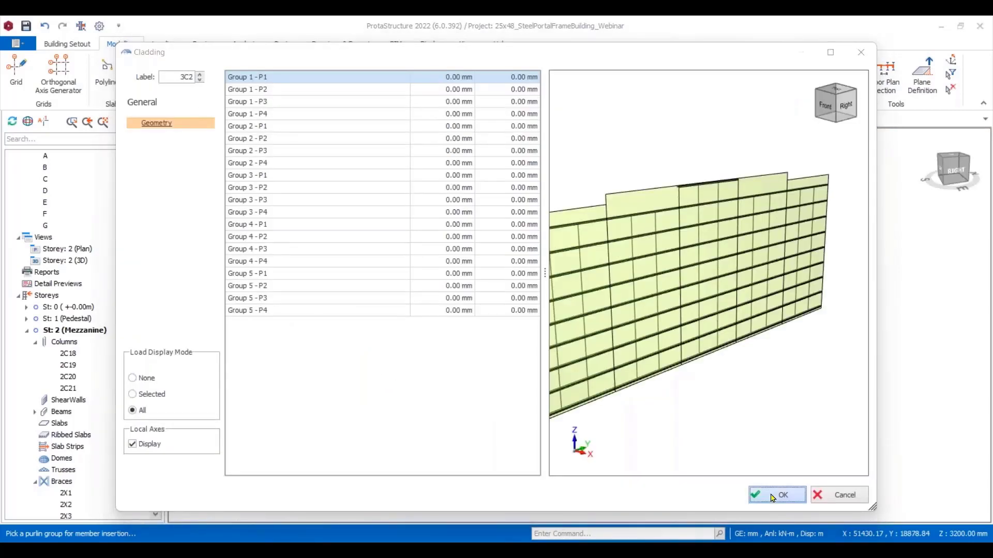
pyautogui.click(763, 495)
pyautogui.moveTo(692, 347); pyautogui.dragTo(475, 347, button='middle')
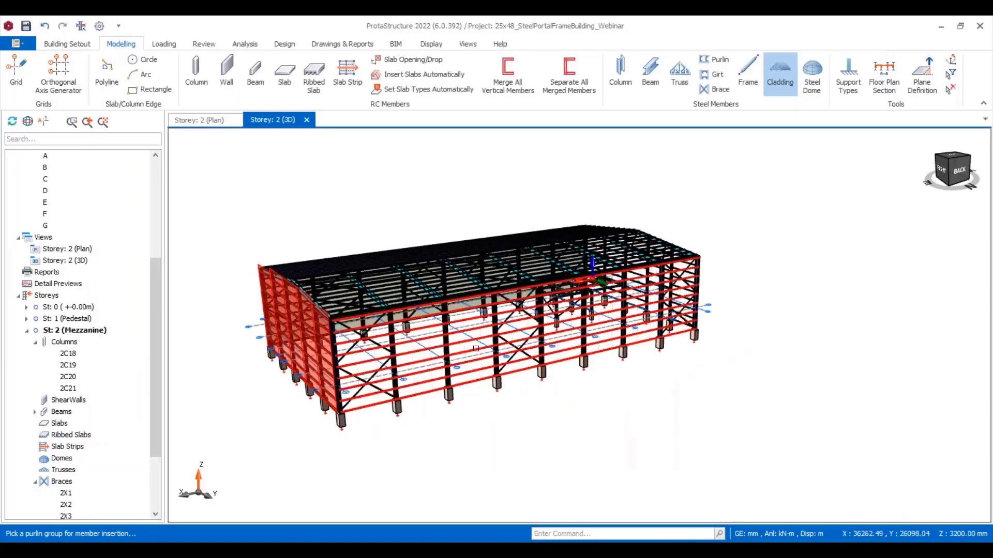
pyautogui.click(614, 400)
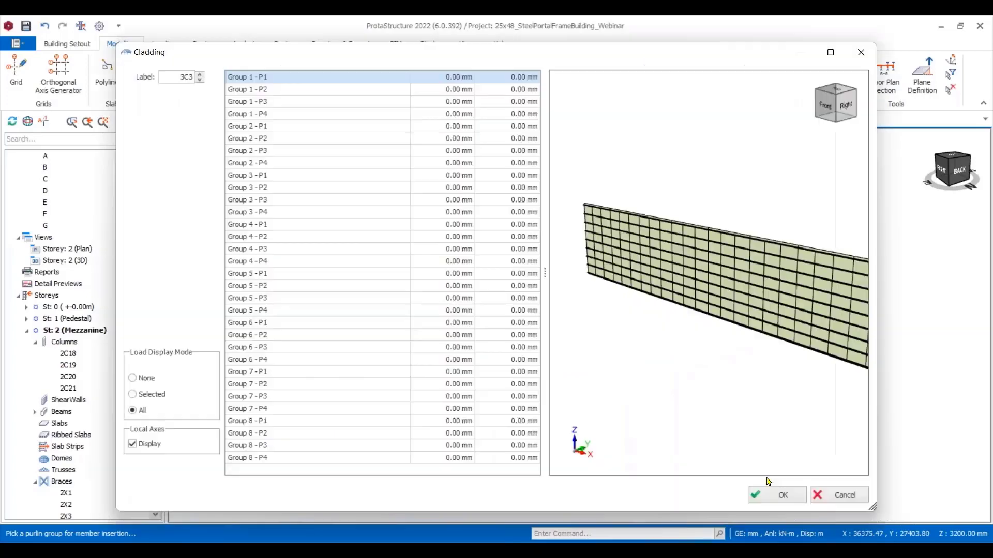
pyautogui.click(765, 494)
# Add cladding to the west gable wall on both sides of the door bay, keeping zero point offsets.
pyautogui.scroll(-3, 481, 362)
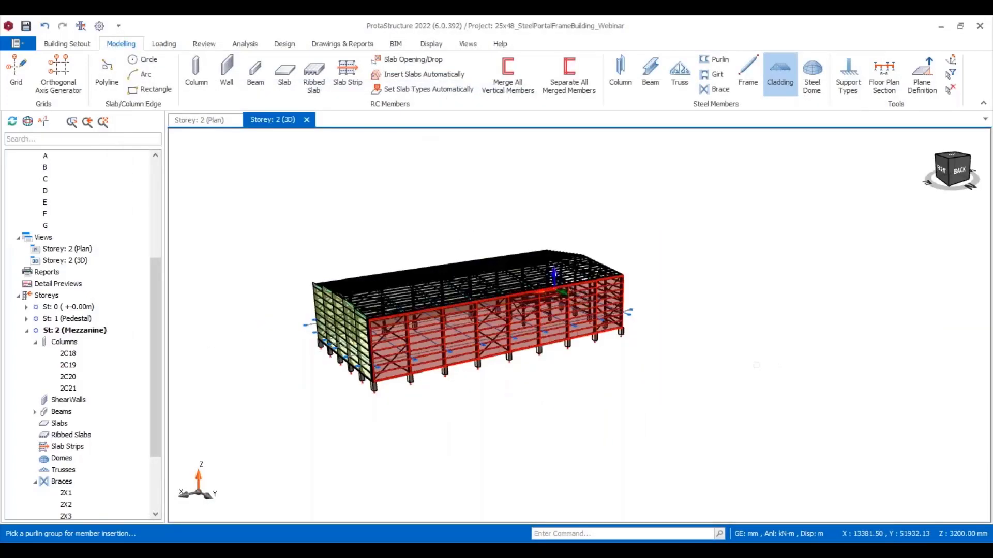
pyautogui.moveTo(753, 363); pyautogui.dragTo(519, 360, button='middle')
pyautogui.scroll(5, 519, 360)
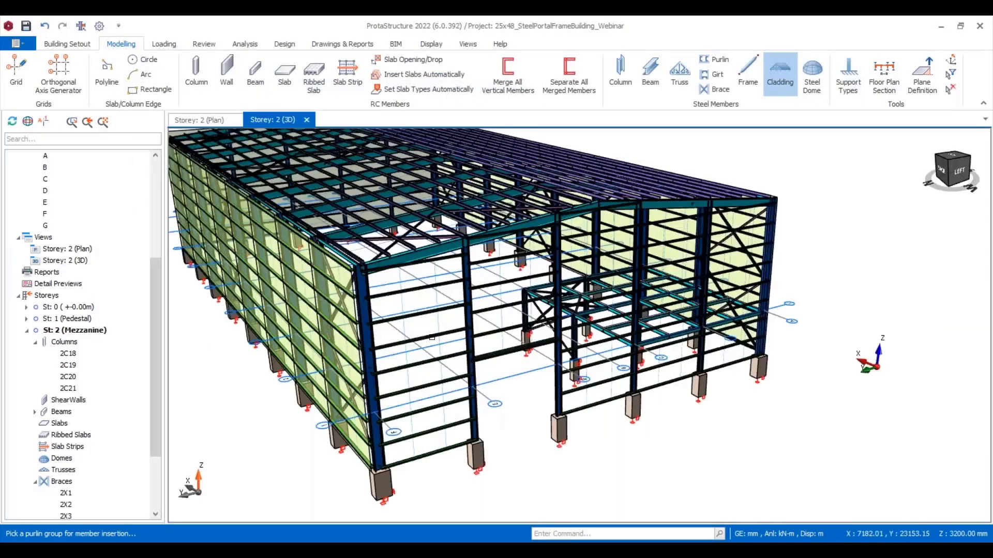
pyautogui.click(311, 320)
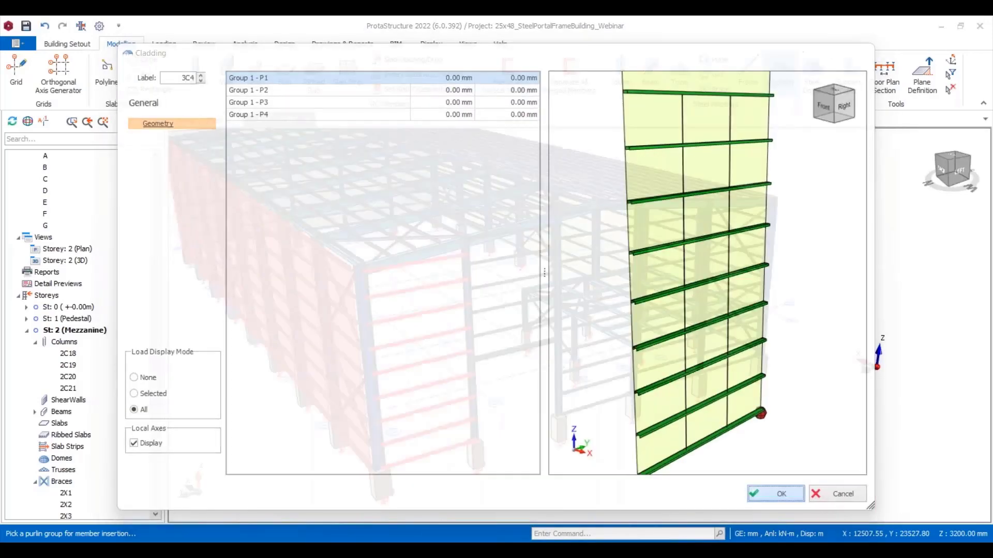
pyautogui.scroll(-3, 540, 350)
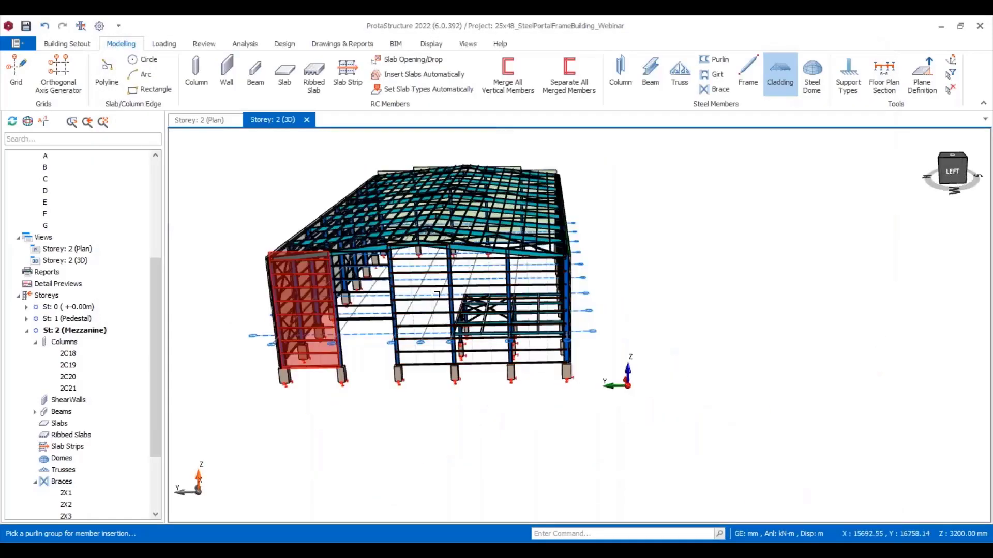
pyautogui.click(540, 350)
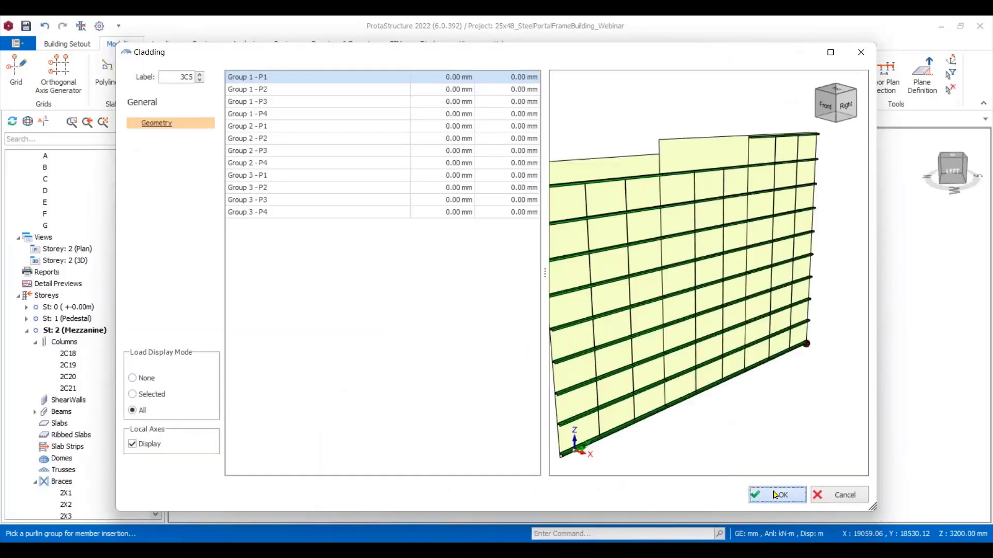
pyautogui.click(776, 496)
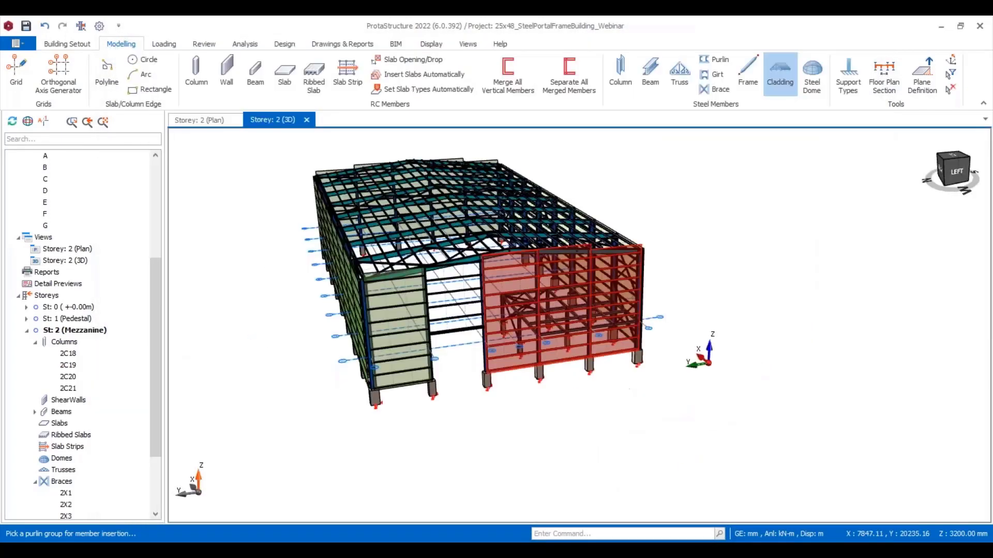
# Add cladding over the door bay of the west gable wall, with 4400 mm vertical offsets at points P1 and P2 of Group 1.
pyautogui.scroll(2, 465, 320)
pyautogui.click(479, 283)
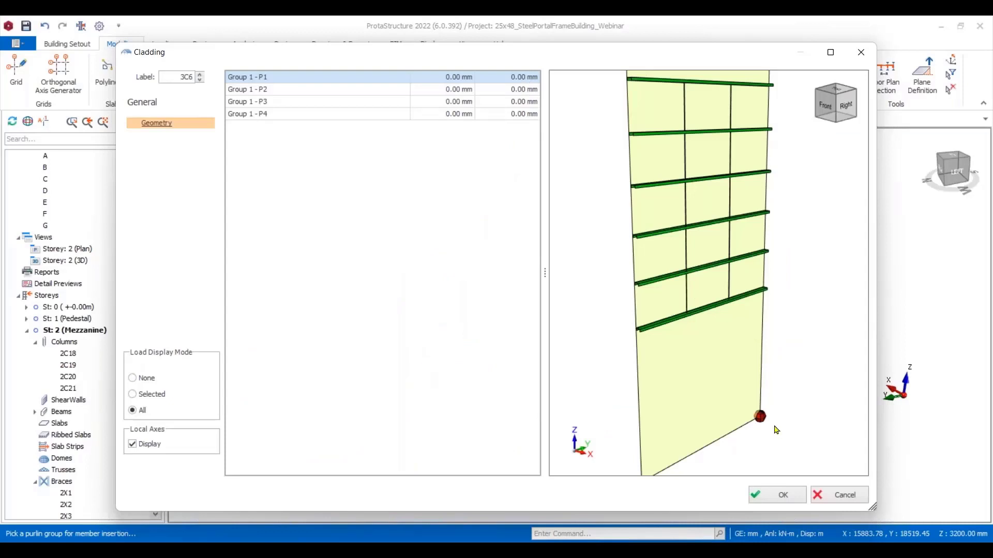
pyautogui.click(532, 78)
pyautogui.write('440')
pyautogui.click(519, 91)
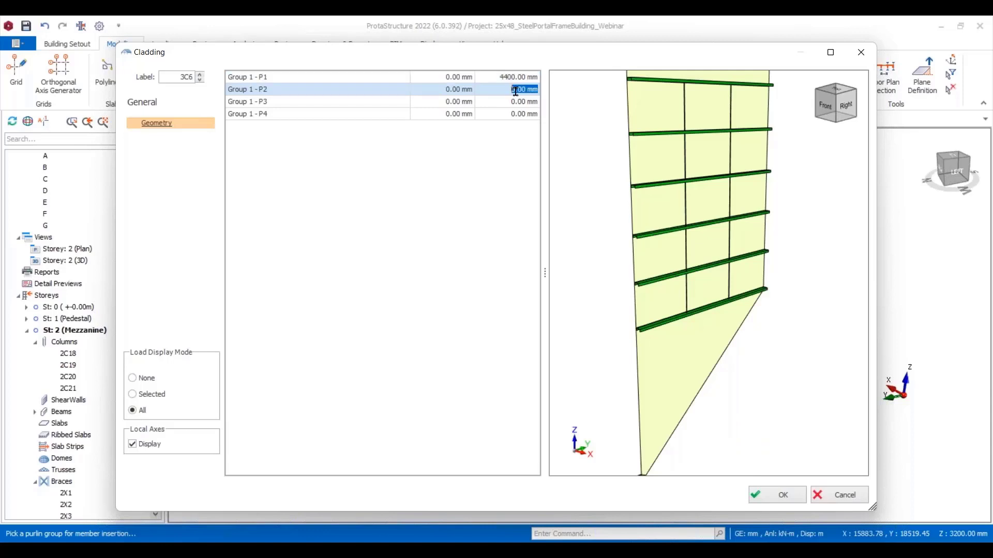
pyautogui.write('440')
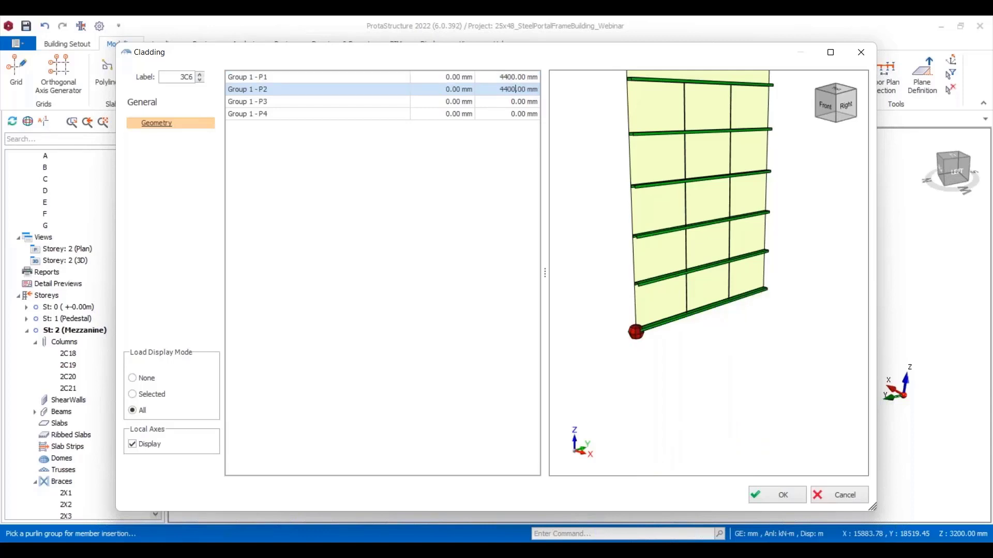
pyautogui.click(790, 496)
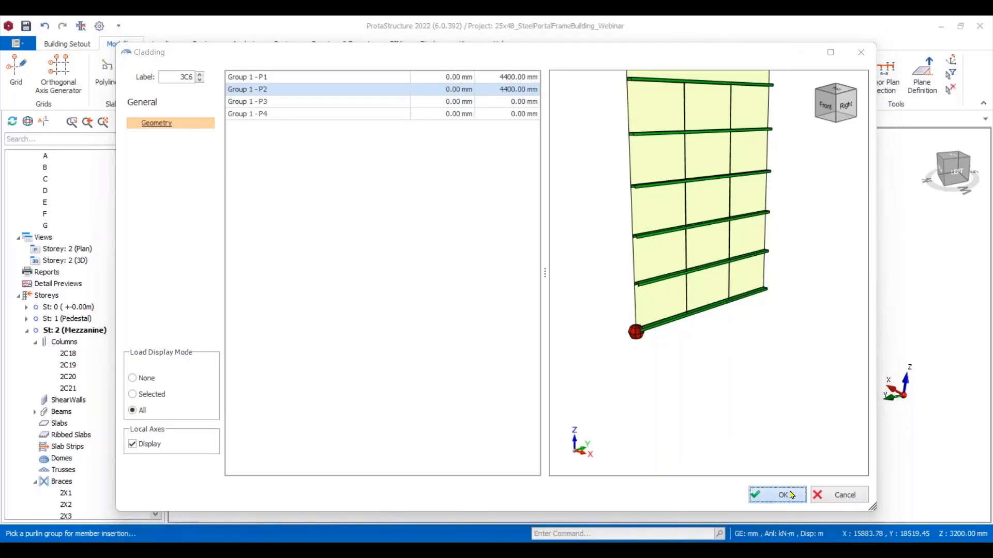
# Add cladding to the south and north roof slopes over their purlins, keeping zero point offsets.
pyautogui.scroll(-5, 786, 401)
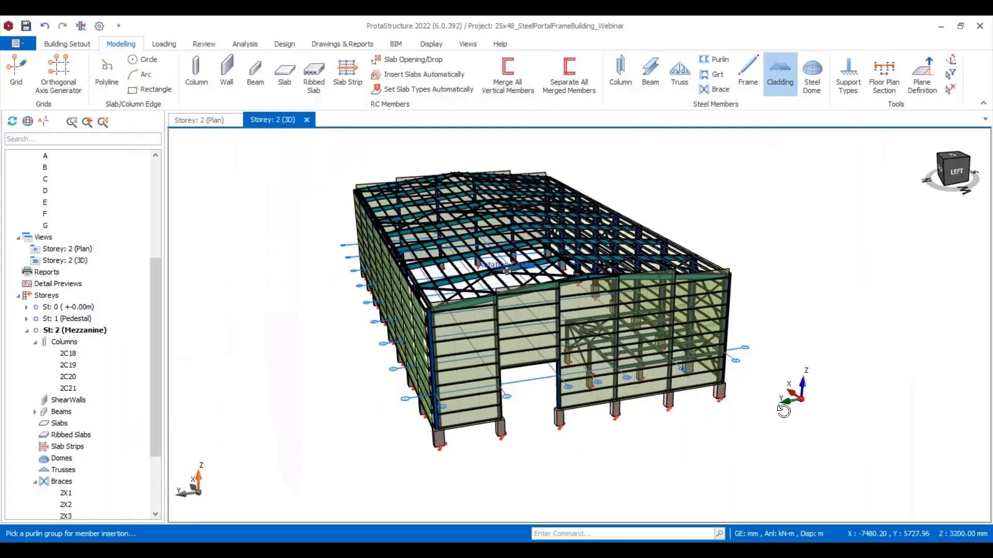
pyautogui.moveTo(839, 325); pyautogui.dragTo(819, 355, button='middle')
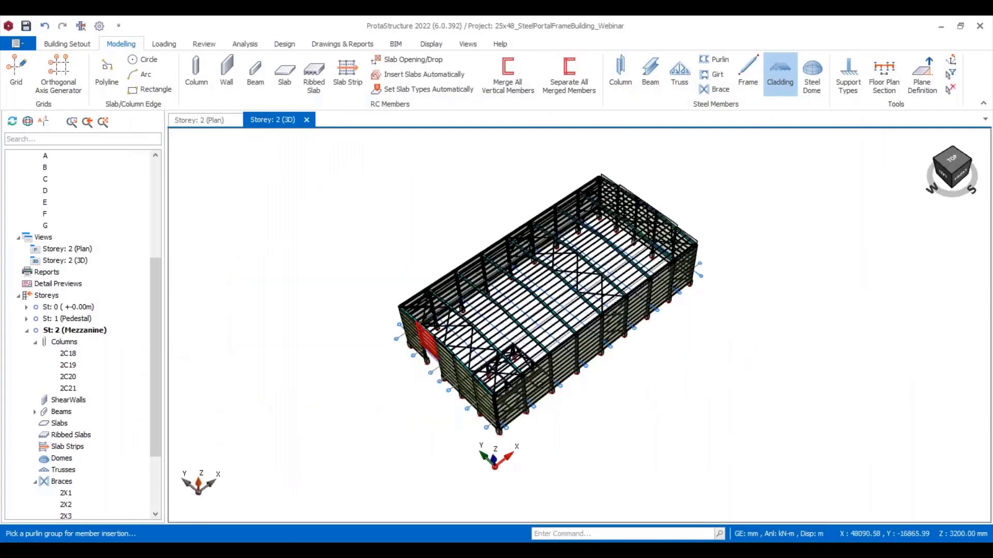
pyautogui.scroll(2, 539, 385)
pyautogui.moveTo(538, 386); pyautogui.dragTo(605, 281, button='middle')
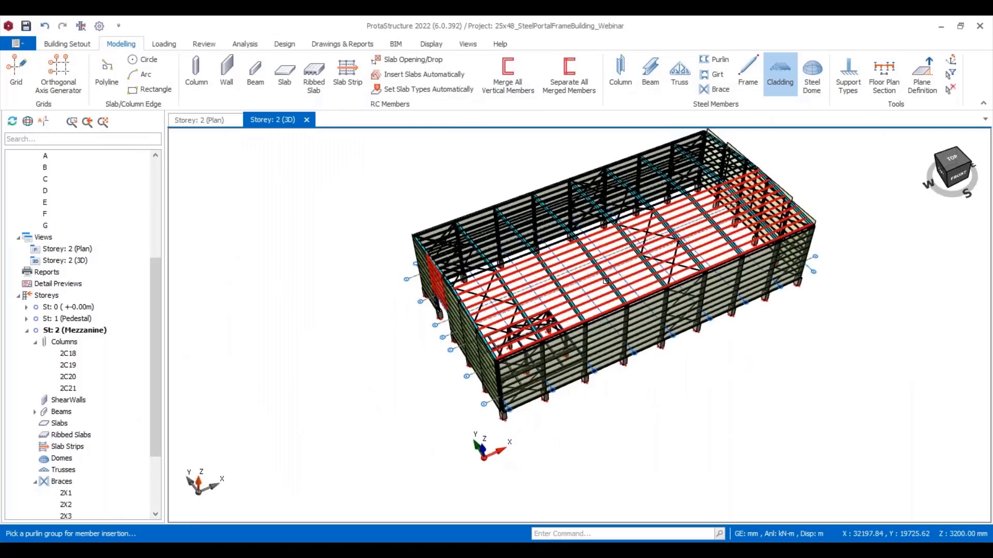
pyautogui.click(745, 282)
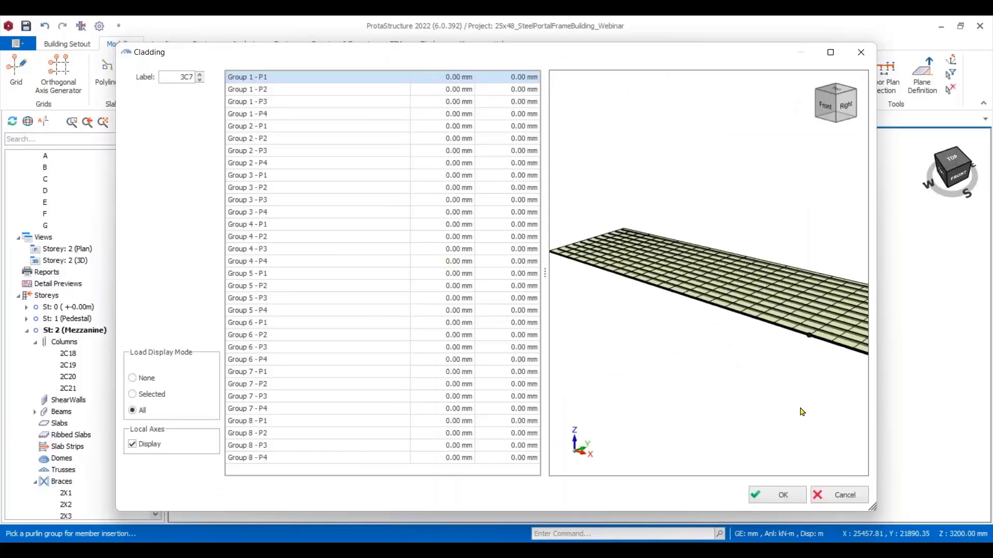
pyautogui.click(778, 494)
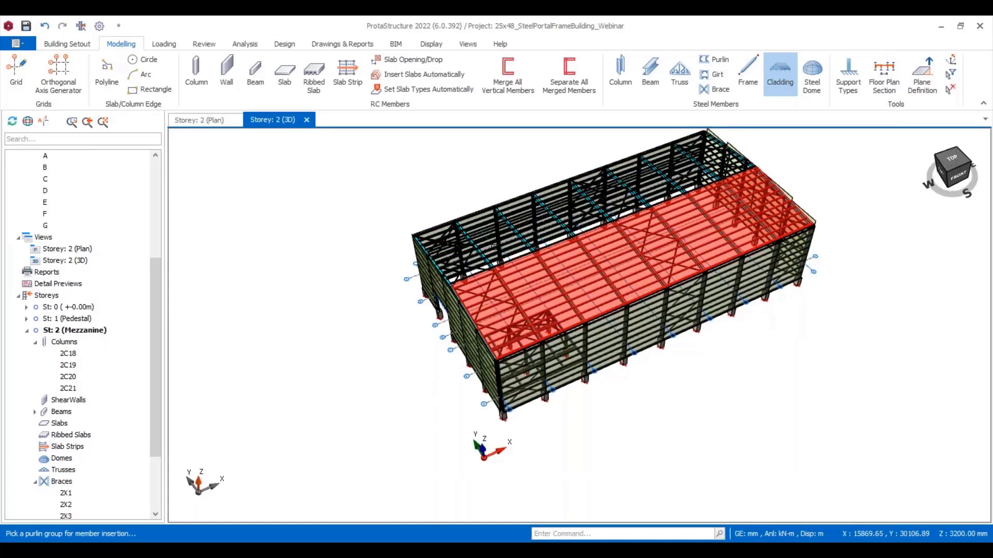
pyautogui.click(489, 244)
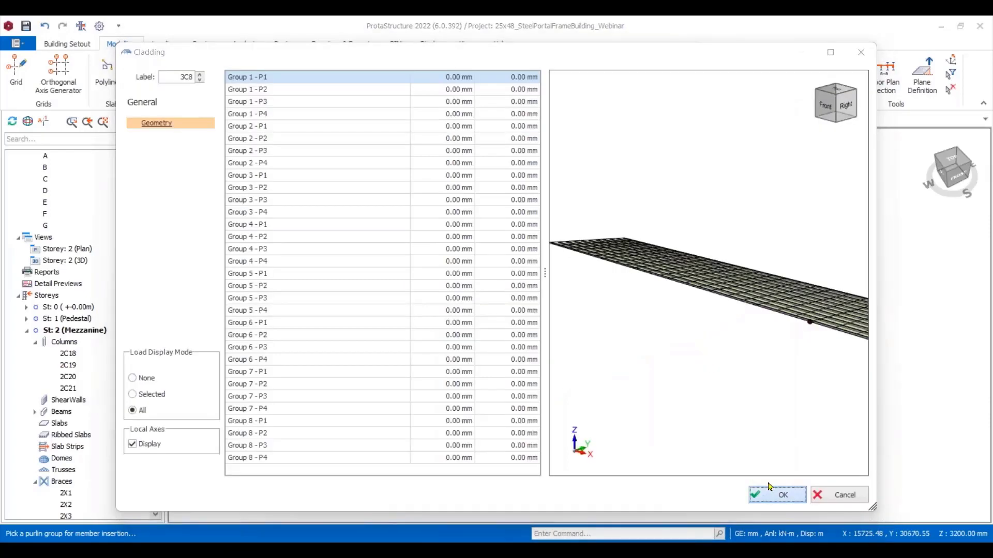
pyautogui.click(761, 492)
pyautogui.moveTo(666, 408); pyautogui.dragTo(799, 370, button='middle')
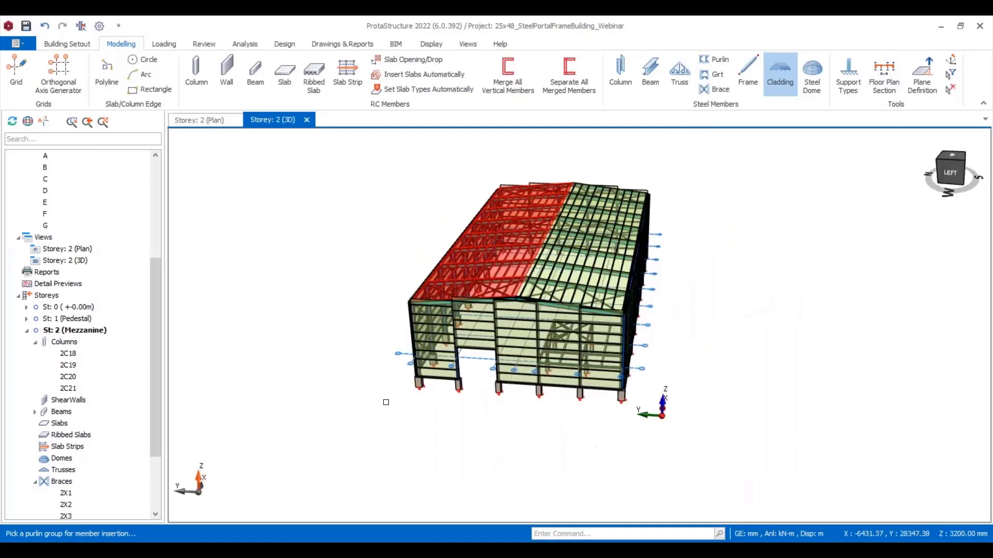
# Set the default material to S275 for all steel member types, applying it to all members of the material class in the storey.
pyautogui.click(70, 43)
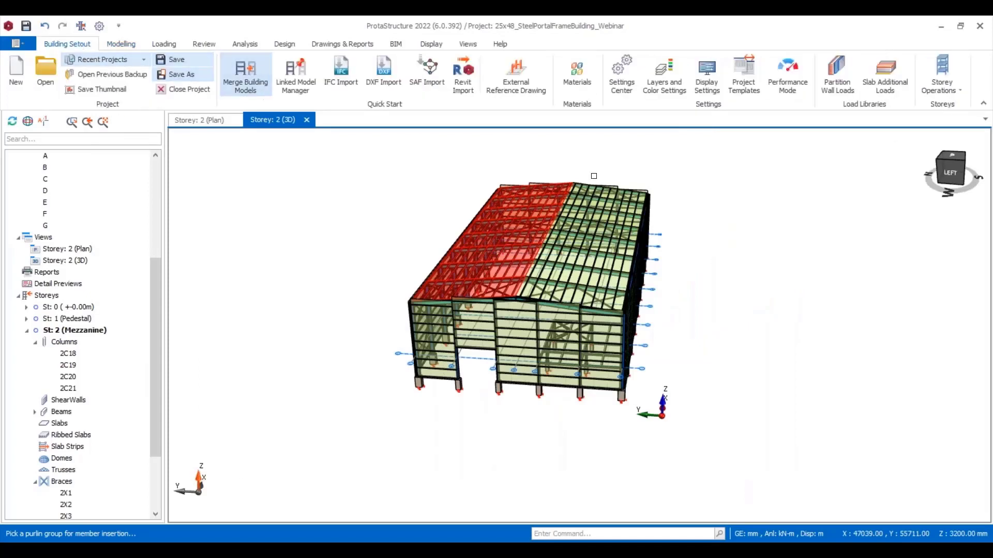
pyautogui.click(579, 80)
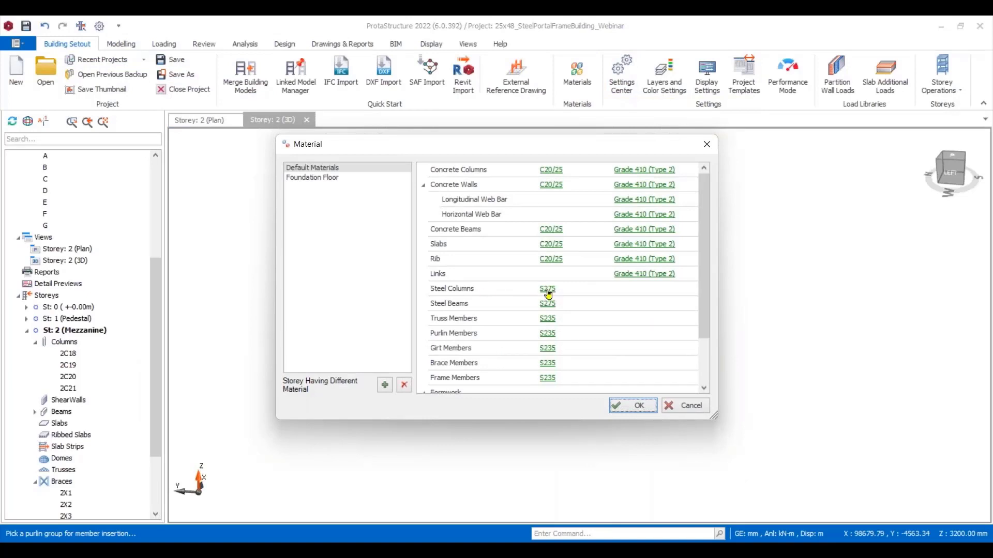
pyautogui.click(548, 295)
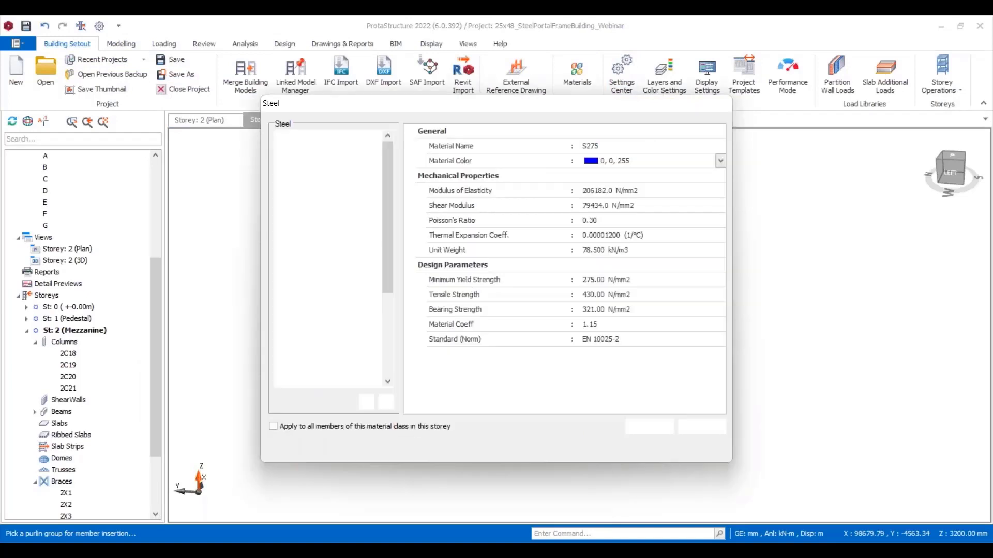
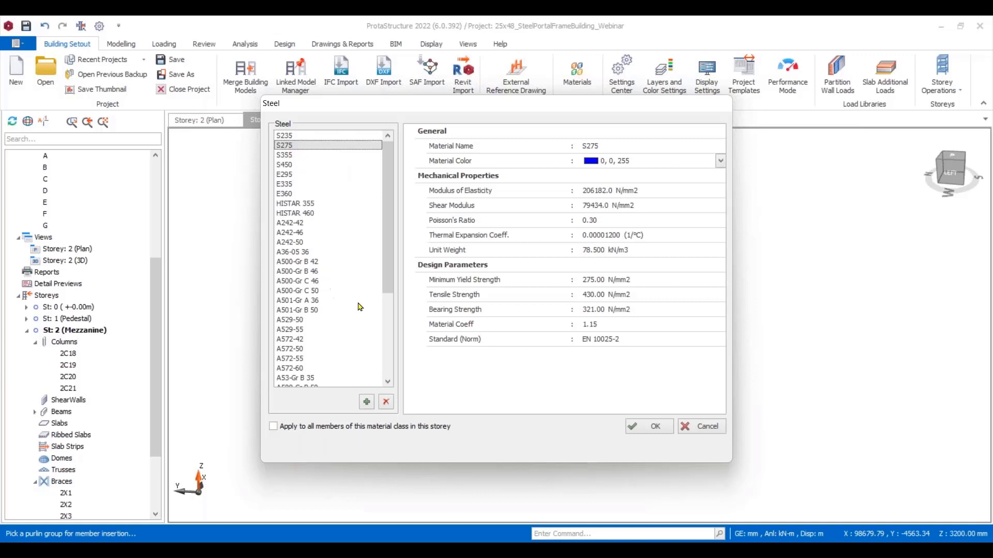
pyautogui.click(288, 427)
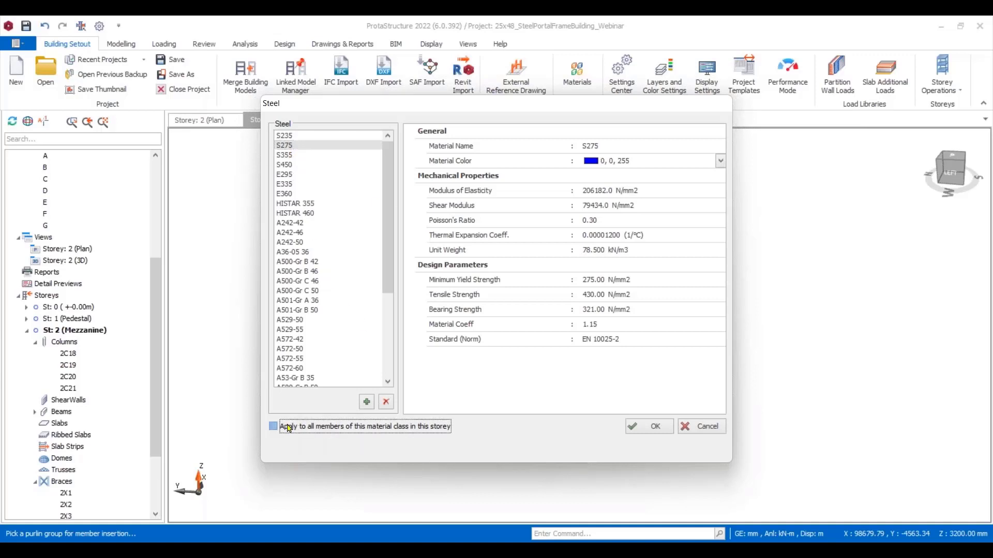
pyautogui.click(654, 428)
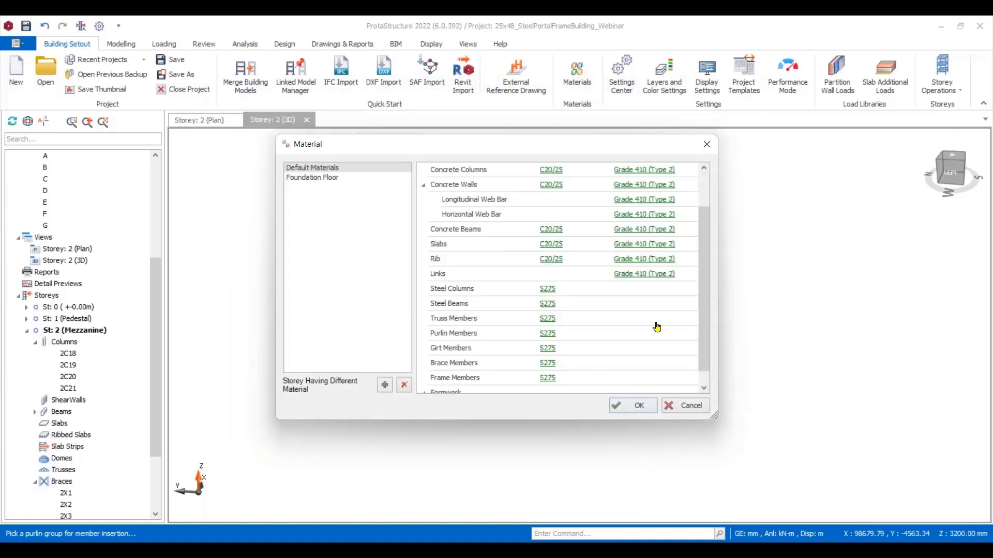
pyautogui.scroll(-2, 653, 335)
pyautogui.click(636, 409)
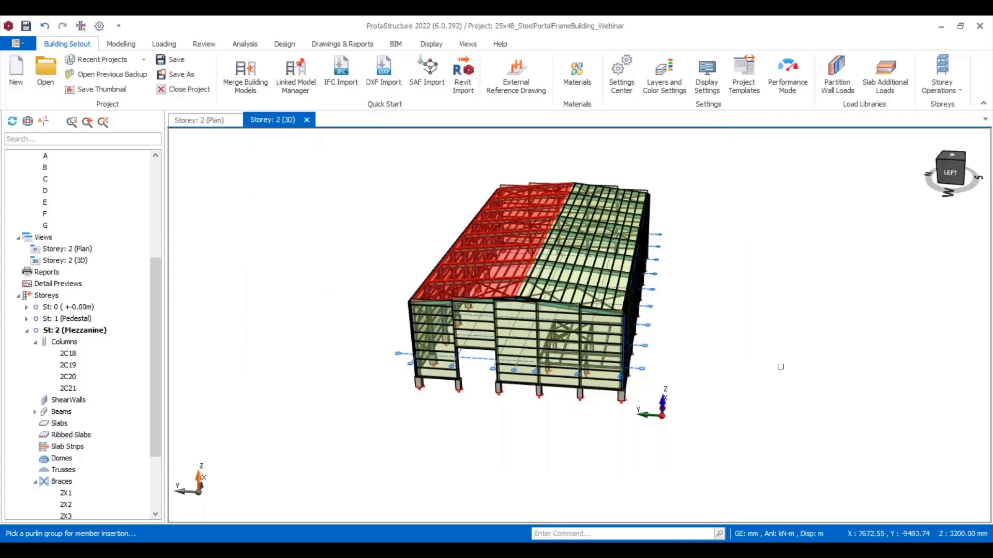
# Generate the load combinations automatically with dead, live, pattern, notional and wind loading included, then review and accept them.
pyautogui.moveTo(761, 375); pyautogui.dragTo(744, 434, button='middle')
pyautogui.scroll(-4, 713, 445)
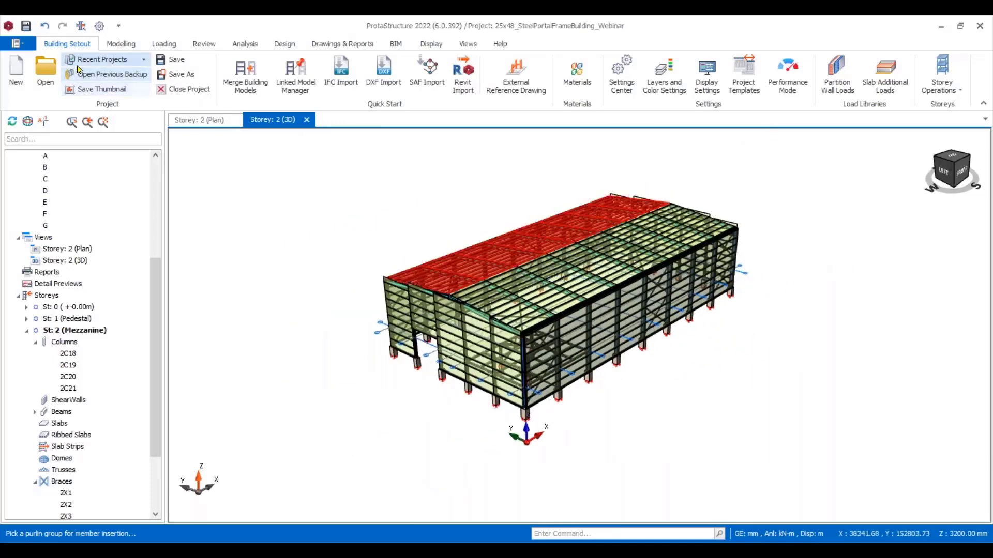
pyautogui.click(166, 45)
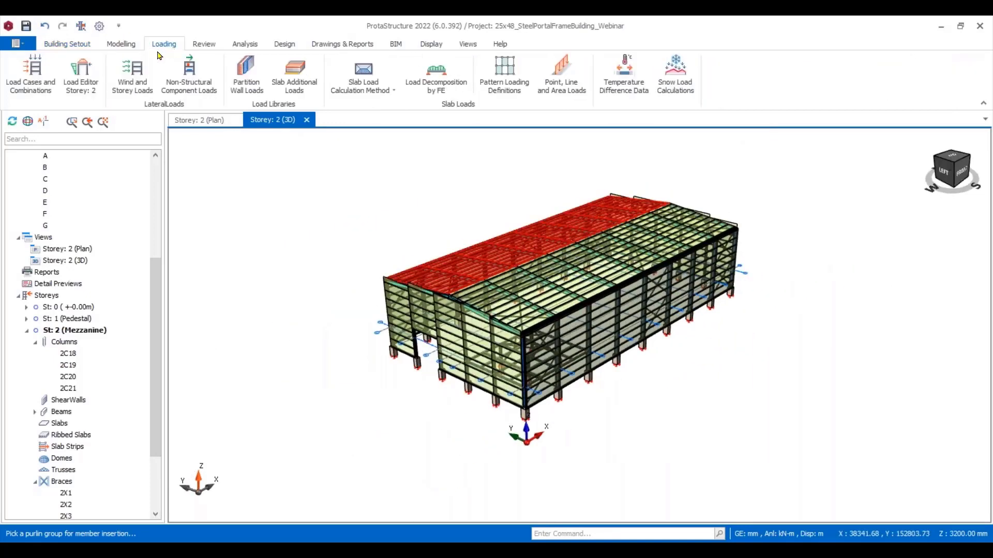
pyautogui.click(33, 87)
pyautogui.click(86, 122)
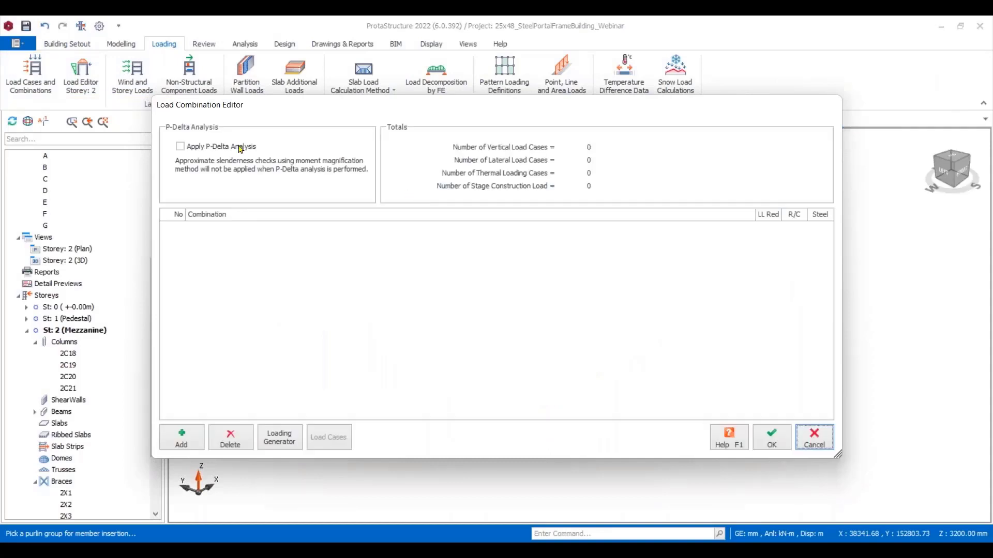
pyautogui.click(286, 444)
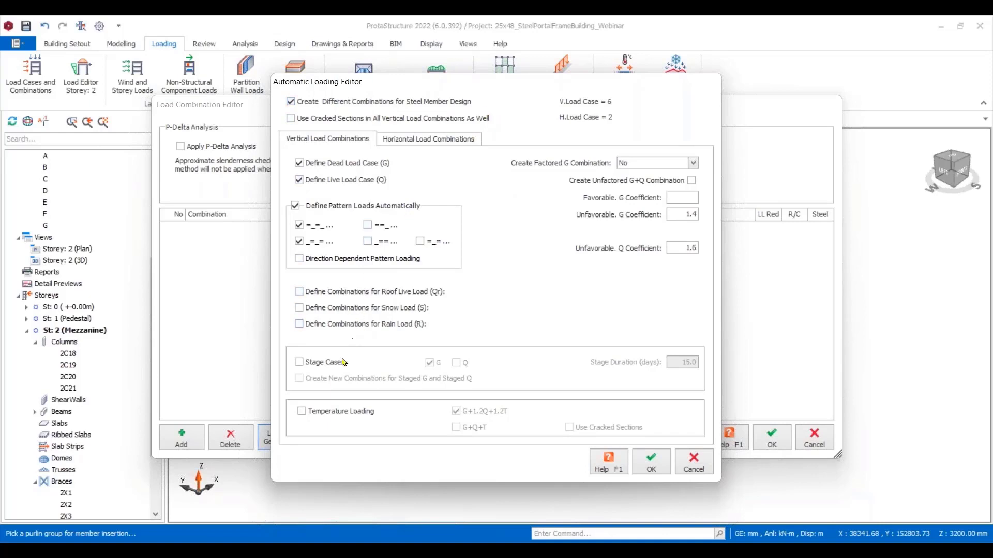
pyautogui.click(421, 140)
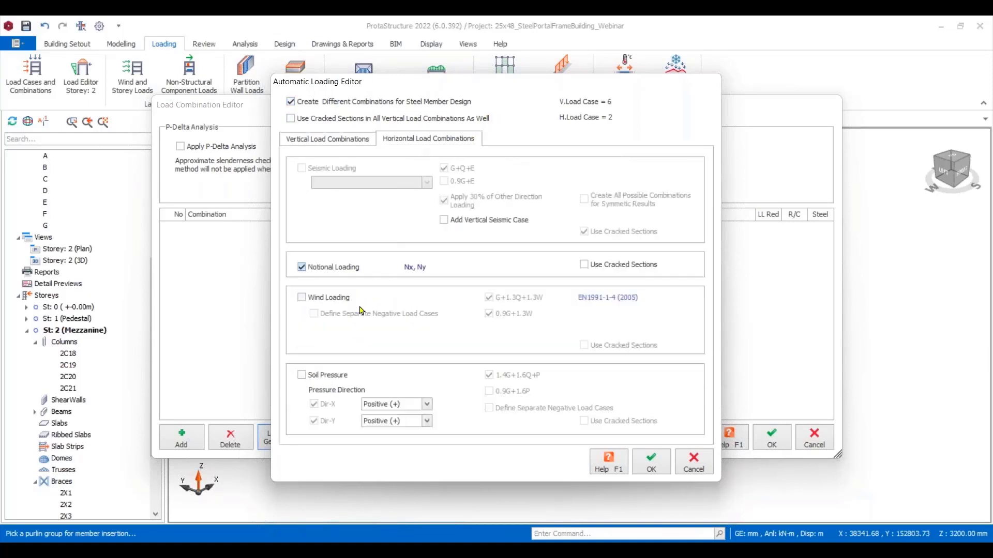
pyautogui.click(302, 298)
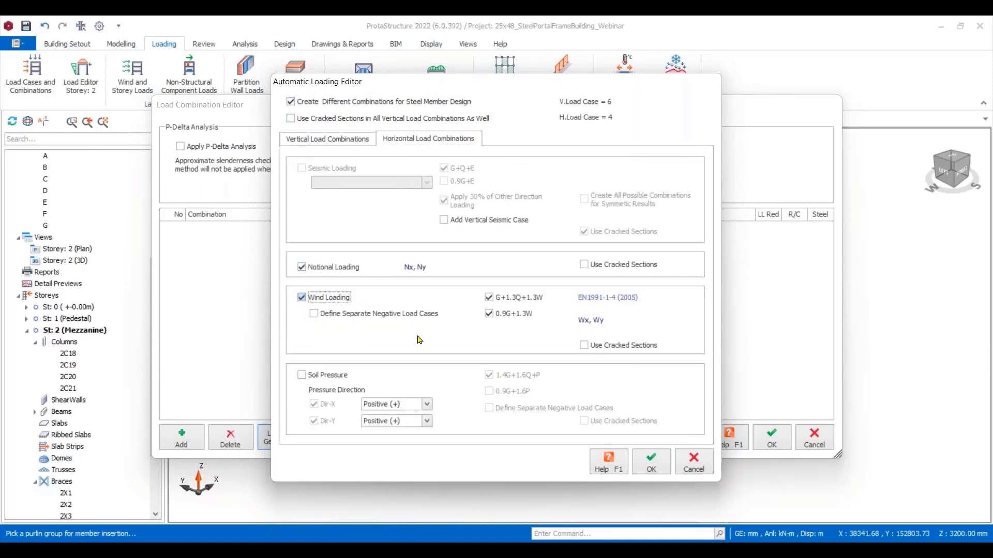
pyautogui.click(650, 465)
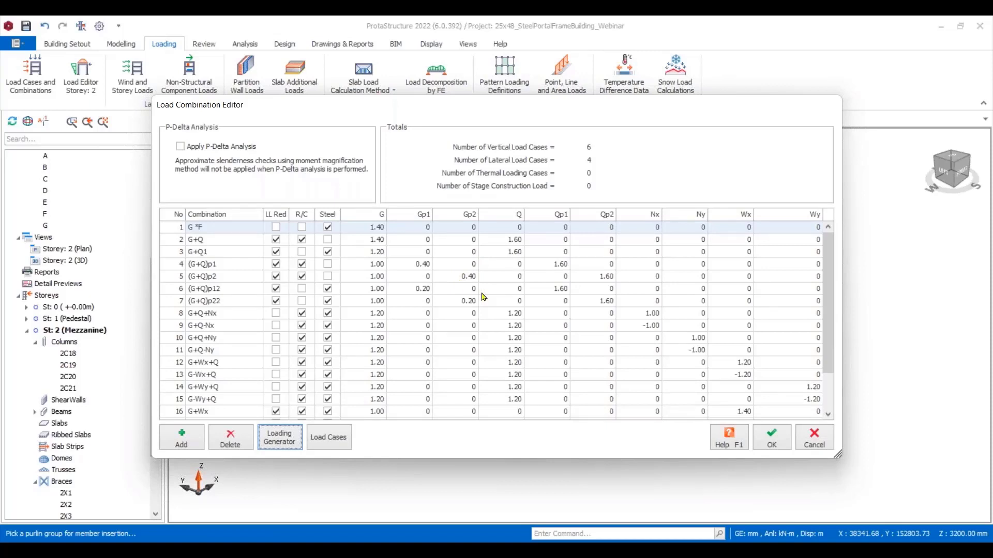
pyautogui.scroll(-1, 488, 296)
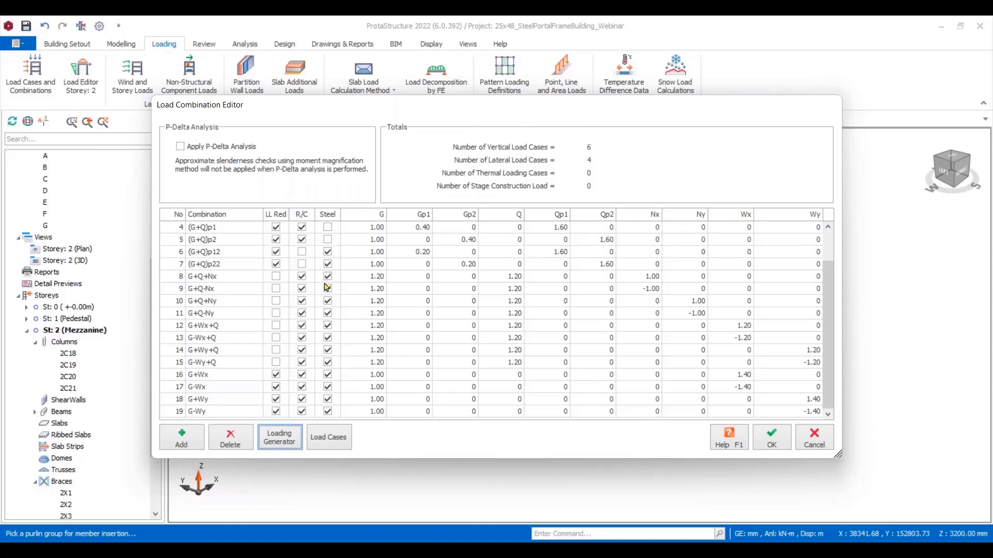
pyautogui.scroll(1, 350, 284)
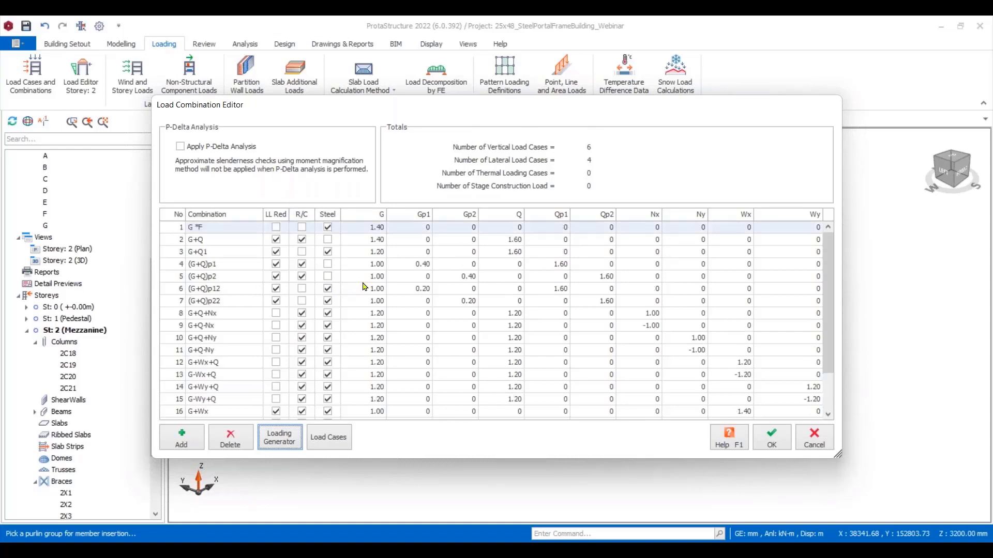
pyautogui.click(774, 445)
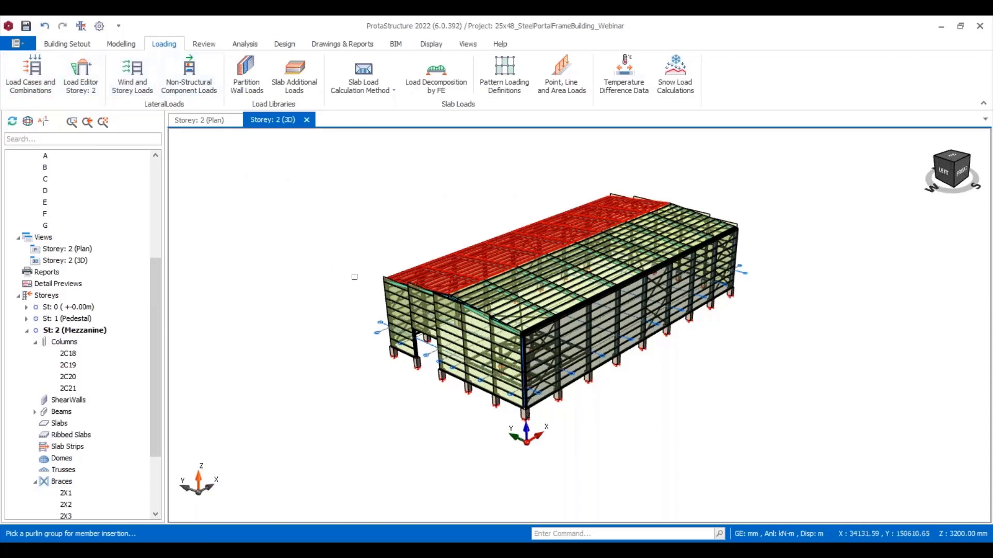
# Make storey St: 3 (Eave Height) the active storey.
pyautogui.scroll(-3, 129, 369)
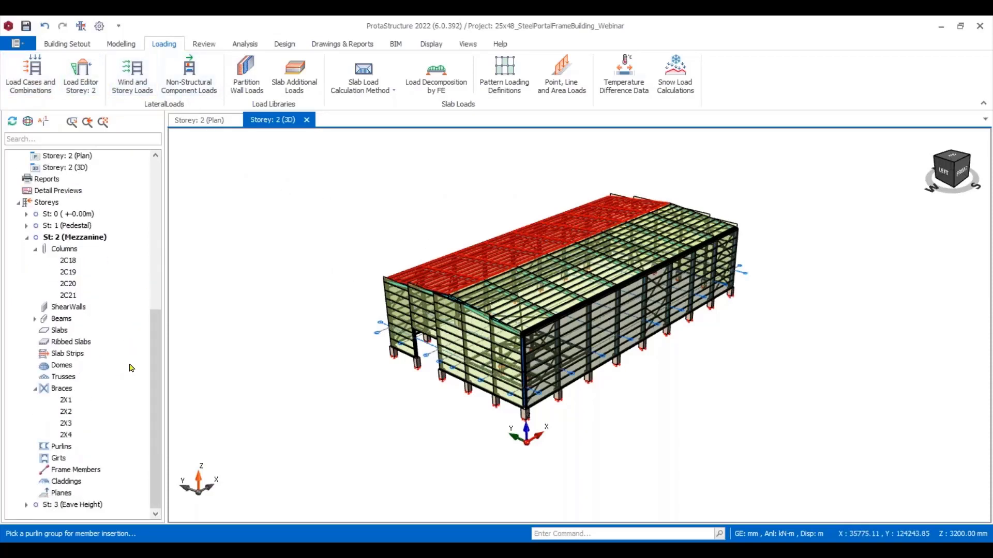
pyautogui.doubleClick(78, 505)
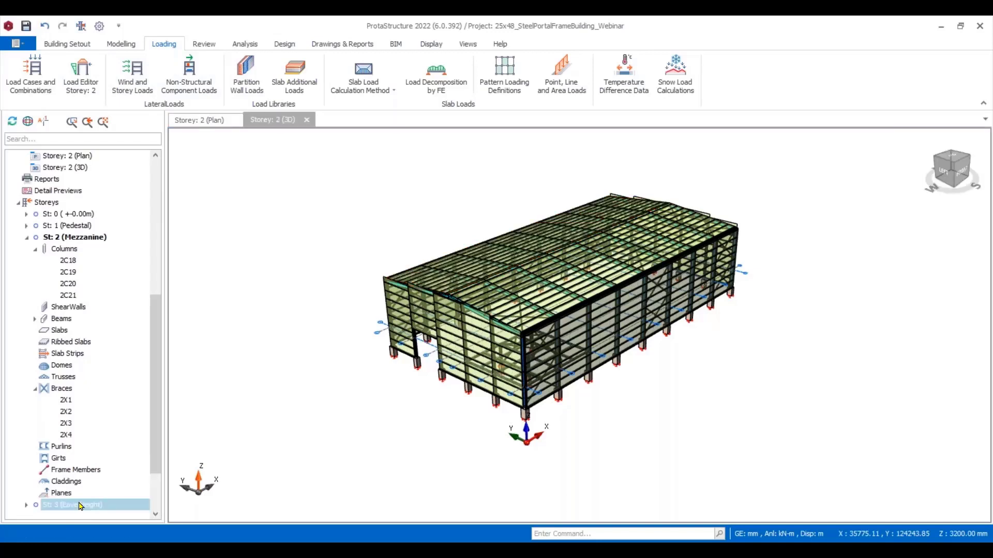
pyautogui.scroll(-1, 95, 313)
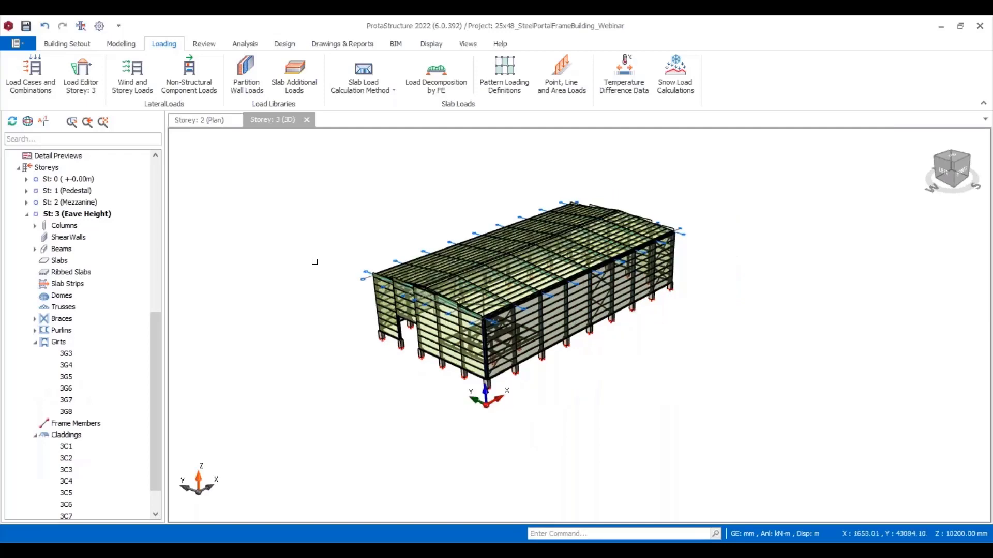
# Open the load editor for storey 3, start a Full Uniform Area Load for case G and list the individual claddings.
pyautogui.moveTo(317, 263); pyautogui.dragTo(357, 264, button='middle')
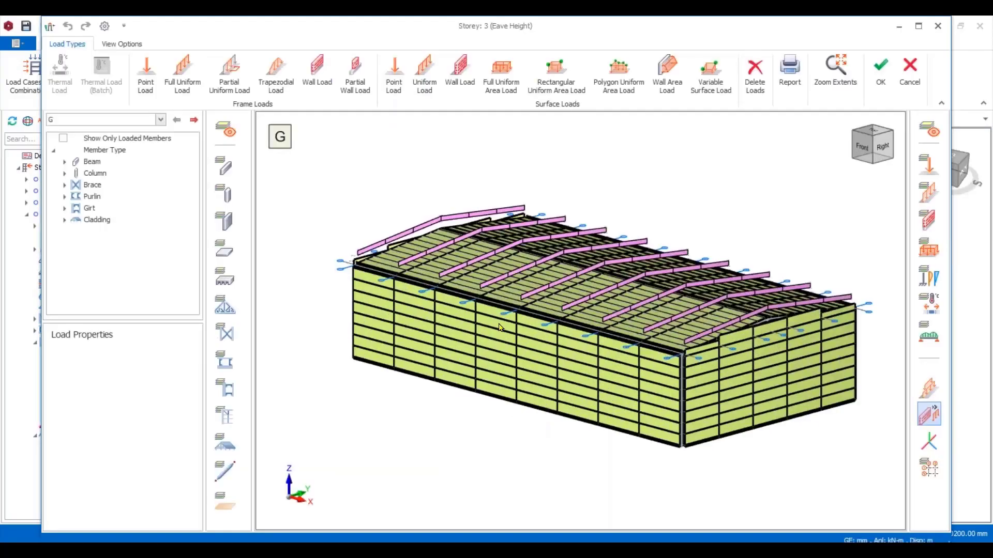
pyautogui.scroll(-2, 499, 327)
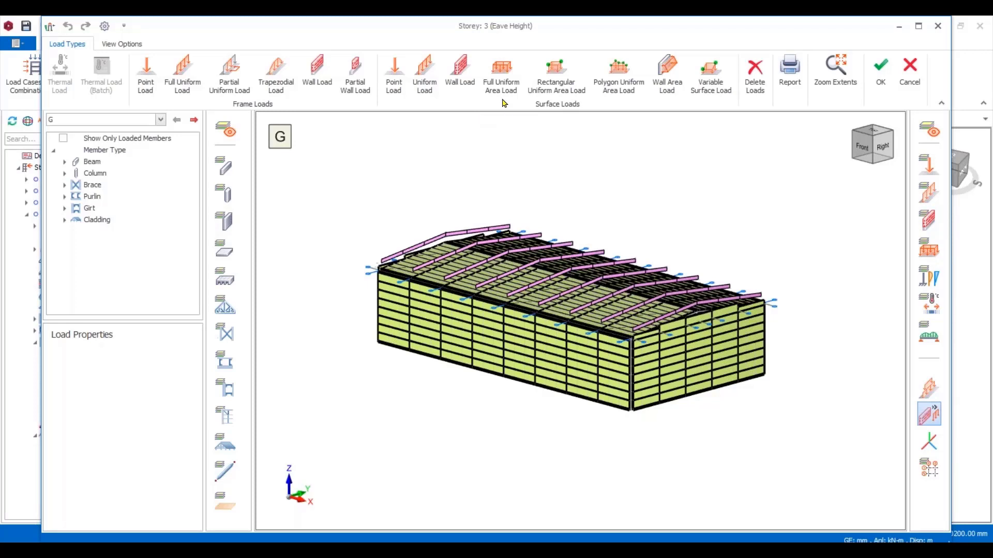
pyautogui.click(501, 73)
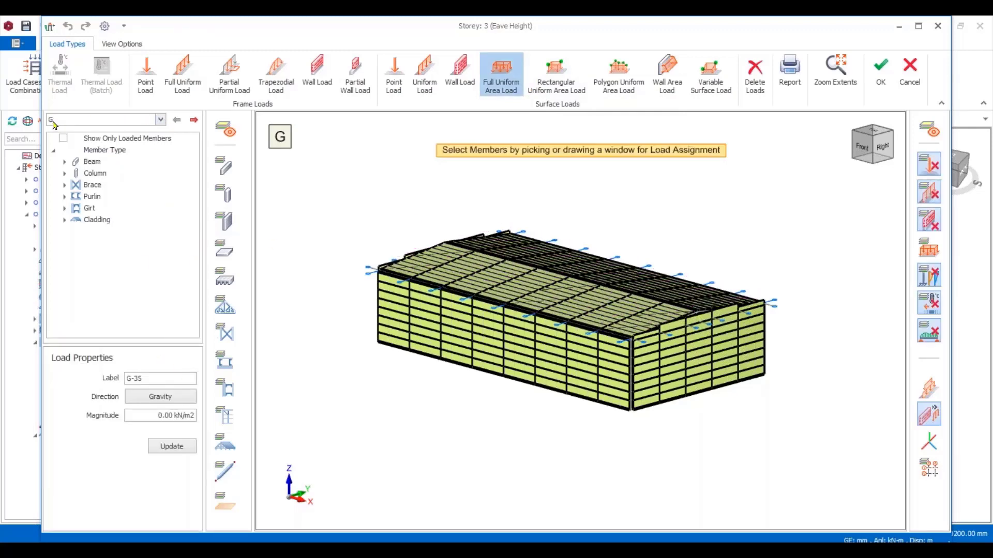
pyautogui.click(96, 219)
pyautogui.click(64, 220)
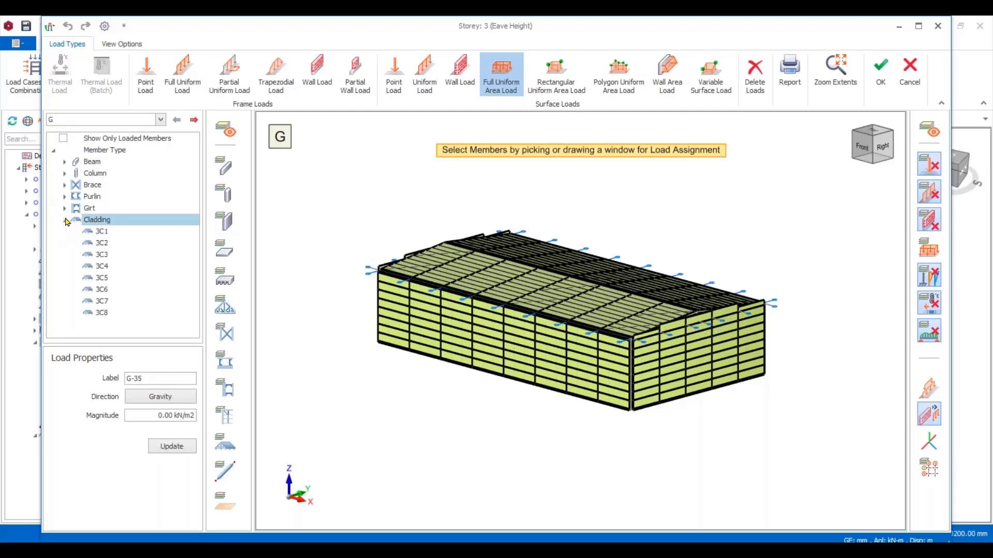
# Go through claddings 3C1 to 3C7 to find the front roof slope, and filter the view to show only cladding 3C7.
pyautogui.click(102, 231)
pyautogui.click(103, 244)
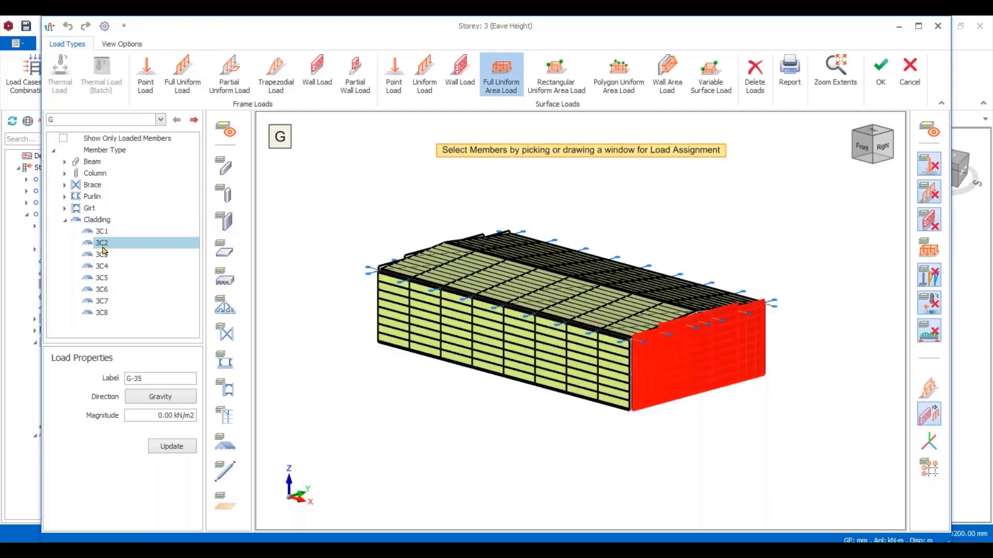
pyautogui.click(102, 255)
pyautogui.click(102, 266)
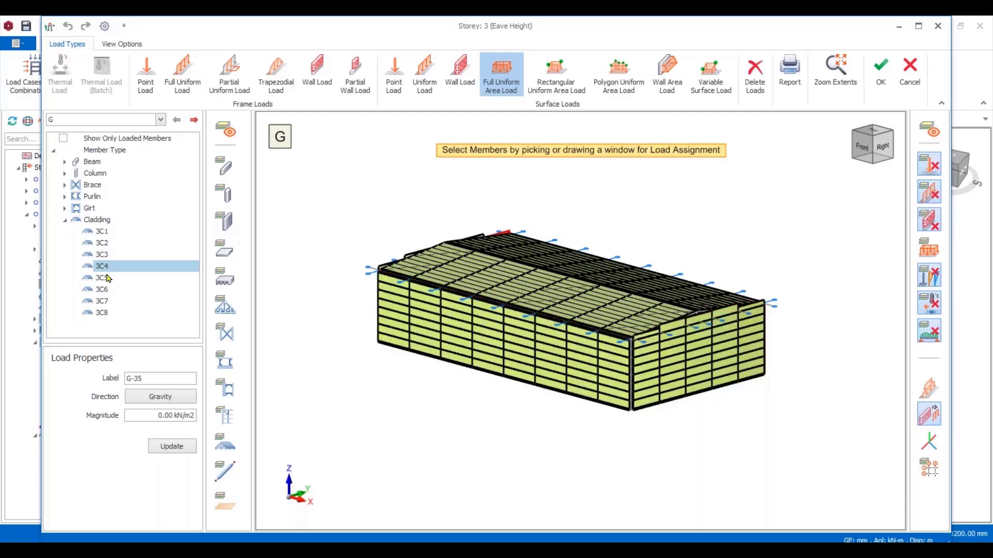
pyautogui.click(102, 278)
pyautogui.click(103, 290)
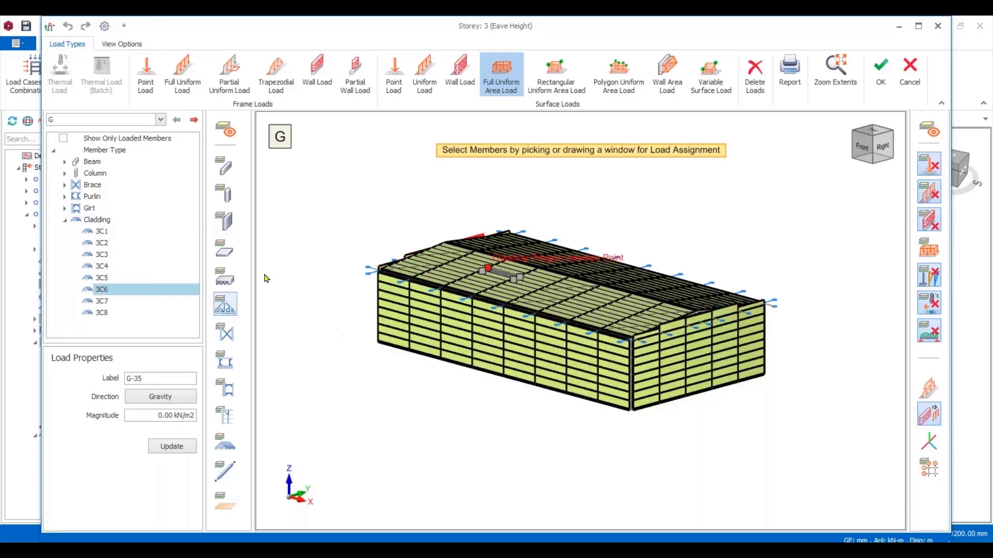
pyautogui.click(104, 302)
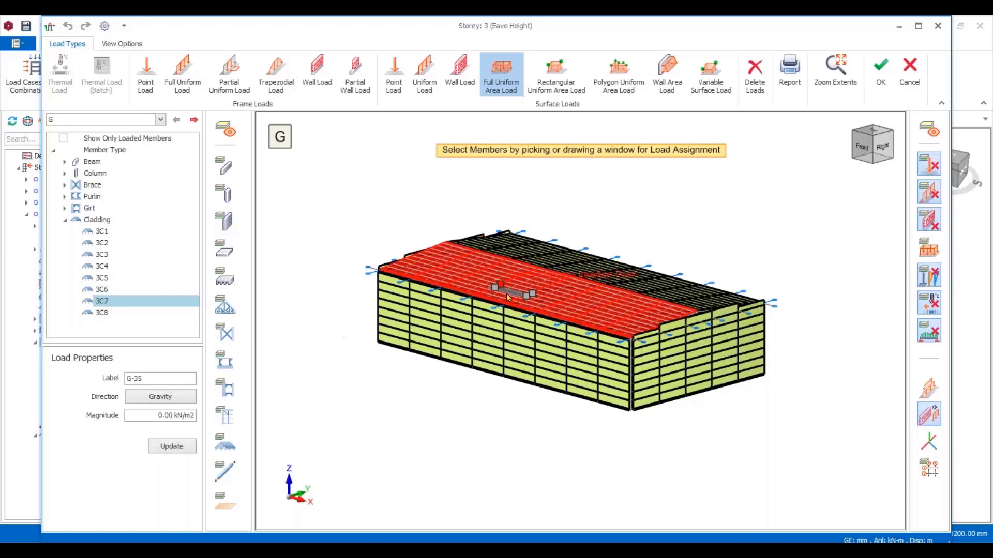
pyautogui.moveTo(492, 295); pyautogui.dragTo(416, 245, button='middle')
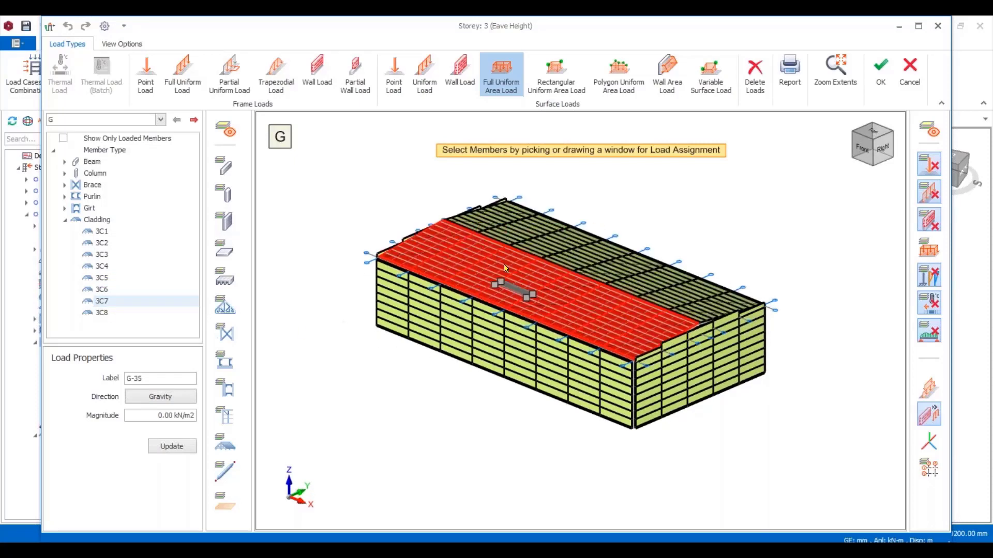
pyautogui.rightClick(110, 306)
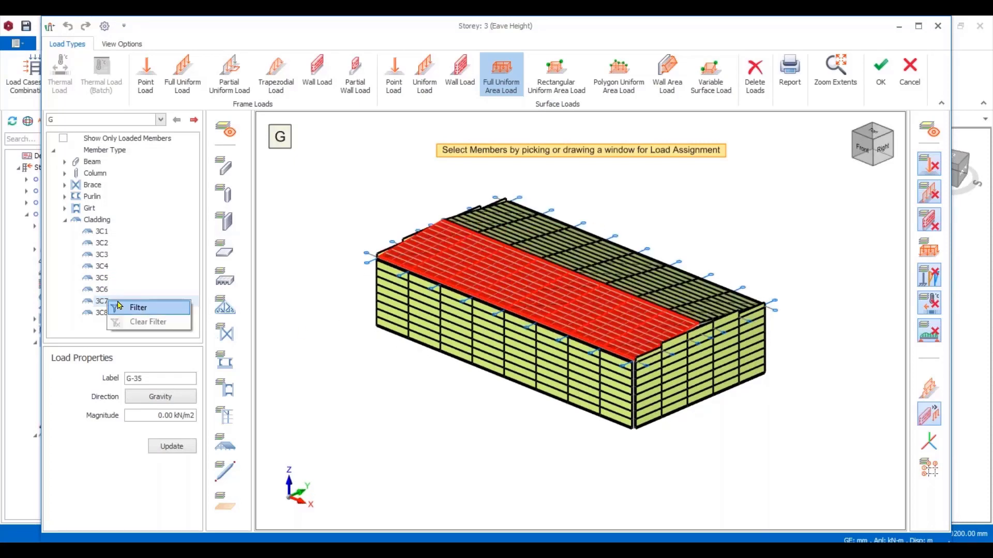
pyautogui.click(138, 308)
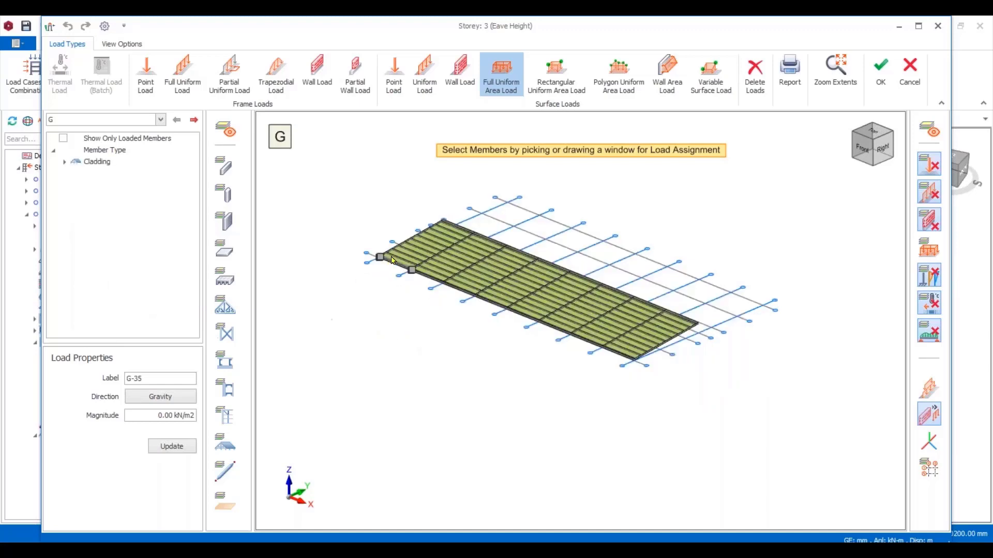
# Assign a full uniform area load of 0.40 kN/m2 in the gravity direction to roof cladding 3C7 for load case G.
pyautogui.scroll(4, 393, 261)
pyautogui.scroll(-3, 398, 269)
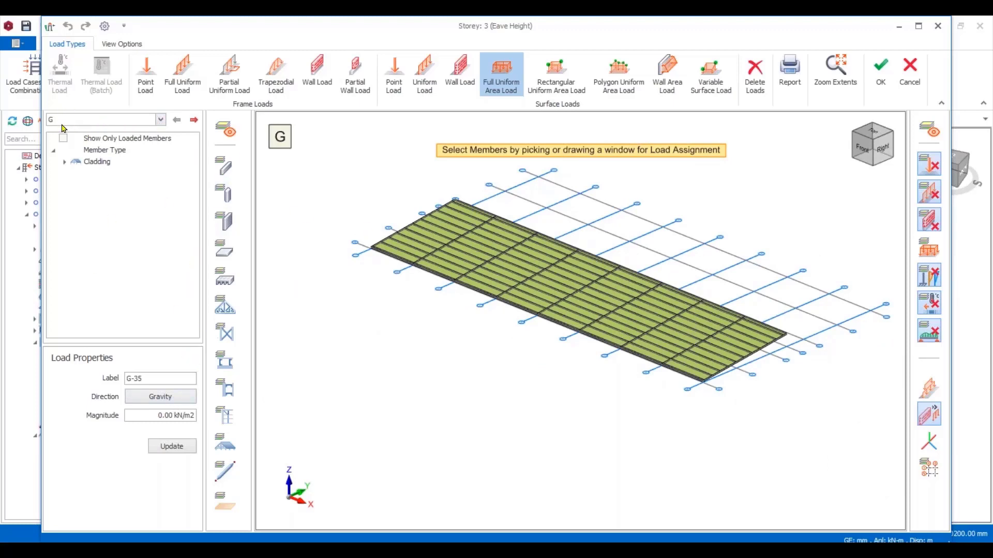
pyautogui.click(151, 415)
pyautogui.write('4')
pyautogui.moveTo(357, 170); pyautogui.dragTo(803, 438)
pyautogui.scroll(2, 749, 395)
pyautogui.moveTo(749, 394); pyautogui.dragTo(713, 343, button='middle')
pyautogui.scroll(2, 693, 257)
# Delete the upper layer of G area loads on cladding 3C7, selecting it from the front view.
pyautogui.press('Escape')
pyautogui.scroll(-2, 763, 375)
pyautogui.click(873, 145)
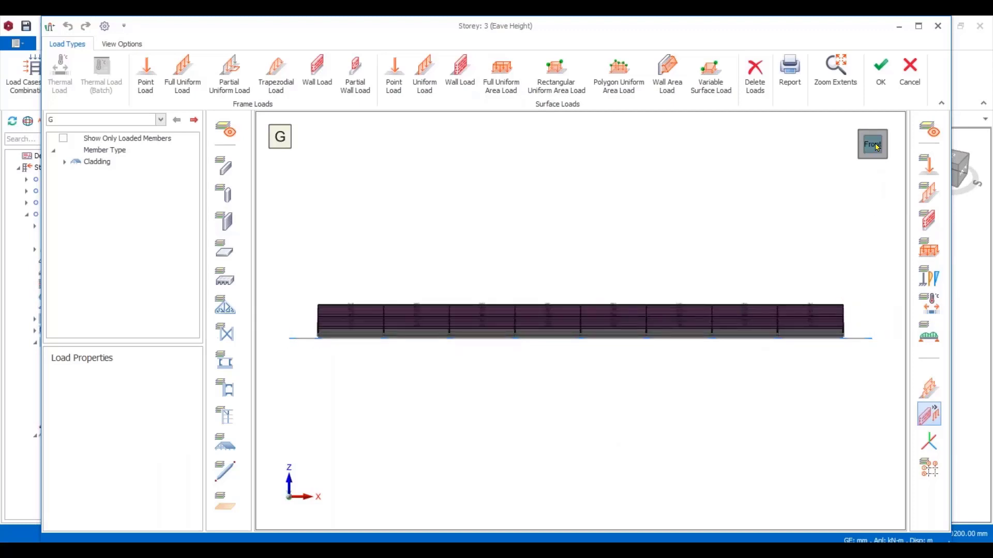
pyautogui.moveTo(776, 361); pyautogui.dragTo(802, 348, button='middle')
pyautogui.moveTo(858, 314); pyautogui.dragTo(292, 260)
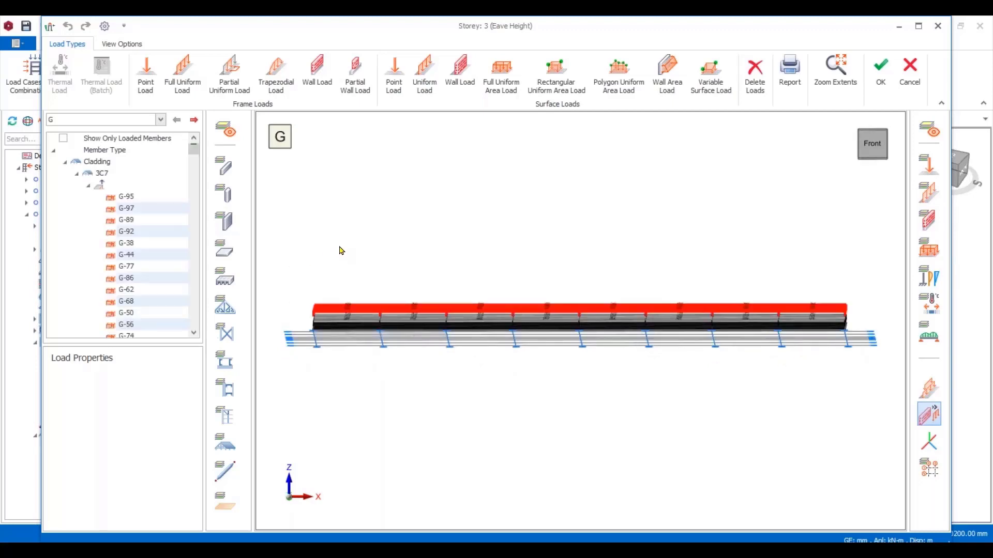
pyautogui.press('Delete')
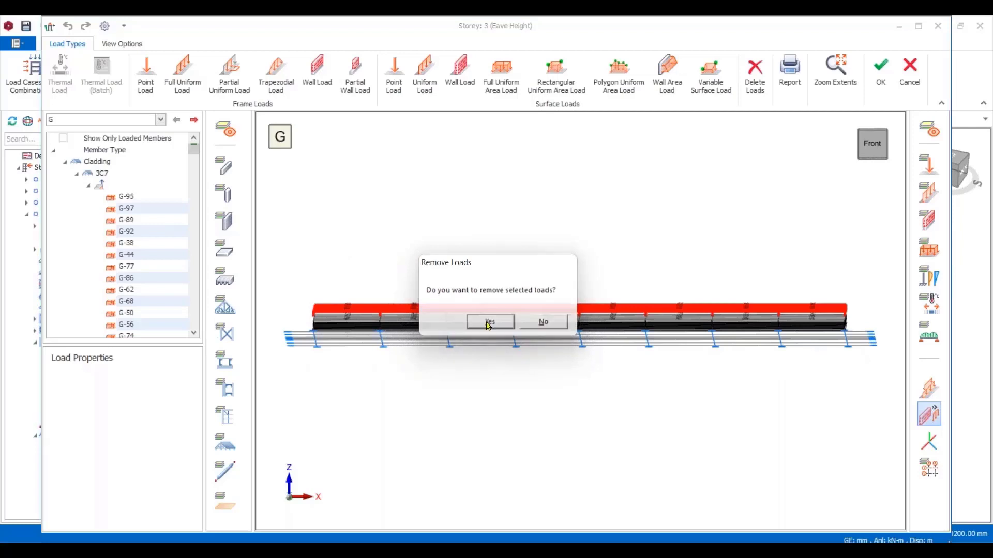
pyautogui.click(485, 323)
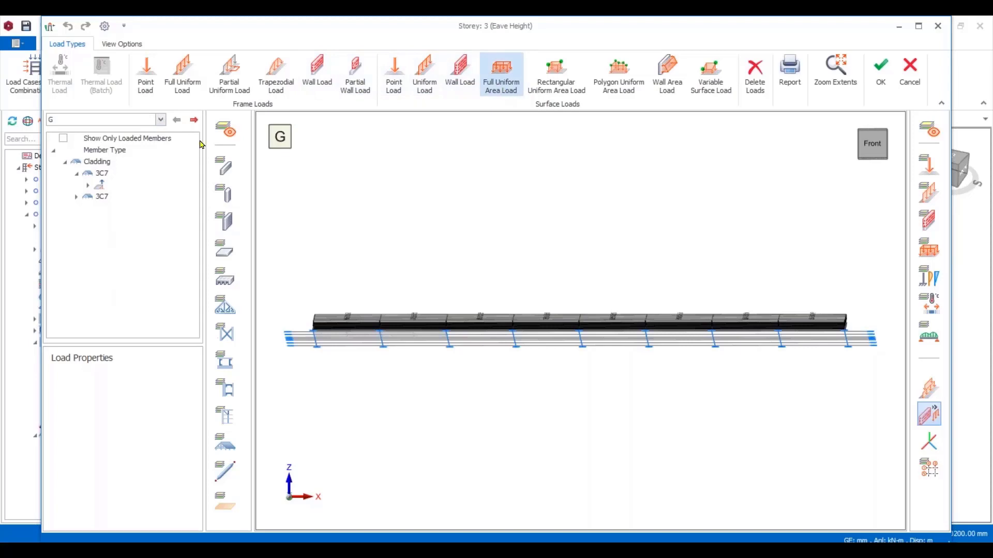
# Switch to load case Q and assign a full uniform gravity area load of 0.60 kN/m2 to roof cladding 3C7.
pyautogui.click(161, 119)
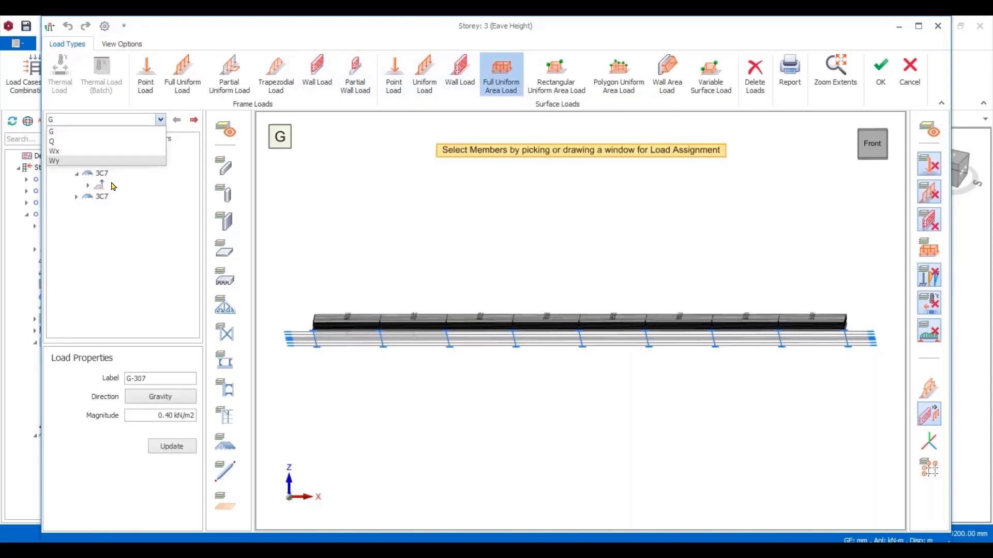
pyautogui.click(57, 142)
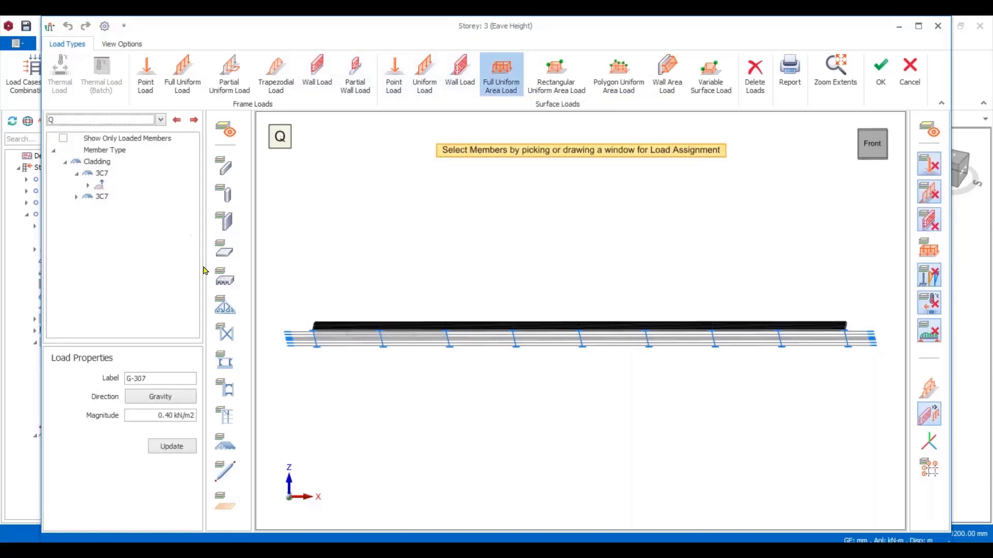
pyautogui.moveTo(151, 419); pyautogui.dragTo(240, 424)
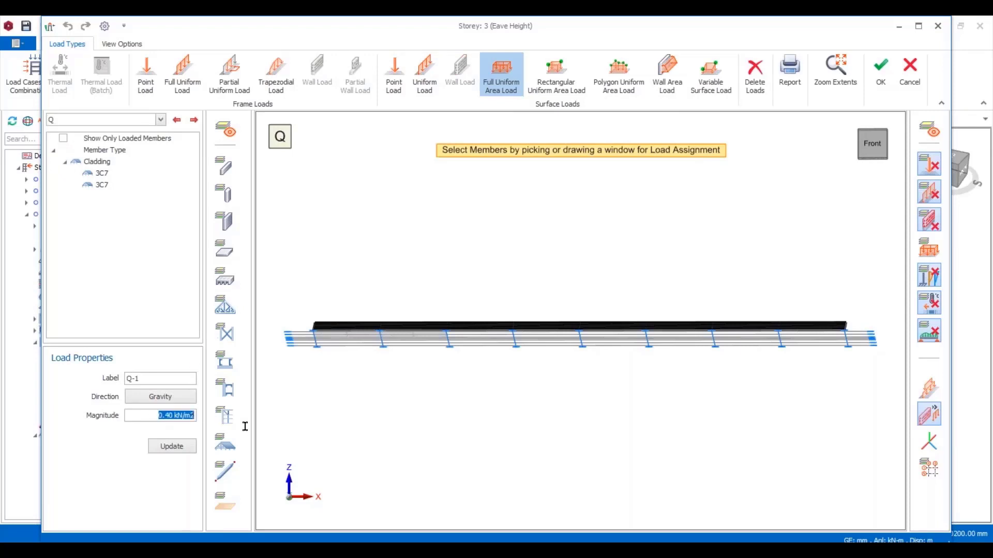
pyautogui.click(169, 415)
pyautogui.press('BackSpace')
pyautogui.write('6')
pyautogui.scroll(-1, 455, 284)
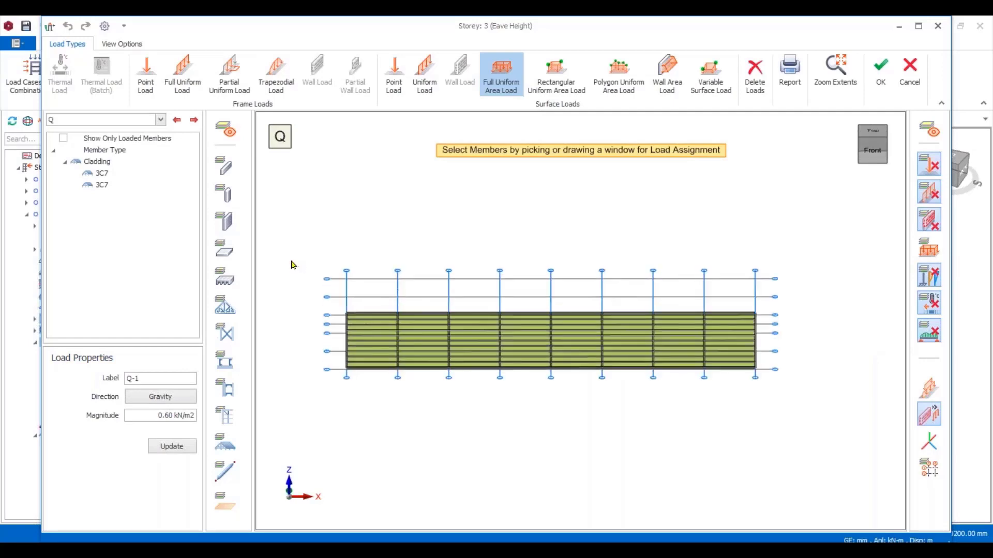
pyautogui.moveTo(292, 261); pyautogui.dragTo(812, 414)
pyautogui.moveTo(781, 391); pyautogui.dragTo(765, 358, button='middle')
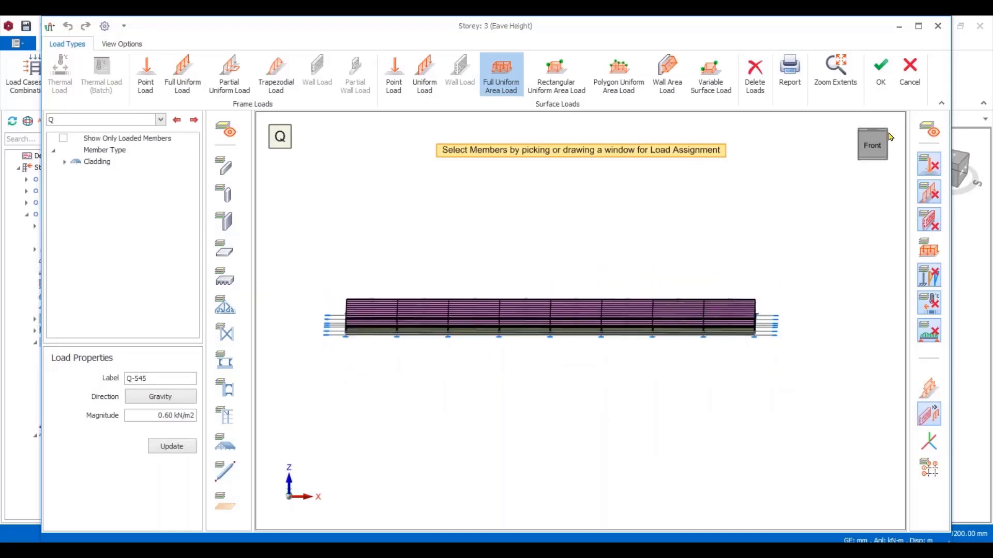
# Exit load assignment and delete the upper layer of Q area loads on cladding 3C7, selecting it from the front view.
pyautogui.click(879, 149)
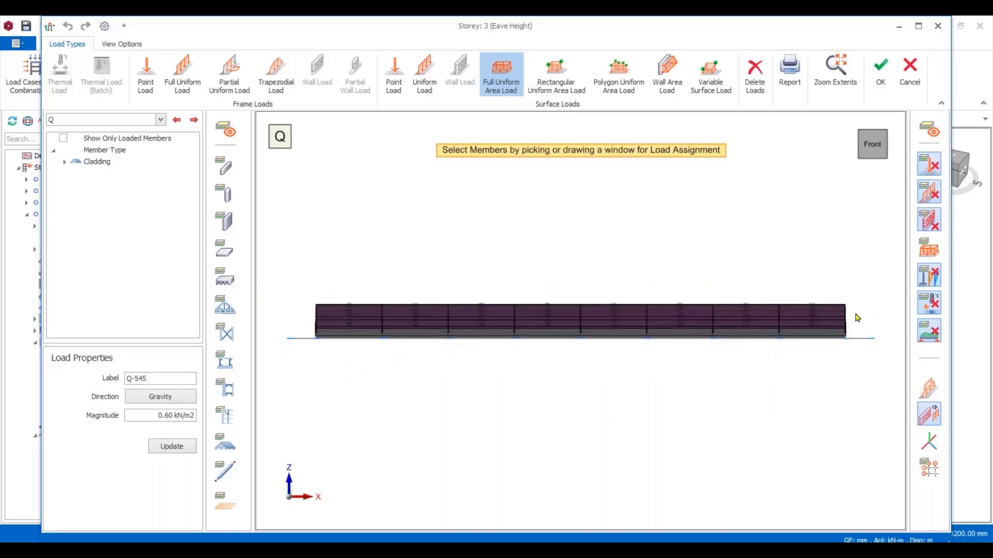
pyautogui.scroll(-3, 714, 309)
pyautogui.moveTo(809, 343); pyautogui.dragTo(806, 339, button='middle')
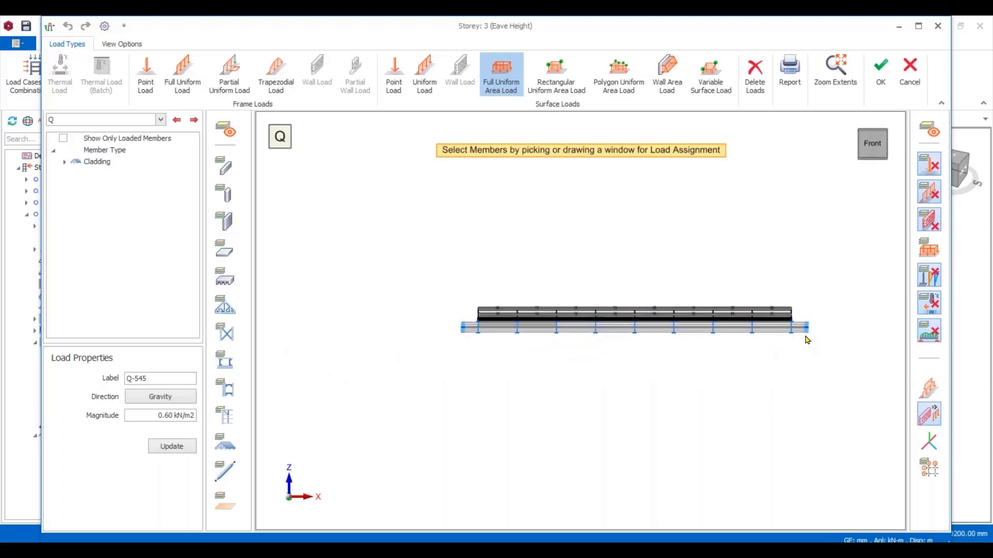
pyautogui.moveTo(798, 312); pyautogui.dragTo(419, 254)
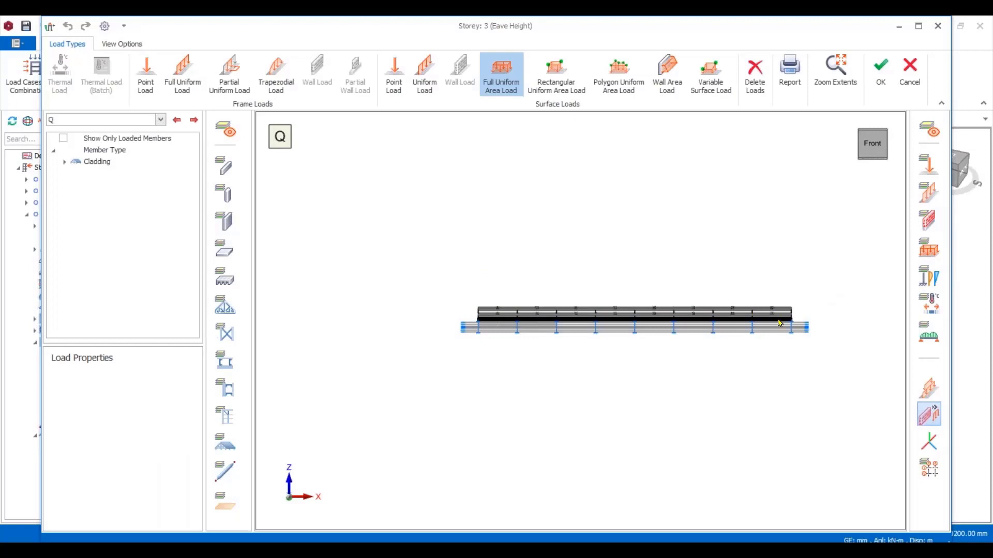
pyautogui.rightClick(792, 306)
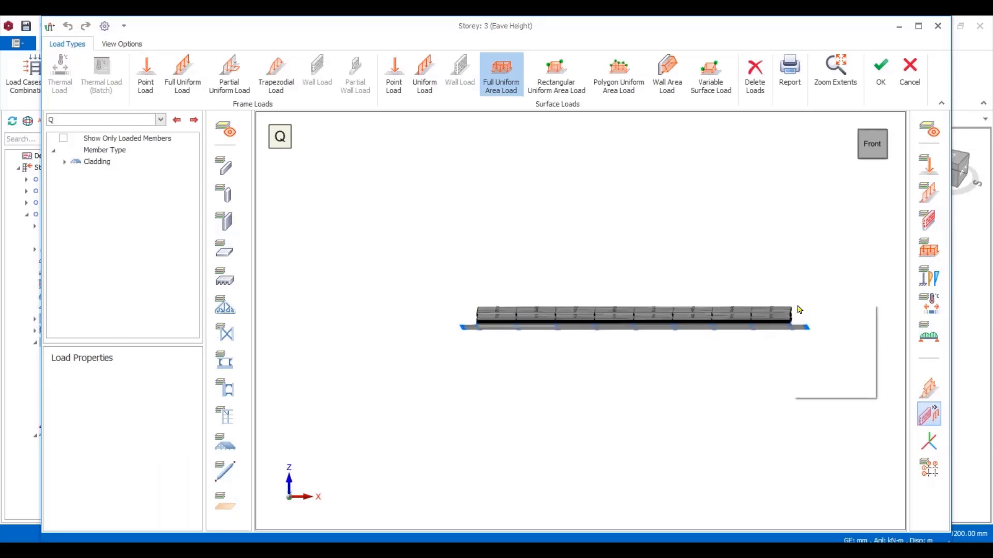
pyautogui.click(781, 281)
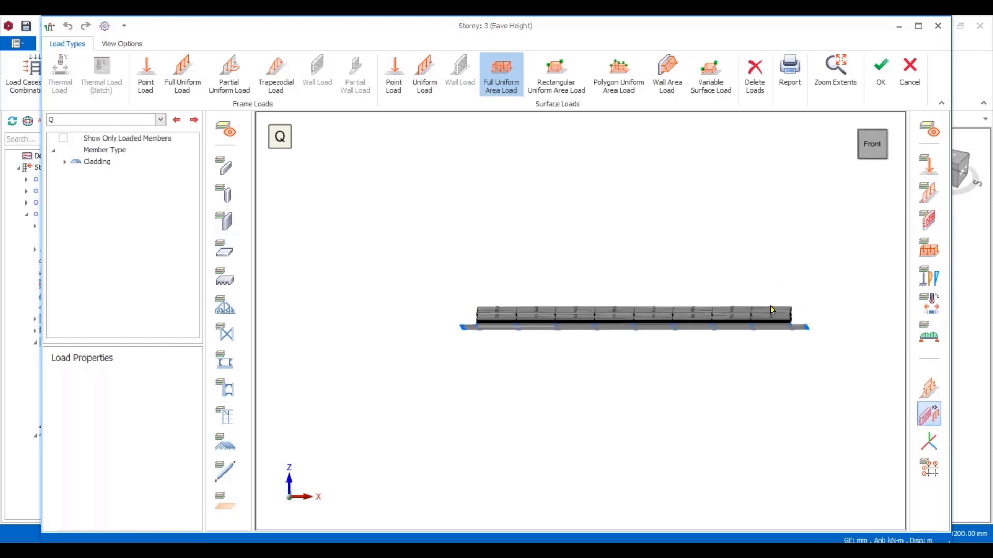
pyautogui.scroll(4, 770, 308)
pyautogui.scroll(-3, 831, 308)
pyautogui.press('Escape')
pyautogui.moveTo(831, 309)
pyautogui.mouseDown(button='middle')
pyautogui.moveTo(821, 315)
pyautogui.moveTo(844, 315)
pyautogui.mouseUp(button='middle')
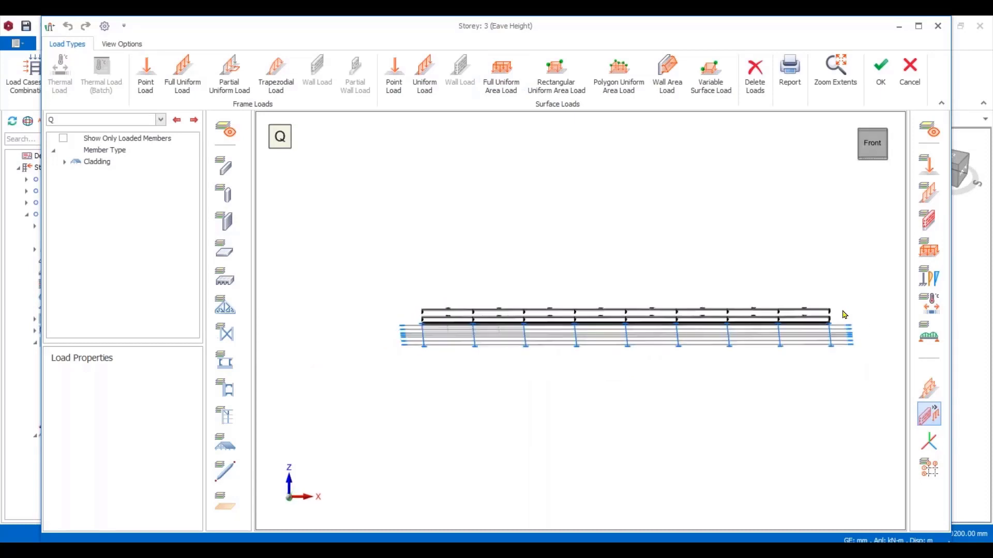
pyautogui.moveTo(839, 312); pyautogui.dragTo(379, 247)
pyautogui.press('Delete')
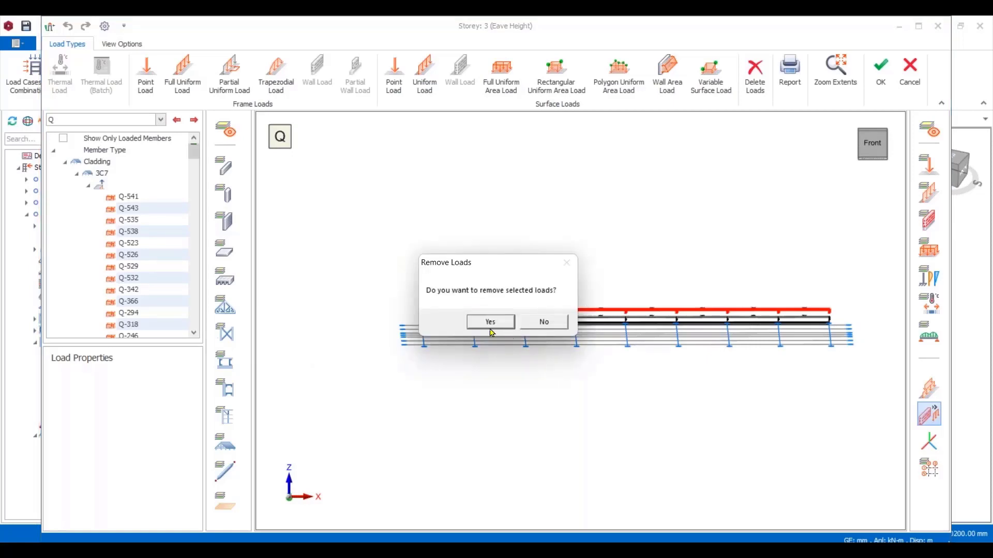
pyautogui.click(488, 324)
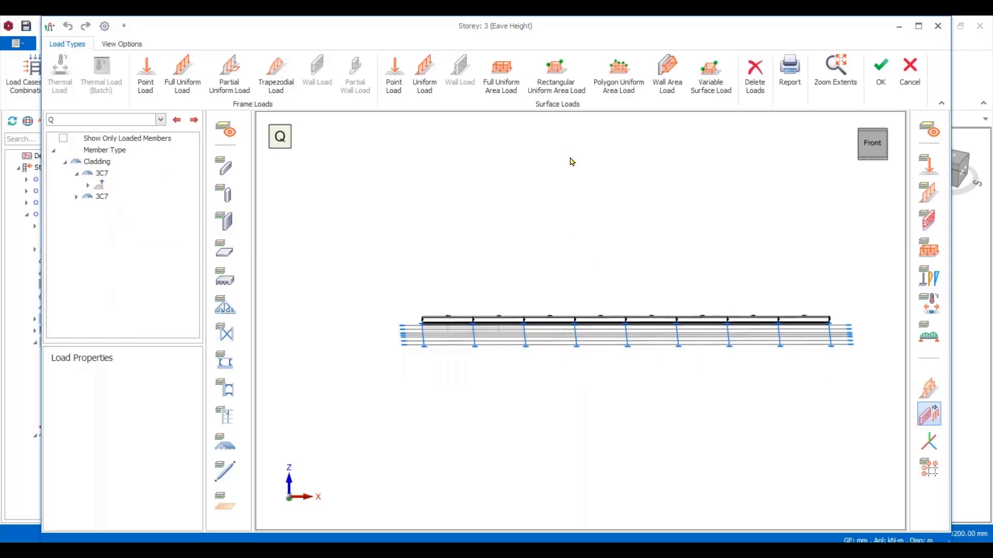
# Clear the member filter to show the whole building and inspect the Q loads on the front roof slope.
pyautogui.rightClick(417, 198)
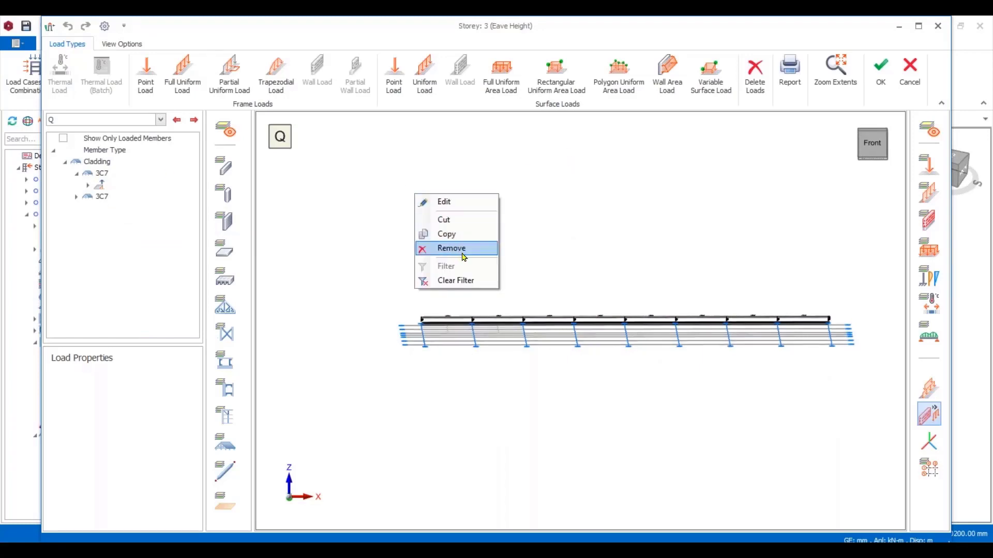
pyautogui.click(455, 281)
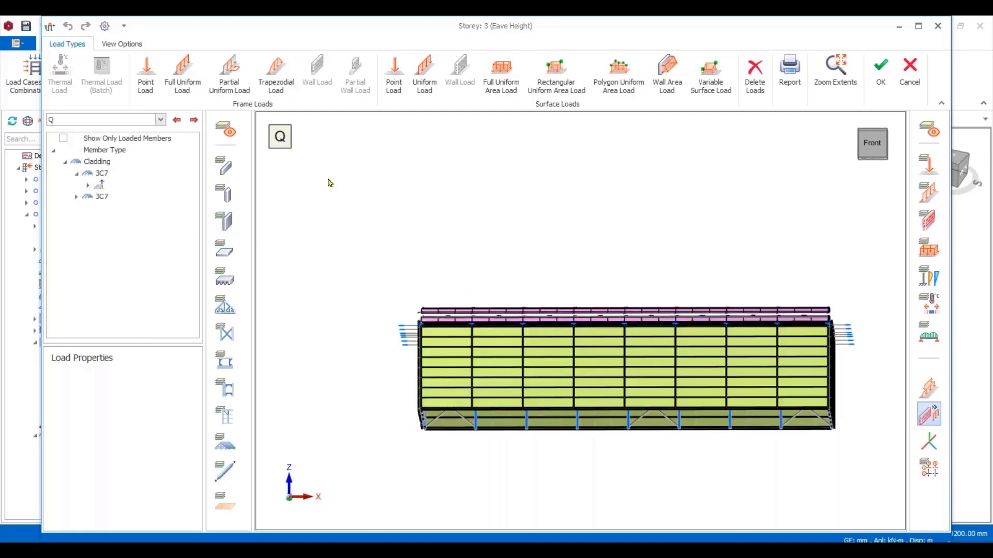
pyautogui.moveTo(611, 254); pyautogui.dragTo(703, 288, button='middle')
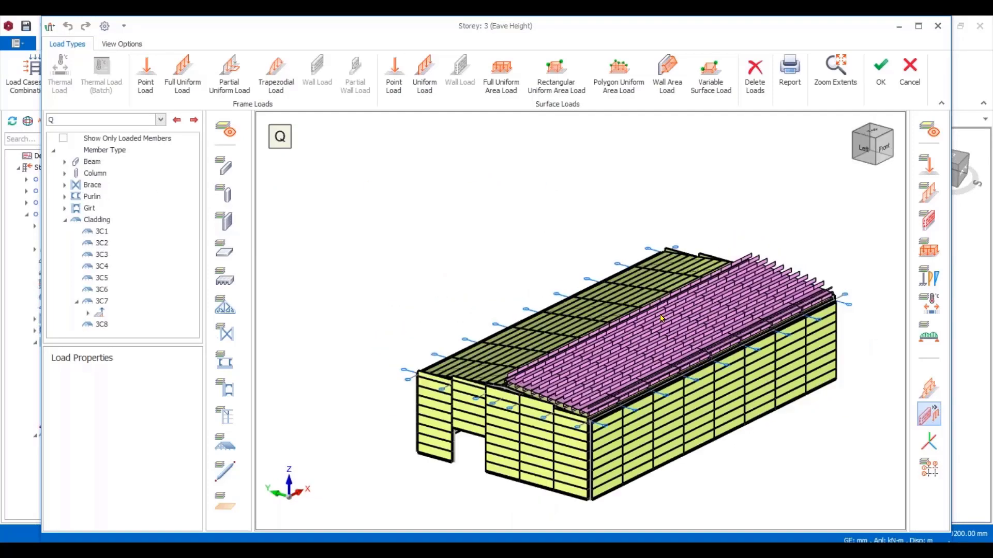
pyautogui.scroll(10, 654, 294)
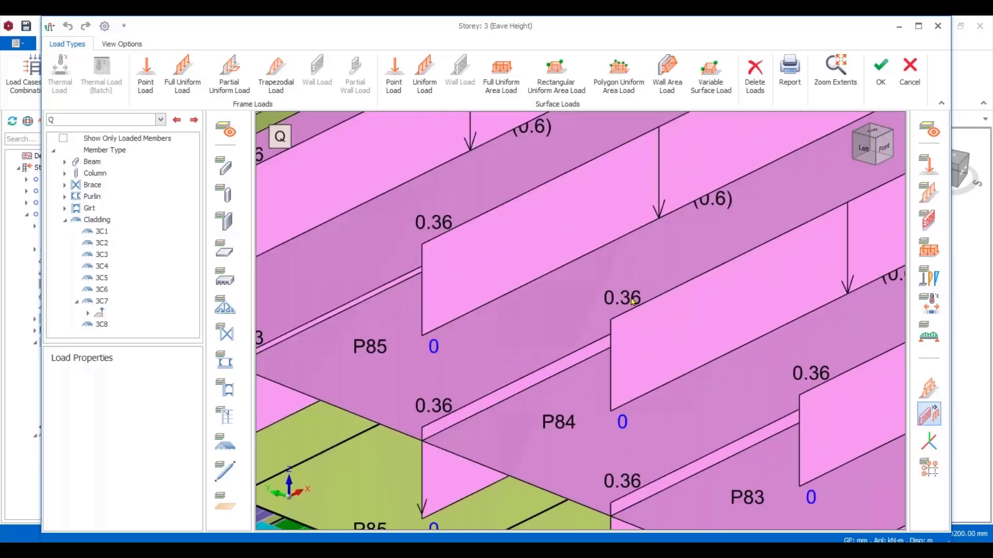
pyautogui.scroll(-6, 632, 301)
pyautogui.scroll(-8, 635, 290)
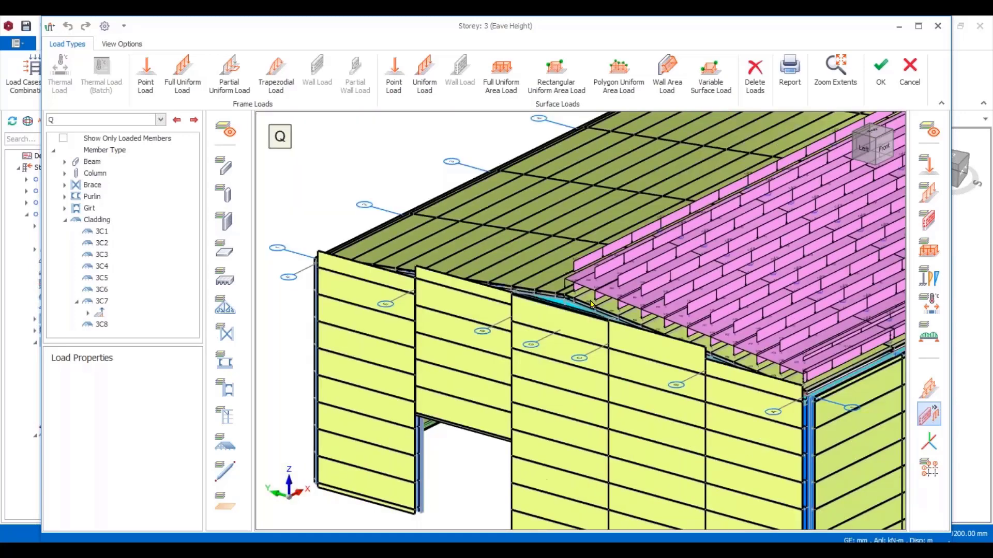
pyautogui.scroll(-2, 611, 298)
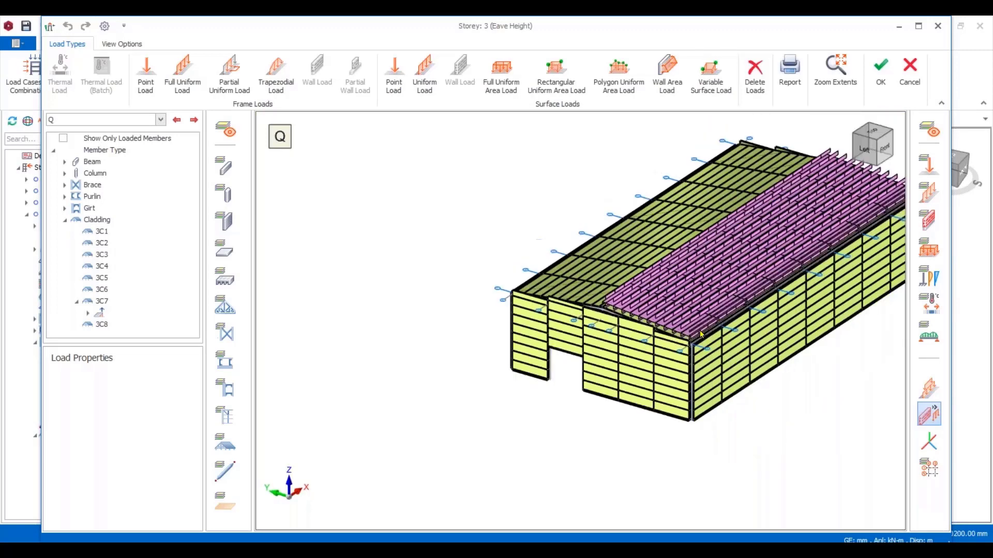
# Isolate roof cladding 3C8 in the 3D view.
pyautogui.click(100, 325)
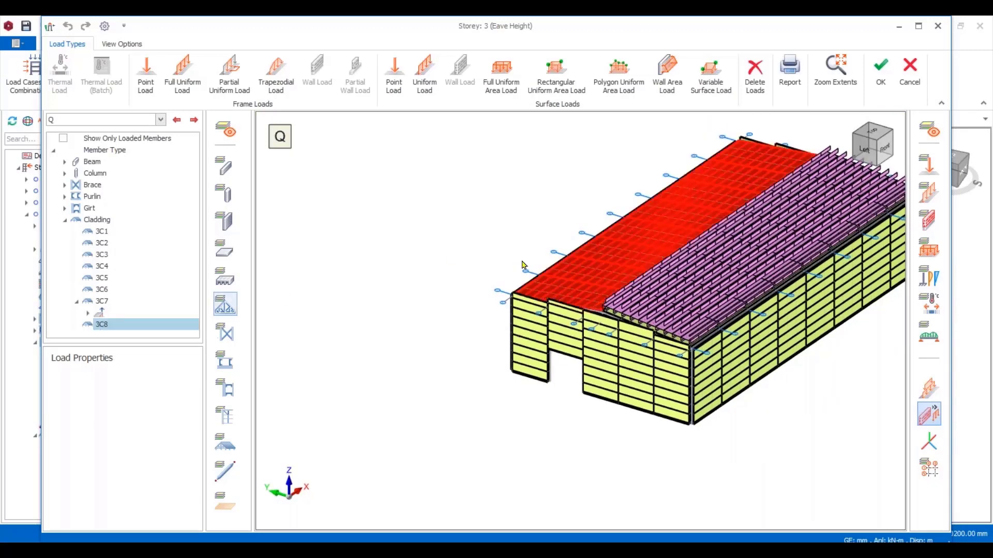
pyautogui.rightClick(104, 324)
pyautogui.click(145, 327)
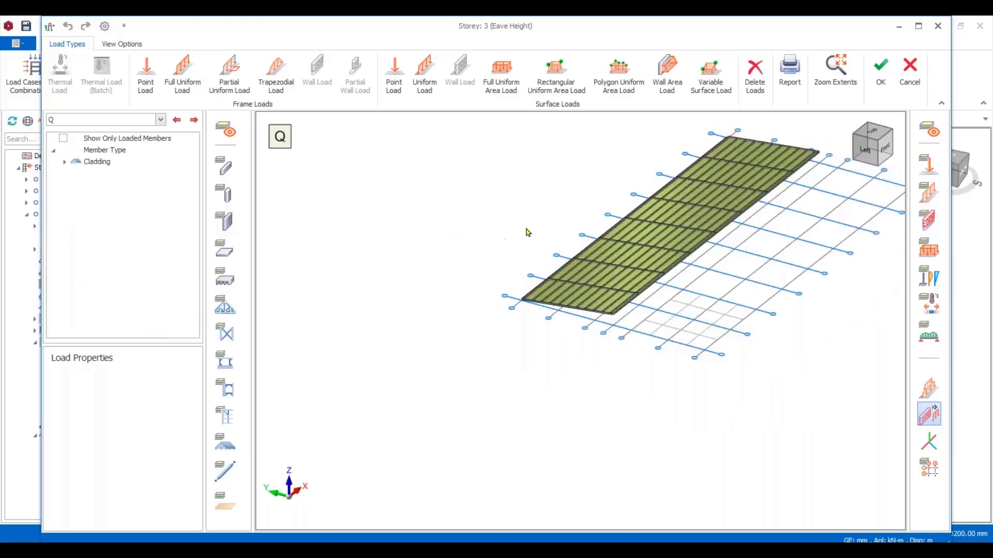
pyautogui.moveTo(530, 226); pyautogui.dragTo(448, 264, button='middle')
# Switch to load case G, assign a full uniform gravity area load of 0.40 kN/m2 to roof cladding 3C8, and inspect it.
pyautogui.click(504, 77)
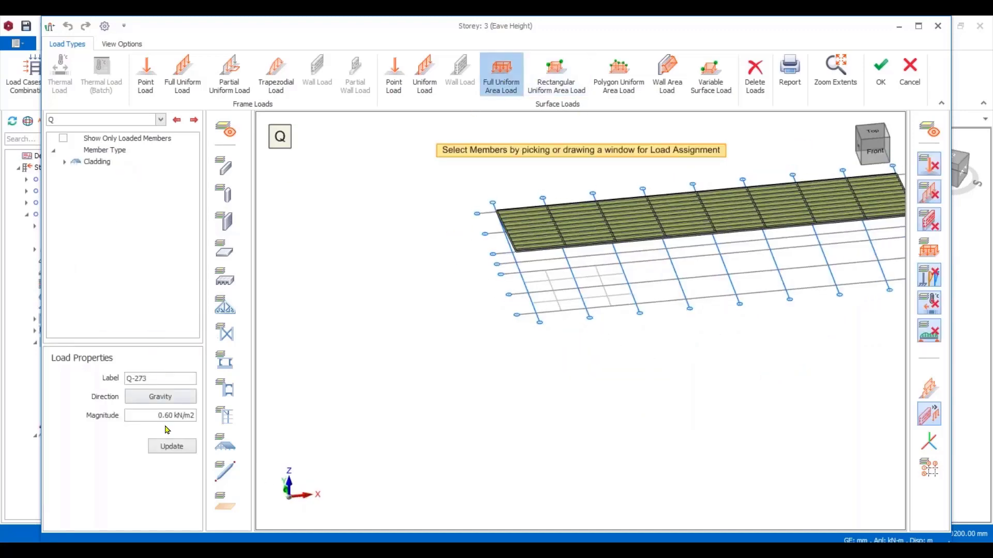
pyautogui.click(161, 119)
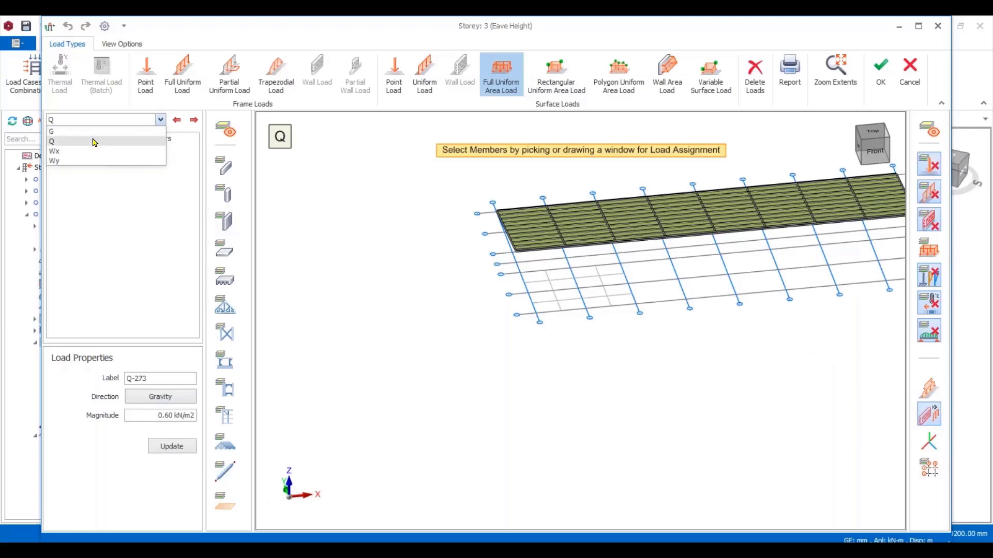
pyautogui.click(71, 143)
pyautogui.click(154, 416)
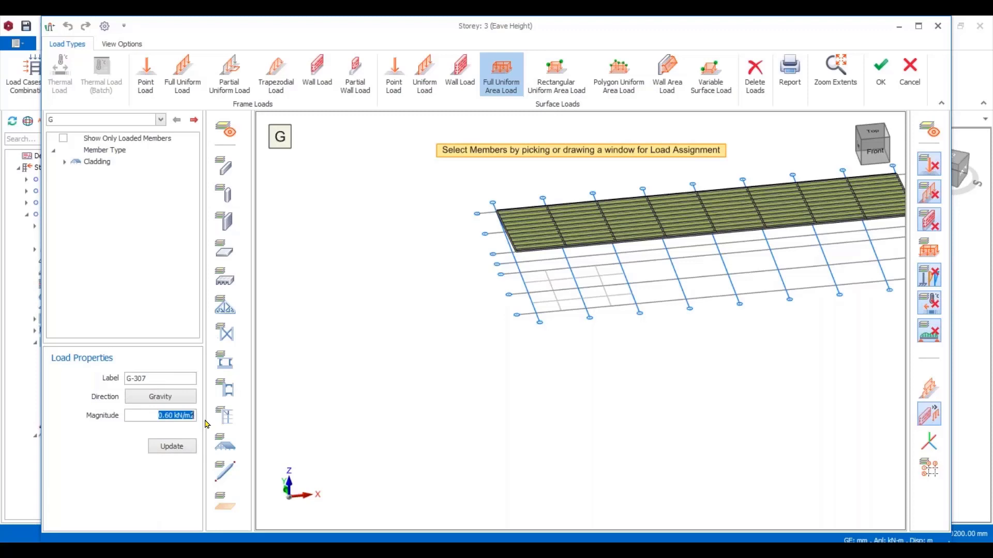
pyautogui.write('0')
pyautogui.scroll(-3, 455, 336)
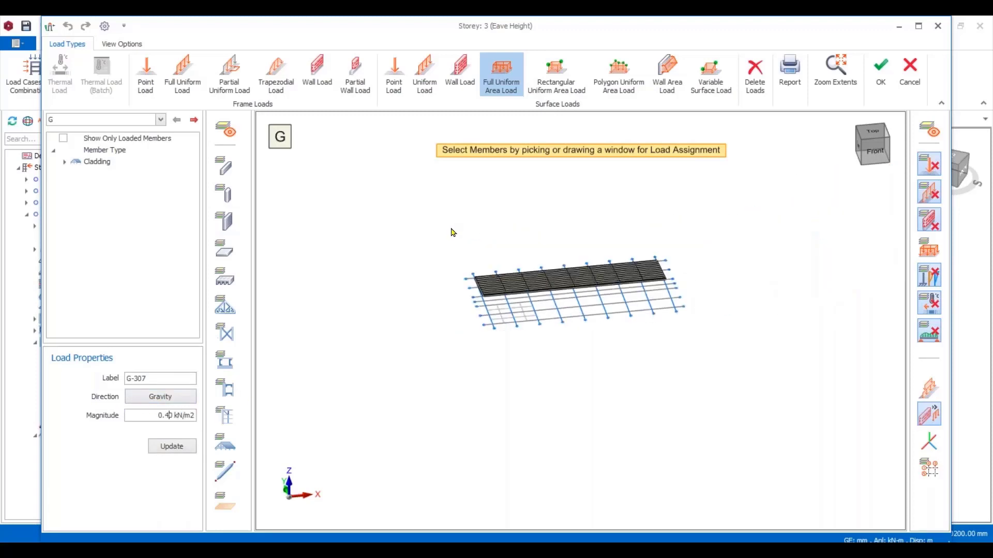
pyautogui.moveTo(452, 227); pyautogui.dragTo(692, 299)
pyautogui.scroll(5, 627, 296)
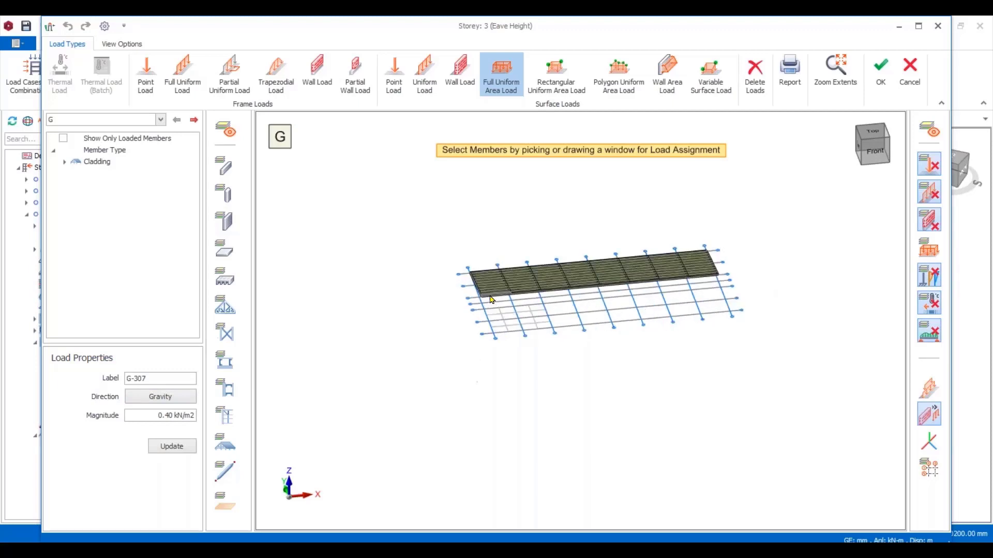
pyautogui.moveTo(522, 328); pyautogui.dragTo(499, 336, button='middle')
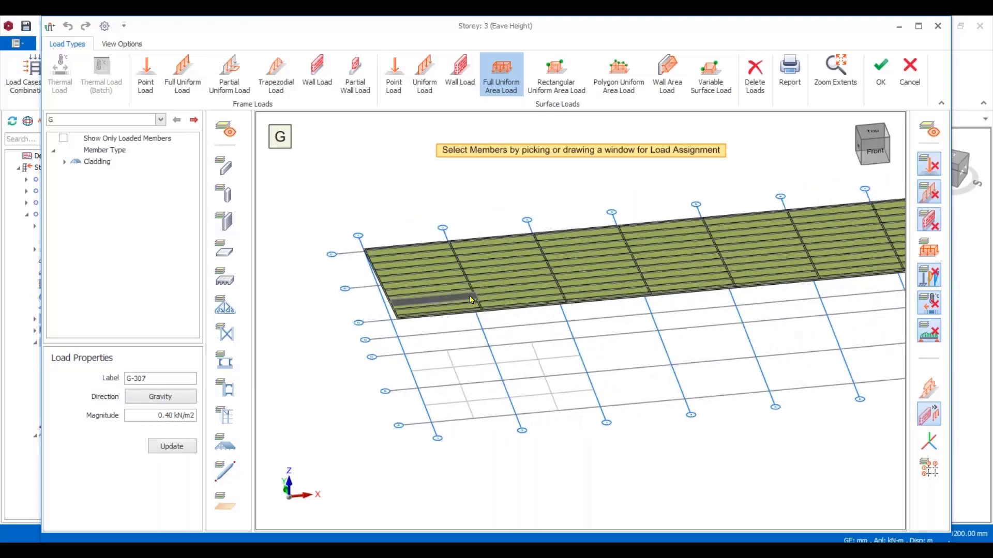
pyautogui.scroll(-1, 448, 274)
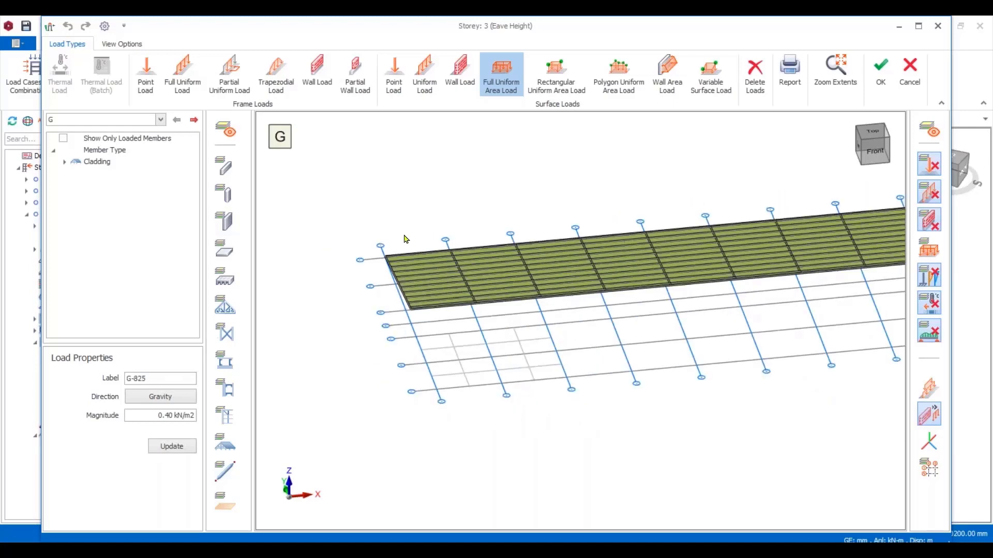
pyautogui.scroll(3, 401, 275)
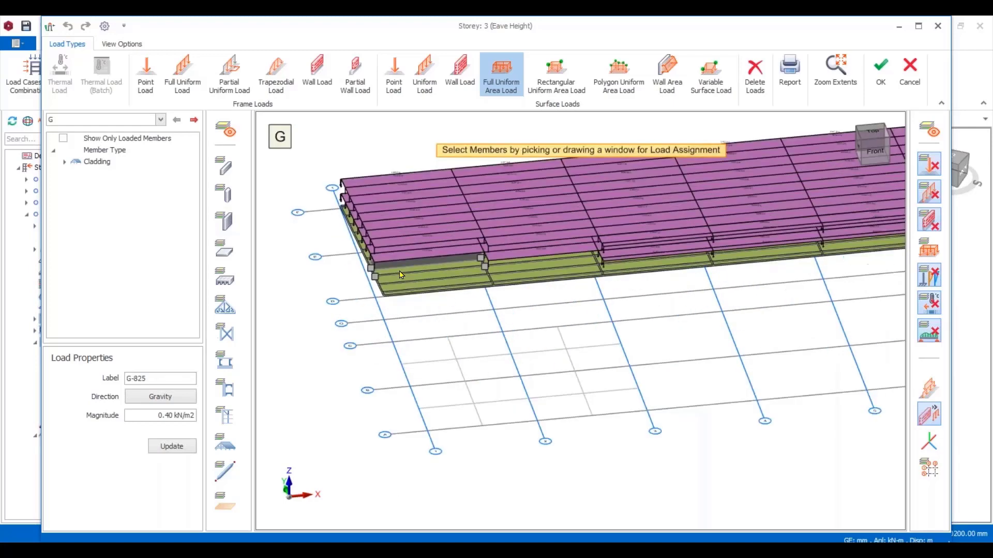
pyautogui.scroll(-5, 525, 186)
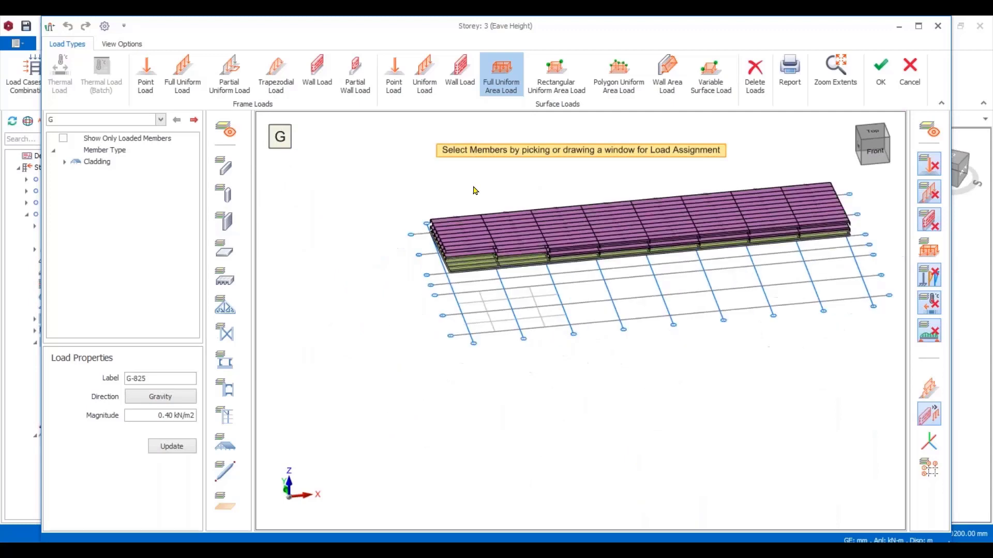
# Delete all area loads from the listed purlins and claddings across the load cases.
pyautogui.click(754, 74)
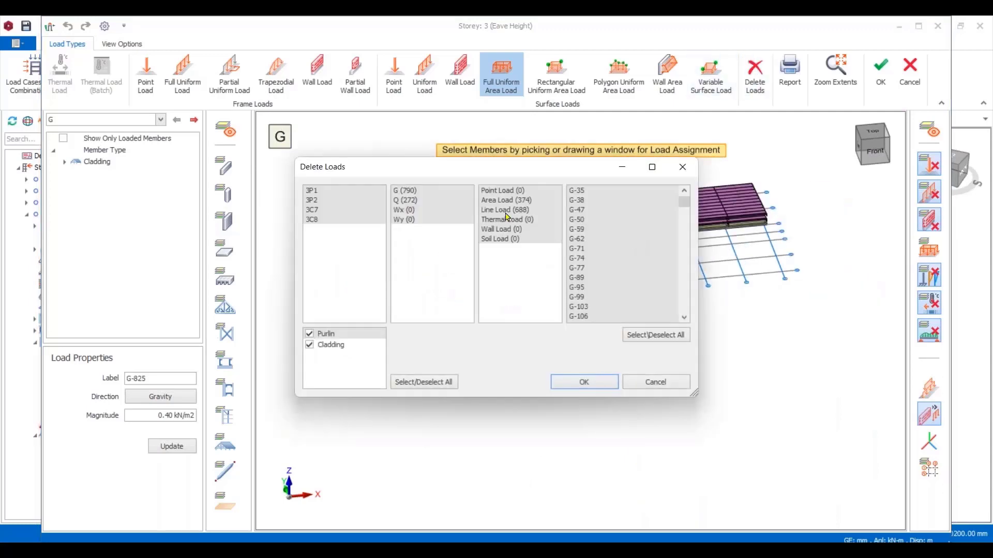
pyautogui.click(518, 203)
pyautogui.click(584, 383)
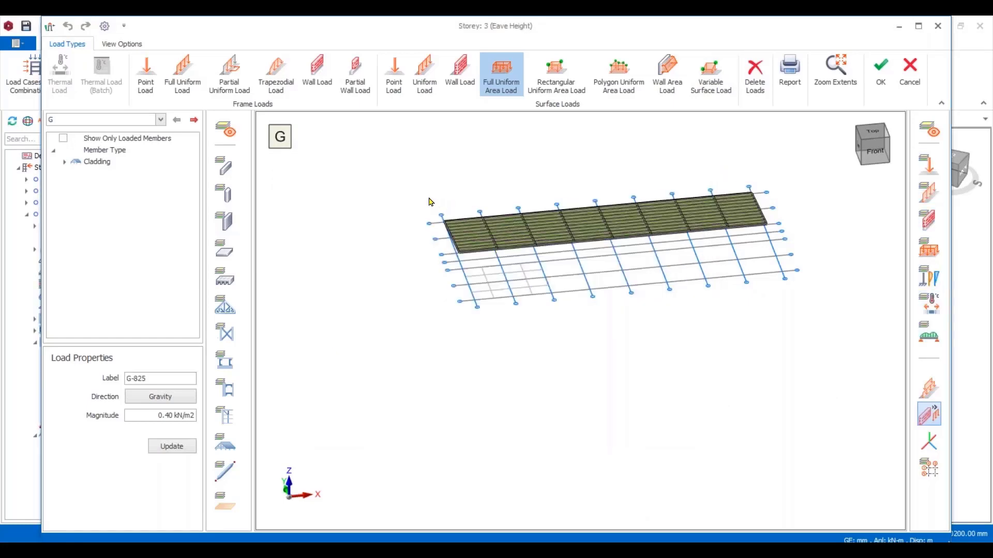
# Try to reassign the 0.40 kN/m2 full uniform area load to roof cladding 3C8 in load case G.
pyautogui.moveTo(398, 168); pyautogui.dragTo(848, 300)
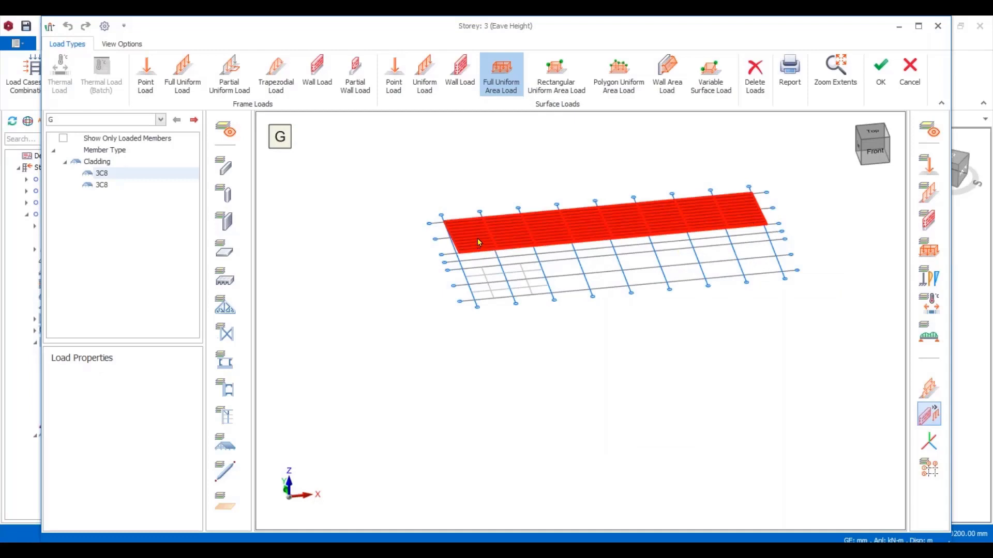
pyautogui.scroll(2, 486, 209)
pyautogui.press('Escape')
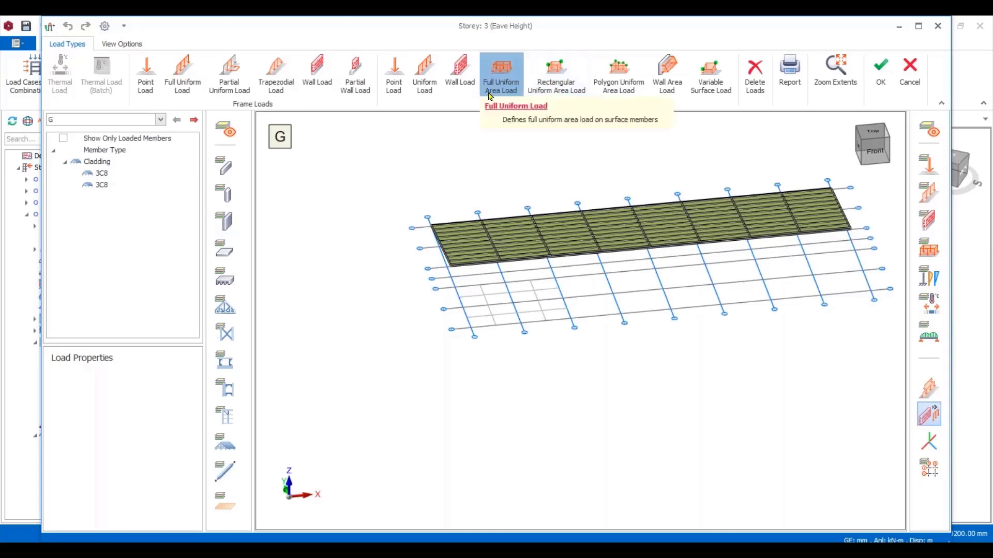
# Keep load case G active and highlight each of the two 3C8 cladding entries to compare them in the model.
pyautogui.click(507, 84)
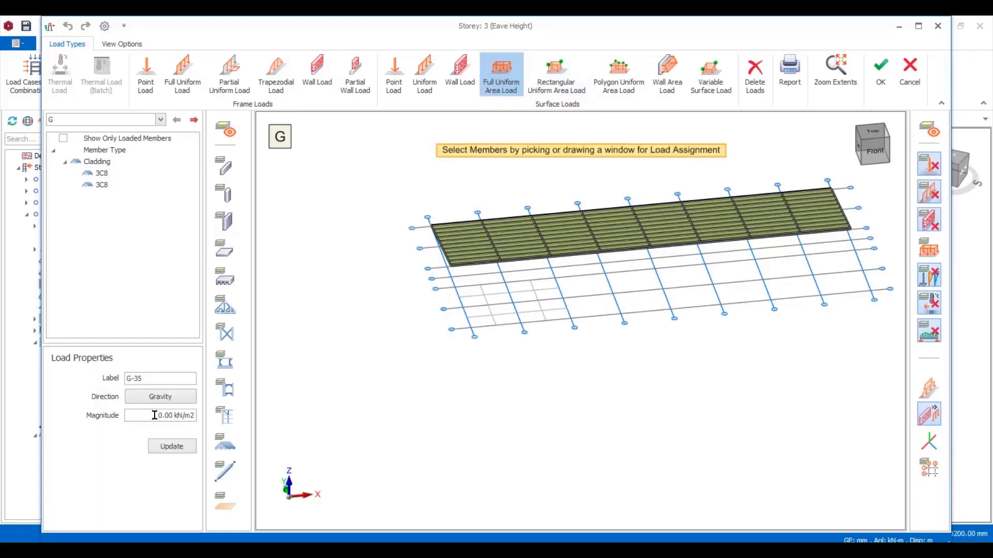
pyautogui.click(162, 120)
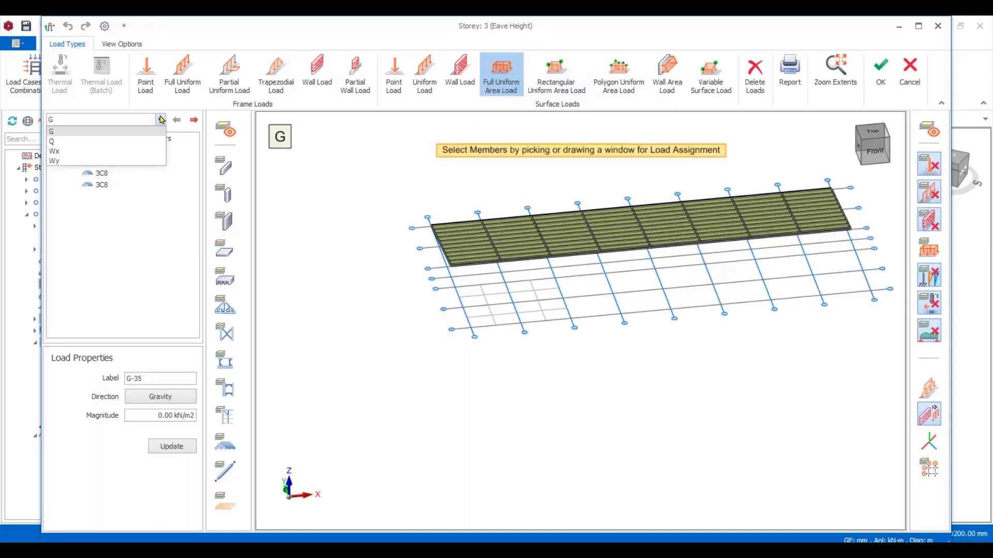
pyautogui.click(120, 132)
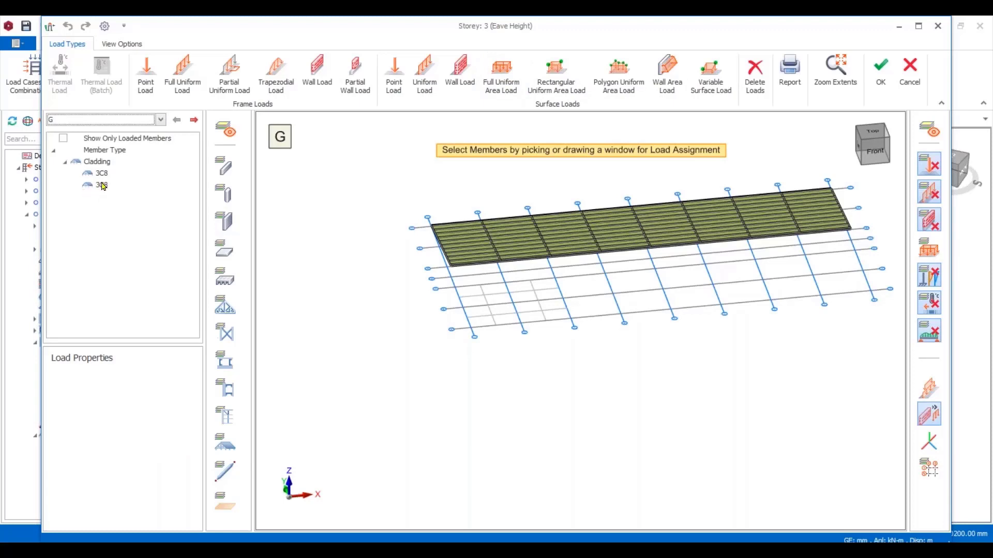
pyautogui.click(102, 185)
pyautogui.click(101, 174)
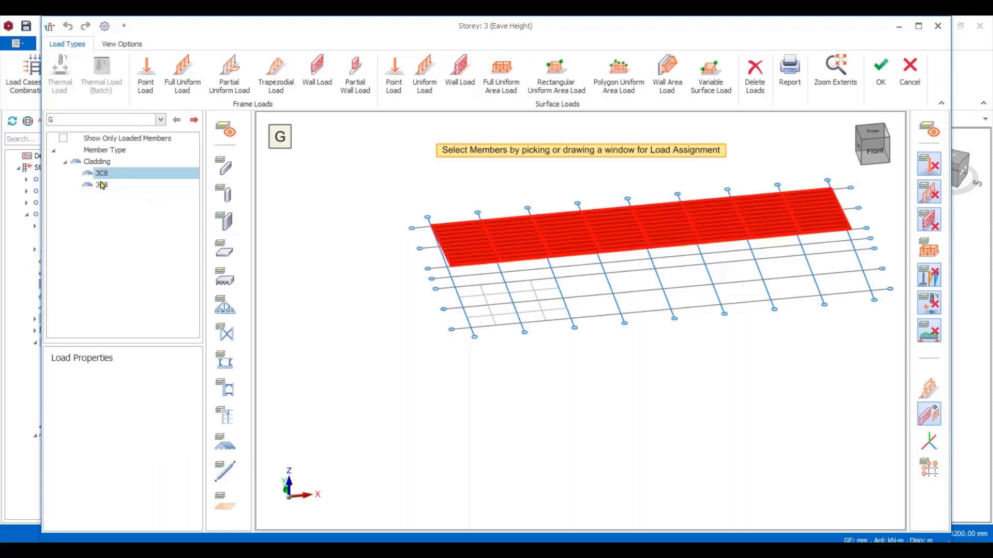
pyautogui.click(102, 187)
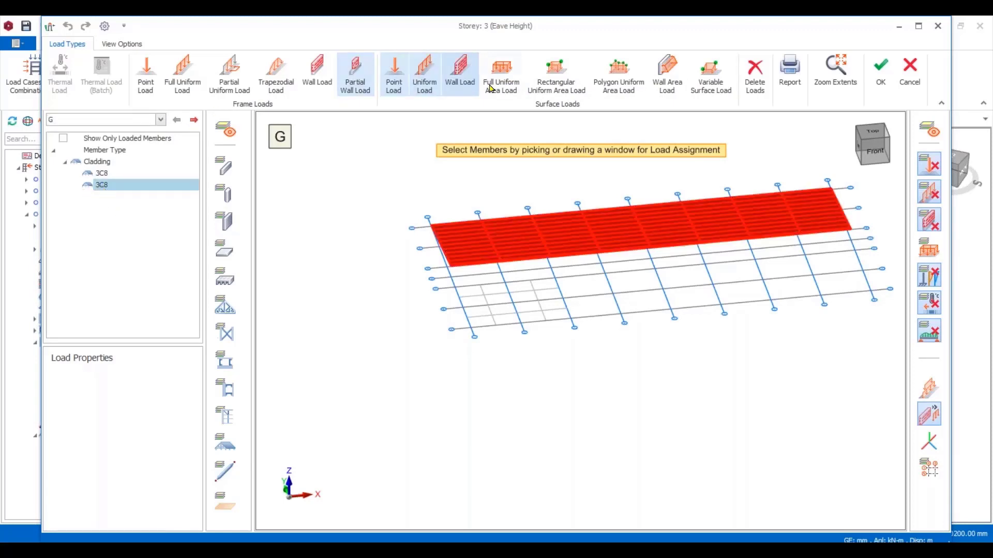
pyautogui.click(465, 79)
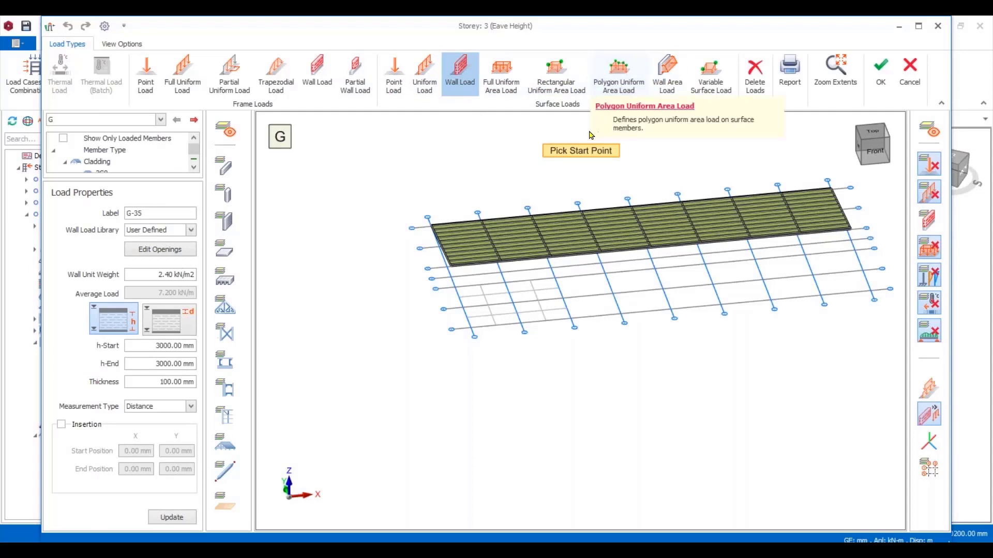
pyautogui.click(500, 78)
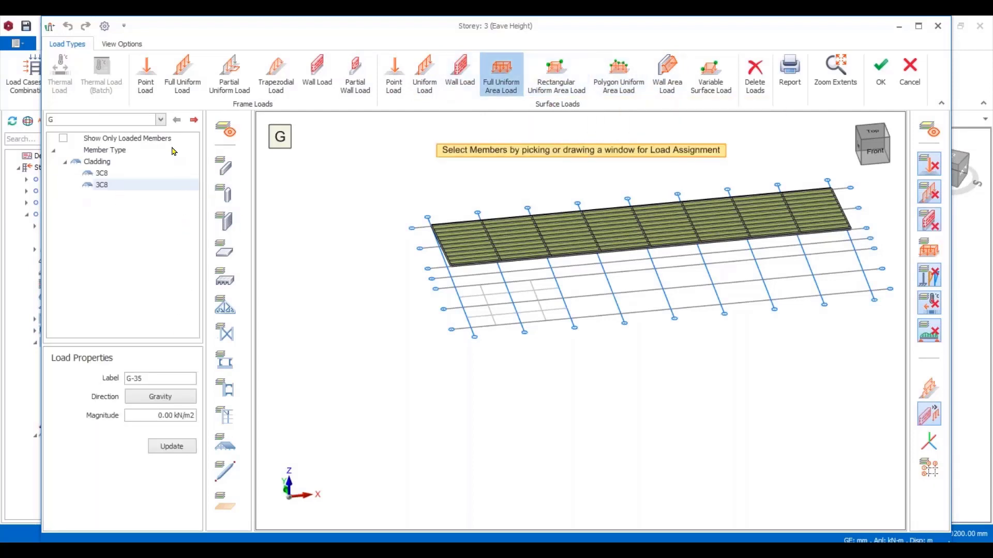
pyautogui.rightClick(360, 217)
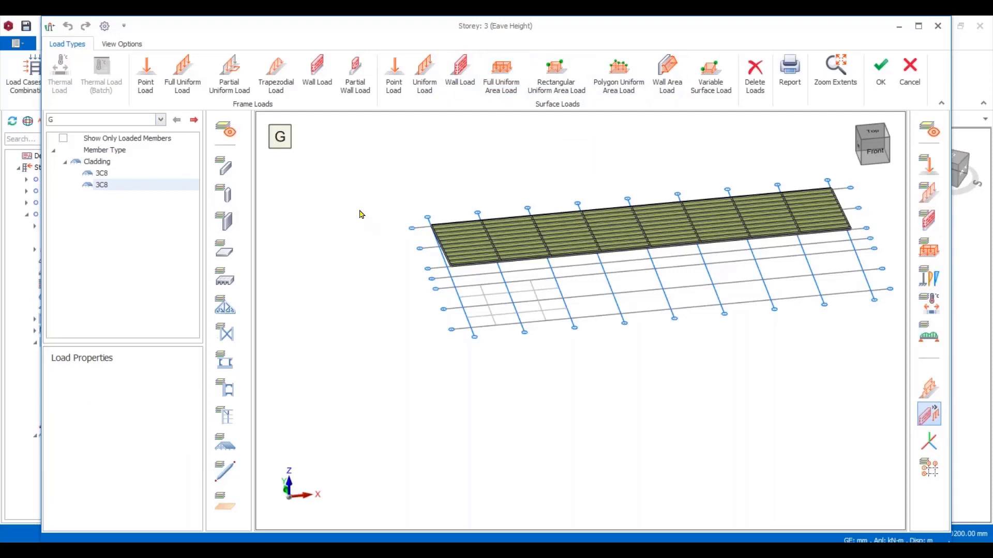
# Clear the member isolation to show the whole building with all its member types.
pyautogui.rightClick(360, 212)
pyautogui.click(393, 248)
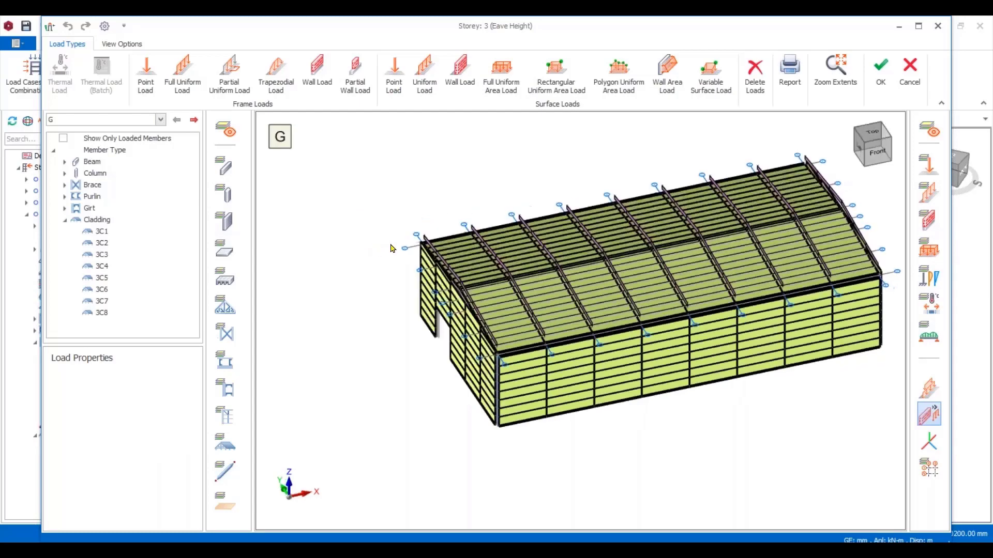
pyautogui.click(102, 233)
pyautogui.click(103, 313)
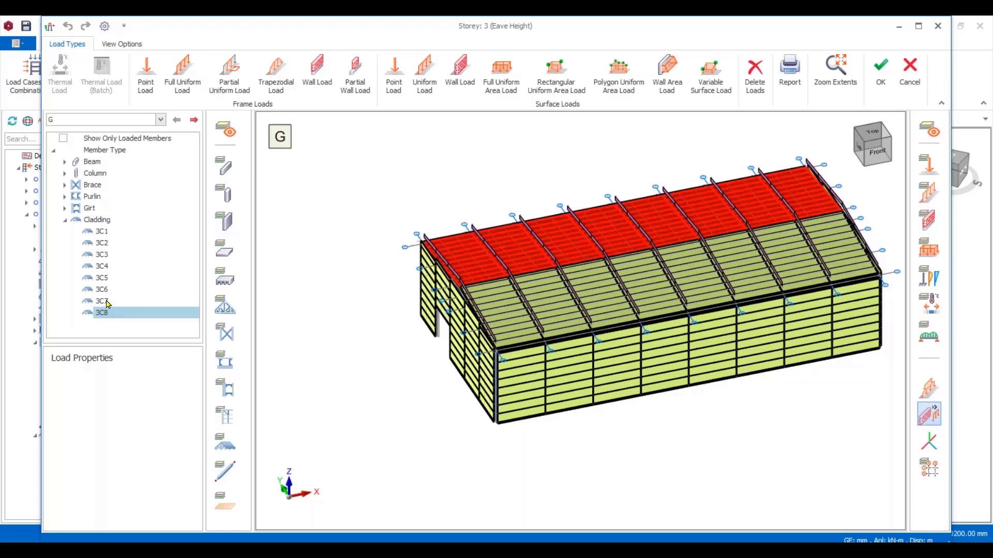
pyautogui.click(107, 301)
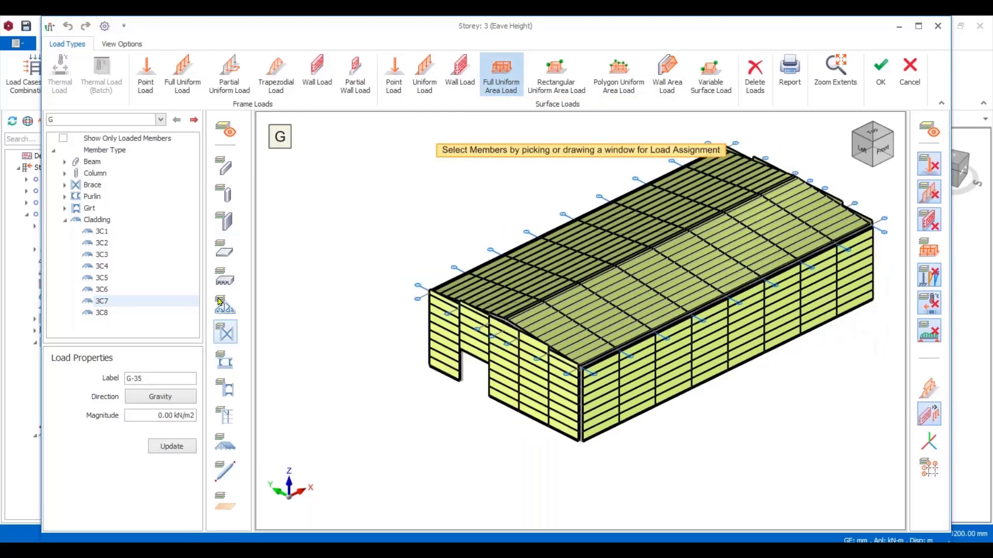
pyautogui.click(507, 81)
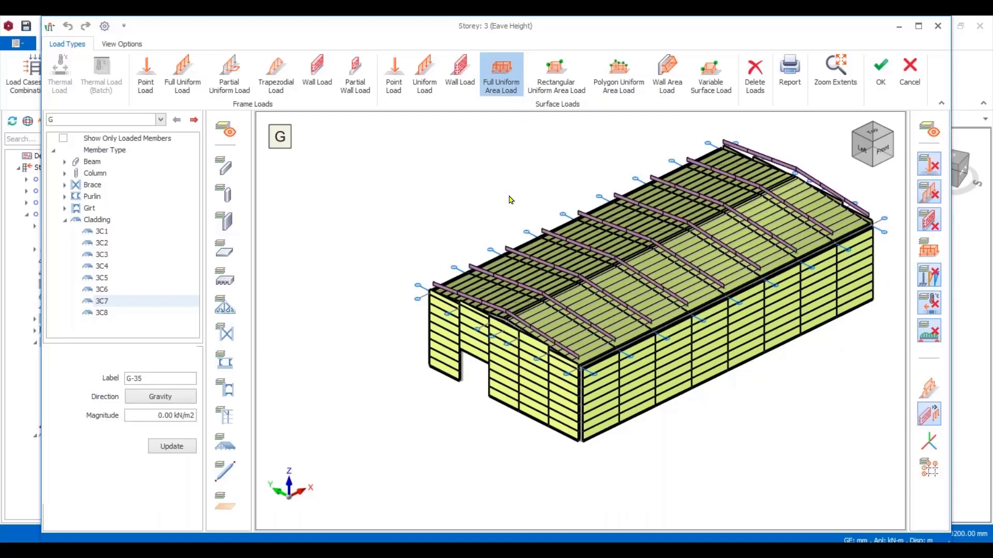
pyautogui.moveTo(441, 228); pyautogui.dragTo(409, 209, button='middle')
pyautogui.click(101, 313)
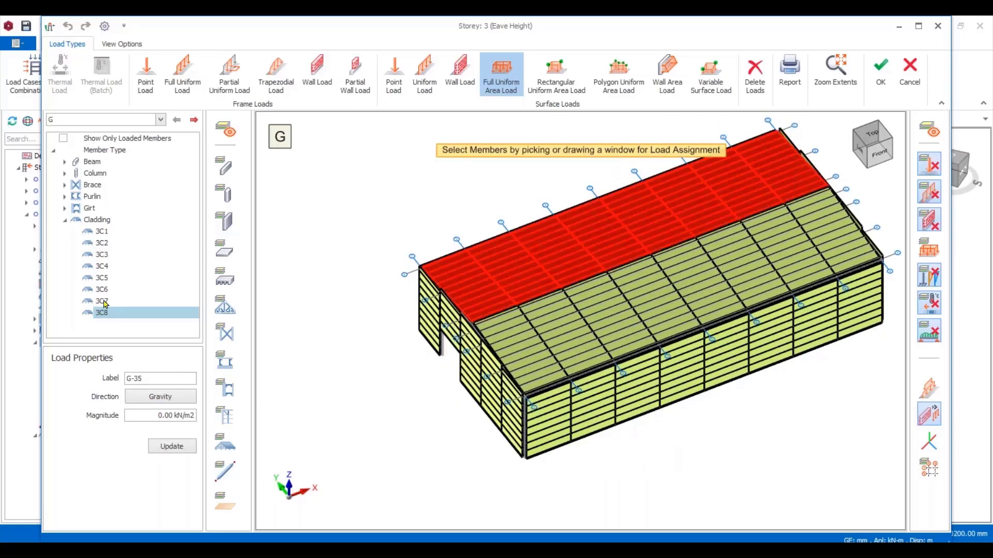
pyautogui.moveTo(439, 359); pyautogui.dragTo(469, 316, button='middle')
pyautogui.click(910, 73)
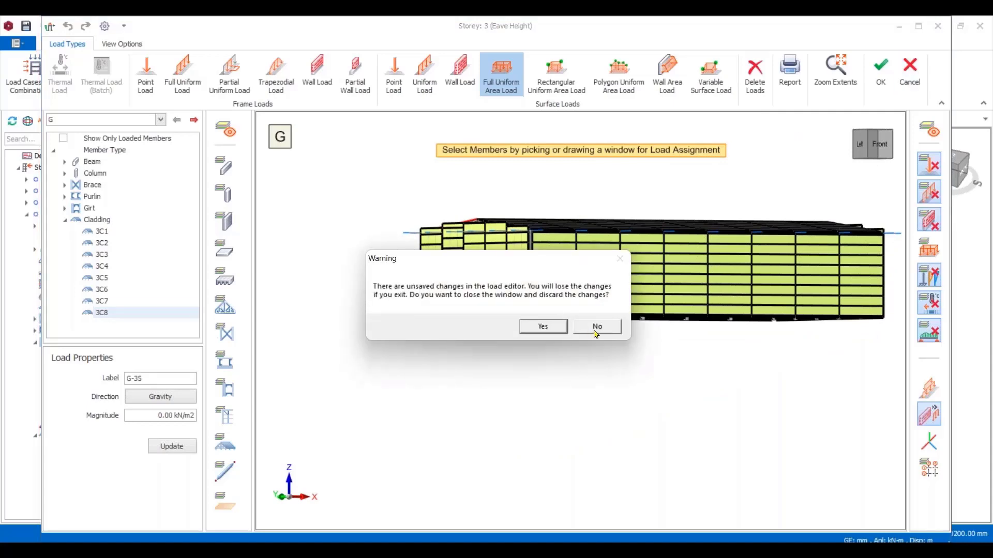
pyautogui.click(542, 327)
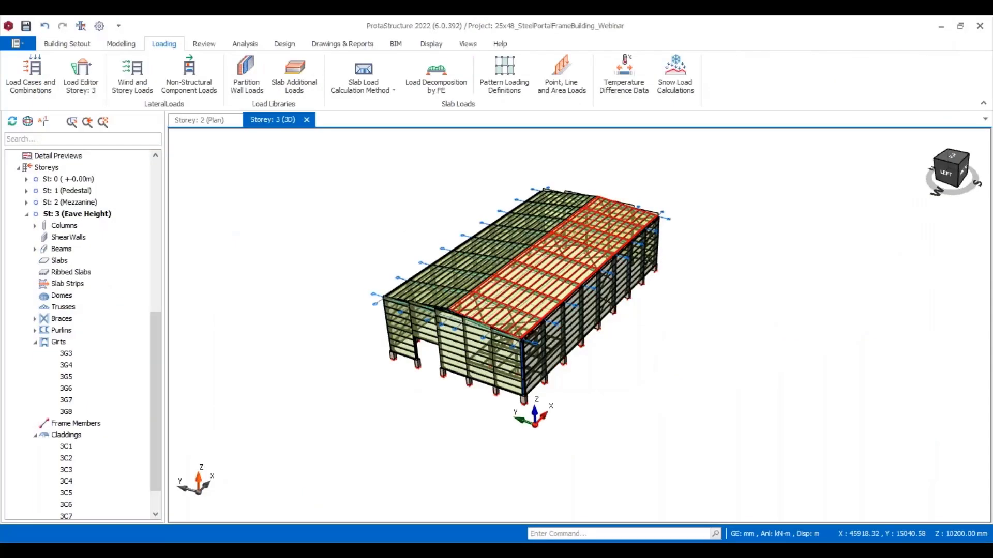
# Reopen the load editor for Storey 3 and isolate roof cladding 3C7 in the 3D view.
pyautogui.click(90, 77)
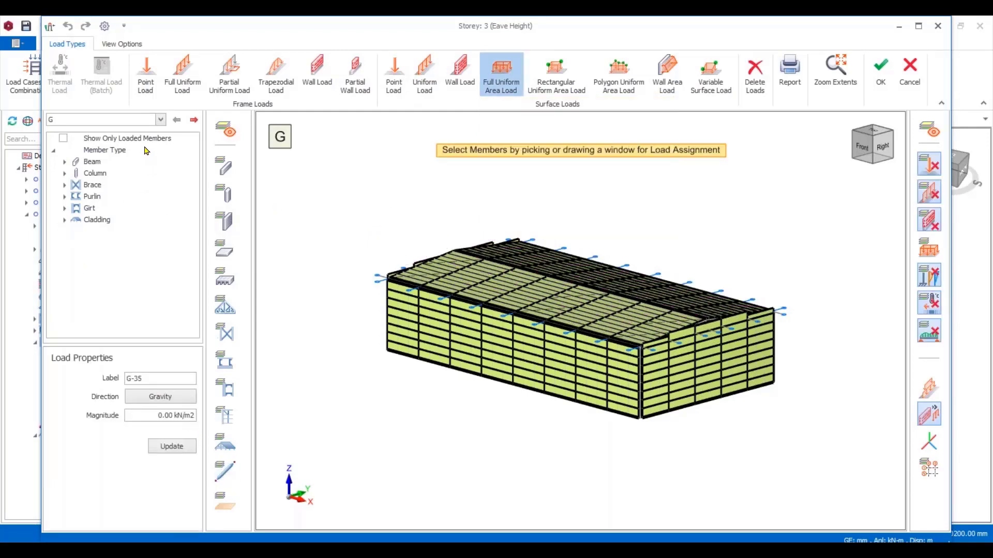
pyautogui.click(64, 220)
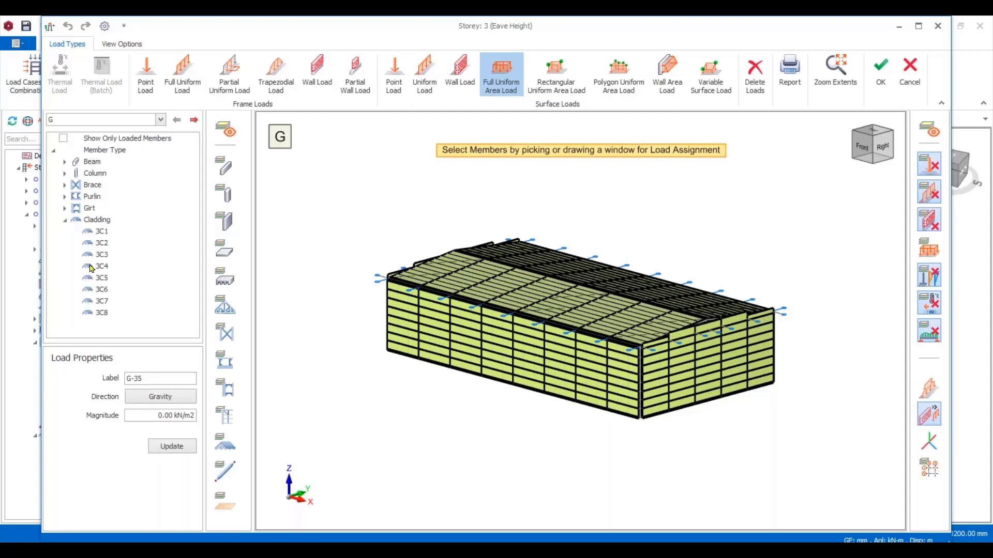
pyautogui.click(102, 301)
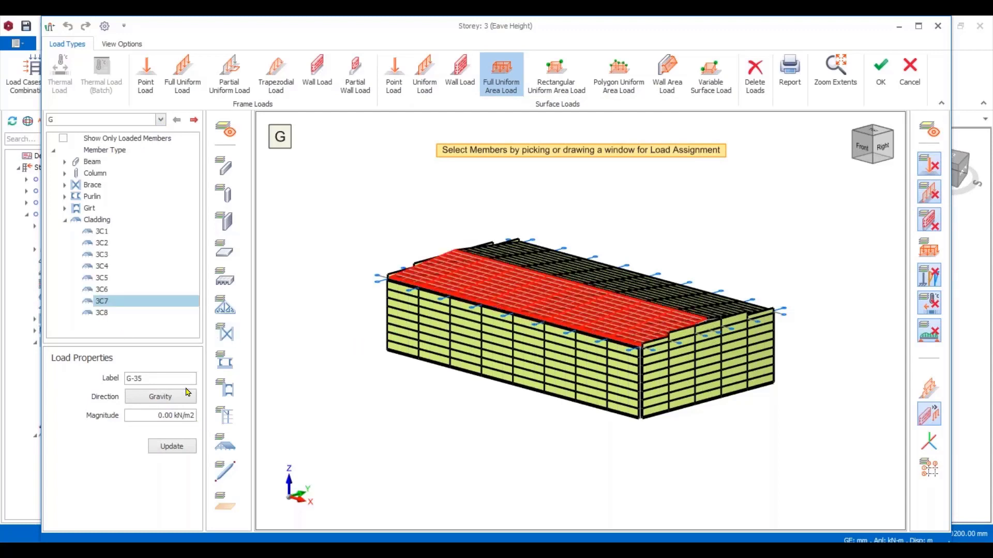
pyautogui.rightClick(156, 299)
pyautogui.click(190, 307)
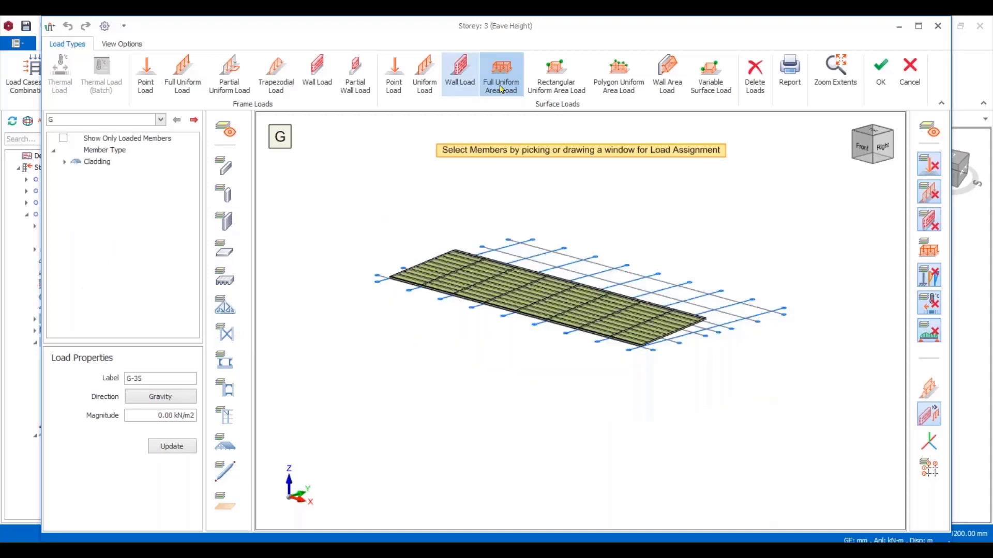
# Assign a full uniform area load of 0.40 kN/m2 in the gravity direction to cladding 3C7 for load case G.
pyautogui.click(150, 414)
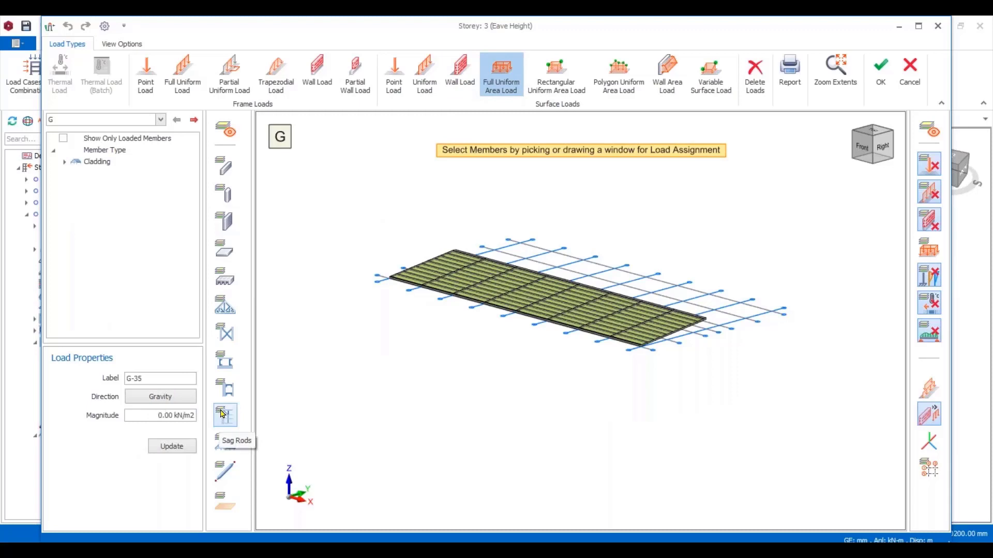
pyautogui.write('.4')
pyautogui.moveTo(358, 201); pyautogui.dragTo(738, 398)
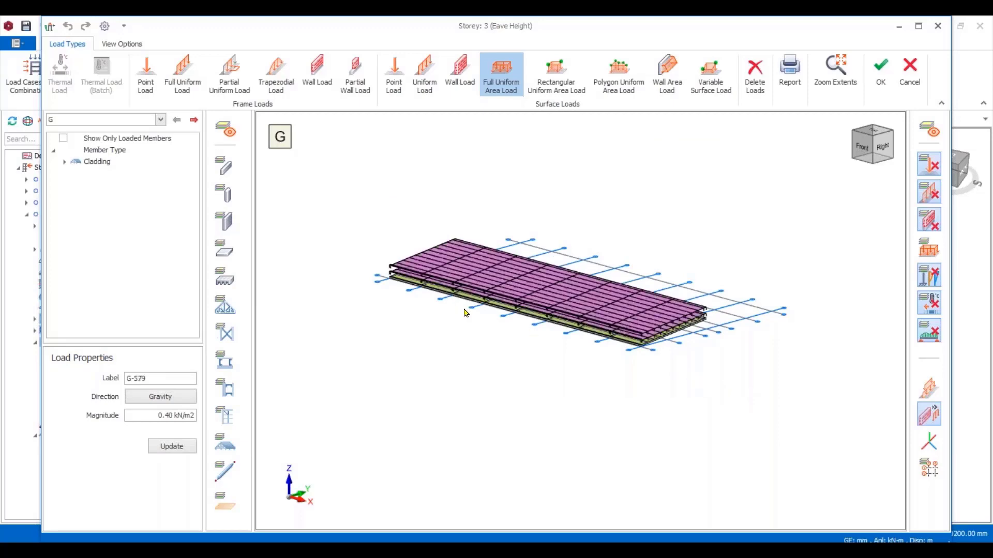
# Delete the upper duplicate layer of area loads above cladding 3C7 in load case G, viewed from the front.
pyautogui.click(866, 149)
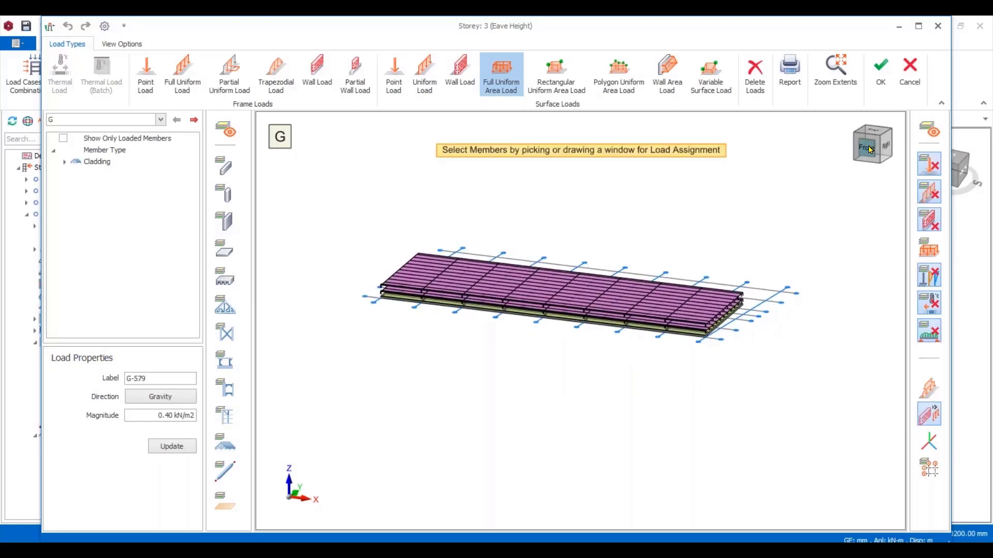
pyautogui.click(870, 150)
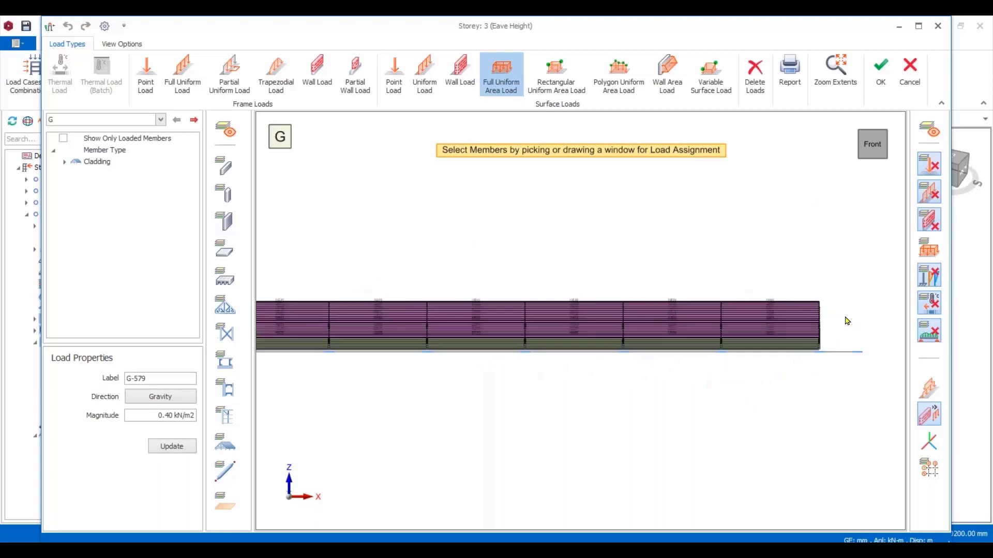
pyautogui.moveTo(849, 324); pyautogui.dragTo(827, 319, button='middle')
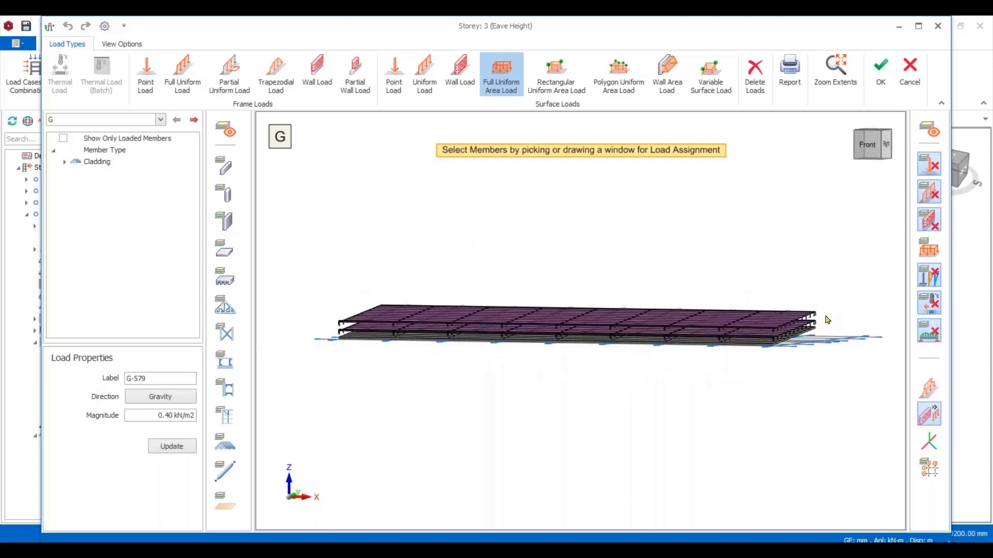
pyautogui.moveTo(481, 369); pyautogui.dragTo(538, 345, button='middle')
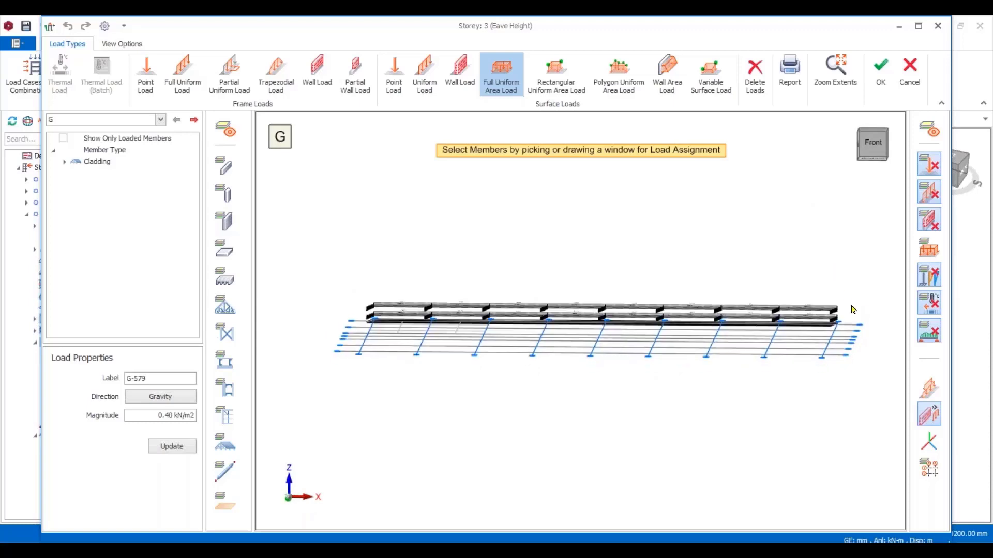
pyautogui.moveTo(844, 312); pyautogui.dragTo(358, 247)
pyautogui.press('Escape')
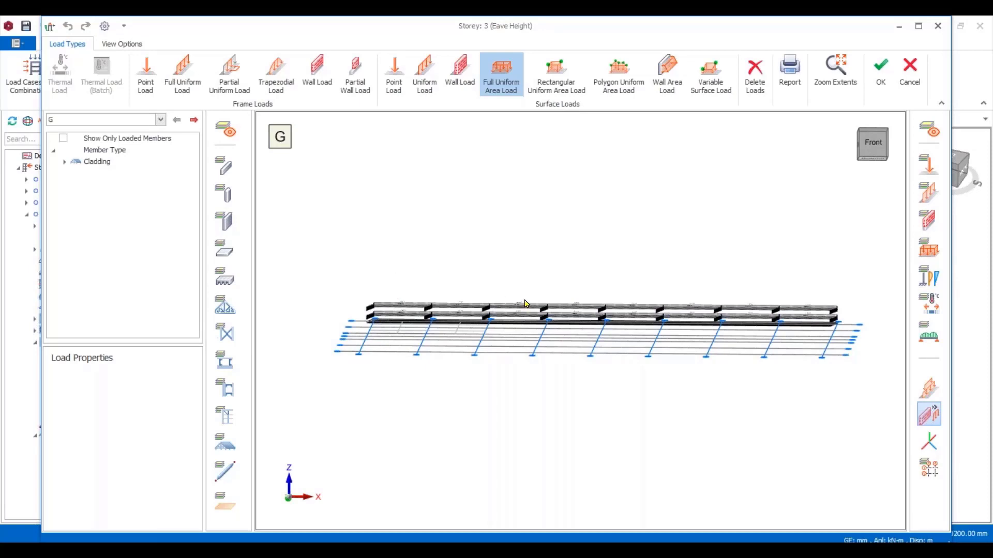
pyautogui.scroll(-2, 526, 300)
pyautogui.moveTo(582, 284); pyautogui.dragTo(571, 287, button='middle')
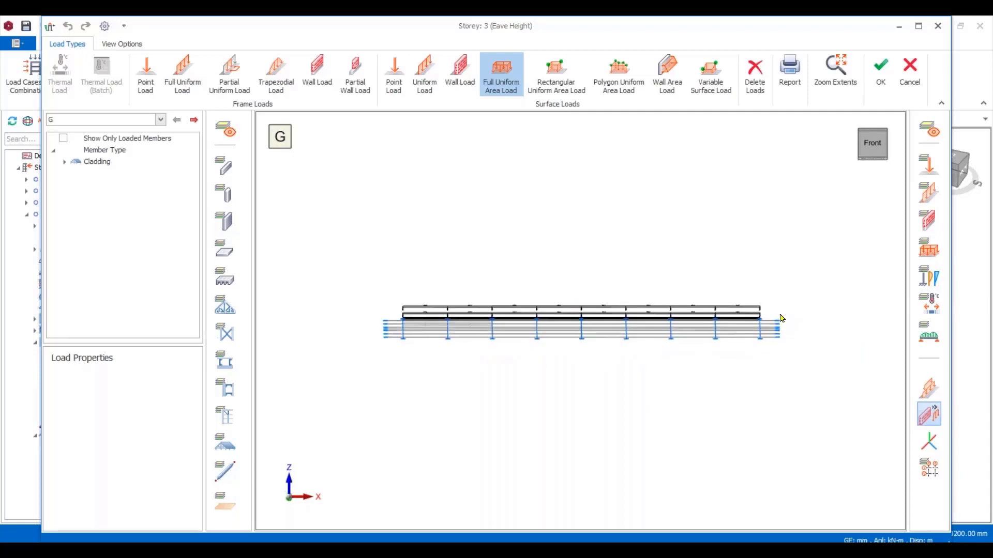
pyautogui.moveTo(766, 314); pyautogui.dragTo(392, 234)
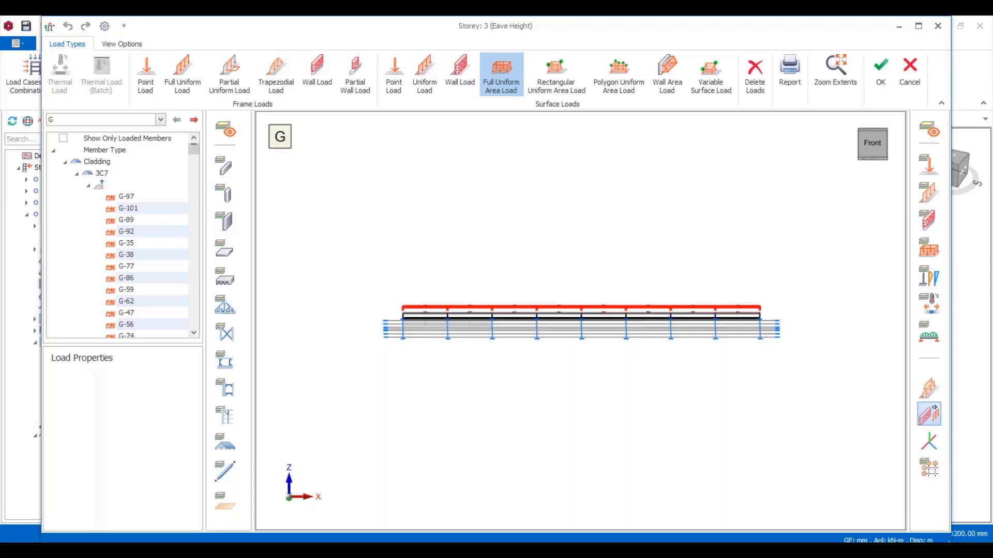
pyautogui.press('Delete')
pyautogui.click(491, 322)
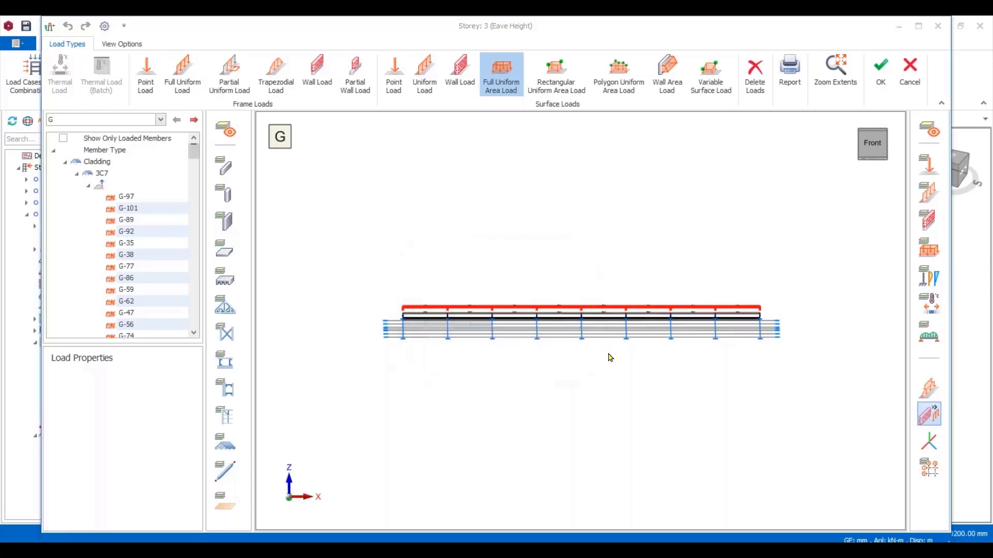
# Switch to load case Q and assign a 0.60 kN/m2 full uniform area load to cladding 3C7.
pyautogui.scroll(-2, 612, 356)
pyautogui.moveTo(782, 317); pyautogui.dragTo(768, 368, button='middle')
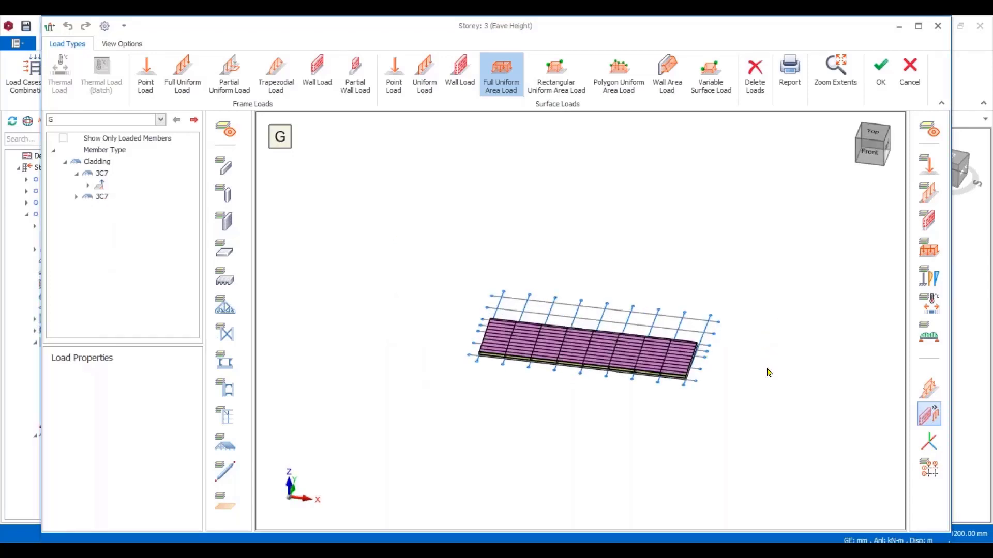
pyautogui.click(161, 120)
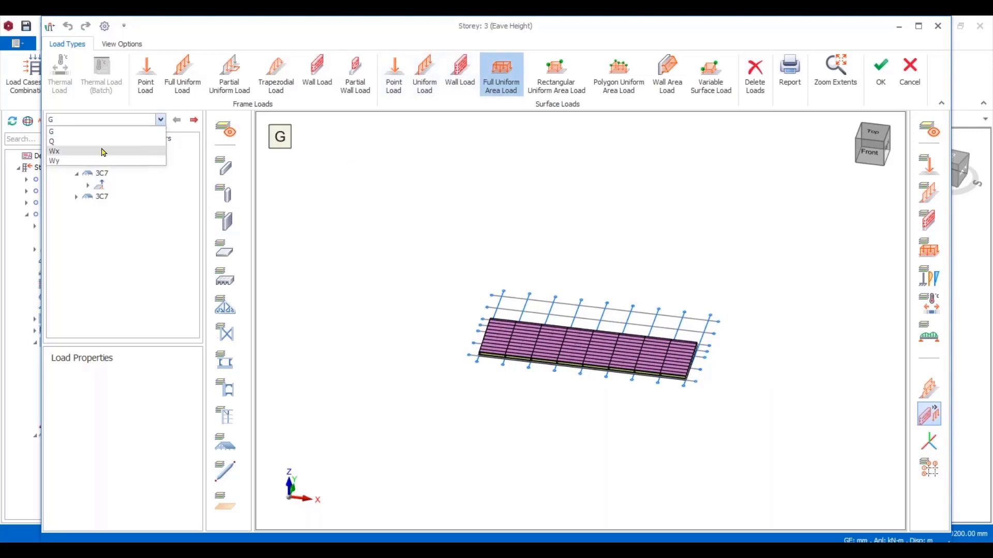
pyautogui.click(74, 146)
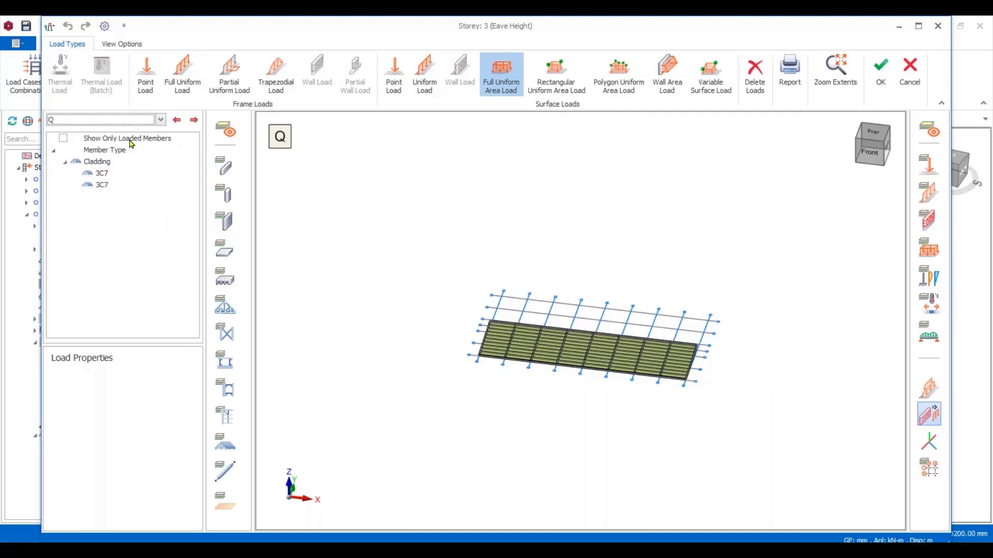
pyautogui.click(500, 80)
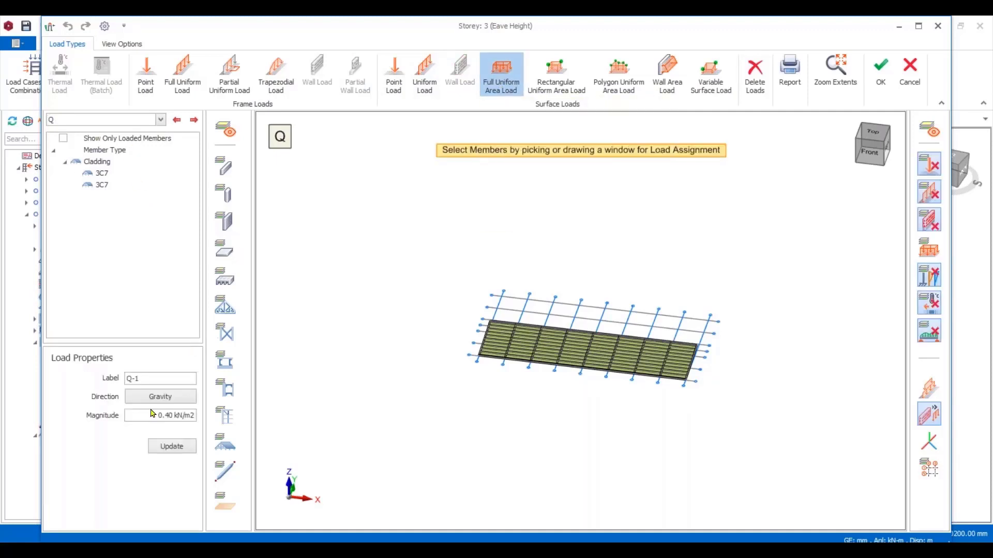
pyautogui.moveTo(148, 415); pyautogui.dragTo(250, 421)
pyautogui.write('6')
pyautogui.moveTo(412, 247); pyautogui.dragTo(778, 438)
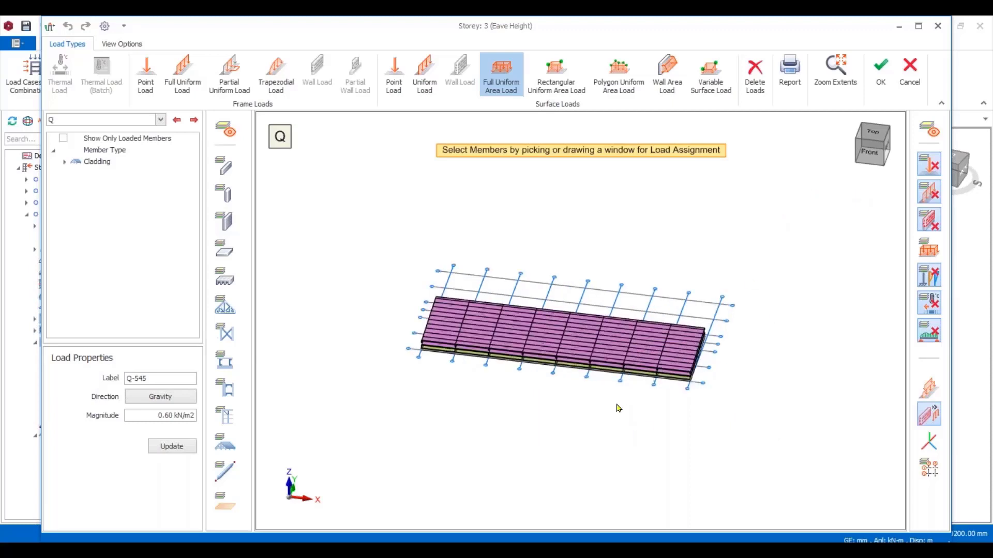
# Remove the upper duplicate layer of area loads above cladding 3C7 in load case Q, viewed from the front.
pyautogui.moveTo(616, 405); pyautogui.dragTo(679, 320, button='middle')
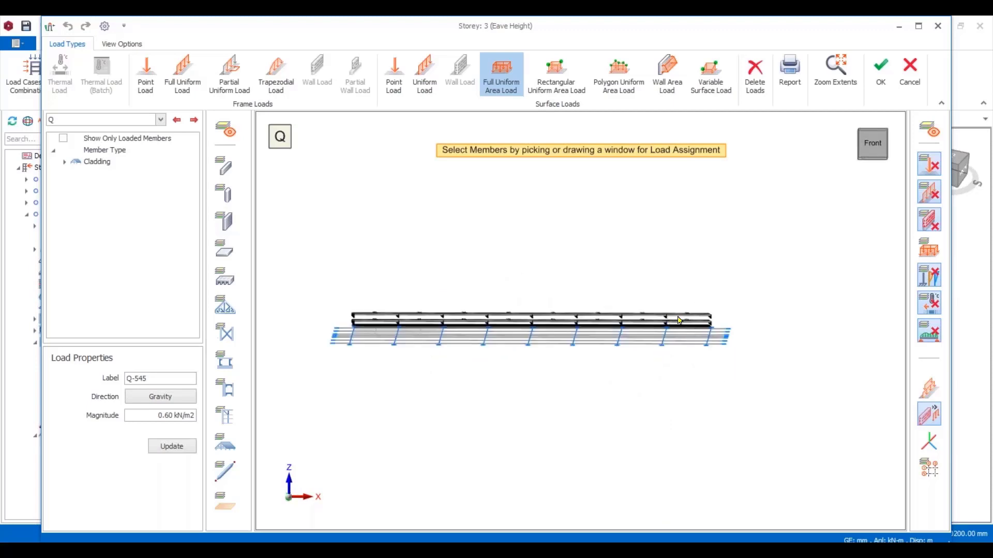
pyautogui.moveTo(717, 320); pyautogui.dragTo(328, 235)
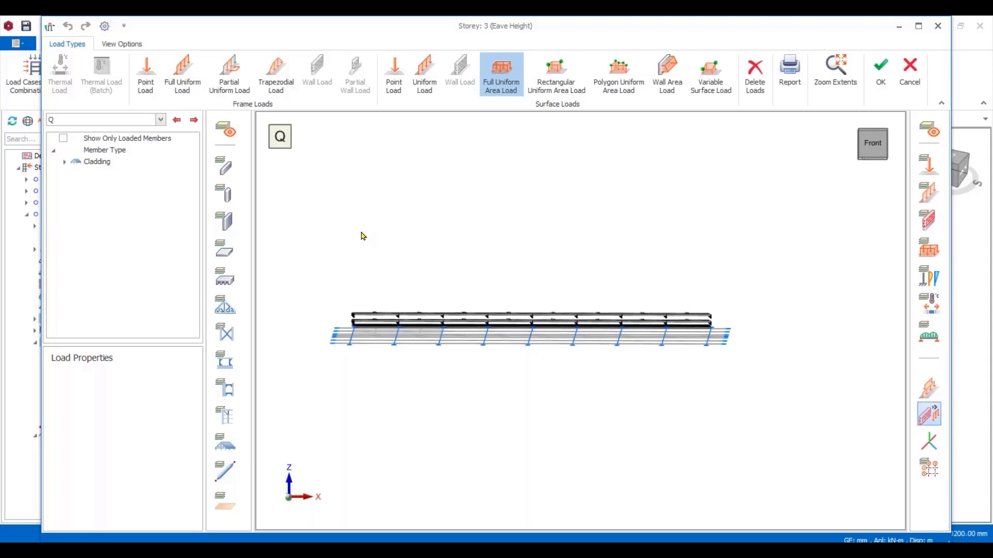
pyautogui.press('Delete')
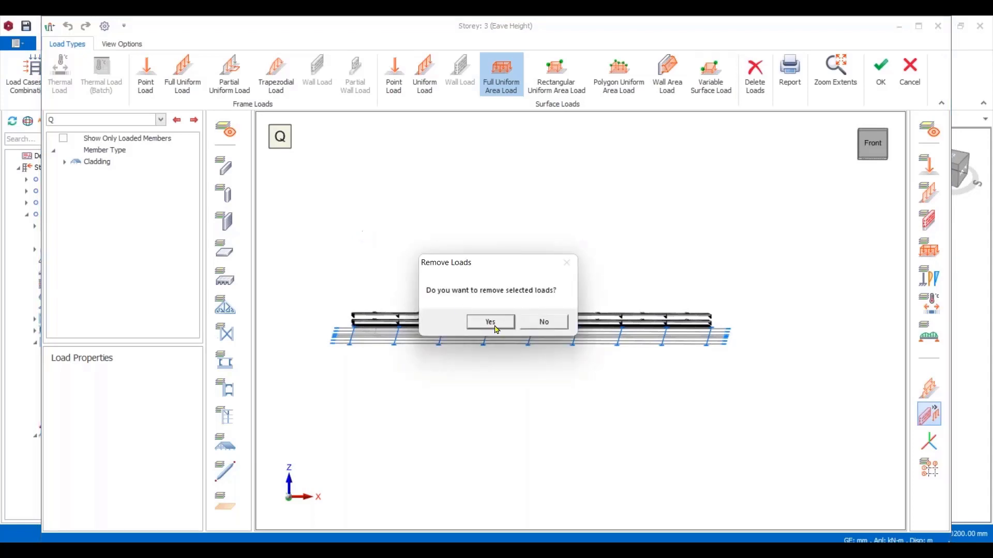
pyautogui.click(493, 321)
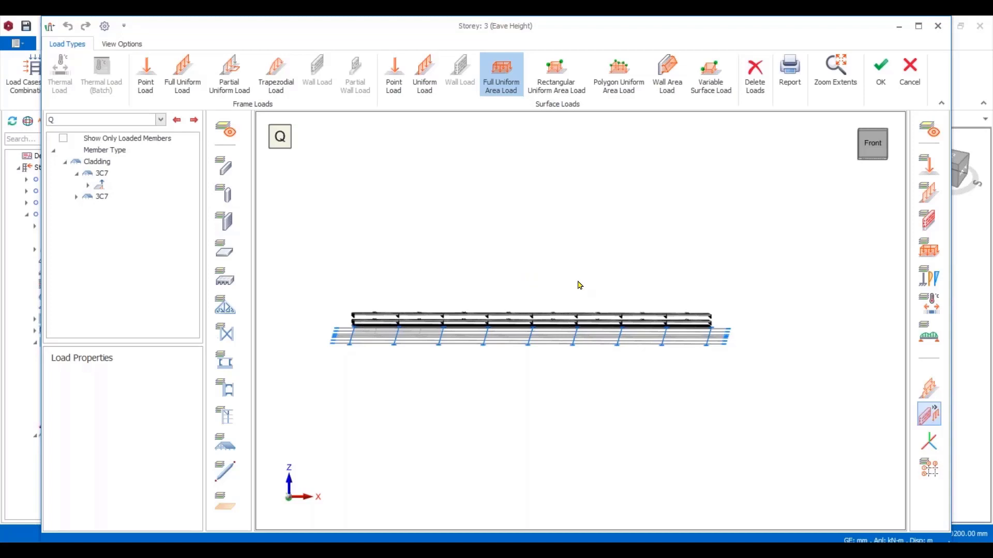
pyautogui.moveTo(577, 282); pyautogui.dragTo(725, 314, button='middle')
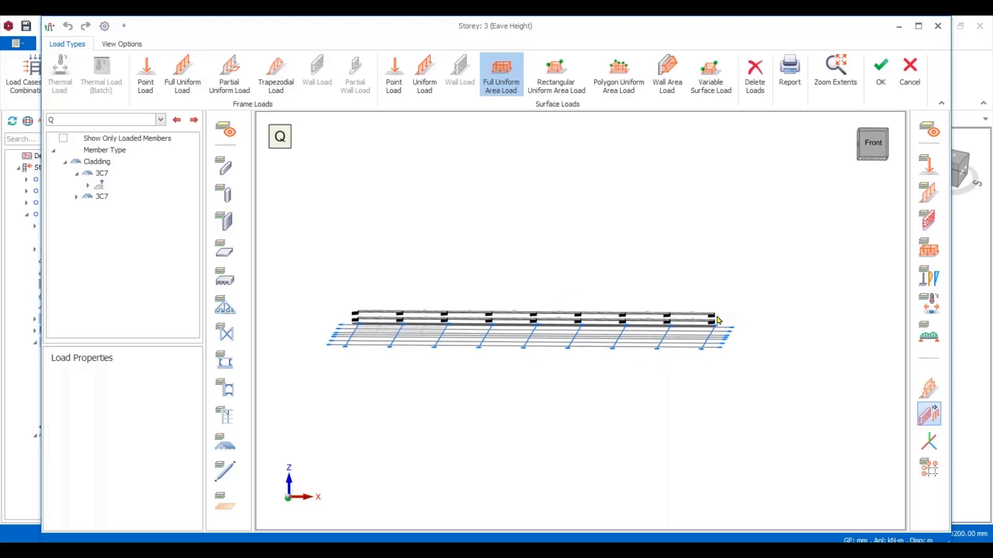
pyautogui.moveTo(717, 317); pyautogui.dragTo(326, 239)
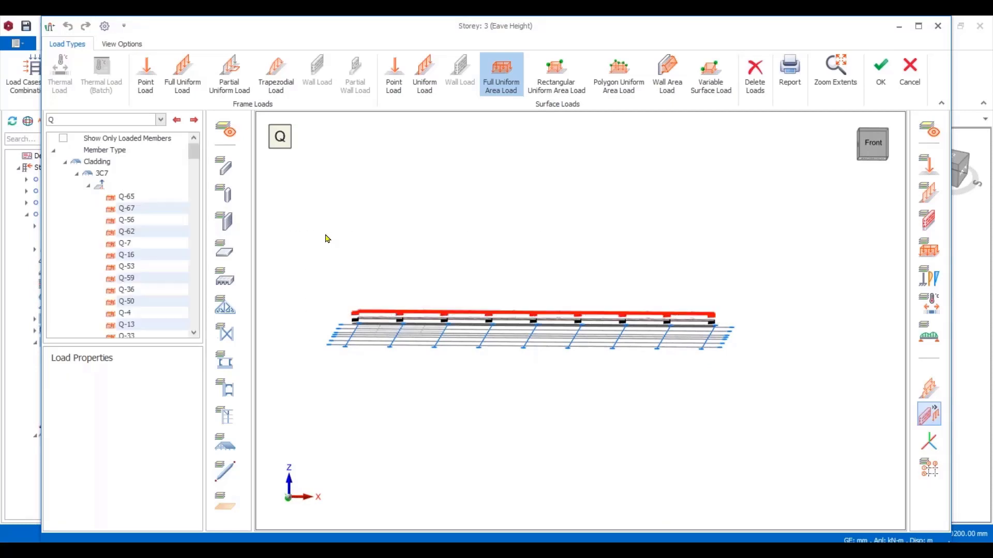
pyautogui.press('Delete')
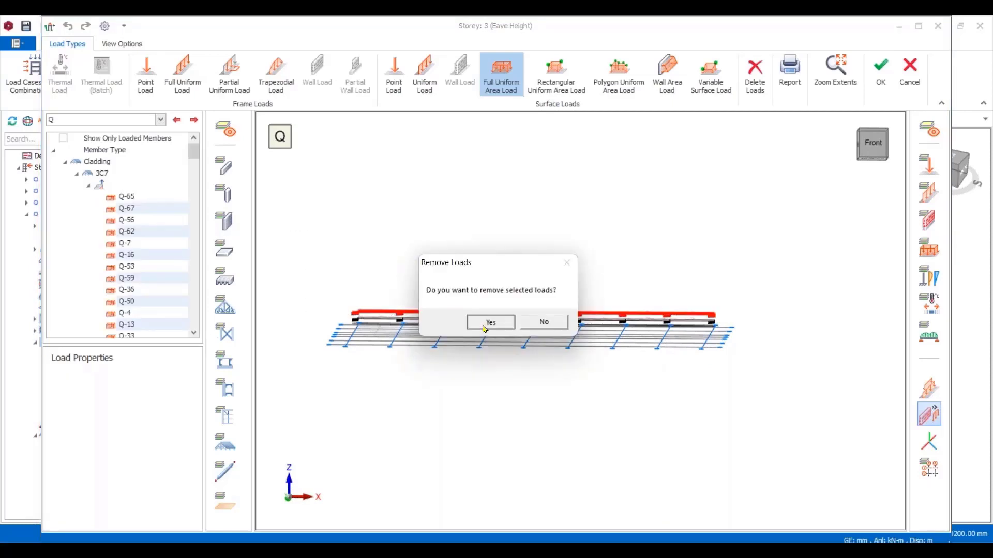
pyautogui.click(480, 323)
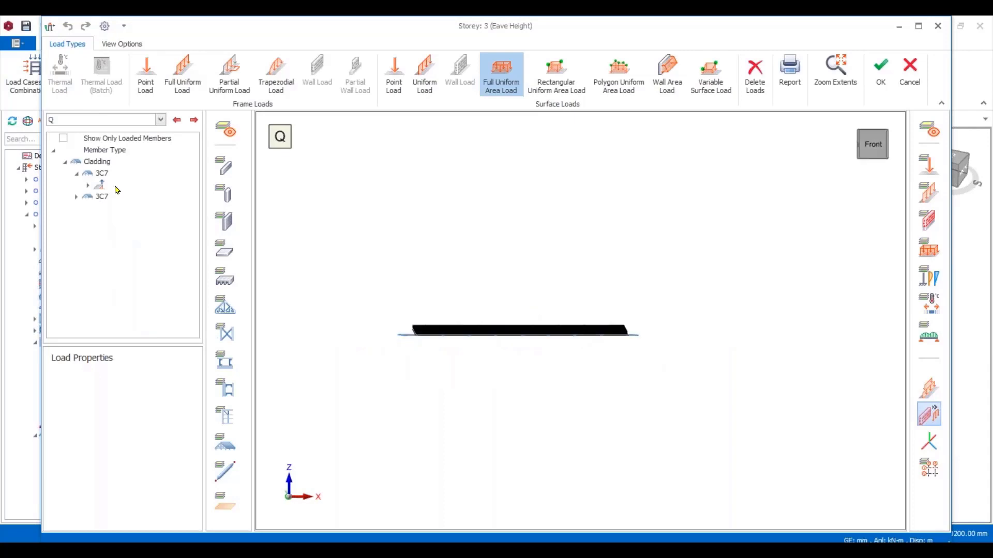
# Clear the member filter to display the whole building with its cladding in load case Q.
pyautogui.click(103, 197)
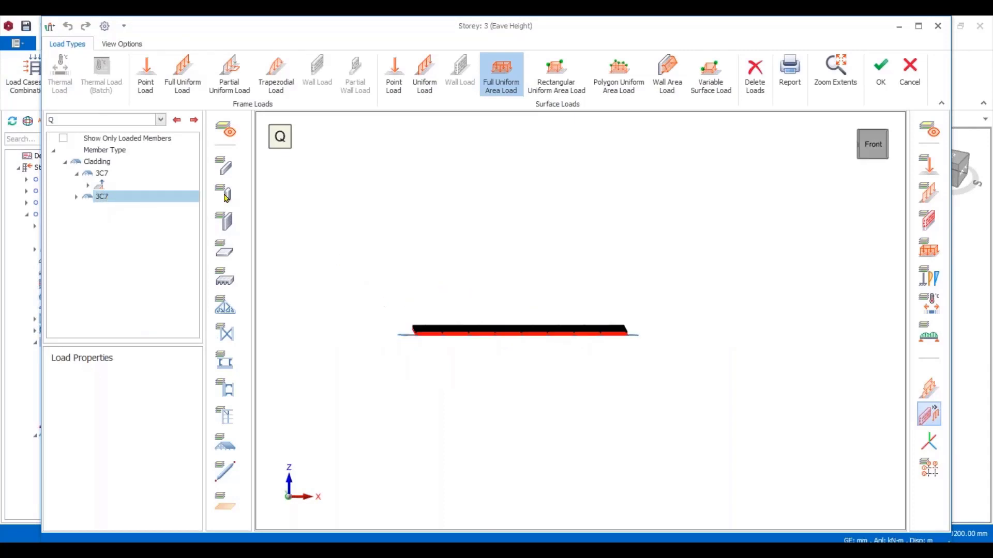
pyautogui.click(102, 185)
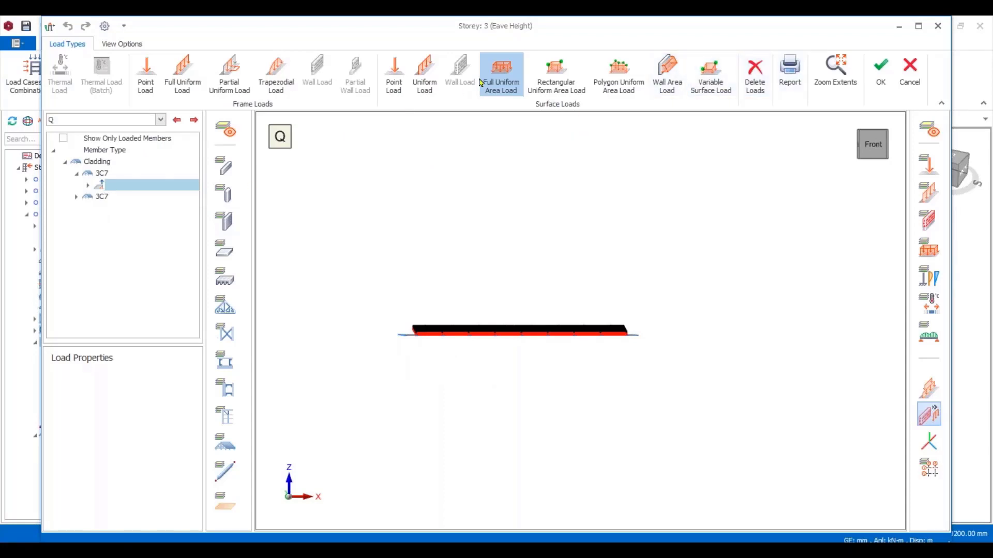
pyautogui.rightClick(480, 160)
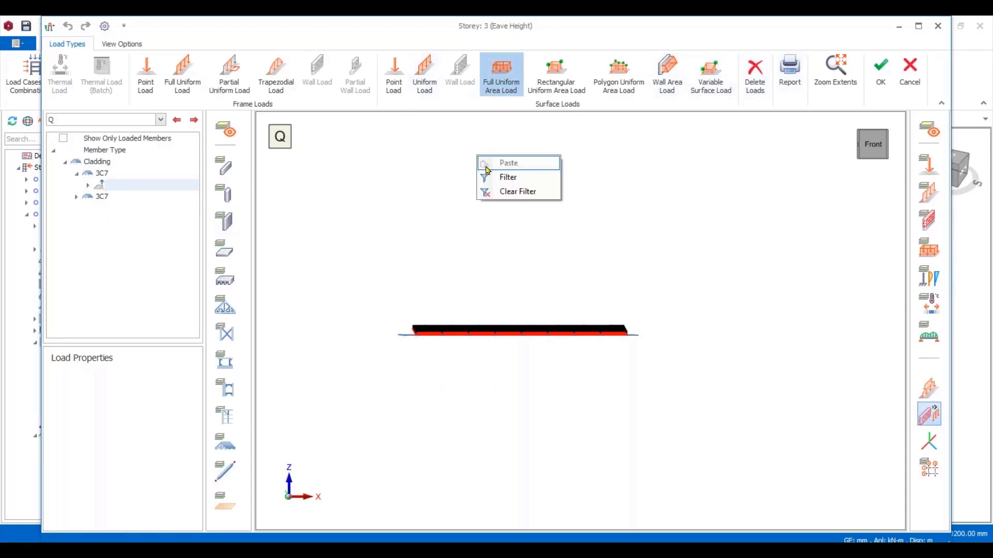
pyautogui.click(510, 192)
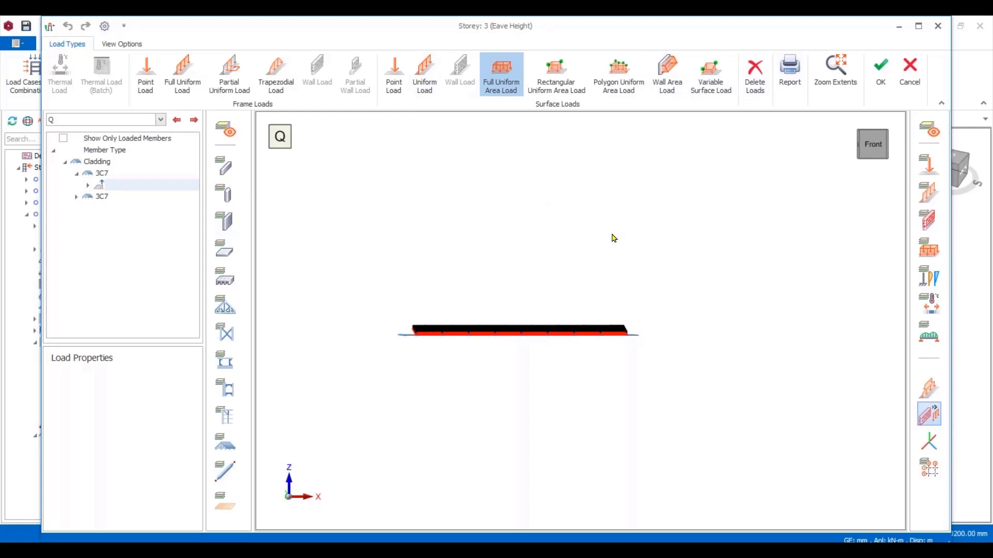
pyautogui.moveTo(727, 295); pyautogui.dragTo(491, 369, button='middle')
pyautogui.scroll(3, 429, 347)
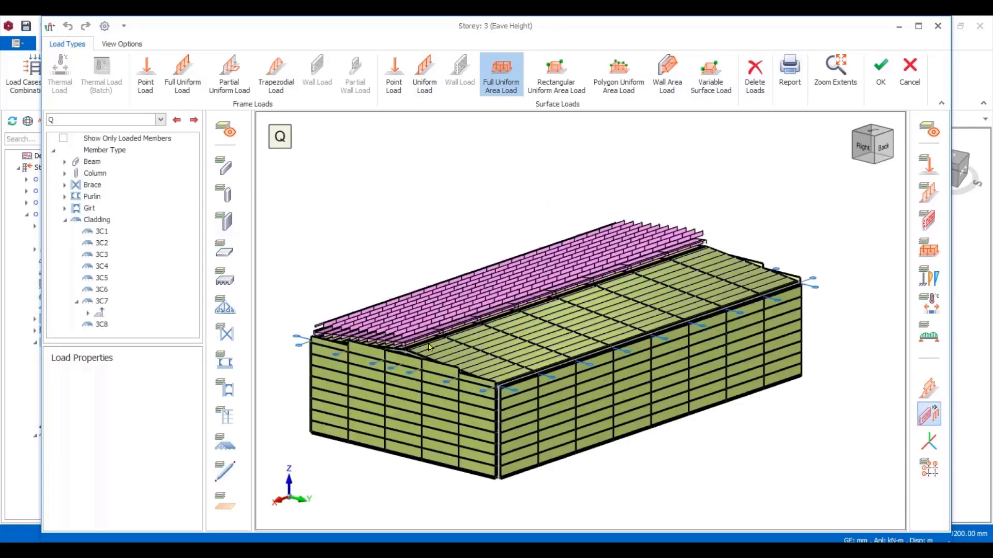
pyautogui.scroll(5, 428, 347)
pyautogui.scroll(-10, 429, 347)
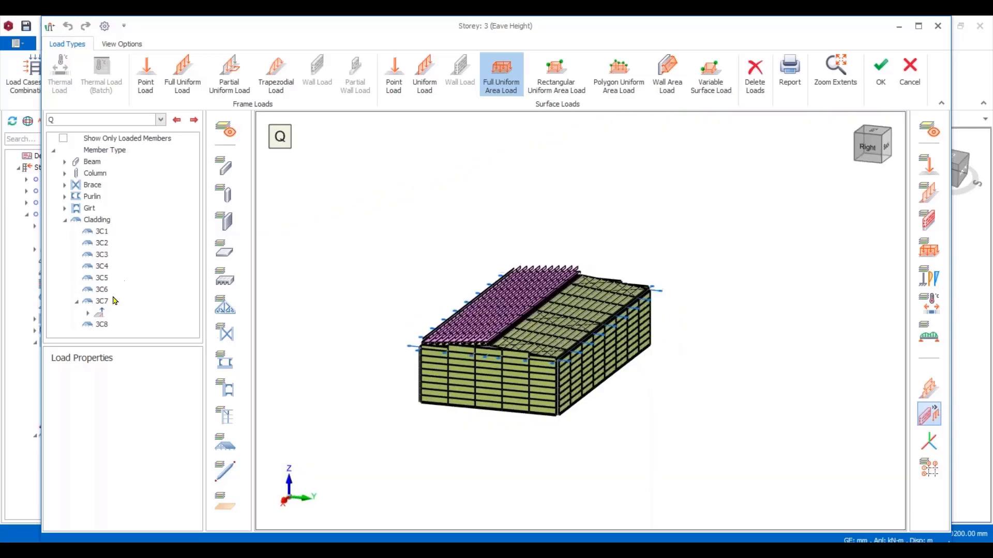
# Filter the model to show only roof cladding 3C8.
pyautogui.click(102, 326)
pyautogui.rightClick(101, 327)
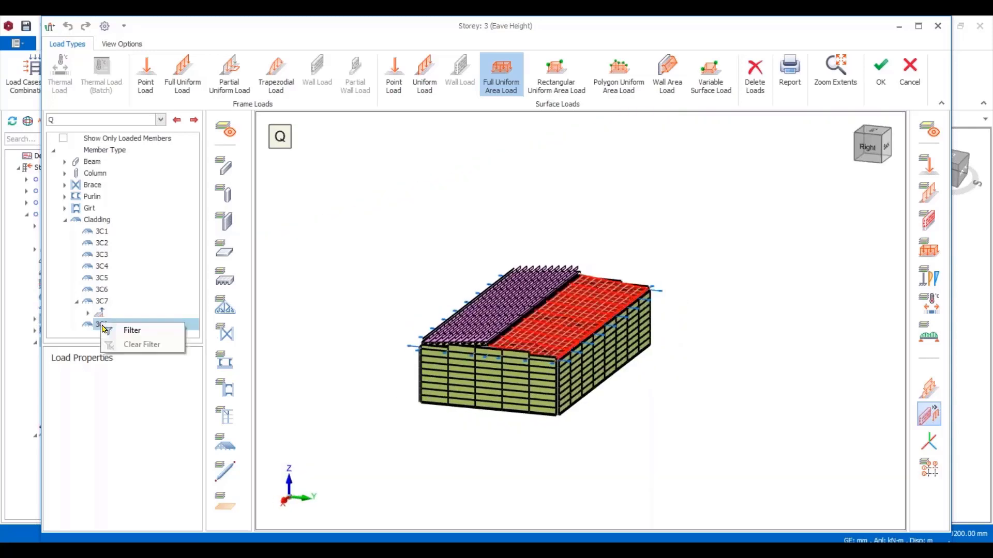
pyautogui.click(135, 334)
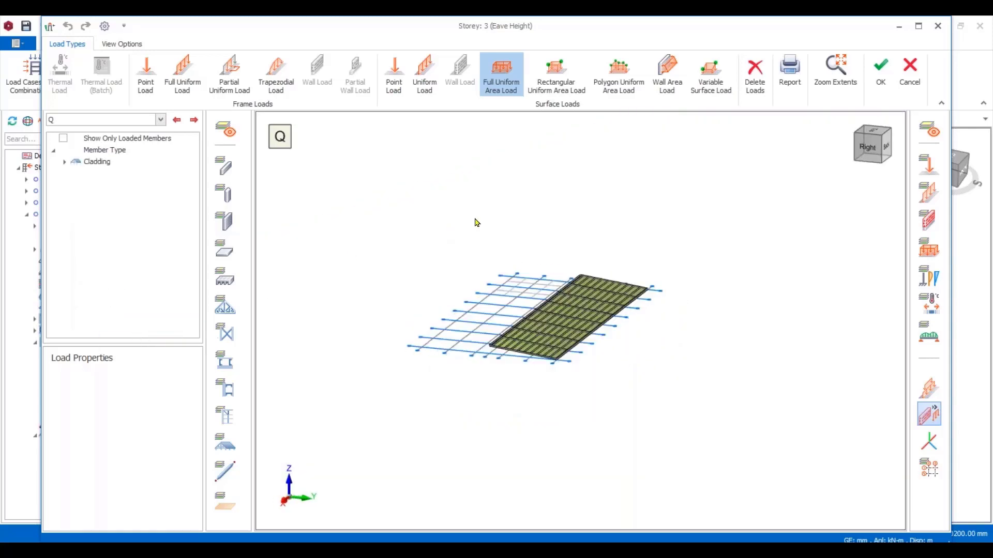
# Switch to load case G and assign a 0.40 kN/m2 full uniform area load in the gravity direction to cladding 3C8.
pyautogui.click(507, 93)
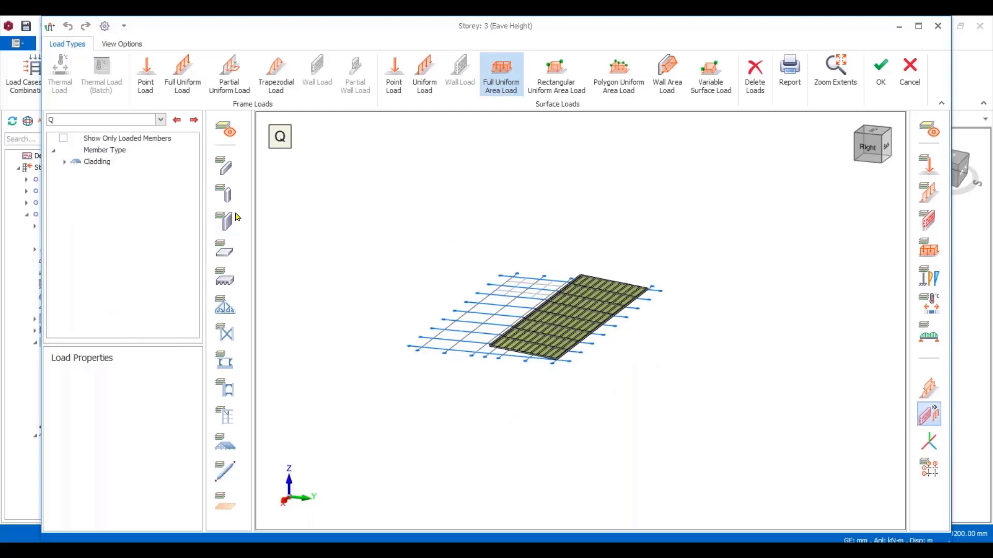
pyautogui.click(161, 120)
pyautogui.click(88, 134)
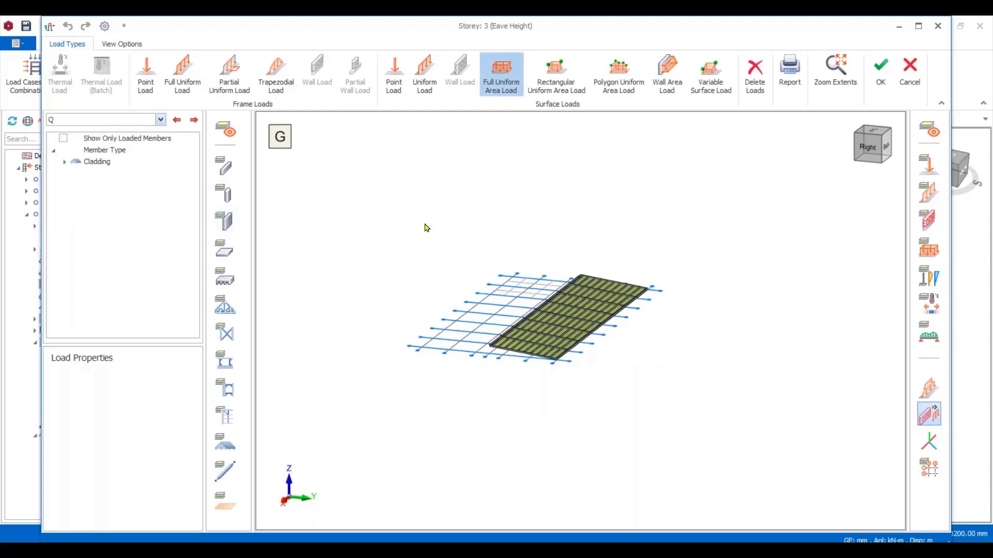
pyautogui.click(500, 77)
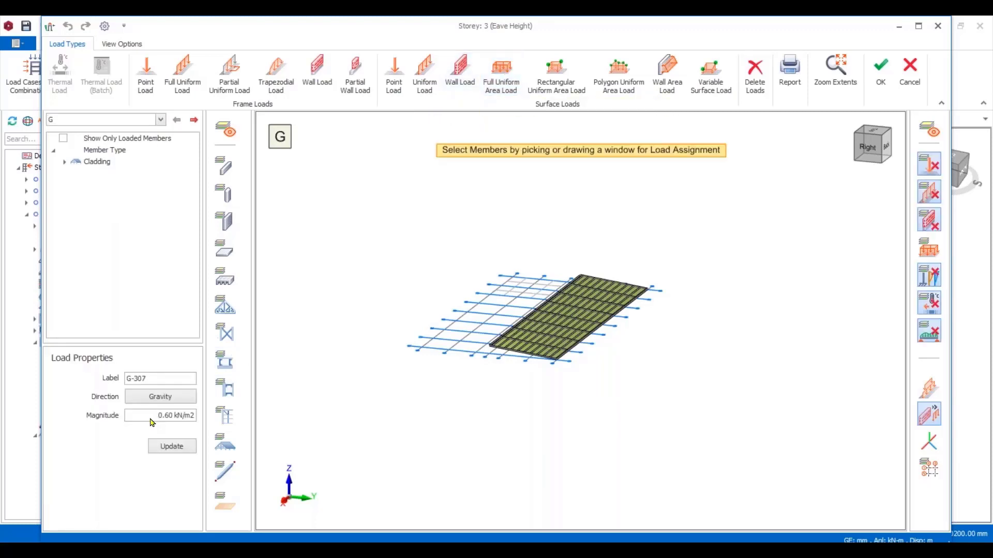
pyautogui.moveTo(159, 415); pyautogui.dragTo(212, 415)
pyautogui.write('0.4')
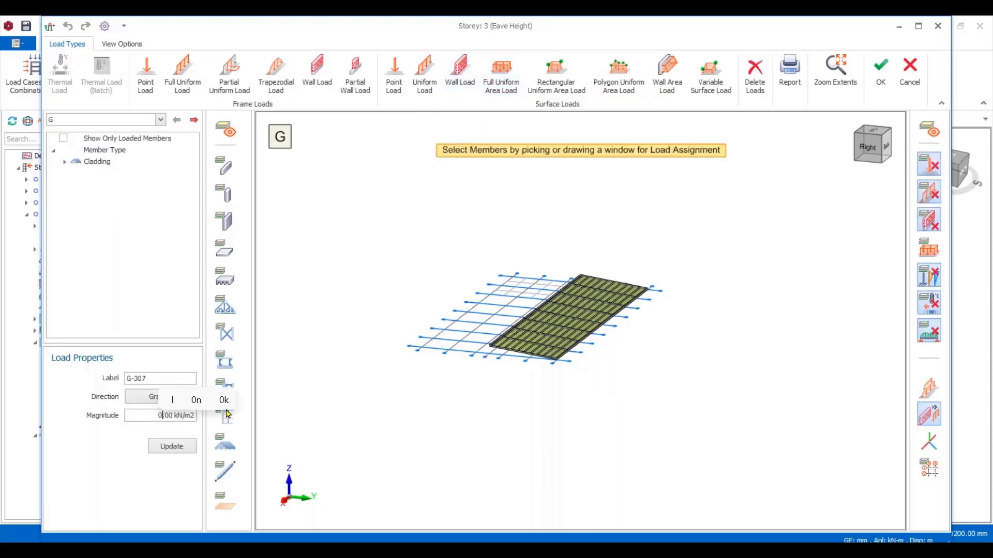
pyautogui.moveTo(427, 209); pyautogui.dragTo(682, 406)
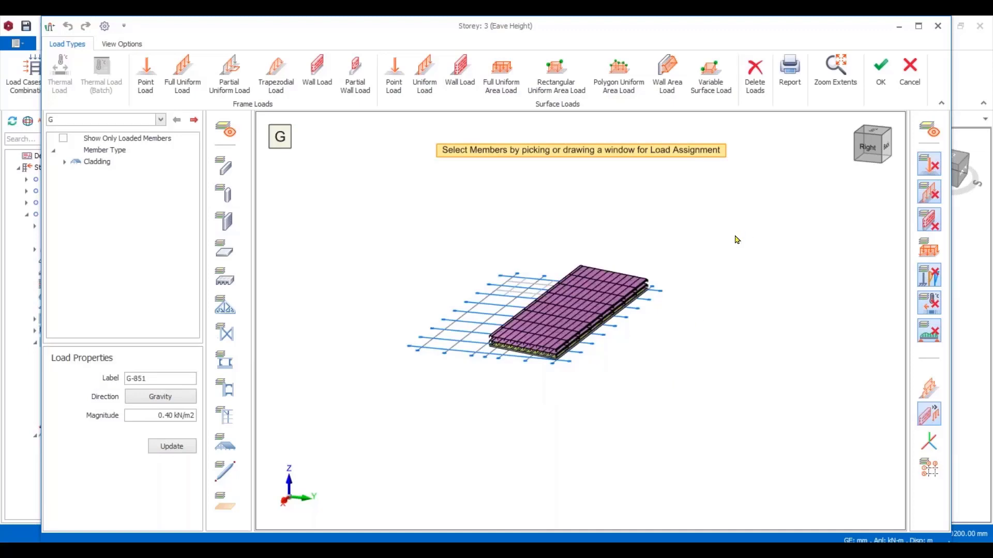
# Delete the upper duplicate layer of area loads above cladding 3C8 in load case G, viewed from the front.
pyautogui.moveTo(729, 364); pyautogui.dragTo(404, 305, button='middle')
pyautogui.scroll(1, 405, 305)
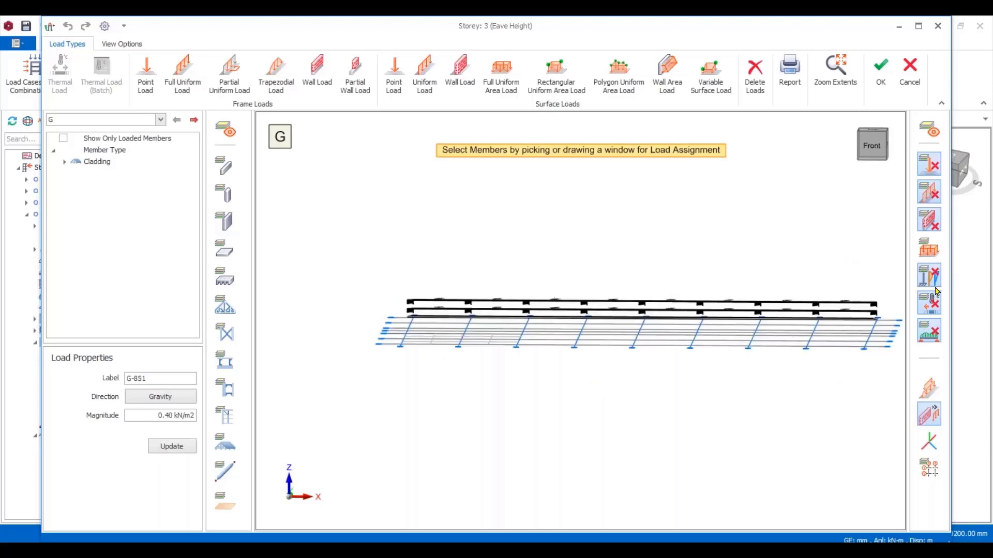
pyautogui.moveTo(881, 308); pyautogui.dragTo(387, 227)
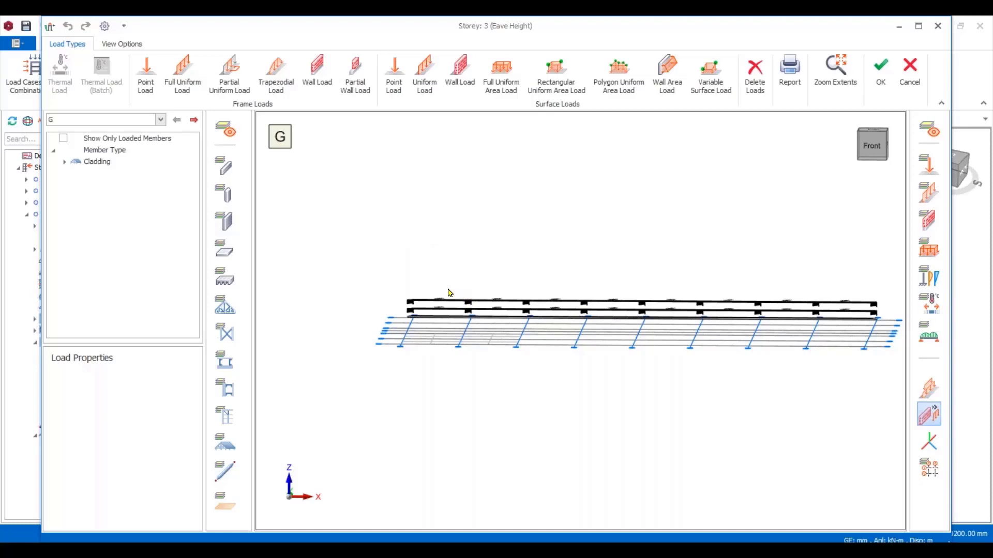
pyautogui.scroll(-1, 449, 290)
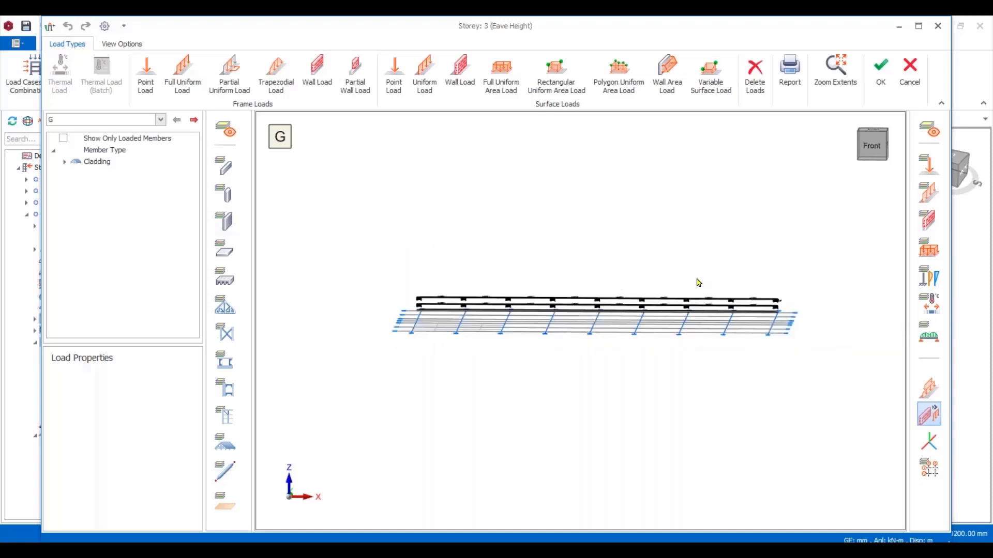
pyautogui.moveTo(781, 302); pyautogui.dragTo(391, 238)
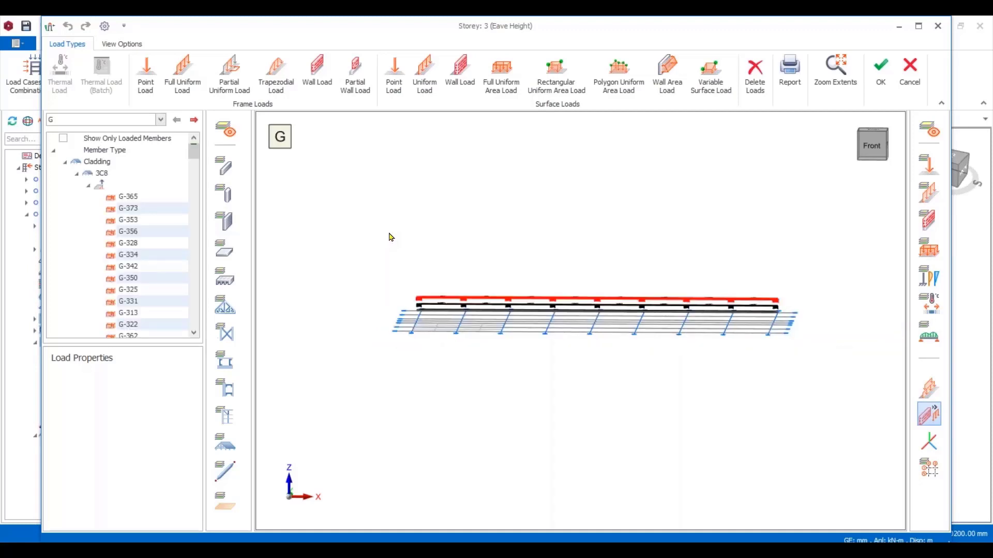
pyautogui.press('Delete')
pyautogui.click(489, 322)
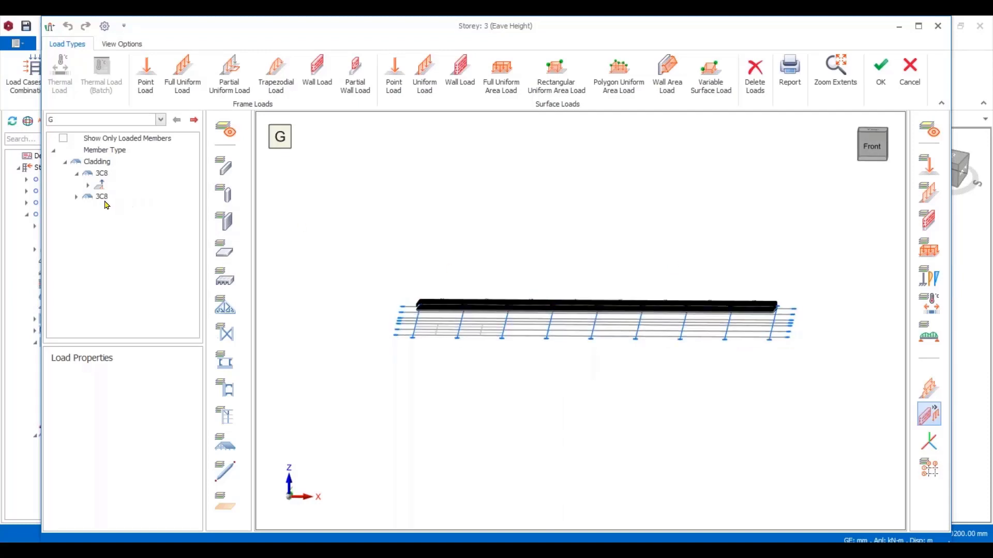
# Switch to load case Q and assign a 0.60 kN/m2 full uniform area load in the gravity direction to cladding 3C8.
pyautogui.click(164, 122)
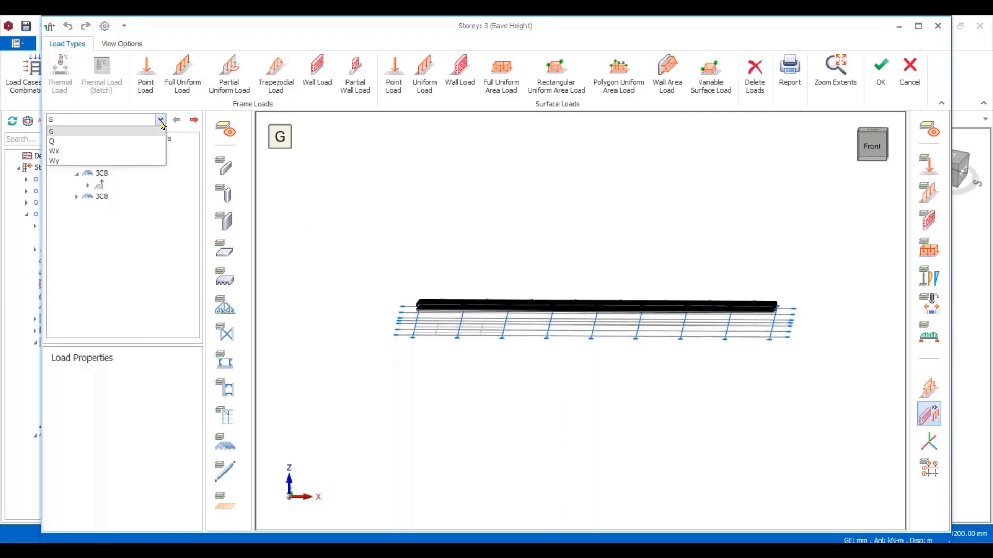
pyautogui.click(84, 142)
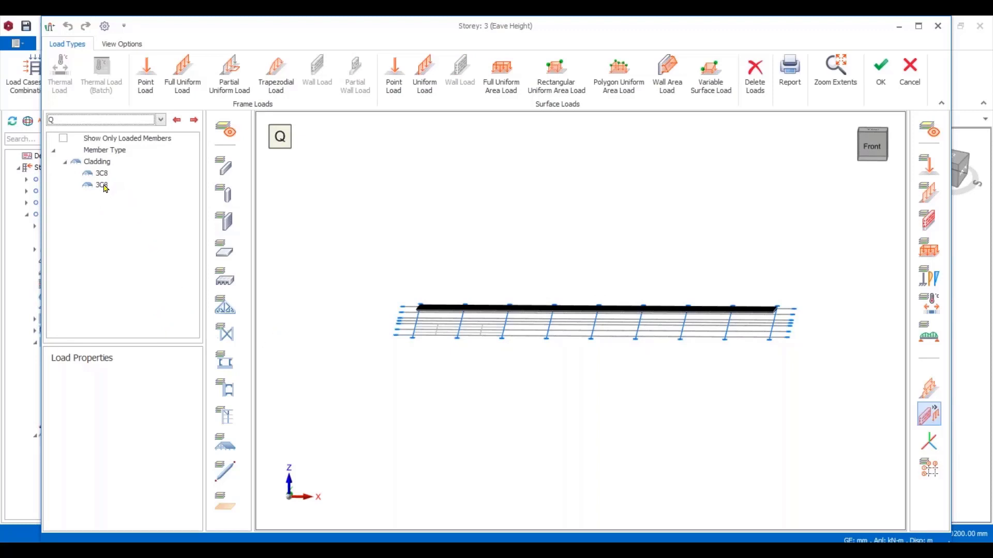
pyautogui.scroll(-3, 385, 242)
pyautogui.moveTo(472, 235); pyautogui.dragTo(485, 252, button='middle')
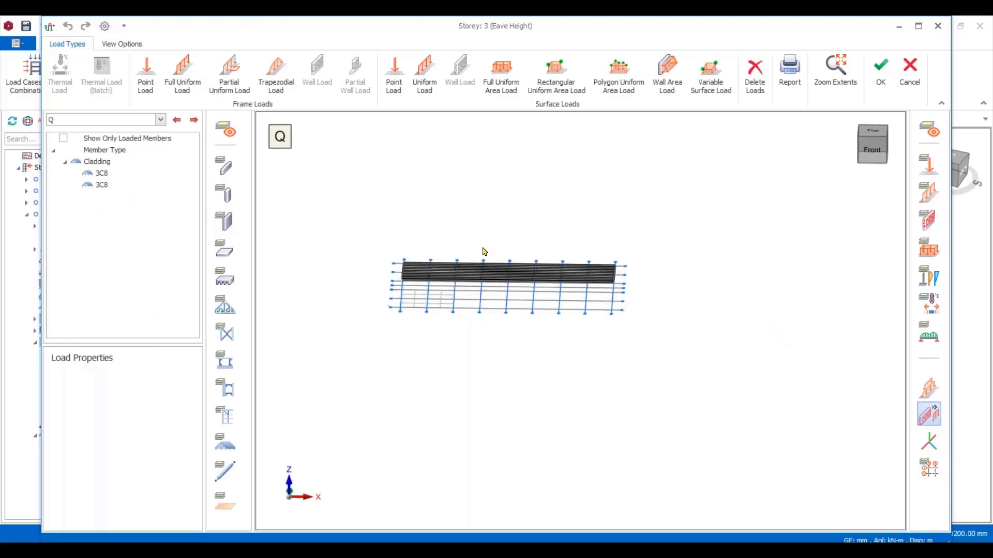
pyautogui.scroll(5, 429, 269)
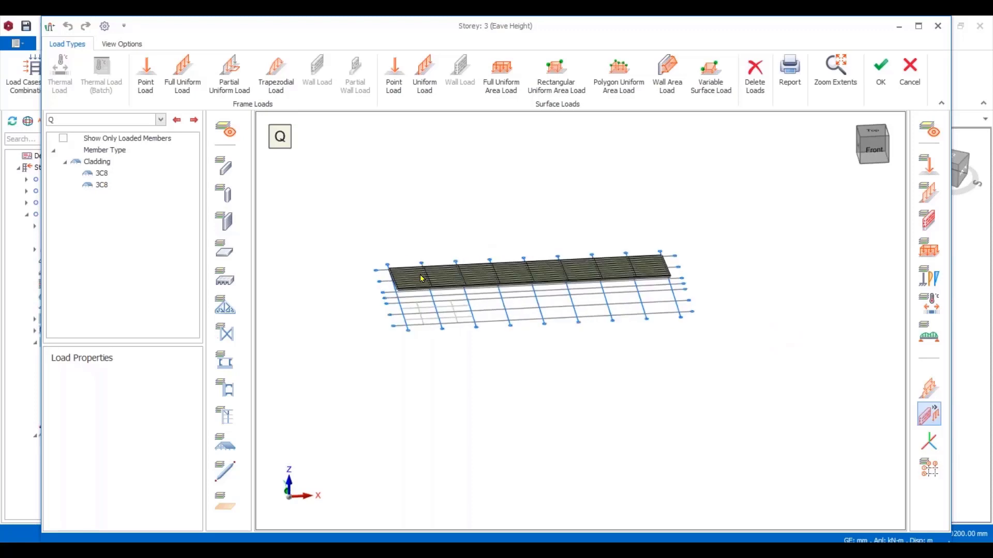
pyautogui.click(104, 185)
pyautogui.scroll(-3, 414, 219)
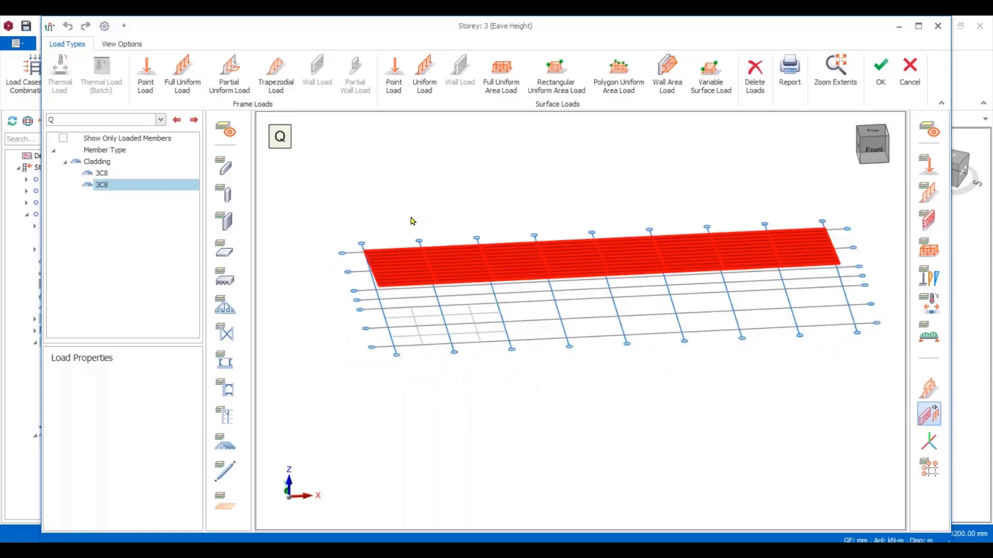
pyautogui.click(485, 73)
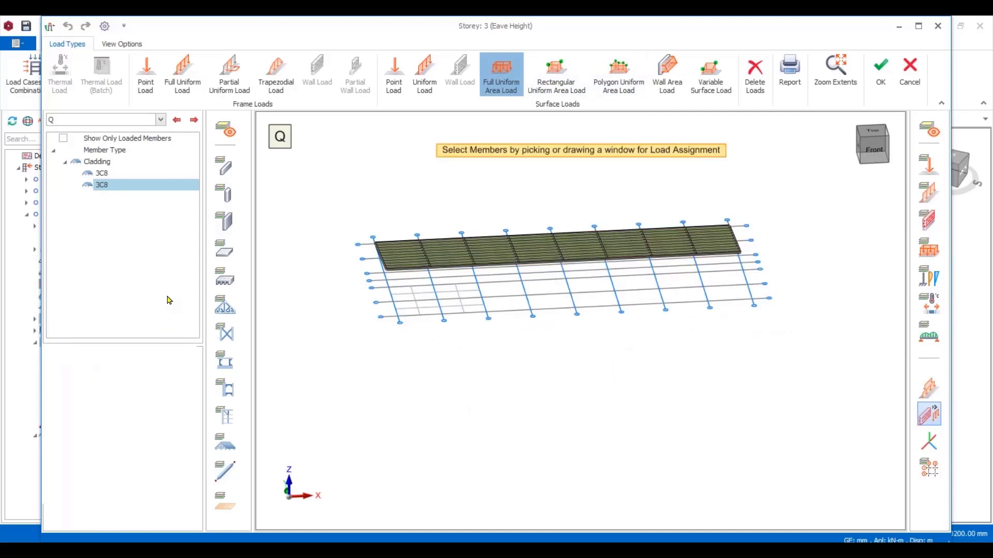
pyautogui.moveTo(159, 415); pyautogui.dragTo(246, 416)
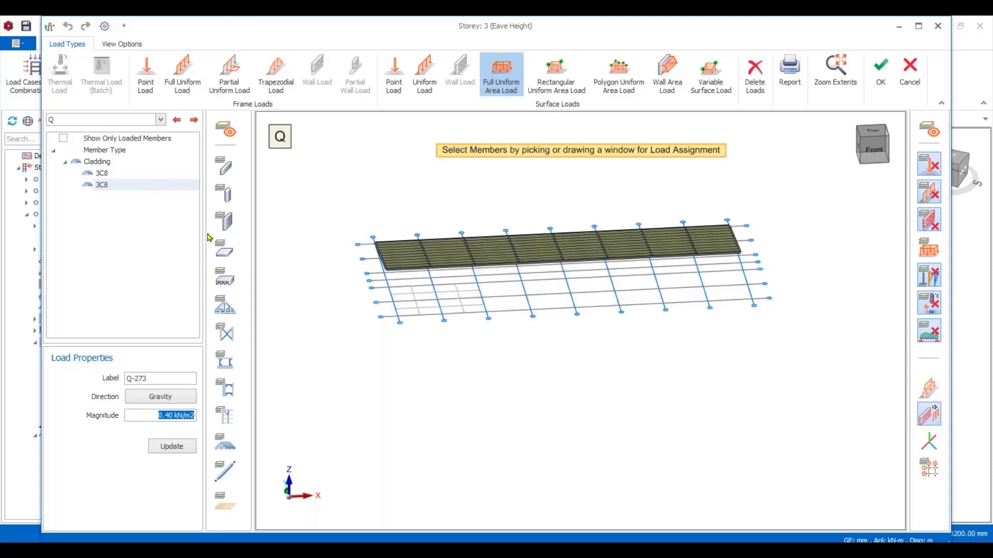
pyautogui.write('0')
pyautogui.moveTo(335, 182); pyautogui.dragTo(804, 308)
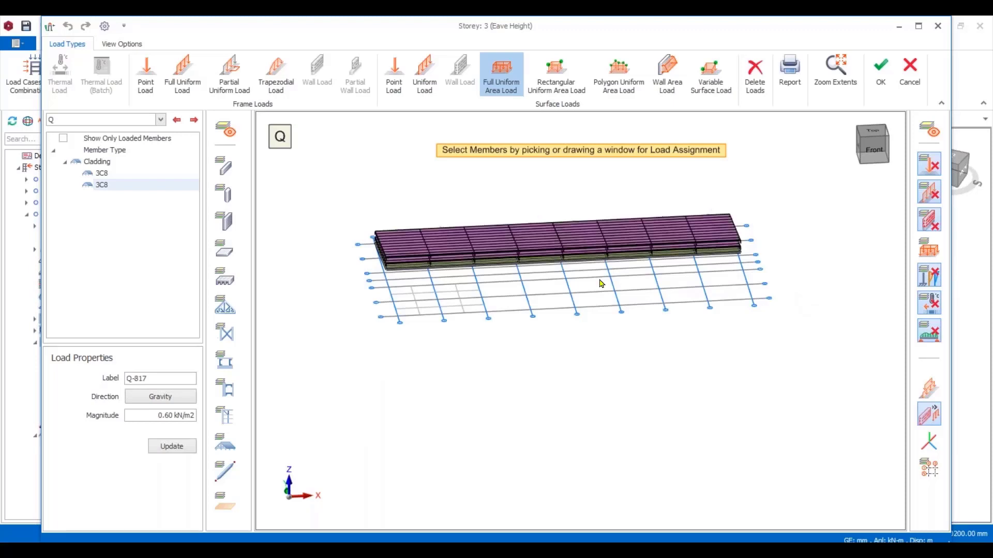
# Remove the upper duplicate layer of area loads above cladding 3C8 in load case Q, viewed from the front.
pyautogui.moveTo(739, 292); pyautogui.dragTo(759, 283, button='middle')
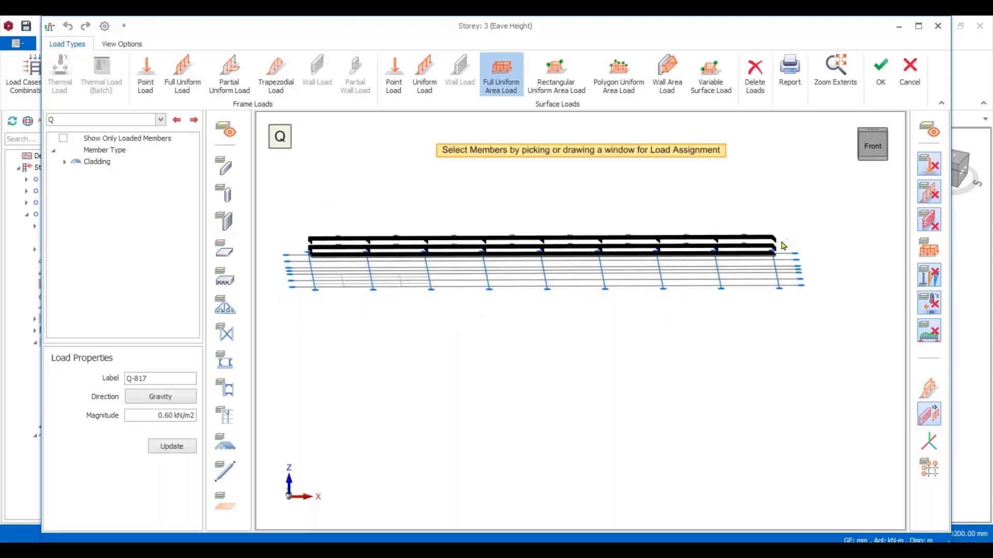
pyautogui.moveTo(784, 246); pyautogui.dragTo(286, 189)
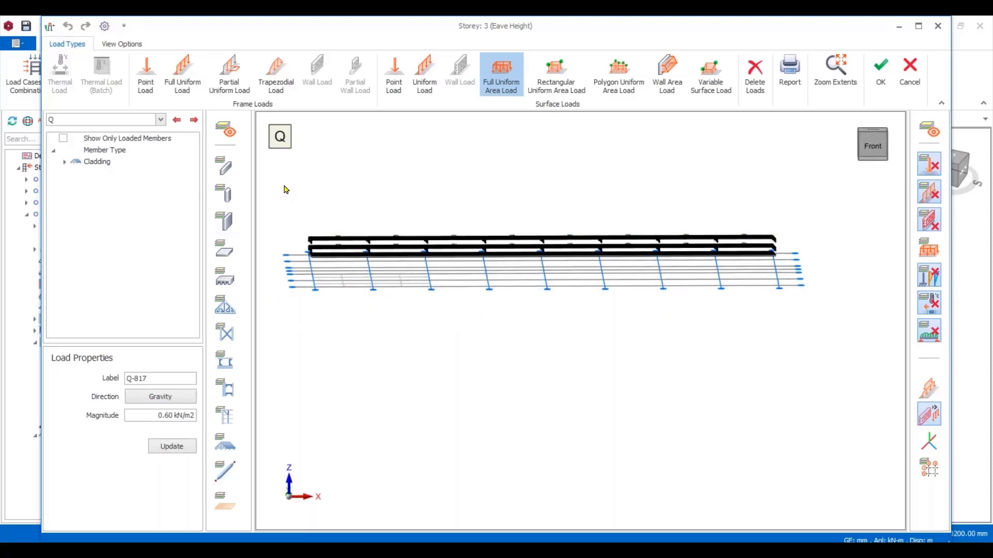
pyautogui.scroll(2, 311, 223)
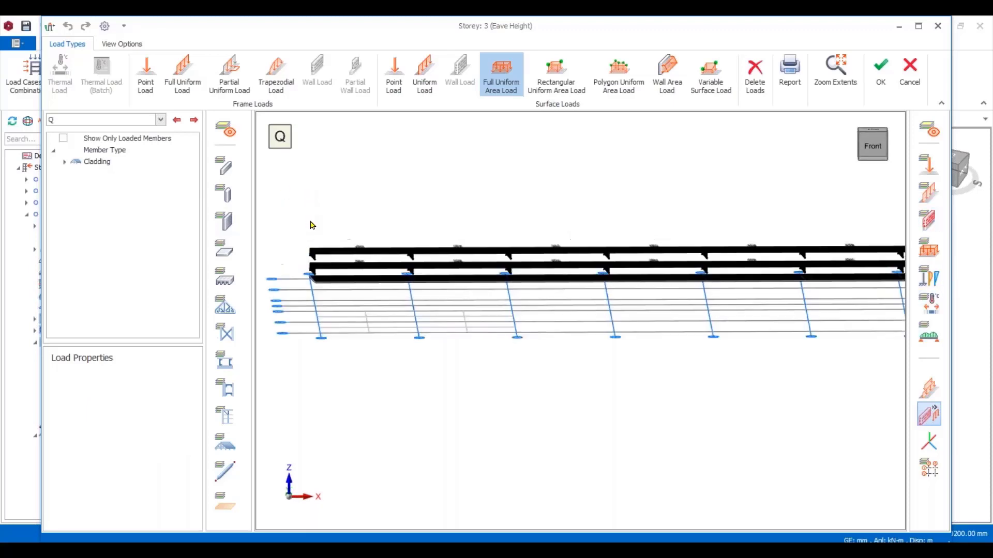
pyautogui.scroll(-3, 314, 223)
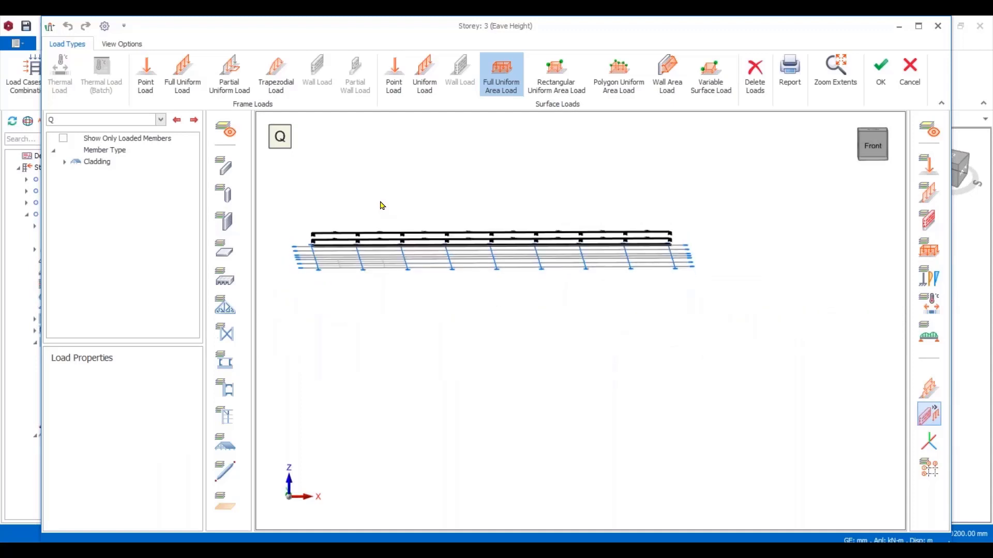
pyautogui.rightClick(380, 205)
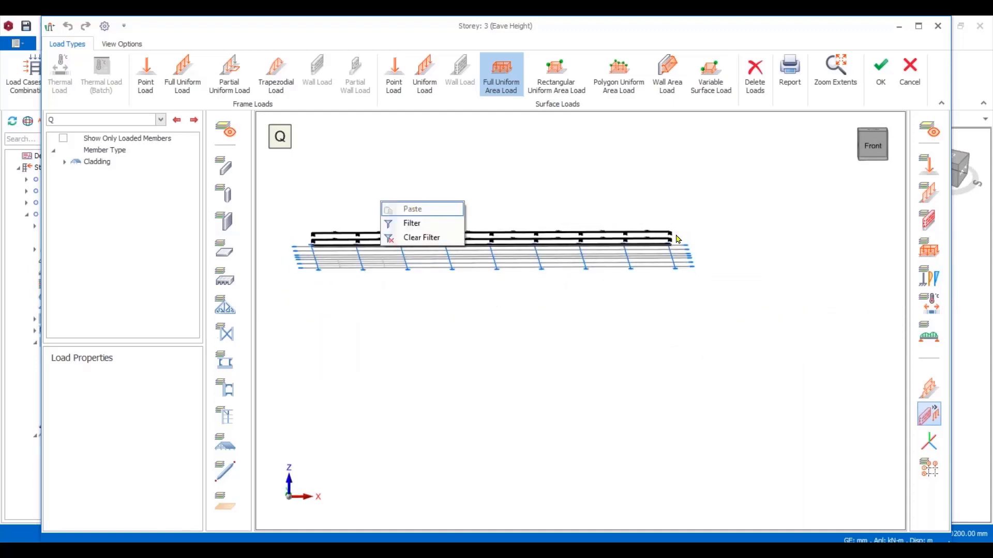
pyautogui.click(678, 239)
pyautogui.moveTo(677, 236); pyautogui.dragTo(296, 183)
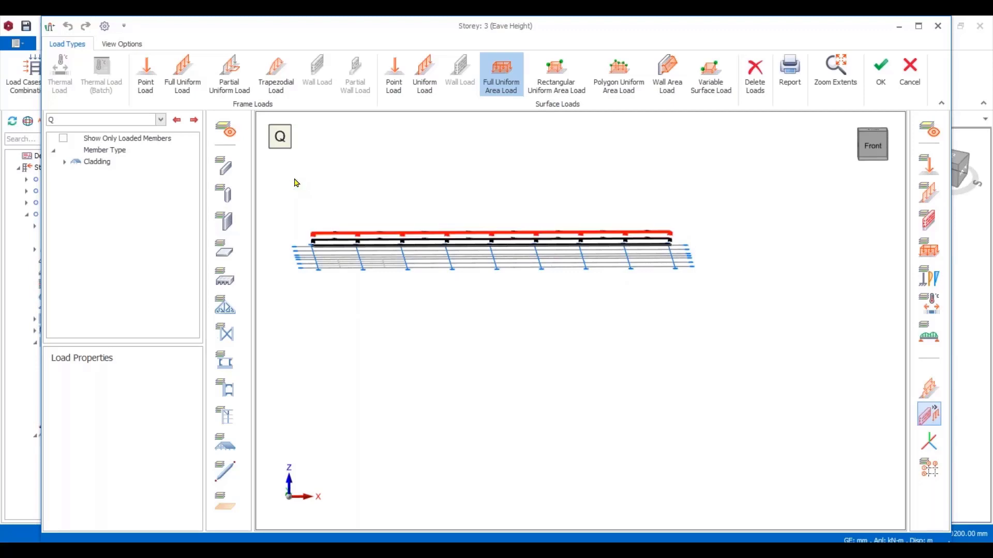
pyautogui.press('Delete')
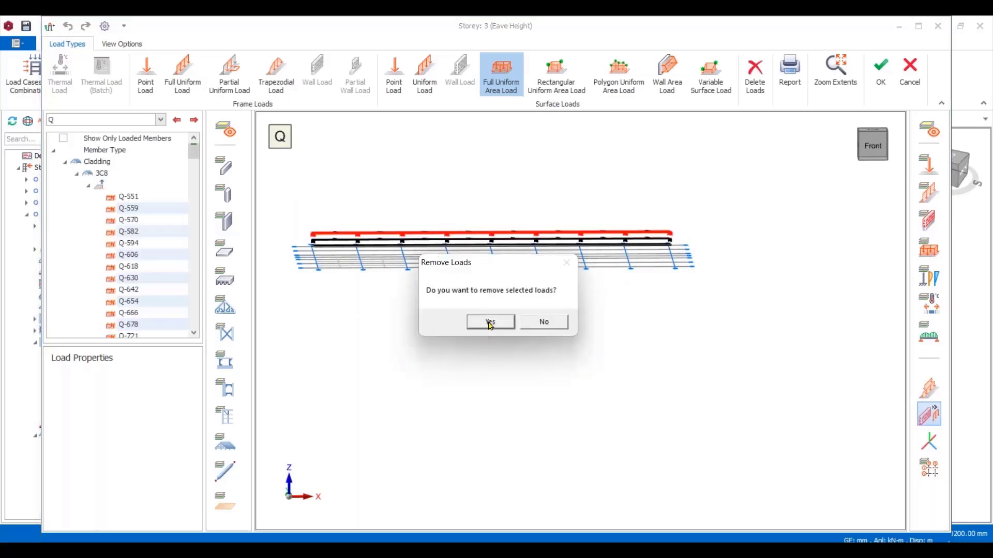
pyautogui.click(490, 322)
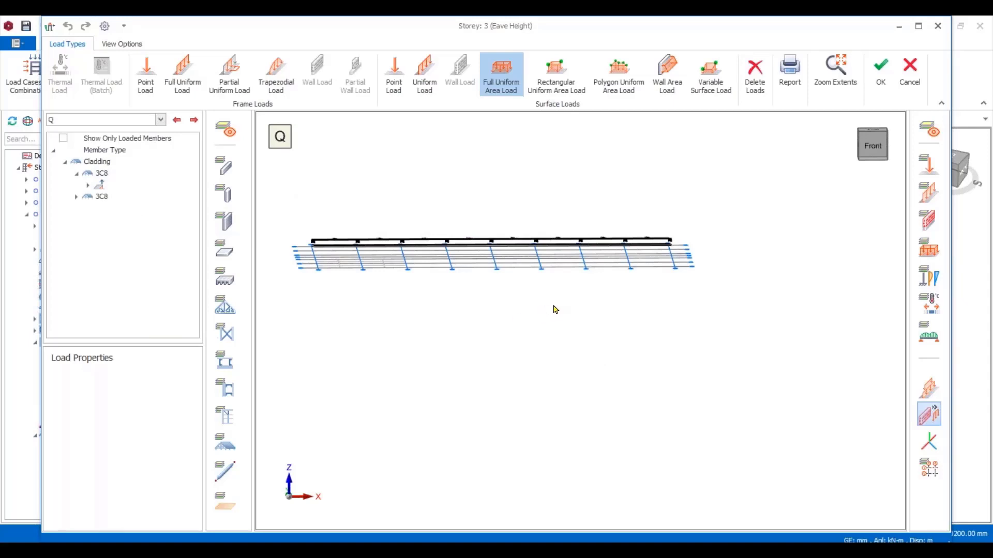
pyautogui.scroll(-2, 552, 304)
pyautogui.moveTo(544, 293); pyautogui.dragTo(544, 300, button='middle')
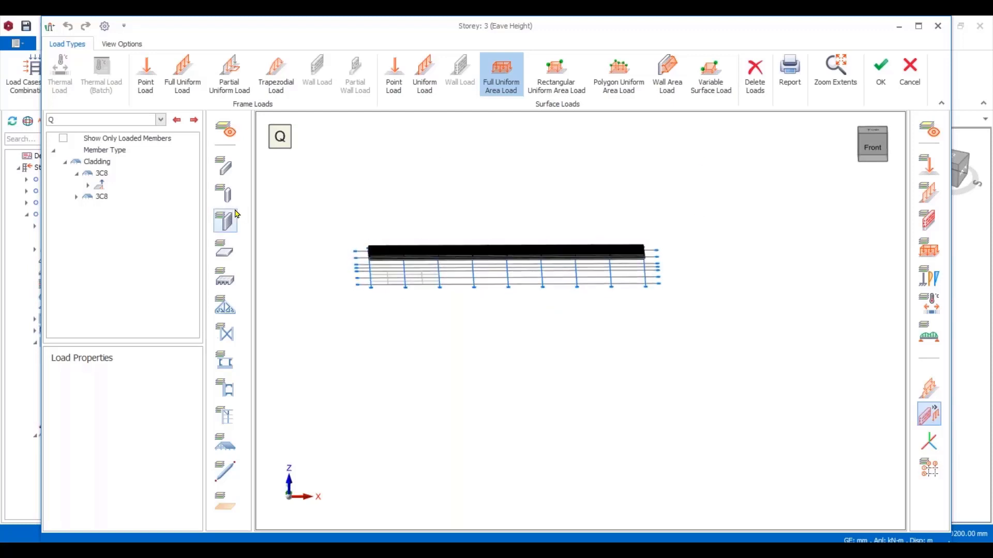
# Accept the cladding area loads and close the load editor.
pyautogui.click(881, 77)
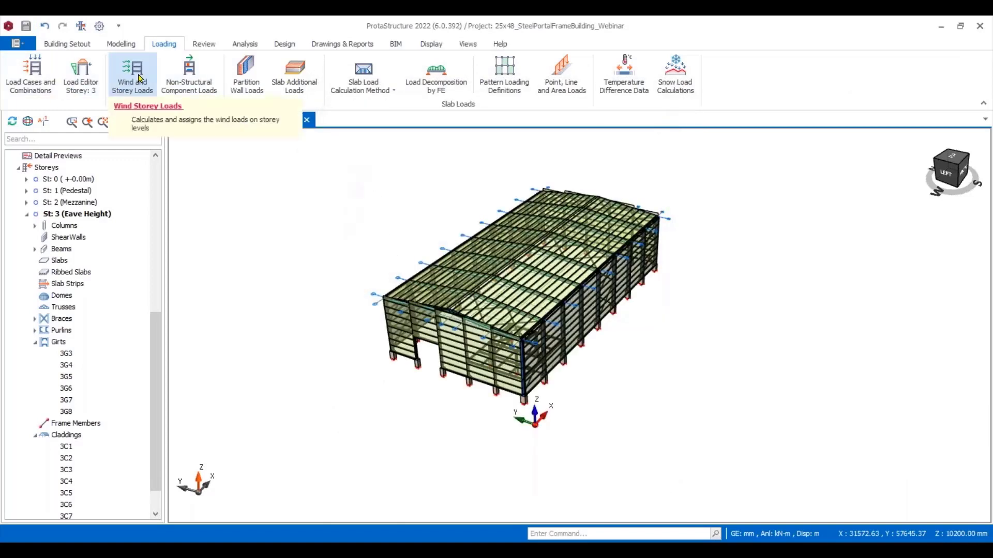
pyautogui.click(139, 78)
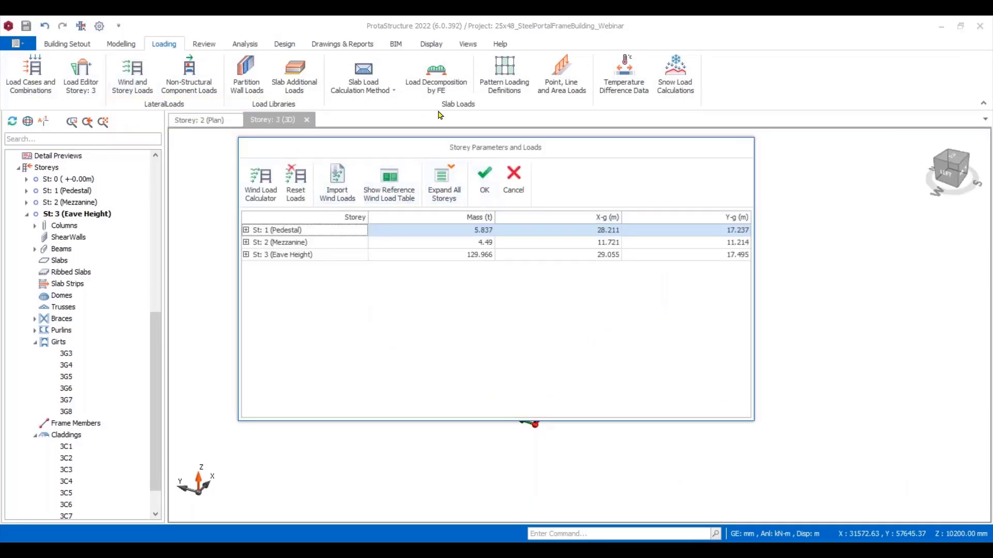
pyautogui.moveTo(565, 153); pyautogui.dragTo(589, 158)
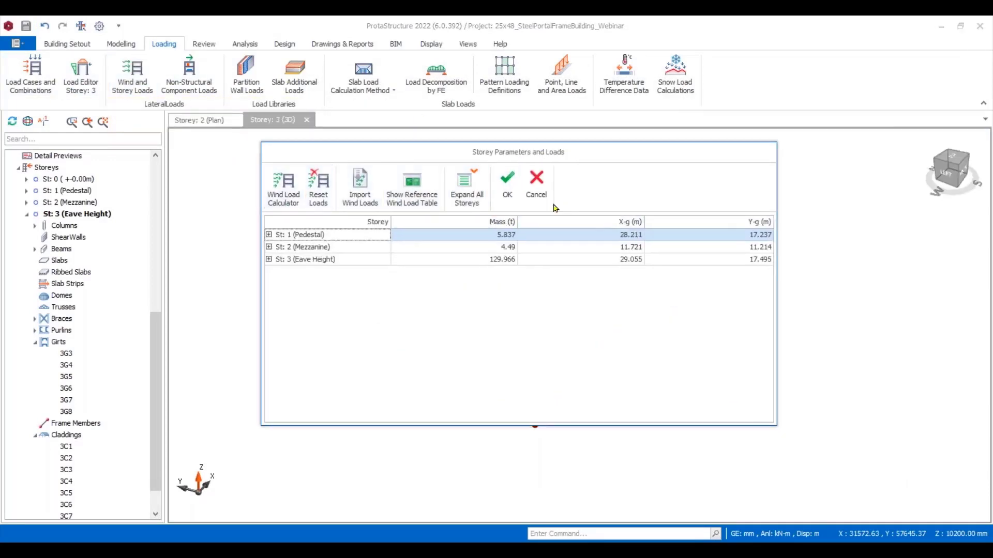
pyautogui.click(536, 186)
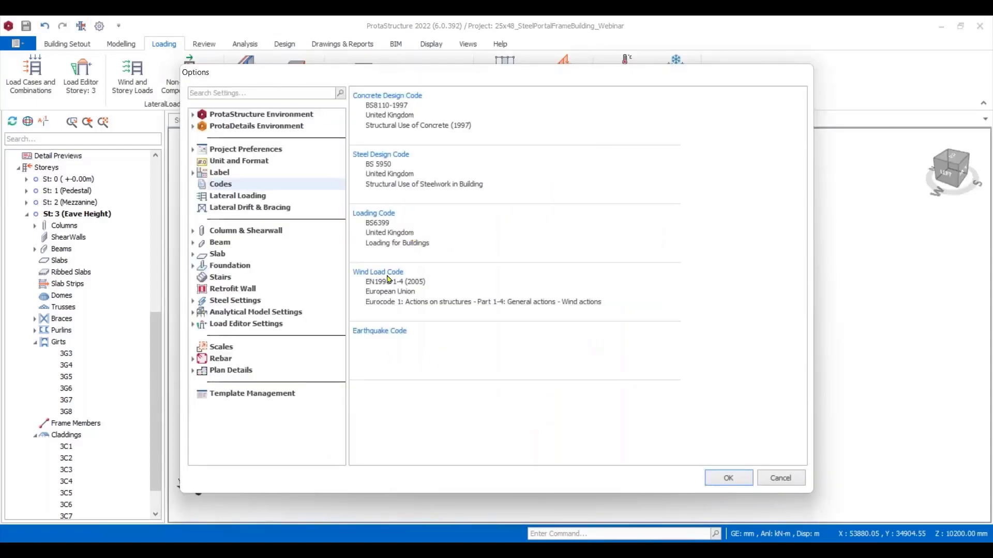
# Change the project's wind load code to BS6399-2 (1997), United Kingdom, and agree to delete the existing wind load calculations.
pyautogui.doubleClick(415, 275)
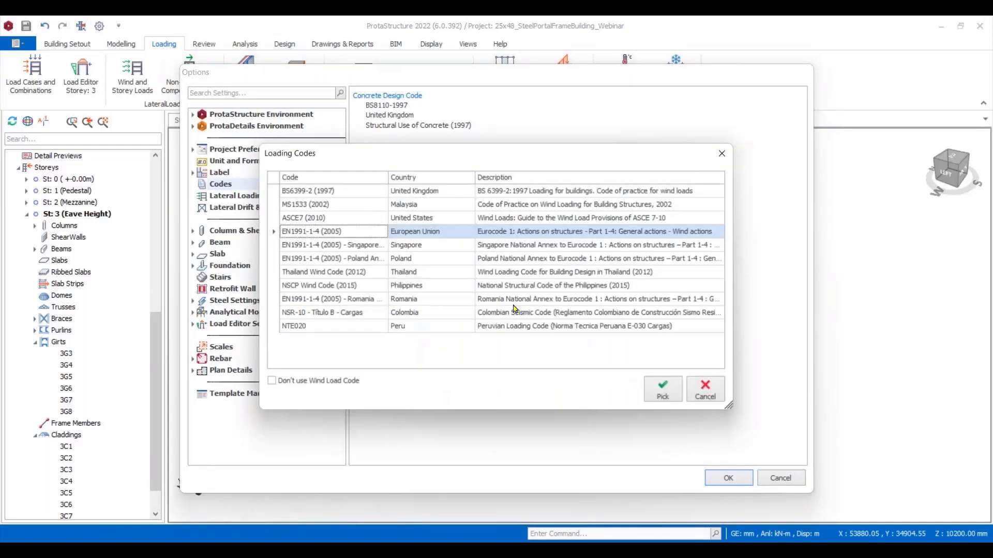
pyautogui.click(431, 192)
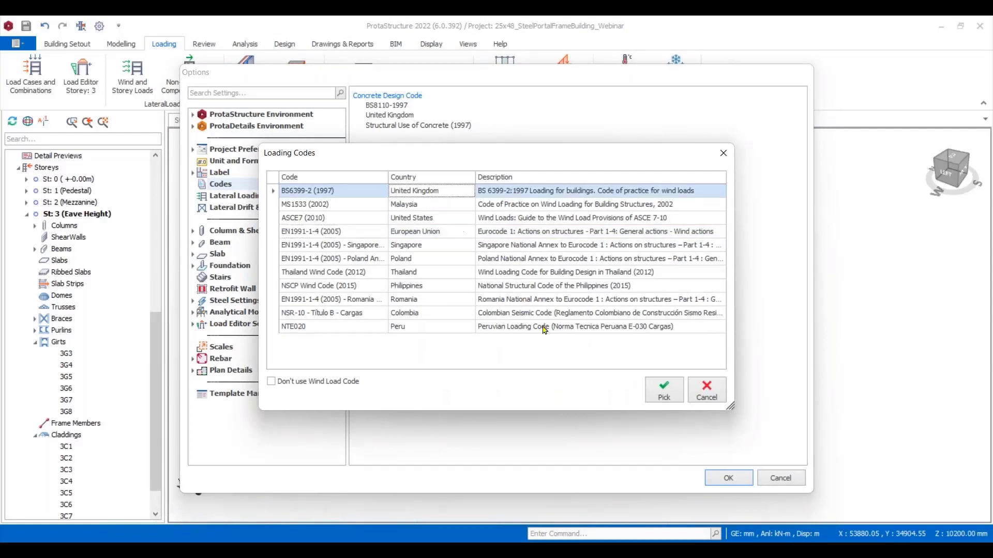
pyautogui.click(662, 394)
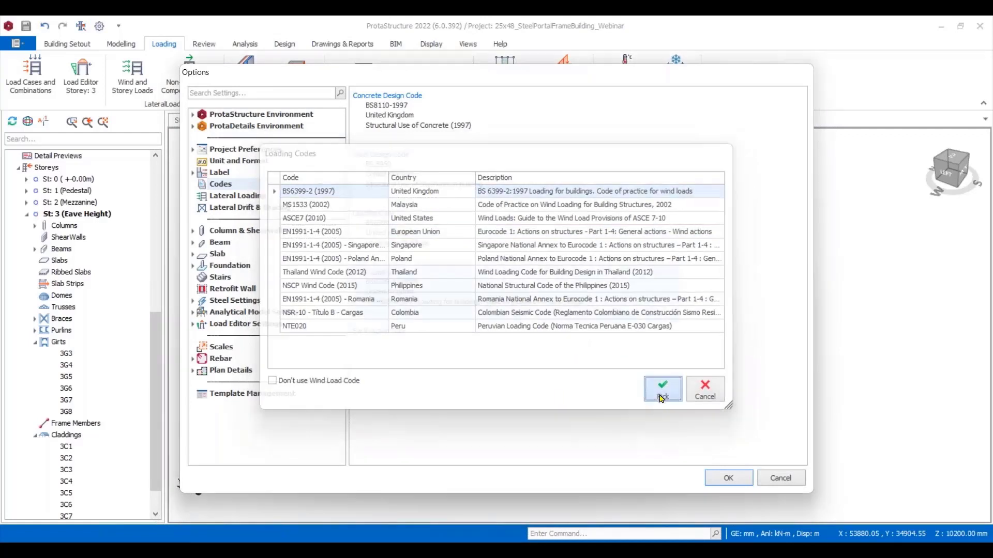
pyautogui.click(728, 479)
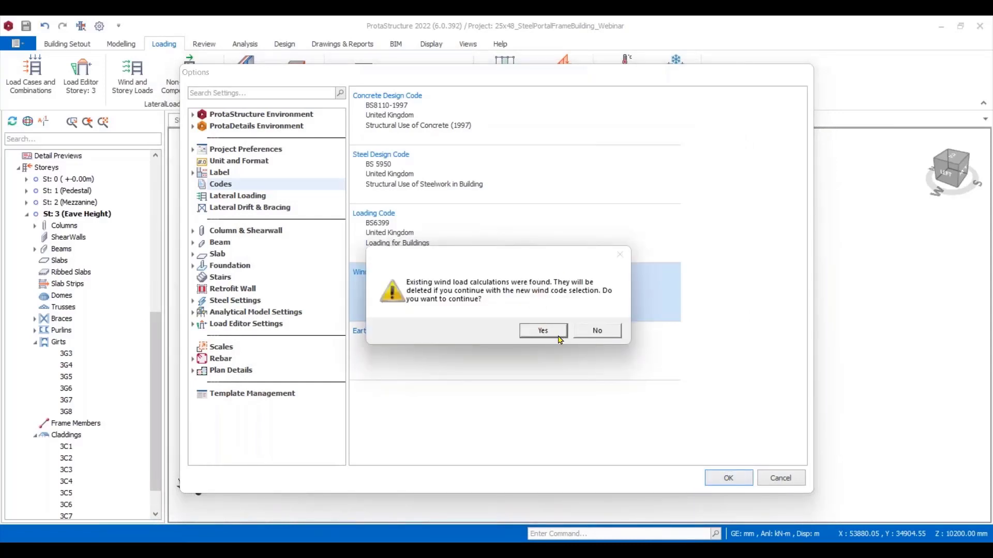
pyautogui.click(543, 331)
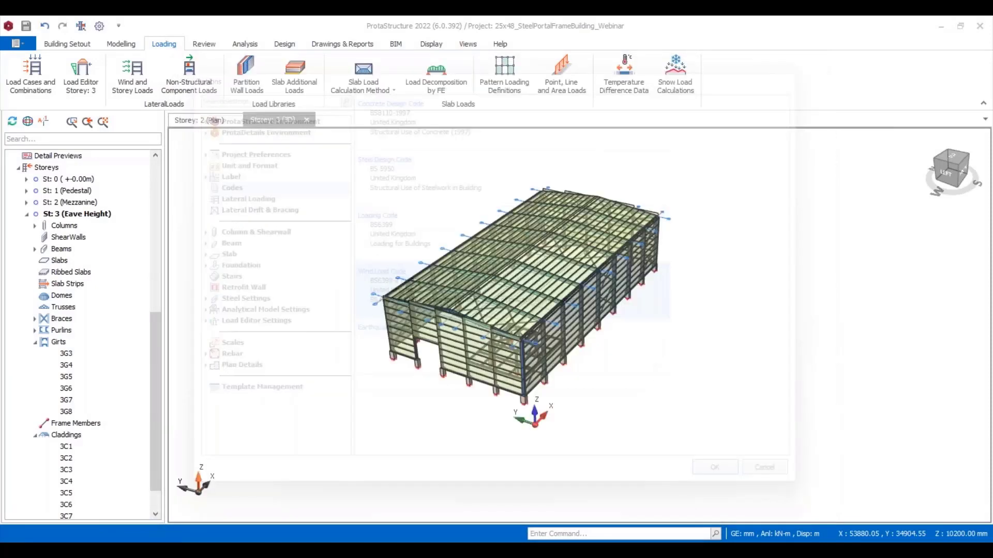
# Set the basic wind speed to 20 m/s in the Wind Load Calculator, apply it and accept the storey loads.
pyautogui.click(132, 75)
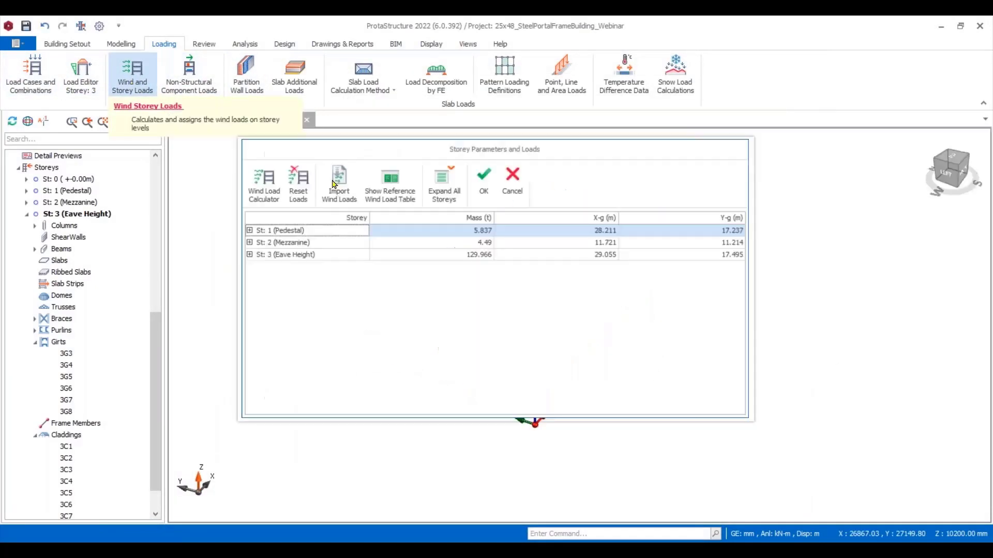
pyautogui.click(261, 182)
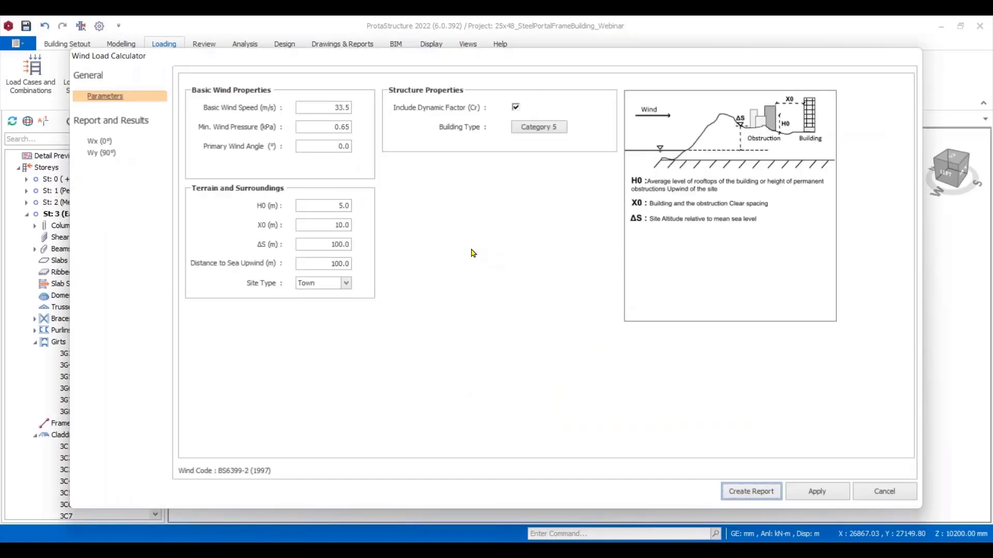
pyautogui.moveTo(326, 109); pyautogui.dragTo(359, 109)
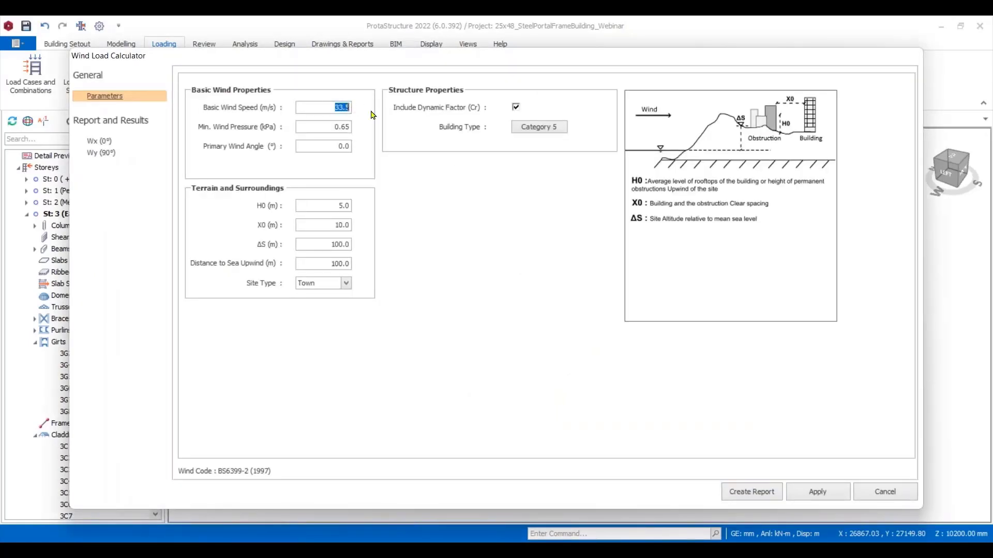
pyautogui.write('20')
pyautogui.click(818, 495)
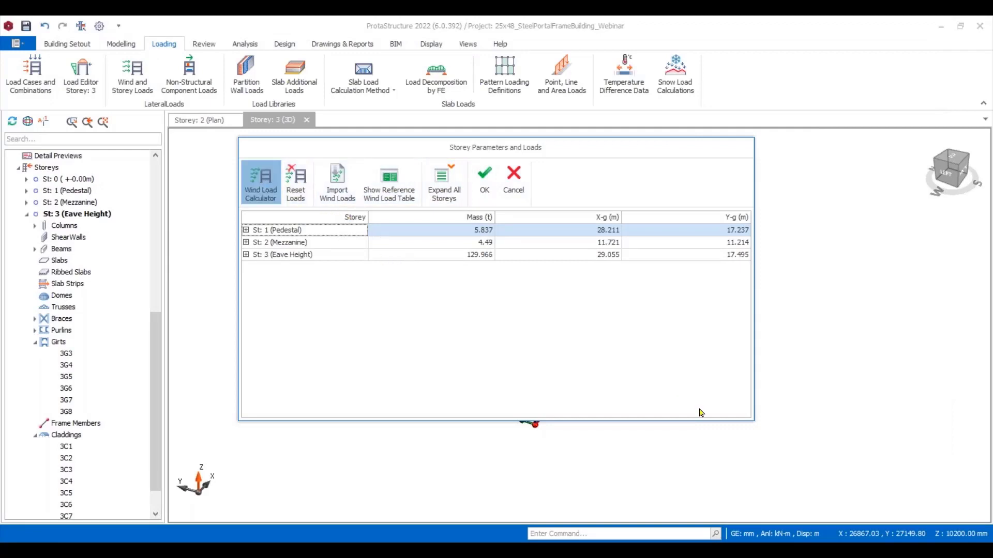
pyautogui.click(824, 497)
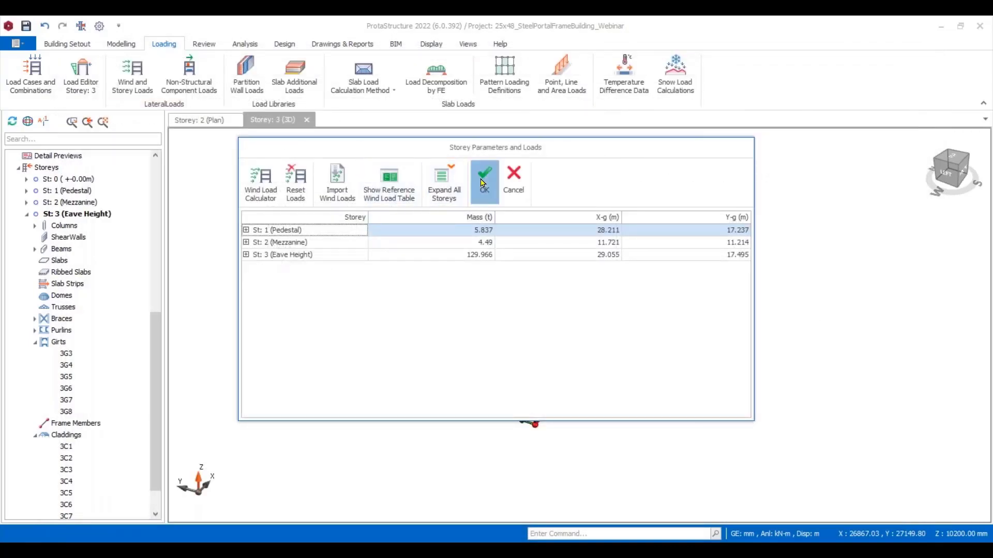
pyautogui.click(479, 183)
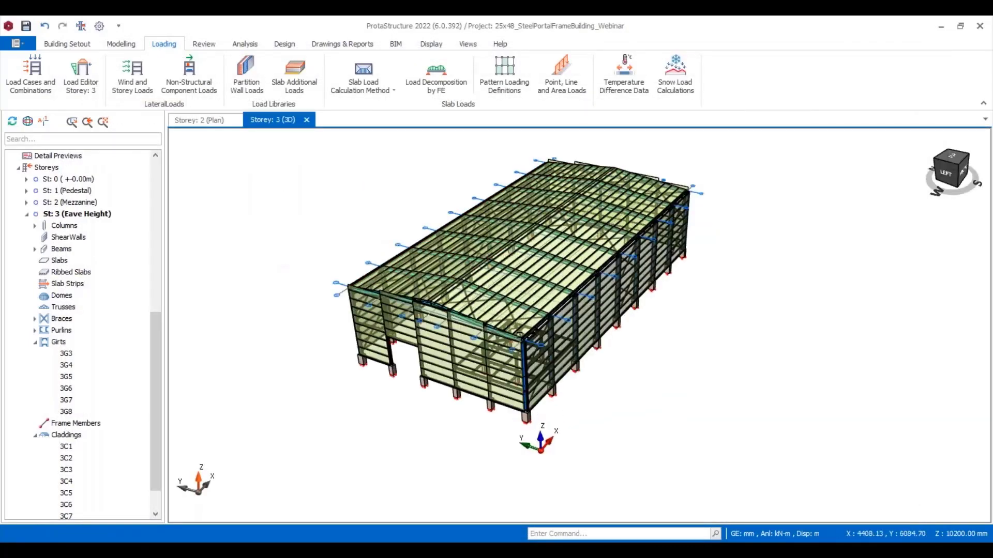
pyautogui.scroll(-1, 520, 336)
pyautogui.moveTo(723, 347); pyautogui.dragTo(744, 362, button='middle')
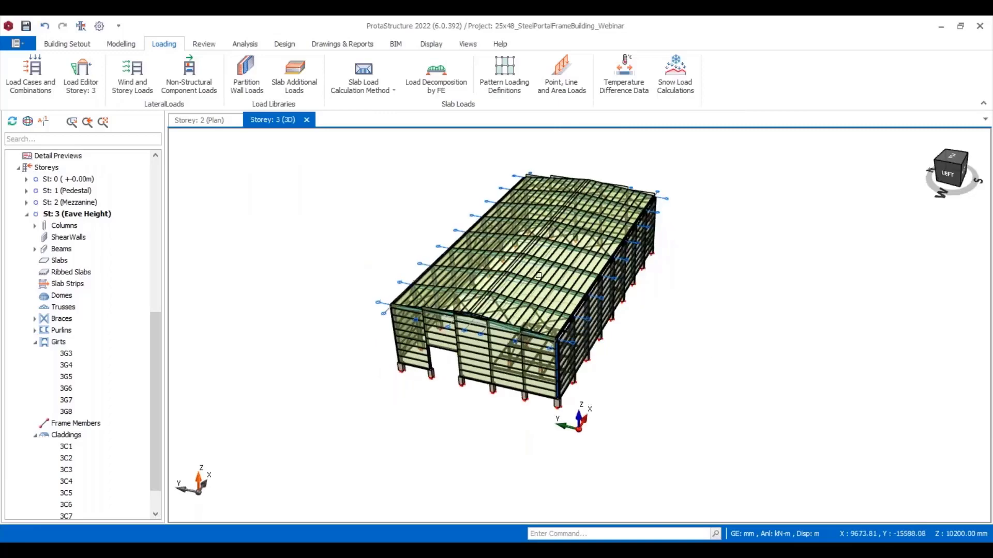
pyautogui.scroll(-1, 548, 294)
pyautogui.moveTo(609, 321); pyautogui.dragTo(620, 311, button='middle')
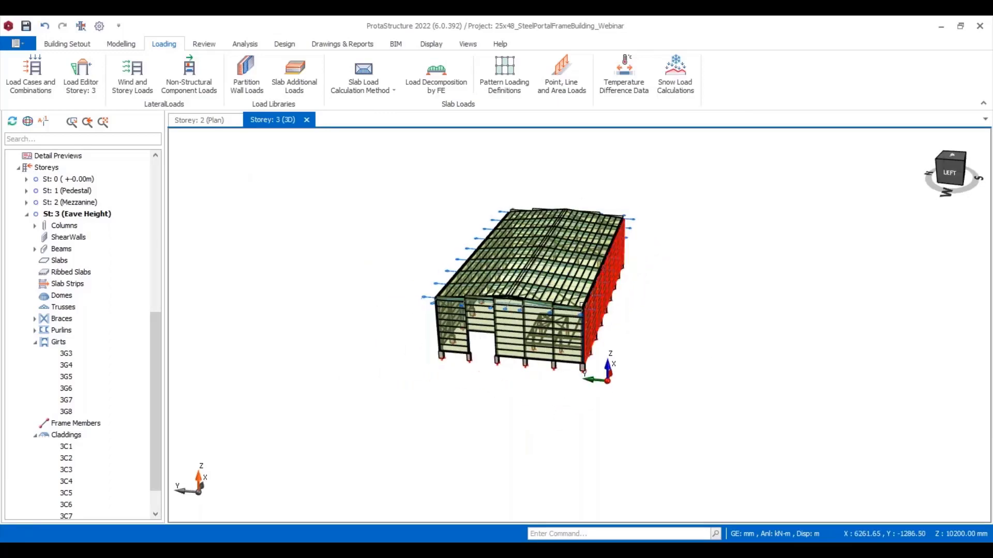
pyautogui.scroll(3, 482, 268)
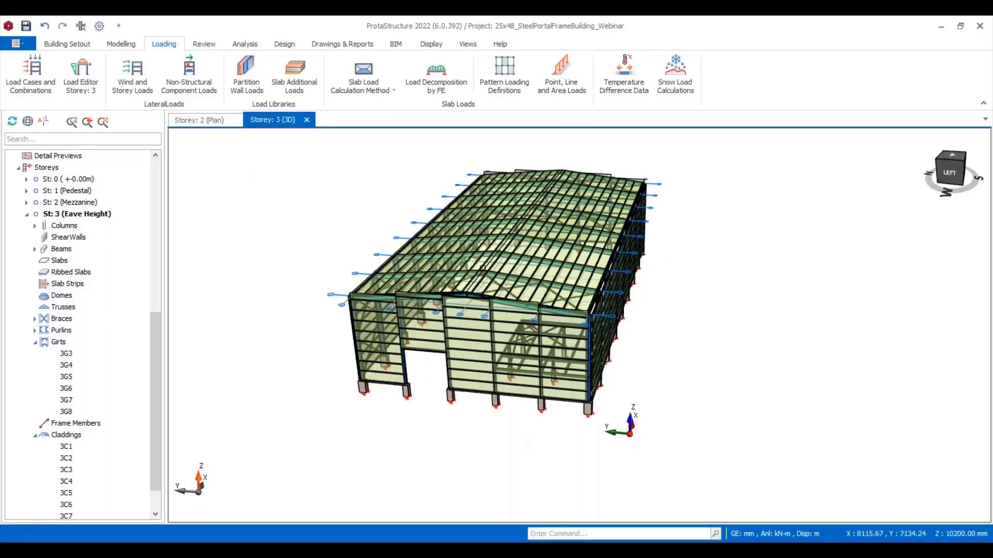
# Save the project and run the Building Model Check with all checks on all storeys, reviewing the reported errors.
pyautogui.click(25, 26)
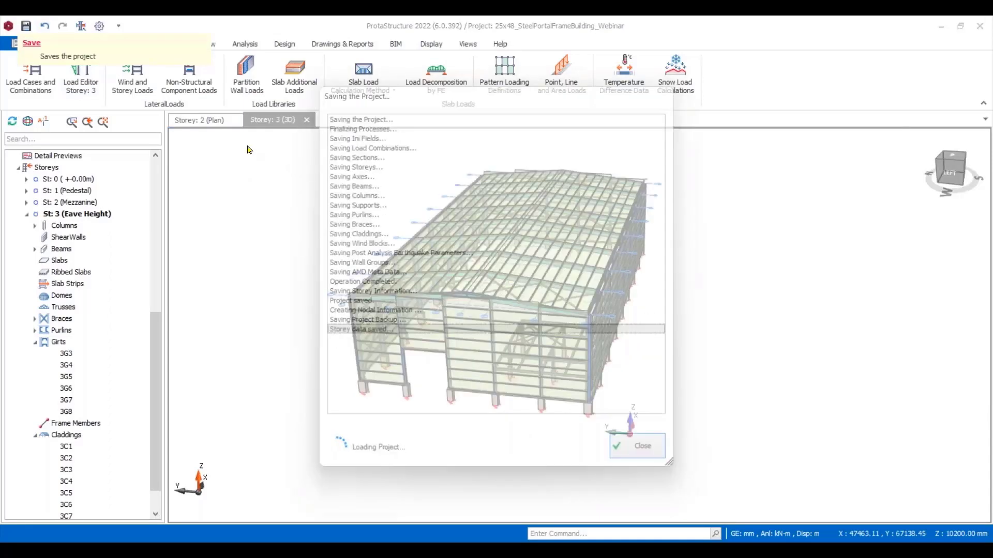
pyautogui.click(203, 44)
pyautogui.click(26, 75)
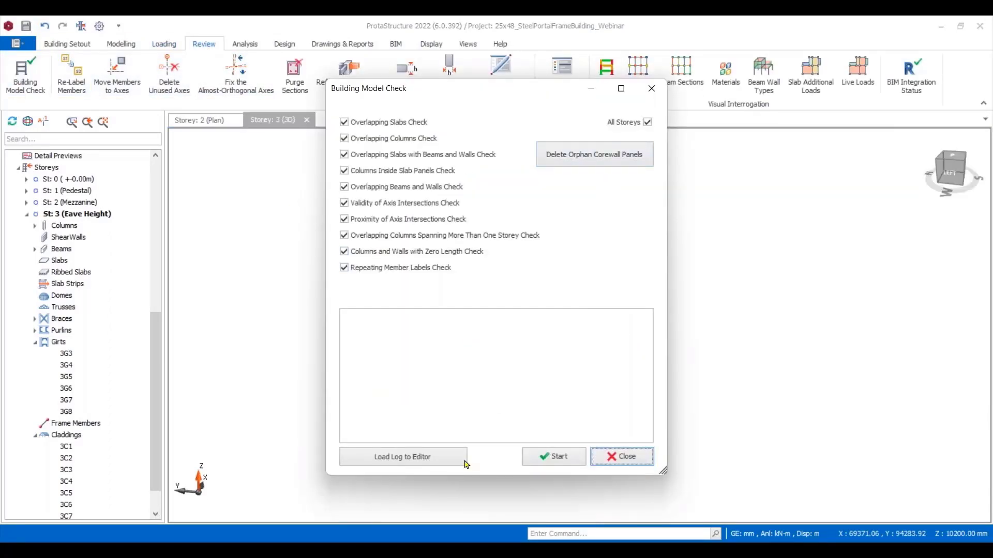
pyautogui.click(561, 454)
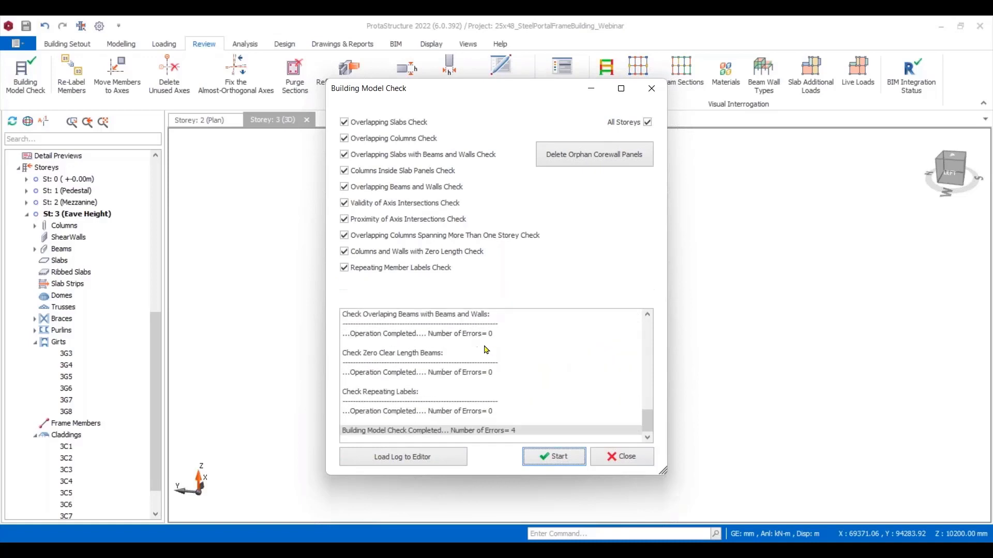
pyautogui.scroll(5, 490, 357)
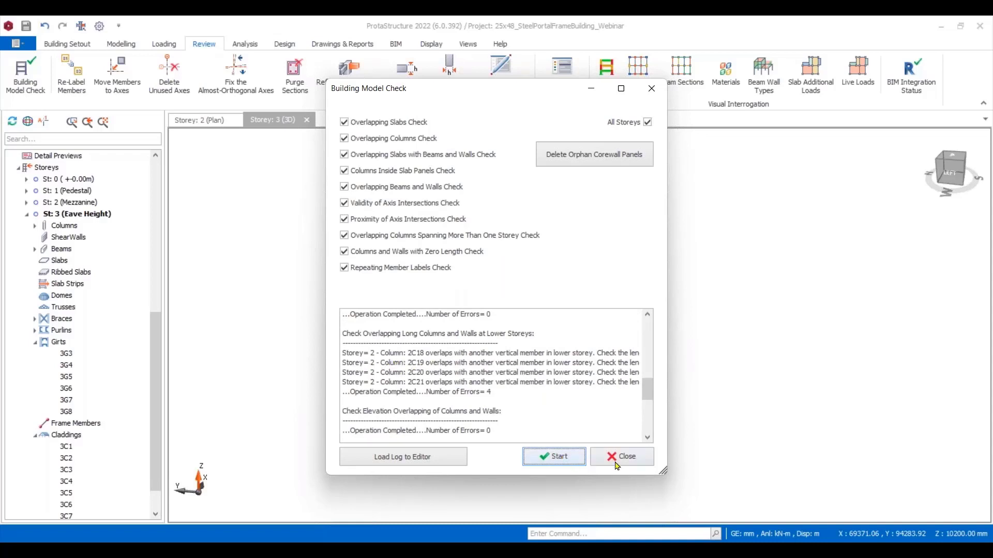
pyautogui.click(627, 458)
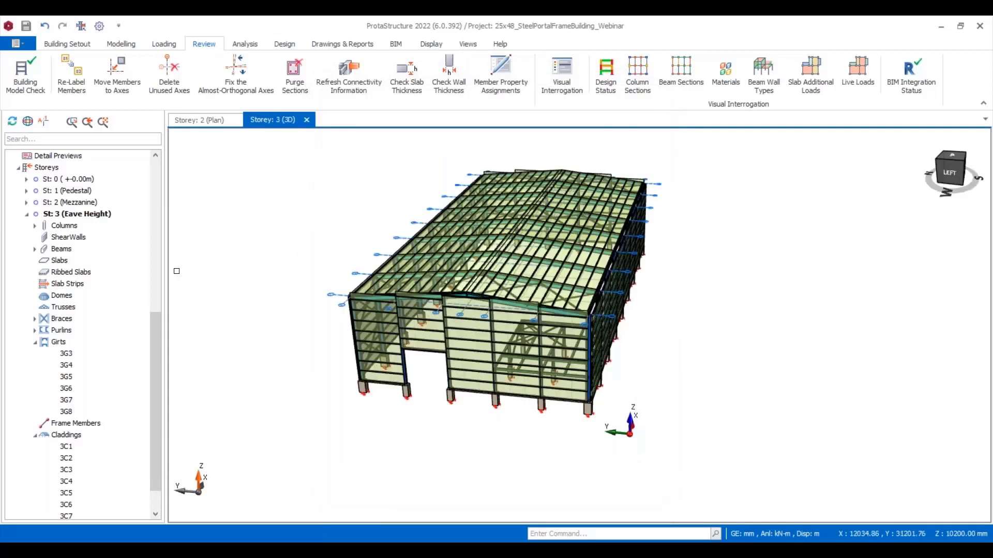
# Make St: 2 (Mezzanine) the active storey and show its plan view around axes A to C and 1 to 3.
pyautogui.scroll(4, 83, 289)
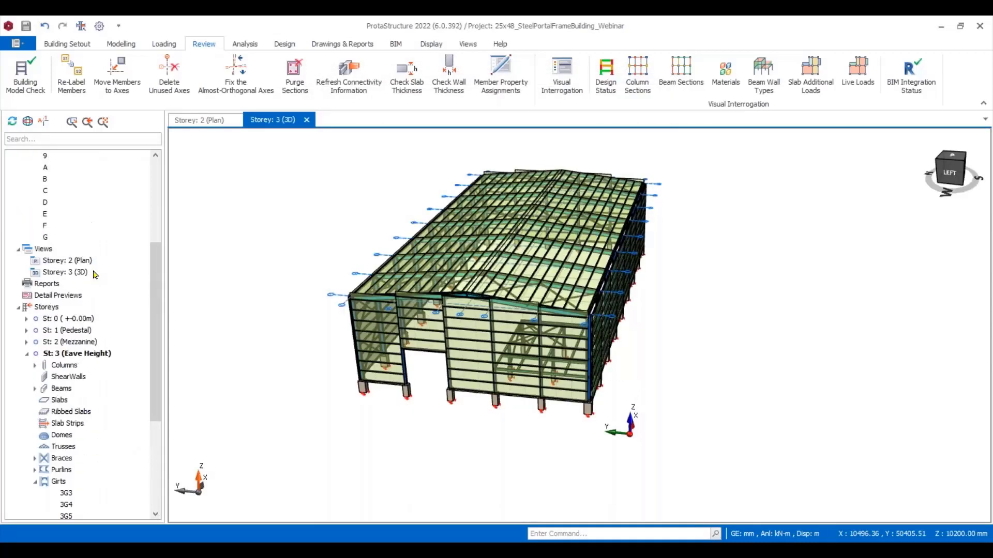
pyautogui.doubleClick(75, 342)
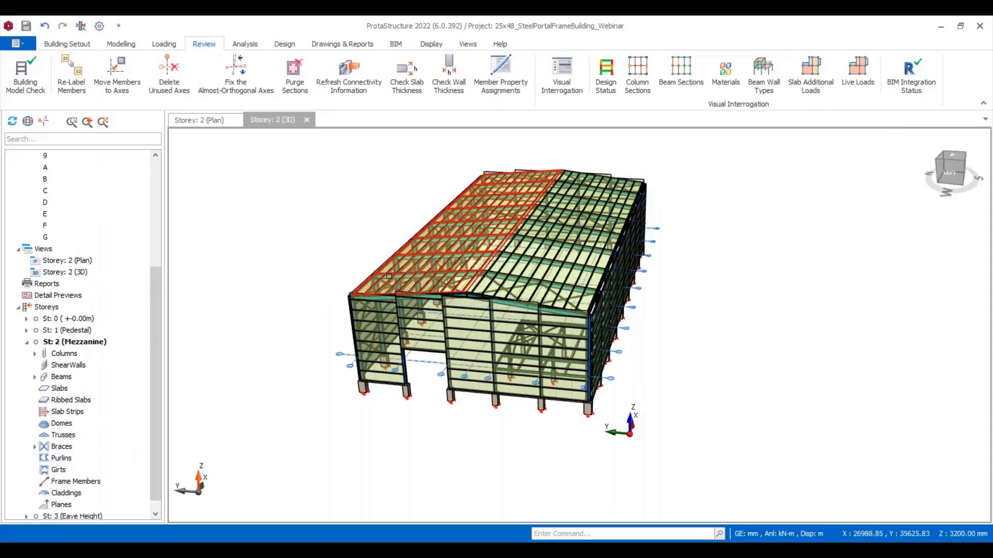
pyautogui.click(201, 121)
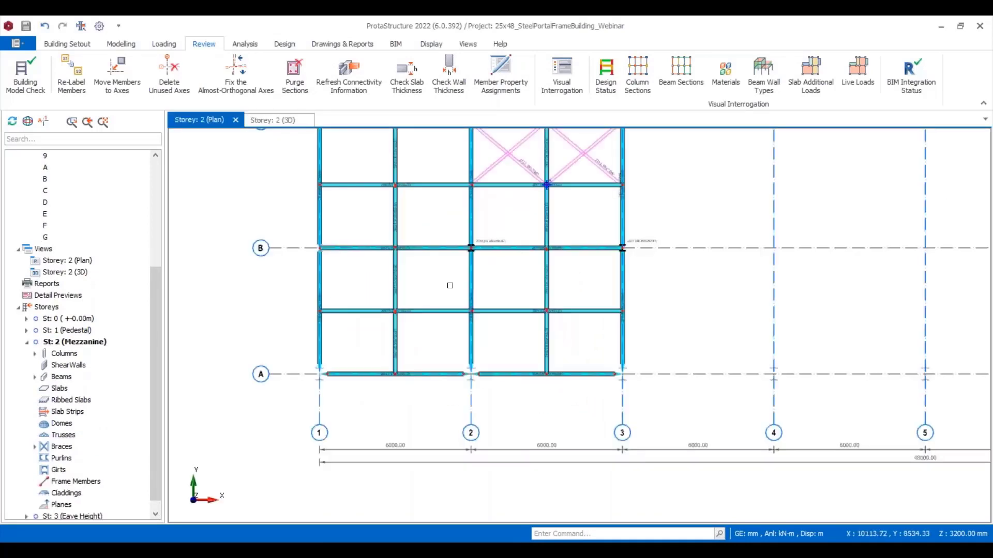
pyautogui.scroll(-3, 496, 263)
pyautogui.moveTo(495, 264); pyautogui.dragTo(461, 290, button='middle')
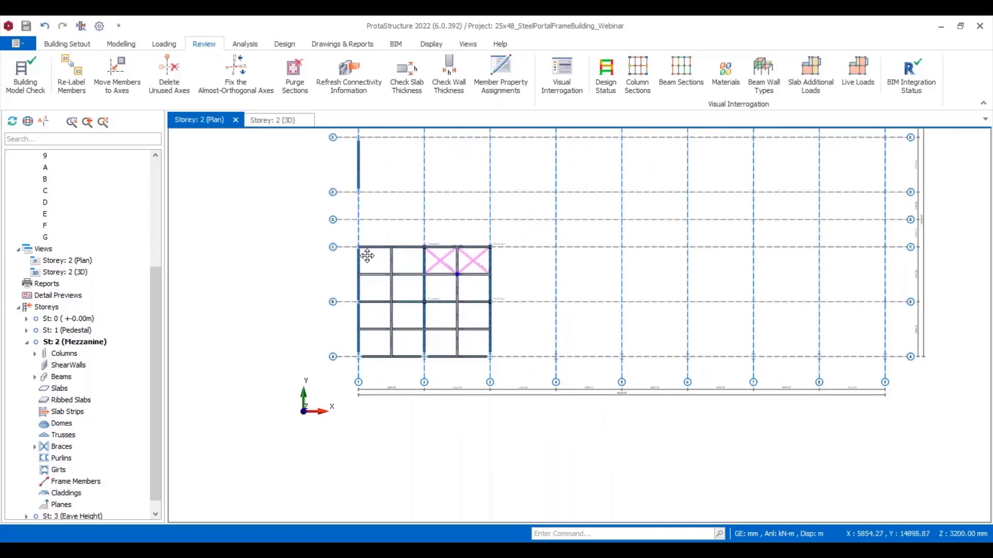
pyautogui.moveTo(368, 255); pyautogui.dragTo(351, 306, button='middle')
pyautogui.scroll(3, 365, 289)
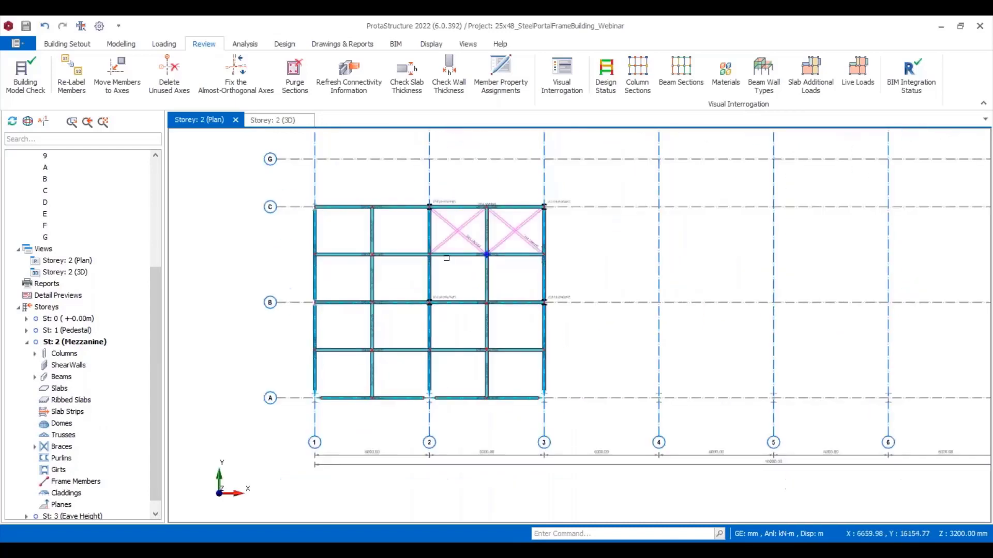
# Select the mezzanine members between axes B and C around axis 2, and filter the selection to columns only.
pyautogui.moveTo(347, 184); pyautogui.dragTo(566, 337)
pyautogui.scroll(2, 545, 199)
pyautogui.rightClick(547, 199)
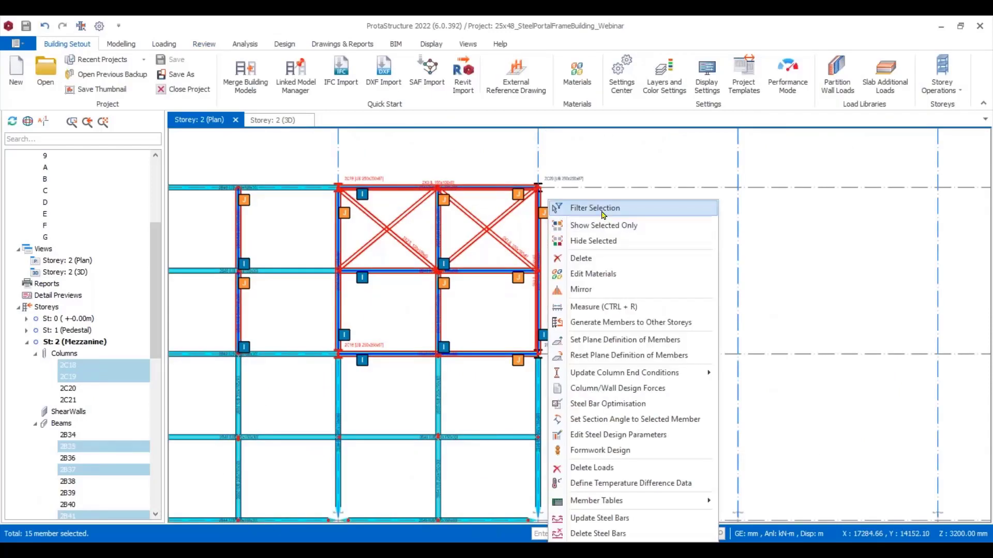
pyautogui.click(594, 208)
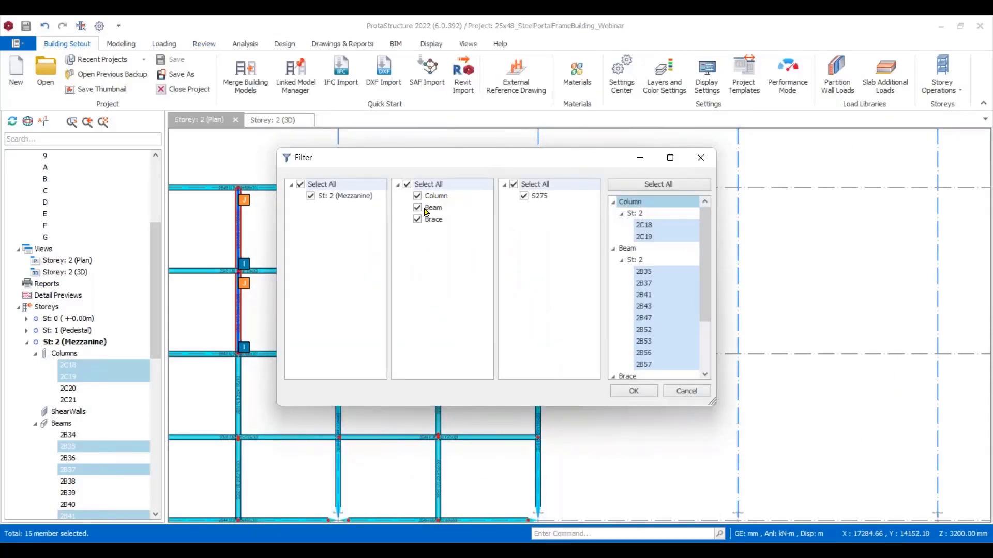
pyautogui.click(426, 209)
pyautogui.click(428, 220)
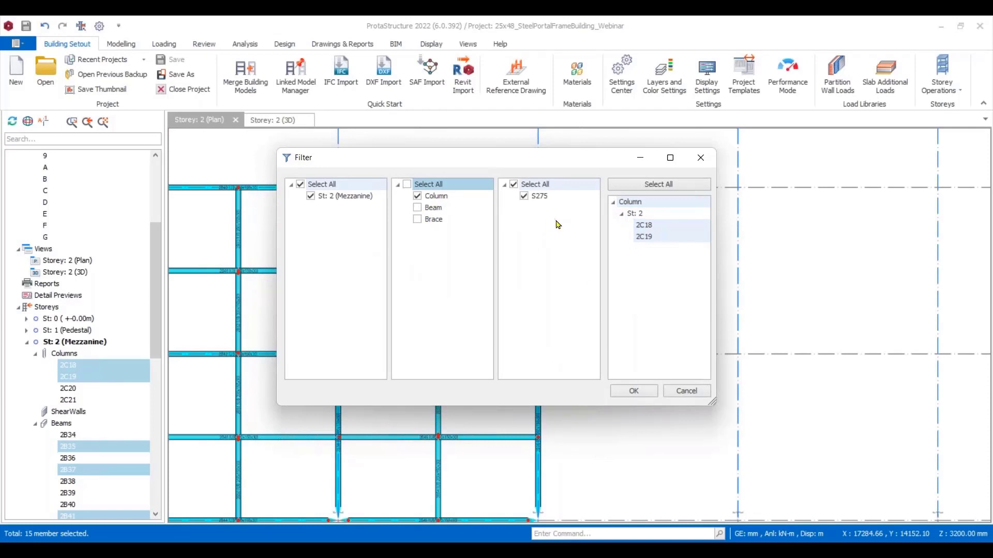
pyautogui.click(639, 394)
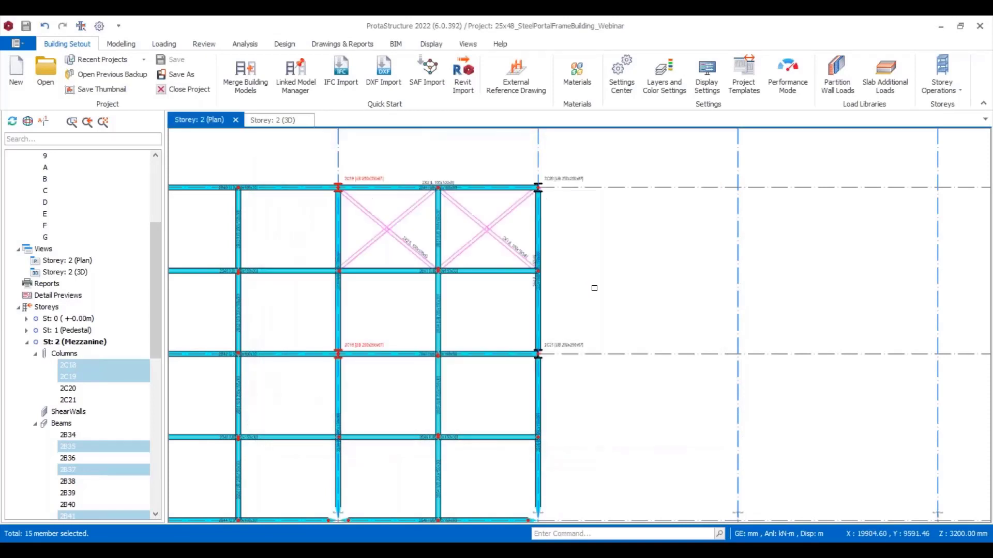
# Set the storey length of the selected mezzanine columns at axes B-2 and C-2 to 1 in the Column Table.
pyautogui.rightClick(590, 222)
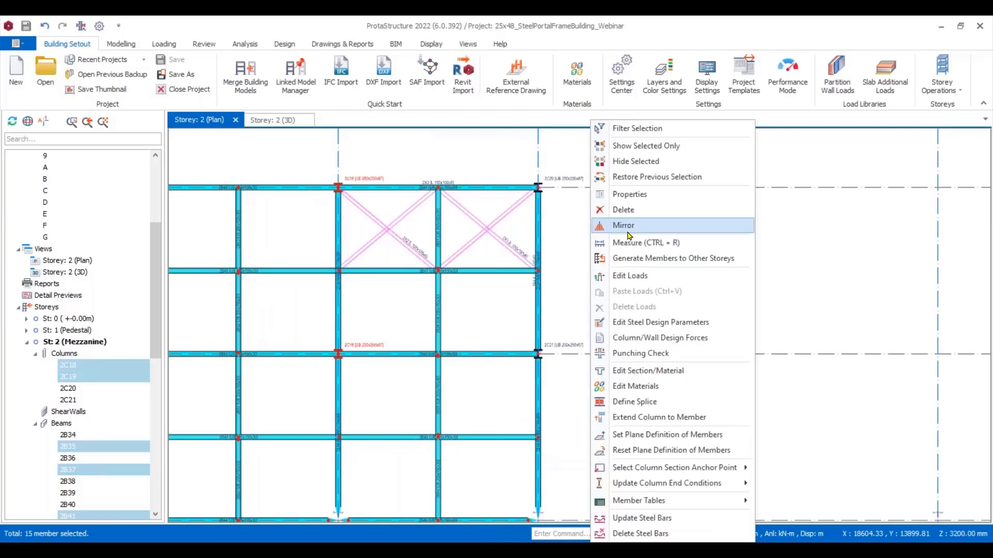
pyautogui.click(628, 195)
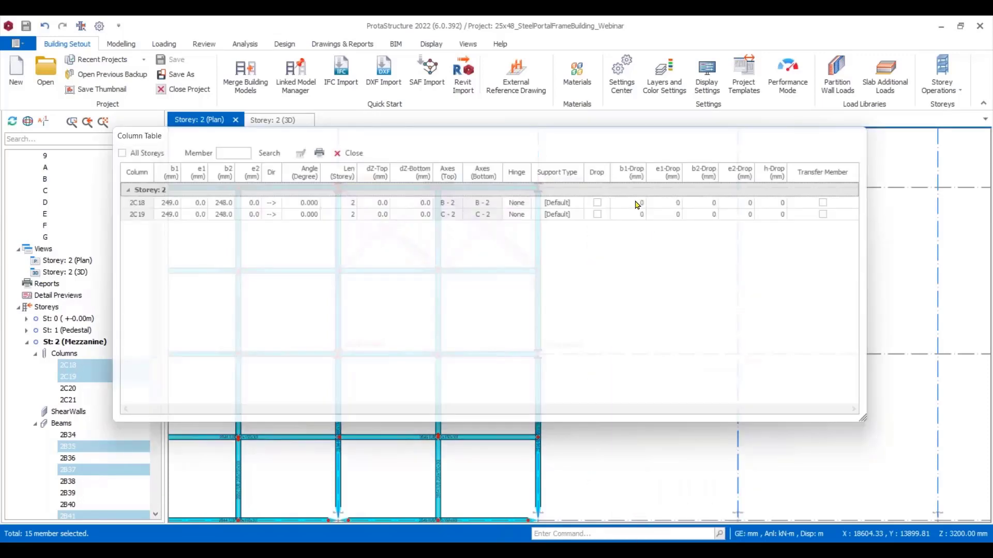
pyautogui.click(338, 172)
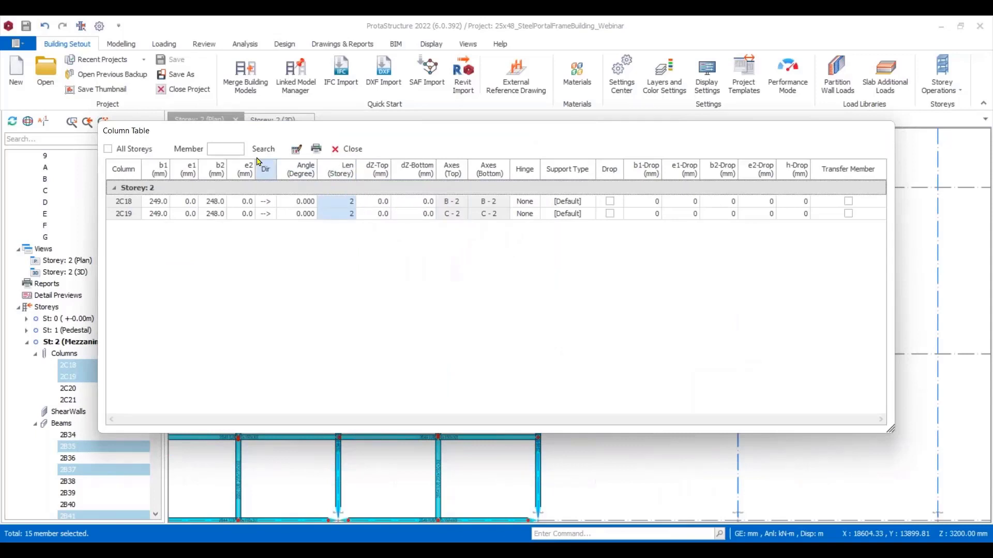
pyautogui.click(296, 151)
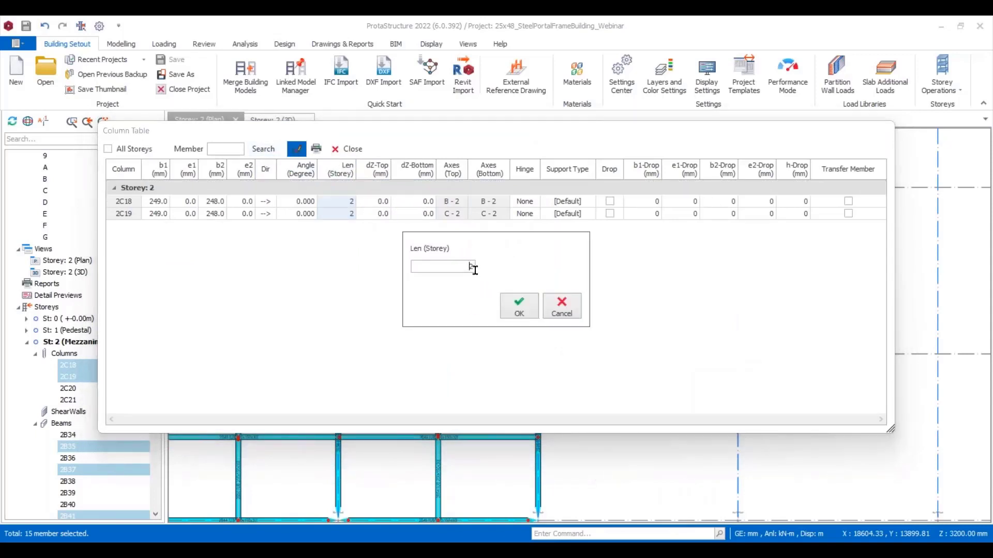
pyautogui.write('1')
pyautogui.click(520, 308)
pyautogui.click(346, 149)
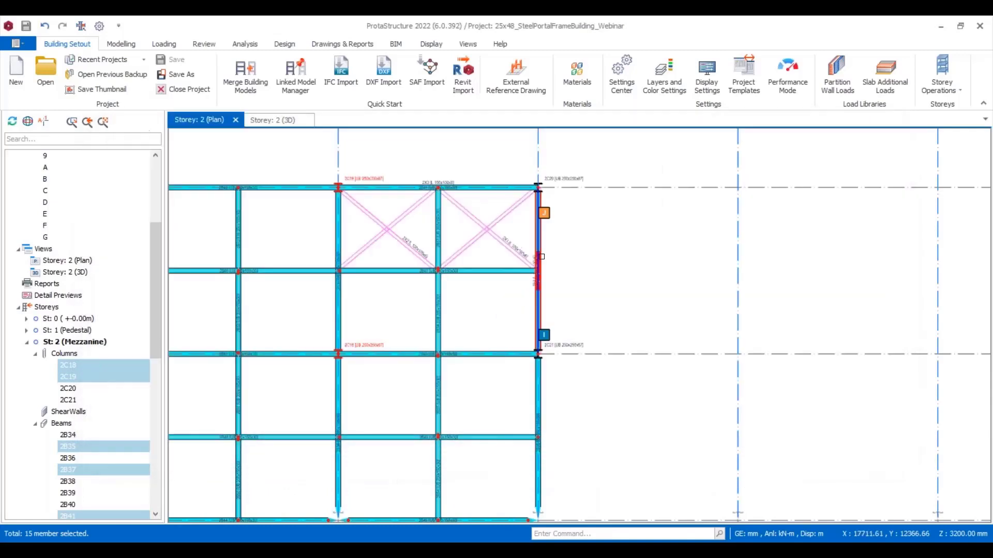
# Set the storey length of mezzanine column 2C21 at axes B-3 to 1 and update it.
pyautogui.moveTo(542, 256); pyautogui.dragTo(643, 246, button='middle')
pyautogui.scroll(5, 645, 338)
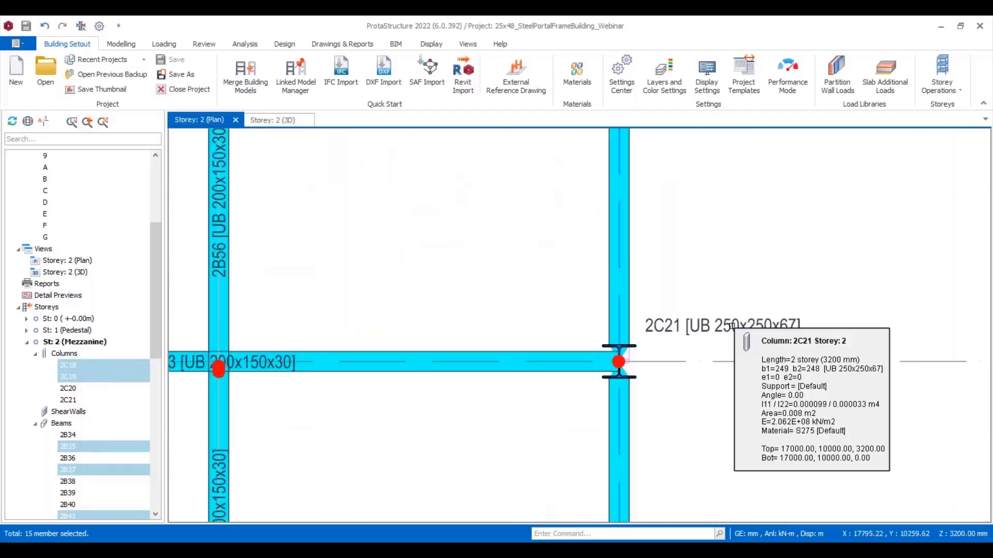
pyautogui.doubleClick(732, 326)
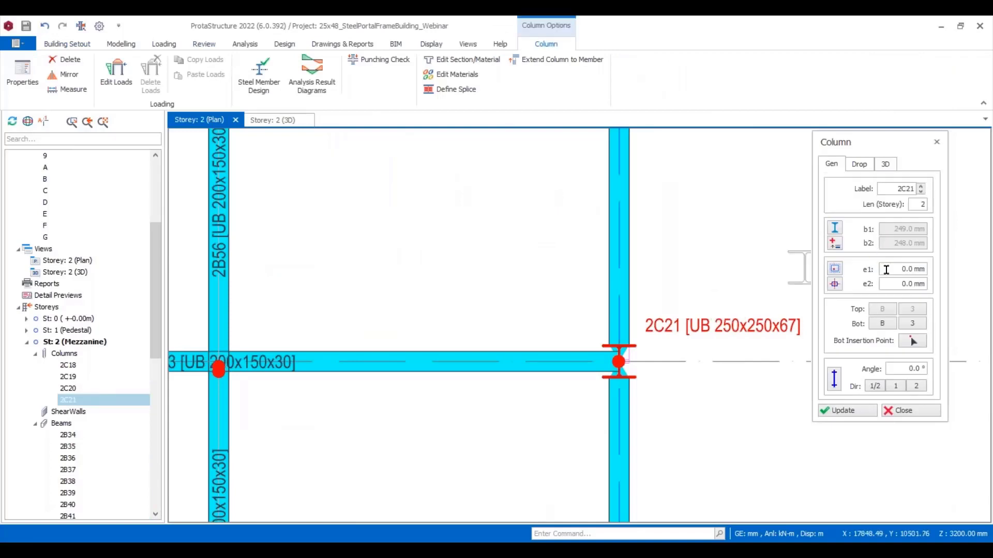
pyautogui.doubleClick(913, 205)
pyautogui.write('1')
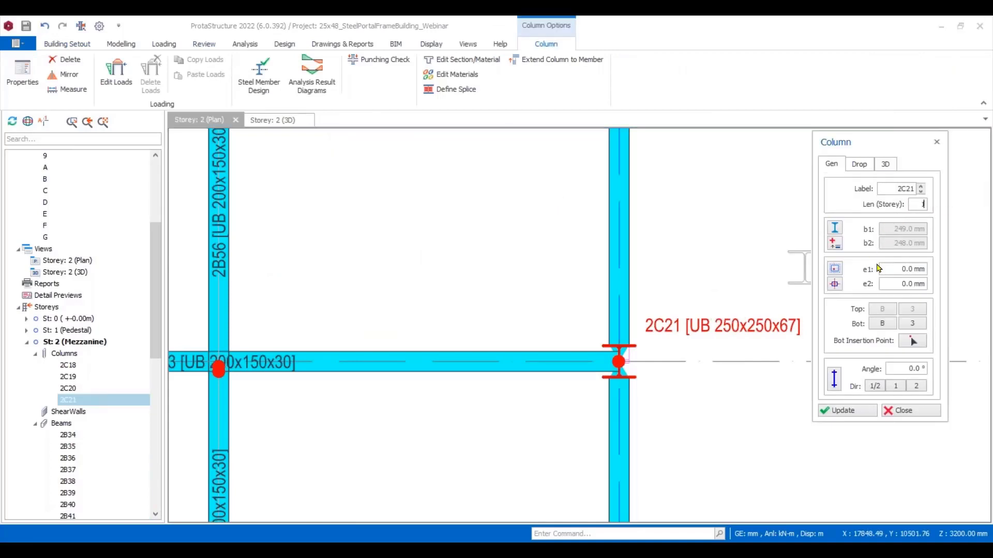
pyautogui.click(840, 411)
pyautogui.click(908, 411)
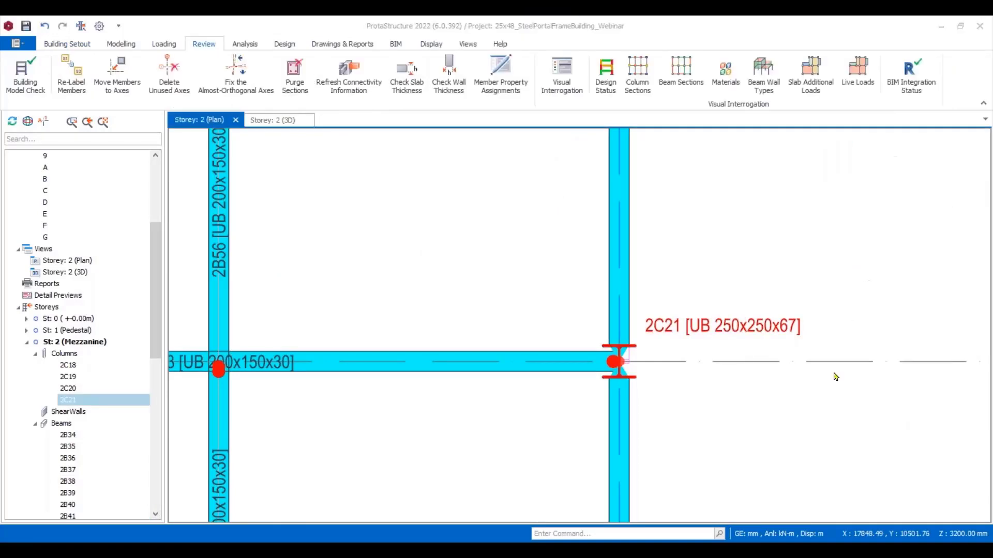
# Re-label the columns, shearwalls, beams and slabs on all storeys, keeping the default sorting options.
pyautogui.scroll(-5, 685, 259)
pyautogui.moveTo(579, 214); pyautogui.dragTo(473, 249, button='middle')
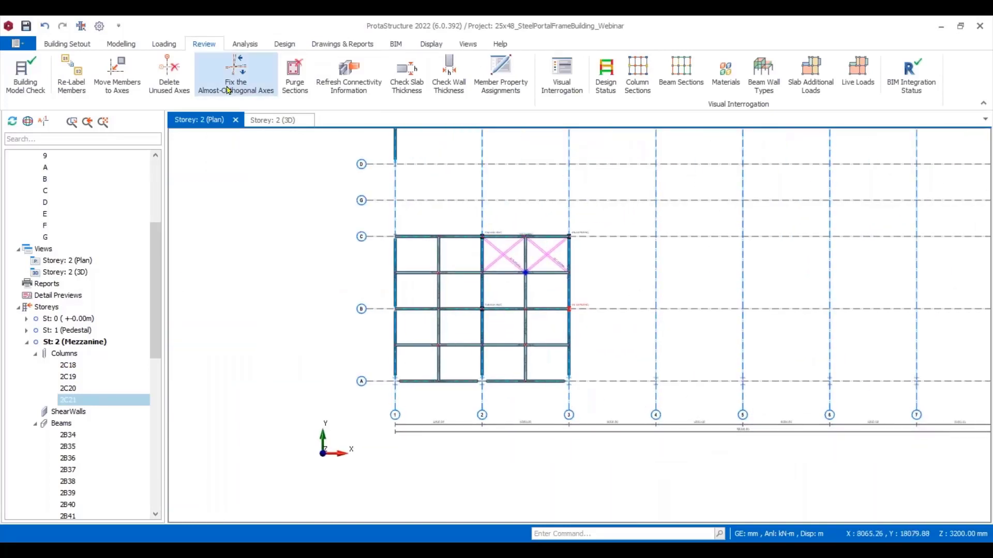
pyautogui.click(106, 93)
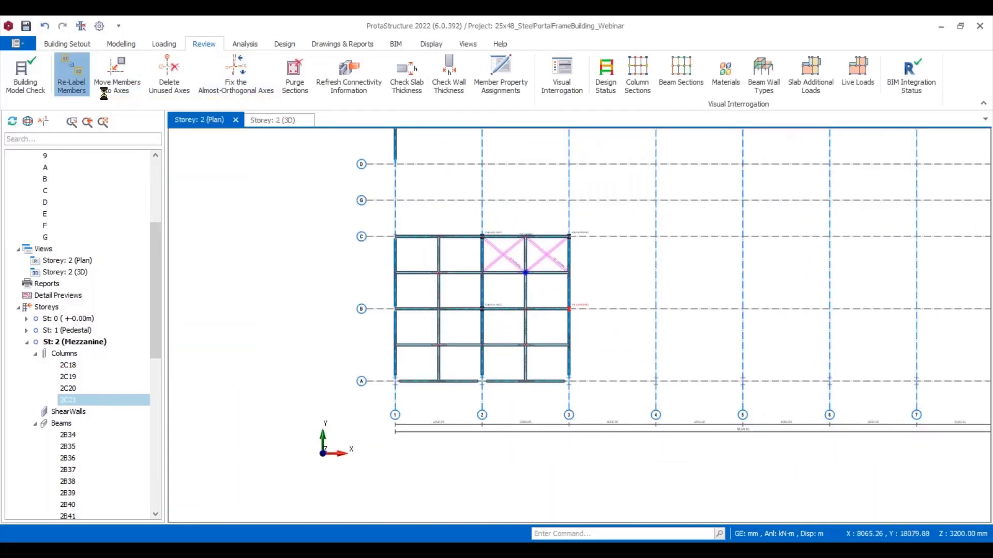
pyautogui.click(543, 329)
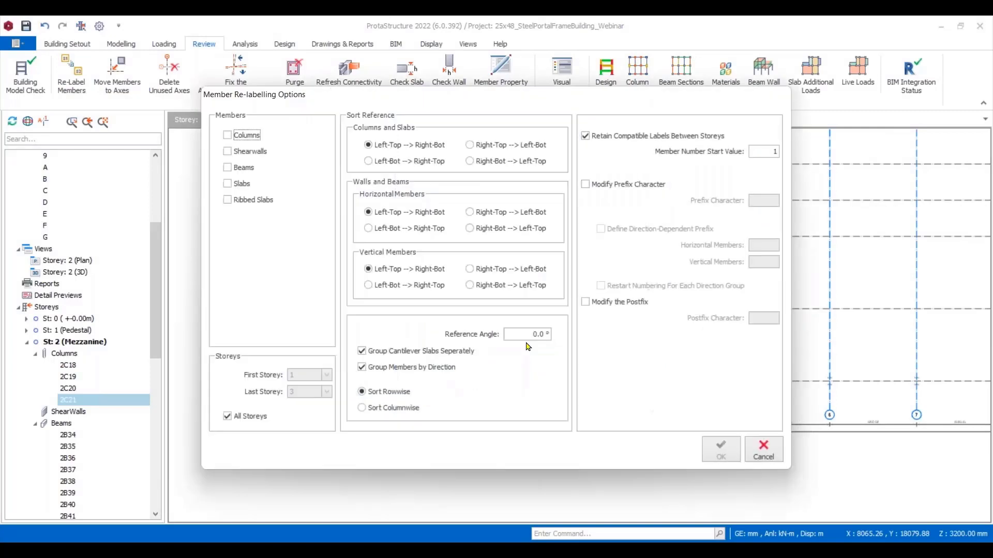
pyautogui.click(247, 136)
pyautogui.click(249, 152)
pyautogui.click(244, 168)
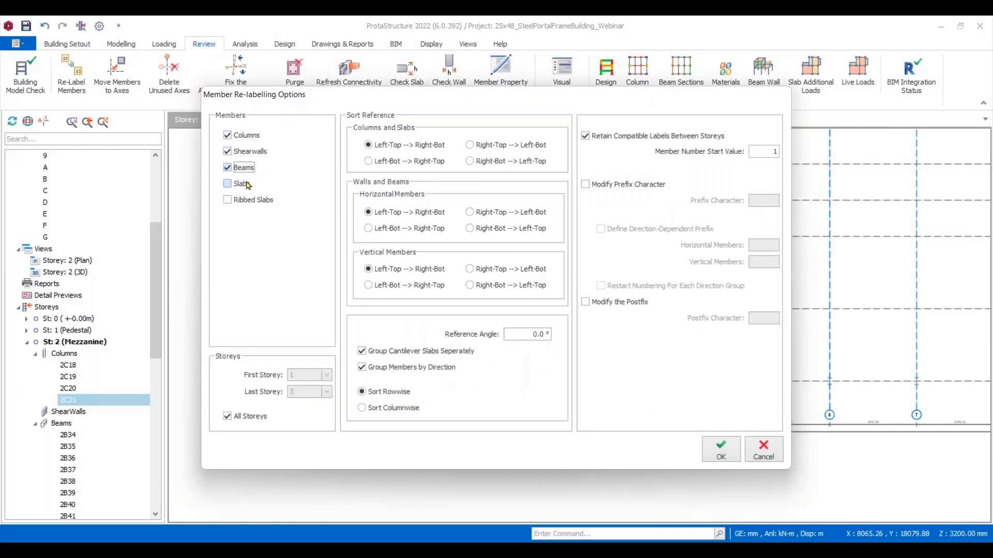
pyautogui.click(242, 184)
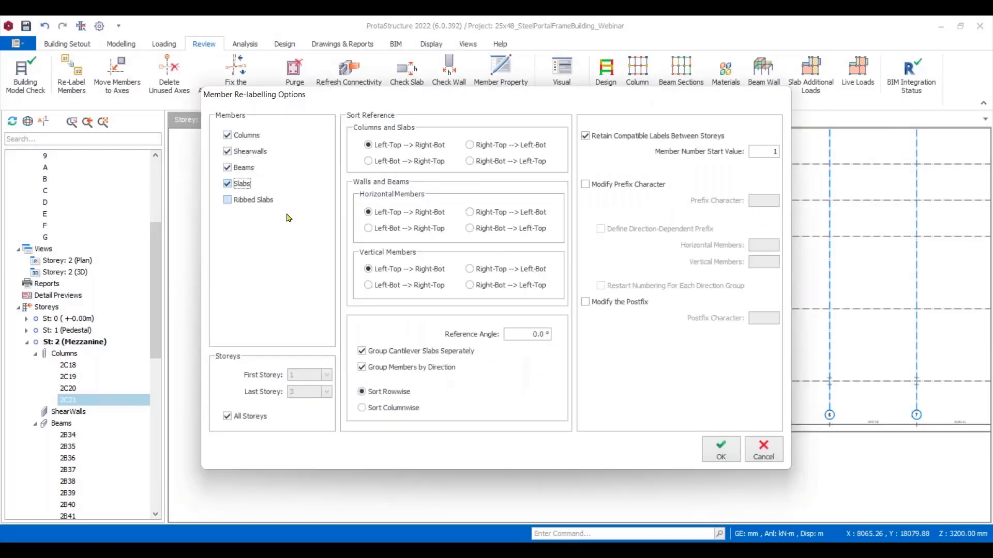
pyautogui.click(721, 450)
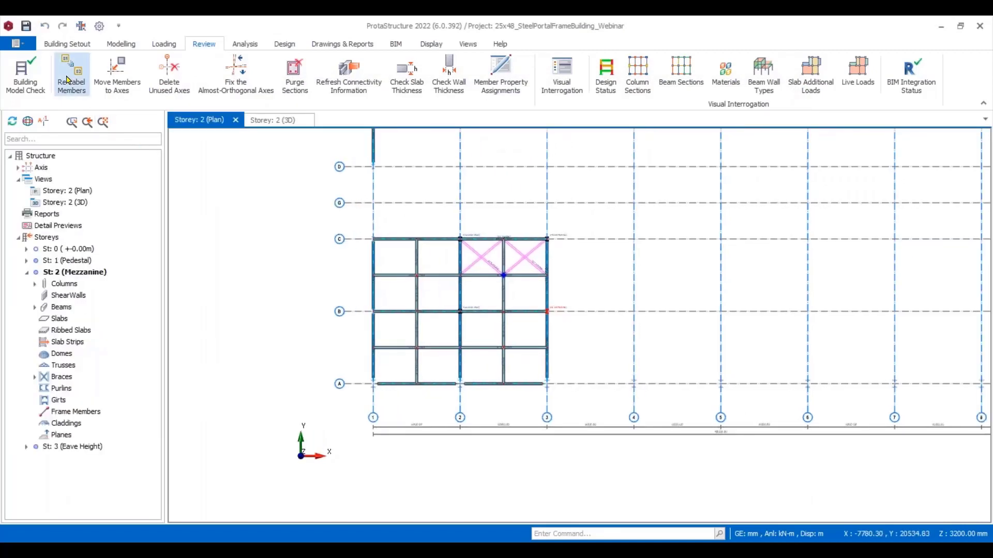
# Move all member types on all storeys to align with their axes.
pyautogui.click(117, 67)
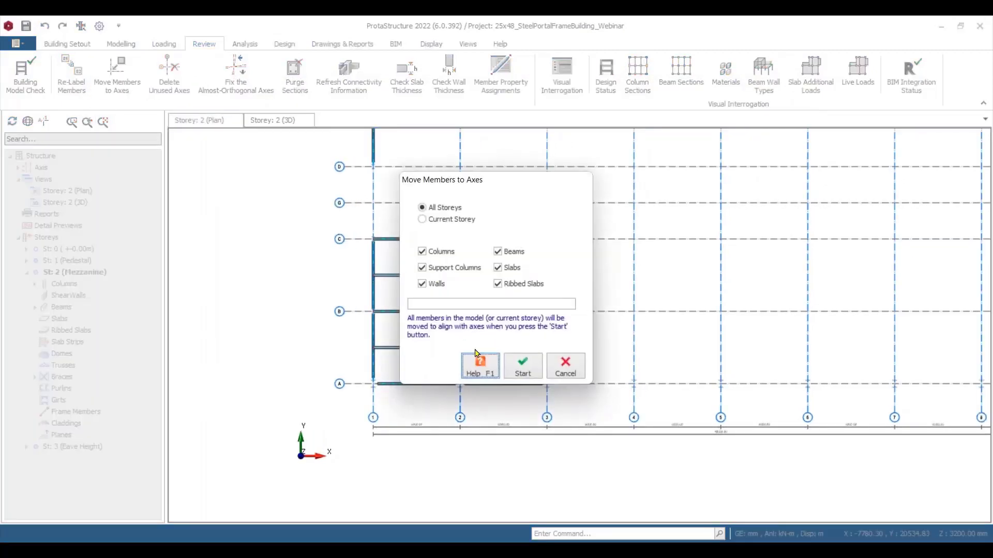
pyautogui.click(523, 368)
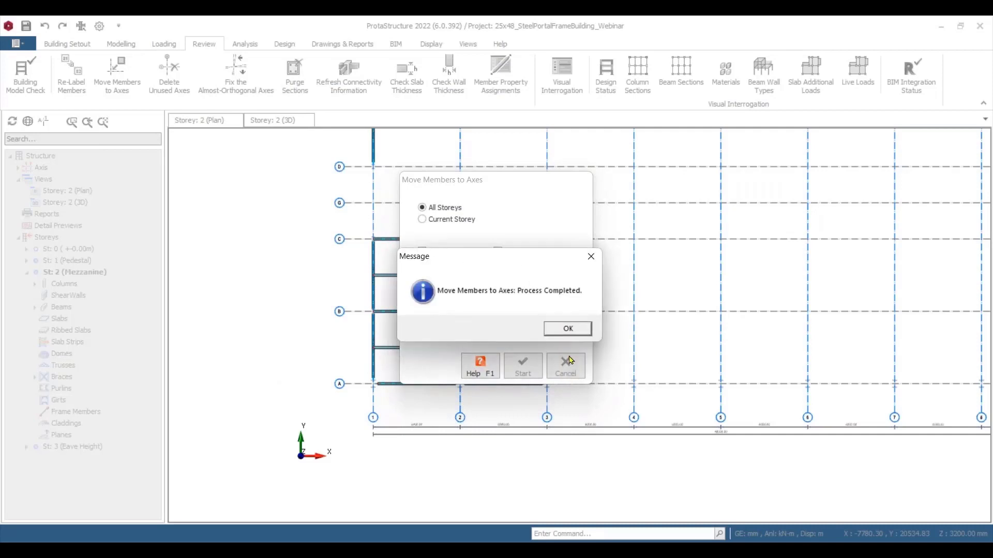
pyautogui.click(568, 329)
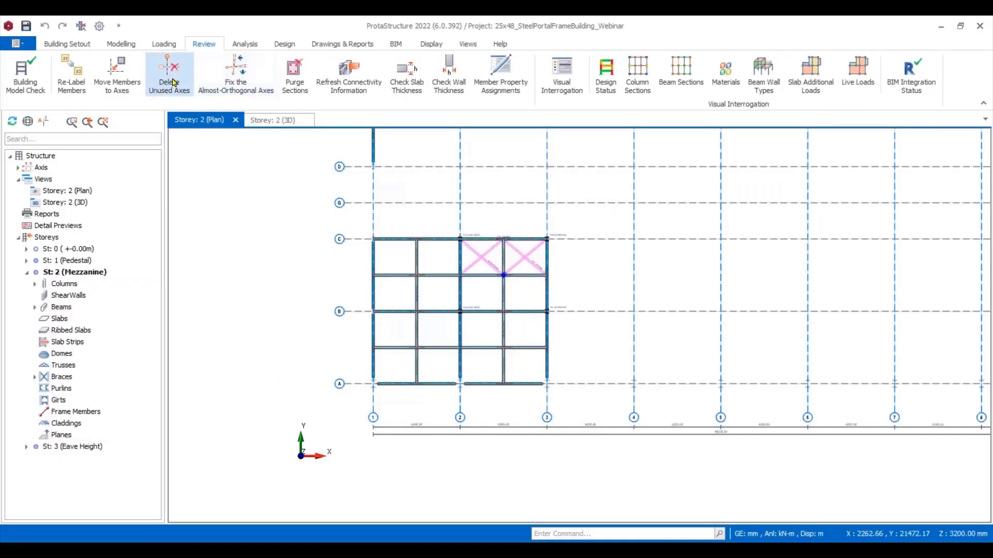
# Delete the unused axes and run the fix for almost-orthogonal axes.
pyautogui.click(174, 83)
pyautogui.click(572, 327)
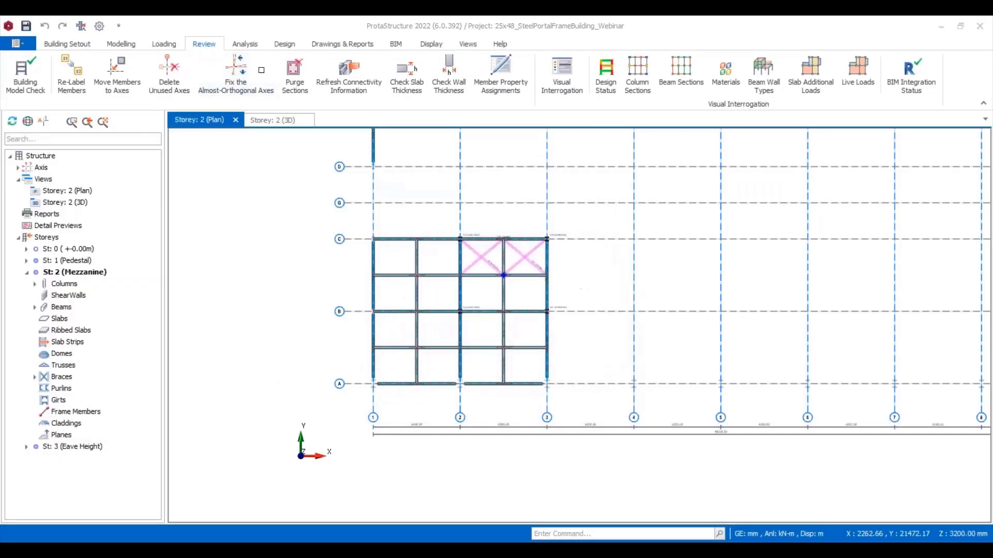
pyautogui.click(238, 73)
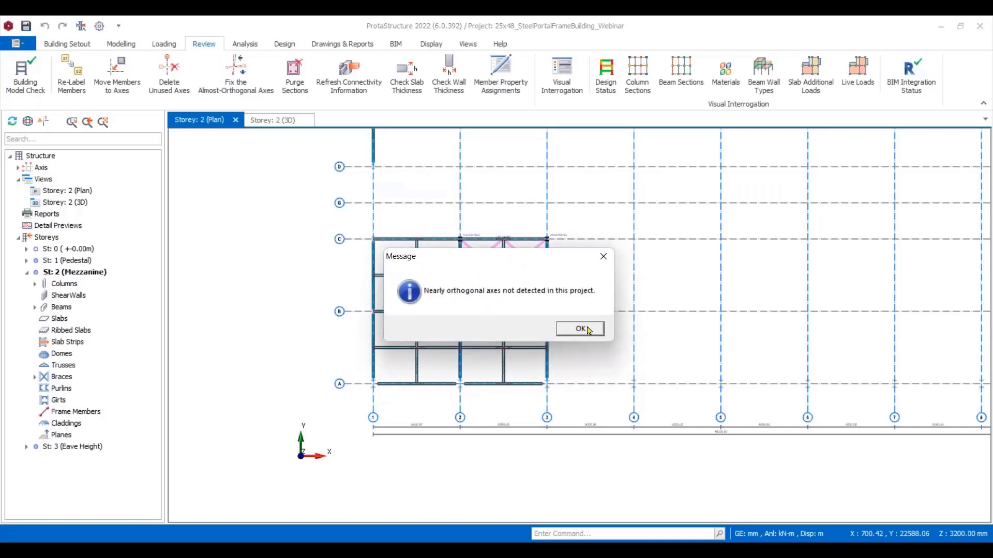
pyautogui.click(589, 330)
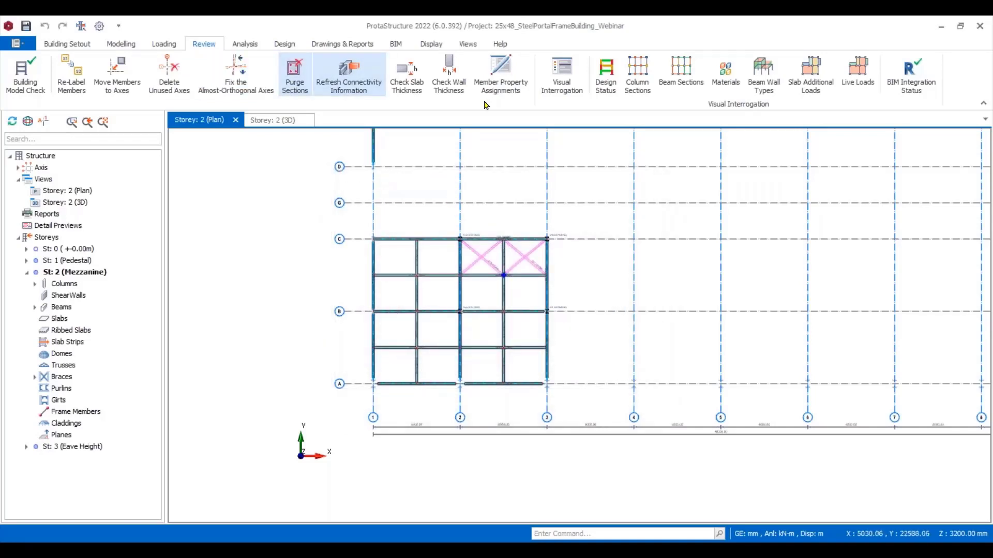
# Purge the unused sections from the project.
pyautogui.click(295, 74)
pyautogui.click(601, 418)
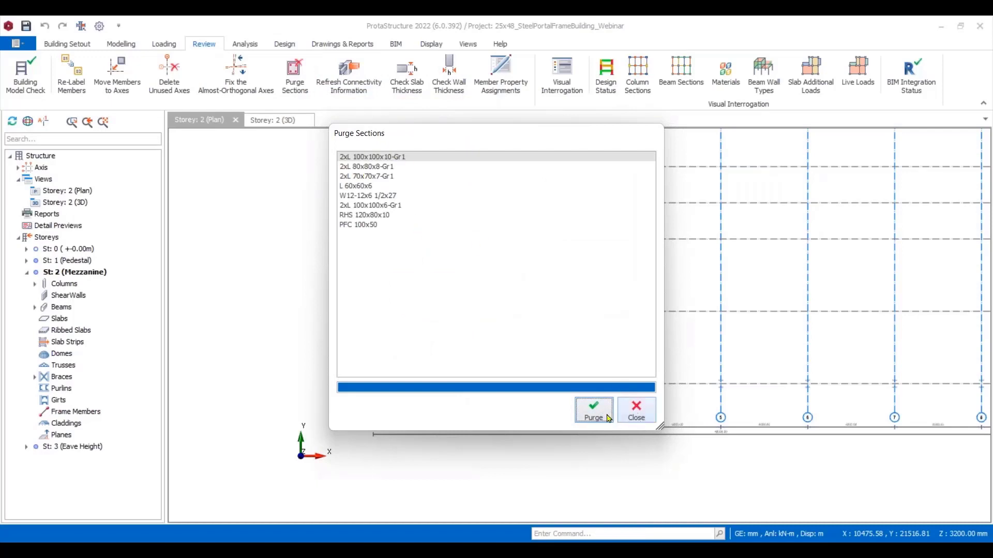
pyautogui.click(595, 411)
pyautogui.click(544, 328)
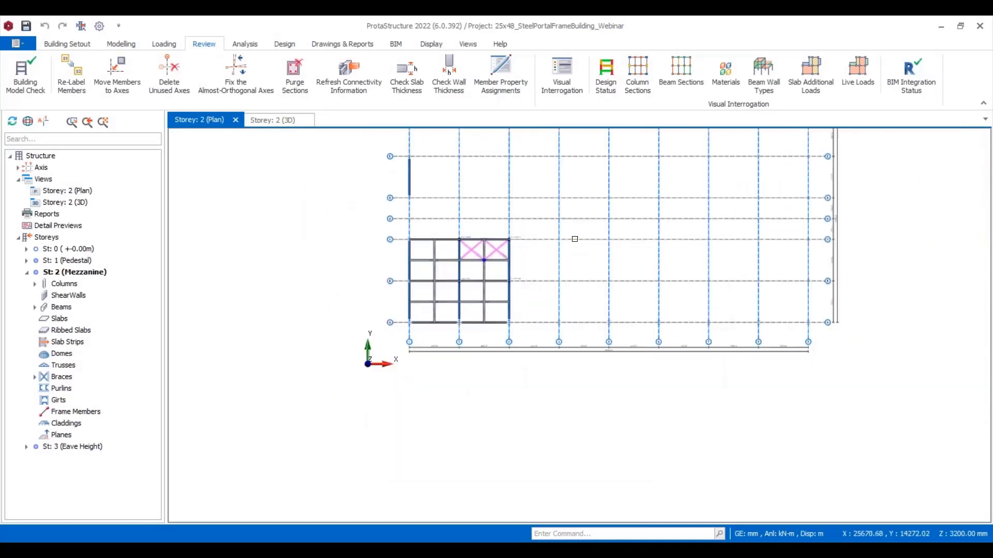
# Save the project and rerun the Building Model Check on all storeys, reviewing the overlapping long columns entry.
pyautogui.moveTo(574, 239); pyautogui.dragTo(515, 244, button='middle')
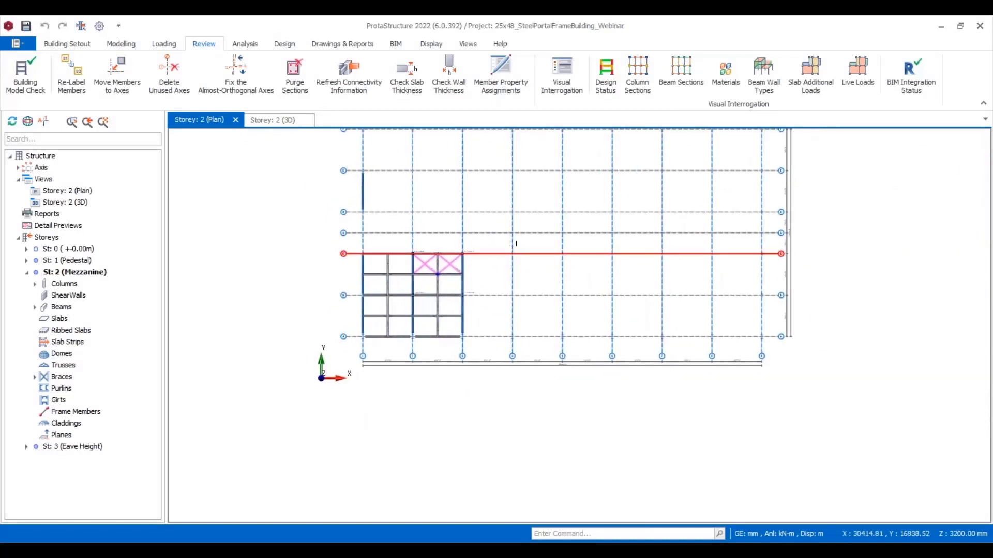
pyautogui.click(26, 25)
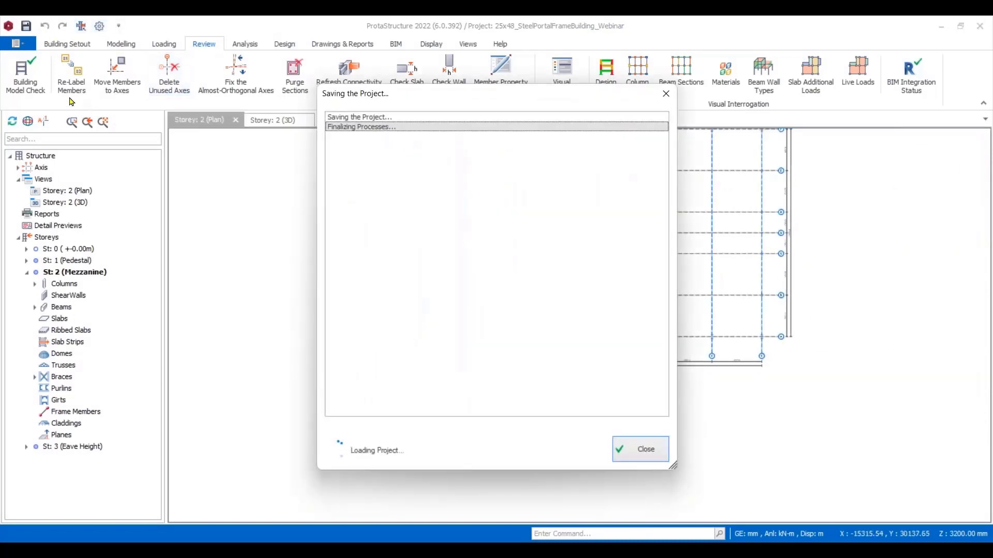
pyautogui.click(23, 74)
pyautogui.click(538, 456)
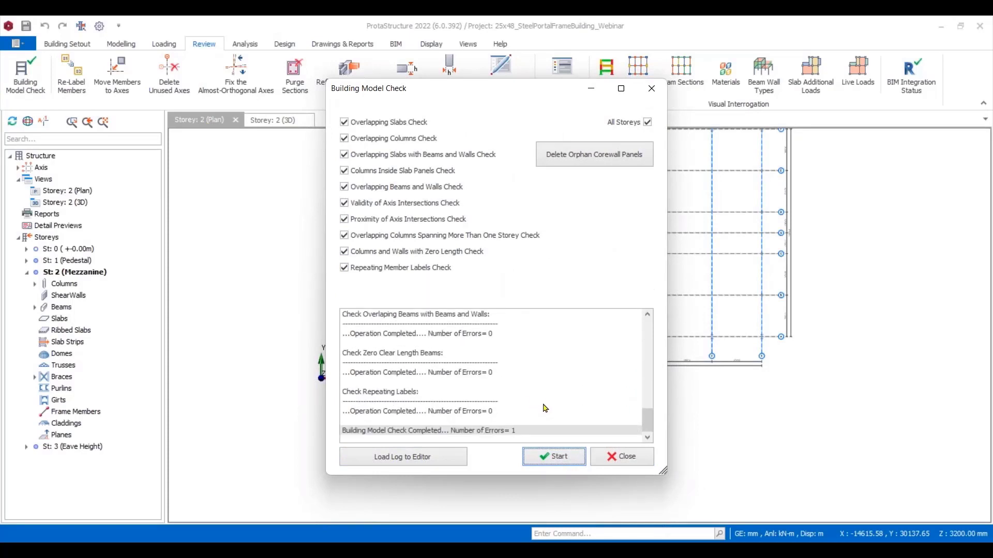
pyautogui.scroll(3, 551, 403)
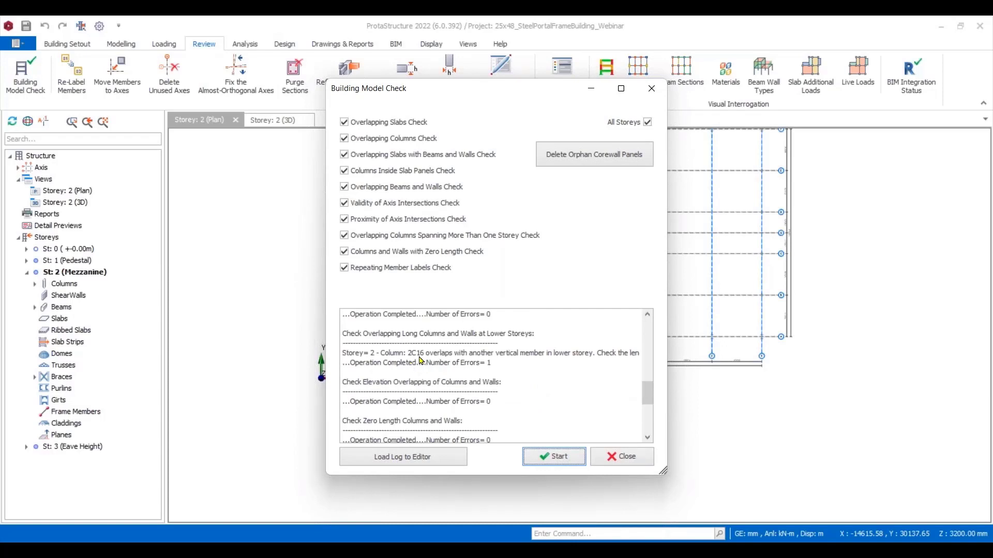
pyautogui.click(626, 460)
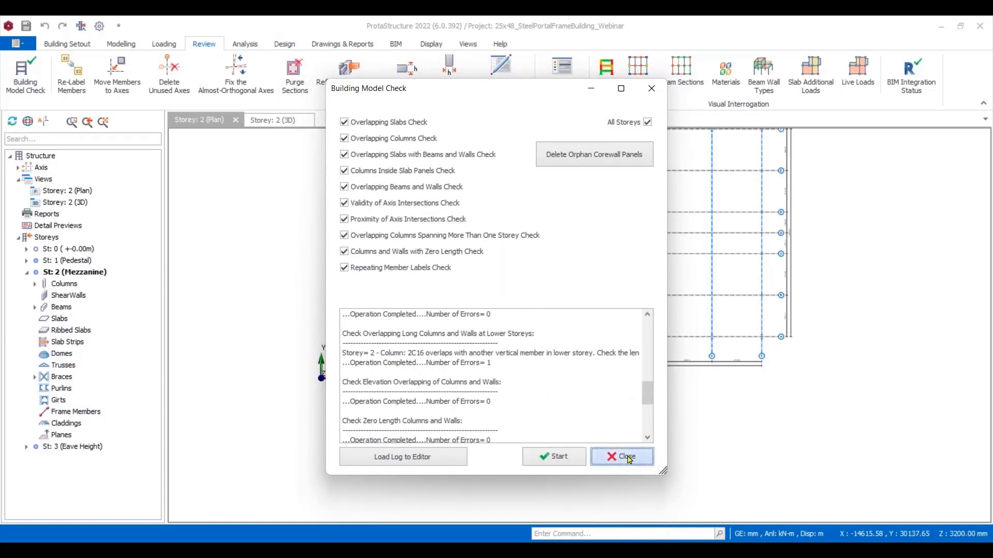
# Locate column 2C16 at axes C-3 on the mezzanine plan and set its storey length to 1.
pyautogui.scroll(5, 379, 289)
pyautogui.scroll(6, 379, 288)
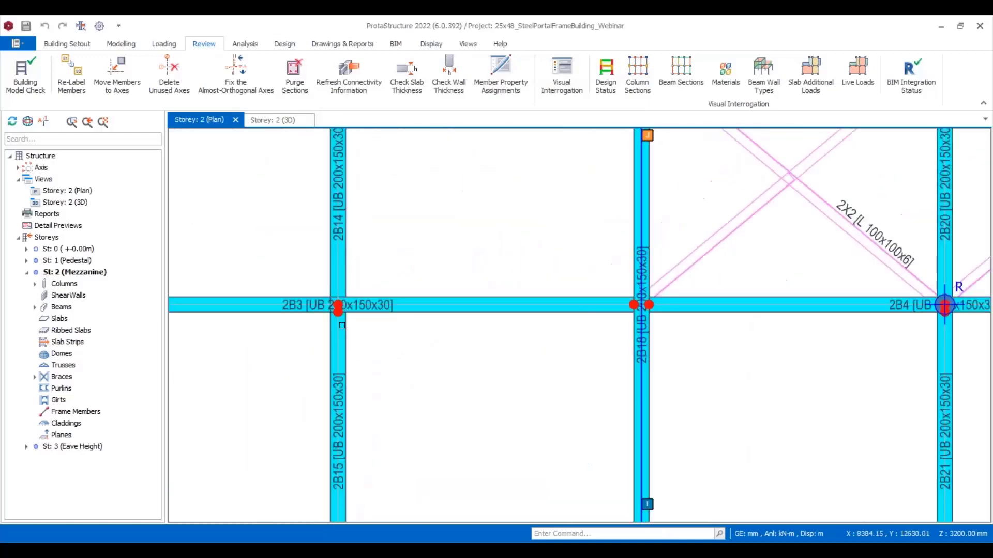
pyautogui.press('Escape')
pyautogui.moveTo(379, 316); pyautogui.dragTo(429, 315, button='middle')
pyautogui.scroll(-3, 429, 315)
pyautogui.moveTo(591, 372); pyautogui.dragTo(552, 298, button='middle')
pyautogui.scroll(3, 571, 362)
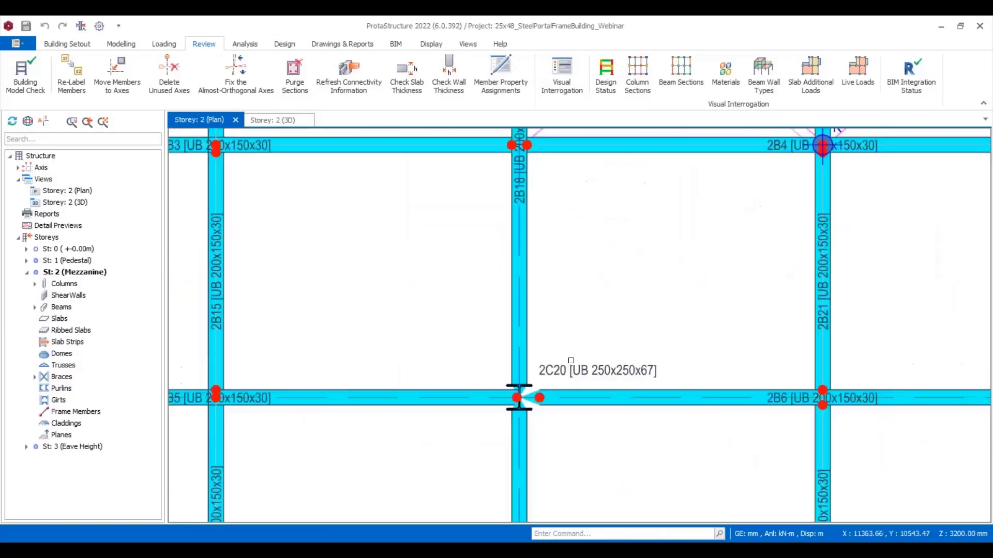
pyautogui.moveTo(561, 381); pyautogui.dragTo(548, 359, button='middle')
pyautogui.scroll(-5, 562, 369)
pyautogui.moveTo(622, 342); pyautogui.dragTo(588, 363, button='middle')
pyautogui.scroll(9, 543, 226)
pyautogui.moveTo(468, 257); pyautogui.dragTo(434, 218, button='middle')
pyautogui.scroll(-2, 435, 217)
pyautogui.moveTo(485, 225); pyautogui.dragTo(391, 242, button='middle')
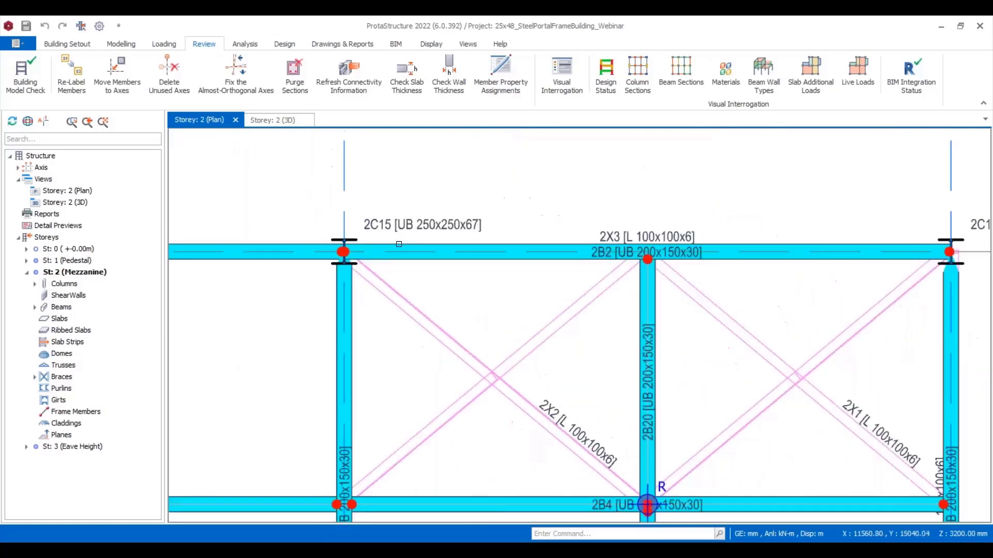
pyautogui.scroll(-1, 390, 242)
pyautogui.moveTo(677, 267); pyautogui.dragTo(452, 264, button='middle')
pyautogui.scroll(3, 641, 237)
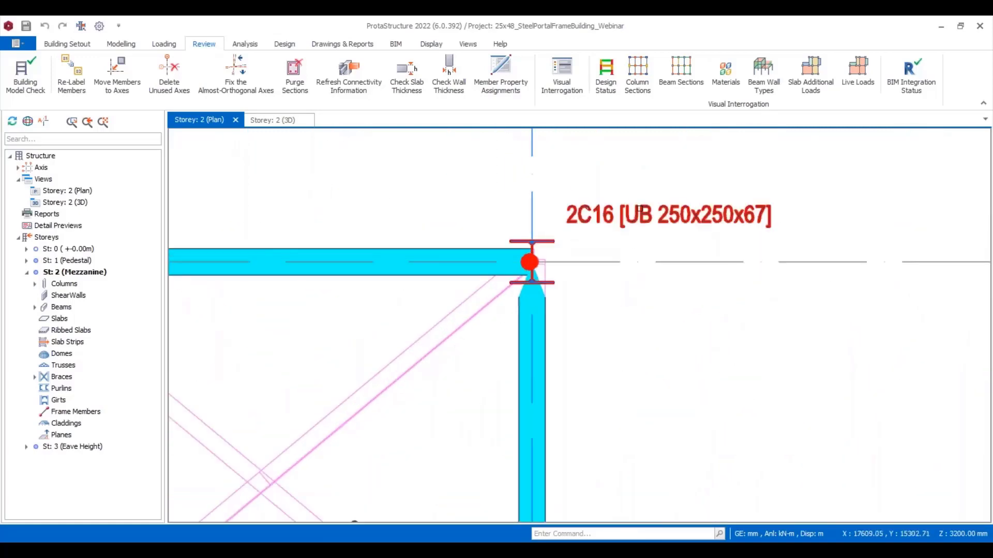
pyautogui.click(631, 220)
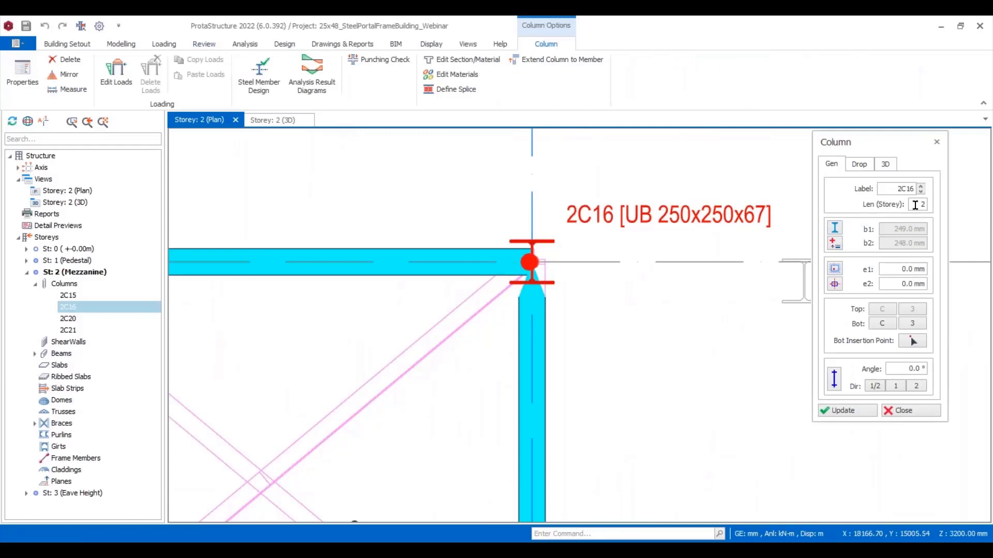
pyautogui.doubleClick(915, 205)
pyautogui.write('1')
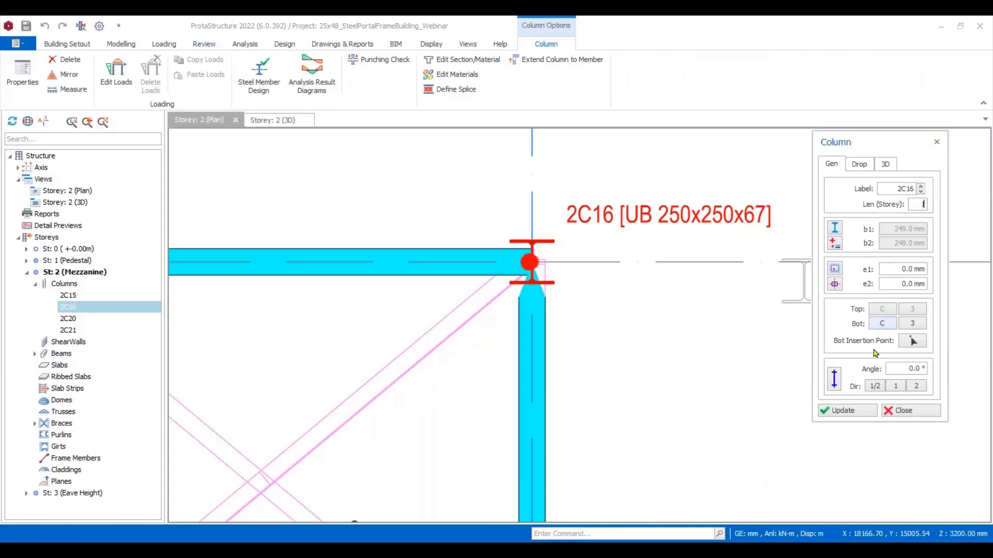
pyautogui.click(855, 412)
pyautogui.click(893, 412)
pyautogui.scroll(-5, 676, 419)
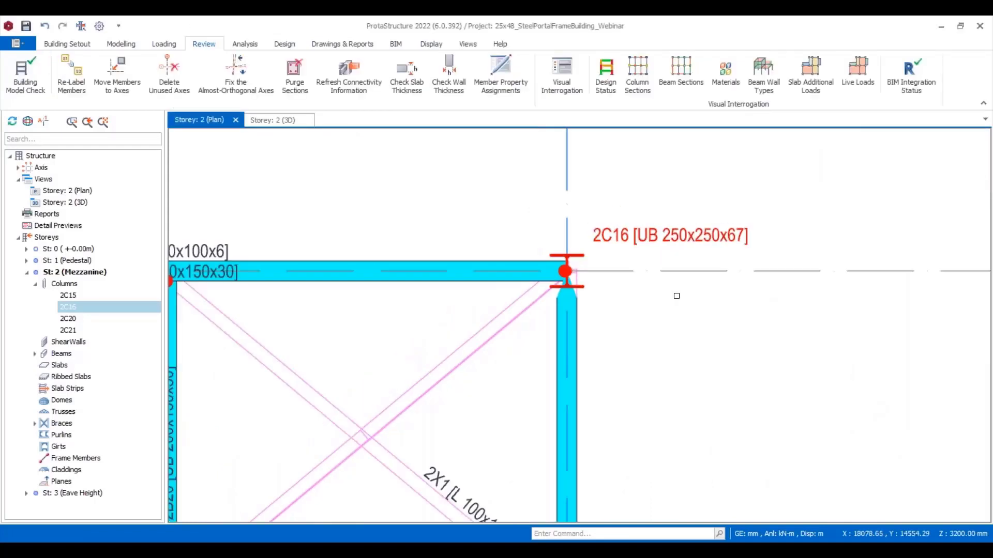
# Rerun the Building Model Check with all checks on all storeys and review its log.
pyautogui.moveTo(586, 286); pyautogui.dragTo(529, 267, button='middle')
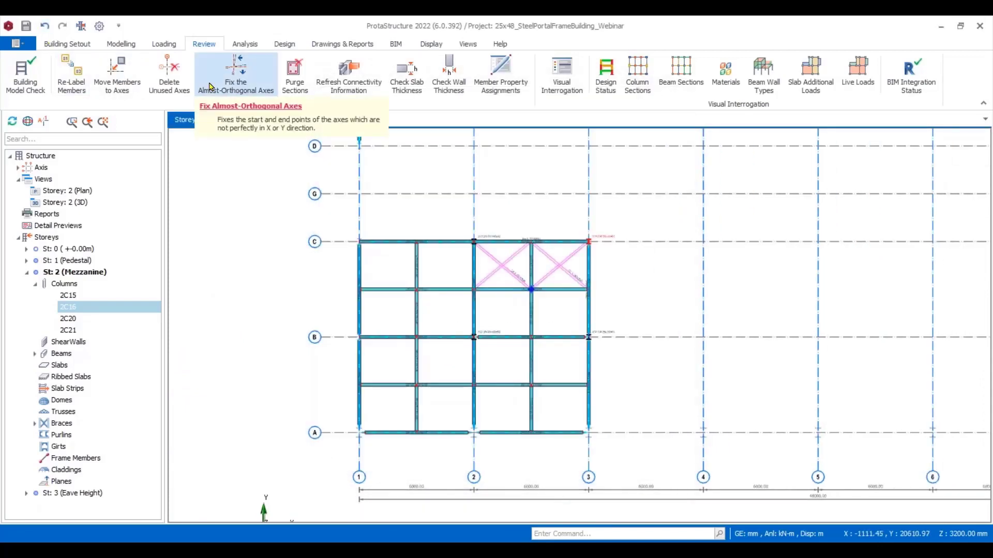
pyautogui.click(9, 79)
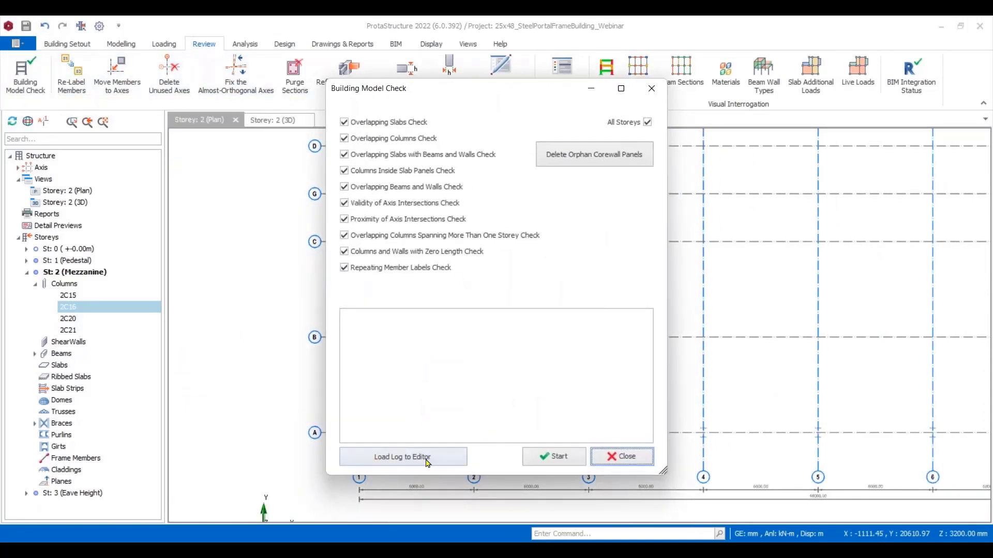
pyautogui.click(536, 461)
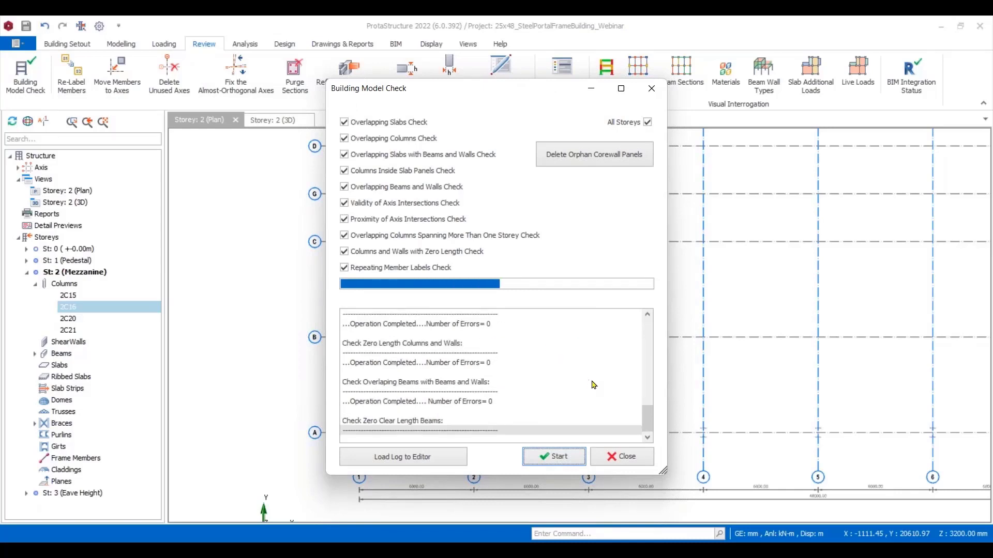
pyautogui.scroll(10, 593, 396)
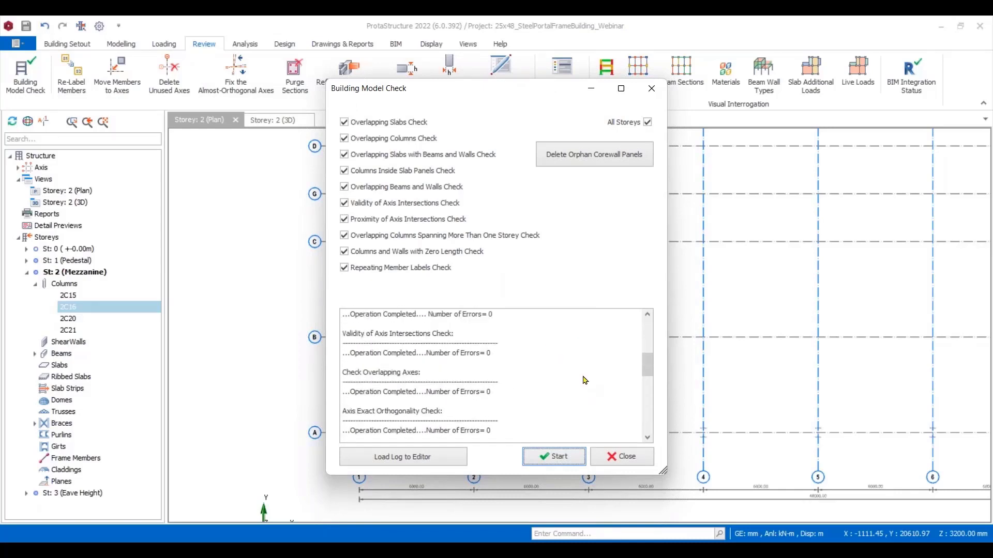
pyautogui.click(620, 457)
# Run the static building analysis from the 3D view, refreshing member connectivity and leaving all batch design options off.
pyautogui.click(265, 124)
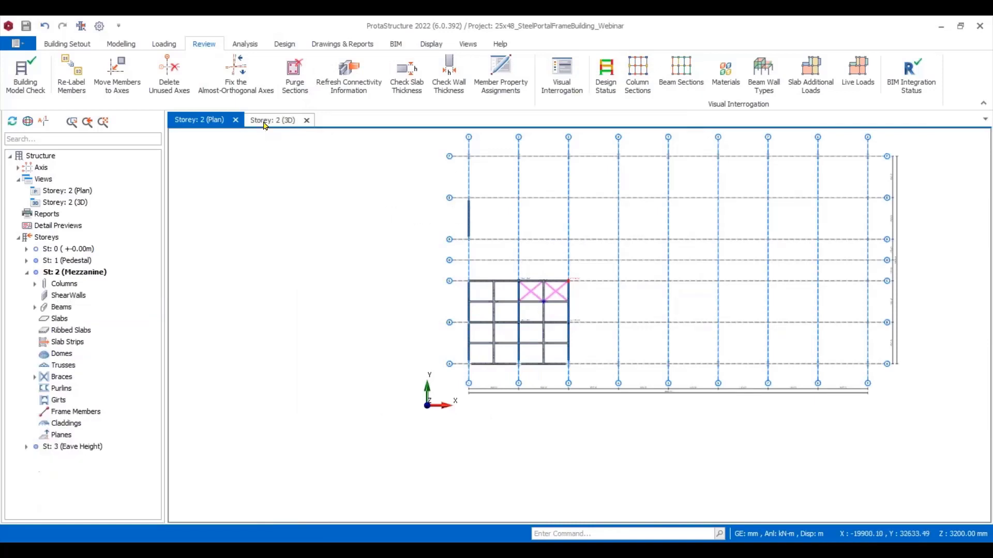
pyautogui.click(244, 44)
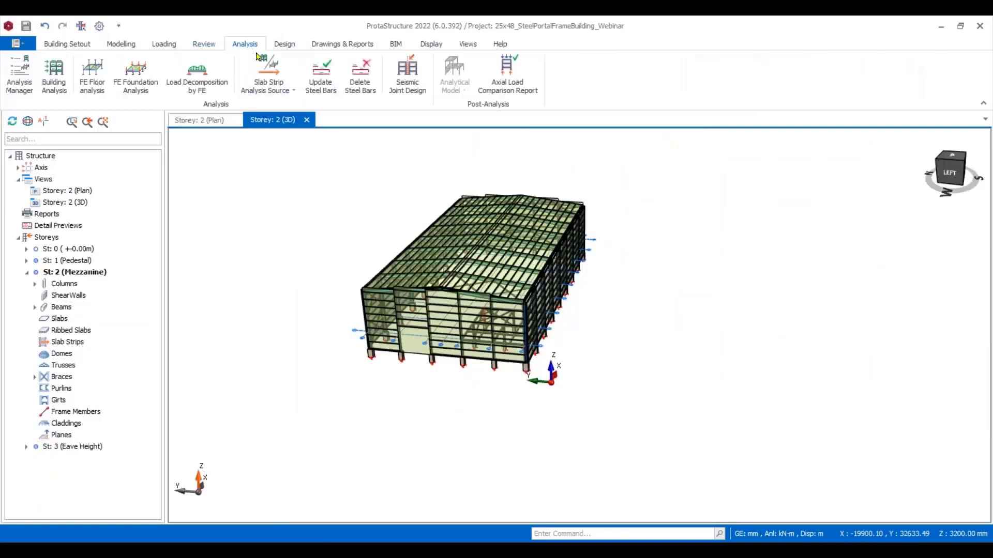
pyautogui.click(53, 74)
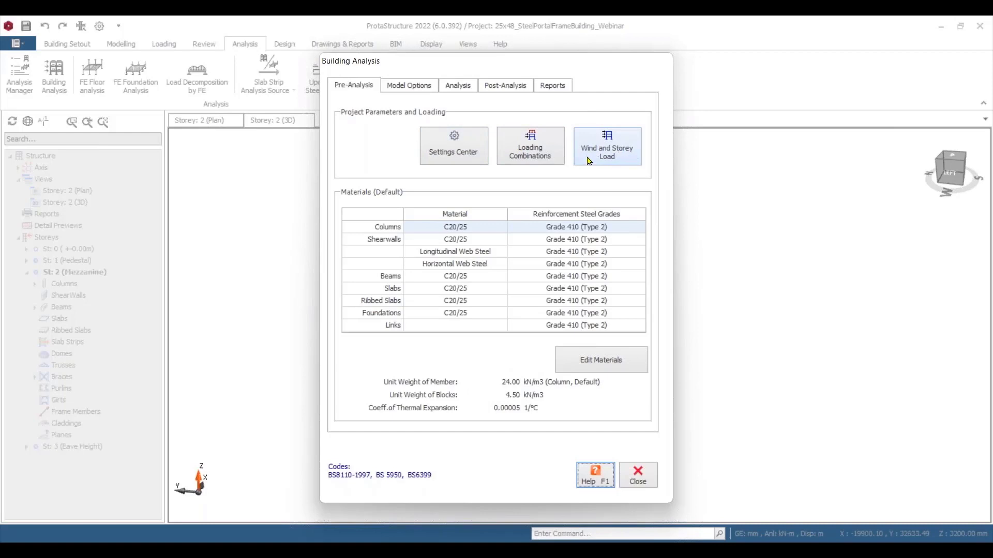
pyautogui.click(417, 89)
pyautogui.click(459, 88)
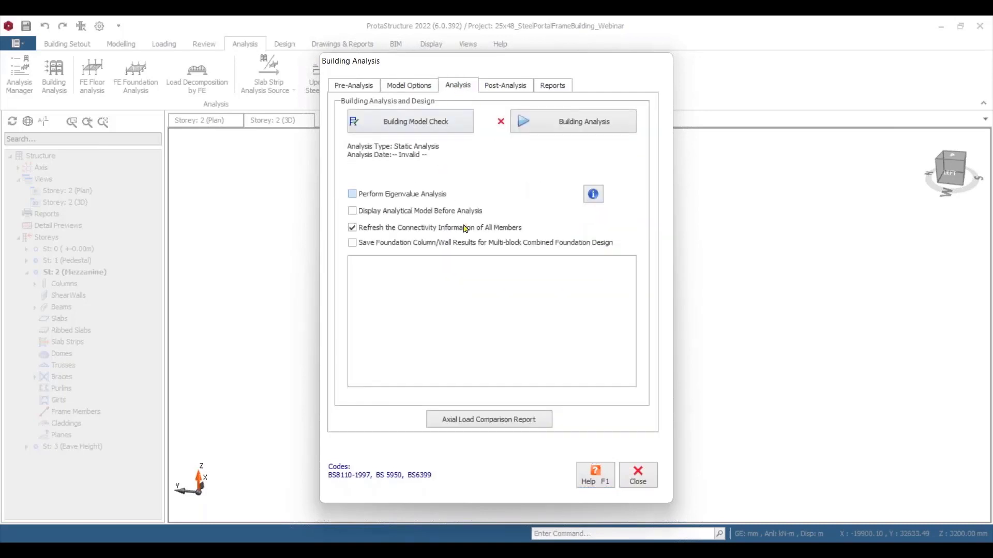
pyautogui.click(424, 212)
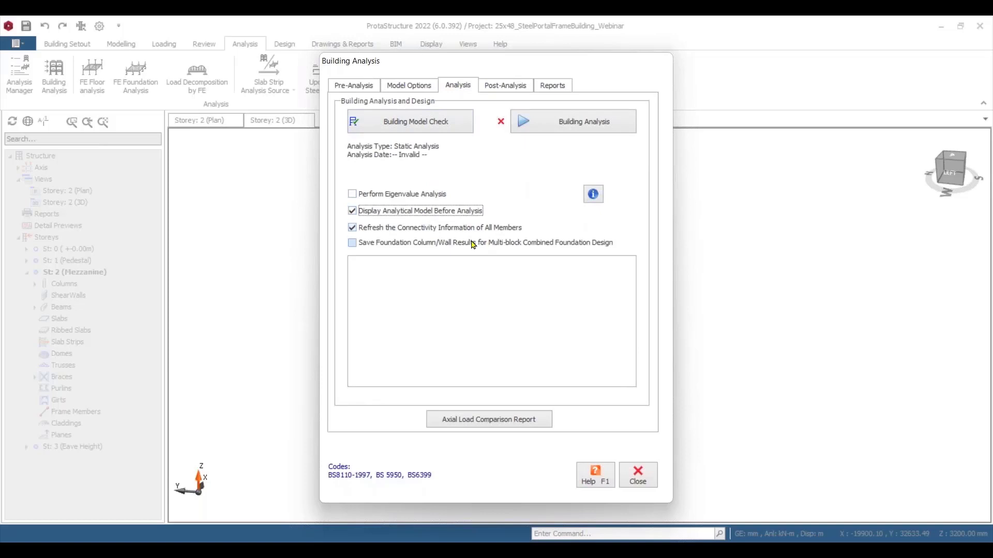
pyautogui.click(415, 212)
pyautogui.click(564, 129)
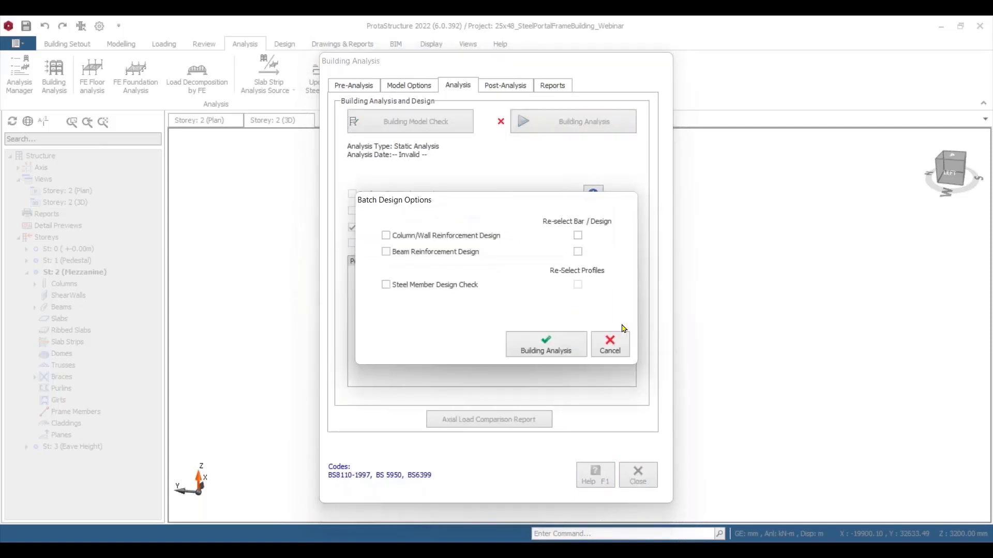
pyautogui.click(561, 350)
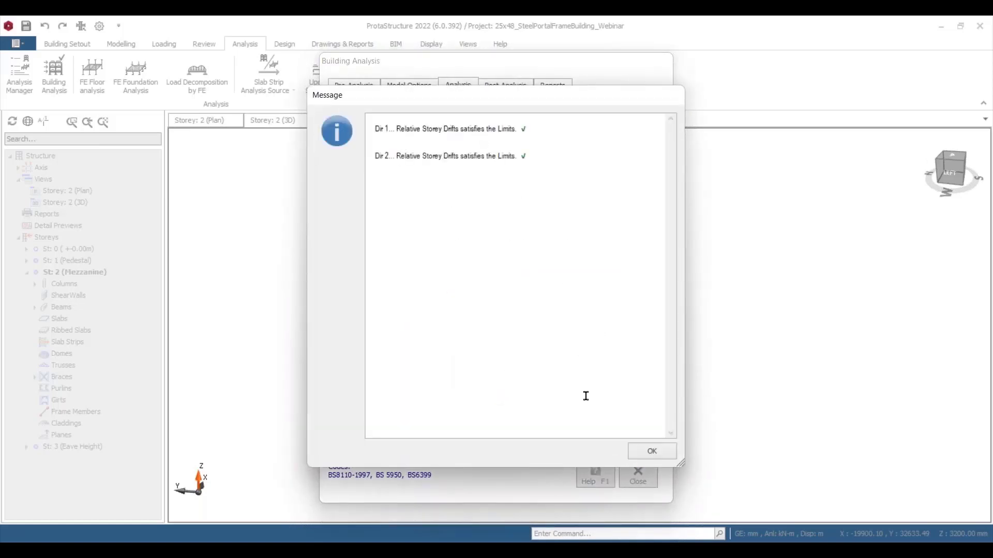
pyautogui.click(659, 452)
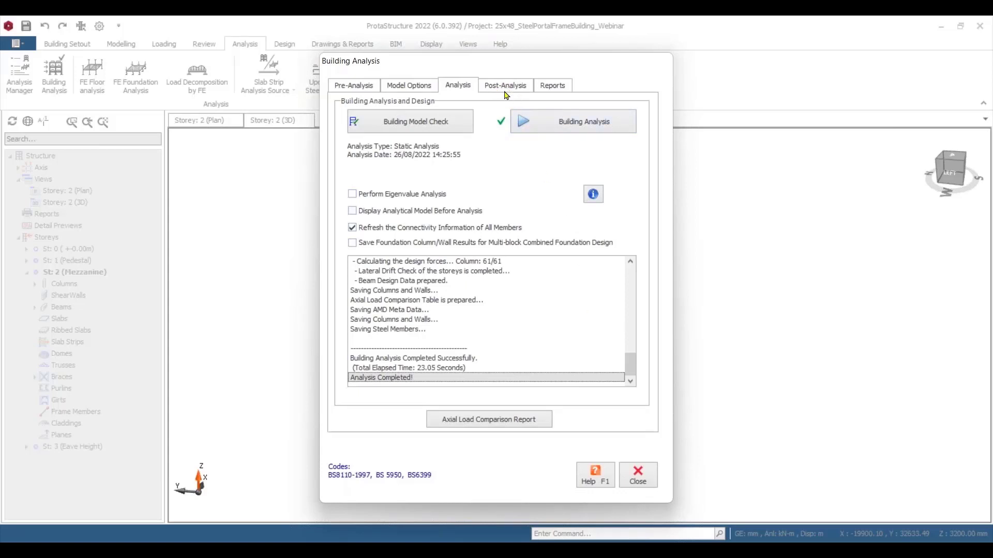
# Display the analytical model's displacement results for the dead load case, and close that view.
pyautogui.click(508, 85)
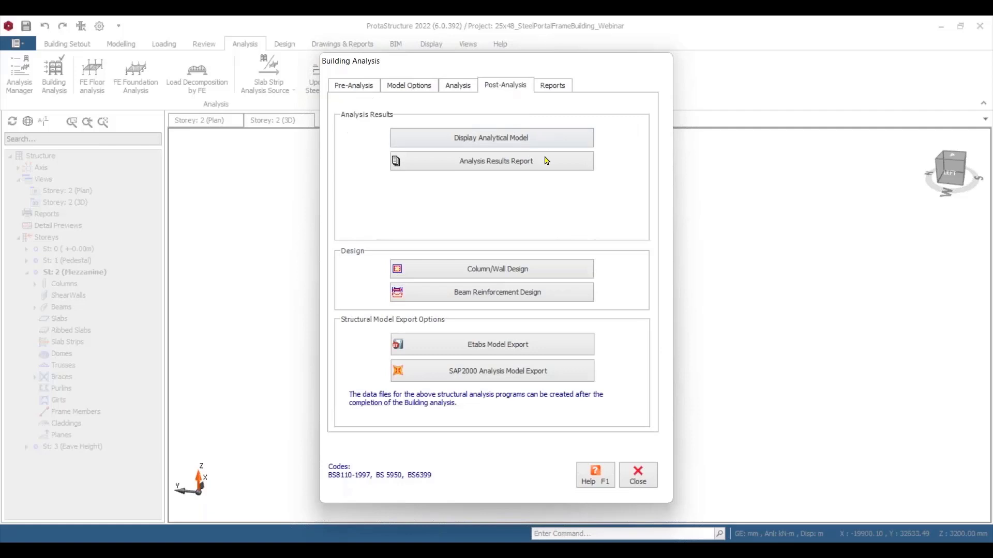
pyautogui.click(499, 140)
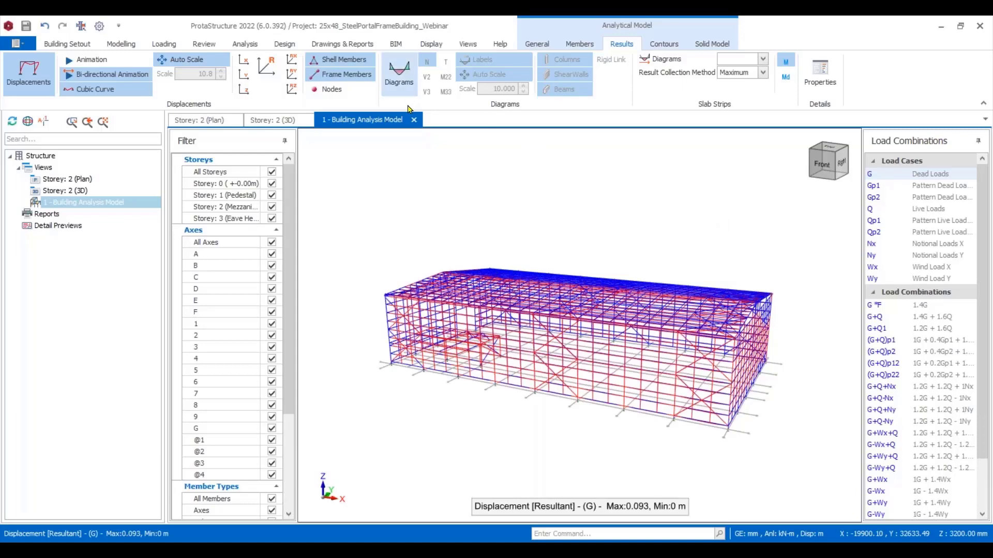
pyautogui.click(414, 119)
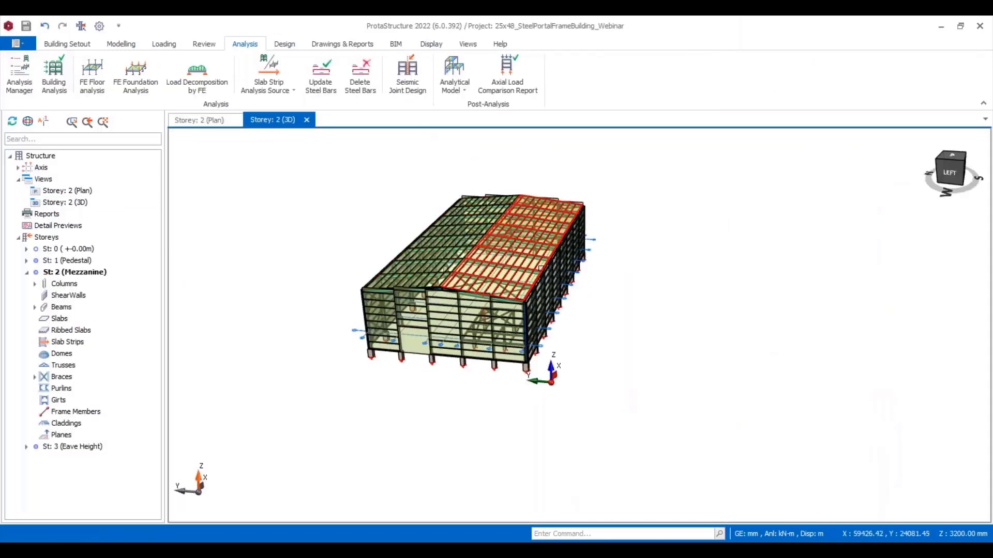
# Run the steel column design check on all columns and review their utilization ratios and design status.
pyautogui.scroll(4, 451, 282)
pyautogui.moveTo(744, 273); pyautogui.dragTo(791, 327, button='middle')
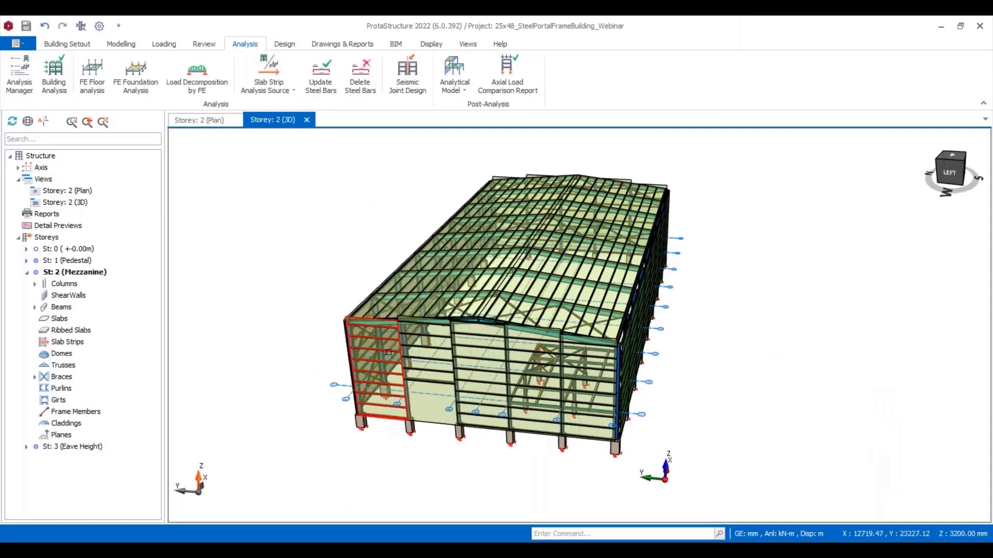
pyautogui.scroll(3, 388, 353)
pyautogui.scroll(-3, 389, 347)
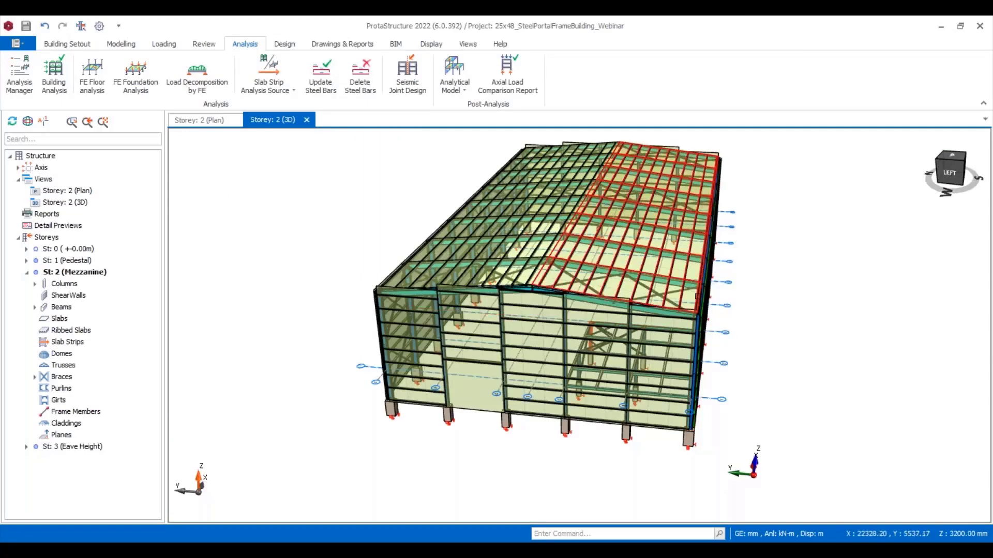
pyautogui.click(285, 44)
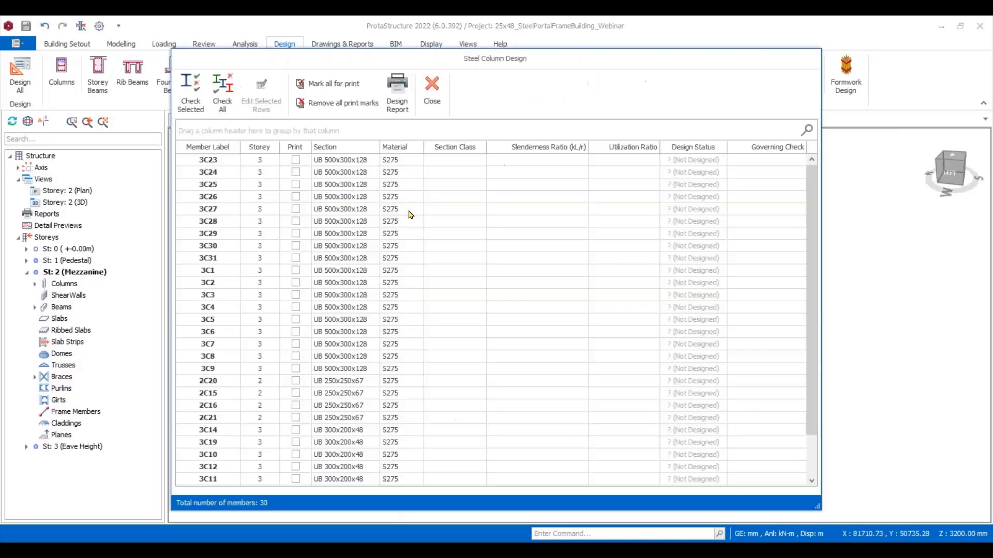
pyautogui.click(223, 94)
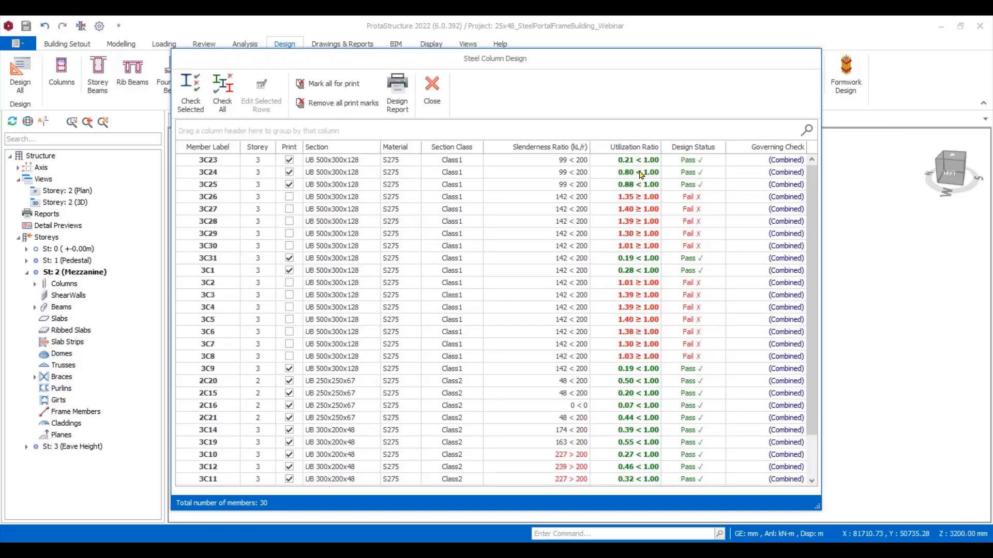
pyautogui.scroll(-1, 645, 217)
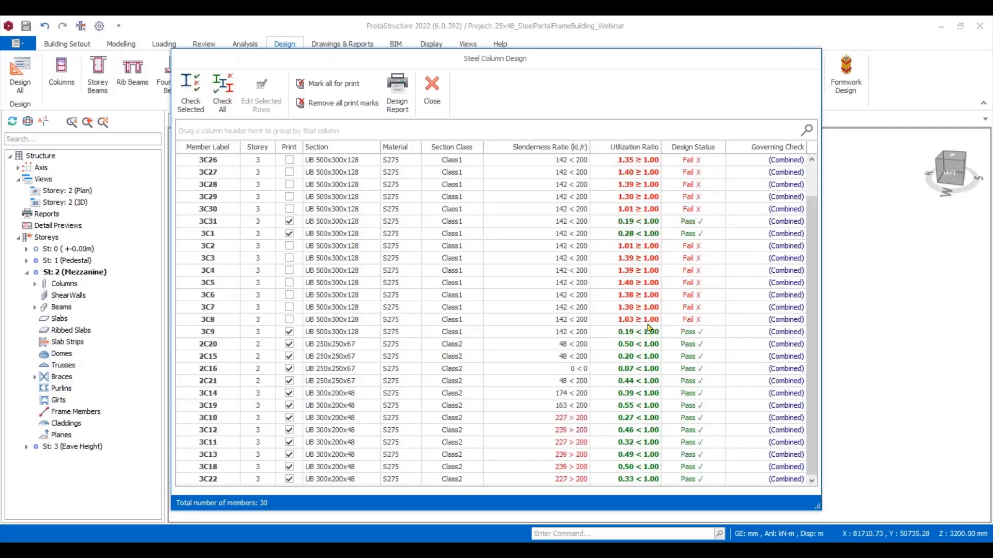
pyautogui.scroll(1, 662, 381)
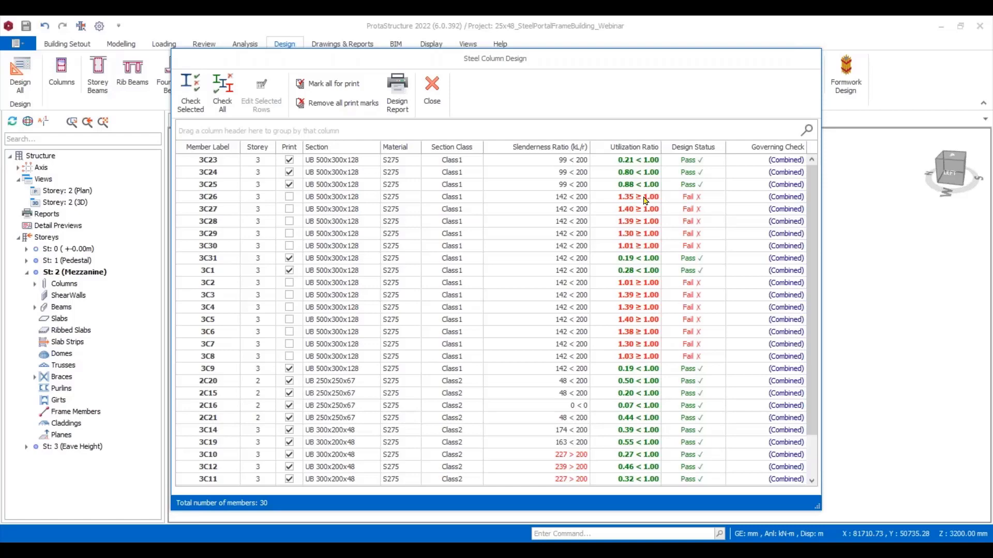
# Try the UB 500x300x150 section from the Malaysia database on steel column 3C26.
pyautogui.click(644, 201)
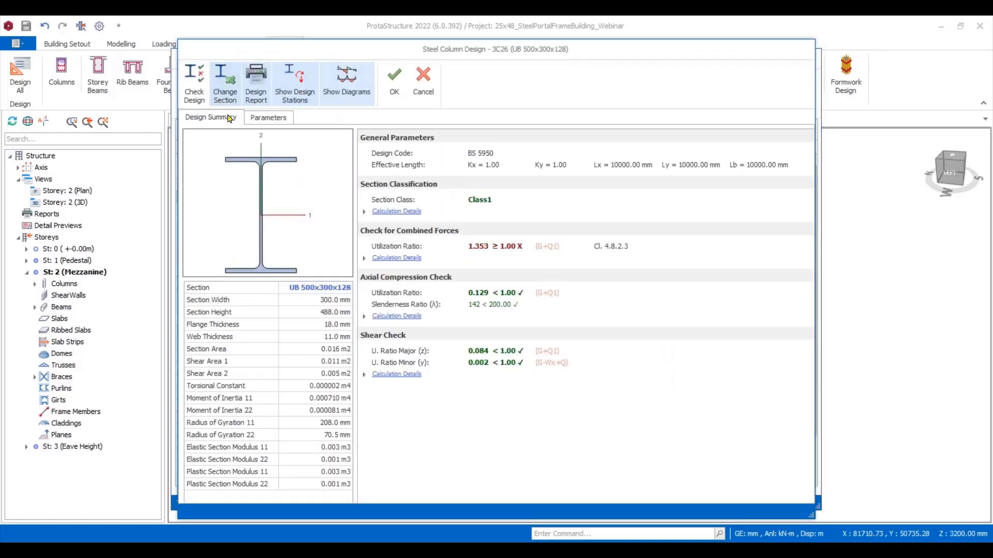
pyautogui.click(225, 83)
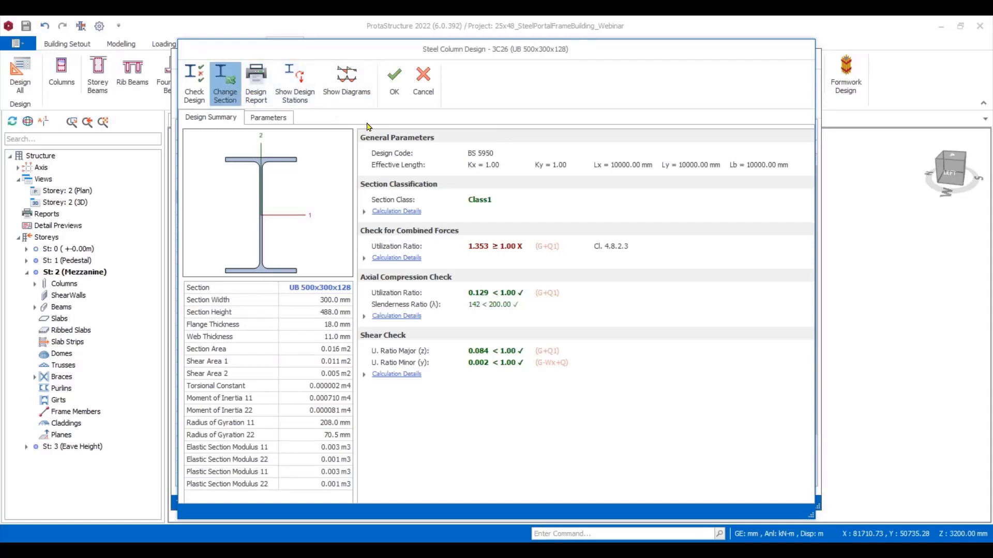
pyautogui.click(309, 280)
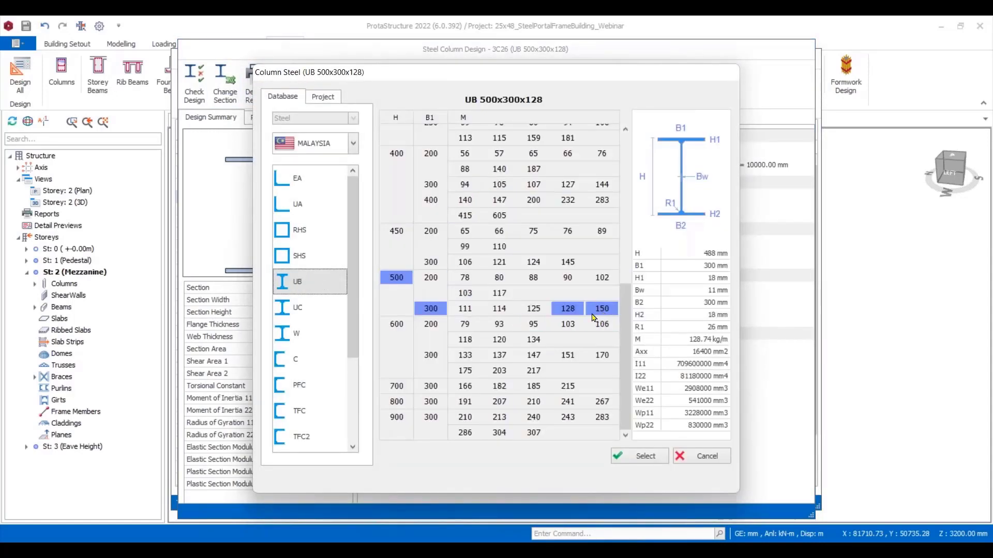
pyautogui.click(594, 310)
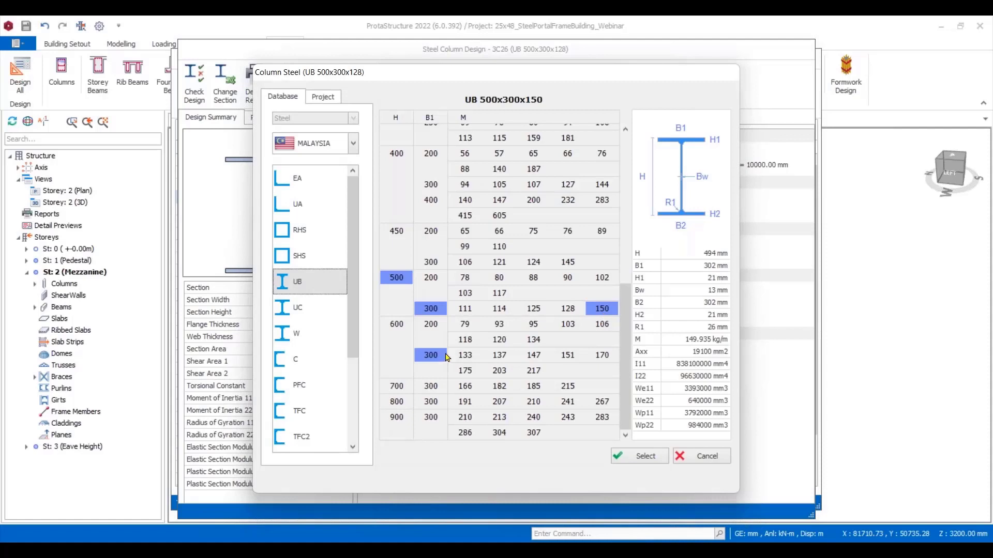
pyautogui.click(644, 460)
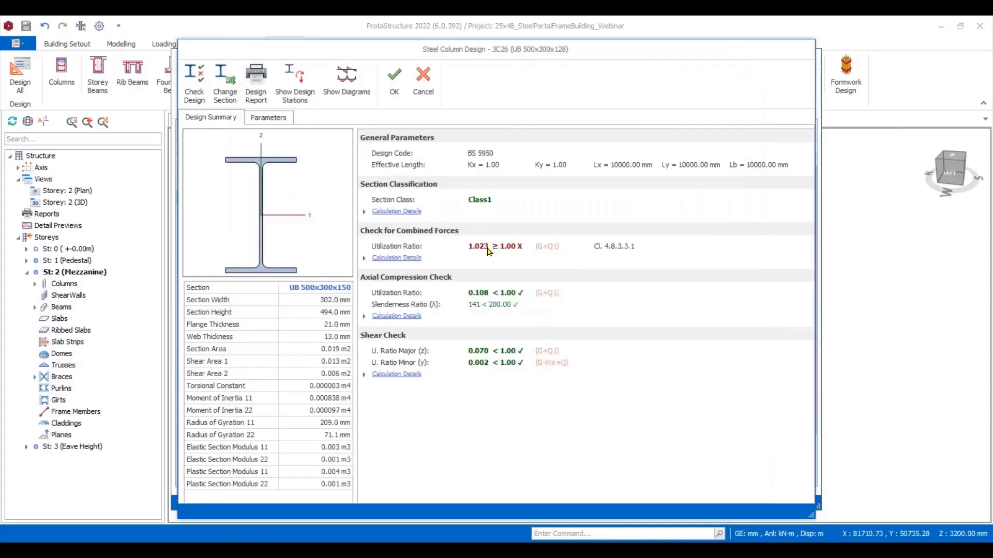
# Change column 3C26's section to UB 600x300x151, accept its design, and close the steel column design after reviewing the list.
pyautogui.click(225, 82)
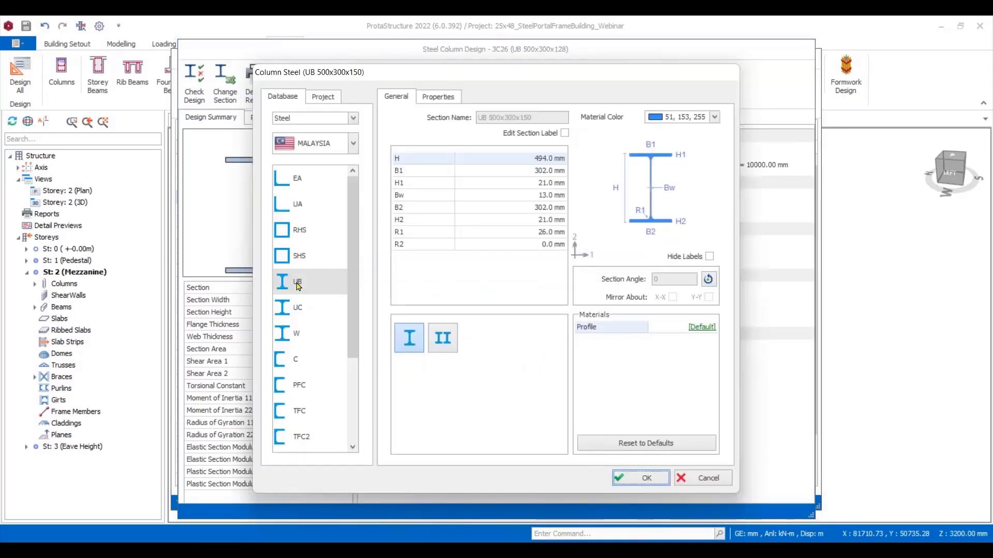
pyautogui.click(326, 283)
pyautogui.scroll(-3, 465, 413)
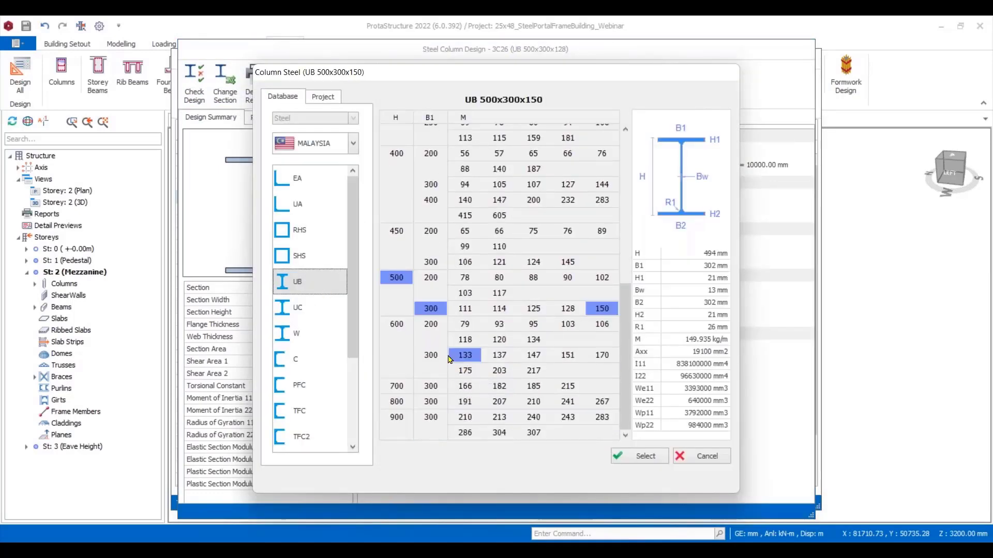
pyautogui.click(465, 325)
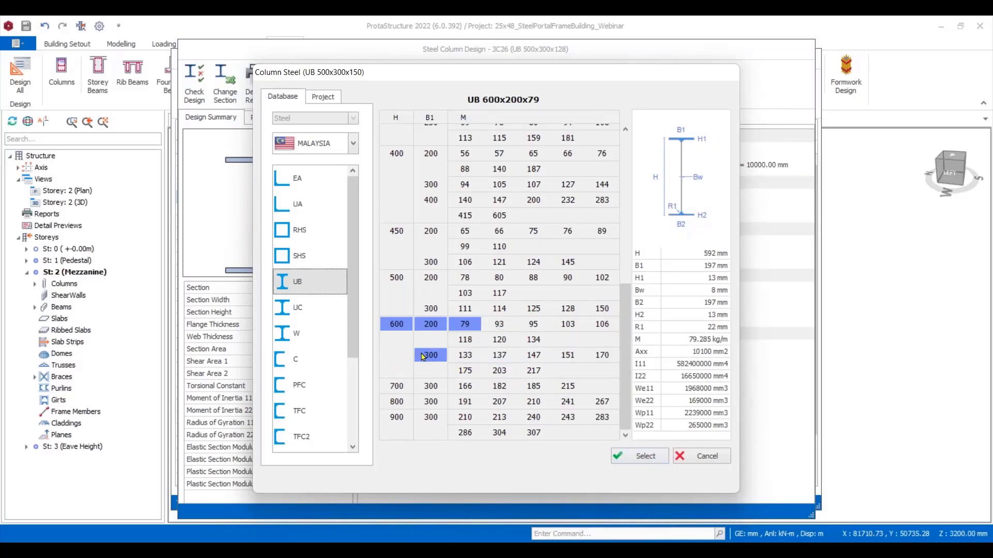
pyautogui.click(441, 359)
pyautogui.click(499, 356)
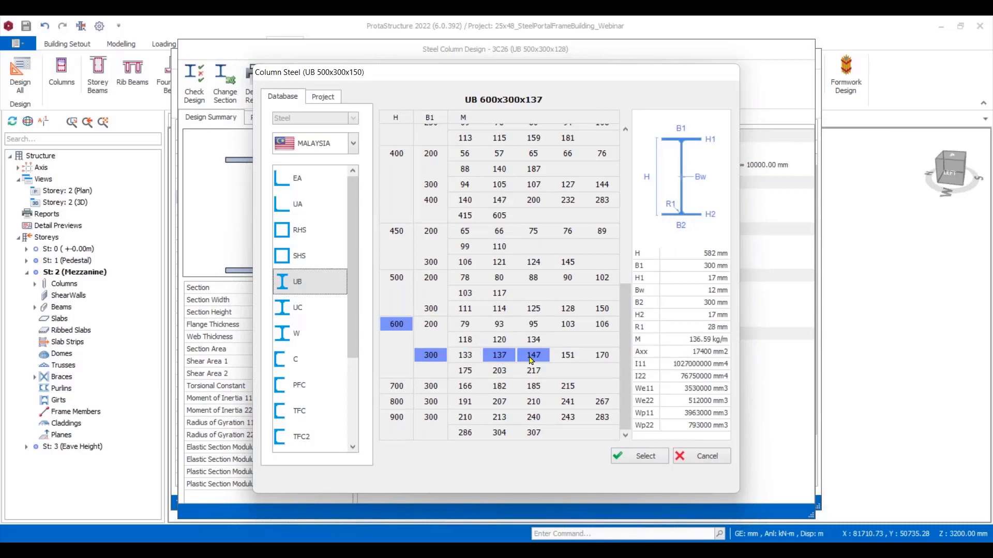
pyautogui.click(533, 356)
pyautogui.click(567, 356)
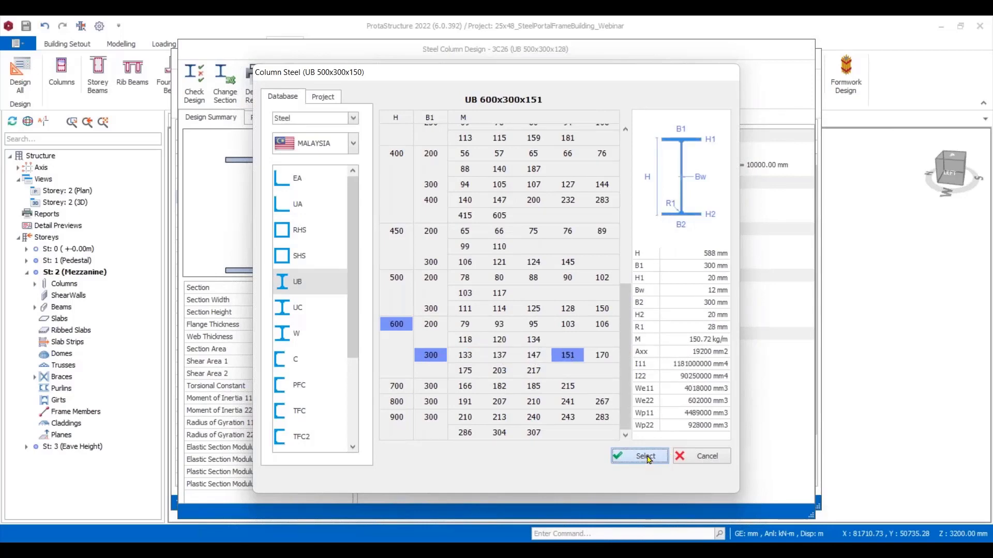
pyautogui.click(646, 457)
pyautogui.click(641, 478)
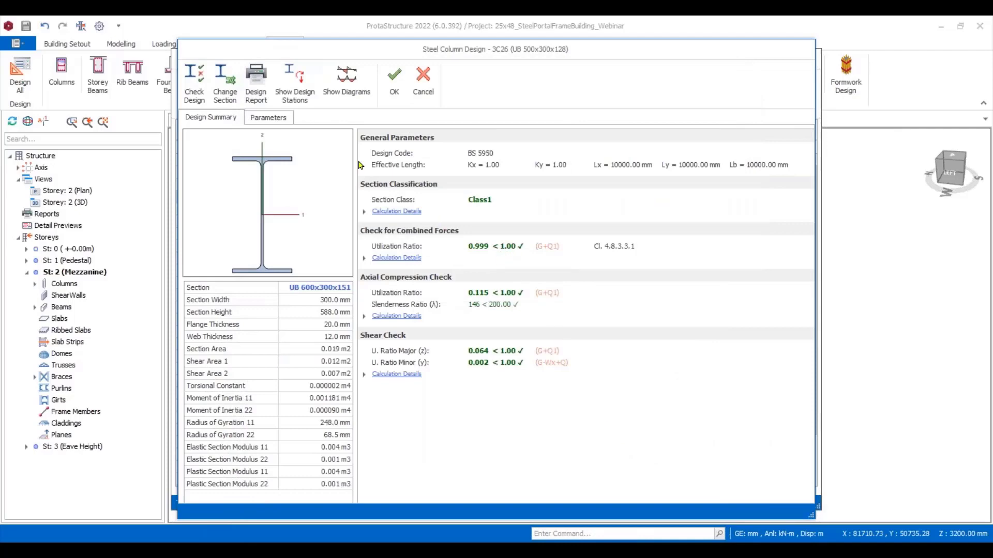
pyautogui.click(394, 92)
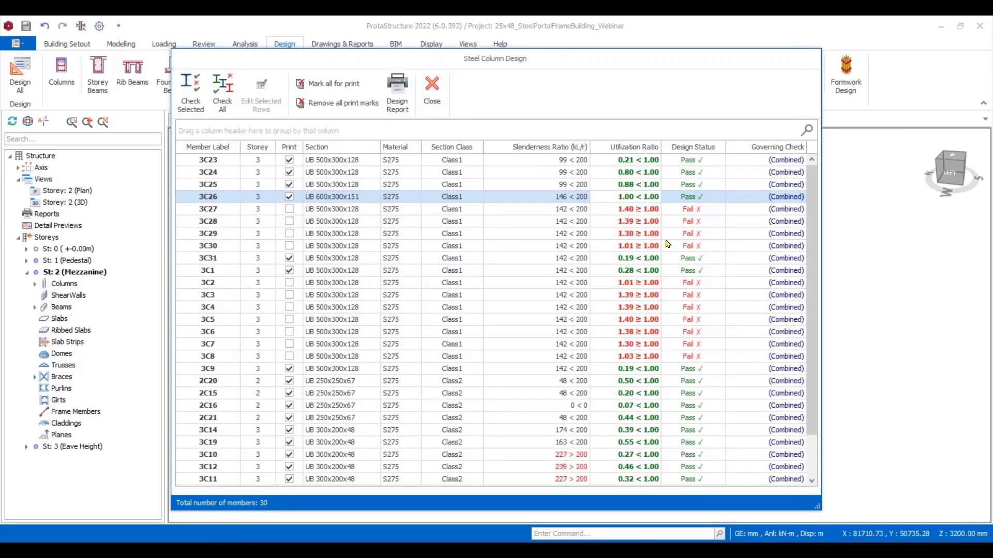
pyautogui.scroll(-1, 664, 266)
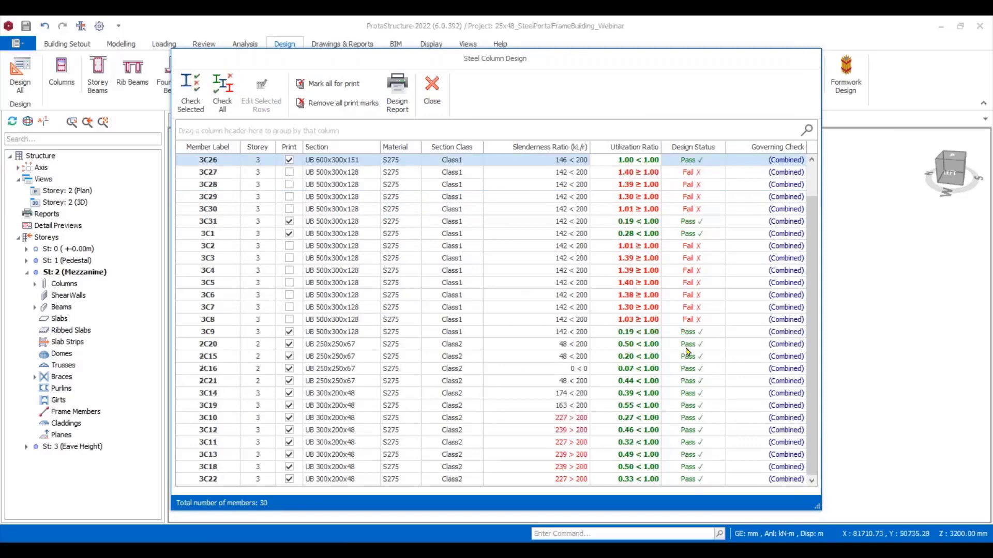
pyautogui.click(439, 96)
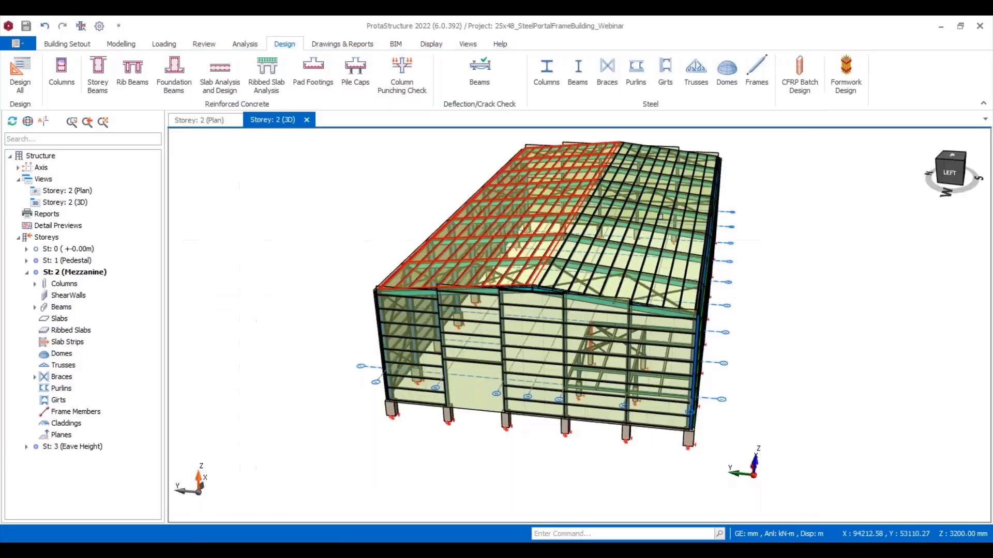
# Show the design status colouring in the 3D view and inspect the steel columns along the building.
pyautogui.click(206, 45)
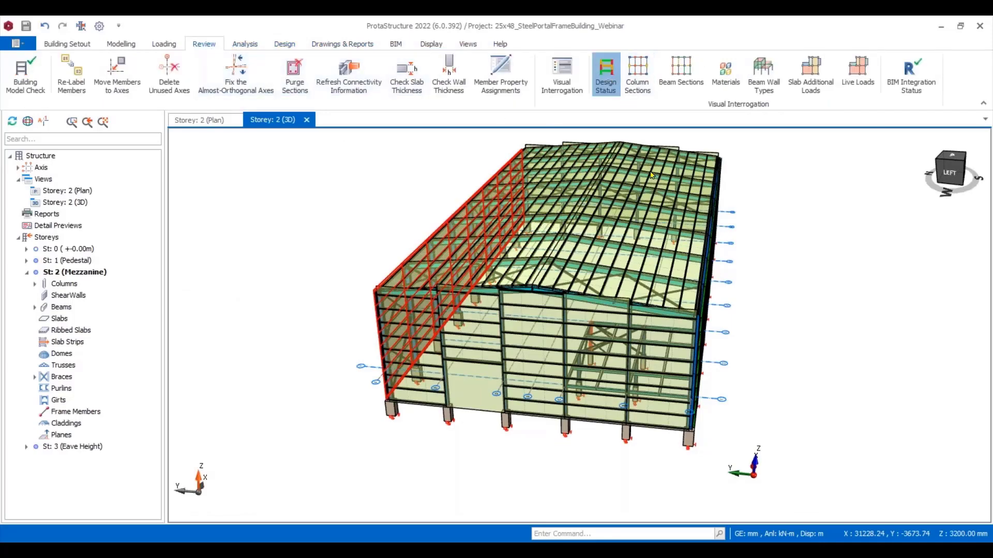
pyautogui.moveTo(925, 406); pyautogui.dragTo(765, 390, button='middle')
pyautogui.scroll(5, 735, 362)
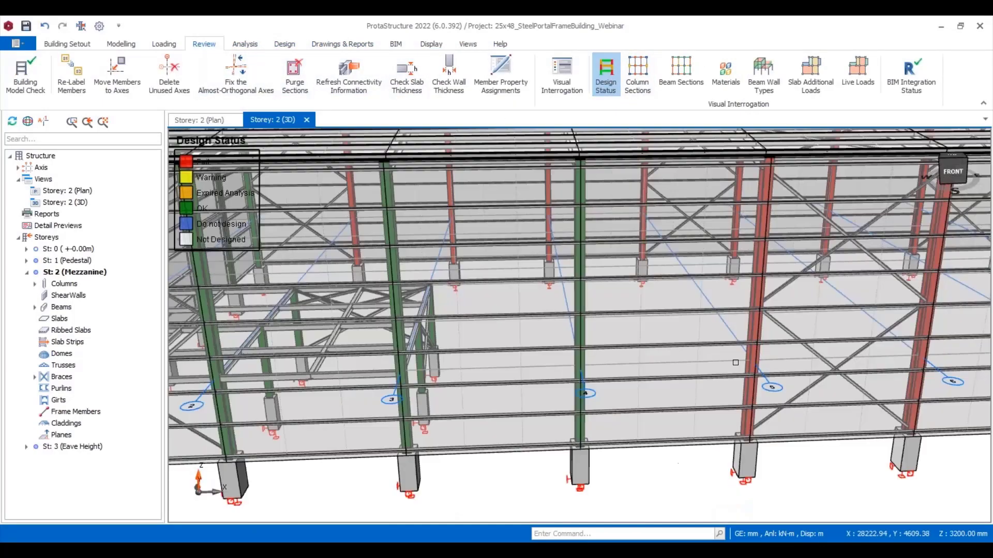
pyautogui.scroll(-5, 735, 363)
pyautogui.scroll(8, 646, 310)
pyautogui.moveTo(646, 310); pyautogui.dragTo(719, 314, button='middle')
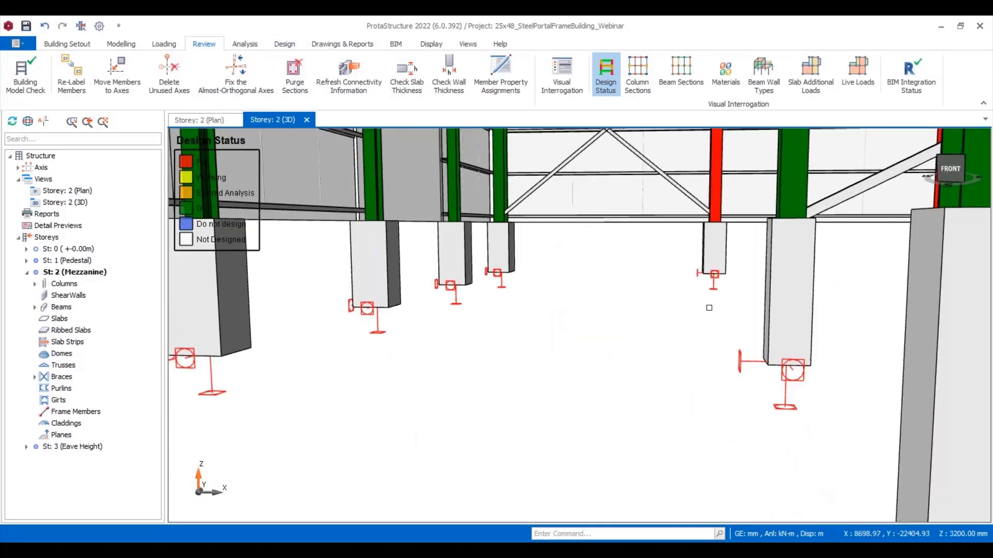
# Run the steel beam design check on all beams and review their deflections, utilization ratios and design status.
pyautogui.click(284, 44)
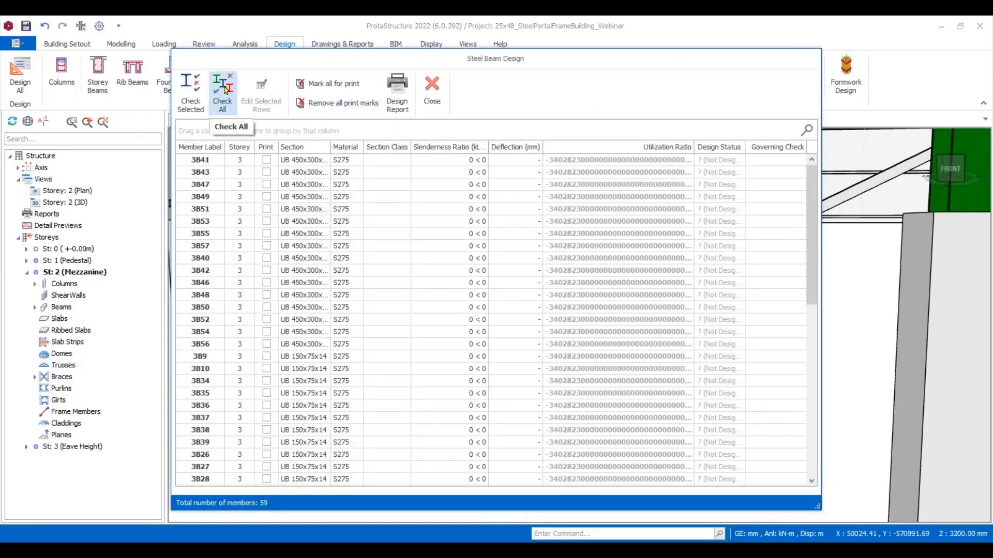
pyautogui.click(224, 88)
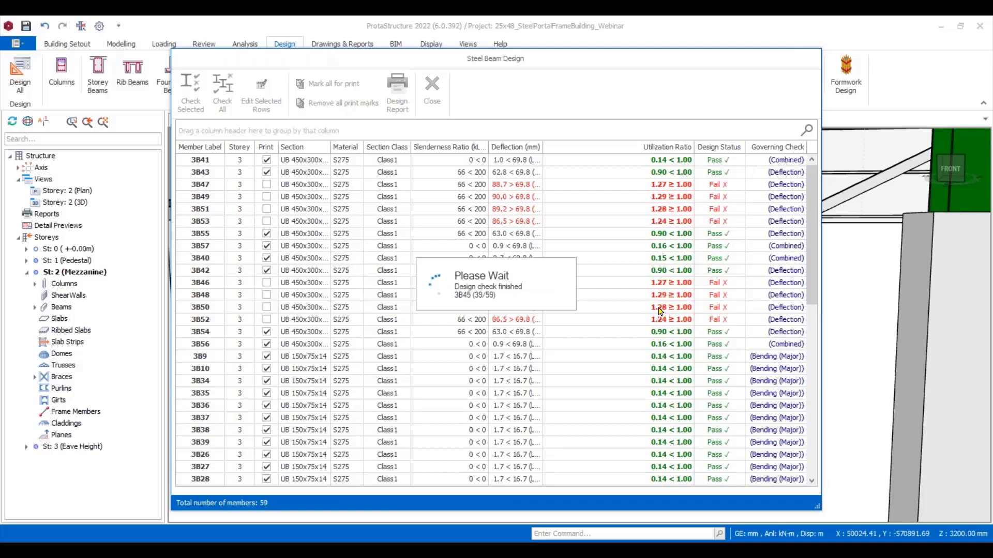
pyautogui.scroll(-1, 629, 315)
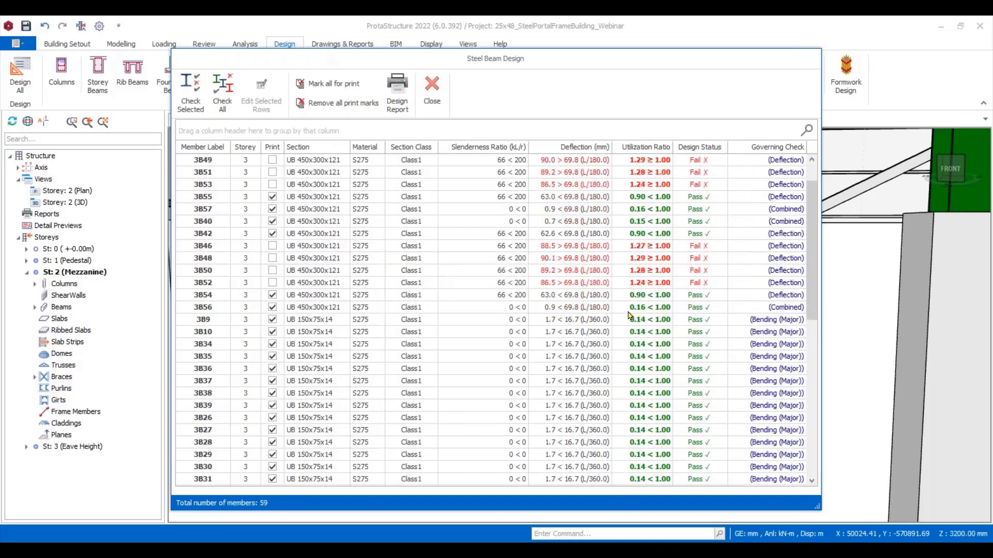
pyautogui.scroll(-8, 630, 315)
pyautogui.scroll(-1, 654, 317)
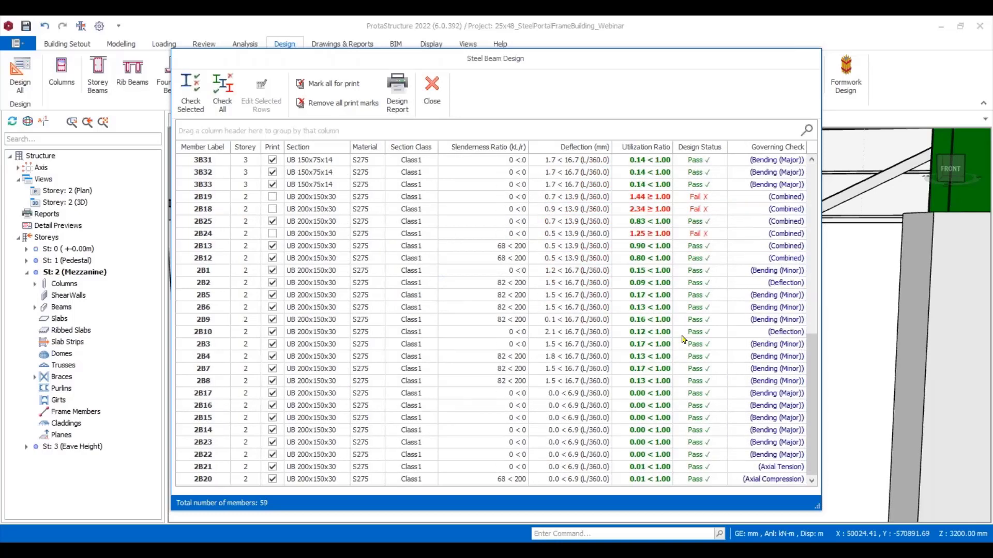
pyautogui.scroll(10, 701, 309)
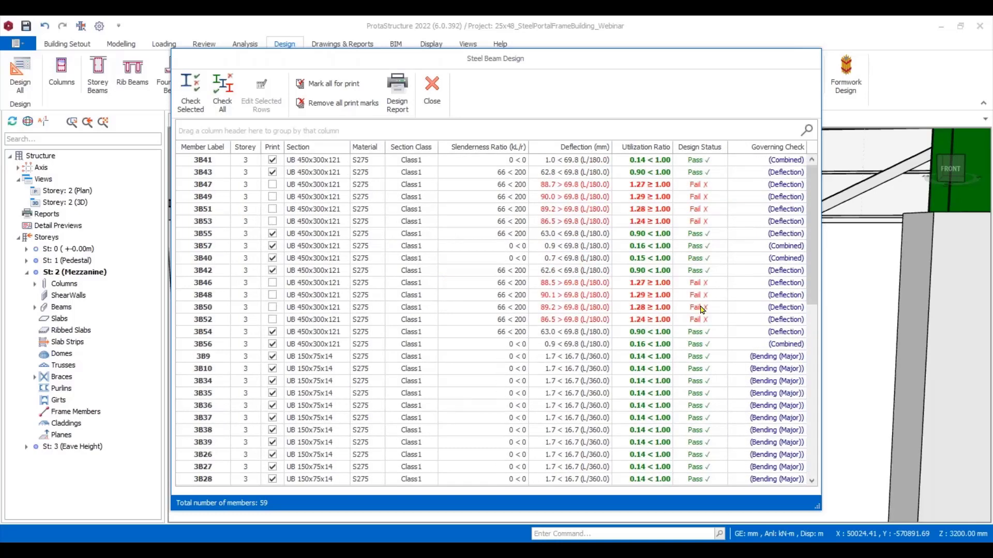
# Review beam 3B47's design summary and the available UB sections without changing it, and close the steel beam design.
pyautogui.click(590, 189)
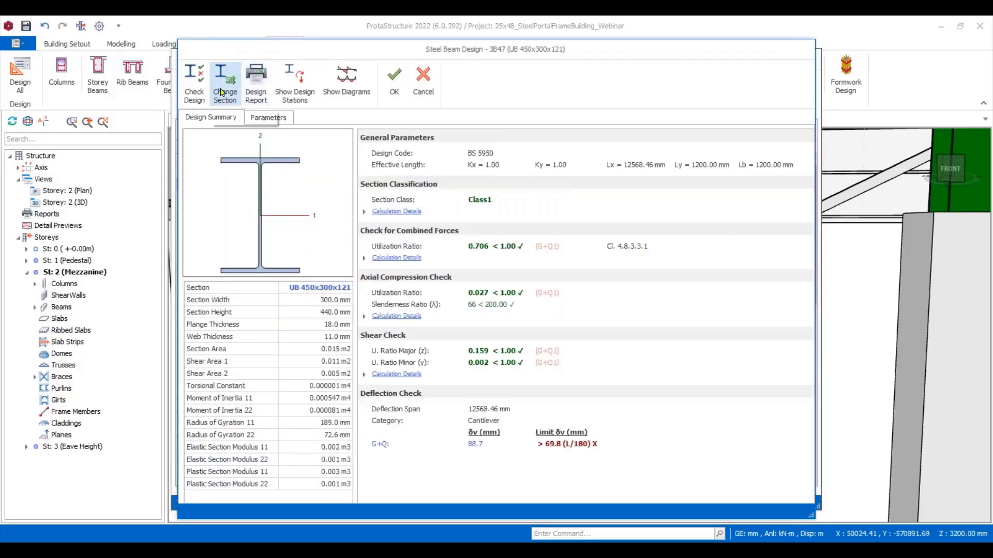
pyautogui.click(224, 93)
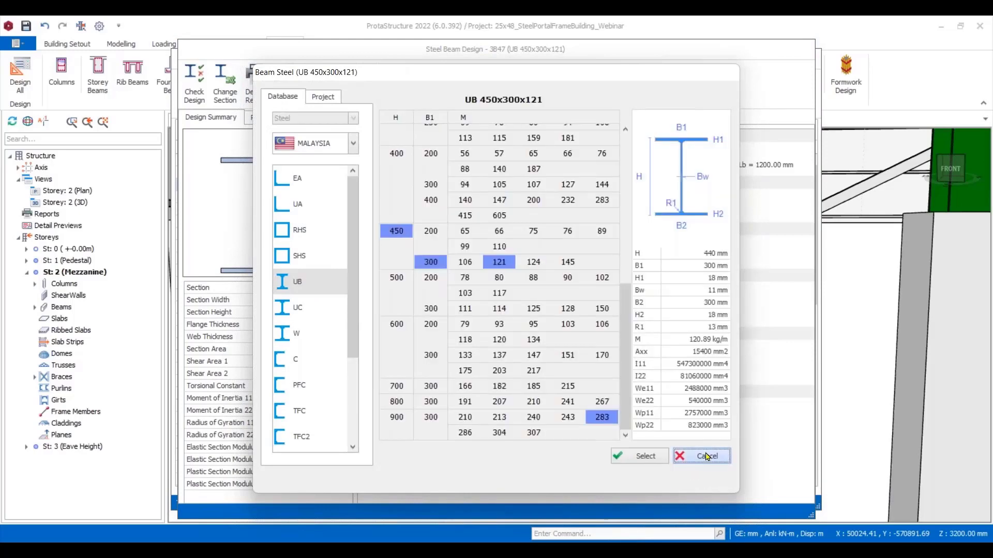
pyautogui.click(704, 456)
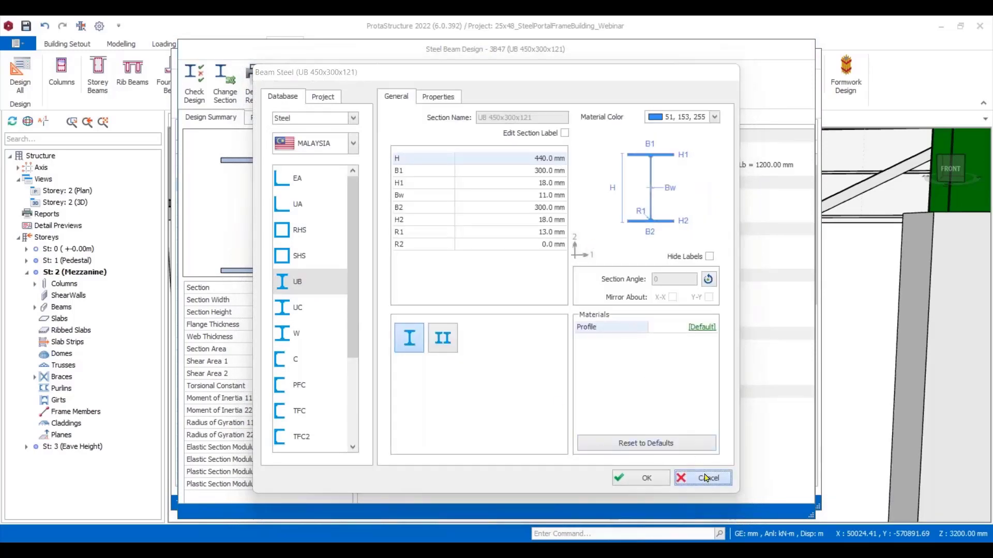
pyautogui.click(704, 477)
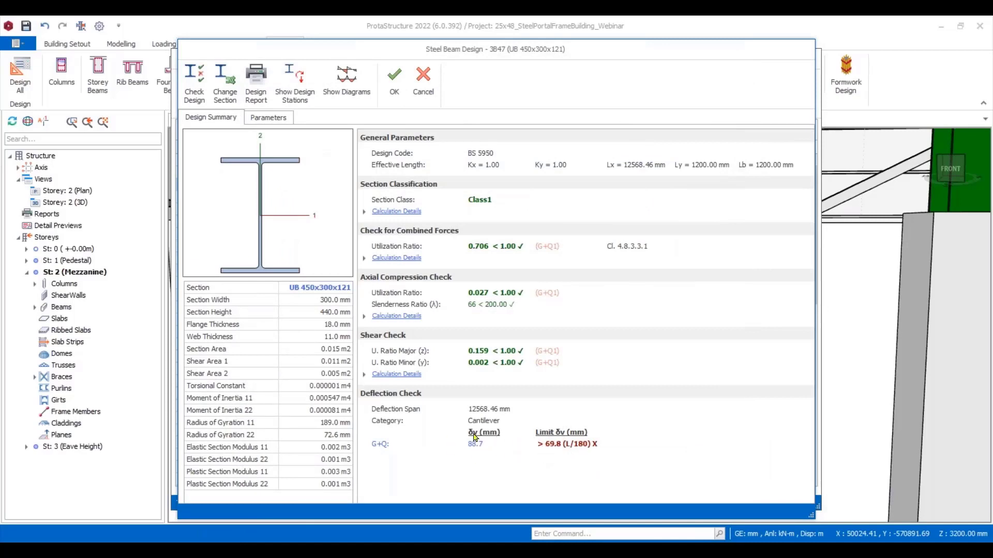
pyautogui.click(424, 82)
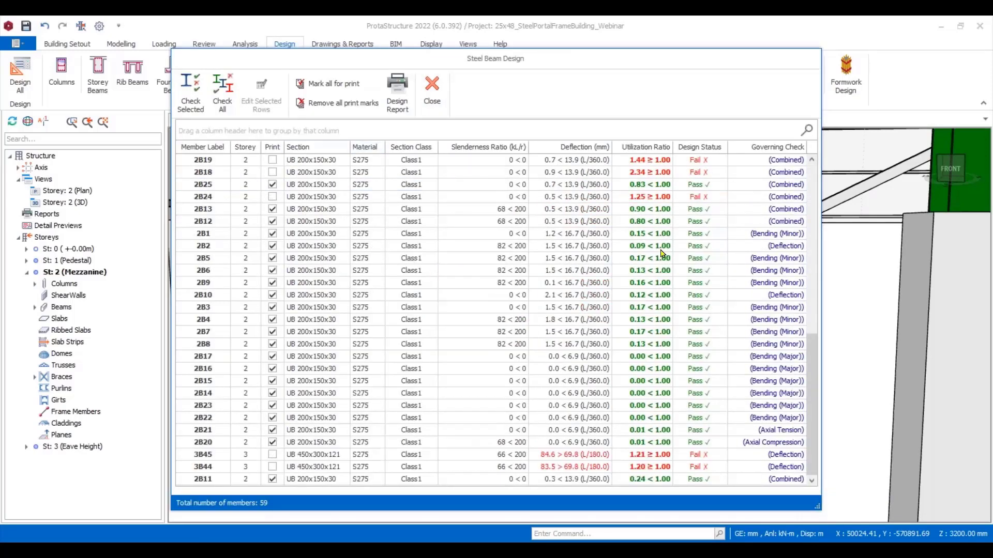
pyautogui.click(434, 98)
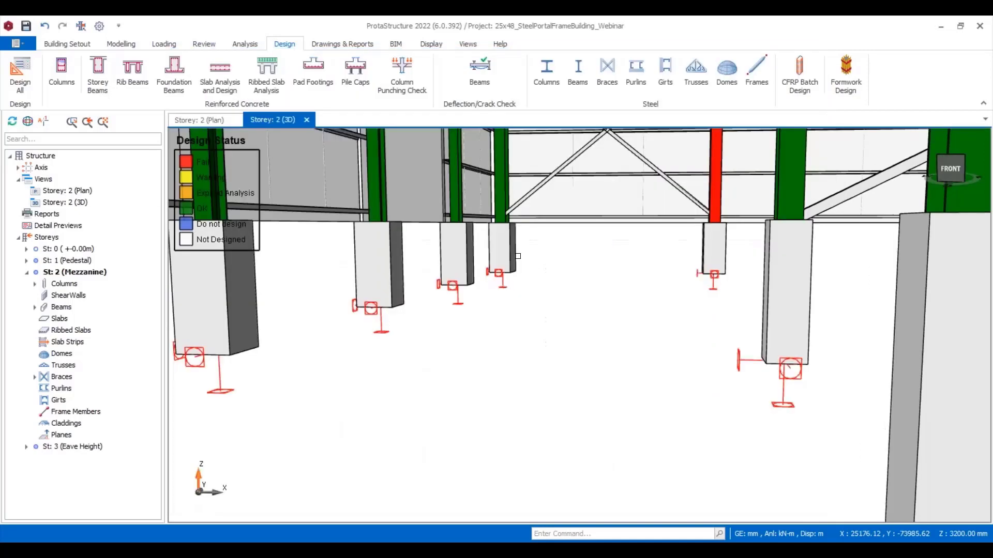
# Run the steel brace design check on all braces and generate the brace design report.
pyautogui.click(610, 79)
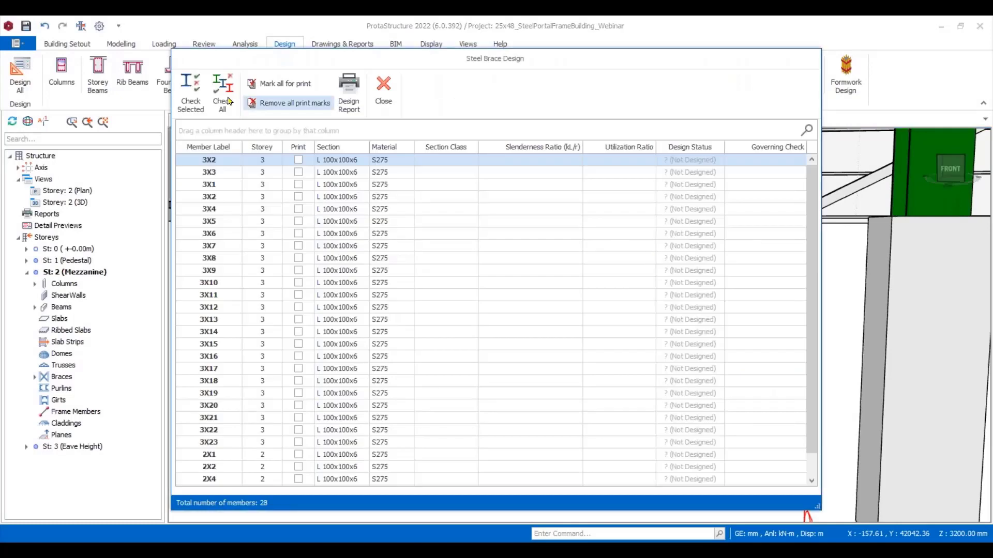
pyautogui.click(225, 94)
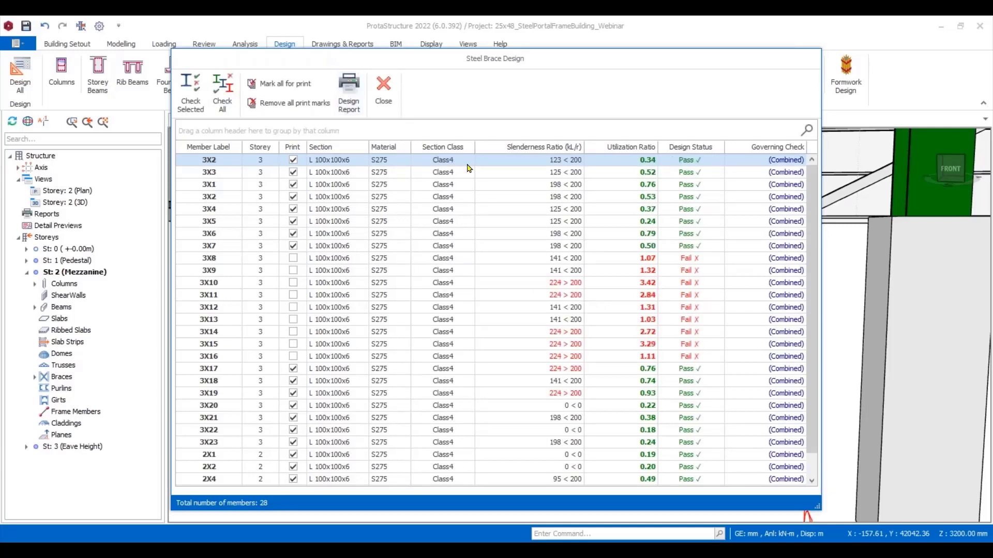
pyautogui.click(344, 103)
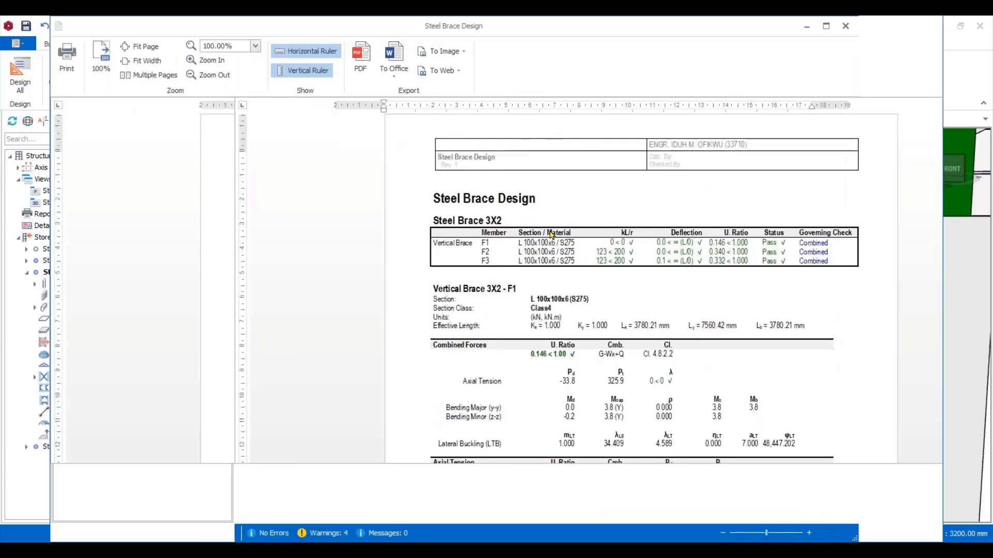
# Examine the combined force, axial and shear checks in the brace design report, and close the report and the steel brace design.
pyautogui.scroll(-6, 629, 272)
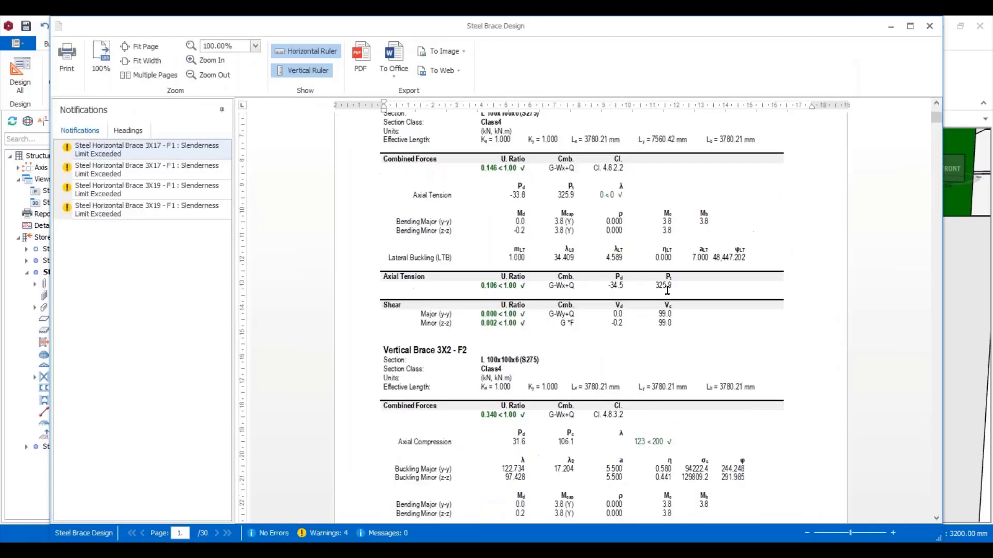
pyautogui.scroll(-6, 686, 302)
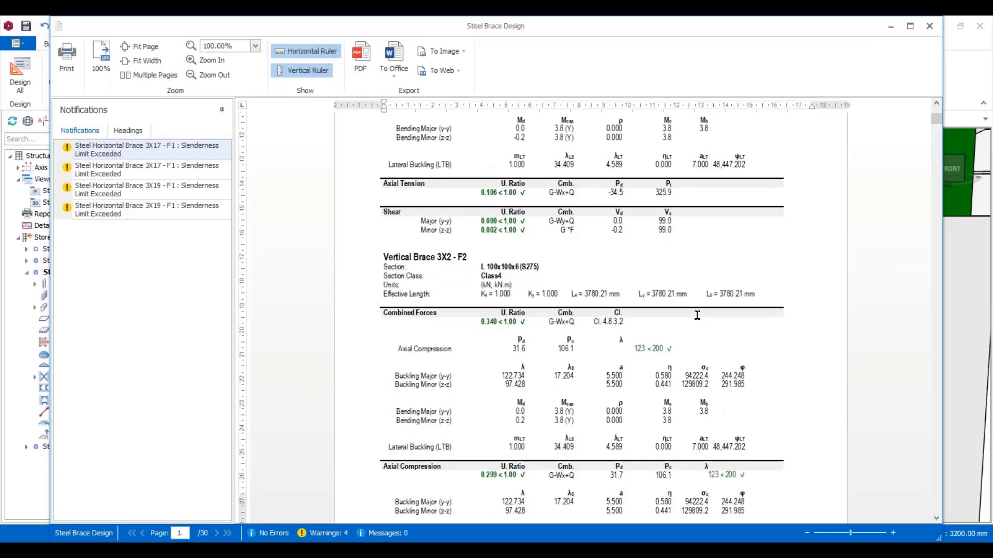
pyautogui.scroll(-20, 590, 318)
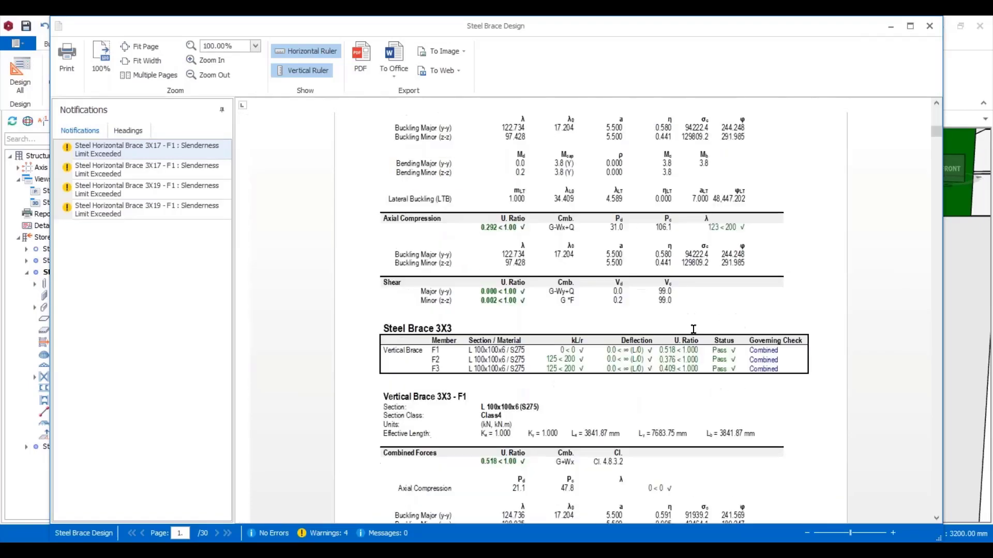
pyautogui.keyDown('ctrl'); pyautogui.scroll(9, 590, 318); pyautogui.keyUp('ctrl')
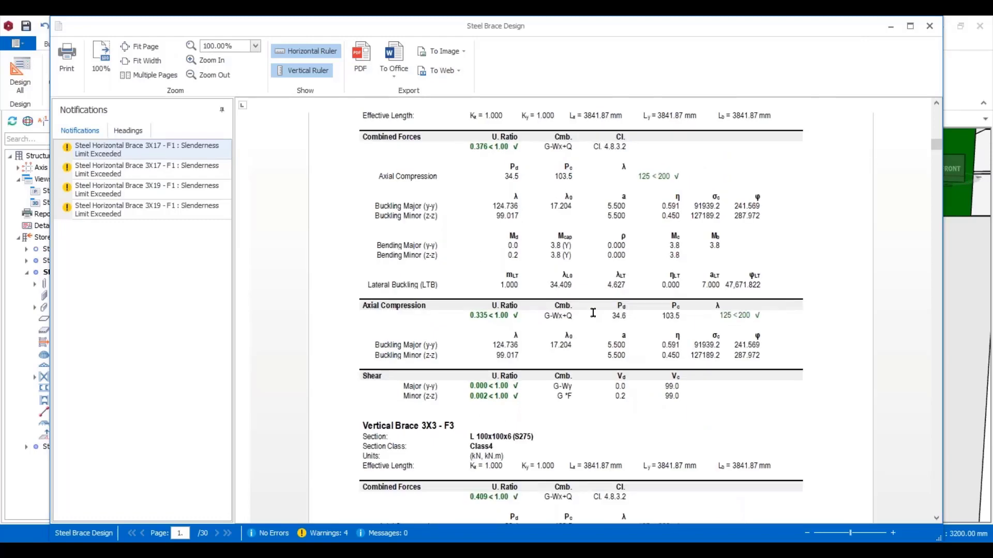
pyautogui.keyDown('ctrl'); pyautogui.scroll(-2, 604, 297); pyautogui.keyUp('ctrl')
pyautogui.scroll(-3, 368, 248)
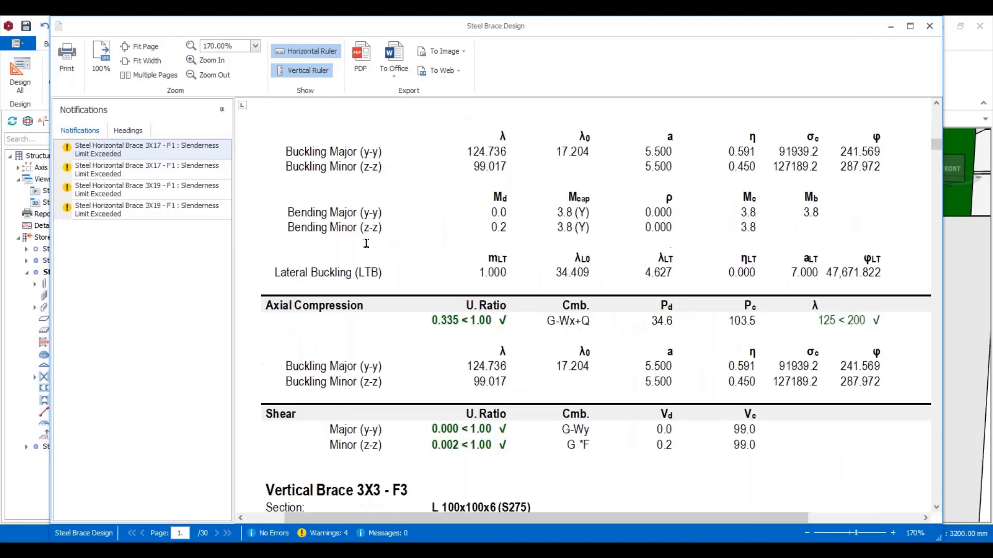
pyautogui.scroll(-2, 401, 257)
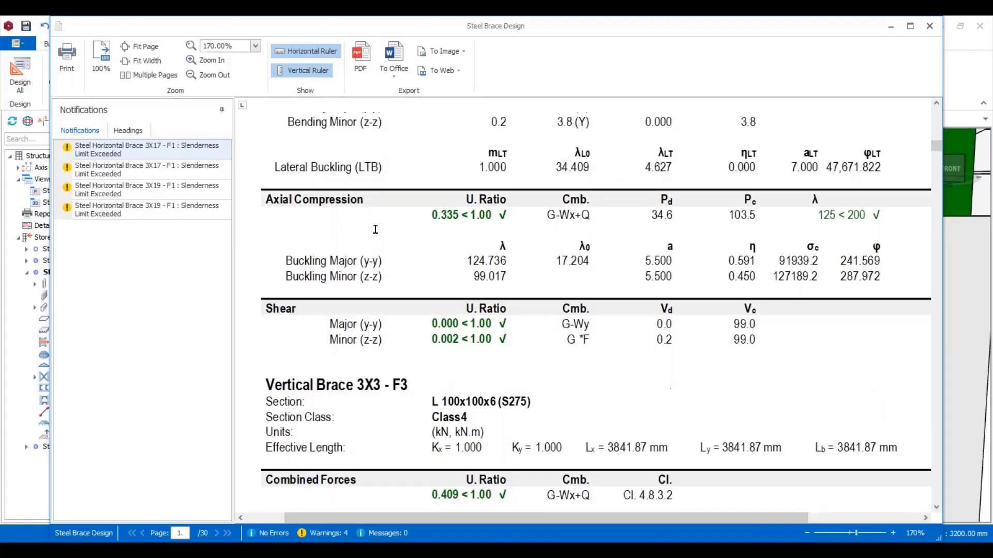
pyautogui.scroll(-1, 318, 211)
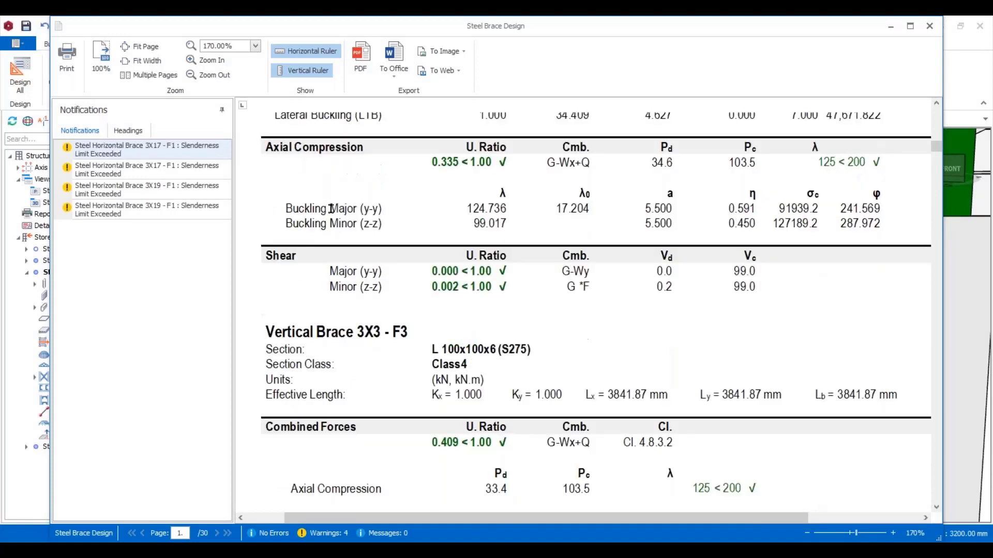
pyautogui.scroll(1, 308, 204)
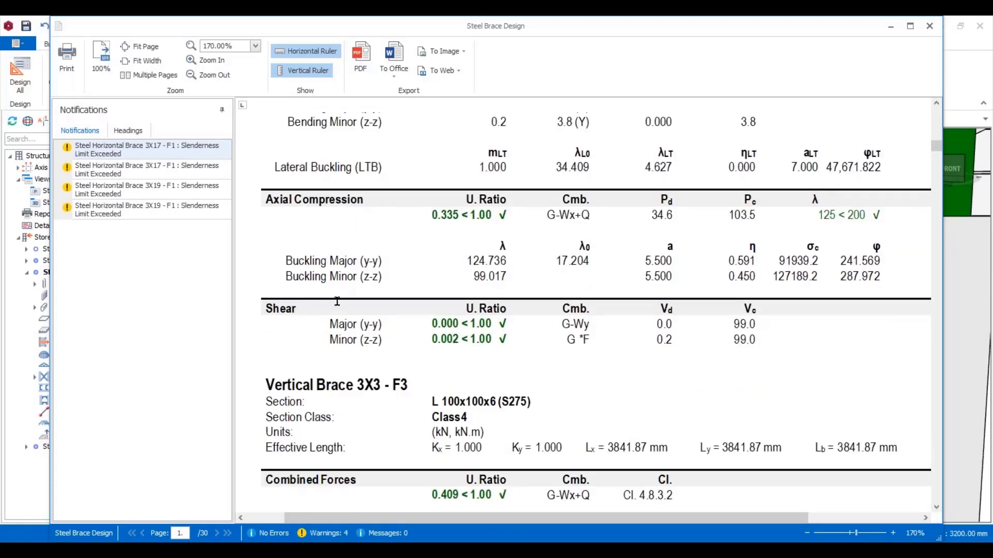
pyautogui.scroll(-1, 324, 358)
pyautogui.scroll(-2, 324, 330)
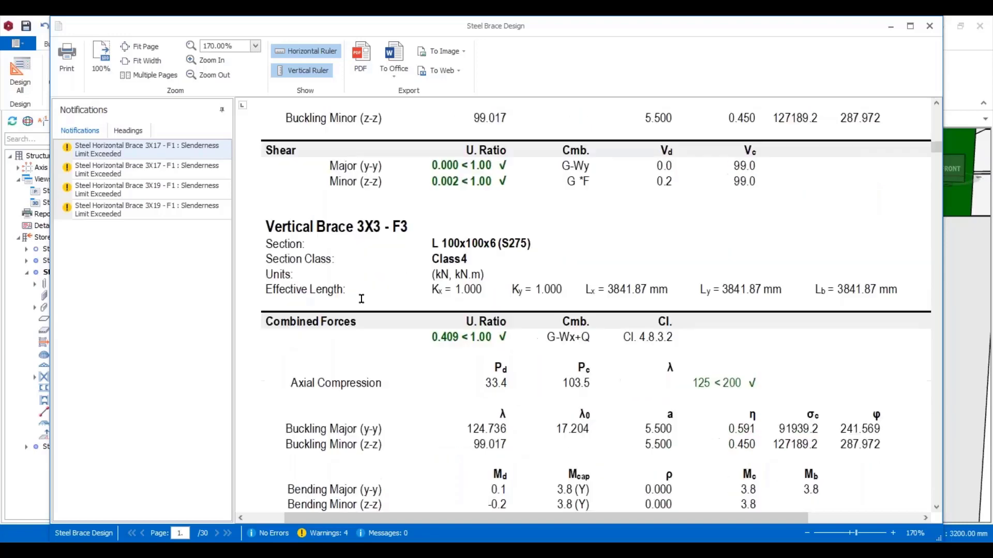
pyautogui.scroll(-5, 355, 309)
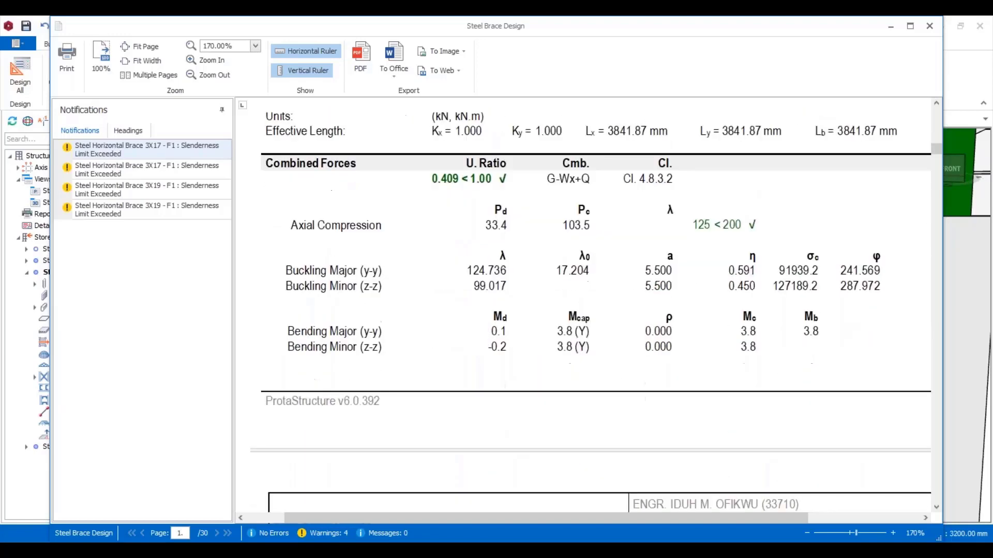
pyautogui.scroll(-10, 429, 278)
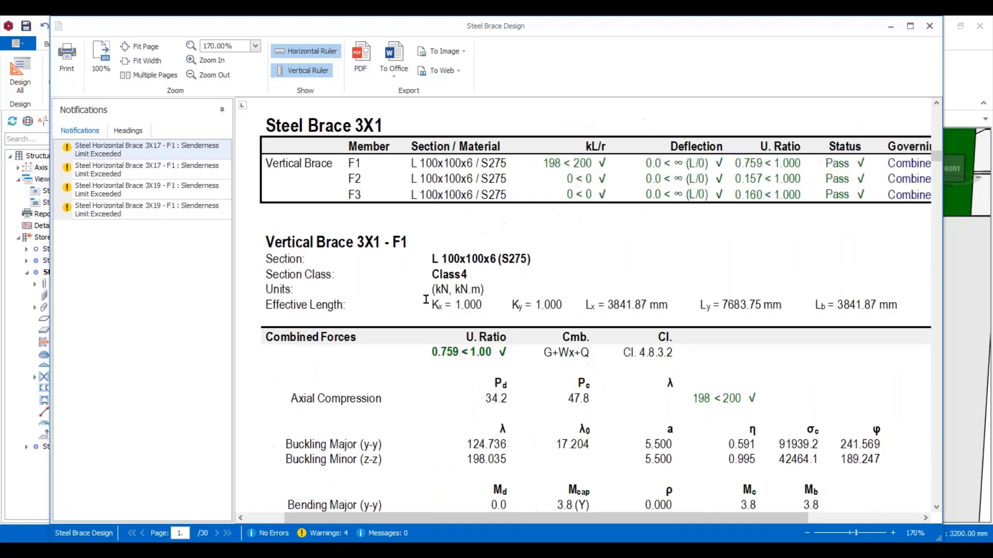
pyautogui.scroll(-10, 422, 291)
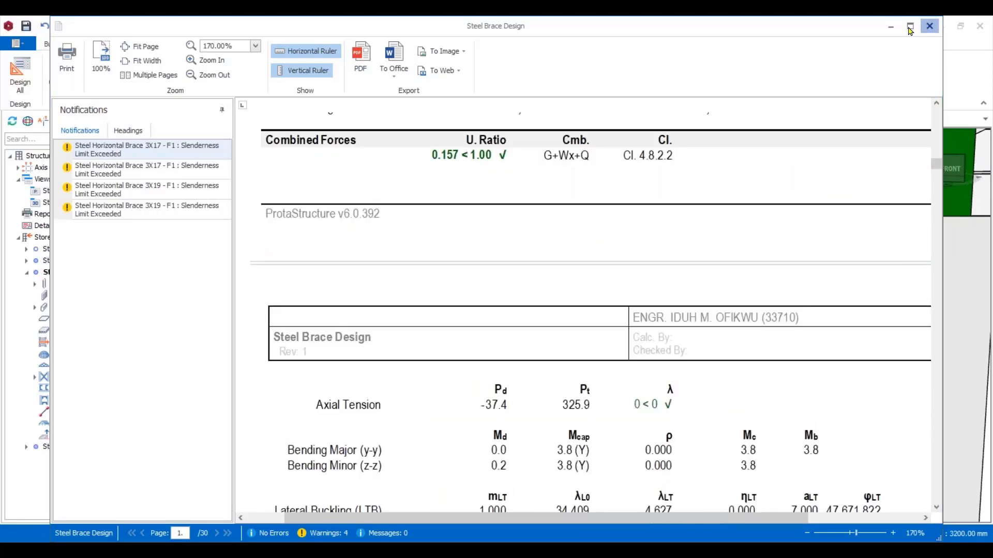
pyautogui.click(929, 26)
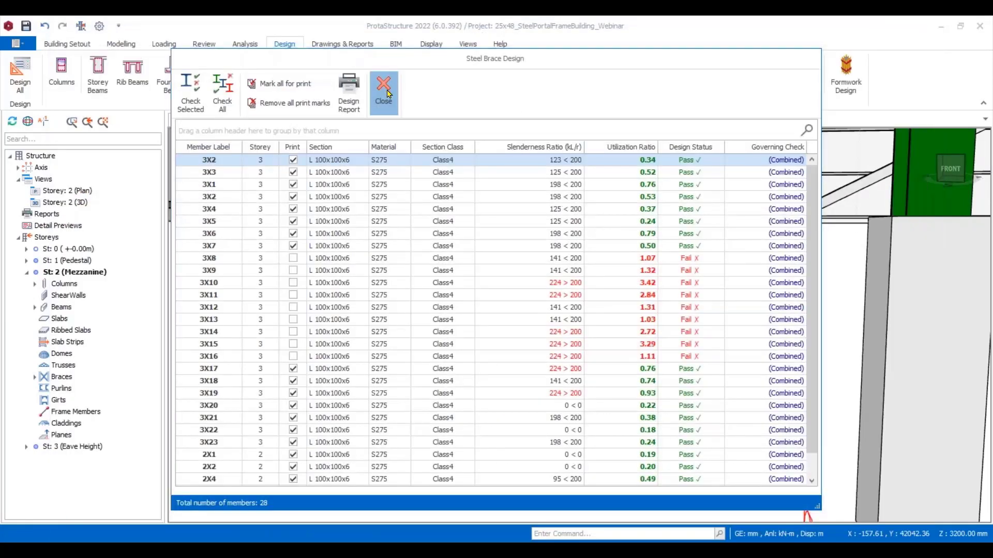
pyautogui.click(381, 89)
# Run the steel purlin design check on purlins 3P1 and 3P2, and close the steel purlin design.
pyautogui.scroll(-3, 531, 306)
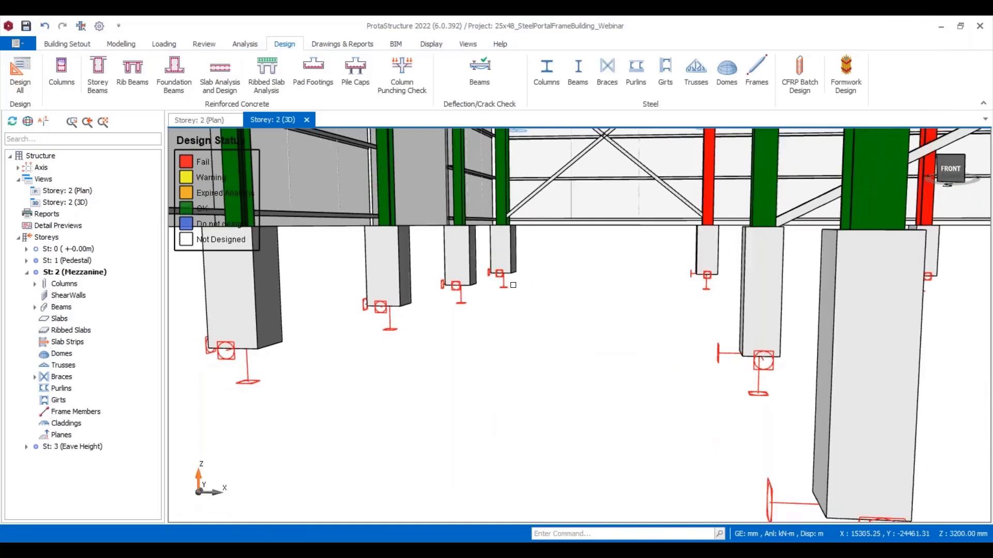
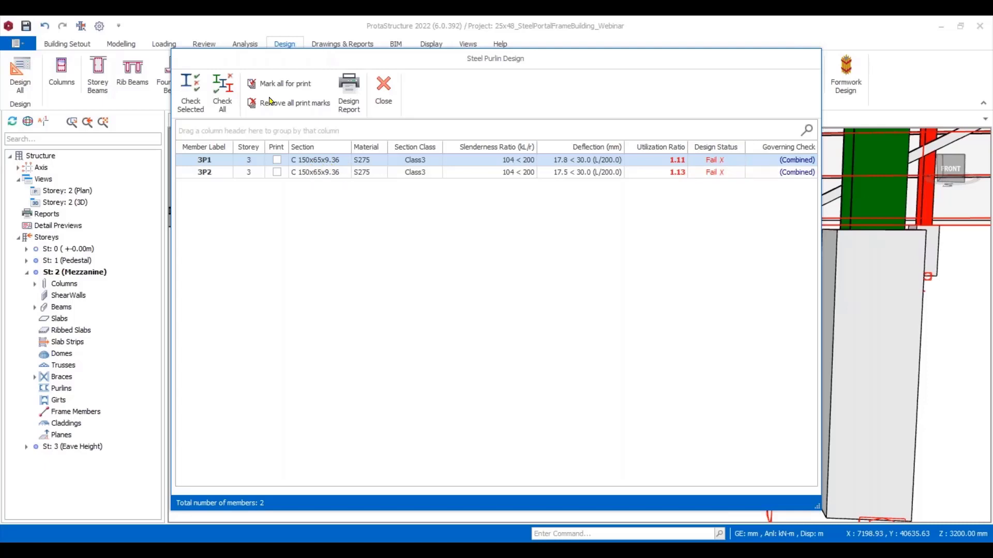
pyautogui.click(384, 92)
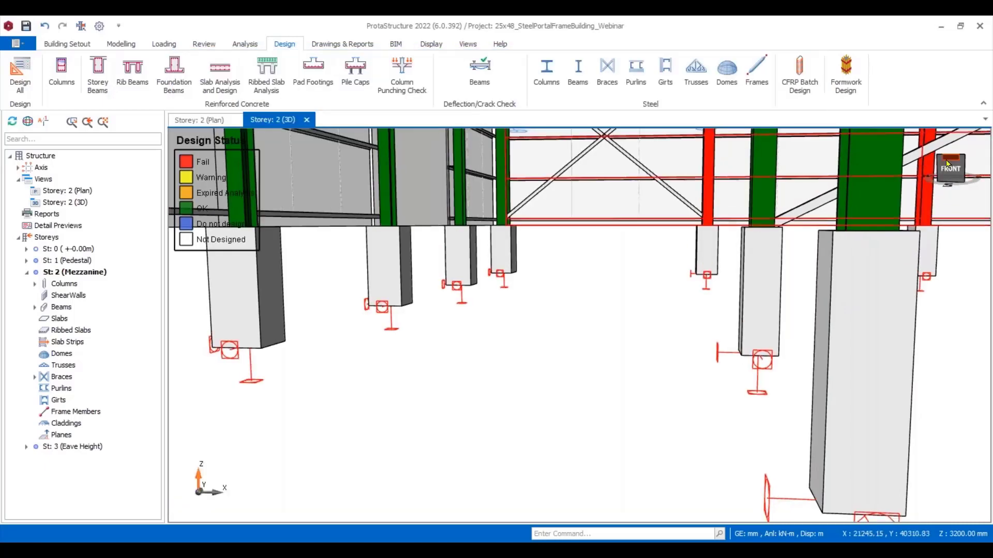
# Run the steel girt design check on all storey 3 girts, and close the steel girt design.
pyautogui.click(943, 164)
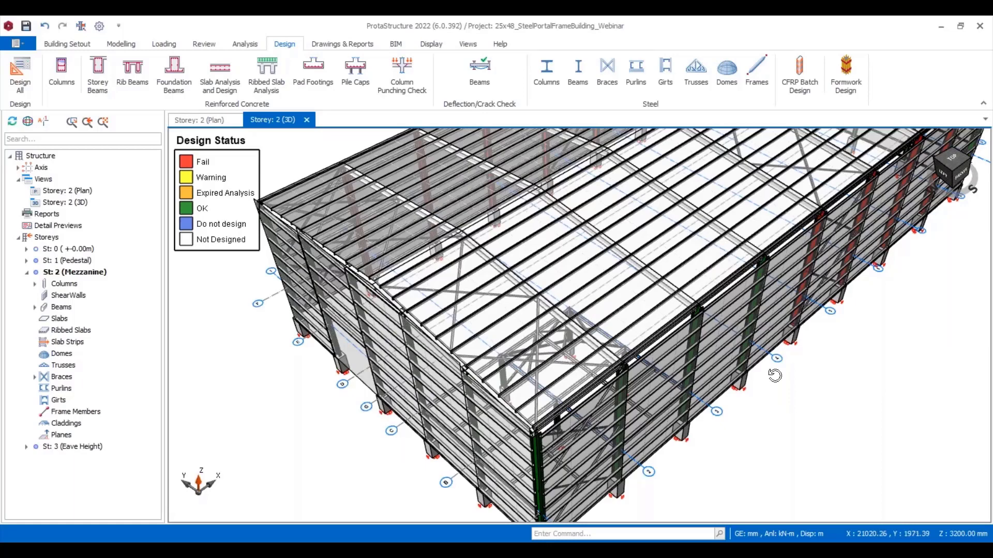
pyautogui.moveTo(775, 376); pyautogui.dragTo(745, 341, button='middle')
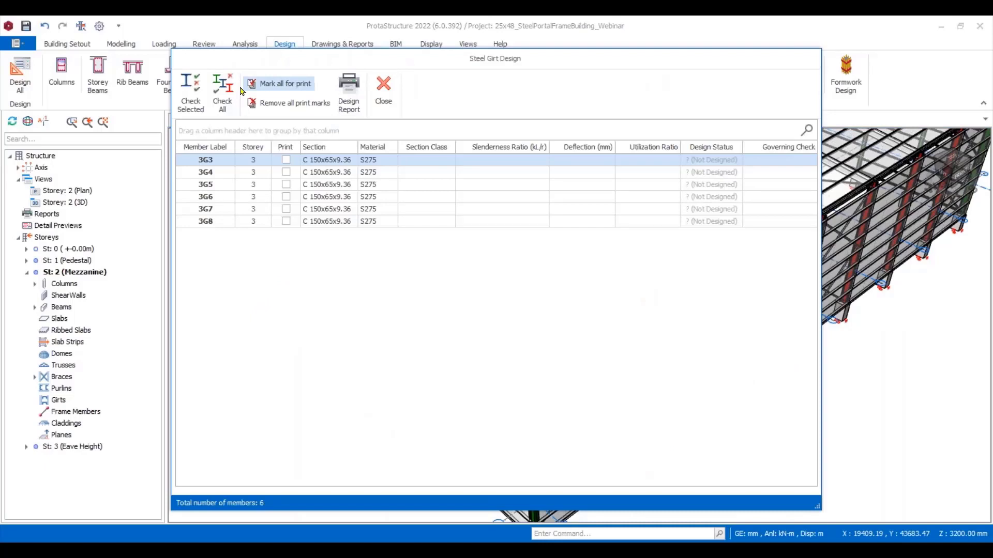
pyautogui.click(223, 89)
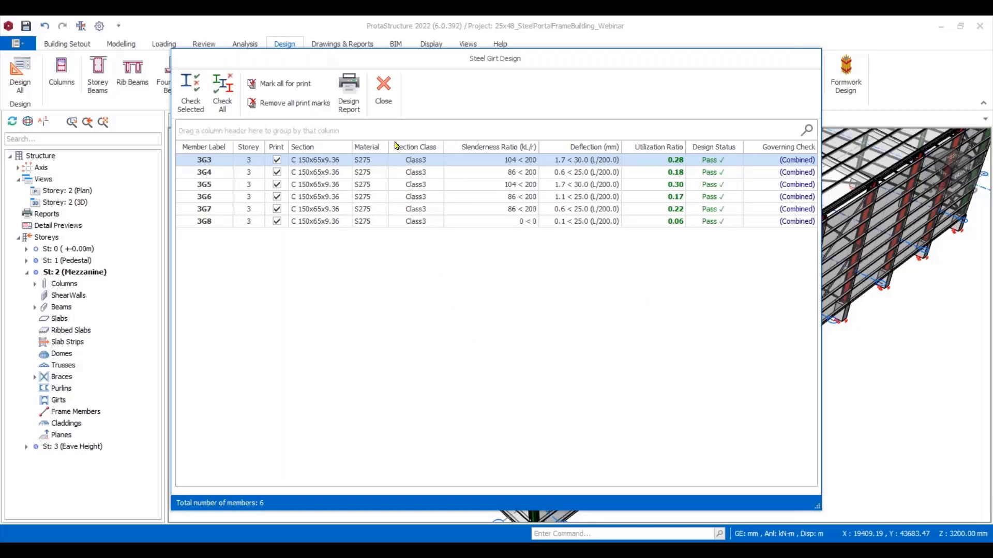
pyautogui.click(384, 98)
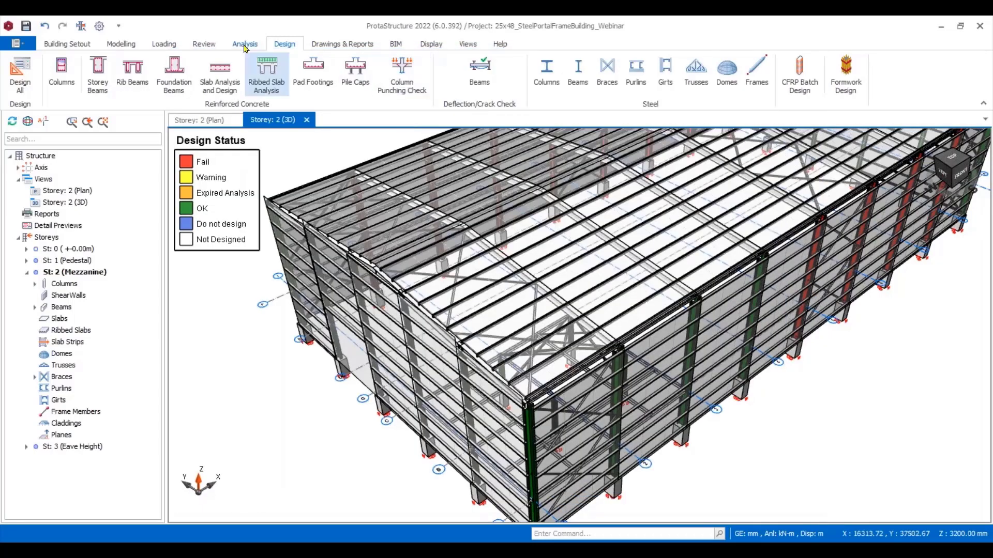
# Display the design status in the 3D view and examine the columns, rafters, girts and mezzanine beams for failing members.
pyautogui.click(204, 44)
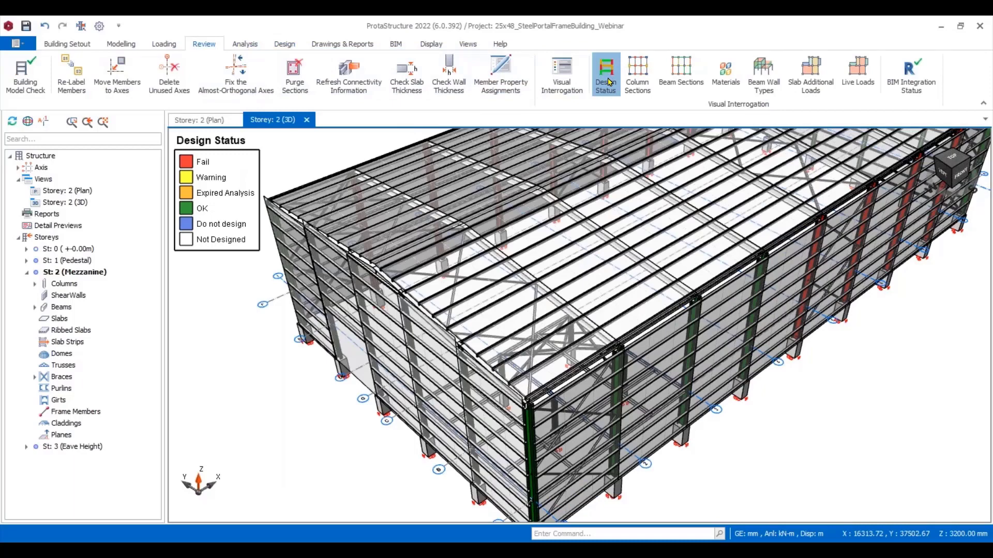
pyautogui.click(607, 77)
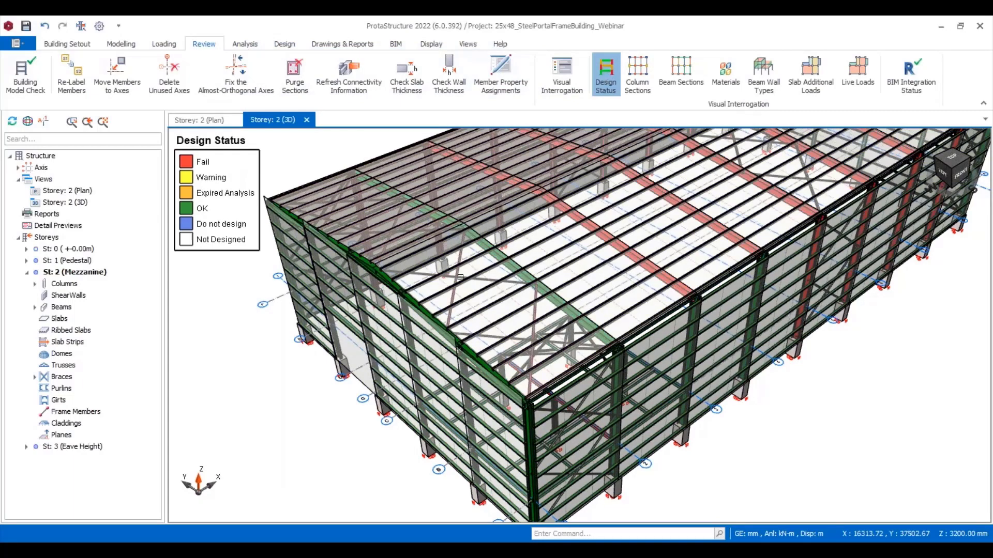
pyautogui.scroll(-5, 564, 300)
pyautogui.moveTo(646, 362); pyautogui.dragTo(576, 331, button='middle')
pyautogui.scroll(8, 576, 323)
pyautogui.scroll(3, 576, 323)
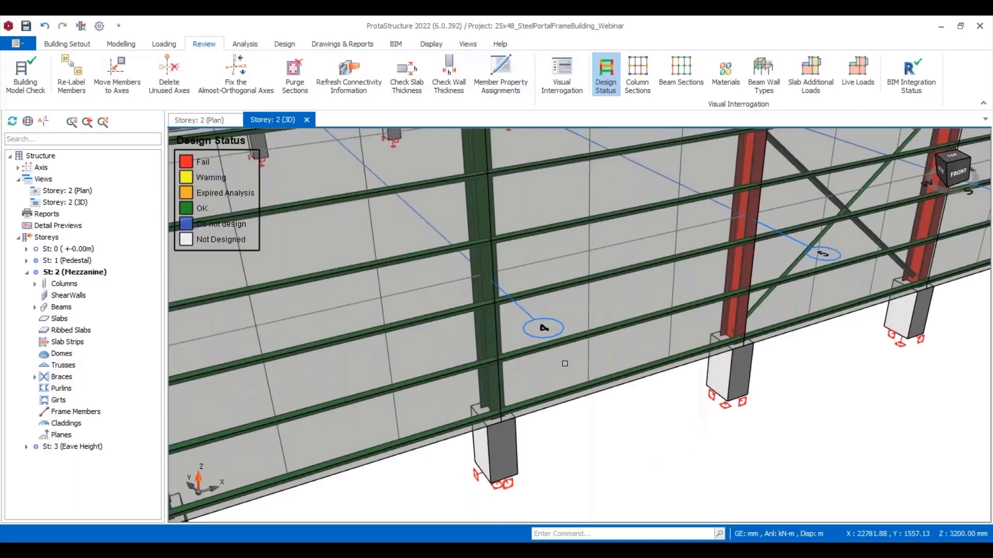
pyautogui.scroll(-5, 565, 363)
pyautogui.scroll(-5, 565, 363)
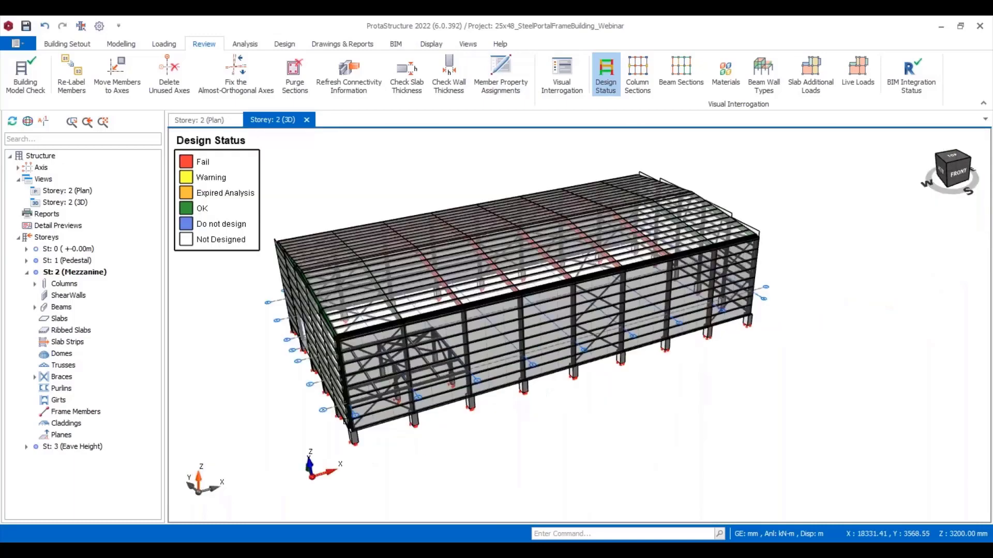
pyautogui.scroll(6, 373, 286)
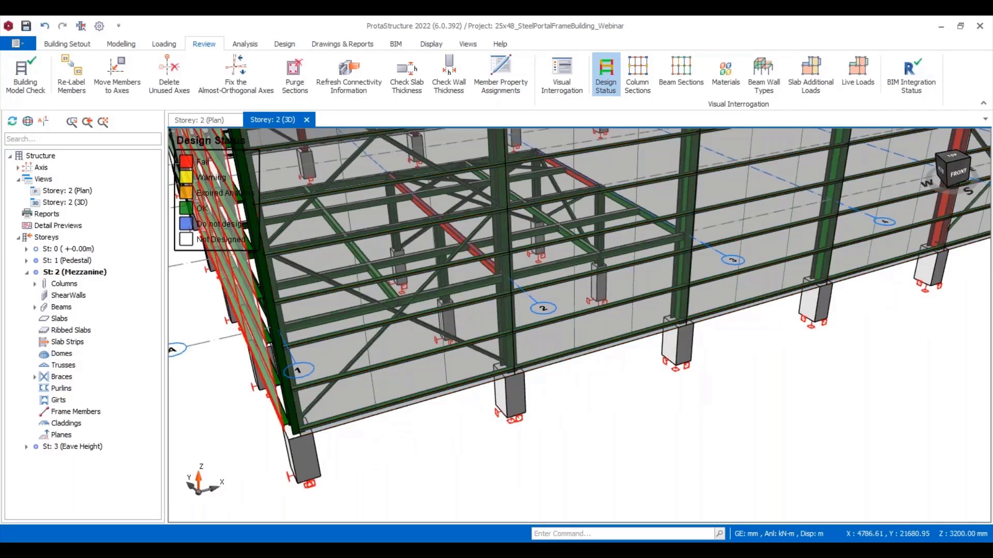
pyautogui.scroll(-5, 593, 458)
pyautogui.scroll(5, 592, 457)
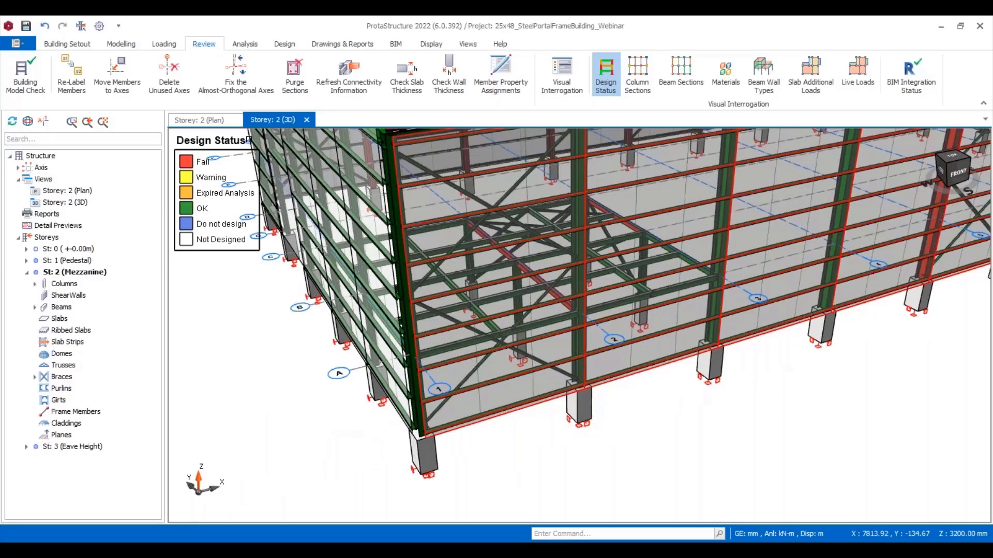
# Run the batch reinforcement design for all concrete columns with the Re-select All Bars option, review the results and close the column design.
pyautogui.click(284, 44)
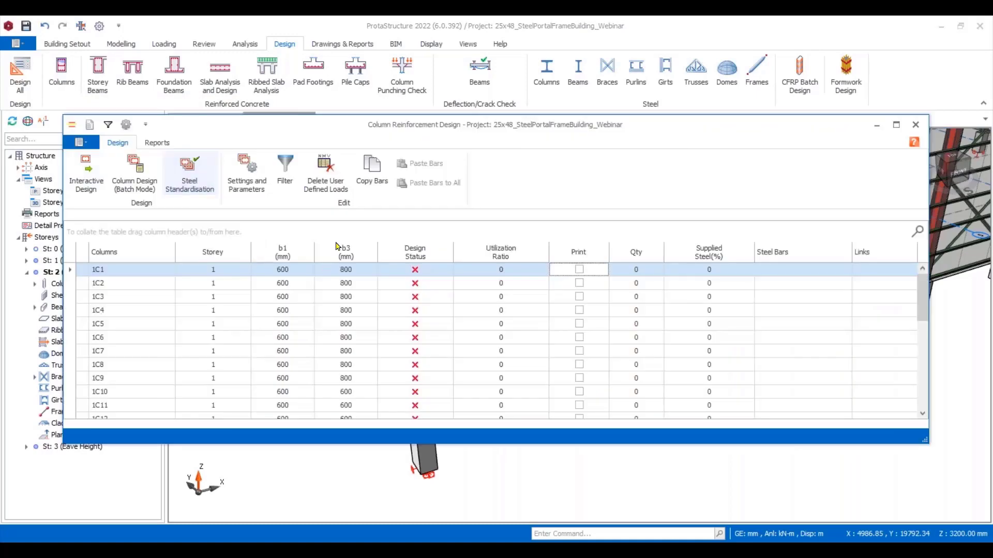
pyautogui.click(136, 176)
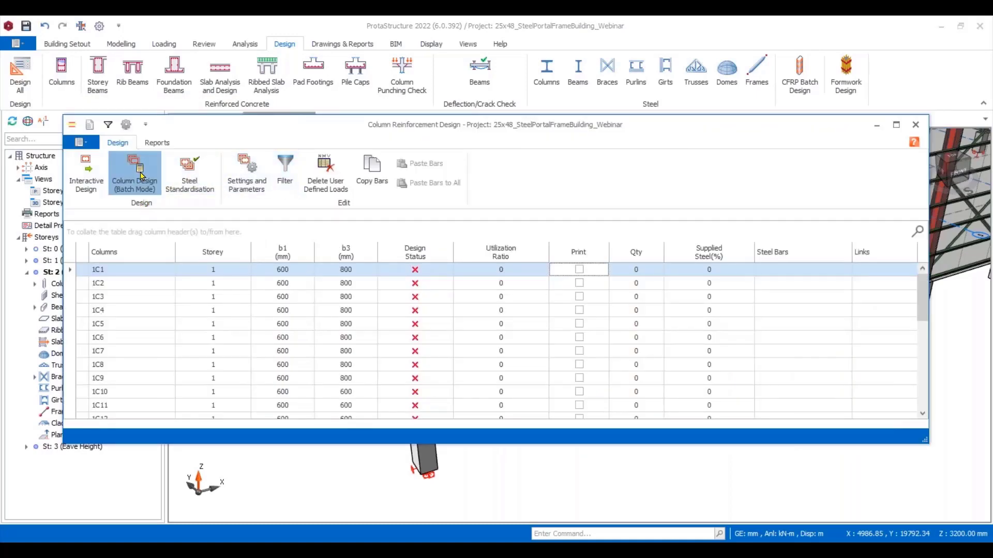
pyautogui.click(398, 342)
pyautogui.click(577, 371)
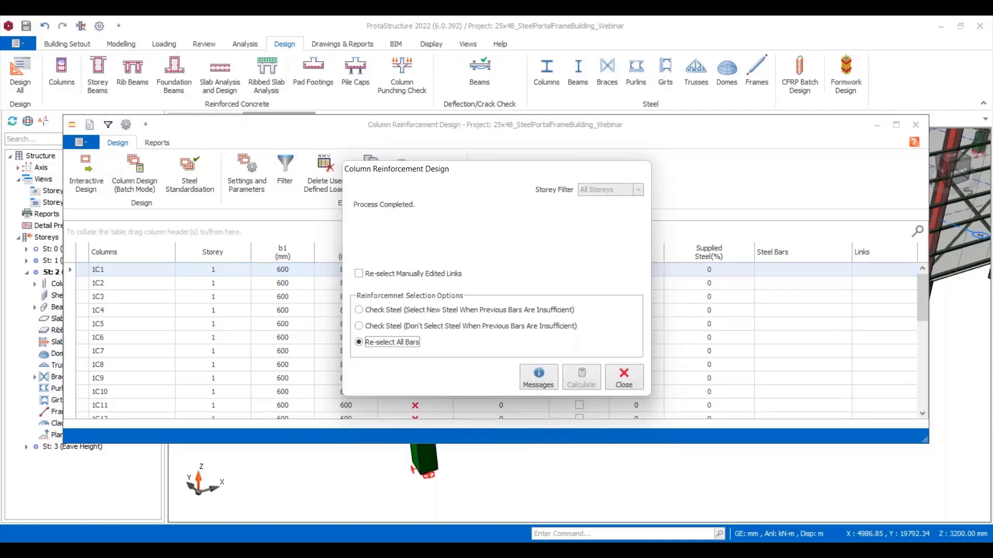
pyautogui.click(626, 376)
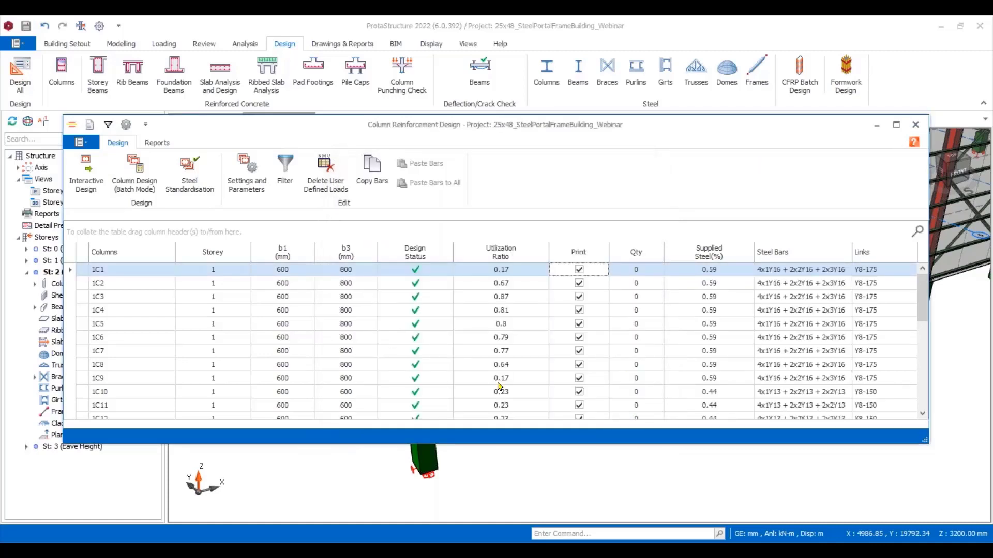
pyautogui.scroll(-7, 543, 344)
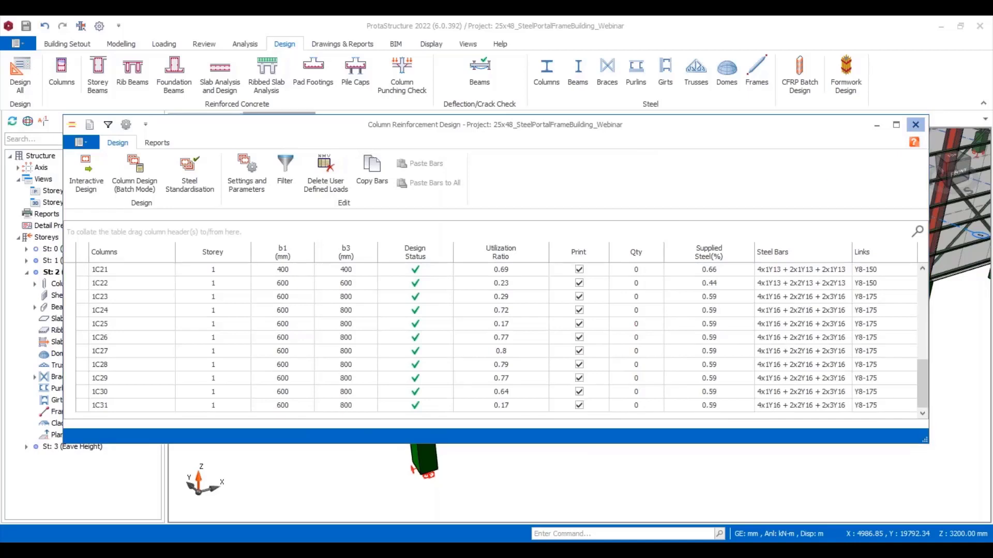
pyautogui.click(915, 124)
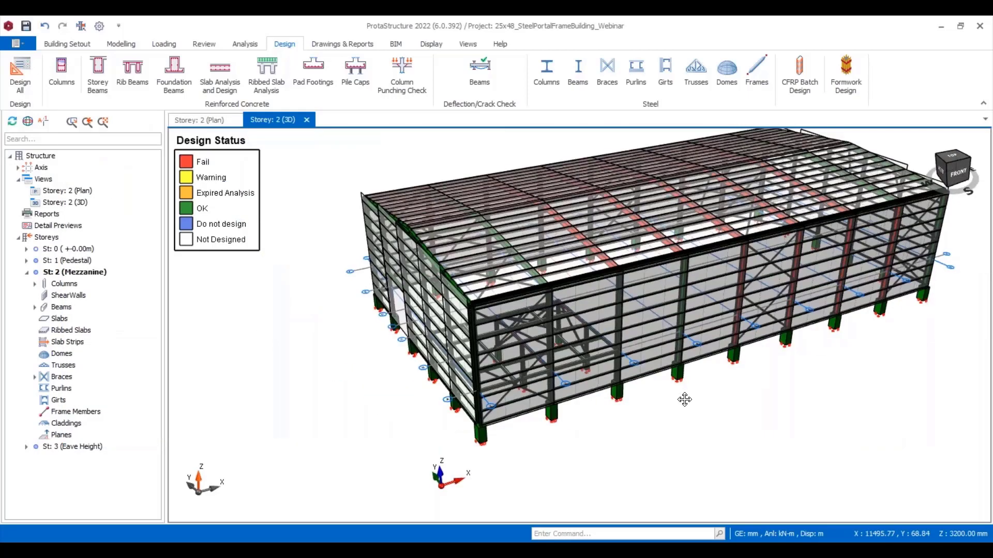
# Transfer the structural model to ProtaSteel for detailing, and minimise the import log.
pyautogui.scroll(2, 682, 399)
pyautogui.moveTo(810, 353); pyautogui.dragTo(672, 404, button='middle')
pyautogui.scroll(5, 754, 438)
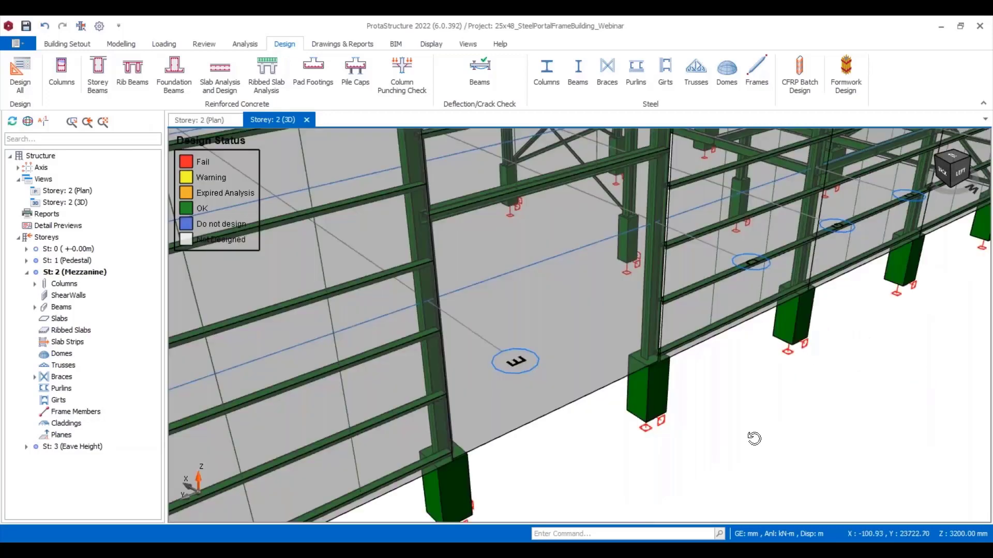
pyautogui.moveTo(754, 438)
pyautogui.mouseDown(button='middle')
pyautogui.moveTo(647, 423)
pyautogui.moveTo(622, 393)
pyautogui.mouseUp(button='middle')
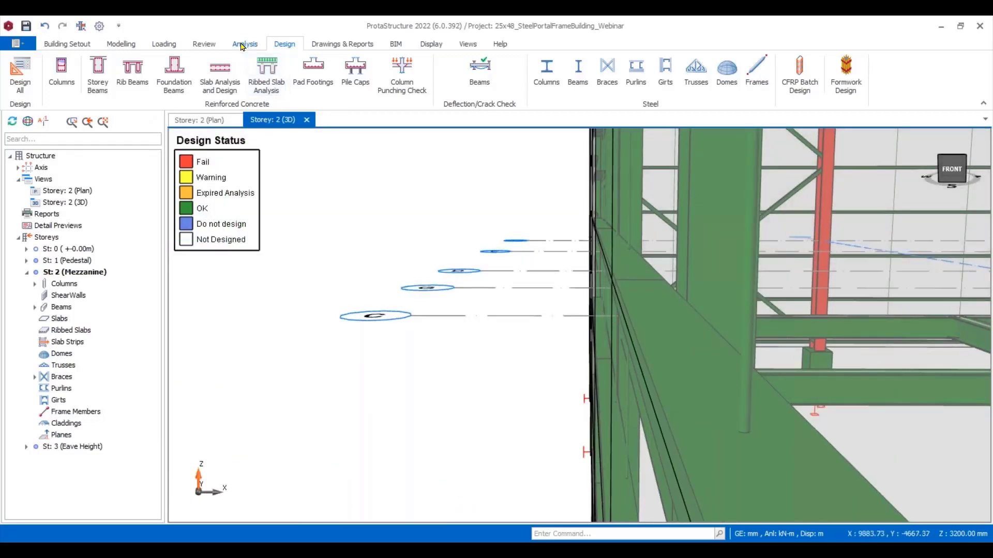
pyautogui.click(341, 44)
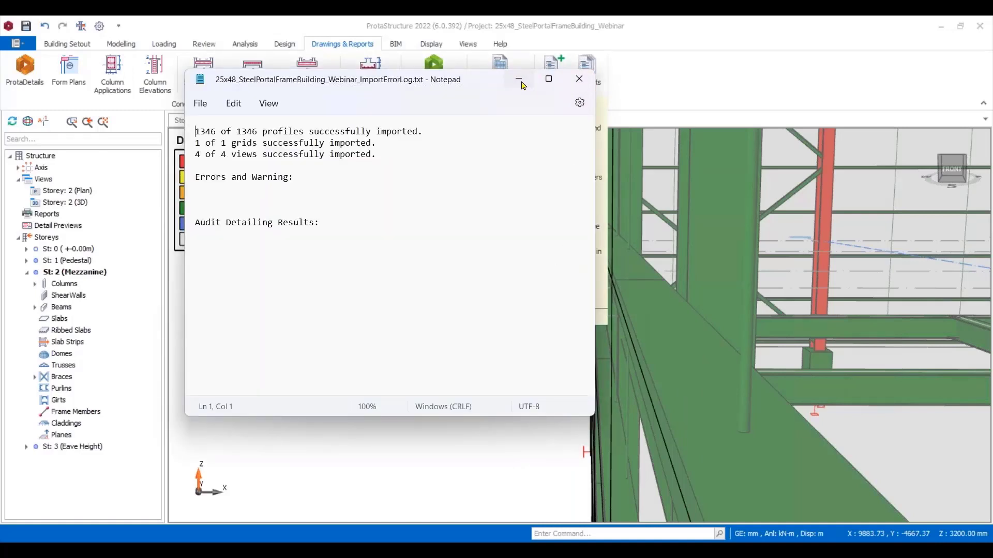
pyautogui.click(522, 85)
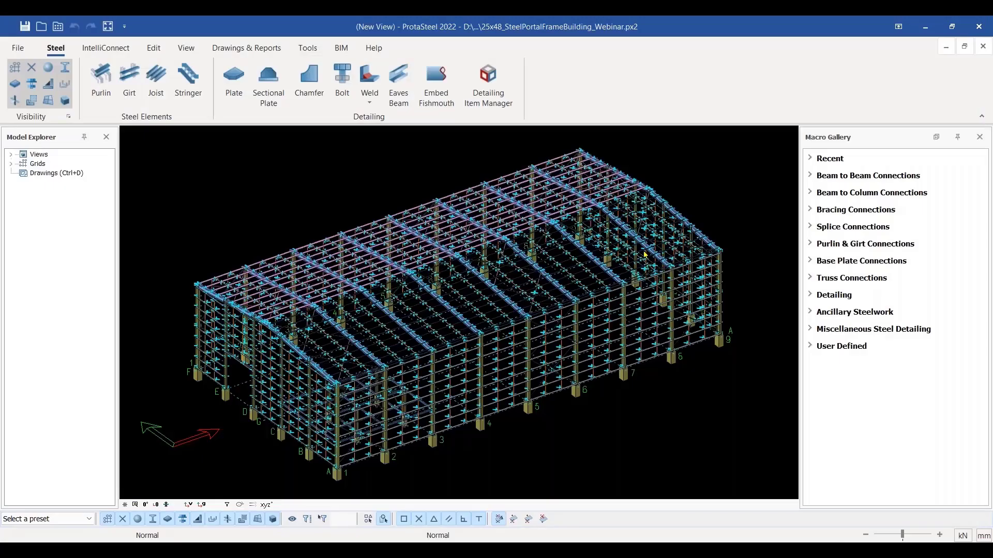
# Start the Column/Beam Connections wizard on the whole model, with Haunch, Direct Welding, Extended End Plate and Flange Plate Moment as prioritised fixed connections.
pyautogui.scroll(2, 242, 372)
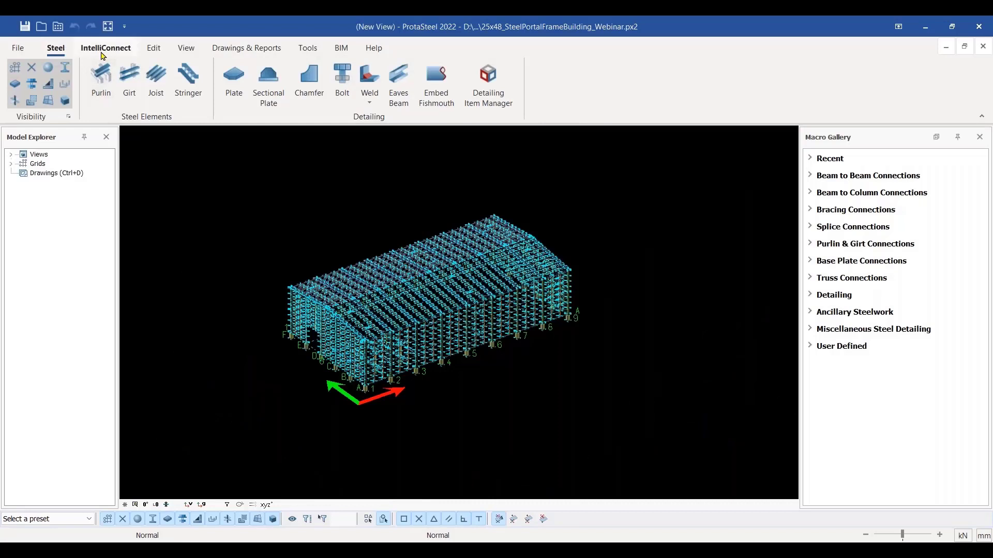
pyautogui.click(103, 52)
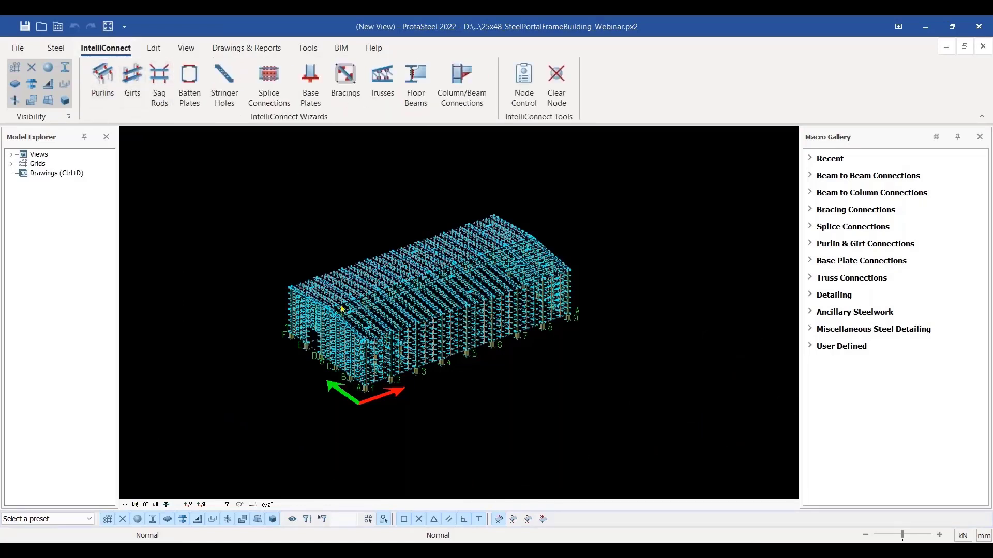
pyautogui.moveTo(626, 415); pyautogui.dragTo(261, 189)
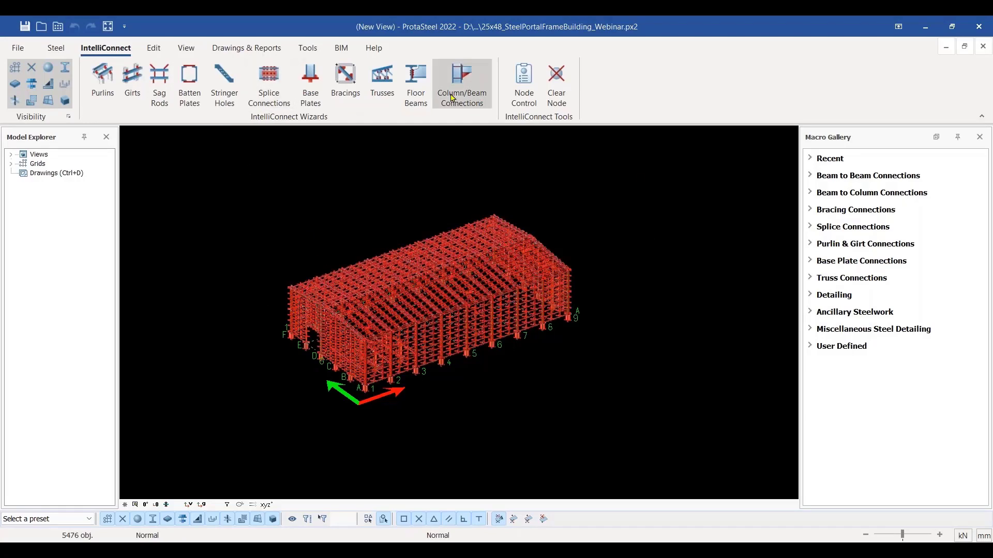
pyautogui.click(461, 83)
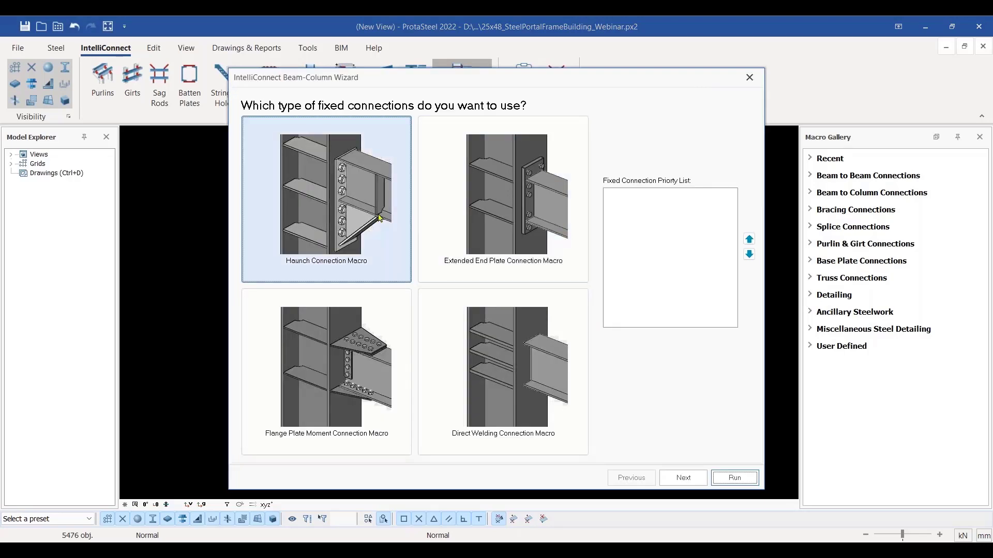
pyautogui.click(532, 233)
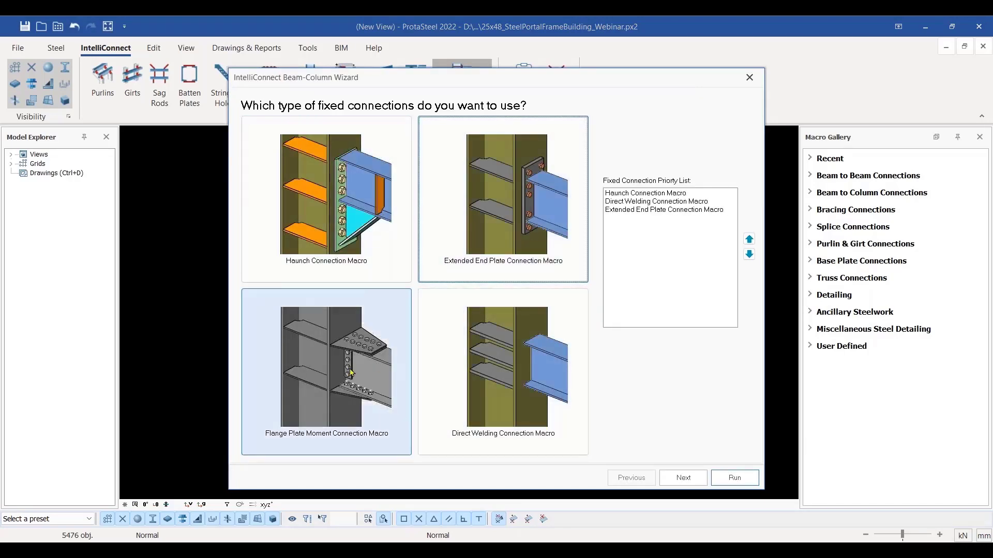
pyautogui.click(325, 361)
pyautogui.click(683, 478)
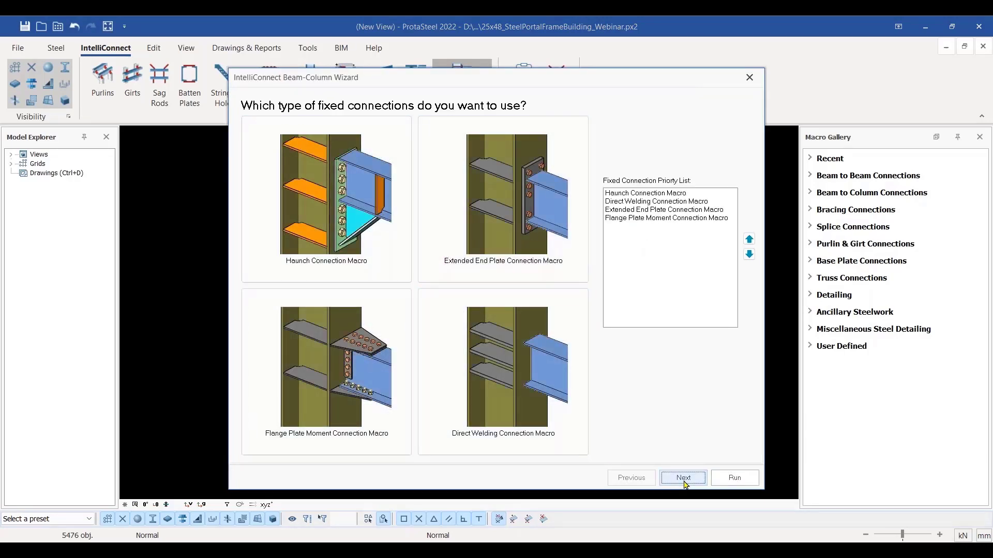
# Select Fin Plate and Beam to Column End Plate as simple connections, run the beam-column wizard with default bracing and haunch settings, and close the log.
pyautogui.click(487, 251)
pyautogui.click(325, 372)
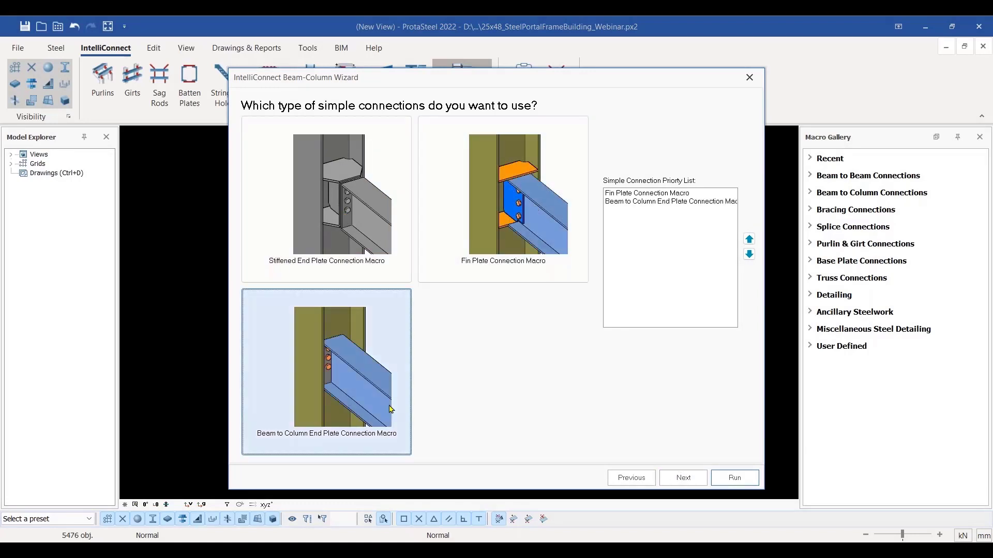
pyautogui.click(683, 478)
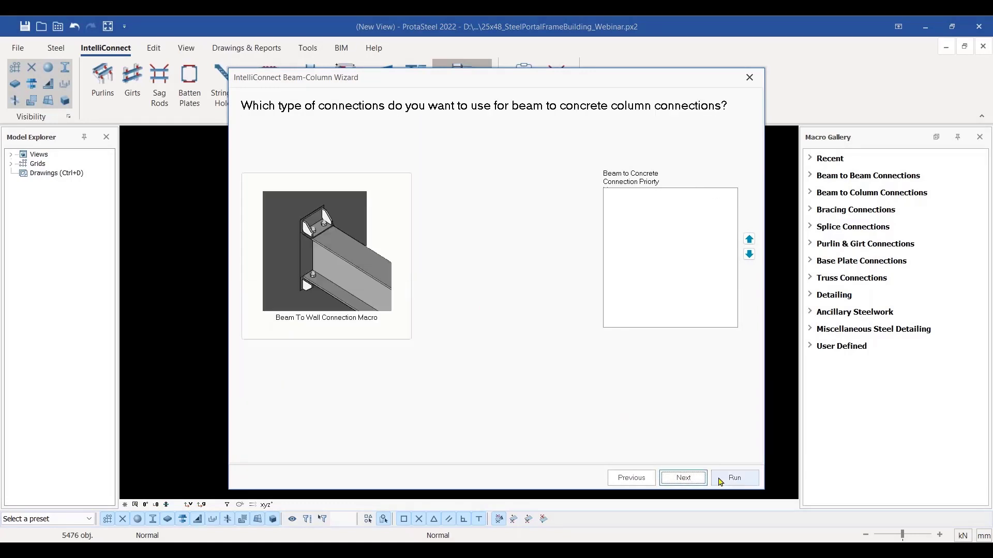
pyautogui.click(683, 478)
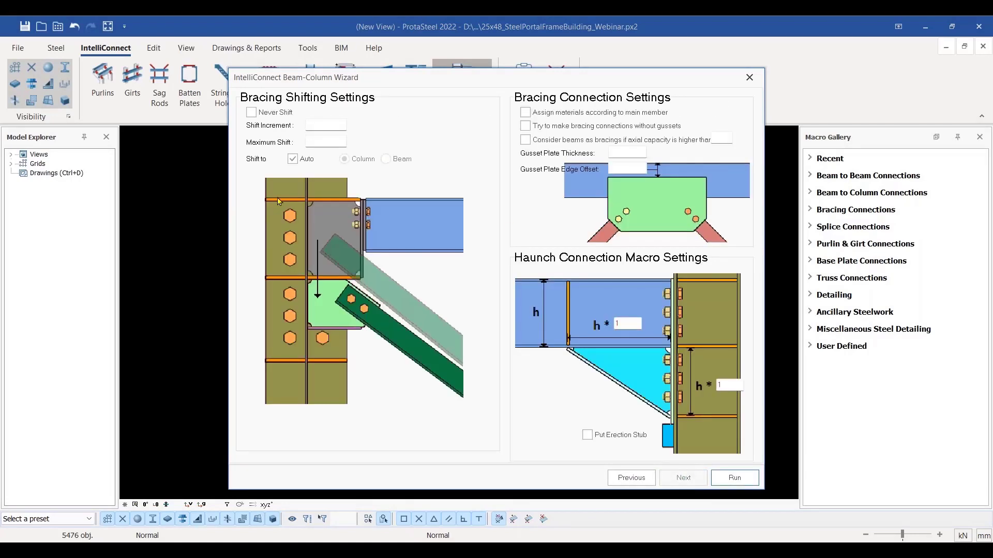
pyautogui.click(735, 478)
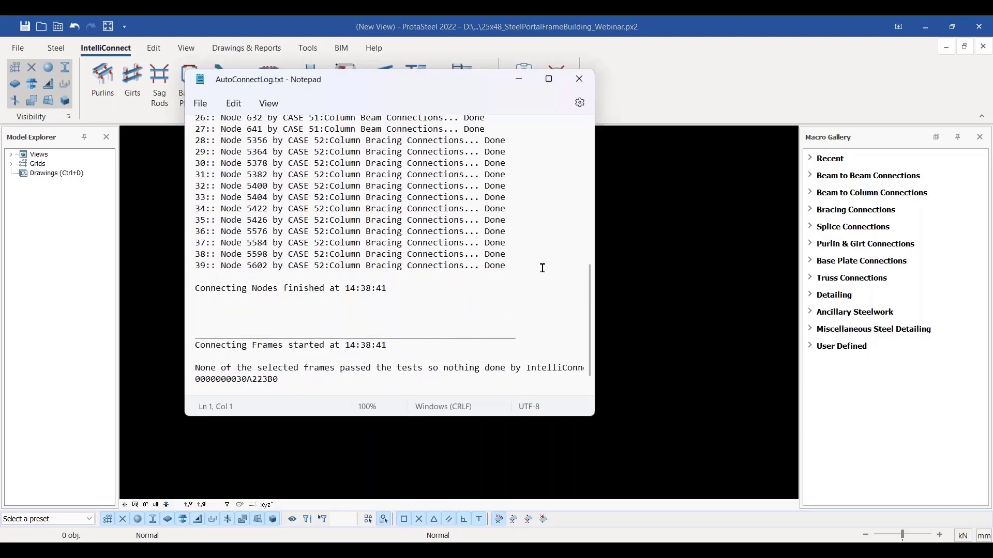
pyautogui.click(581, 82)
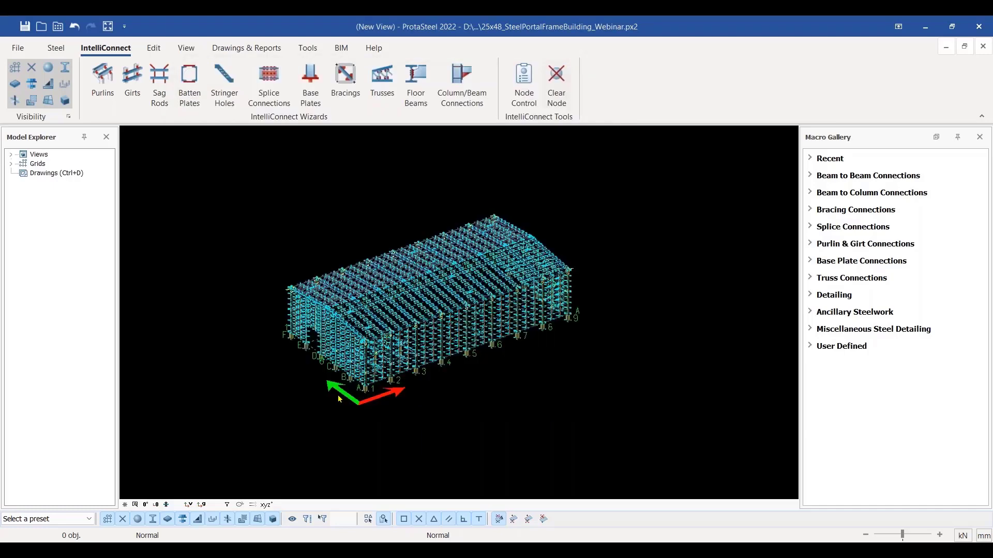
# Examine the generated haunch and bracing connections at the eaves and column-to-beam joints in the 3D model.
pyautogui.scroll(3, 340, 399)
pyautogui.scroll(5, 491, 291)
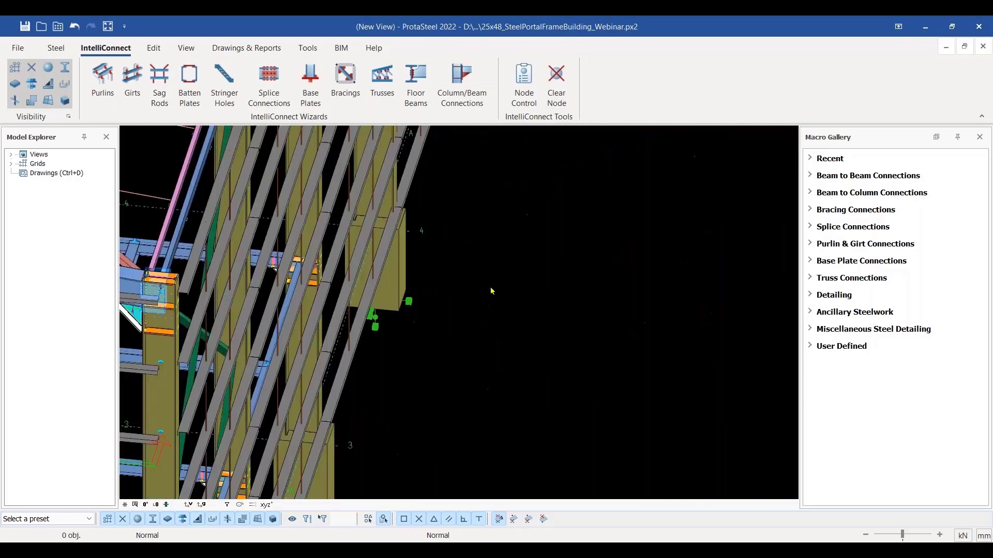
pyautogui.scroll(-4, 491, 291)
pyautogui.moveTo(496, 296); pyautogui.dragTo(507, 294, button='middle')
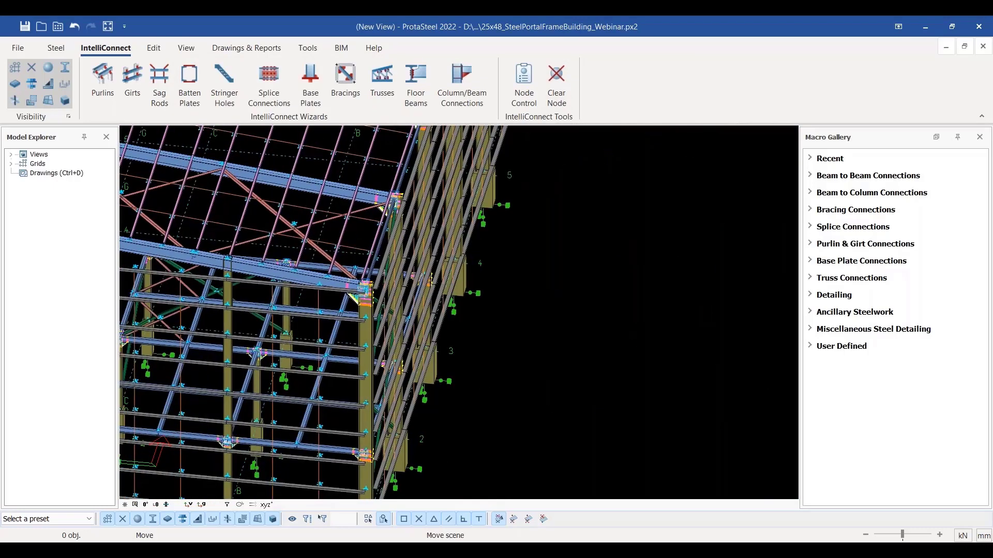
pyautogui.scroll(-4, 312, 341)
pyautogui.scroll(6, 312, 341)
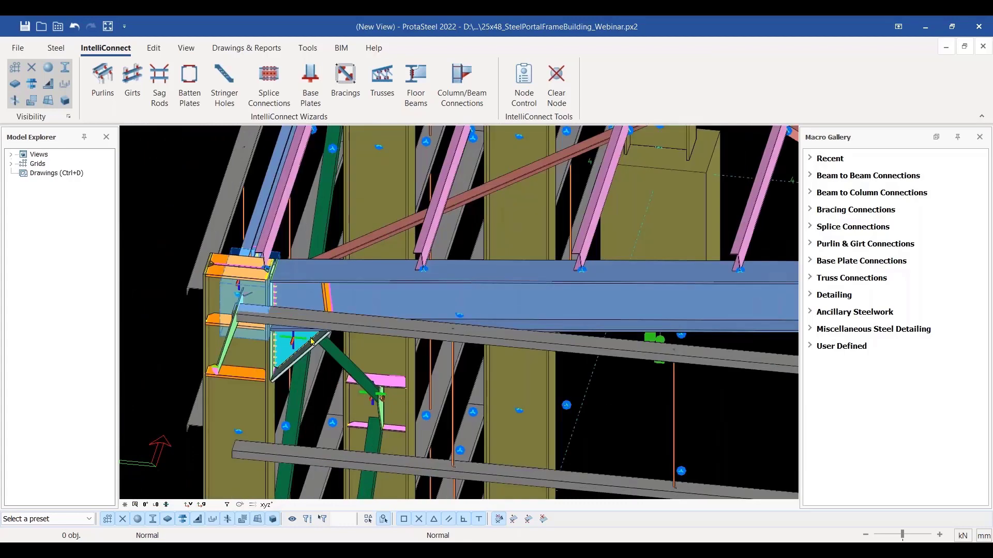
pyautogui.scroll(-2, 312, 341)
pyautogui.scroll(-3, 341, 349)
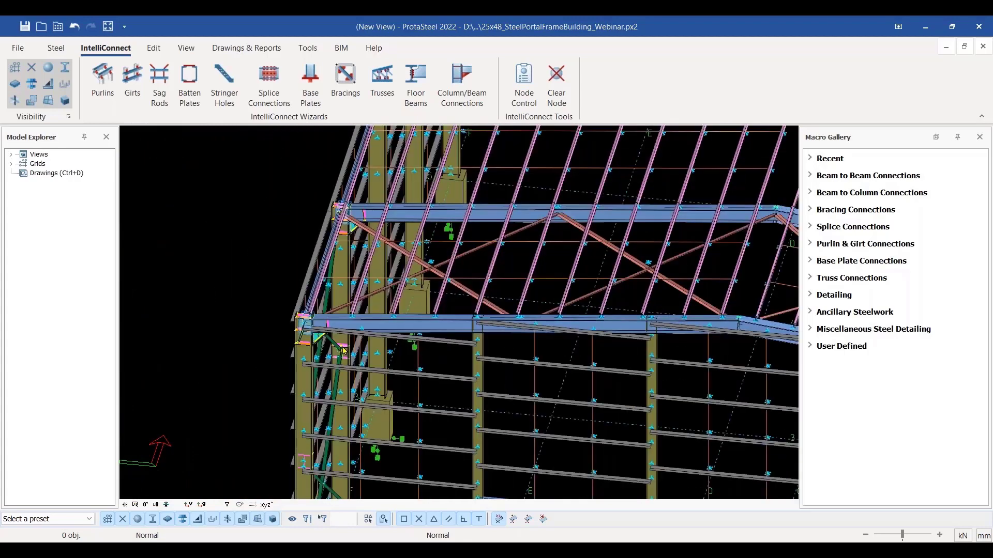
# Examine the haunch connections between the roof rafters and the columns along the eaves and at the building's corner.
pyautogui.keyDown('ctrl'); pyautogui.moveTo(341, 348); pyautogui.dragTo(365, 349, button='middle'); pyautogui.keyUp('ctrl')
pyautogui.scroll(-3, 355, 344)
pyautogui.scroll(-1, 354, 344)
pyautogui.scroll(6, 569, 363)
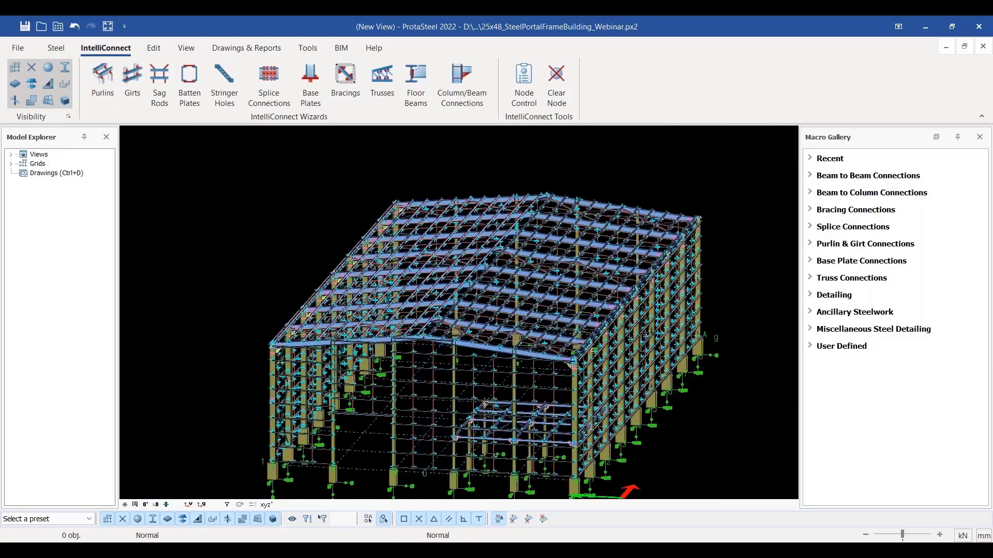
pyautogui.scroll(1, 582, 369)
pyautogui.scroll(-1, 586, 367)
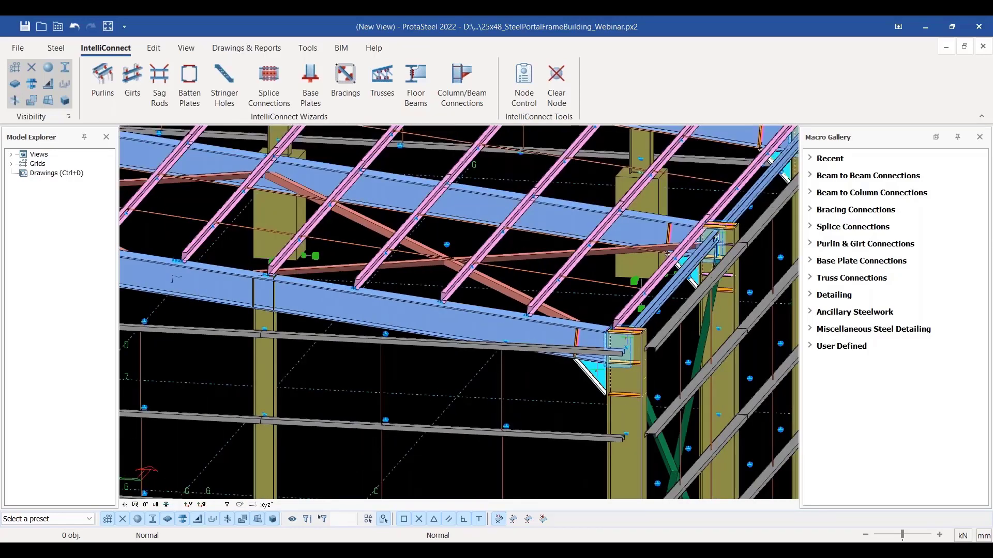
pyautogui.scroll(-2, 574, 409)
pyautogui.scroll(8, 667, 311)
pyautogui.scroll(-5, 626, 316)
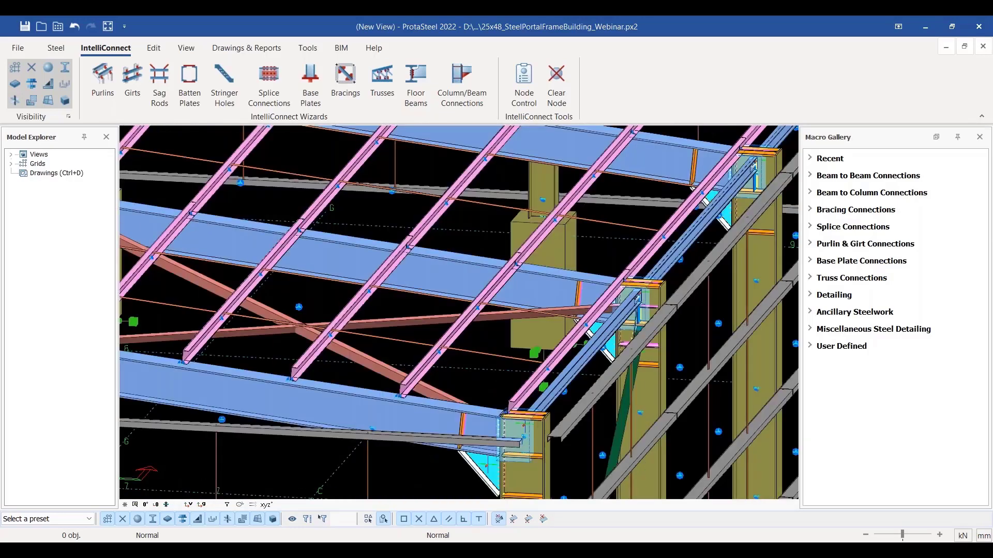
pyautogui.scroll(-6, 605, 347)
pyautogui.scroll(6, 636, 440)
# Examine the mezzanine floor's beam-to-column haunches and the bolted gusset connections of its vertical bracings from several sides.
pyautogui.scroll(-3, 504, 329)
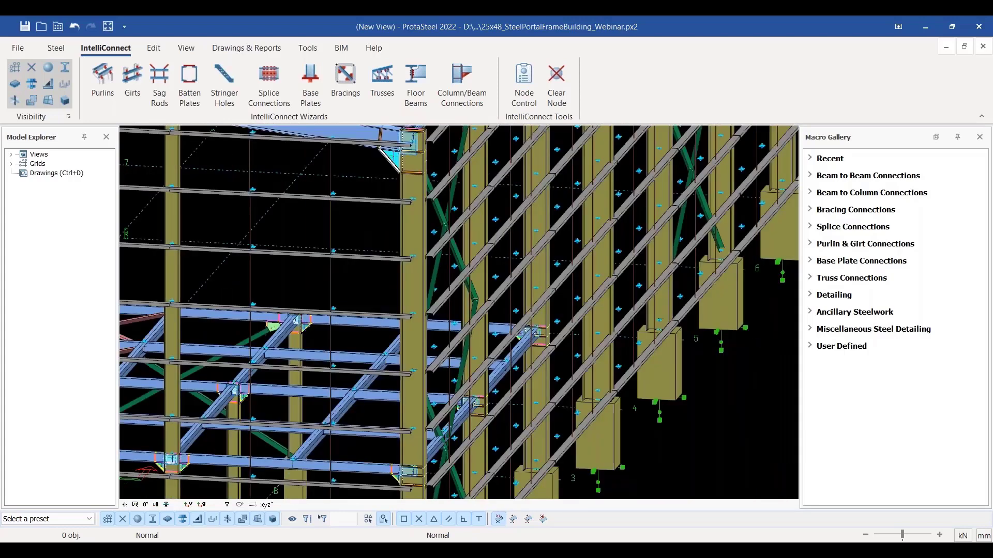
pyautogui.scroll(6, 471, 306)
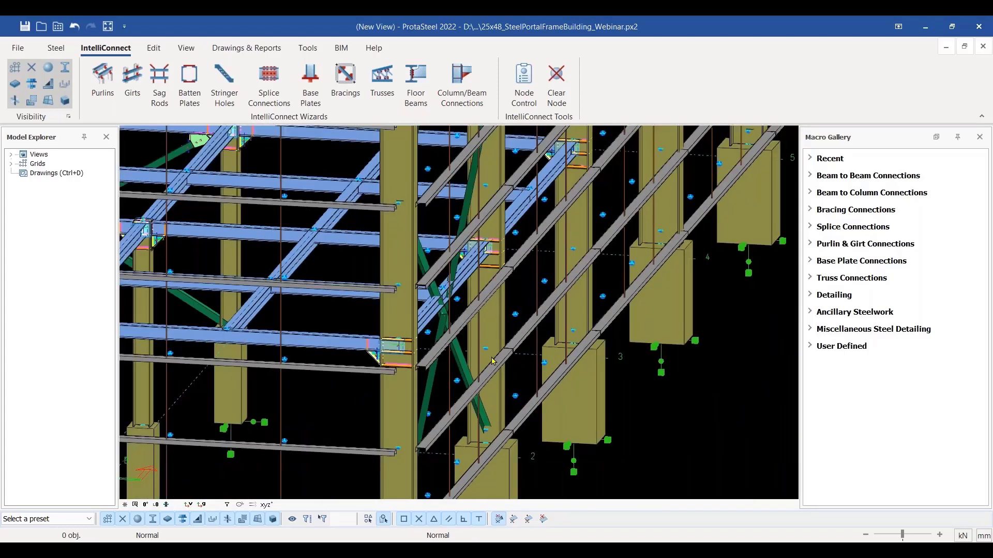
pyautogui.scroll(-2, 470, 307)
pyautogui.scroll(-4, 509, 317)
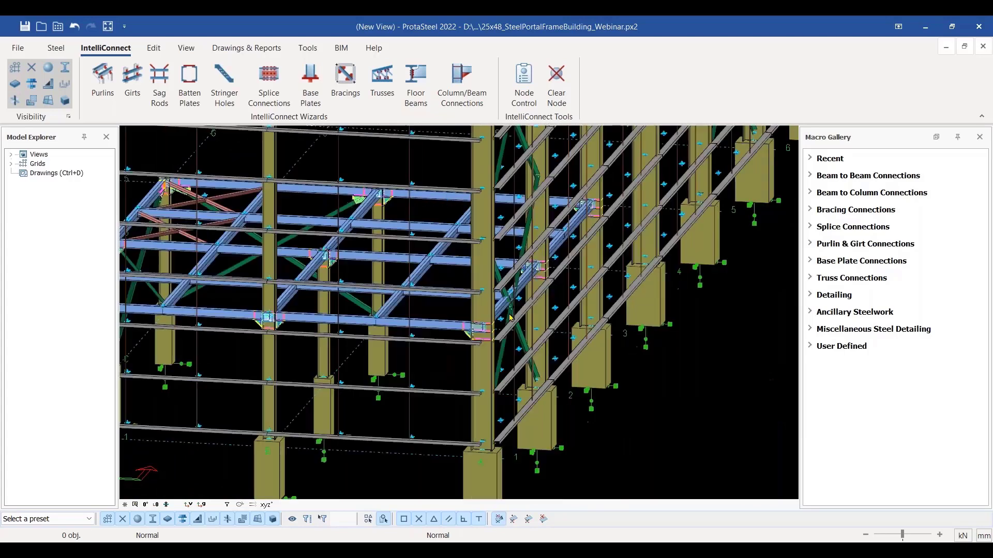
pyautogui.scroll(-1, 510, 318)
pyautogui.scroll(5, 332, 319)
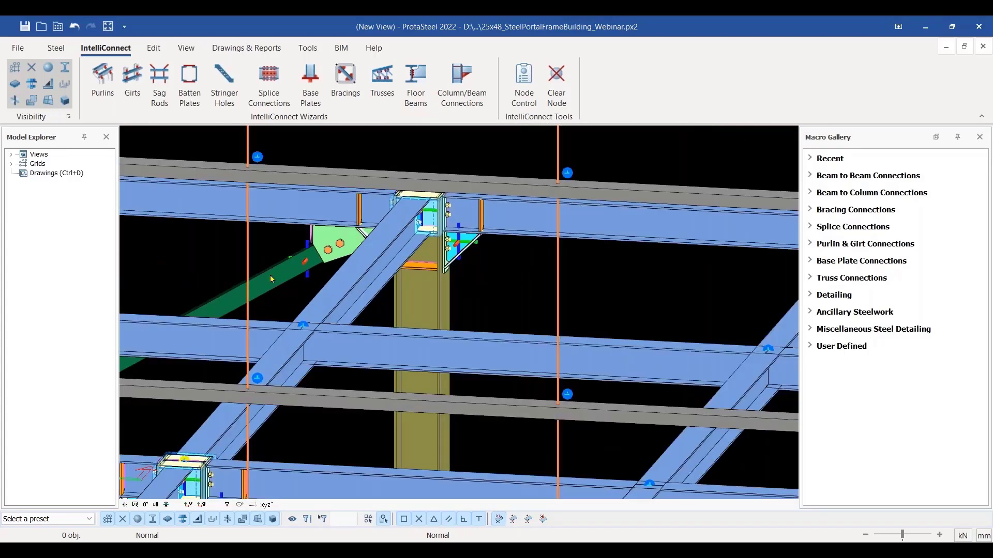
pyautogui.moveTo(270, 274); pyautogui.dragTo(481, 232, button='middle')
pyautogui.scroll(-4, 474, 262)
pyautogui.scroll(-7, 453, 330)
pyautogui.scroll(5, 505, 252)
pyautogui.scroll(-1, 506, 253)
pyautogui.scroll(3, 485, 207)
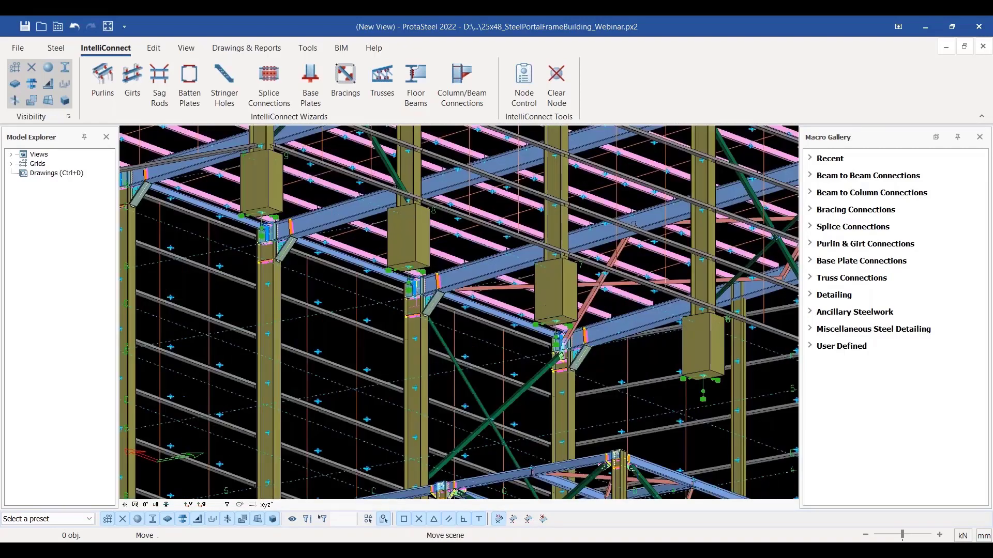
pyautogui.scroll(7, 467, 366)
pyautogui.moveTo(604, 472); pyautogui.dragTo(548, 253, button='middle')
pyautogui.scroll(-3, 488, 269)
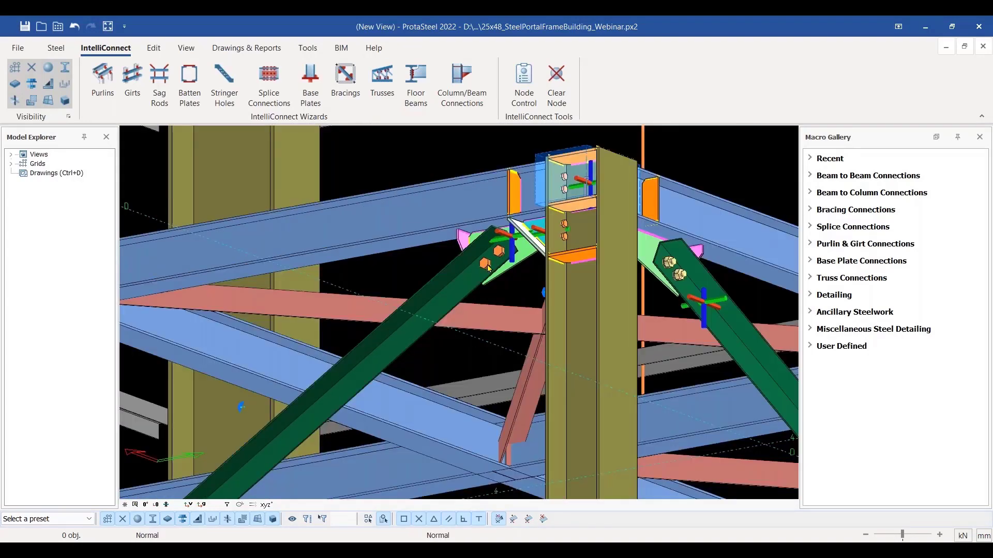
pyautogui.scroll(-5, 488, 268)
pyautogui.scroll(-10, 489, 268)
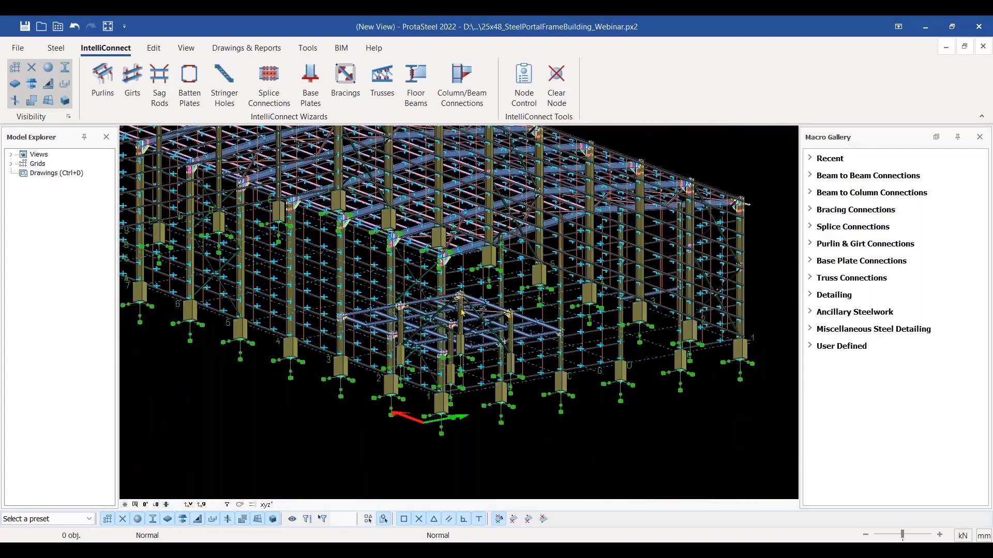
# Connect the vertical bracings of the end bays between grids 1 and 3 with the bracing wizard, and close the log.
pyautogui.scroll(5, 599, 445)
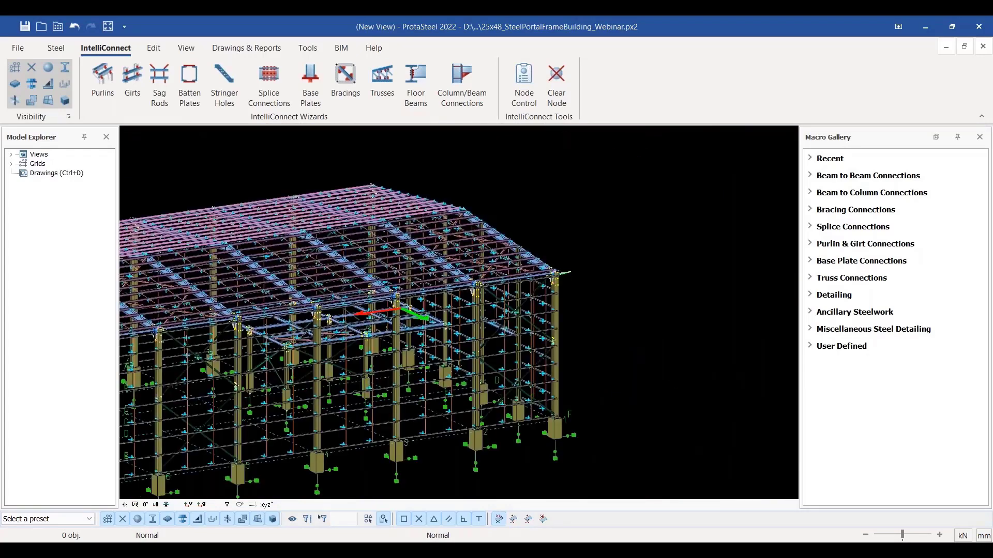
pyautogui.moveTo(606, 454); pyautogui.dragTo(418, 208)
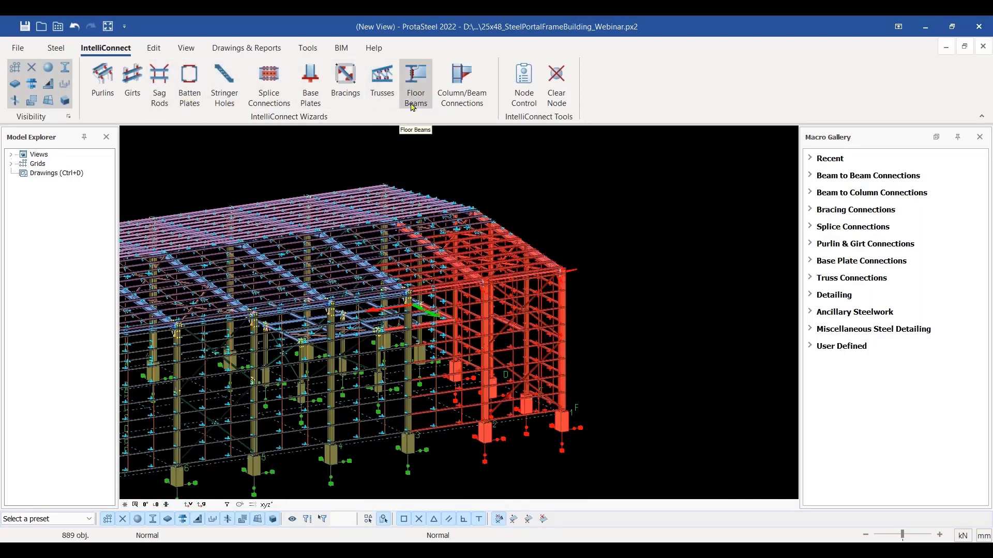
pyautogui.click(360, 106)
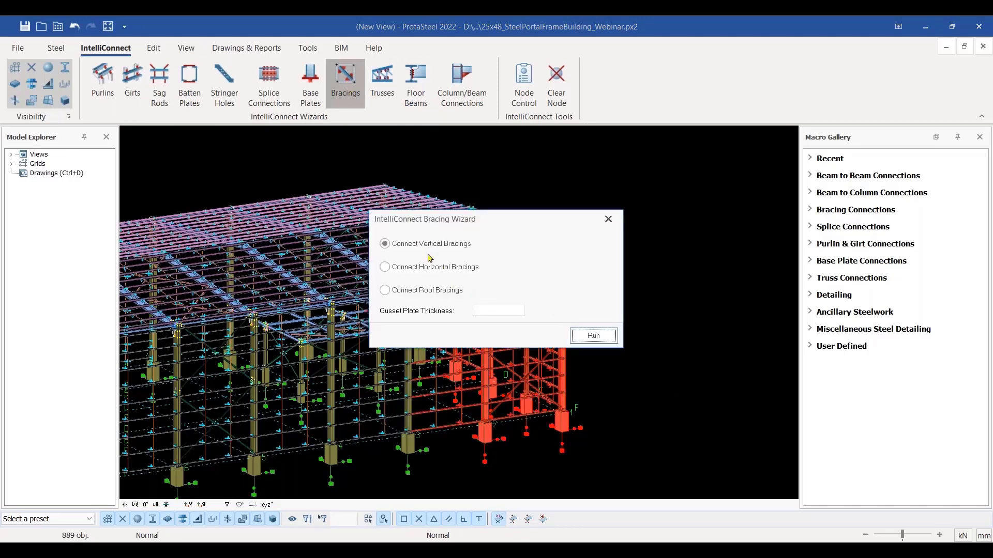
pyautogui.click(590, 337)
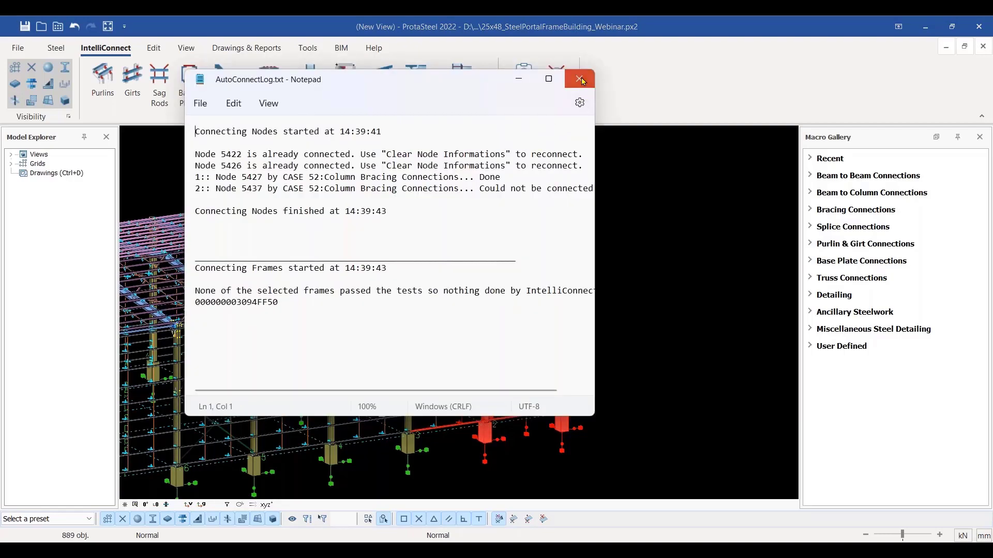
pyautogui.click(580, 77)
pyautogui.scroll(3, 303, 309)
pyautogui.scroll(-8, 302, 309)
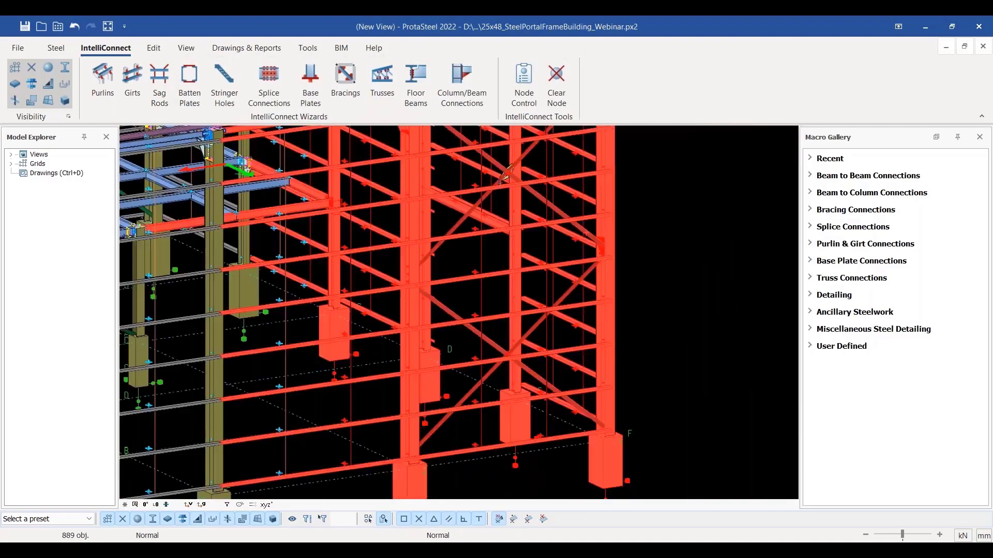
# Select the end bays between grids 6 and 9, connect their roof bracings with the bracing wizard, and close the log.
pyautogui.scroll(5, 464, 469)
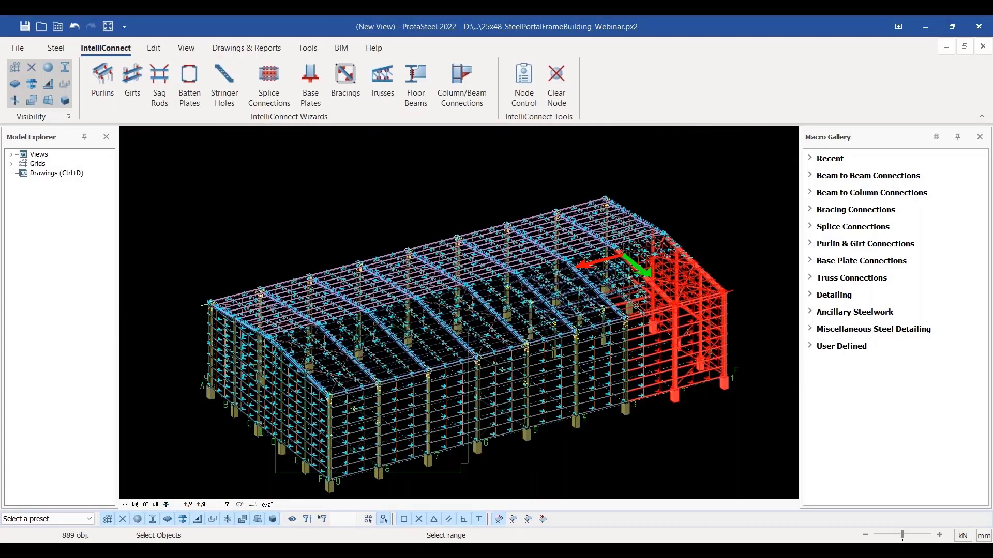
pyautogui.click(464, 468)
pyautogui.click(345, 91)
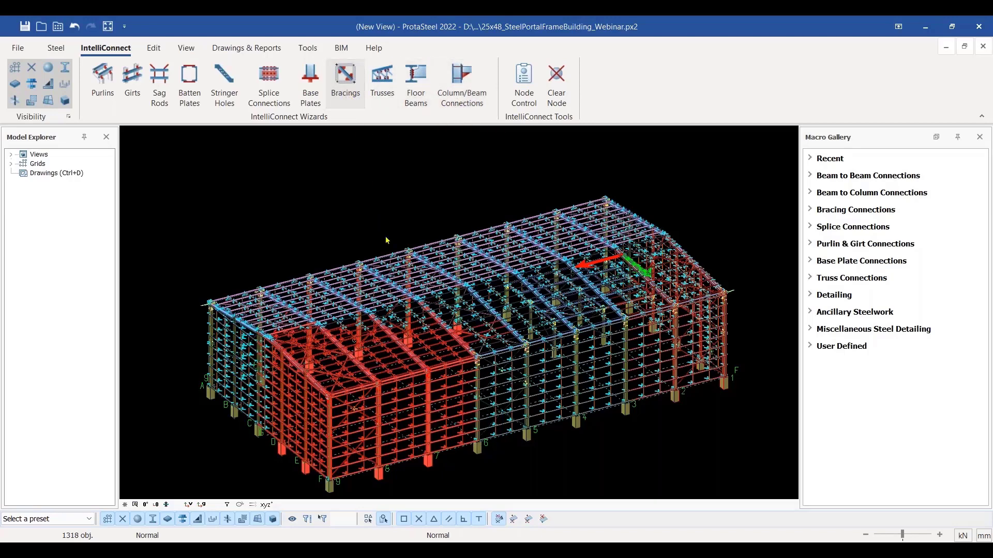
pyautogui.click(344, 85)
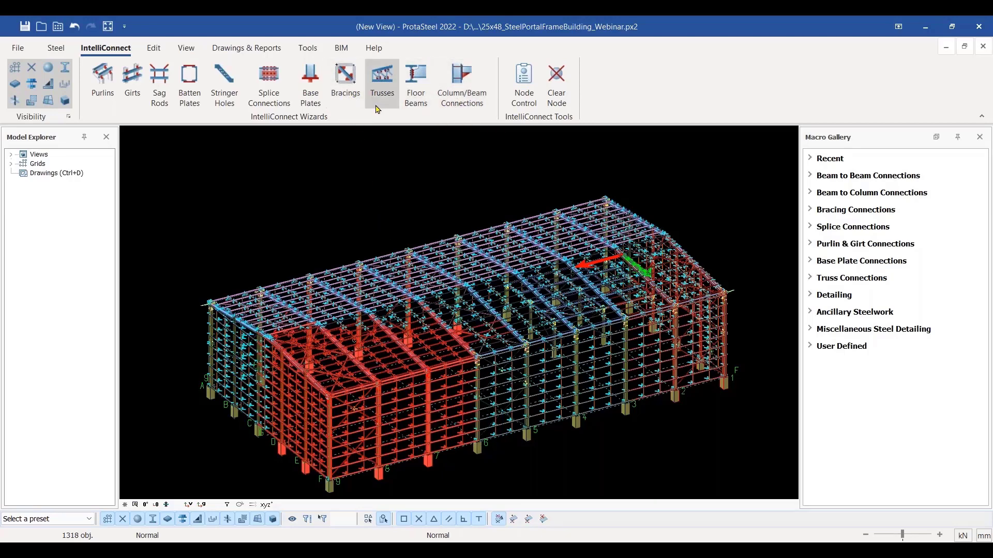
pyautogui.click(345, 85)
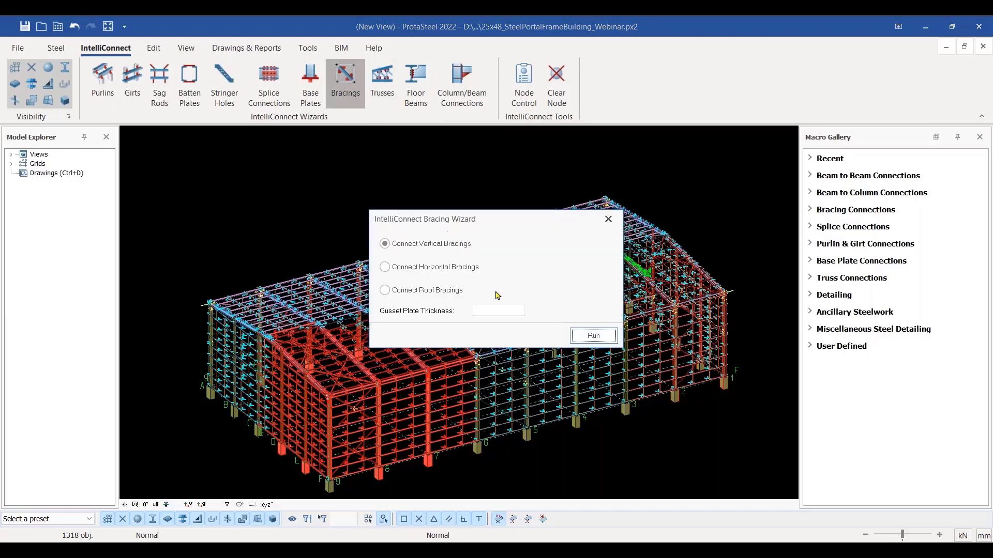
pyautogui.click(455, 274)
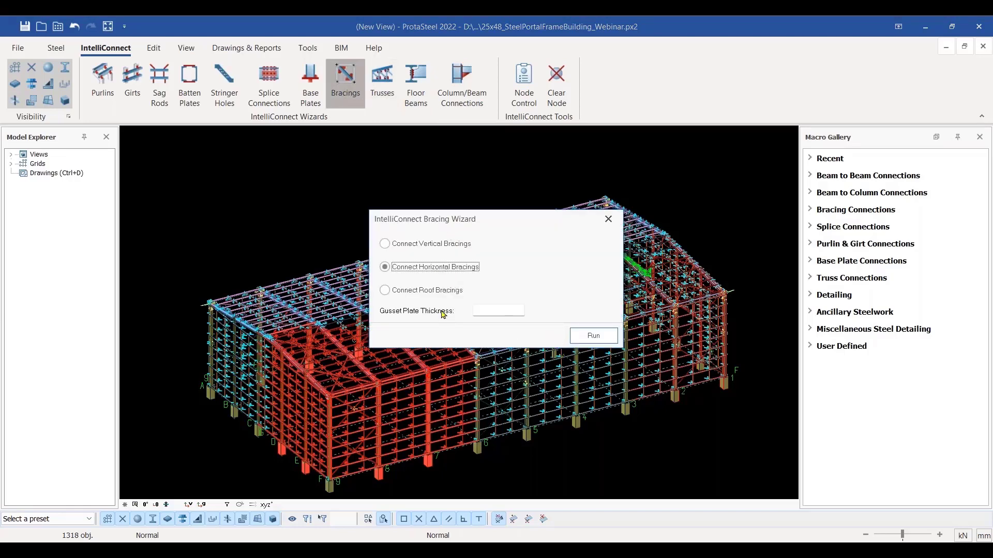
pyautogui.click(437, 293)
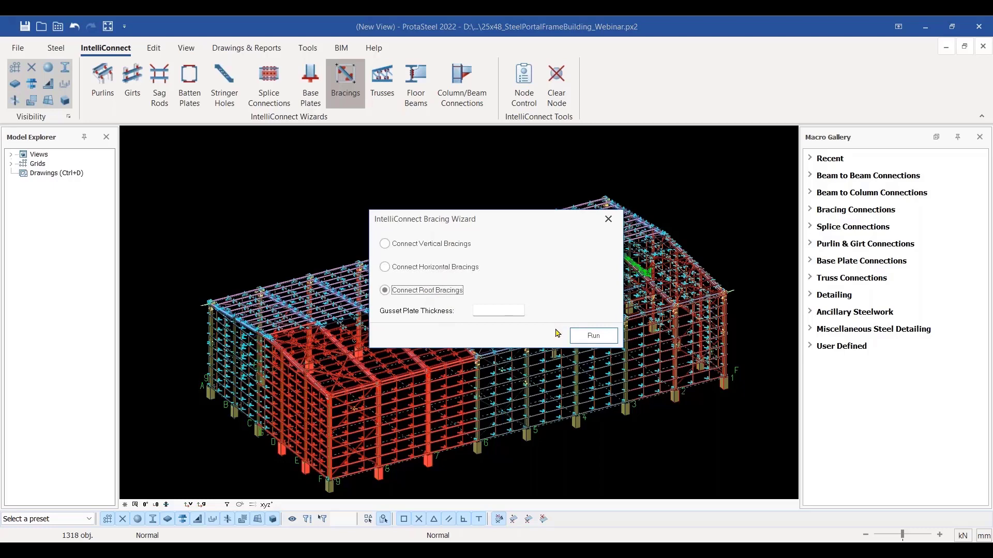
pyautogui.click(592, 336)
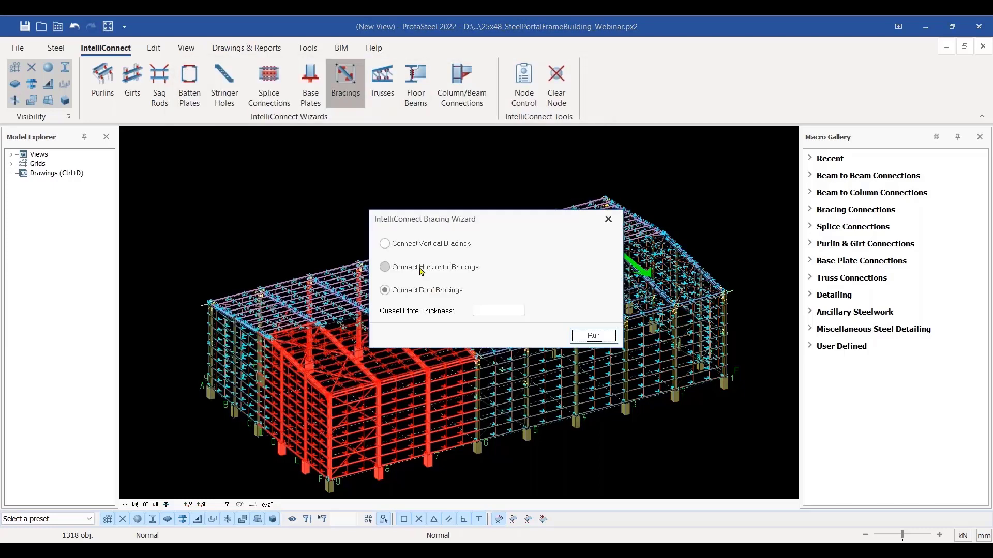
pyautogui.click(422, 271)
pyautogui.click(593, 336)
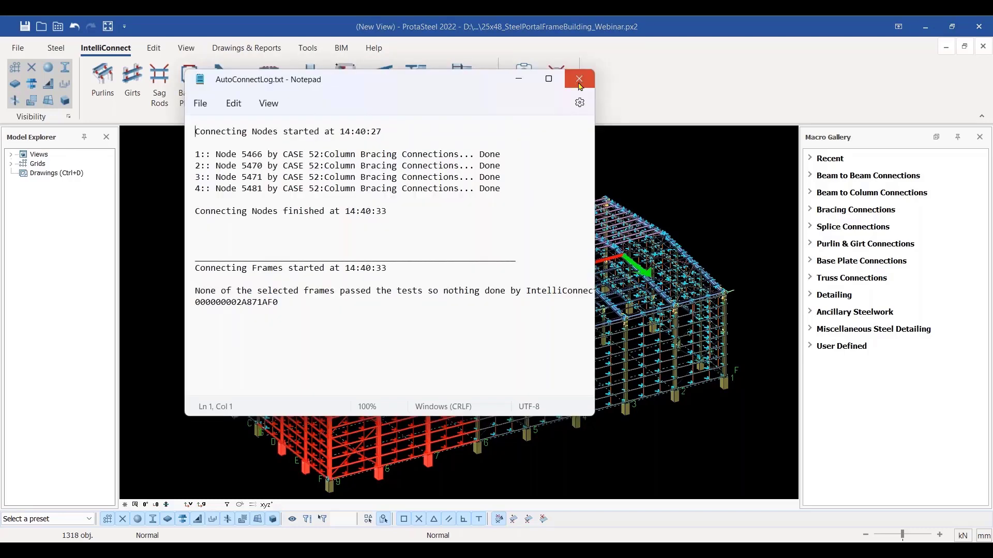
pyautogui.click(579, 79)
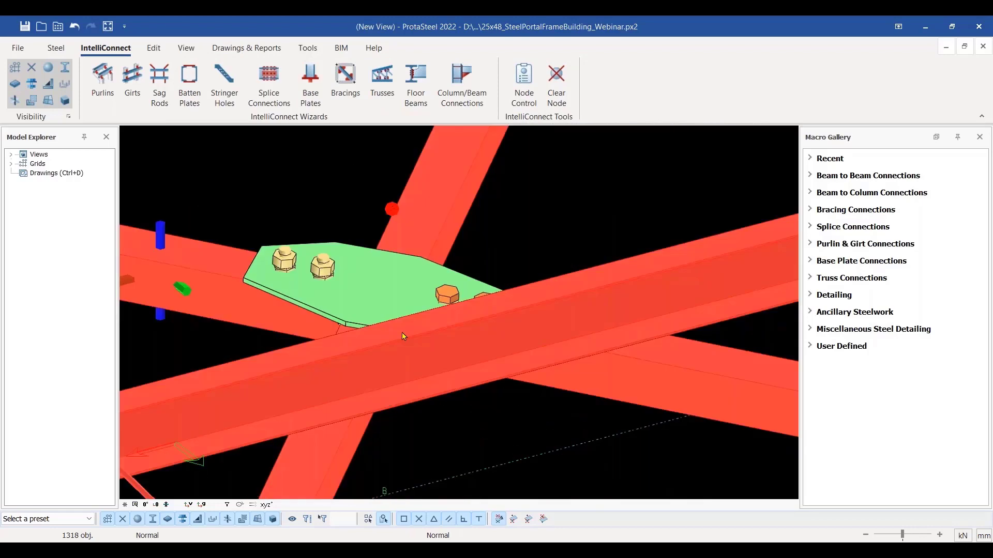
# Examine the generated roof bracing gusset plates at the cross-brace intersection and at the rafters.
pyautogui.scroll(-2, 401, 332)
pyautogui.moveTo(402, 333); pyautogui.dragTo(424, 310)
pyautogui.scroll(-5, 454, 305)
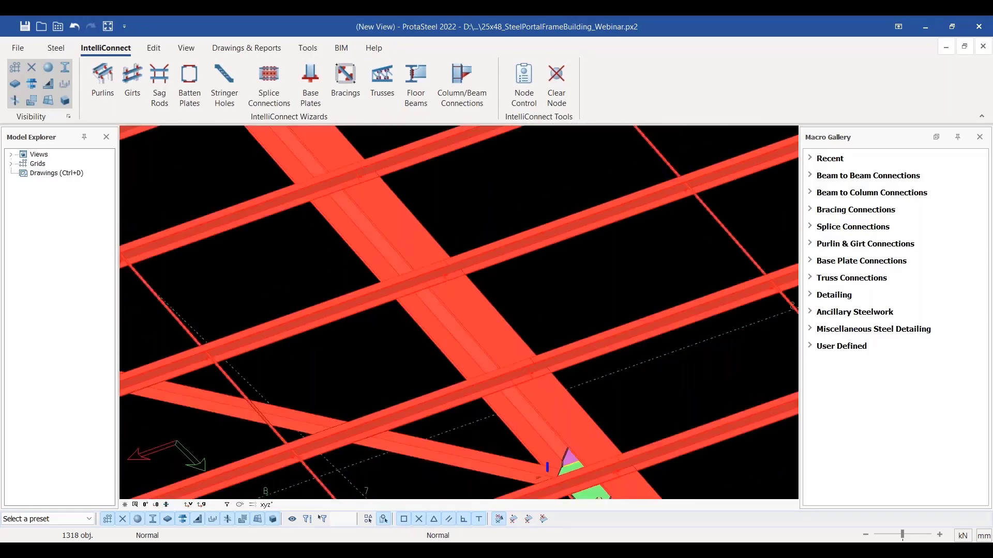
pyautogui.scroll(10, 222, 331)
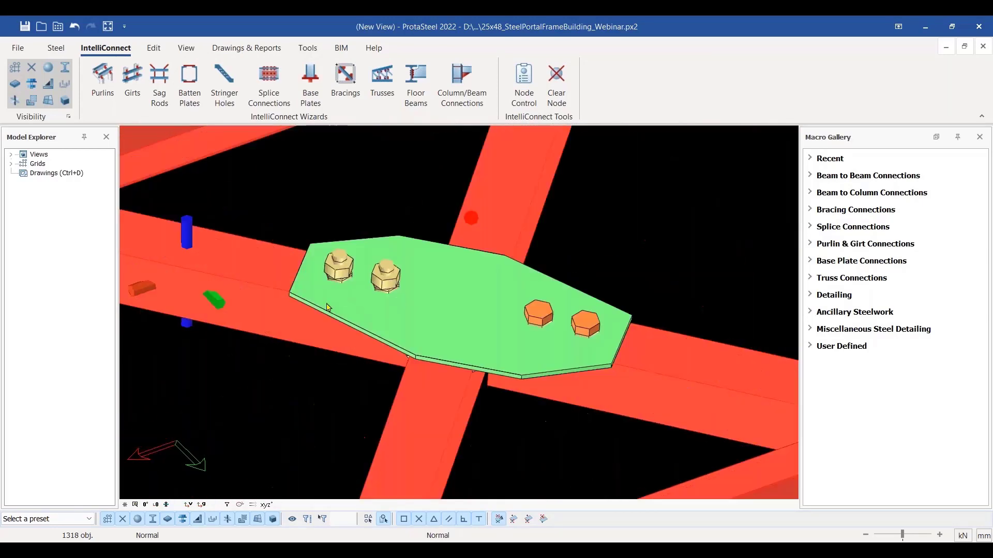
pyautogui.scroll(-2, 403, 315)
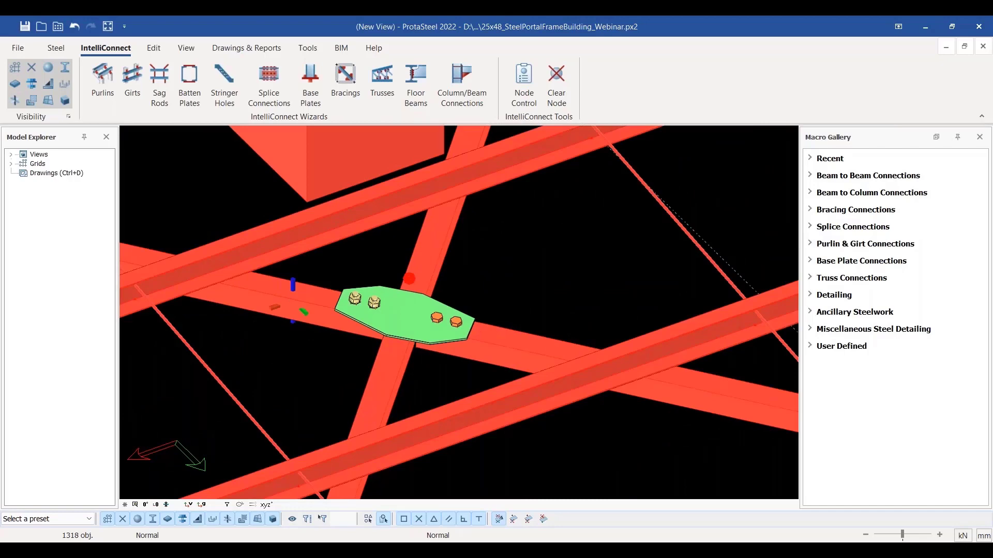
pyautogui.scroll(-5, 452, 358)
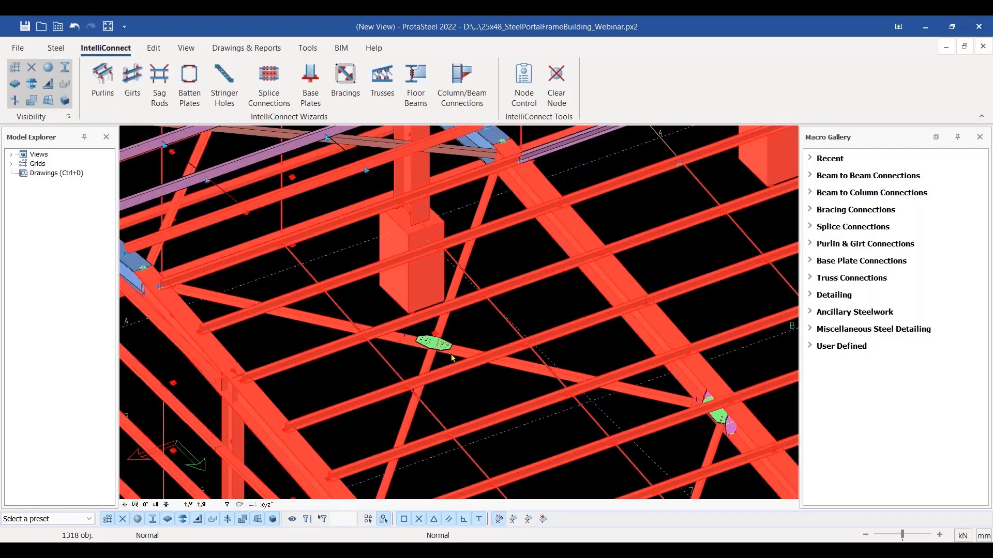
pyautogui.scroll(-10, 451, 357)
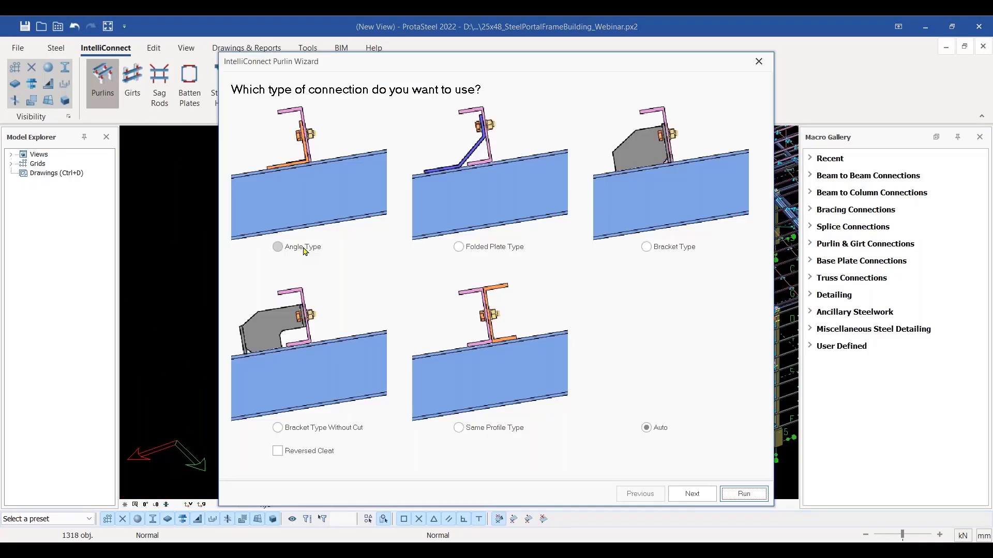
# Connect the selected bays' purlins with reversed Angle Type cleats and the end purlin offset, and close the log.
pyautogui.click(324, 450)
pyautogui.click(648, 428)
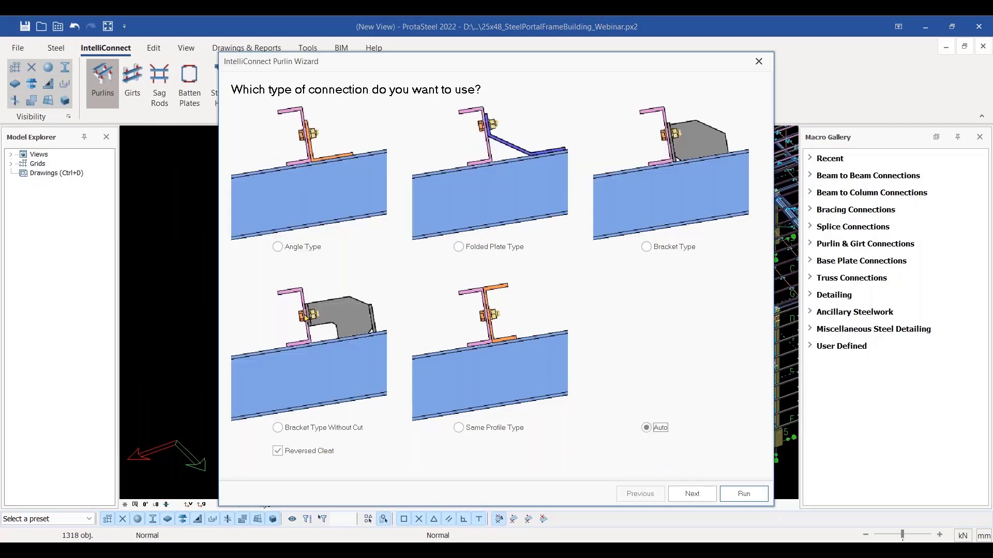
pyautogui.click(297, 250)
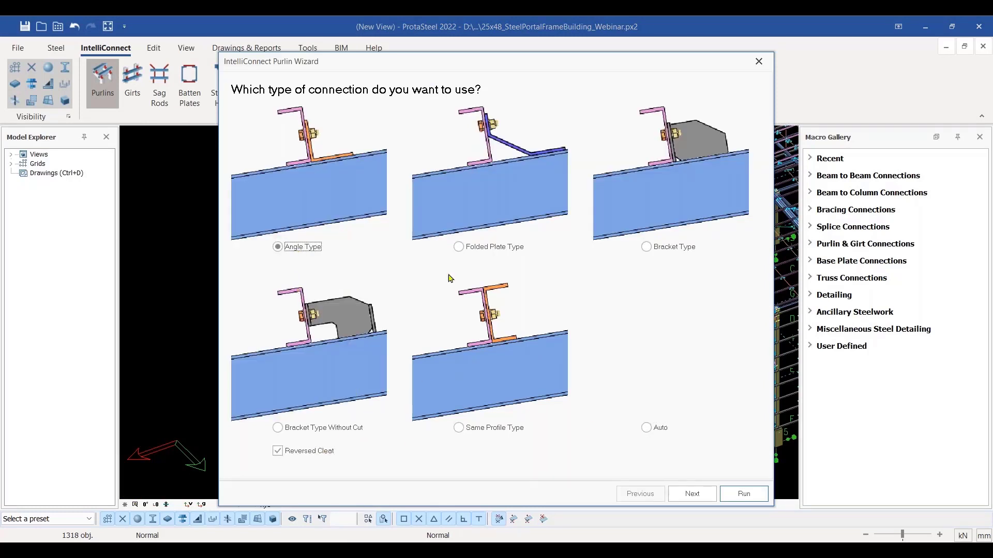
pyautogui.click(695, 494)
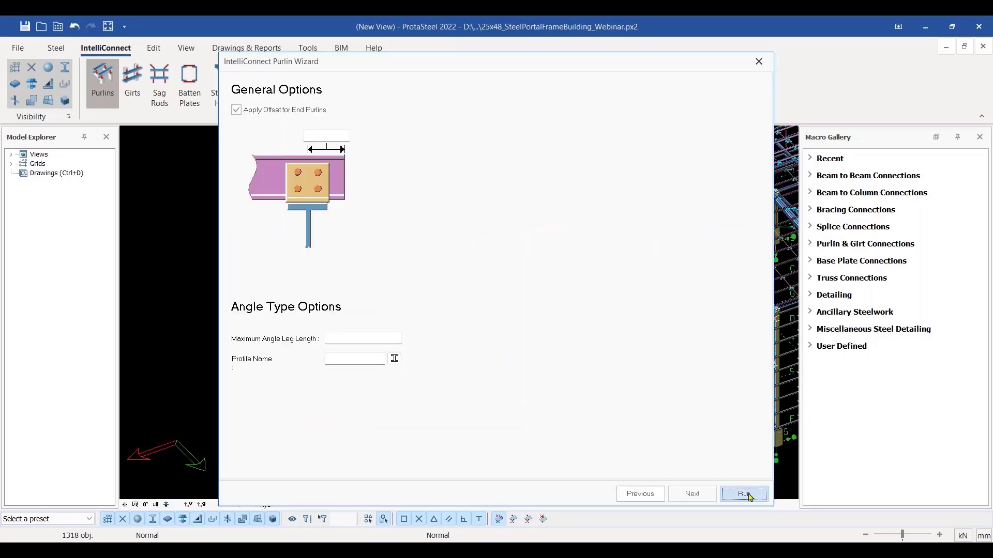
pyautogui.click(745, 495)
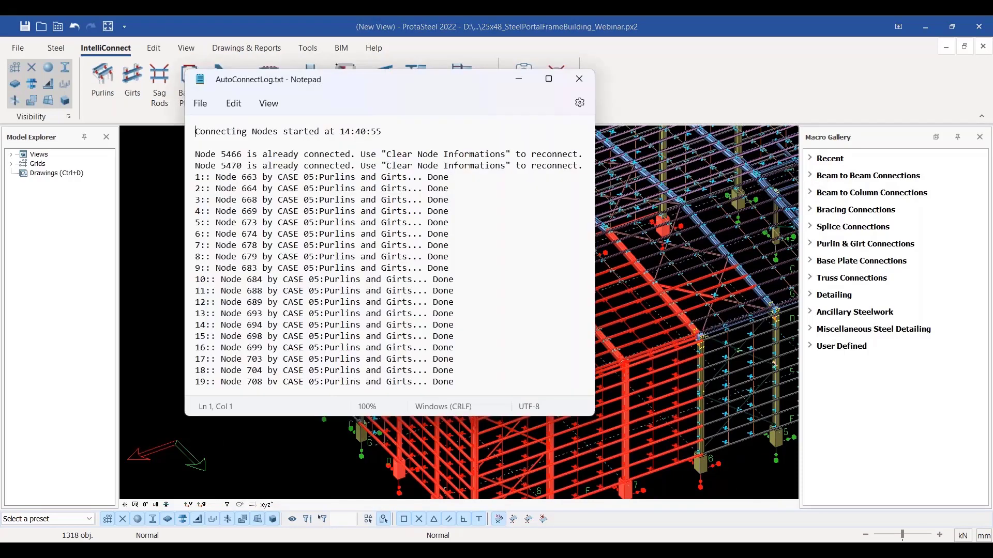
pyautogui.hotkey('alt', 'F4')
pyautogui.scroll(10, 513, 230)
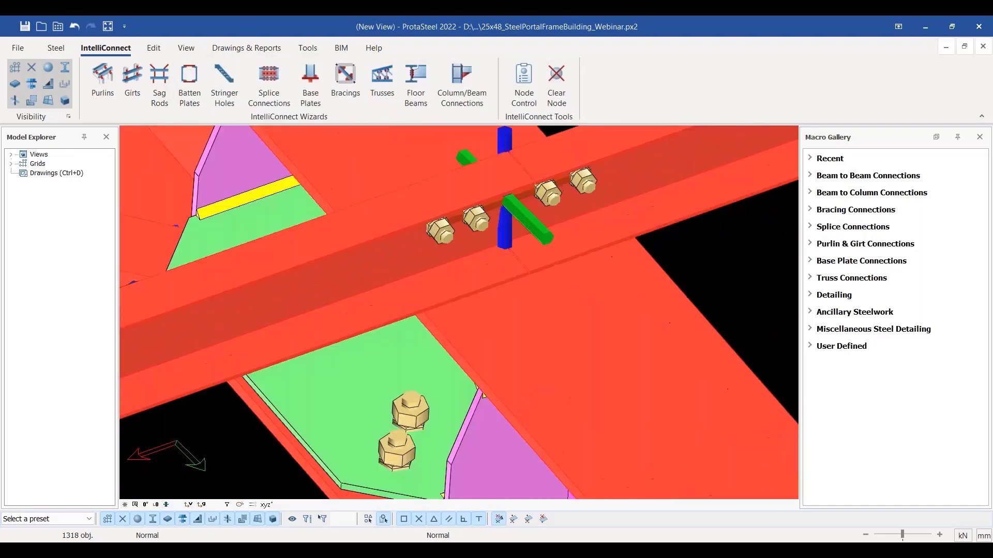
pyautogui.scroll(-10, 513, 231)
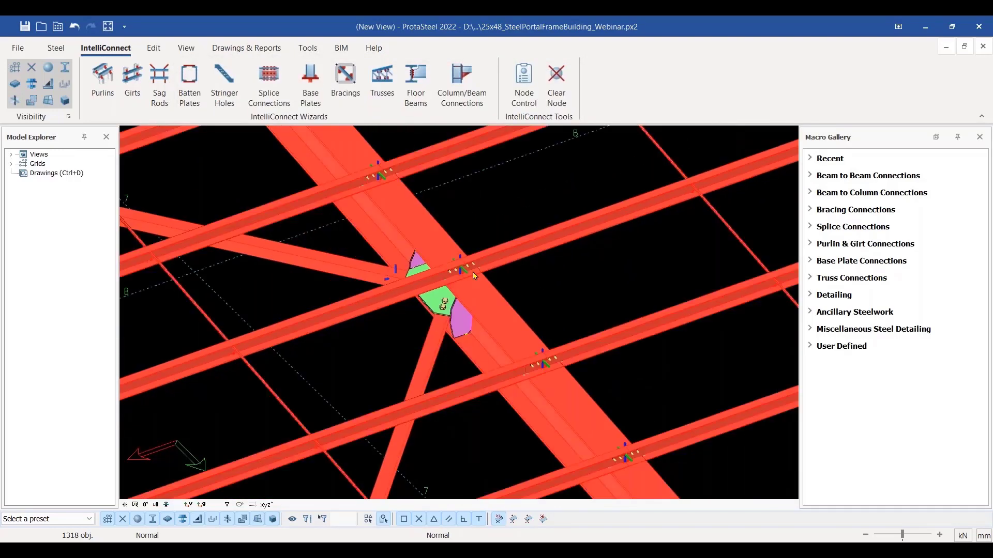
# Examine the generated angle cleats and bolts that join the purlins to the rafters.
pyautogui.moveTo(270, 195); pyautogui.dragTo(253, 491, button='middle')
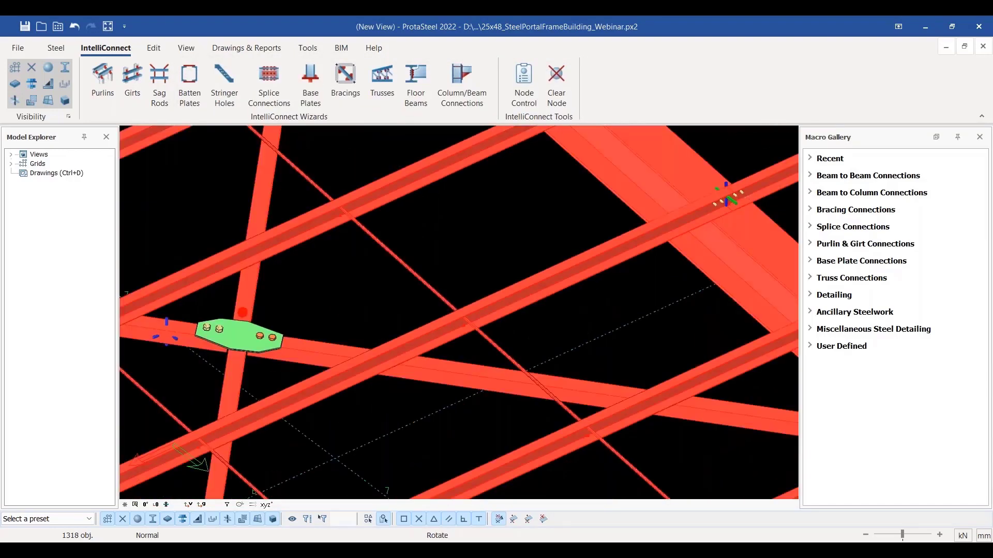
pyautogui.moveTo(459, 313); pyautogui.dragTo(507, 312, button='middle')
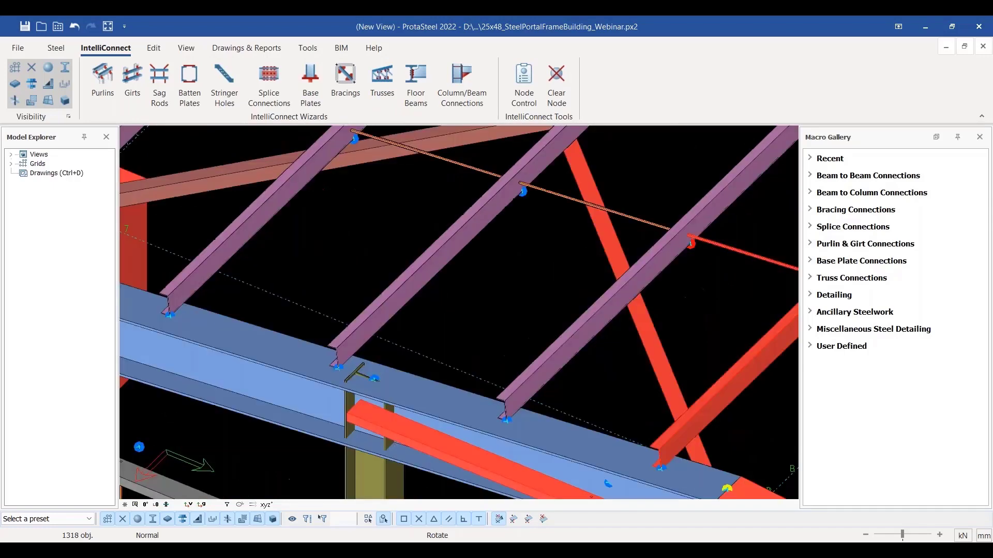
pyautogui.scroll(-5, 453, 262)
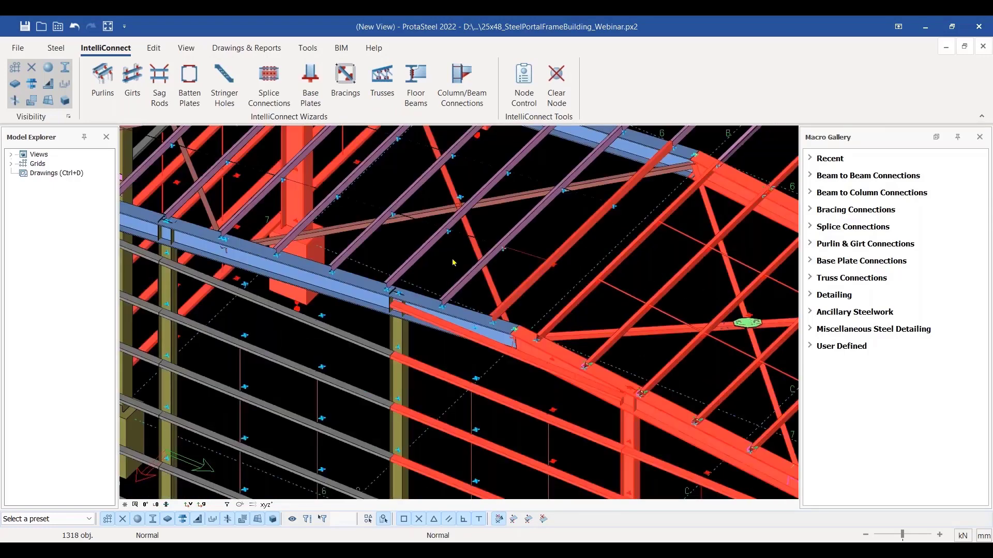
pyautogui.scroll(5, 453, 262)
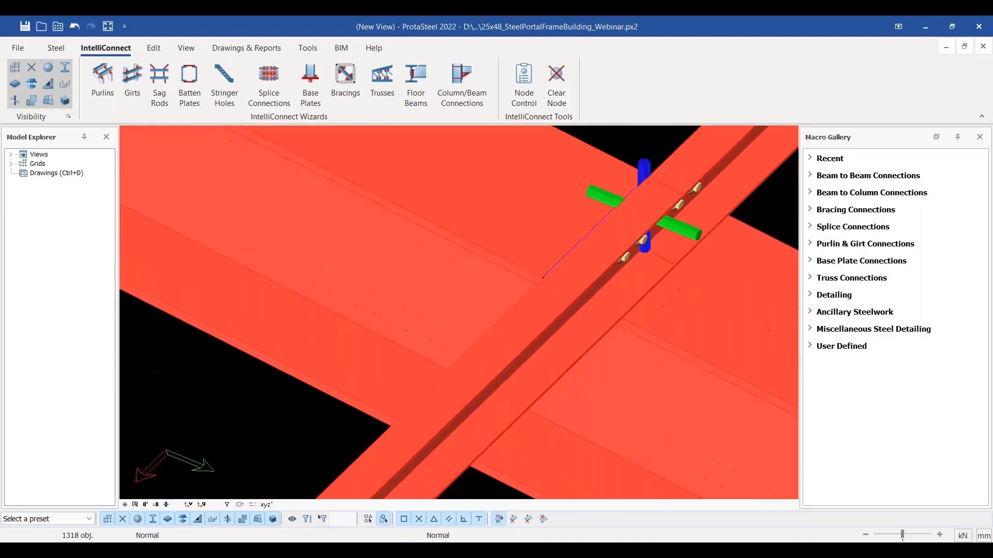
pyautogui.moveTo(453, 262); pyautogui.dragTo(527, 262, button='middle')
pyautogui.scroll(-8, 529, 262)
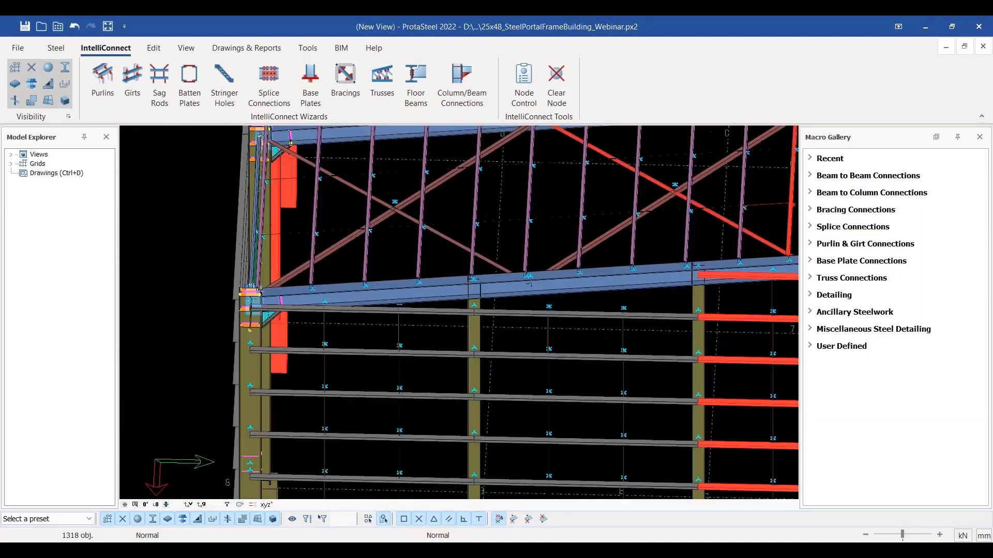
pyautogui.moveTo(623, 217); pyautogui.dragTo(552, 219, button='middle')
pyautogui.scroll(10, 585, 238)
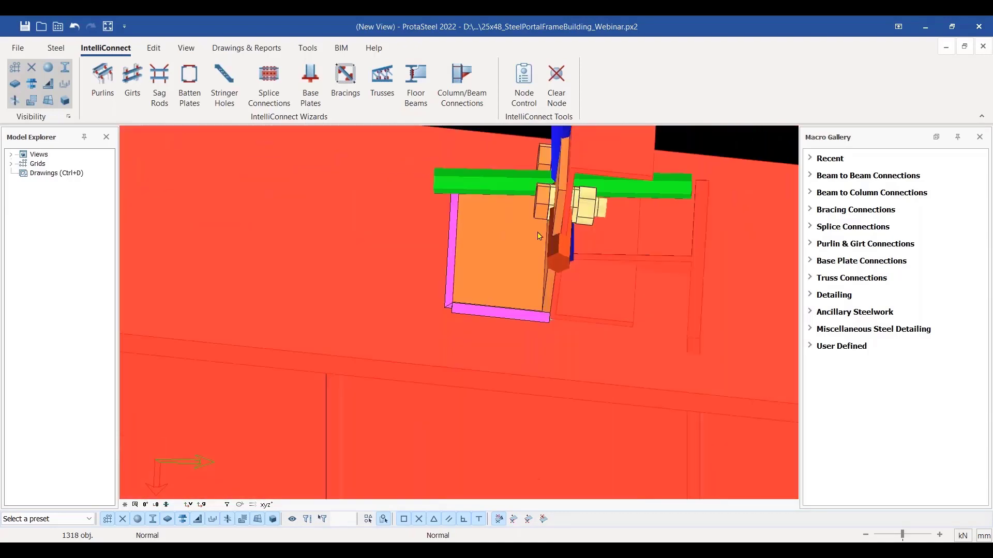
pyautogui.scroll(-3, 589, 241)
pyautogui.moveTo(588, 243); pyautogui.dragTo(575, 242, button='middle')
pyautogui.scroll(-3, 575, 240)
pyautogui.scroll(5, 575, 237)
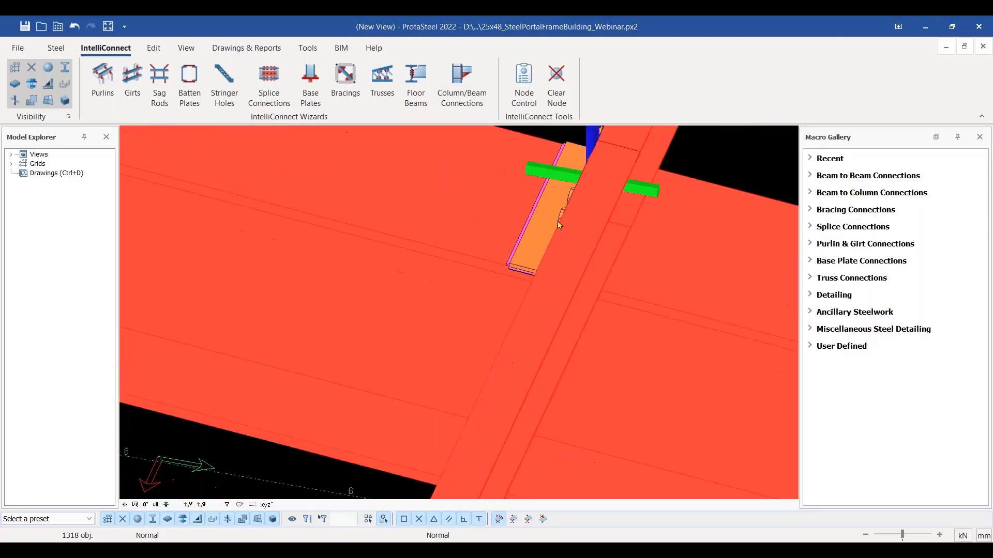
pyautogui.scroll(-4, 557, 221)
# Add an Apex Haunch connection between the two rafters at the ridge of the grid 9 gable frame, and end the command.
pyautogui.click(813, 178)
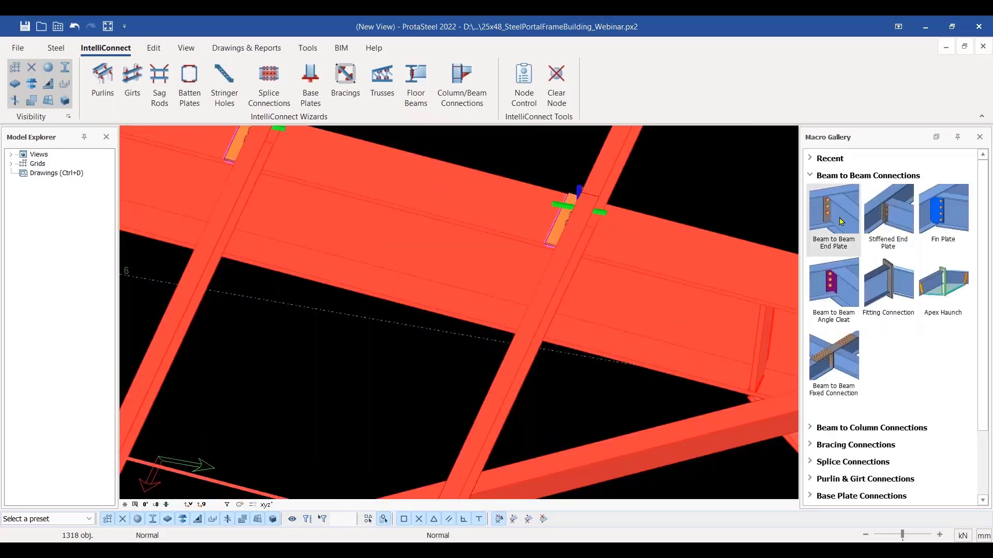
pyautogui.click(940, 293)
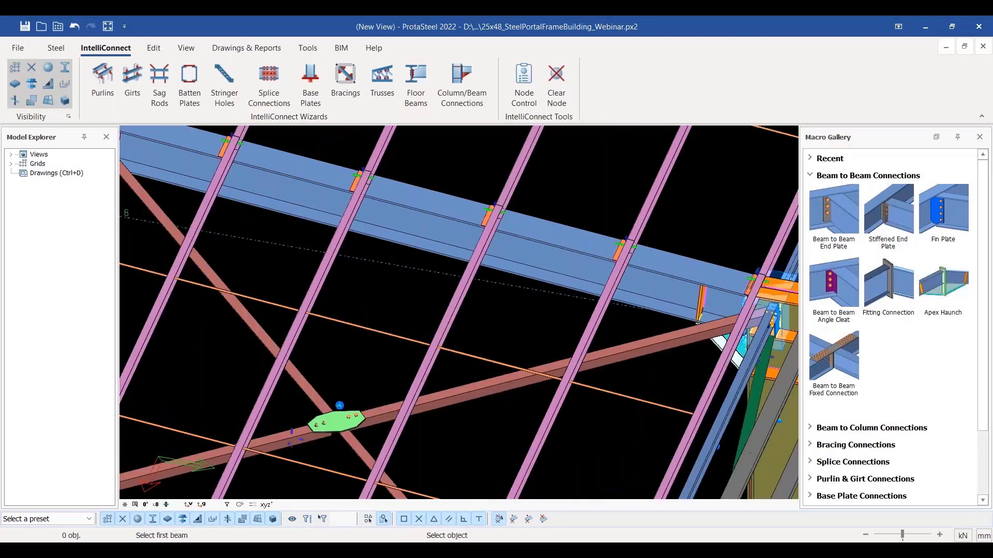
pyautogui.scroll(-5, 690, 263)
pyautogui.moveTo(301, 280); pyautogui.dragTo(627, 260, button='middle')
pyautogui.scroll(5, 626, 260)
pyautogui.click(664, 297)
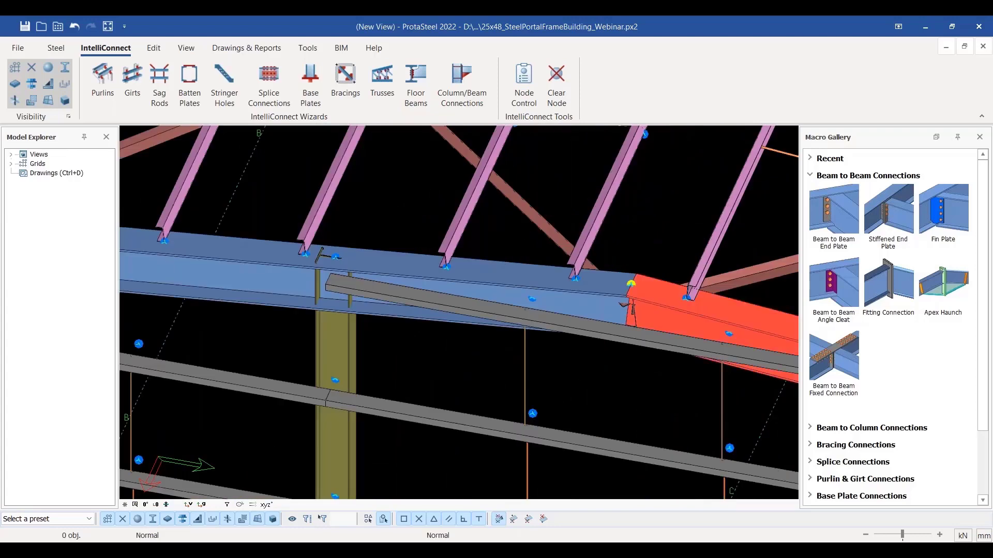
pyautogui.click(589, 287)
pyautogui.scroll(-4, 549, 252)
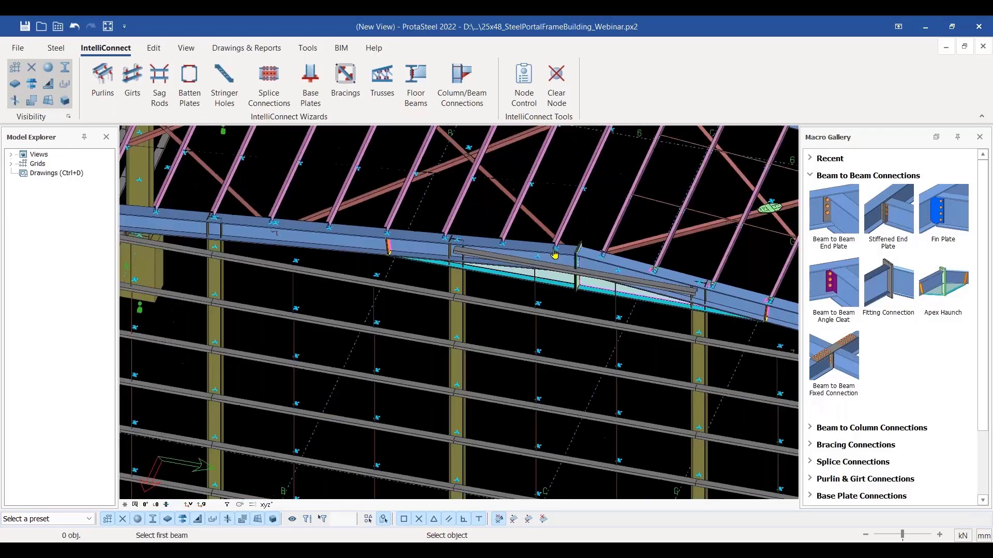
pyautogui.scroll(4, 573, 279)
pyautogui.scroll(-3, 560, 308)
pyautogui.press('Escape')
pyautogui.scroll(3, 559, 308)
# Review the ridge apex haunch's plate and bolt properties, change its haunch type to Haunchs with Angle, and apply the change.
pyautogui.click(589, 318)
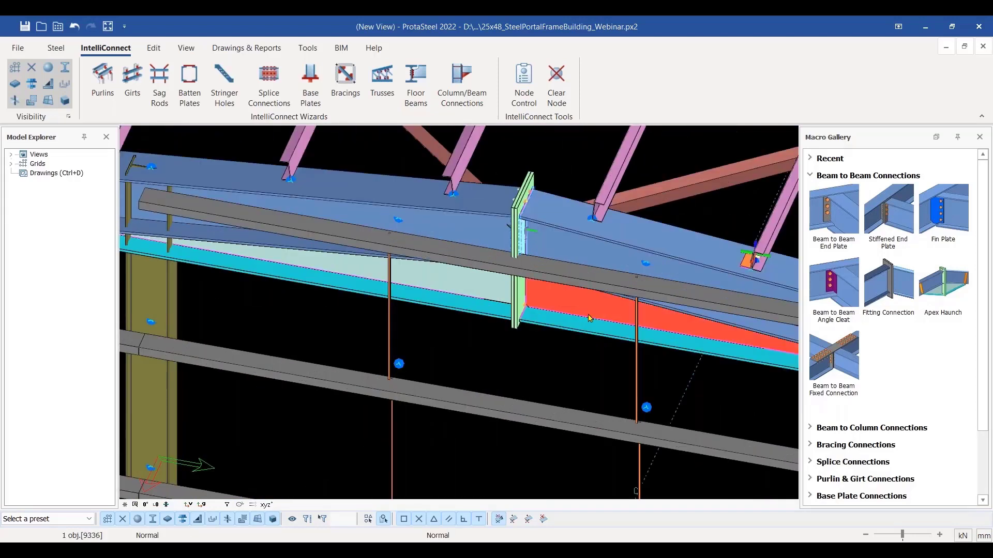
pyautogui.click(593, 319)
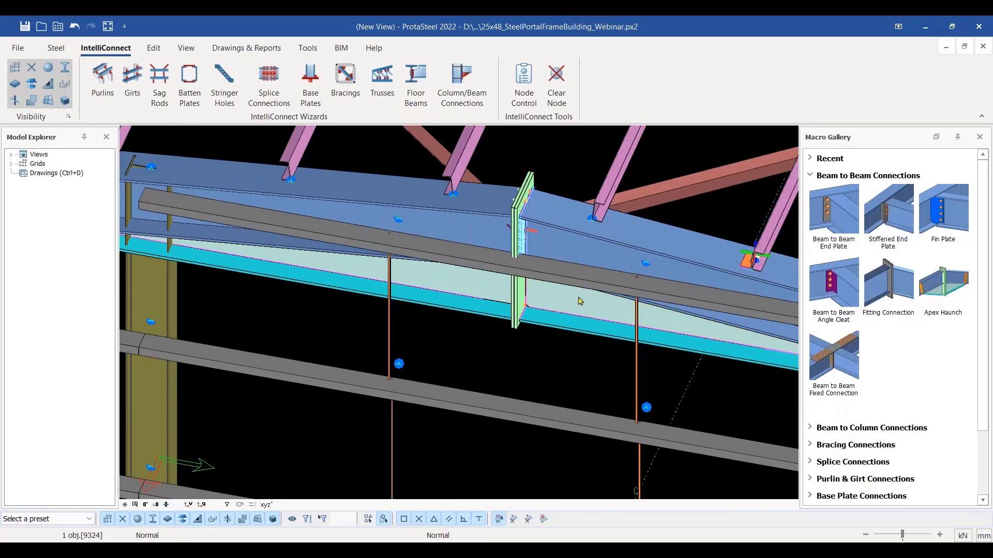
pyautogui.doubleClick(581, 300)
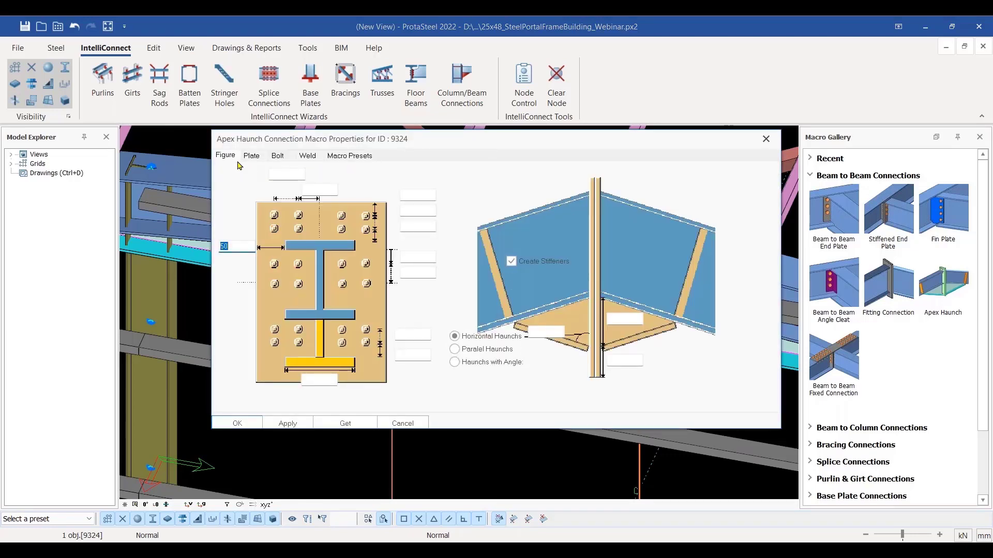
pyautogui.click(252, 155)
pyautogui.click(274, 161)
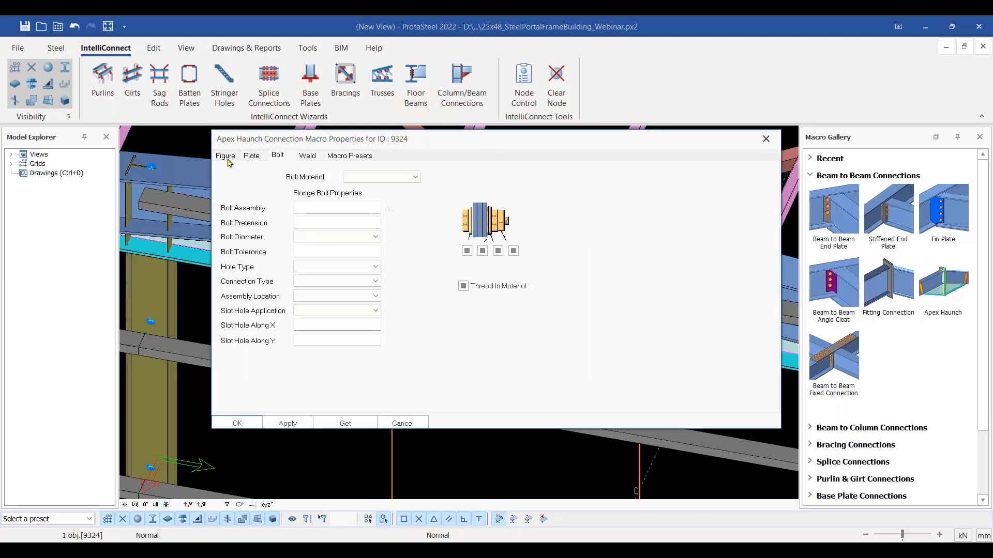
pyautogui.click(228, 161)
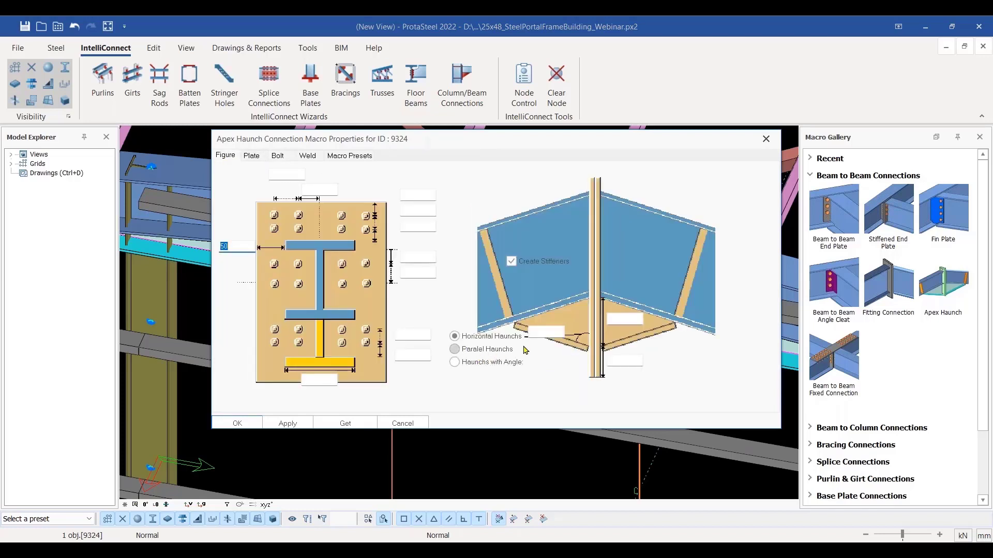
pyautogui.click(458, 350)
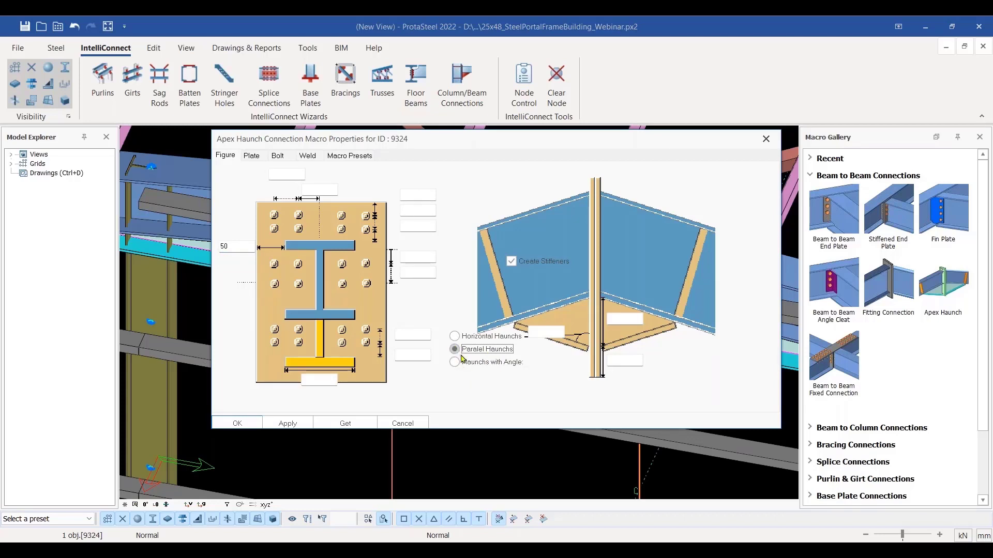
pyautogui.click(455, 362)
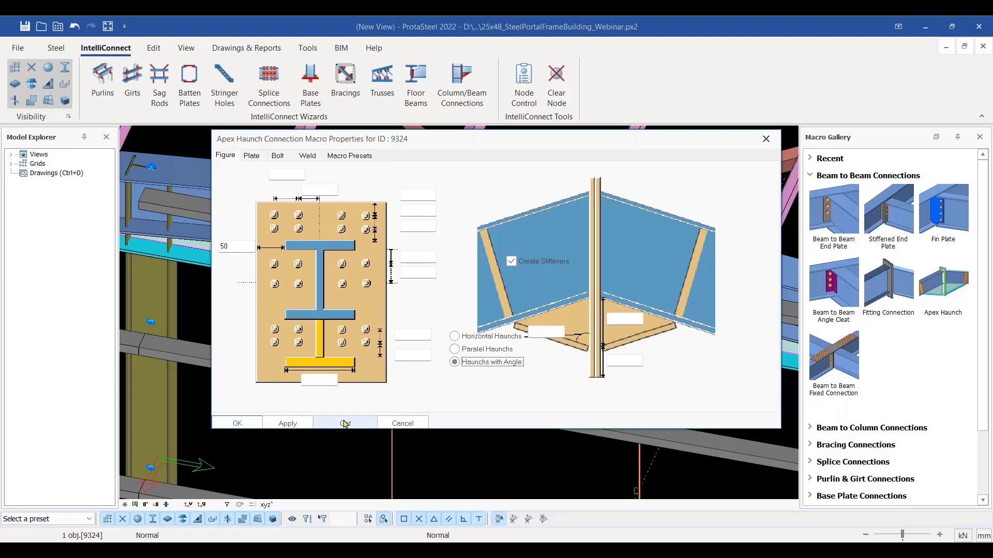
pyautogui.click(284, 424)
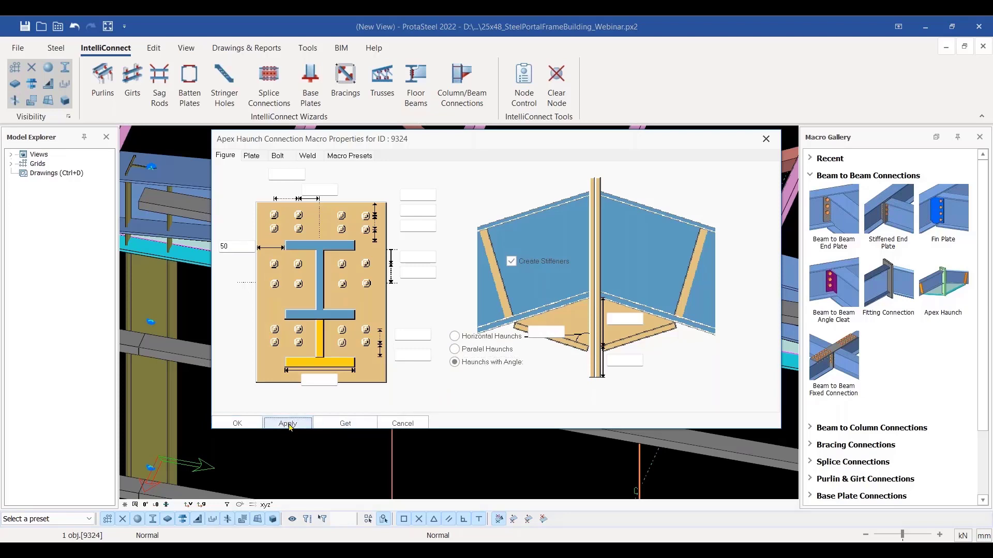
pyautogui.click(248, 424)
pyautogui.scroll(5, 511, 298)
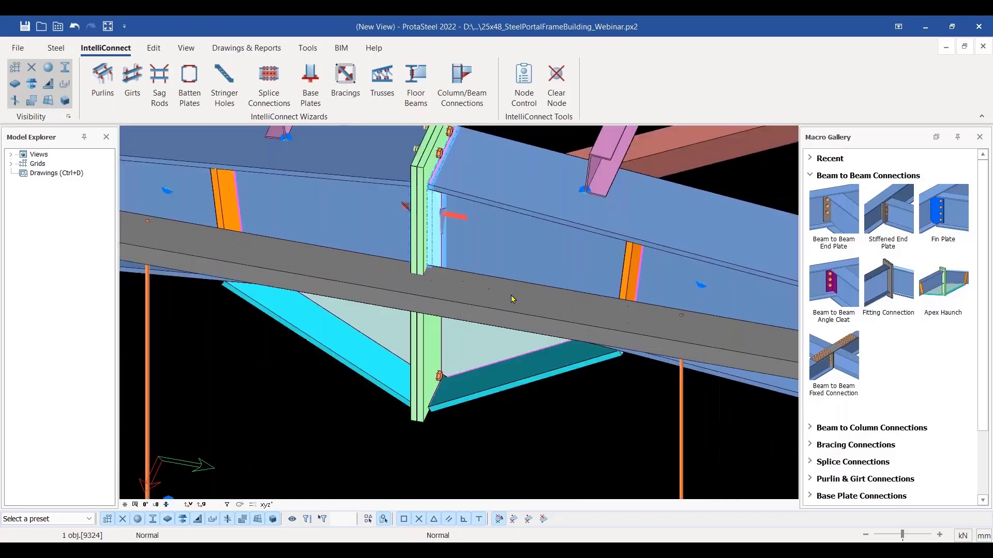
pyautogui.scroll(-5, 519, 307)
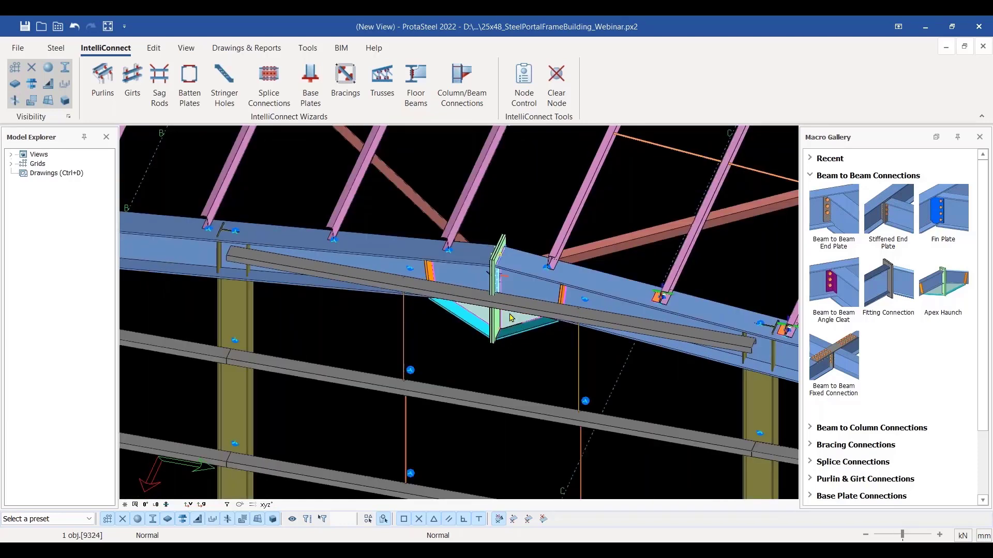
# Create the connection design report for the apex haunch and examine its connection drawing and general information.
pyautogui.rightClick(511, 318)
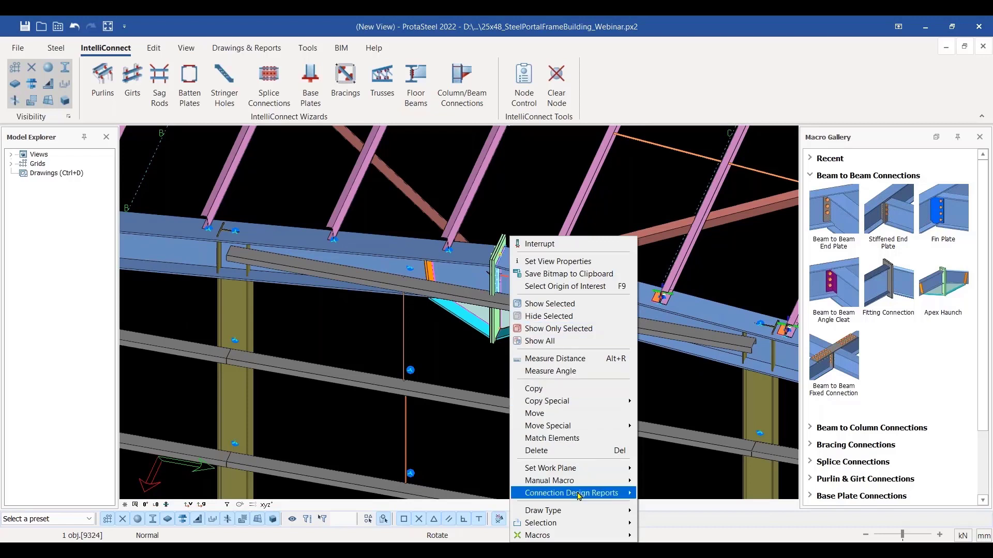
pyautogui.moveTo(579, 494)
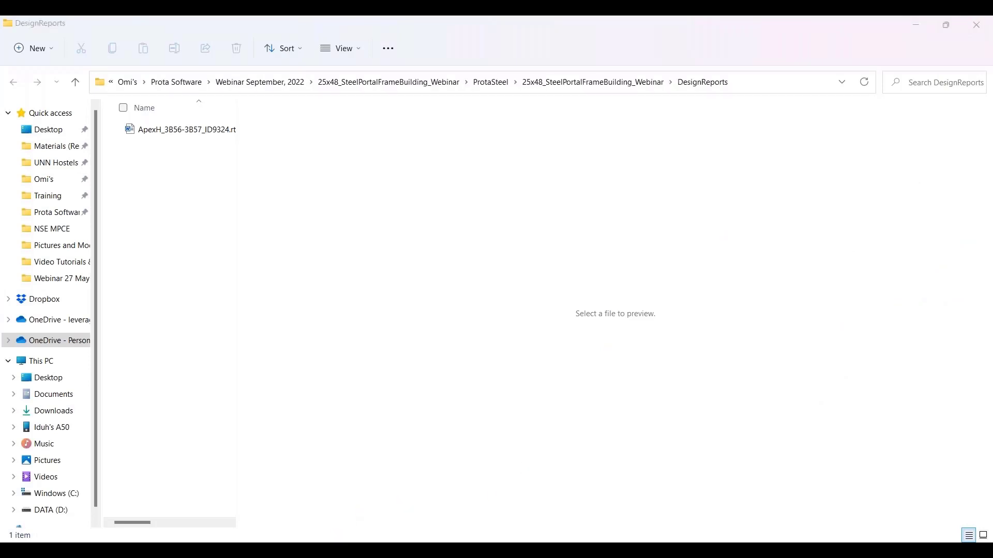
pyautogui.scroll(-5, 587, 303)
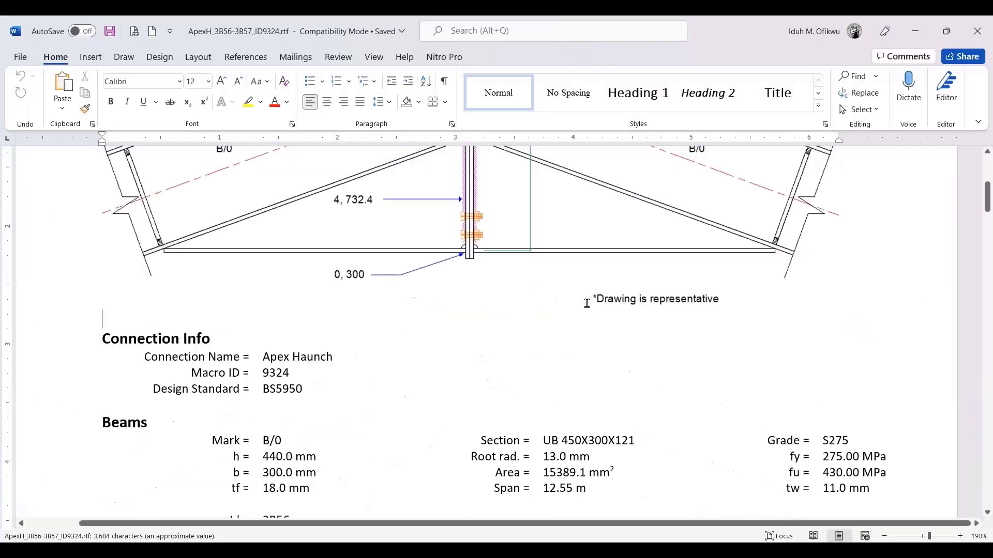
pyautogui.scroll(2, 579, 285)
pyautogui.keyDown('ctrl'); pyautogui.scroll(-1, 575, 276); pyautogui.keyUp('ctrl')
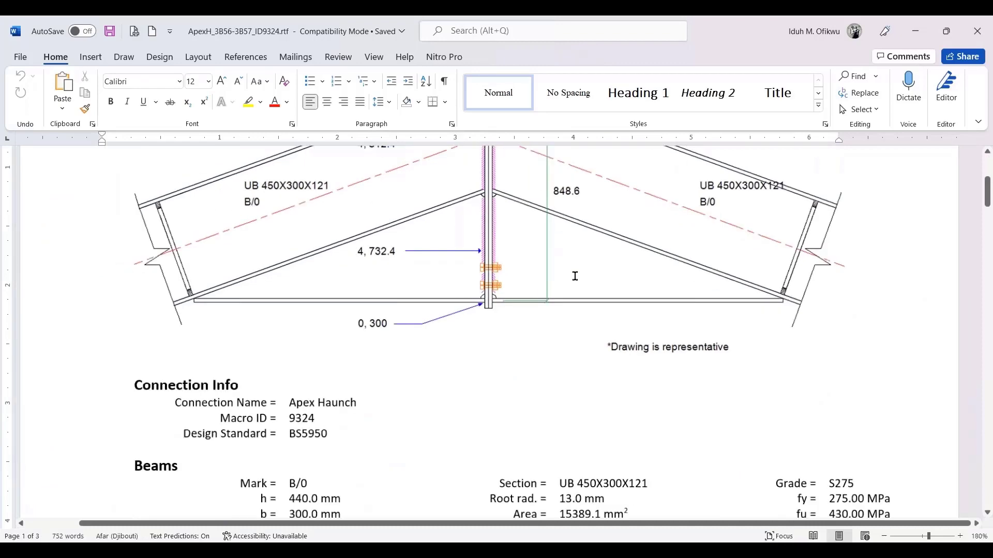
pyautogui.scroll(-1, 575, 274)
pyautogui.scroll(5, 582, 268)
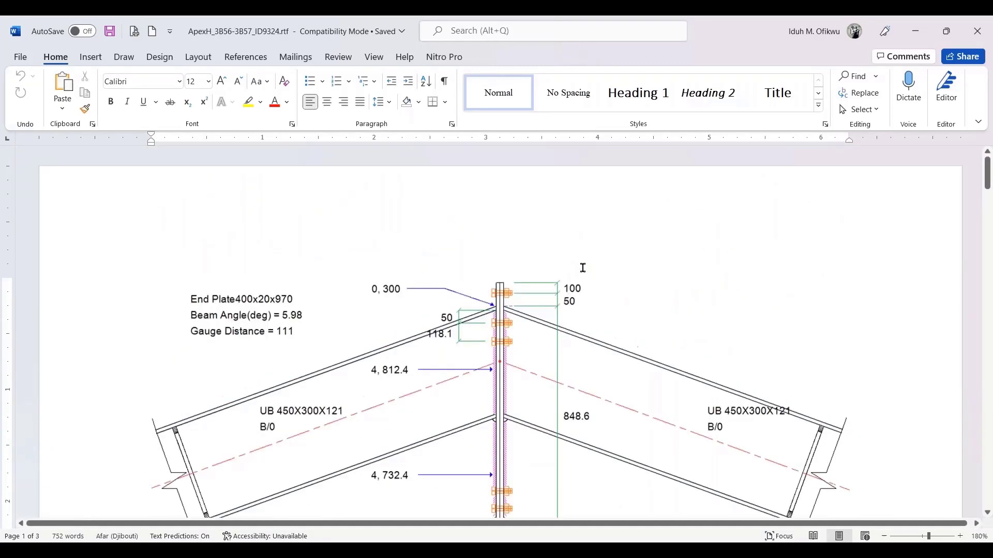
pyautogui.scroll(-4, 583, 268)
# Read the report's weld, bolt and end plate checks, and close the report and its DesignReports folder.
pyautogui.scroll(-15, 595, 323)
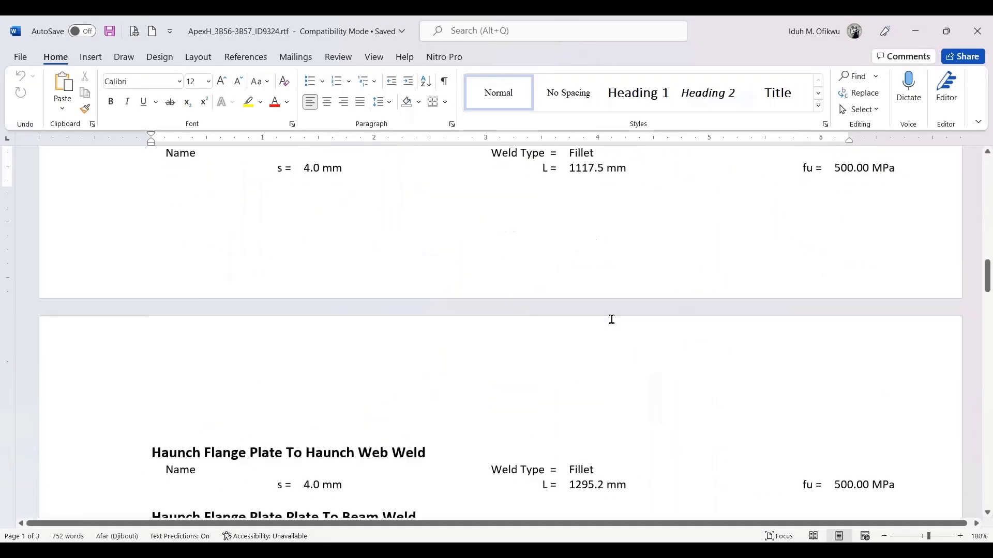
pyautogui.scroll(-10, 612, 320)
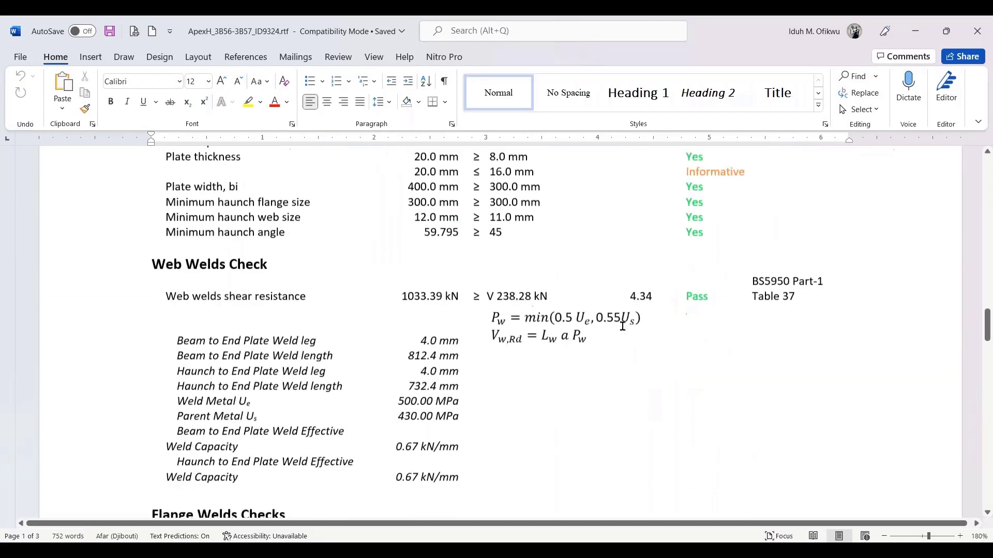
pyautogui.scroll(-4, 623, 325)
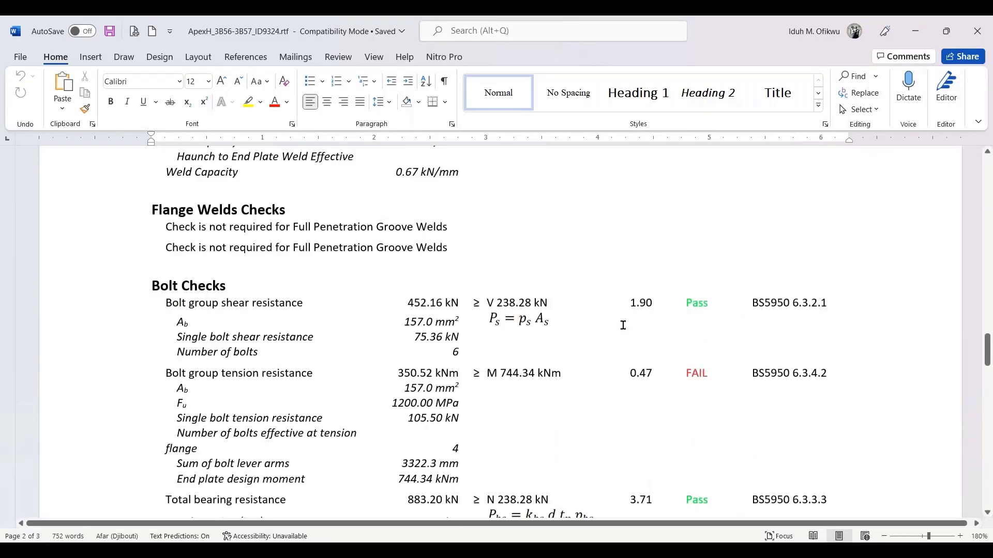
pyautogui.scroll(-15, 634, 309)
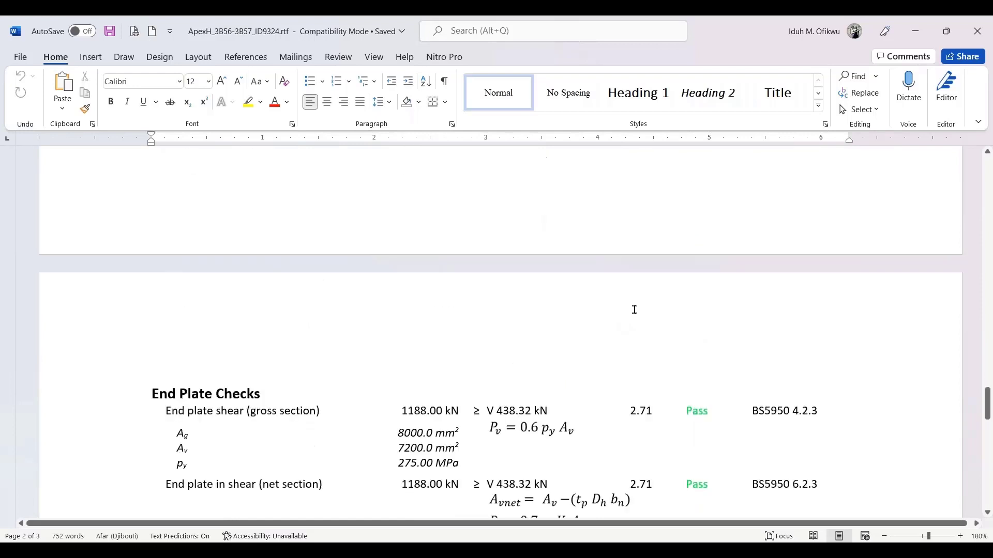
pyautogui.scroll(-5, 424, 279)
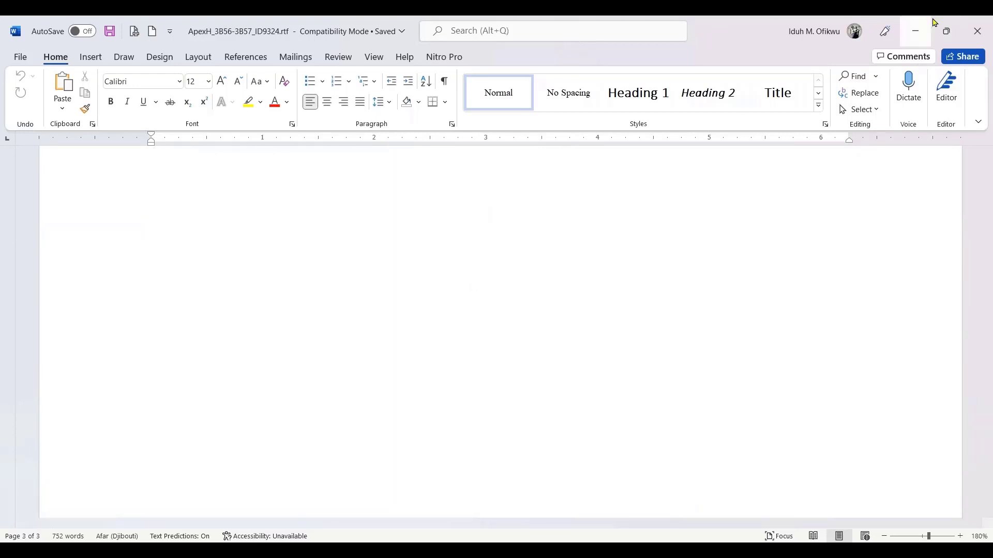
pyautogui.click(978, 30)
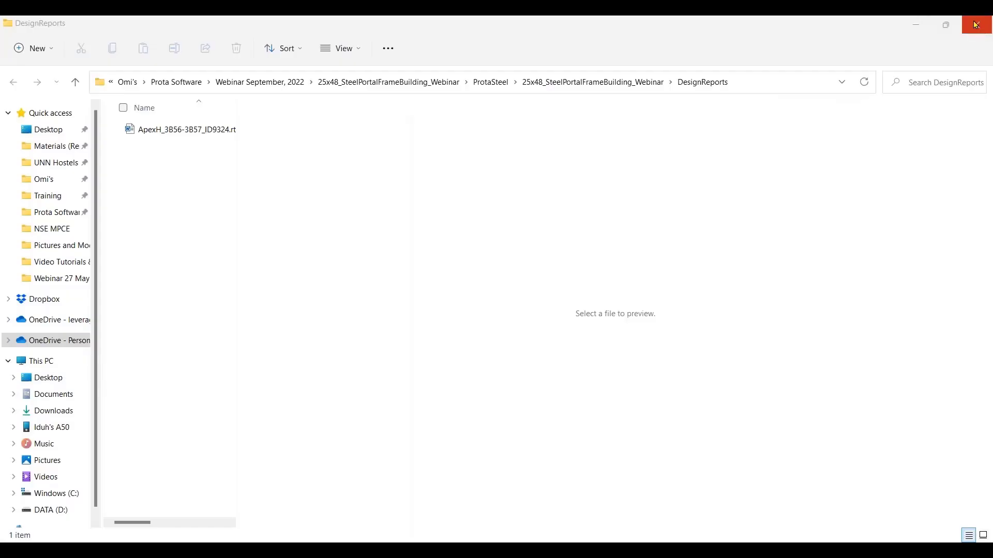
pyautogui.click(976, 25)
# Examine the corner column at grid 9 and the beam-to-column and bracing connection macros available in the gallery.
pyautogui.scroll(-6, 543, 297)
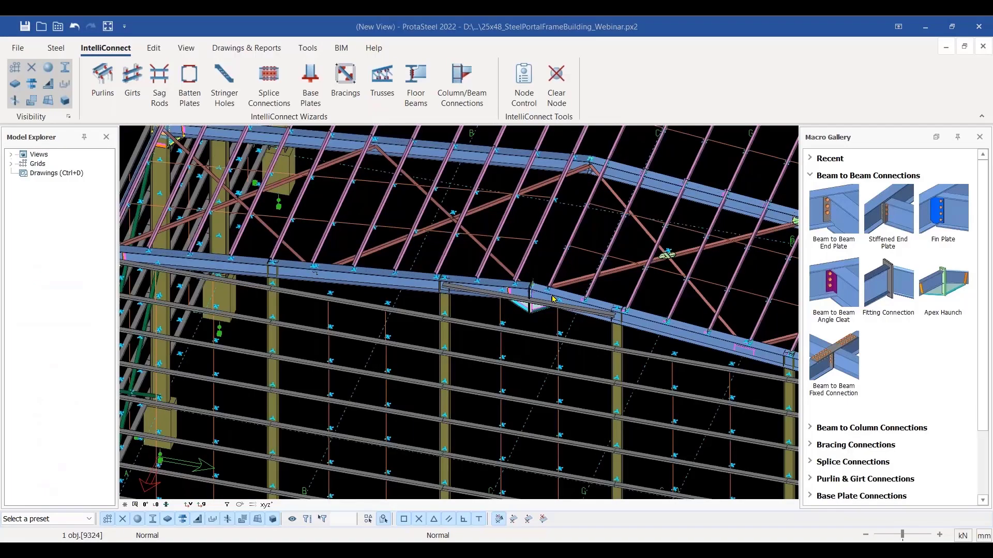
pyautogui.scroll(-1, 534, 340)
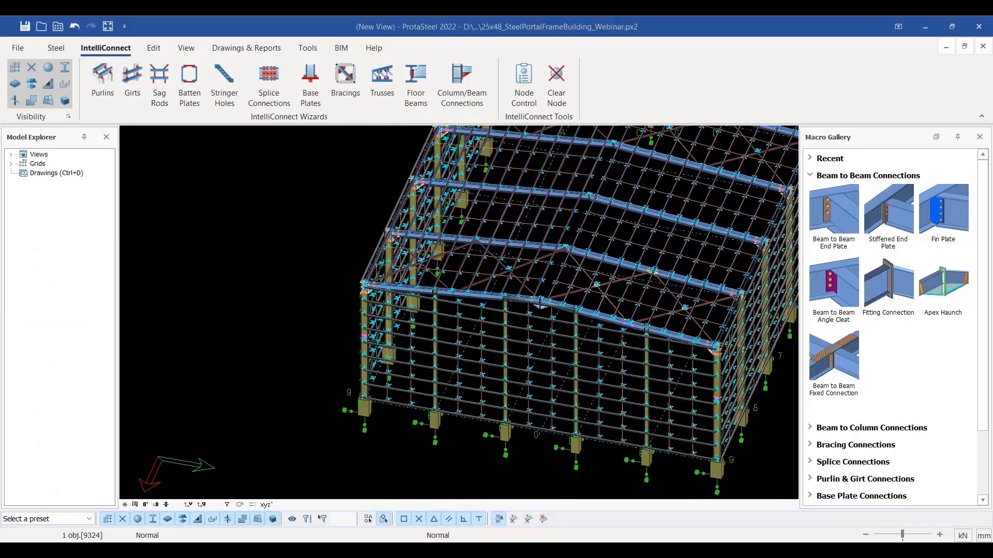
pyautogui.scroll(8, 791, 480)
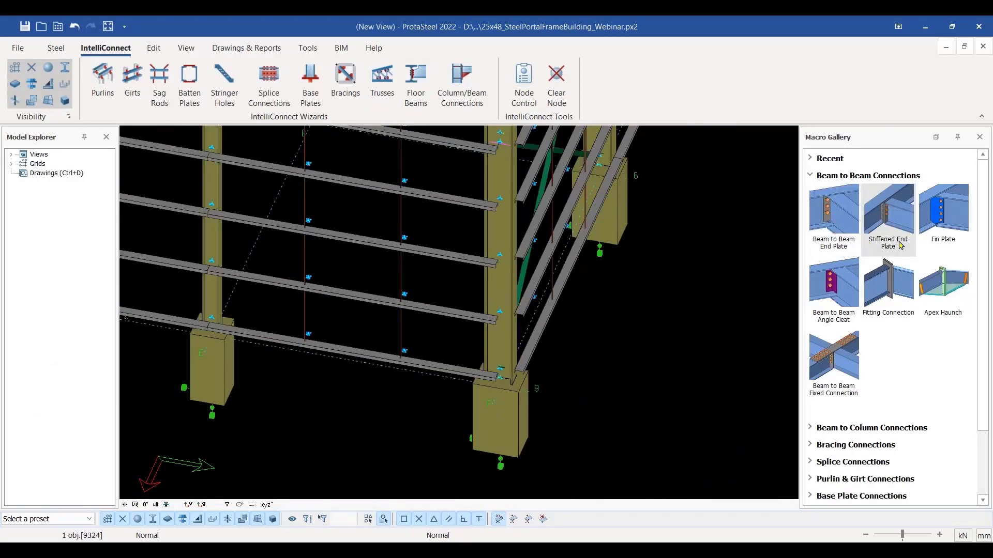
pyautogui.scroll(-6, 543, 377)
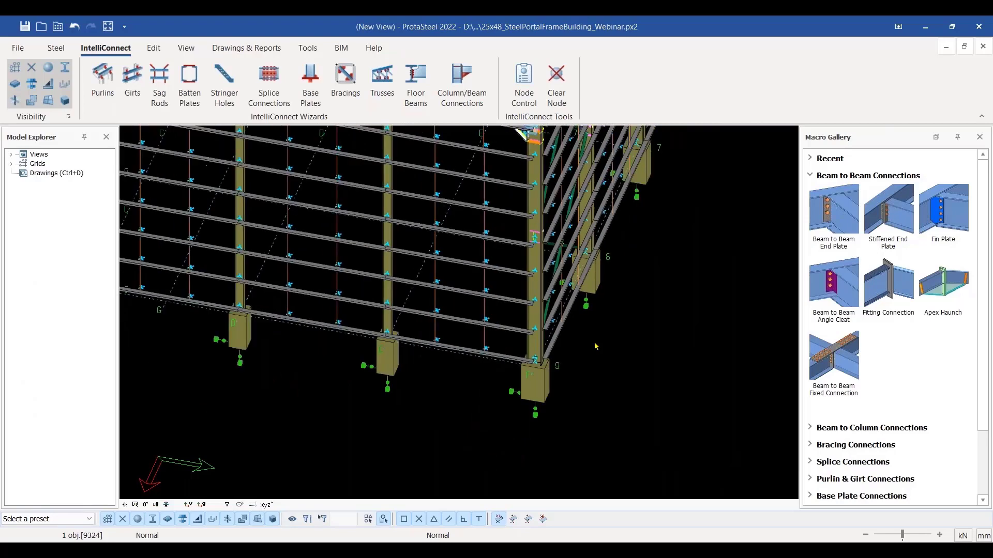
pyautogui.scroll(-1, 594, 347)
pyautogui.scroll(-2, 816, 300)
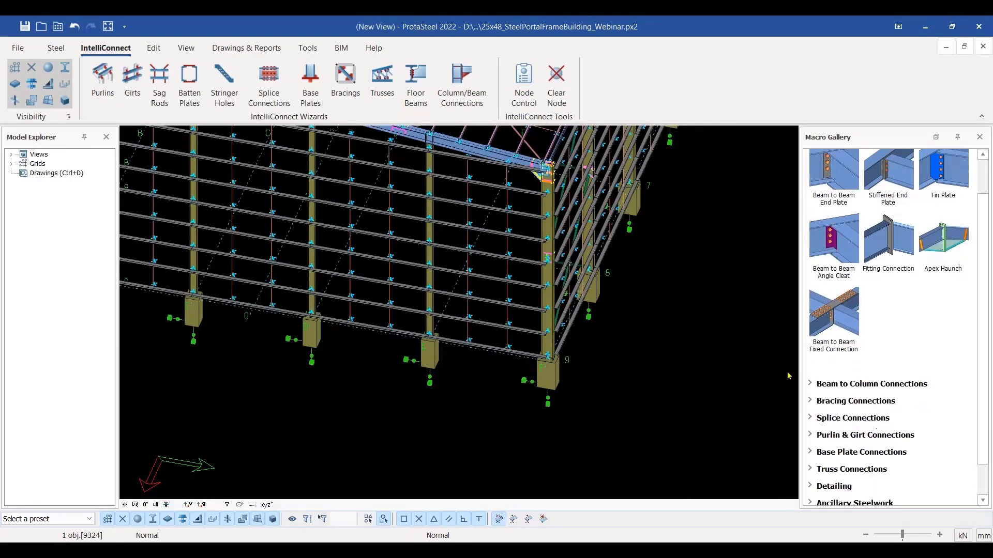
pyautogui.click(810, 385)
pyautogui.scroll(-3, 853, 373)
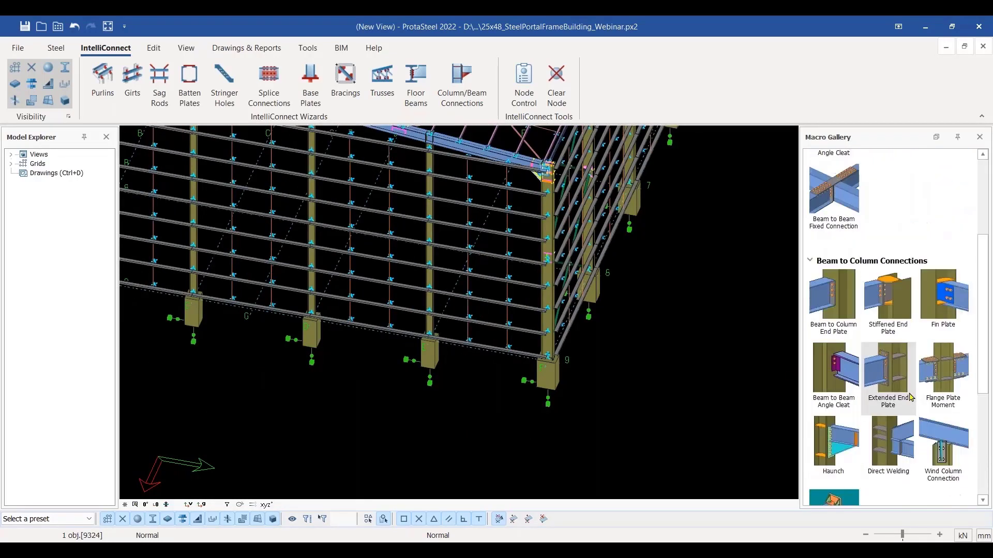
pyautogui.scroll(-3, 890, 370)
pyautogui.scroll(-1, 890, 370)
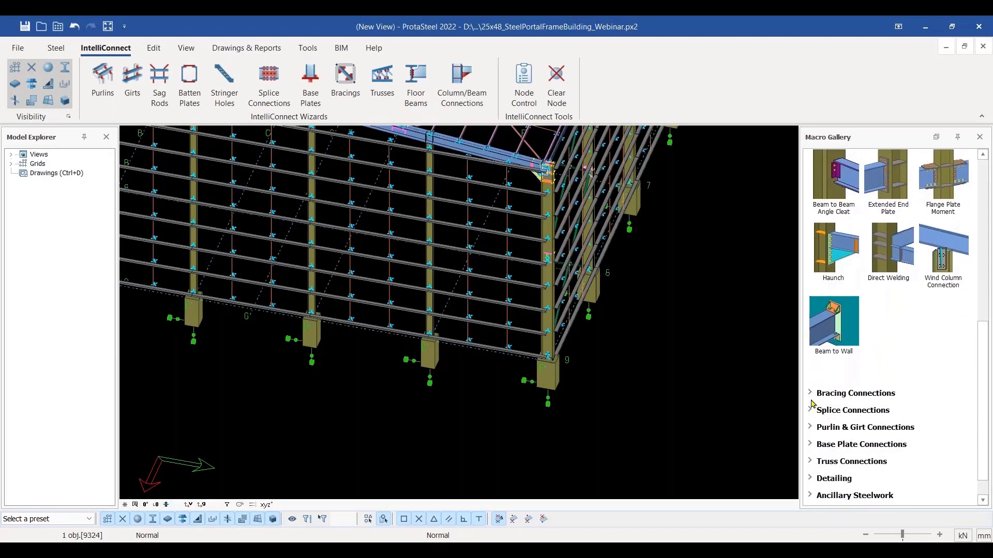
pyautogui.click(810, 394)
pyautogui.scroll(-2, 875, 381)
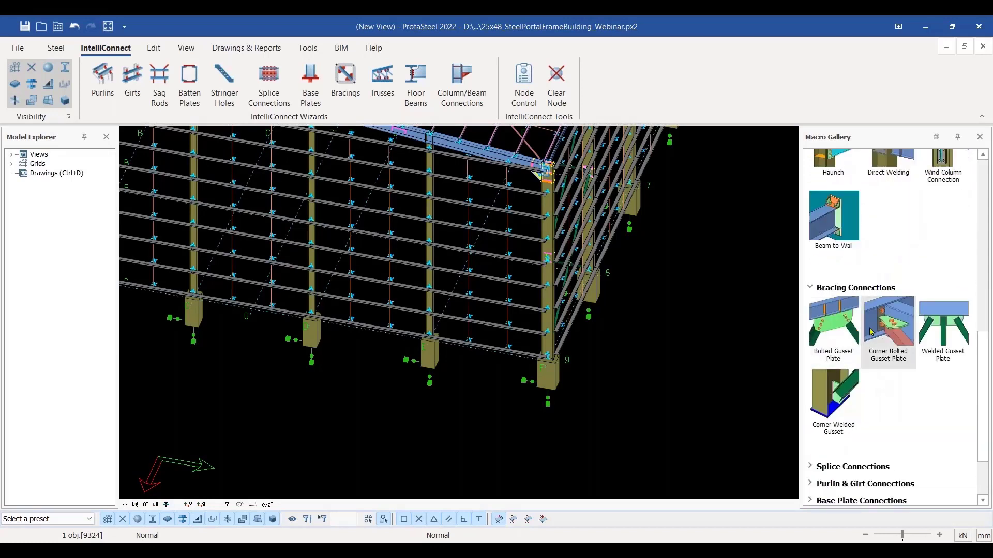
pyautogui.scroll(-1, 902, 328)
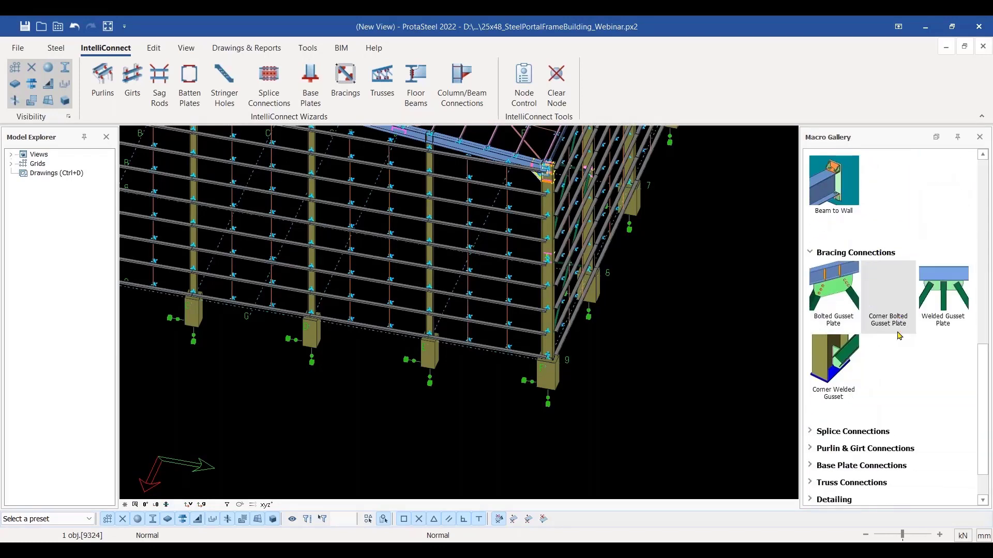
pyautogui.scroll(-1, 899, 336)
pyautogui.click(833, 336)
pyautogui.scroll(3, 549, 380)
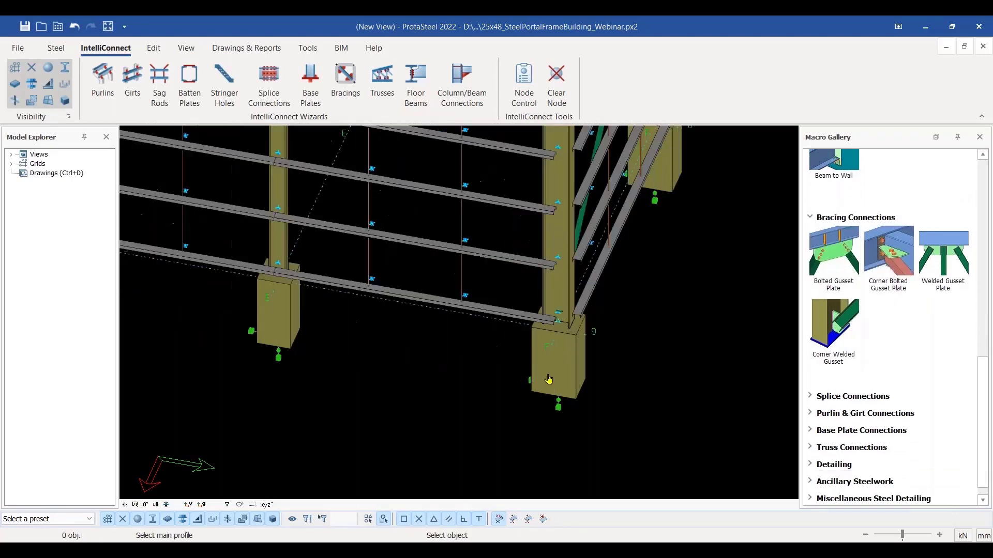
pyautogui.scroll(2, 549, 380)
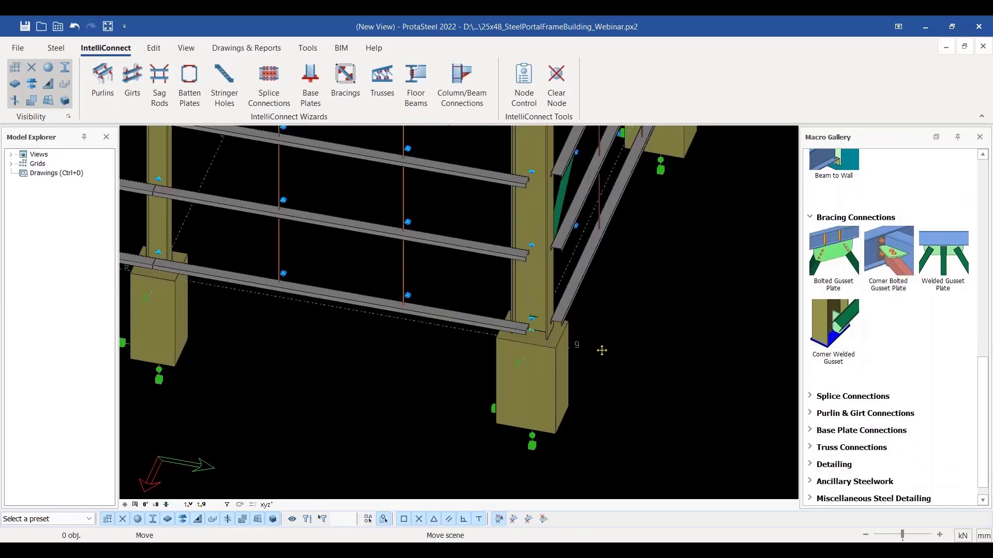
pyautogui.click(538, 299)
pyautogui.click(556, 373)
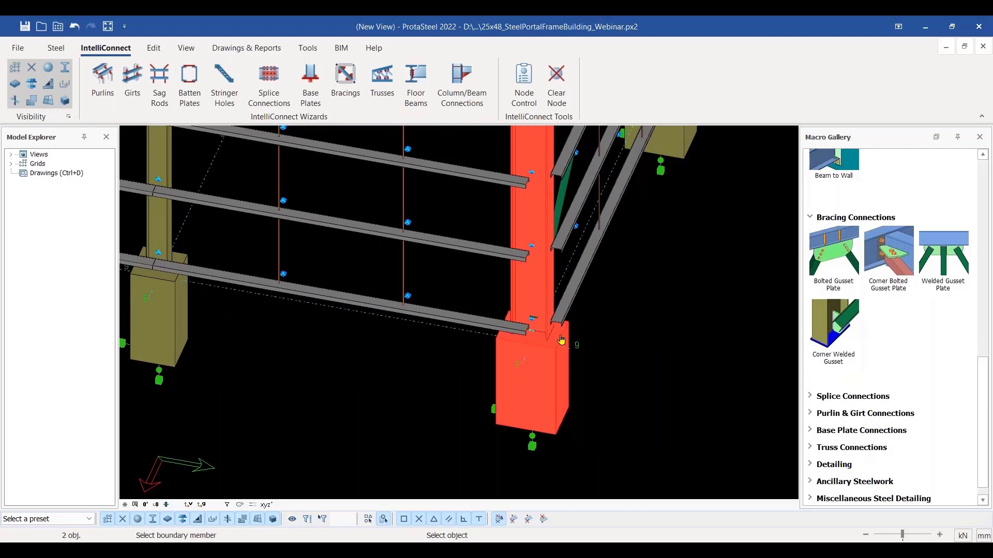
pyautogui.scroll(3, 545, 331)
pyautogui.press('Escape')
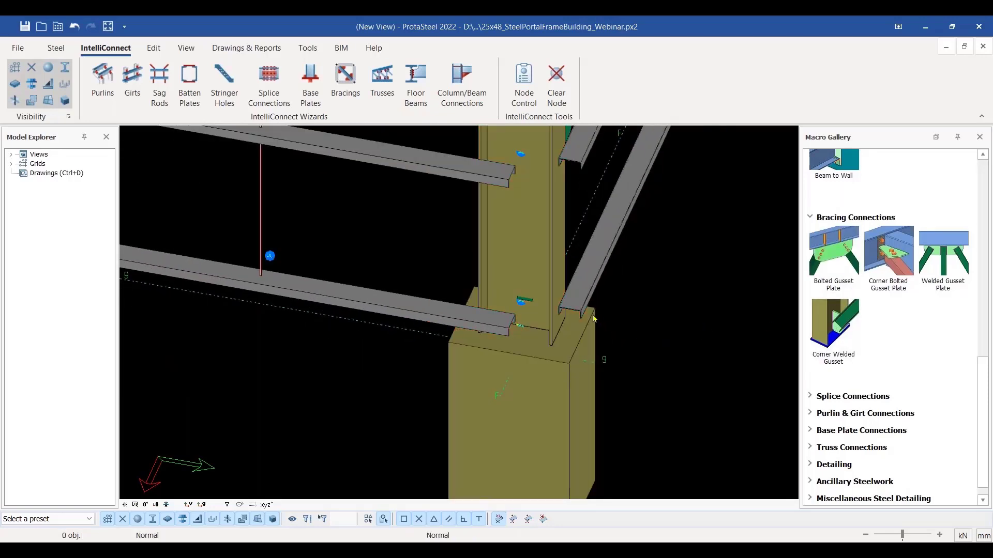
pyautogui.press('Return')
pyautogui.click(552, 412)
pyautogui.press('Escape')
# Add a Base Plate connection to the corner column at grid 9 using the base plate macros.
pyautogui.scroll(-3, 552, 412)
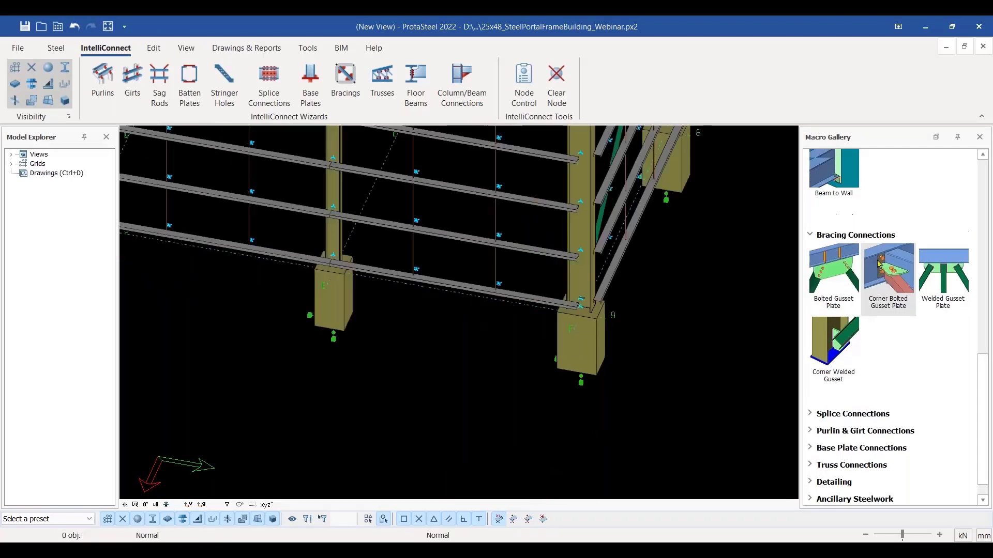
pyautogui.scroll(1, 861, 257)
pyautogui.scroll(-3, 860, 257)
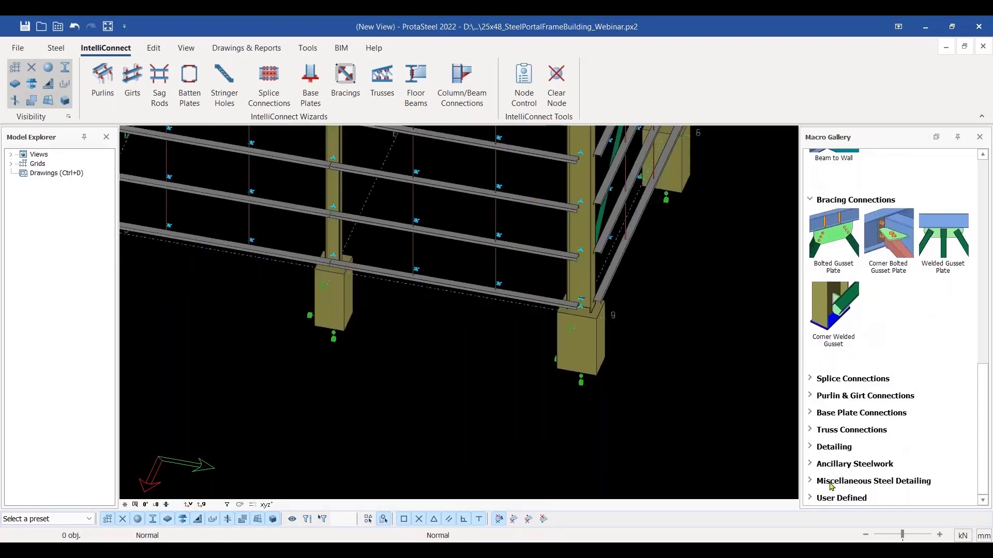
pyautogui.click(811, 413)
pyautogui.scroll(-1, 879, 413)
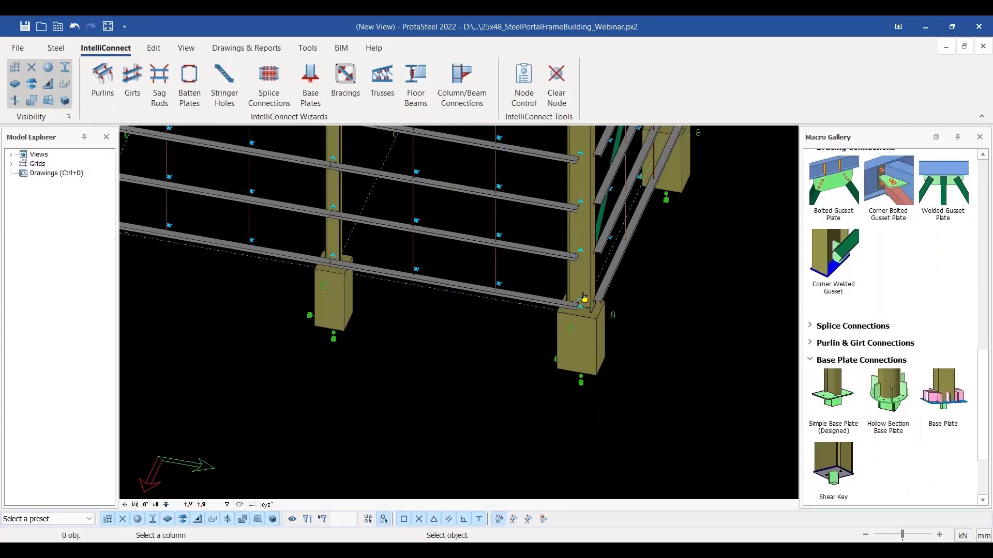
pyautogui.click(583, 288)
pyautogui.scroll(8, 579, 310)
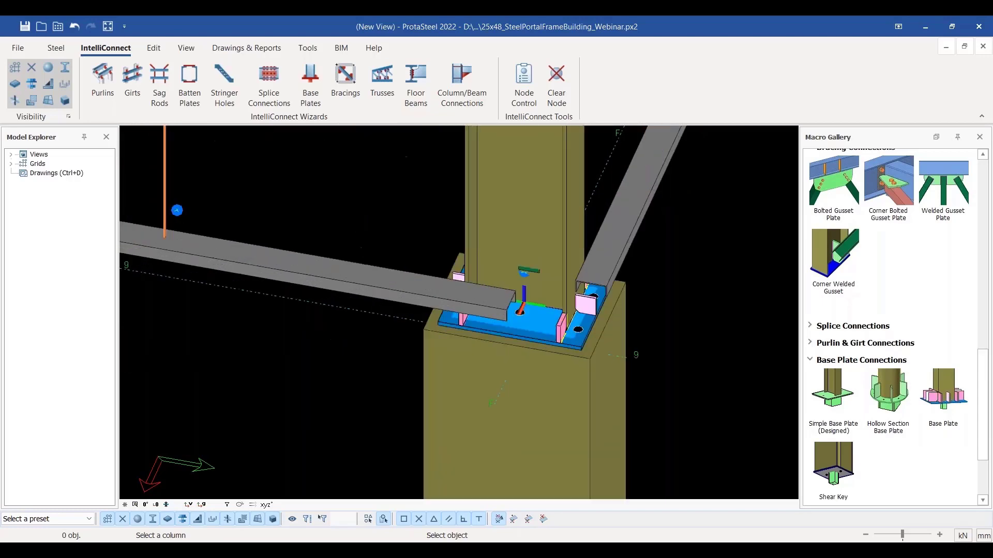
pyautogui.scroll(3, 539, 325)
pyautogui.scroll(-11, 497, 385)
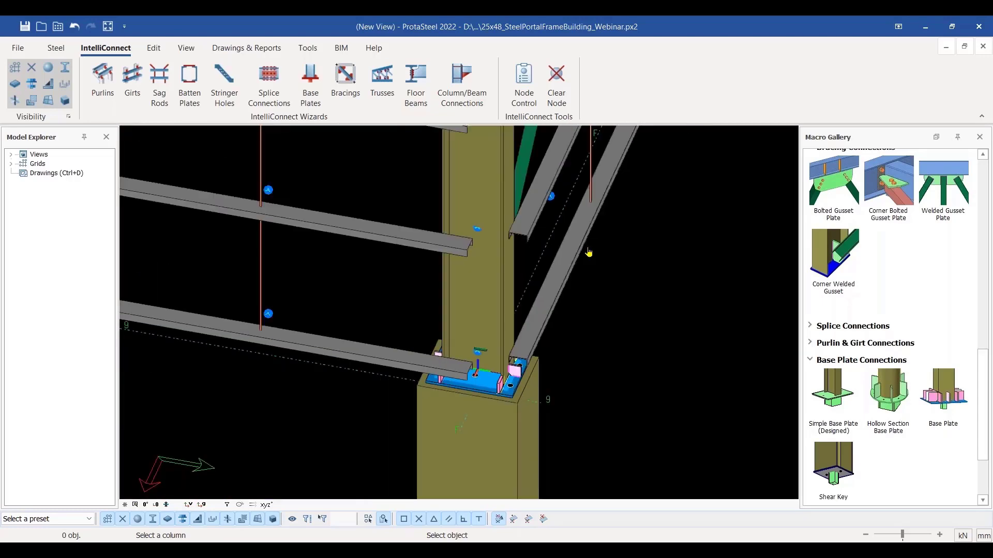
# Add the same Base Plate connection to the next two side-wall columns, up to the one at grid 7.
pyautogui.moveTo(494, 325); pyautogui.dragTo(443, 482, button='middle')
pyautogui.scroll(6, 510, 291)
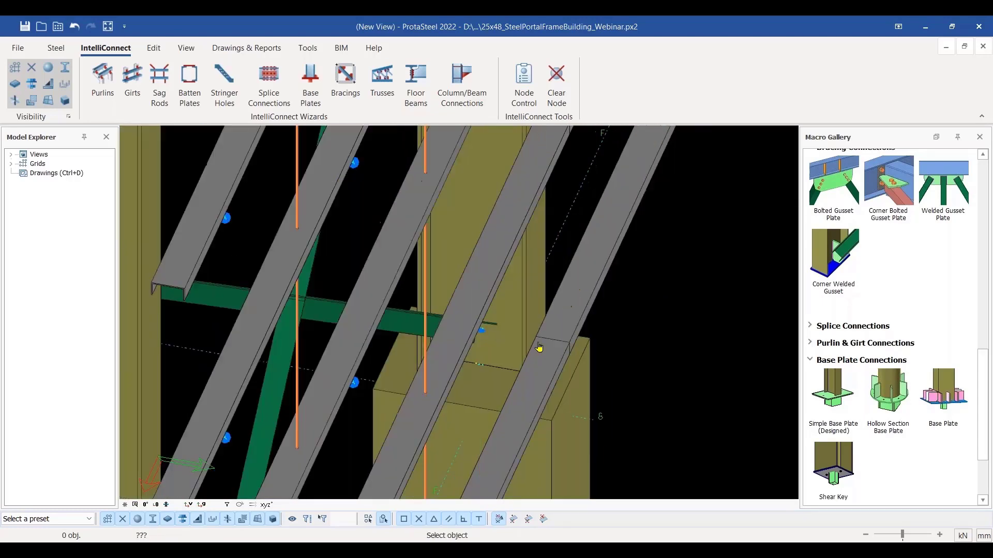
pyautogui.scroll(-2, 510, 291)
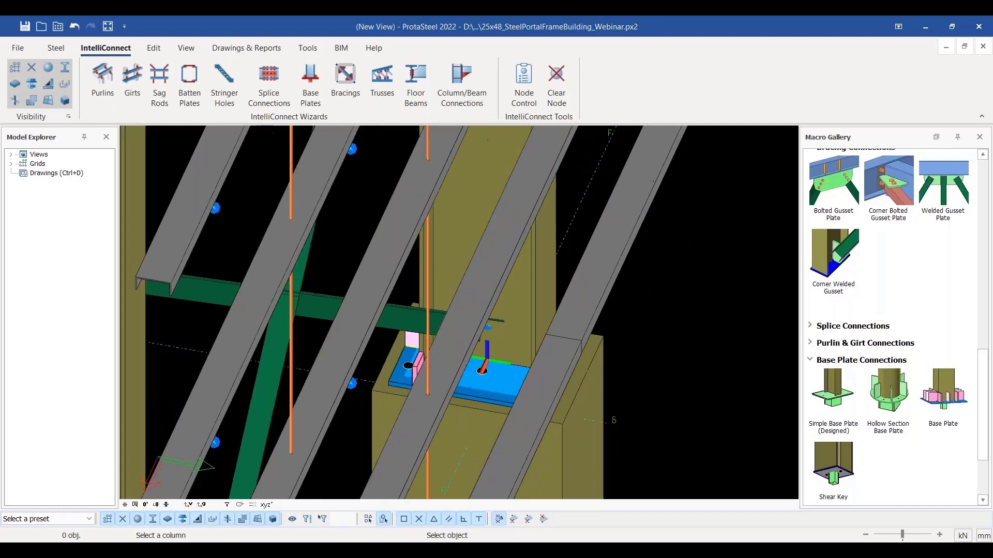
pyautogui.scroll(-6, 627, 333)
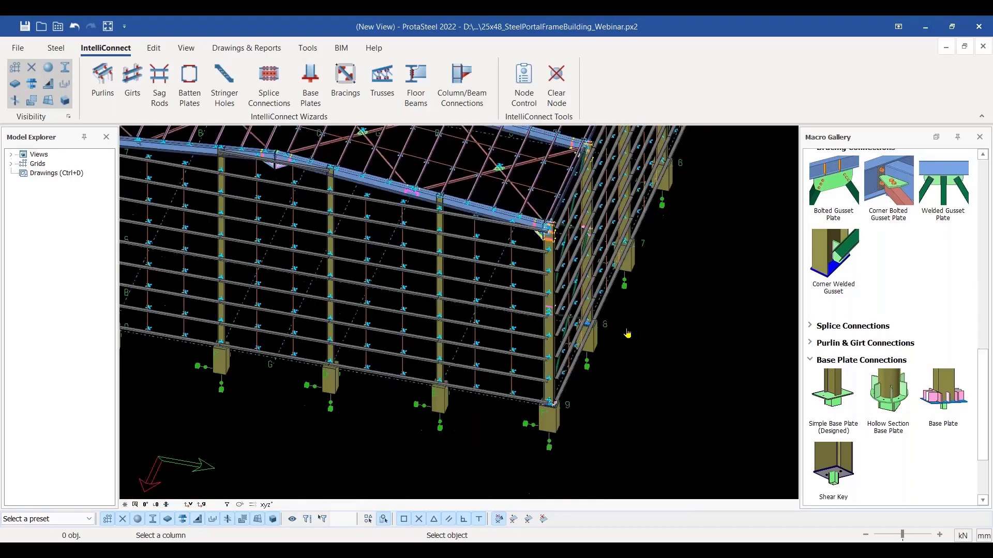
pyautogui.scroll(8, 653, 259)
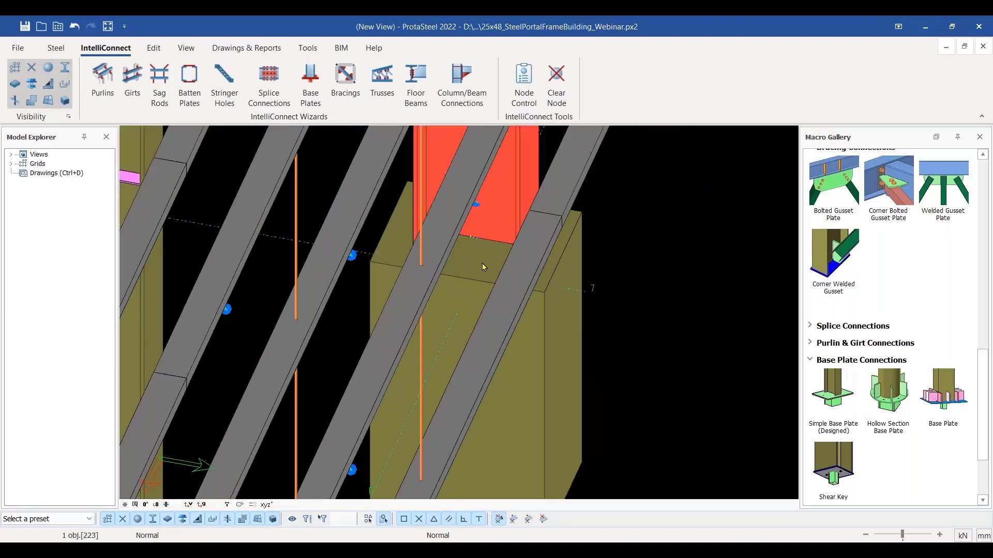
pyautogui.click(943, 393)
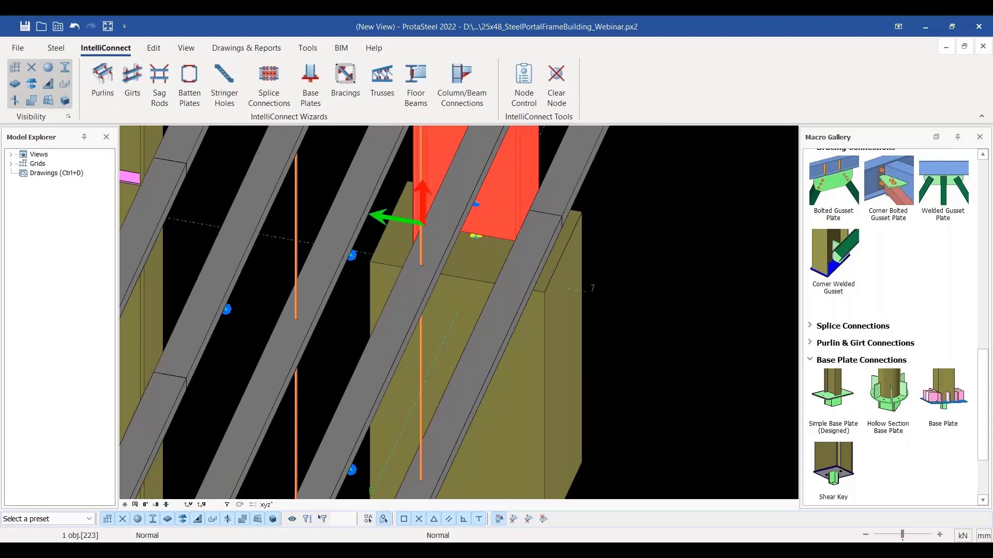
pyautogui.click(421, 218)
pyautogui.scroll(-5, 610, 274)
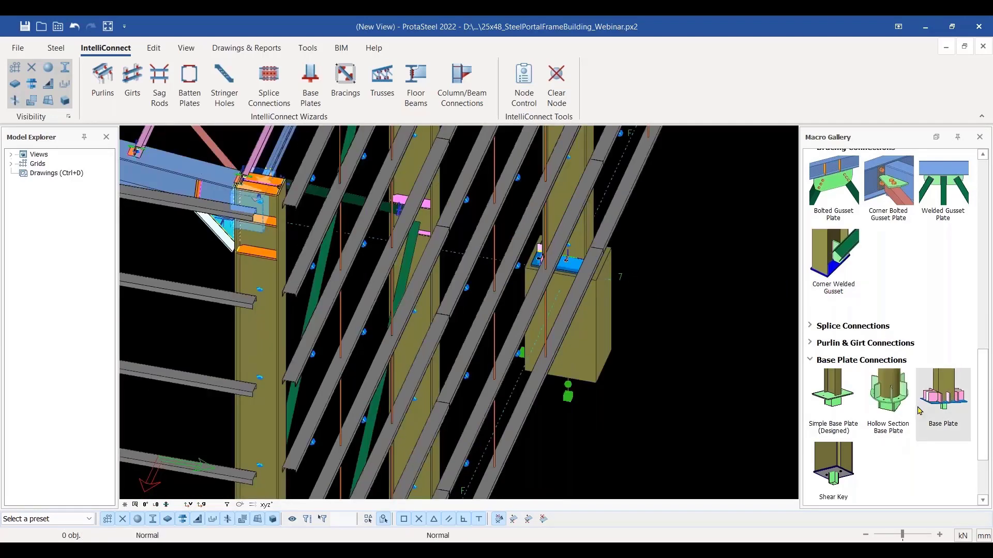
# Examine the macros offered for truss connections, detailing, ancillary steelwork and miscellaneous steel detailing.
pyautogui.scroll(-3, 902, 393)
pyautogui.click(820, 430)
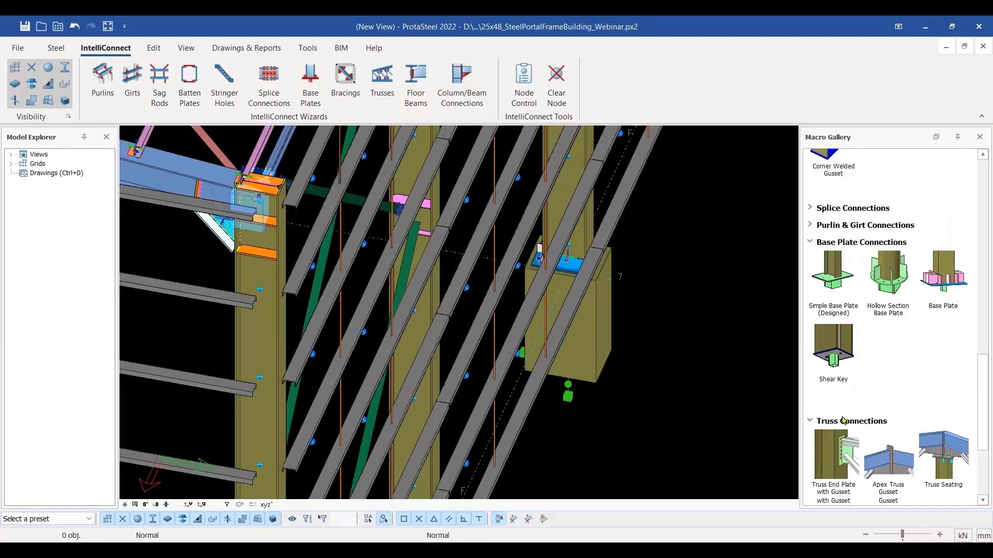
pyautogui.scroll(-4, 872, 391)
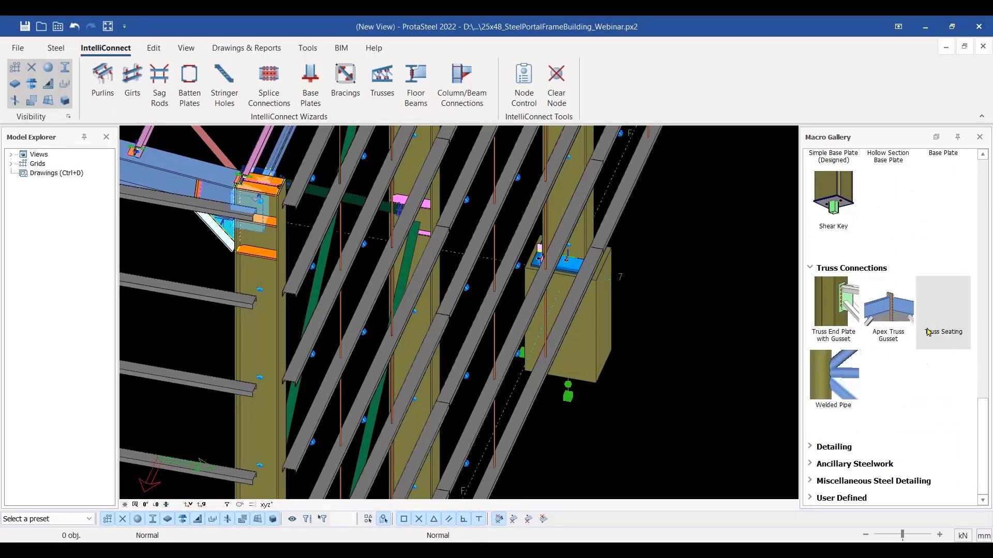
pyautogui.click(812, 448)
pyautogui.scroll(-5, 931, 302)
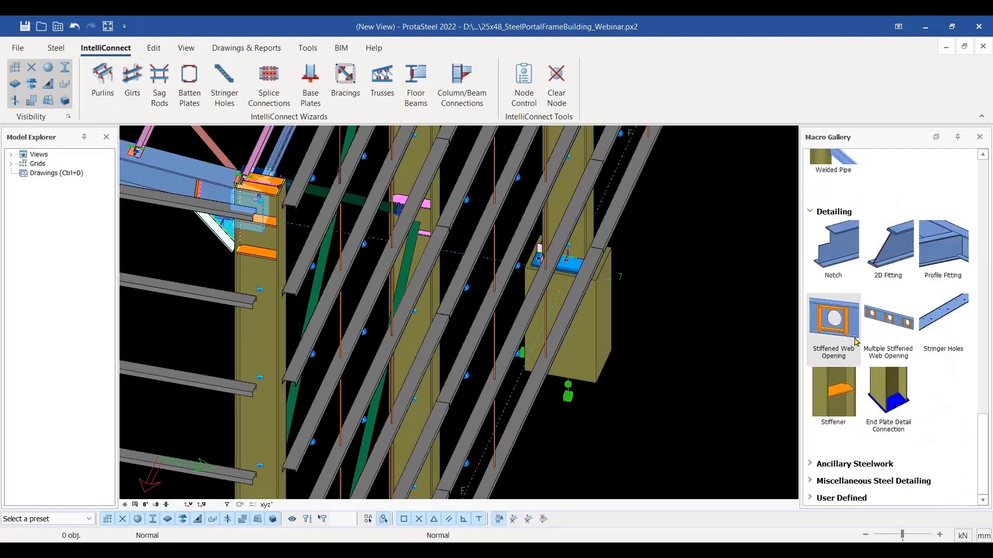
pyautogui.click(813, 464)
pyautogui.scroll(-3, 832, 372)
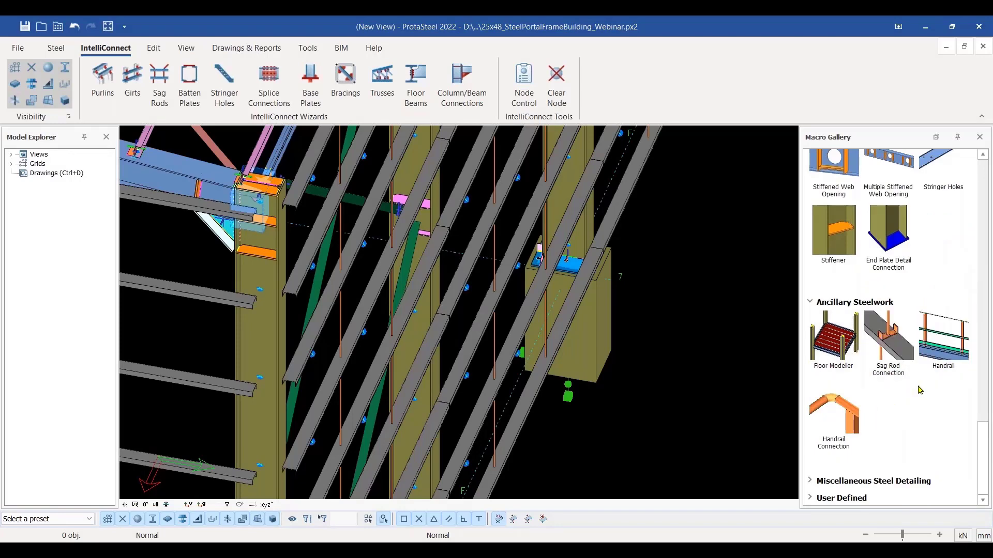
pyautogui.click(810, 482)
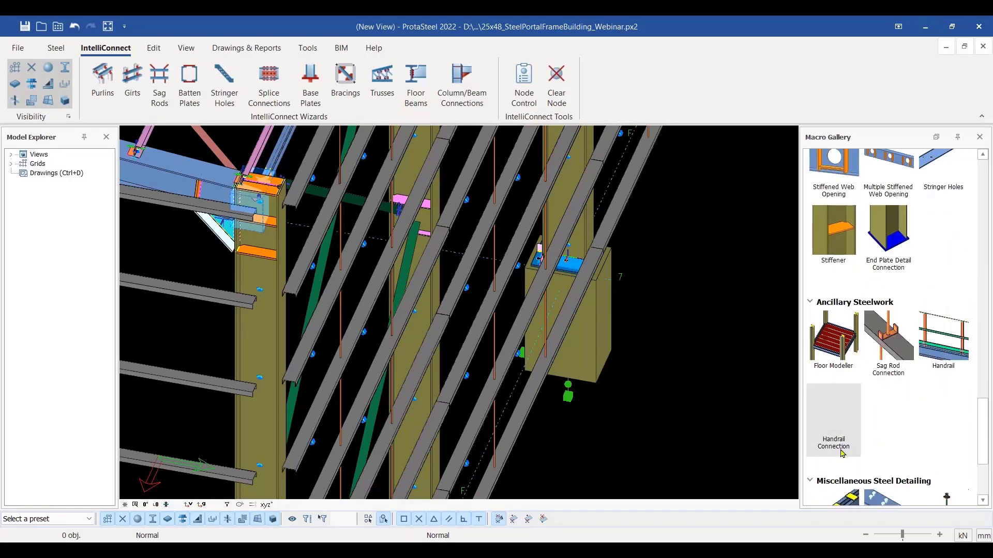
pyautogui.scroll(-3, 879, 414)
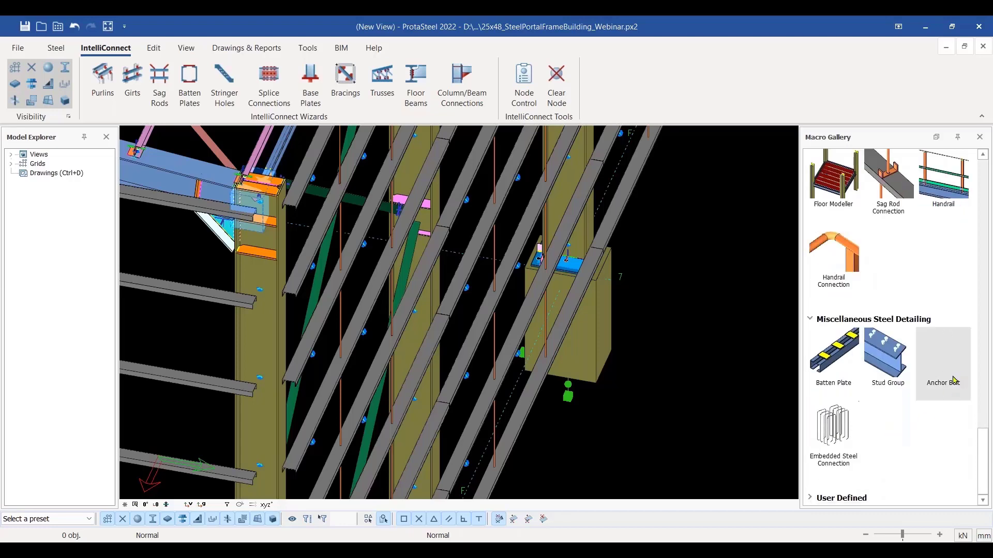
pyautogui.click(953, 380)
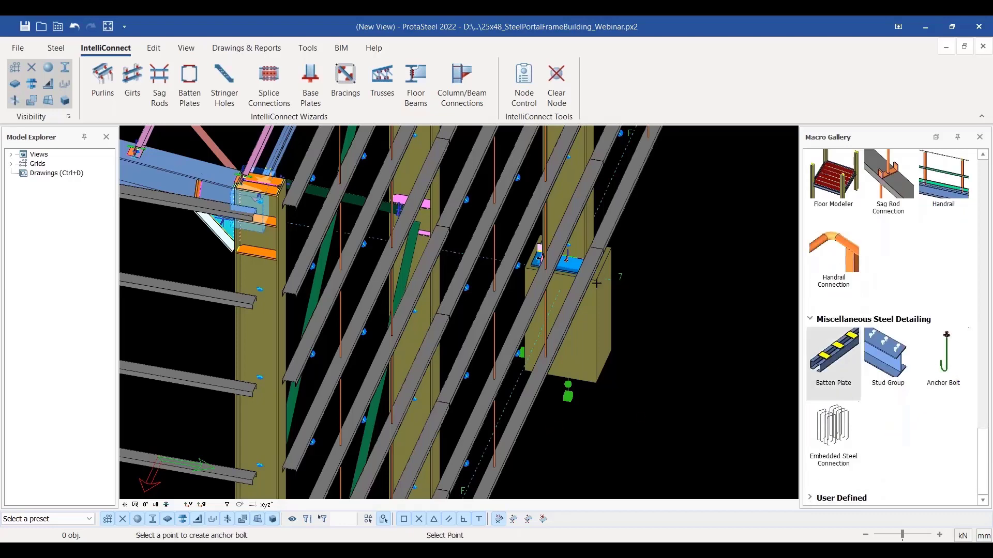
pyautogui.scroll(8, 566, 260)
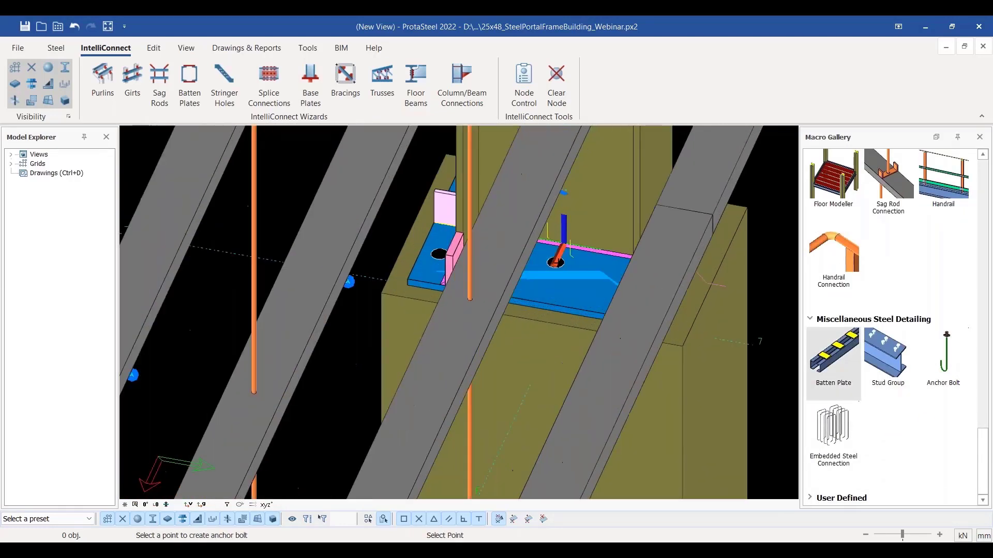
pyautogui.scroll(2, 557, 263)
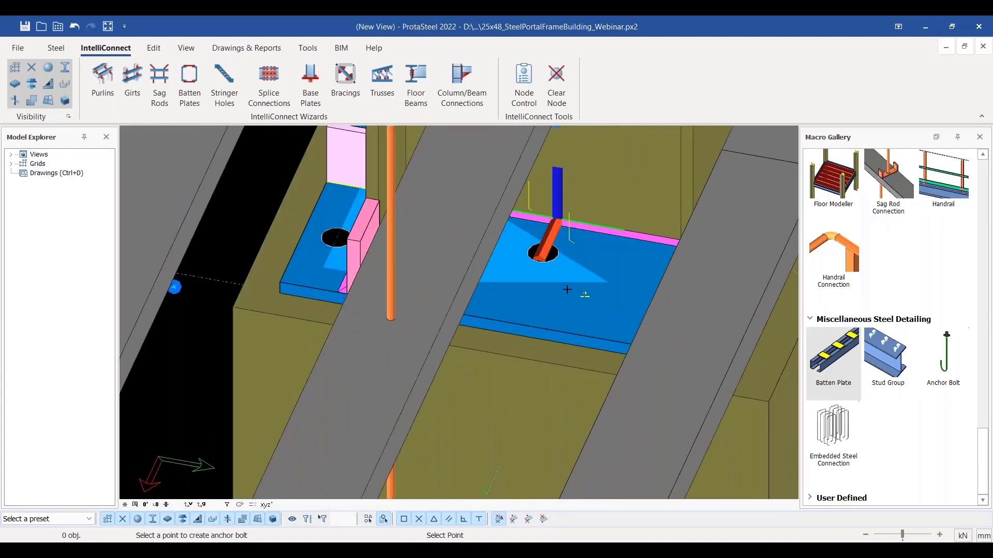
pyautogui.press('Escape')
pyautogui.scroll(-10, 574, 336)
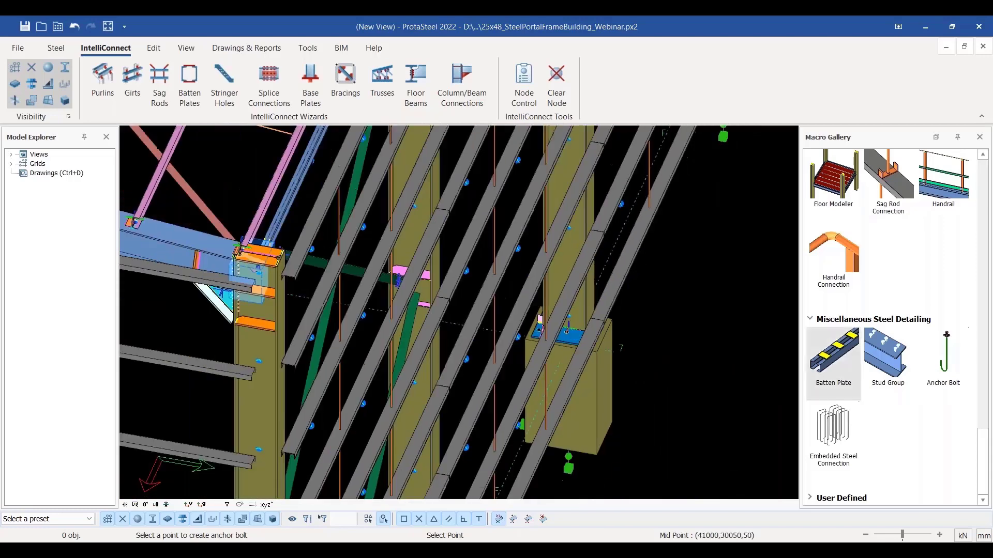
# Show the User Defined macros in the gallery.
pyautogui.click(810, 498)
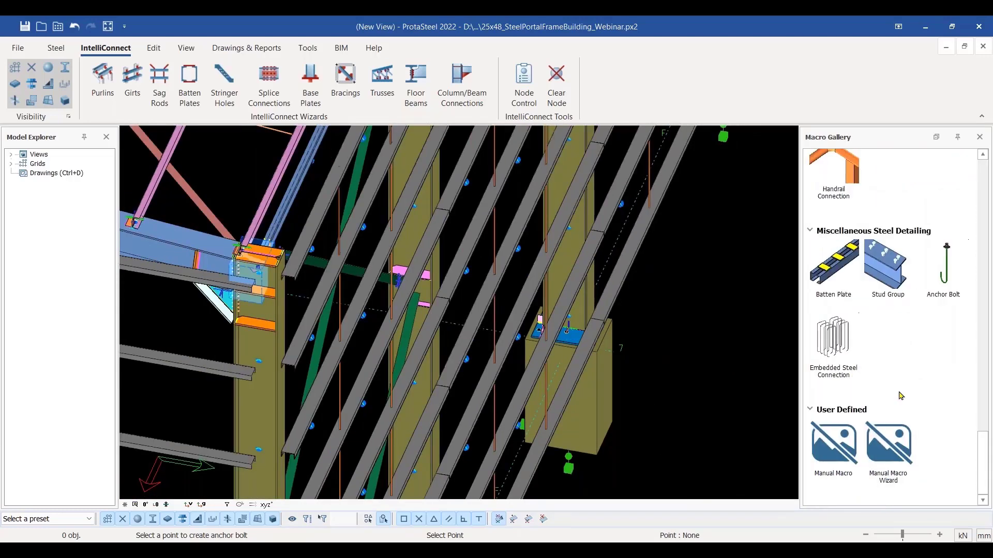
# Browse back through the macro gallery and collapse the Beam to Beam Connections group to show the Beam to Column Connections macros.
pyautogui.scroll(3, 877, 375)
pyautogui.scroll(10, 879, 362)
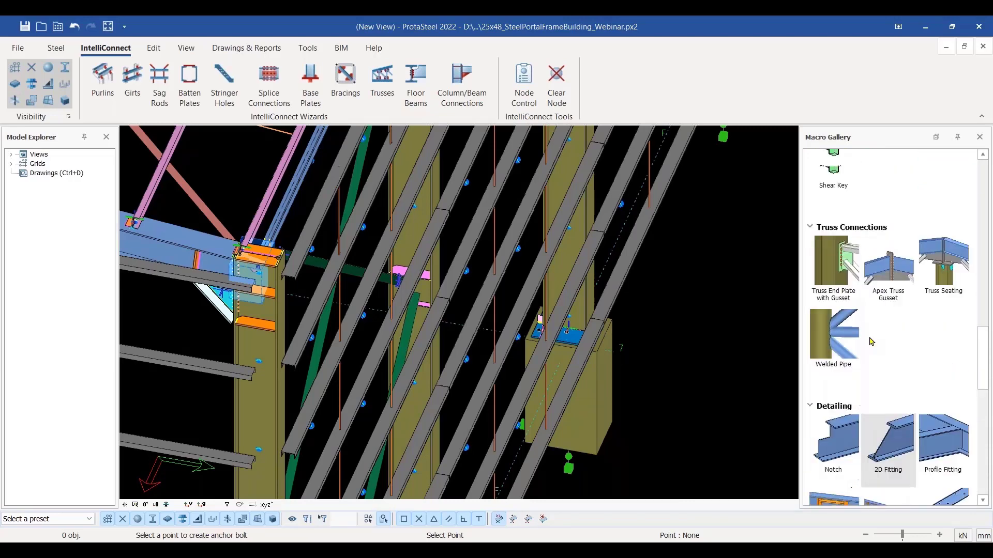
pyautogui.scroll(-10, 889, 362)
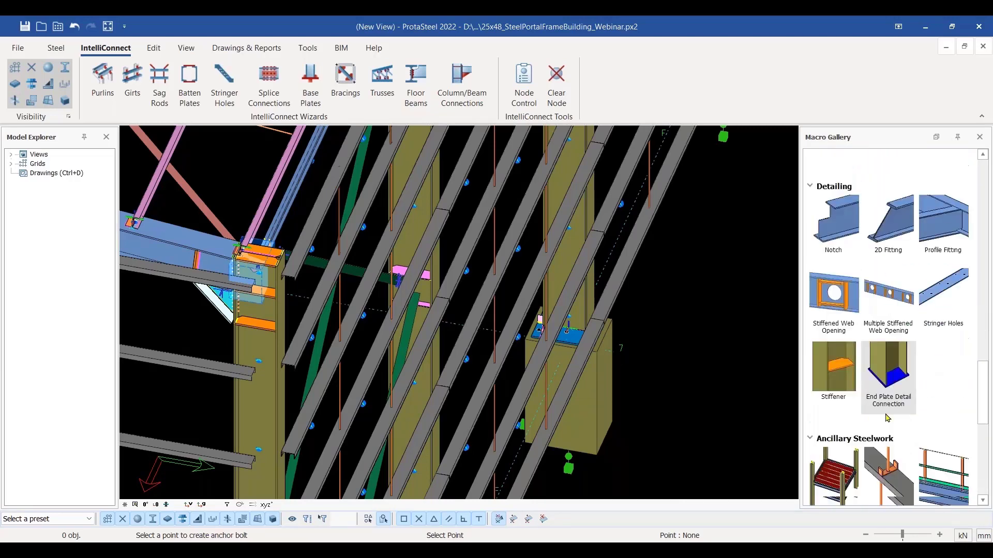
pyautogui.scroll(-3, 902, 422)
pyautogui.scroll(12, 895, 382)
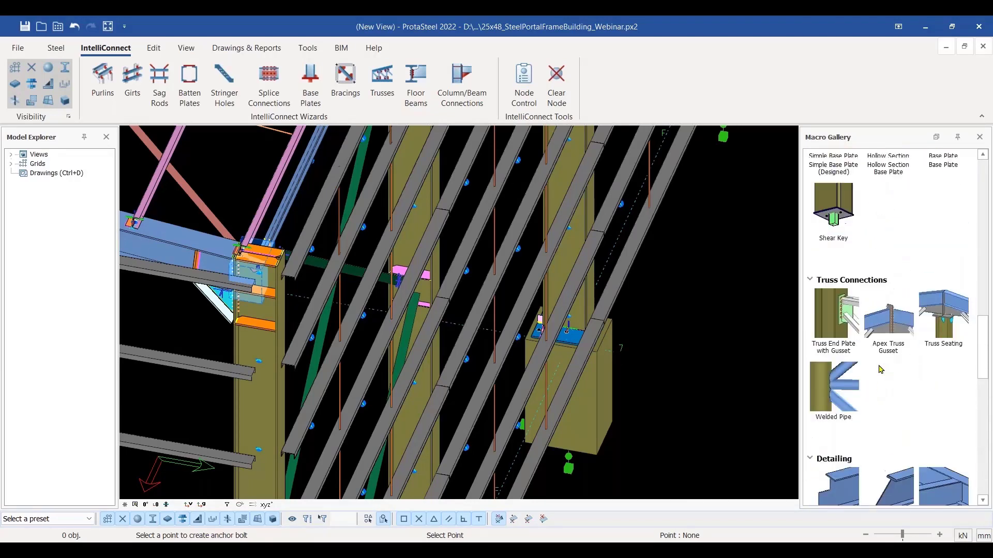
pyautogui.scroll(10, 892, 341)
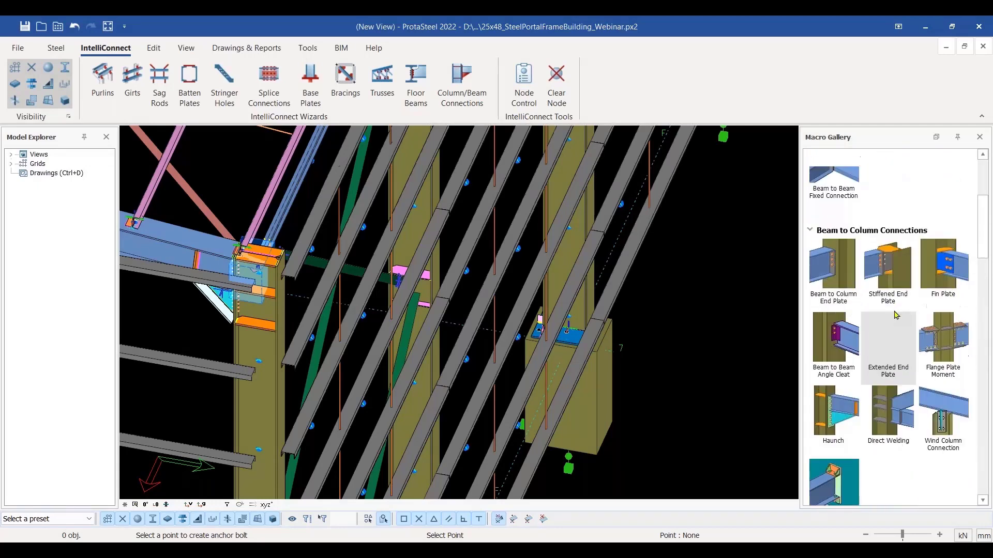
pyautogui.scroll(4, 897, 314)
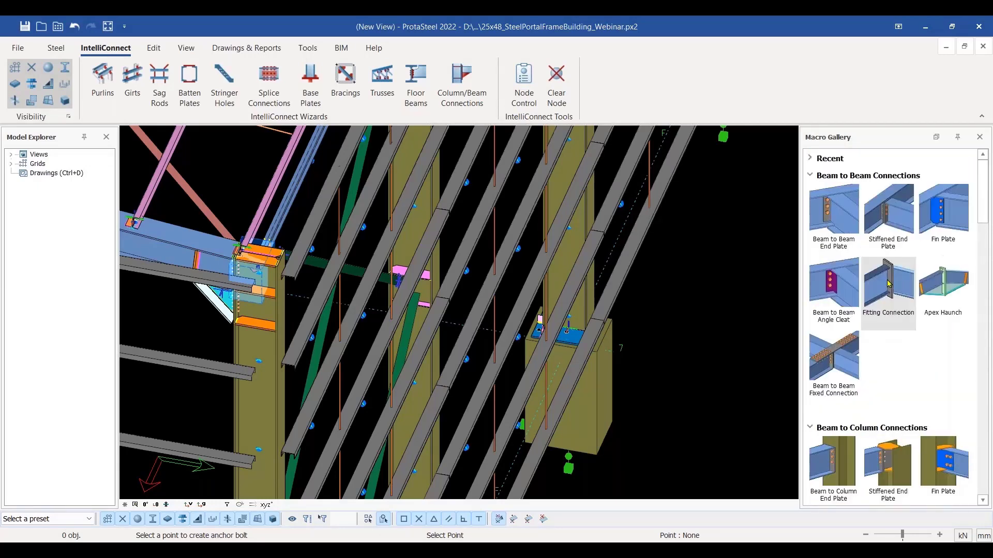
pyautogui.click(809, 176)
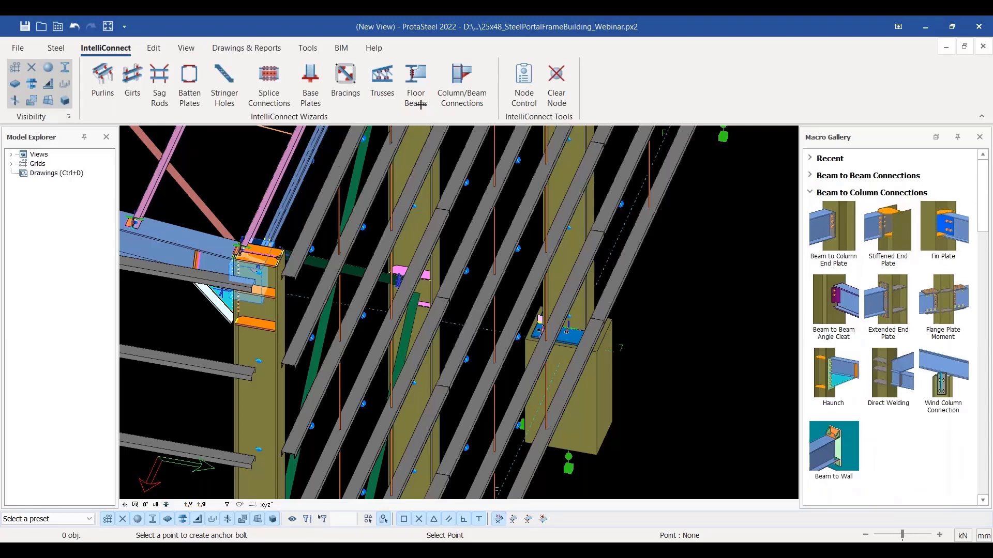
# Colour-code the model by connection design checks.
pyautogui.click(153, 50)
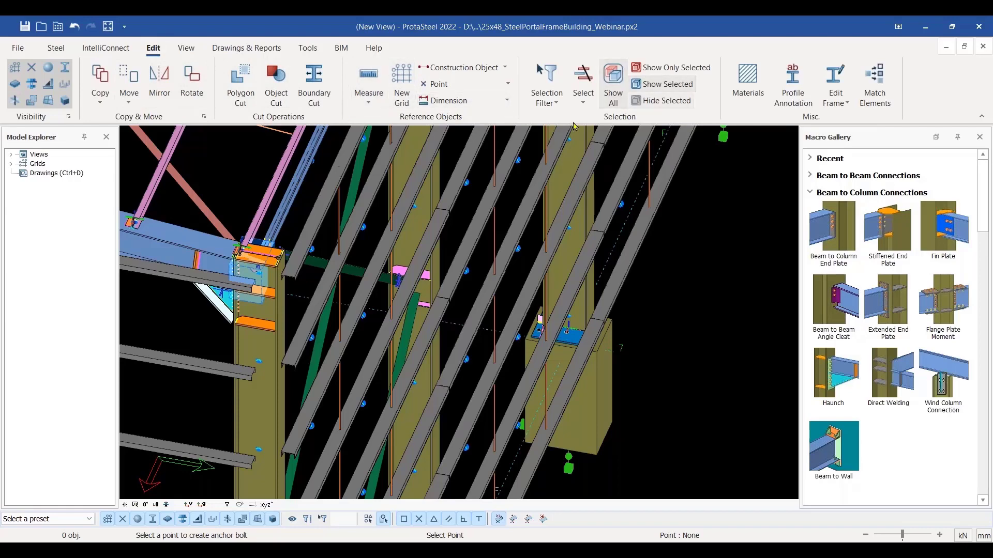
pyautogui.click(186, 48)
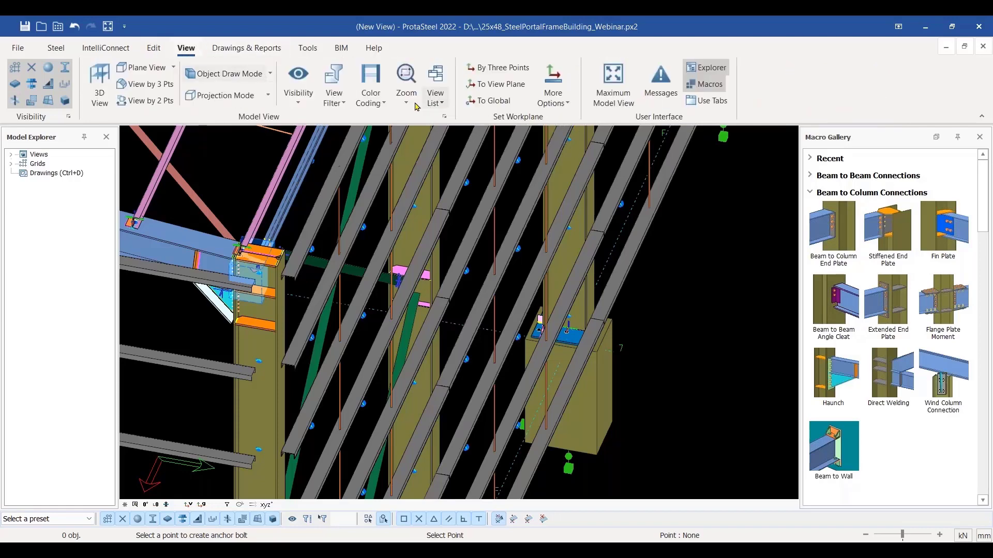
pyautogui.click(385, 104)
pyautogui.click(398, 126)
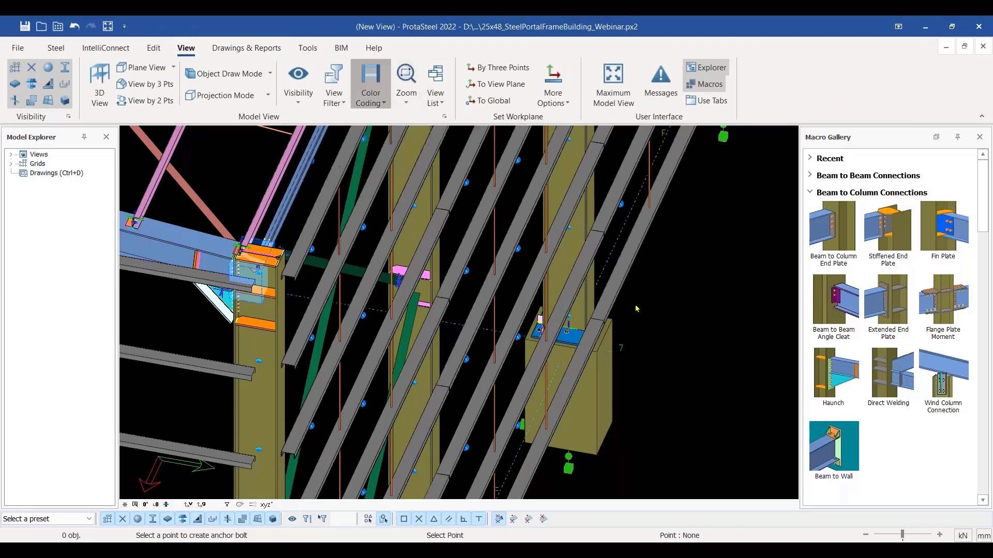
# Inspect the colour-coded design checks at the corner haunch, the neighbouring side-wall connections and the base plates.
pyautogui.scroll(-3, 638, 320)
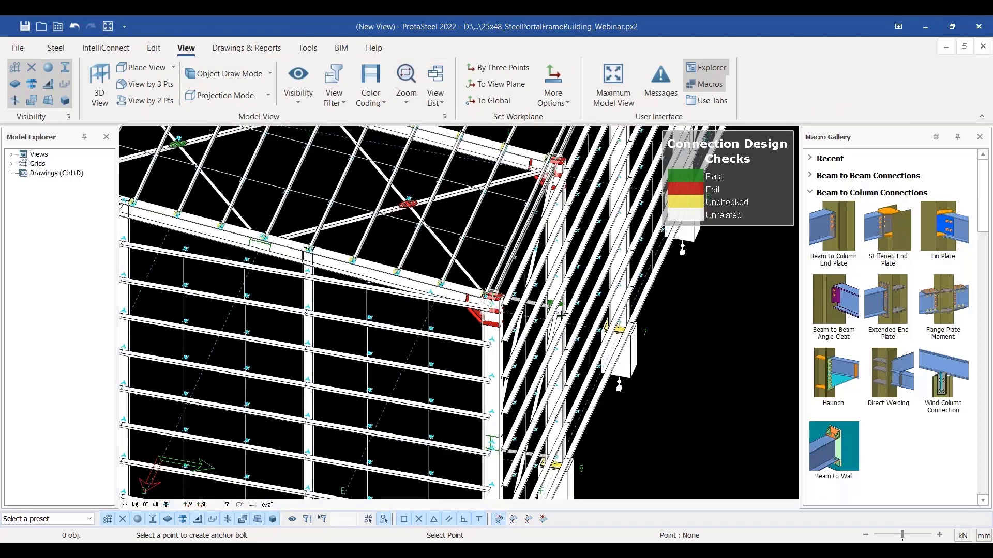
pyautogui.scroll(7, 486, 321)
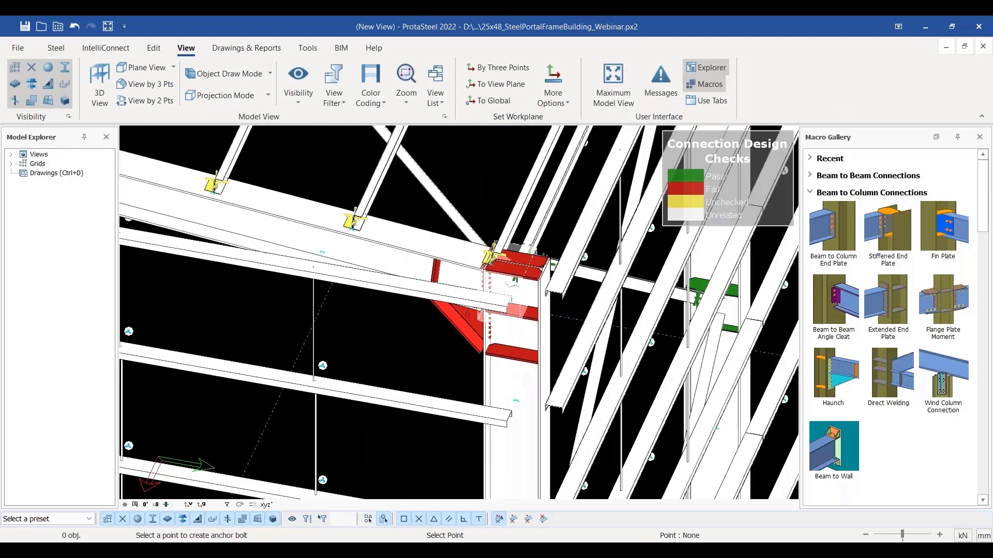
pyautogui.scroll(-3, 541, 357)
pyautogui.scroll(-2, 640, 333)
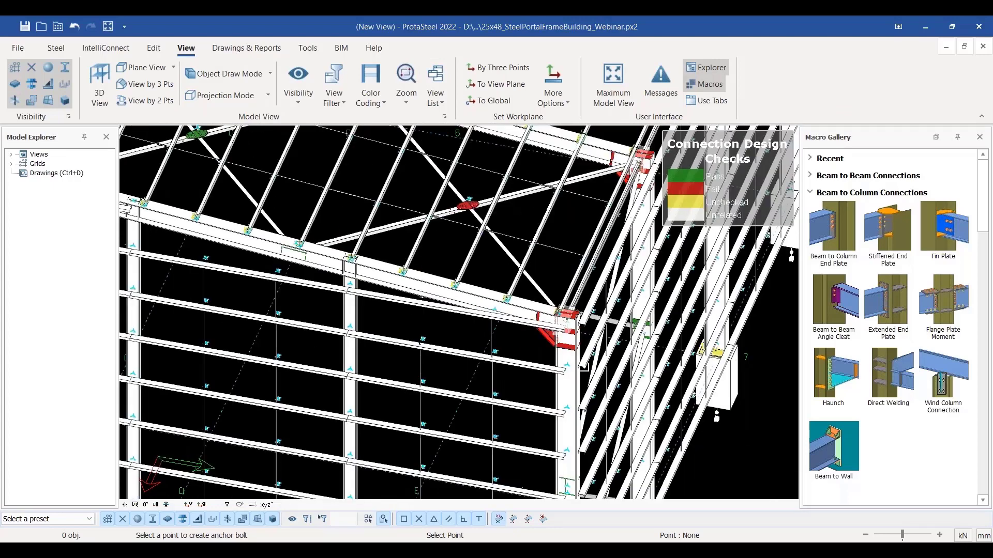
pyautogui.scroll(6, 587, 323)
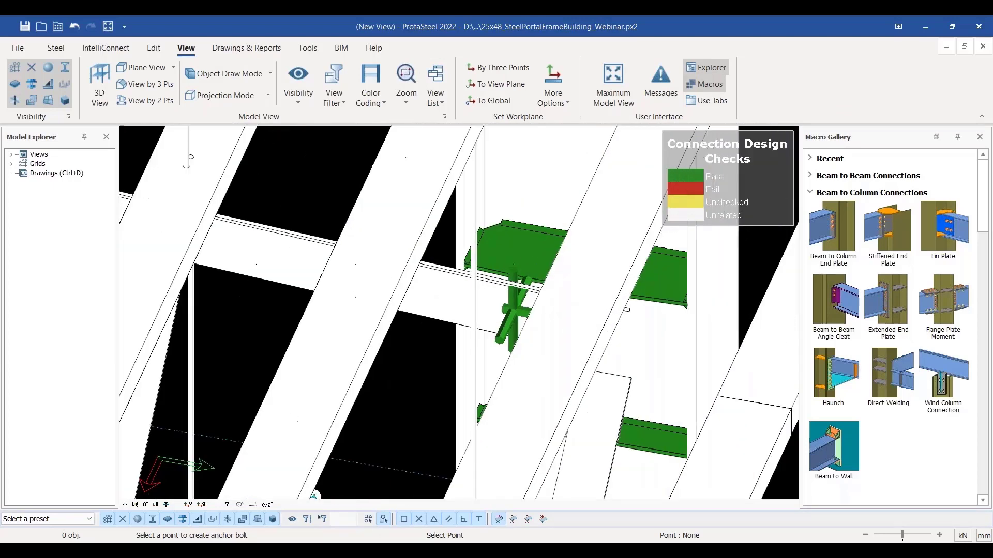
pyautogui.scroll(-1, 586, 323)
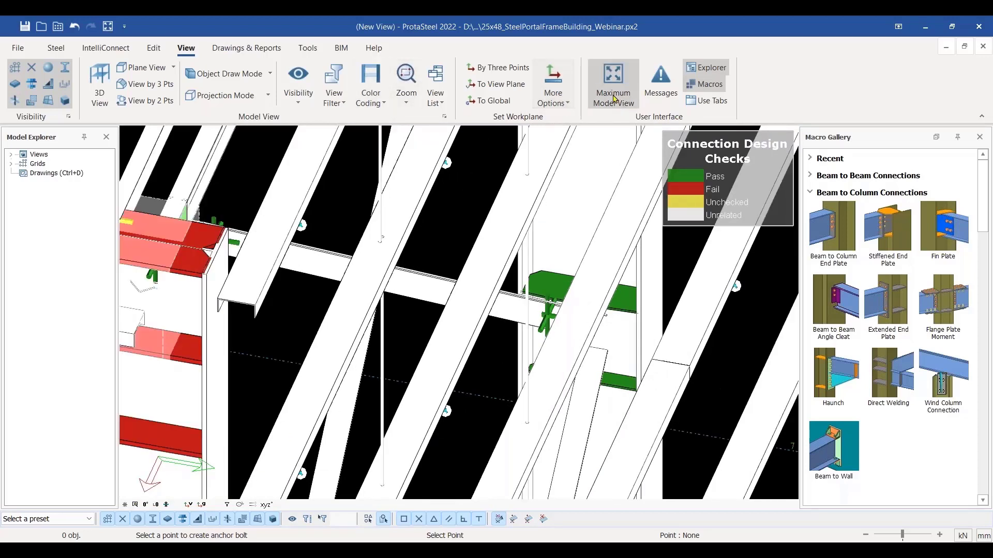
pyautogui.click(246, 48)
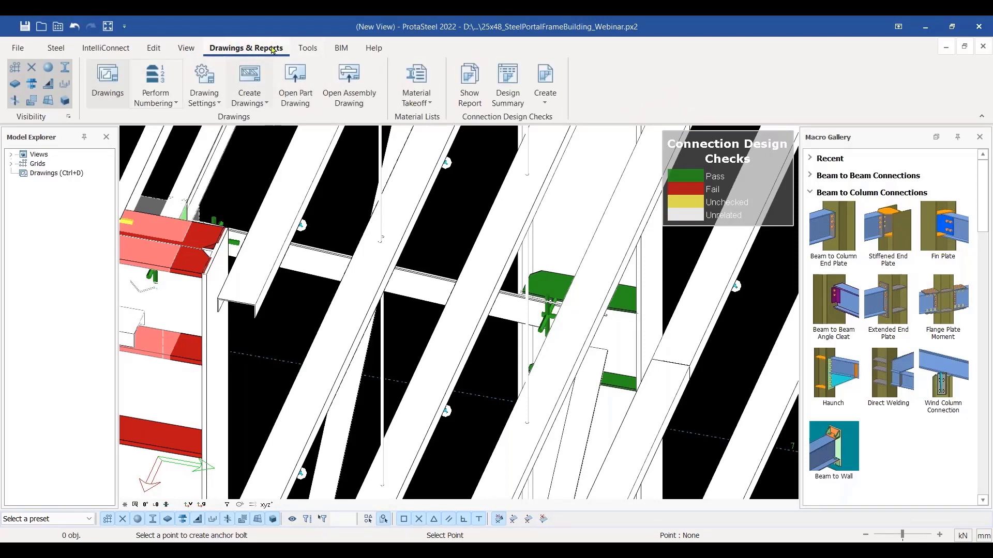
pyautogui.click(307, 48)
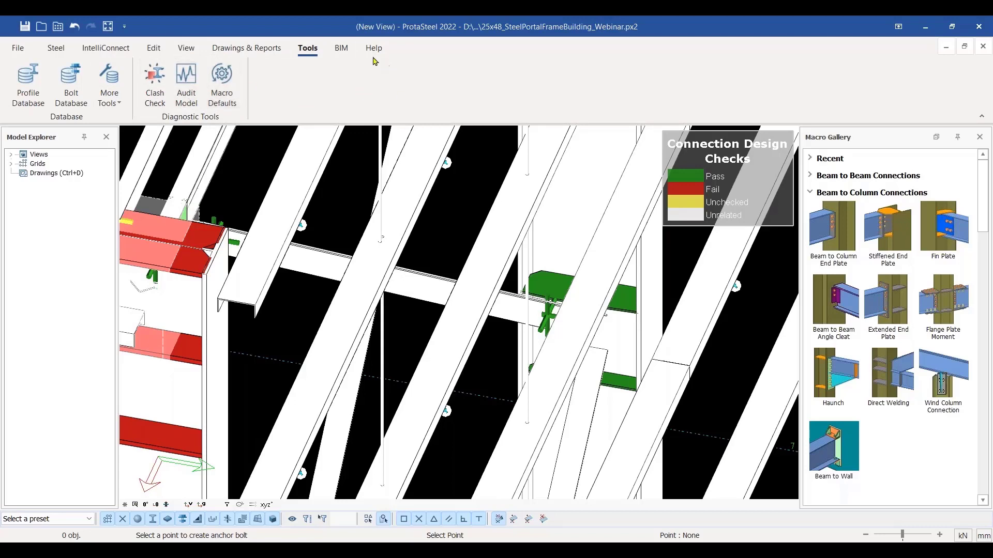
pyautogui.click(342, 50)
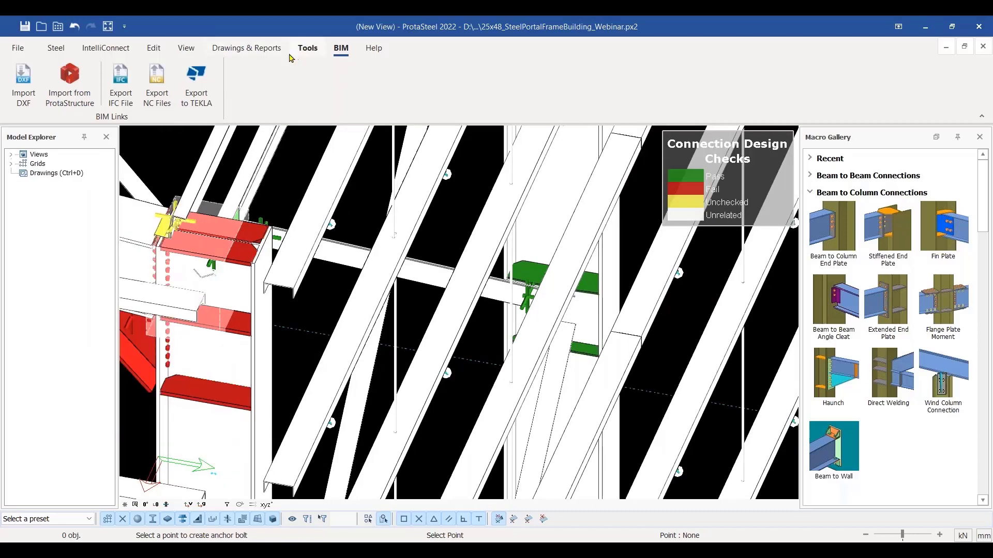
# Run part numbering on the model for group 0 with the existing numbering options and close the numbering settings.
pyautogui.click(246, 47)
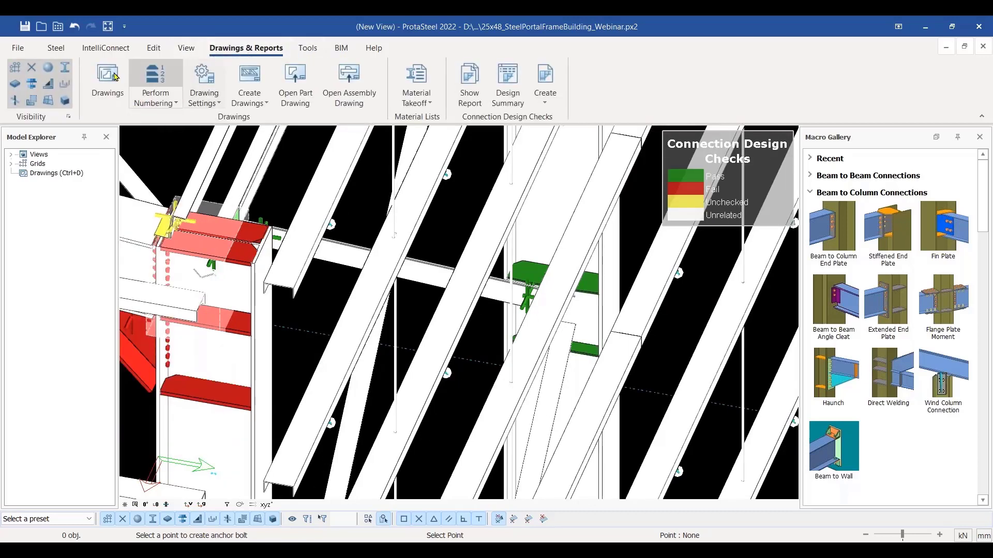
pyautogui.click(141, 79)
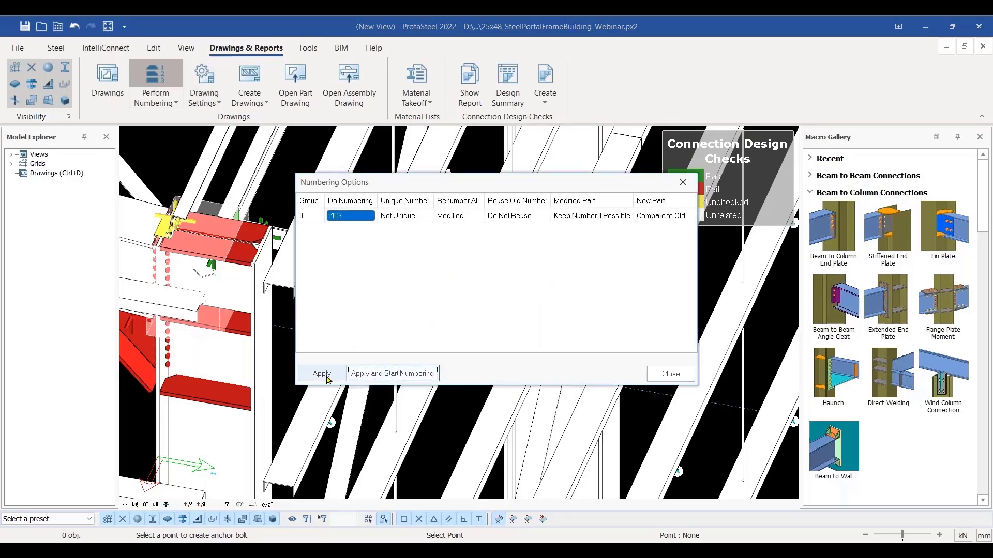
pyautogui.click(333, 377)
pyautogui.click(391, 372)
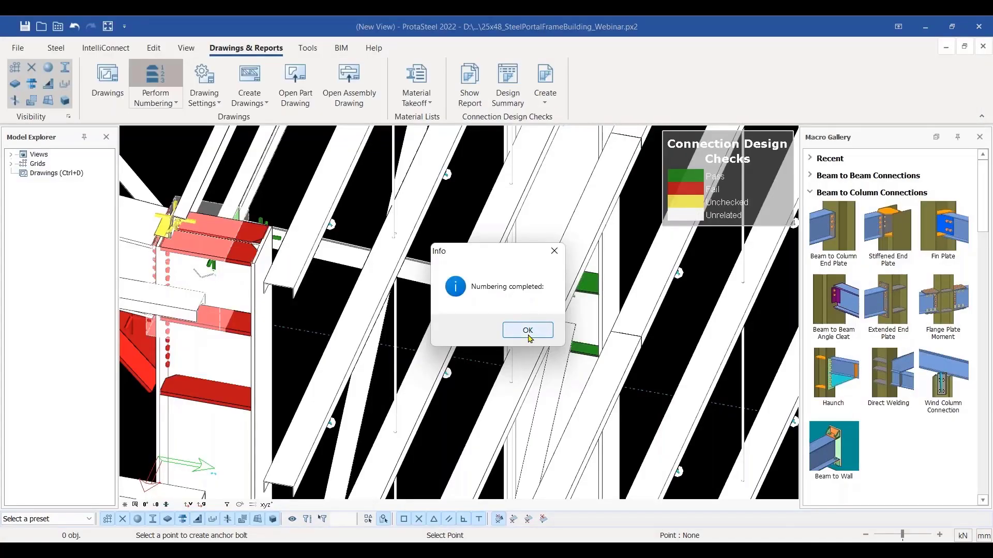
pyautogui.click(514, 329)
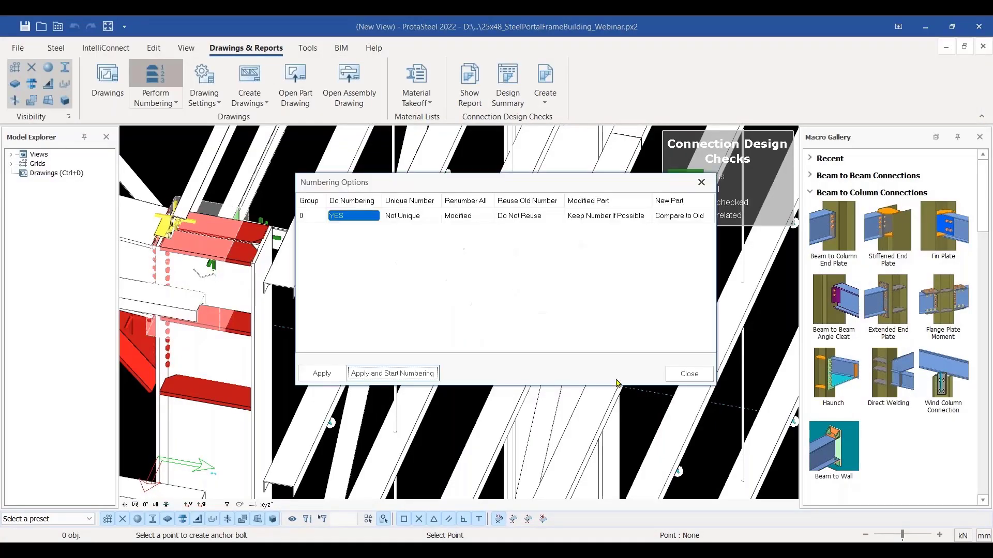
pyautogui.click(688, 379)
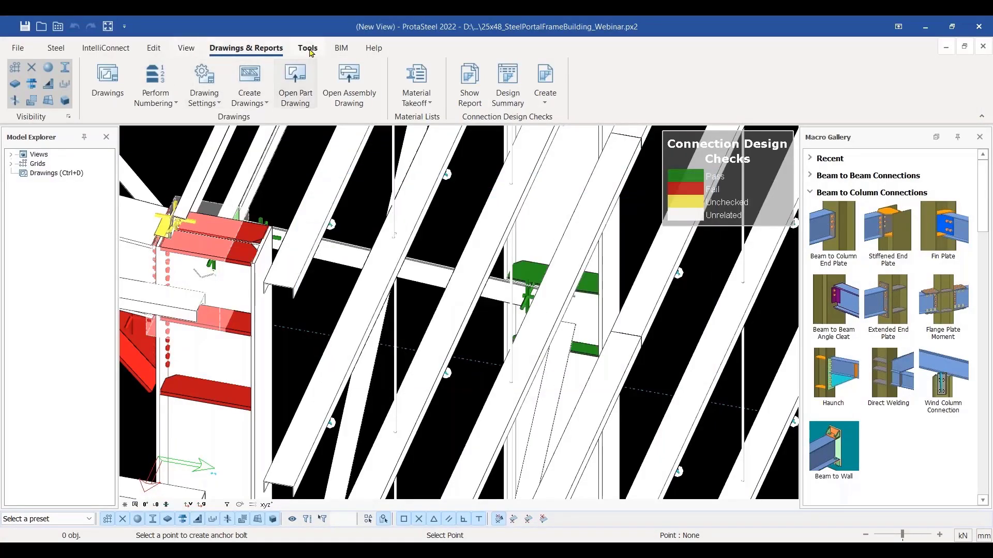
pyautogui.click(307, 48)
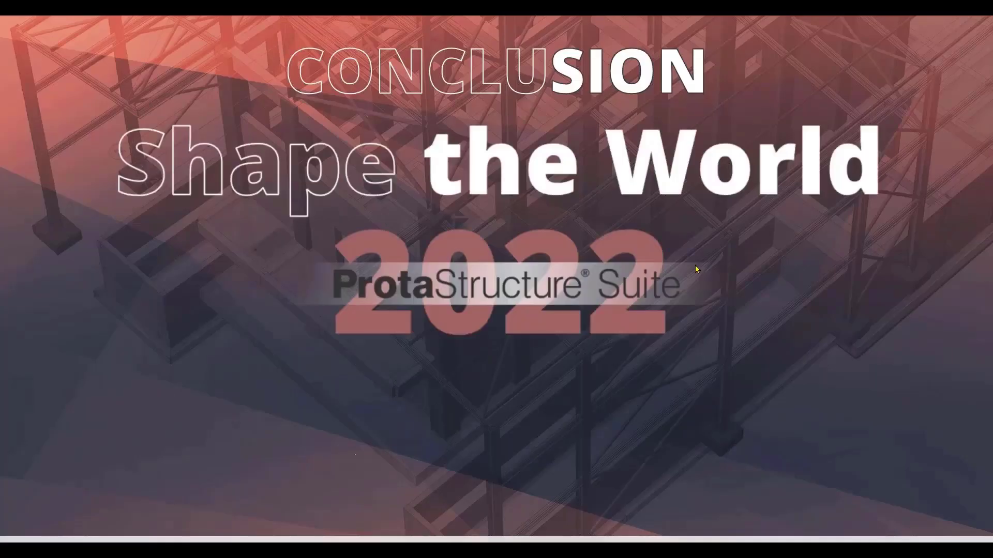